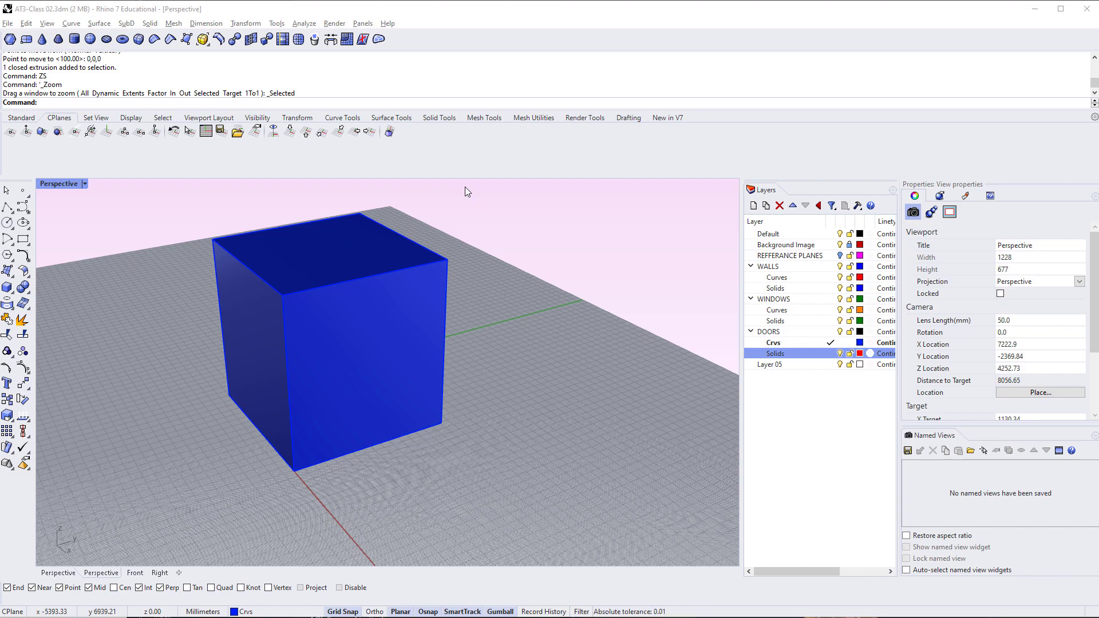
View the box in the Top view, then return to the Perspective view
left_click(431, 297)
key("ctrl+F1")
left_click(446, 289)
scroll(437, 291, "down", 8)
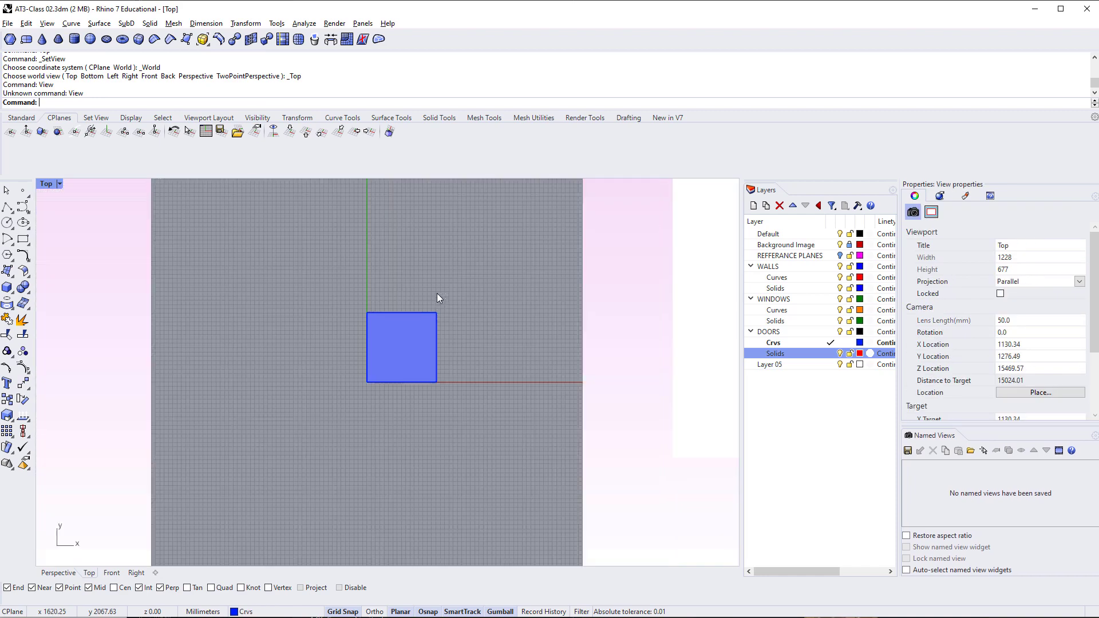
scroll(426, 303, "up", 6)
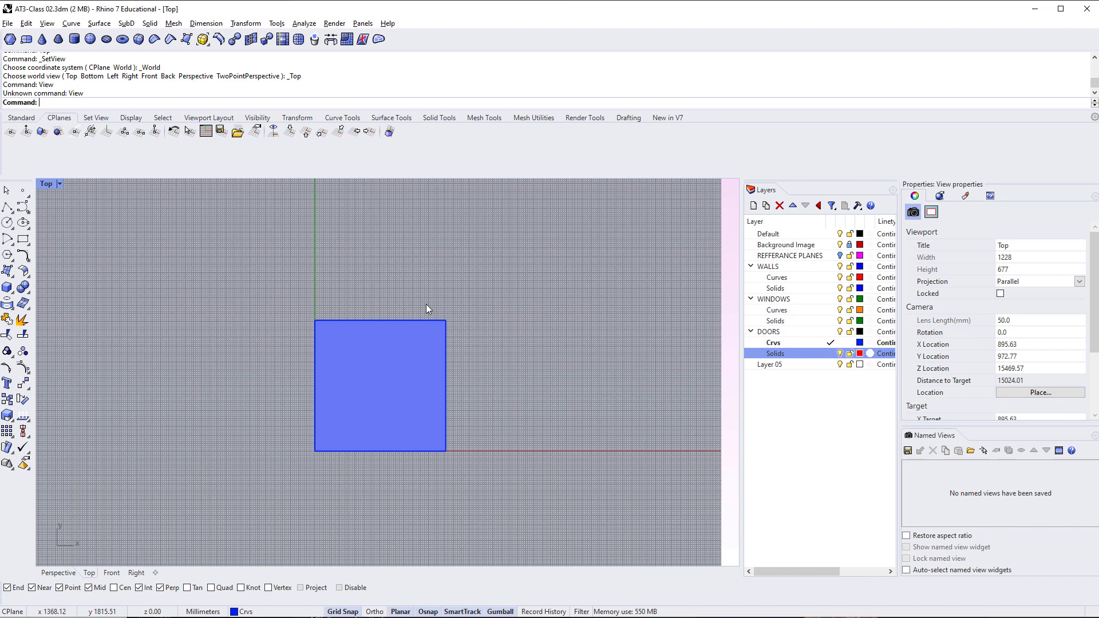
type("Perspective View")
key("Return")
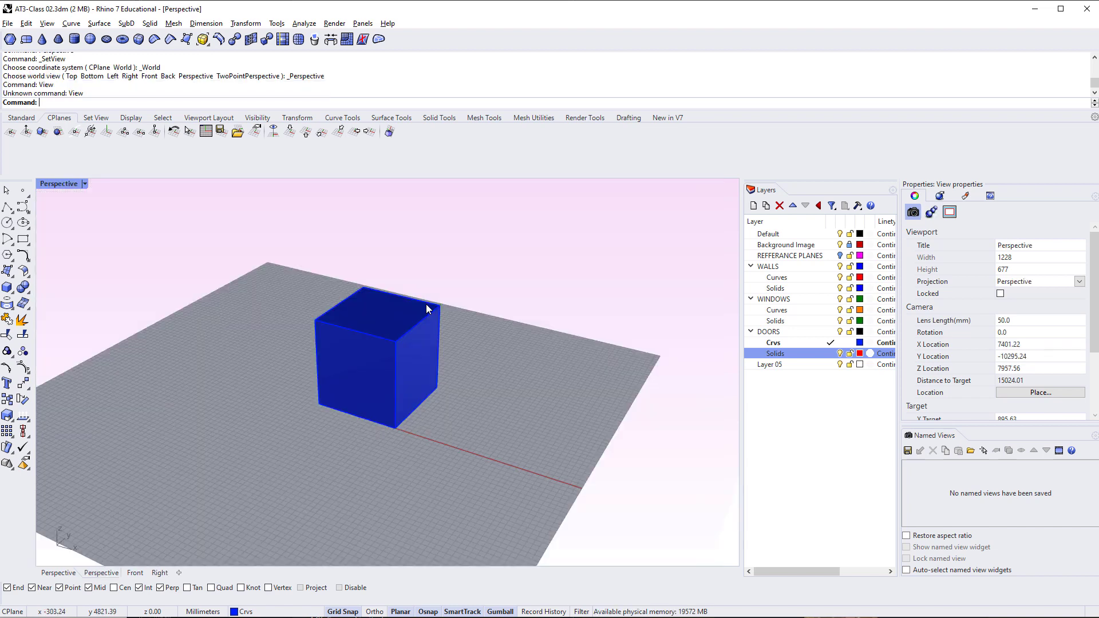
View the box and the neighbouring wall in the Left view, then return to the Perspective view
key("ctrl+F2")
key("ctrl+F3")
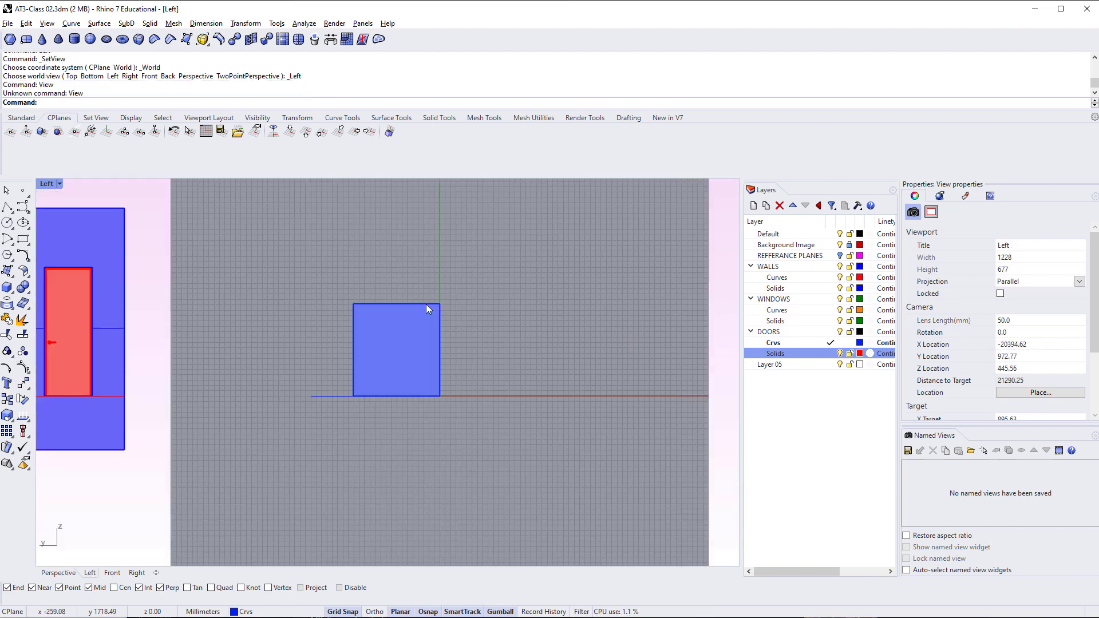
scroll(378, 335, "down", 4)
scroll(375, 345, "down", 1)
right_click_drag(264, 392, 326, 395)
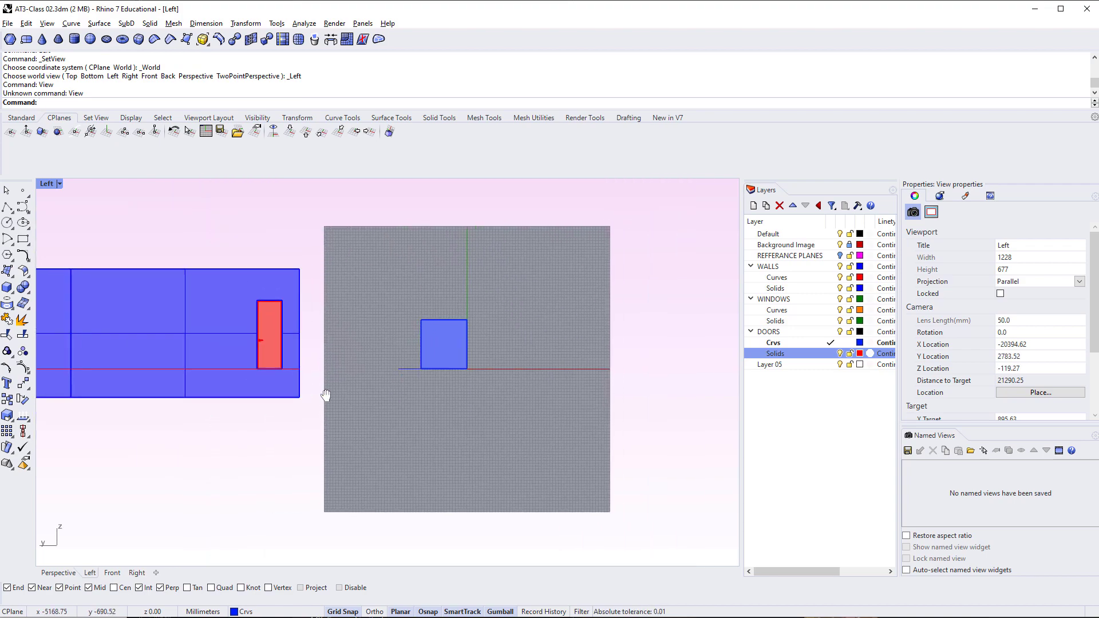
key("ctrl+F4")
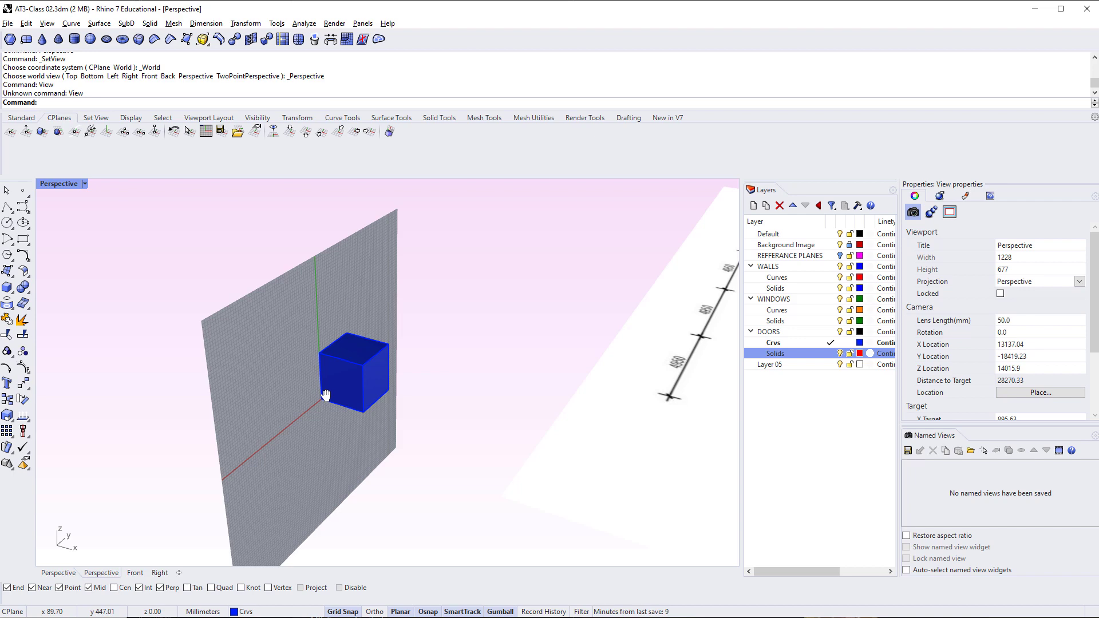
Set the construction plane to World Top in the Perspective view
left_click(291, 136)
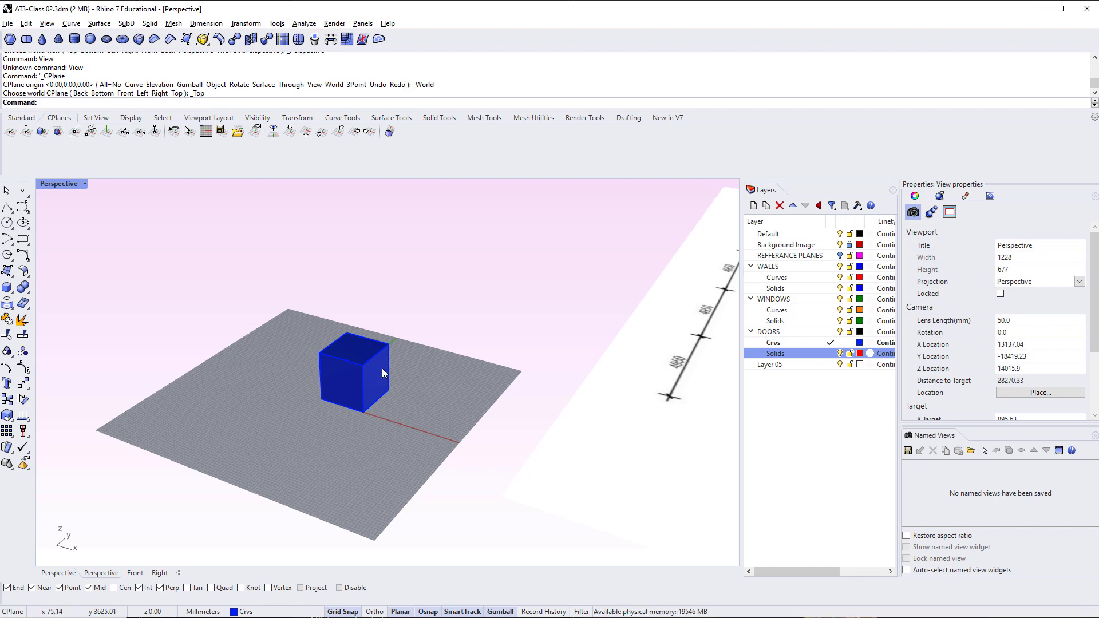
right_click_drag(382, 368, 357, 380)
scroll(369, 375, "up", 6)
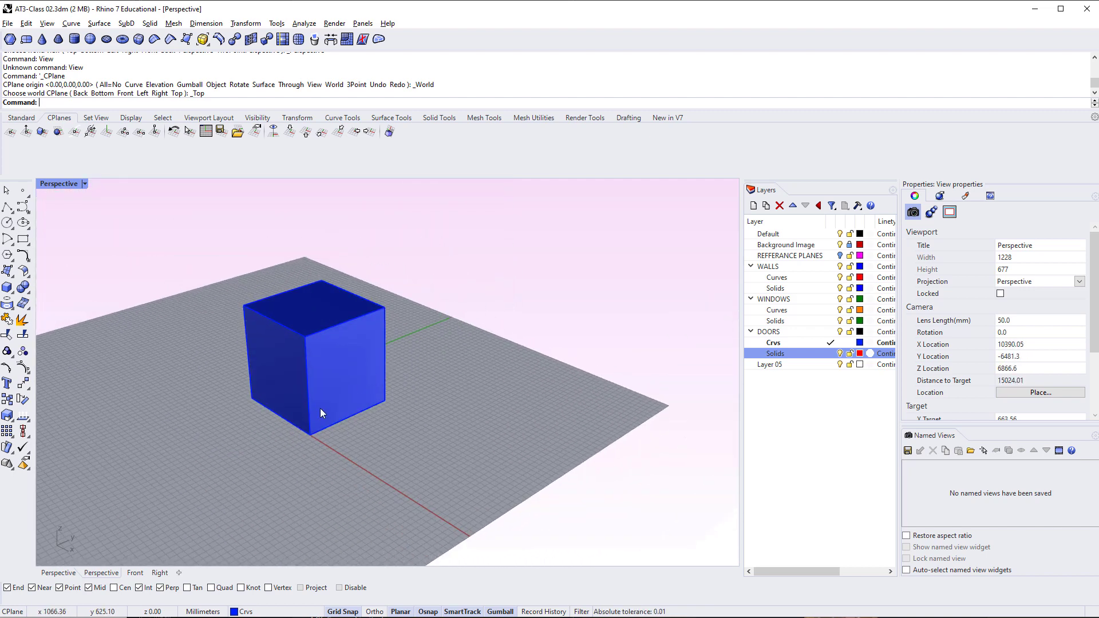
scroll(236, 363, "up", 3)
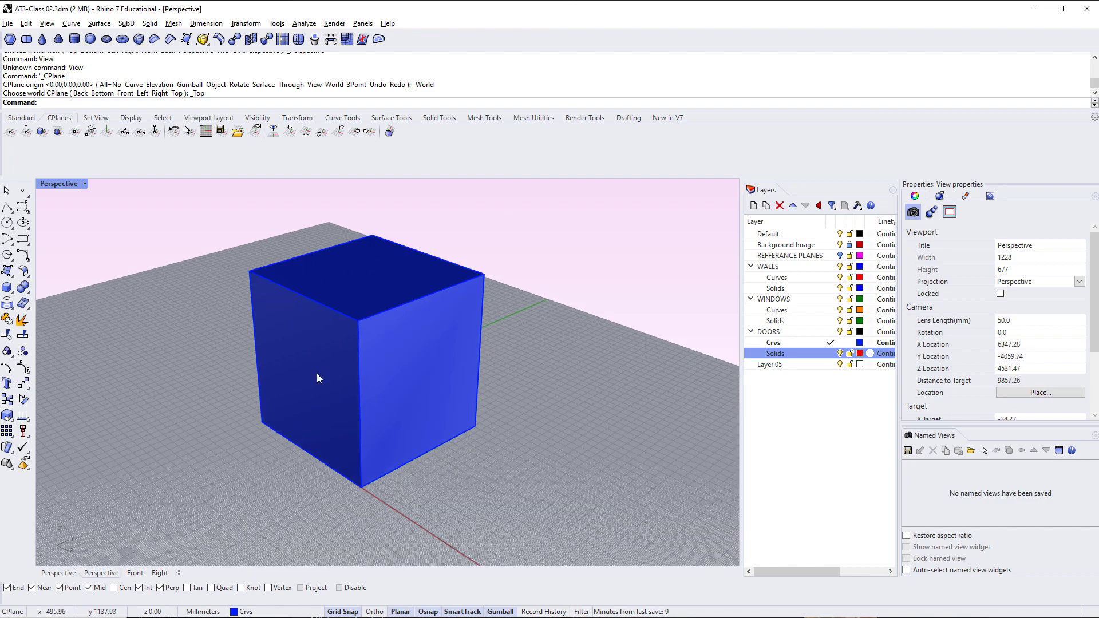
Examine the box and how it sits on the construction plane grid from several angles and distances
left_click(318, 376)
left_click(495, 313)
right_click_drag(494, 314, 313, 442)
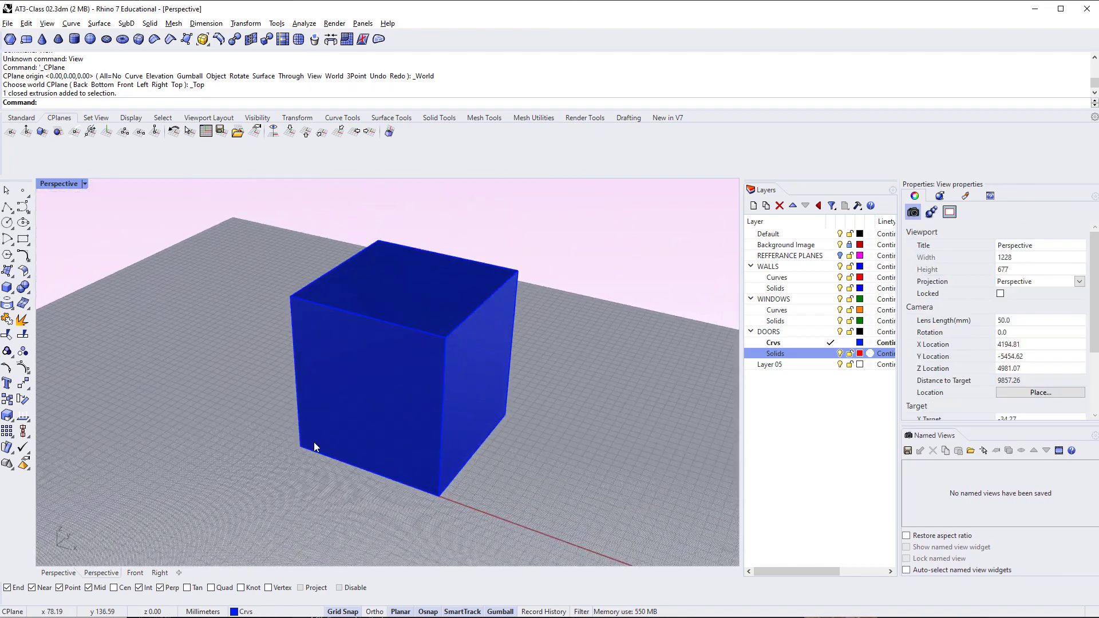
key("ctrl")
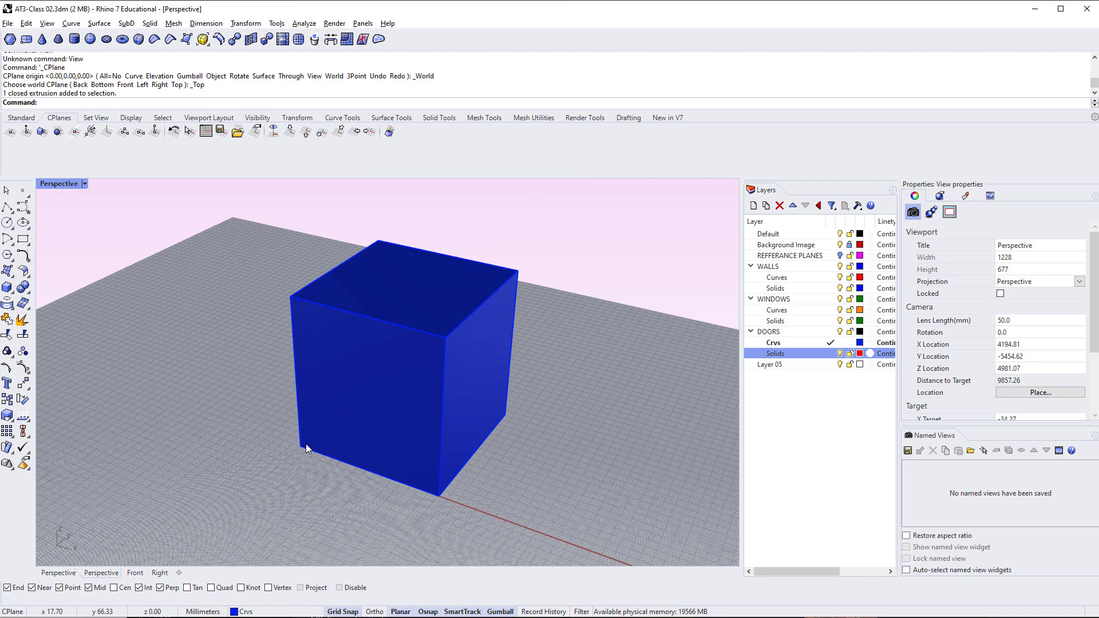
scroll(306, 444, "down", 5)
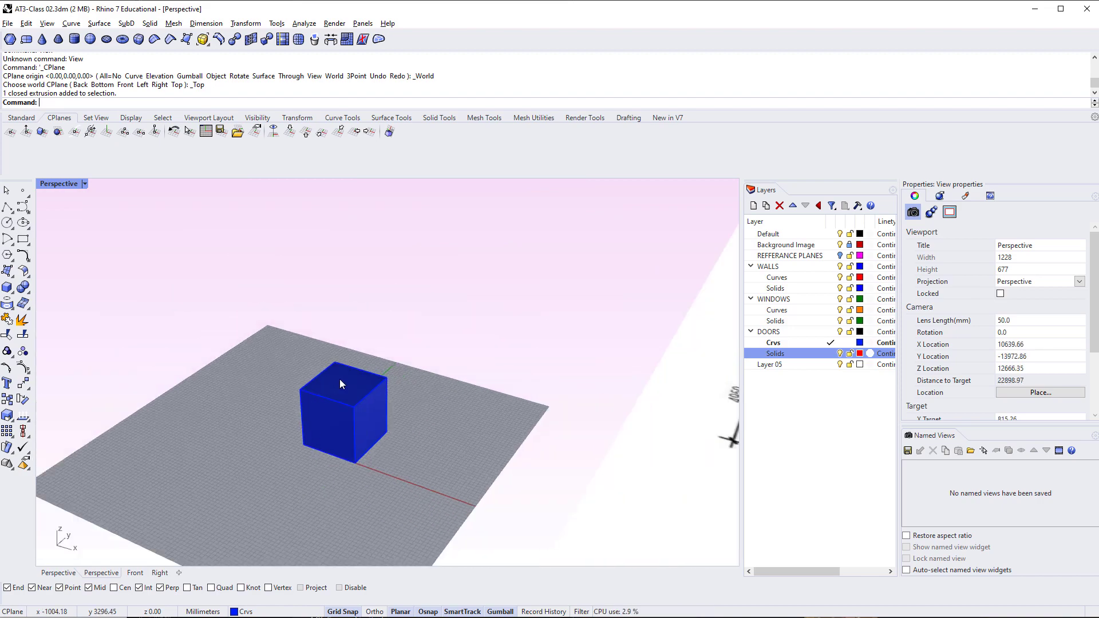
scroll(339, 379, "down", 3)
scroll(339, 379, "up", 3)
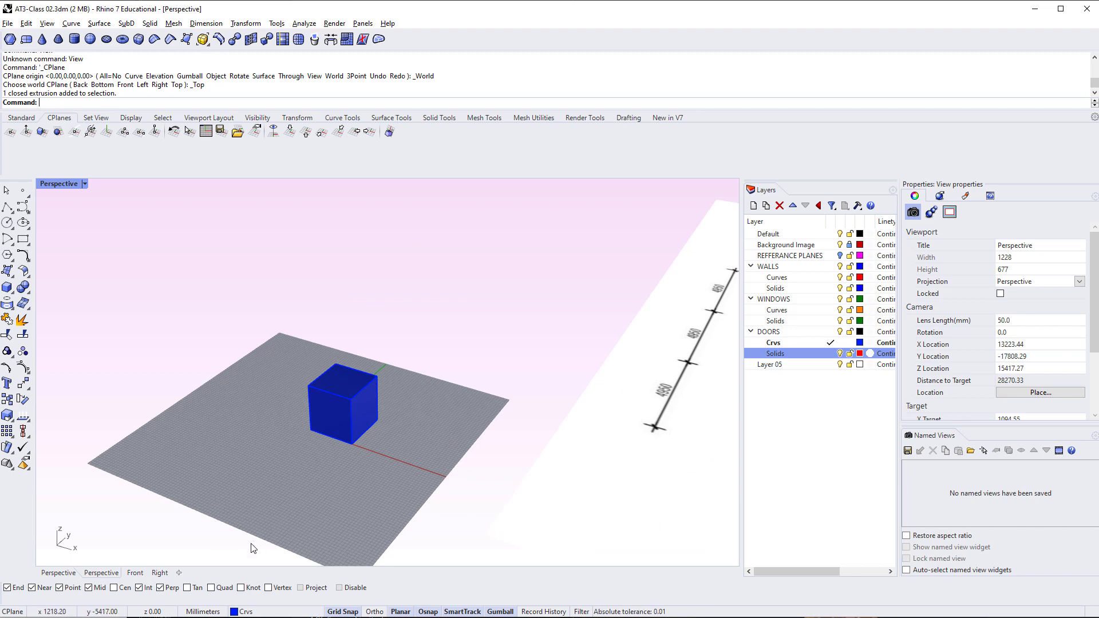
scroll(331, 446, "up", 1)
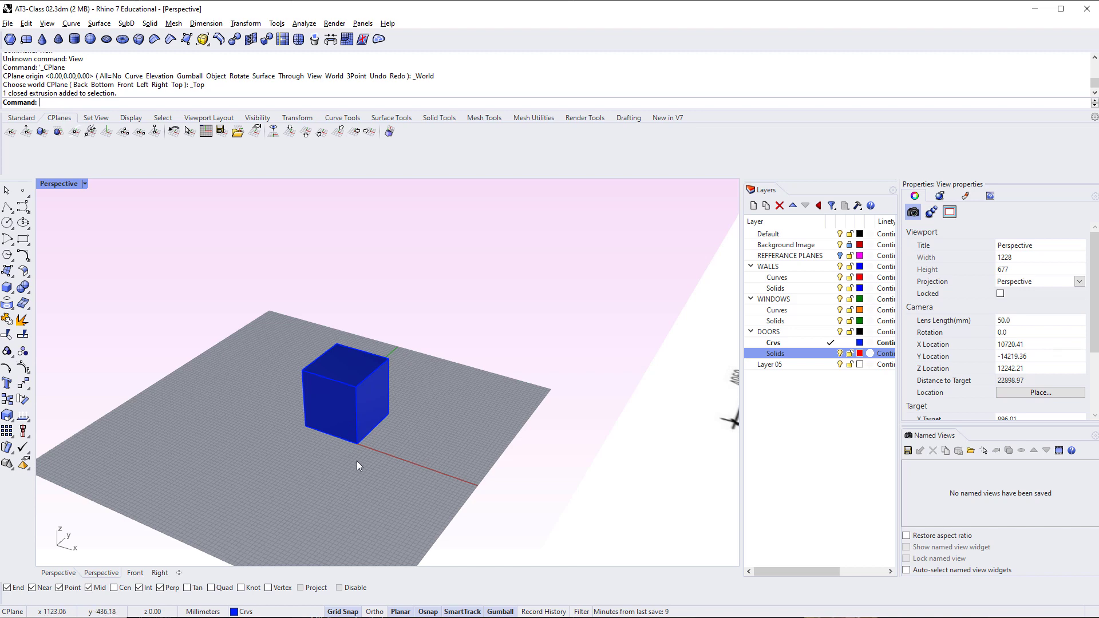
right_click_drag(356, 461, 445, 376)
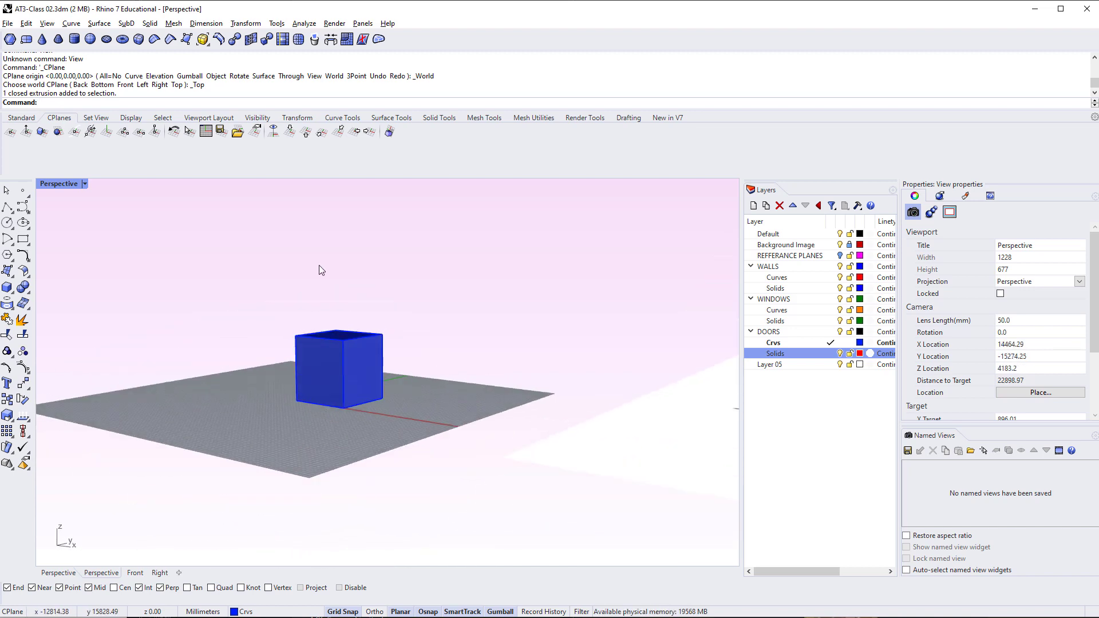
right_click_drag(376, 343, 370, 420)
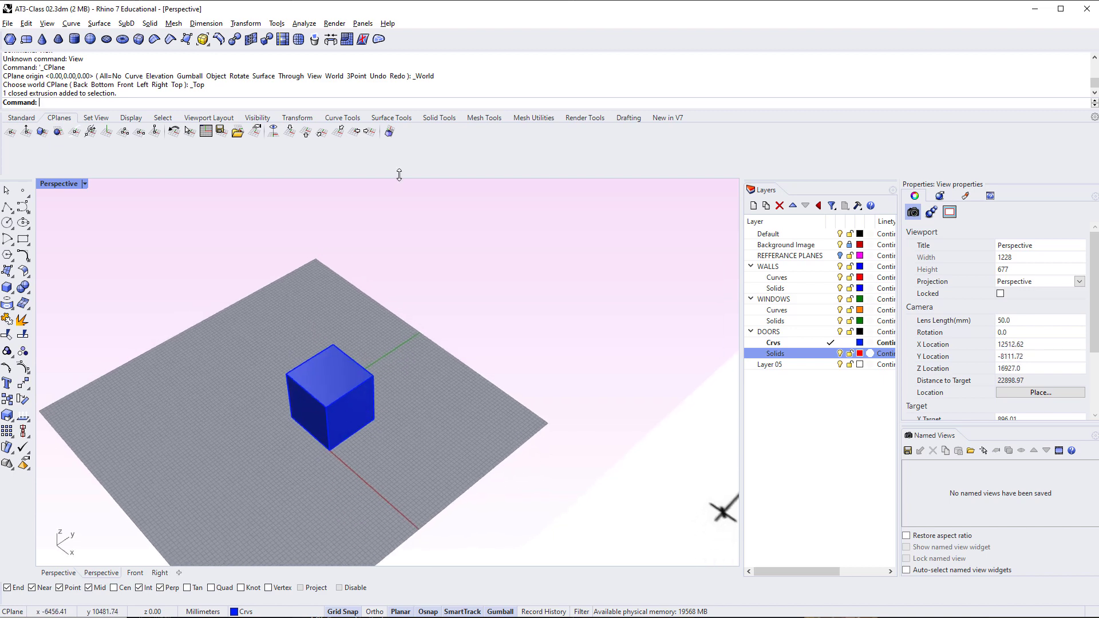
Reduce the height of the toolbar area and set the construction plane to World Top
left_click(67, 121)
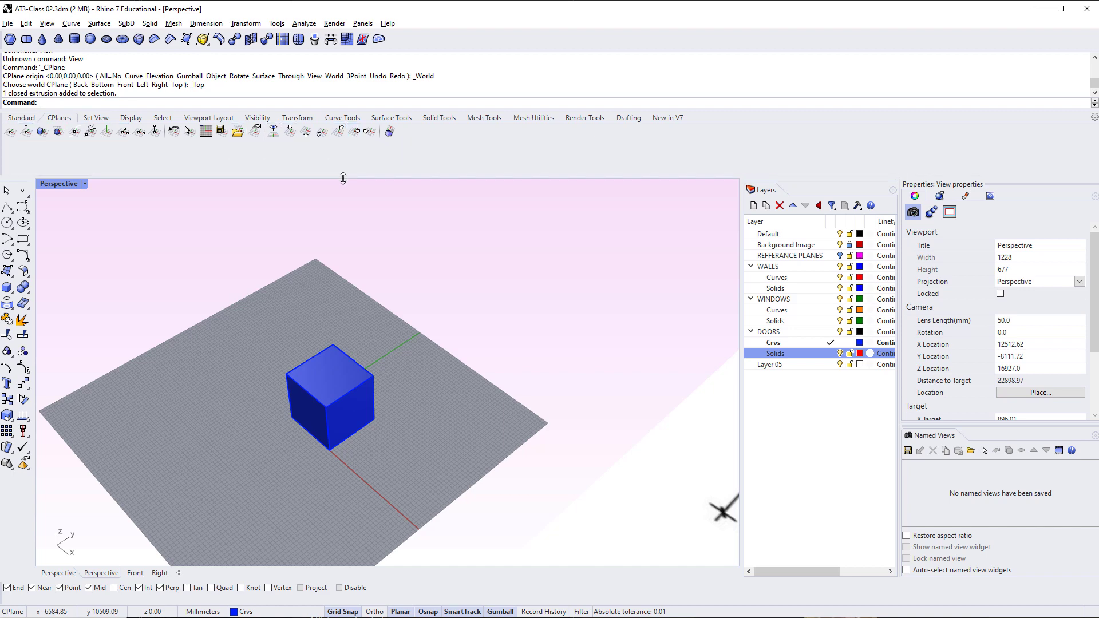
left_click_drag(349, 153, 343, 130)
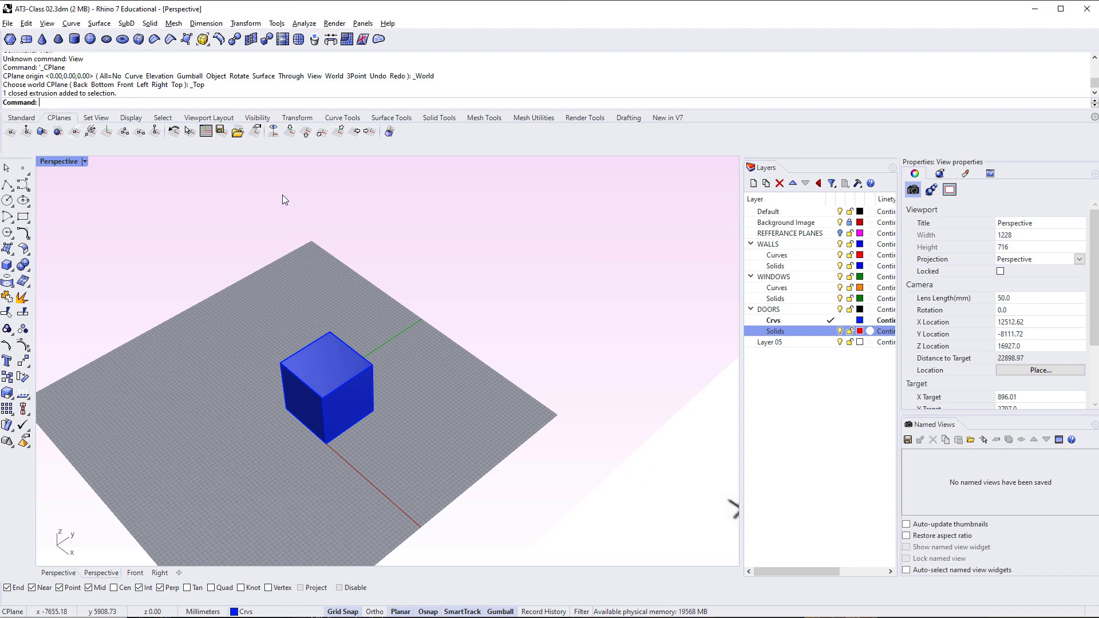
right_click_drag(260, 264, 292, 183)
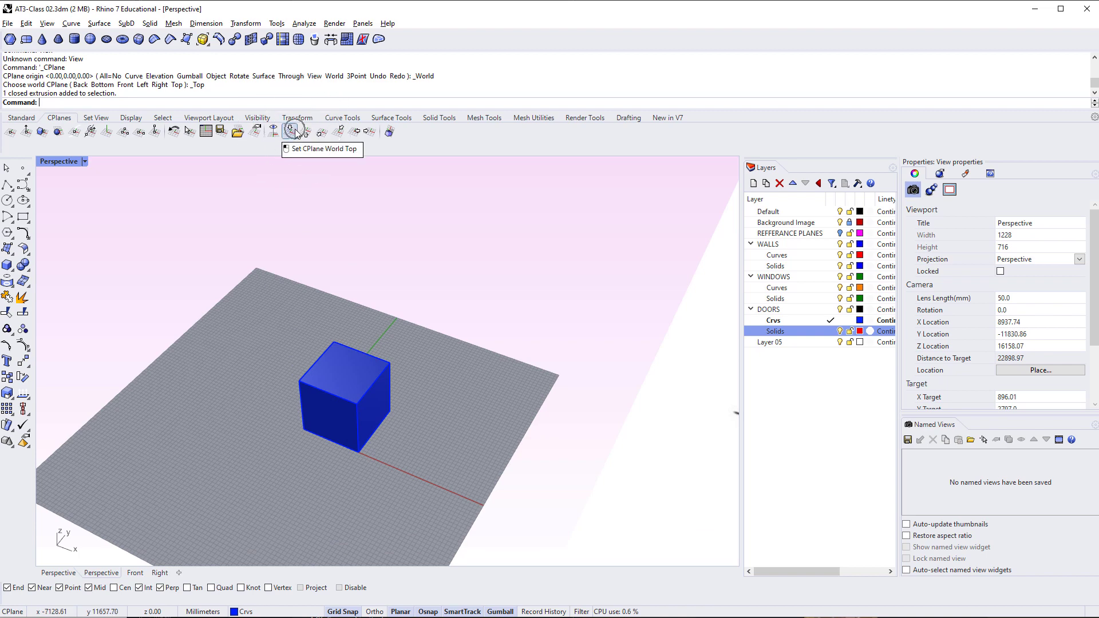
left_click(293, 131)
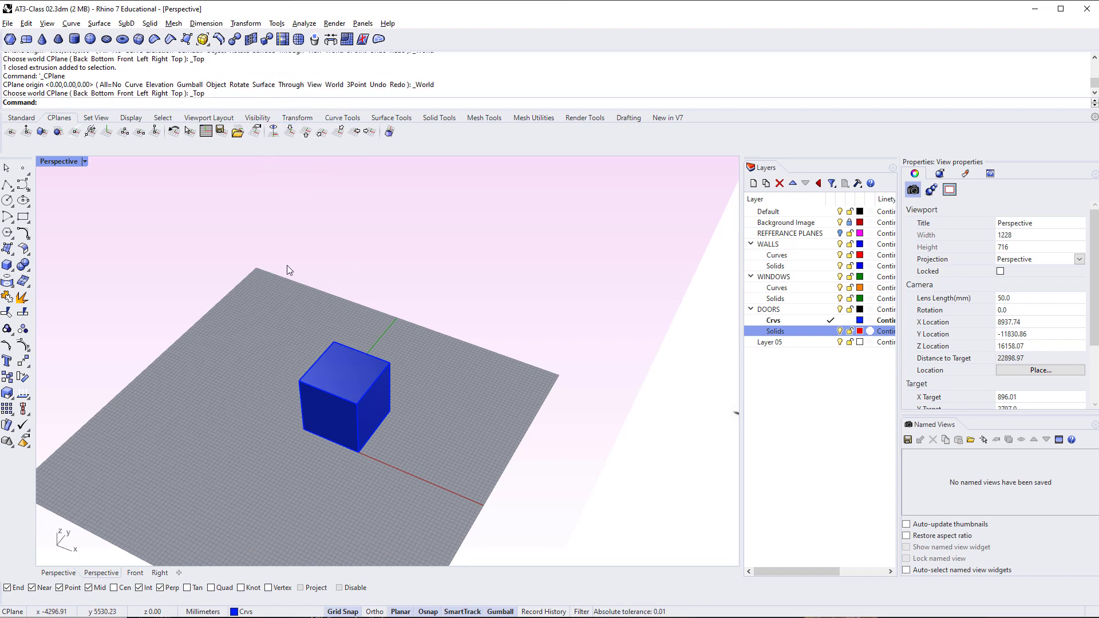
right_click_drag(317, 479, 318, 431)
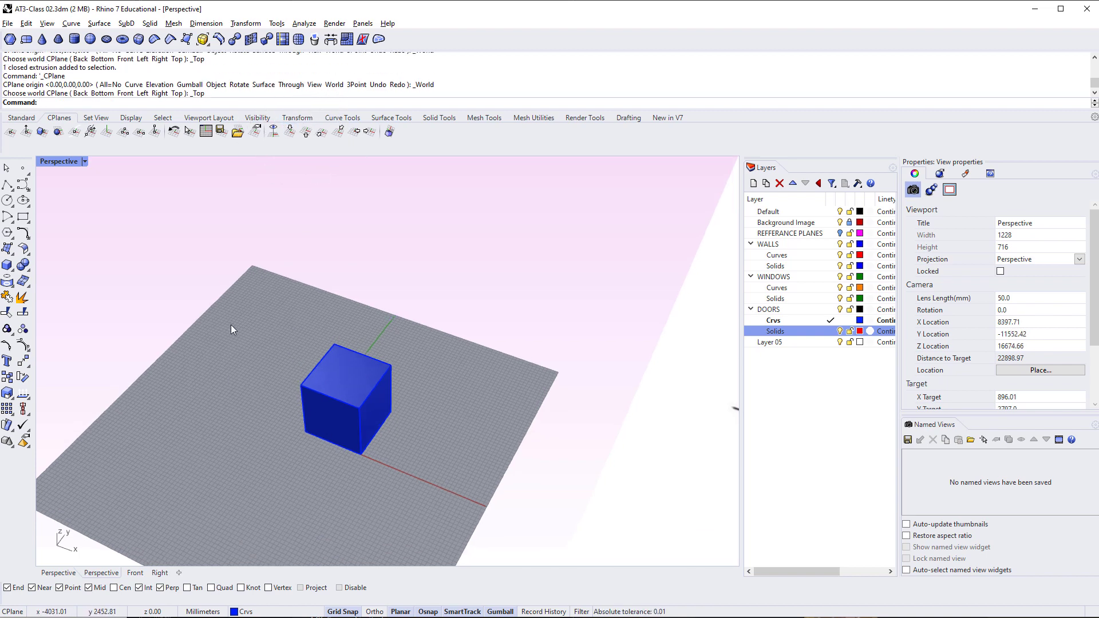
Draw an open, winding interpolated curve (InterpCrv) around the box on the World Top construction plane
type("InterpCrv")
key("Return")
left_click(204, 366)
left_click(325, 265)
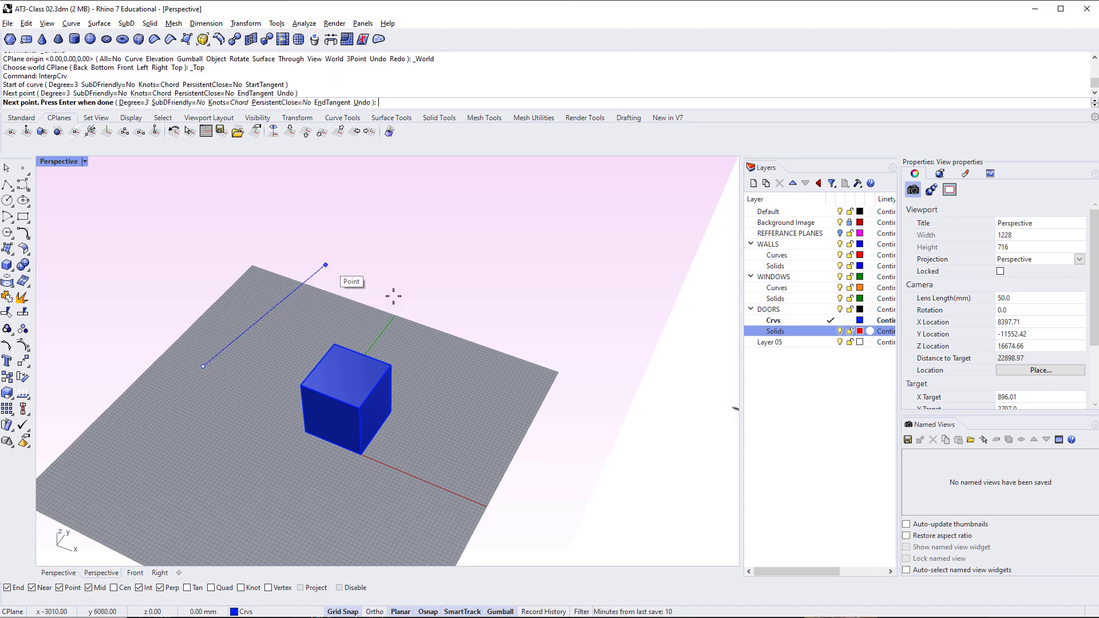
left_click(386, 277)
left_click(401, 324)
left_click(245, 458)
left_click(461, 365)
left_click(444, 454)
left_click(326, 520)
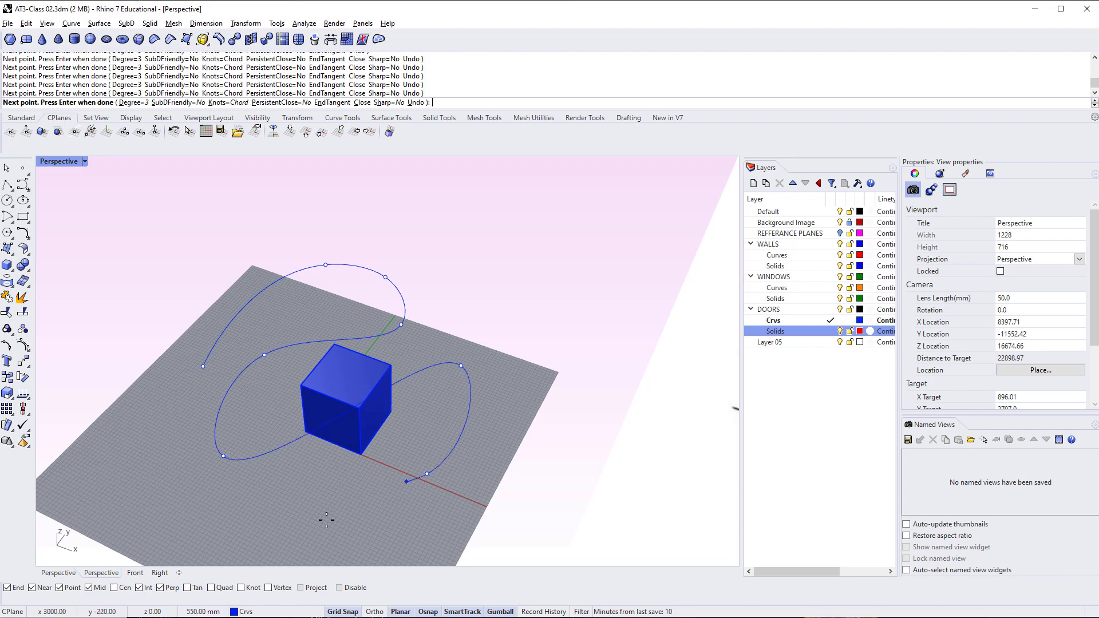
left_click(285, 507)
key("Return")
Delete the winding curve drawn on the World Top plane after inspecting it from another angle
right_click_drag(332, 502, 264, 308)
right_click_drag(286, 412, 308, 460)
left_click(315, 496)
key("Delete")
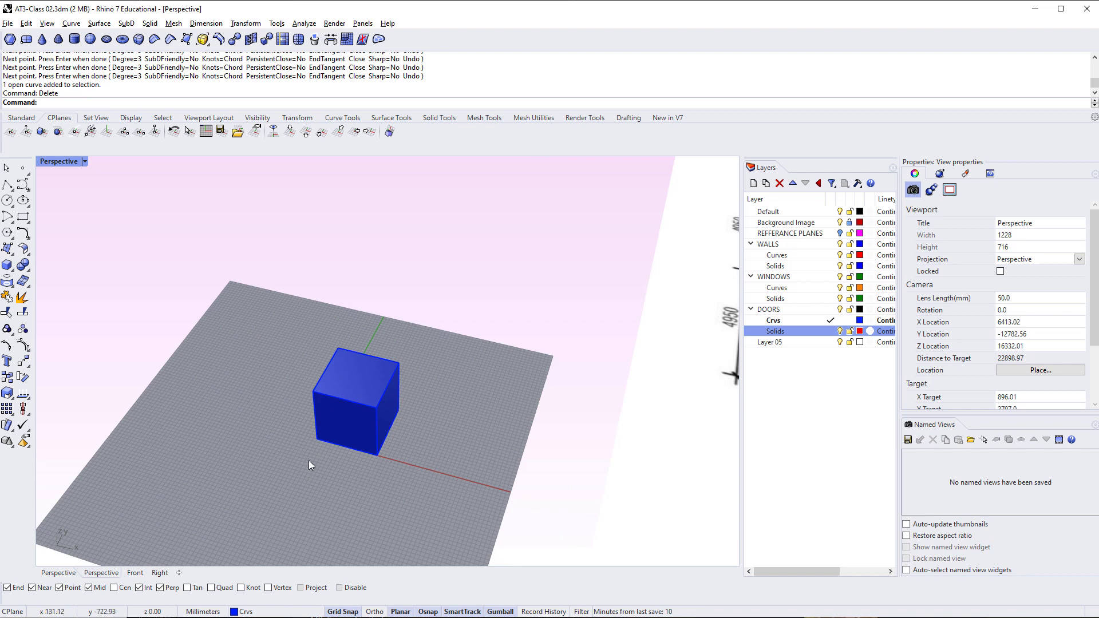
Set the construction plane to World Front and draw an open, winding interpolated curve (InterpCrv) on it that passes across the box
left_click(318, 136)
right_click_drag(225, 386, 287, 345)
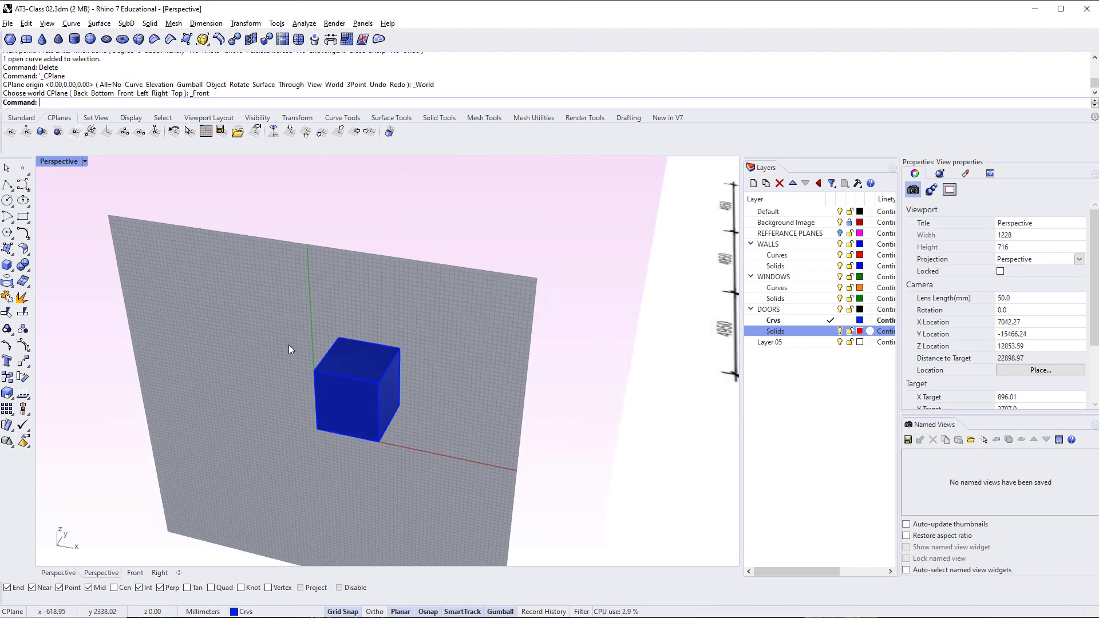
type("InterpCrv")
key("Return")
left_click(119, 368)
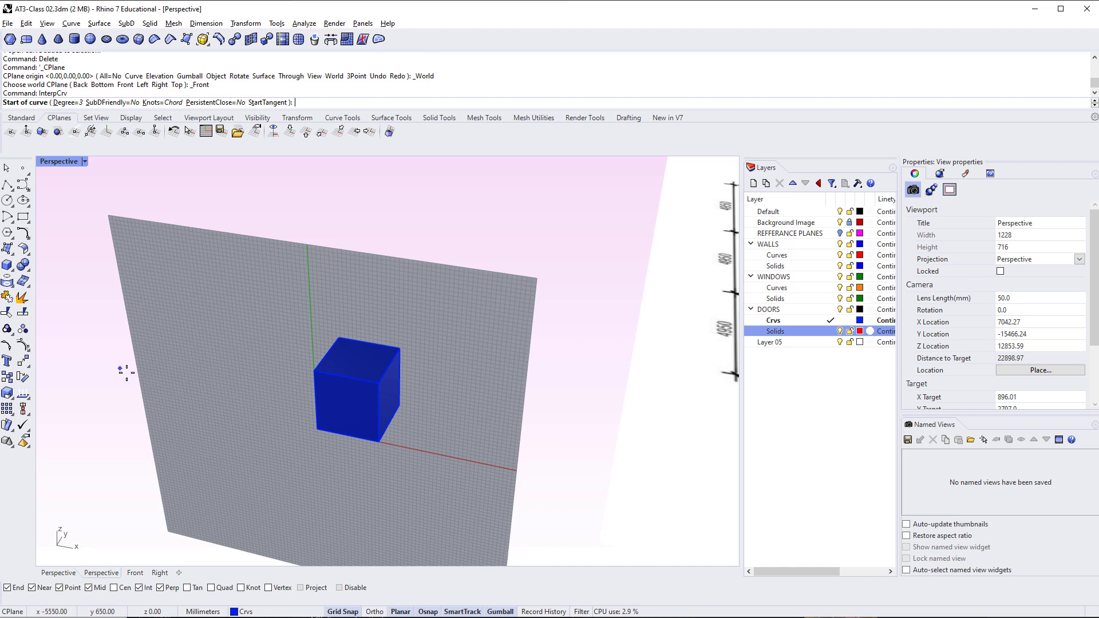
left_click(195, 438)
left_click(245, 353)
left_click(277, 276)
left_click(293, 299)
left_click(272, 350)
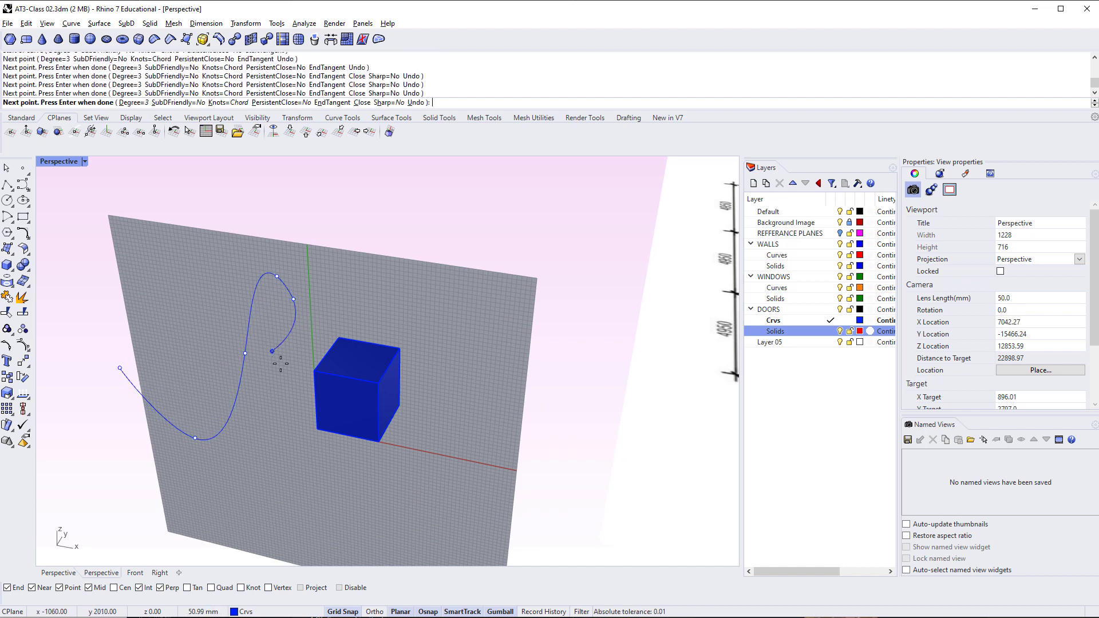
left_click(284, 408)
left_click(420, 385)
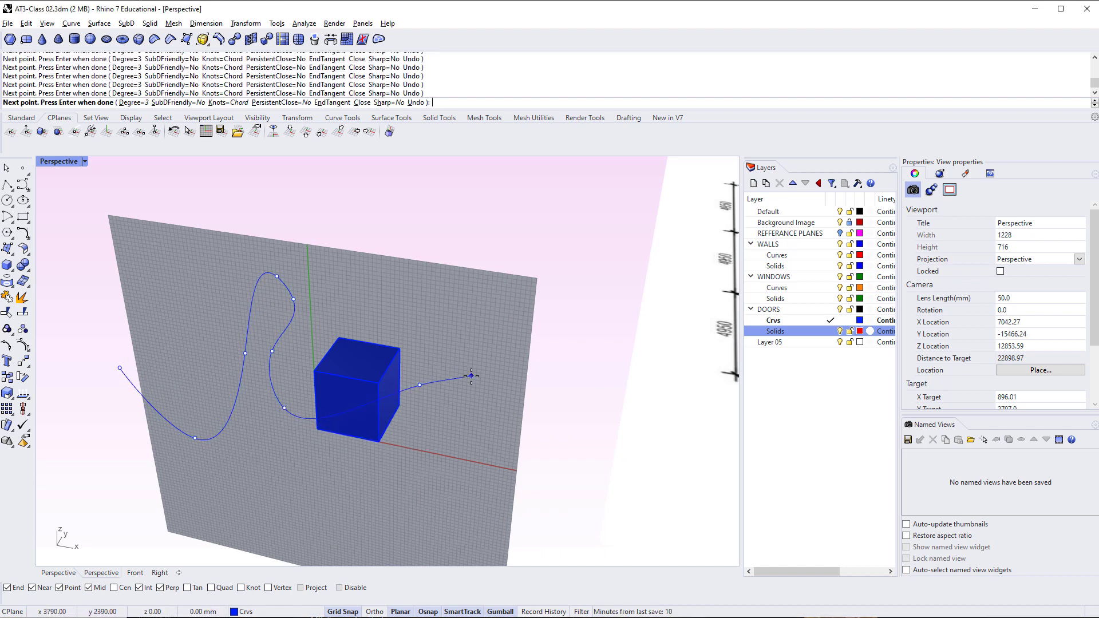
left_click(471, 376)
key("Return")
right_click_drag(419, 435, 359, 422)
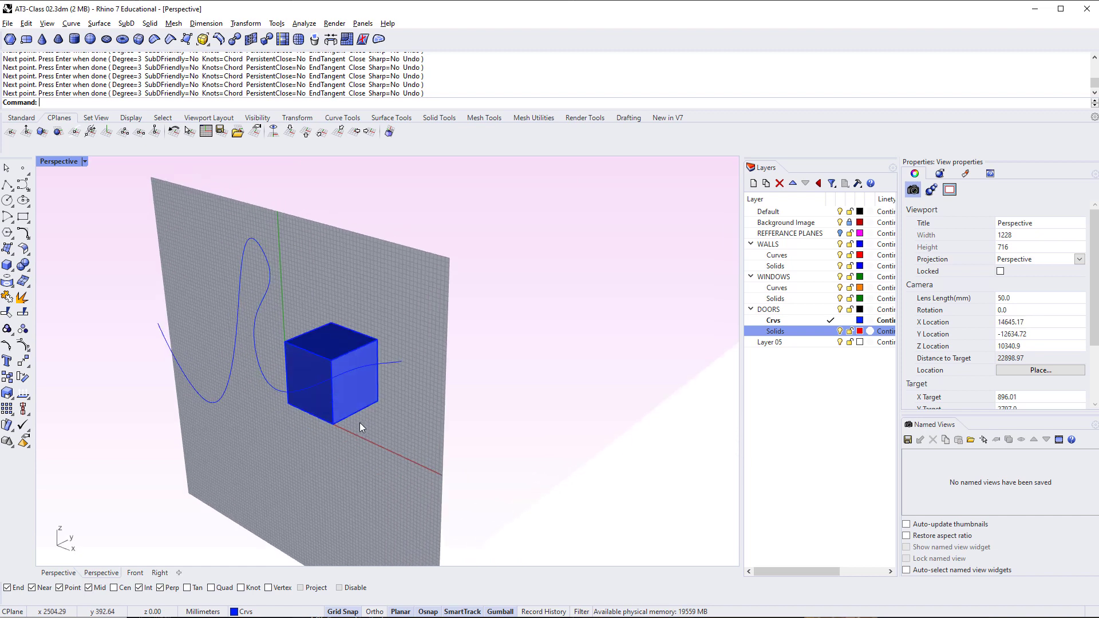
Set the construction plane to World Right and finally to World Left
left_click(358, 133)
left_click(368, 133)
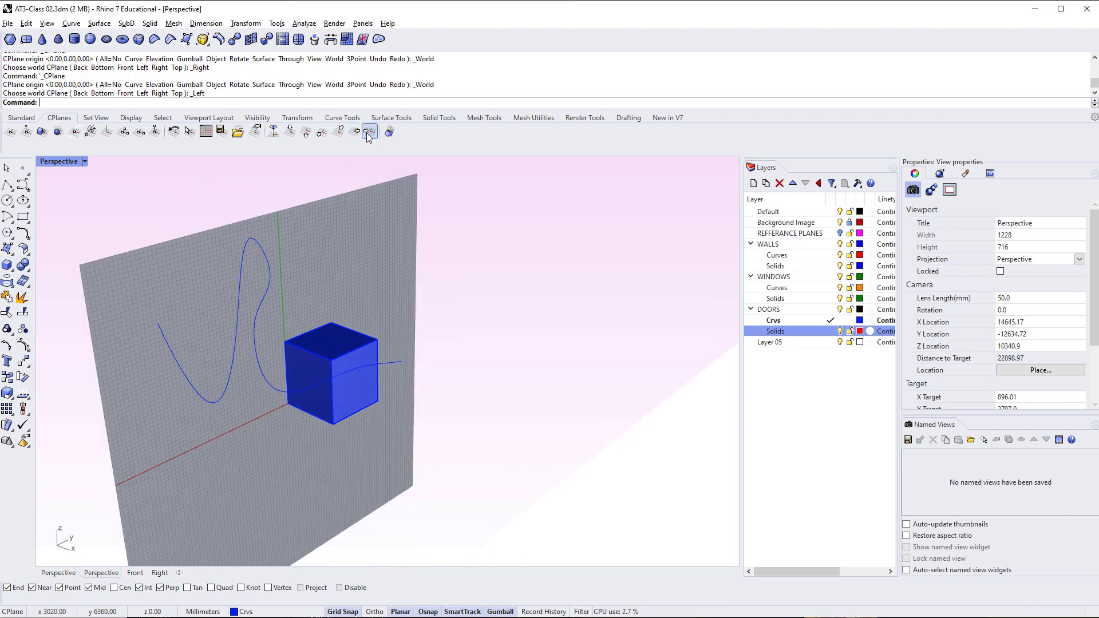
right_click_drag(309, 395, 273, 398)
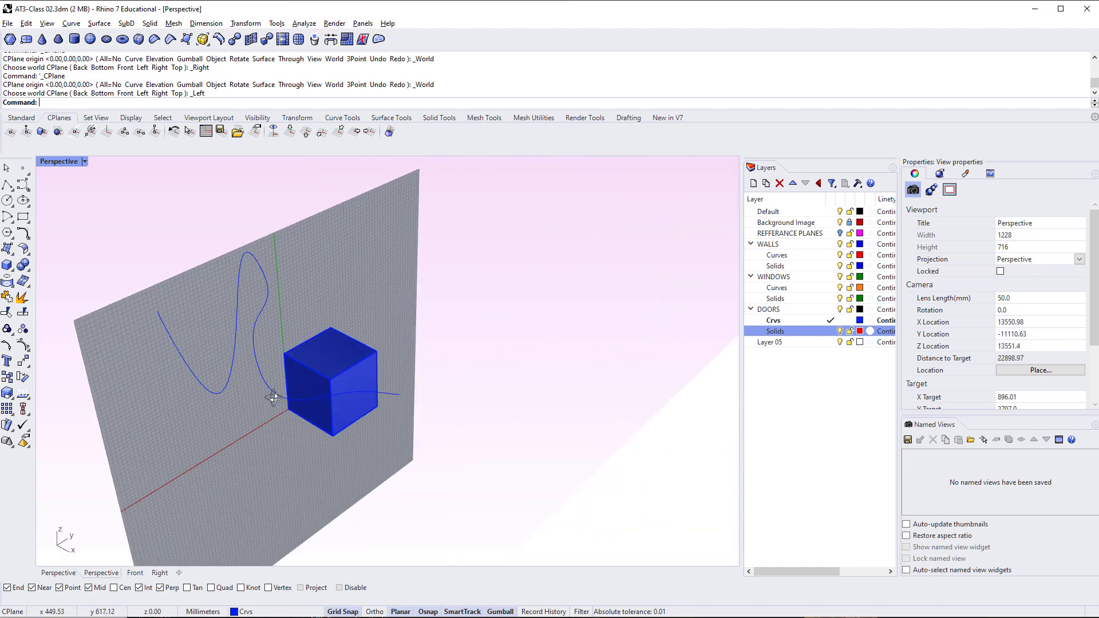
type("Invert")
key("Return")
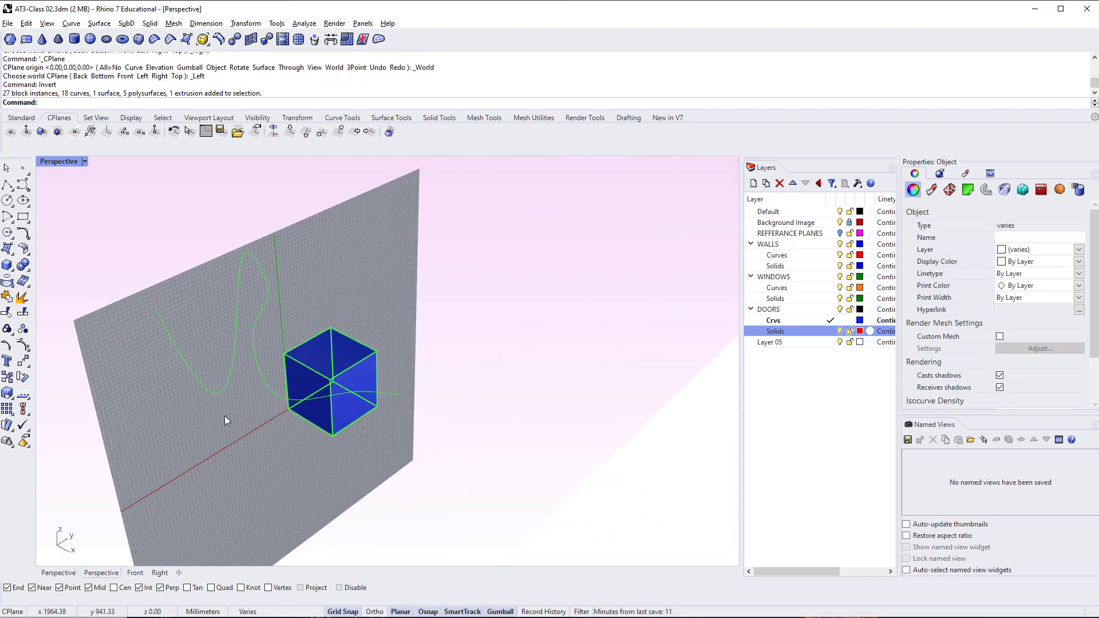
key("Escape")
Draw an open interpolated curve (InterpCrv) on the World Left construction plane, looping below and beyond the box
type("InterpCrv")
key("Return")
left_click(225, 416)
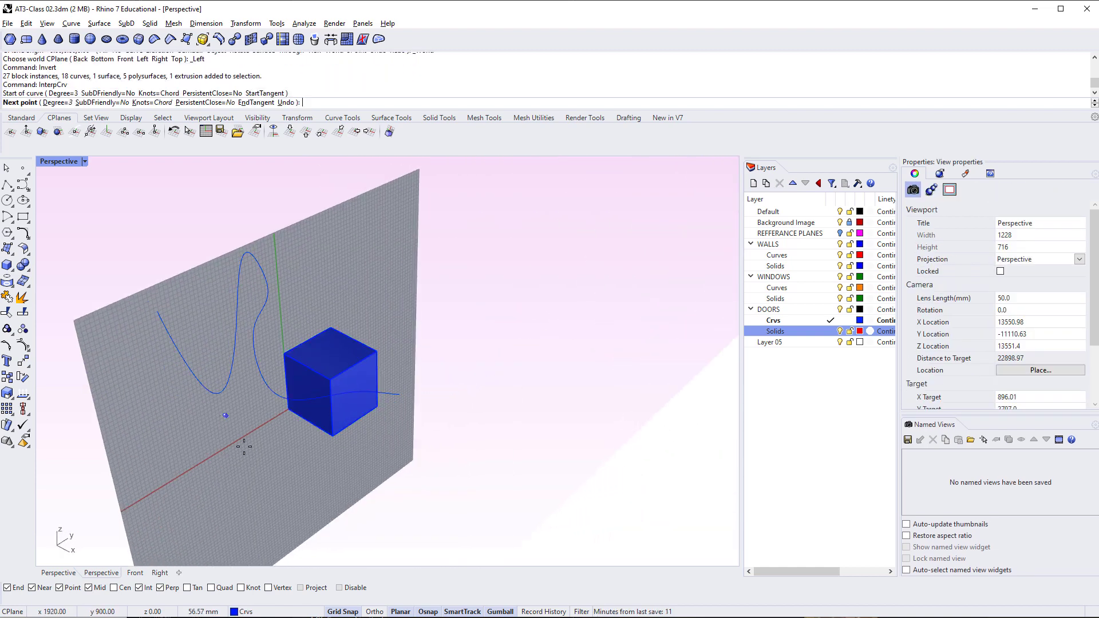
left_click(252, 456)
left_click(336, 459)
left_click(404, 428)
left_click(435, 364)
left_click(390, 310)
left_click(345, 279)
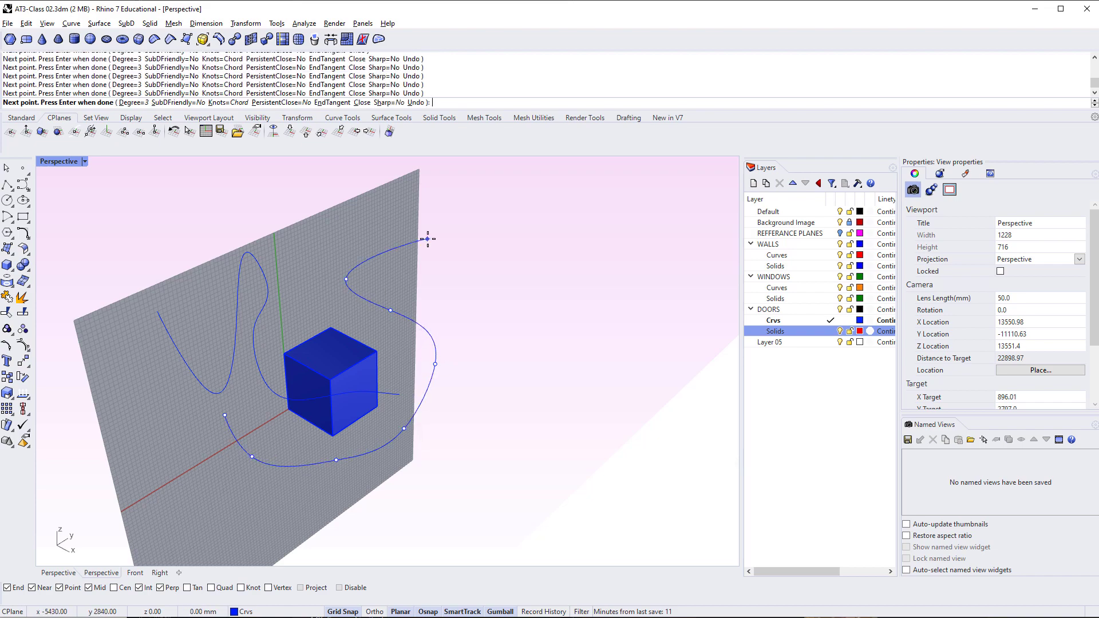
left_click(428, 239)
key("Return")
right_click_drag(385, 287, 426, 291)
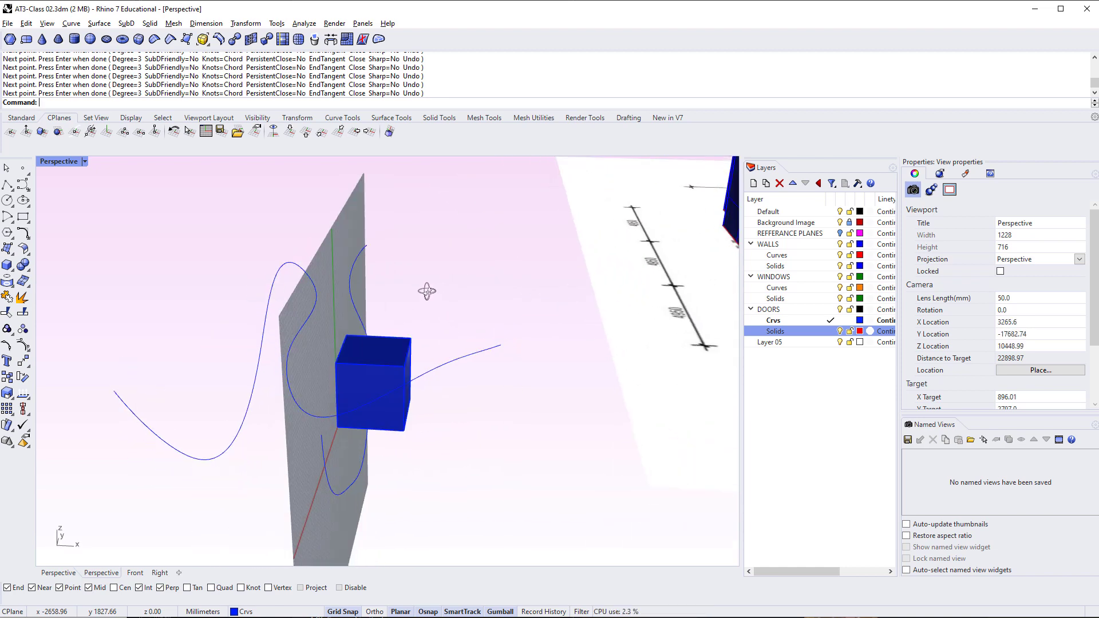
Set the construction plane to World Top and delete the two winding curves around the box
left_click(291, 133)
right_click_drag(304, 394, 329, 380)
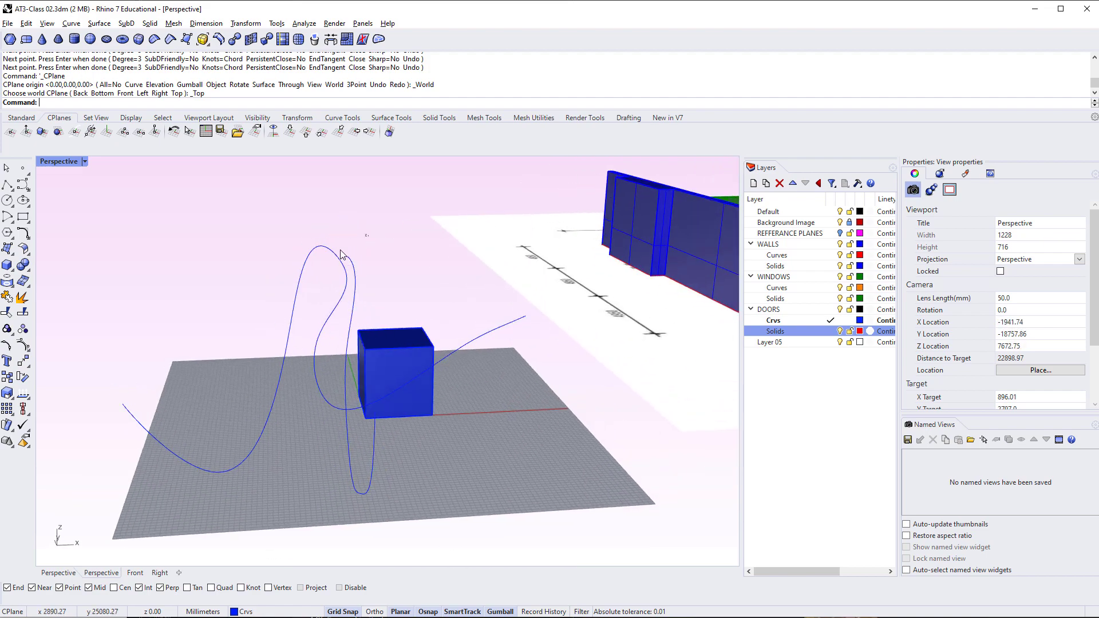
left_click_drag(340, 250, 315, 269)
key("Delete")
right_click_drag(360, 317, 272, 333)
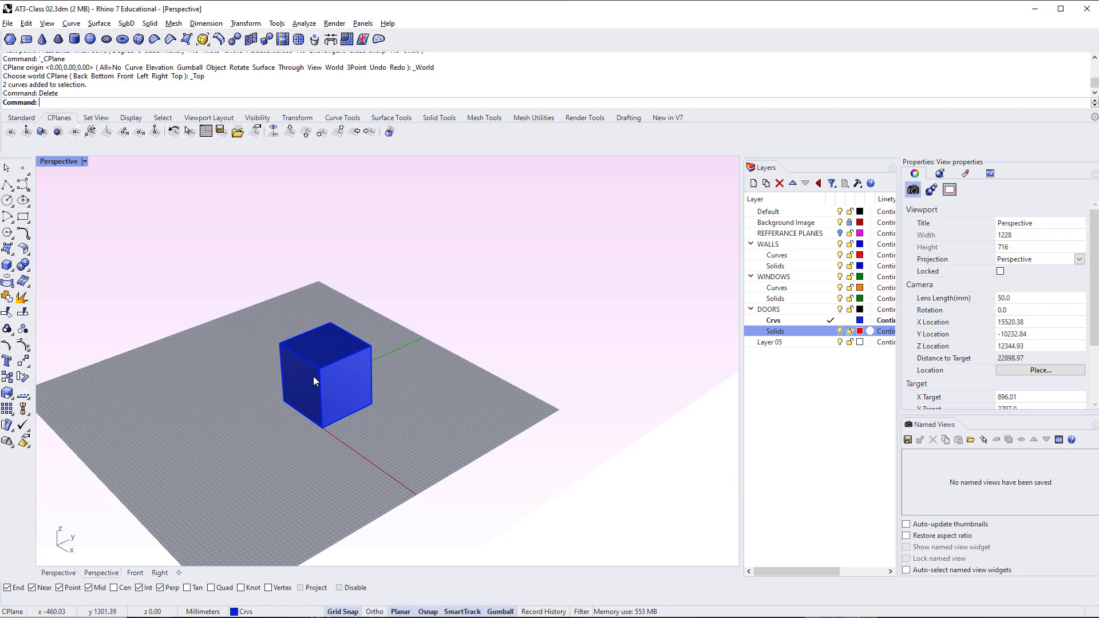
Examine the box, the World Top construction plane and the floor plan model from several angles and distances
scroll(314, 376, "up", 4)
right_click_drag(353, 382, 350, 442)
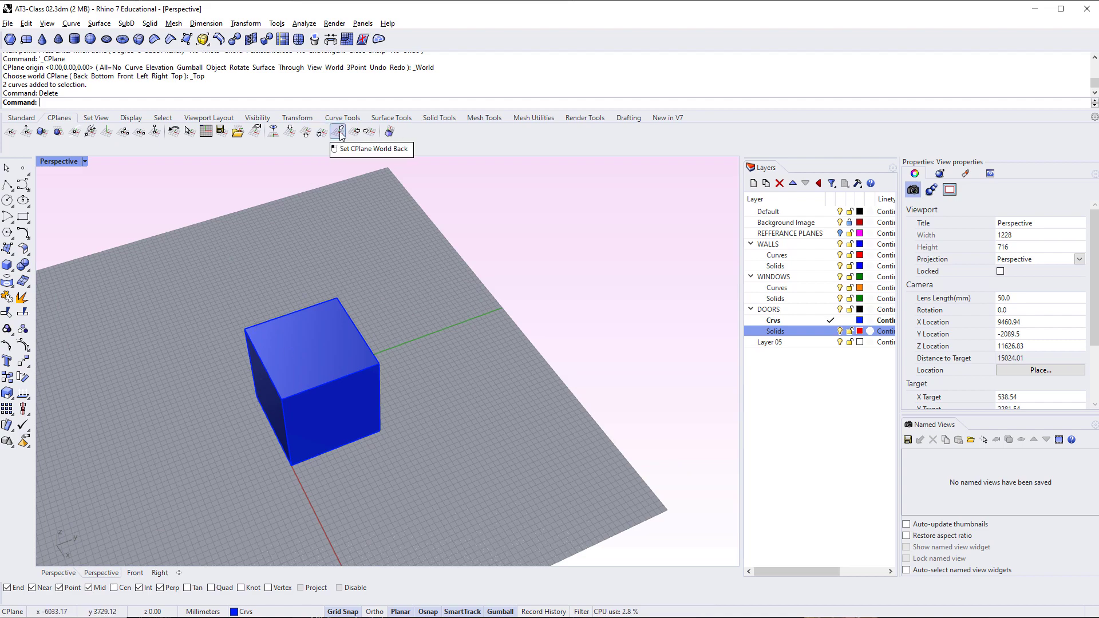
scroll(301, 470, "down", 3)
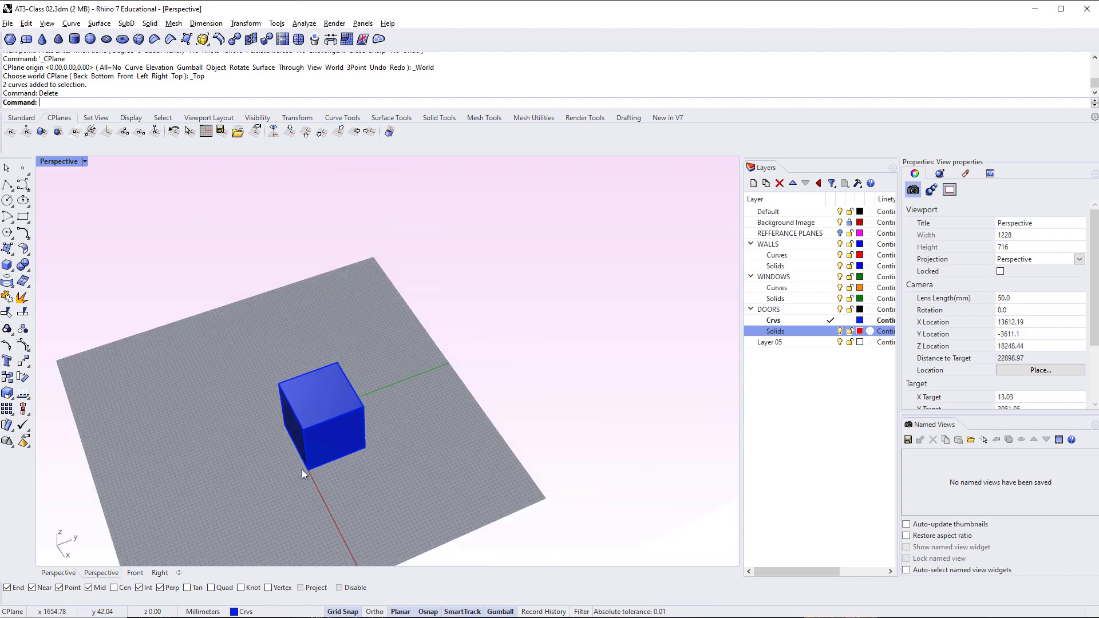
right_click_drag(263, 428, 360, 421)
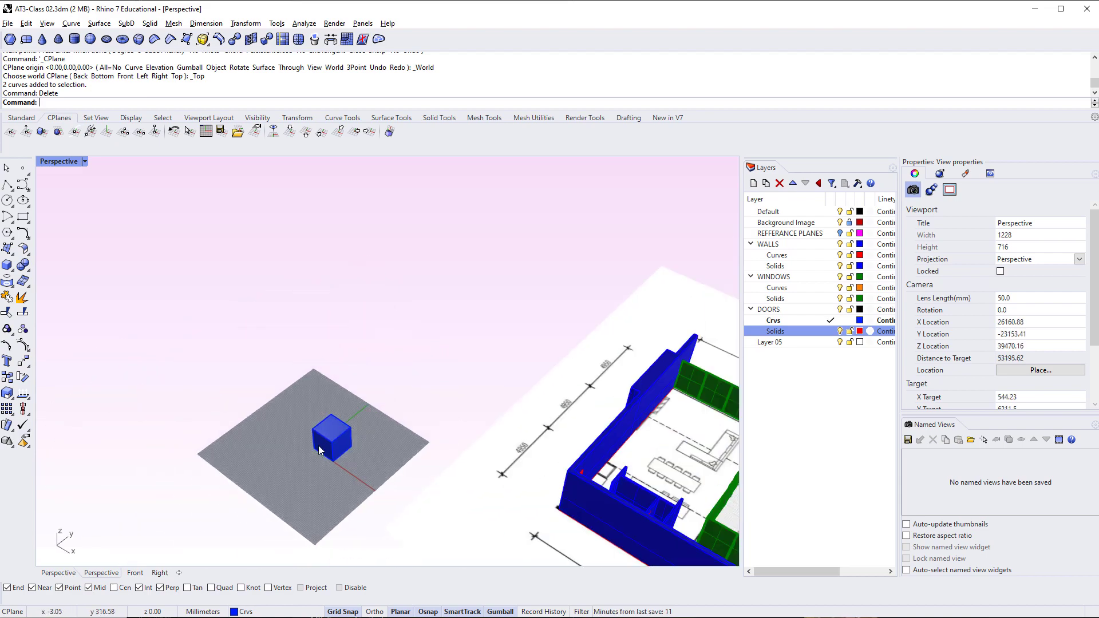
right_click_drag(318, 445, 225, 323)
scroll(225, 324, "up", 15)
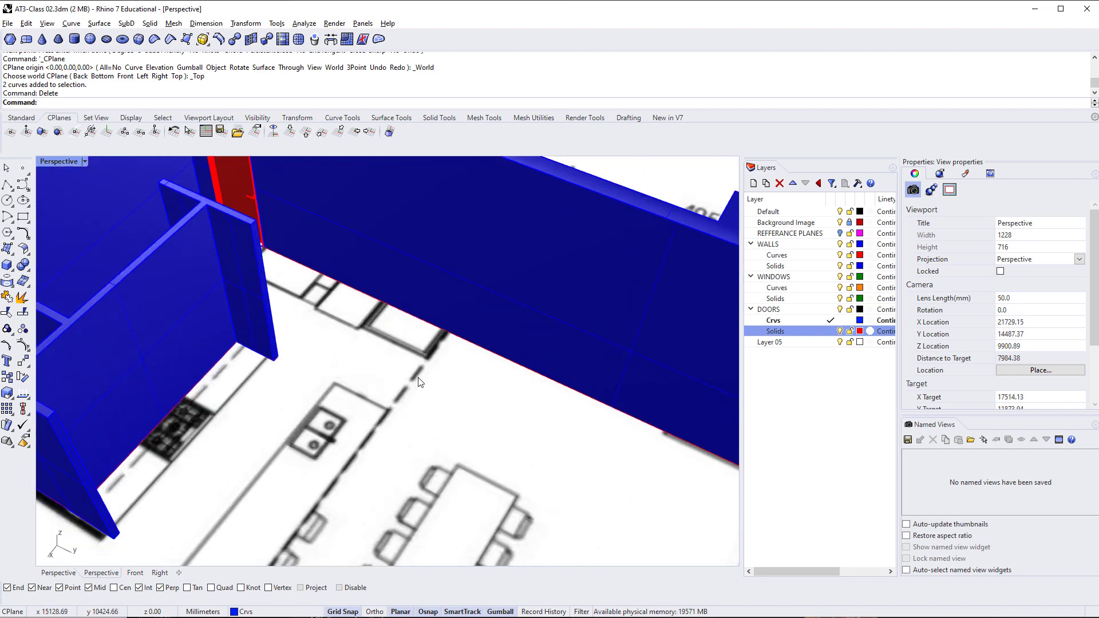
right_click_drag(371, 324, 328, 353)
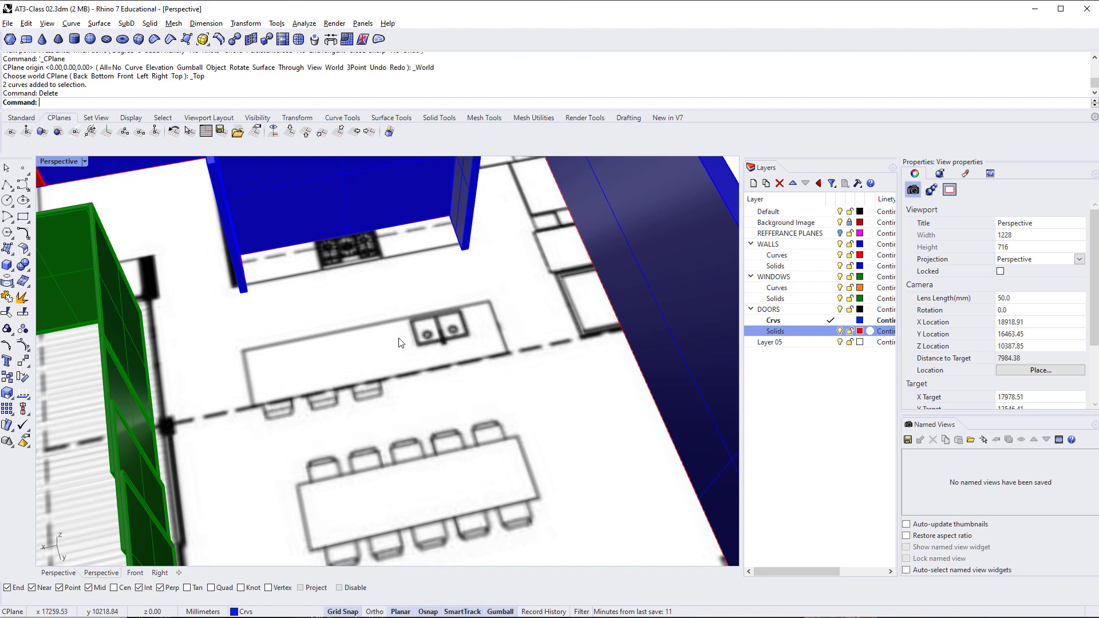
scroll(401, 343, "down", 4)
right_click_drag(487, 293, 307, 426, "shift")
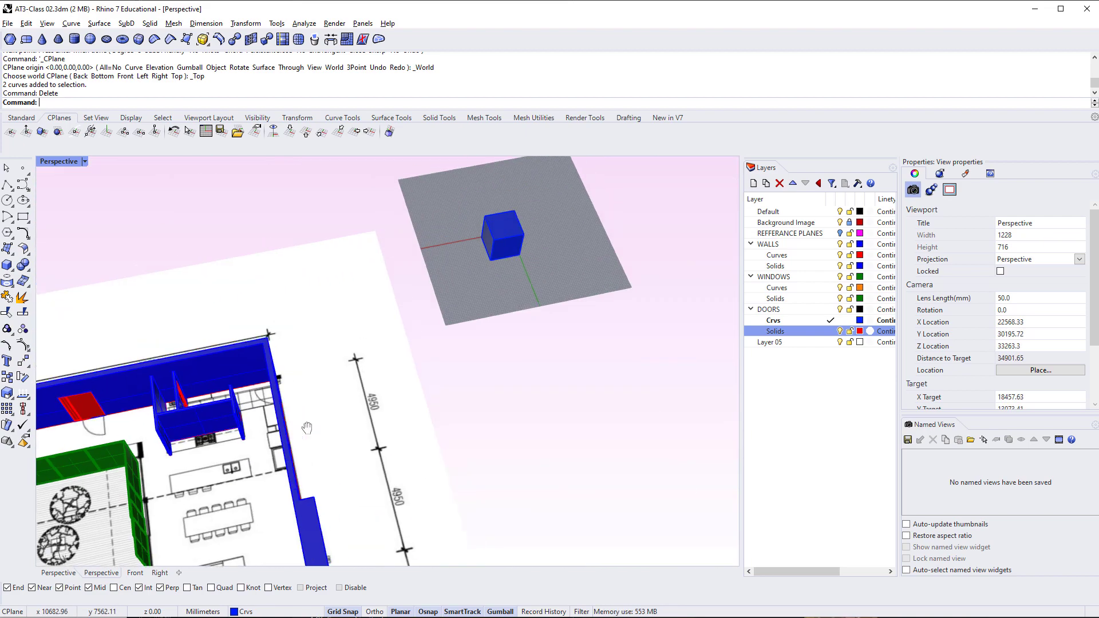
Zoom the Perspective view to the box with Zoom Selected (ZS), deselect it and view its side faces
left_click(493, 250)
type("ZS")
key("Return")
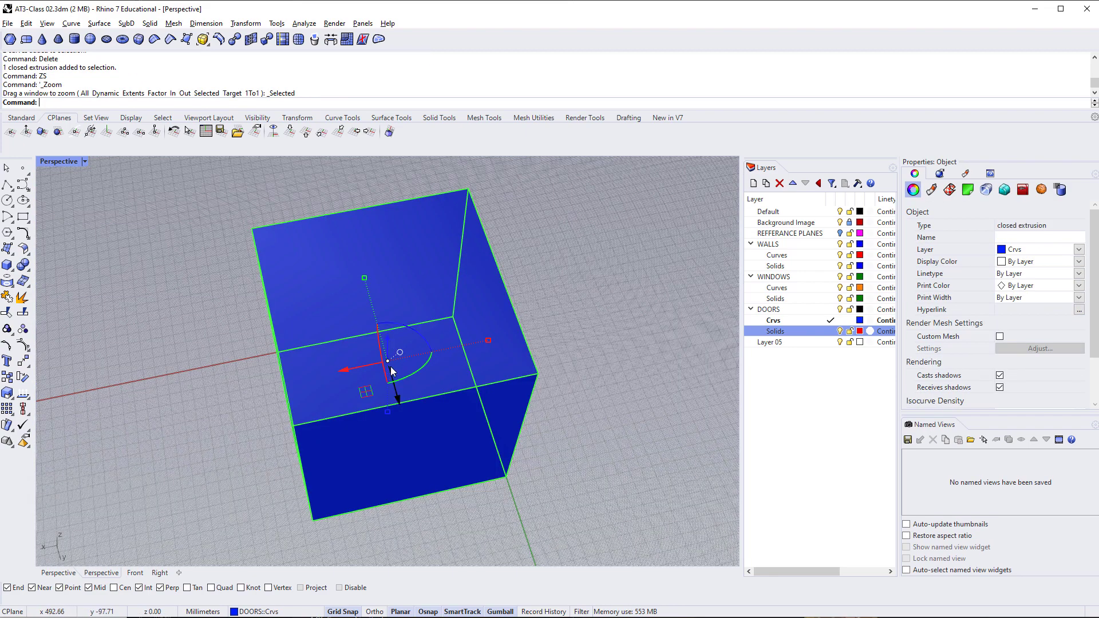
key("Escape")
right_click_drag(350, 380, 358, 365)
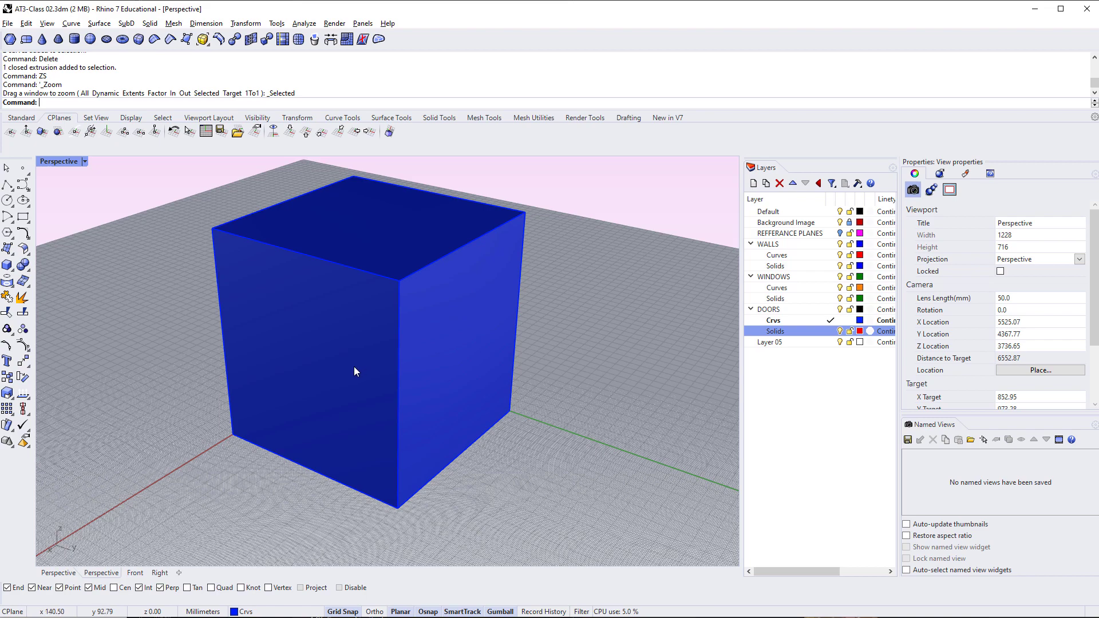
right_click_drag(354, 371, 334, 412)
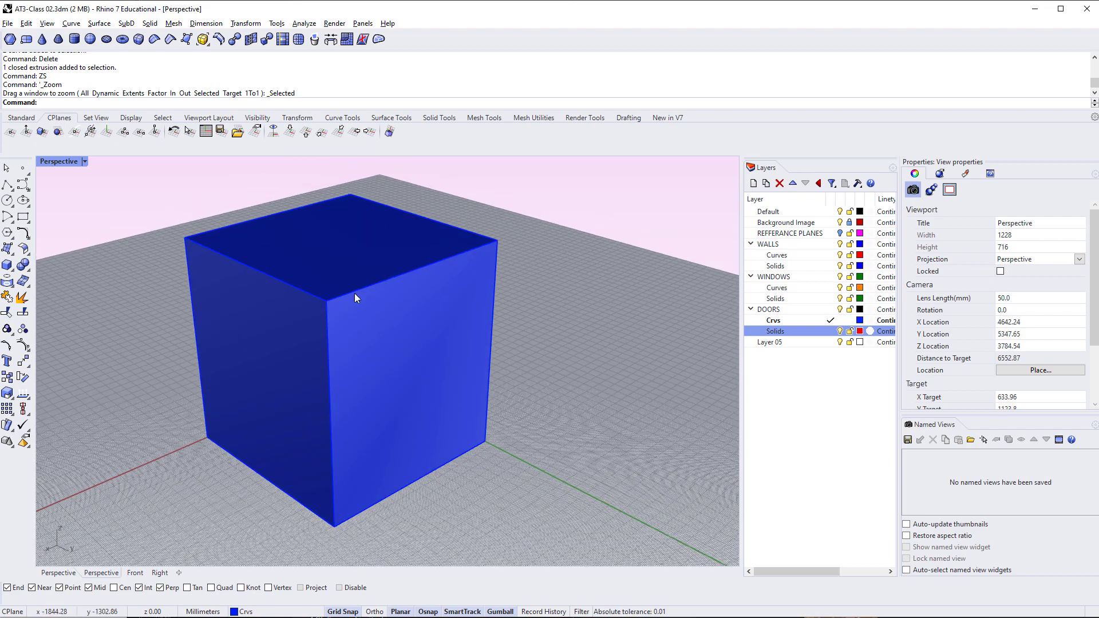
right_click_drag(378, 336, 363, 337)
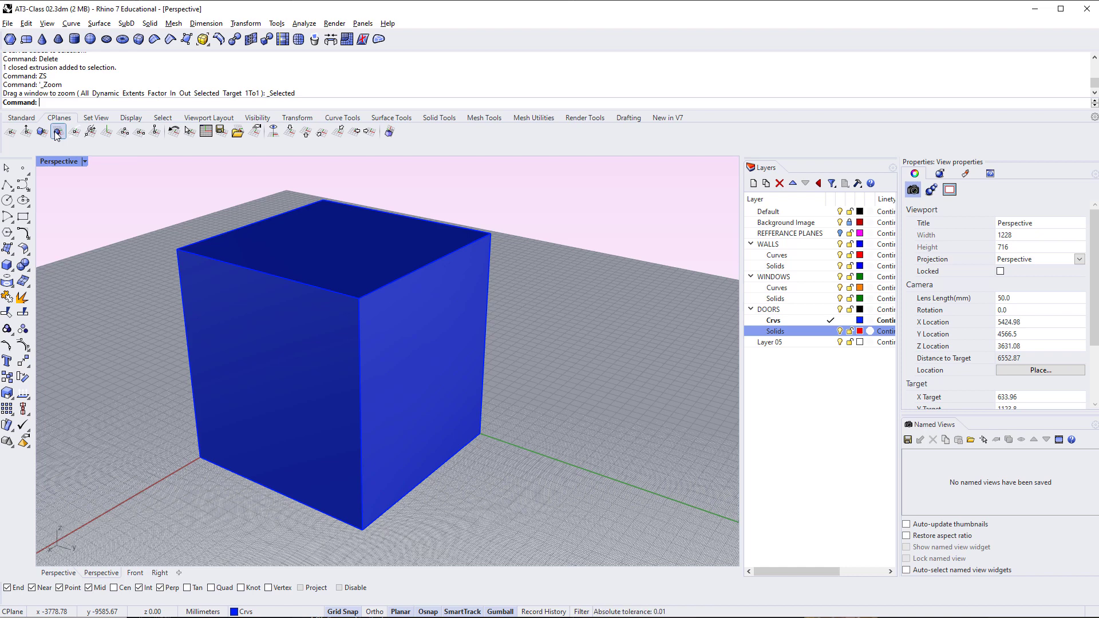
Align the construction plane to a vertical side face of the box, with the origin at its lower corner and the X axis along the bottom edge
left_click(67, 136)
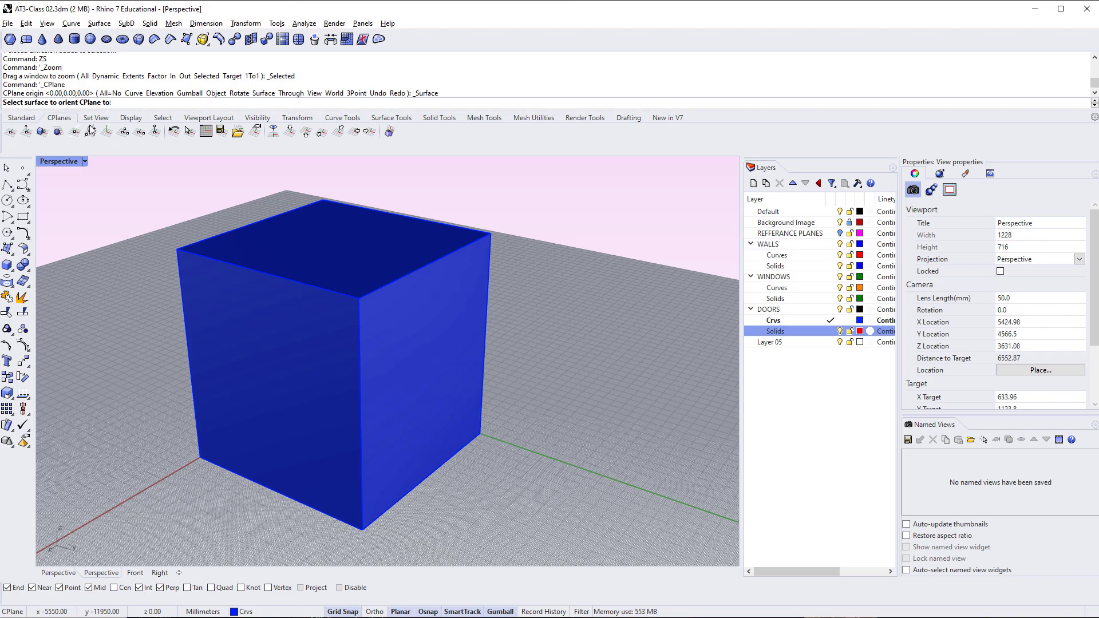
right_click_drag(334, 302, 294, 304)
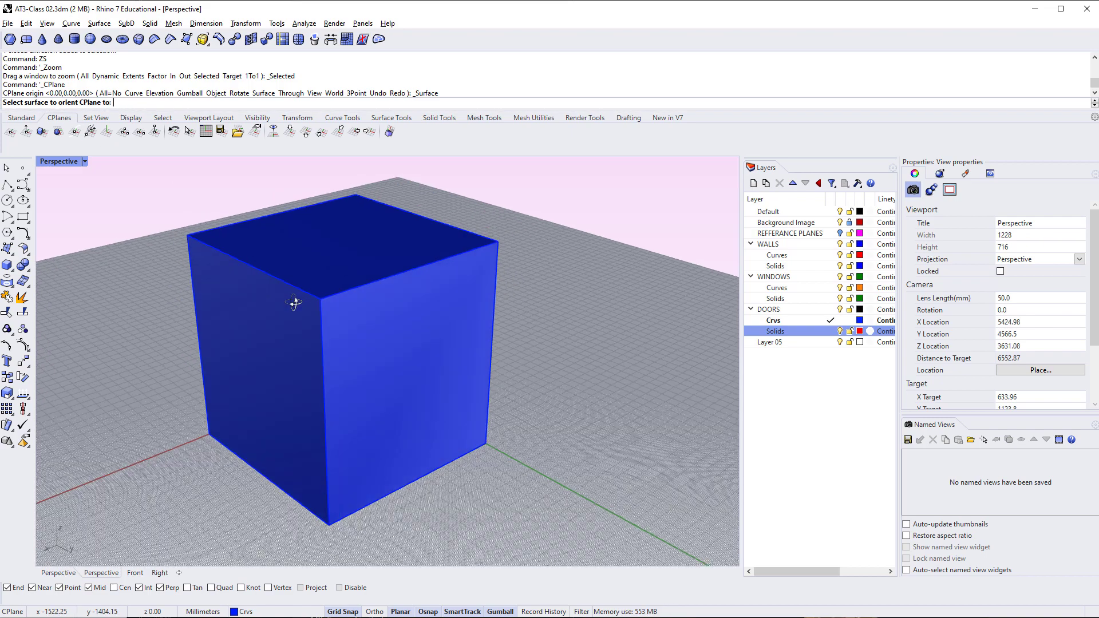
left_click(401, 368)
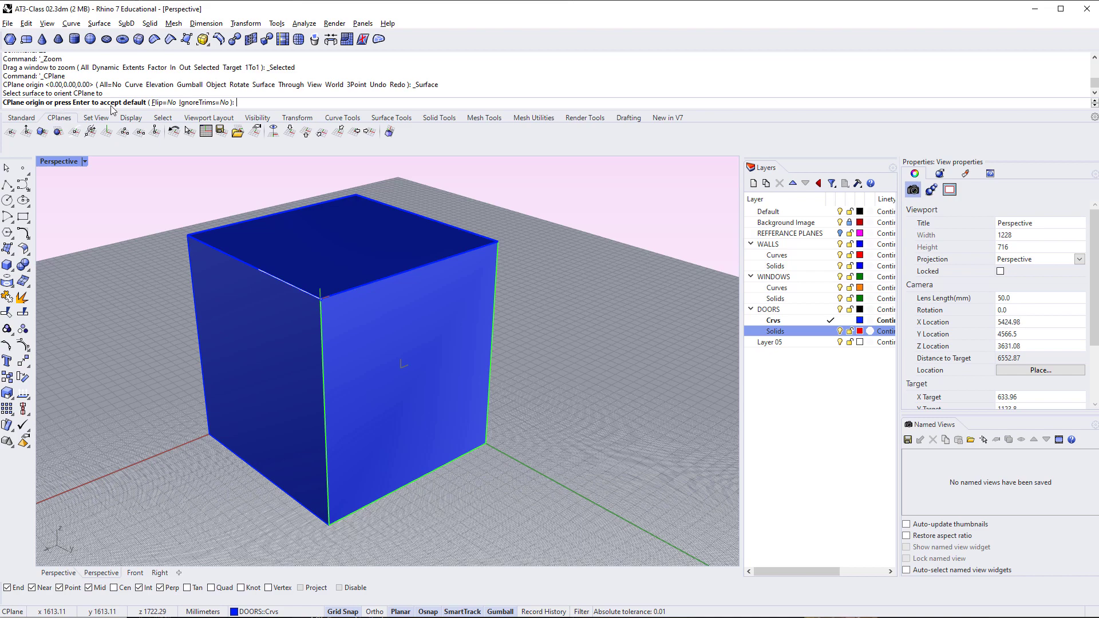
right_click_drag(400, 372, 374, 378)
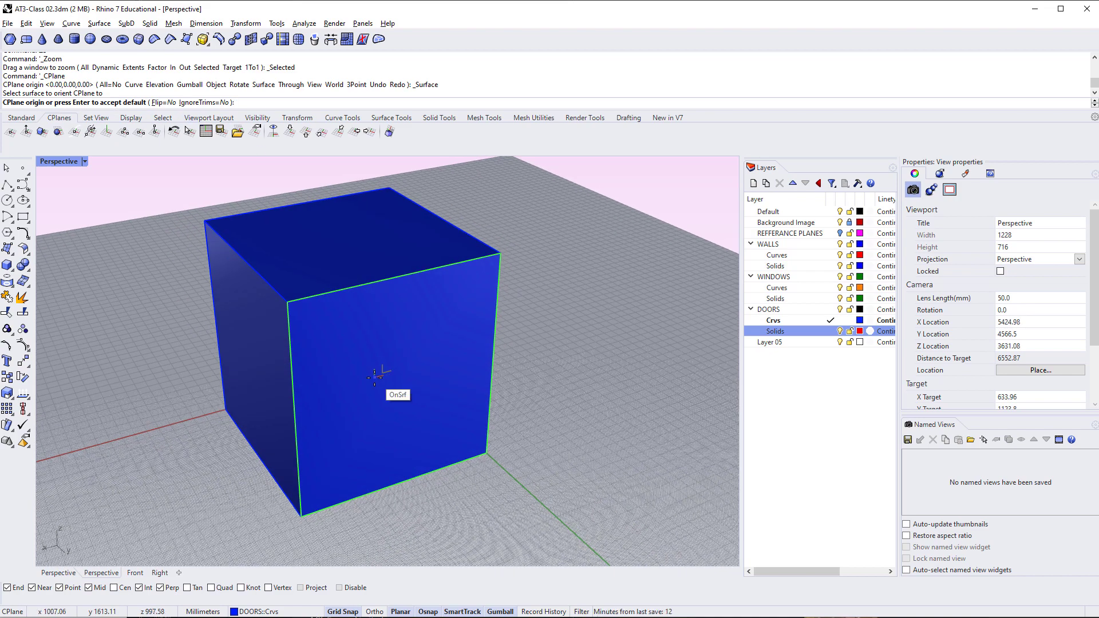
left_click(304, 515)
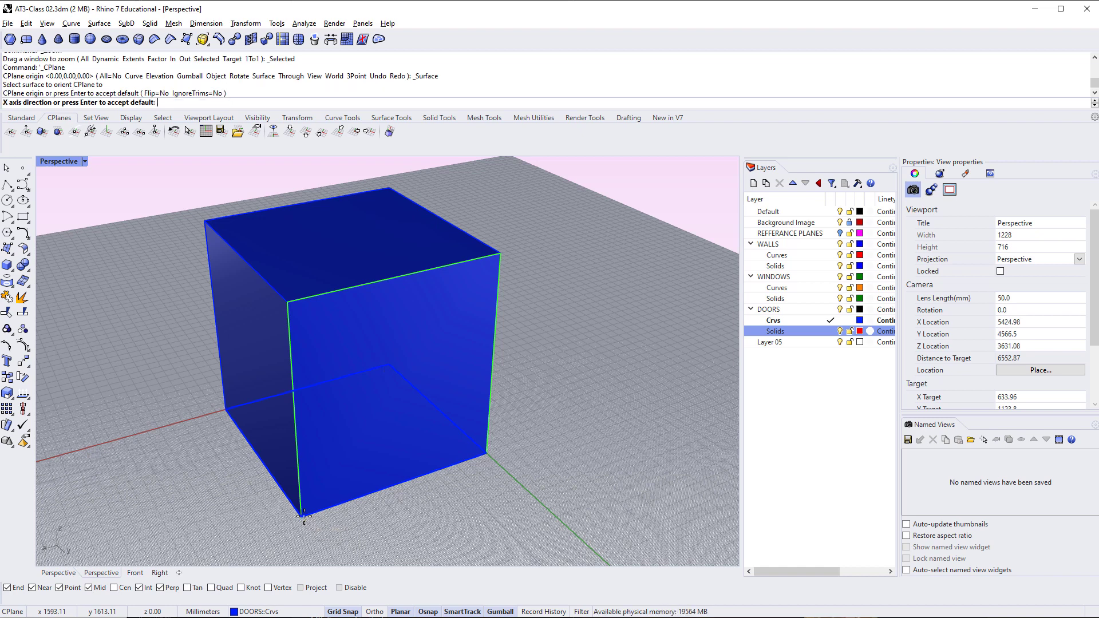
left_click(490, 449)
right_click_drag(490, 450, 394, 439)
scroll(393, 441, "down", 8)
right_click_drag(320, 466, 413, 436)
right_click_drag(398, 297, 395, 387)
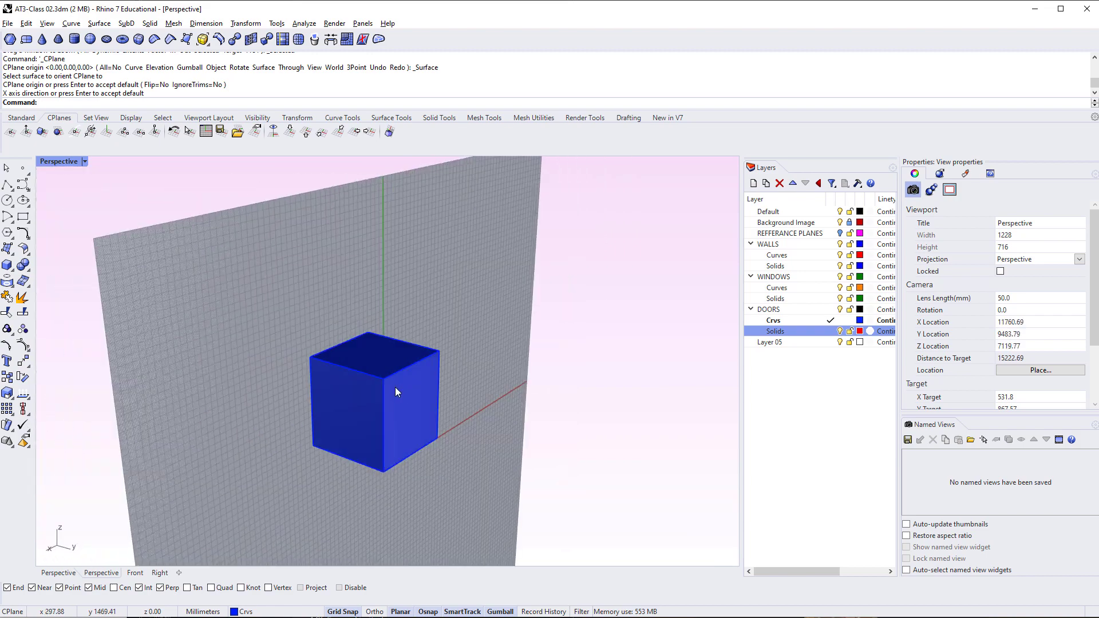
Draw an open interpolated curve (InterpCrv) that winds across the box's side face and sweeps out beyond the box on the same plane
key("Return")
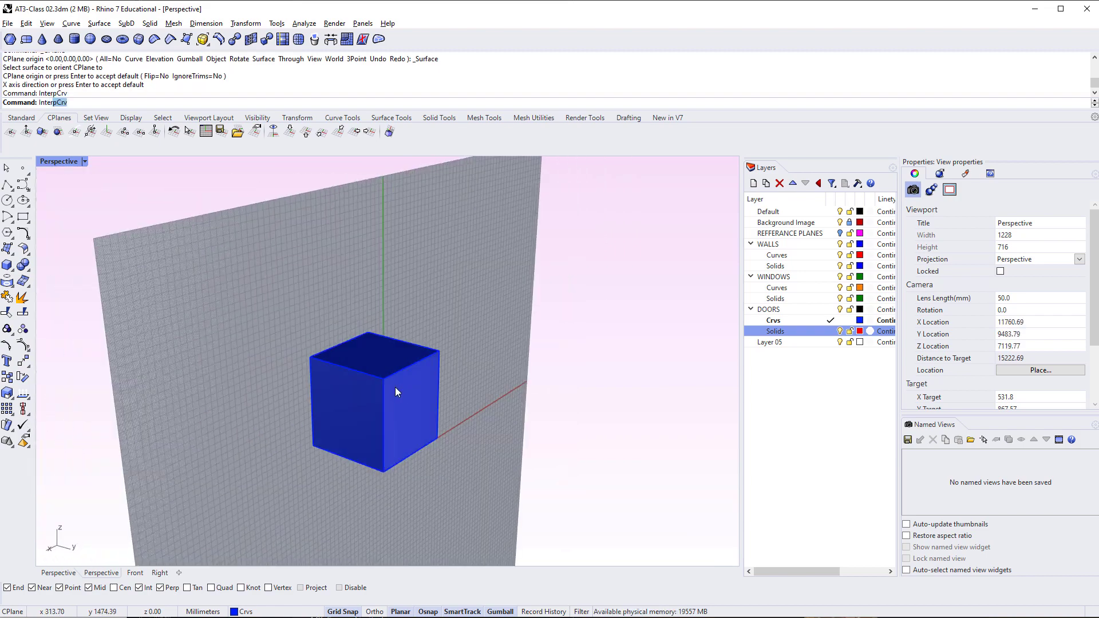
right_click_drag(423, 402, 415, 401)
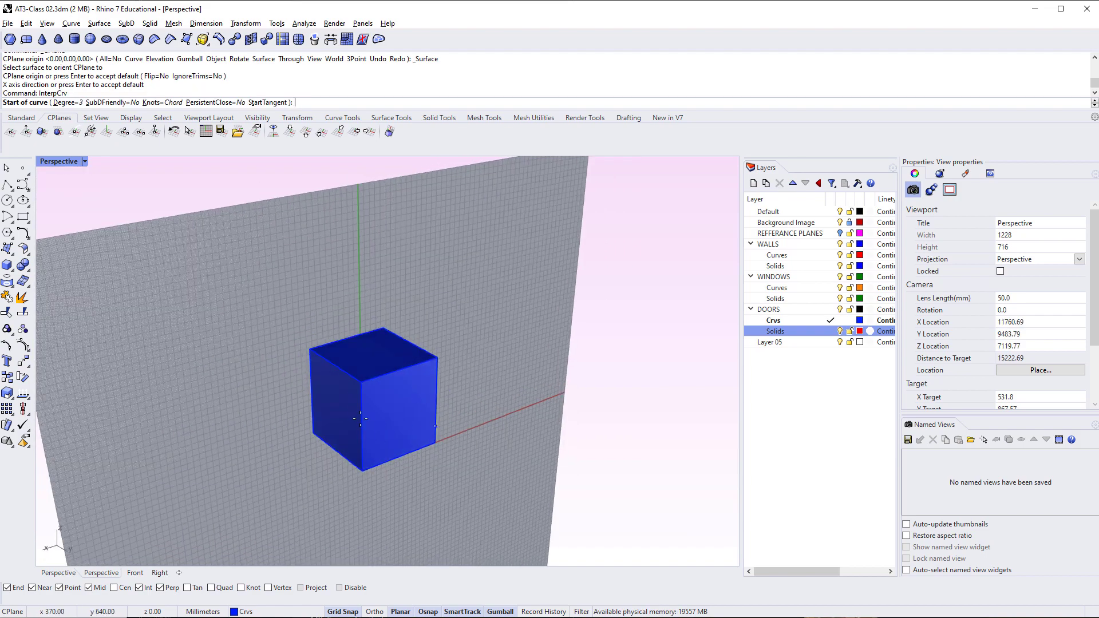
left_click(376, 393)
left_click(389, 413)
left_click(387, 431)
left_click(411, 427)
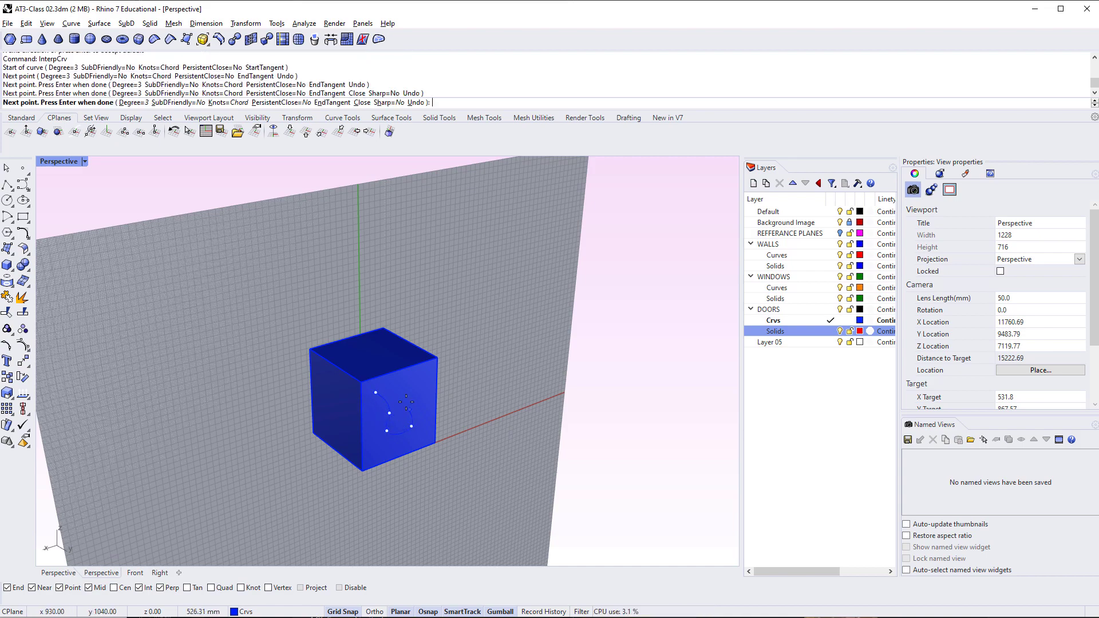
left_click(406, 401)
left_click(421, 392)
left_click(436, 401)
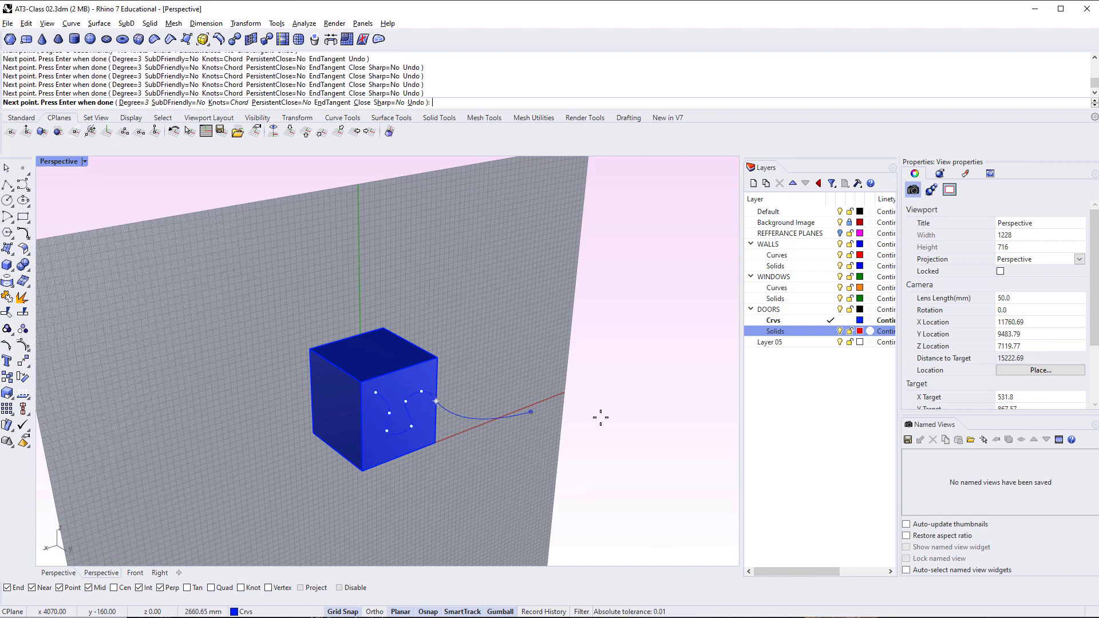
left_click(625, 417)
left_click(647, 352)
left_click(656, 282)
key("Return")
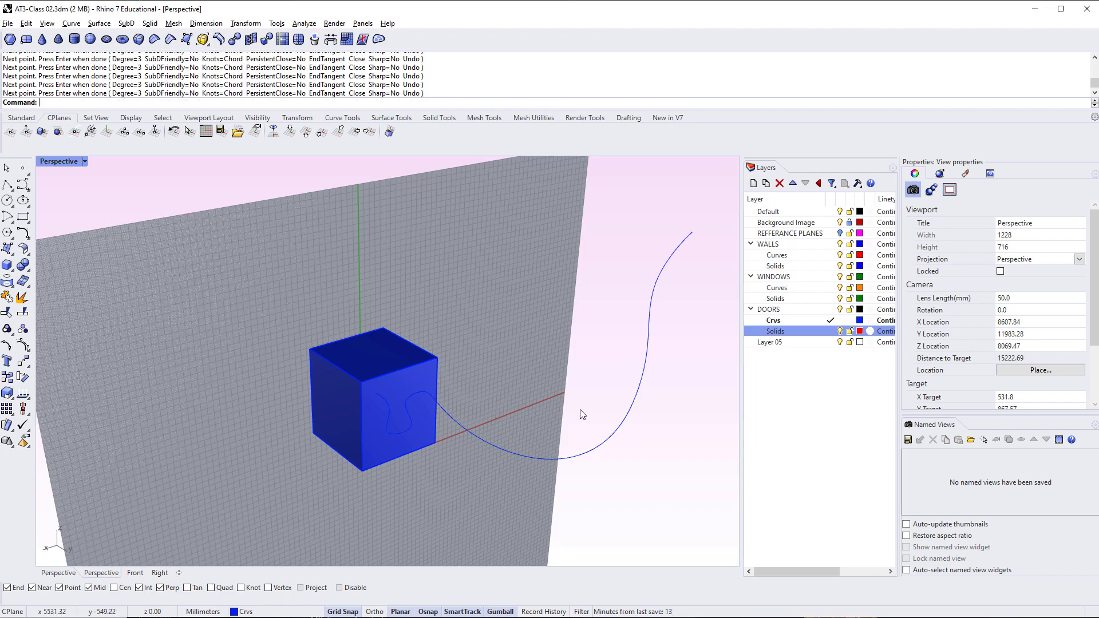
right_click_drag(582, 415, 523, 408)
scroll(349, 399, "up", 12)
scroll(432, 411, "down", 8)
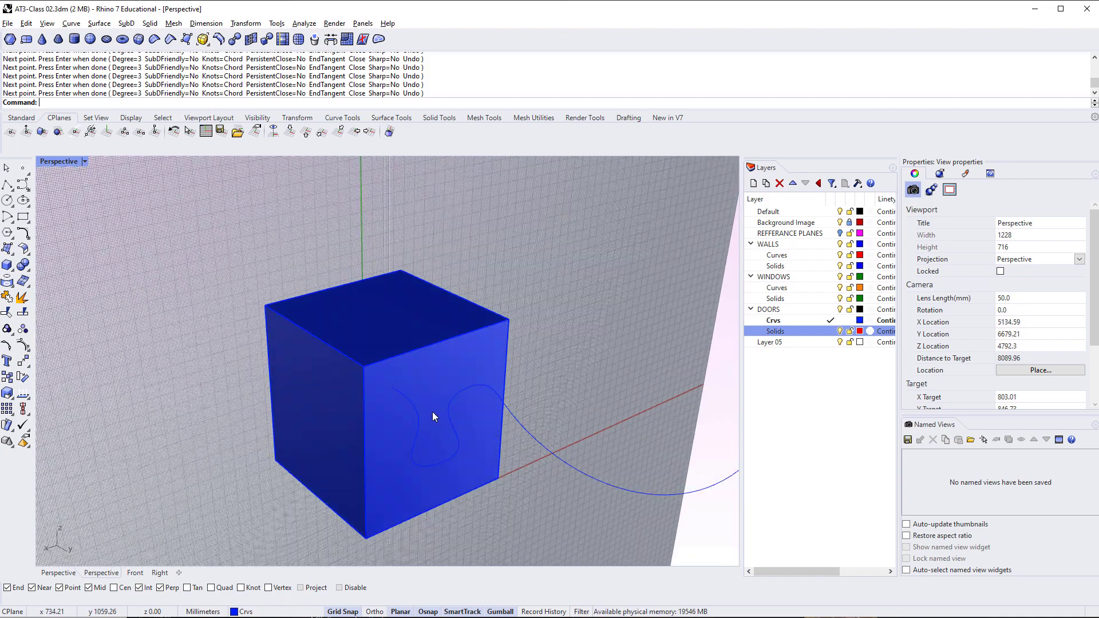
Undo the curve on the box's side face, the earlier curve deletion and the drawing of the two earlier curves
right_click_drag(632, 331, 574, 326)
key("ctrl+z")
key("ctrl+z")
key("ctrl+z")
key("ctrl+z")
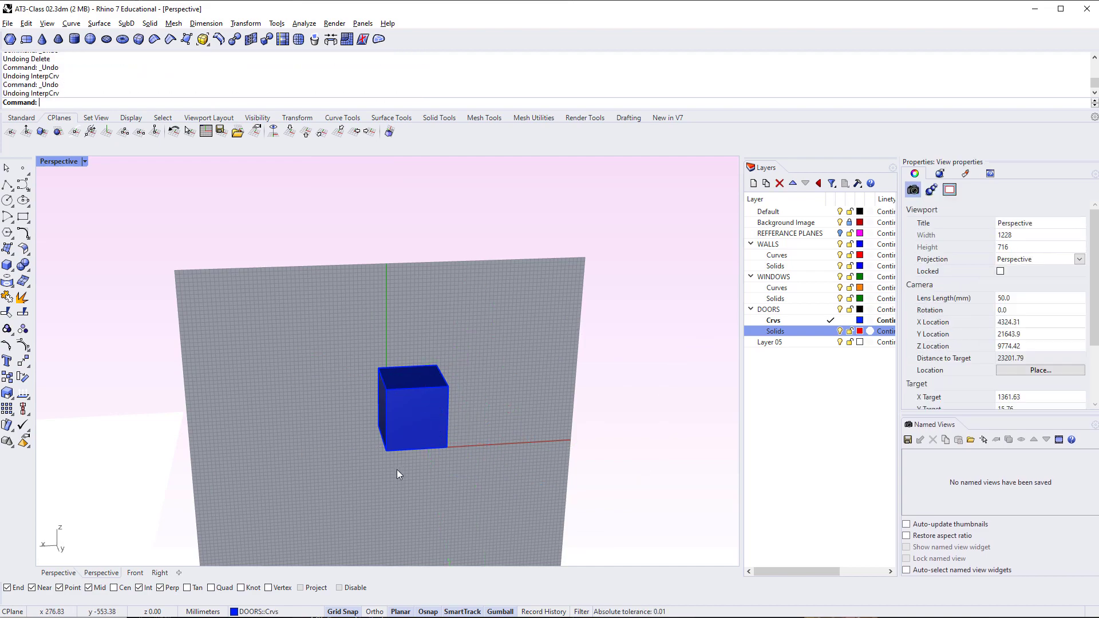
Reset the construction plane to World Top and rotate the box 45 degrees about the Y axis
right_click_drag(372, 472, 342, 399)
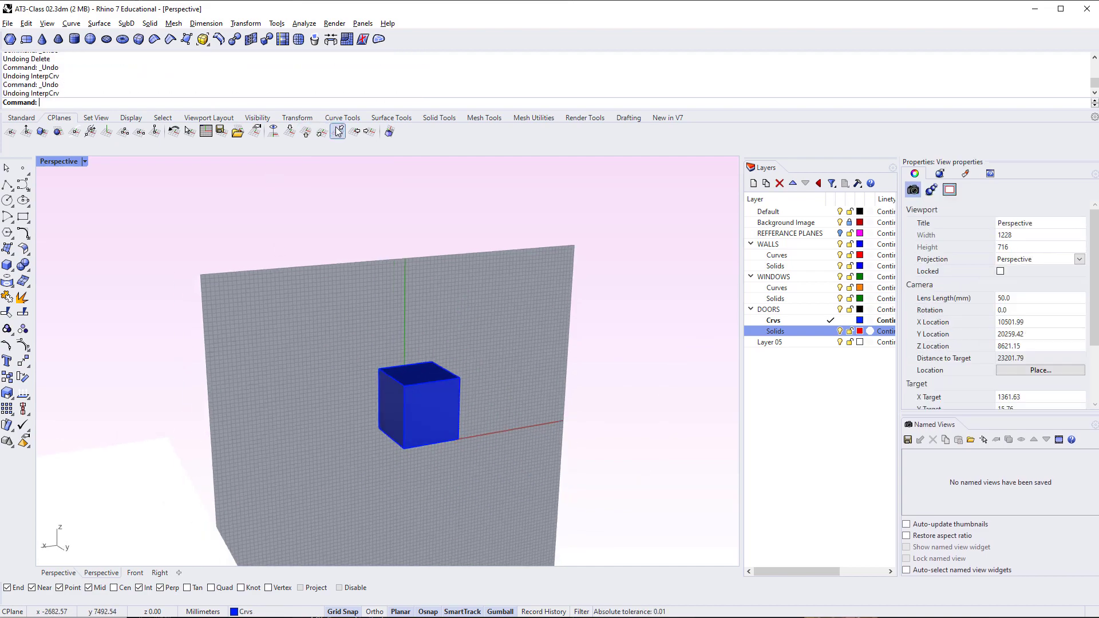
left_click(290, 131)
left_click(432, 422)
scroll(396, 444, "up", 3)
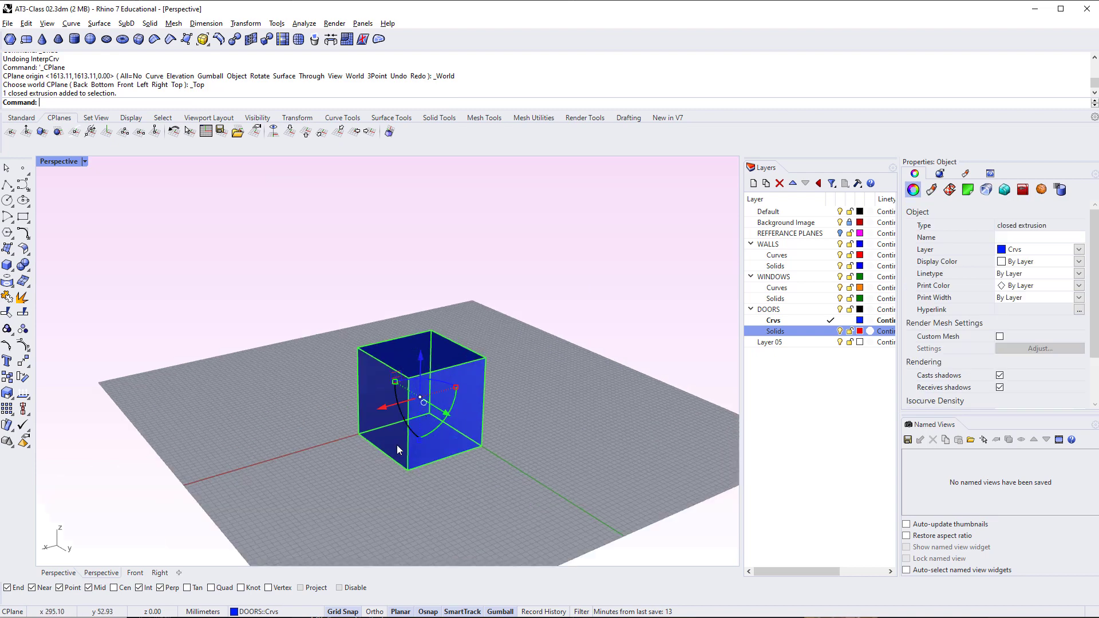
right_click_drag(397, 444, 440, 431)
left_click(425, 421)
type("4")
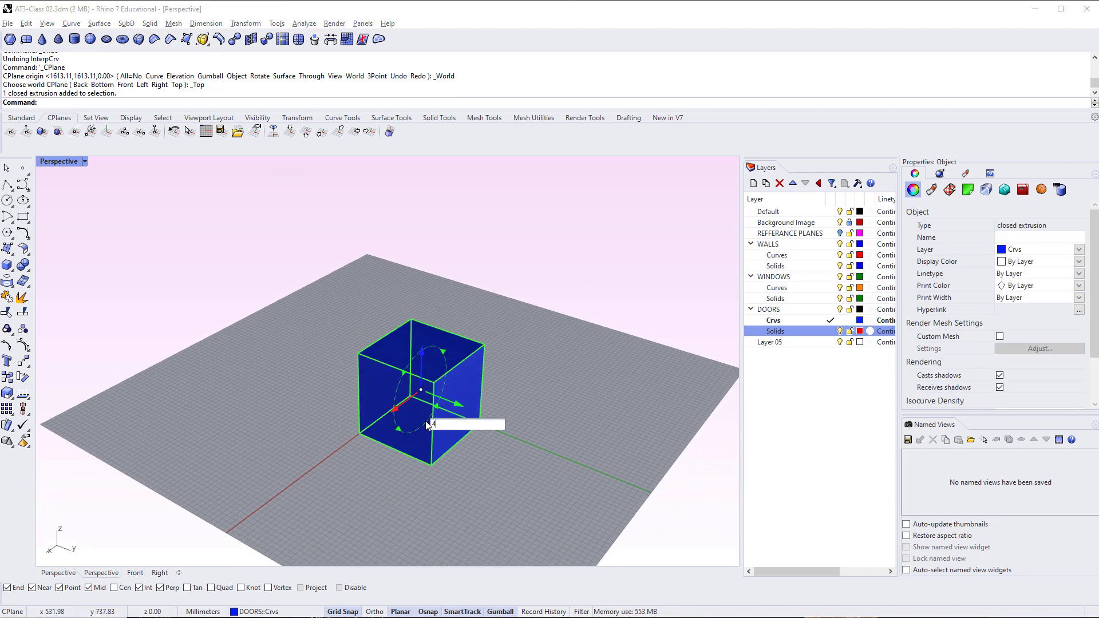
type("5")
key("Return")
right_click_drag(425, 421, 424, 340)
key("Escape")
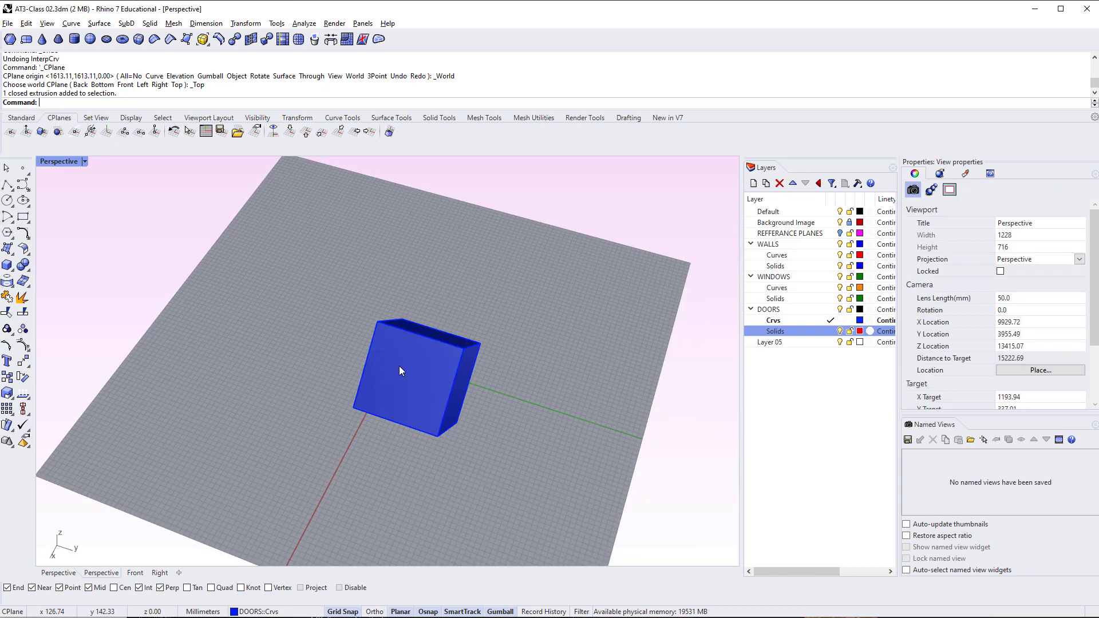
Rotate the box another 45 degrees about a different gumball axis so it sits obliquely, and deselect it
left_click(399, 366)
left_click(410, 338)
type("45")
key("Return")
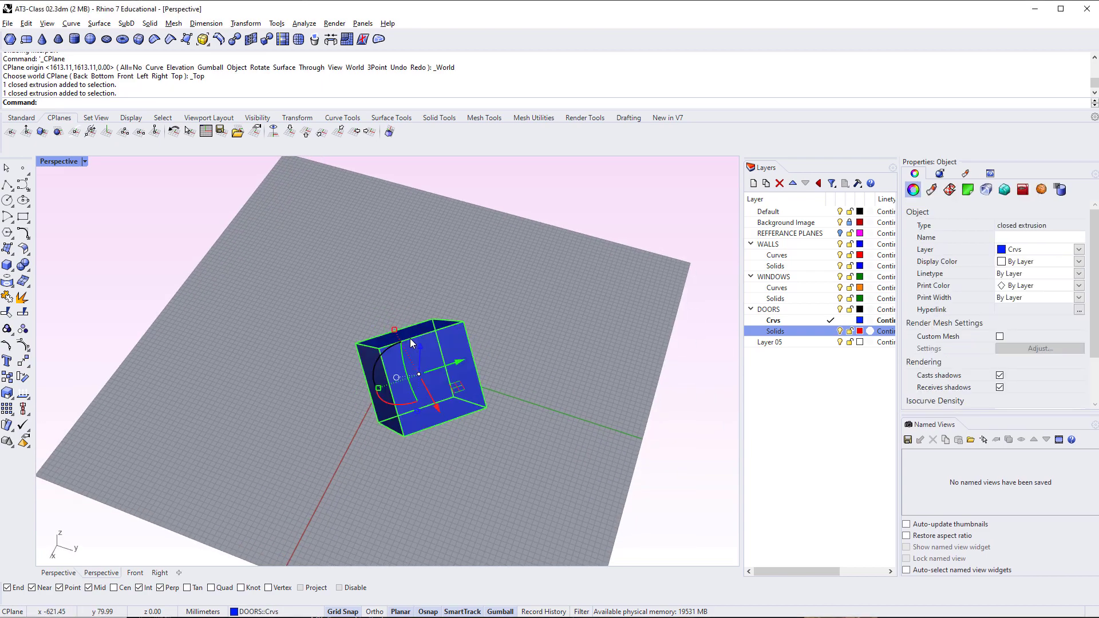
left_click(516, 392)
right_click_drag(516, 443, 403, 411)
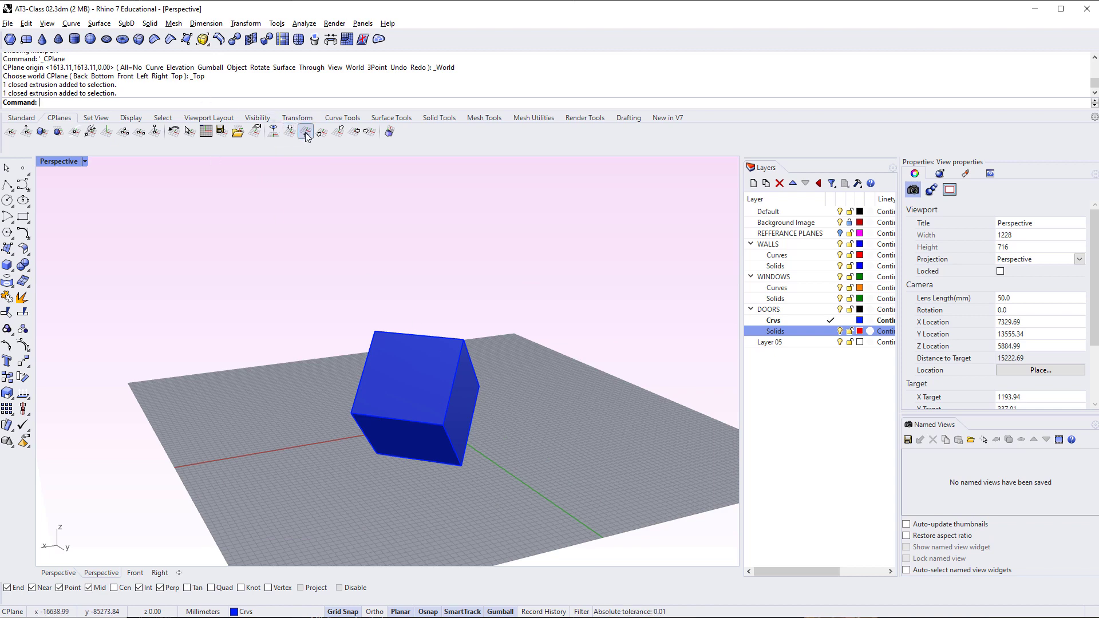
Set the construction plane to the tilted box's large front face, with the origin at its lower corner and X along its lower edge
right_click_drag(367, 344, 375, 370)
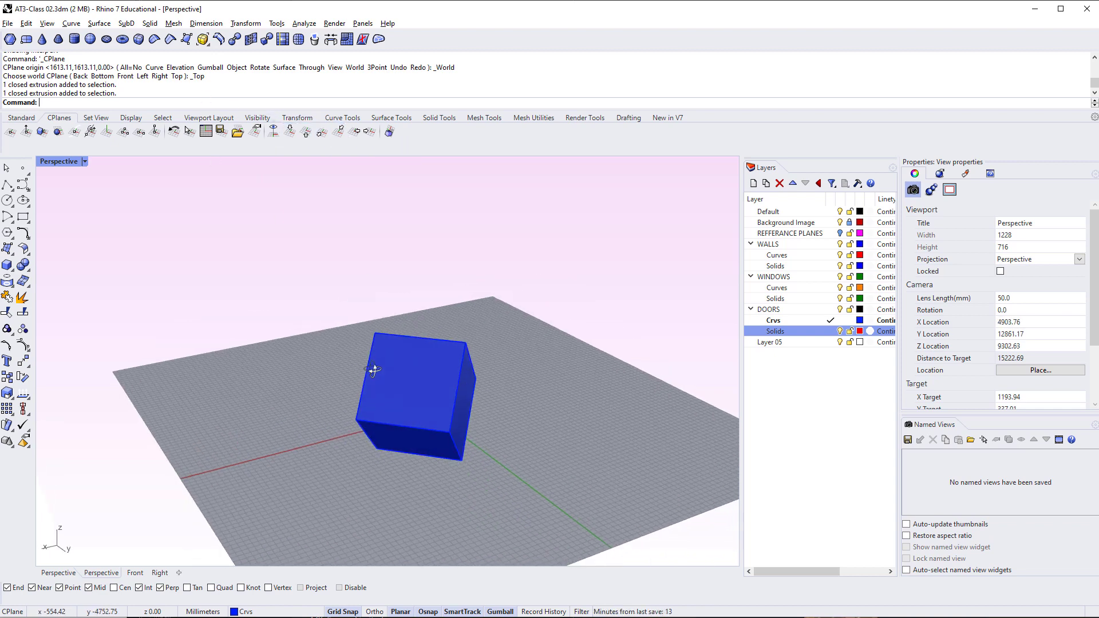
right_click_drag(368, 433, 393, 409)
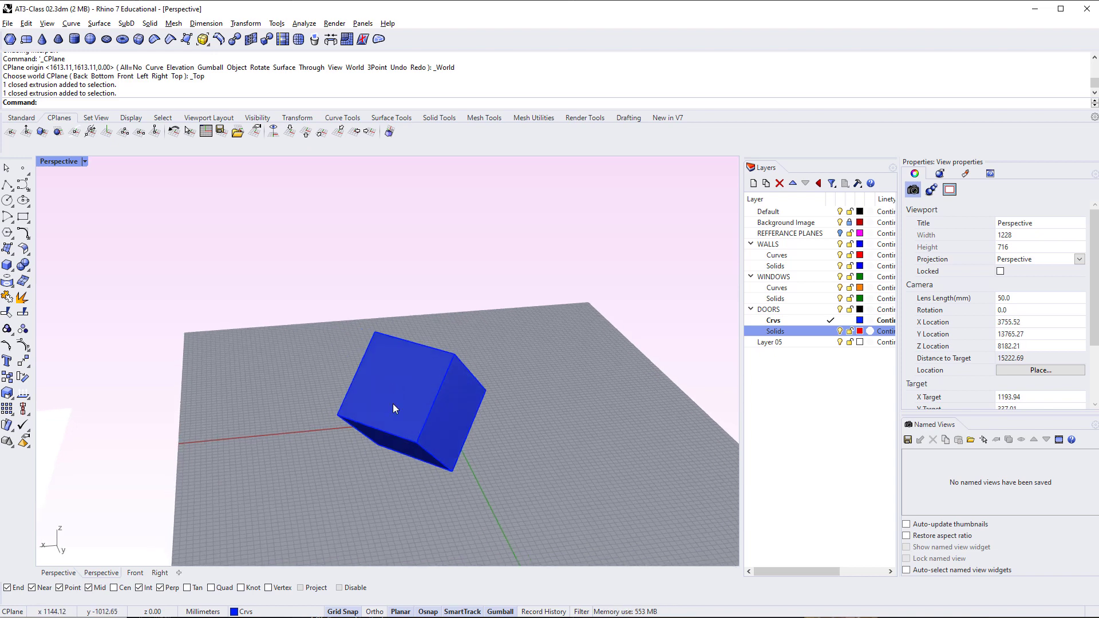
left_click(58, 131)
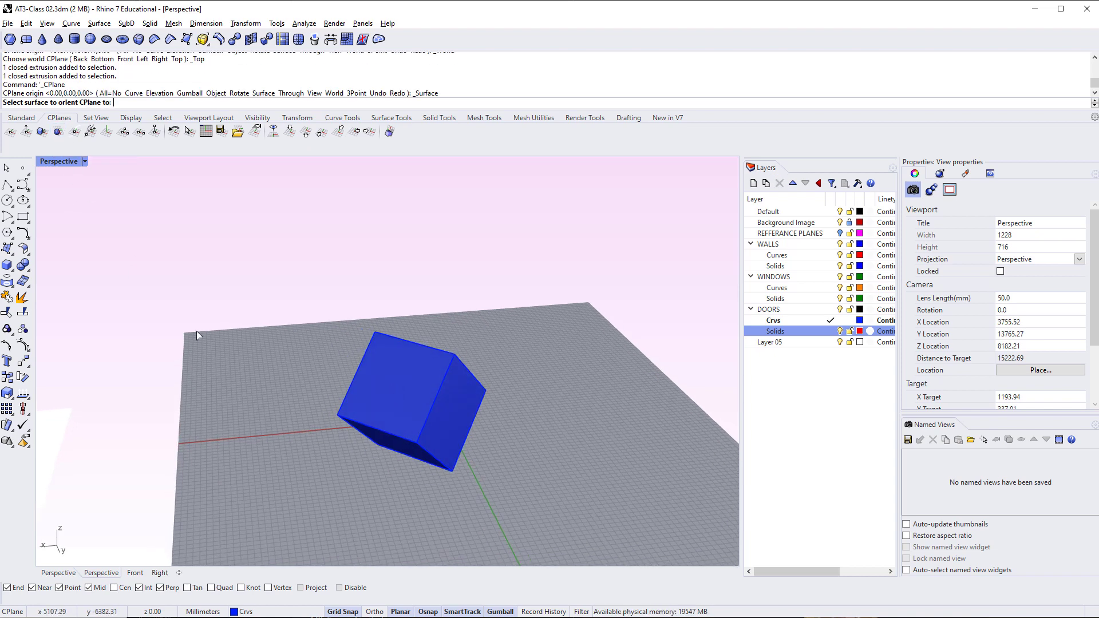
left_click(394, 404)
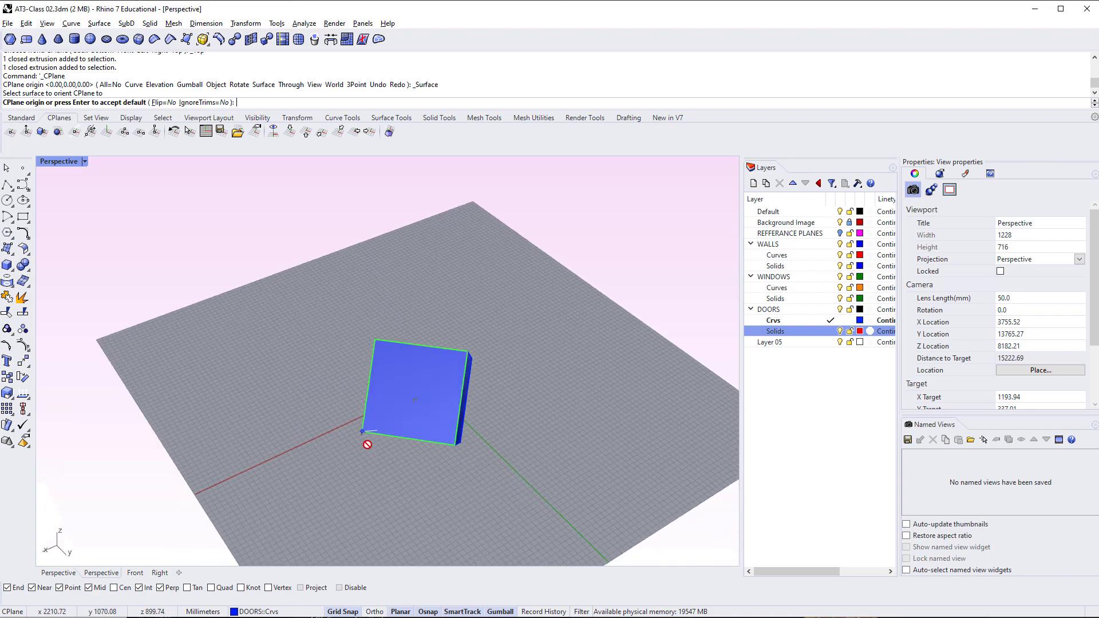
left_click(362, 432)
left_click(456, 444)
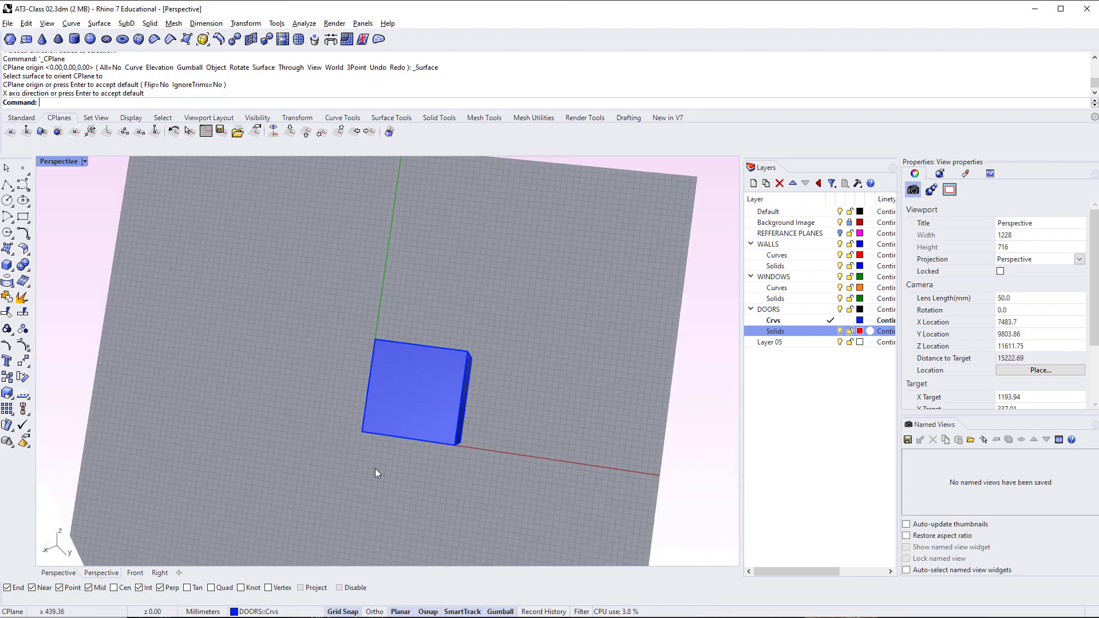
Draw an ellipse from its centre on the tilted box face that carries the construction plane
right_click_drag(375, 468, 437, 404)
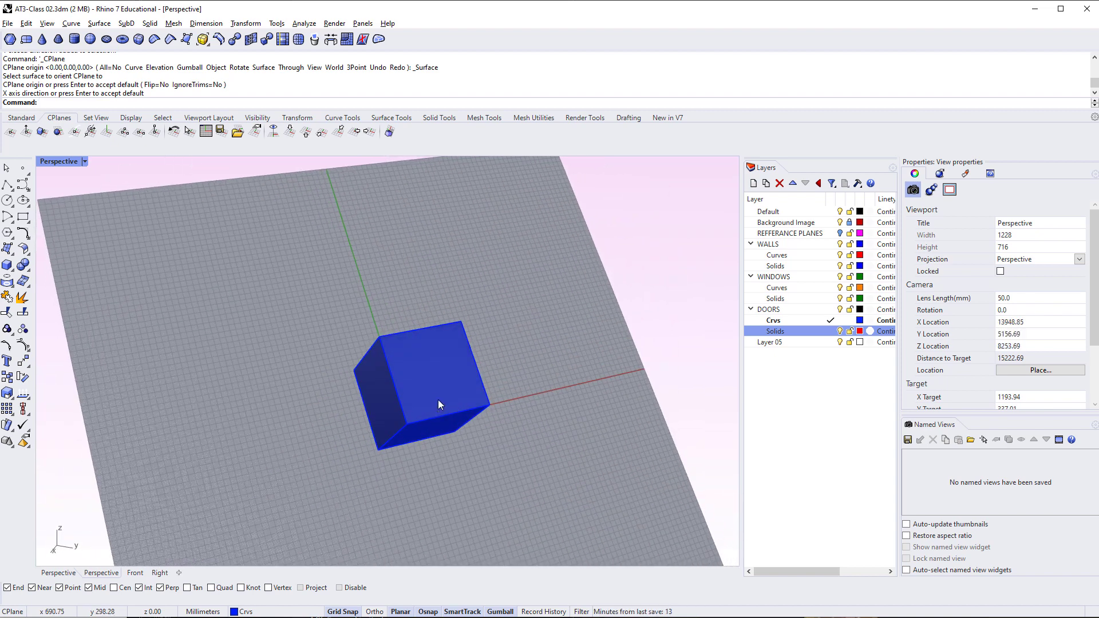
left_click(7, 231)
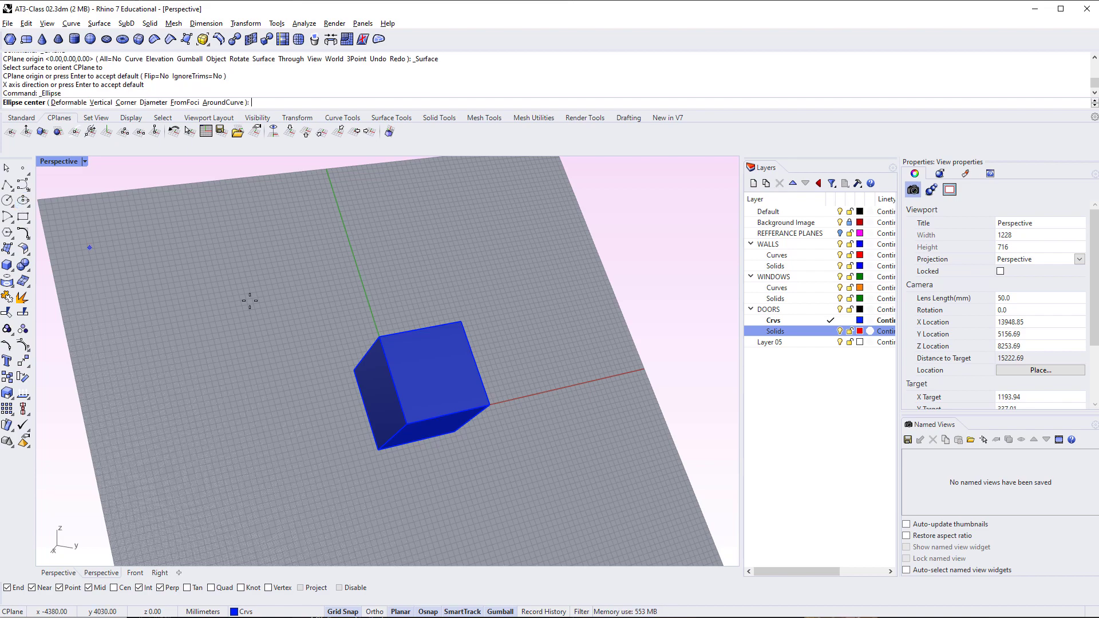
left_click(426, 374)
left_click(463, 381)
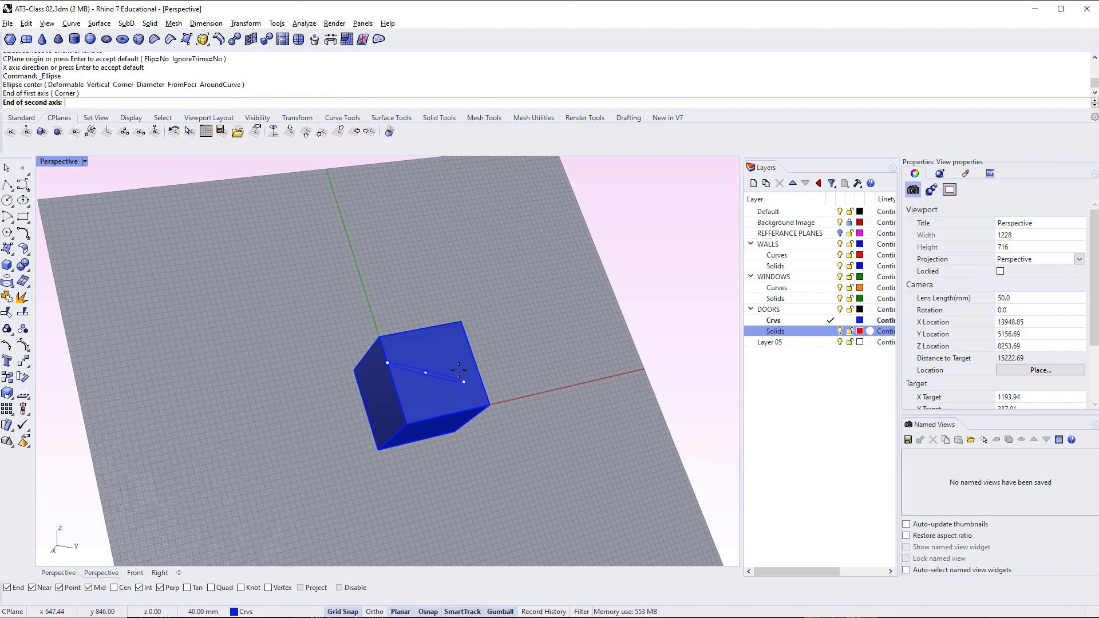
left_click(460, 350)
Draw an open eight-point polyline far outside the box, on the construction plane of the tilted face
right_click_drag(431, 413, 482, 455)
scroll(330, 339, "up", 6)
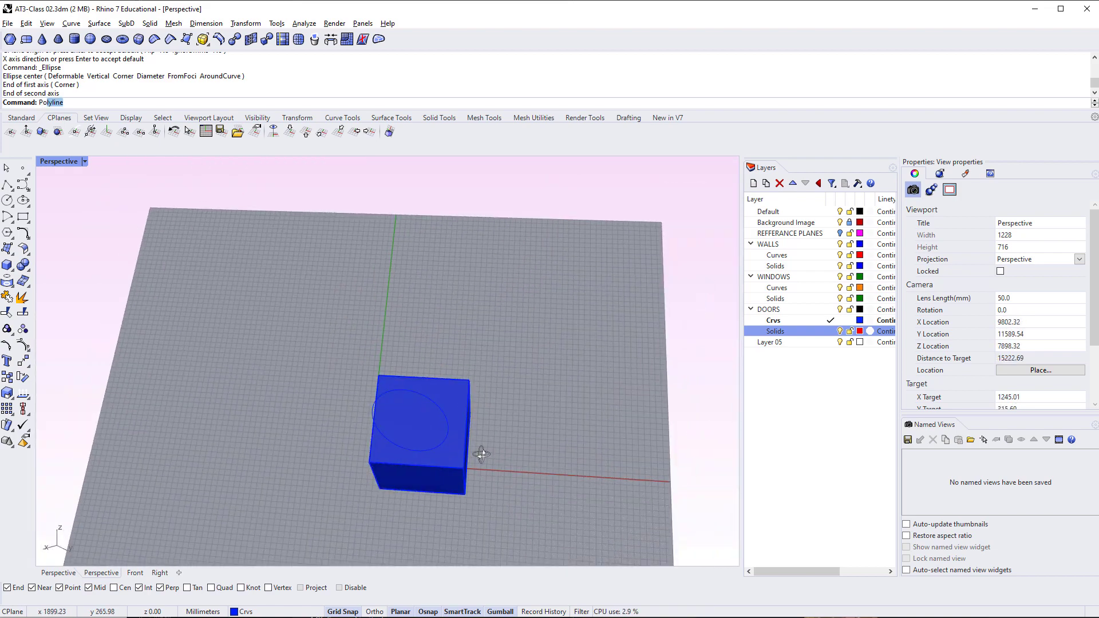
key("Return")
scroll(483, 444, "down", 8)
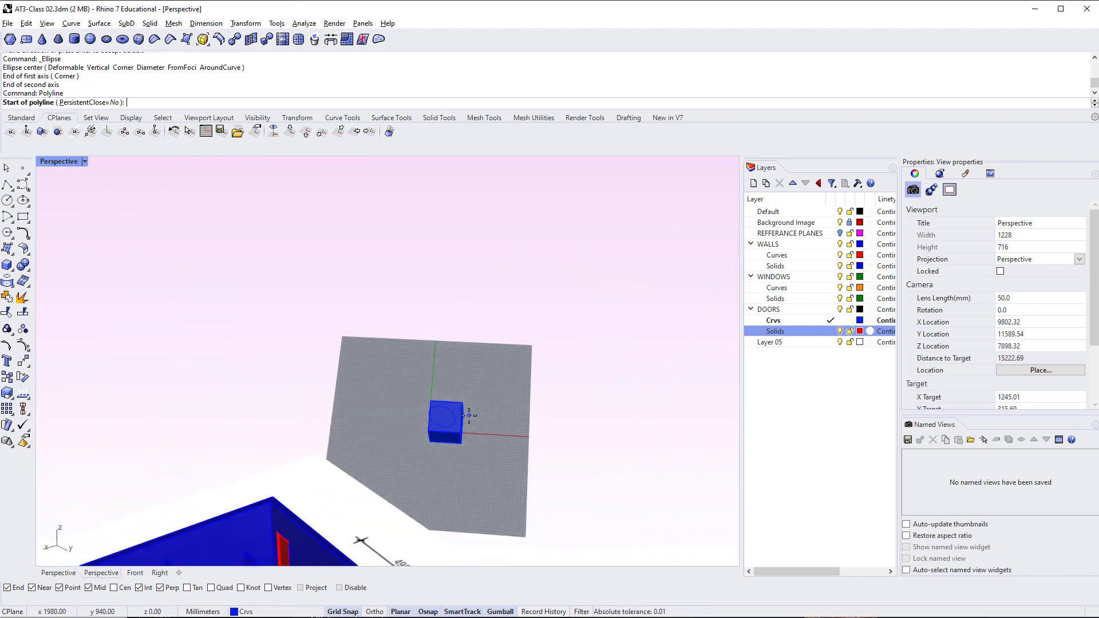
right_click_drag(495, 439, 459, 388, "shift")
left_click(658, 404)
left_click(661, 332)
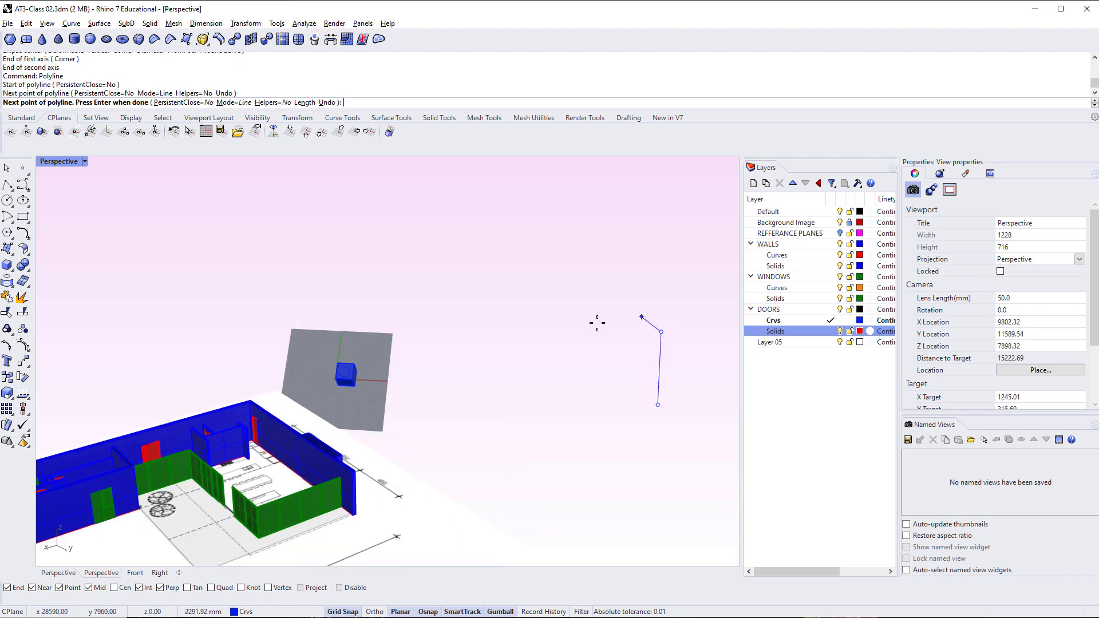
left_click(597, 323)
left_click(570, 404)
left_click(584, 462)
left_click(622, 461)
left_click(600, 407)
left_click(626, 367)
key("Return")
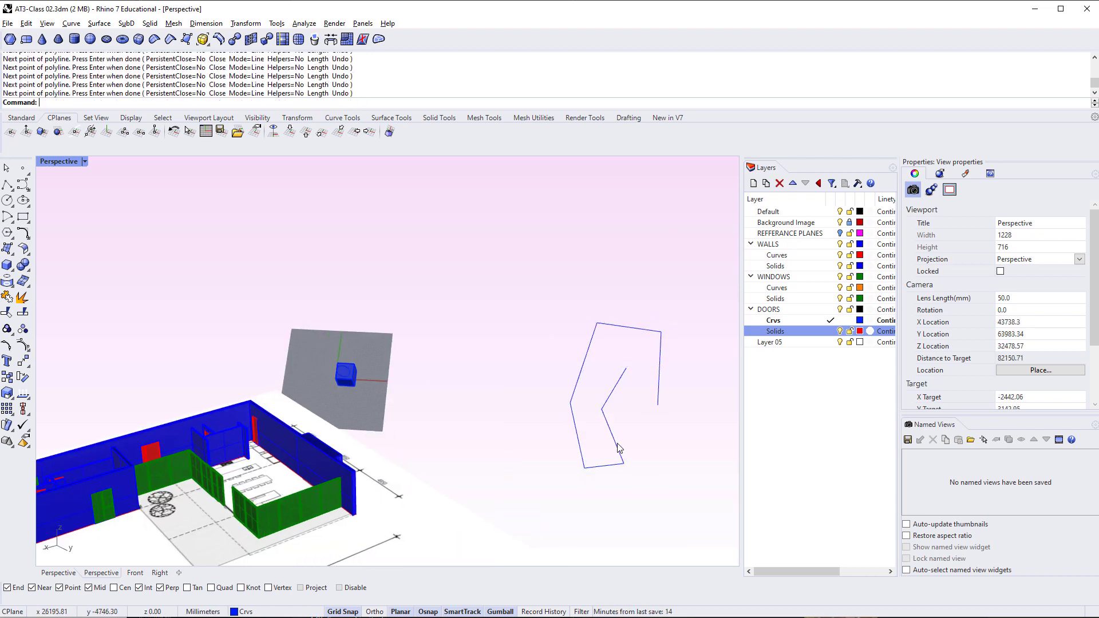
Undo the polyline, the ellipse, both box rotations and the earlier curve deletion
right_click_drag(667, 393, 591, 449)
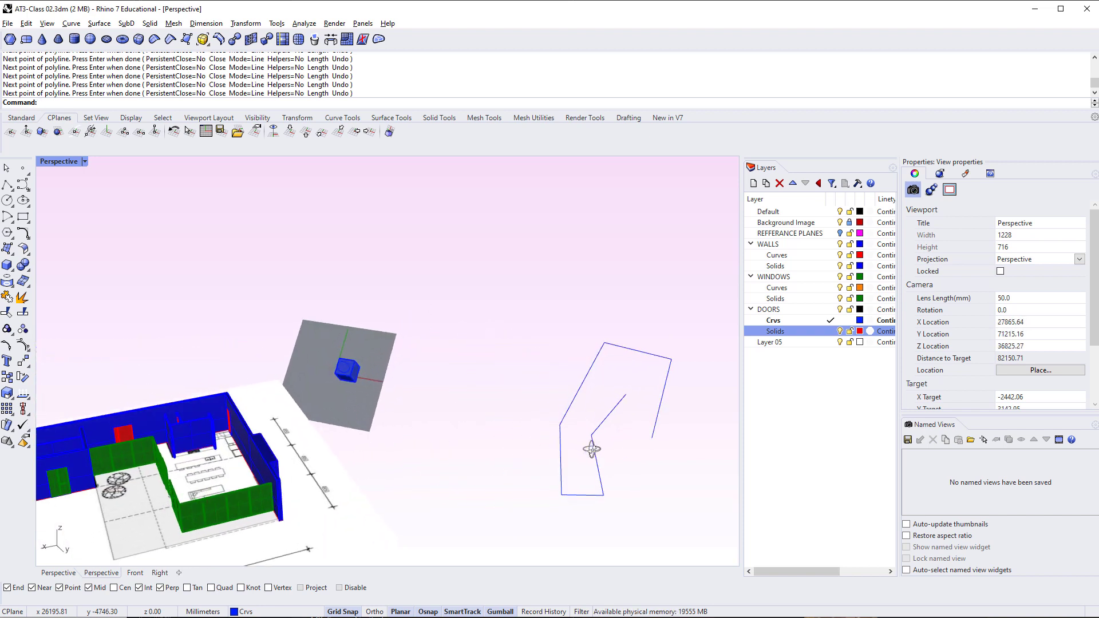
left_click(667, 375)
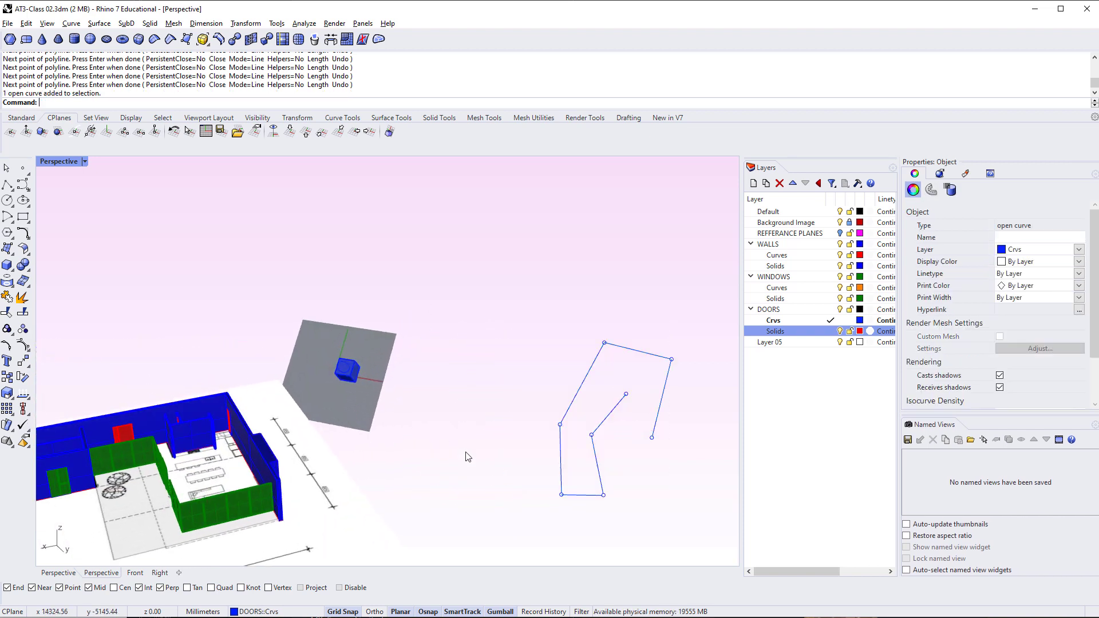
key("ctrl+z")
key("ctrl+z")
key("ctrl+z")
key("ctrl+z")
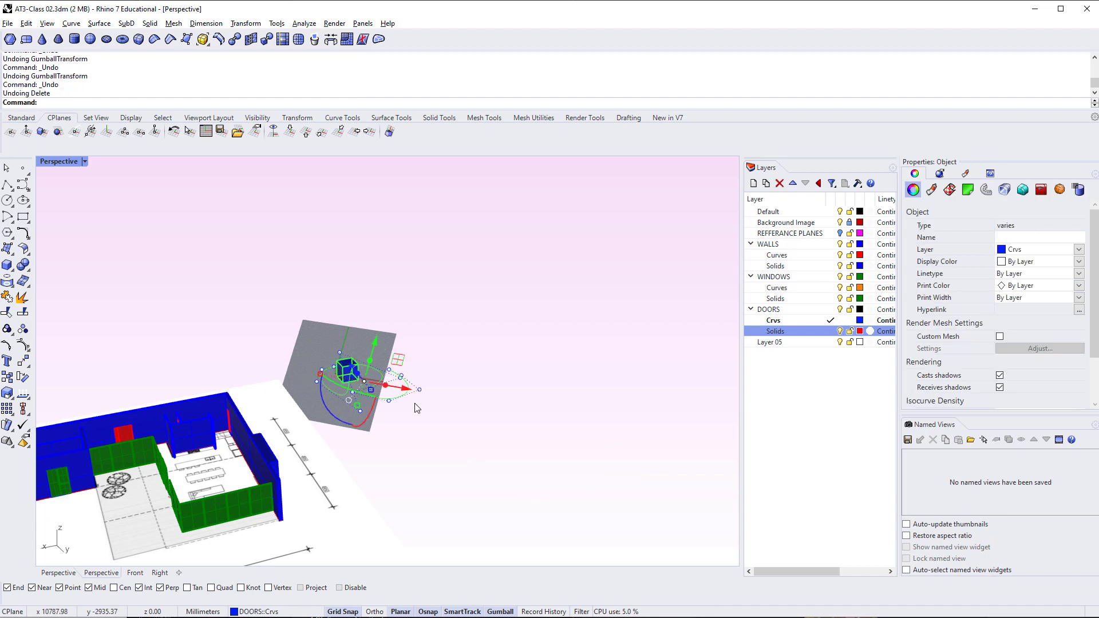
Delete the restored open curve around the box and reset the construction plane to World Top
key("Escape")
left_click(344, 387)
key("Delete")
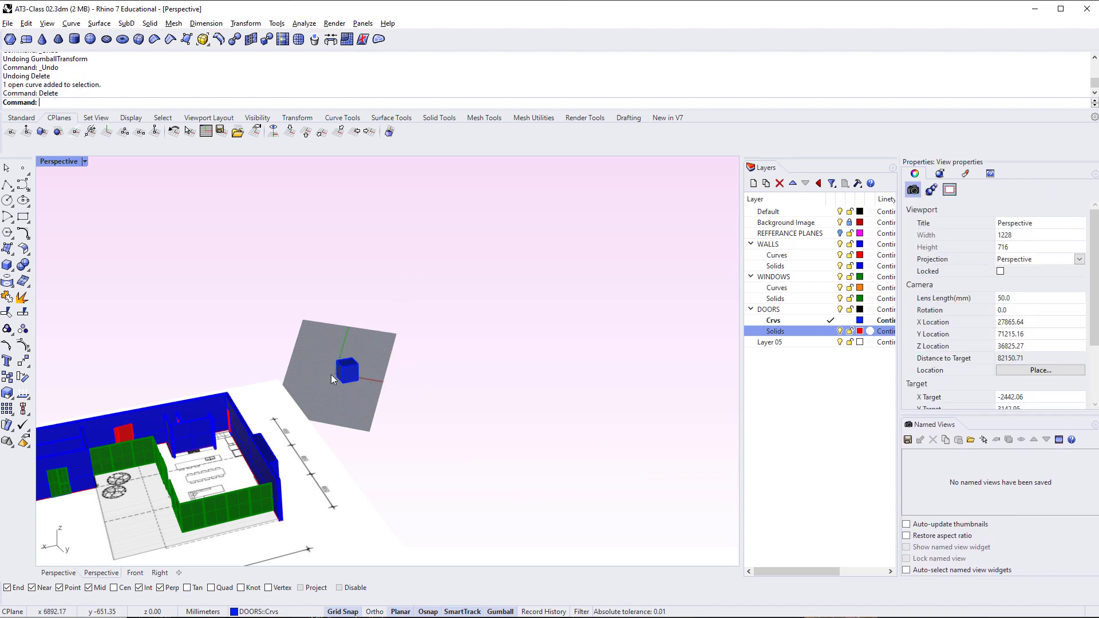
left_click(322, 133)
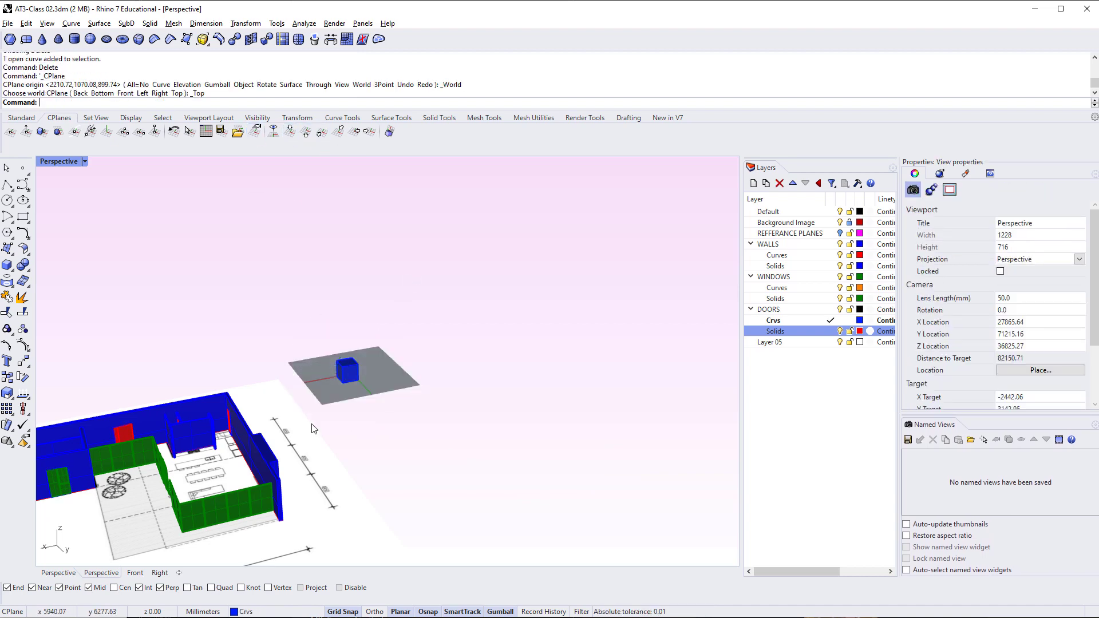
scroll(366, 365, "up", 5)
right_click_drag(366, 365, 362, 454, "shift")
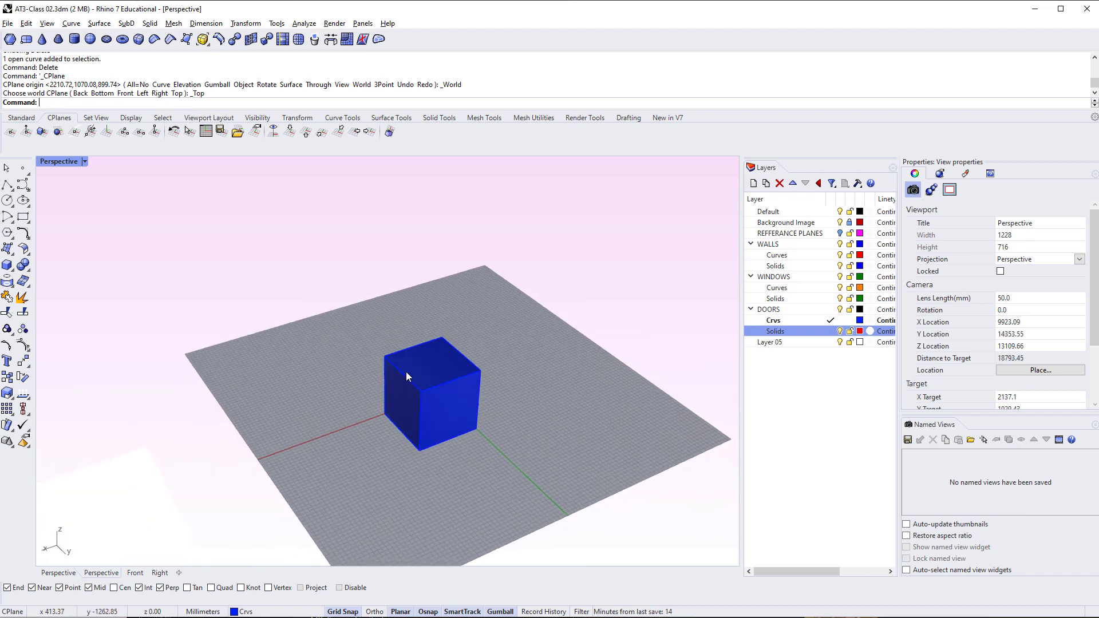
scroll(416, 372, "up", 7)
scroll(417, 372, "down", 3)
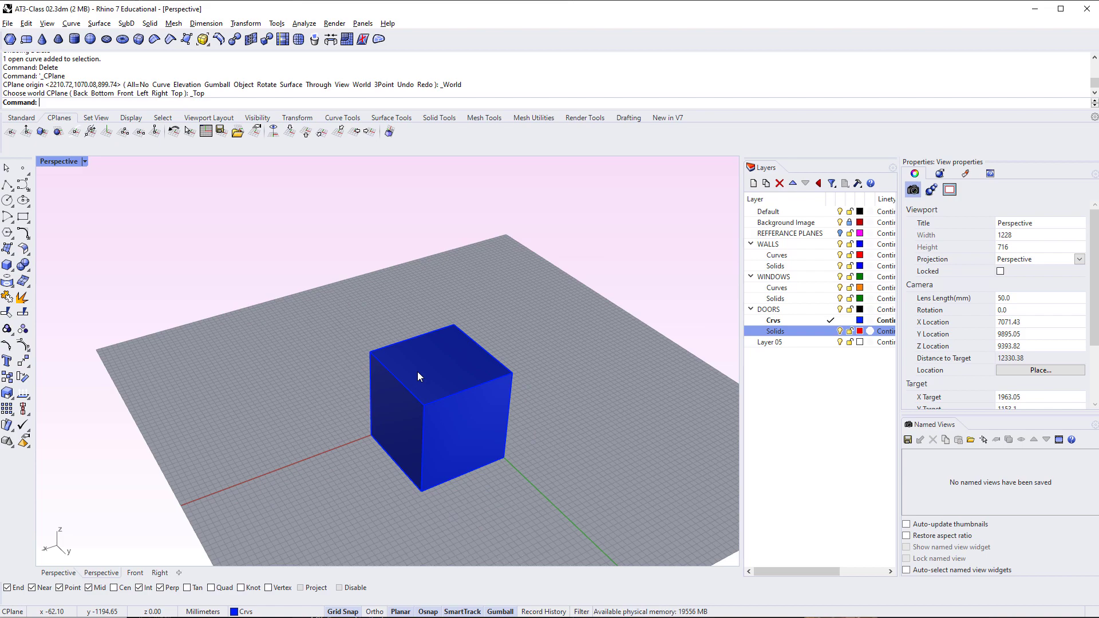
scroll(417, 376, "down", 4)
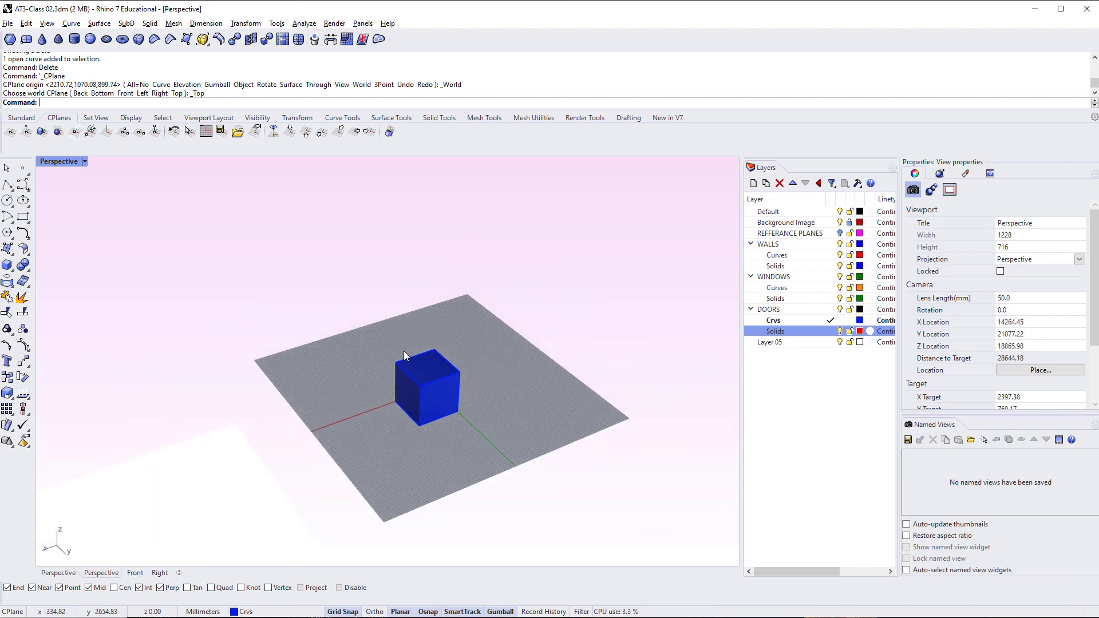
scroll(410, 362, "down", 1)
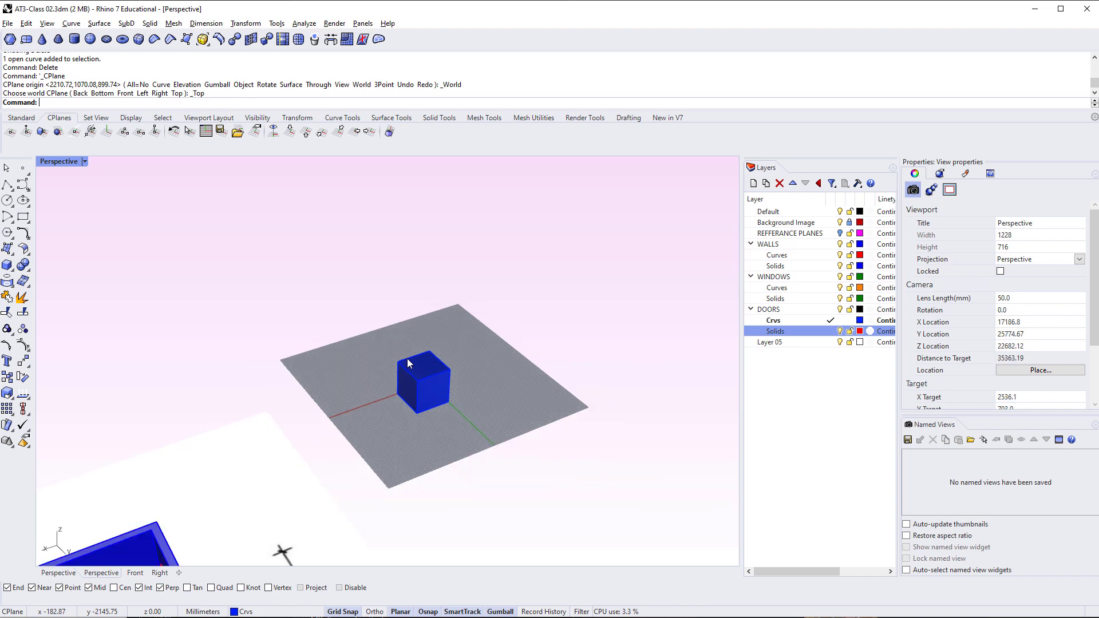
scroll(407, 362, "up", 5)
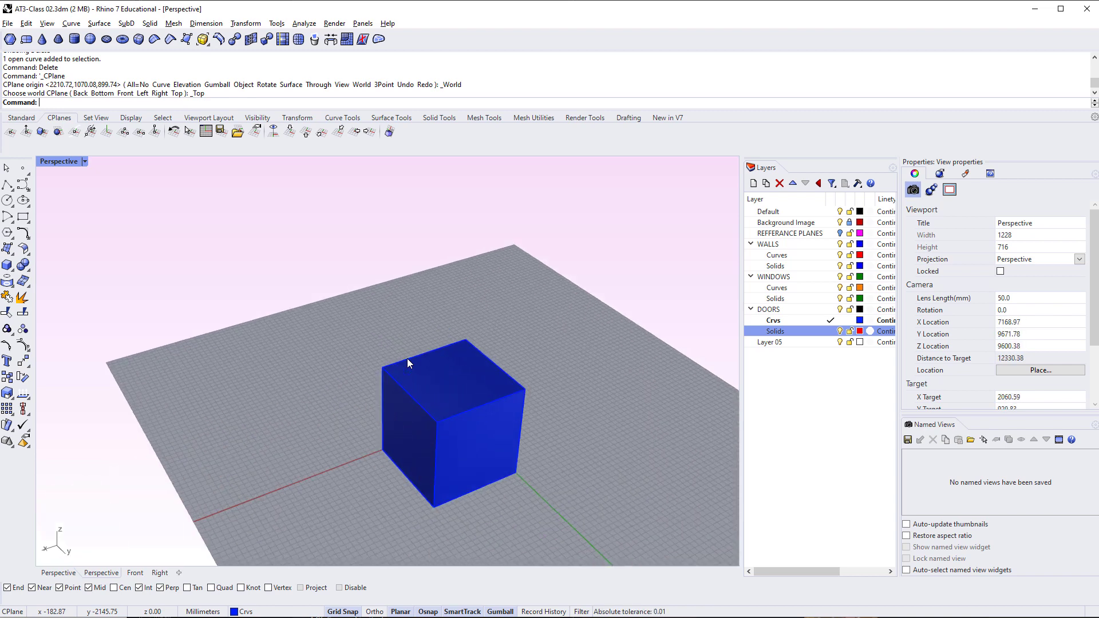
mouse_move(324, 403)
right_mouse_down()
mouse_move(308, 422)
mouse_move(331, 405)
right_mouse_up()
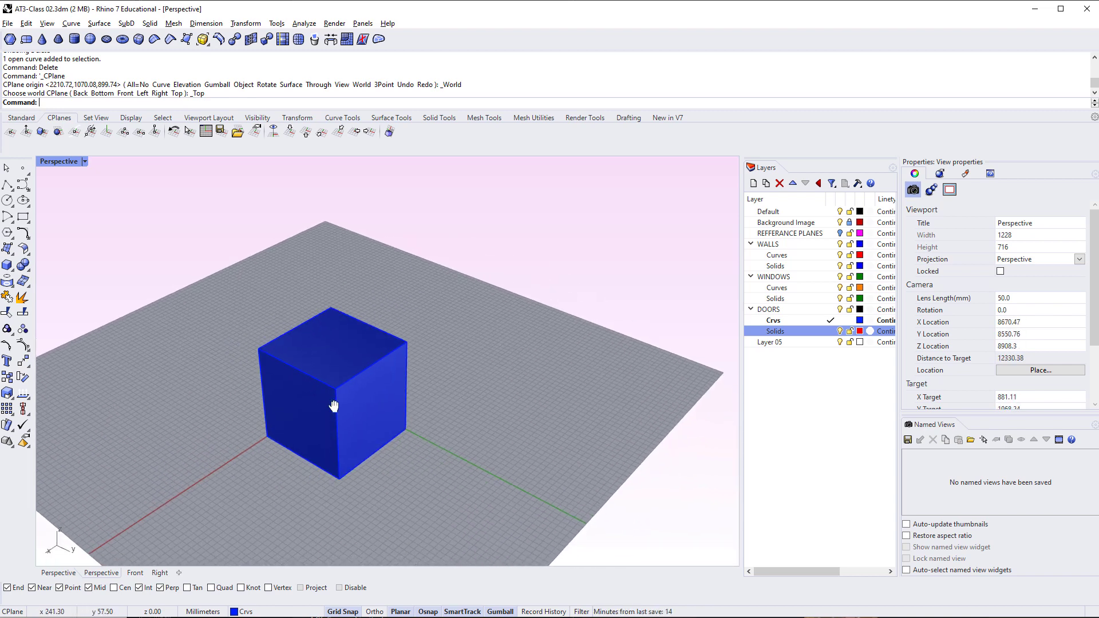
type("SetCurrentAnnotationStyle")
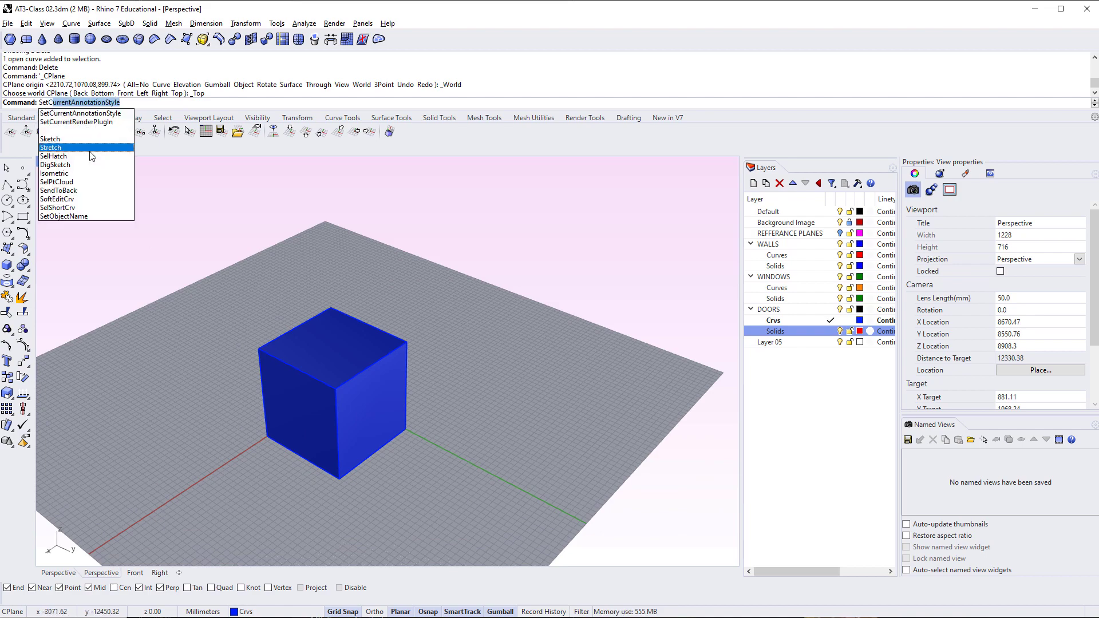
key("Escape")
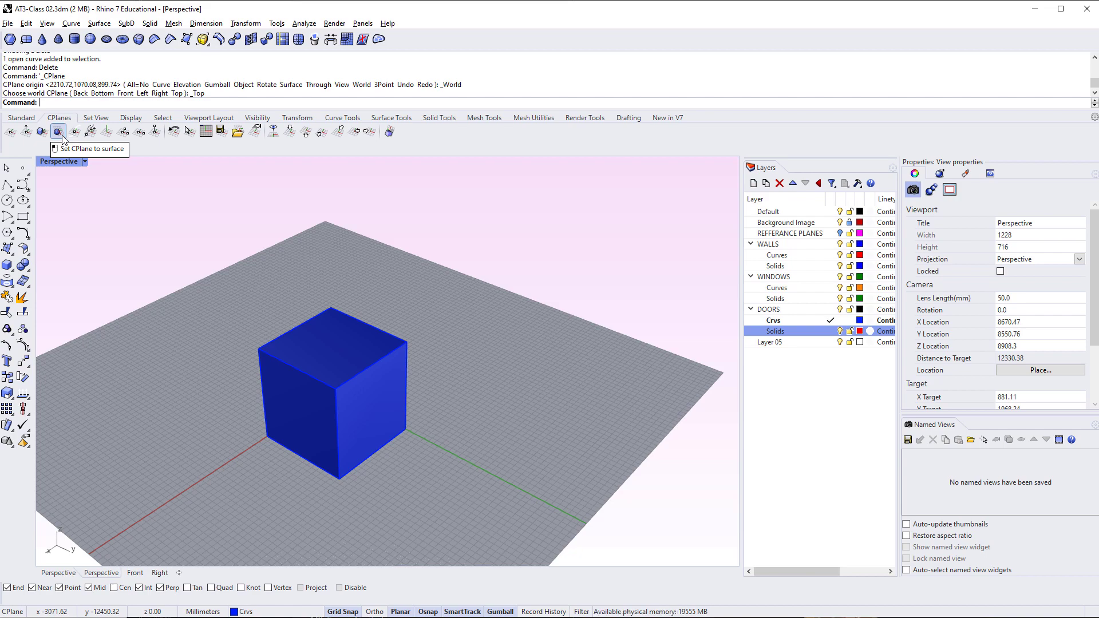
right_click_drag(269, 302, 247, 319)
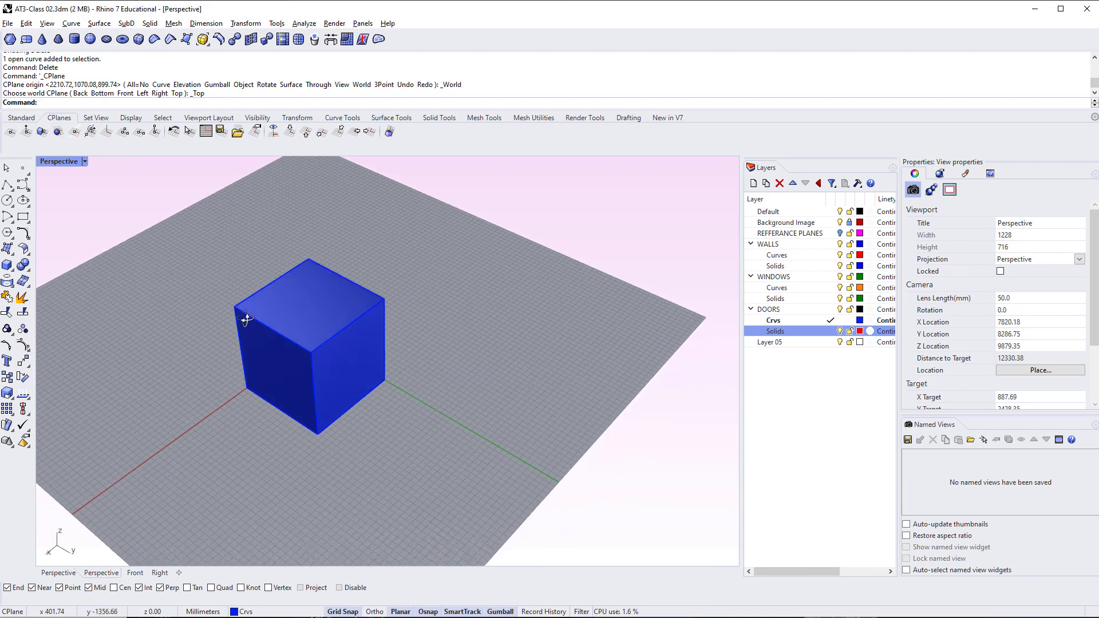
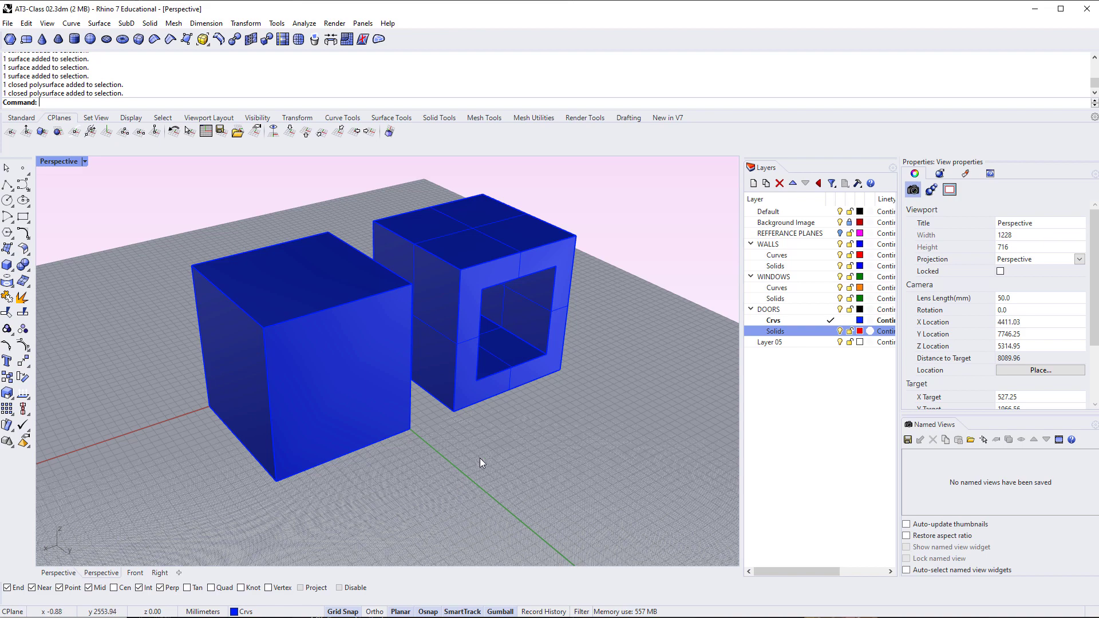
Select the plain box and the box with the square opening one after the other as whole objects, then clear the selection
right_click_drag(515, 428, 473, 423, "shift")
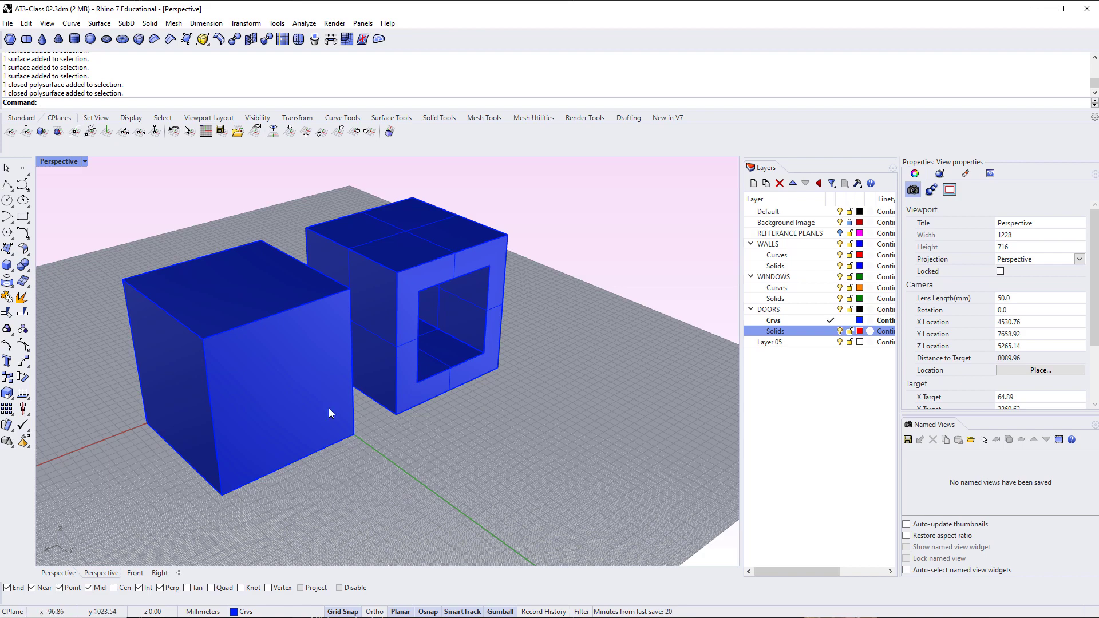
left_click(288, 390)
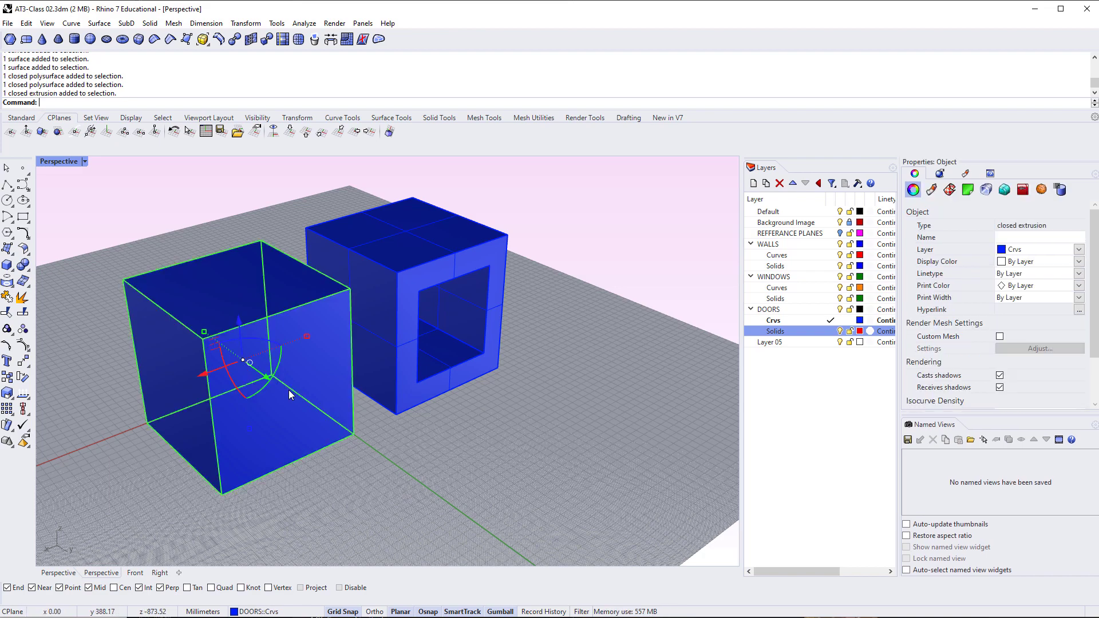
left_click(381, 273)
left_click(523, 207)
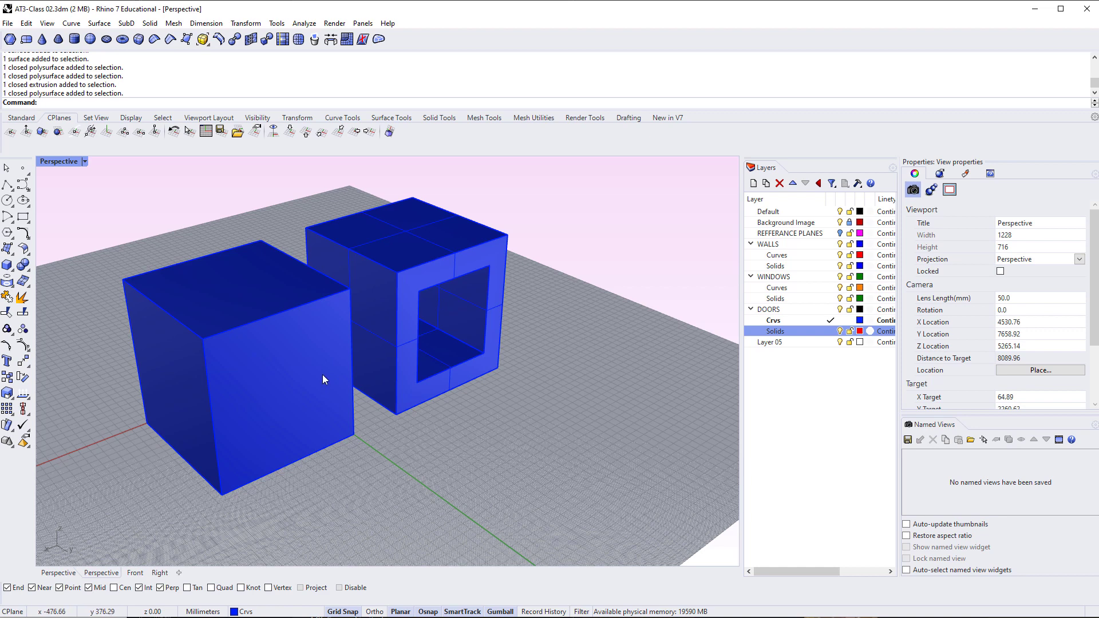
Sub-select only the front face of the plain box, then only the front face around the other box's opening, clearing the selection each time
left_click(290, 404, "ctrl+shift")
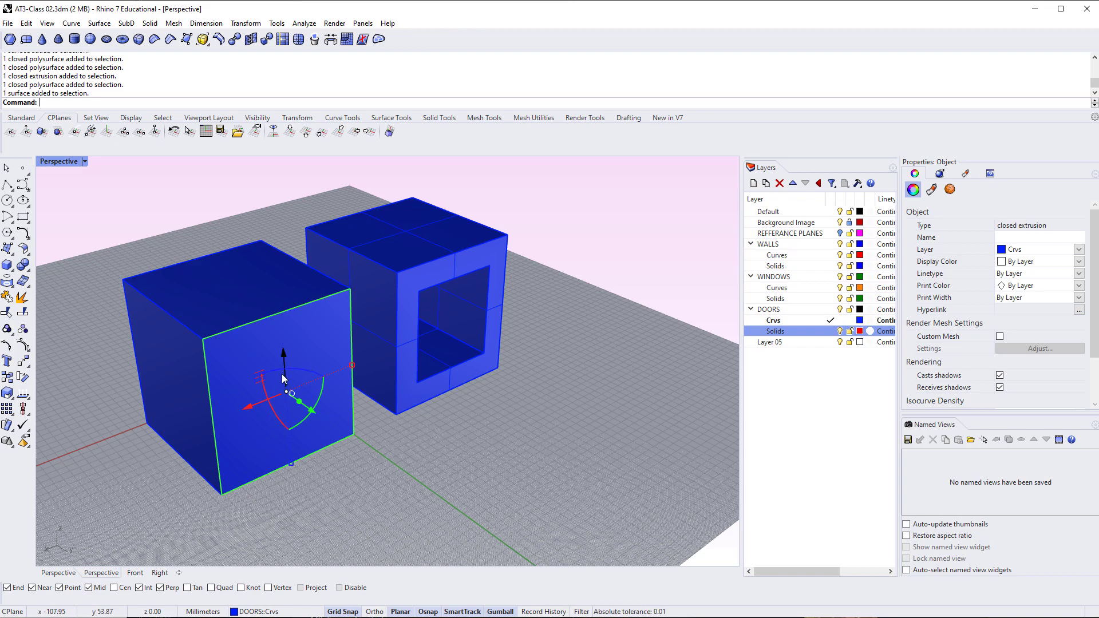
key("Escape")
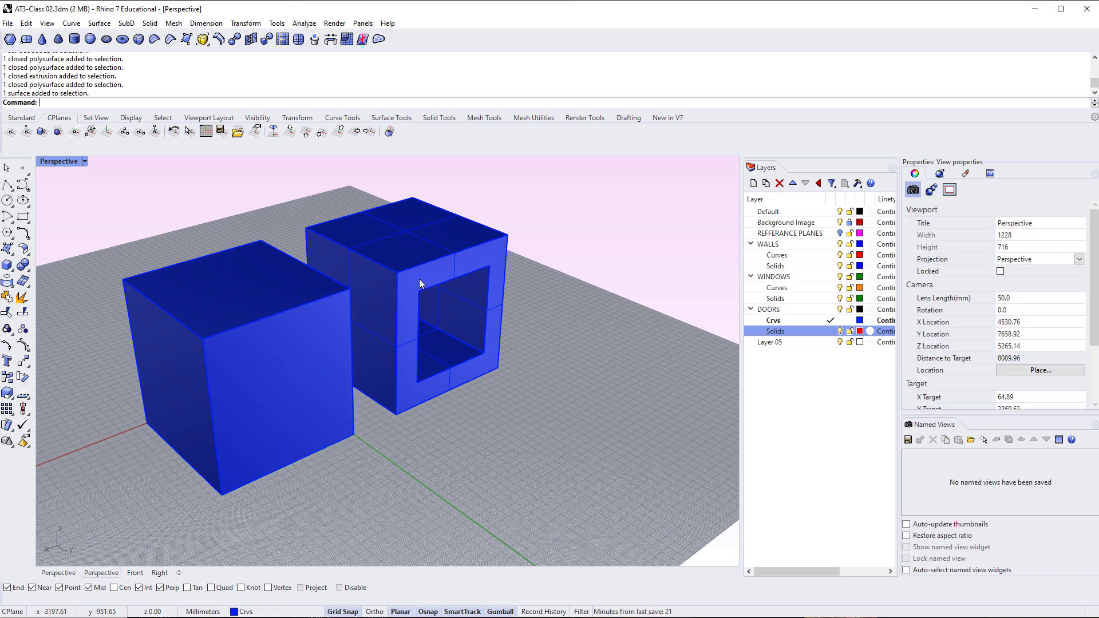
left_click(420, 281, "ctrl+shift")
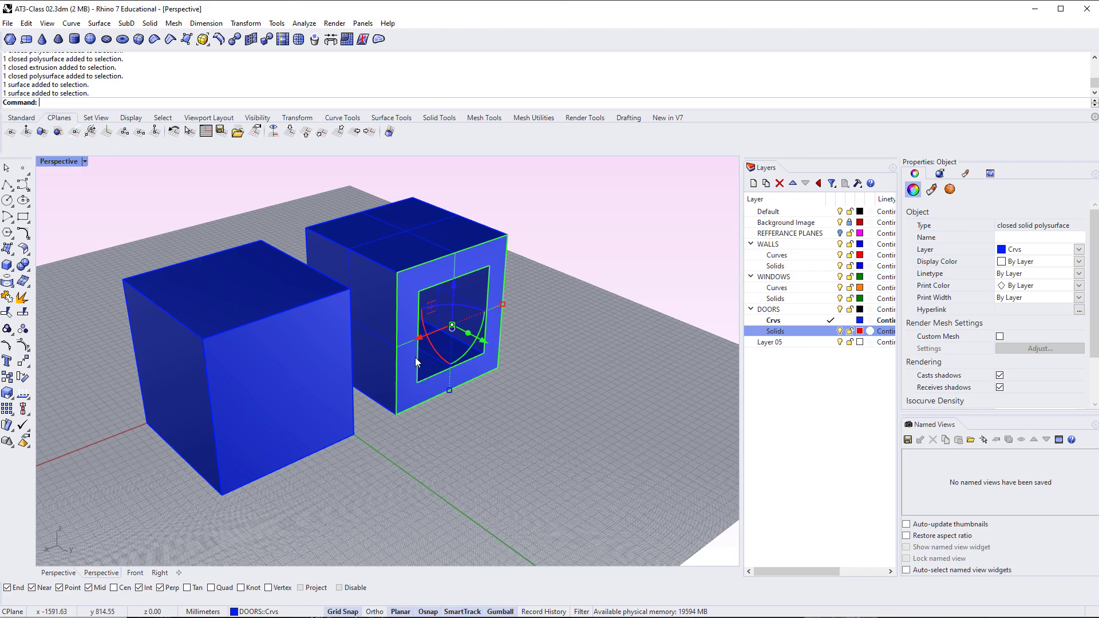
key("Escape")
scroll(470, 372, "up", 5)
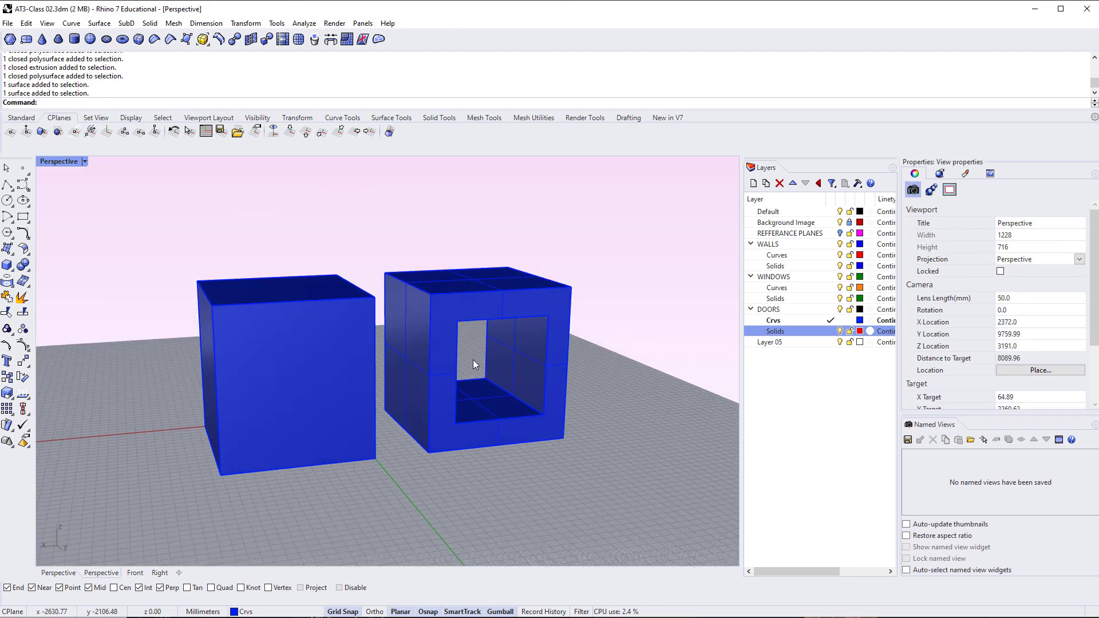
right_click_drag(522, 392, 454, 385, "shift")
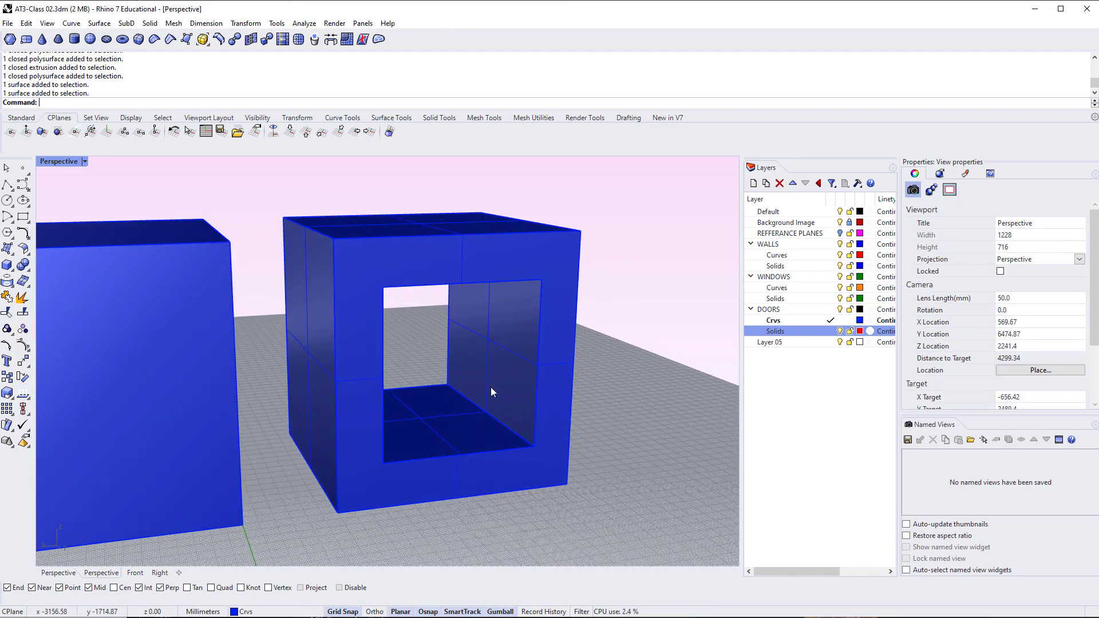
Sub-select individual inner faces of the hollow box's opening, including its side and floor, then remove them from the selection
left_click(504, 381)
right_click_drag(504, 381, 483, 429)
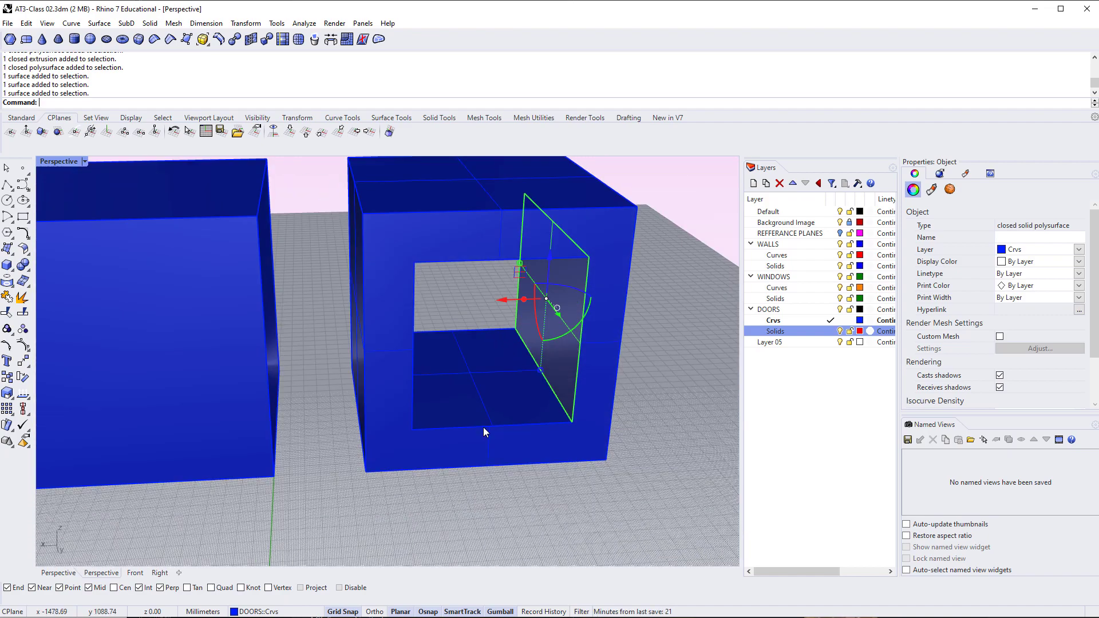
left_click(457, 386)
right_click_drag(503, 386, 527, 407)
left_click(595, 459)
right_click_drag(596, 459, 603, 393)
left_click(596, 389, "ctrl")
right_click_drag(491, 389, 503, 413)
left_click(502, 413, "ctrl")
right_click_drag(543, 469, 567, 462)
left_click(567, 462)
scroll(518, 431, "down", 7)
right_click_drag(363, 441, 369, 435)
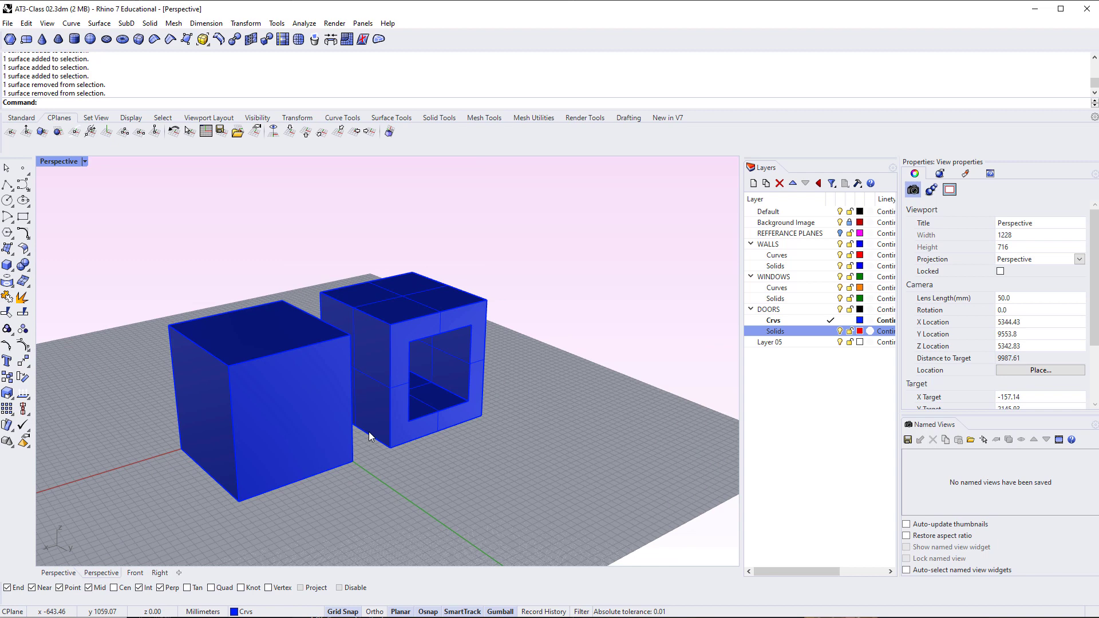
Sub-select the plain box's front face, pull it outward with the Gumball, and undo the moves
left_click(325, 432, "ctrl+shift")
right_click_drag(325, 432, 314, 463)
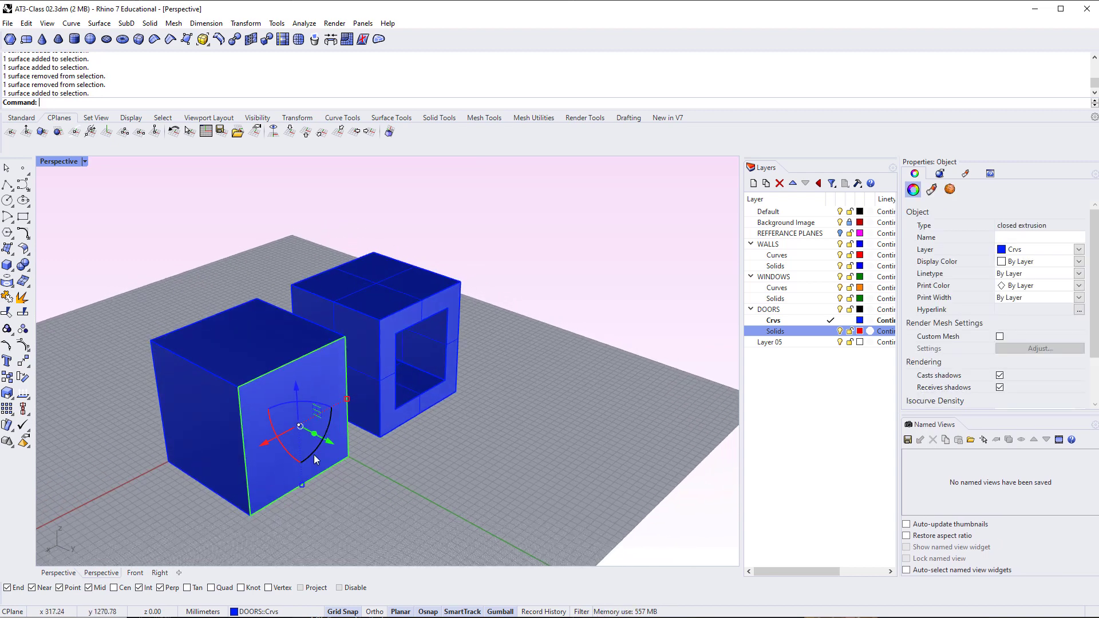
left_click_drag(327, 445, 368, 464)
key("ctrl+z")
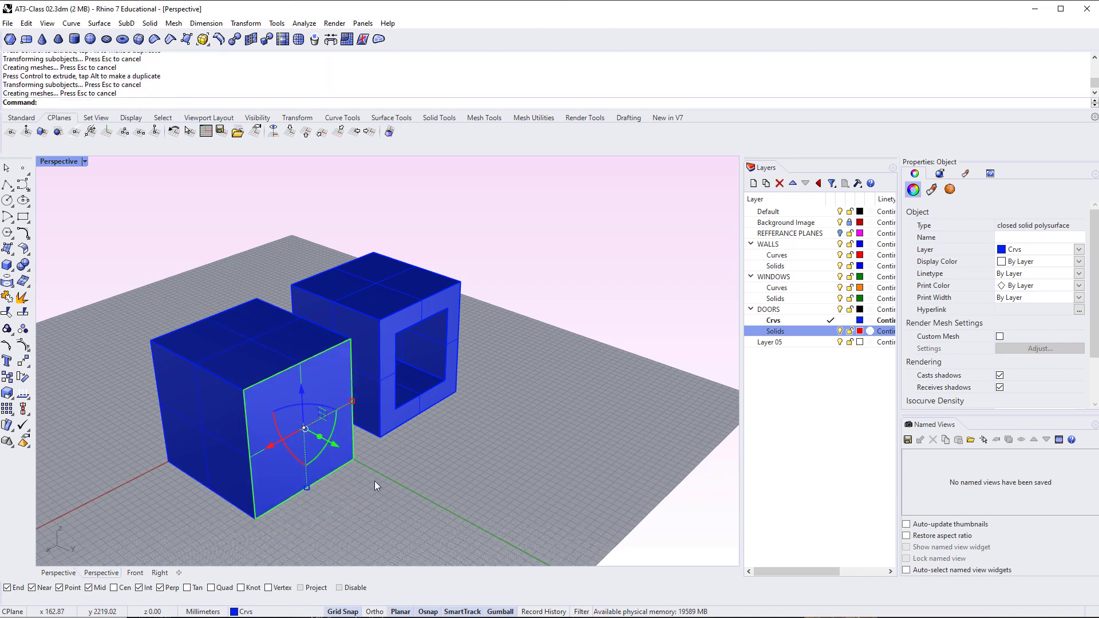
left_click(374, 479)
key("ctrl+z")
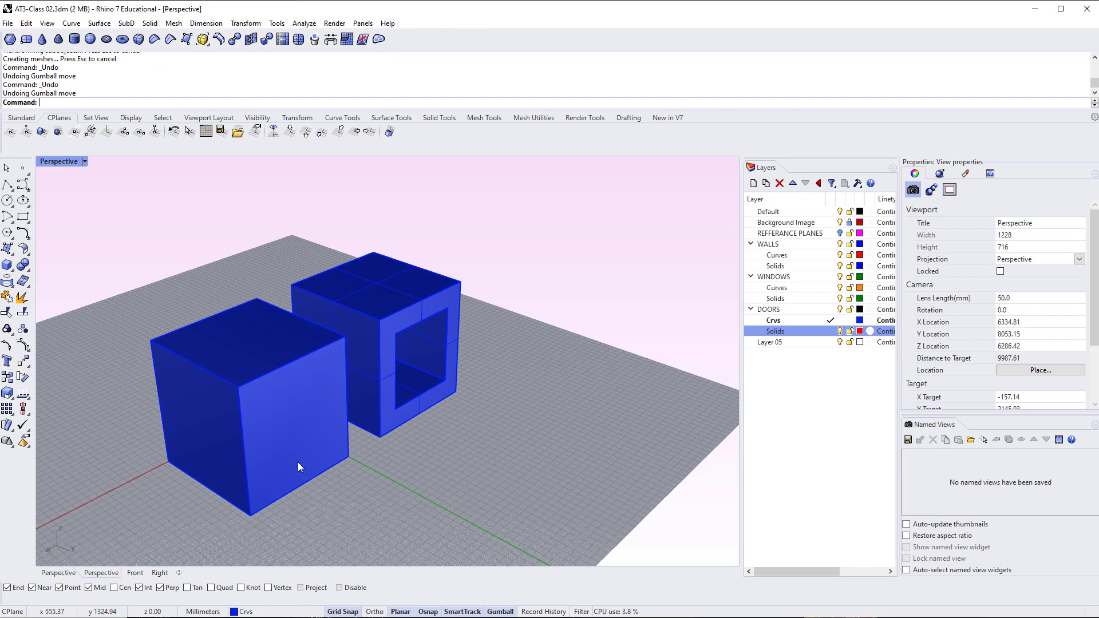
Move the plain box's front face outward from its bottom corner by 1500 mm, then undo the move
left_click(304, 471, "ctrl+shift")
type("M")
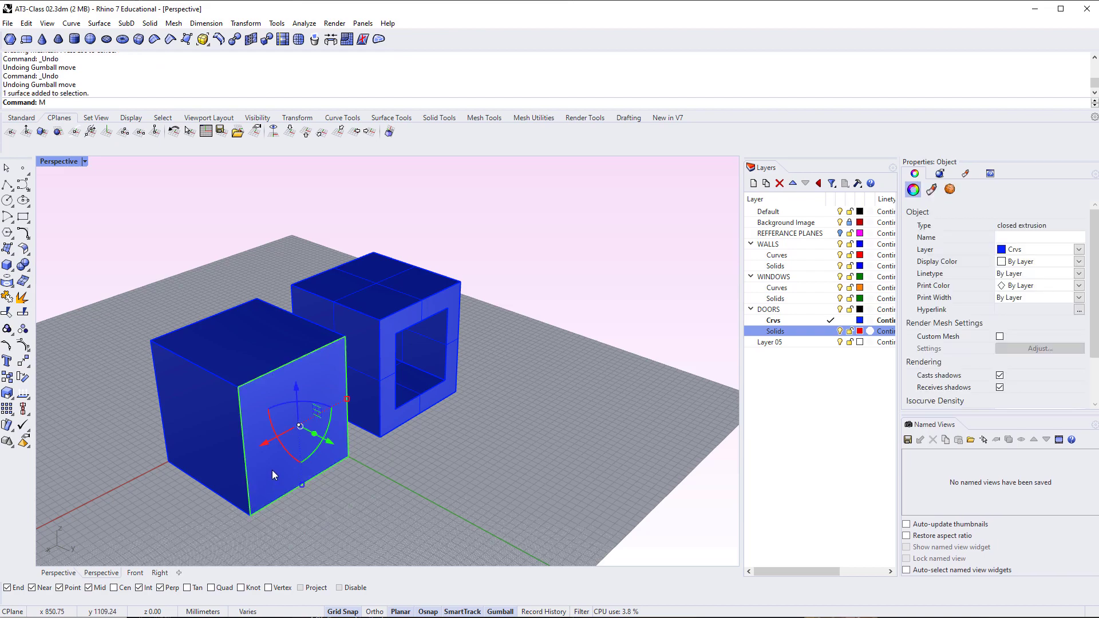
key("Return")
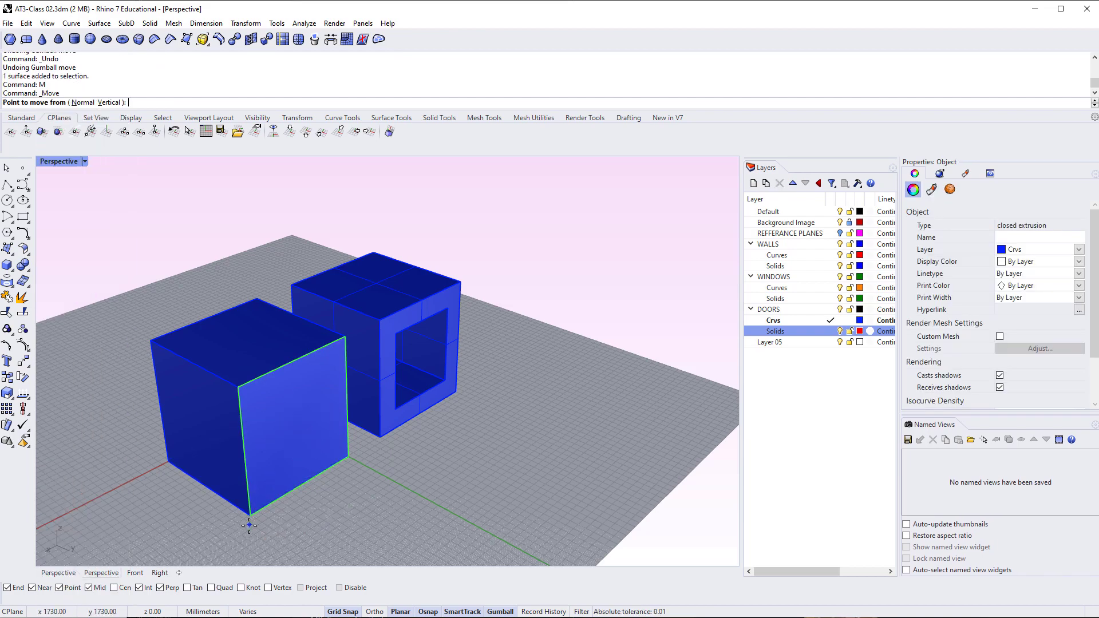
left_click(250, 515)
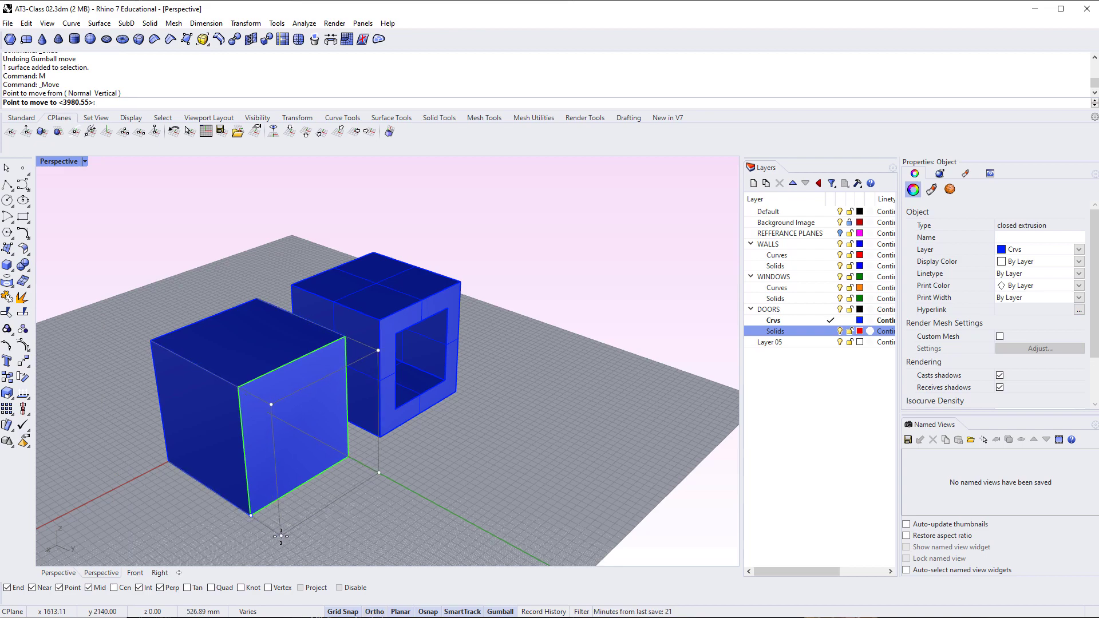
key("End")
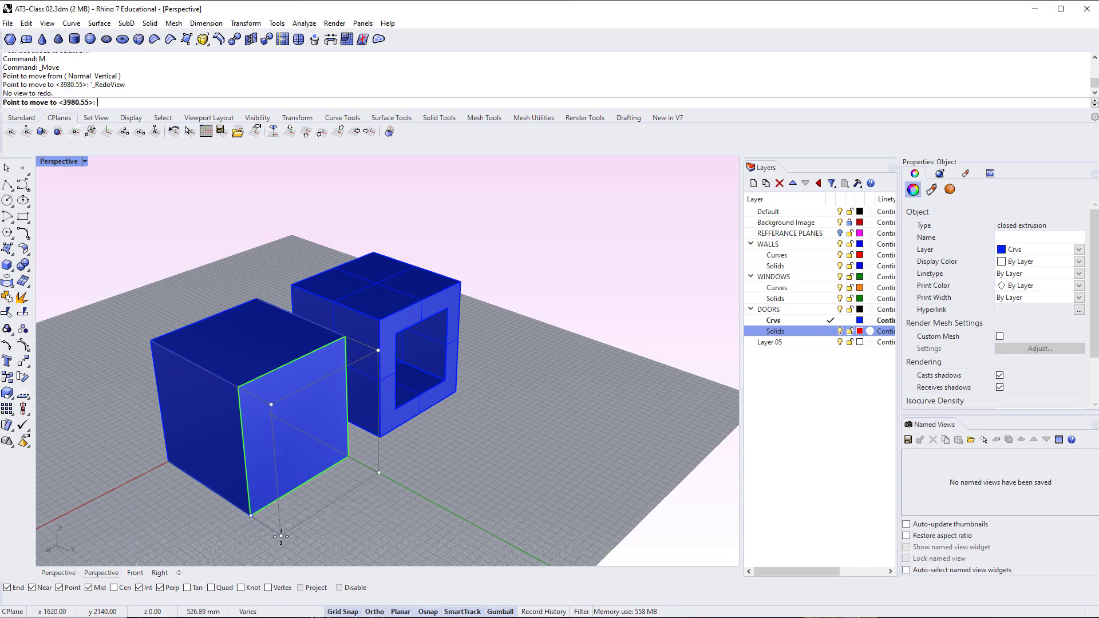
type("1500")
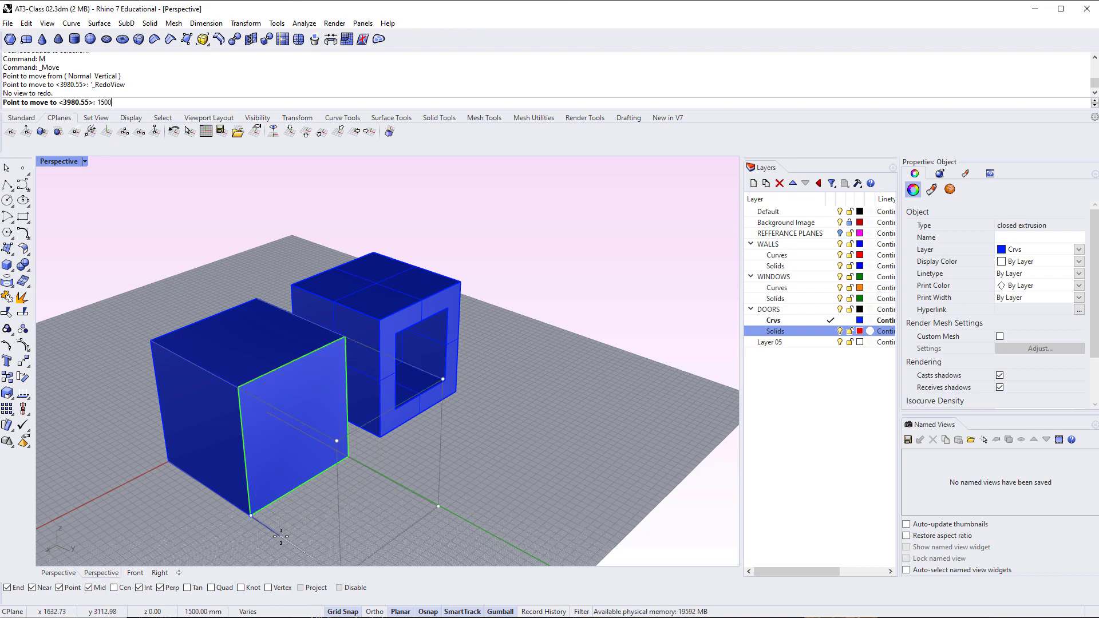
key("Return")
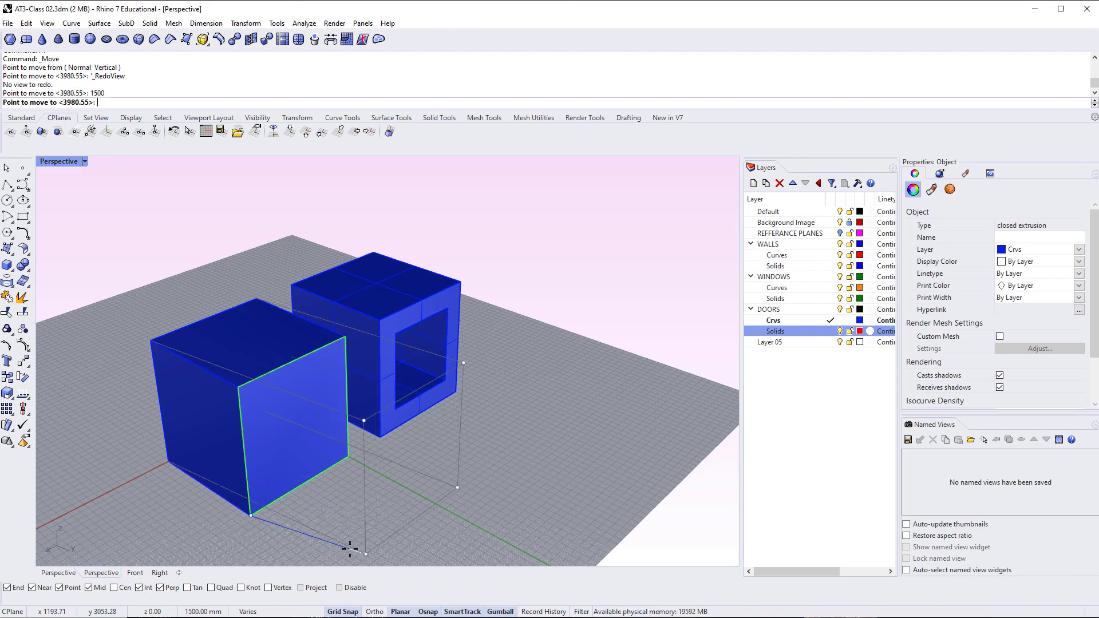
left_click(326, 559)
left_click(449, 499)
mouse_move(449, 499)
right_mouse_down()
mouse_move(513, 464)
mouse_move(434, 493)
right_mouse_up()
key("ctrl+z")
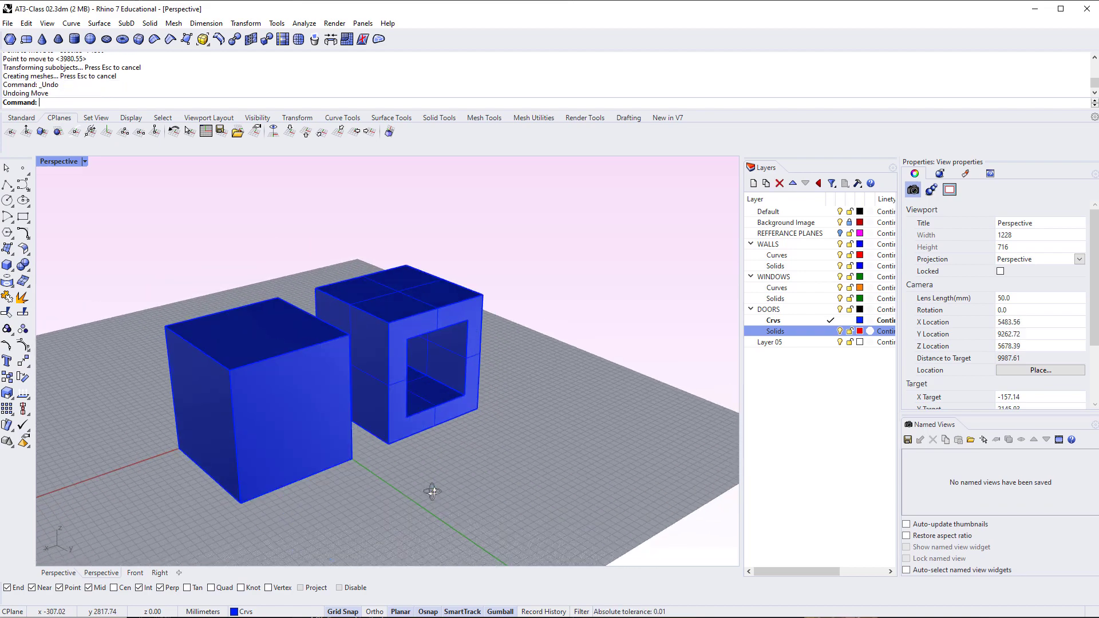
Try rotating only the plain box's front face with the Gumball, dismiss the error dialog, and undo the rotation
left_click(291, 417)
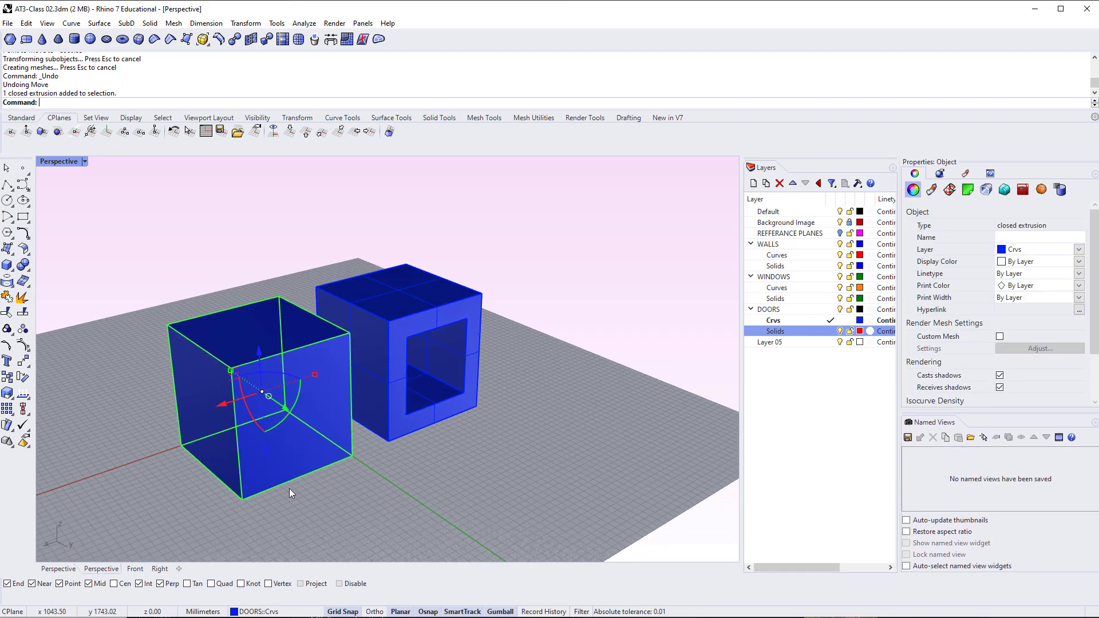
left_click(290, 489)
left_click(287, 424, "ctrl+shift")
left_click_drag(331, 421, 341, 445)
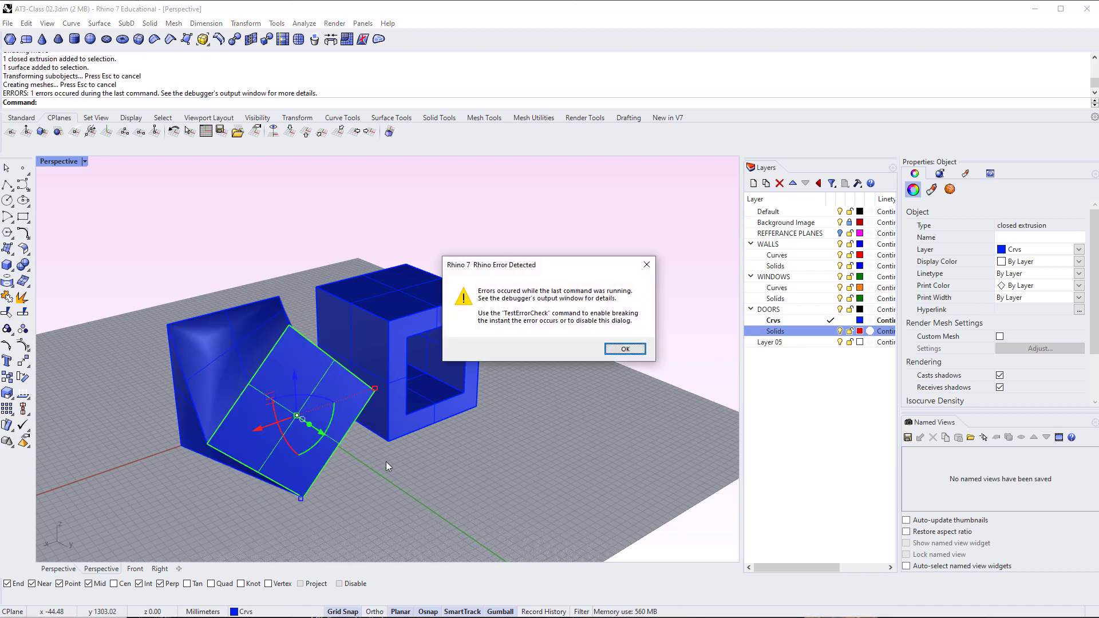
left_click(624, 350)
right_click_drag(413, 458, 490, 441)
left_click(433, 489)
right_click_drag(434, 489, 364, 494)
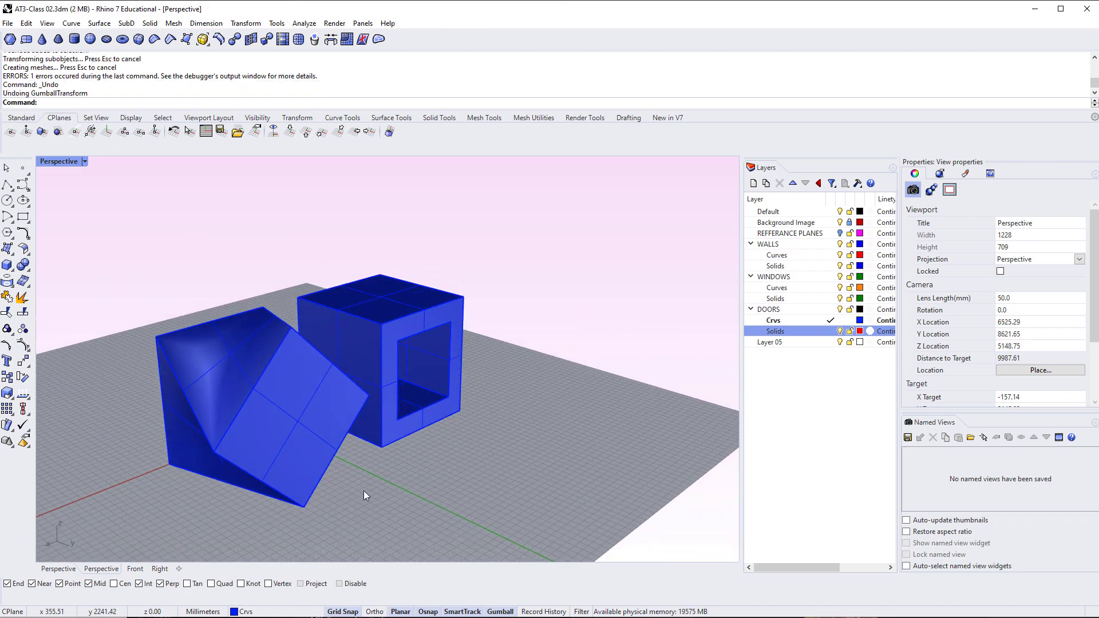
key("ctrl+z")
Scale only the plain box's front face with the Gumball, then undo the scaling
left_click(296, 475)
left_click(340, 513)
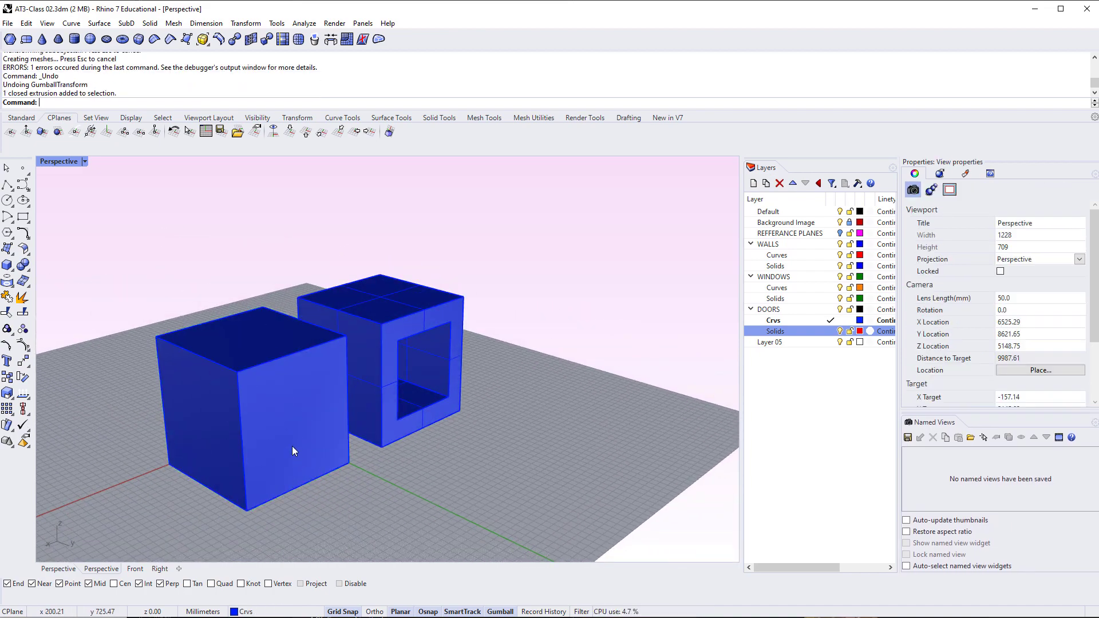
left_click(293, 447, "ctrl+shift")
left_click_drag(347, 402, 331, 410)
left_click(333, 498)
right_click_drag(333, 498, 320, 393)
key("ctrl+z")
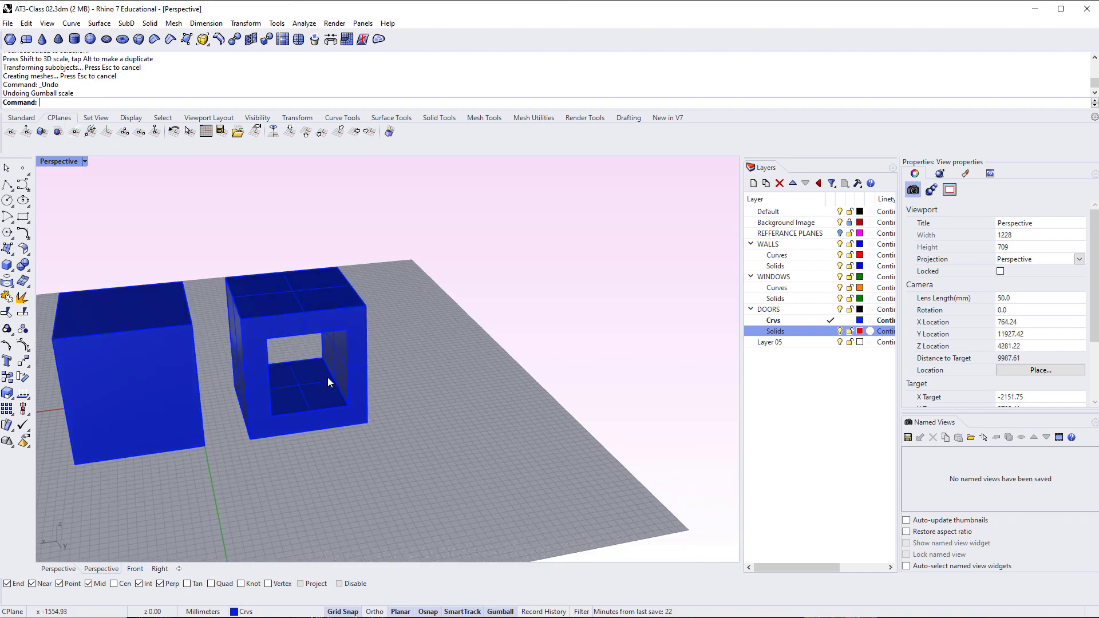
Pull only the hollow box's outer side face away from the plain box with the Gumball, then undo the move
scroll(321, 393, "up", 3)
scroll(309, 454, "up", 4)
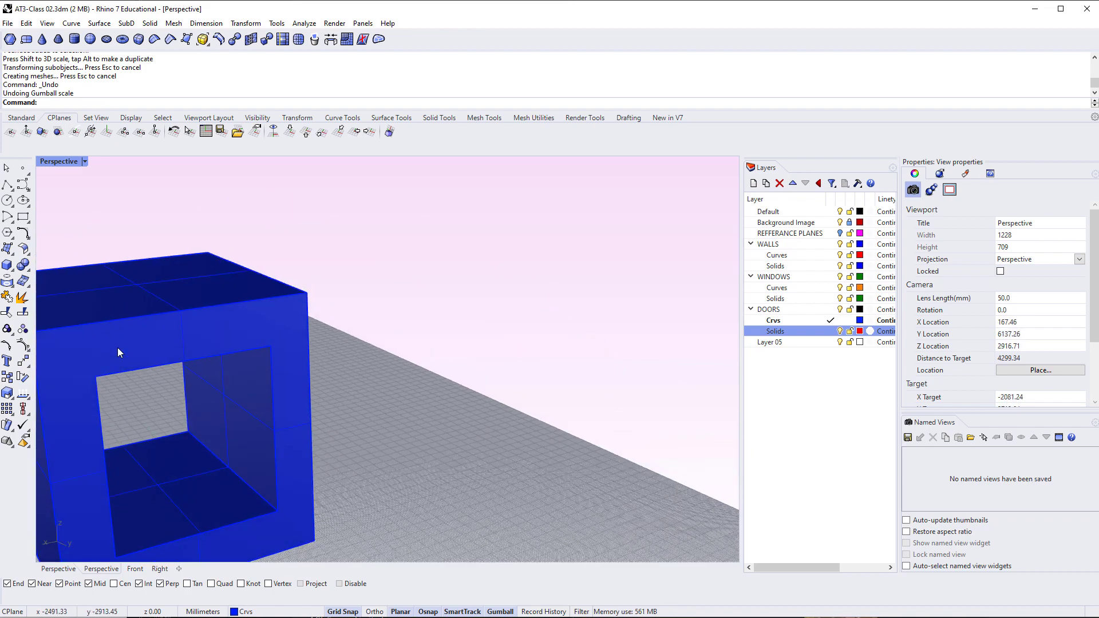
scroll(194, 397, "down", 3)
right_click_drag(238, 397, 246, 328)
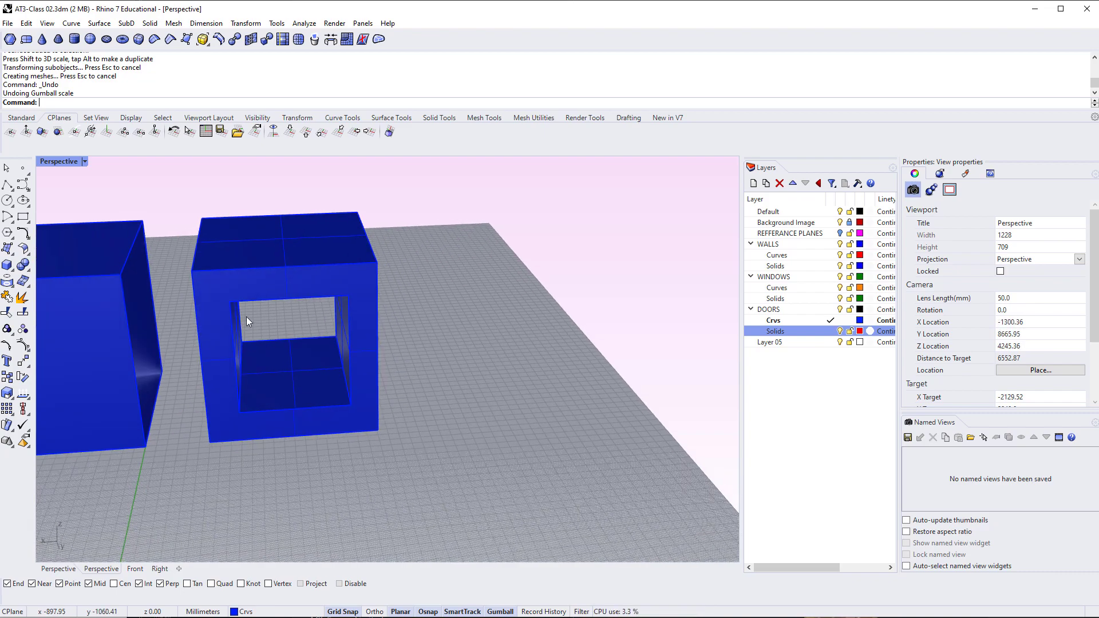
right_click_drag(419, 323, 580, 350)
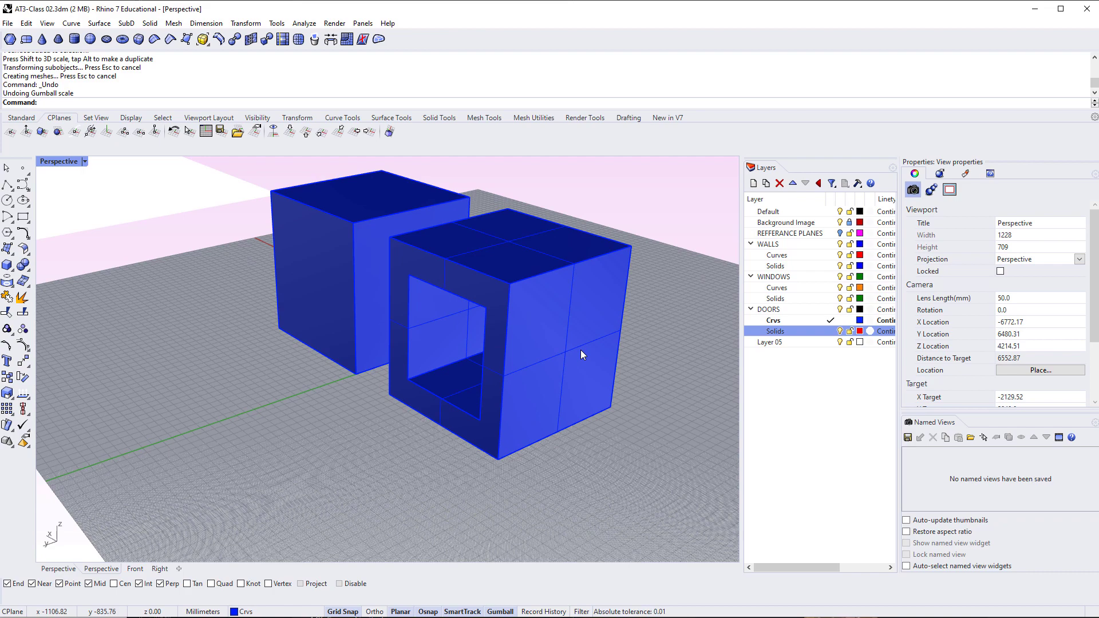
left_click(581, 349, "ctrl+shift")
right_click_drag(569, 412, 461, 430)
left_click_drag(380, 336, 428, 358)
right_click_drag(436, 453, 449, 417)
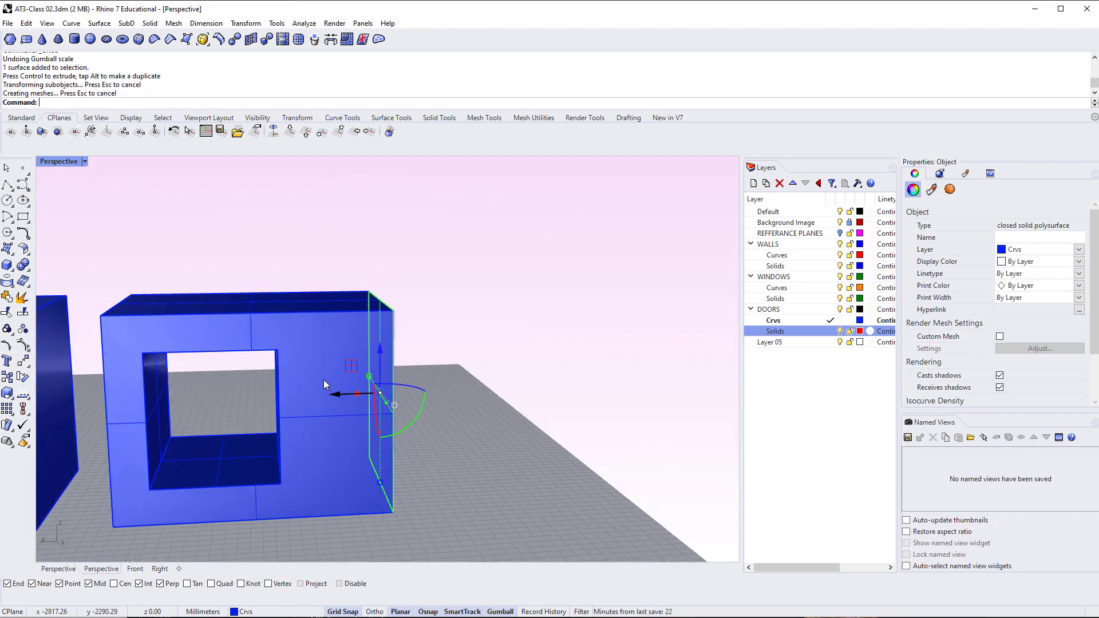
right_click_drag(375, 443, 413, 425)
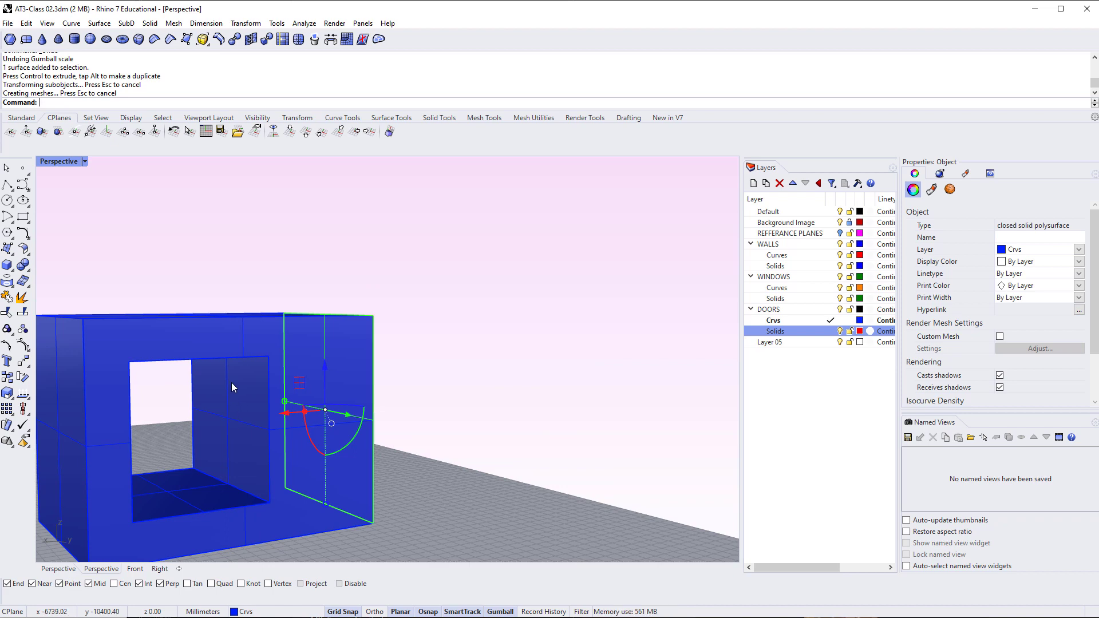
key("Escape")
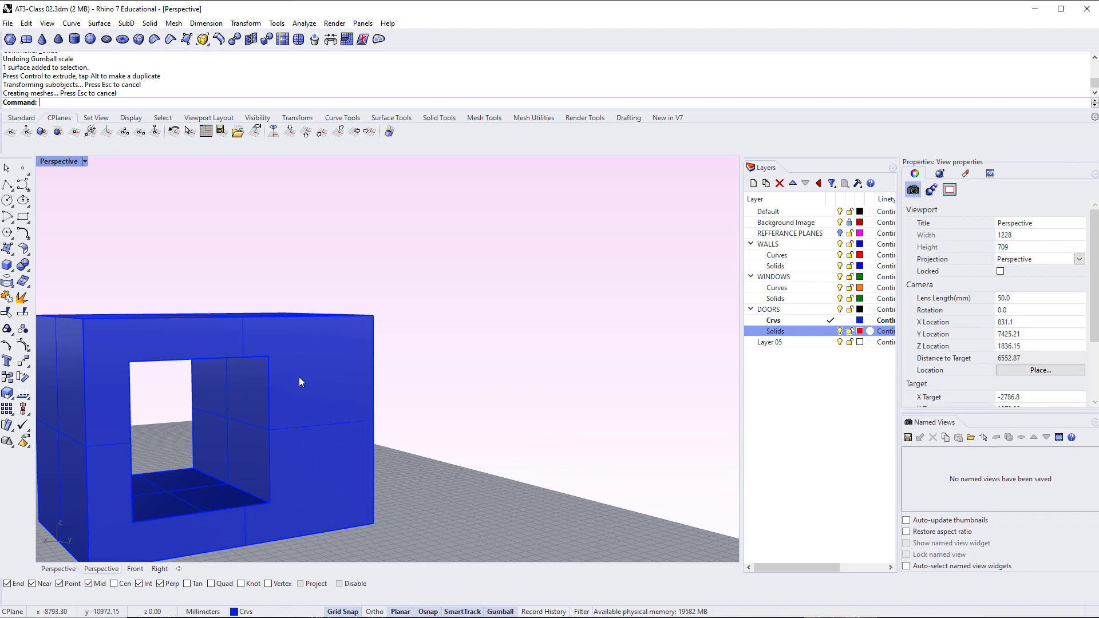
key("ctrl+z")
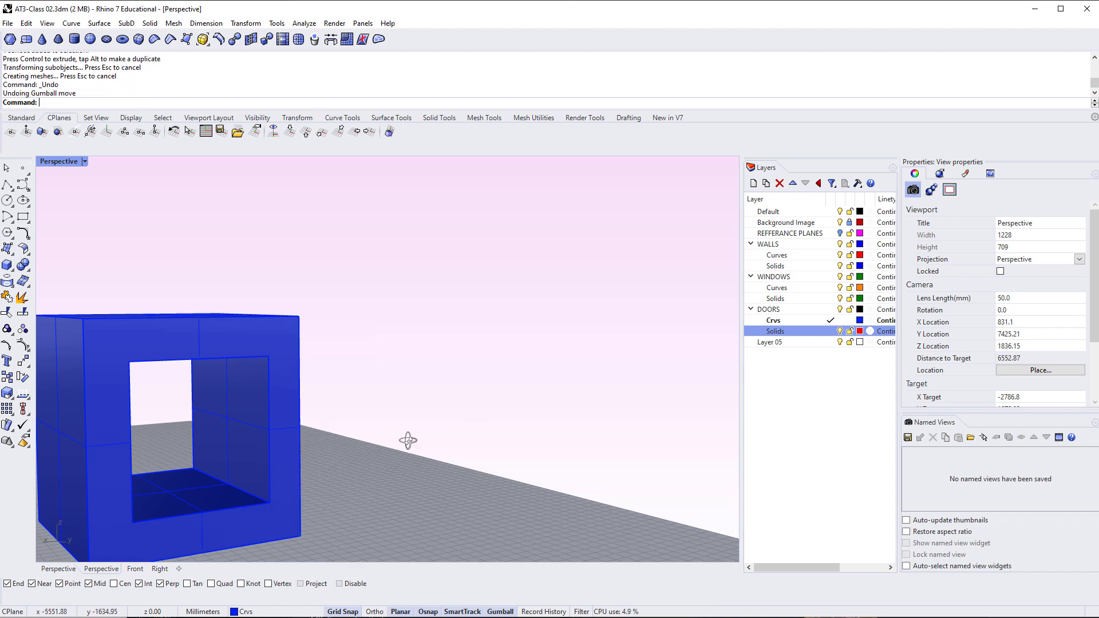
Move the hollow box's outer side face and the opening's adjacent inner face outward together to widen the opening, then deselect them
right_click_drag(476, 403, 325, 465)
left_click(349, 356, "ctrl+shift")
right_click_drag(215, 424, 342, 500)
left_click(284, 431, "ctrl+shift")
type("M")
key("Return")
left_click(356, 483)
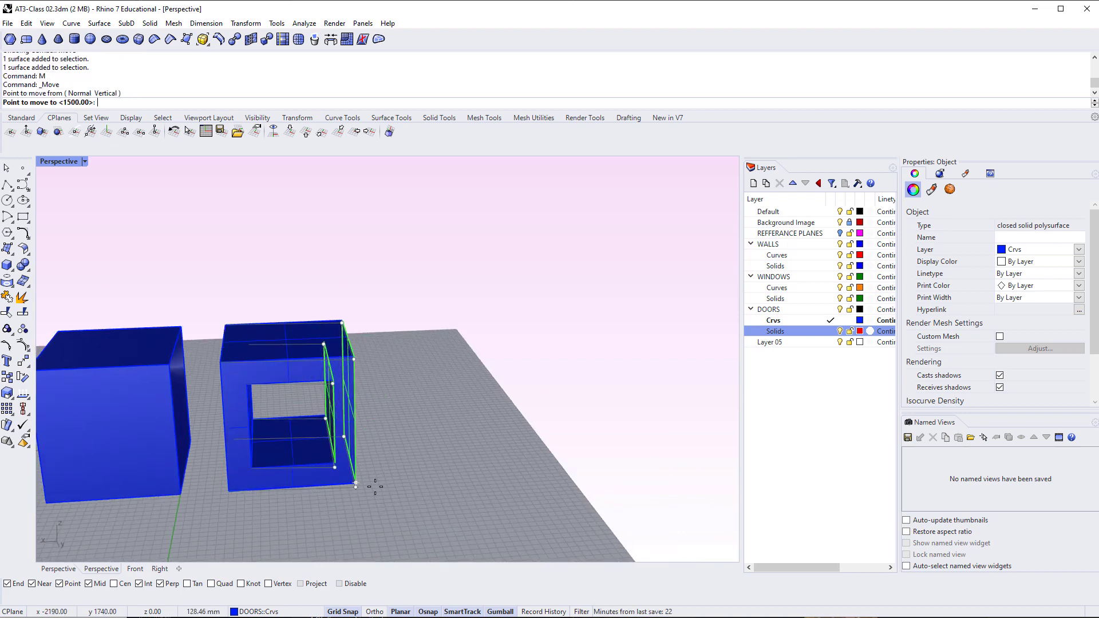
left_click(404, 481)
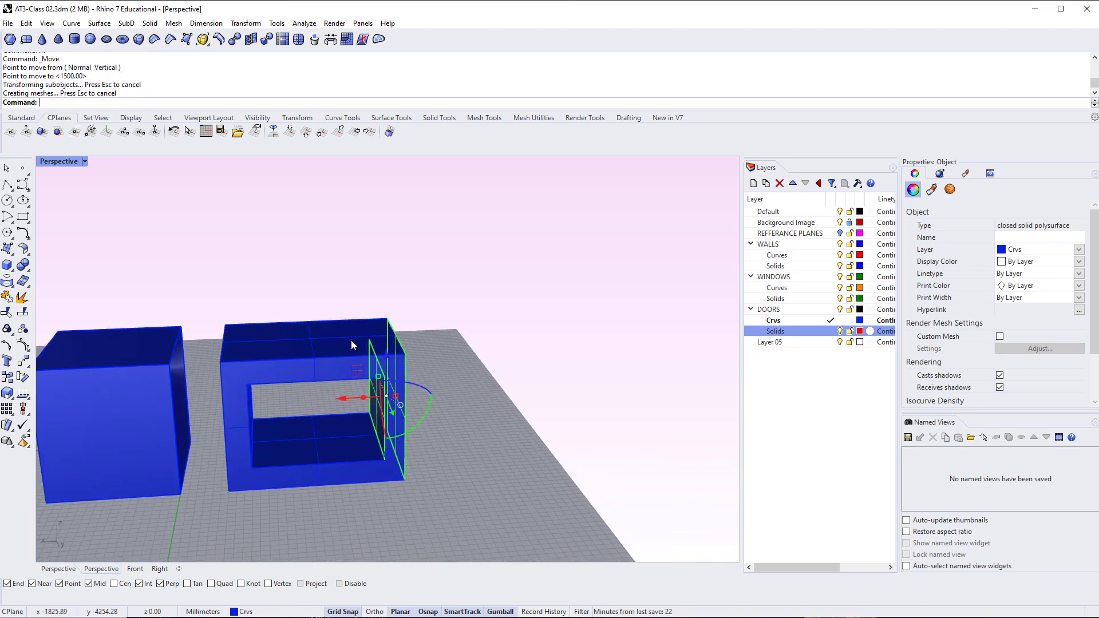
left_click(454, 362)
right_click_drag(442, 370, 361, 435)
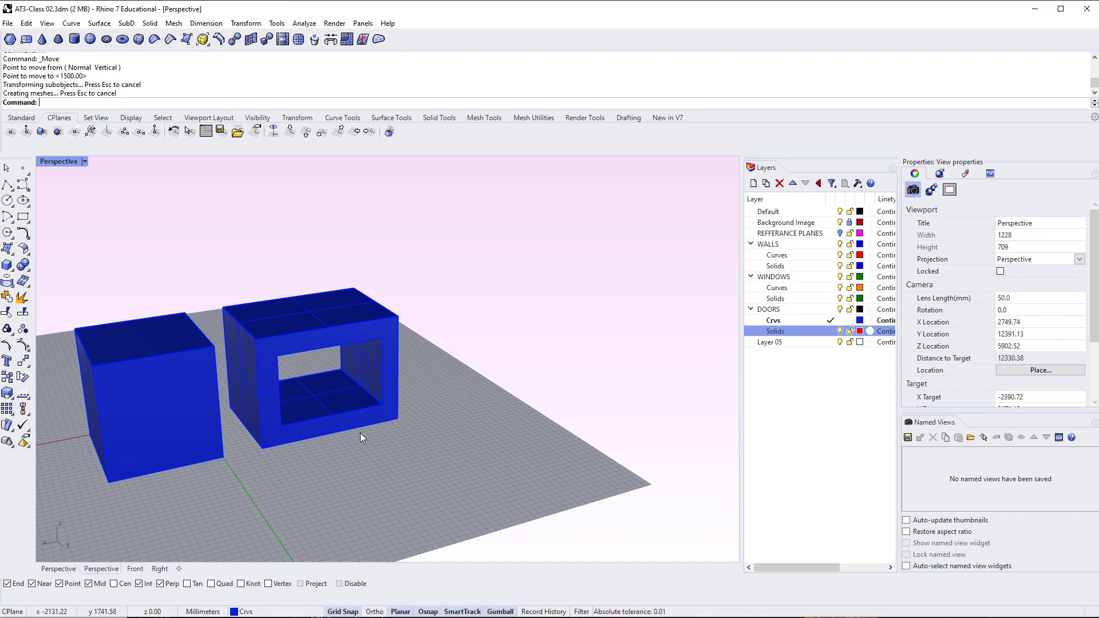
Sub-select the front face of the plain box again
right_click_drag(331, 457, 346, 440, "shift")
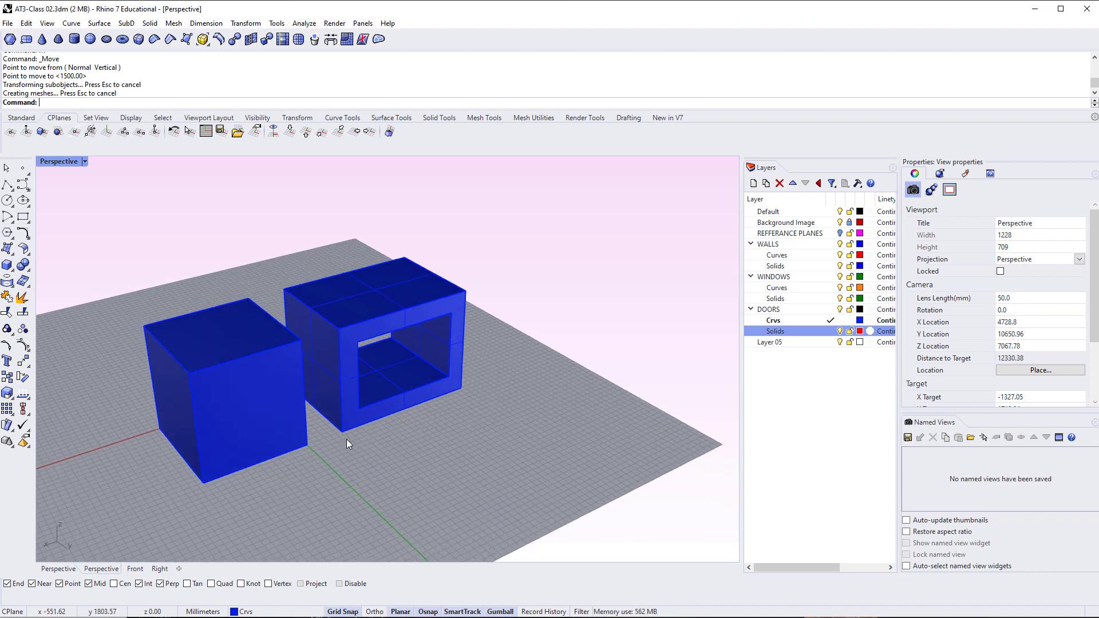
right_click_drag(346, 440, 385, 434)
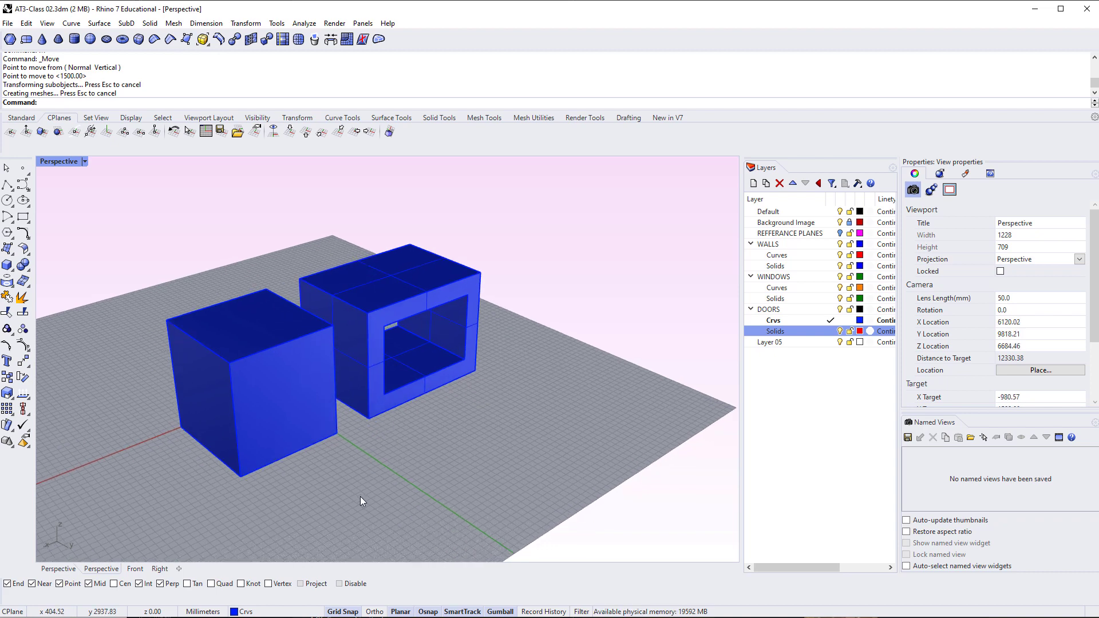
left_click(272, 401, "ctrl+shift")
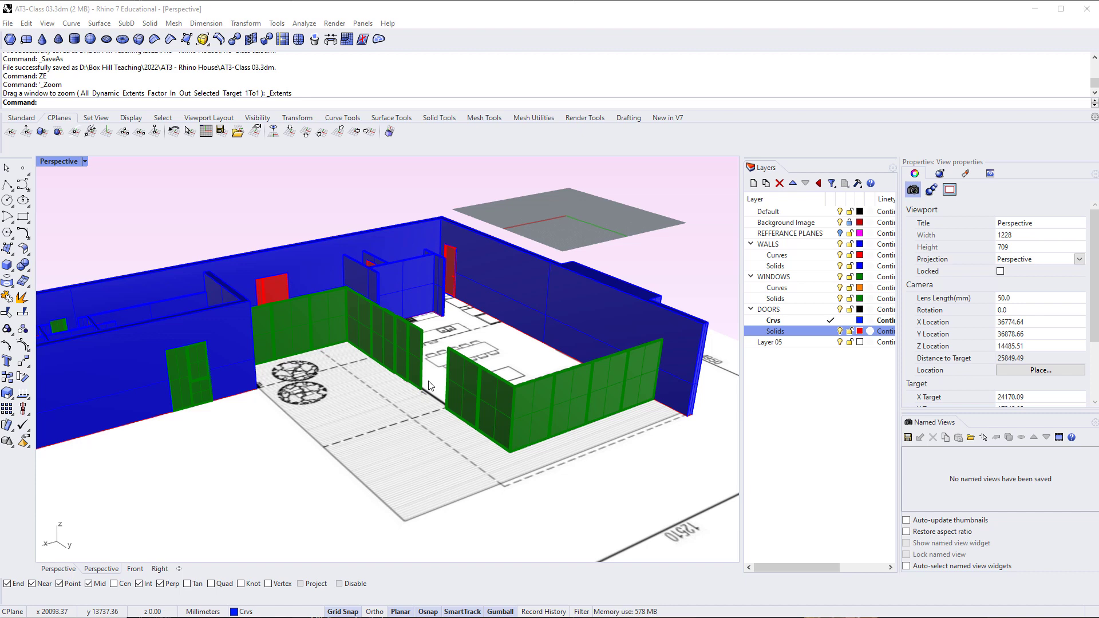
Examine the green window panels and the gap between them along the terrace side of the house model
scroll(431, 385, "up", 3)
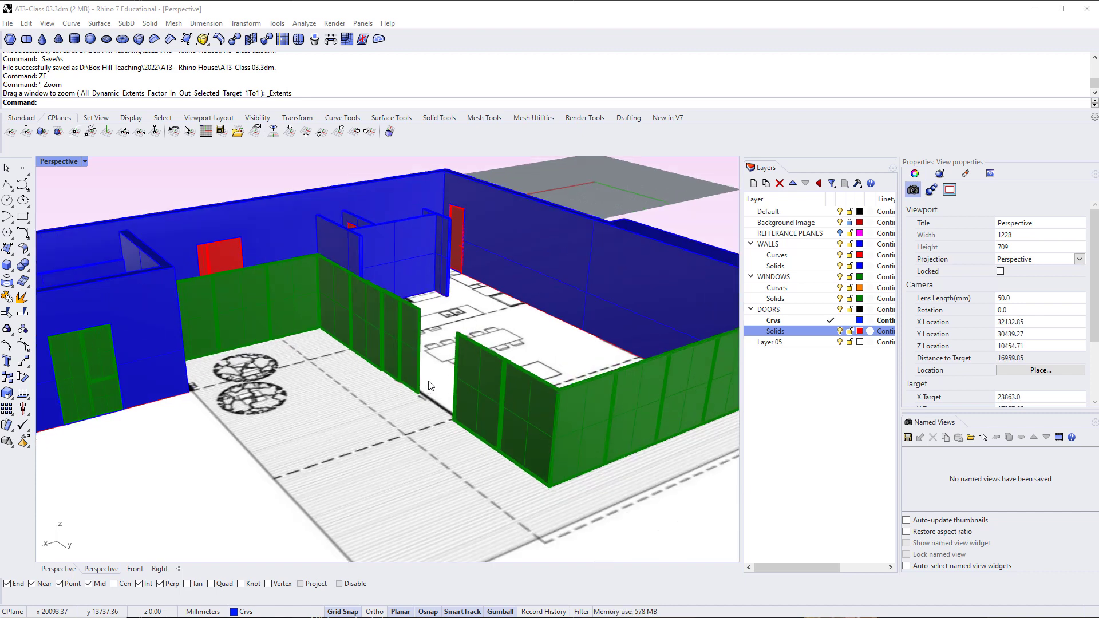
scroll(430, 386, "up", 3)
middle_click(431, 392)
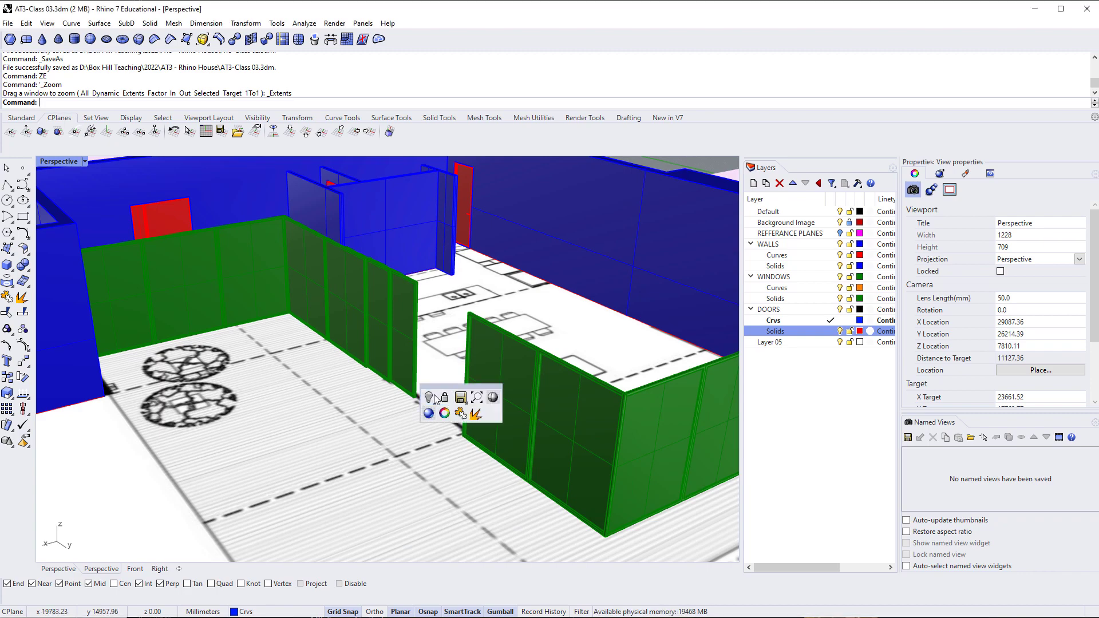
right_click_drag(431, 449, 414, 401)
right_click_drag(615, 445, 472, 439)
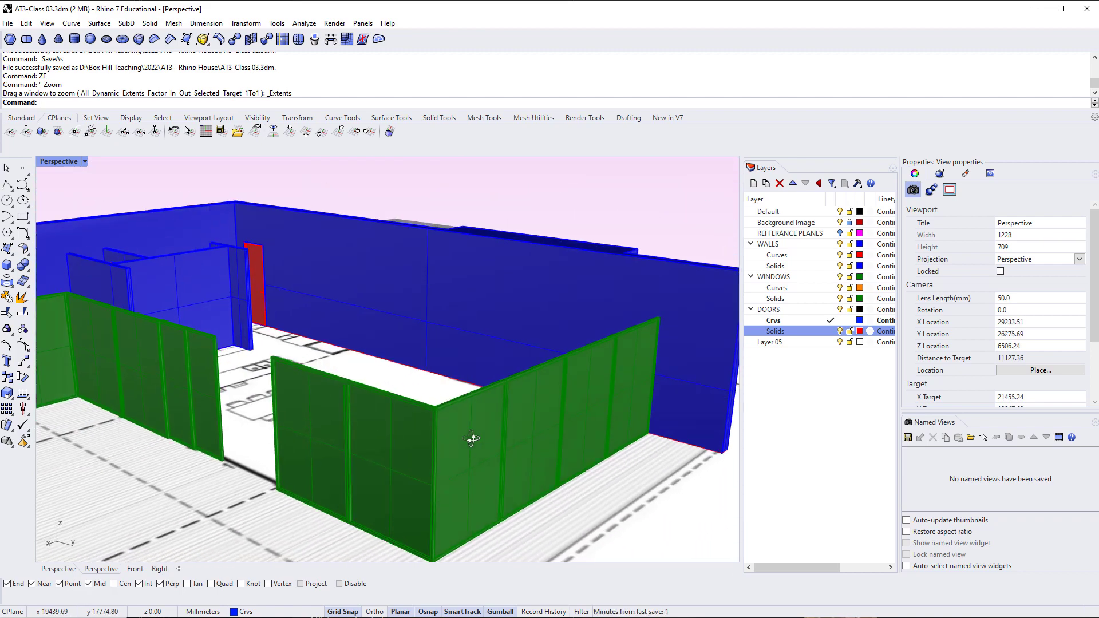
right_click_drag(268, 373, 398, 364, "shift")
scroll(412, 338, "down", 2)
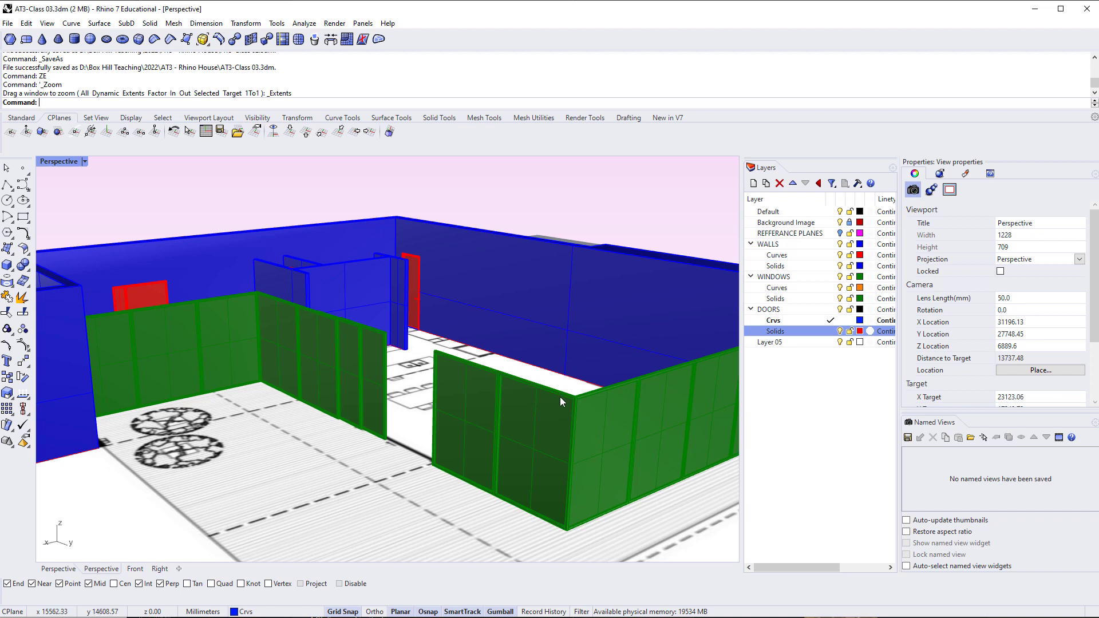
right_click_drag(317, 386, 333, 386, "shift")
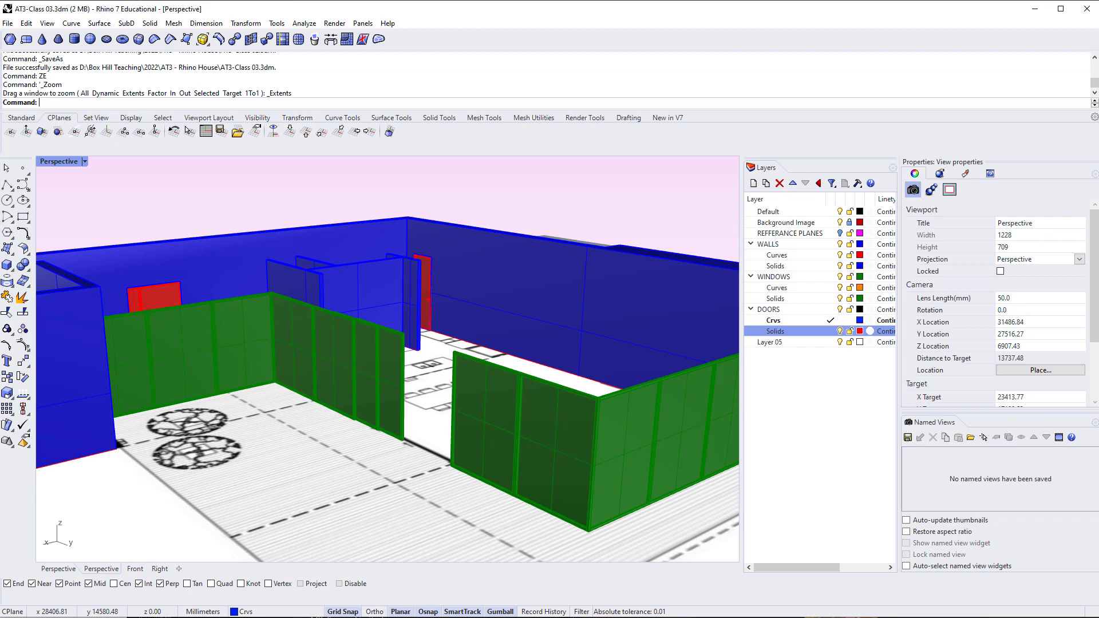
Switch to the reference photo in Revu and mark the glazing's head and sill plus a vertical dimension line from roof underside to deck
key("alt+Tab")
left_click_drag(435, 261, 465, 272)
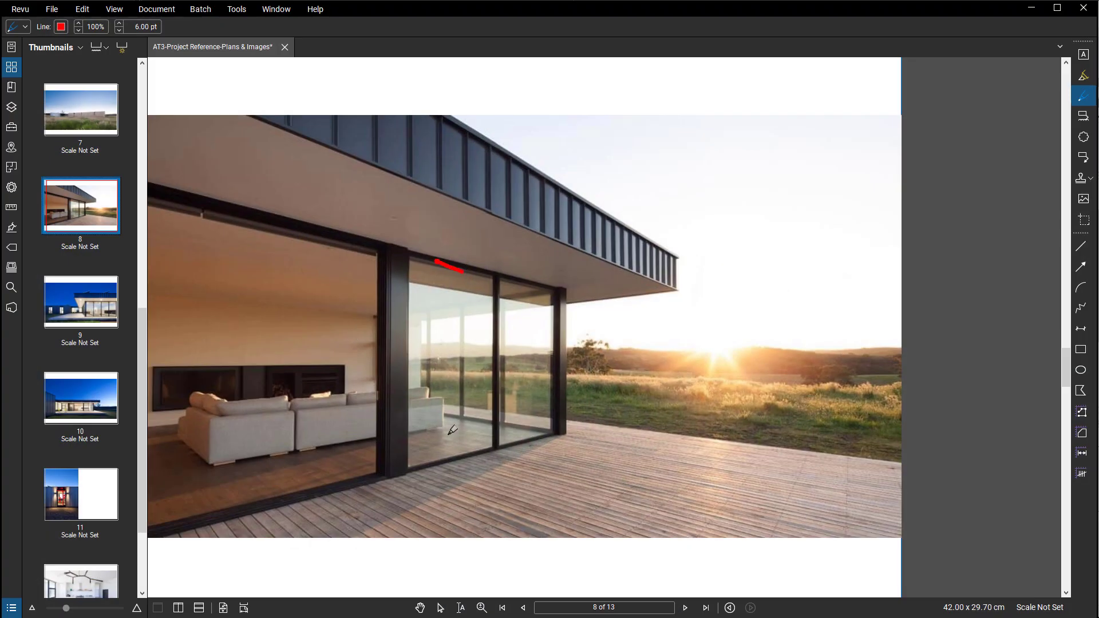
left_click_drag(428, 466, 449, 460)
left_click_drag(674, 288, 705, 289)
left_click_drag(661, 439, 728, 439)
left_click_drag(686, 281, 686, 467)
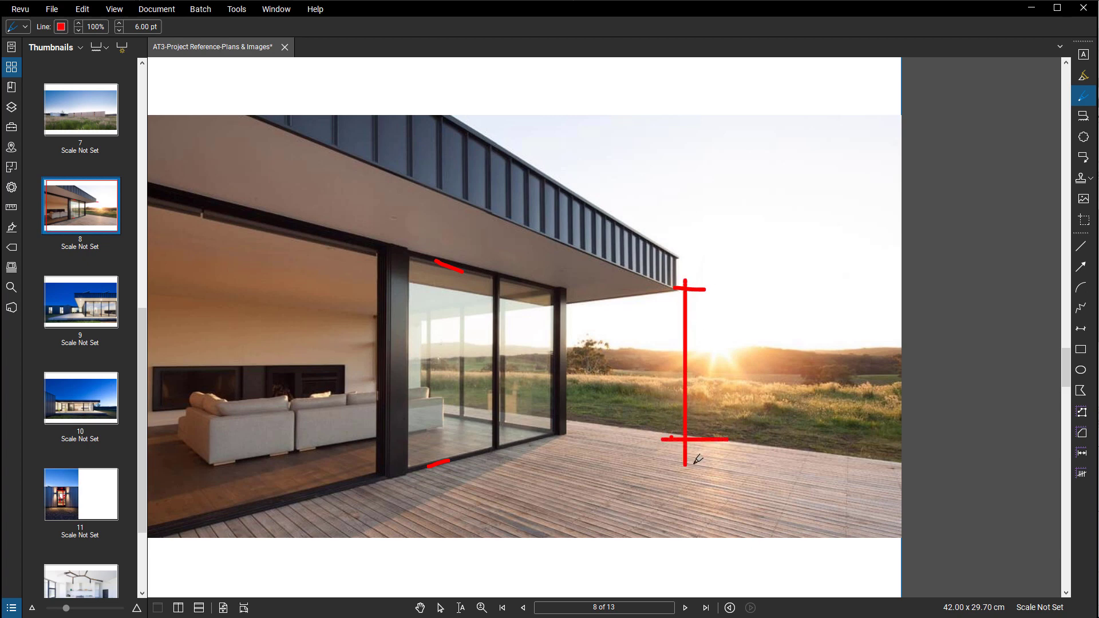
Handwrite 2.7 beside the vertical dimension line and return to the Rhino house model
mouse_move(692, 345)
left_mouse_down()
mouse_move(706, 371)
mouse_move(732, 365)
mouse_move(731, 384)
left_mouse_up()
left_click(705, 361)
left_click(752, 368)
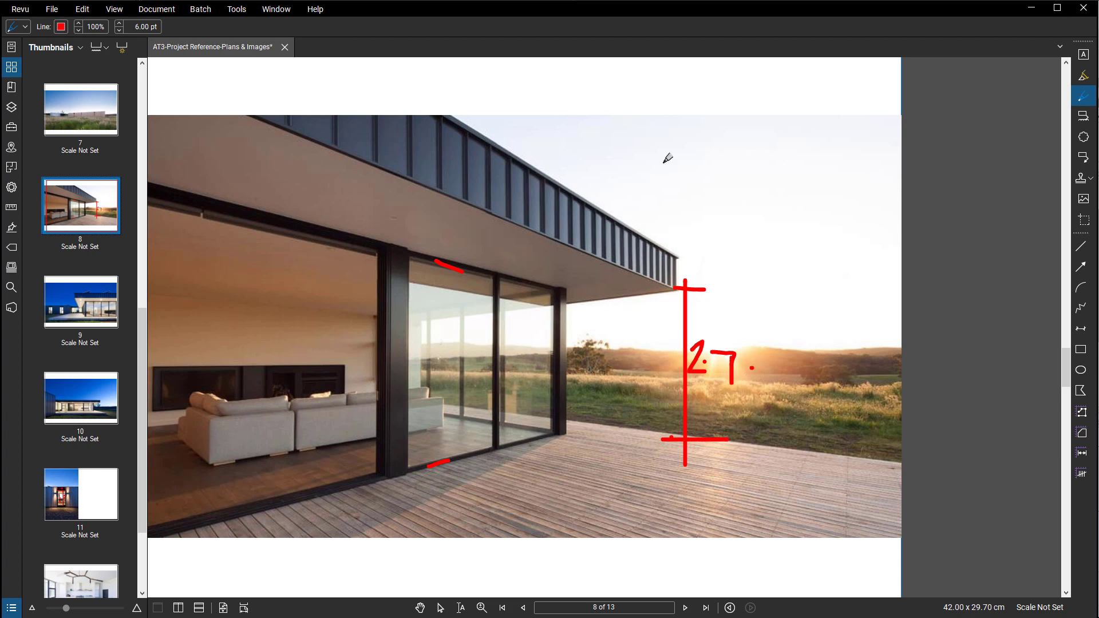
left_click(1031, 8)
Select several green window blocks around the terrace in turn to check their names and heights, then clear the selection
right_click_drag(510, 412, 391, 395, "shift")
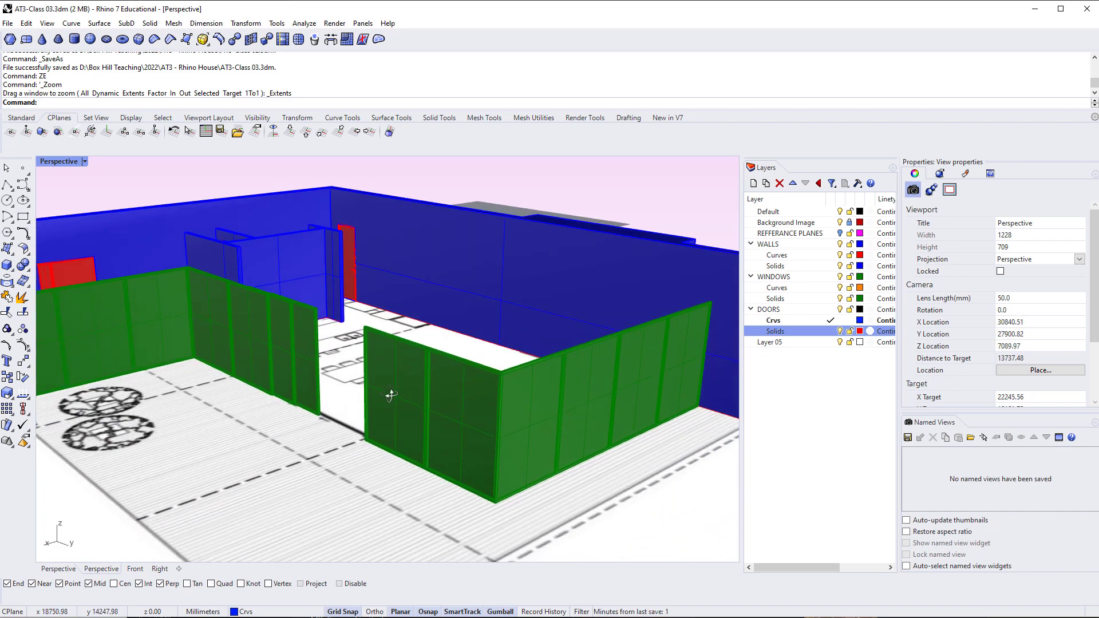
scroll(390, 392, "down", 2)
mouse_move(486, 435)
right_mouse_down("shift")
mouse_move(372, 416)
mouse_move(337, 423)
mouse_move(432, 436)
mouse_move(485, 422)
right_mouse_up("shift")
left_click(355, 423)
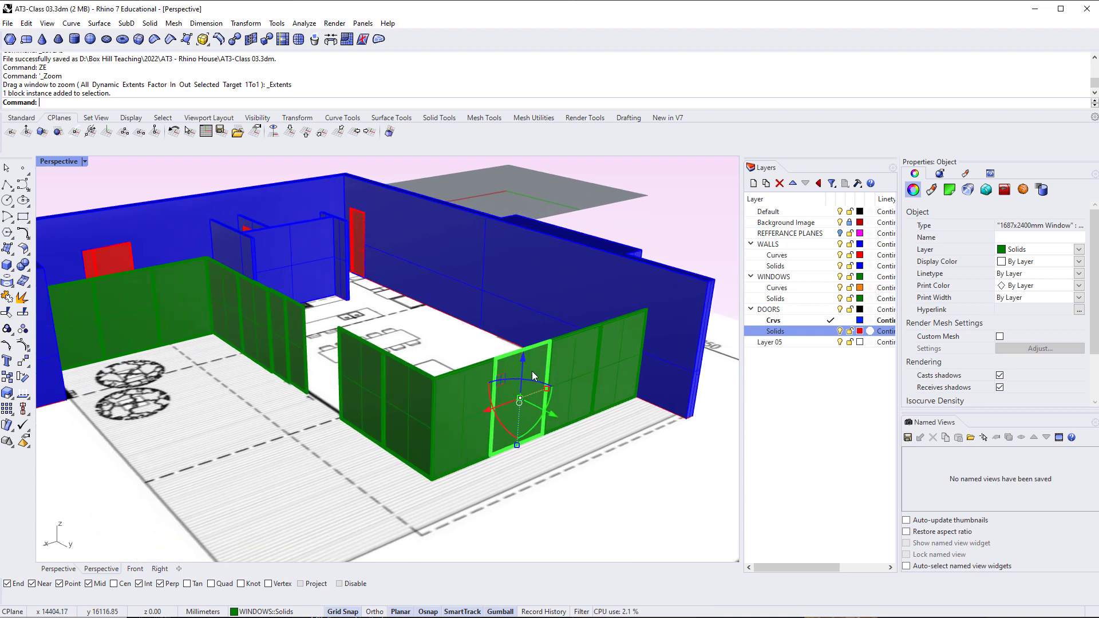
left_click(399, 395)
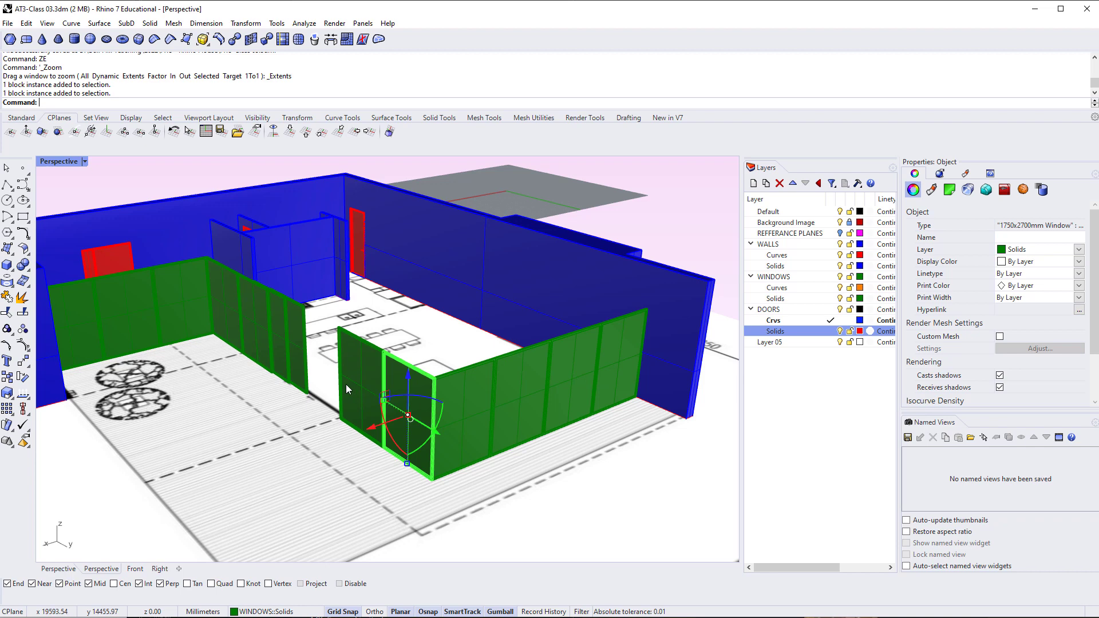
right_click_drag(320, 373, 335, 359, "shift")
left_click(315, 338)
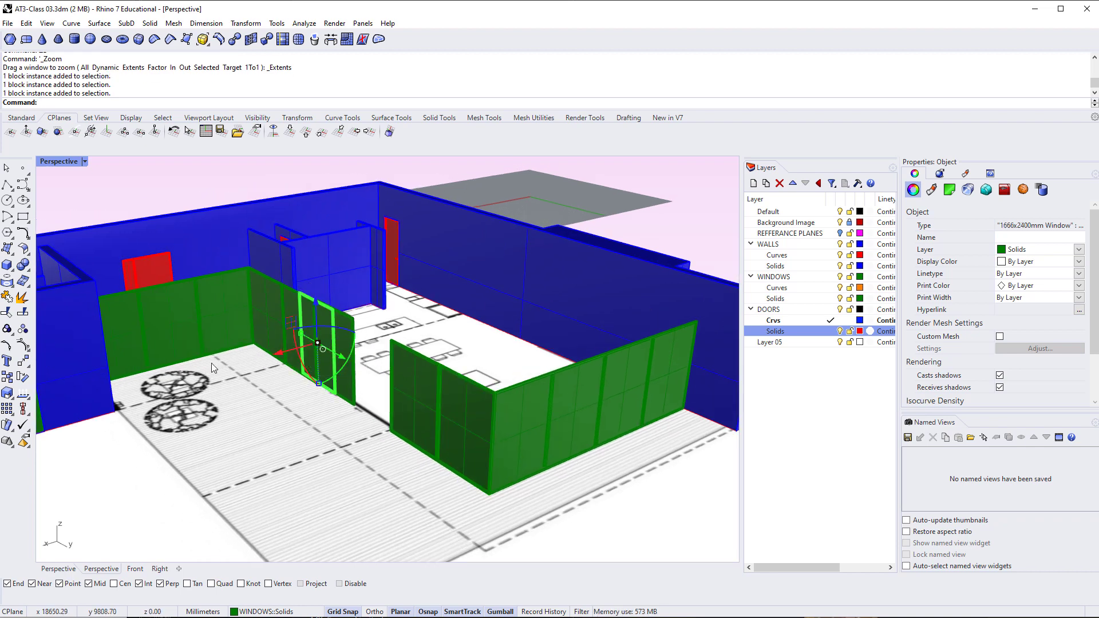
left_click(174, 330)
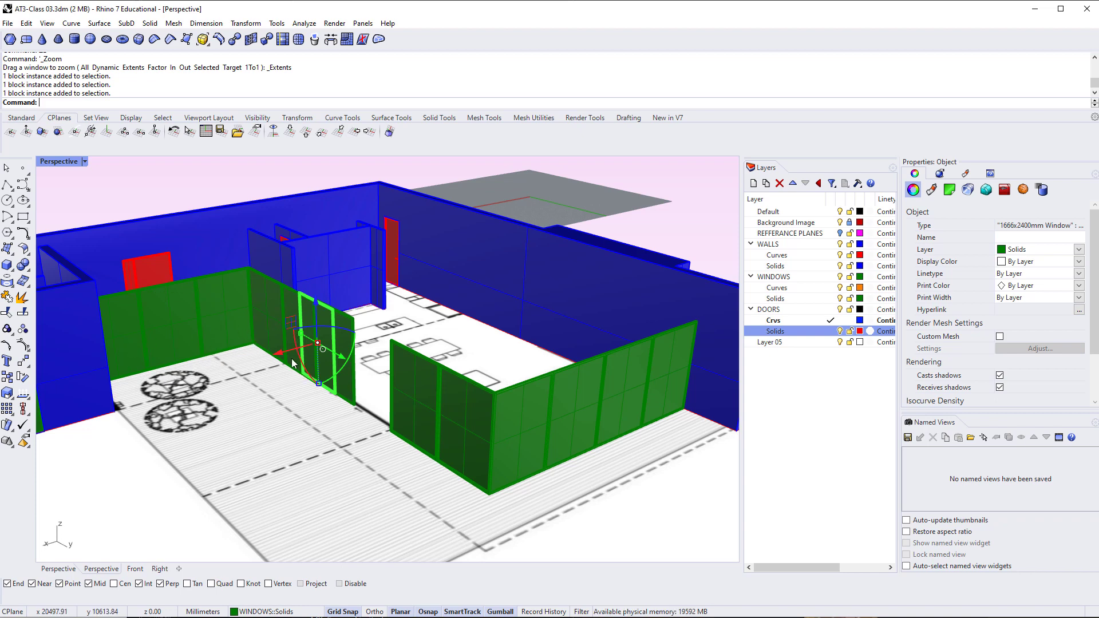
key("Escape")
Open the 1687x2400mm Window block at the terrace corner for in-place editing and move the Block Edit dialog aside
mouse_move(425, 430)
right_mouse_down()
mouse_move(366, 434)
mouse_move(431, 414)
mouse_move(427, 426)
right_mouse_up()
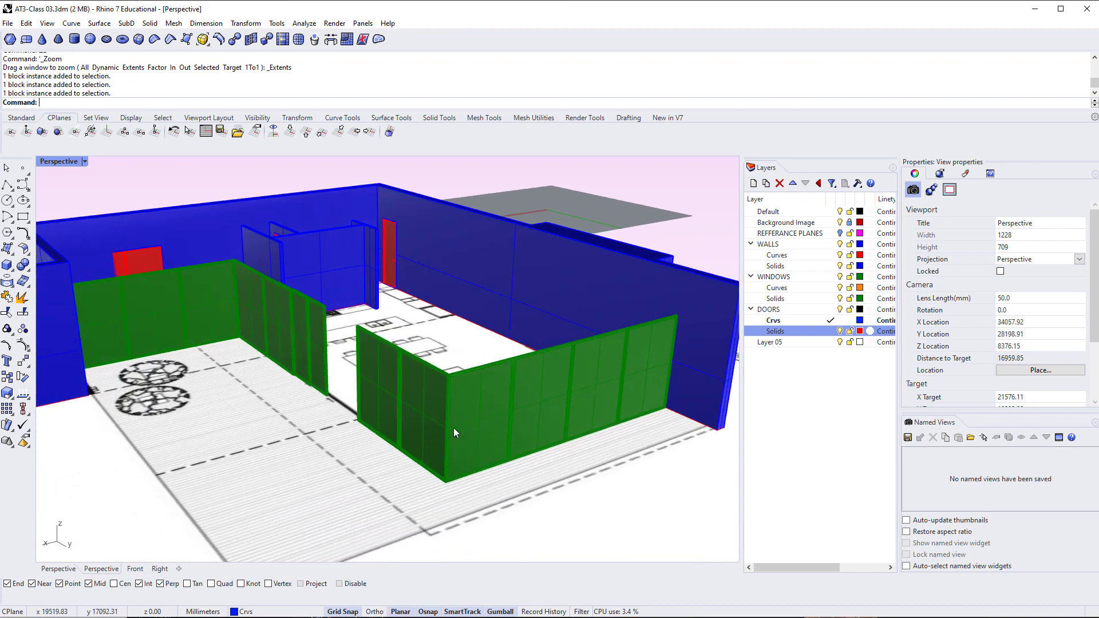
scroll(477, 400, "up", 2)
left_click(479, 404)
right_click_drag(515, 406, 295, 411)
double_click(283, 388)
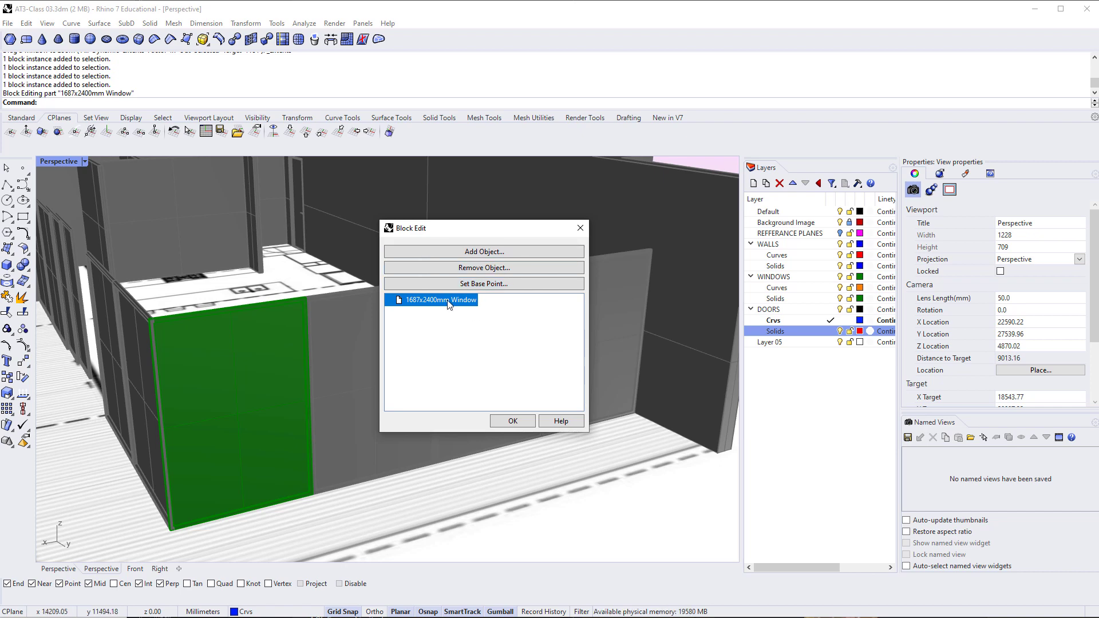
left_click_drag(432, 234, 484, 234)
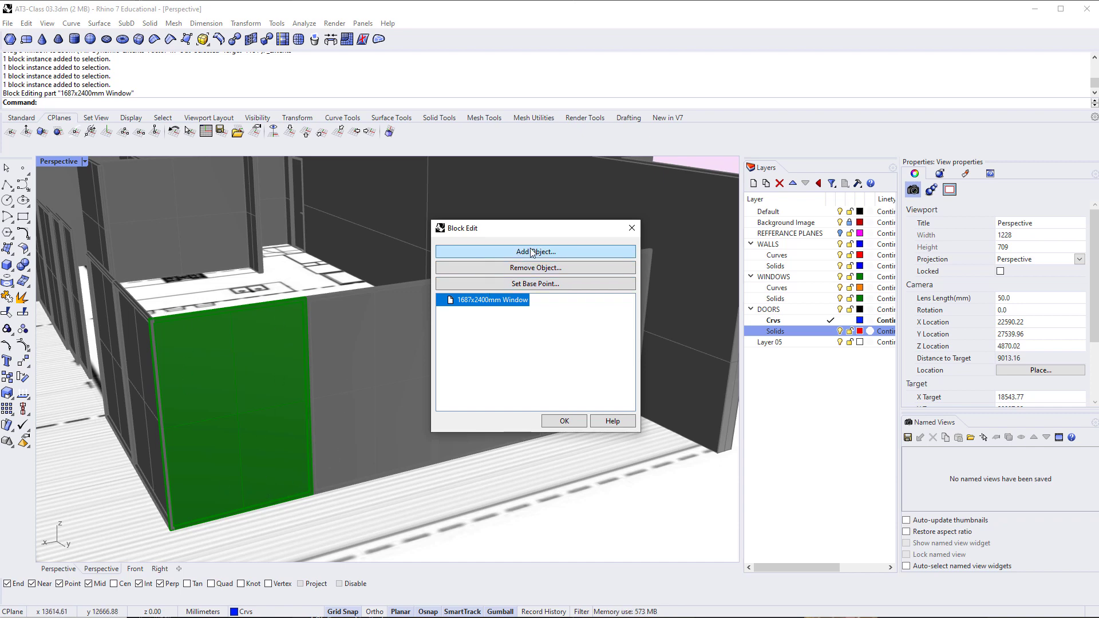
Select the glass surface inside the opened window block to inspect it, then deselect it
scroll(302, 313, "down", 2)
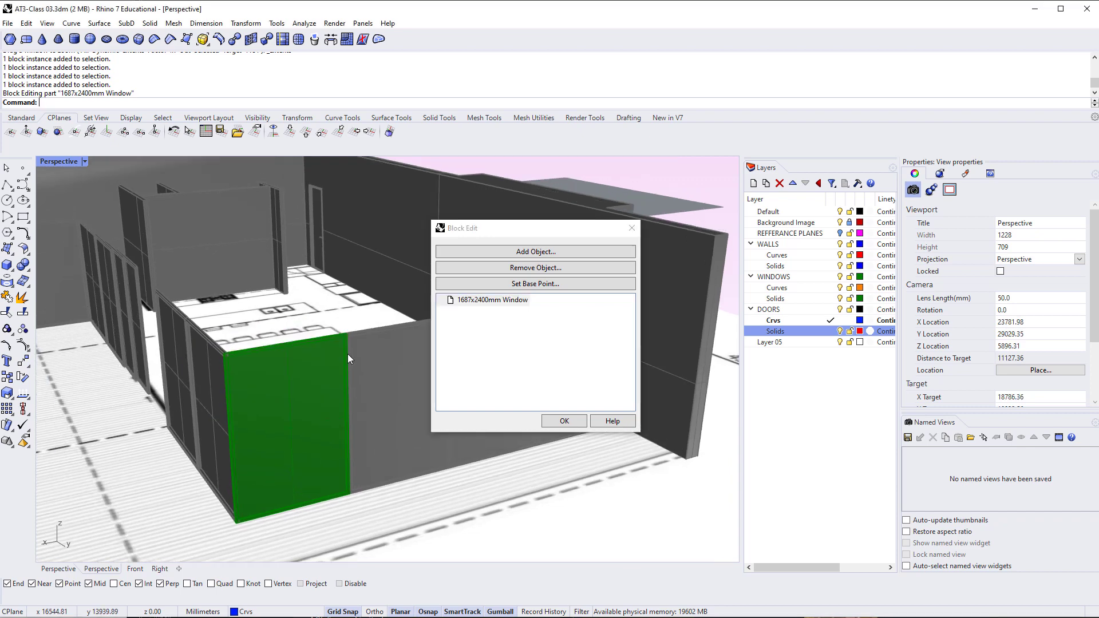
scroll(348, 358, "up", 2)
left_click(321, 379)
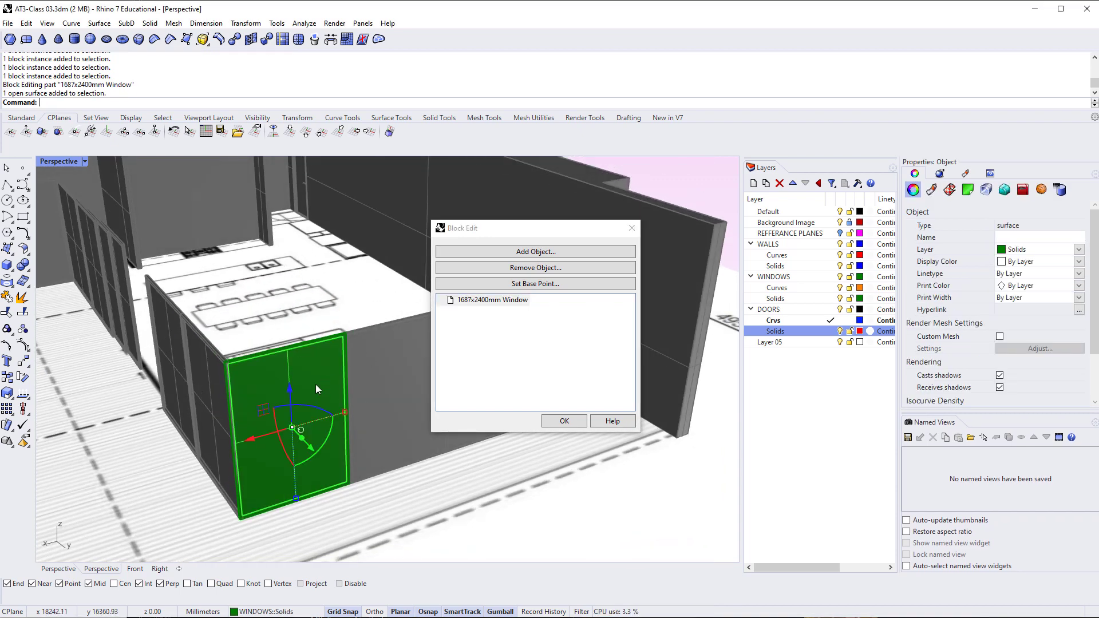
left_click(371, 379)
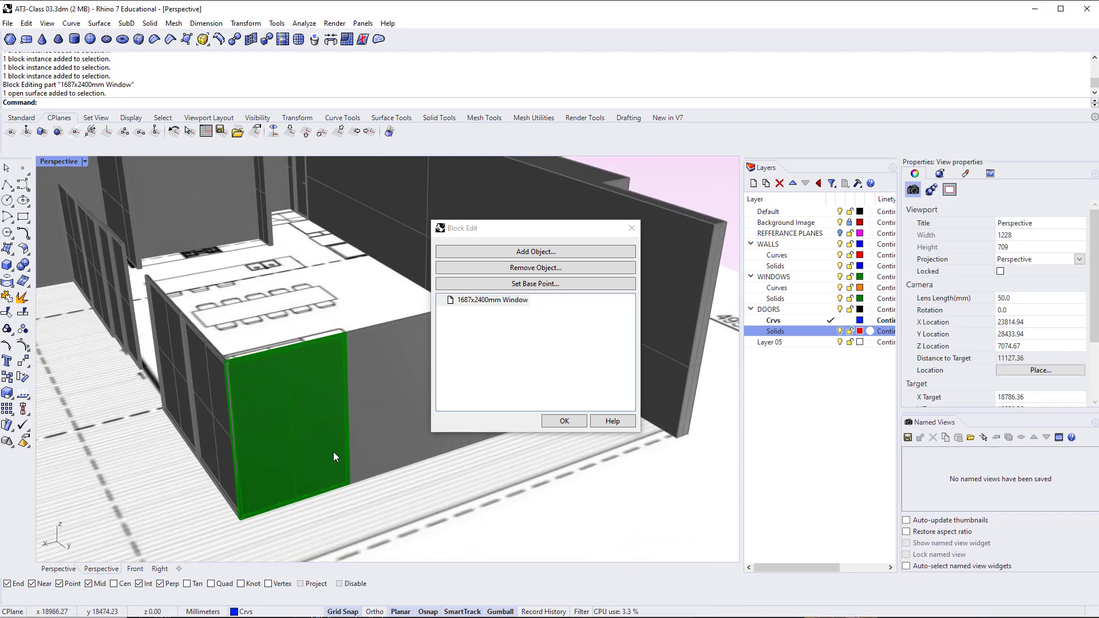
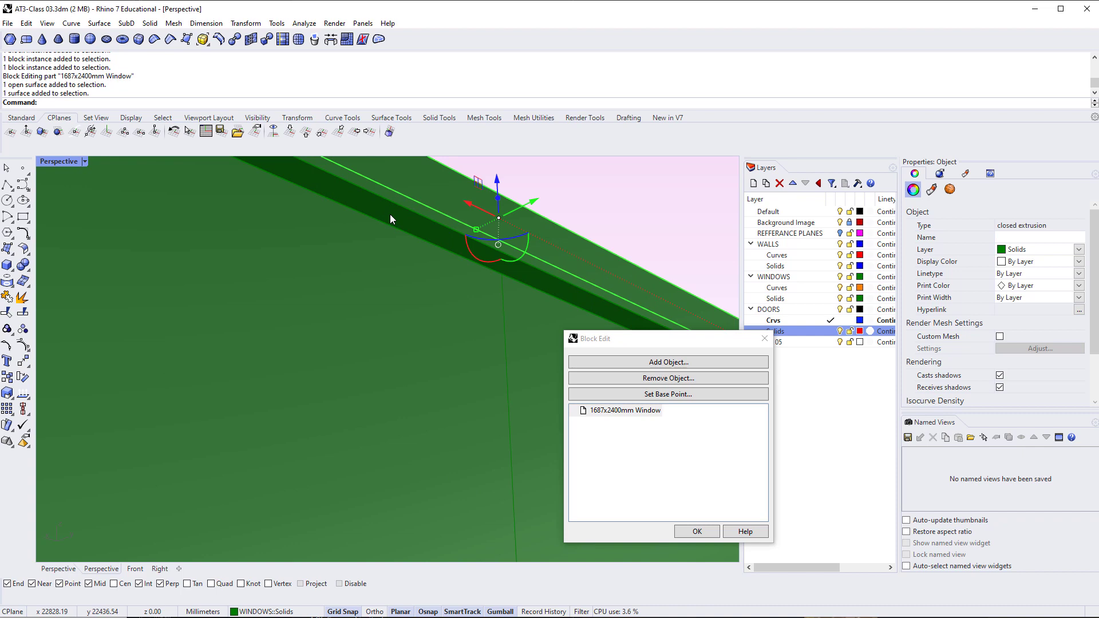
Add the frame's inner upper face to the selected outer top face and raise both 300 mm with the Gumball, then deselect them
left_click(390, 214)
scroll(395, 240, "down", 5)
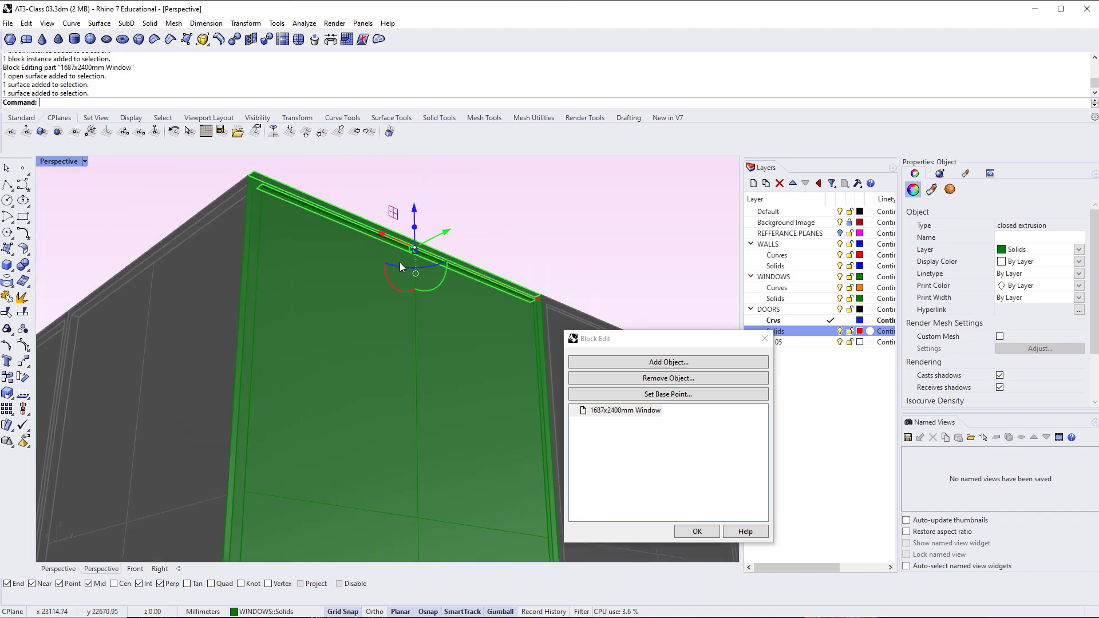
right_click_drag(399, 265, 389, 286)
left_click(394, 251)
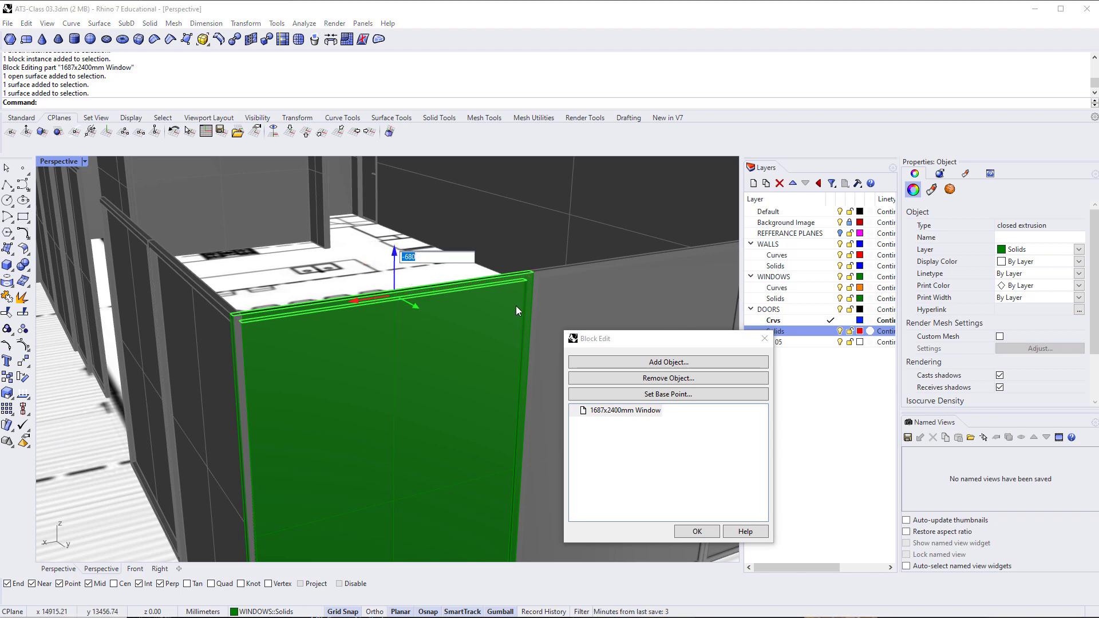
type("680")
key("Return")
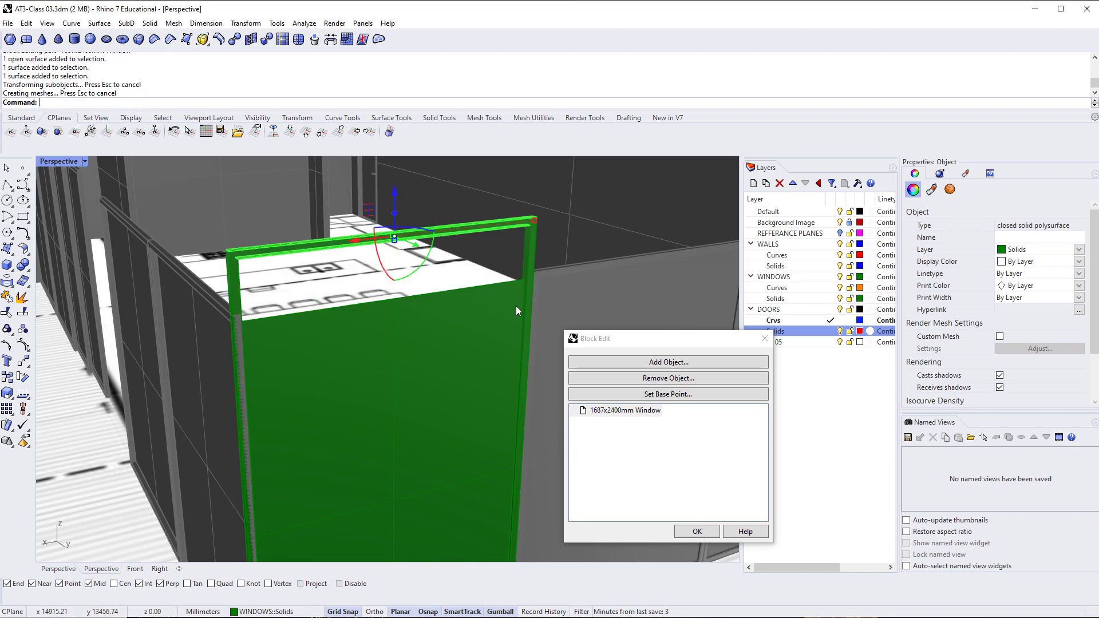
right_click_drag(516, 306, 257, 300)
key("Escape")
Stretch the glass surface vertically with Scale1D from its lower corner so its top edge meets the raised frame's inner upper corner
scroll(353, 388, "down", 2)
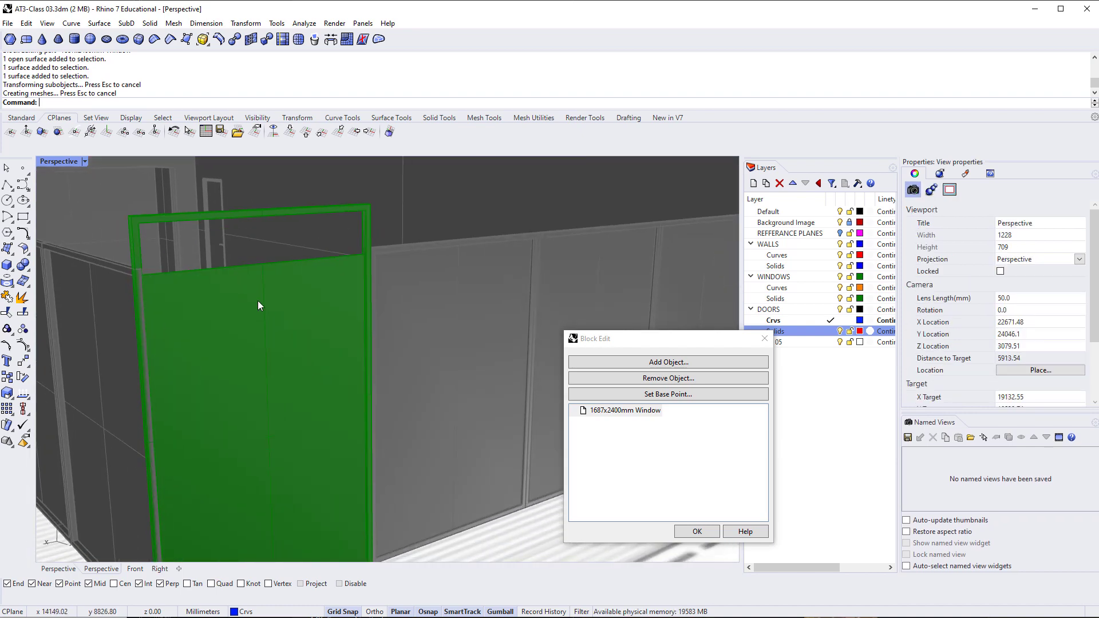
left_click(258, 300)
right_click_drag(250, 339, 302, 426)
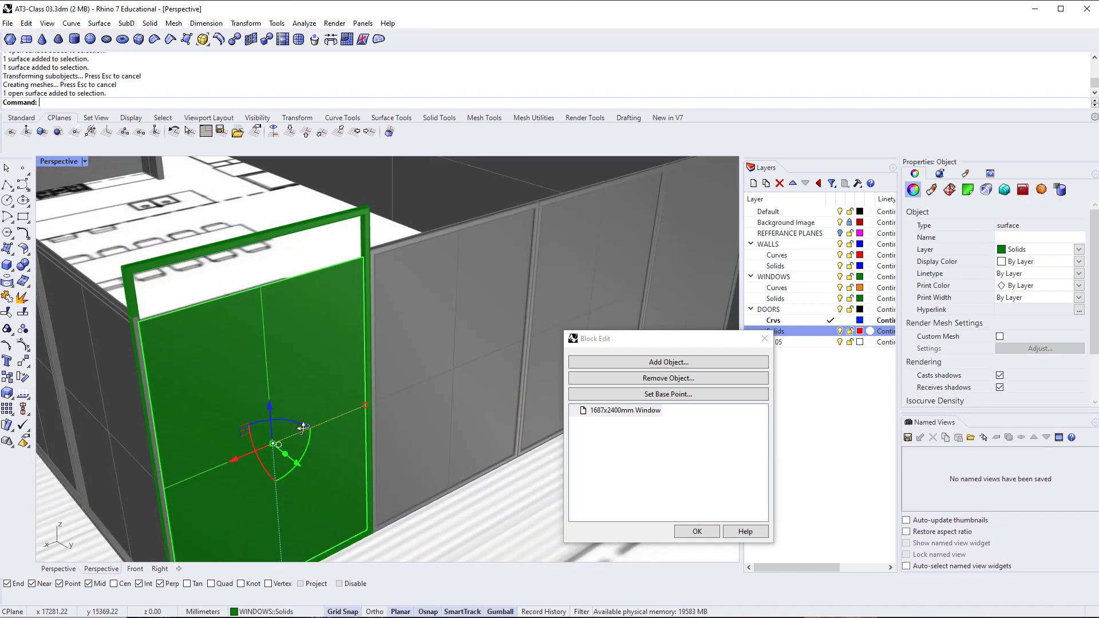
type("Scale1D")
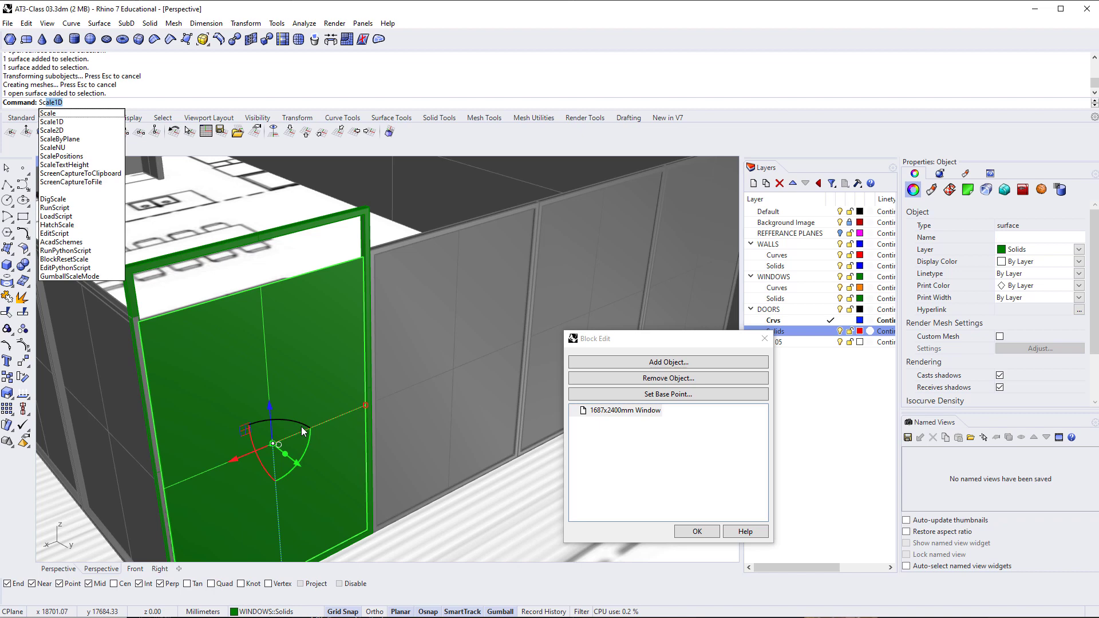
key("Return")
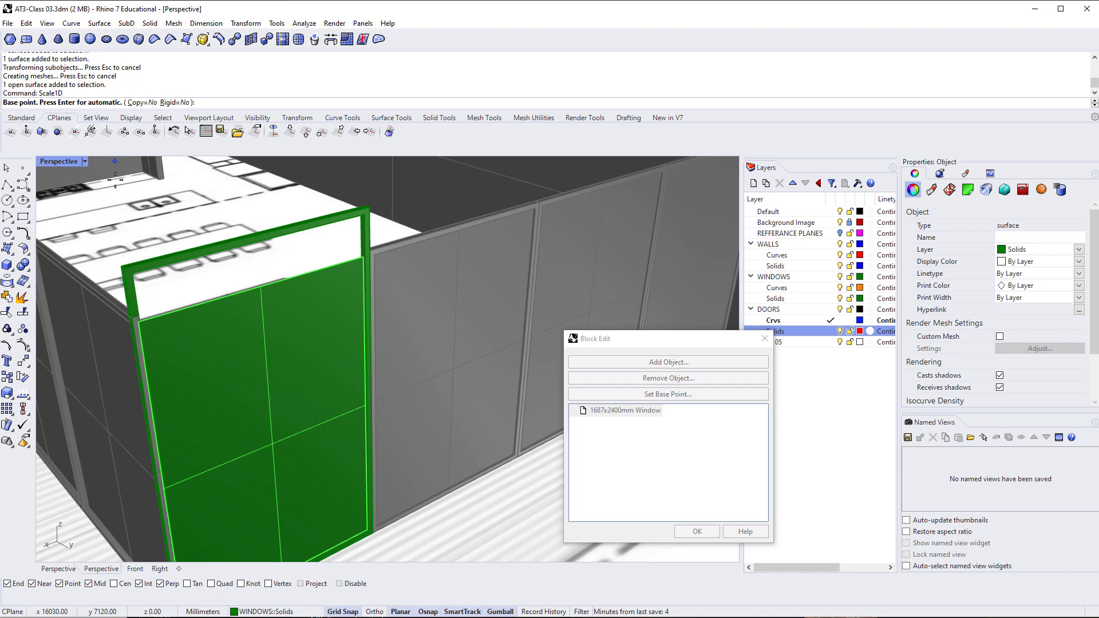
scroll(381, 529, "up", 5)
scroll(369, 524, "up", 8)
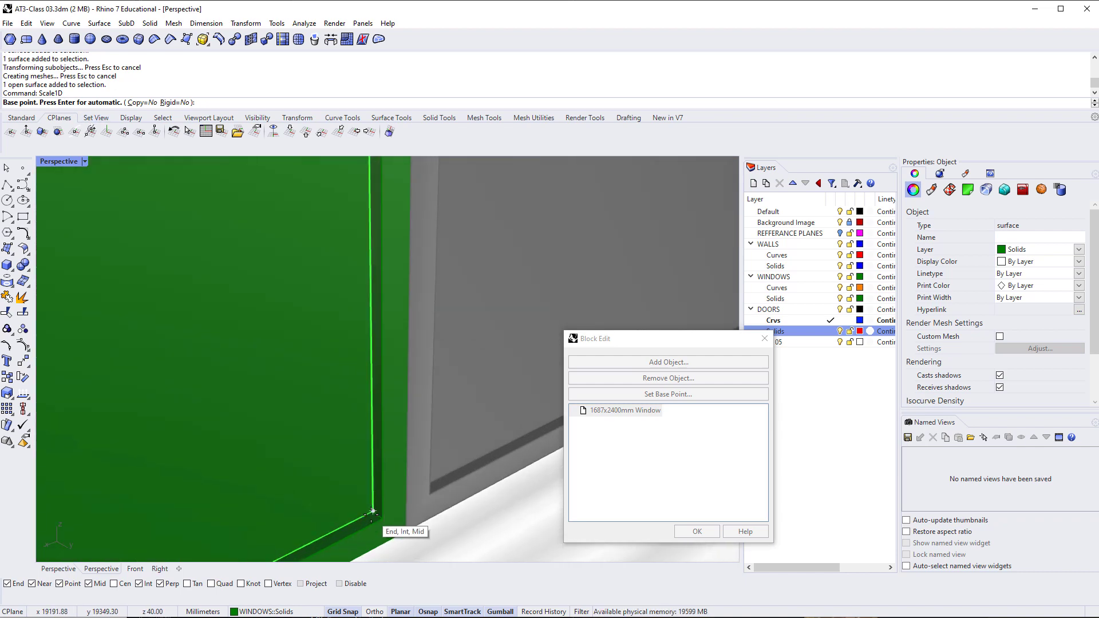
left_click(371, 511)
scroll(366, 504, "down", 3)
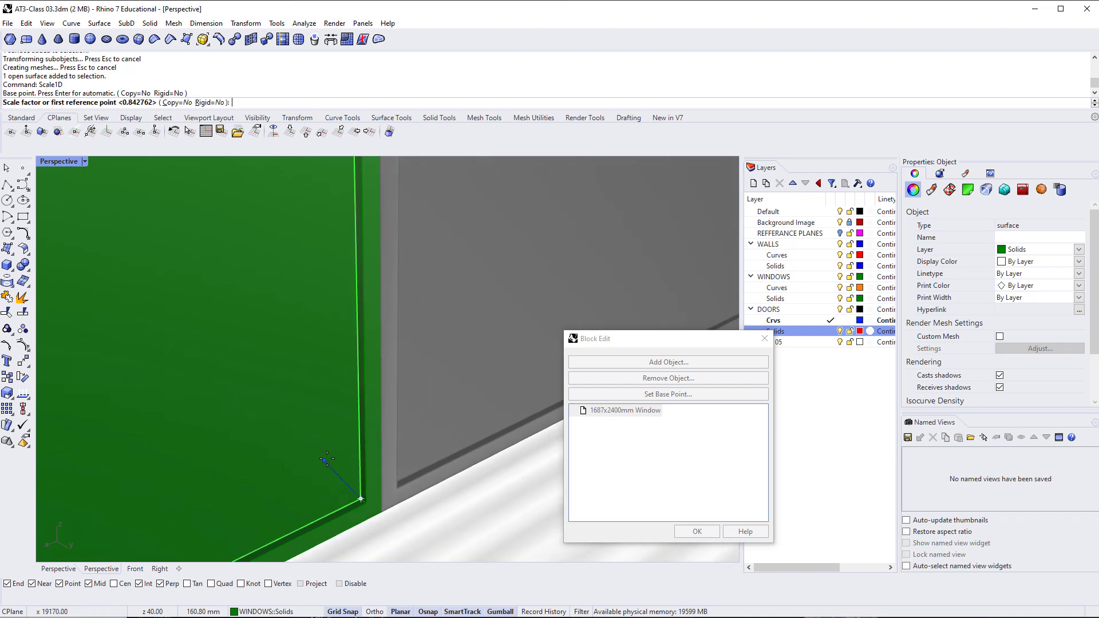
scroll(333, 458, "down", 5)
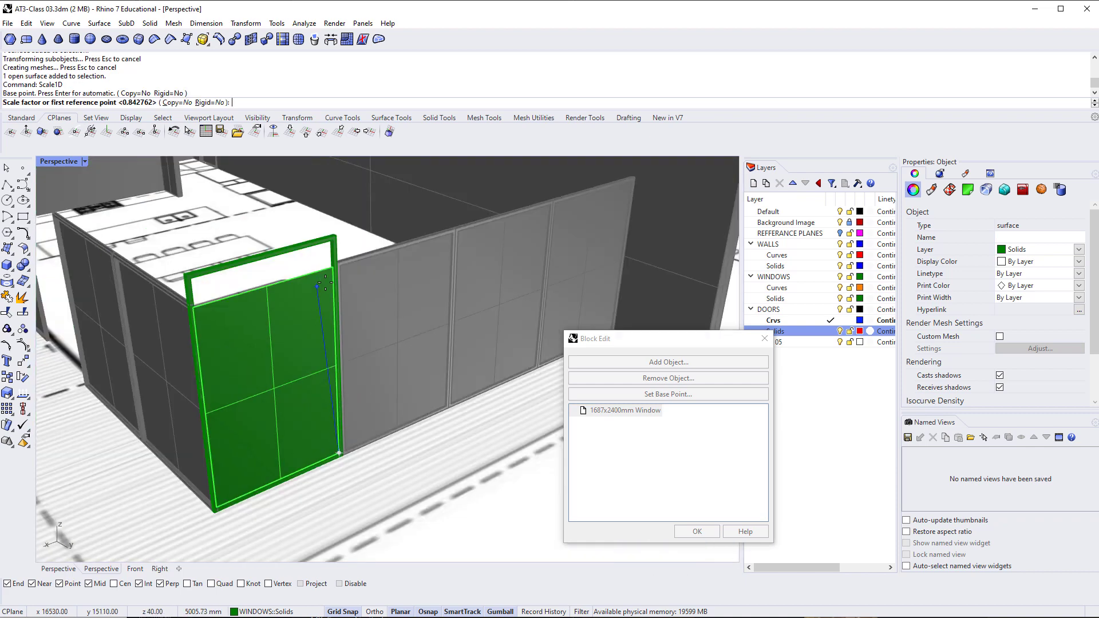
scroll(340, 247, "up", 5)
scroll(309, 286, "up", 3)
scroll(304, 321, "up", 3)
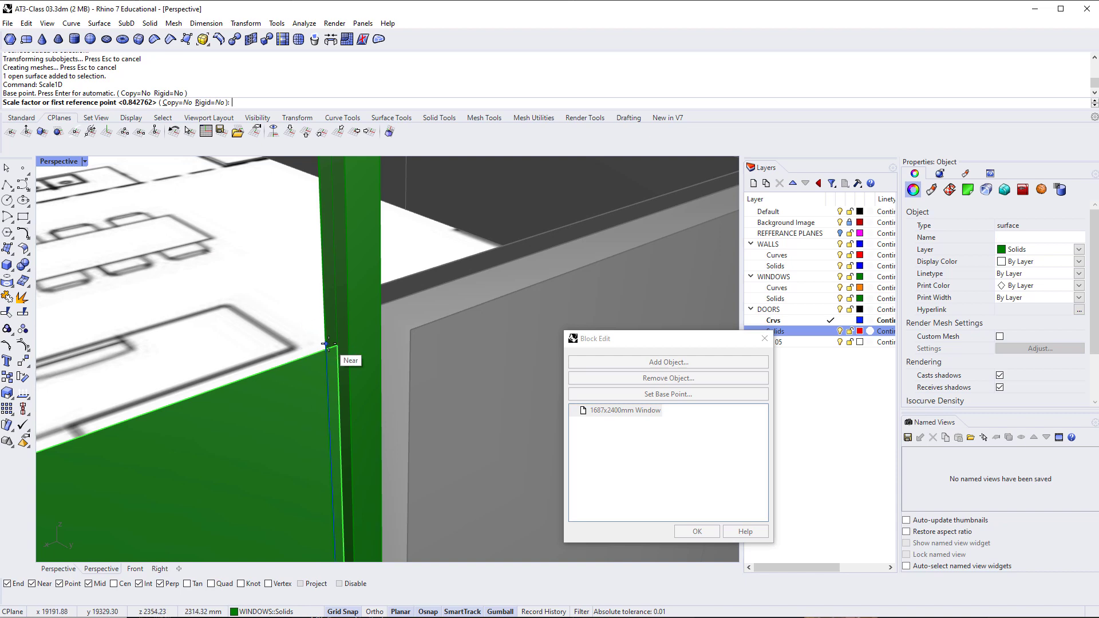
left_click(337, 346)
scroll(337, 348, "down", 2)
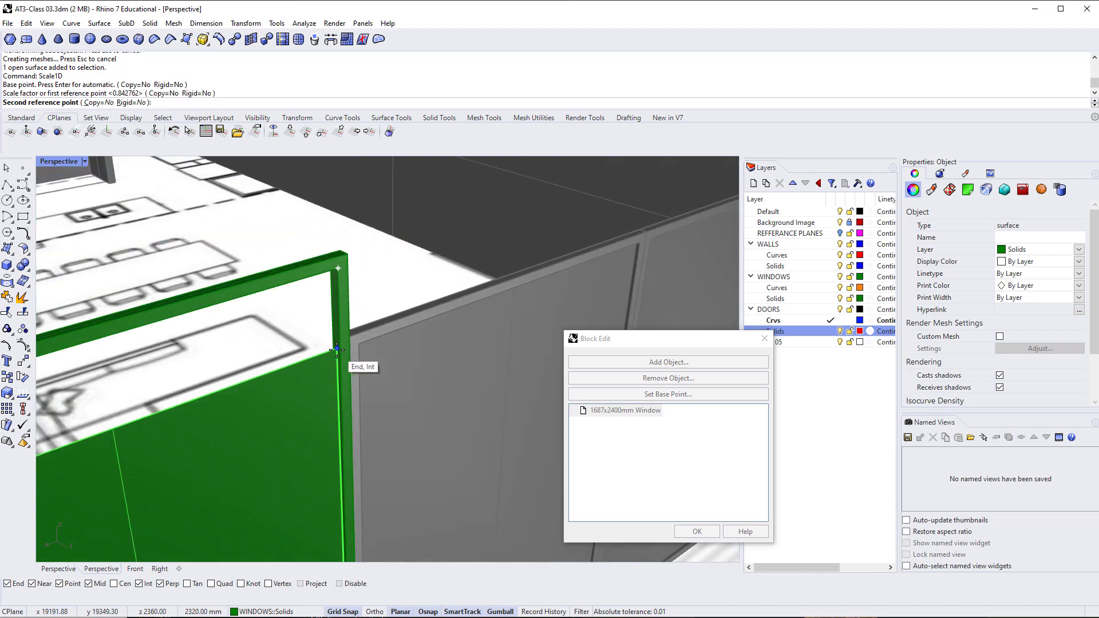
right_click_drag(337, 350, 338, 293)
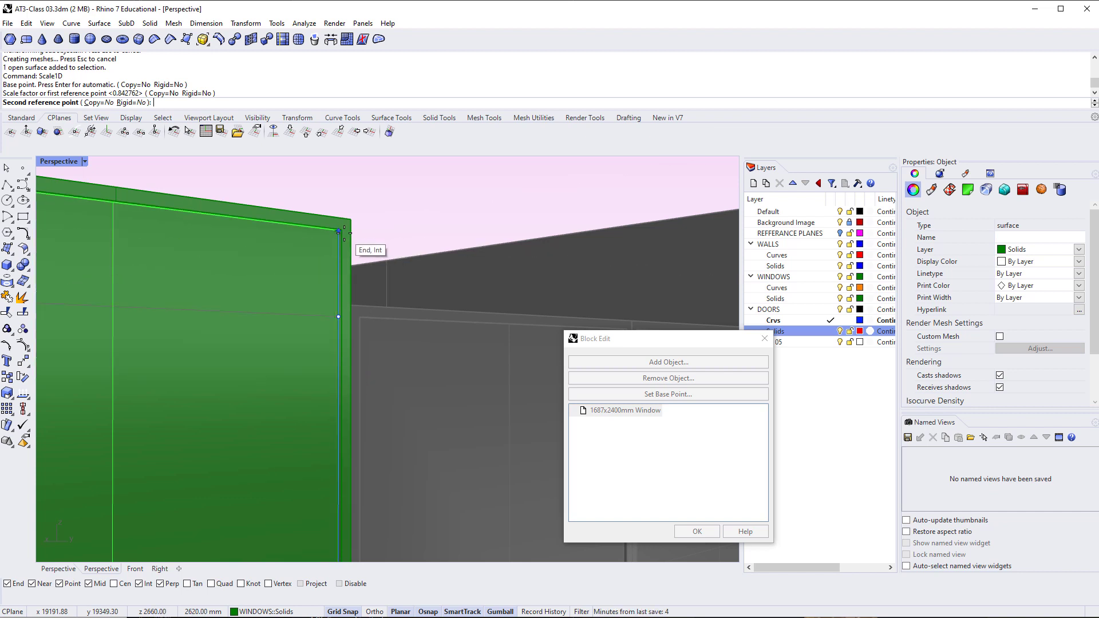
left_click(344, 233)
left_click(400, 201)
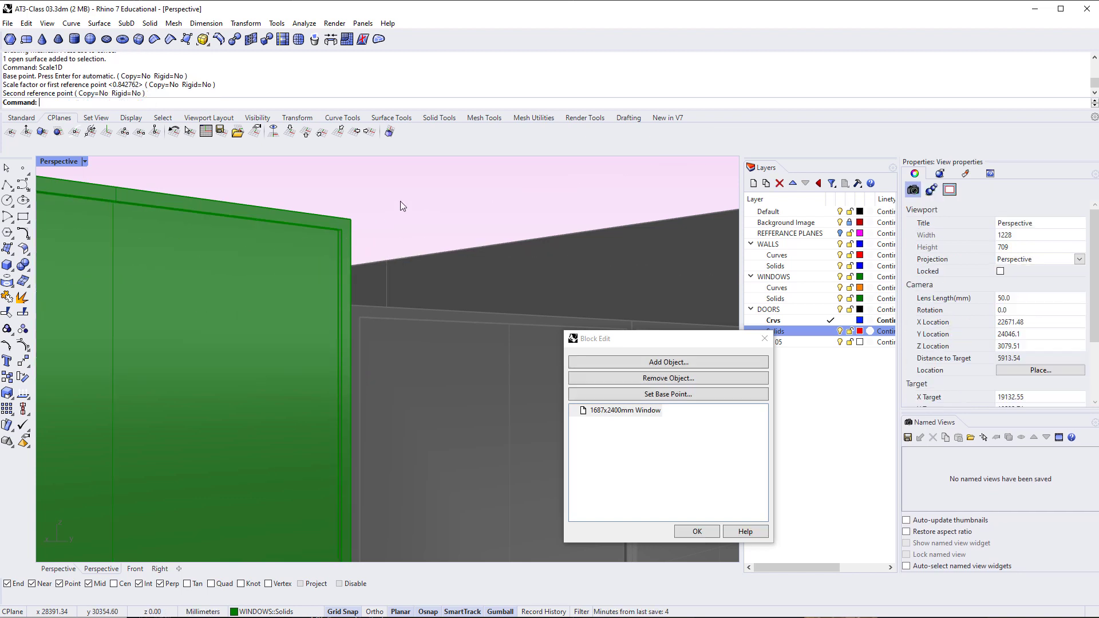
Check the full height of the edited window and finish the block edit, keeping the changes
scroll(401, 202, "down", 12)
right_click_drag(360, 350, 355, 319)
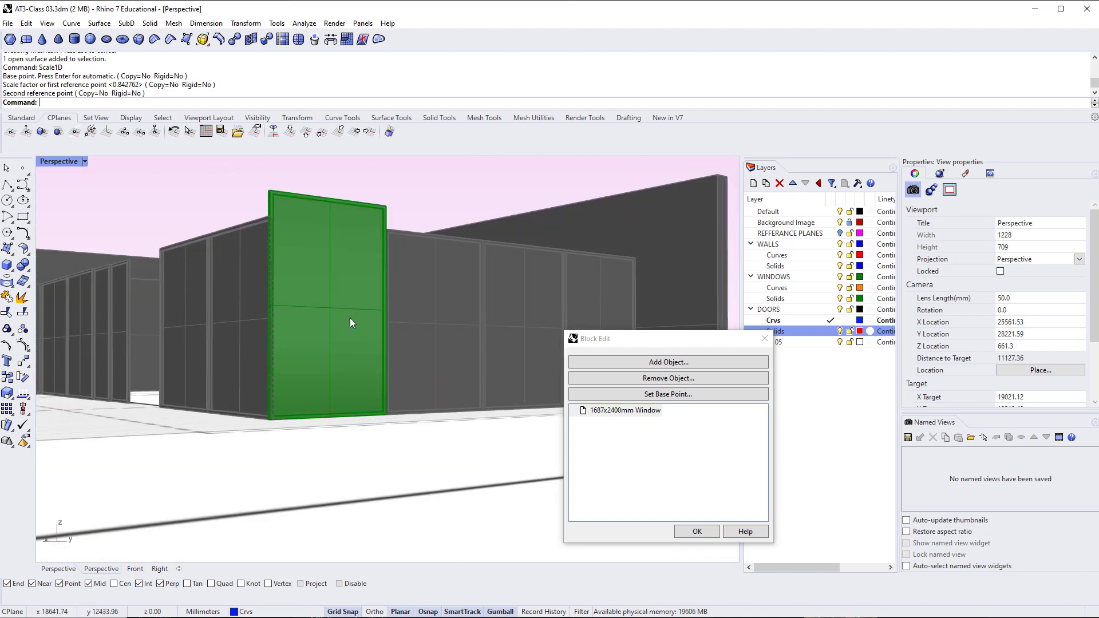
left_click(697, 532)
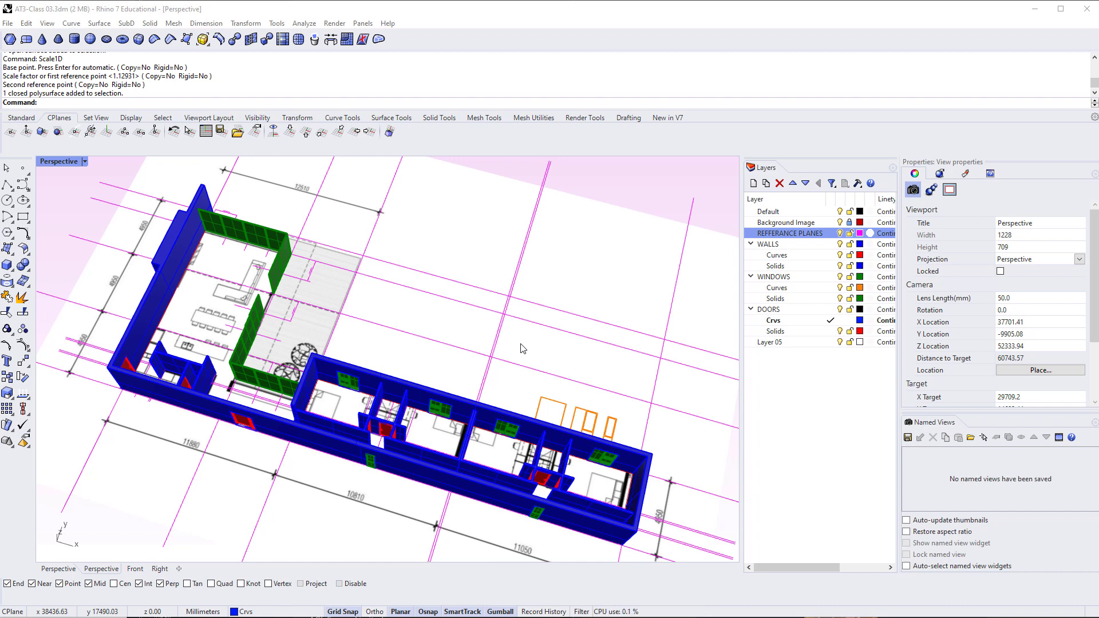
Create a new top-level layer below Layer 05 and name it FLOORING
right_click_drag(523, 349, 499, 341, "shift")
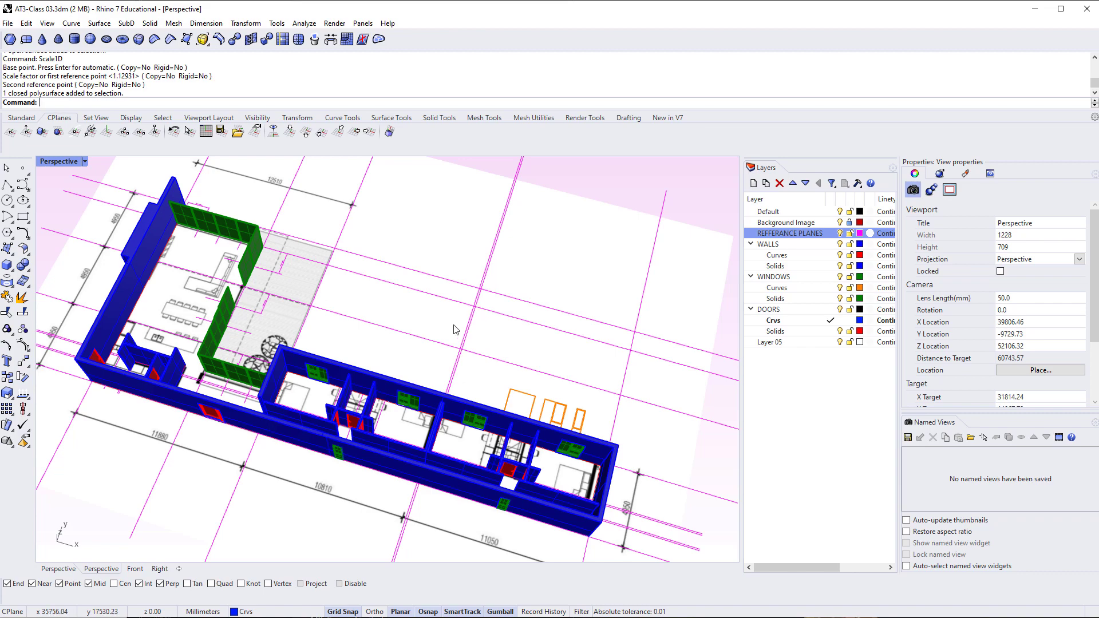
right_click_drag(460, 330, 408, 351)
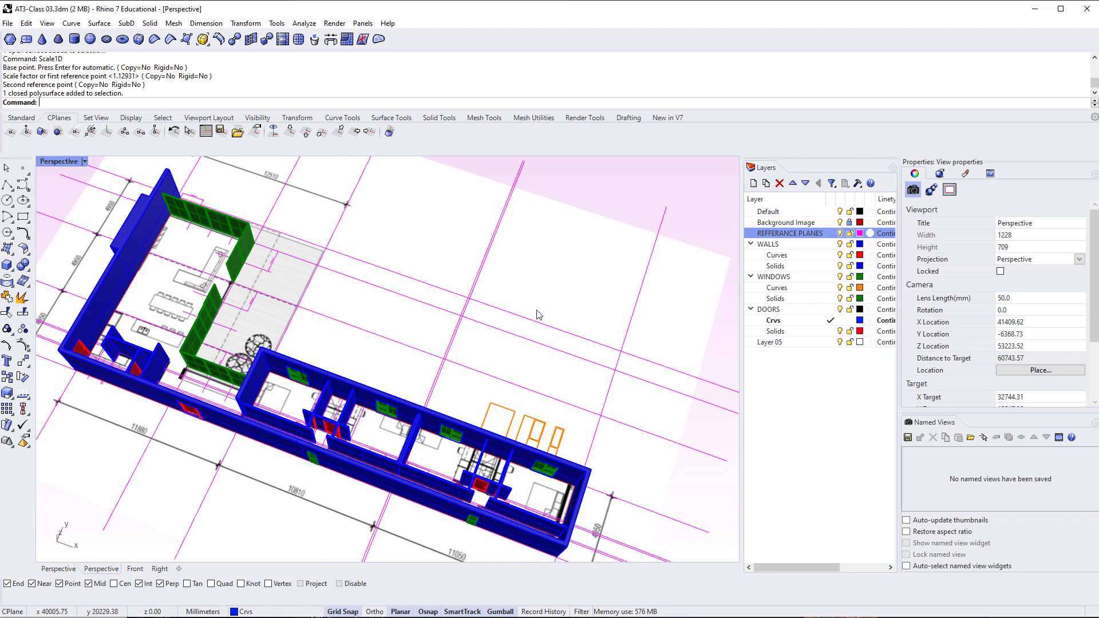
left_click(777, 321)
left_click(779, 343)
left_click(753, 183)
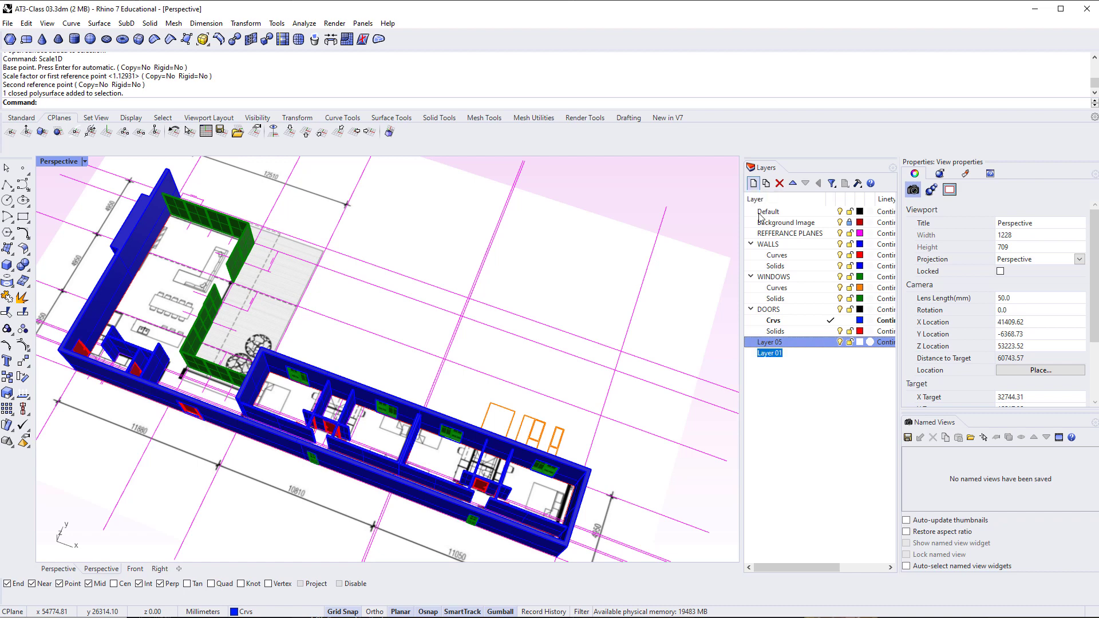
type("FLOORING")
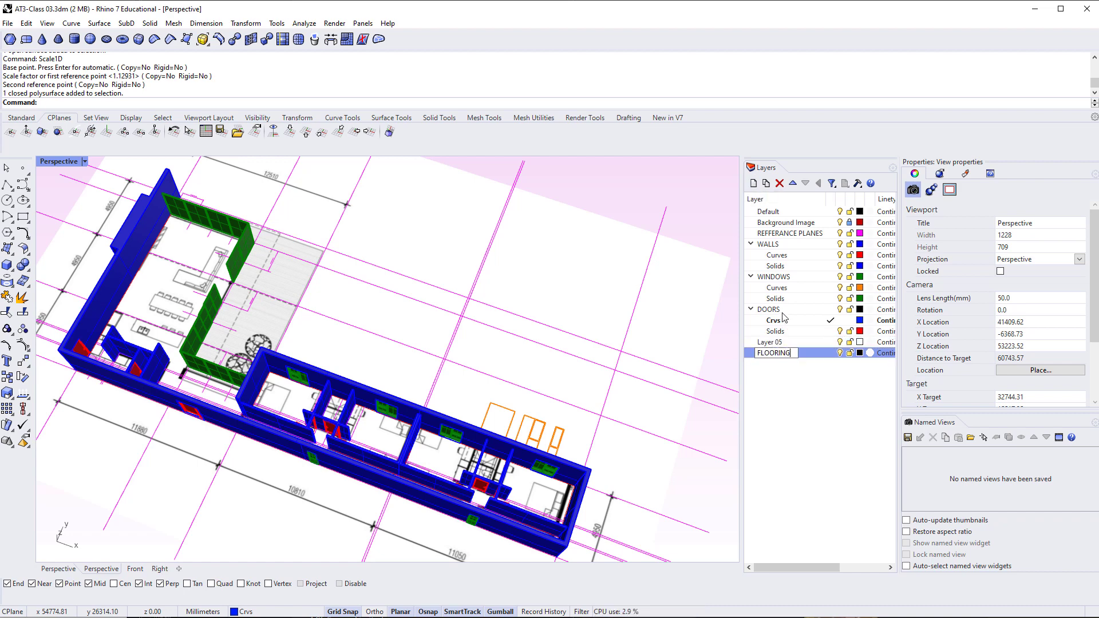
Confirm the FLOORING layer name and add two sublayers under it, named Crvs and Solids
key("Return")
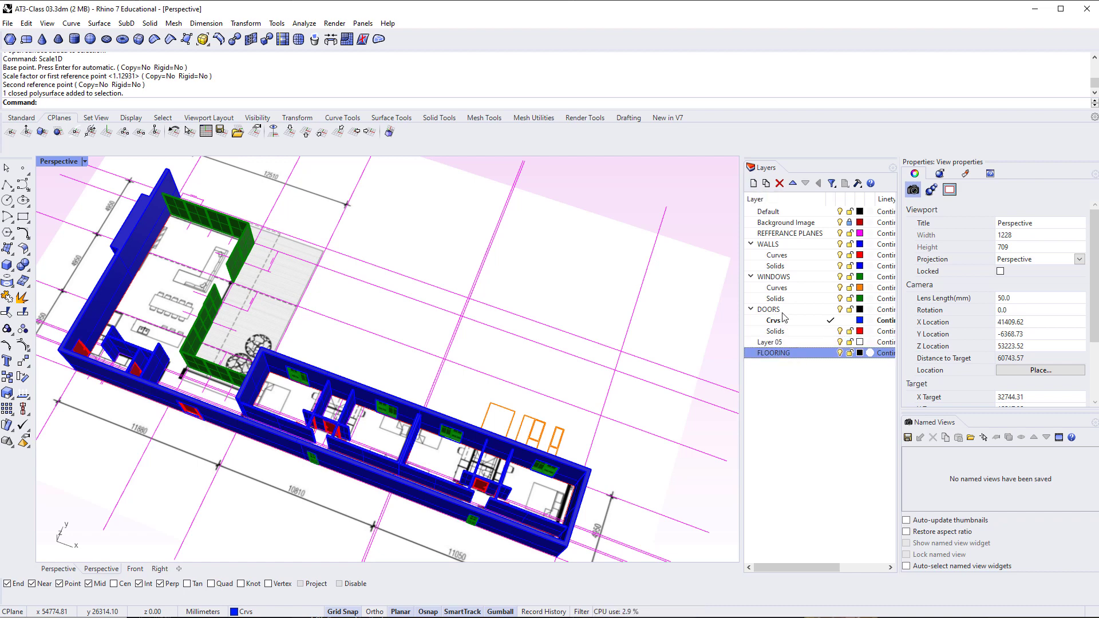
left_click(763, 187)
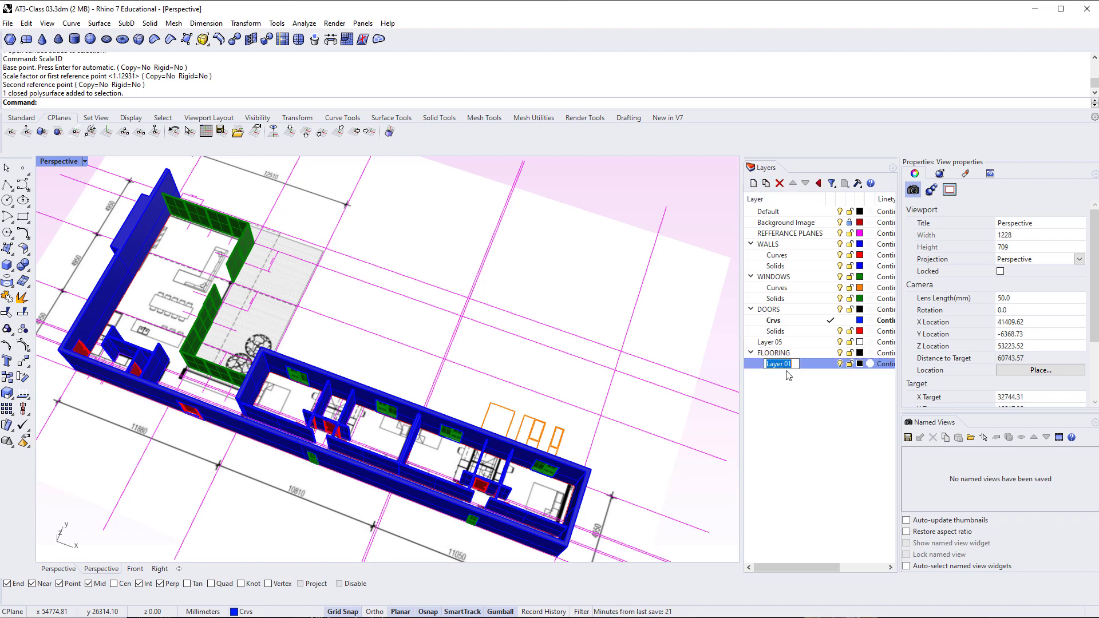
type("cRV")
key("BackSpace")
key("BackSpace")
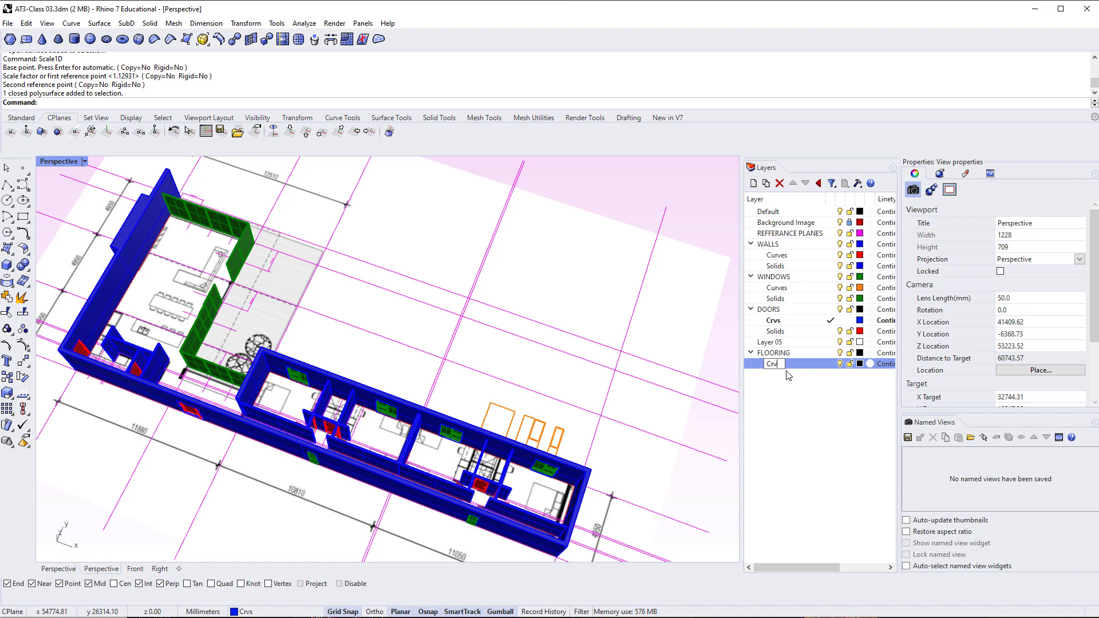
left_click(753, 184)
type("Solids")
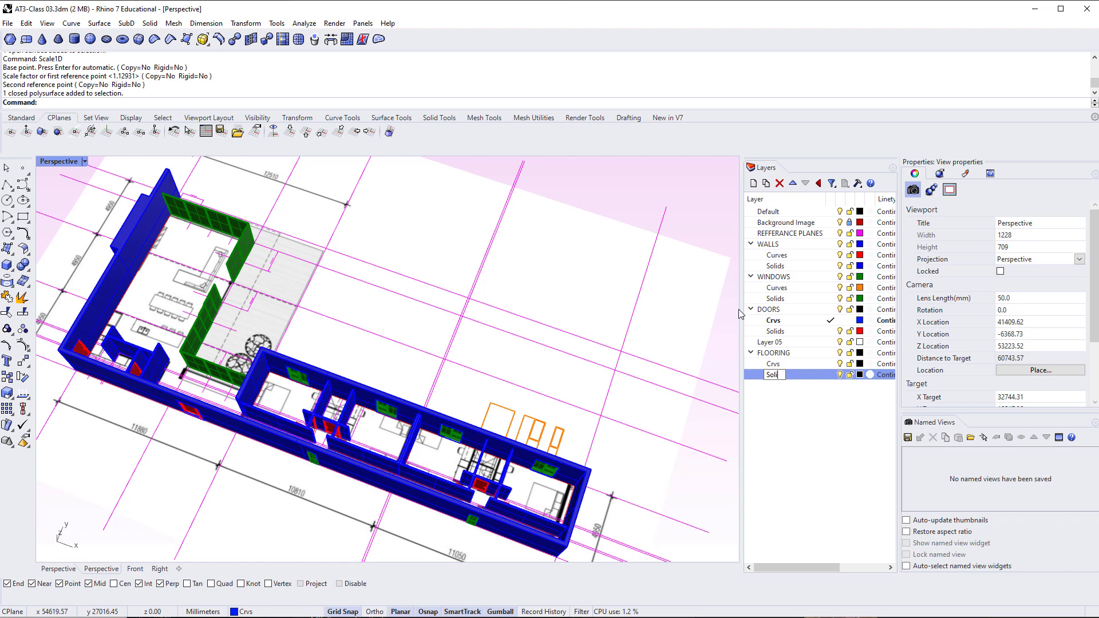
key("Return")
Set the colour of FLOORING's Crvs sublayer to purple-magenta and its Solids sublayer to Gold
left_click(859, 364)
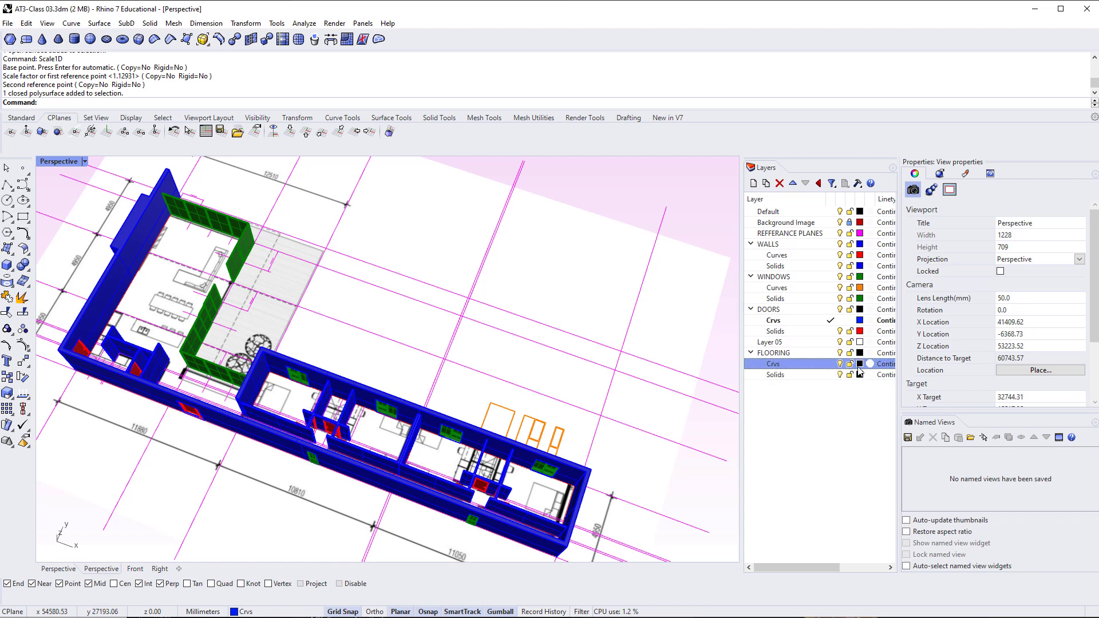
mouse_move(142, 205)
left_mouse_down()
mouse_move(218, 201)
mouse_move(196, 334)
mouse_move(226, 334)
left_mouse_up()
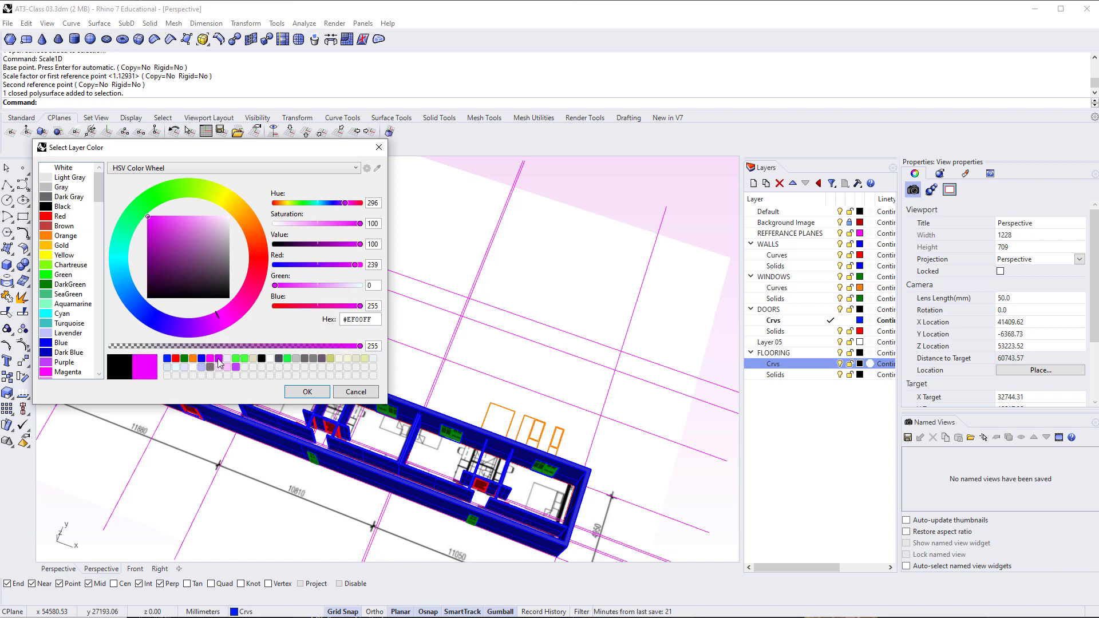
left_click(307, 395)
left_click(795, 367)
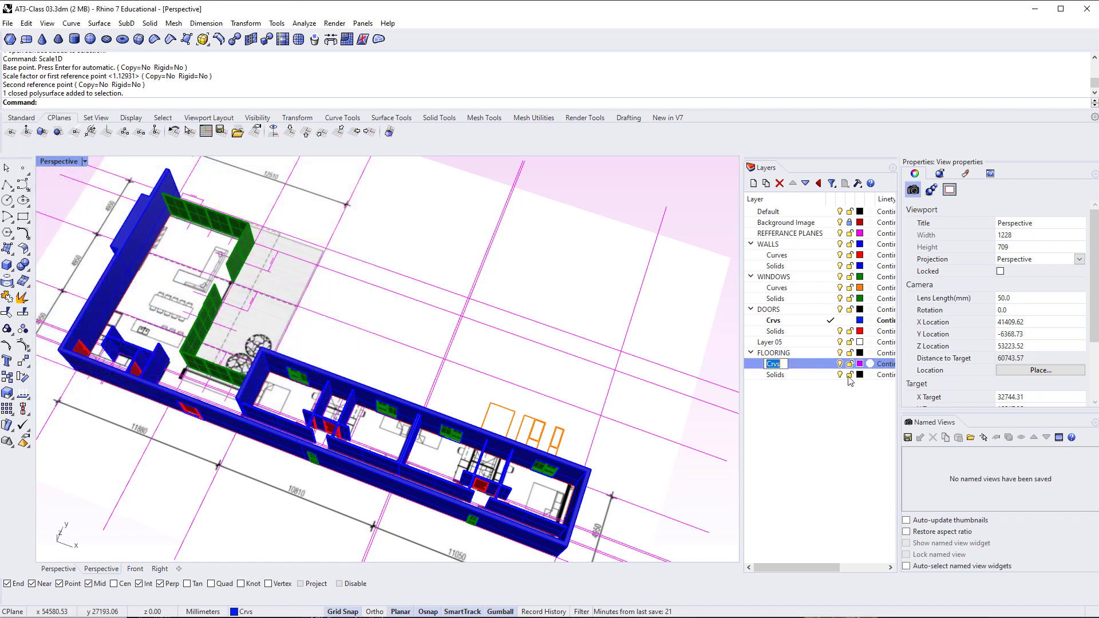
left_click(860, 375)
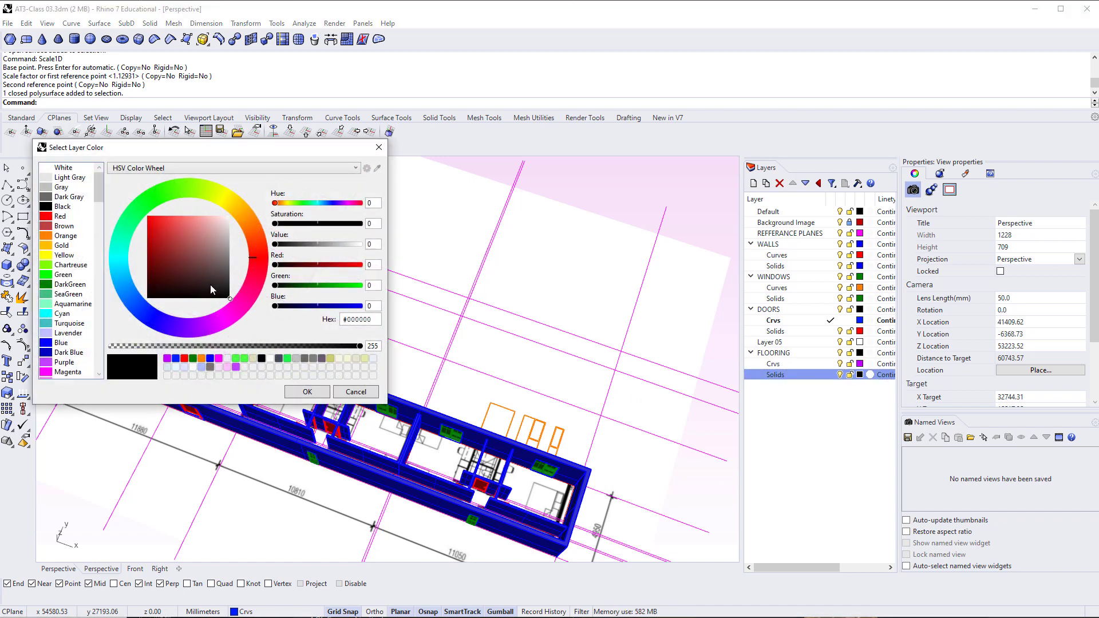
left_click(62, 247)
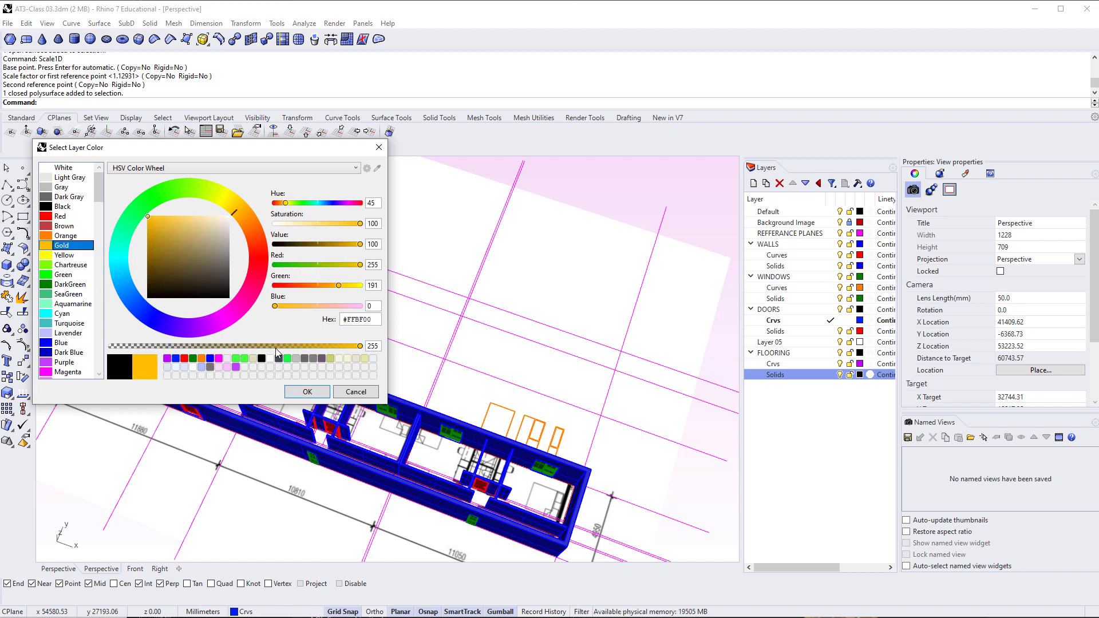
left_click(307, 391)
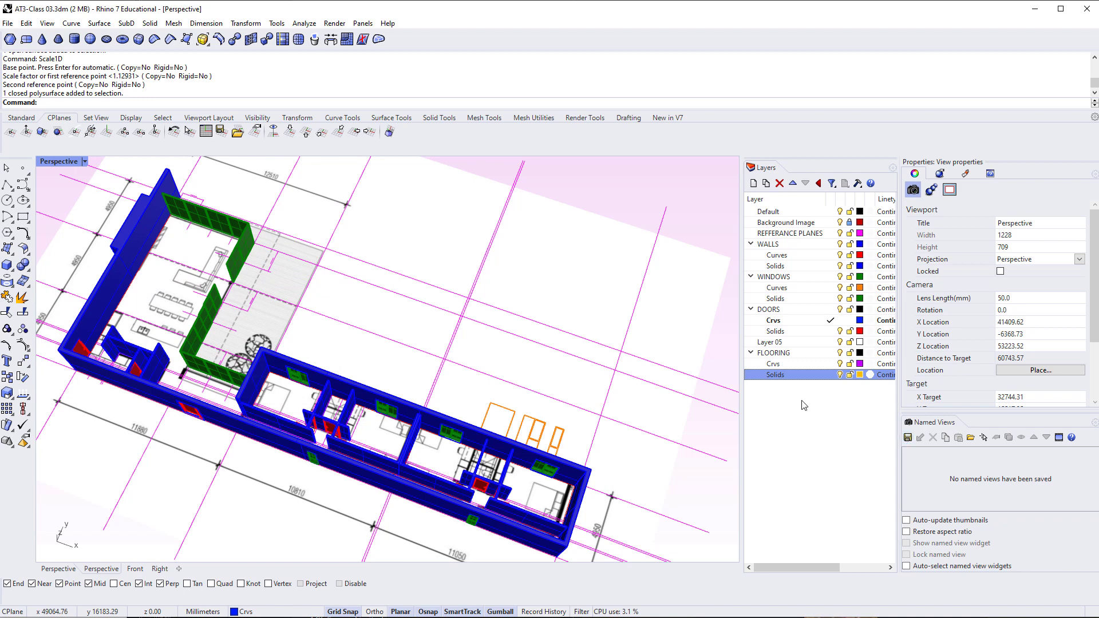
Make FLOORING's Crvs sublayer current and switch to the Top view with the whole floor plan visible
double_click(807, 365)
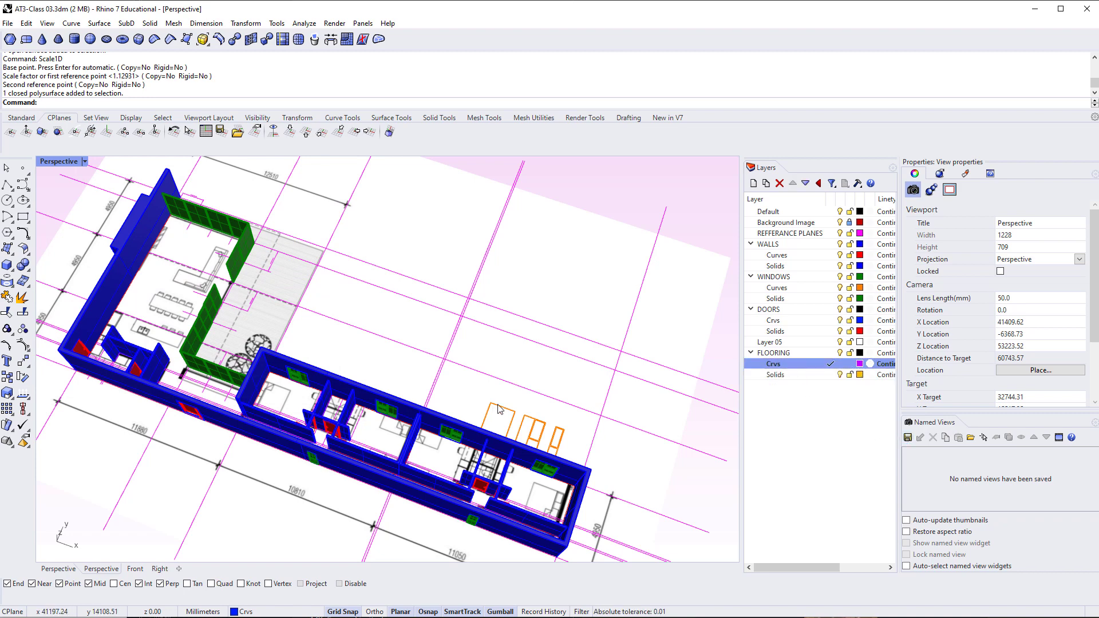
key("ctrl+F1")
right_click_drag(332, 376, 310, 363)
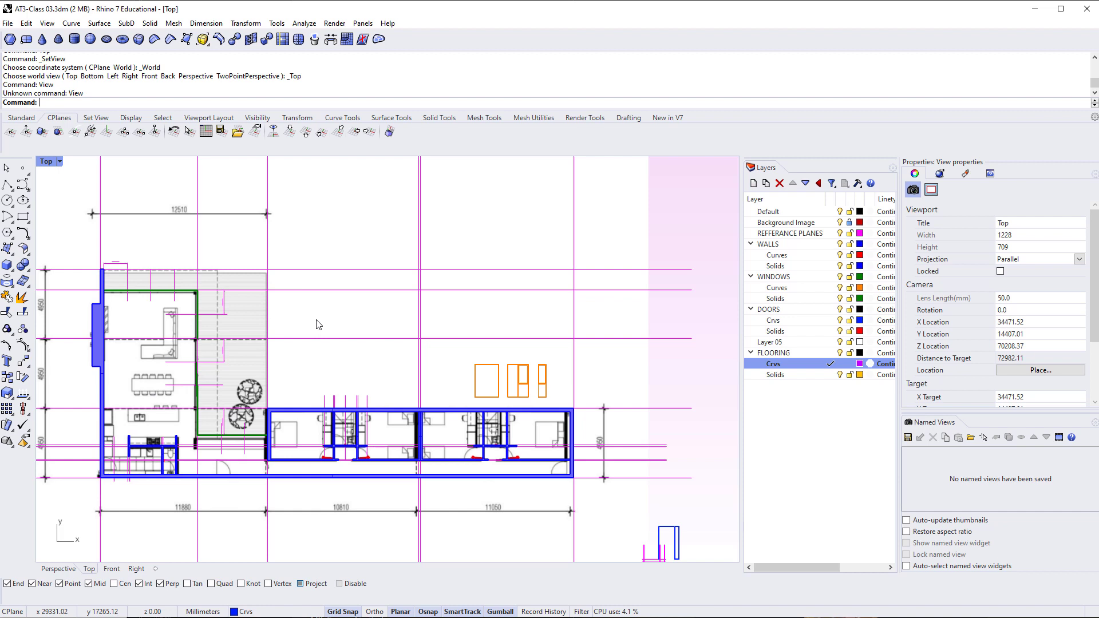
right_click_drag(344, 321, 372, 298)
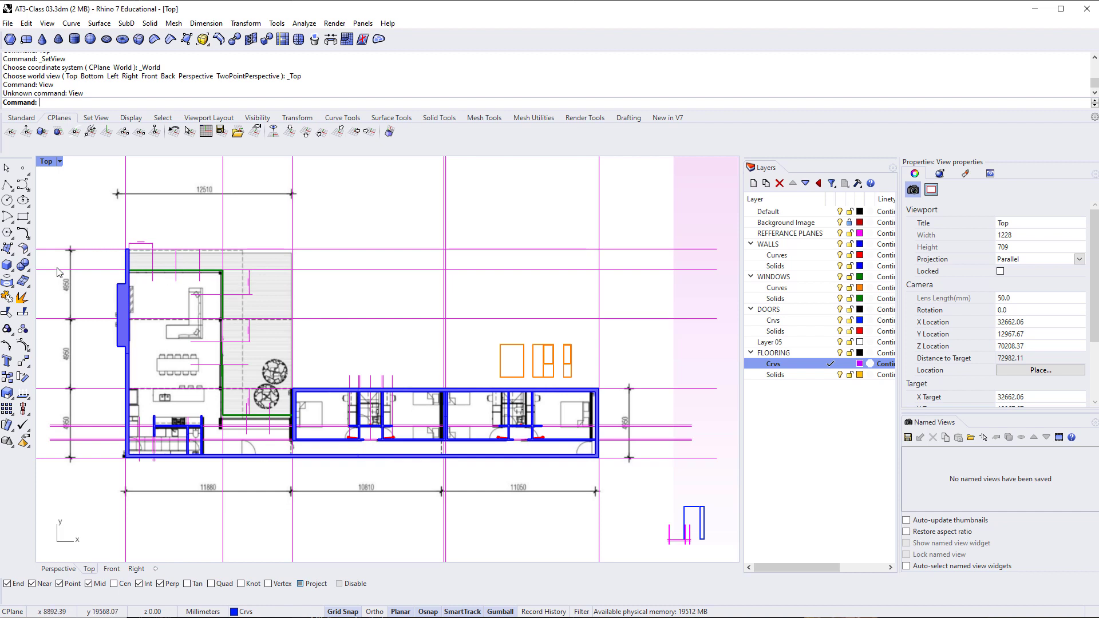
Start a polyline where the living area's upper glazing meets the west wall and run it along the outer edge to the glazing corner
type("olyline")
key("Return")
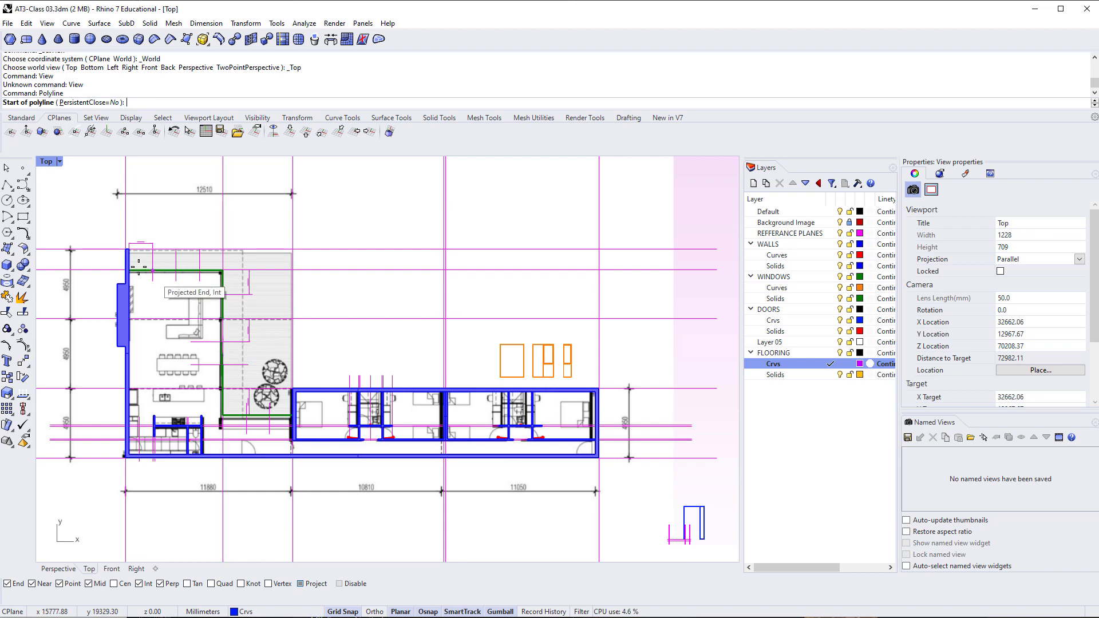
scroll(159, 279, "up", 5)
scroll(159, 279, "up", 7)
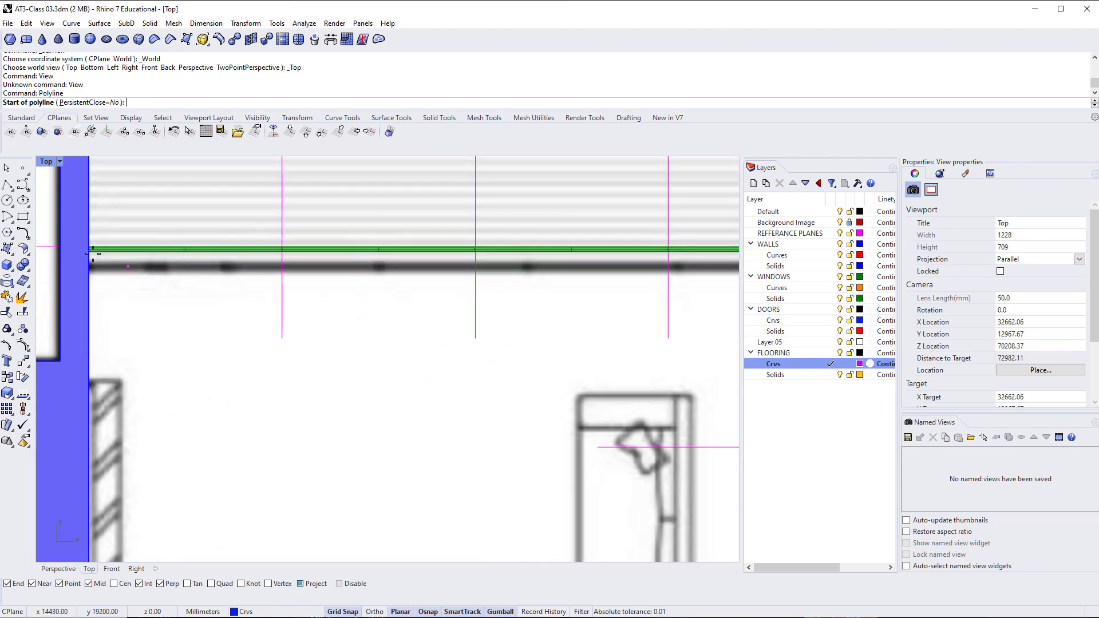
left_click(91, 247)
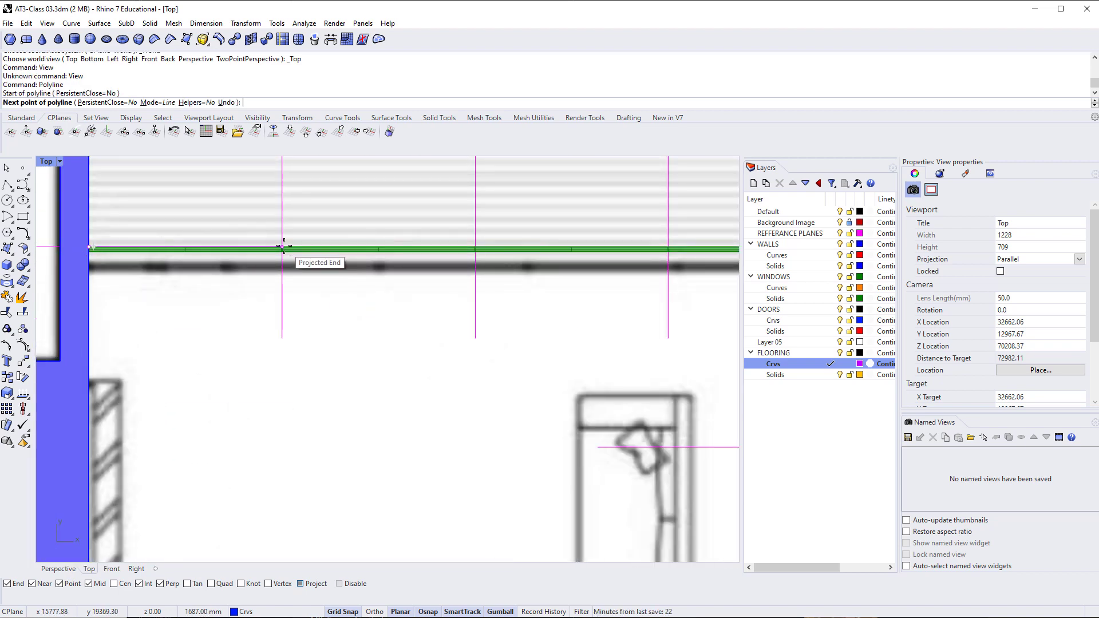
scroll(343, 261, "down", 6)
scroll(373, 268, "up", 3)
scroll(373, 268, "up", 6)
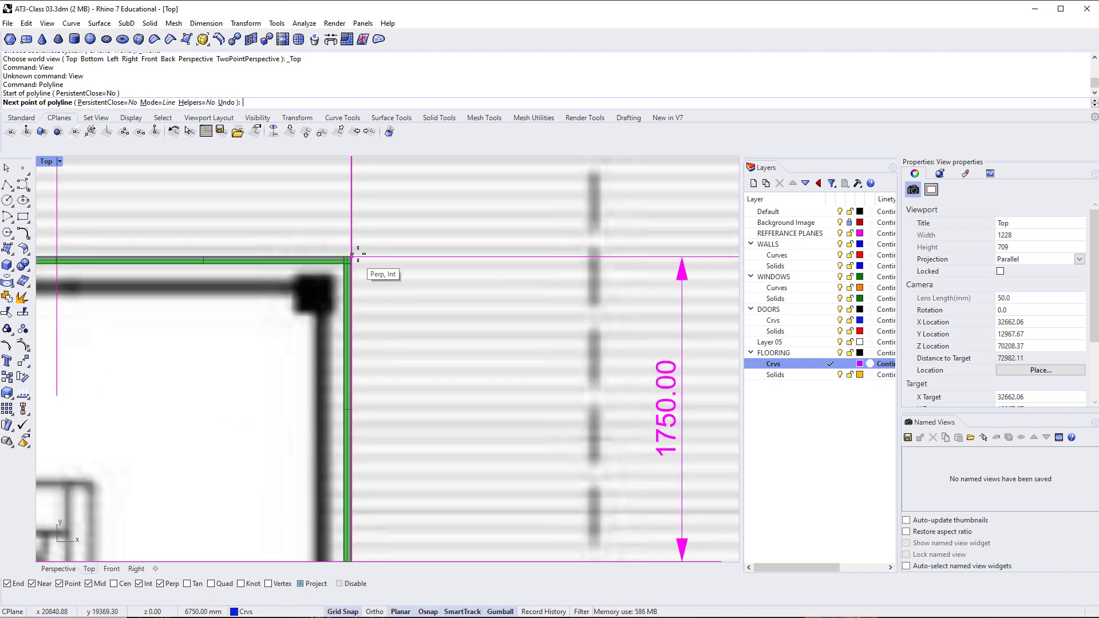
left_click(351, 257)
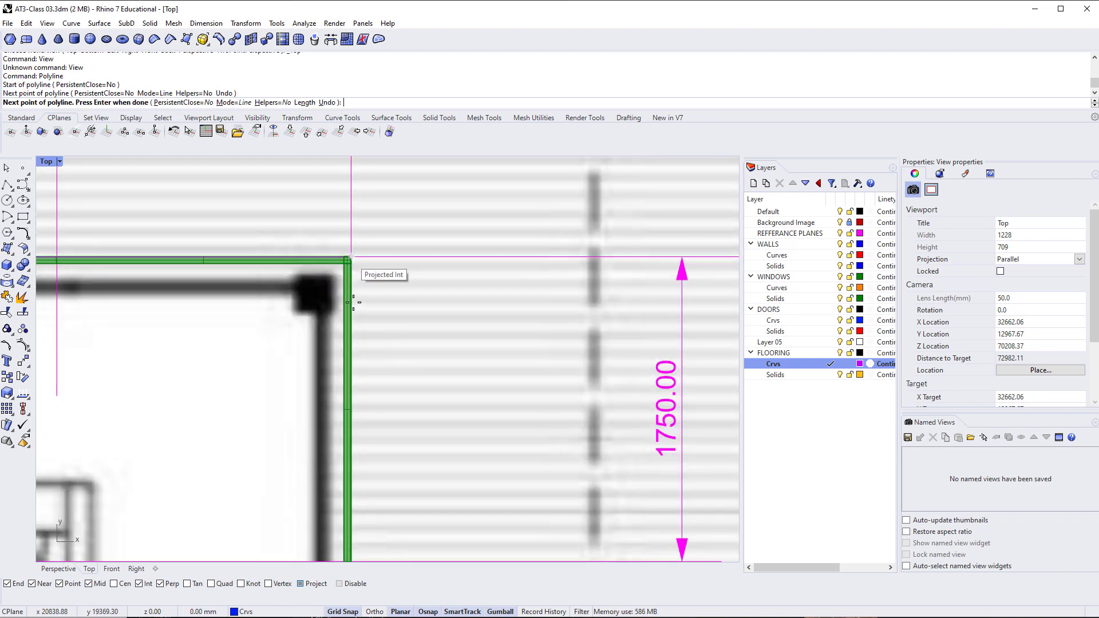
Continue the polyline down the courtyard glazing to its lower corner, along to the bedroom wing, and across the wall to its inner face
scroll(360, 321, "down", 6)
scroll(344, 424, "up", 8)
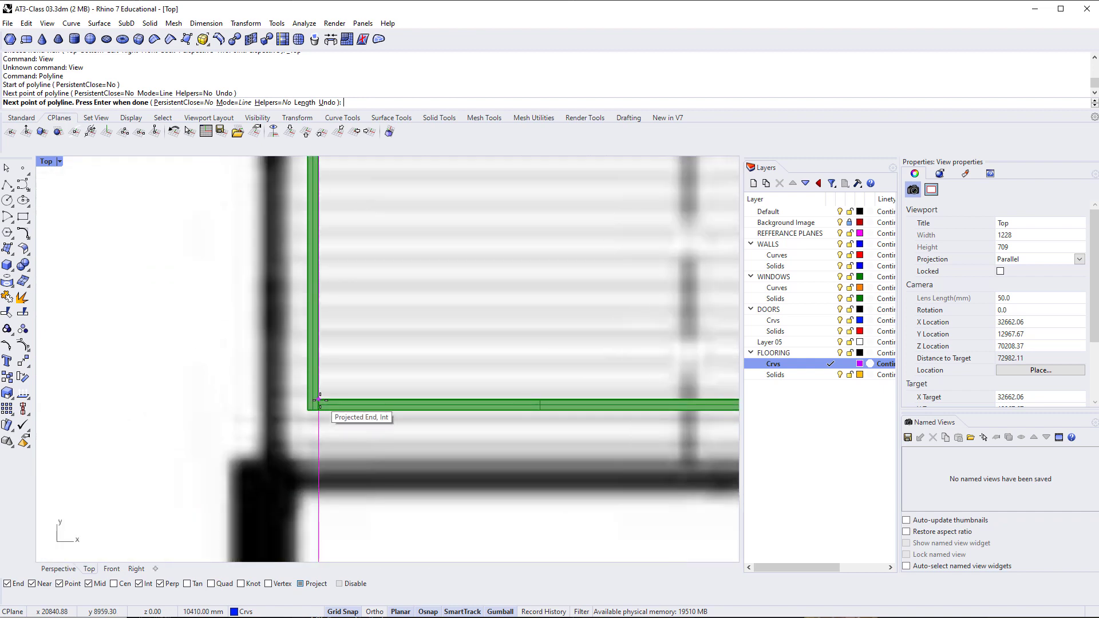
left_click(318, 400)
scroll(319, 399, "down", 6)
right_click_drag(660, 405, 124, 419)
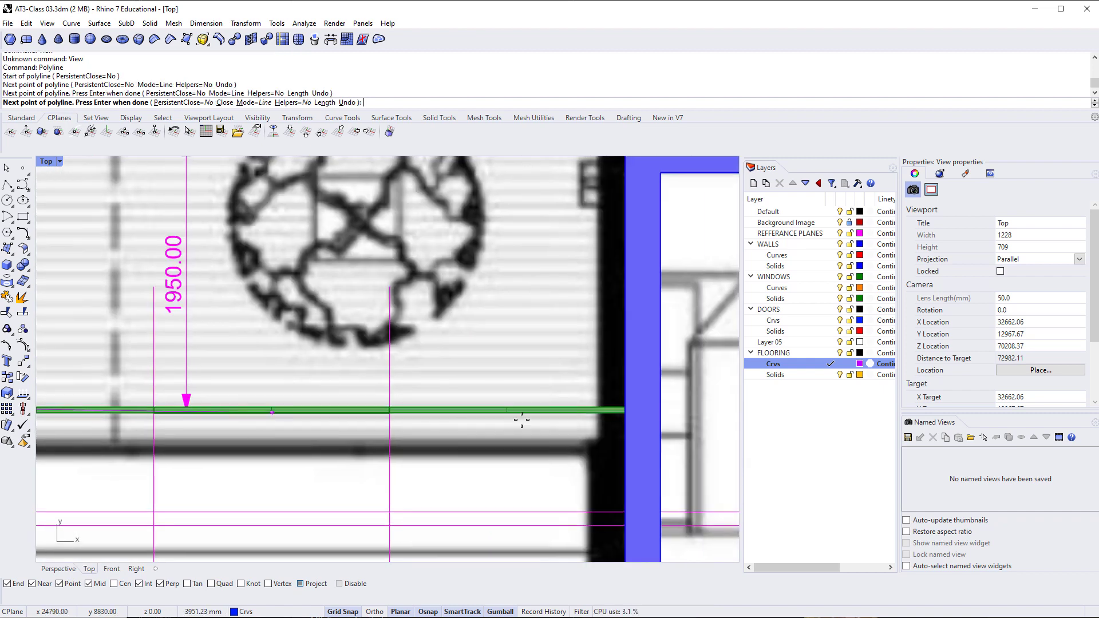
left_click(623, 407)
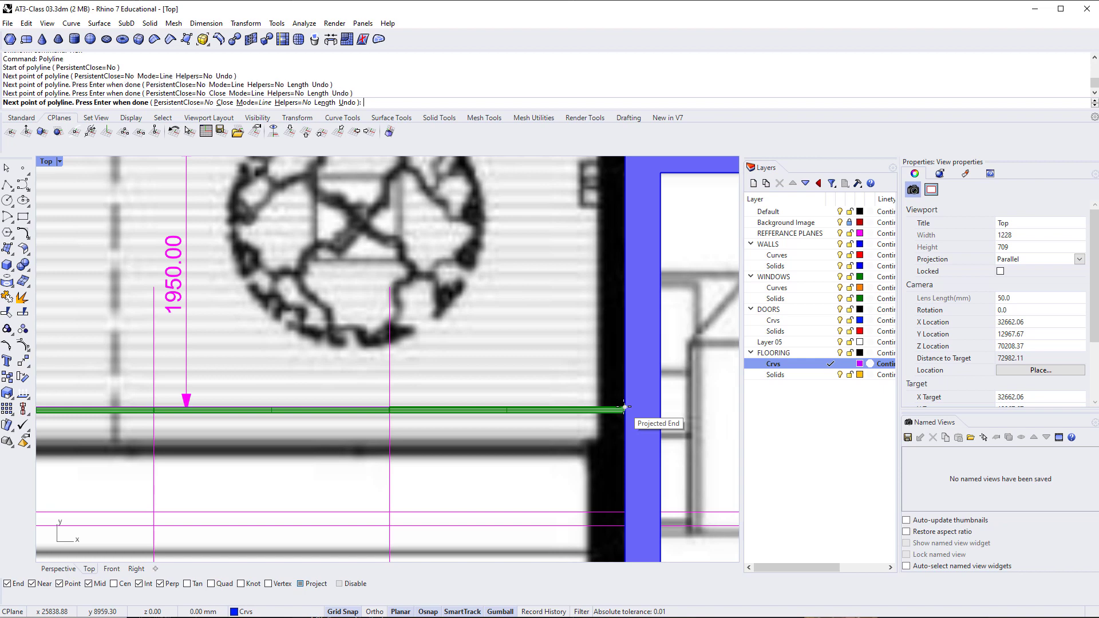
right_click_drag(661, 409, 430, 429)
left_click(429, 429)
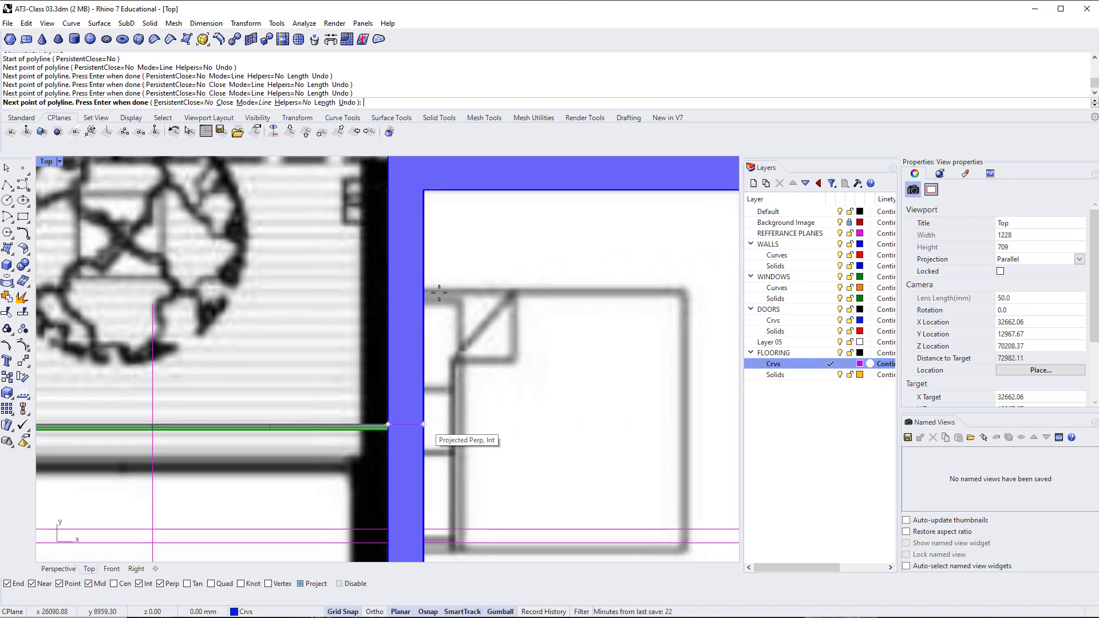
Continue the polyline along the bedroom wing's inner faces, through its upper-left and upper-right inner corners, to the lower-right inner corner
left_click(423, 191)
scroll(424, 191, "down", 3)
scroll(423, 194, "down", 9)
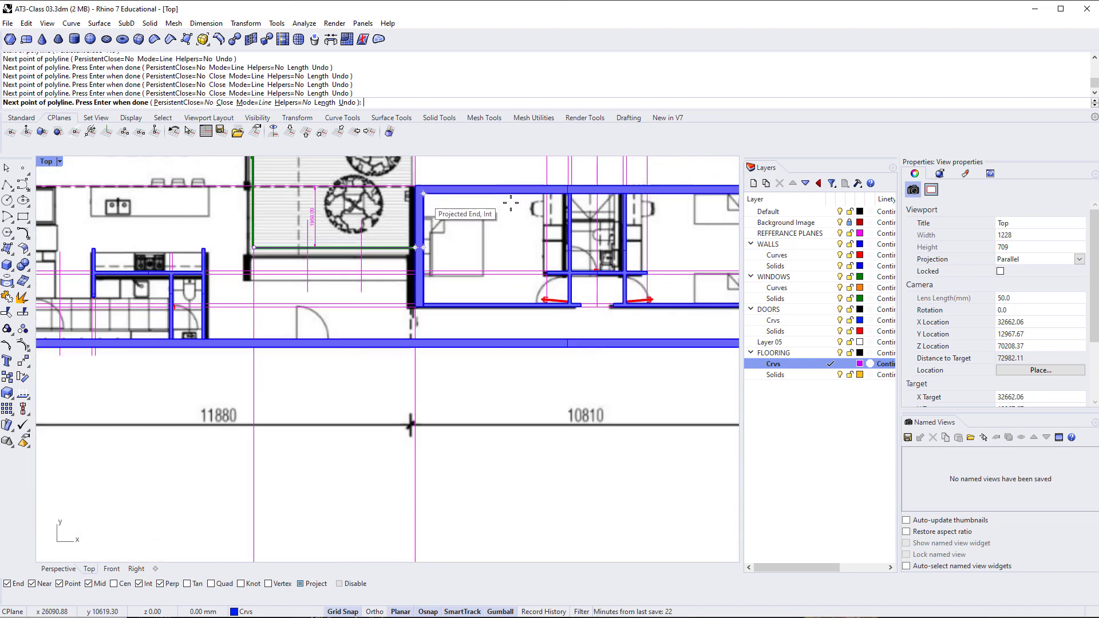
right_click_drag(675, 202, 298, 237)
right_click_drag(610, 227, 356, 239)
scroll(356, 239, "up", 3)
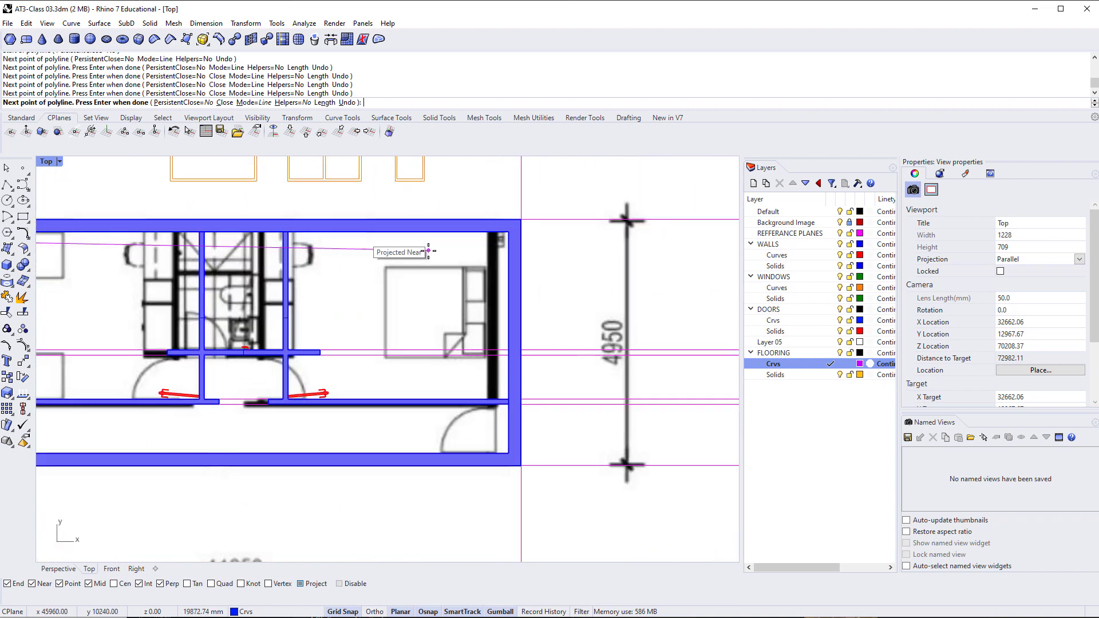
left_click(528, 231)
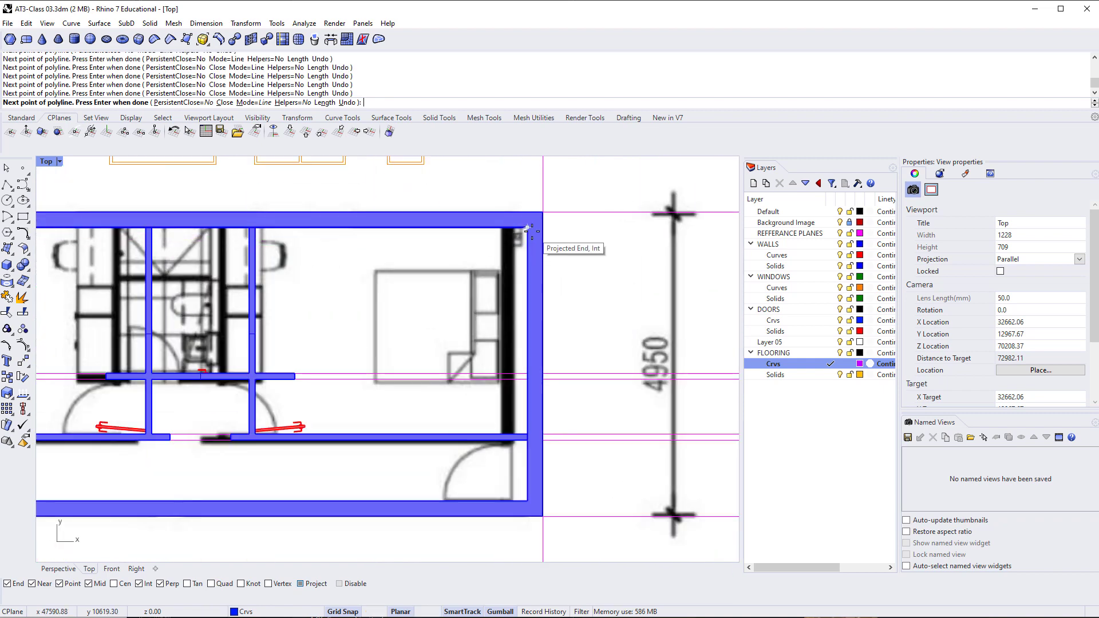
left_click(531, 496)
Run the polyline along the lower wall to the kitchen's lower-left inner corner and back to its start point, closing the floor outline
scroll(532, 496, "down", 8)
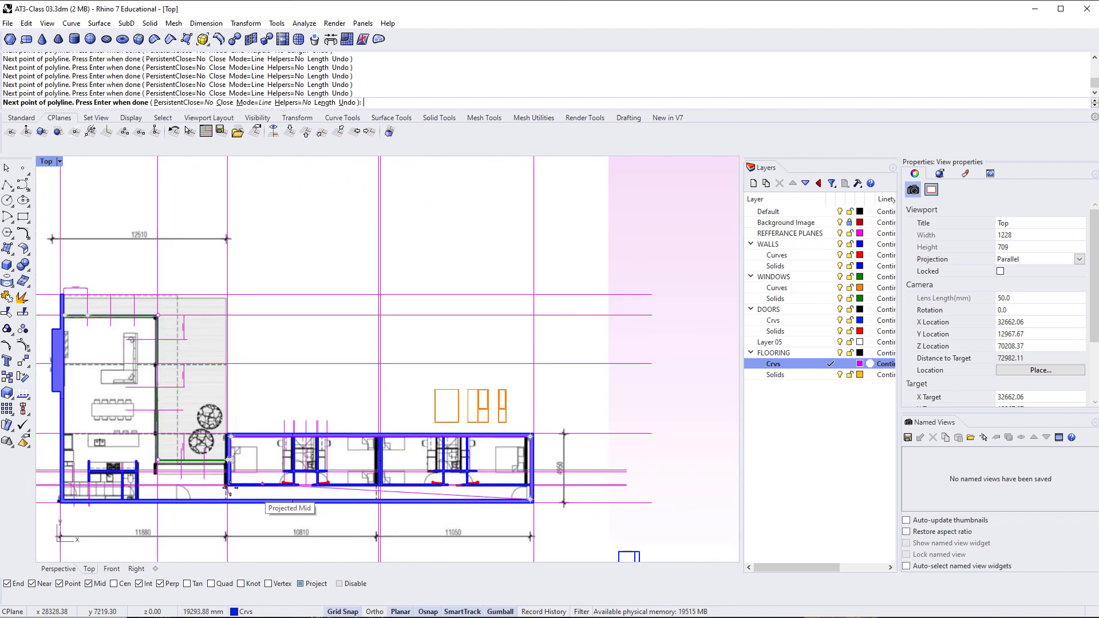
scroll(312, 518, "up", 3)
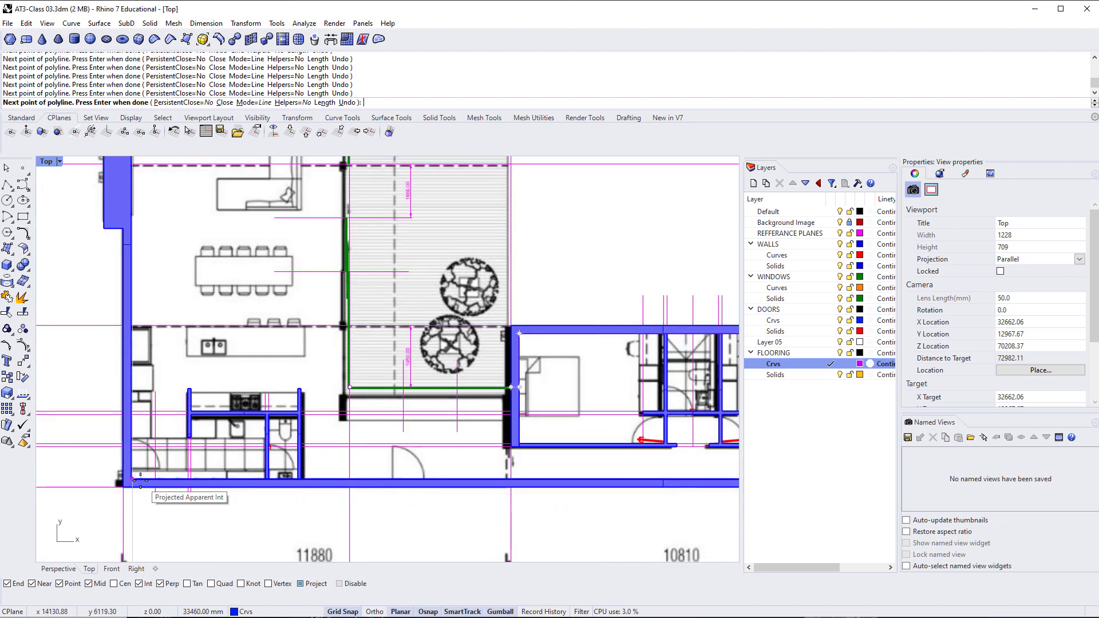
scroll(140, 479, "up", 3)
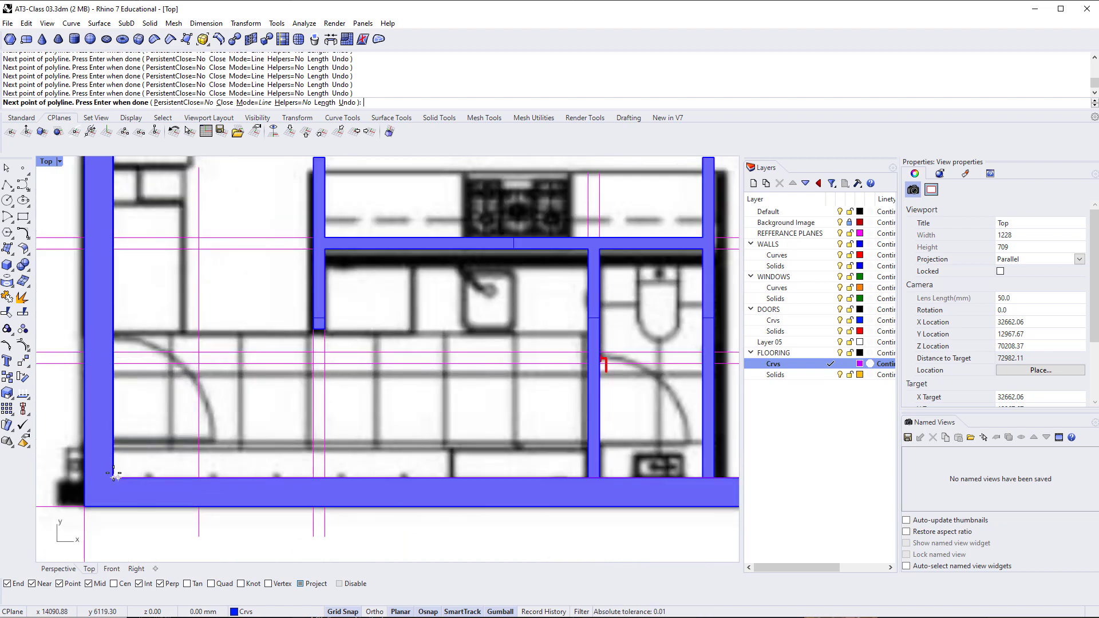
scroll(126, 426, "down", 4)
right_click_drag(149, 203, 164, 450)
right_click_drag(160, 265, 170, 511)
scroll(150, 328, "up", 9)
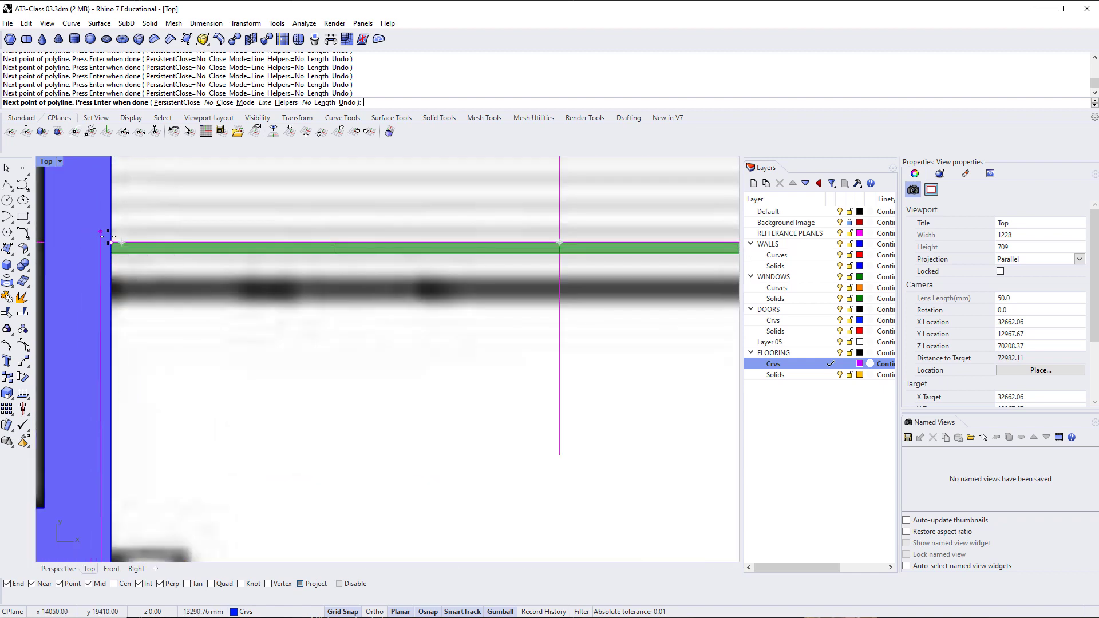
left_click(114, 240)
key("Return")
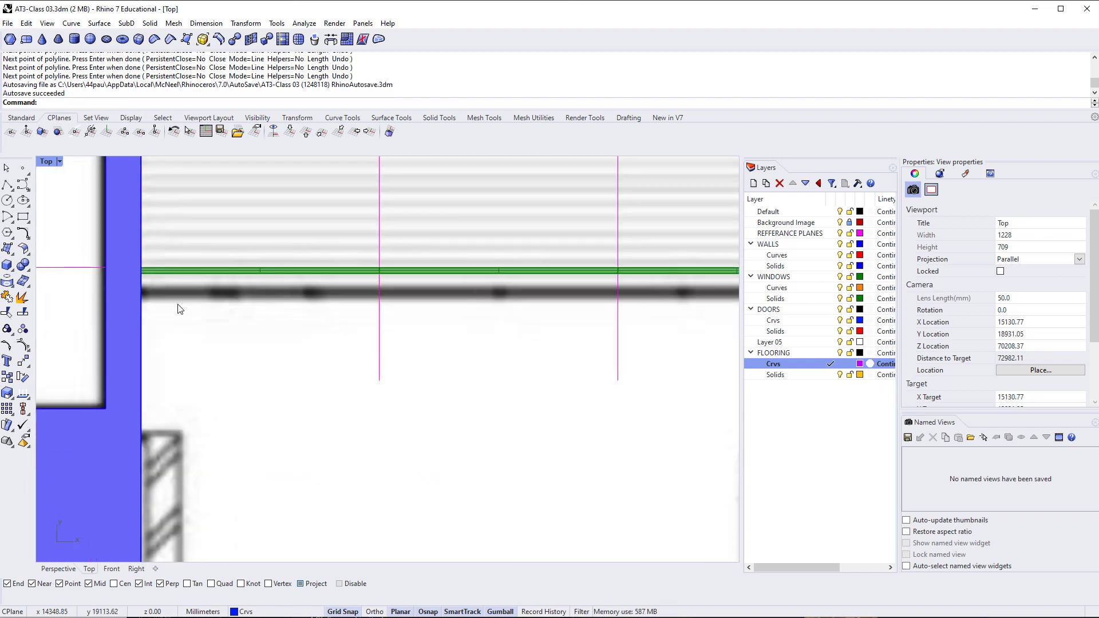
Switch to the Perspective view and select the closed floor outline at the gap between the courtyard windows
scroll(191, 326, "down", 8)
right_click_drag(251, 394, 179, 334)
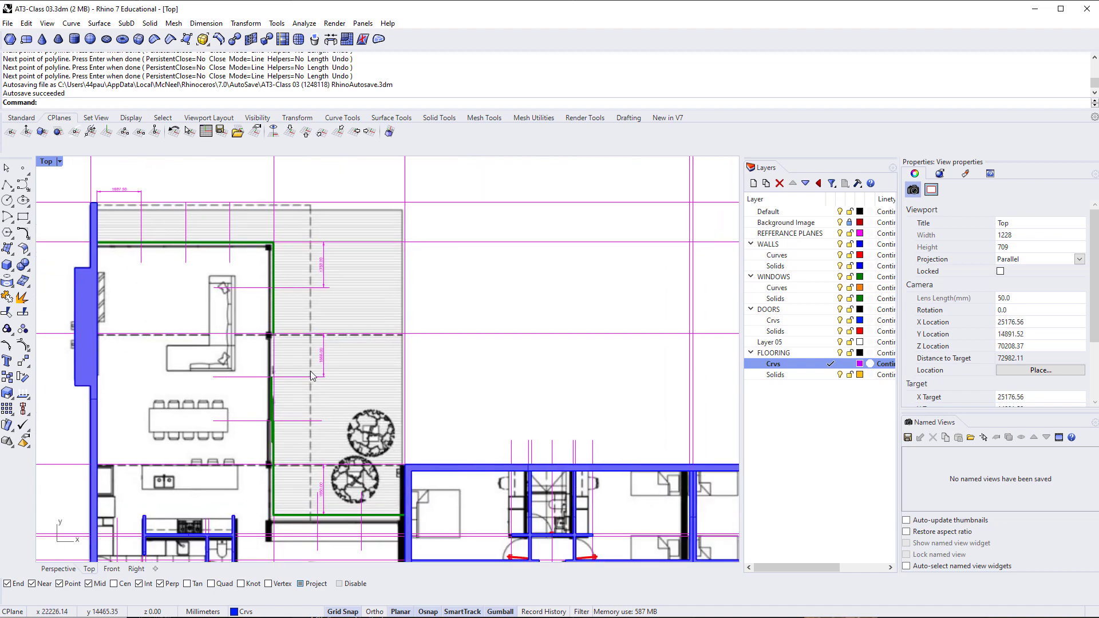
right_click_drag(319, 374, 269, 356)
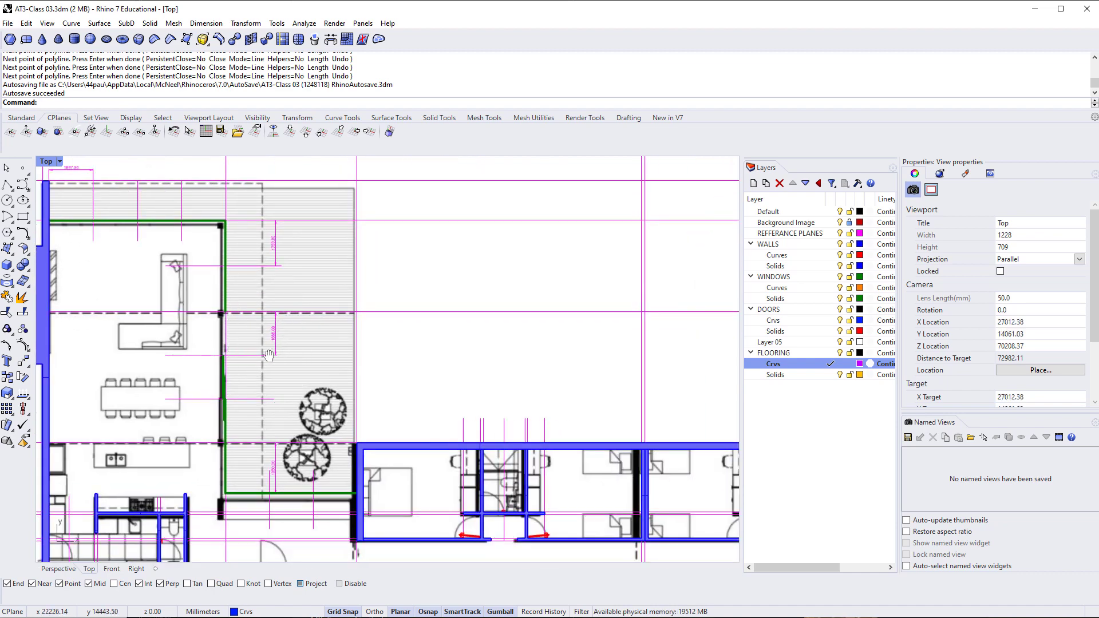
key("ctrl+F4")
right_click_drag(331, 355, 320, 314)
scroll(375, 309, "up", 20)
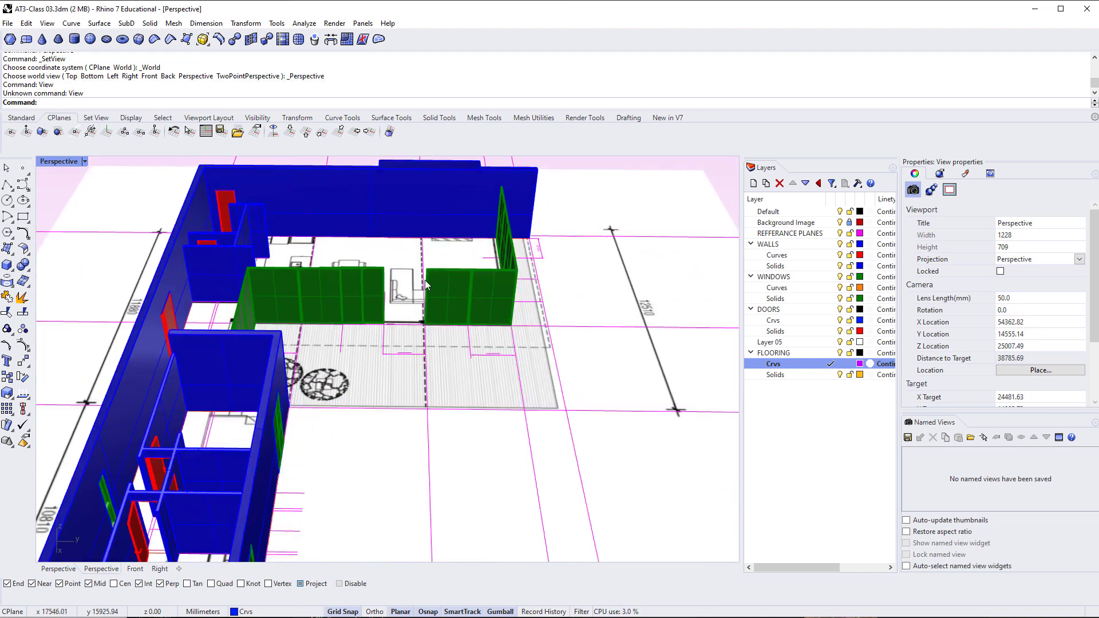
left_click(369, 376)
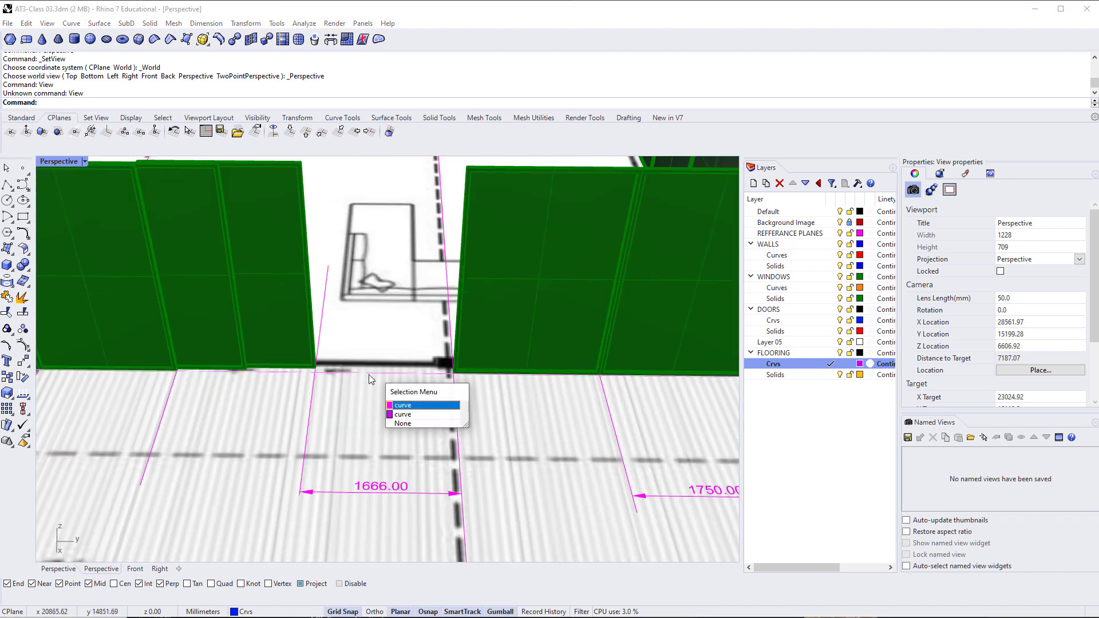
left_click(410, 410)
scroll(412, 410, "down", 5)
scroll(411, 409, "down", 3)
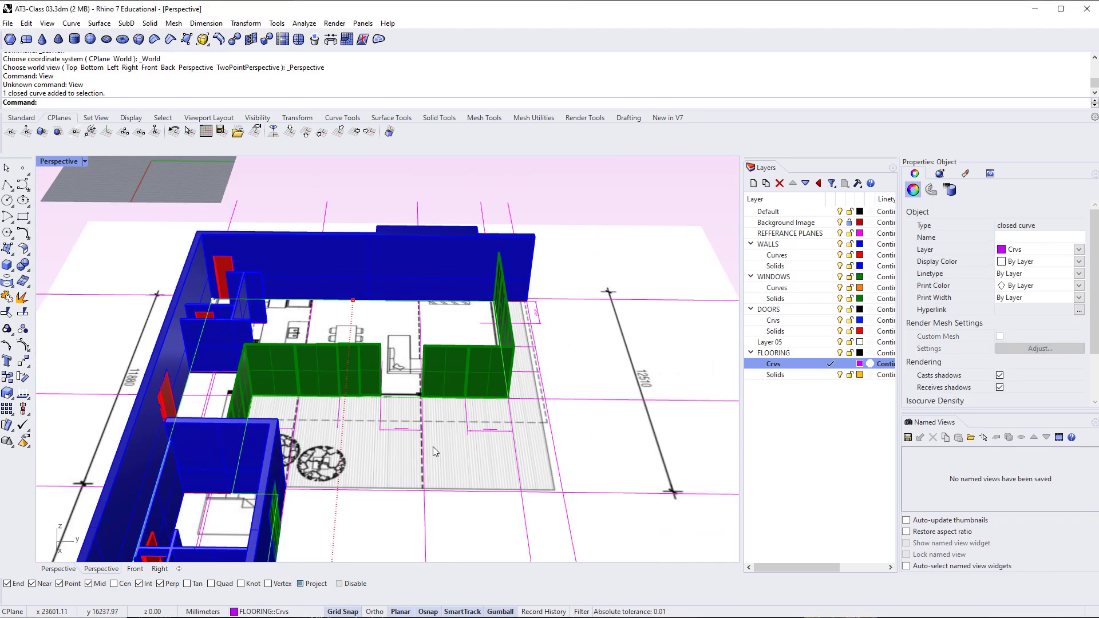
Extrude the selected closed floor outline 100 mm downward as a solid
right_click_drag(433, 446, 378, 434)
type("ExtrudeCrv")
key("Return")
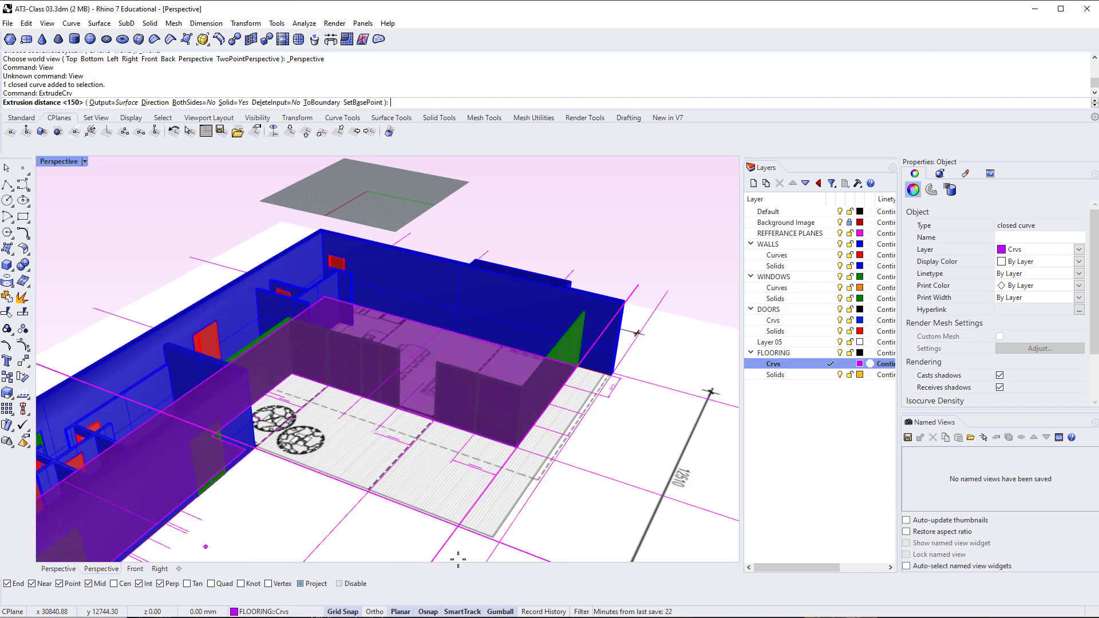
right_click_drag(584, 473, 525, 522)
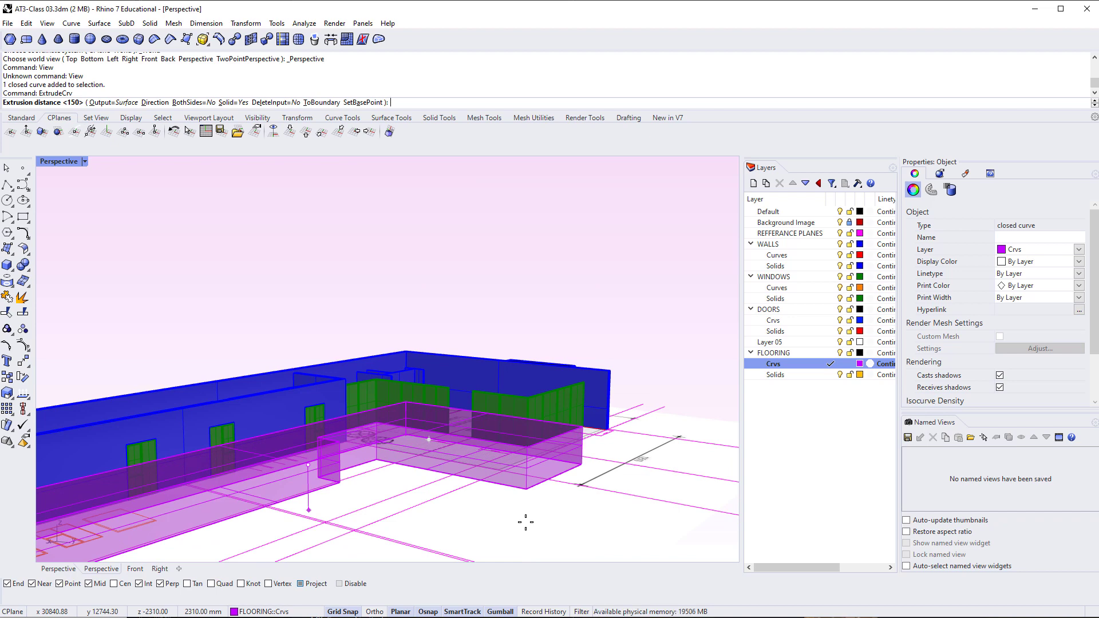
type("100")
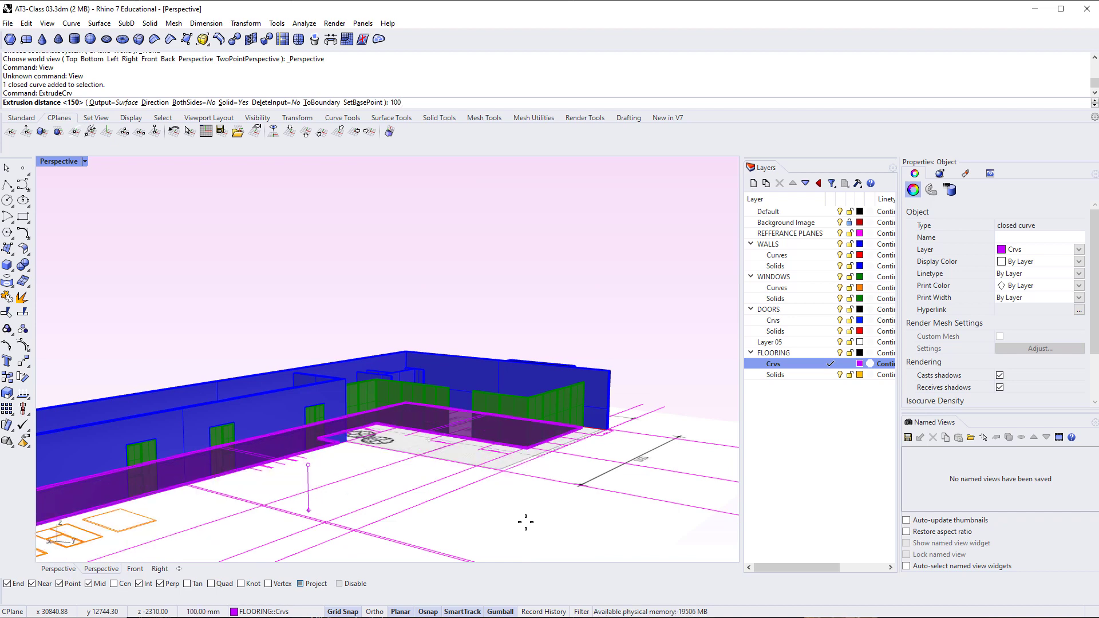
key("Return")
right_click_drag(473, 277, 497, 456)
scroll(437, 357, "down", 10)
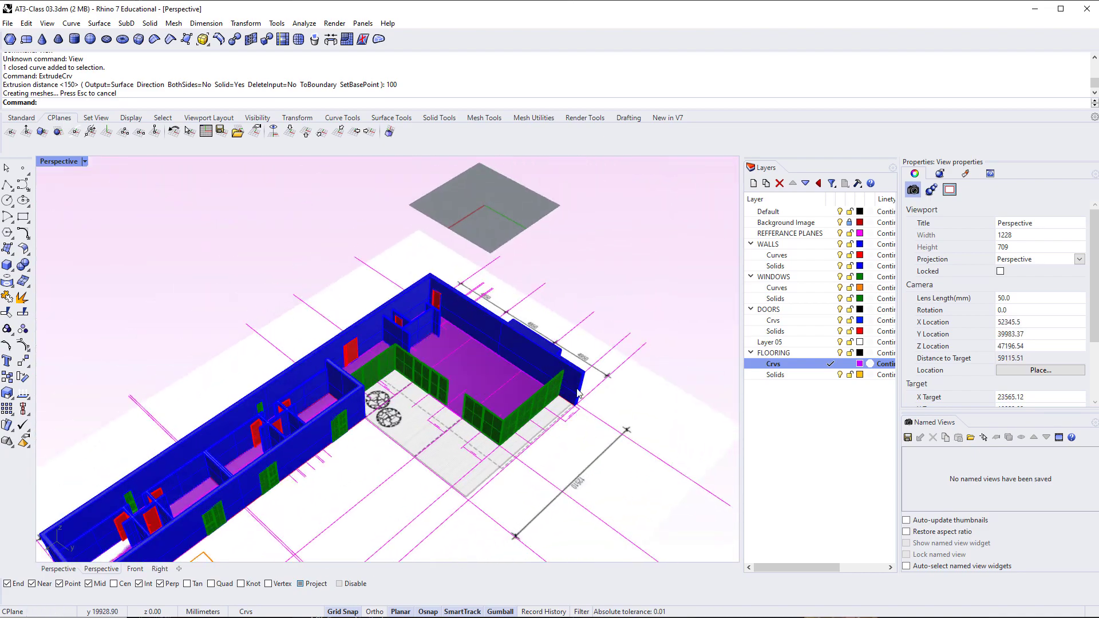
left_click(480, 382)
key("Escape")
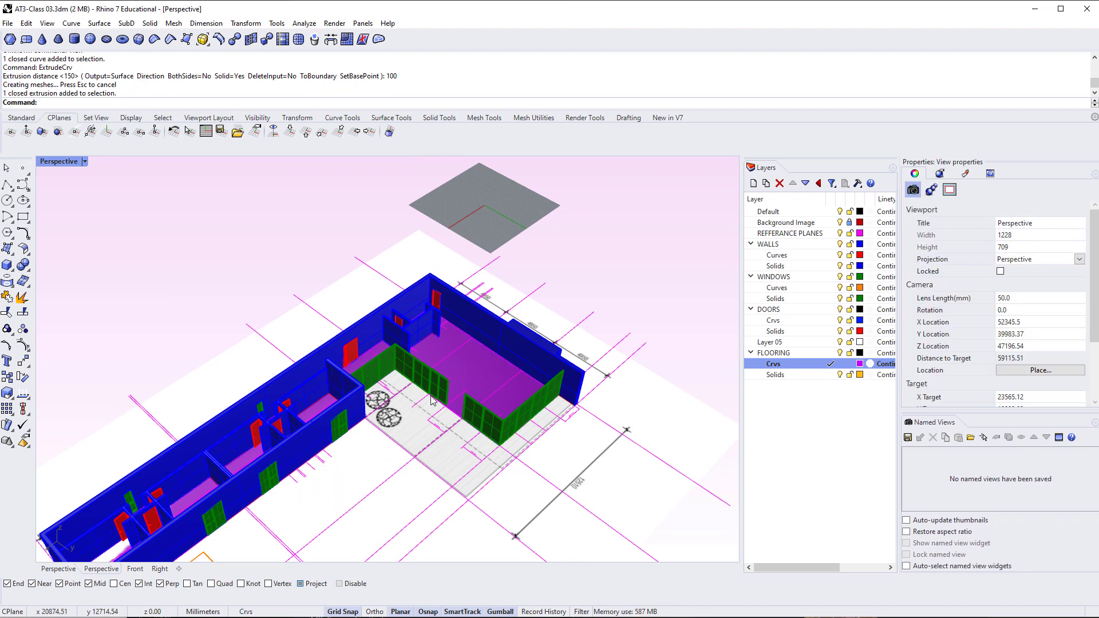
Hide the Background Image layer and move the floor extrusion to the Solids sublayer of FLOORING
right_click_drag(431, 398, 434, 428)
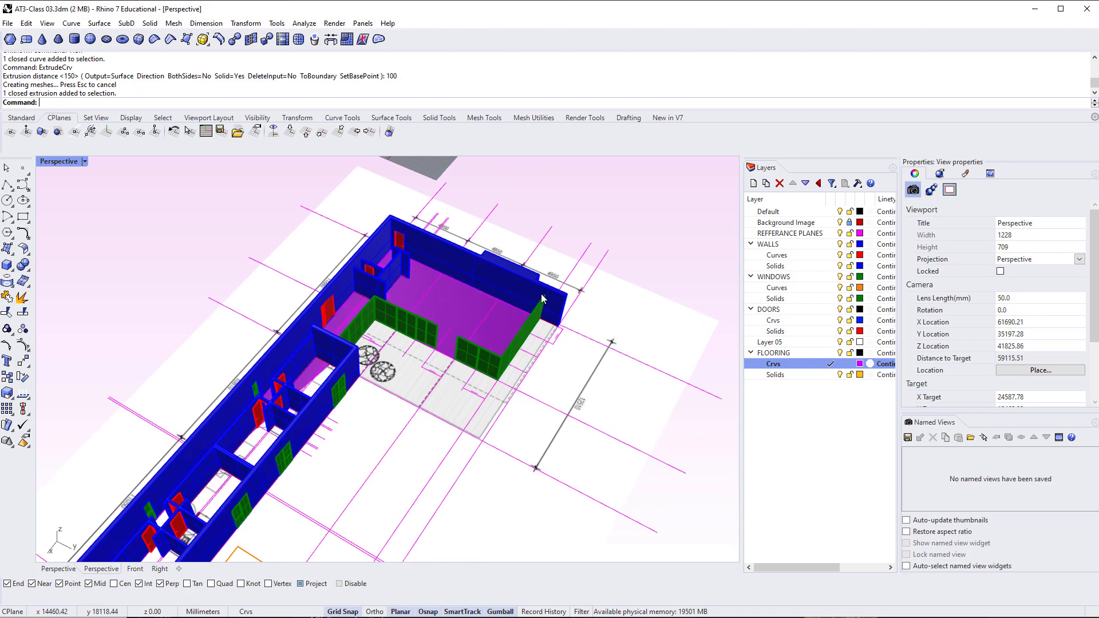
left_click(839, 223)
mouse_move(491, 338)
right_mouse_down()
mouse_move(445, 380)
mouse_move(294, 333)
mouse_move(398, 326)
mouse_move(498, 353)
mouse_move(507, 335)
right_mouse_up()
left_click(507, 332)
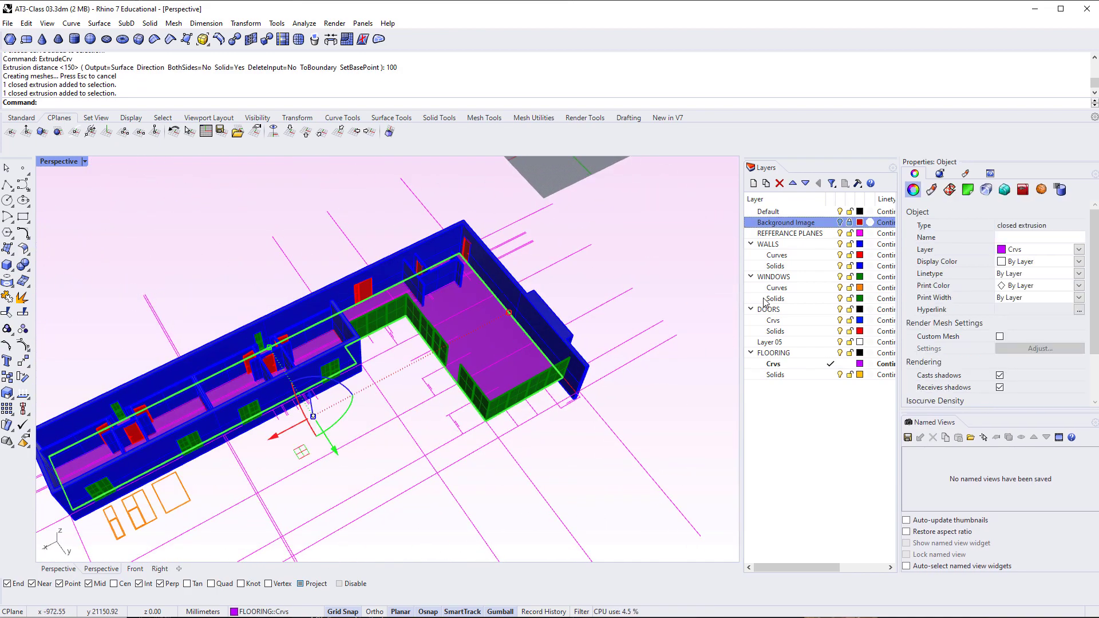
right_click(777, 375)
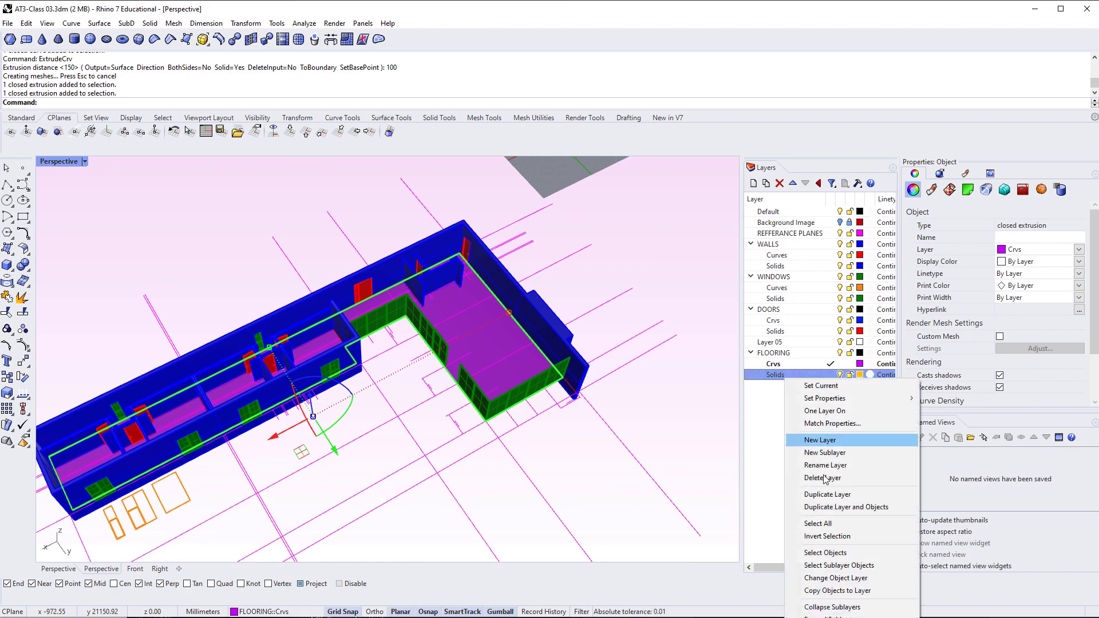
left_click(860, 583)
left_click(708, 444)
Examine the floor solid from above, across the living area, the corridor and the bedroom wing
right_click_drag(544, 435, 418, 401)
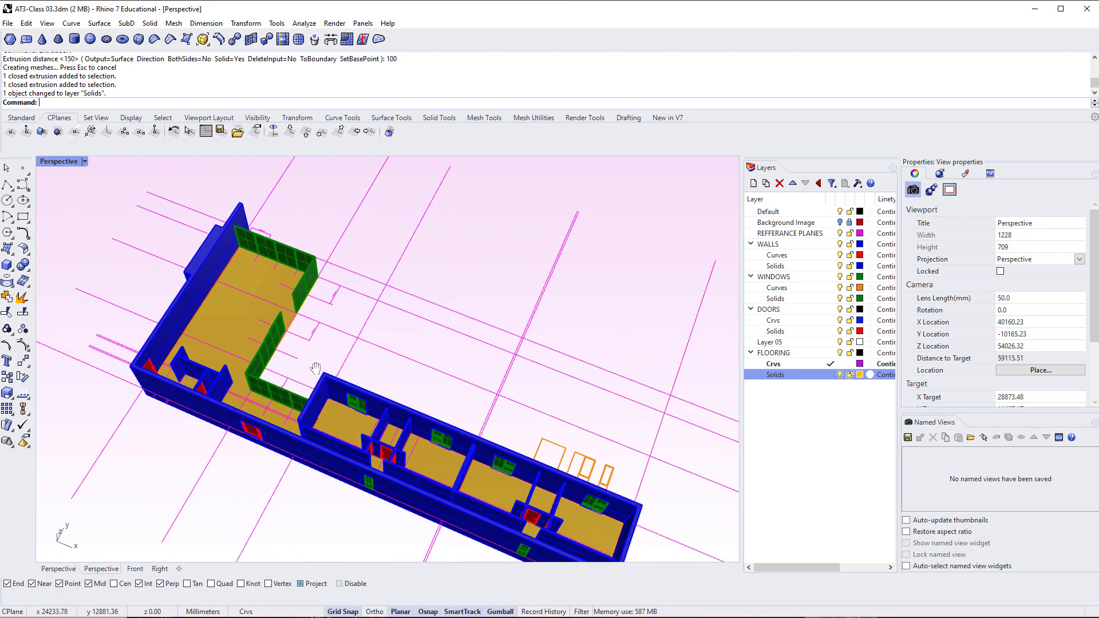
right_click_drag(315, 367, 299, 360, "shift")
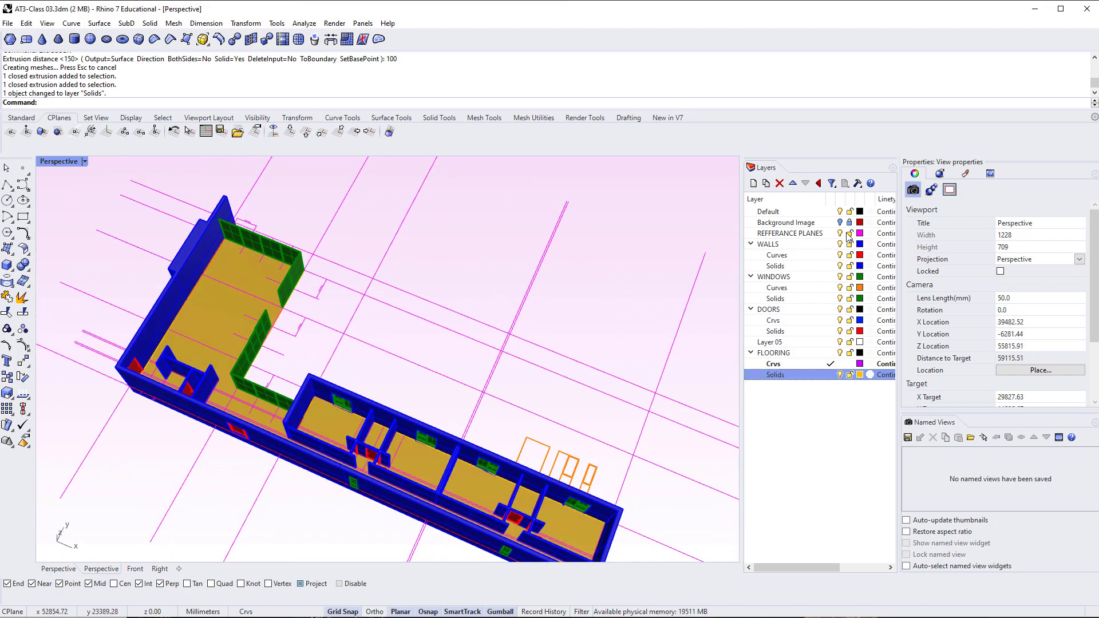
right_click_drag(449, 468, 496, 468)
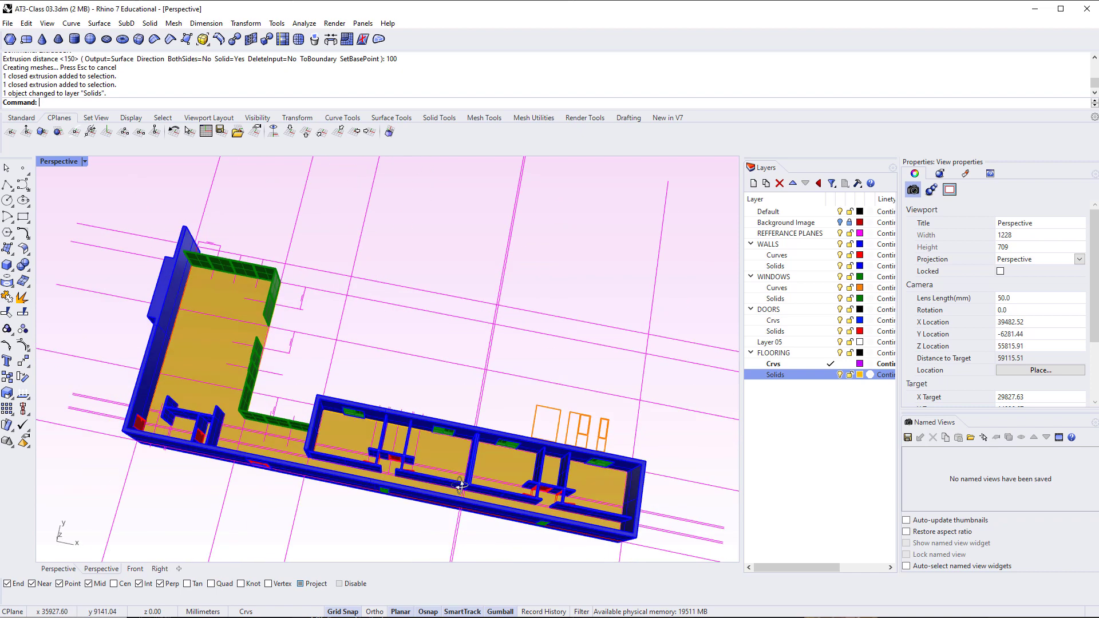
left_click(495, 469)
left_click(306, 363)
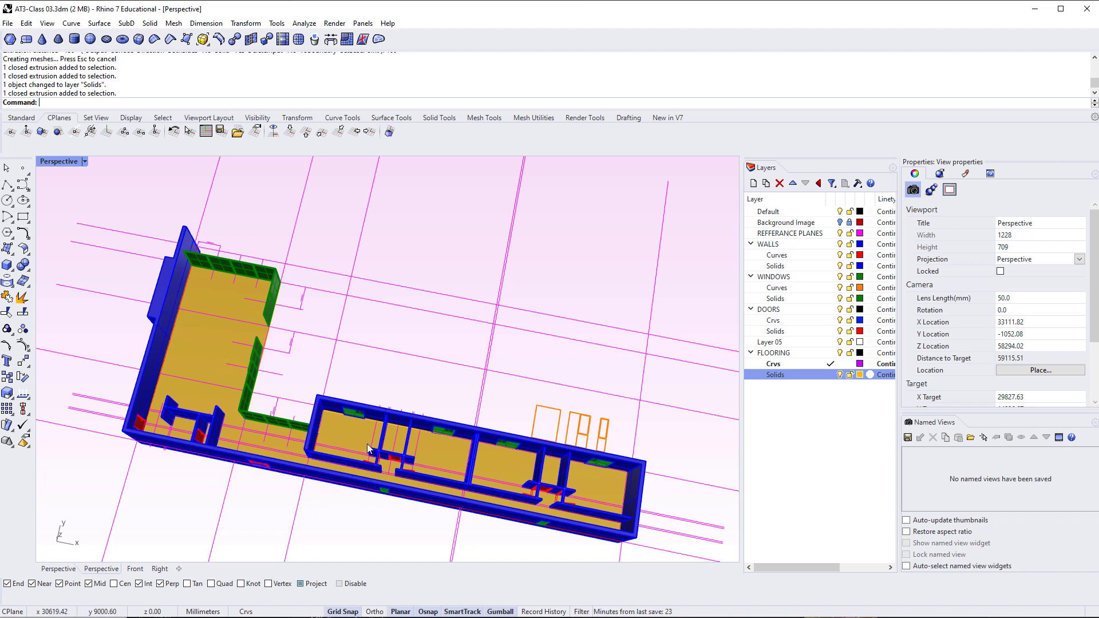
scroll(223, 414, "up", 3)
scroll(485, 453, "down", 1)
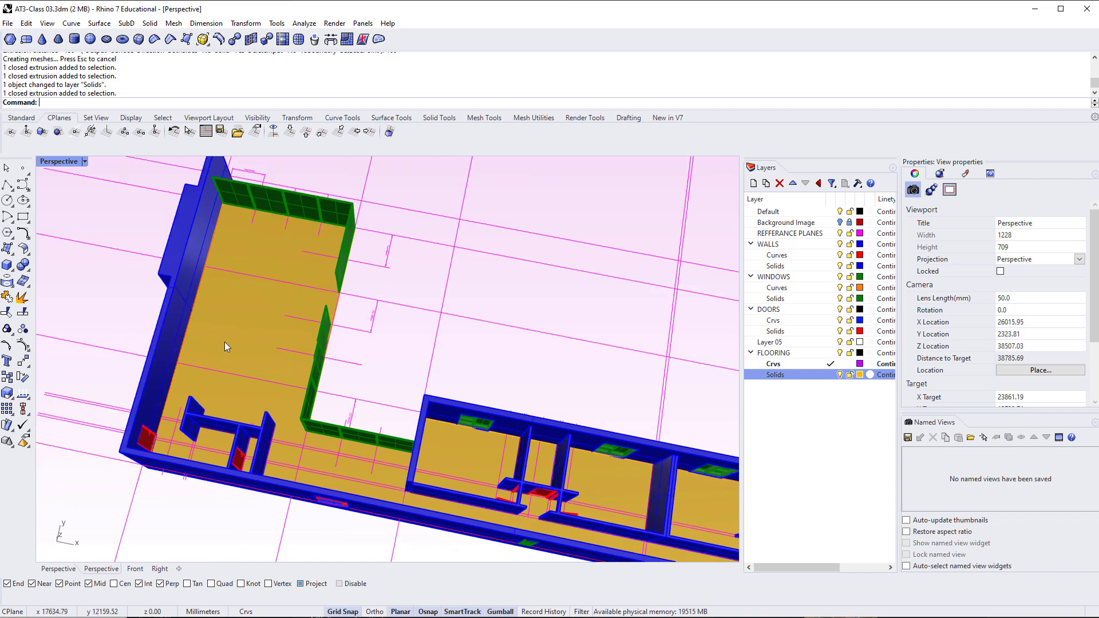
right_click_drag(225, 341, 204, 321)
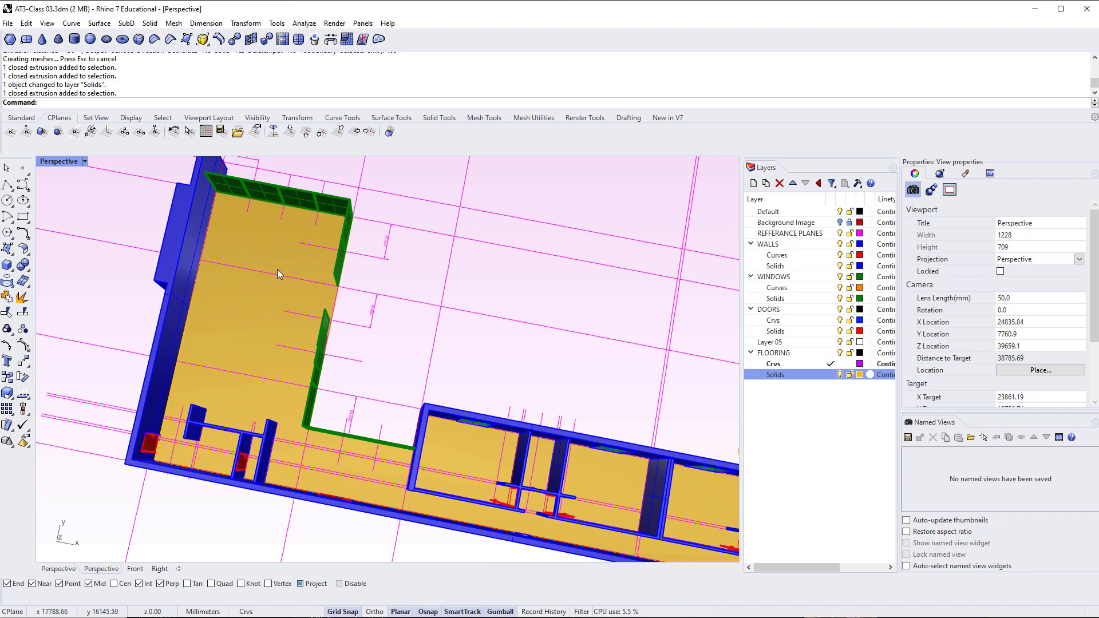
right_click_drag(277, 269, 268, 352)
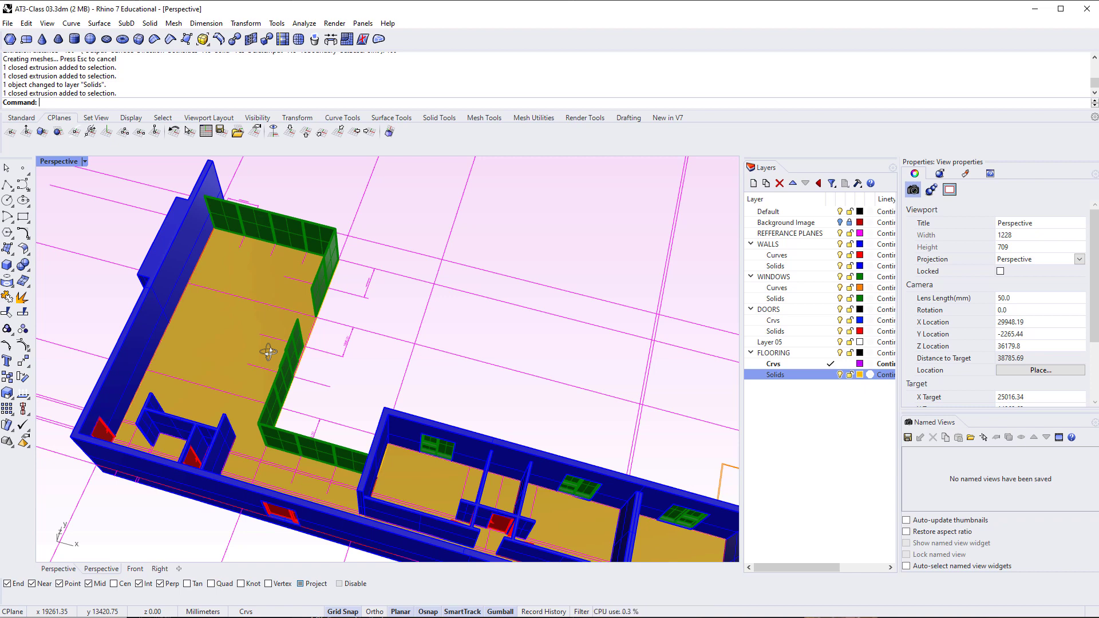
left_click(259, 353)
left_click(468, 351)
right_click_drag(479, 385, 395, 379, "shift")
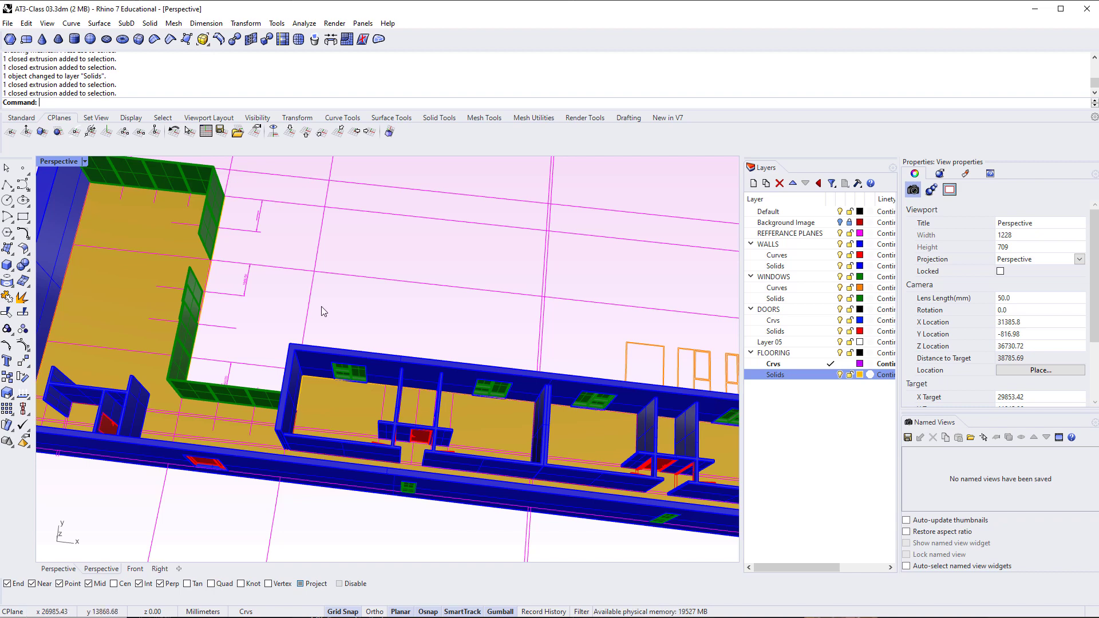
Show the Background Image layer again and switch to the Top view around the courtyard deck
left_click(841, 222)
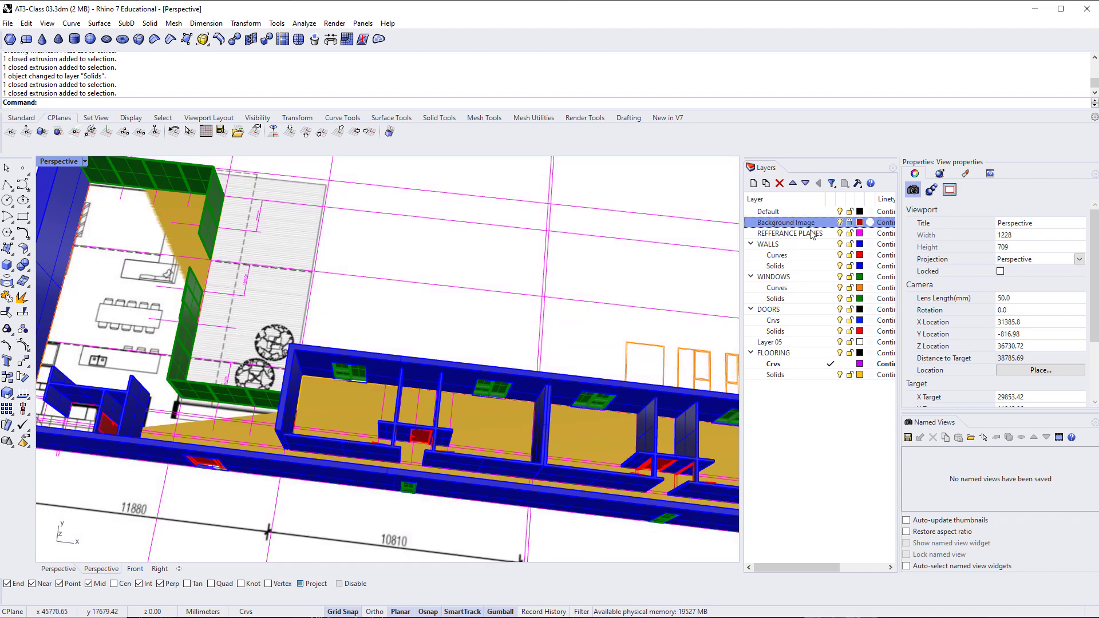
right_click_drag(423, 233, 409, 304, "shift")
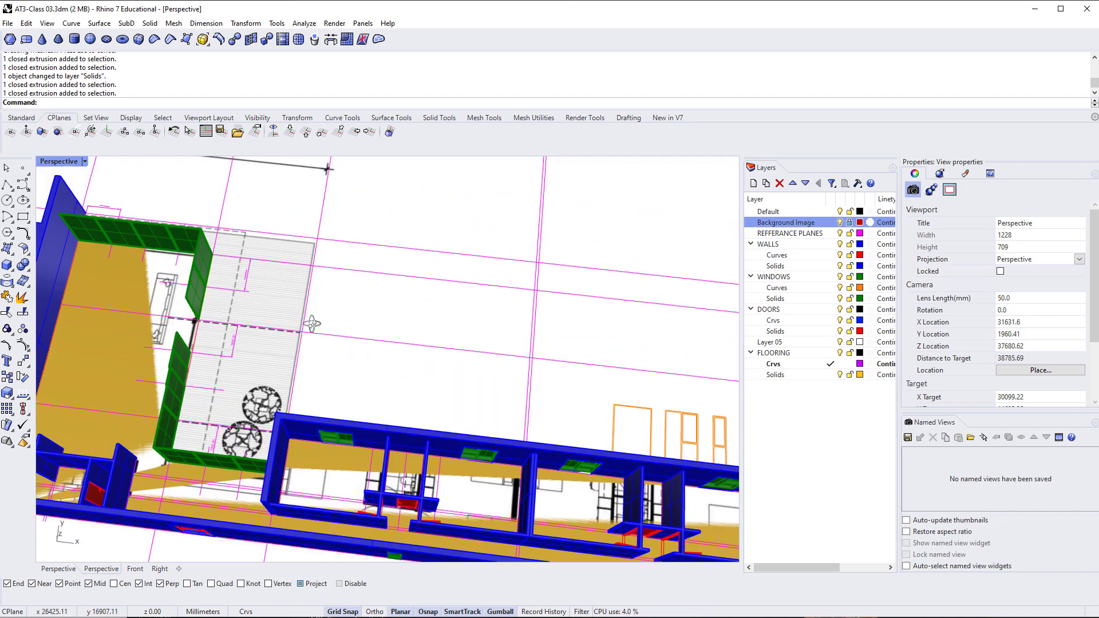
right_click_drag(312, 324, 234, 275)
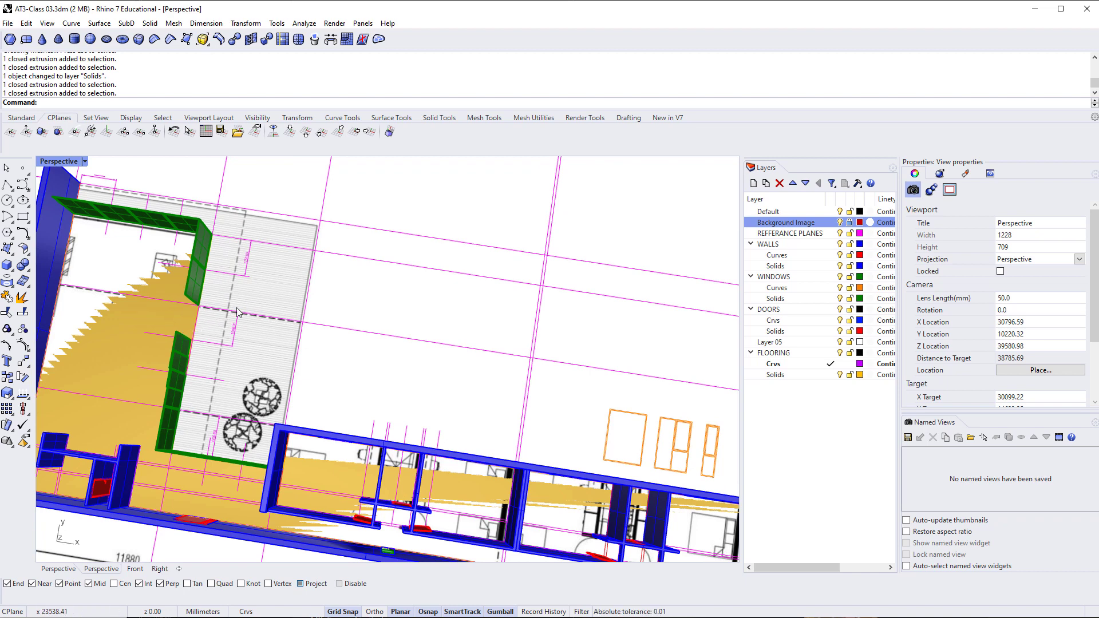
right_click_drag(248, 340, 423, 404, "shift")
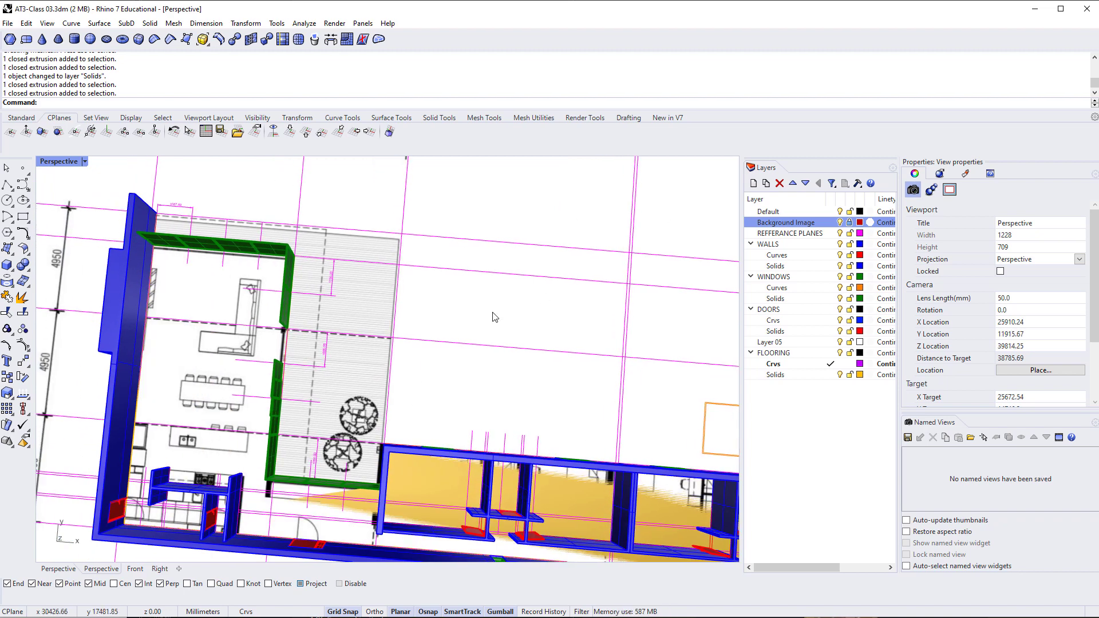
key("ctrl+F1")
right_click_drag(436, 293, 427, 319)
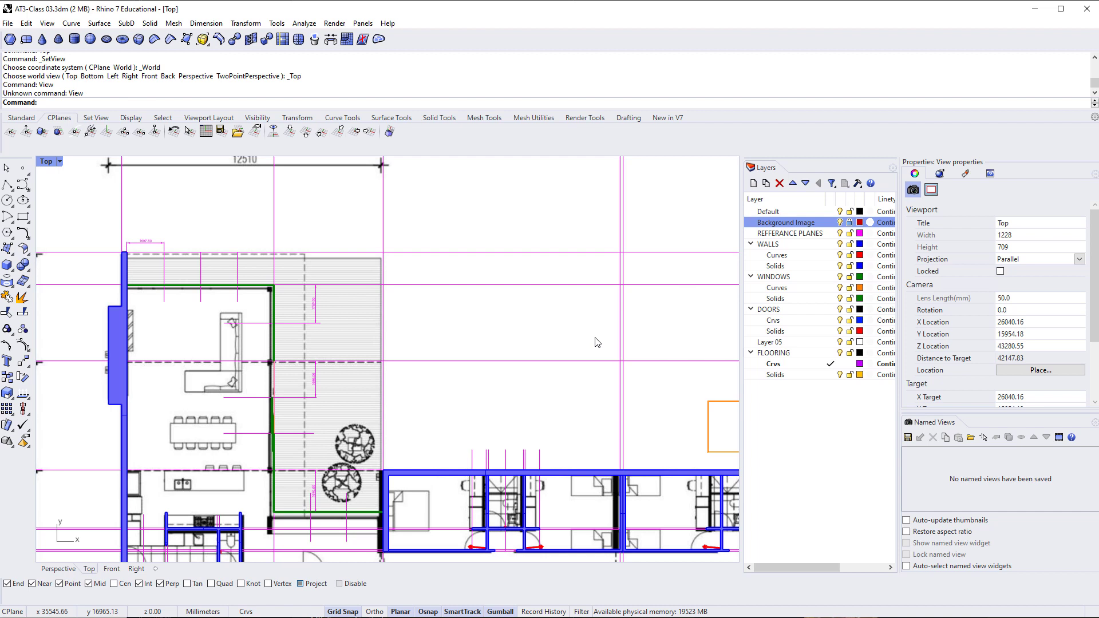
Start a polyline at the living-room wall's upper end, through the deck's upper-right corner, down to the courtyard glazing's end at the bedroom wall
key("Return")
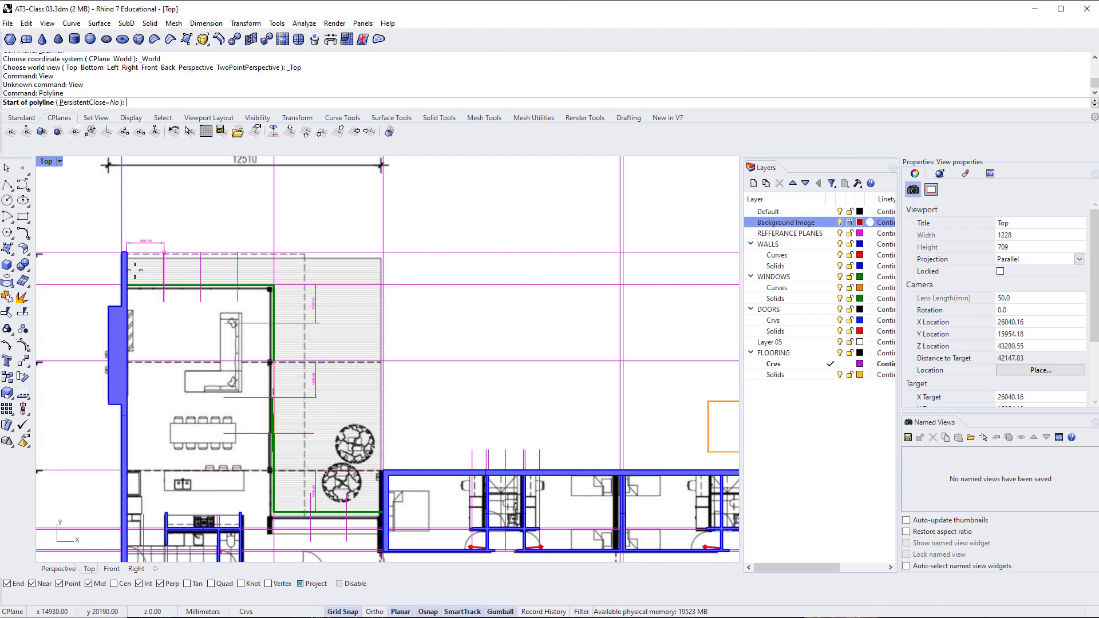
left_click(127, 252)
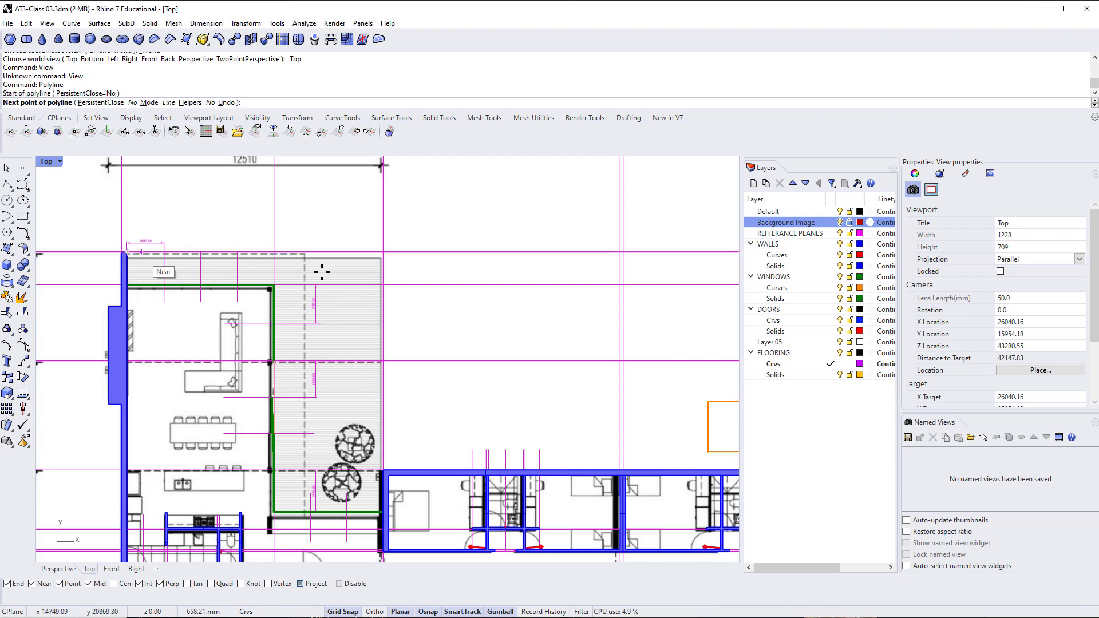
left_click(385, 248)
scroll(381, 511, "up", 10)
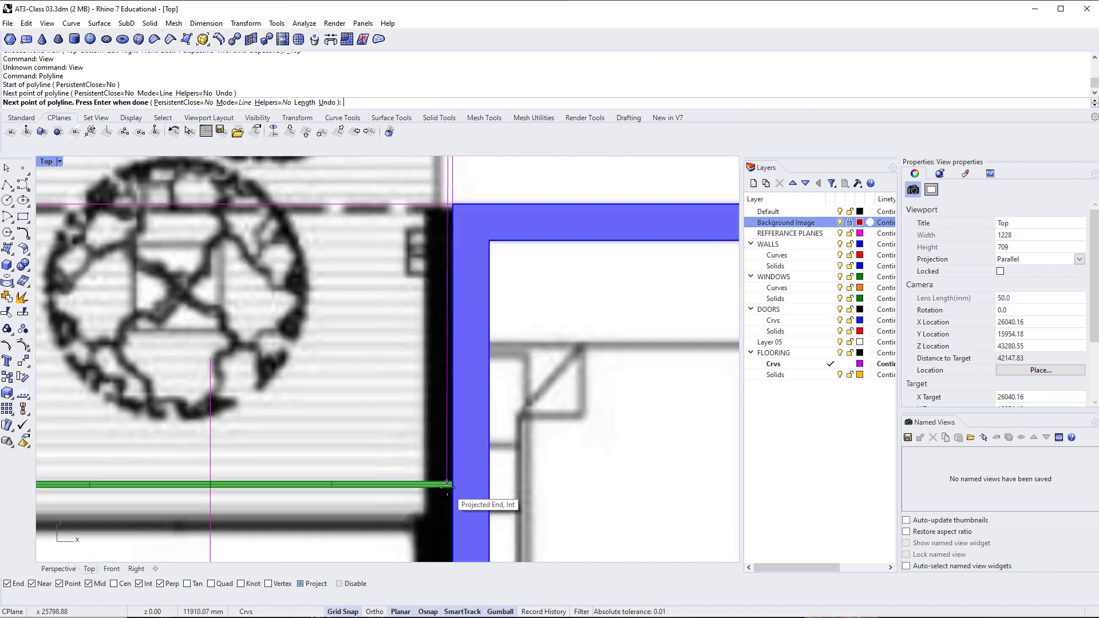
left_click(452, 483)
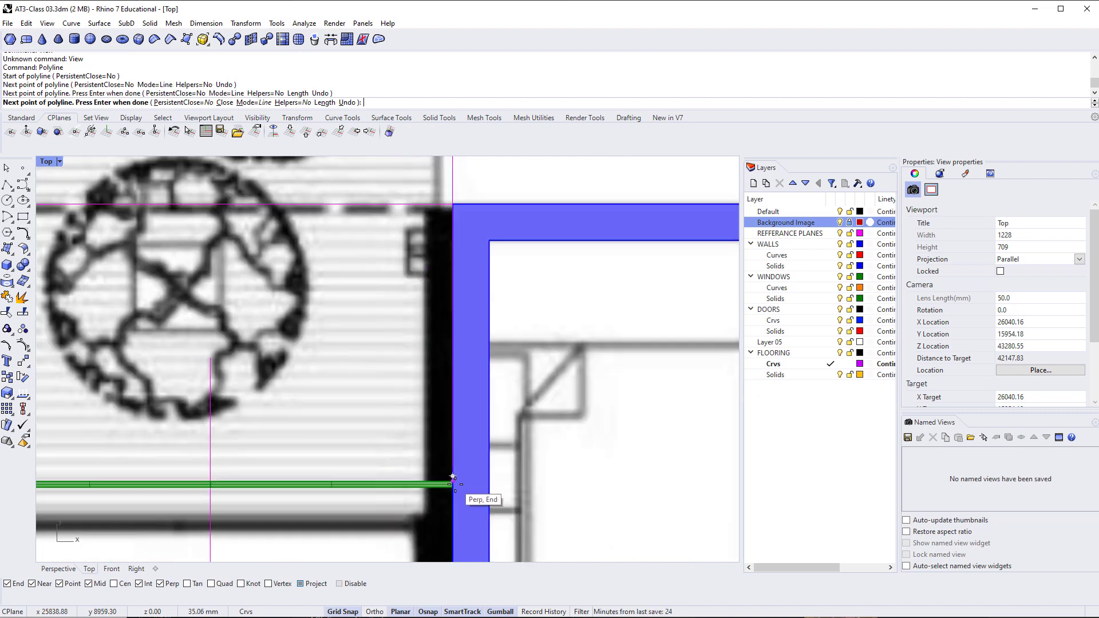
scroll(452, 478, "up", 3)
left_click(452, 478)
scroll(452, 478, "down", 1)
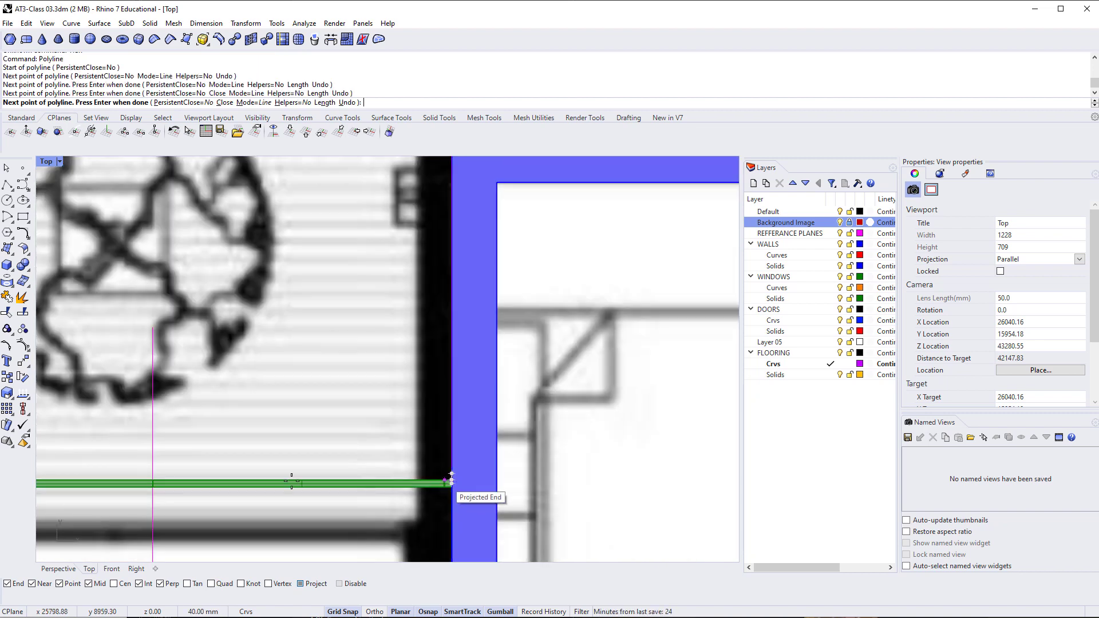
Continue the polyline through the glazing's lower-left and upper-right outer corners and back to its start point, closing the deck outline
right_click_drag(115, 449, 472, 419)
right_click_drag(178, 450, 558, 454)
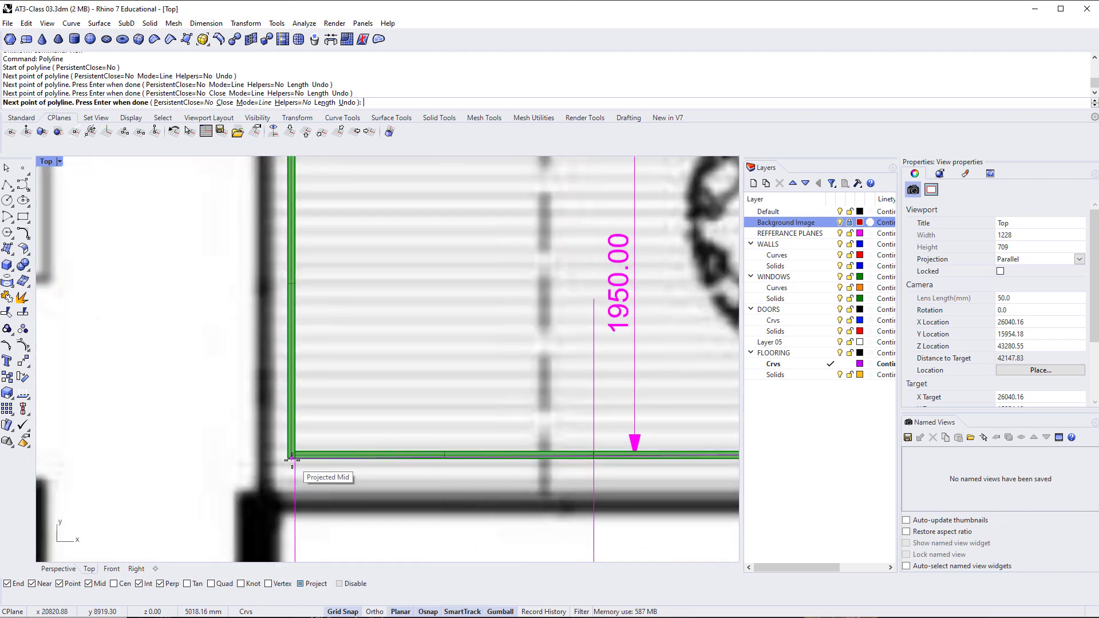
left_click(292, 460)
scroll(292, 458, "down", 6)
right_click_drag(322, 286, 311, 479)
right_click_drag(296, 201, 309, 458)
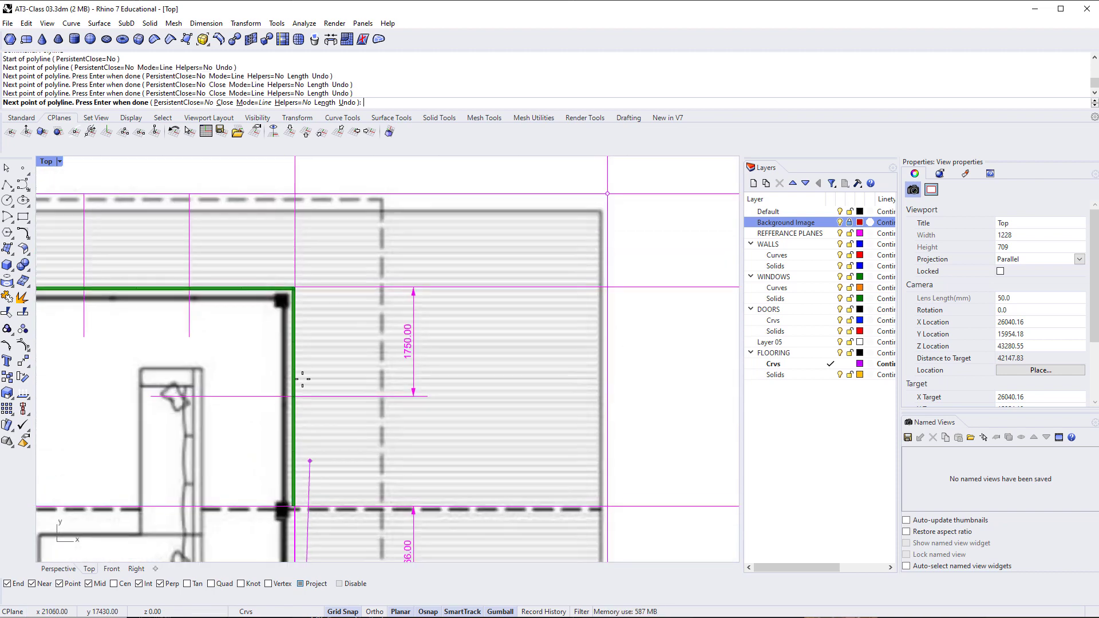
left_click(294, 287)
right_click_drag(177, 269, 524, 284)
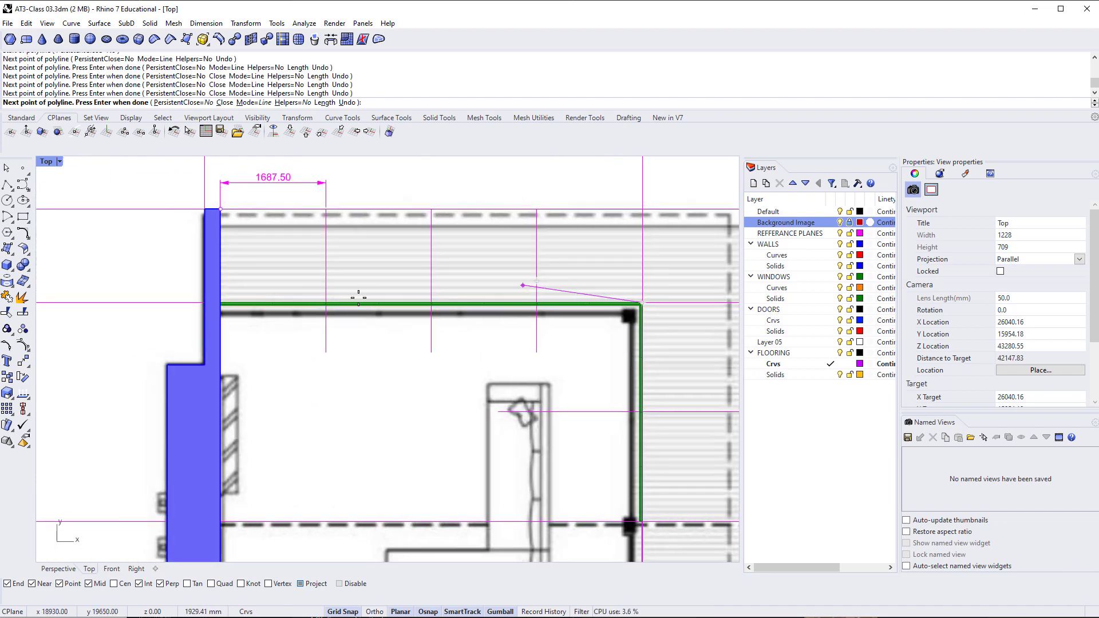
left_click(223, 211)
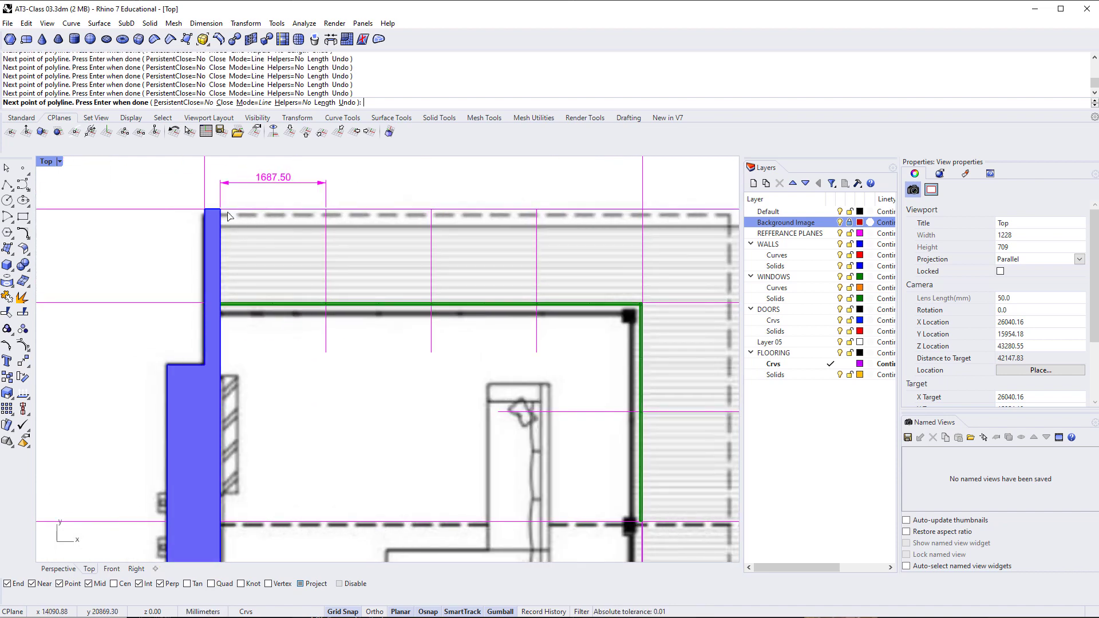
key("Return")
Extrude the closed deck outline as a solid in the Perspective view, picking the distance on existing geometry with the Project snap off
left_click(265, 210)
left_click(308, 239)
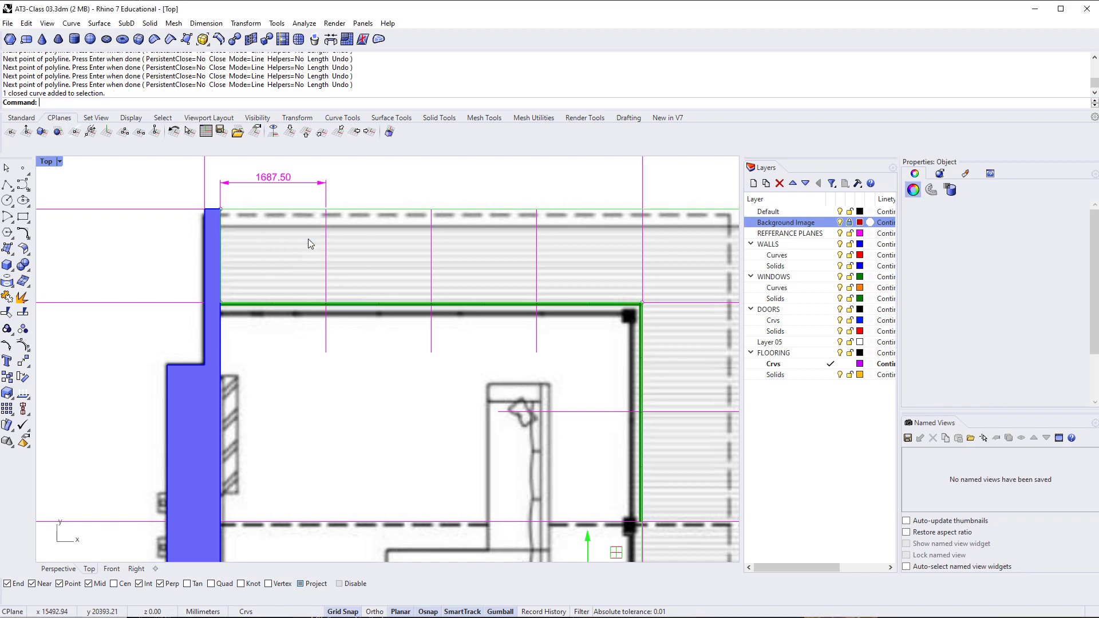
key("ctrl+F4")
right_click_drag(569, 359, 400, 348)
type("ExtrudeCrv")
key("Return")
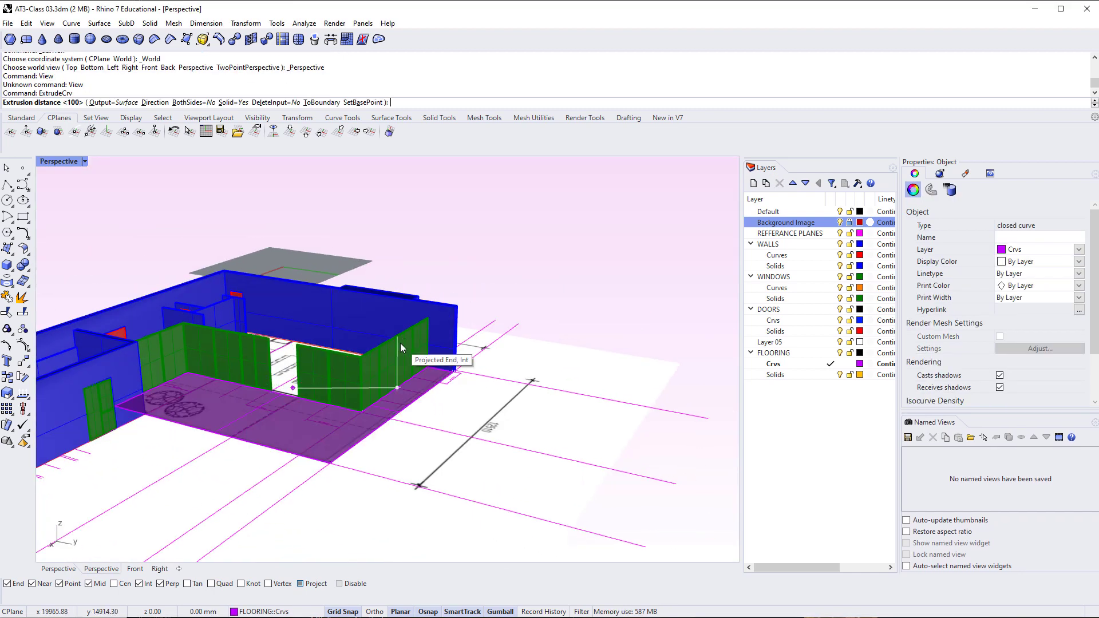
right_click_drag(321, 490, 317, 432)
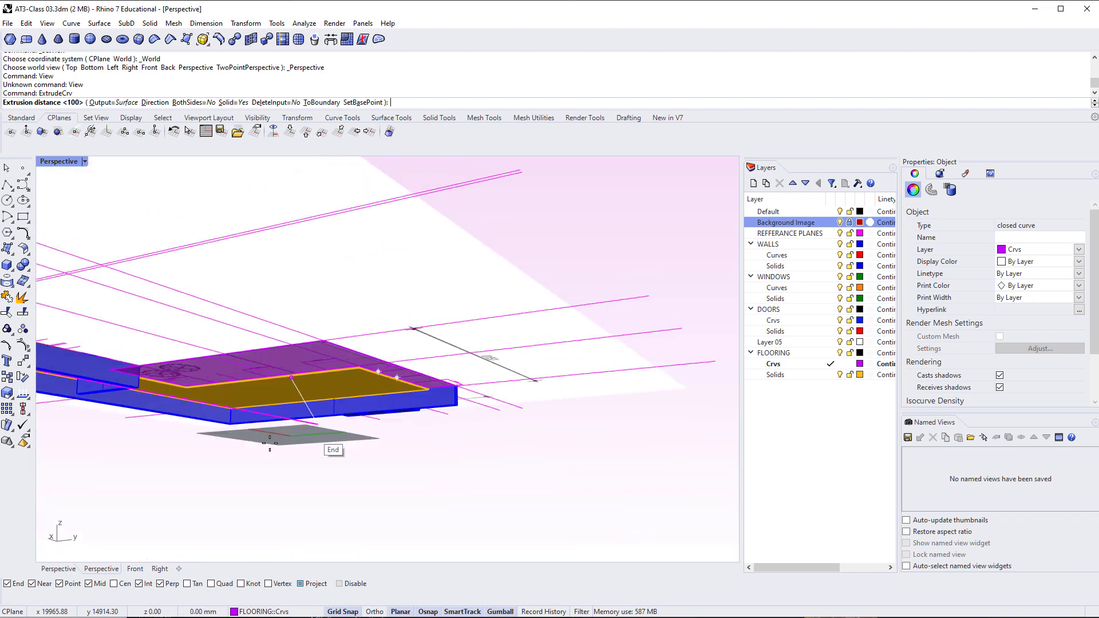
left_click(316, 584)
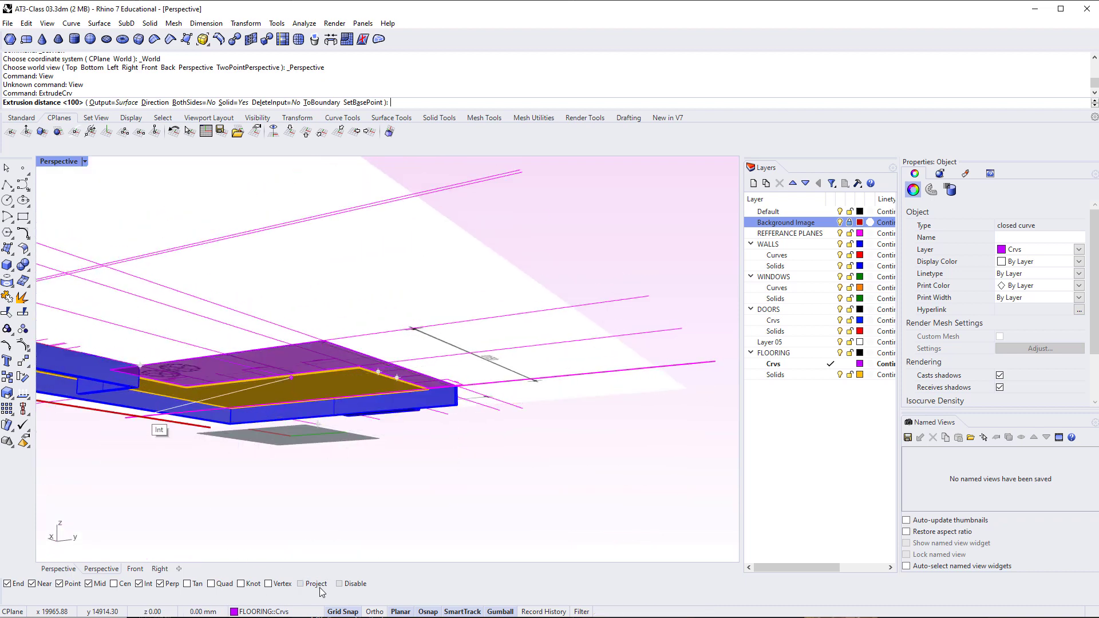
left_click(127, 382)
right_click_drag(314, 429, 444, 453)
key("Escape")
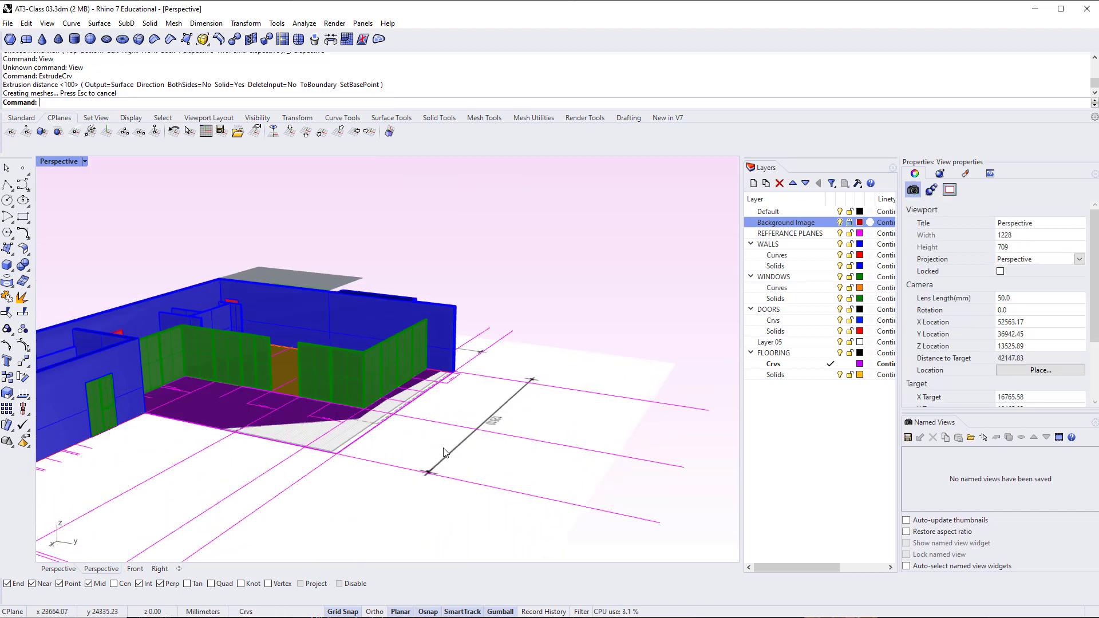
Make the FLOORING Solids sublayer current, then hide and lock the Background Image layer
left_click(833, 223)
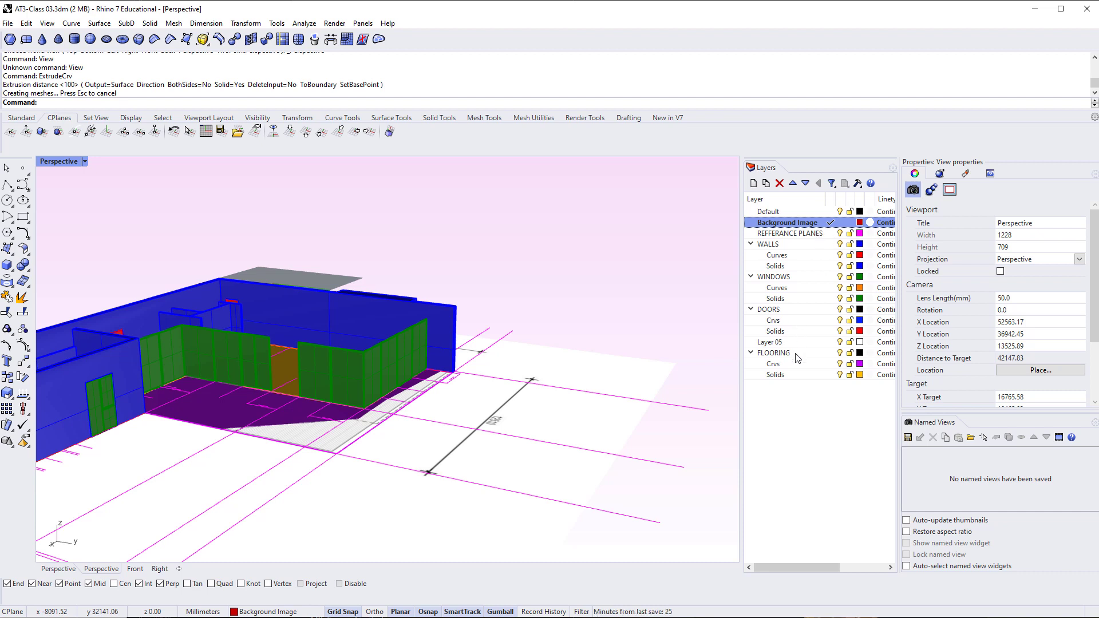
double_click(792, 374)
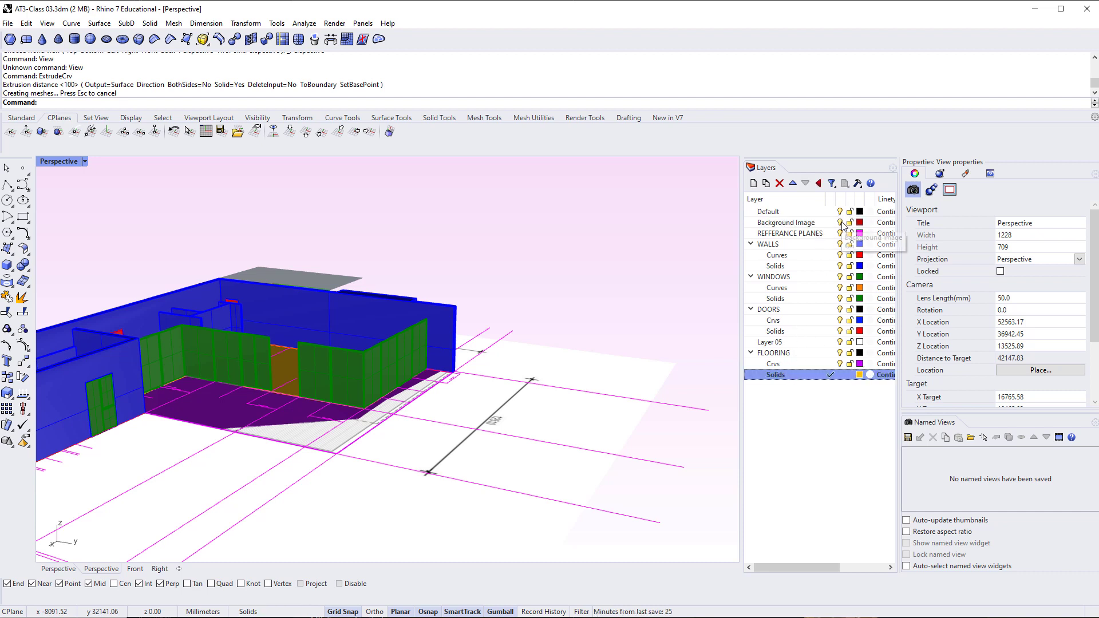
left_click(841, 222)
left_click(850, 222)
right_click(278, 424)
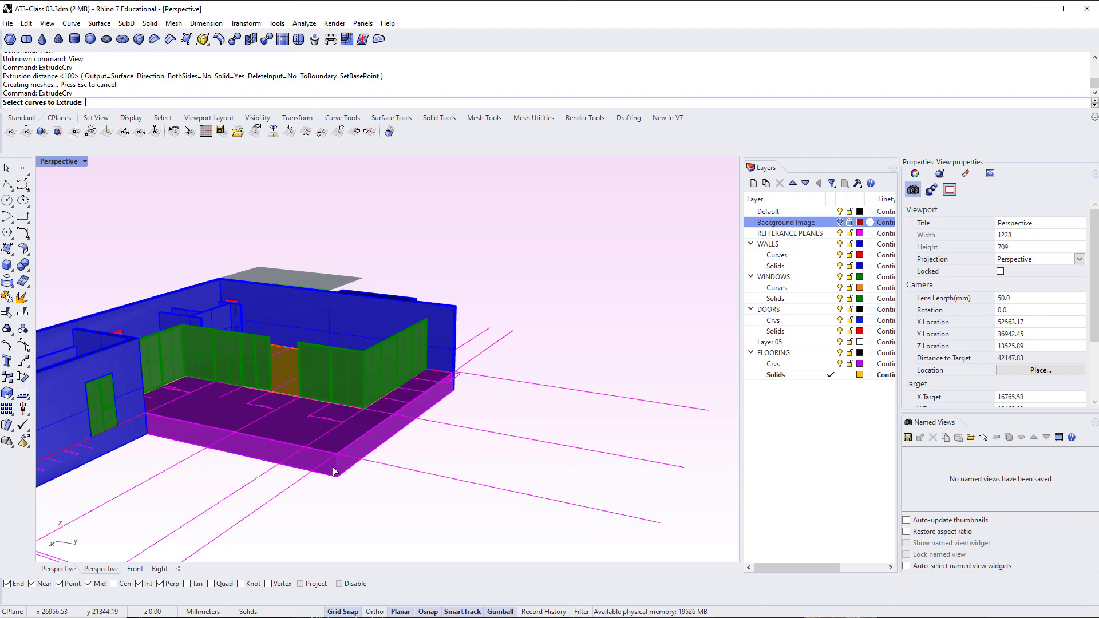
right_click_drag(401, 480, 398, 486)
key("Escape")
Move the extruded courtyard deck solid to the FLOORING Solids sublayer
left_click(334, 486)
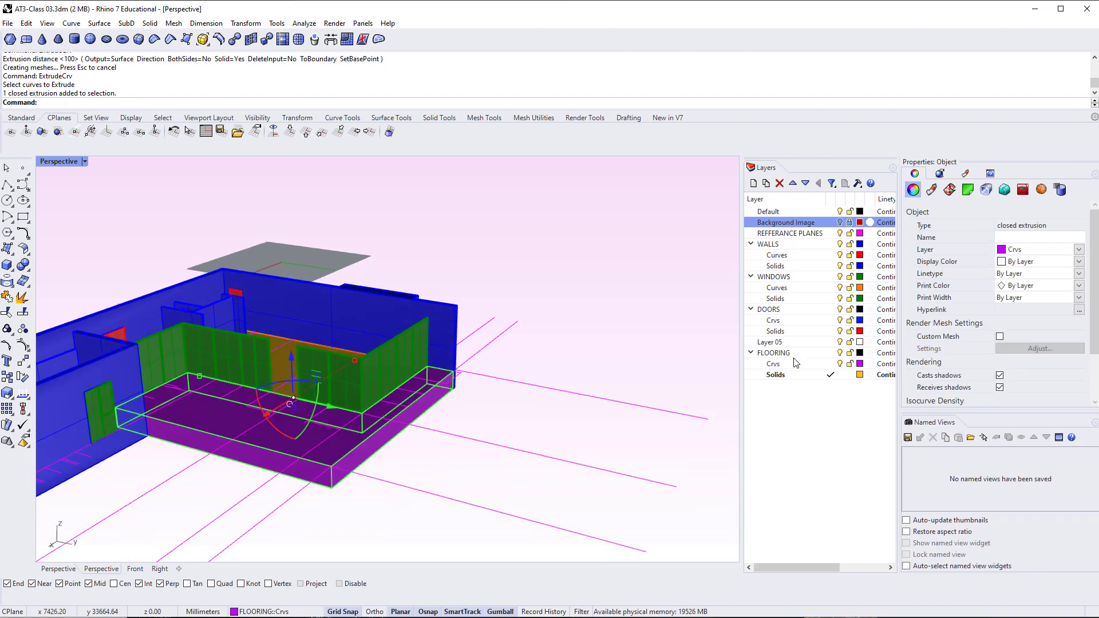
right_click(776, 376)
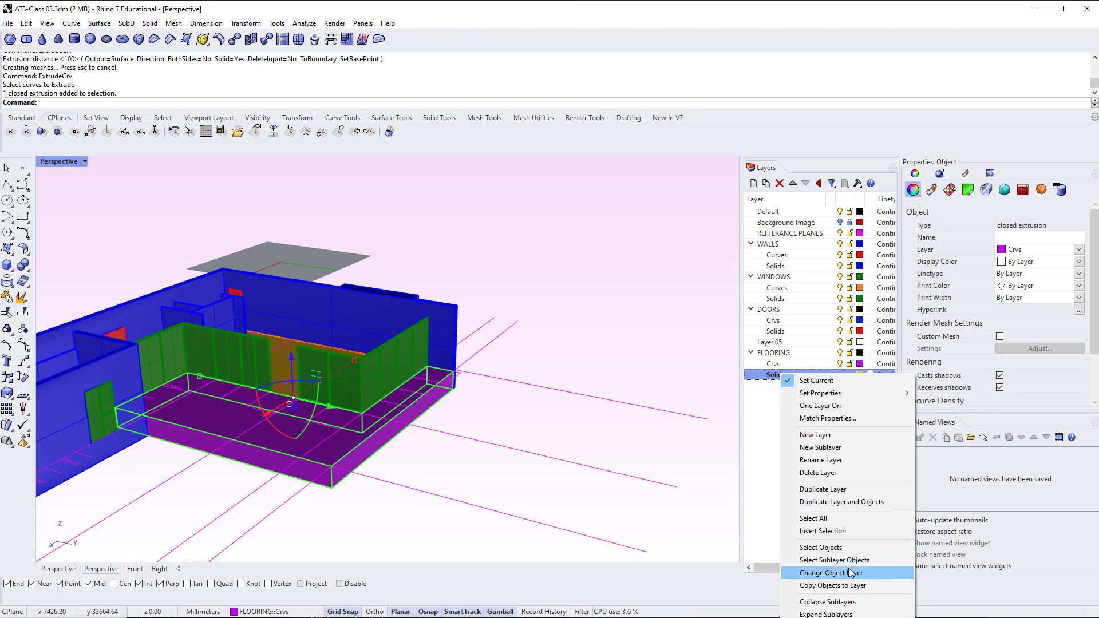
left_click(825, 571)
key("Escape")
Examine the floor solids and adjoining walls from below and above, selecting individual solids to check them
right_click_drag(402, 479, 290, 331)
scroll(455, 462, "up", 4)
left_click(289, 336)
key("Escape")
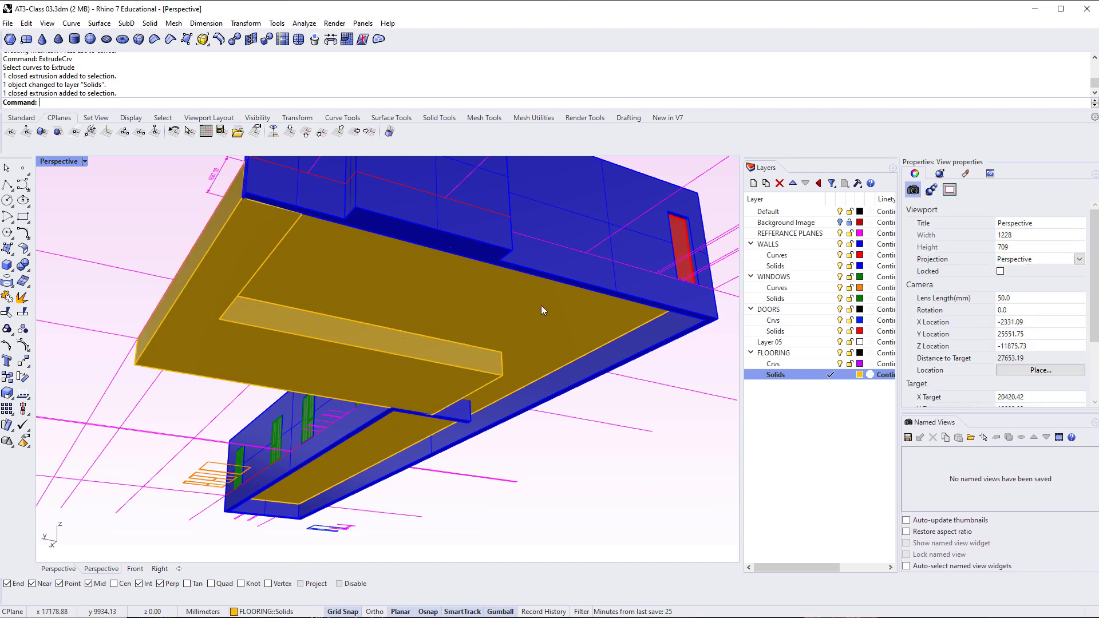
left_click(541, 309)
key("Escape")
mouse_move(384, 421)
right_mouse_down()
mouse_move(510, 466)
mouse_move(503, 430)
mouse_move(353, 362)
mouse_move(512, 392)
mouse_move(319, 362)
mouse_move(376, 426)
right_mouse_up()
left_click(370, 352)
key("Escape")
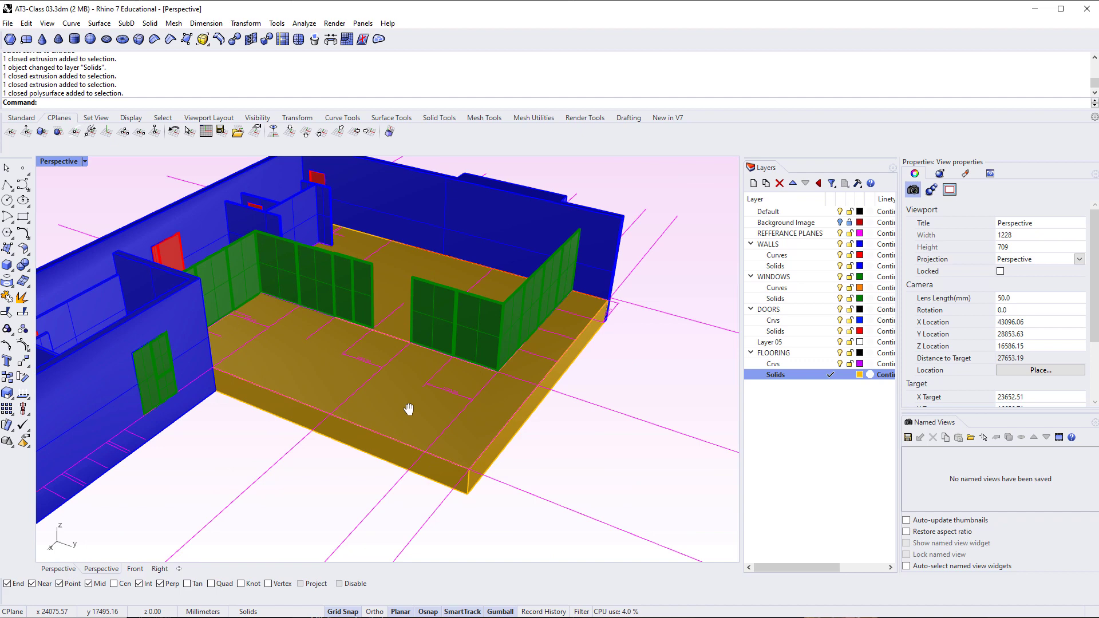
Compare the courtyard deck and interior floor solids from above by selecting each in turn
right_click_drag(413, 388, 368, 414)
left_click(369, 413)
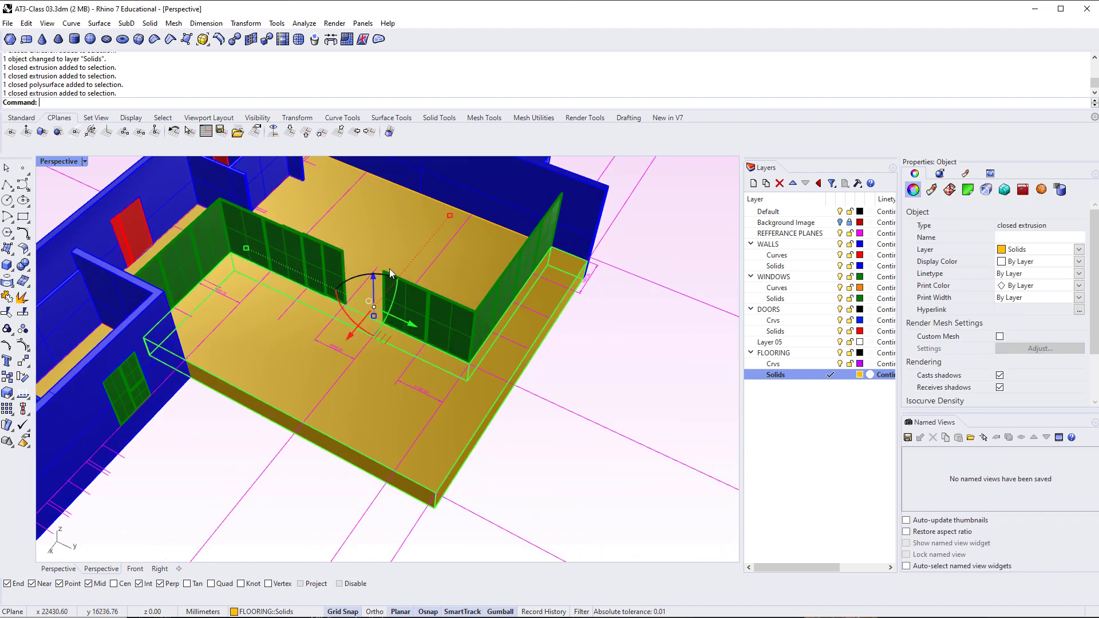
left_click(435, 259)
left_click(455, 275)
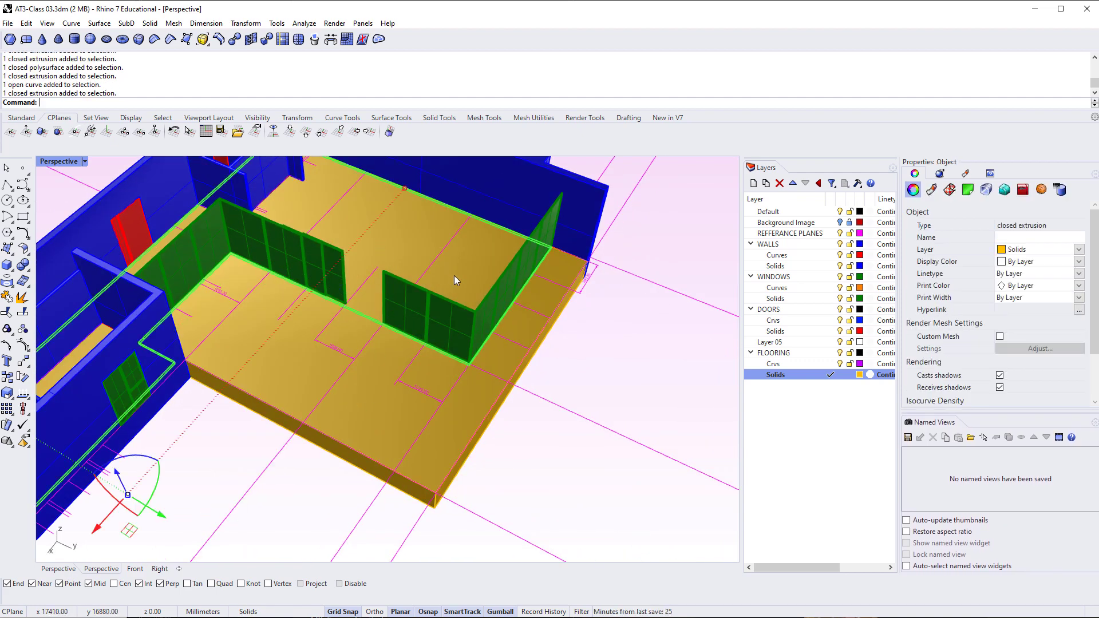
left_click(369, 412)
left_click(387, 228)
left_click(313, 371)
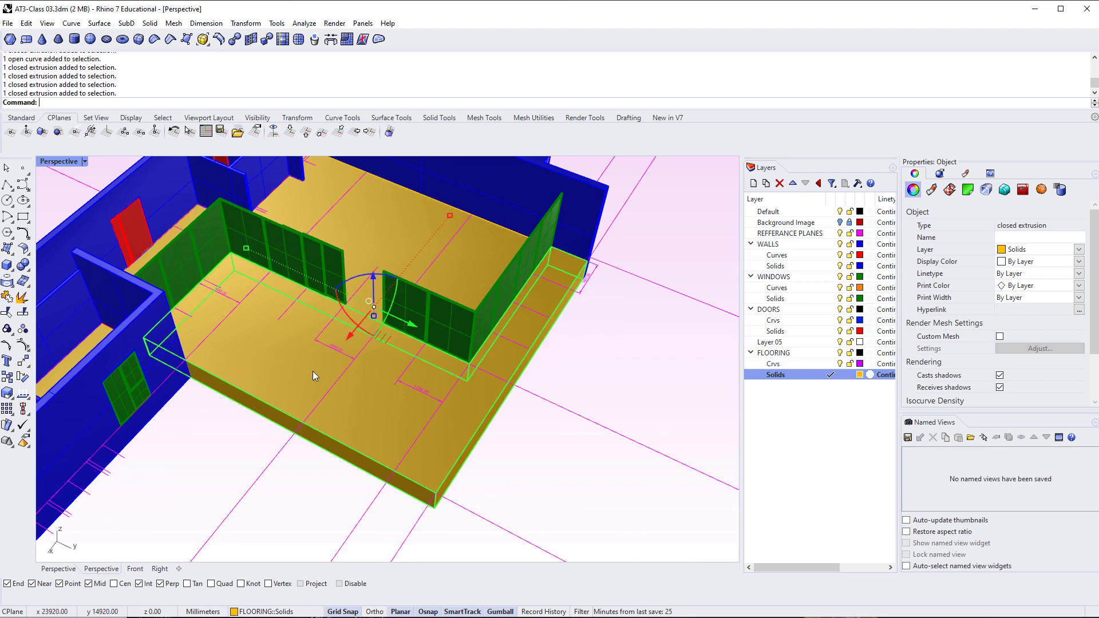
left_click(313, 371)
left_click(373, 215)
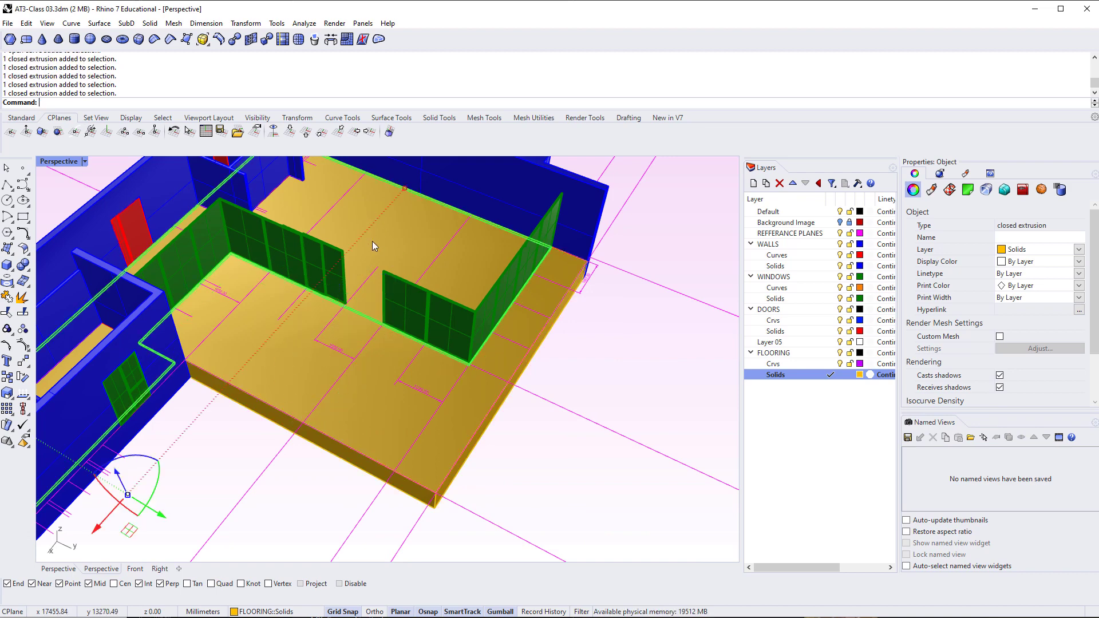
right_click_drag(358, 289, 293, 280)
Make the FLOORING Crvs sublayer current and switch to the Top view with the Project snap on and nothing selected
left_click(829, 364)
type("Top View")
key("Return")
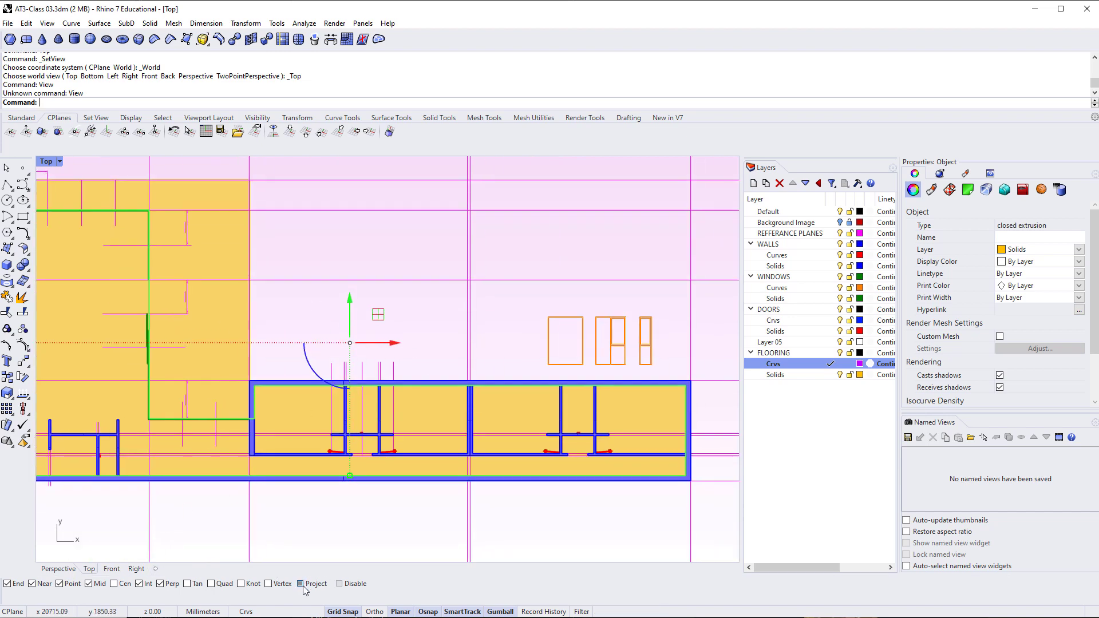
left_click(301, 584)
left_click(327, 501)
Set the Top view to Wireframe display and inspect the door frames and partitions around the first bedroom
scroll(303, 417, "up", 5)
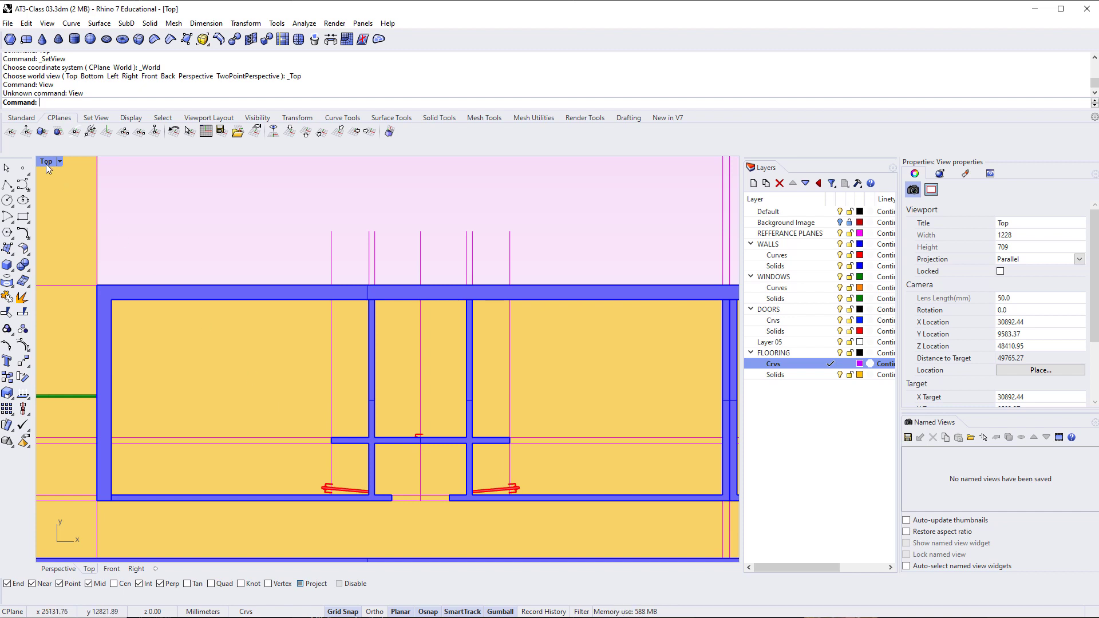
left_click(60, 163)
left_click(81, 204)
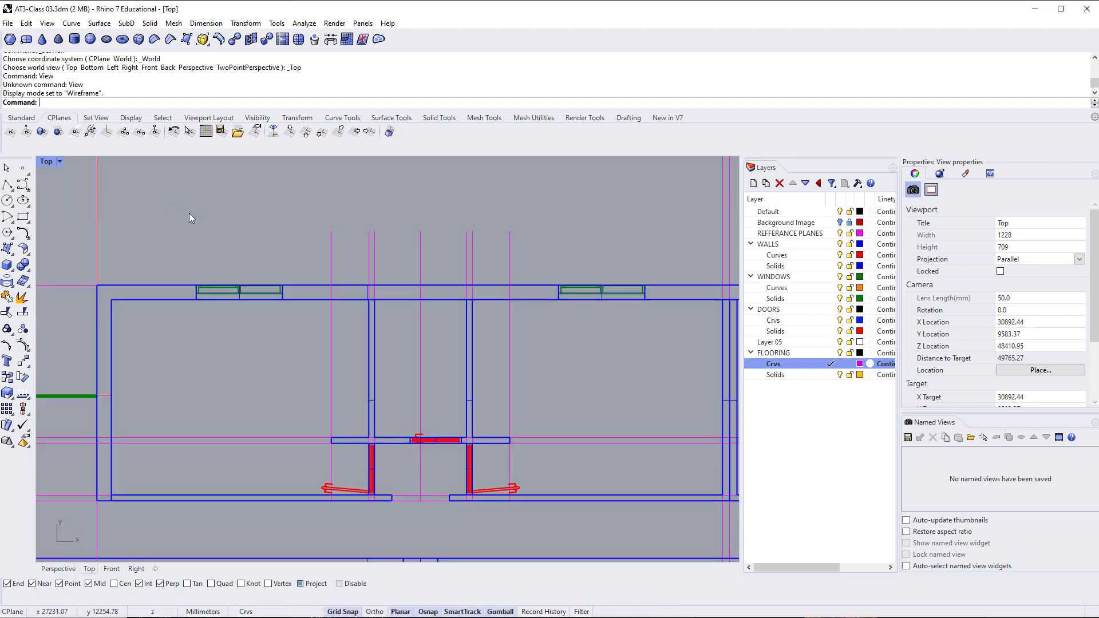
scroll(366, 441, "up", 8)
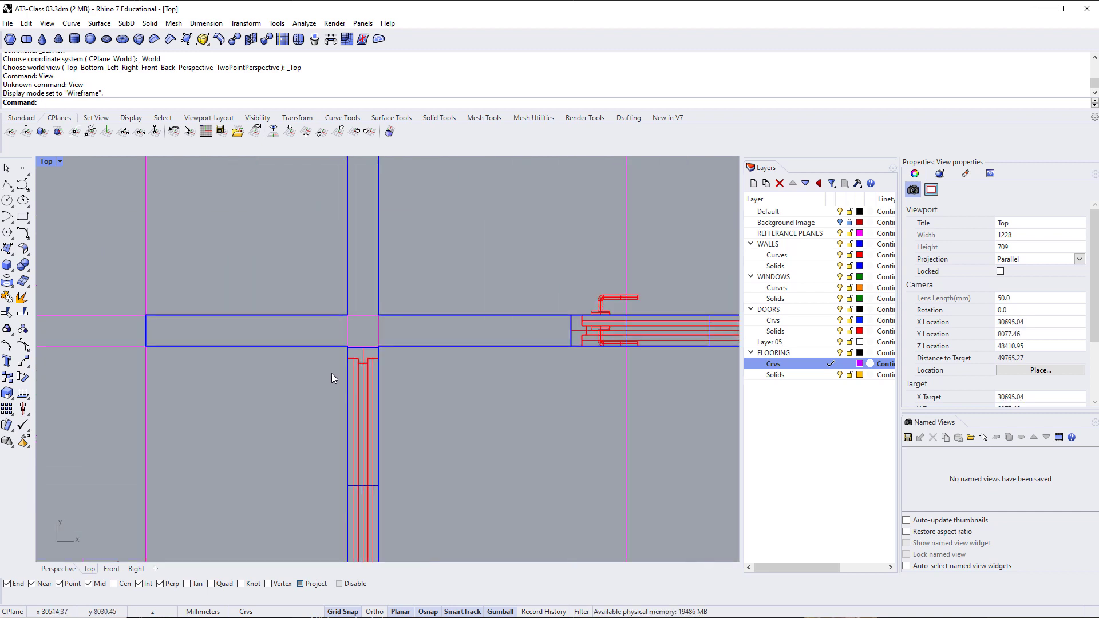
scroll(351, 486, "down", 5)
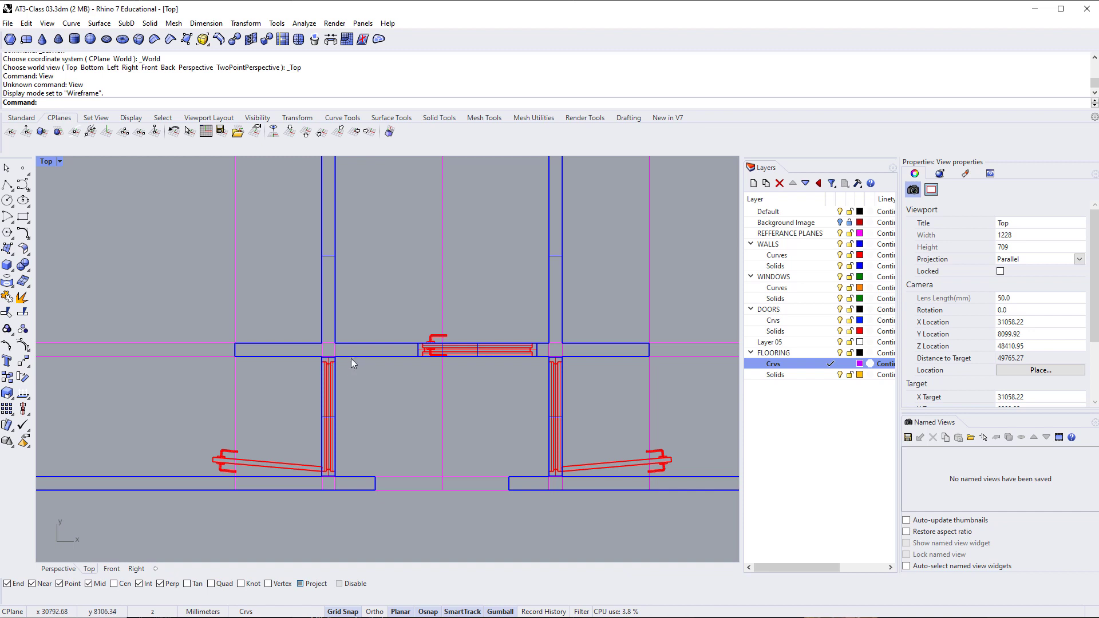
scroll(344, 359, "up", 7)
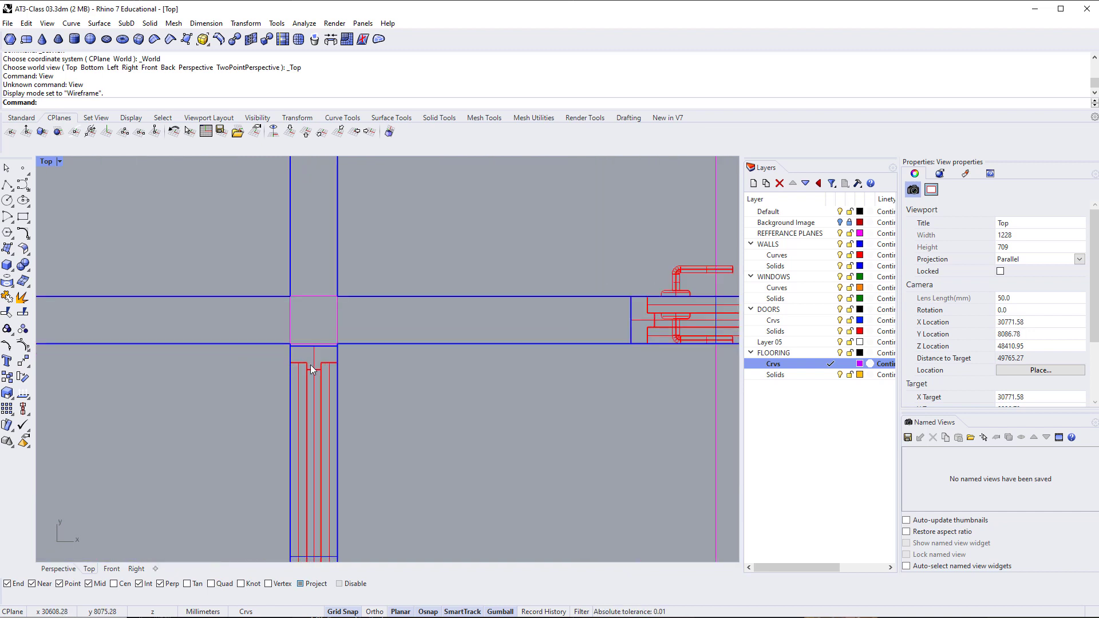
scroll(309, 366, "down", 7)
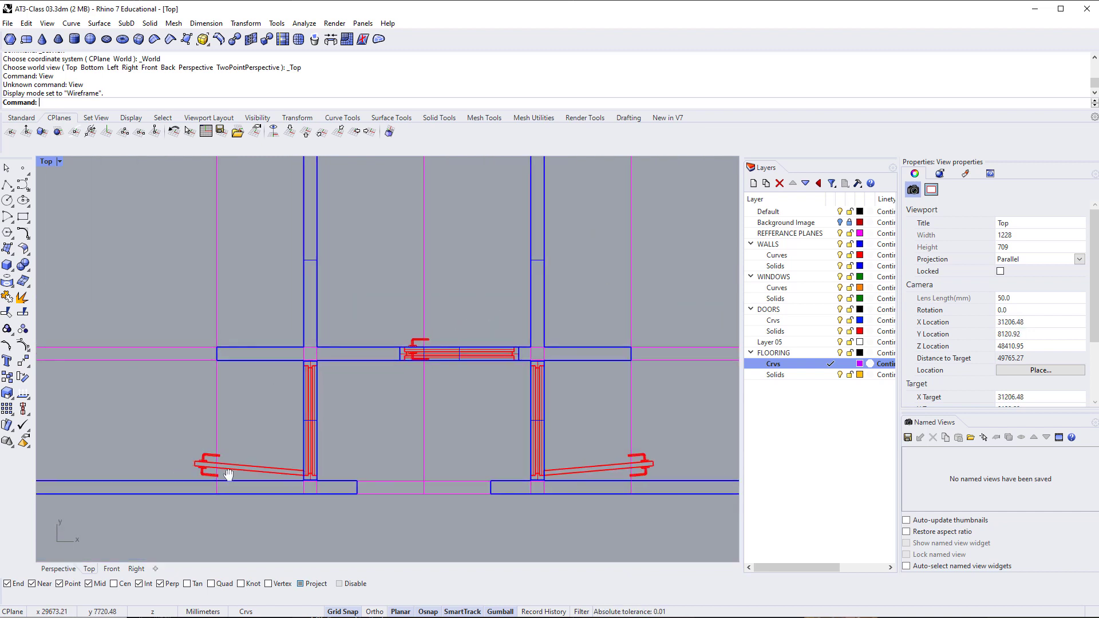
right_click_drag(229, 475, 256, 478)
scroll(257, 478, "down", 6)
right_click_drag(265, 395, 406, 399)
Start a polyline at the first bedroom's upper-left inner corner, along the upper wall and partition to both corners of the wall stub's free end
type("P")
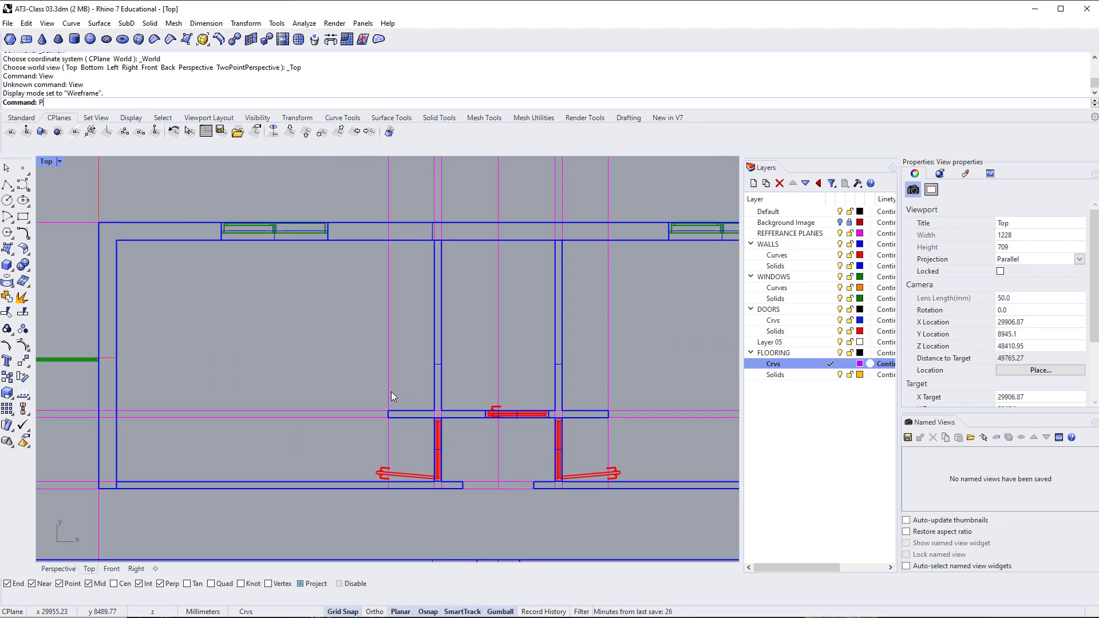
type("olyline")
key("Return")
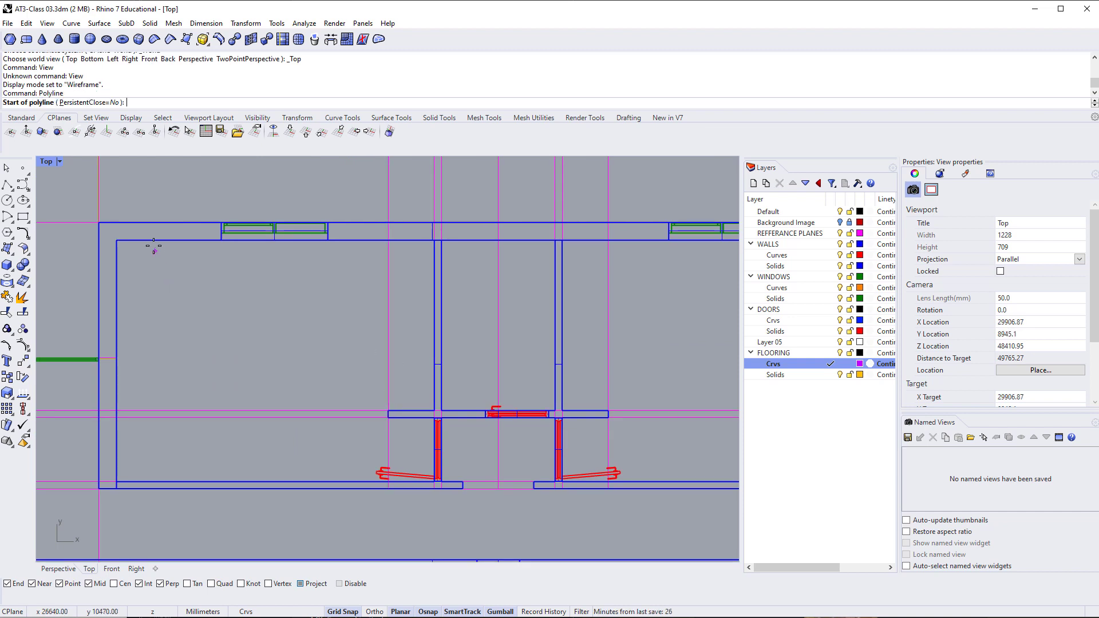
left_click(116, 240)
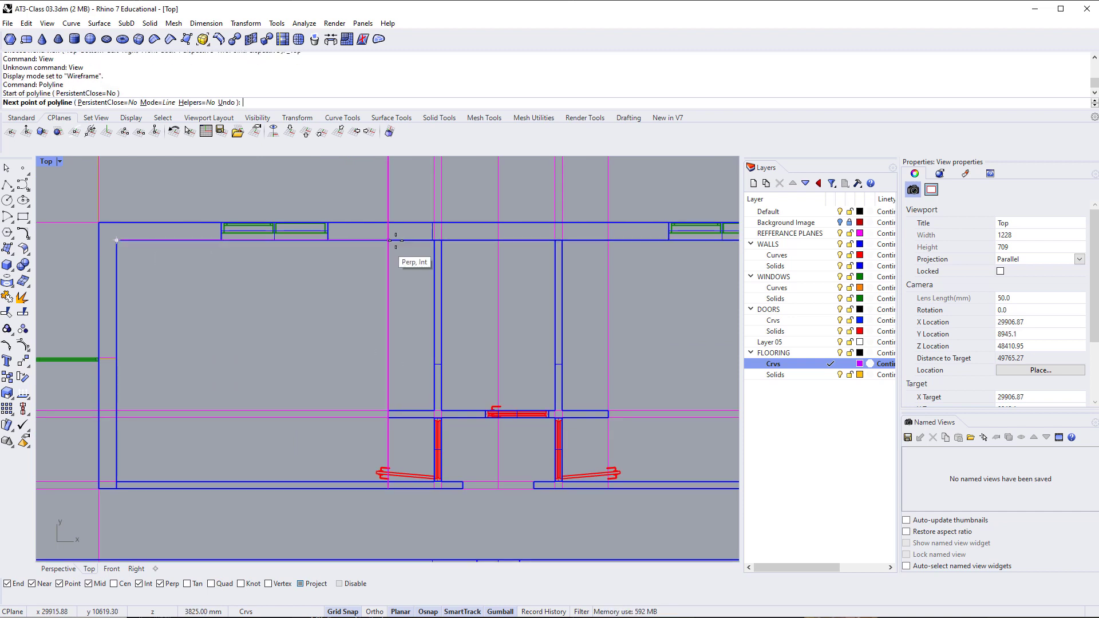
left_click(435, 240)
left_click(435, 410)
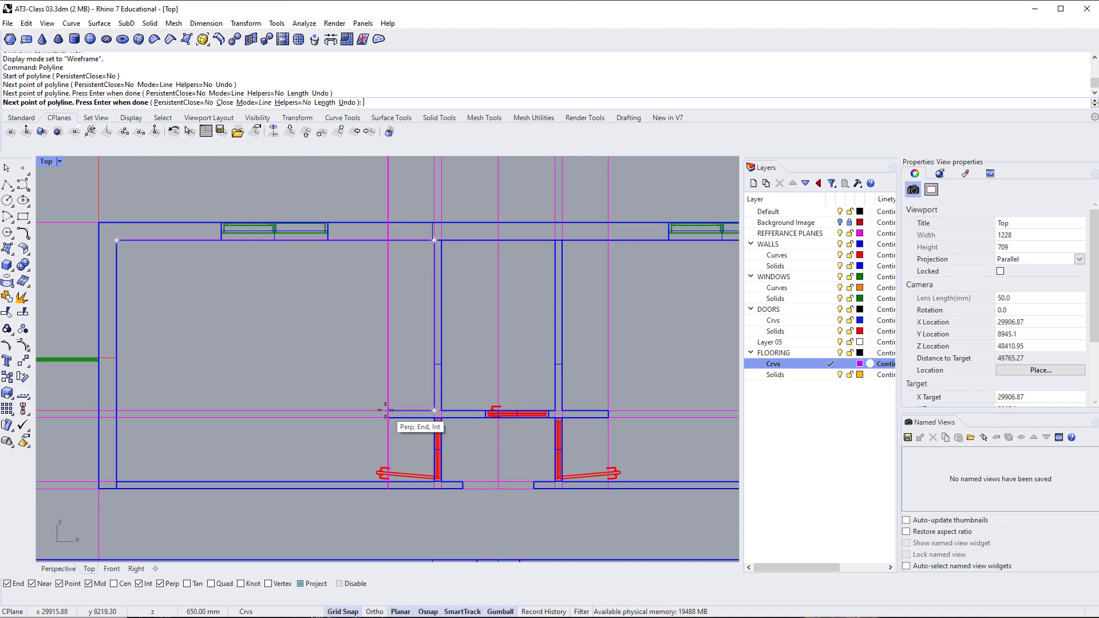
left_click(388, 411)
left_click(391, 422)
Continue the polyline back to the partition and around the upper corners of the door frame into its rebate
scroll(412, 412, "up", 5)
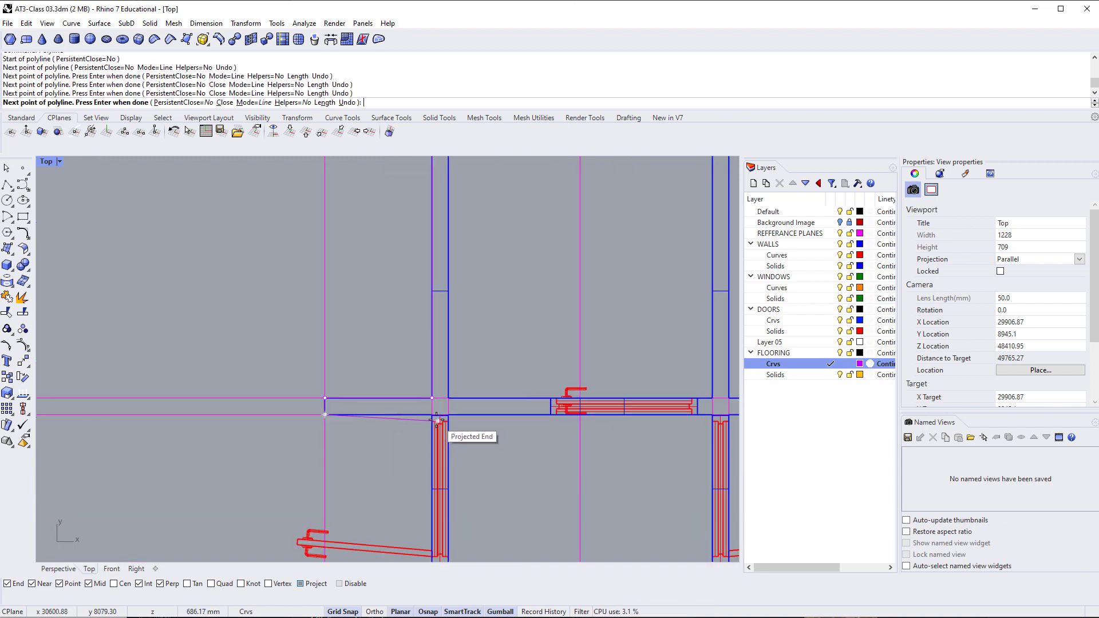
scroll(426, 397, "up", 4)
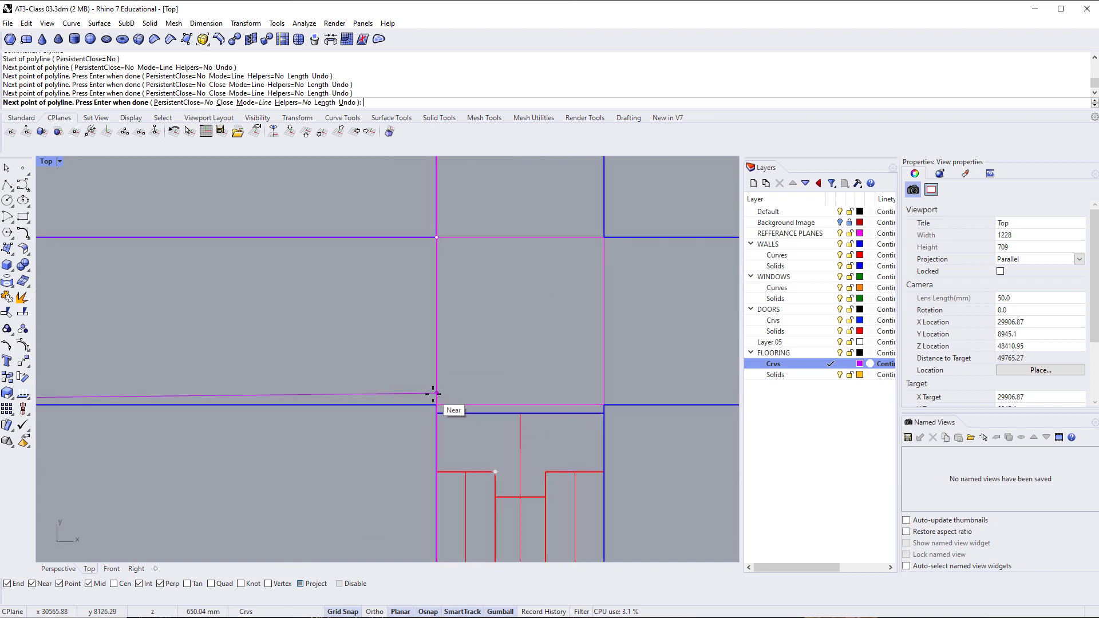
left_click(436, 414)
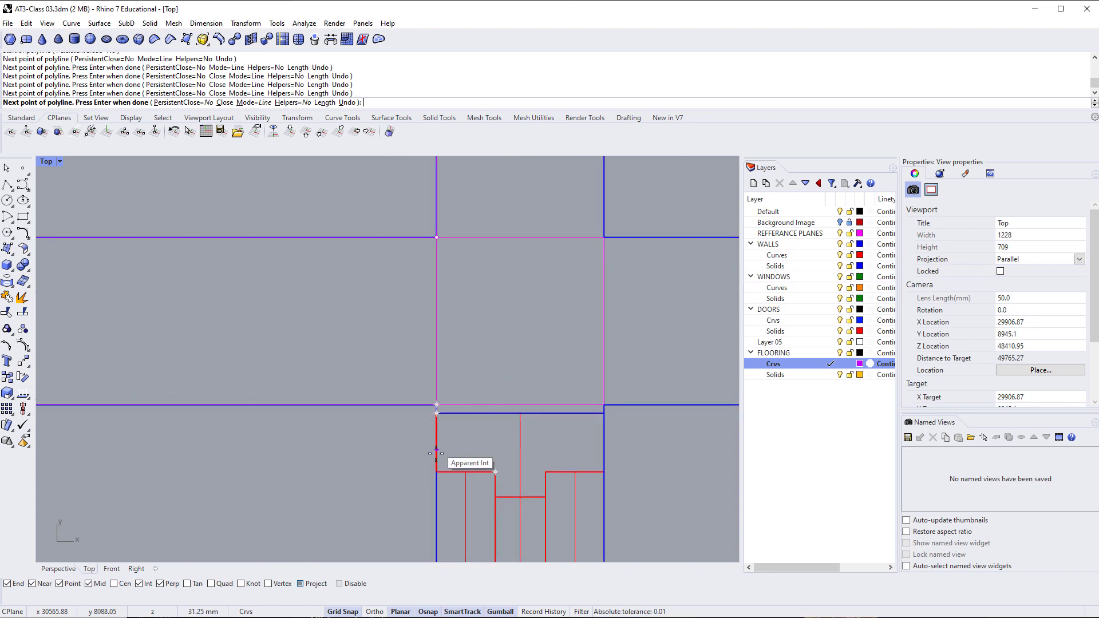
left_click(486, 472)
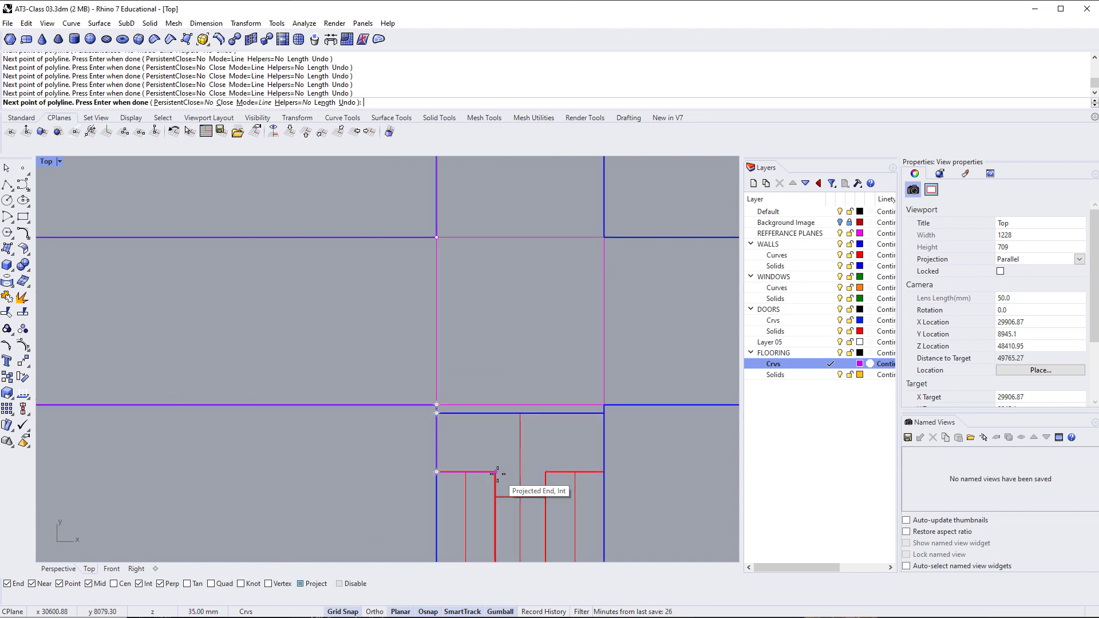
left_click(495, 473)
Continue the polyline down the door frame's rebate, around its lower corners and onto the bedroom's lower wall
scroll(492, 507, "down", 4)
middle_click(501, 372)
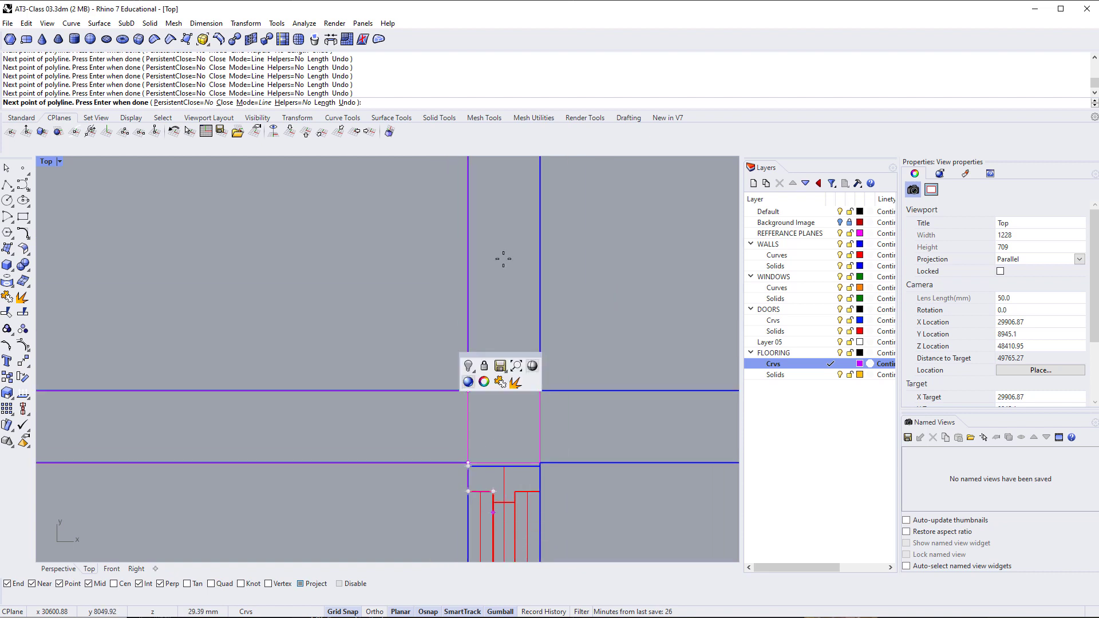
scroll(497, 474, "down", 6)
right_click_drag(509, 482, 500, 158)
scroll(510, 461, "up", 8)
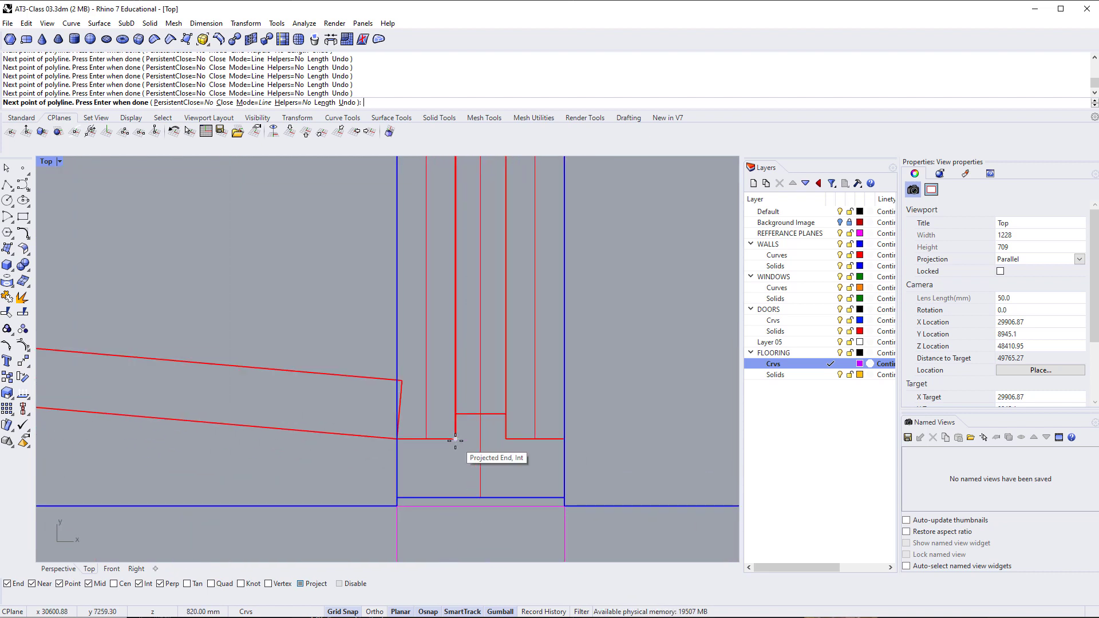
left_click(455, 438)
left_click(396, 438)
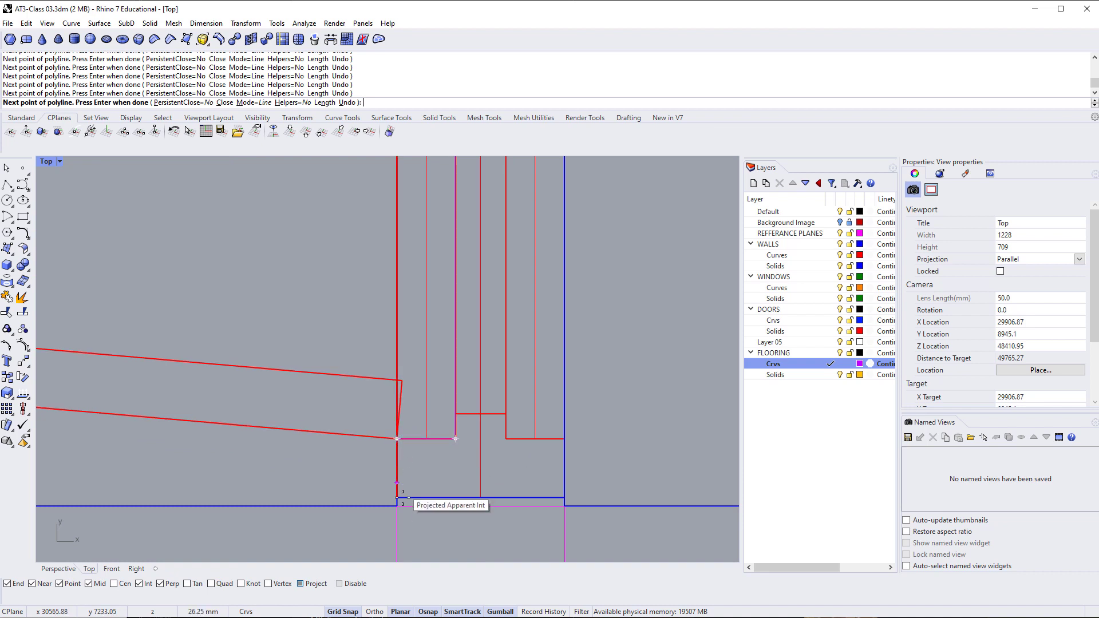
left_click(397, 508)
Continue the polyline to the bedroom's lower-left inner corner and back to its start point, closing the outline
scroll(395, 504, "down", 6)
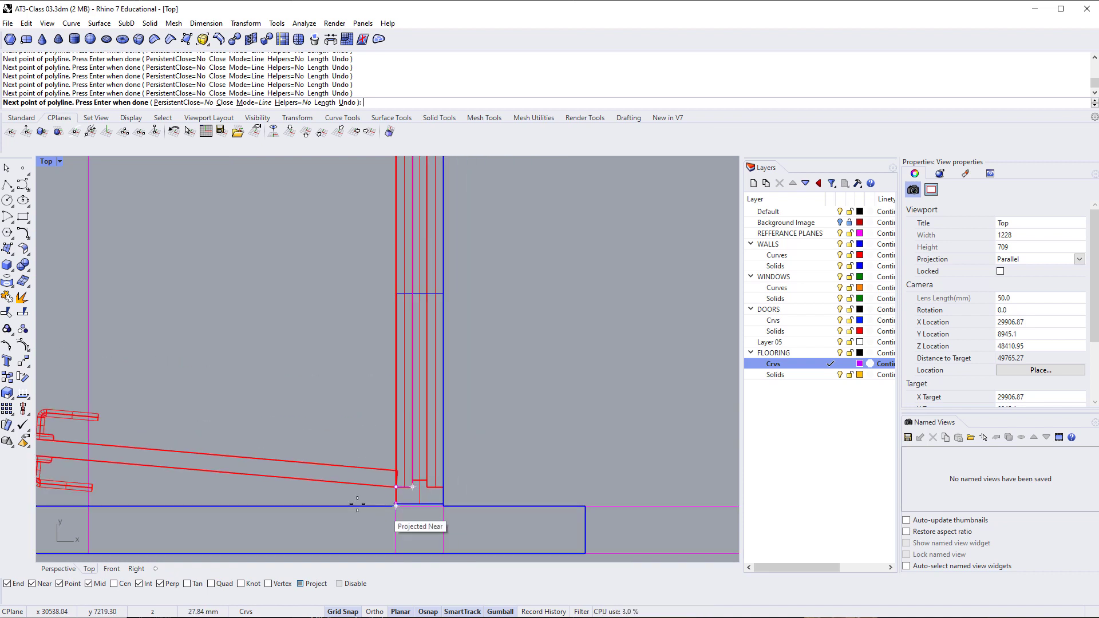
scroll(221, 471, "down", 8)
right_click_drag(121, 458, 452, 442)
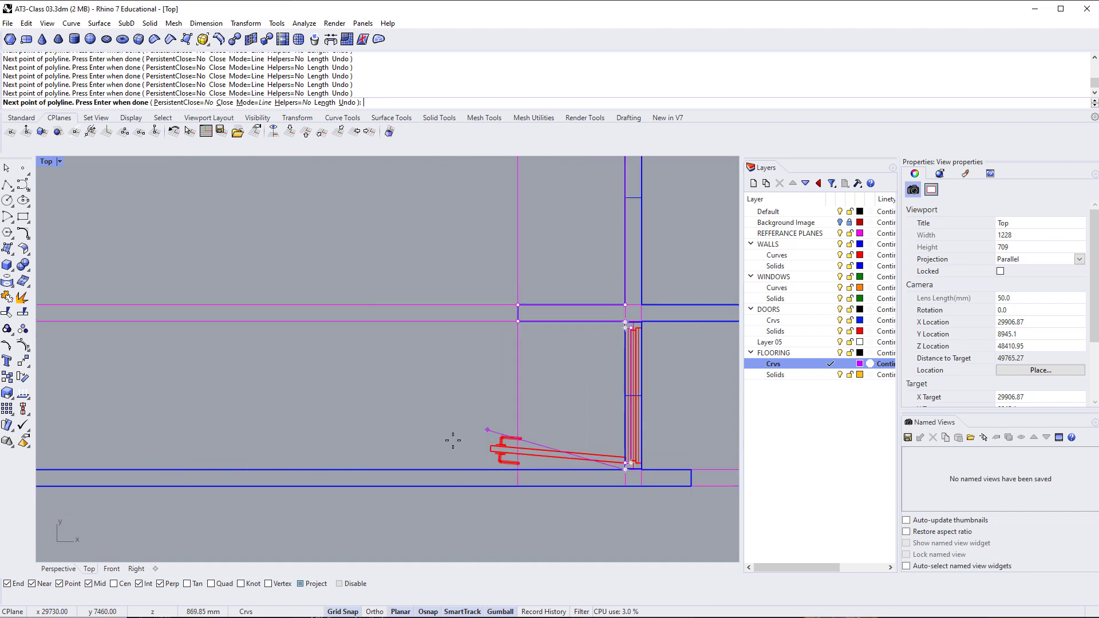
scroll(115, 453, "down", 6)
right_click_drag(114, 453, 408, 450)
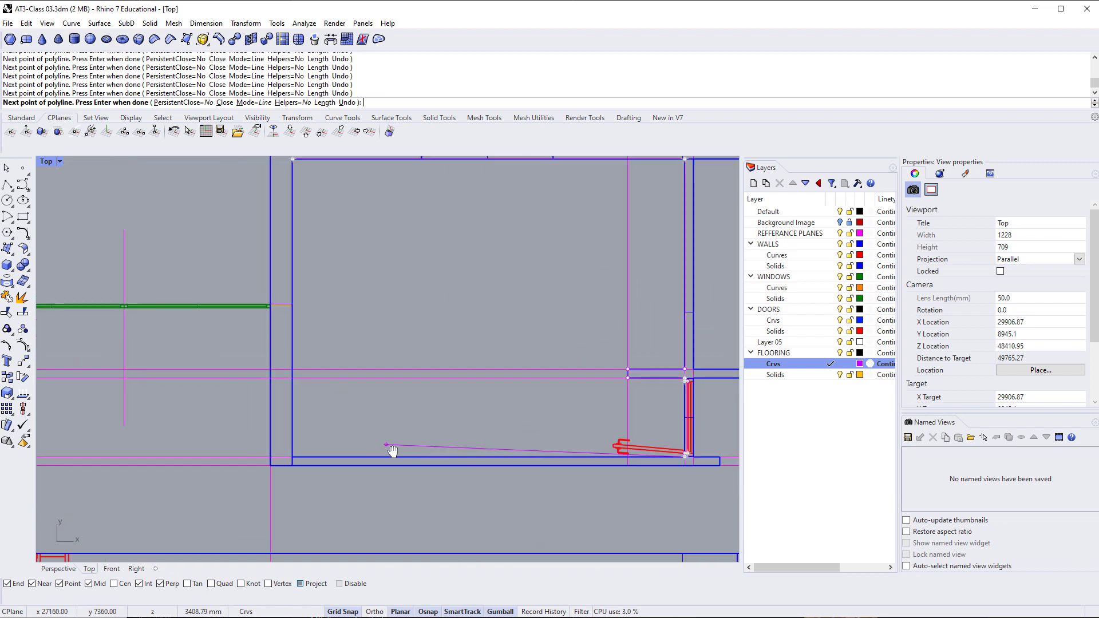
left_click(292, 457)
right_click_drag(299, 172, 305, 309)
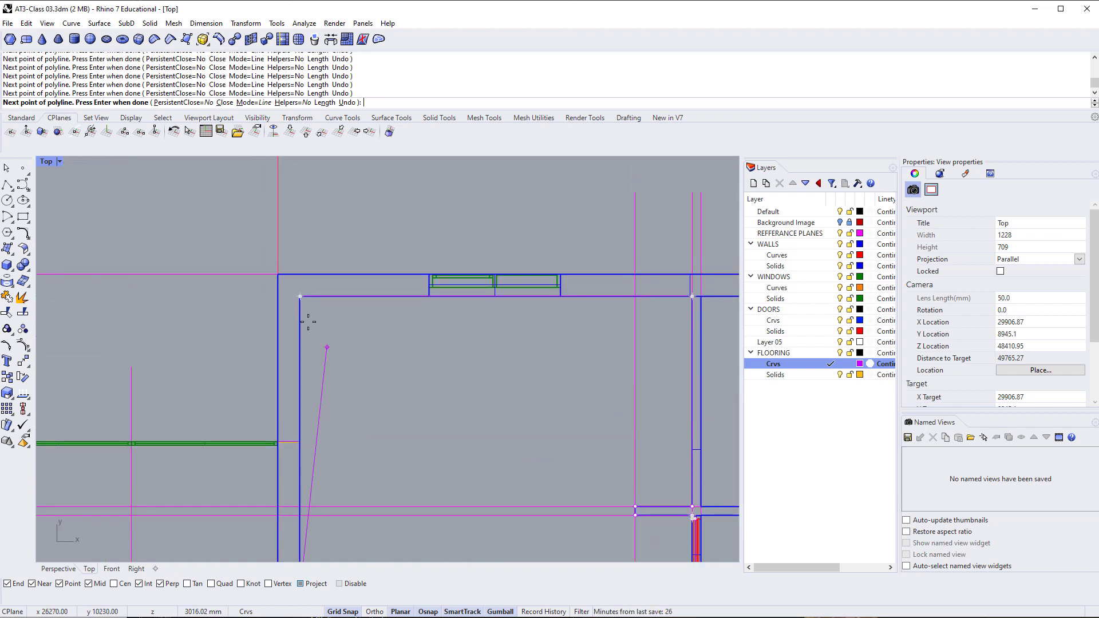
left_click(301, 298)
Select the closed purple curve outlining the first bedroom's floor from the overlapping objects at its lower wall
scroll(316, 311, "down", 8)
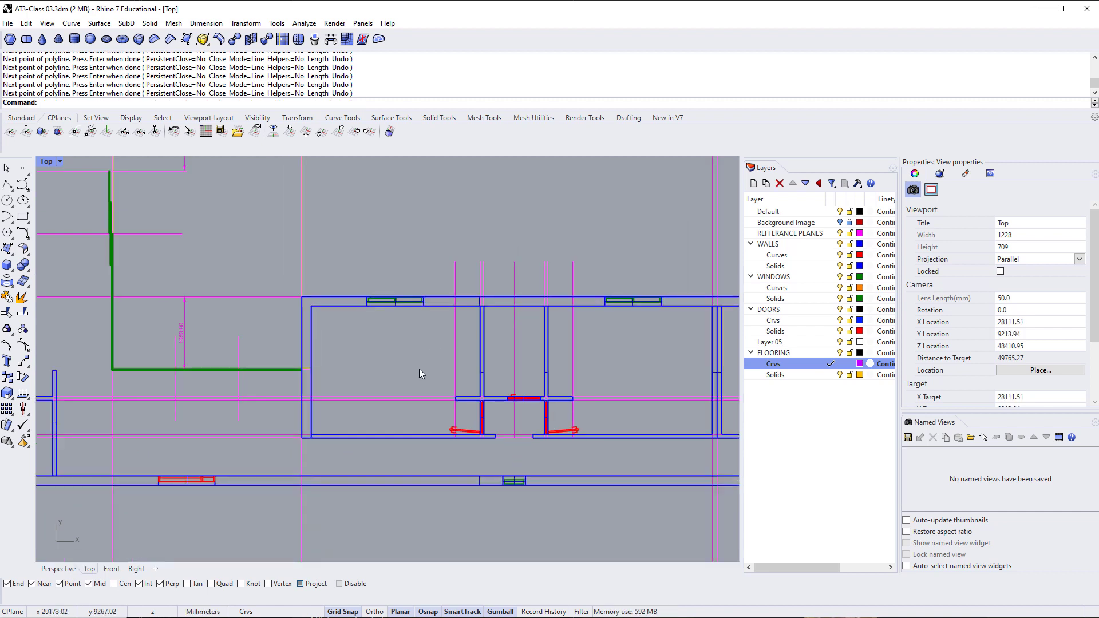
right_click_drag(418, 377, 339, 387)
left_click(335, 440)
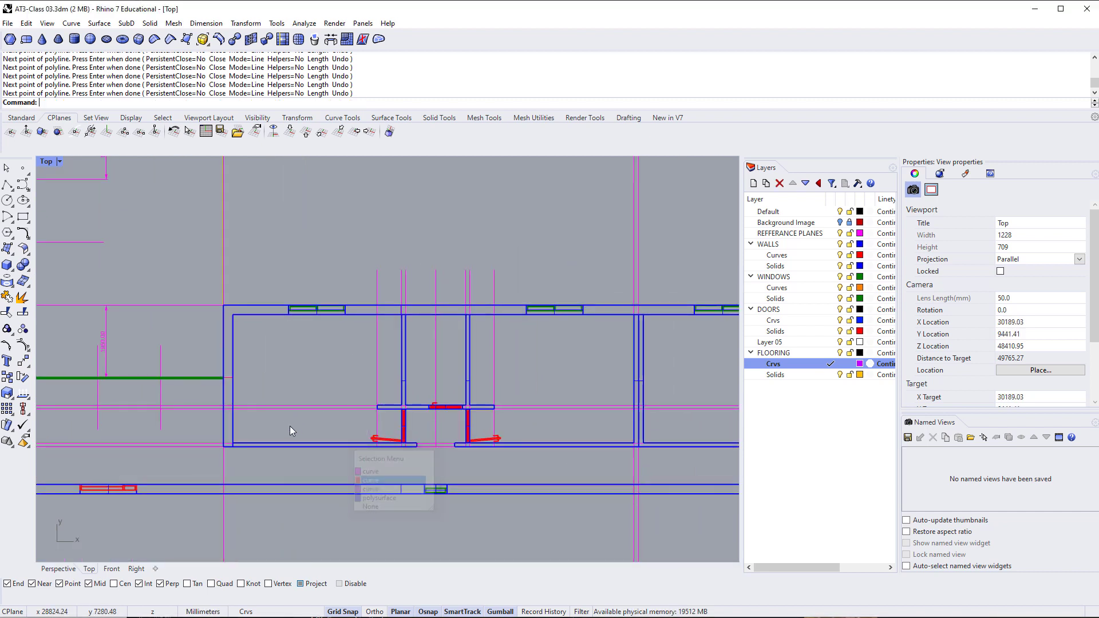
scroll(354, 442, "up", 2)
left_click(355, 442)
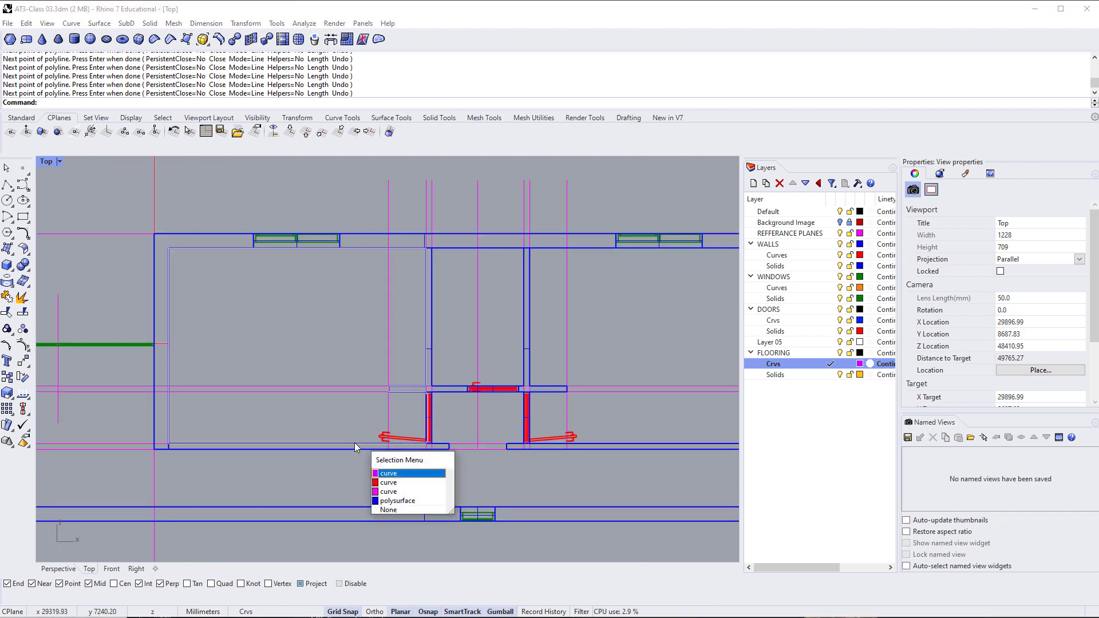
left_click(401, 474)
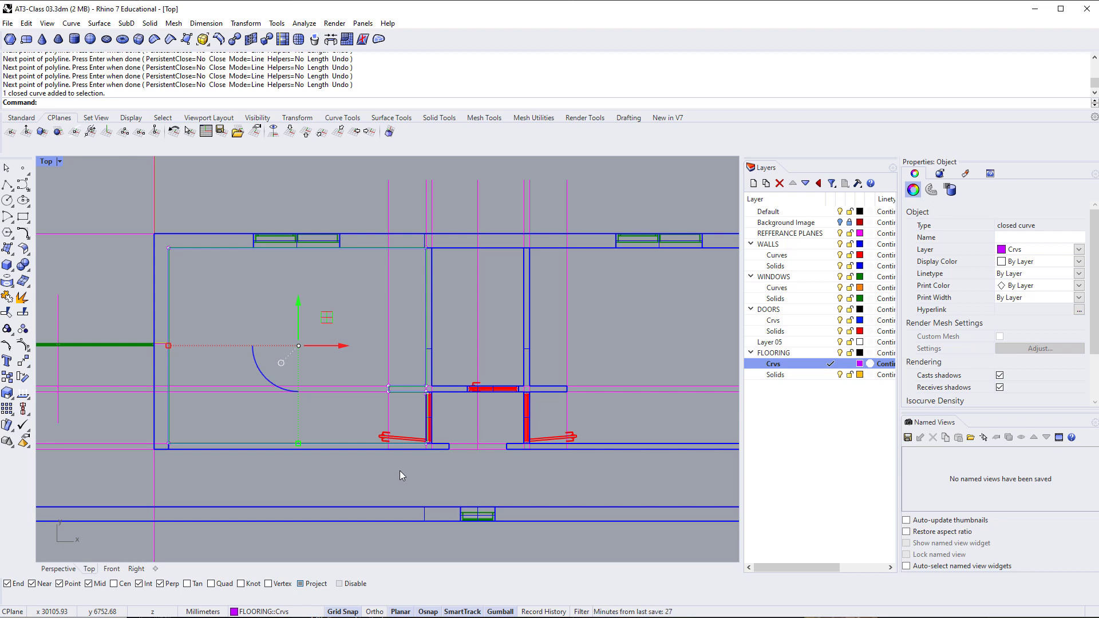
Zoom to the selected bedroom outline in the Perspective view and set the viewport's display mode to Shaded
key("ctrl+F4")
type("ZS")
key("Return")
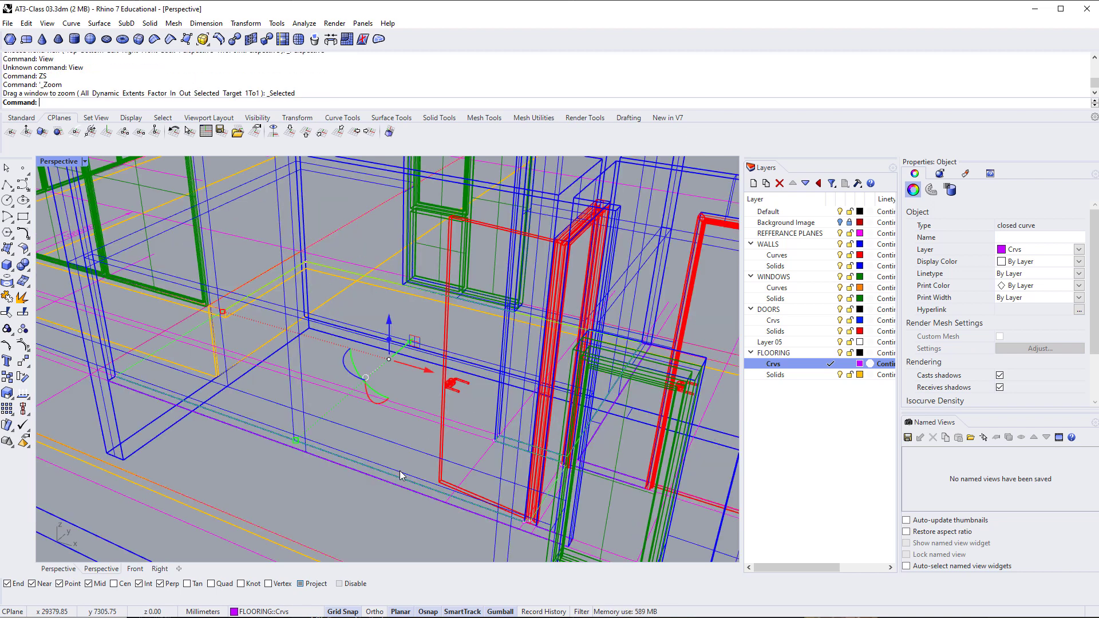
right_click_drag(366, 366, 297, 340)
left_click(85, 162)
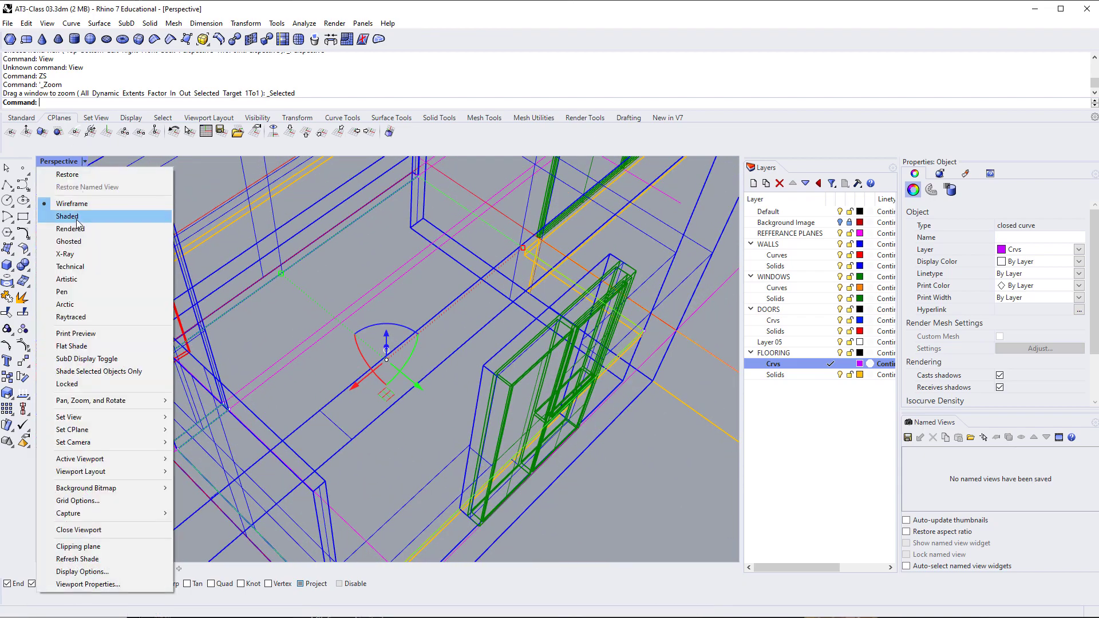
left_click(67, 216)
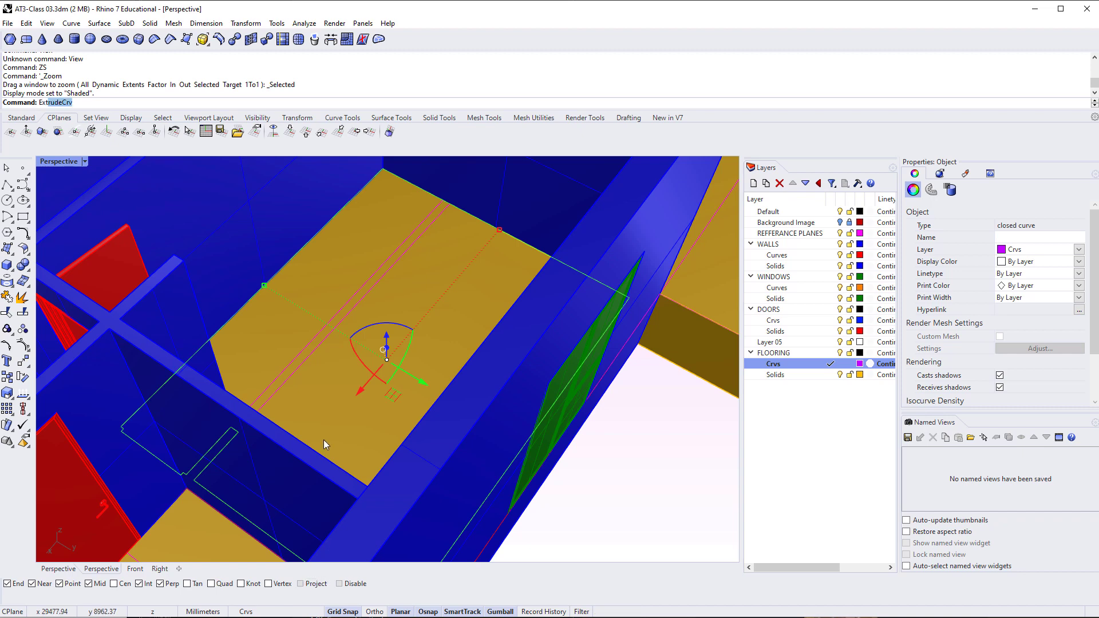
Extrude the first bedroom's floor outline 10 mm as a closed solid
key("Return")
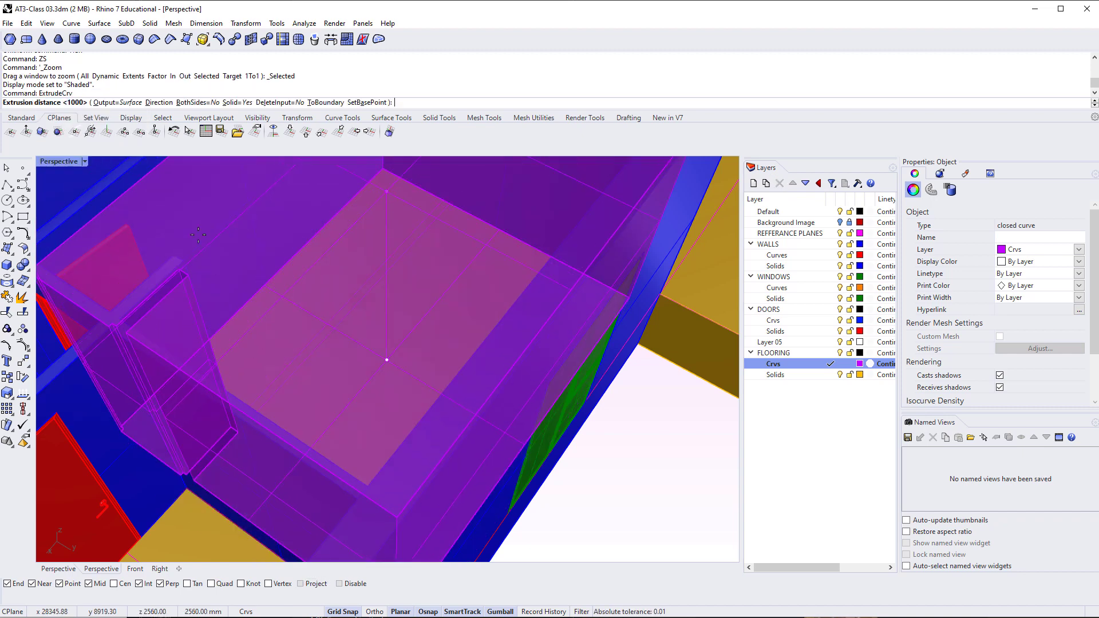
type("10")
key("Return")
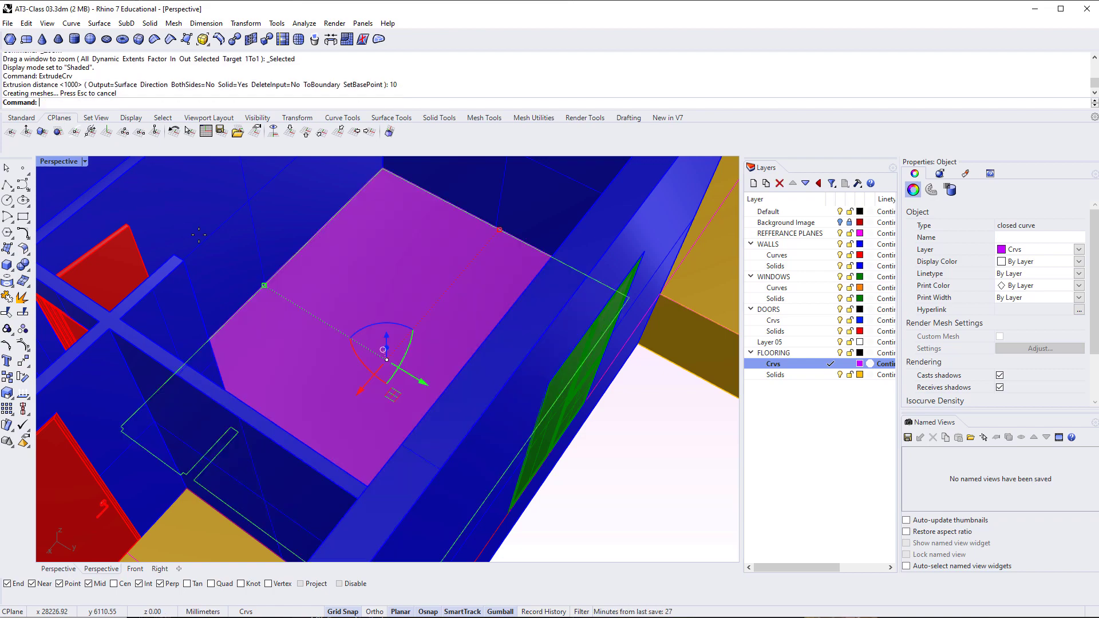
right_click_drag(346, 308, 572, 372)
key("Escape")
Move the extruded bedroom floor to the Solids layer under FLOORING
left_click(471, 351)
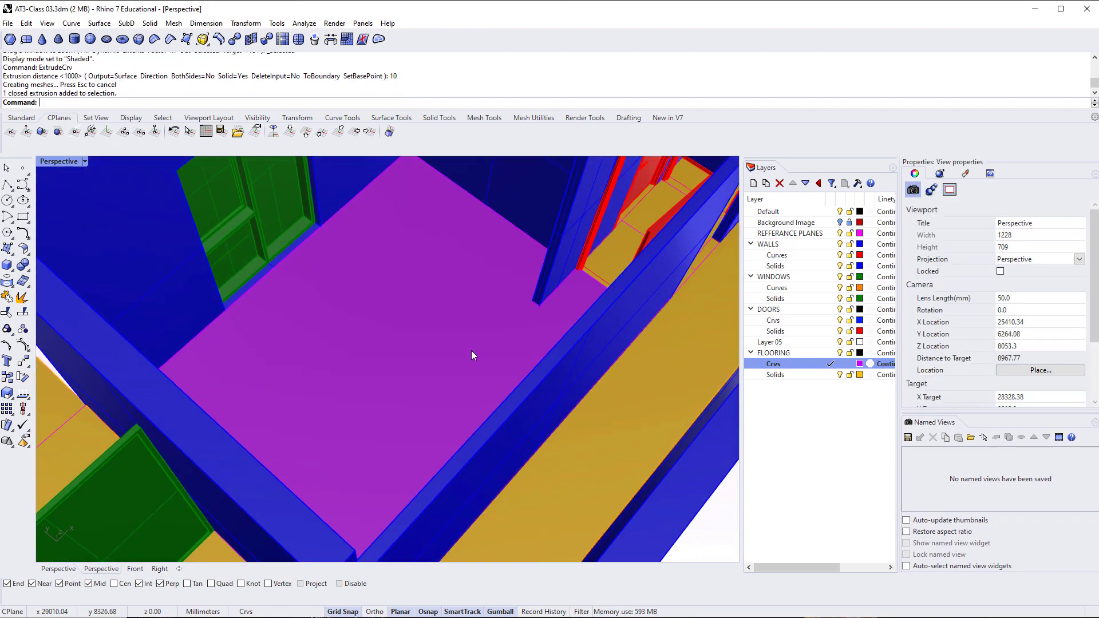
scroll(480, 349, "down", 6)
right_click_drag(479, 352, 355, 441)
scroll(375, 399, "down", 5)
left_click(801, 375)
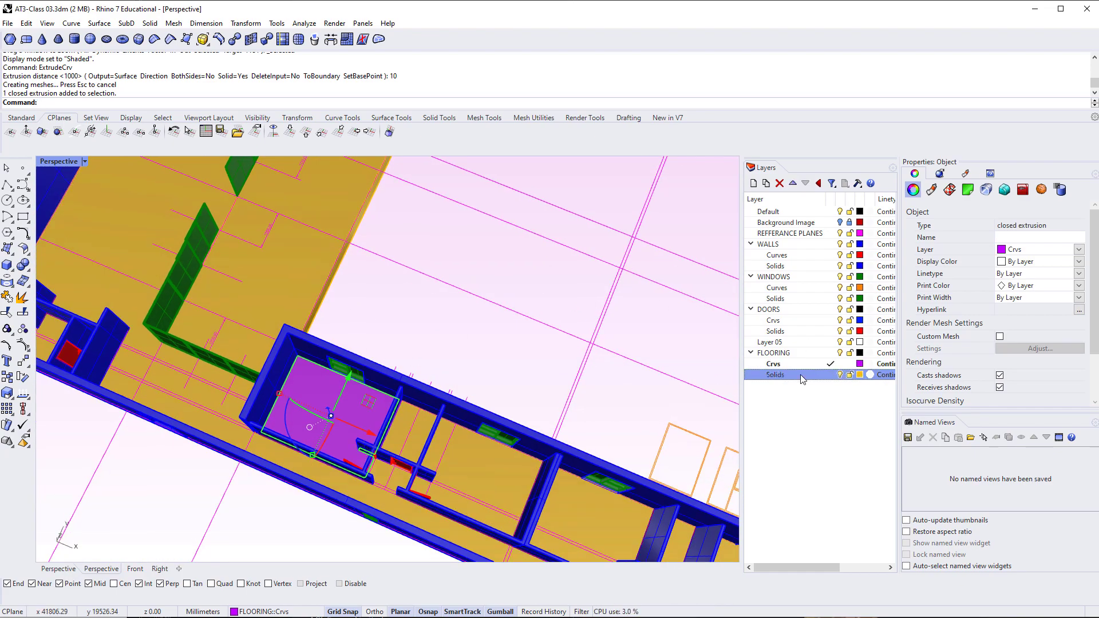
right_click(801, 375)
left_click(849, 575)
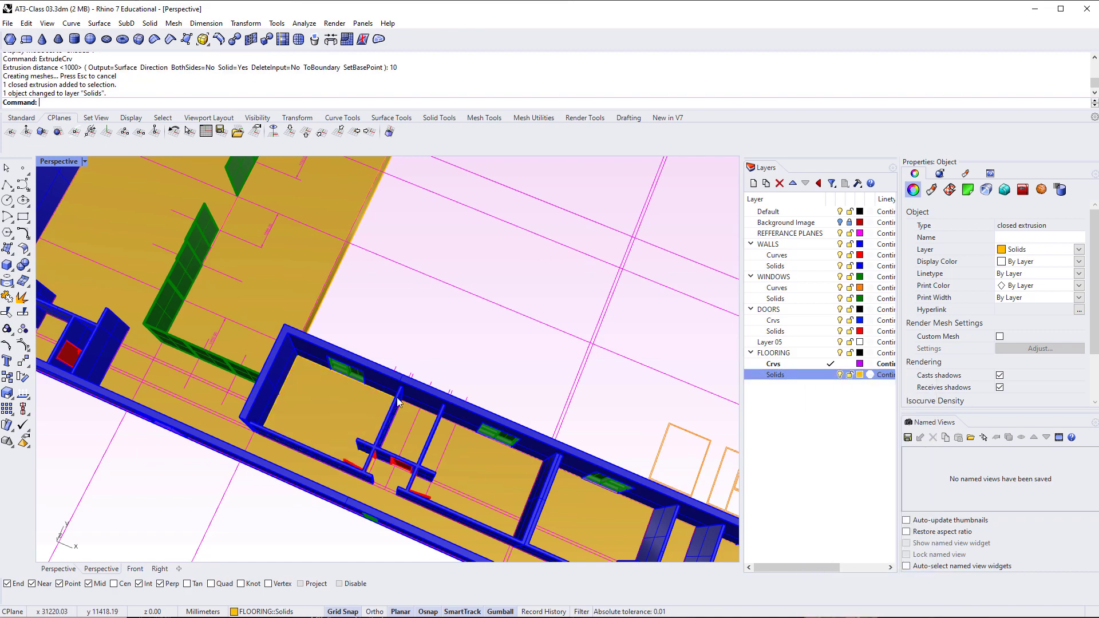
key("Escape")
Inspect the bedroom floor and the main interior floor by selecting each solid in turn
right_click_drag(475, 467, 369, 418)
left_click(397, 441)
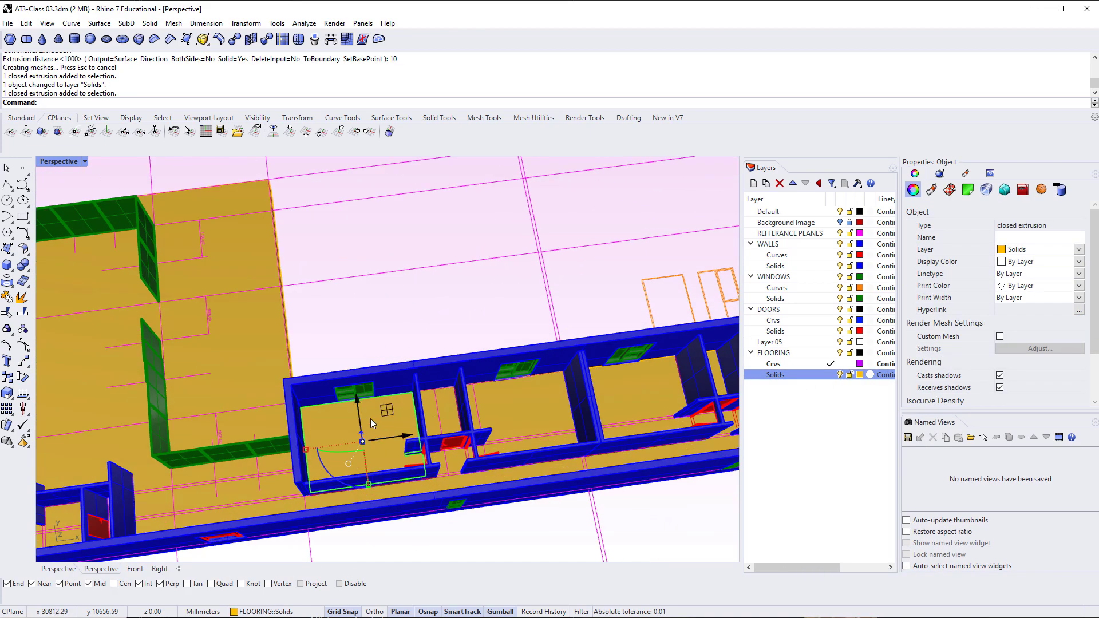
left_click(242, 493)
key("Escape")
right_click_drag(318, 395, 373, 363)
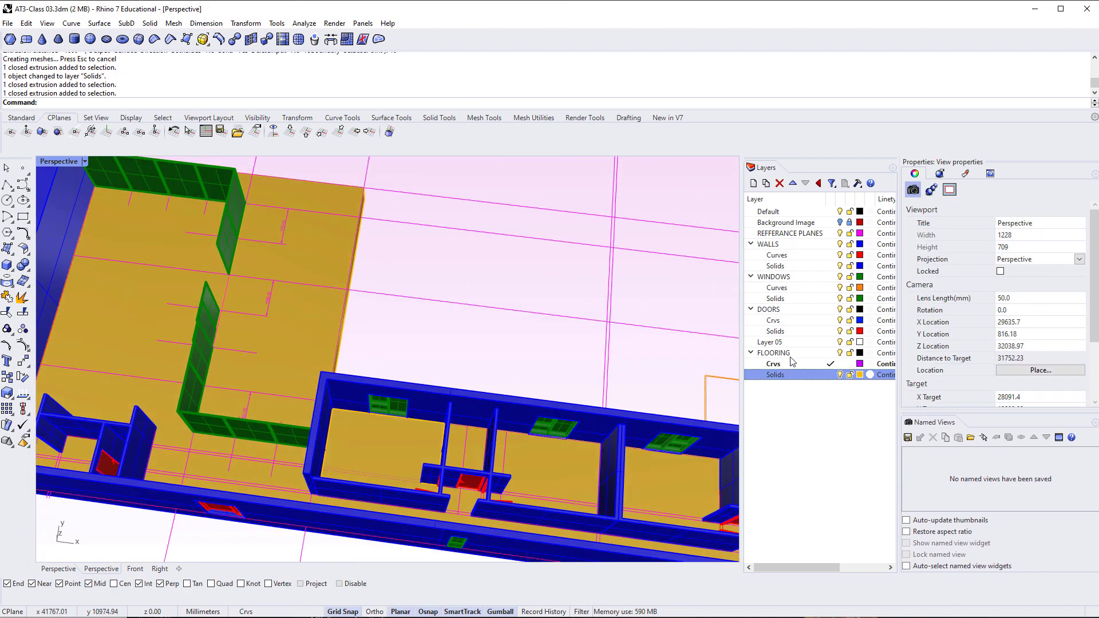
key("ctrl")
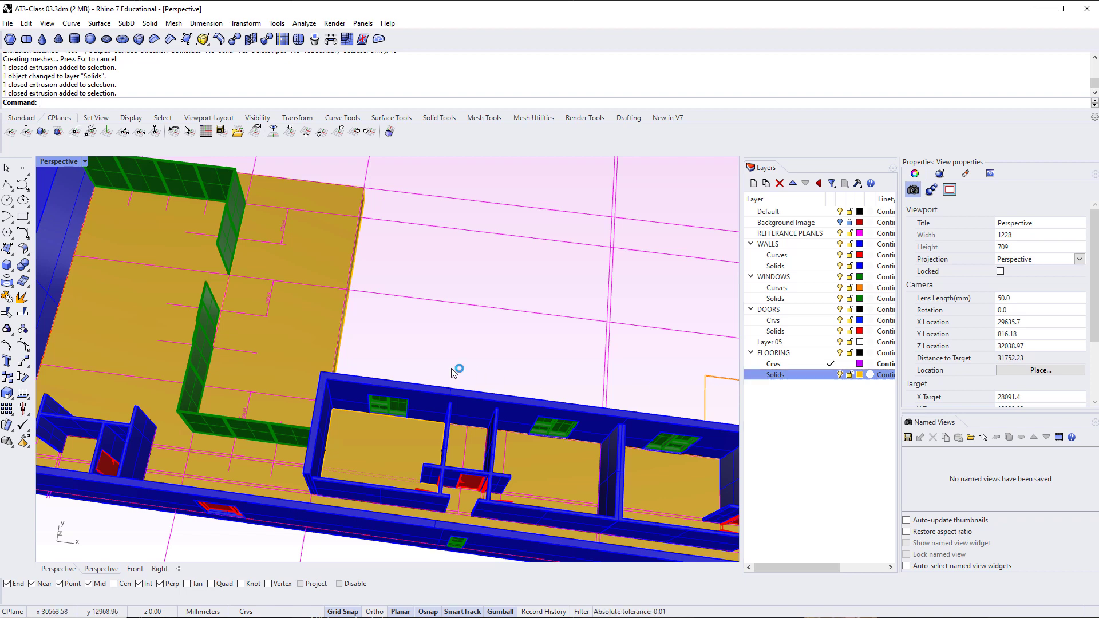
right_click_drag(457, 372, 446, 395, "shift")
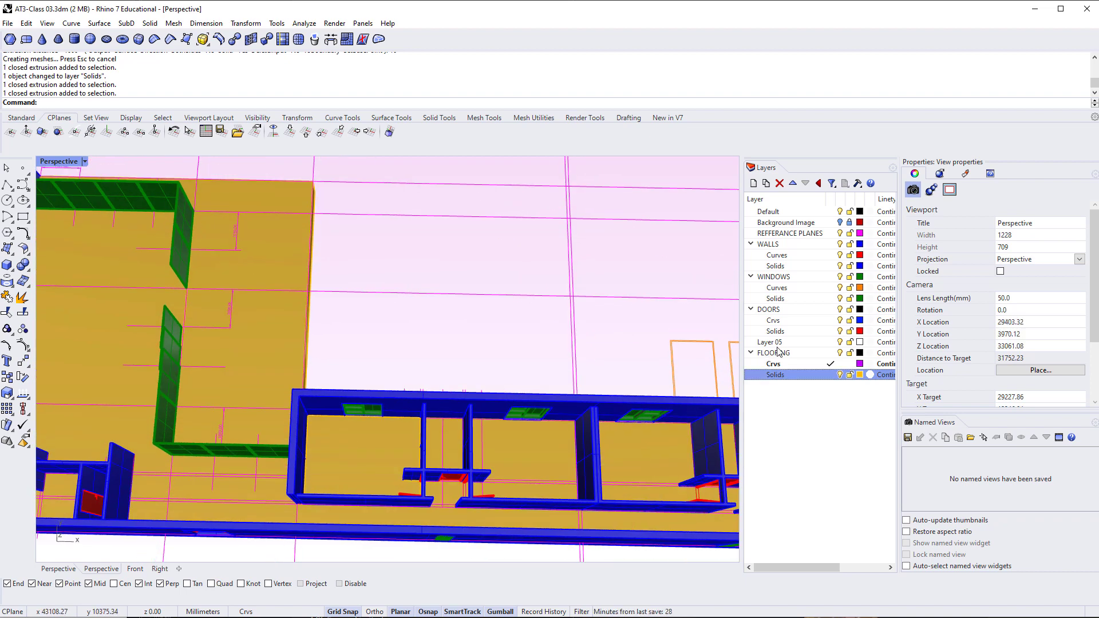
Add two sublayers under FLOORING named Timber Decking and Carpet
left_click(776, 381)
left_click(753, 183)
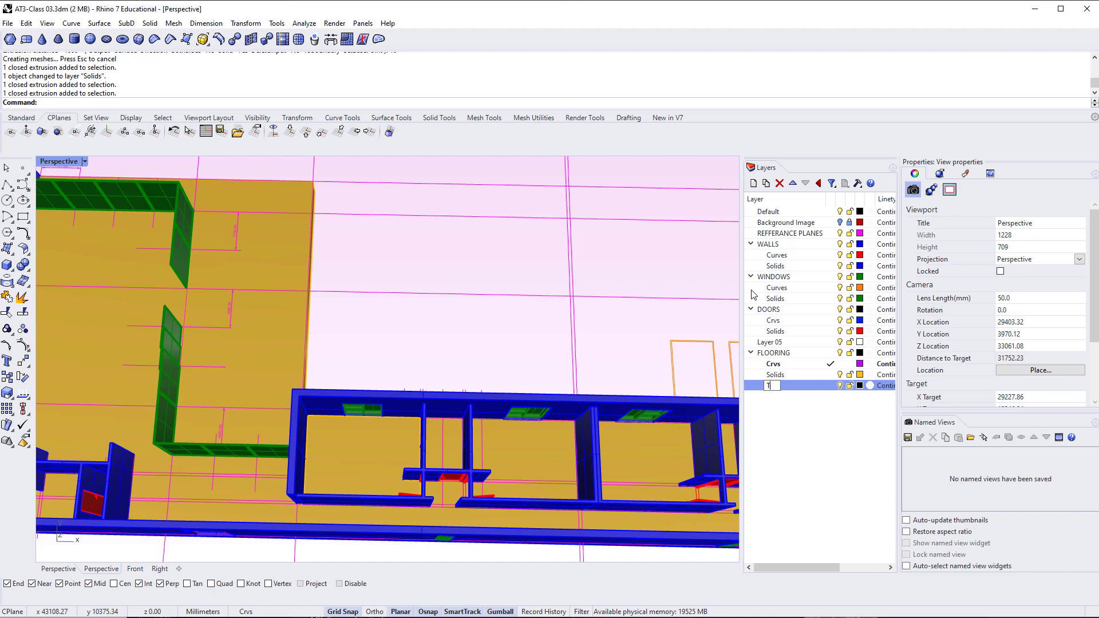
type("Timber Deckin")
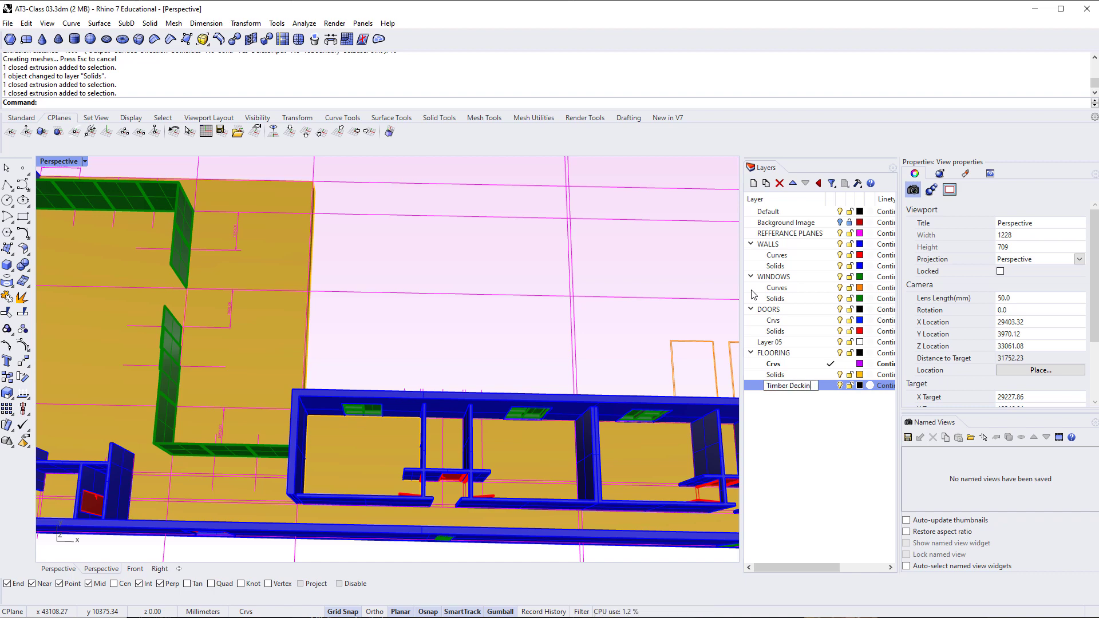
type("g")
key("Return")
left_click(753, 184)
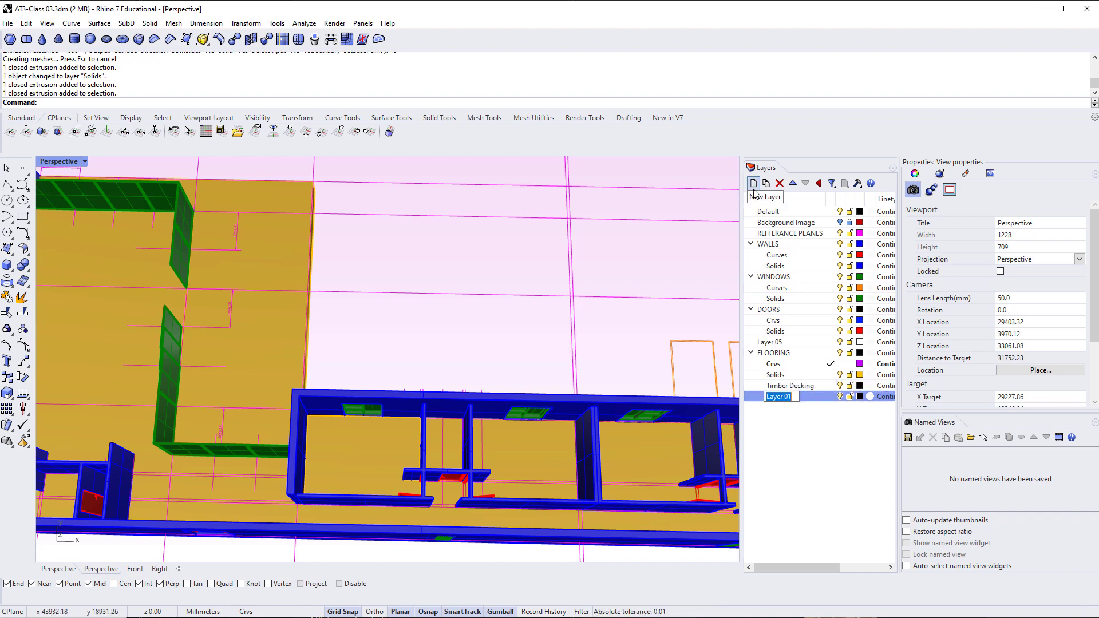
type("Carpet")
key("Return")
Set the Timber Decking layer's colour to a muted brown
left_click(860, 386)
left_click_drag(212, 232, 191, 232)
left_click(308, 391)
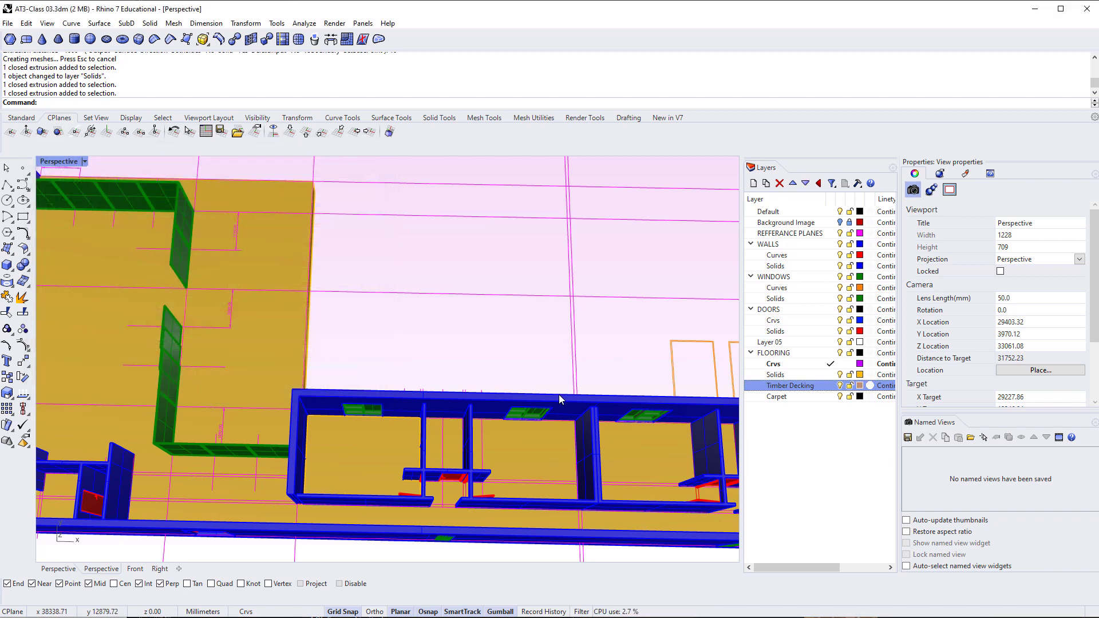
Move the courtyard deck solid to the Timber Decking layer
left_click(271, 320)
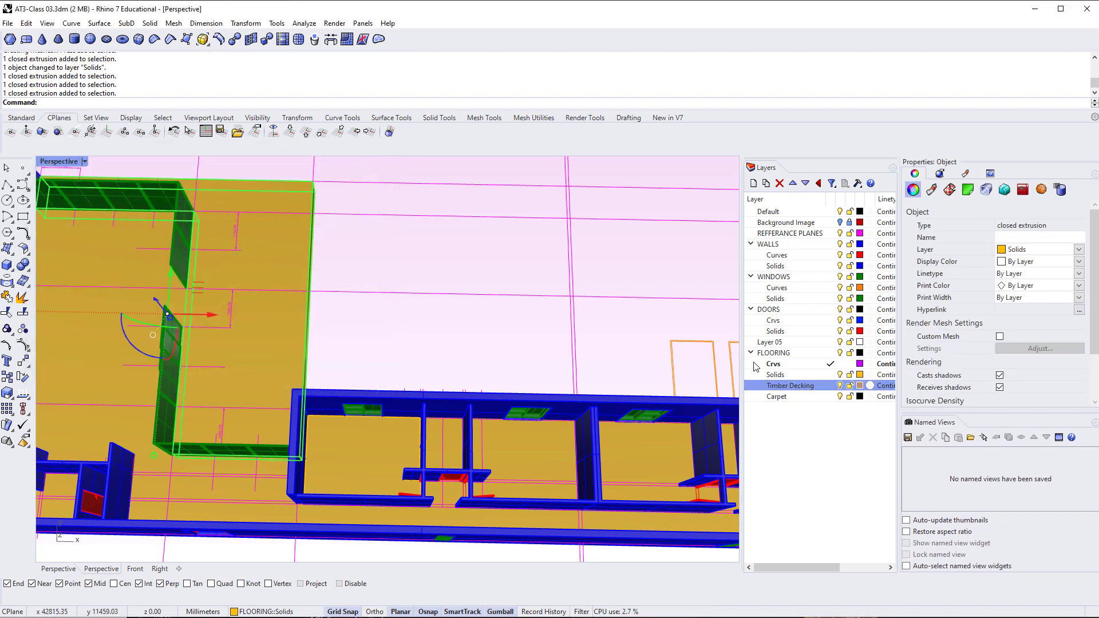
right_click(805, 385)
left_click(847, 586)
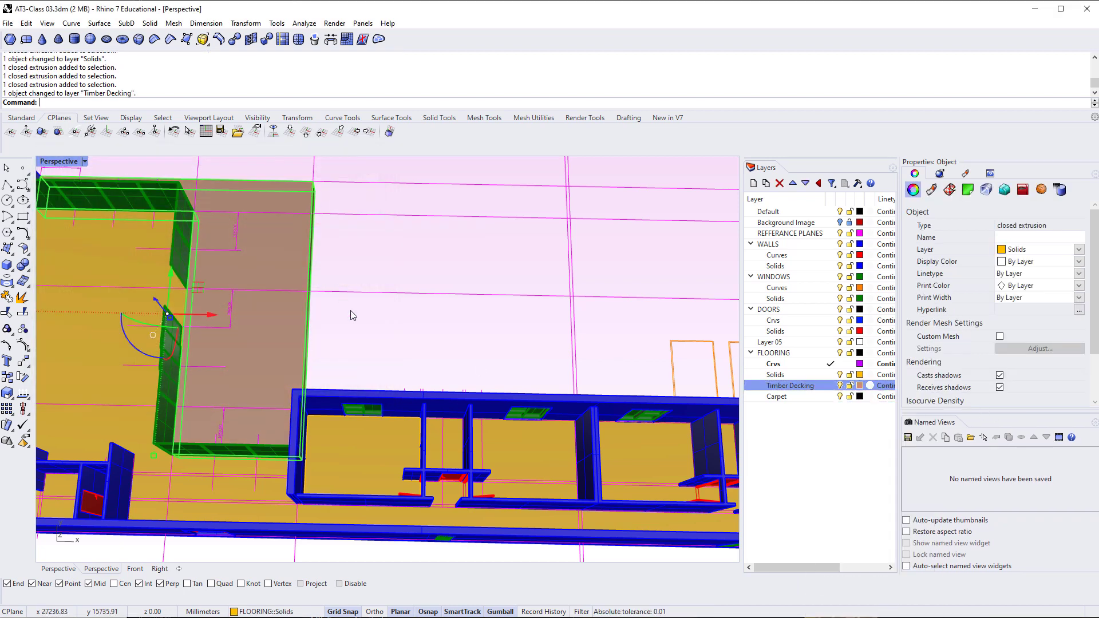
left_click(353, 315)
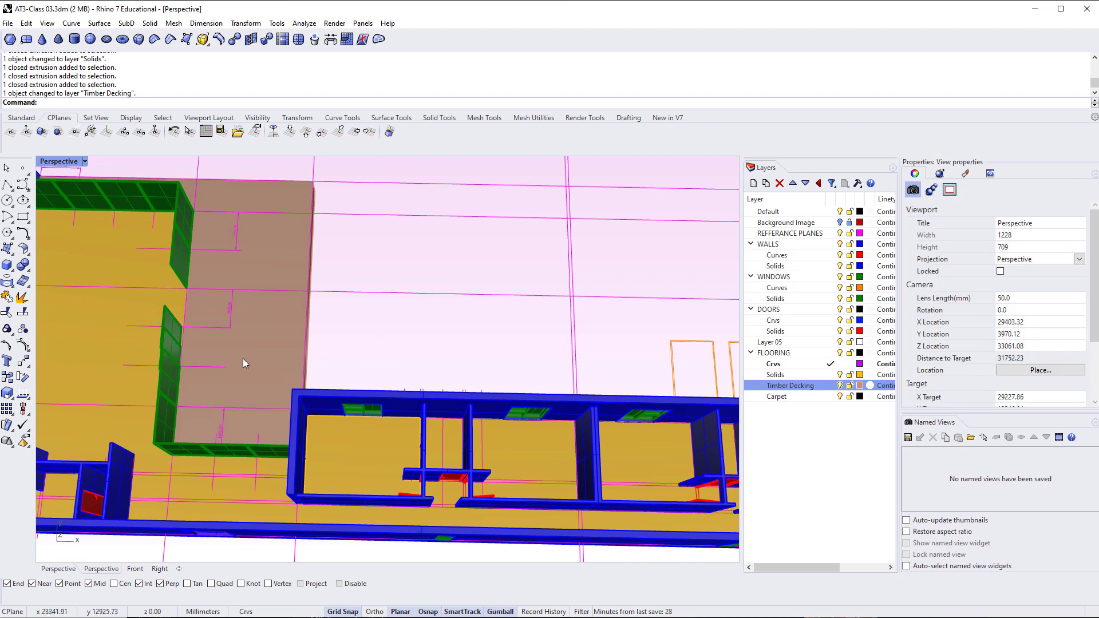
Move the first bedroom's floor solid to the Carpet layer
left_click(383, 462)
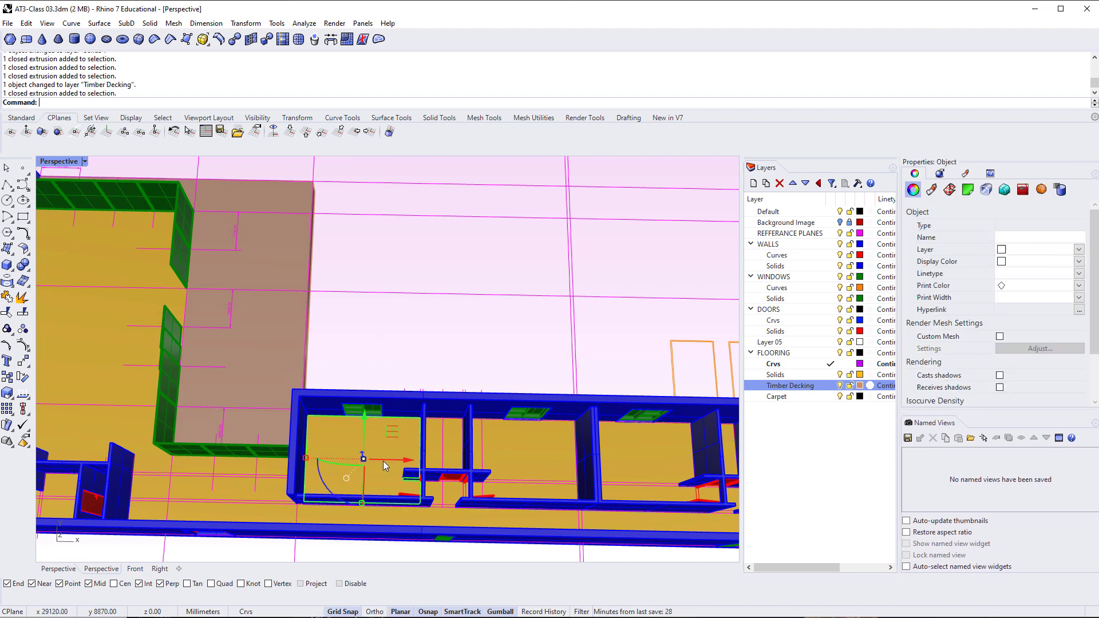
right_click(807, 399)
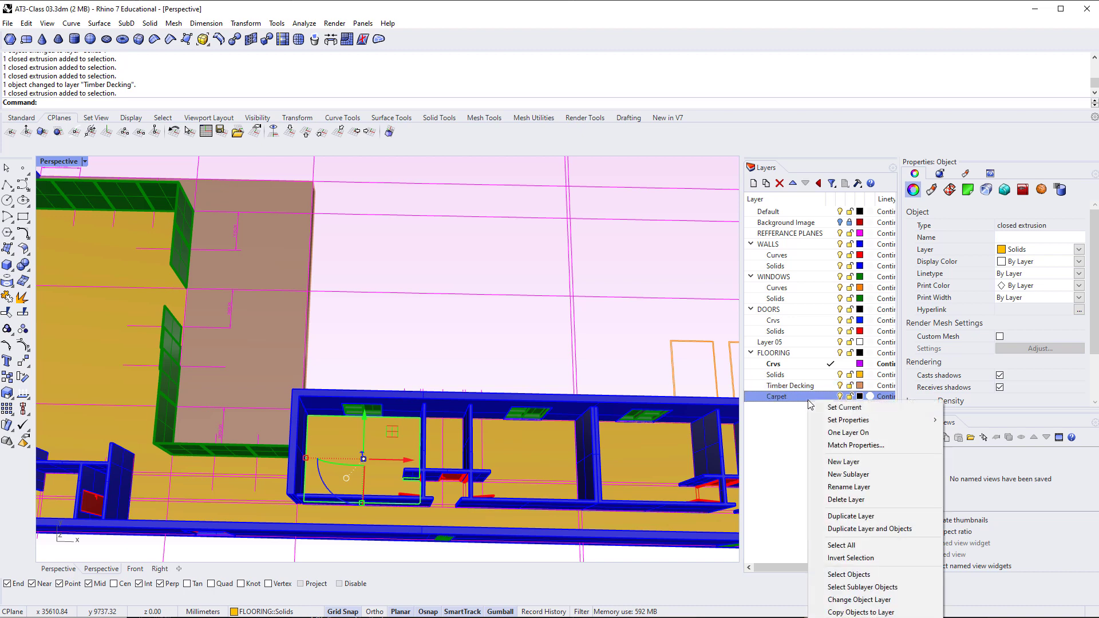
left_click(847, 599)
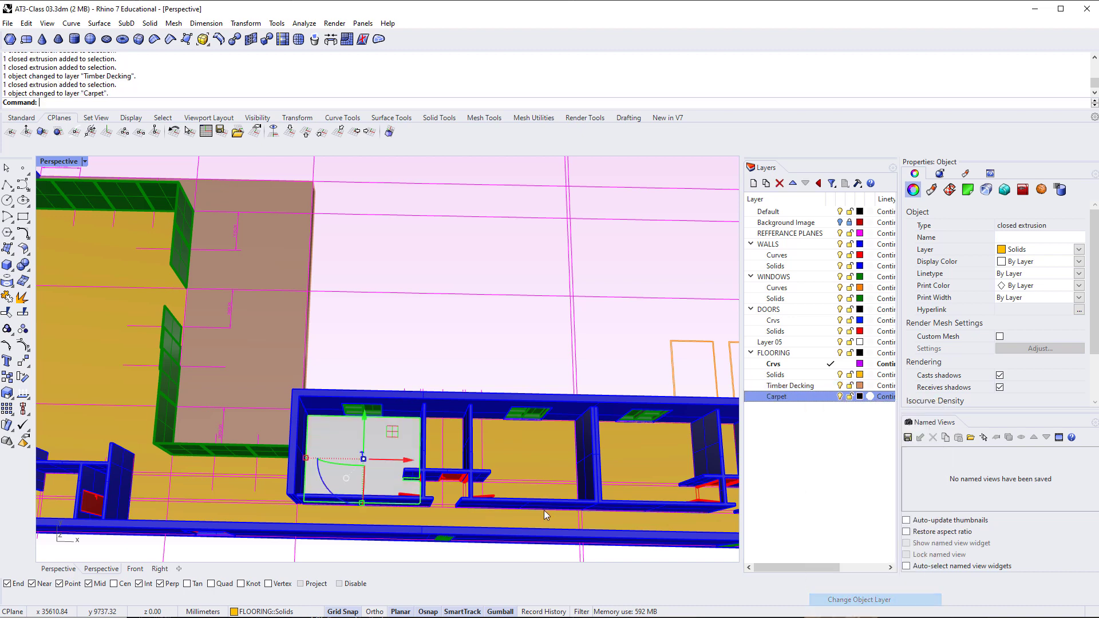
left_click(457, 362)
left_click(390, 438)
left_click(426, 353)
right_click_drag(390, 376, 84, 297, "shift")
Rename the FLOORING Solids layer that holds the main interior floor as Polished Concrete
left_click(84, 298)
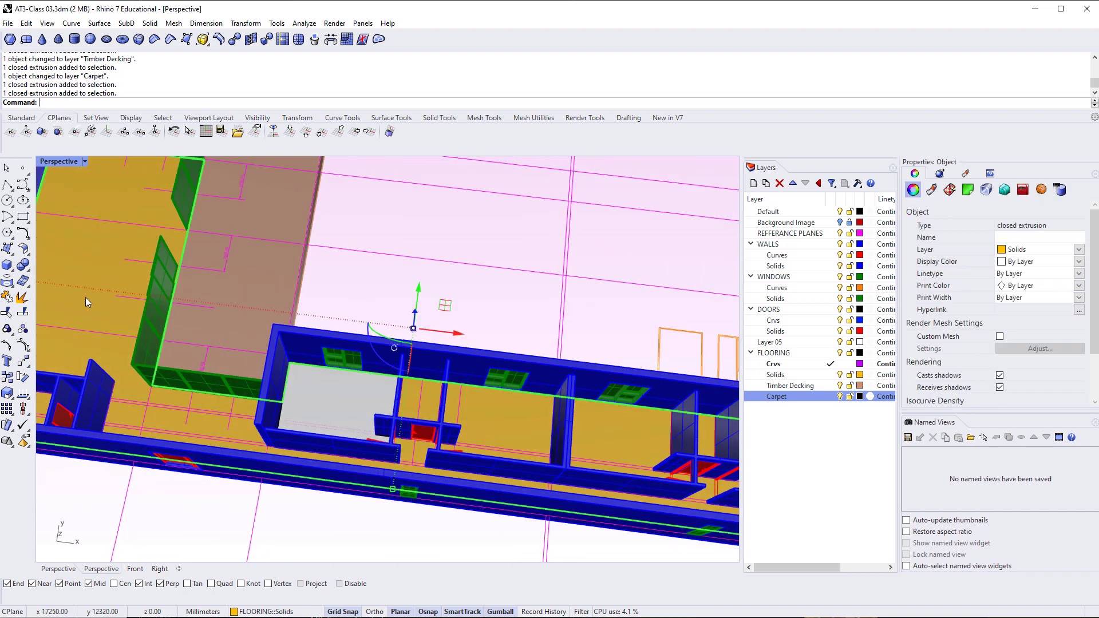
left_click(776, 375)
left_click(776, 376)
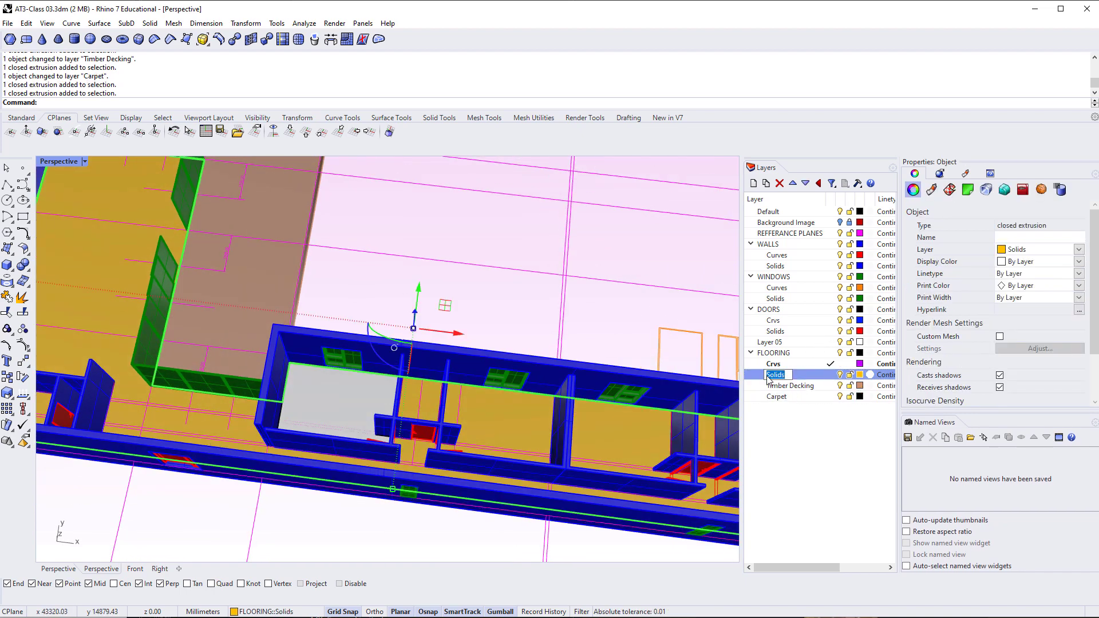
type("Polished Concrete")
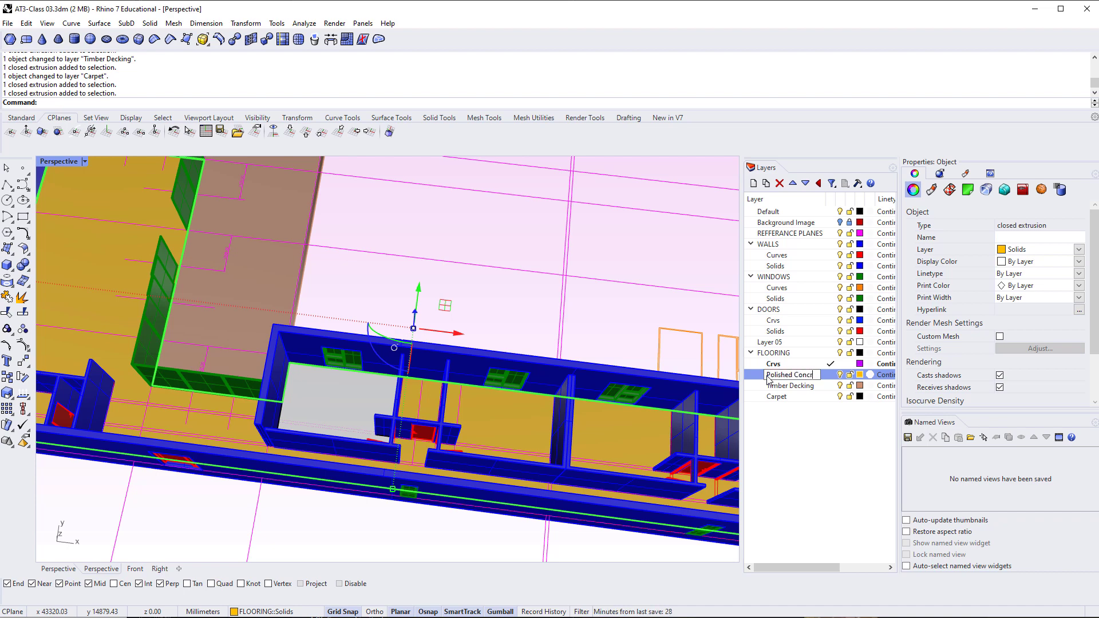
left_click(593, 352)
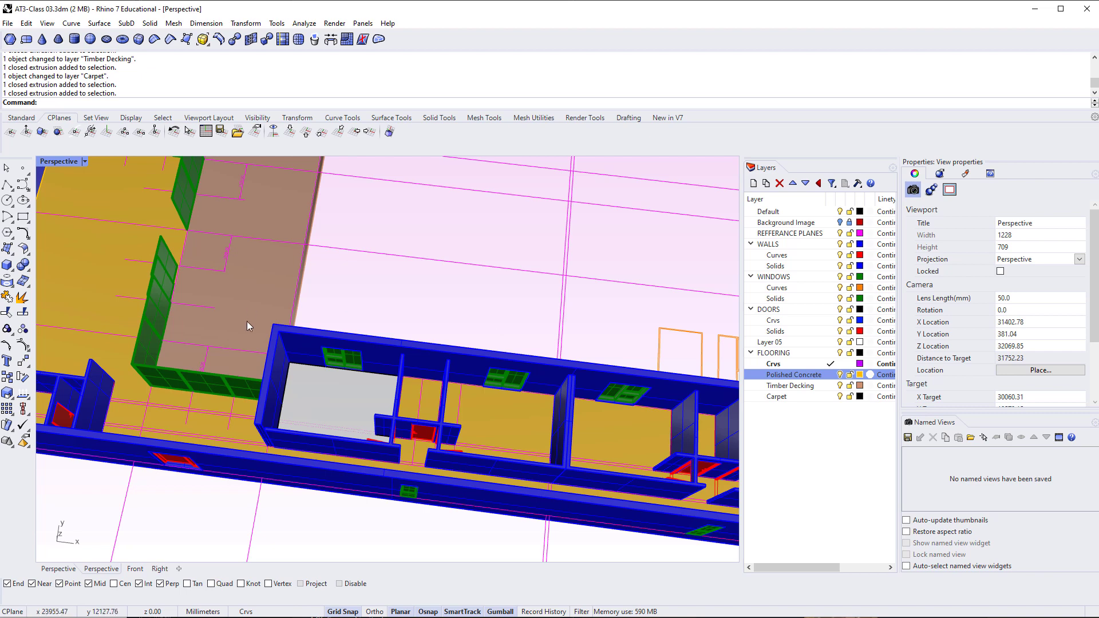
Turn on projection for object snaps and switch to the Top view of the bedrooms
right_click_drag(247, 322, 247, 364)
right_click_drag(359, 417, 269, 412, "shift")
left_click(317, 587)
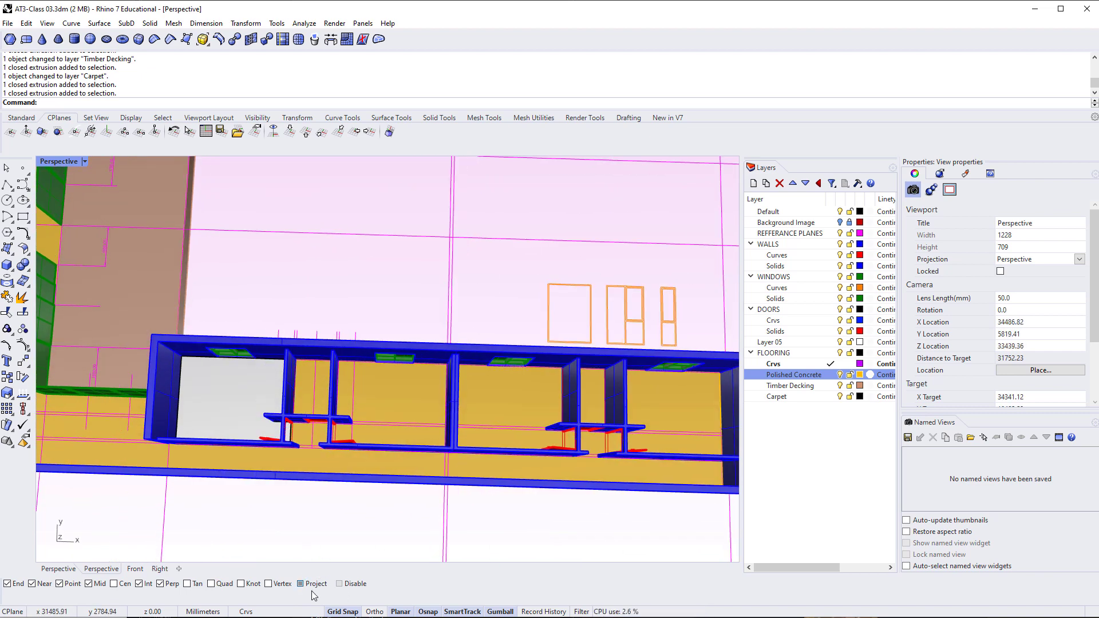
key("ctrl+F1")
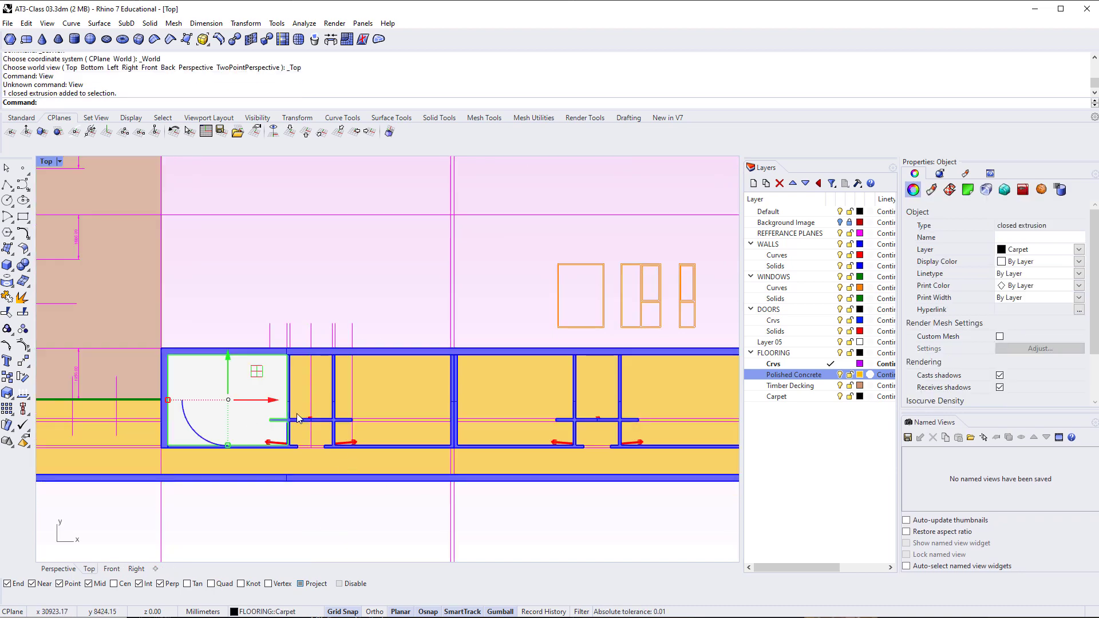
Try to mirror the carpet floor about the vertical reference line midway between the first two bedrooms with Copy=No, and undo it
type("mirror")
key("Return")
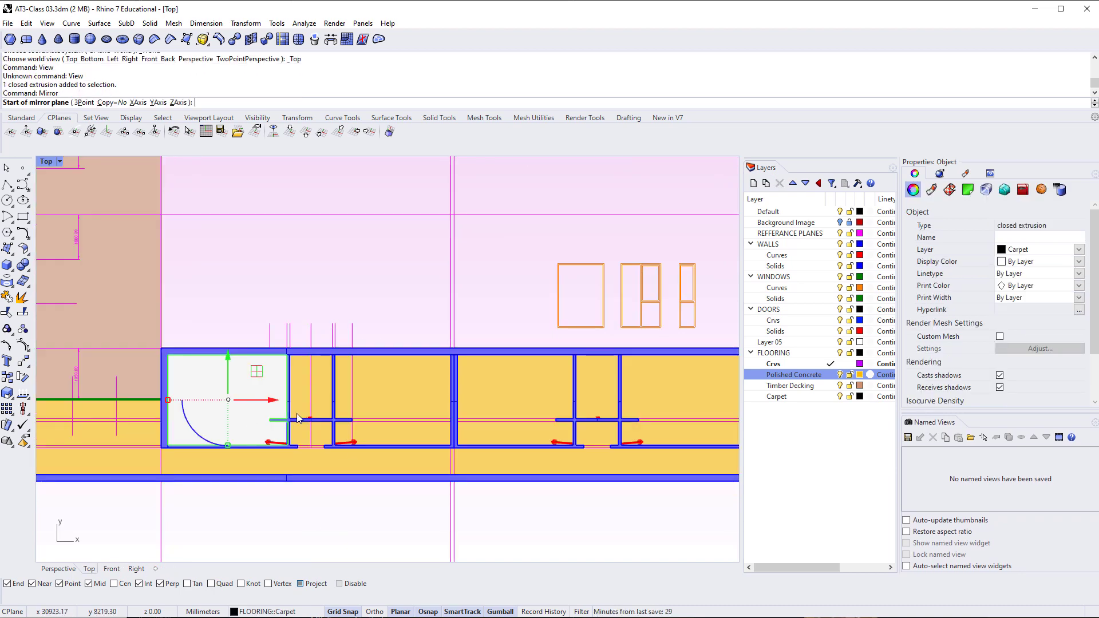
left_click(310, 323)
left_click(311, 289)
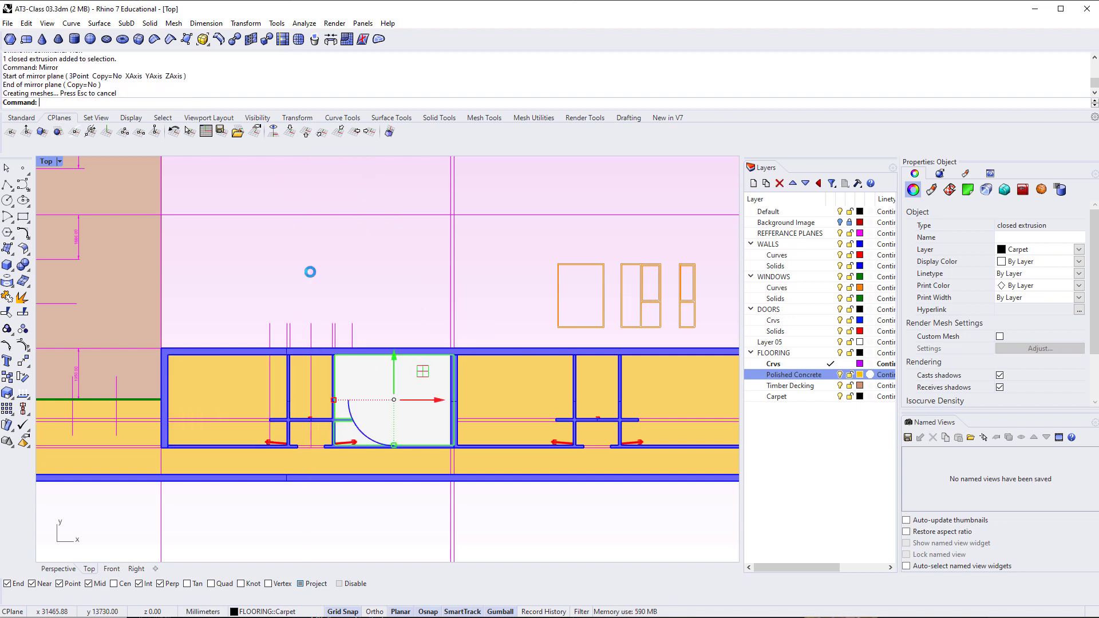
left_click(333, 251)
key("ctrl+z")
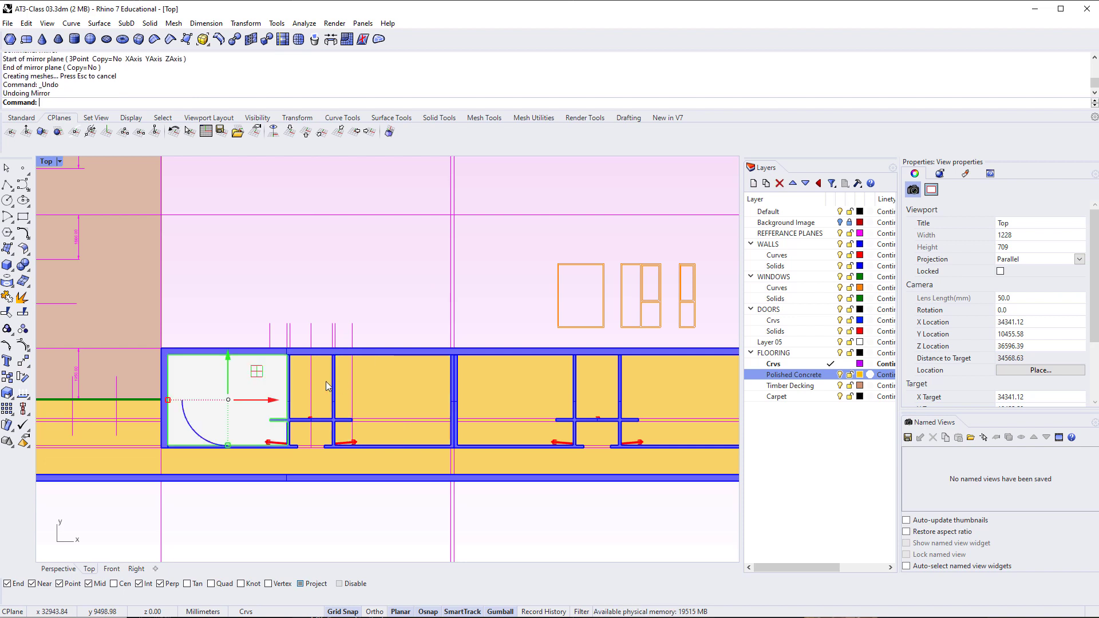
Mirror the first bedroom's carpet floor with Copy=Yes about the vertical reference line midway between the first two bedrooms
type("mirror")
key("Return")
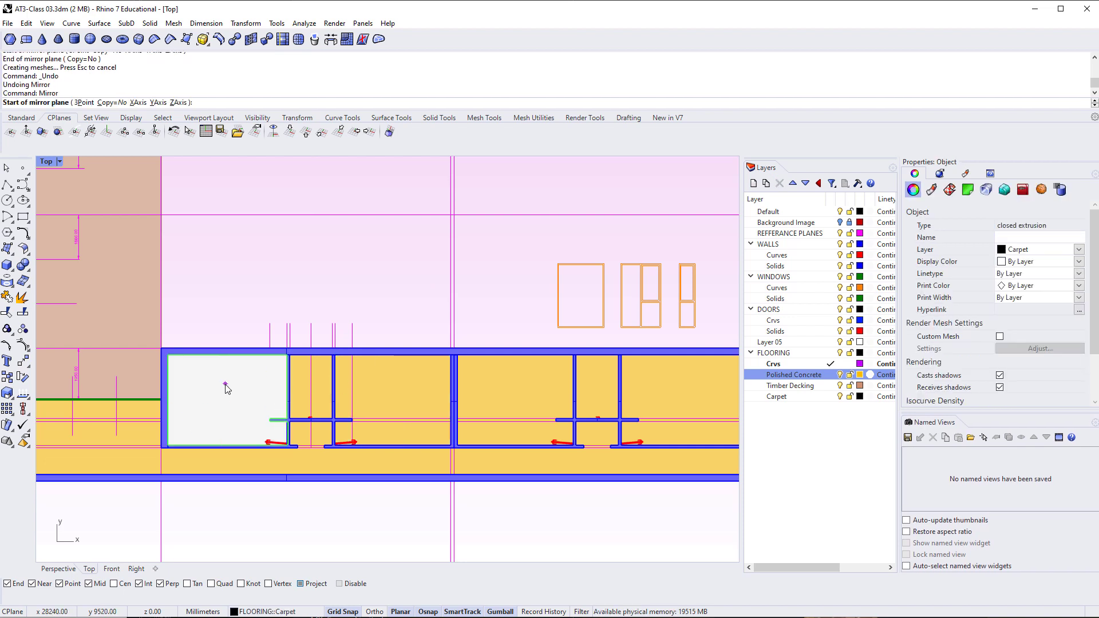
left_click(109, 104)
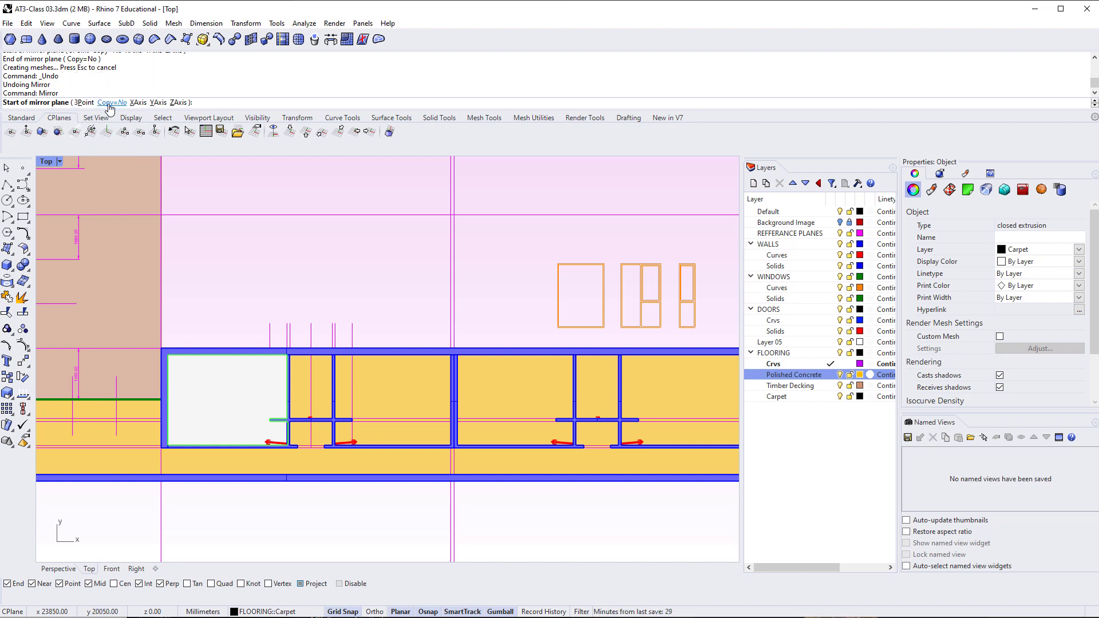
left_click(109, 104)
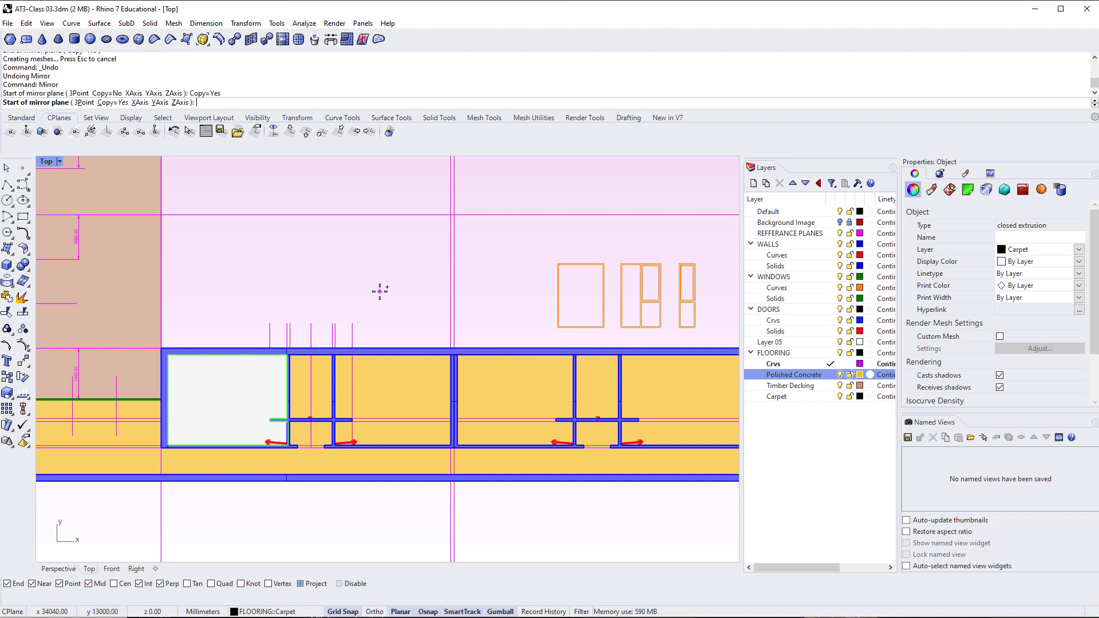
left_click(311, 323)
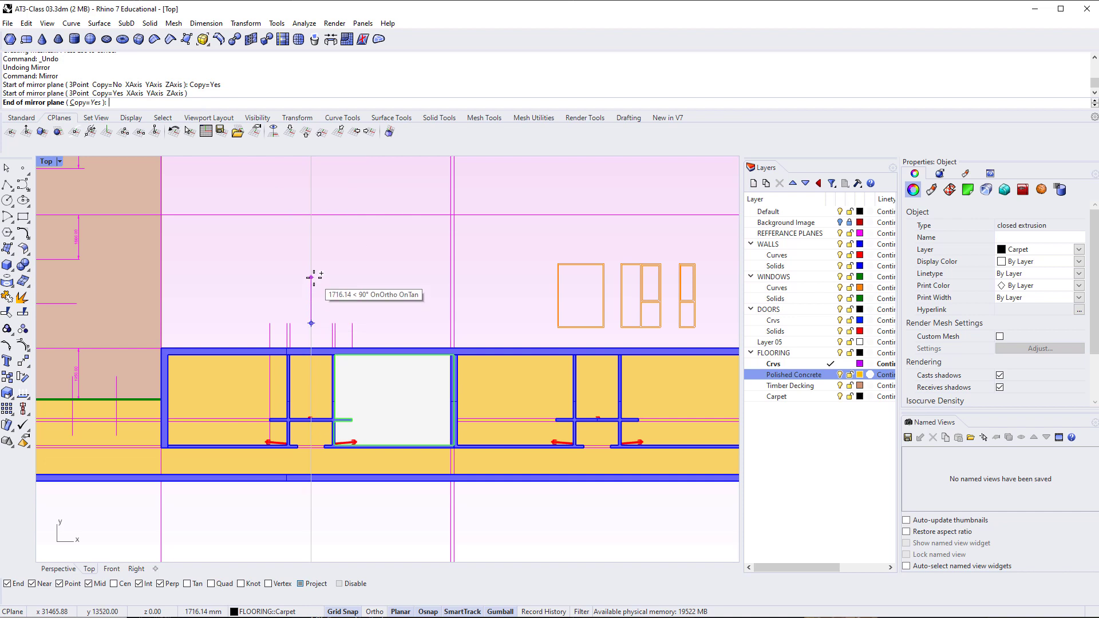
left_click(311, 278)
key("Escape")
Mirror both carpet floors about the vertical reference line between the second and third bedrooms, keeping the originals
left_click(373, 425)
left_click(255, 393, "shift")
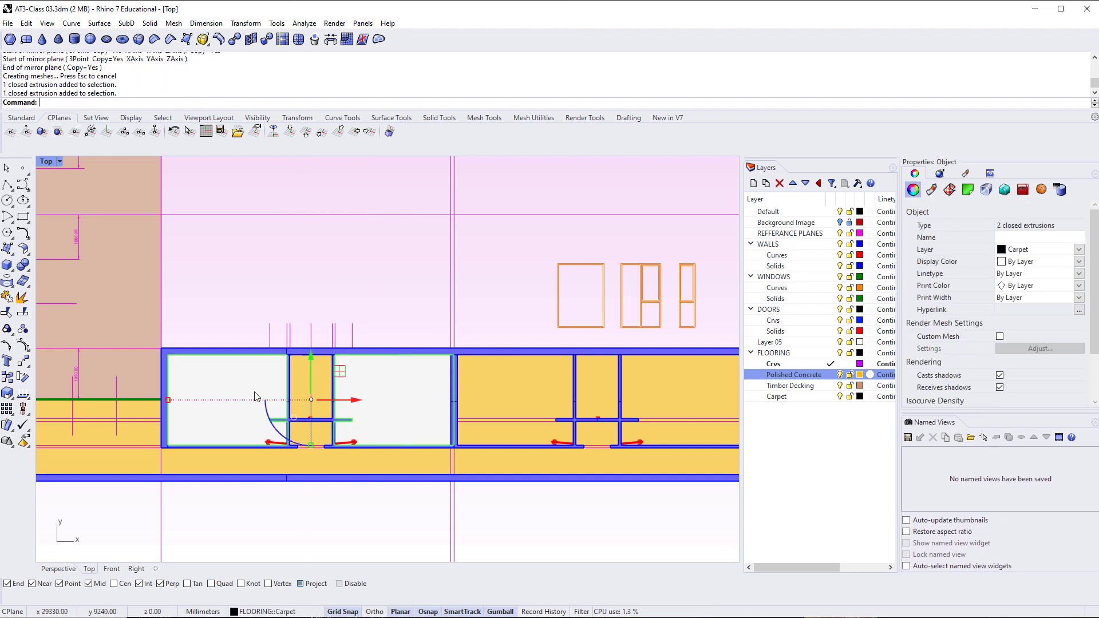
type("Mirror")
key("Return")
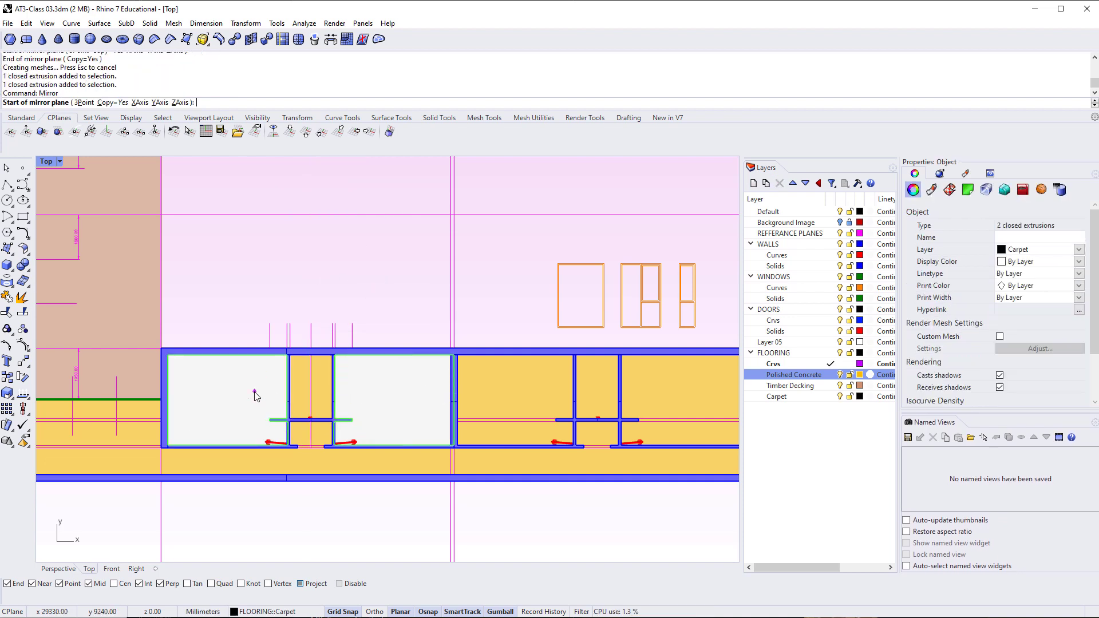
left_click(452, 317)
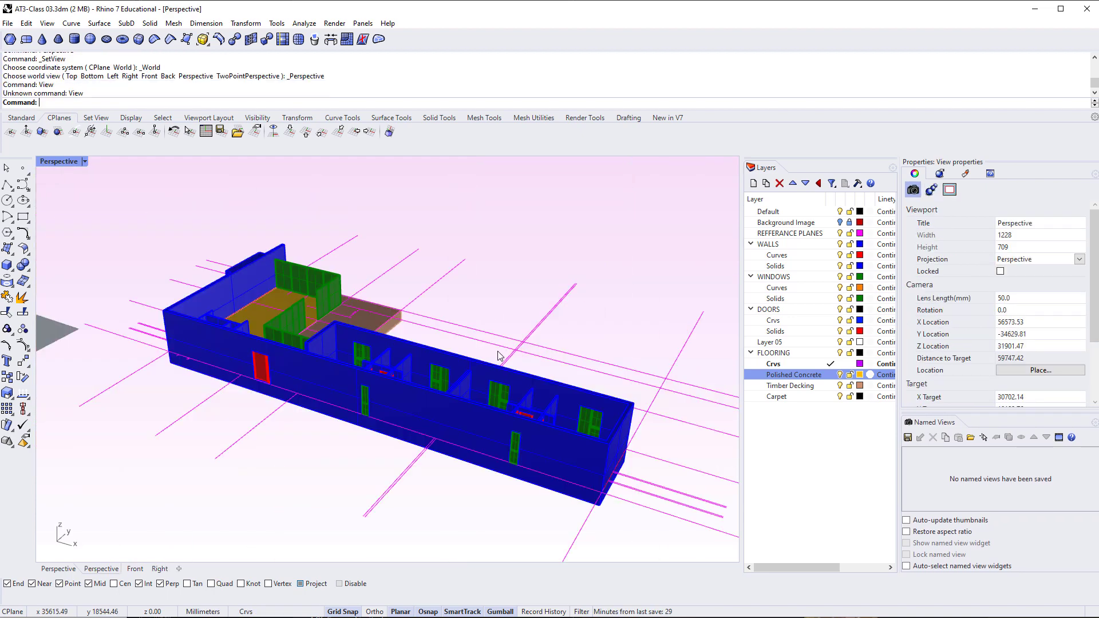
Examine the bedroom carpets, the timber deck and the main interior floor from several angles in the Perspective view
scroll(498, 355, "up", 8)
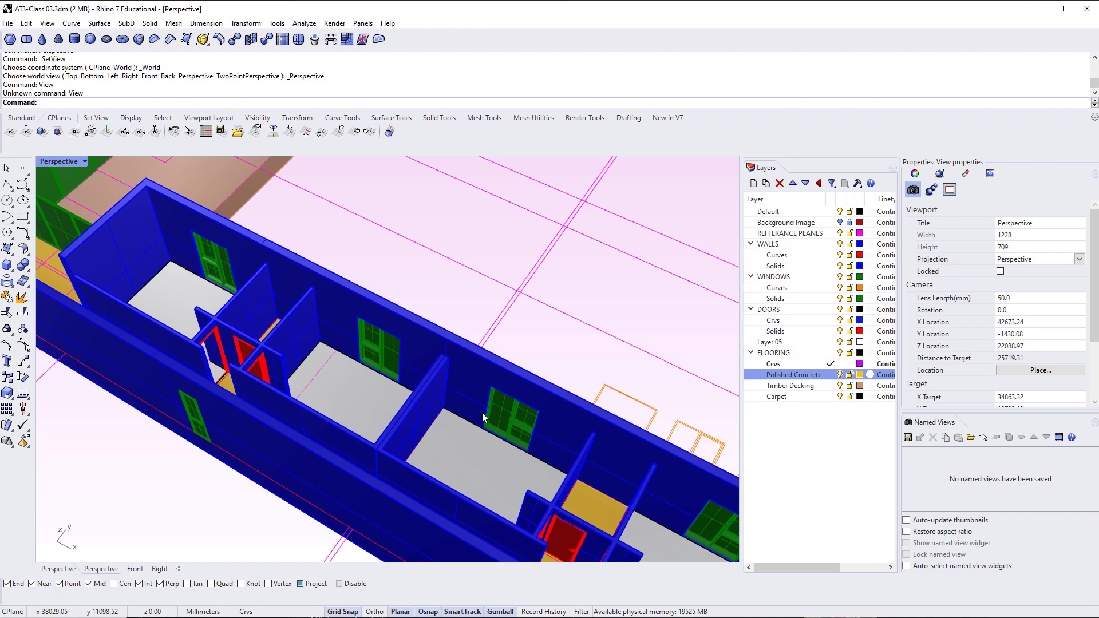
scroll(290, 351, "down", 4)
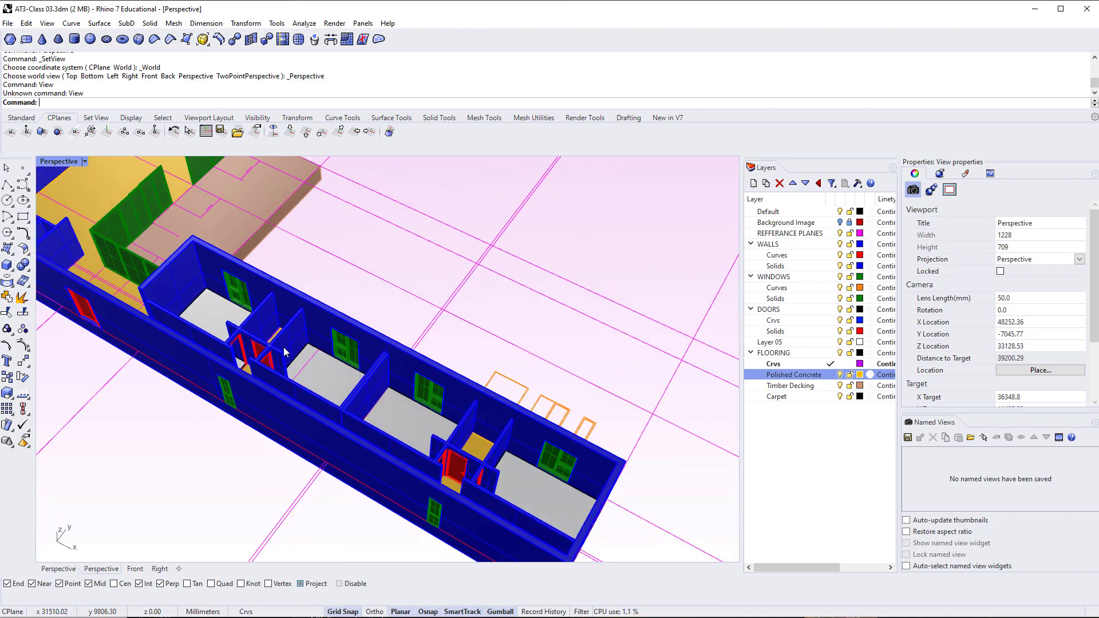
right_click_drag(263, 351, 302, 403, "shift")
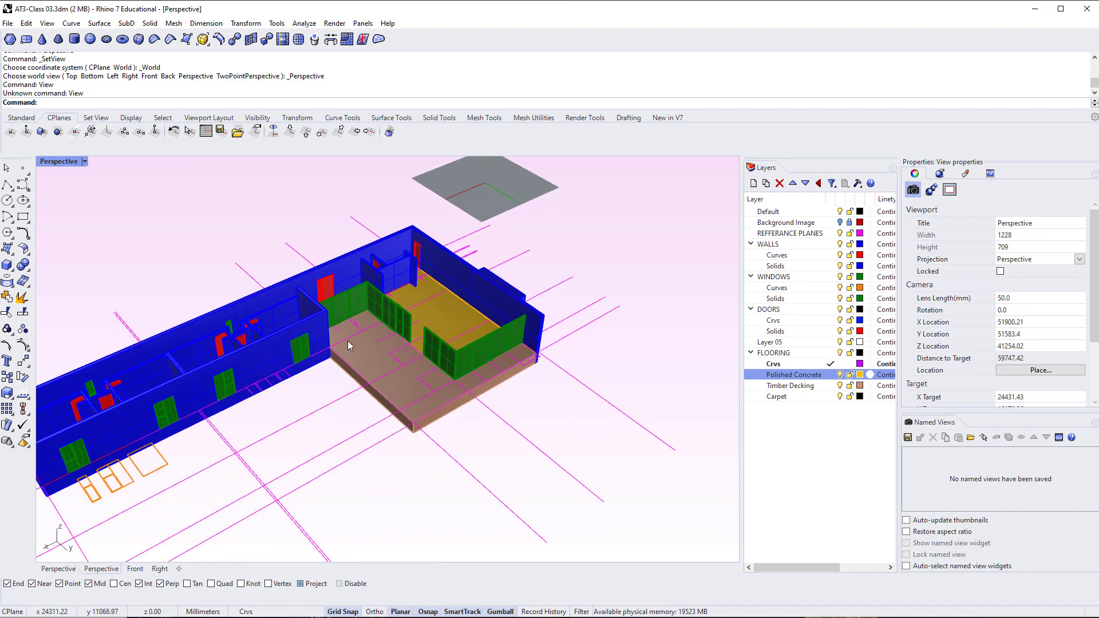
scroll(348, 341, "up", 5)
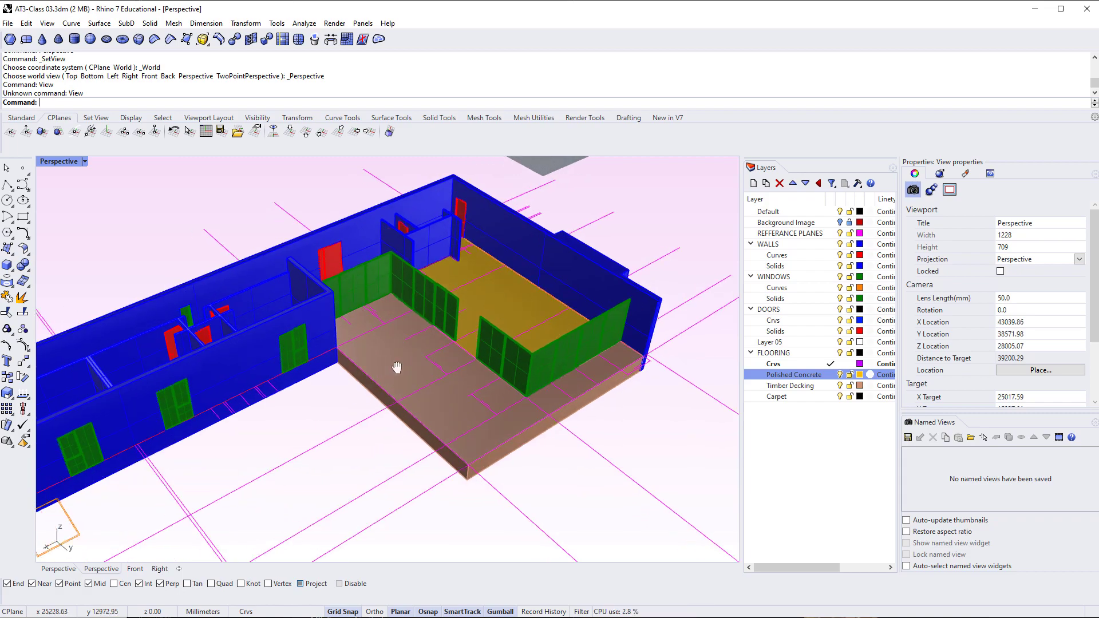
right_click_drag(418, 380, 601, 415)
right_click_drag(424, 332, 370, 426, "shift")
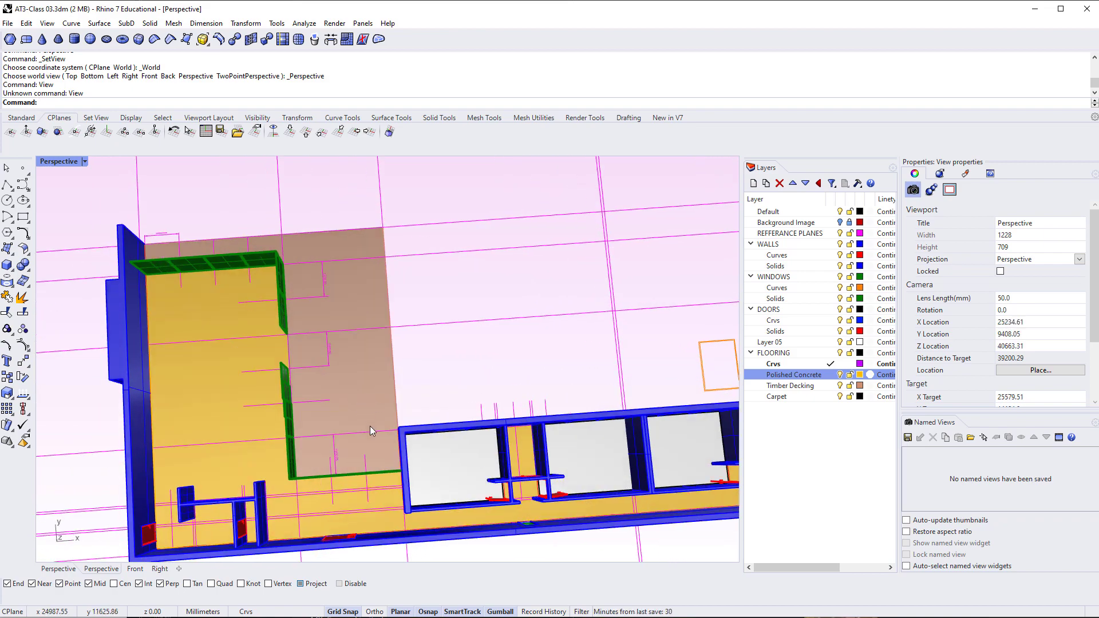
right_click_drag(457, 422, 377, 350)
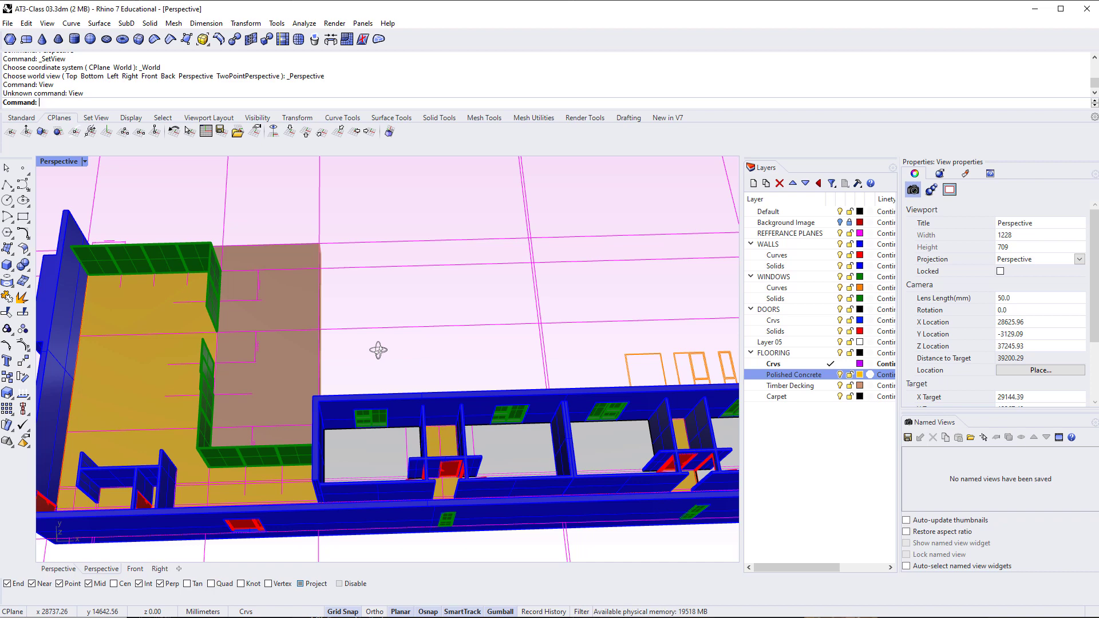
right_click_drag(378, 350, 376, 358)
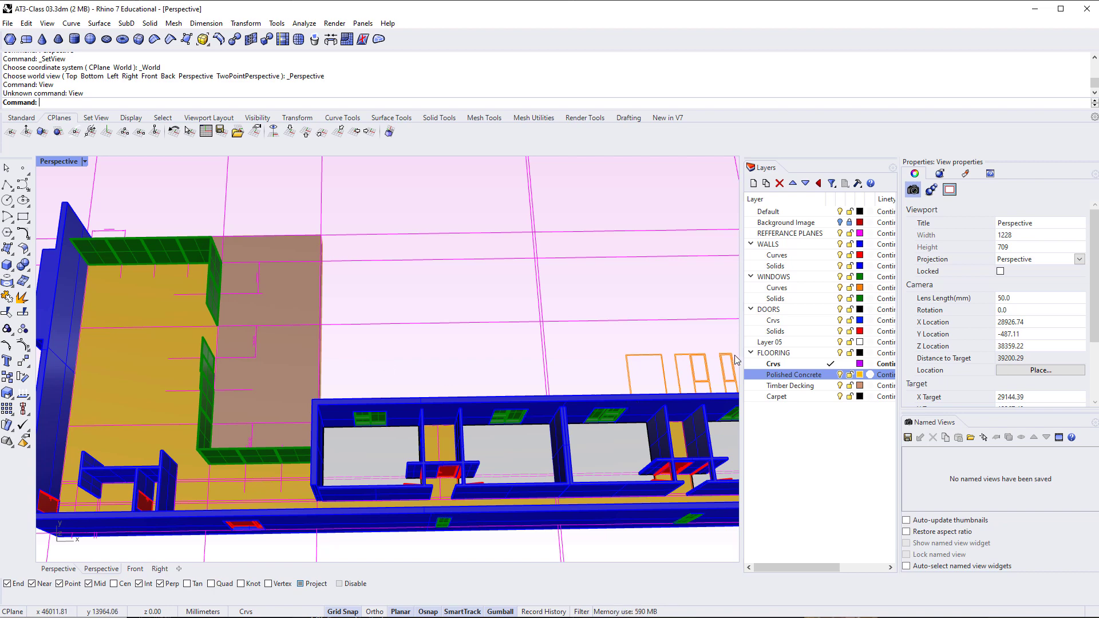
Create a new top-level layer named CEILING
left_click(778, 424)
left_click(781, 342)
left_click(791, 422)
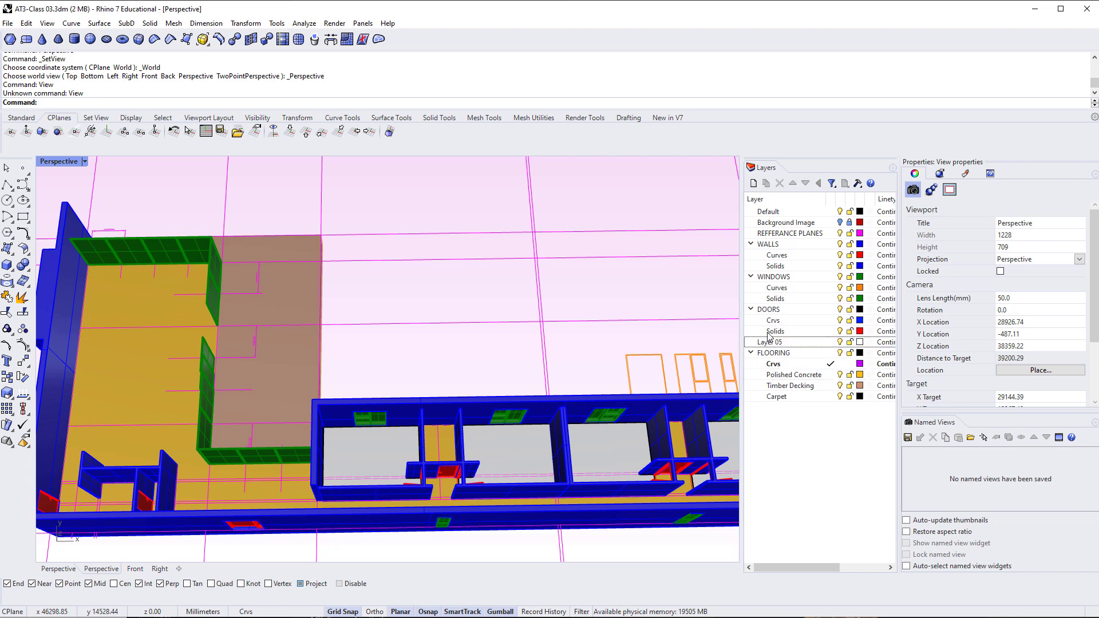
left_click(754, 183)
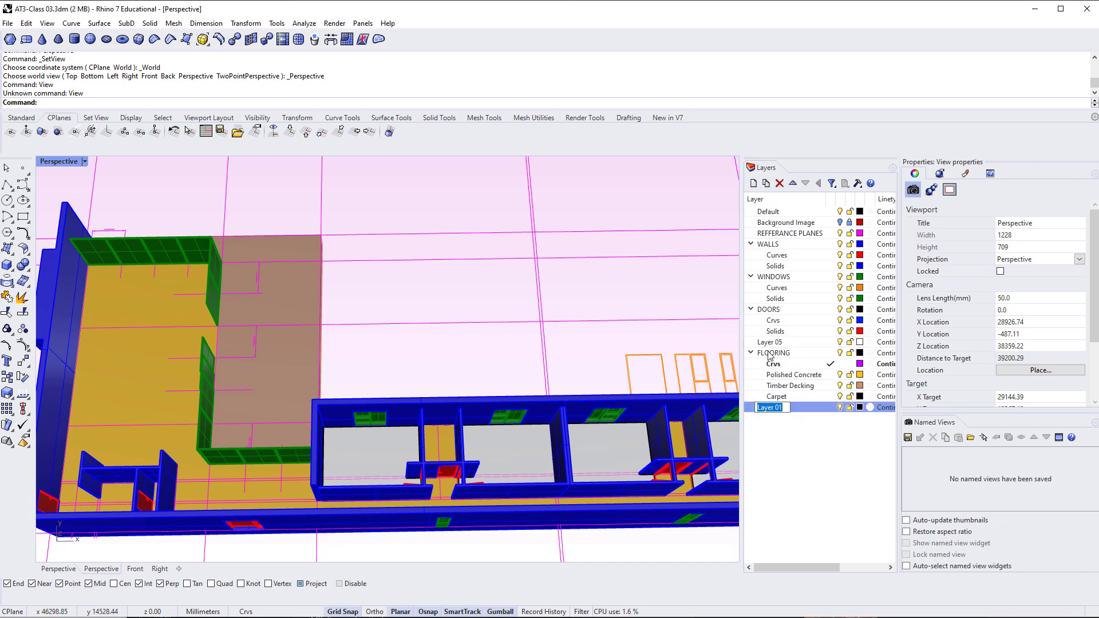
type("CEILING")
key("Return")
Add the sublayers Crvs and Solids under the CEILING layer
left_click(766, 183)
type("cRVS")
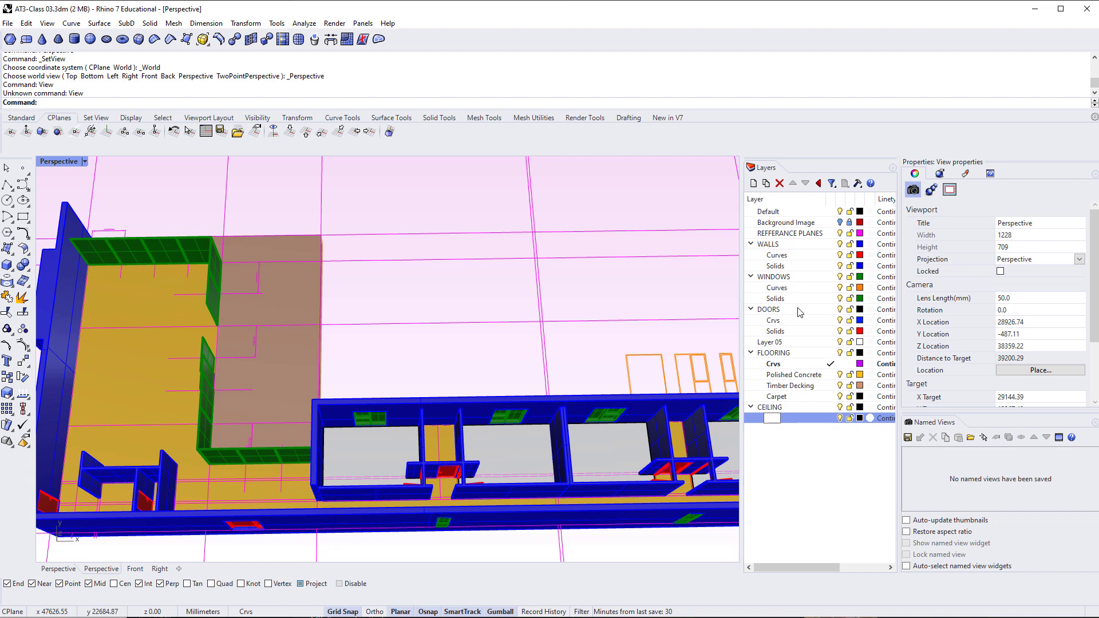
type("s")
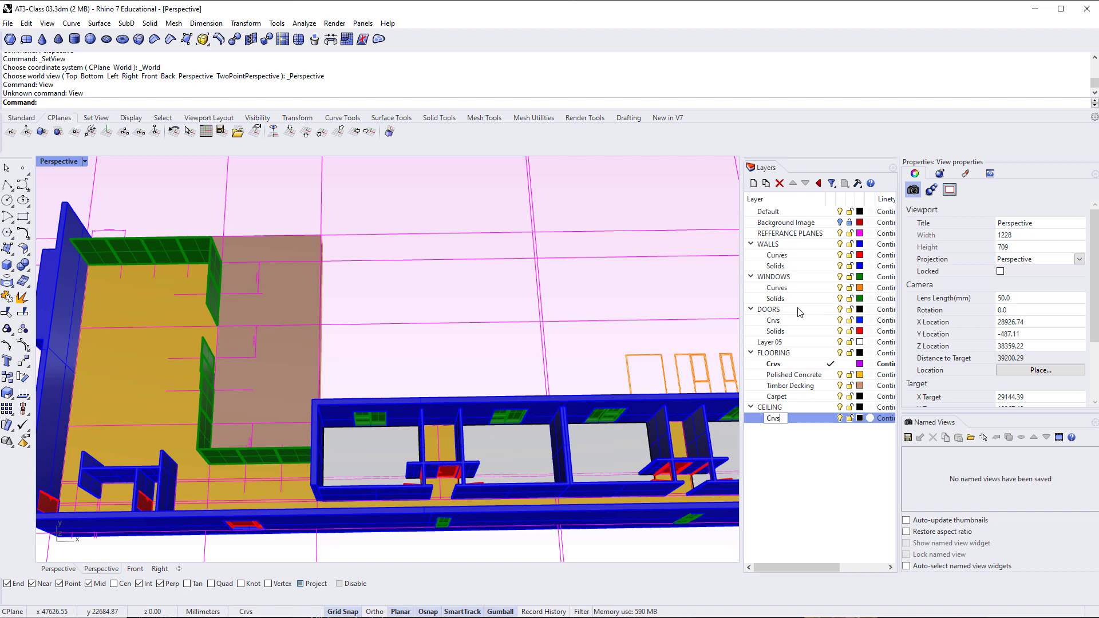
left_click(753, 184)
type("Solids")
key("Return")
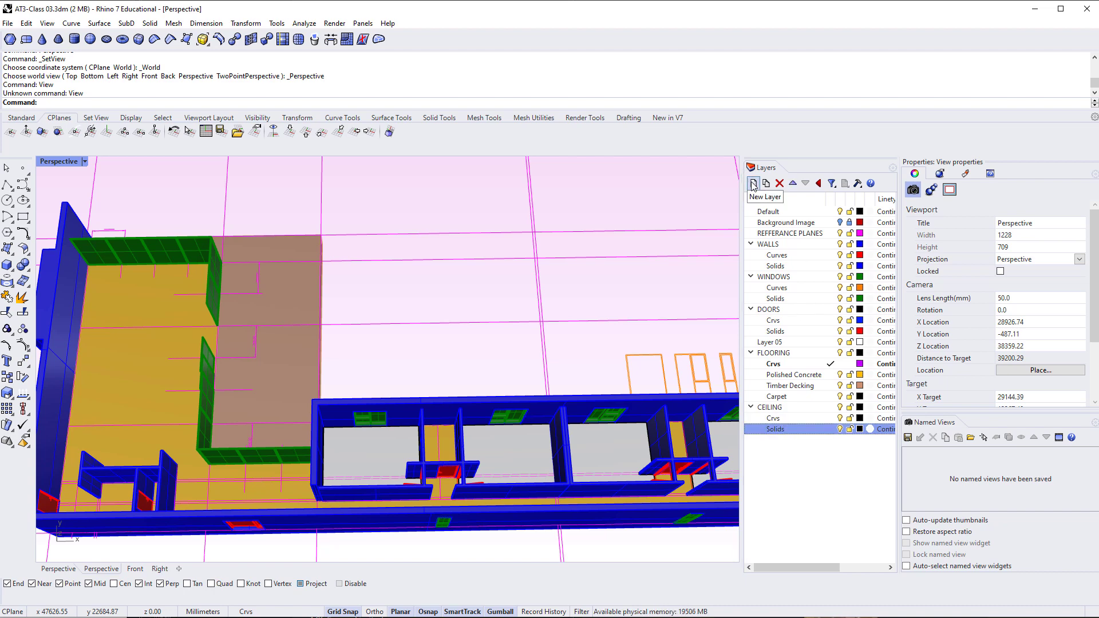
Make the Crvs sublayer of CEILING the current layer
left_click(754, 354)
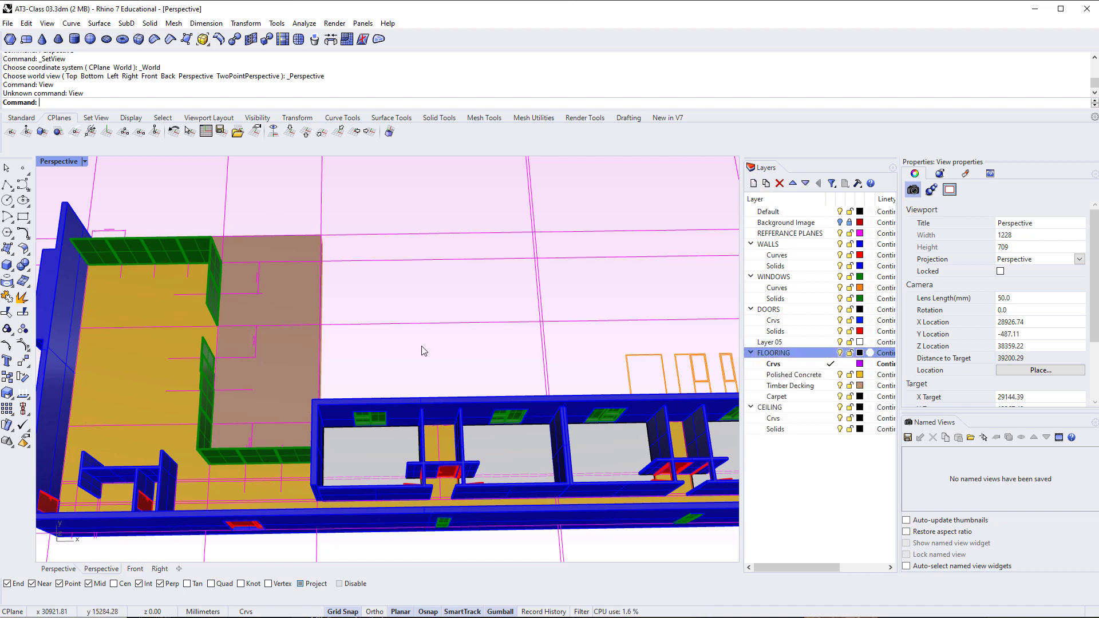
right_click_drag(426, 367, 431, 376)
double_click(799, 419)
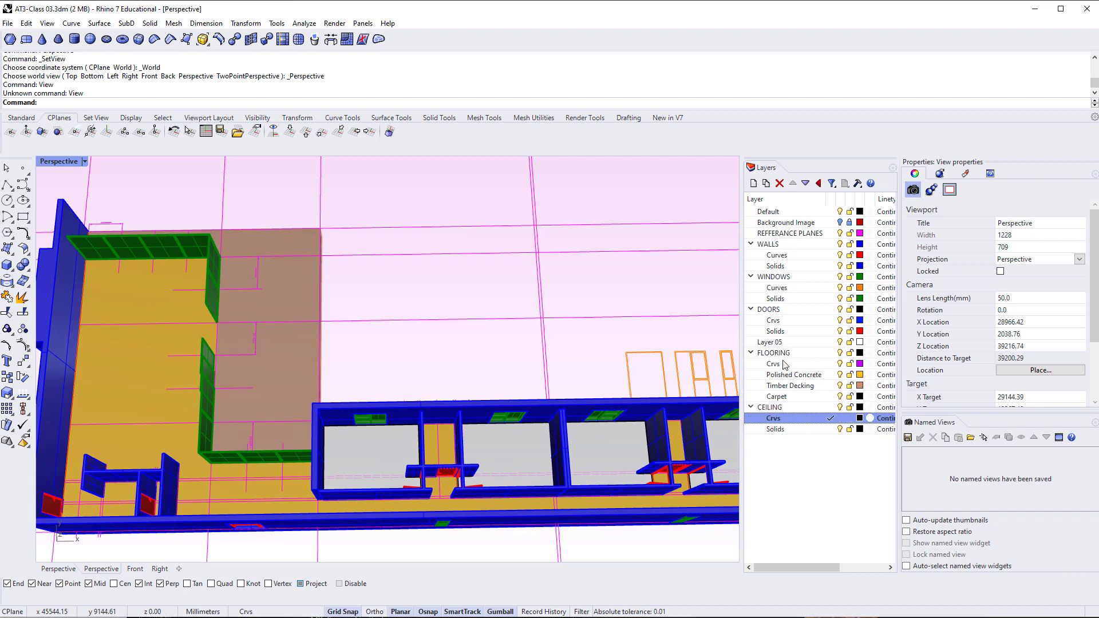
left_click(813, 364)
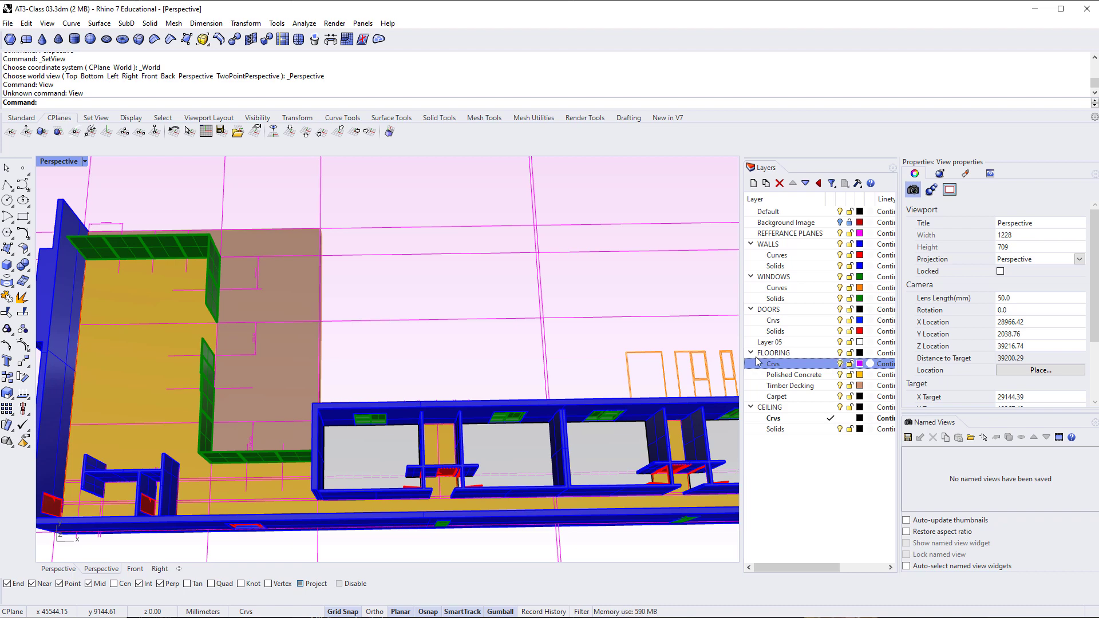
Hide and collapse the FLOORING layer group, and show the Background Image layer with the floor plan
left_click(840, 353)
left_click(751, 354)
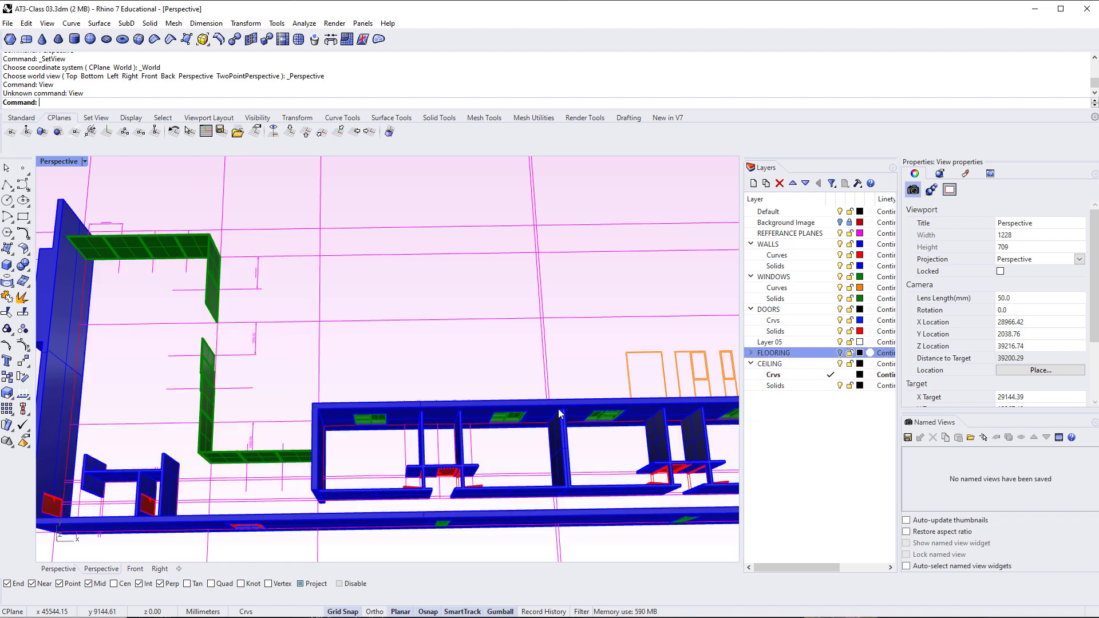
left_click(840, 222)
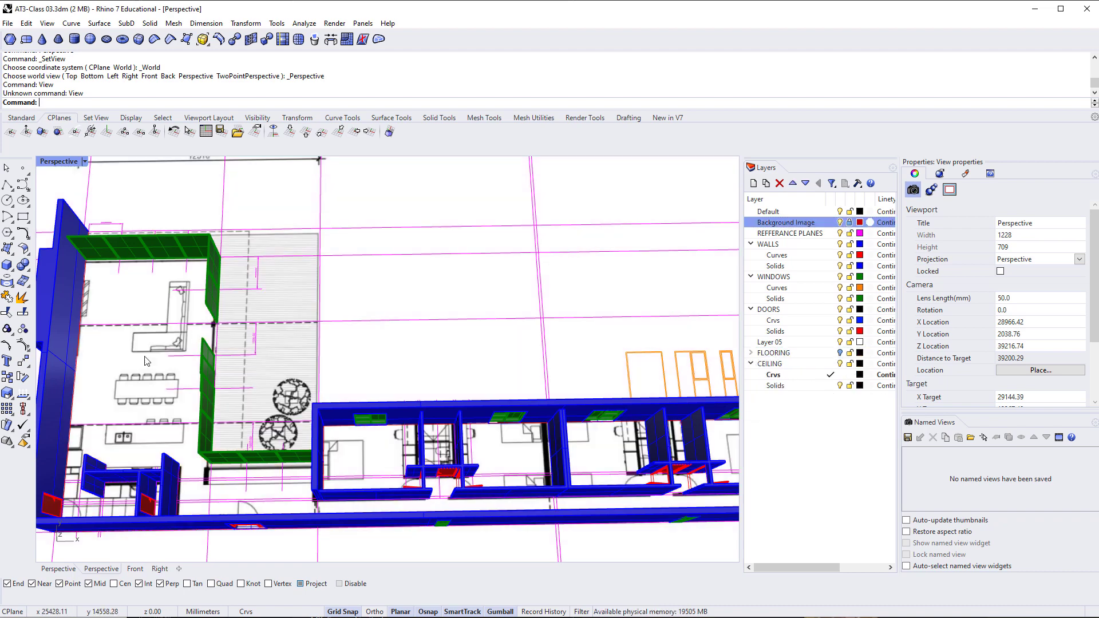
right_click_drag(376, 349, 385, 359)
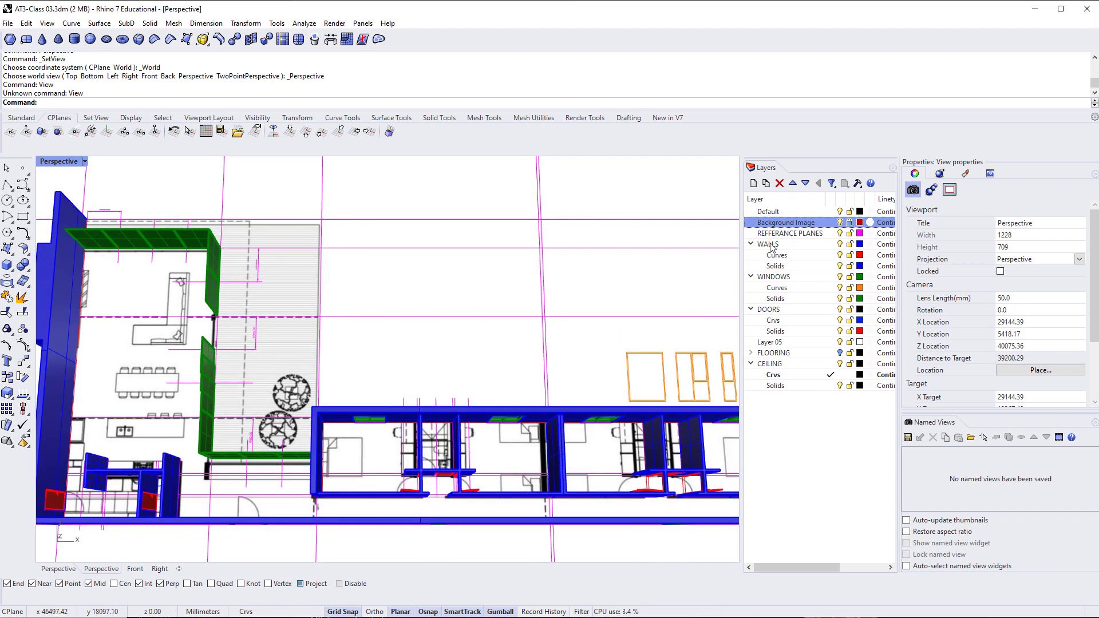
Hide the curve sublayers of the WALLS, WINDOWS and DOORS layers
left_click(807, 256)
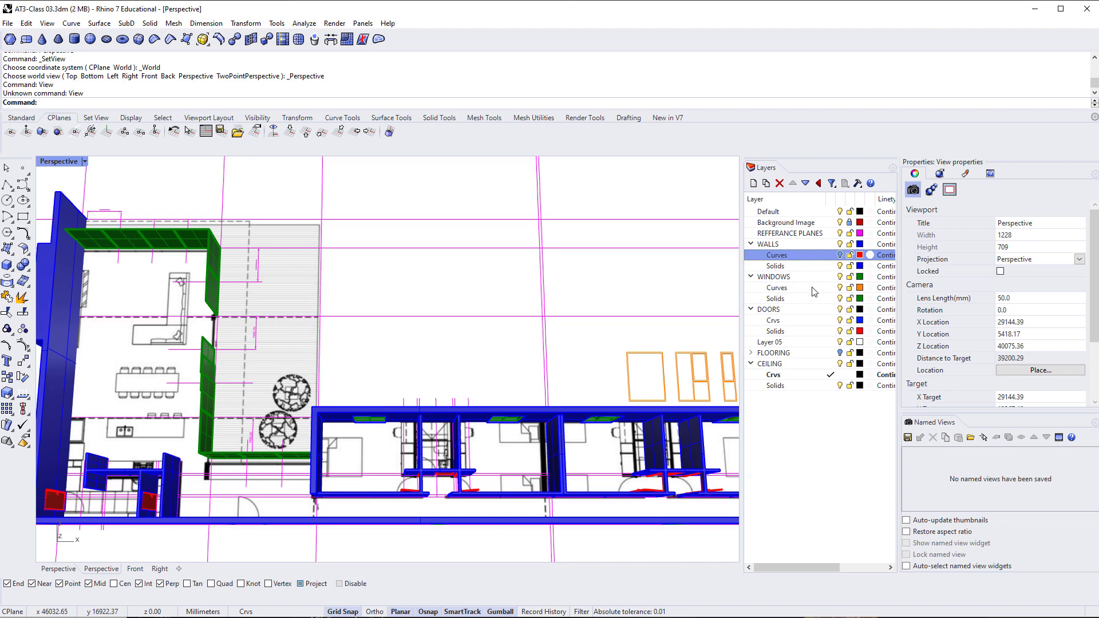
left_click(839, 288)
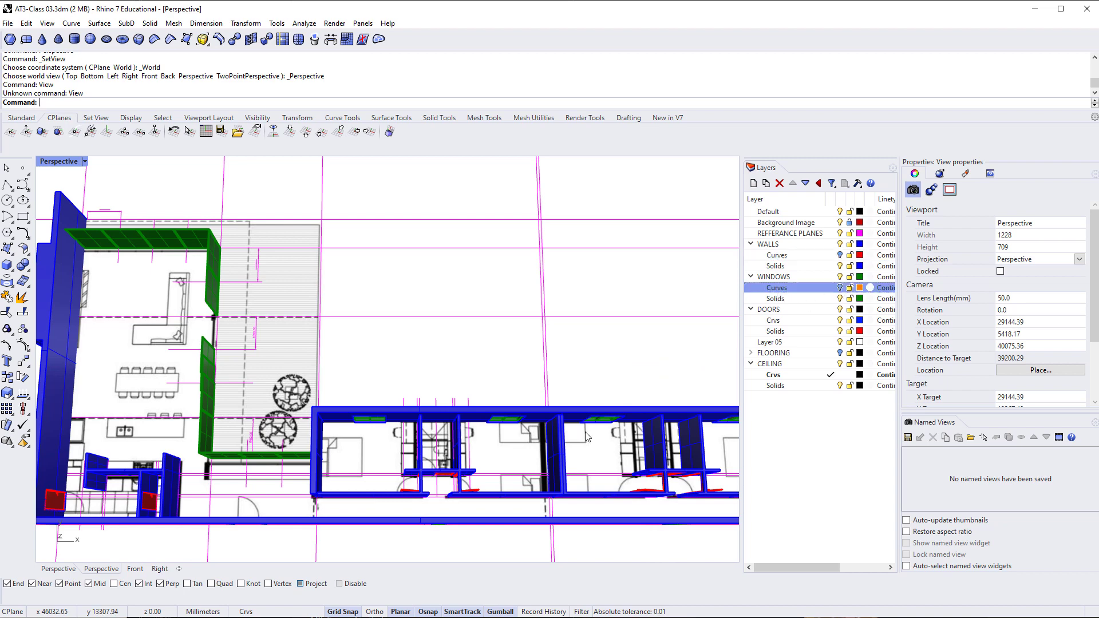
left_click(839, 287)
scroll(674, 365, "down", 2)
right_click_drag(674, 365, 602, 387, "shift")
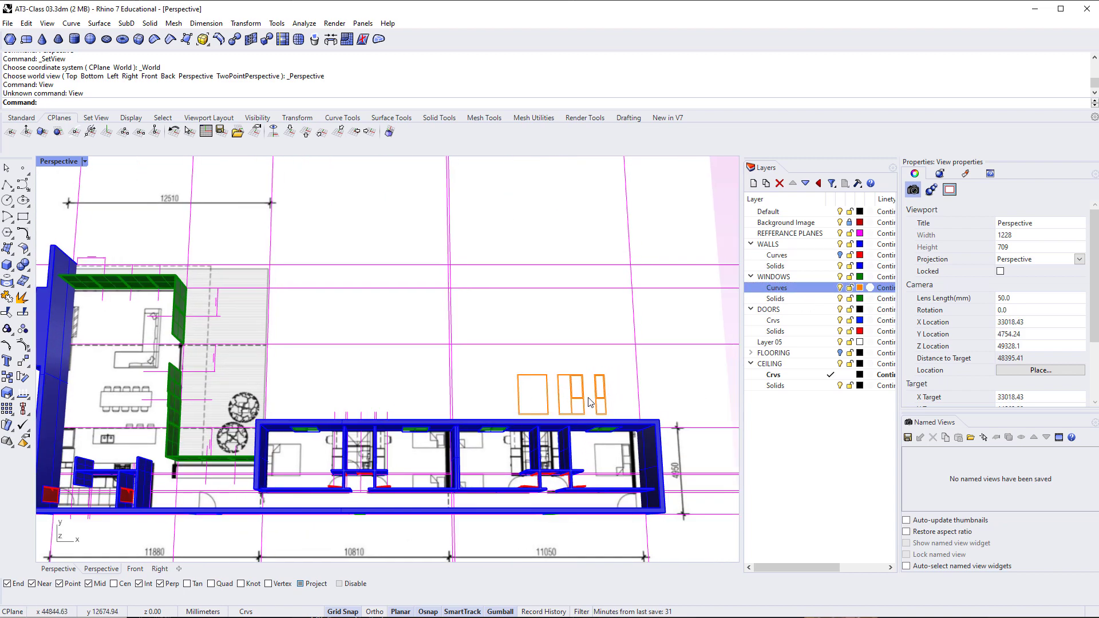
left_click(840, 287)
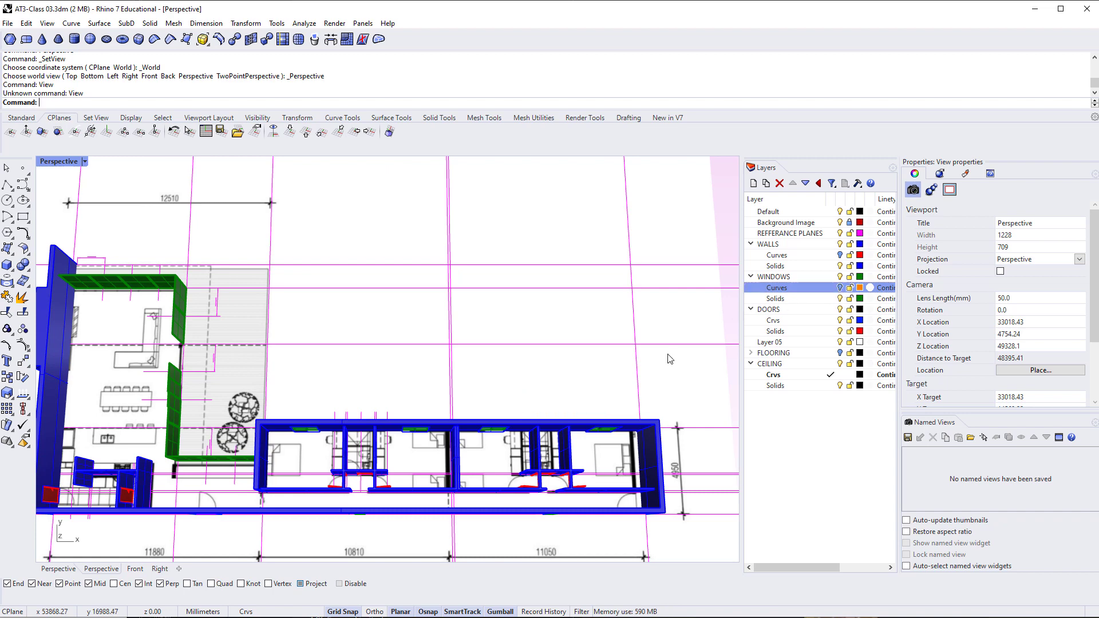
left_click(840, 324)
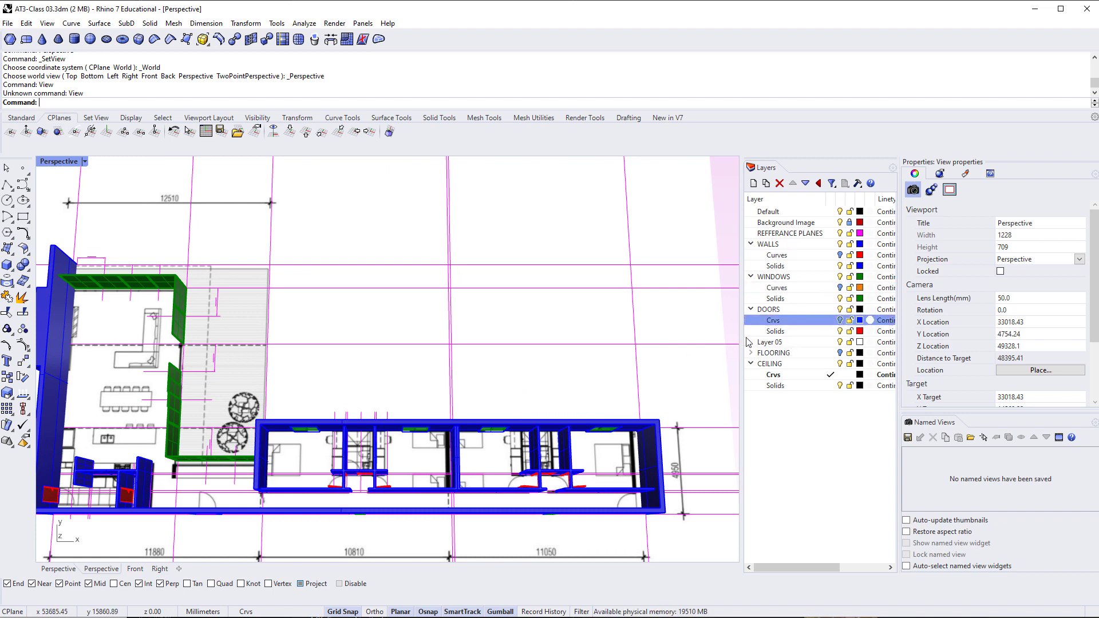
Collapse the DOORS, WINDOWS and WALLS layer groups in the layer list
left_click(751, 309)
left_click(751, 277)
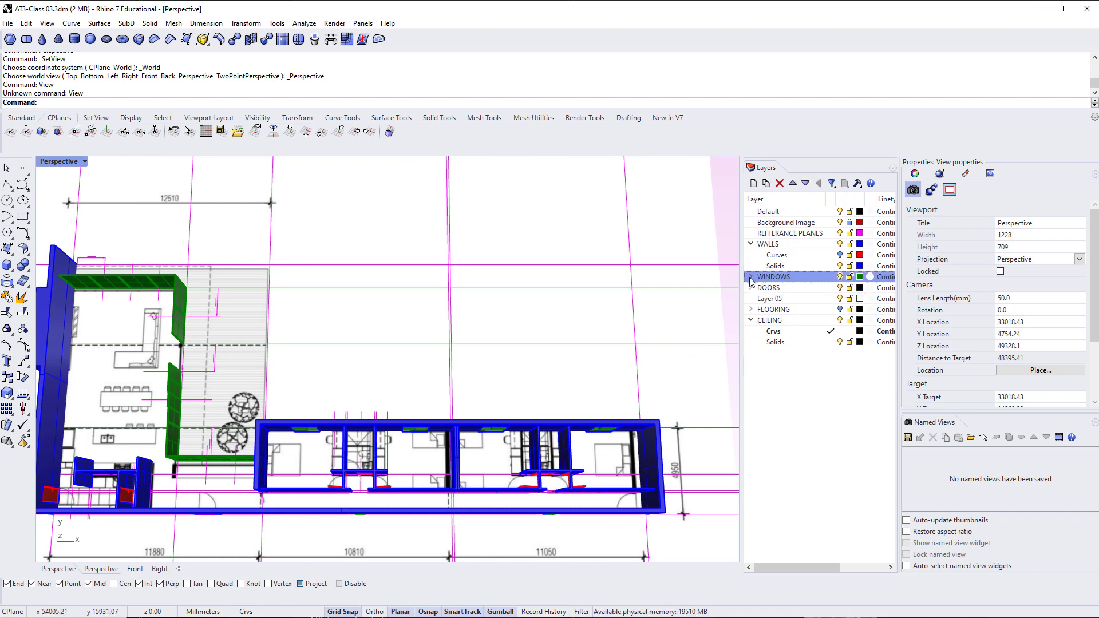
left_click(750, 246)
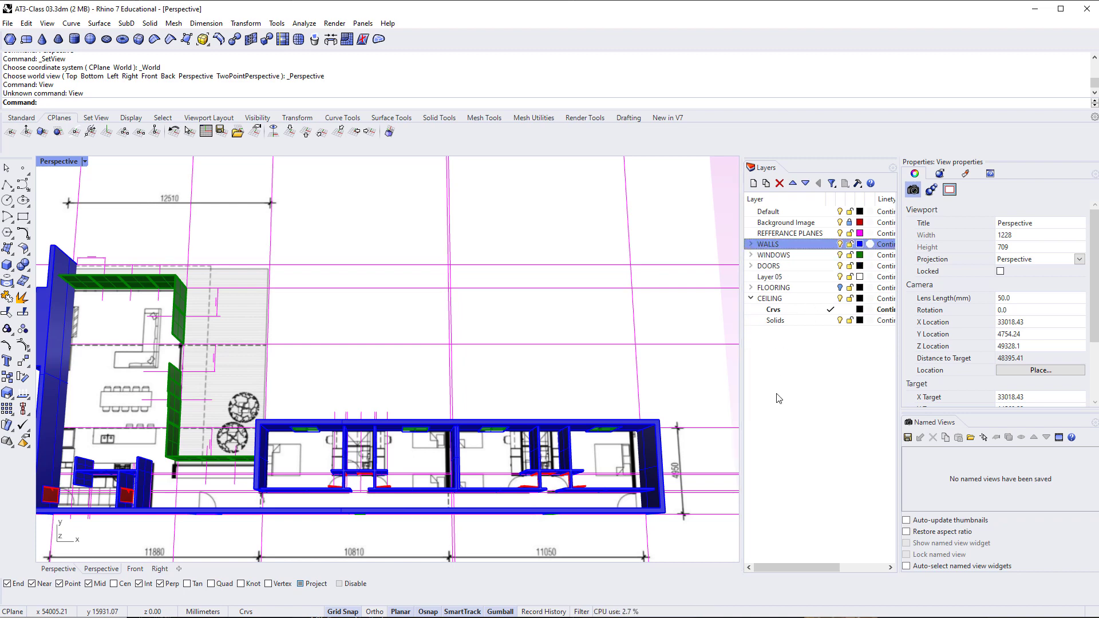
Delete the unused Layer 05
left_click(778, 277)
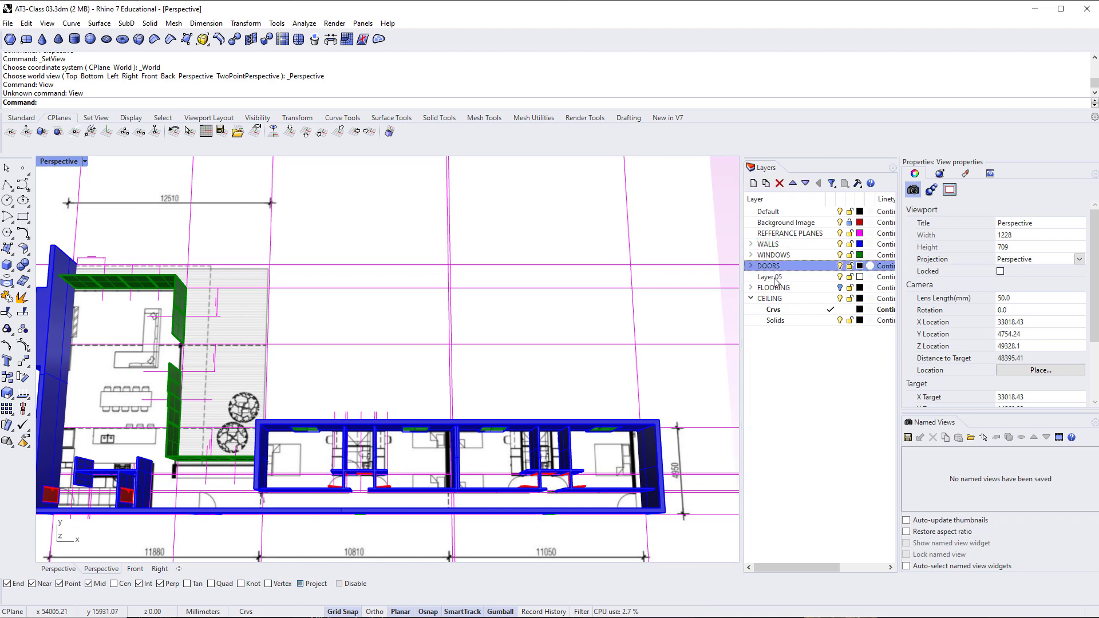
left_click(779, 184)
left_click(784, 369)
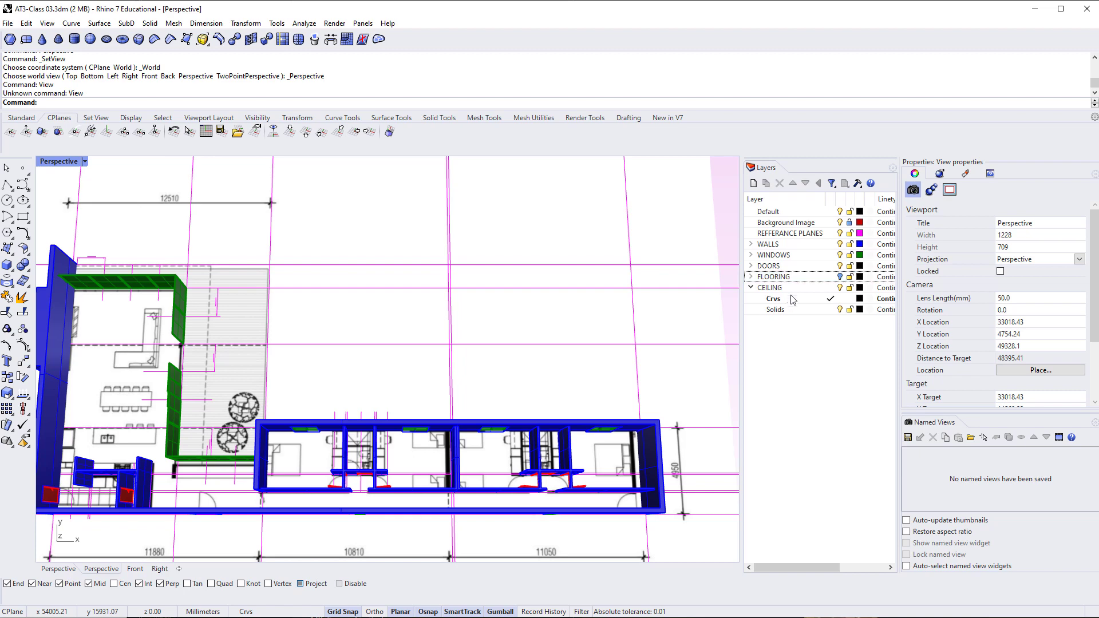
Set the colour of the CEILING layer's Crvs sublayer to red and its Solids sublayer to cyan
left_click(860, 300)
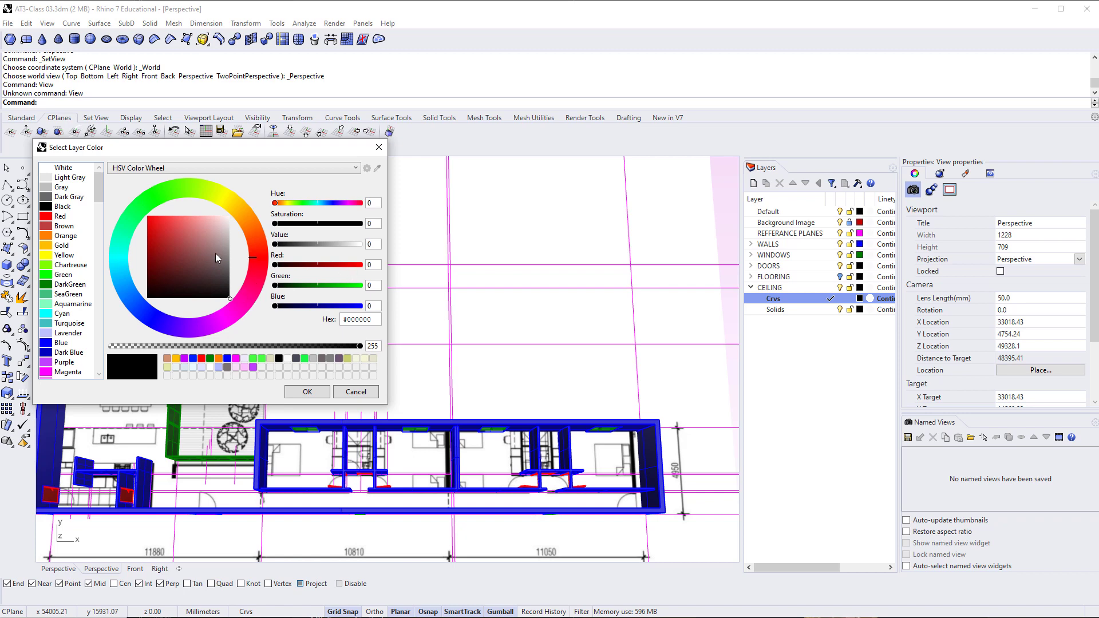
left_click(62, 216)
left_click(308, 393)
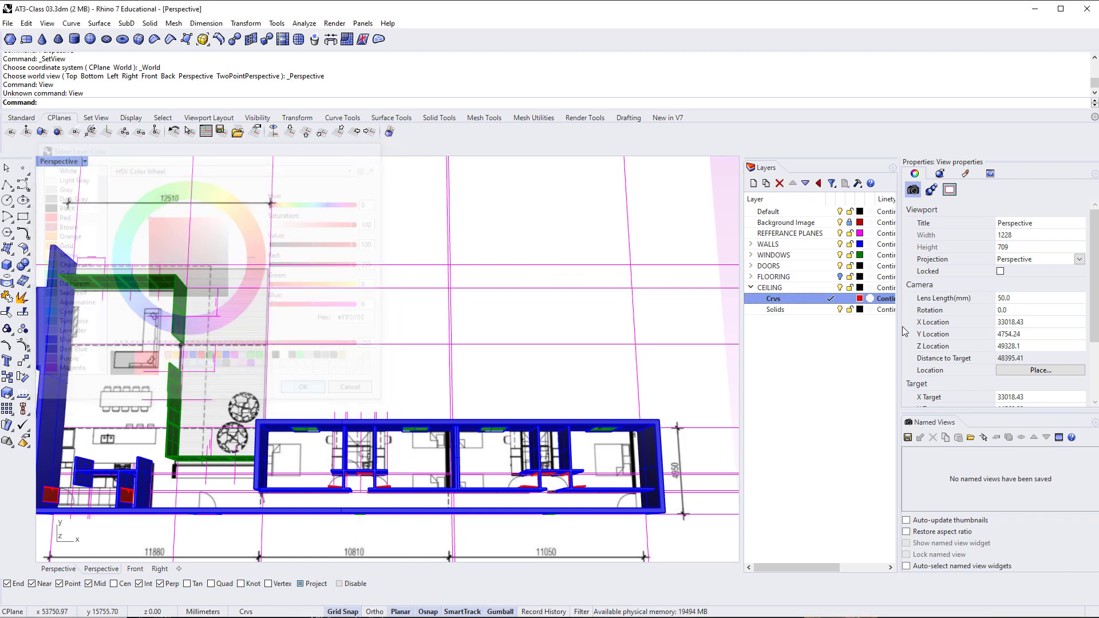
left_click(859, 309)
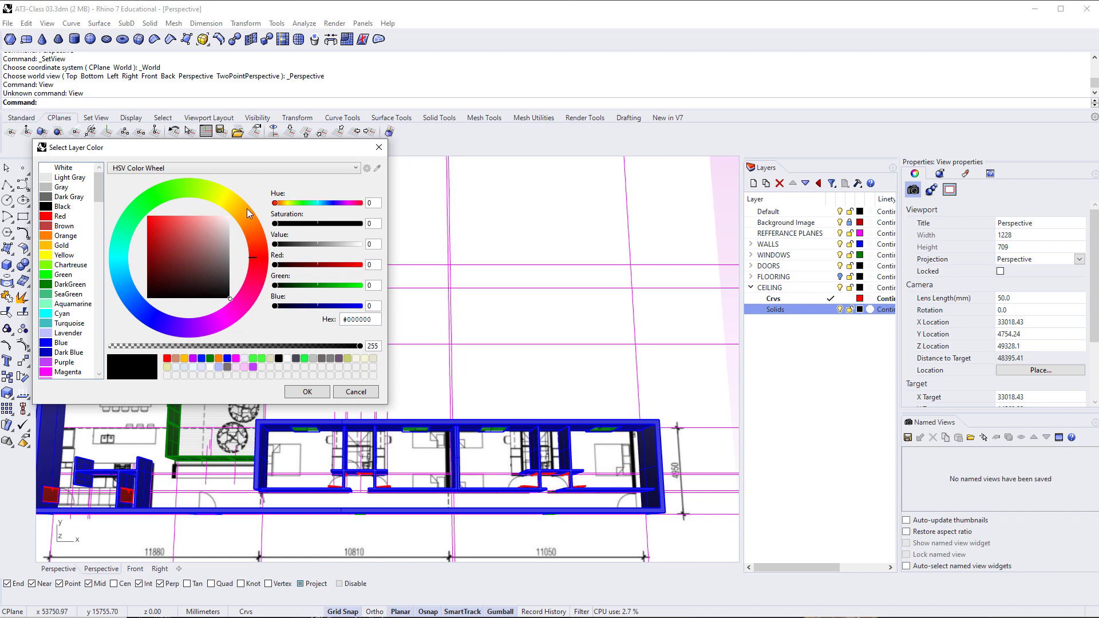
left_click(126, 259)
left_click(307, 394)
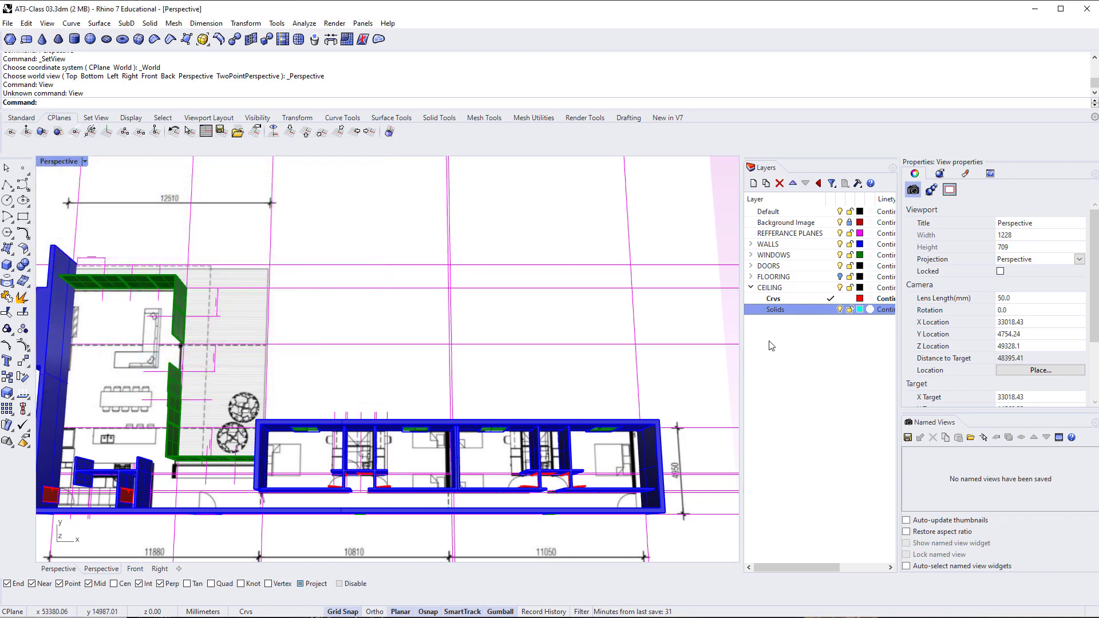
right_click_drag(397, 379, 427, 369, "shift")
key("ctrl+F1")
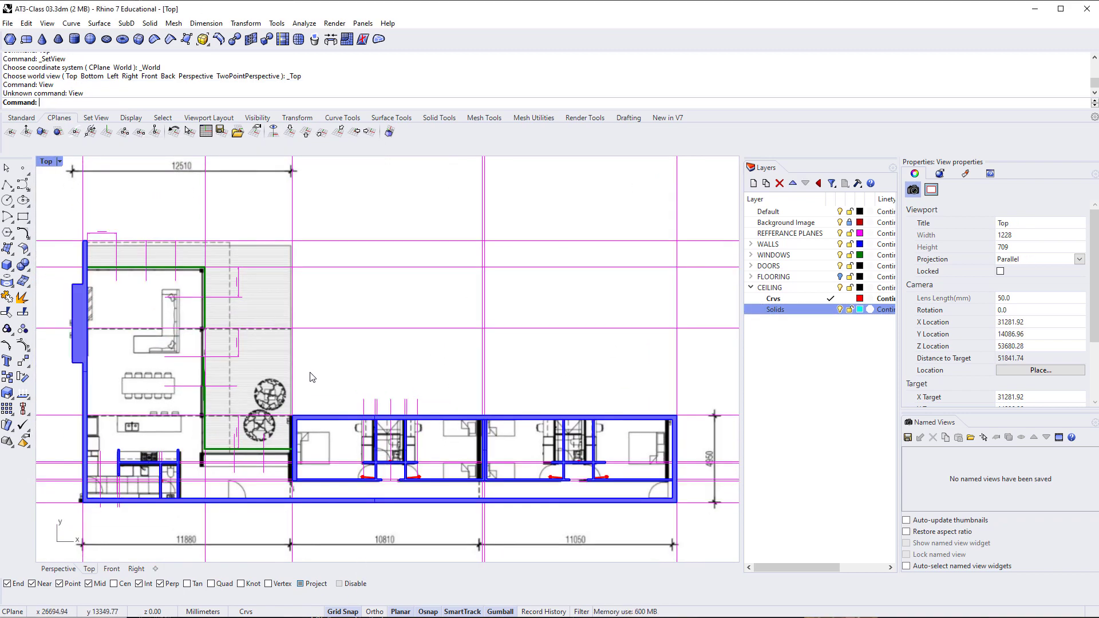
right_click_drag(311, 373, 338, 412)
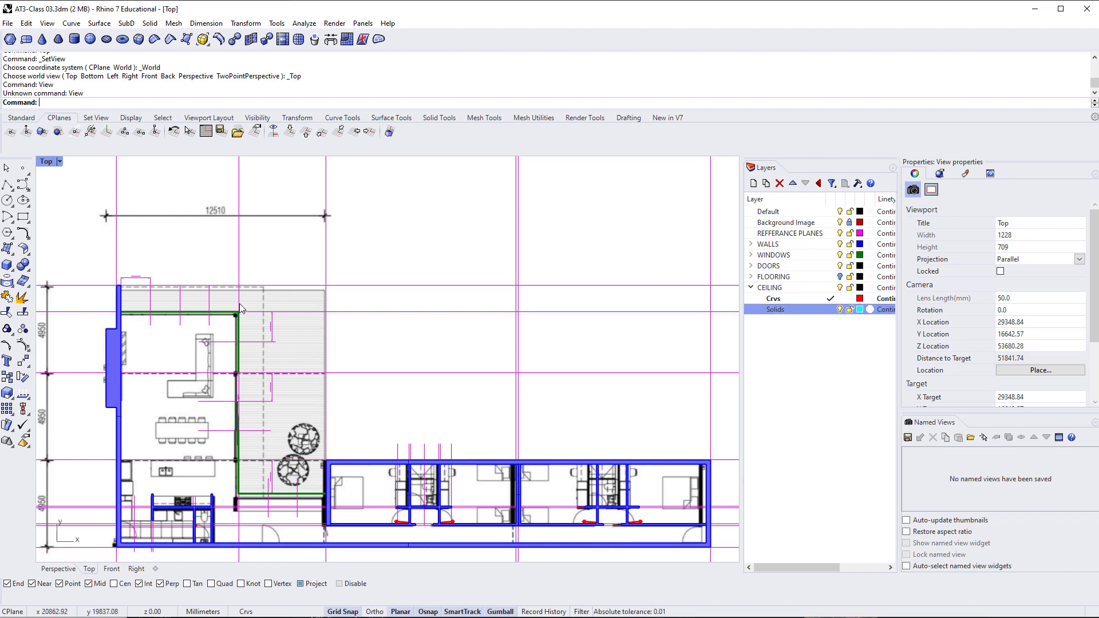
scroll(231, 324, "up", 5)
scroll(183, 323, "down", 5)
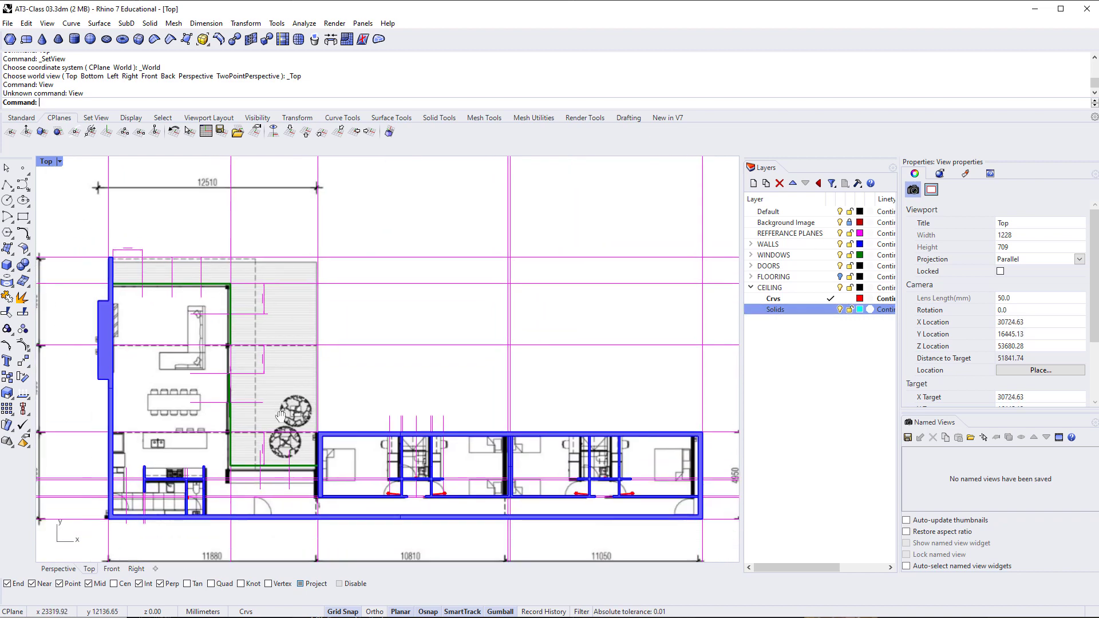
right_click_drag(352, 338, 372, 348)
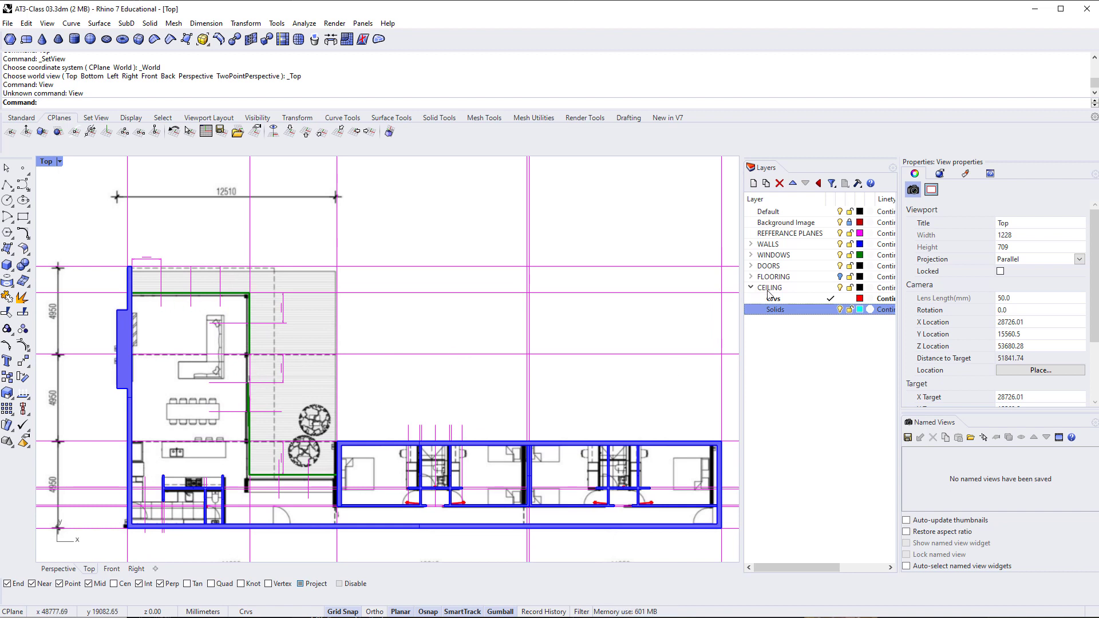
right_click_drag(378, 409, 350, 411)
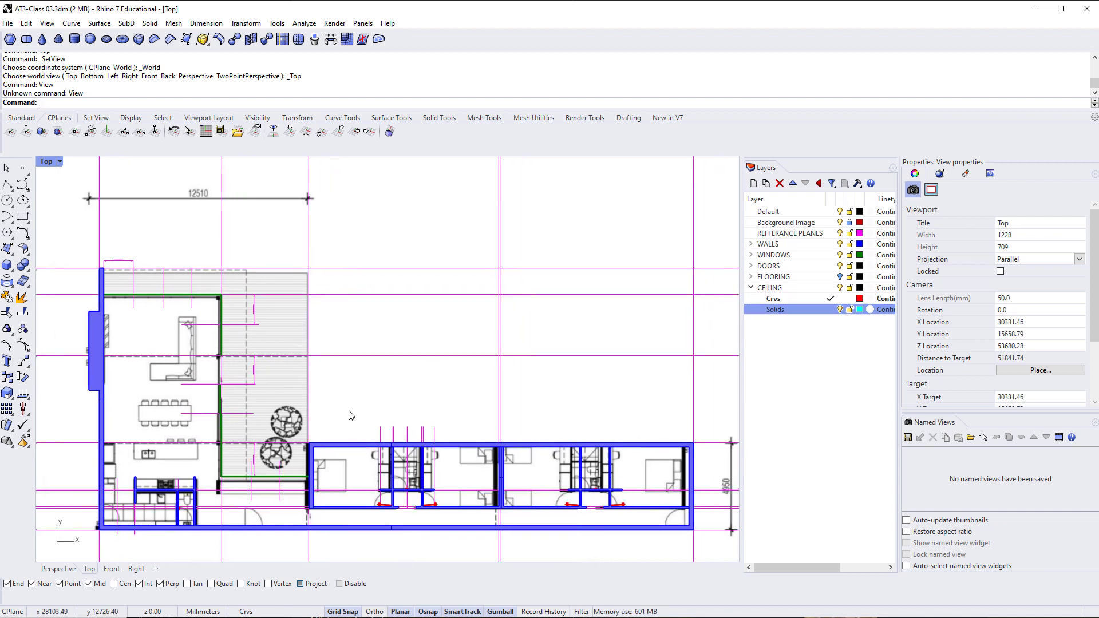
type("polyline")
key("Return")
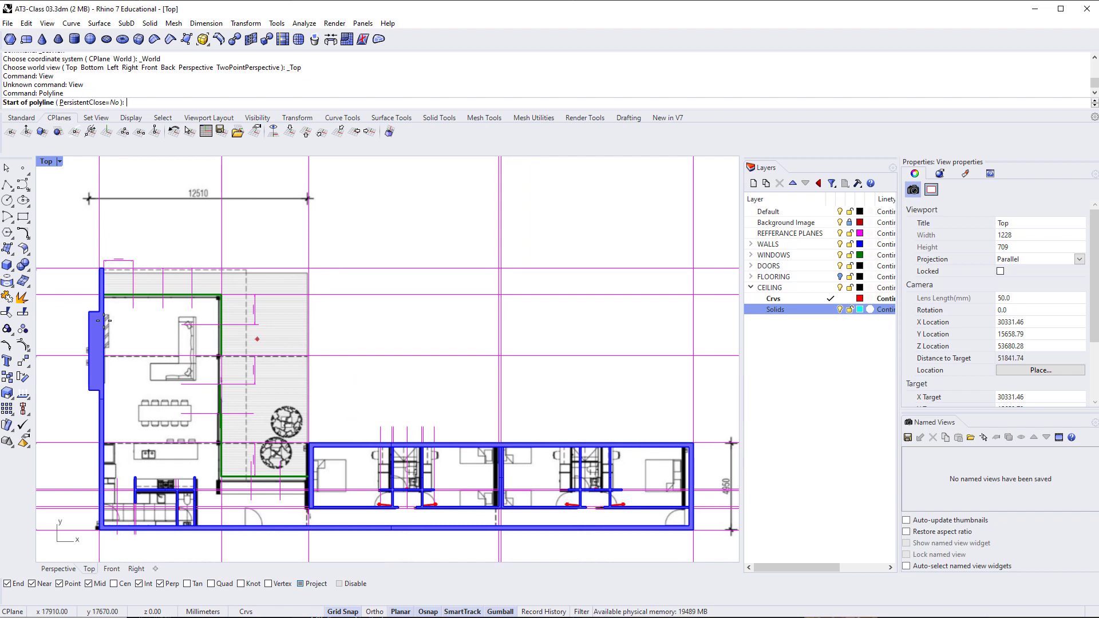
scroll(126, 305, "up", 14)
right_click_drag(135, 309, 283, 350)
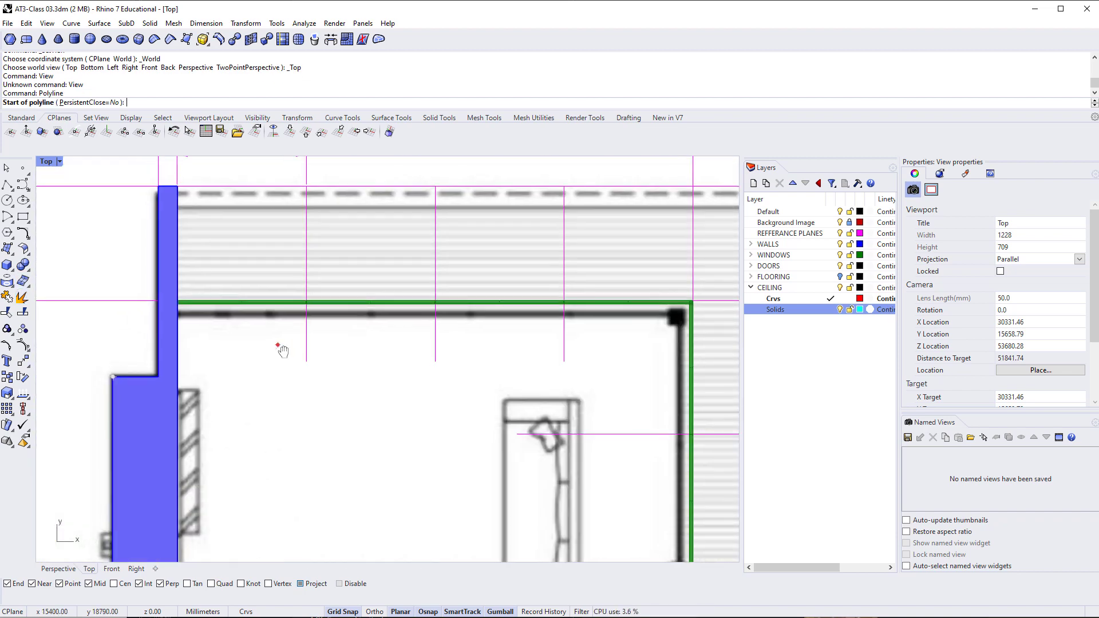
scroll(270, 317, "up", 3)
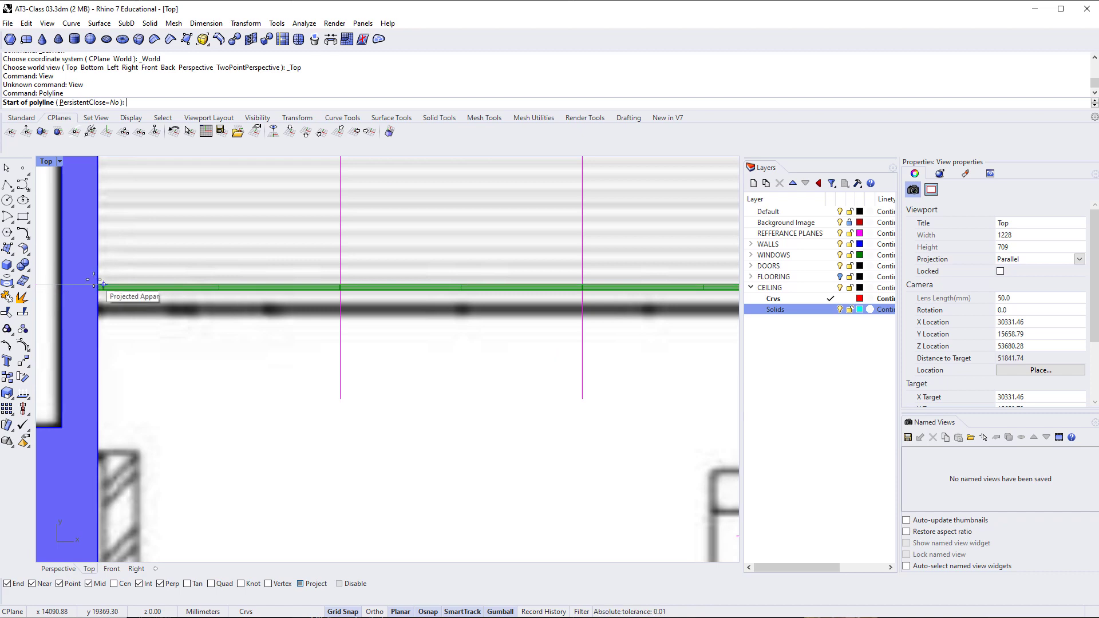
scroll(94, 284, "up", 2)
left_click(95, 285)
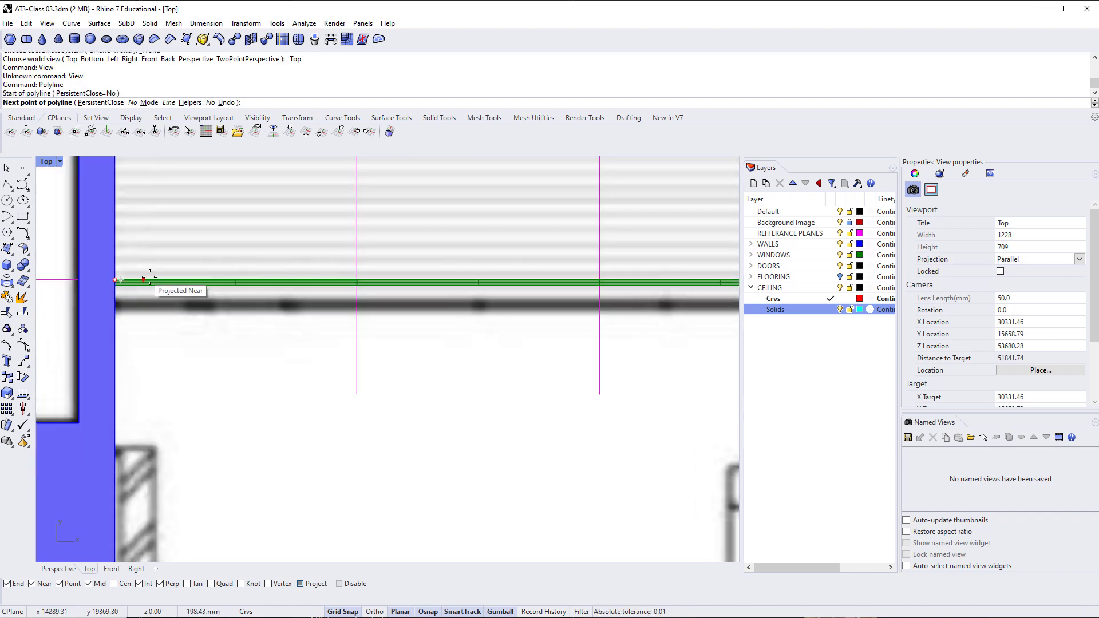
scroll(160, 284, "down", 5)
scroll(335, 283, "up", 2)
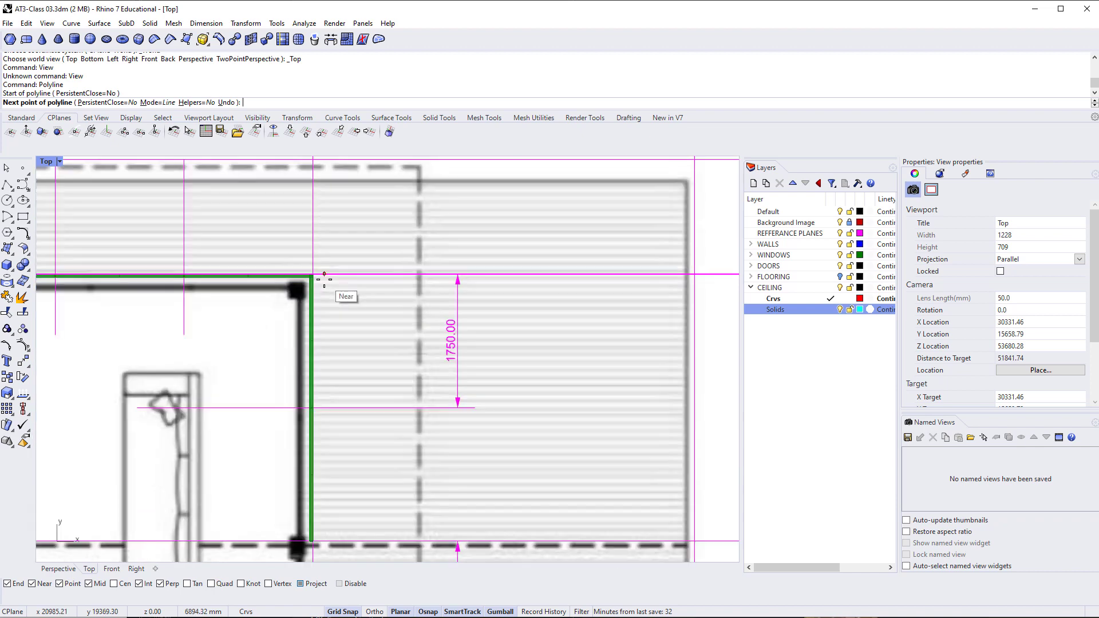
left_click(317, 282)
scroll(315, 284, "down", 5)
scroll(300, 406, "up", 5)
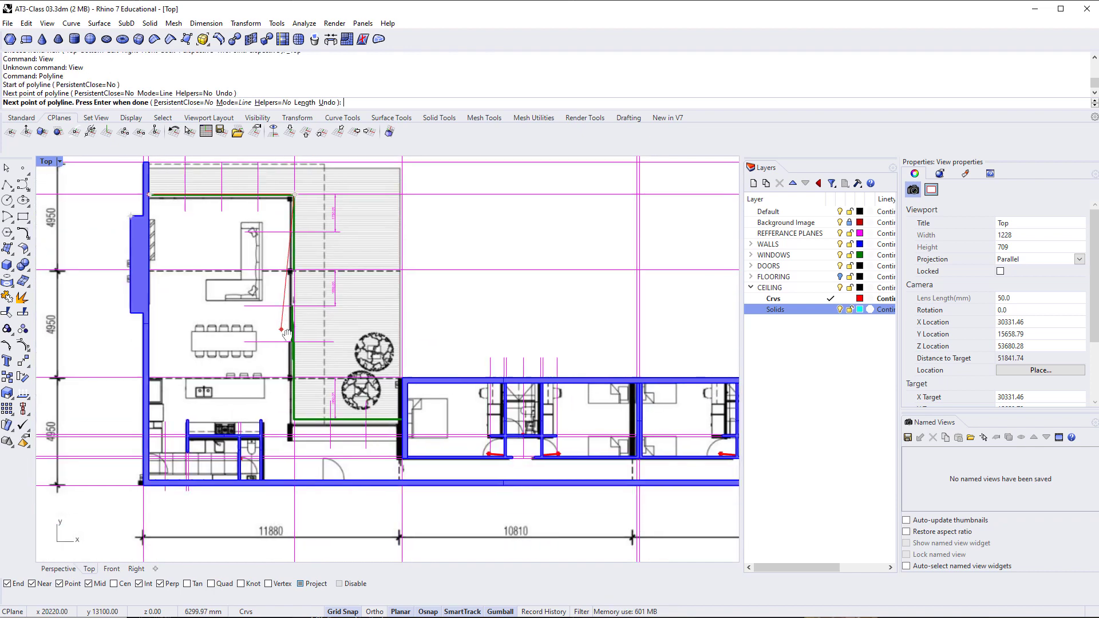
scroll(279, 404, "up", 3)
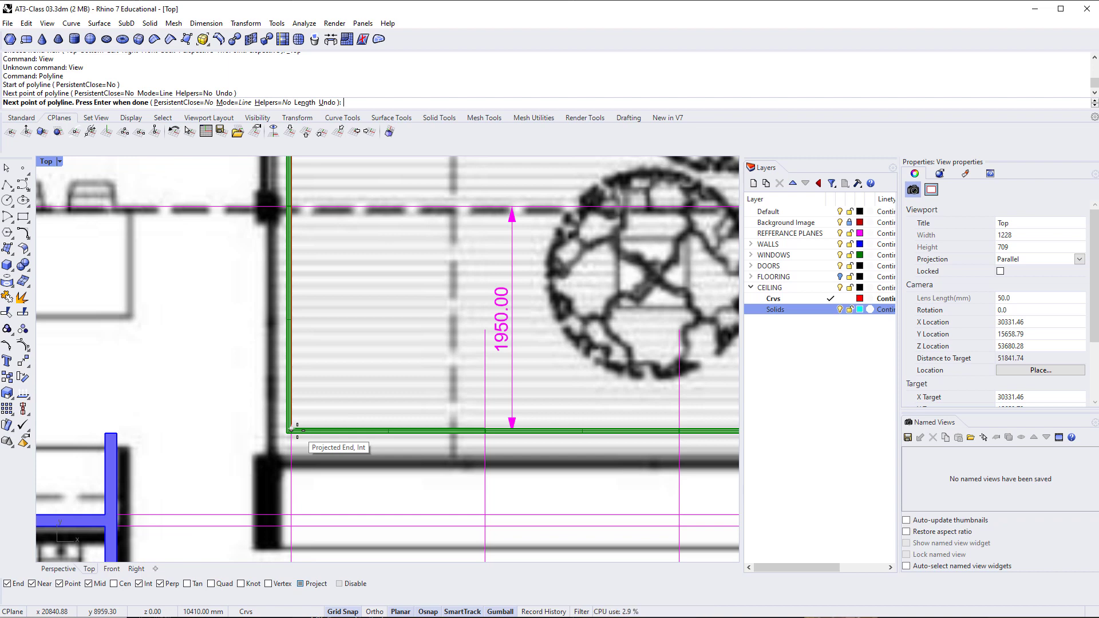
left_click(290, 429)
scroll(412, 424, "down", 2)
scroll(358, 433, "up", 2)
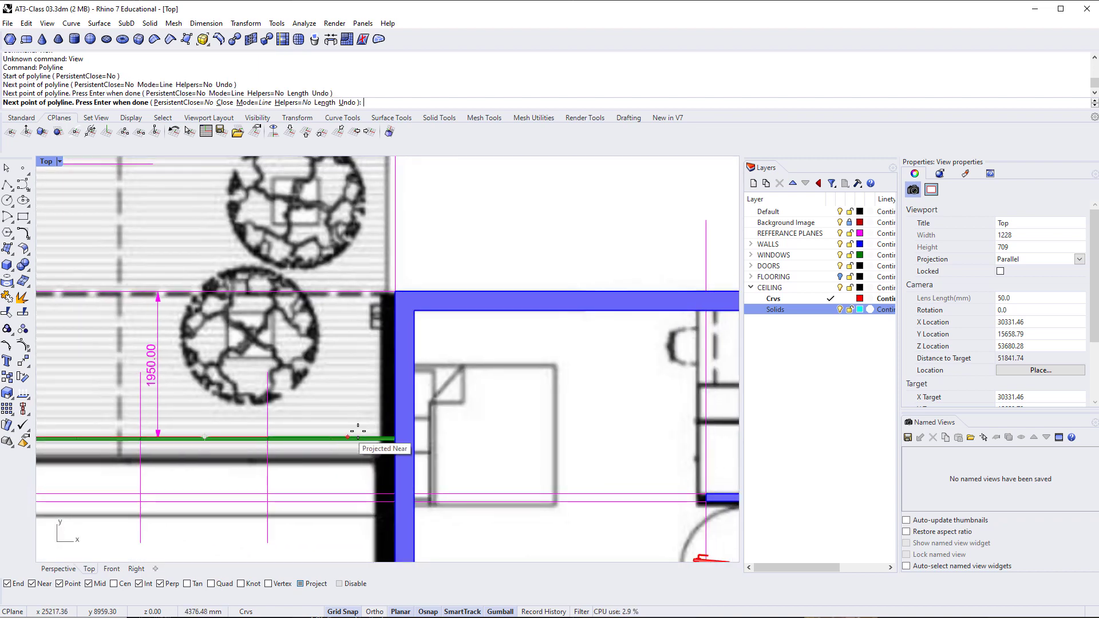
left_click(414, 423)
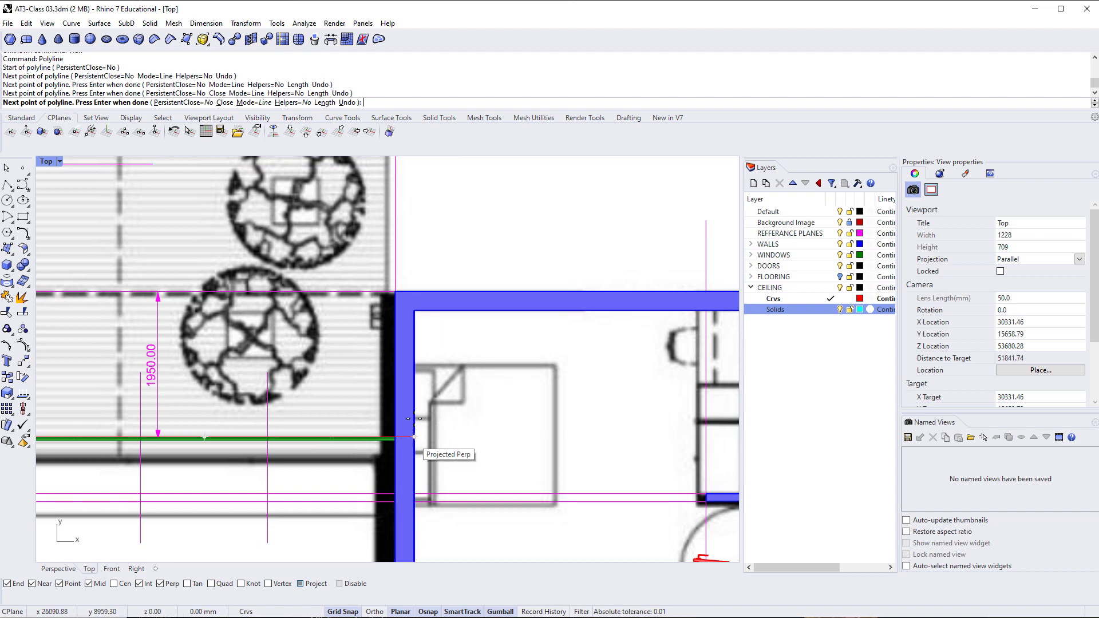
left_click(413, 311)
scroll(461, 321, "down", 3)
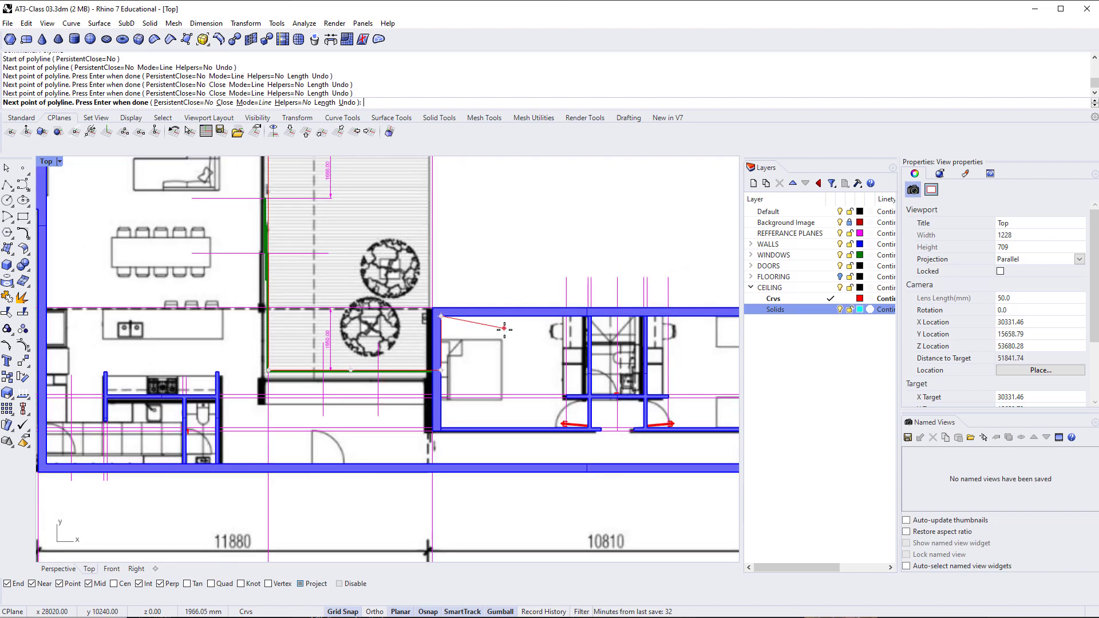
right_click_drag(504, 329, 339, 361)
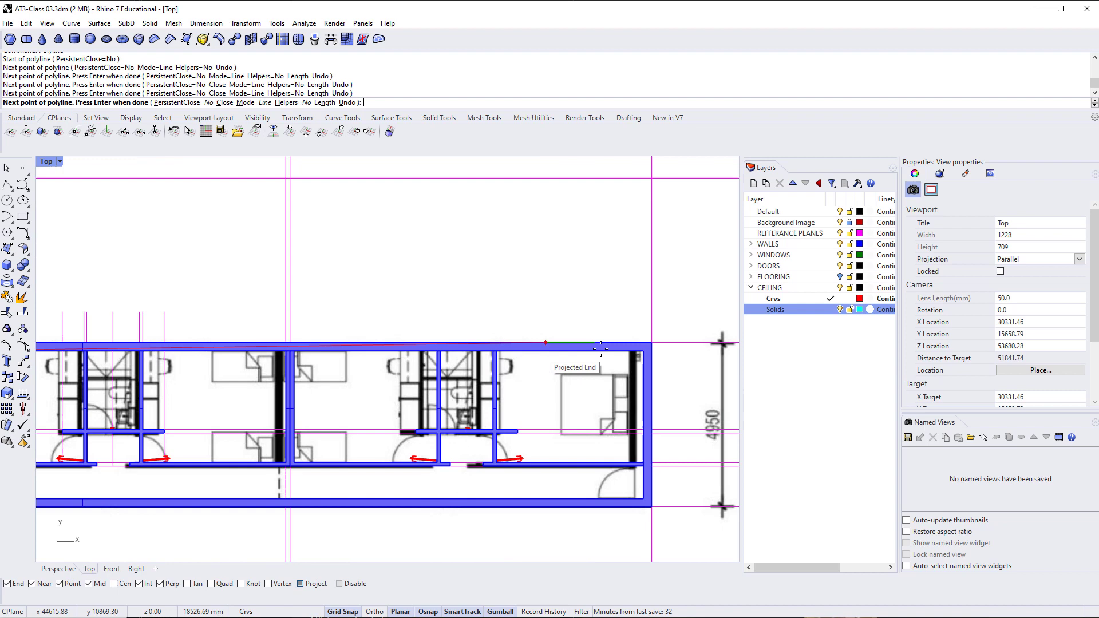
left_click(642, 351)
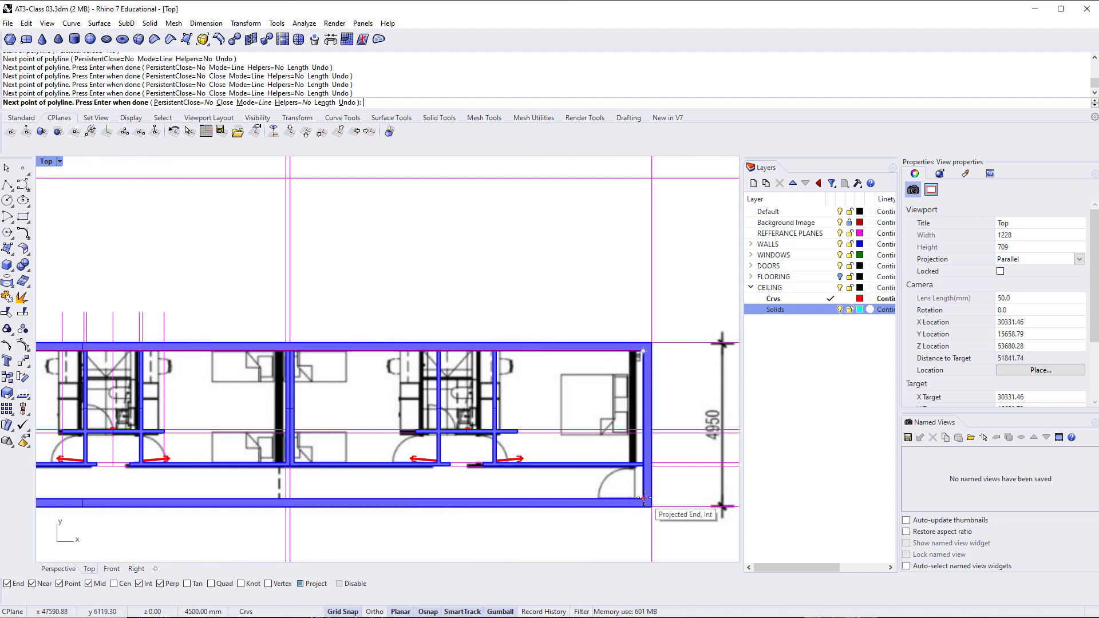
left_click(643, 497)
scroll(642, 498, "down", 6)
right_click_drag(103, 499, 157, 497)
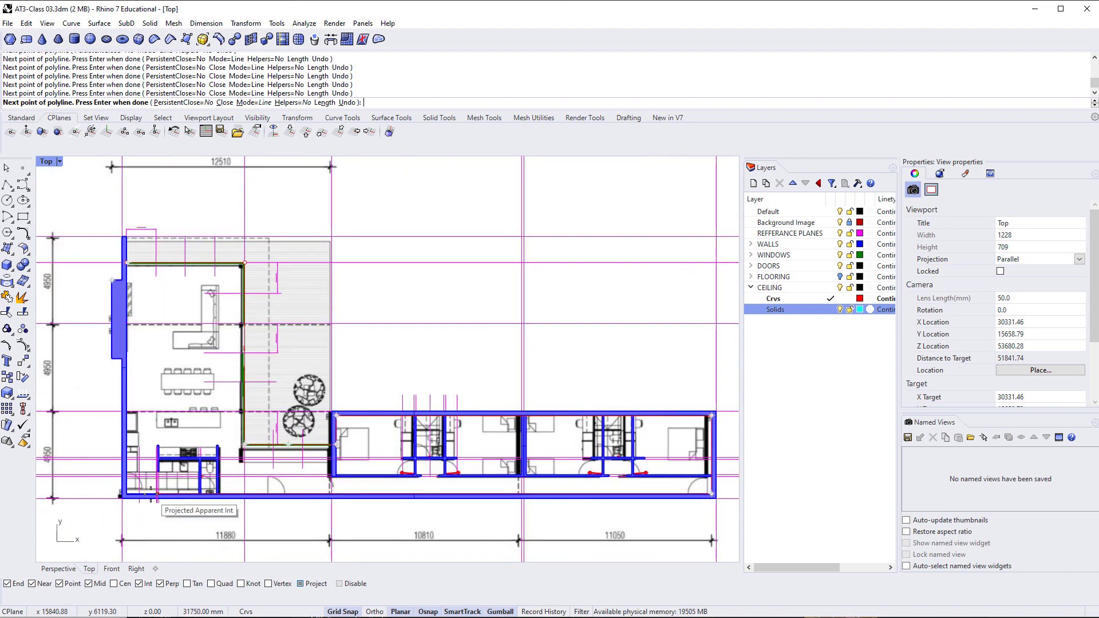
scroll(92, 497, "up", 3)
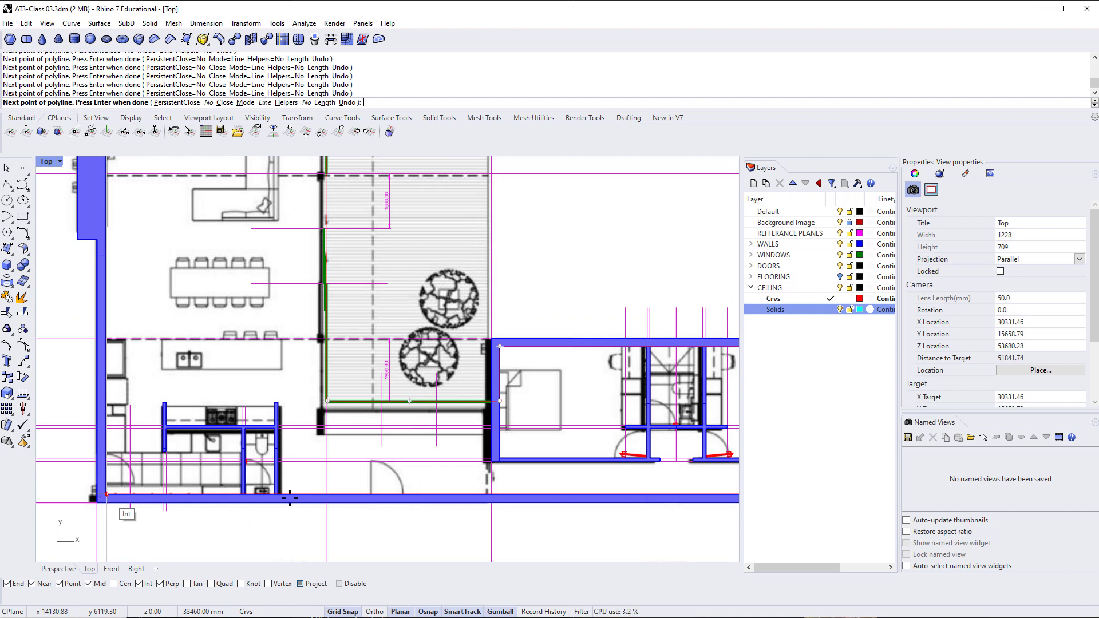
scroll(504, 483, "down", 2)
right_click_drag(504, 483, 277, 488)
key("Return")
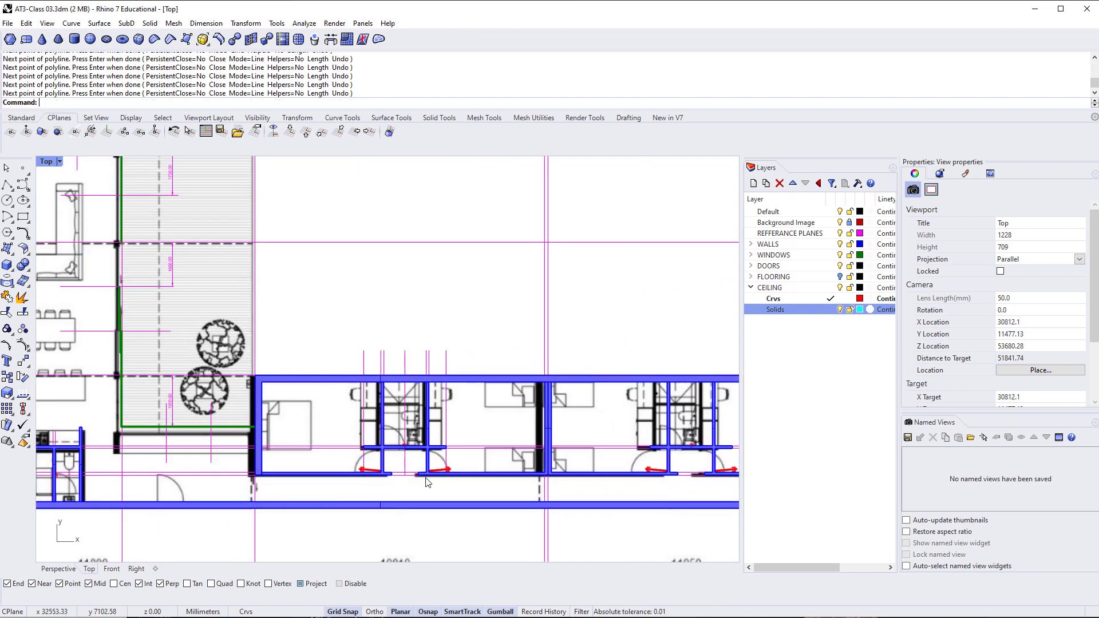
scroll(404, 479, "down", 3)
right_click_drag(404, 479, 401, 495)
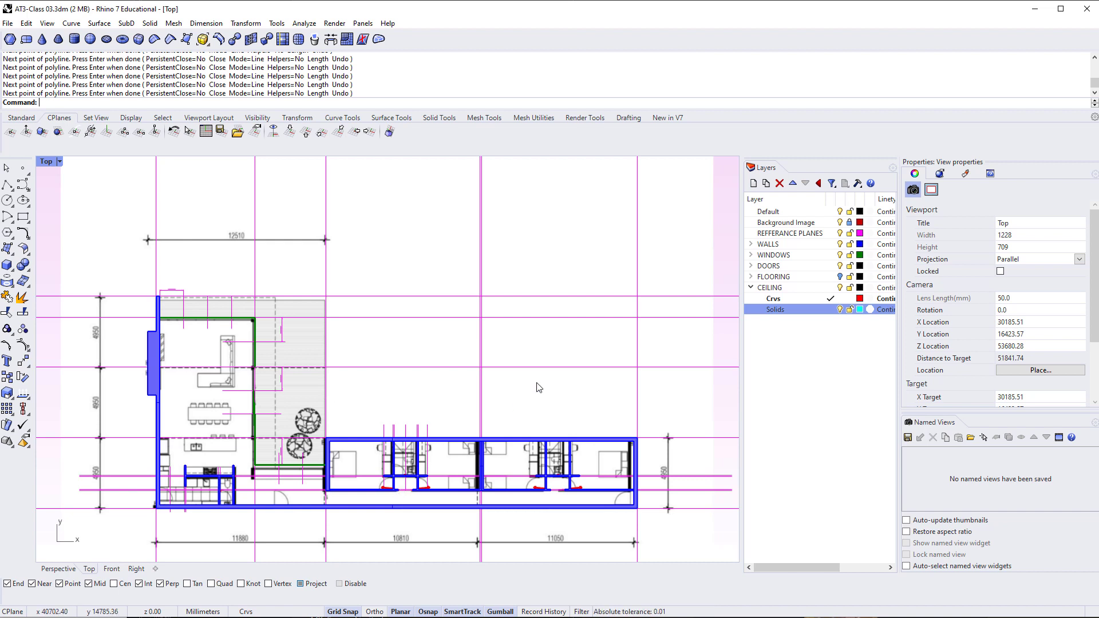
Turn the FLOORING layer back on and view the floors in perspective around the living area
key("ctrl+F4")
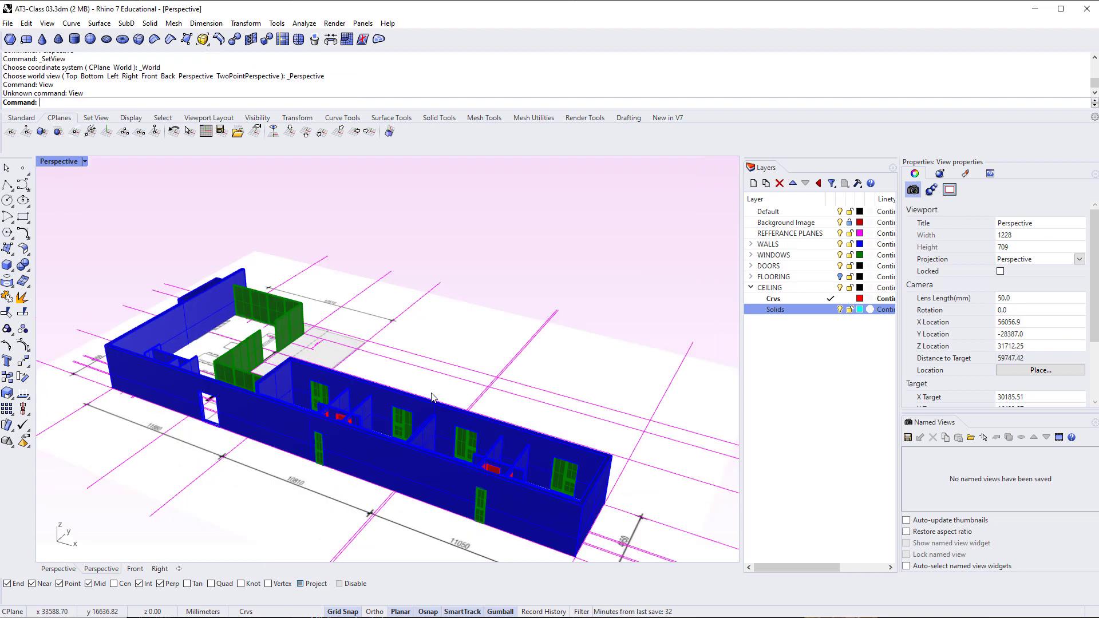
right_click_drag(399, 369, 344, 314)
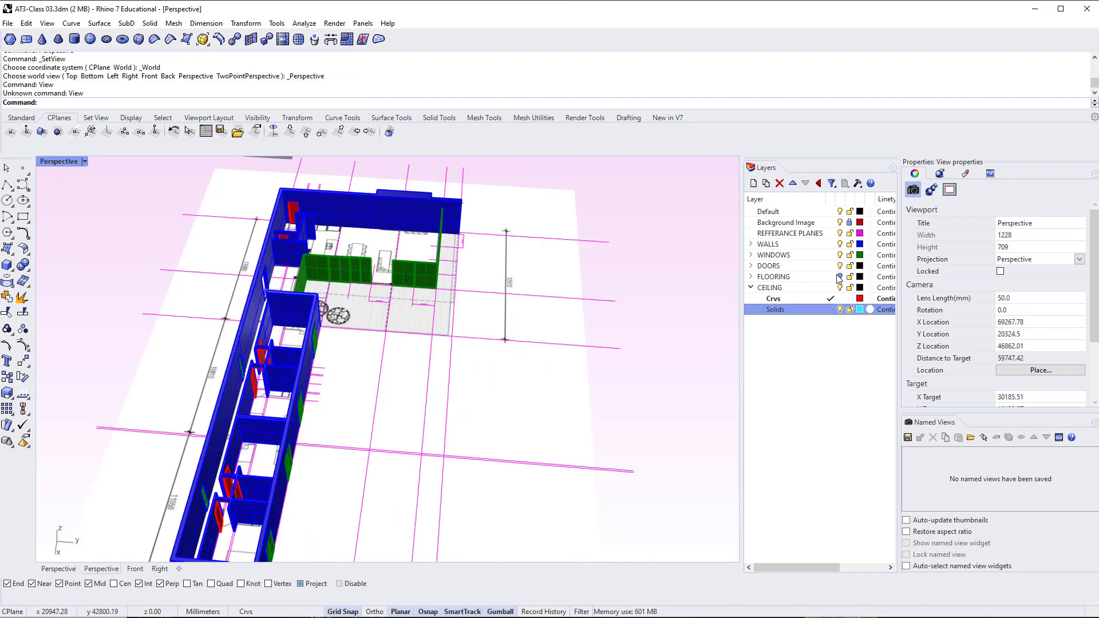
left_click(774, 276)
scroll(403, 269, "up", 5)
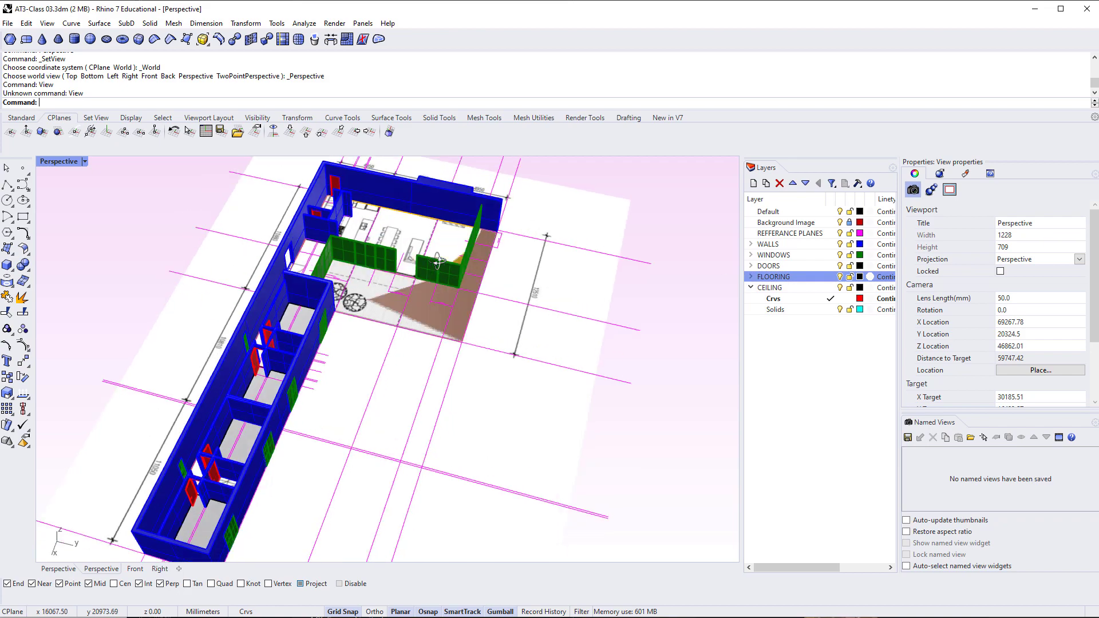
scroll(403, 269, "up", 3)
left_click(410, 291)
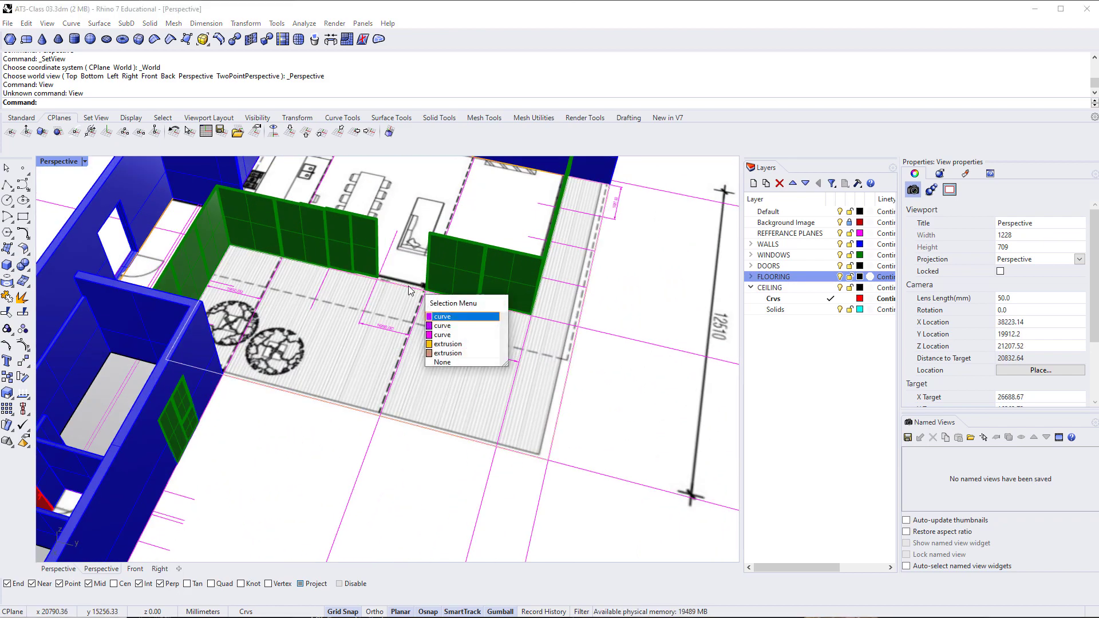
left_click(457, 326)
scroll(384, 287, "down", 5)
right_click_drag(383, 287, 342, 350)
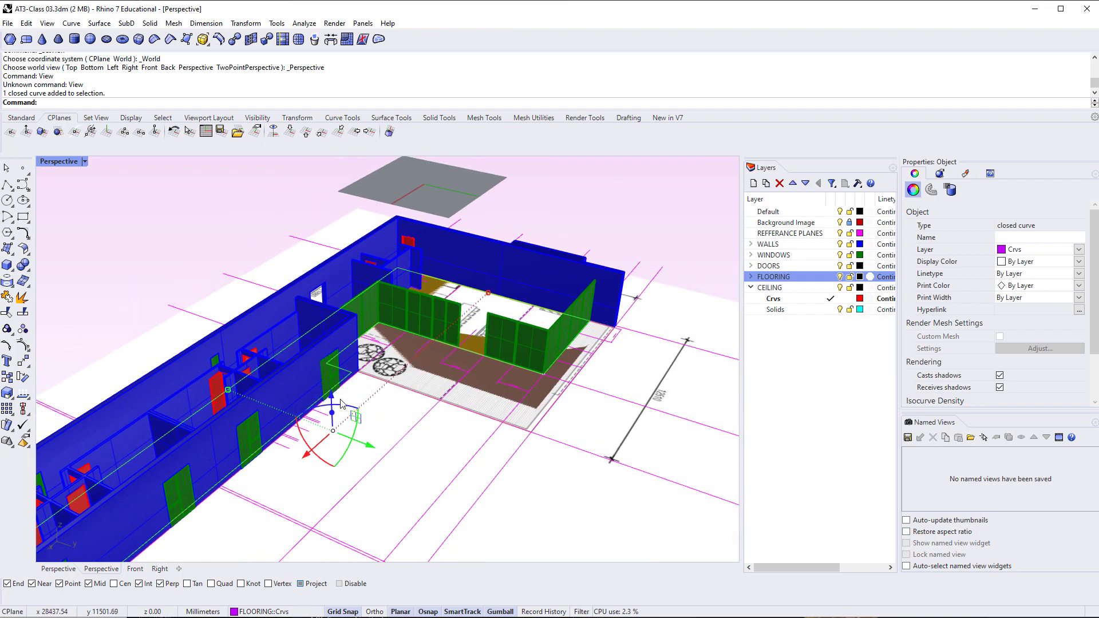
right_click_drag(335, 401, 330, 424)
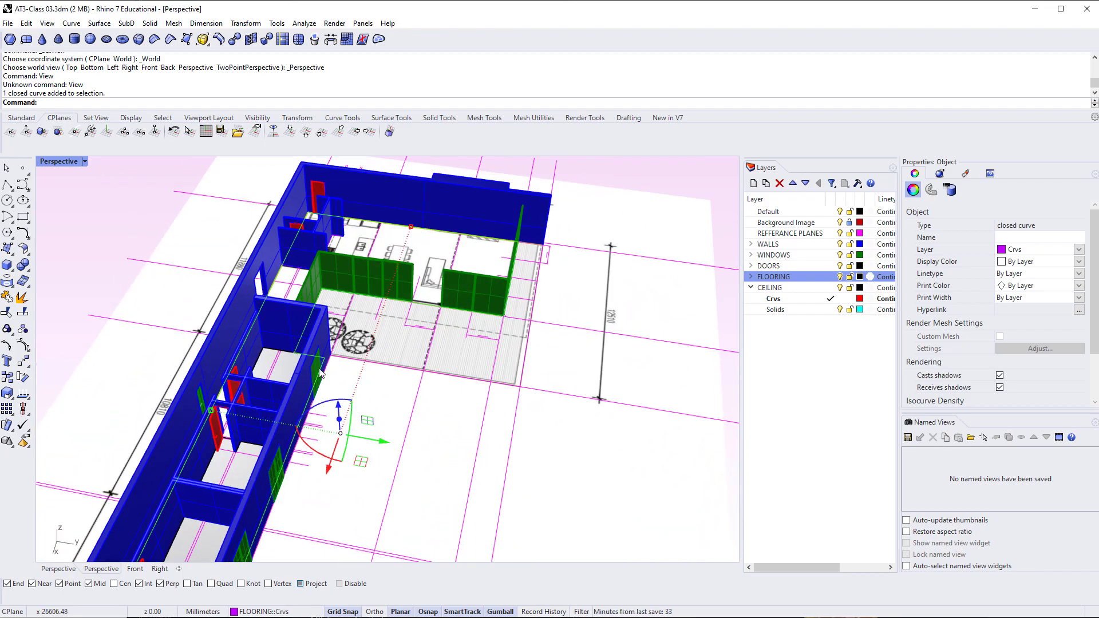
right_click_drag(335, 289, 377, 373)
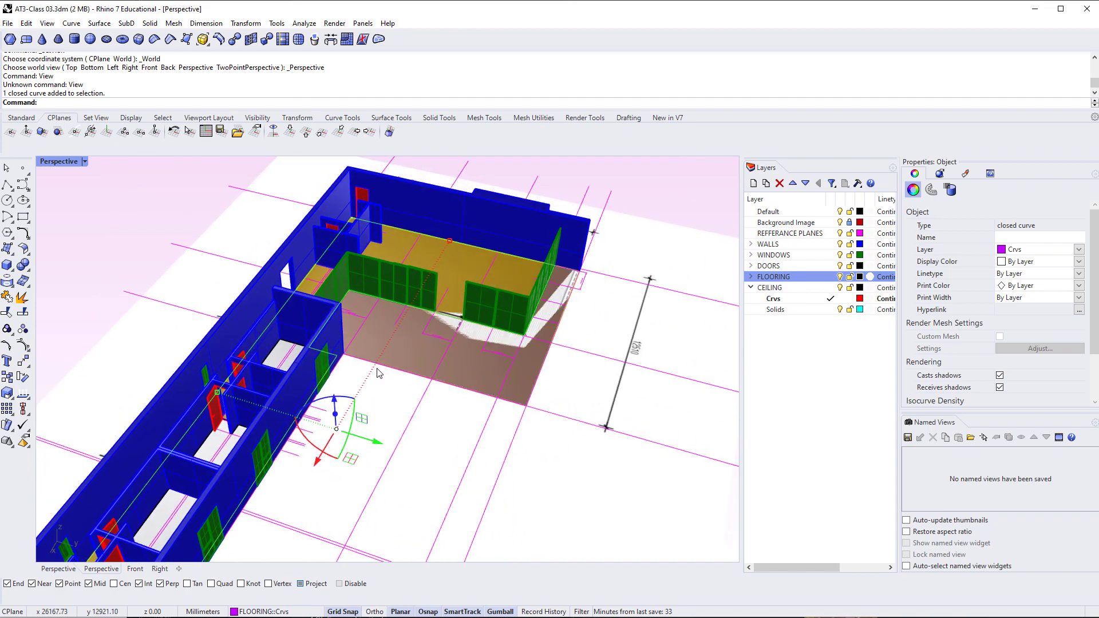
key("Escape")
Copy the polished concrete floor slab vertically up to ceiling height above the rooms
left_click(470, 268)
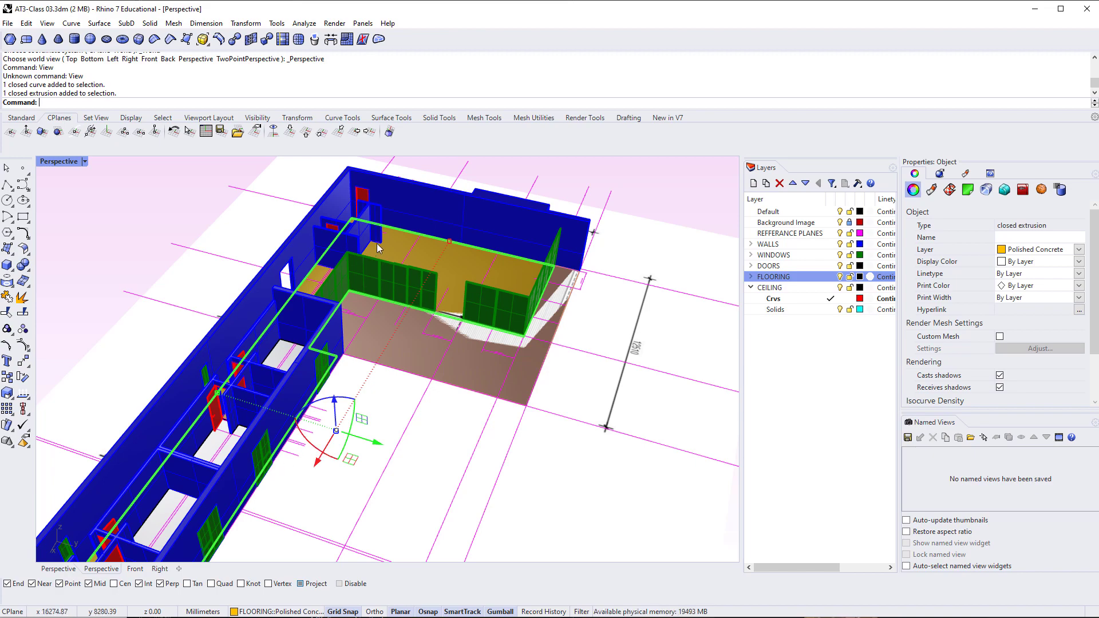
right_click_drag(444, 253, 411, 379)
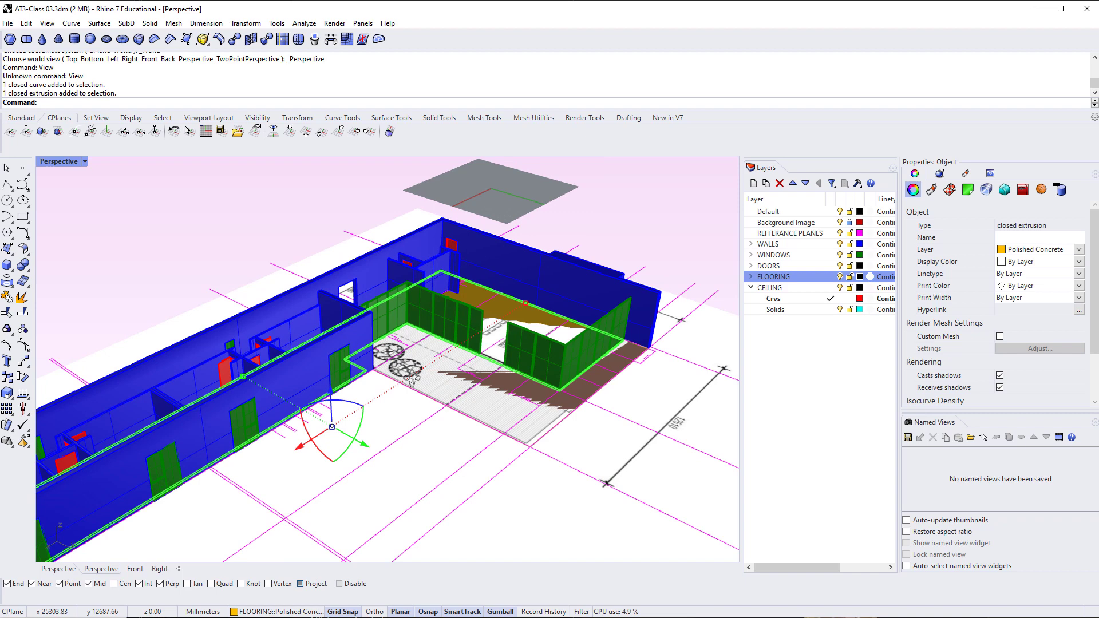
left_click(332, 391)
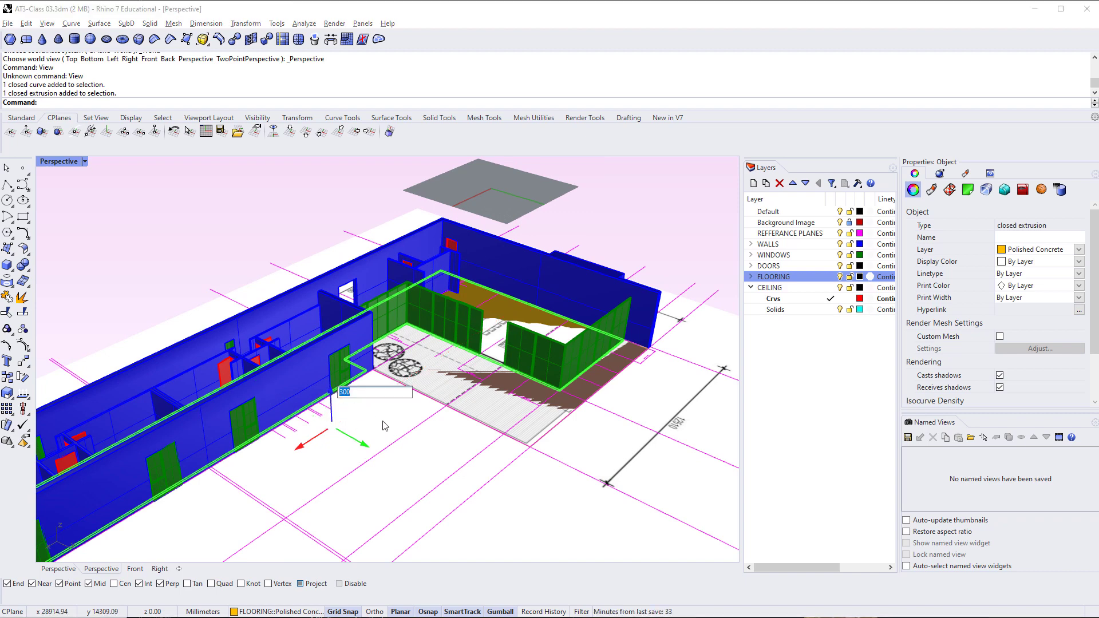
type("27")
key("Return")
left_click(402, 389)
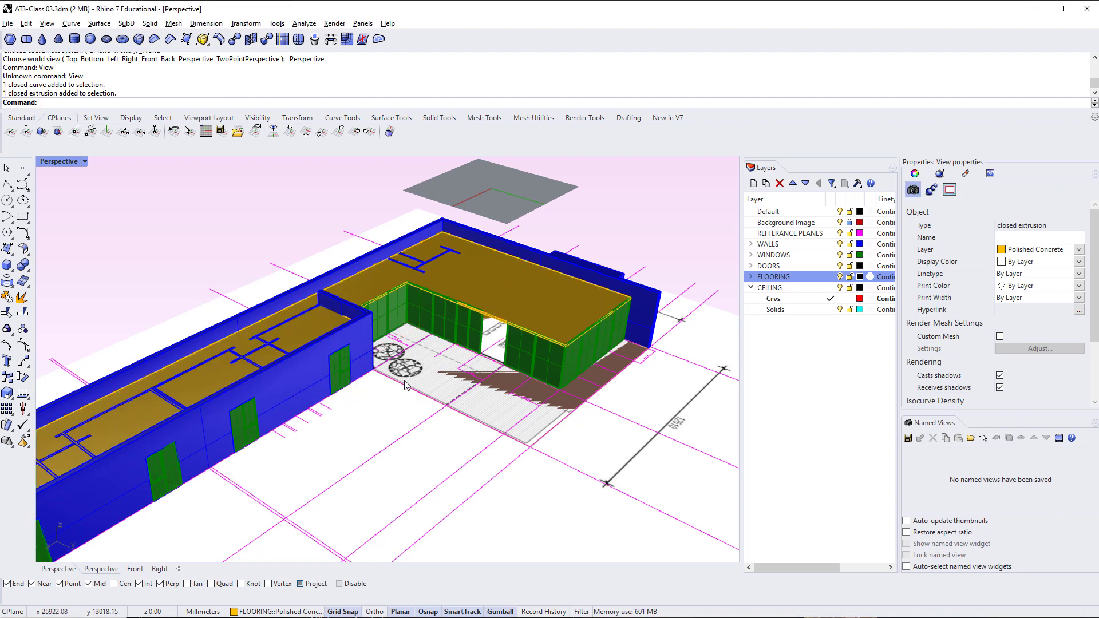
Raise the copied concrete slab another 100 mm vertically so it sits above the window frames and inner walls
right_click_drag(403, 388, 435, 320)
scroll(472, 346, "up", 6)
scroll(472, 350, "up", 2)
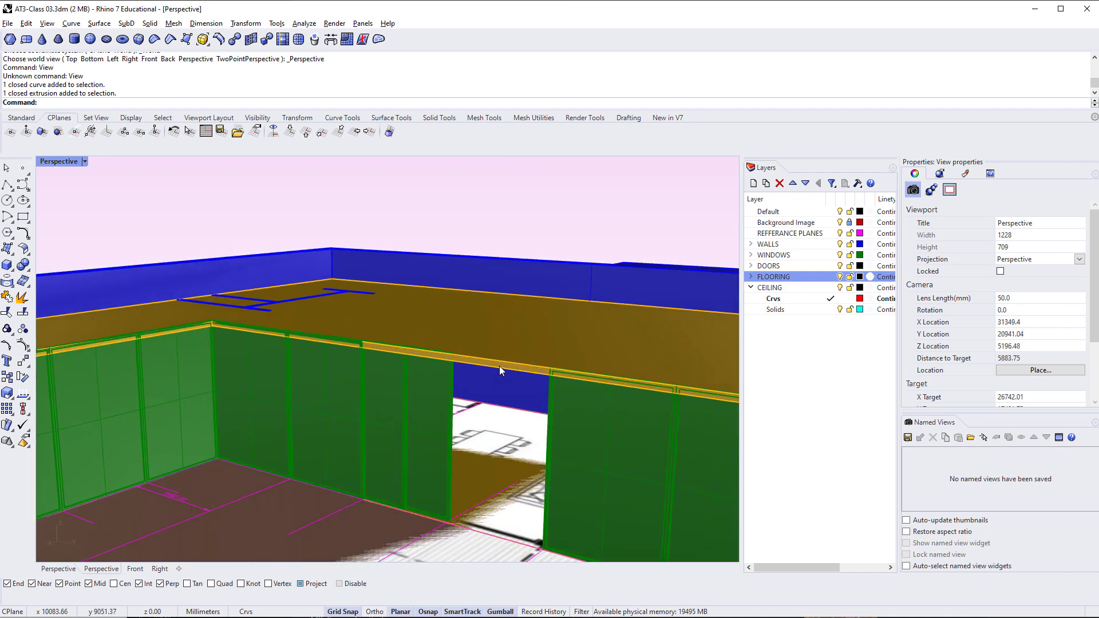
left_click(499, 366)
scroll(455, 344, "up", 1)
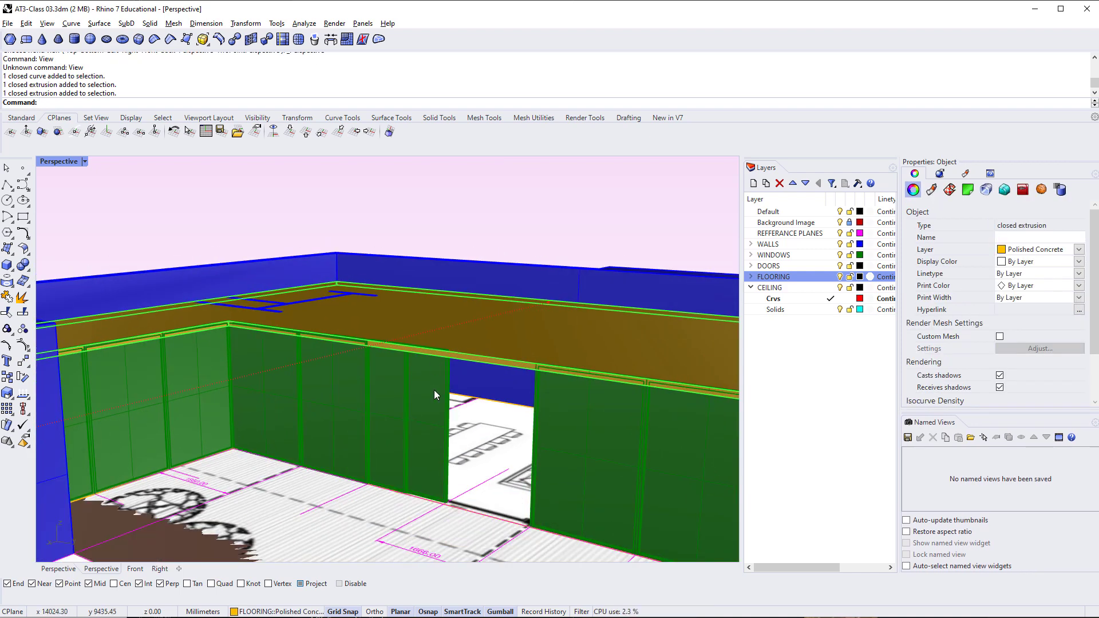
right_click_drag(444, 371, 280, 392)
left_click(307, 372)
type("1")
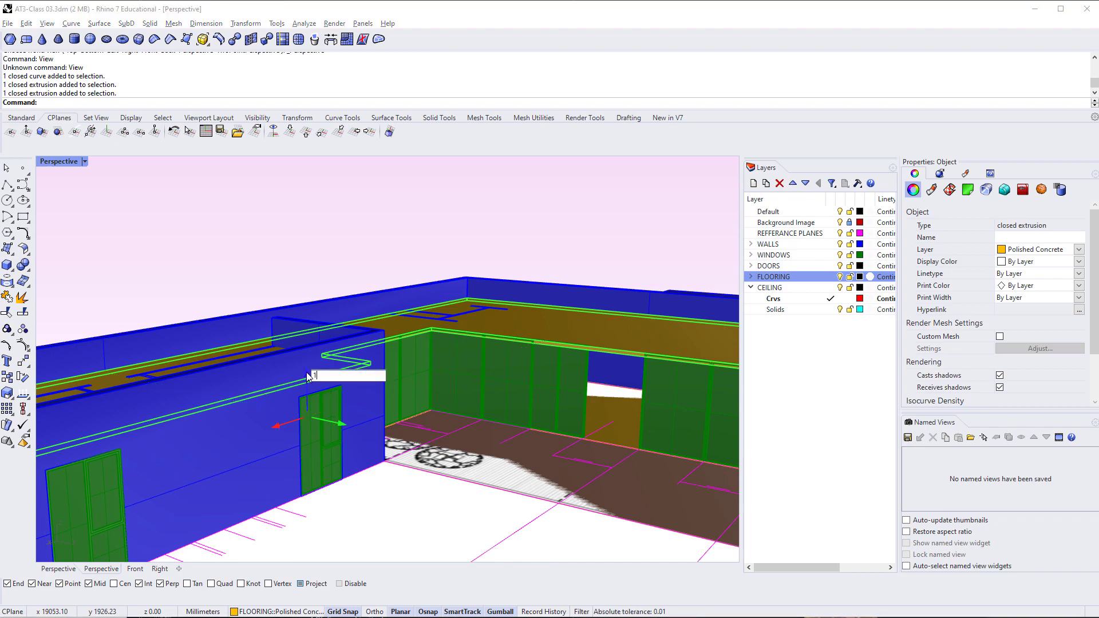
type("00")
key("Return")
key("Escape")
right_click_drag(630, 389, 395, 424)
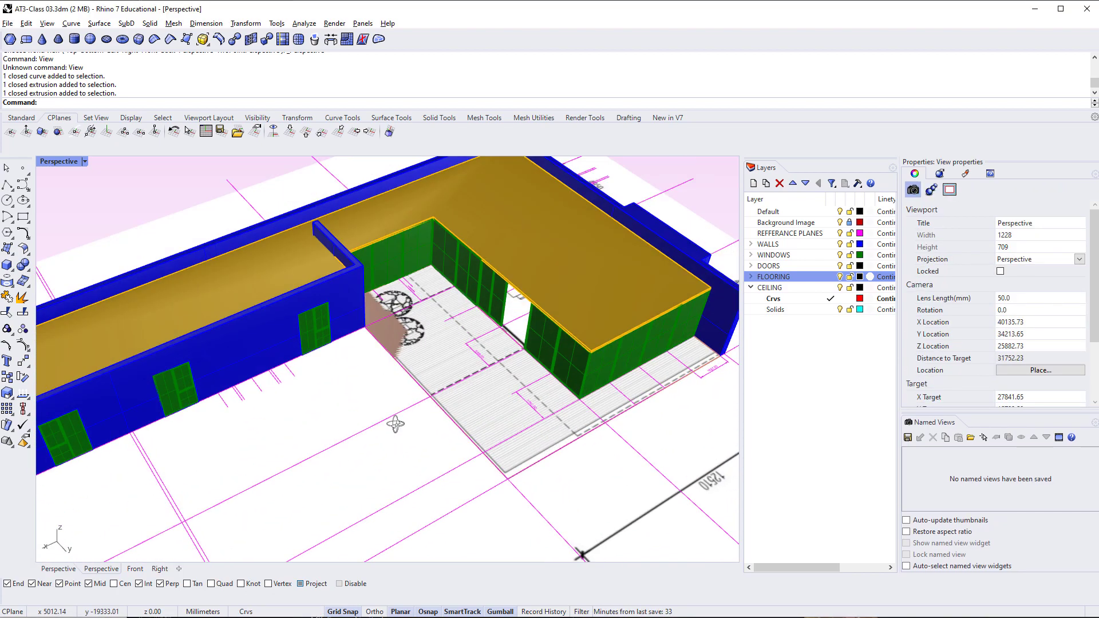
left_click(276, 223)
left_click(260, 286)
right_click_drag(242, 300, 186, 313)
key("Escape")
key("Escape")
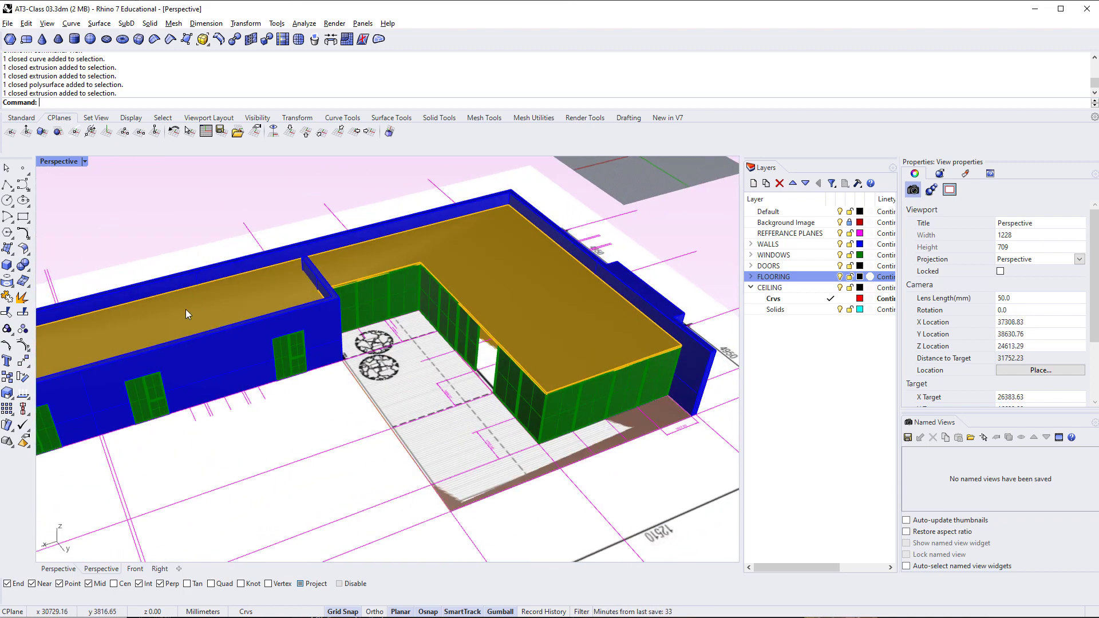
Select the ceiling slab in Ghosted display and return the Perspective viewport to Shaded display
left_click(85, 162)
left_click(95, 240)
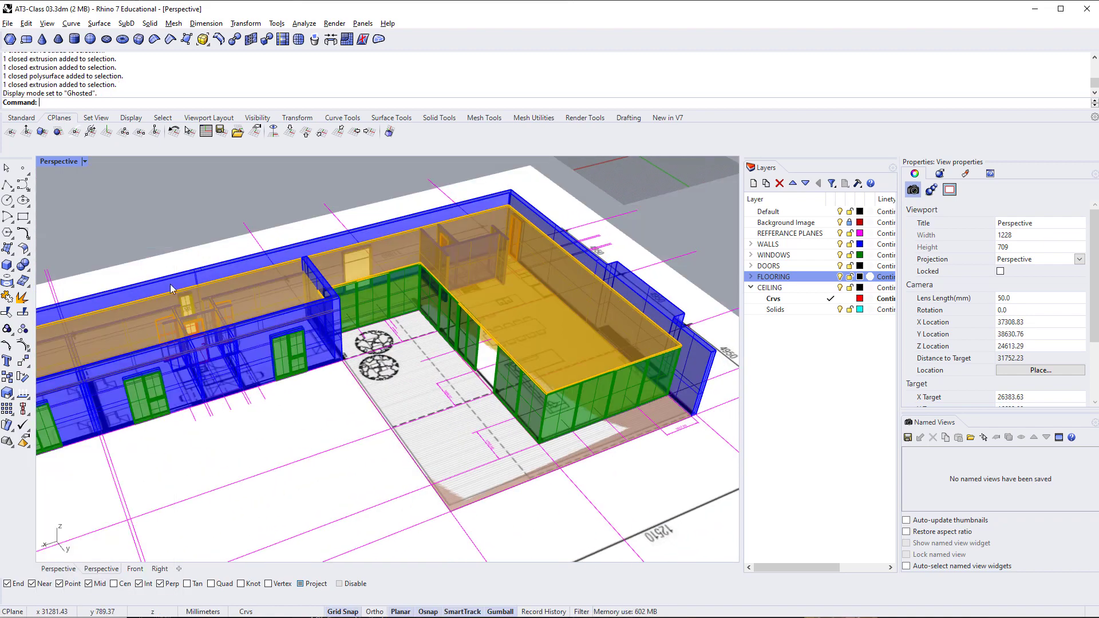
right_click_drag(170, 284, 338, 367)
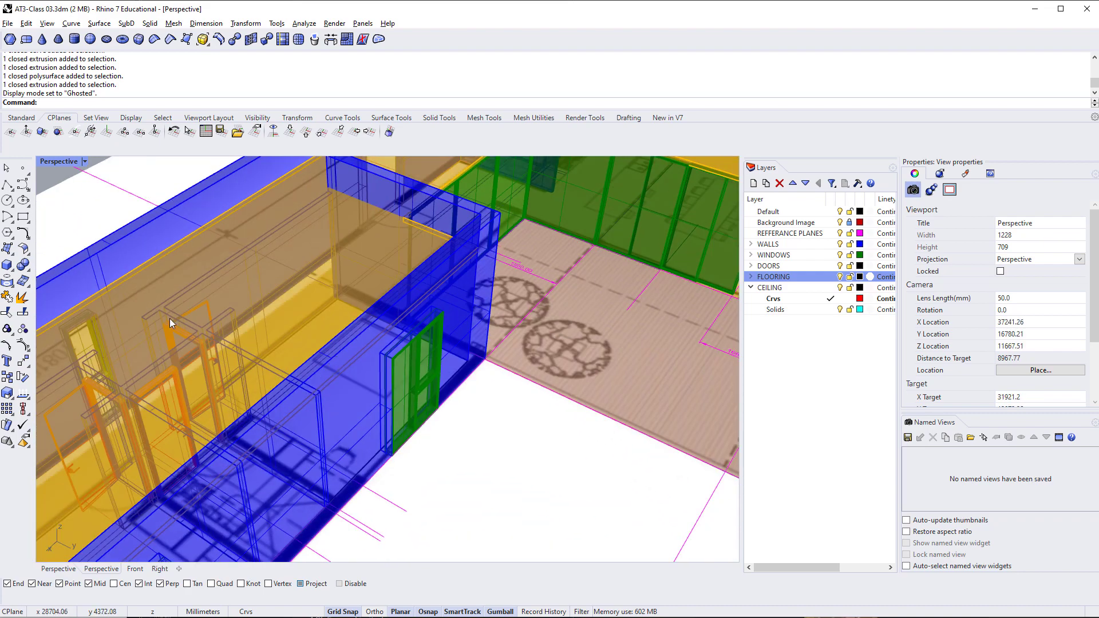
scroll(273, 314, "down", 4)
left_click(273, 314)
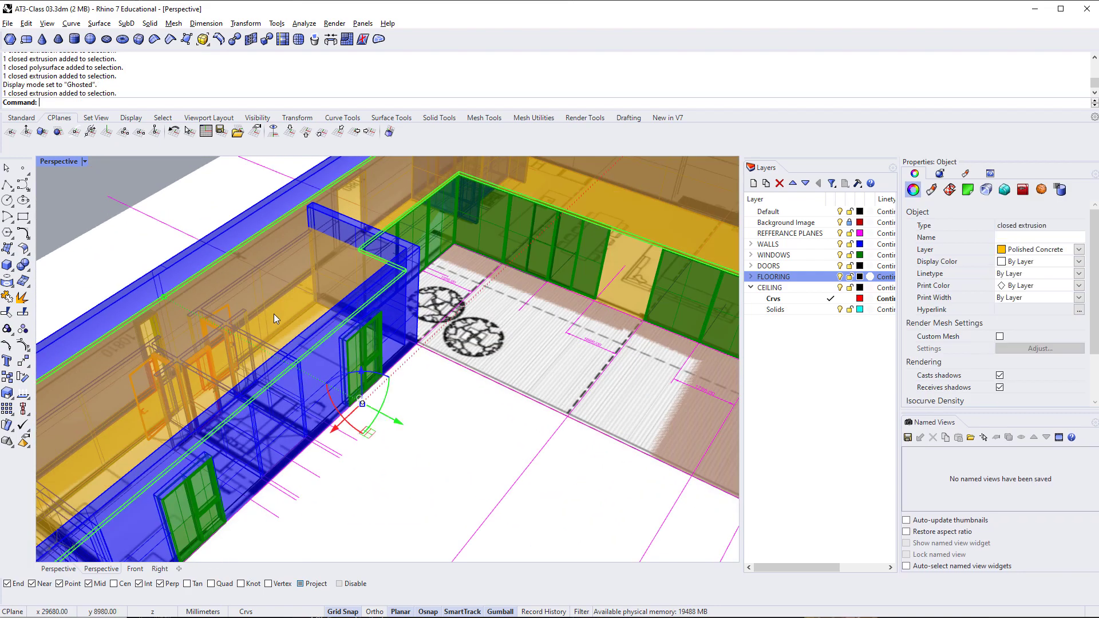
right_click_drag(274, 313, 170, 247)
left_click(84, 162)
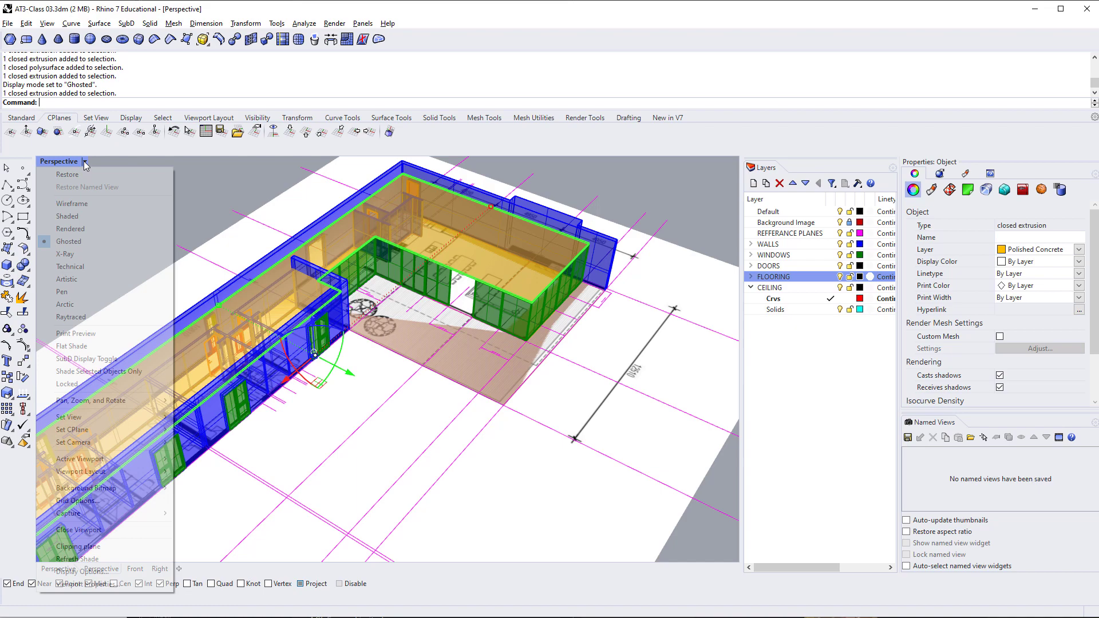
left_click(72, 216)
Move the selected ceiling slab to the Solids sublayer of CEILING and deselect it
right_click_drag(347, 285, 424, 373, "shift")
scroll(591, 436, "up", 5)
scroll(474, 396, "down", 3)
type("zs")
key("Return")
scroll(520, 339, "up", 7)
mouse_move(519, 339)
right_mouse_down()
mouse_move(429, 355)
mouse_move(440, 321)
mouse_move(520, 327)
mouse_move(519, 360)
right_mouse_up()
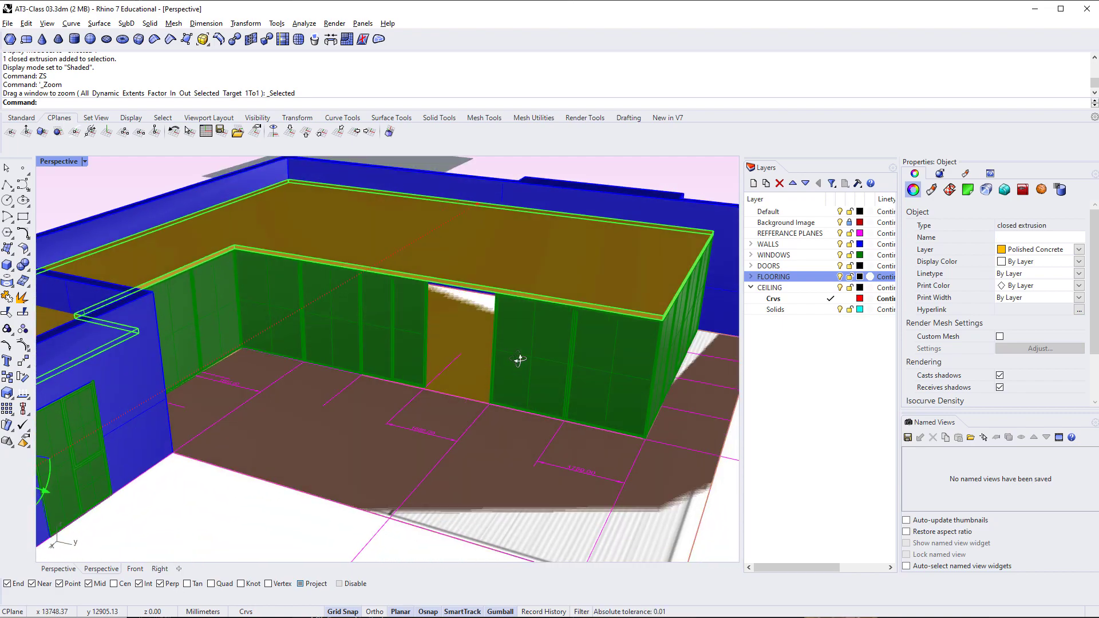
right_click_drag(372, 339, 413, 422)
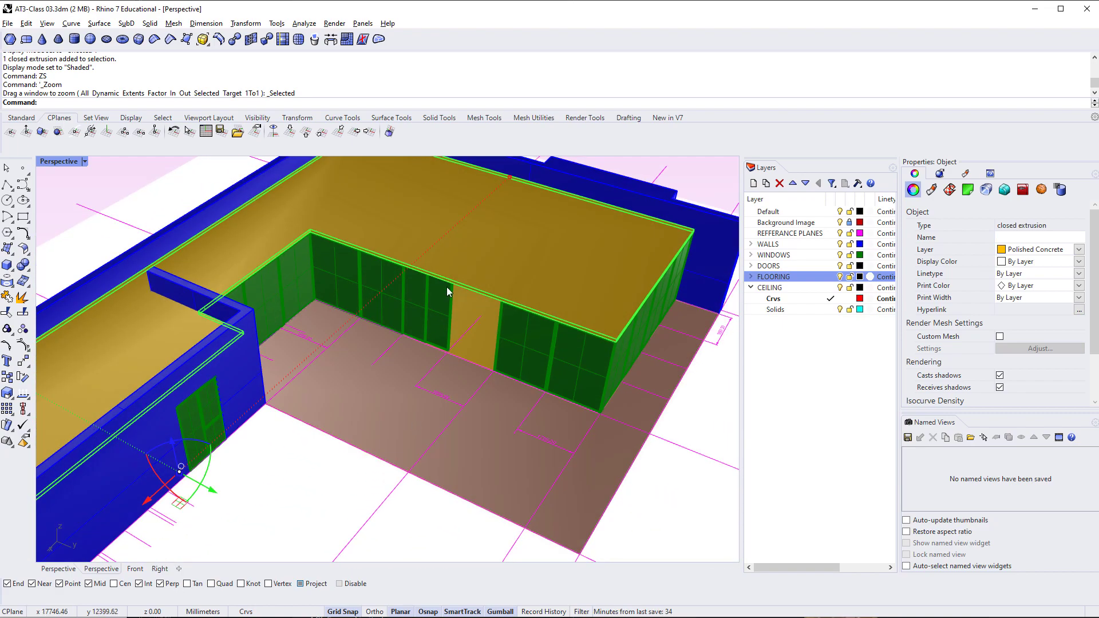
right_click(785, 310)
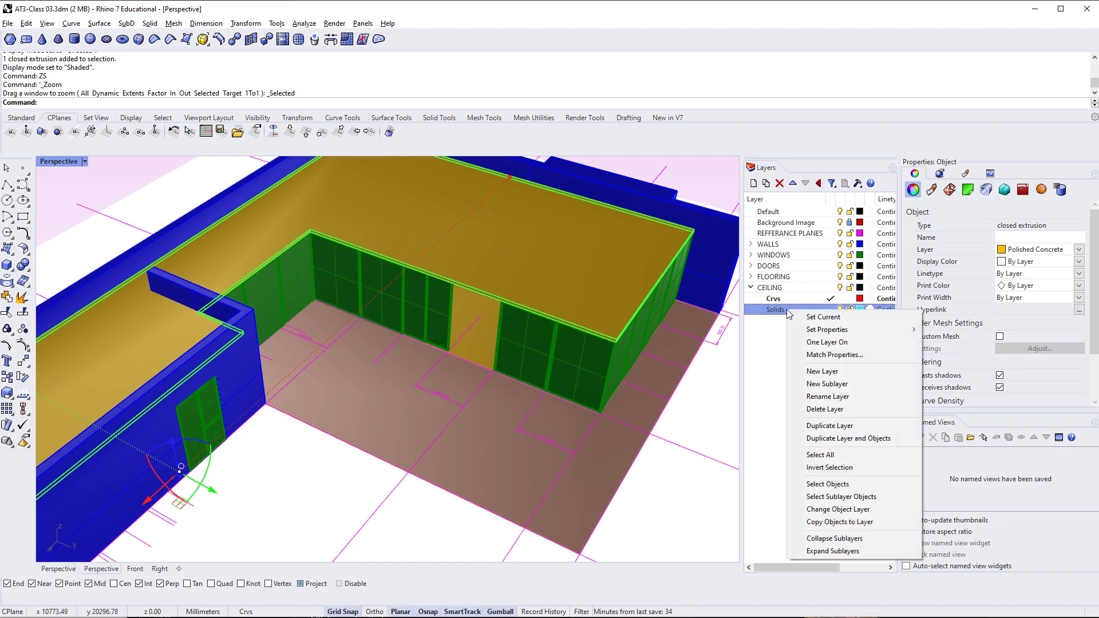
left_click(848, 508)
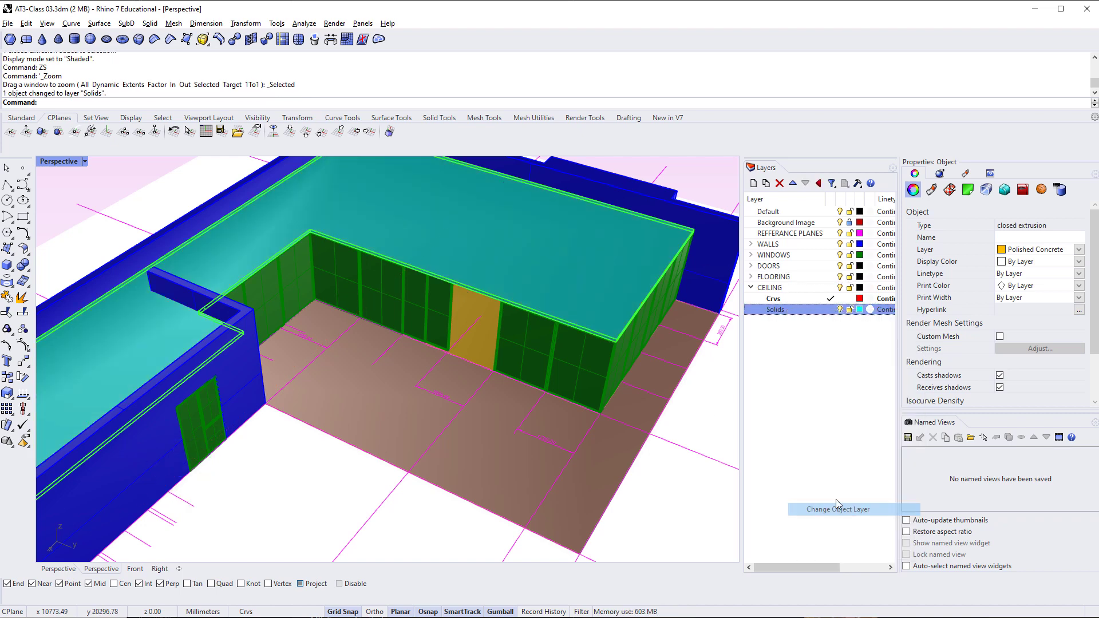
scroll(515, 270, "down", 4)
key("Escape")
scroll(481, 309, "down", 4)
right_click_drag(489, 391, 590, 413)
Delete the Crvs sublayer from CEILING and collapse the CEILING layer group
left_click(800, 301)
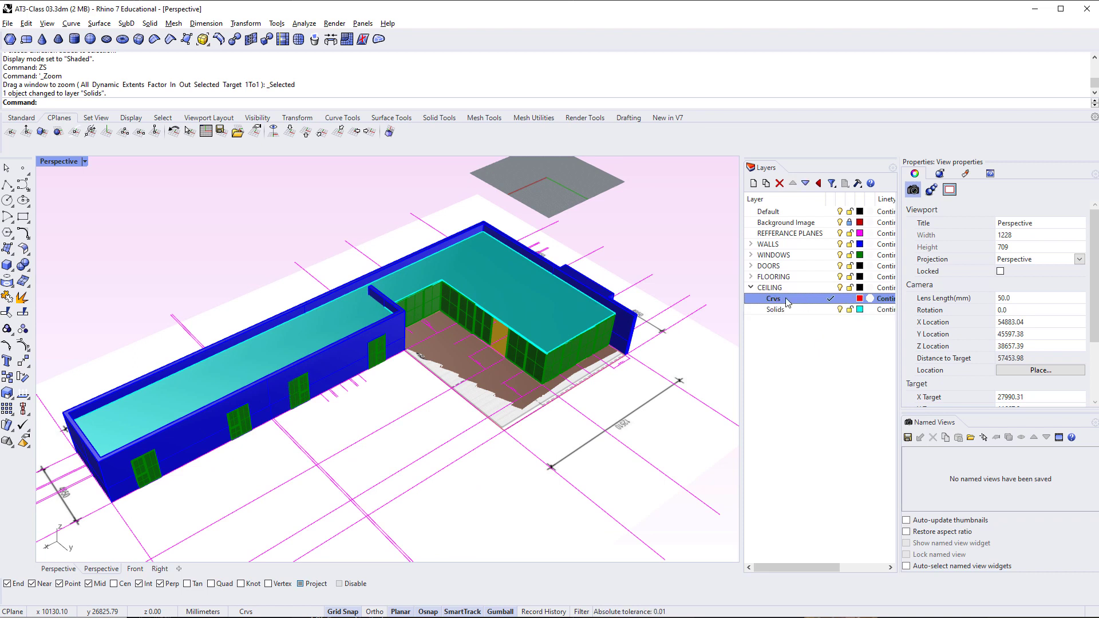
key("ctrl")
key("ctrl")
key("ctrl")
left_click(779, 183)
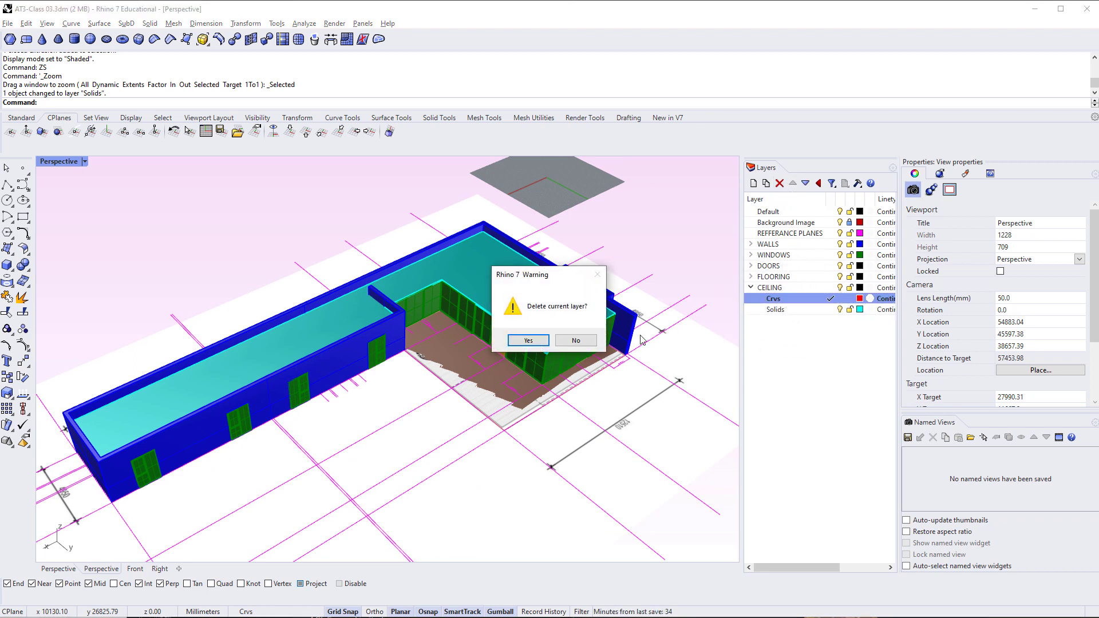
left_click(529, 340)
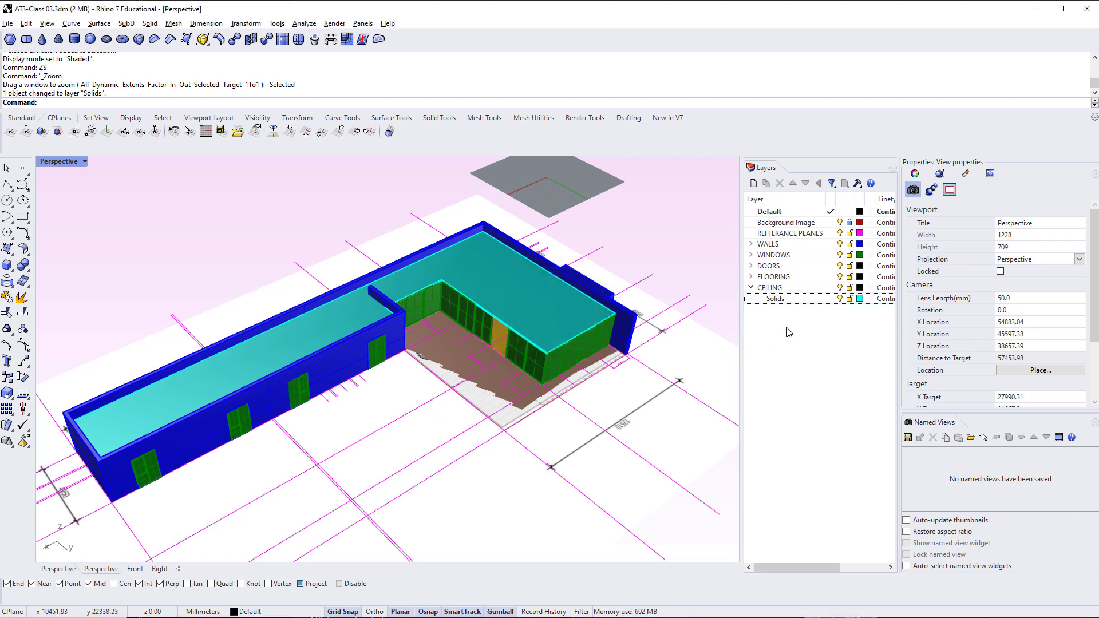
left_click(769, 289)
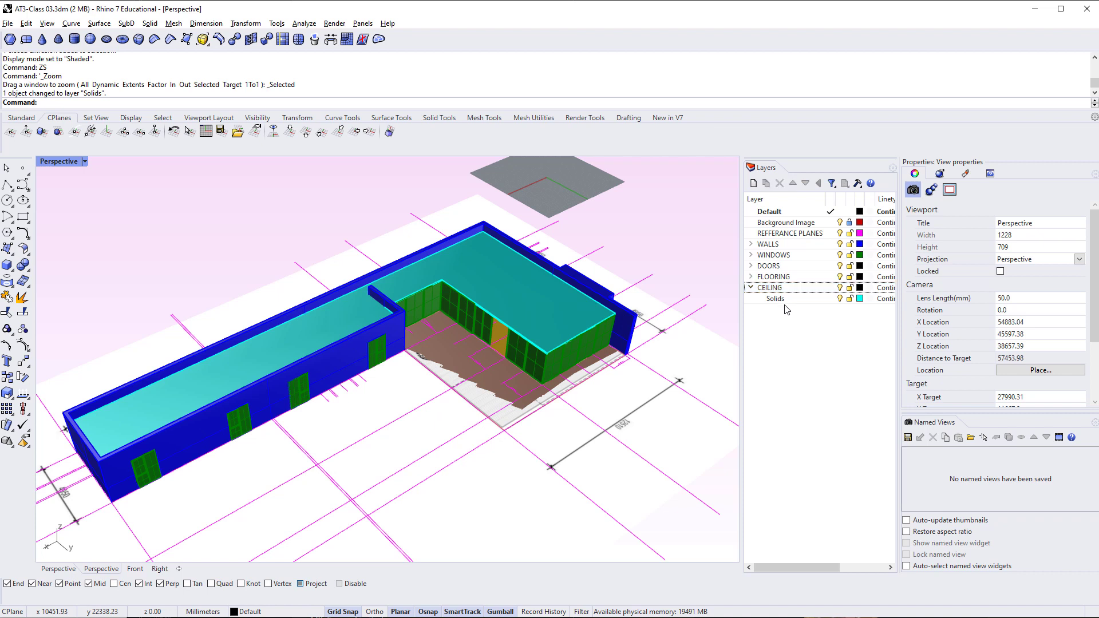
left_click(772, 302)
left_click(804, 352)
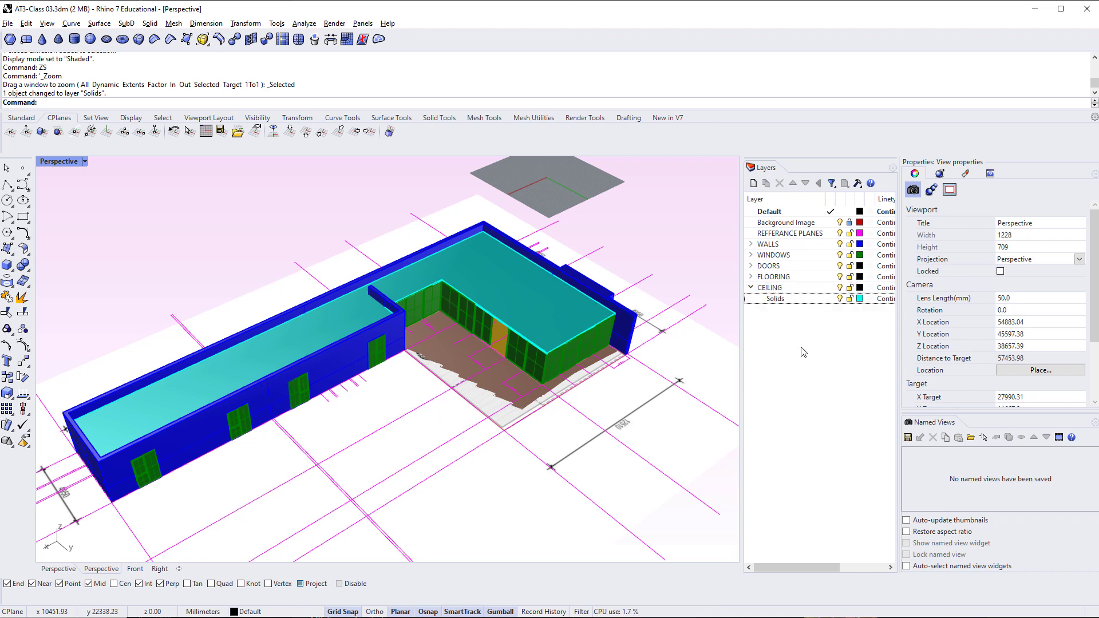
left_click(751, 287)
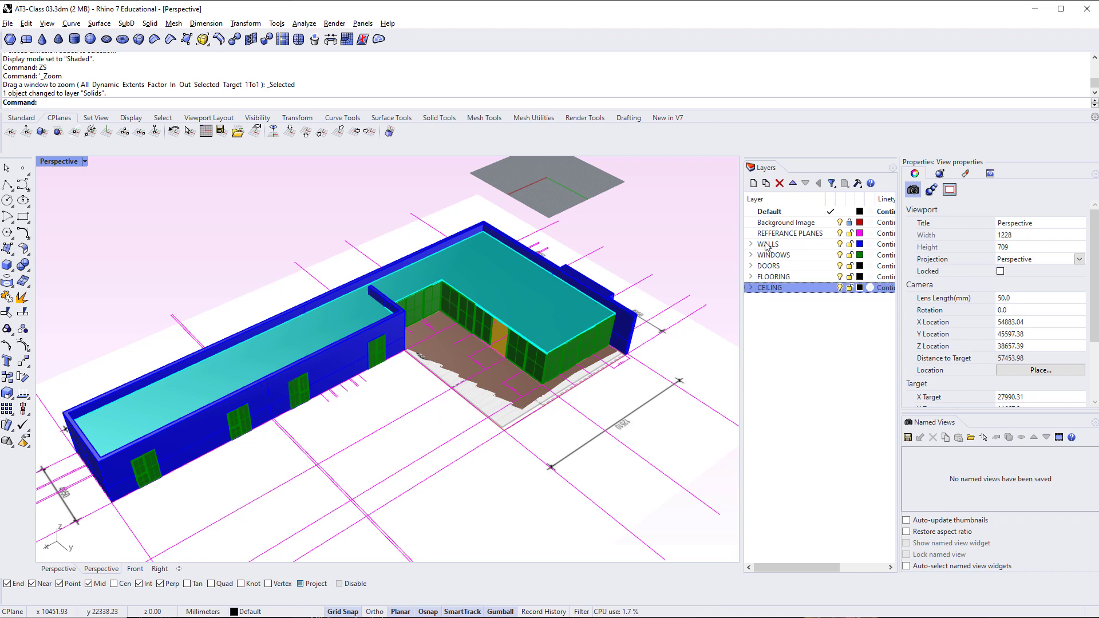
left_click(771, 312)
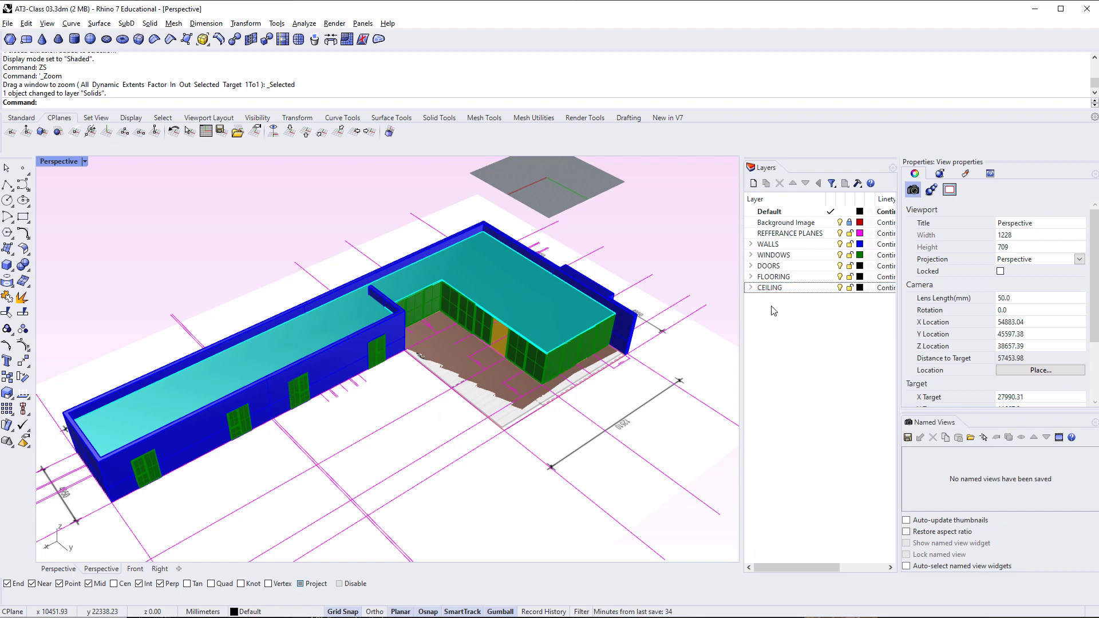
Hide the FLOORING layer and make REFFERANCE PLANES the current layer
scroll(463, 303, "up", 5)
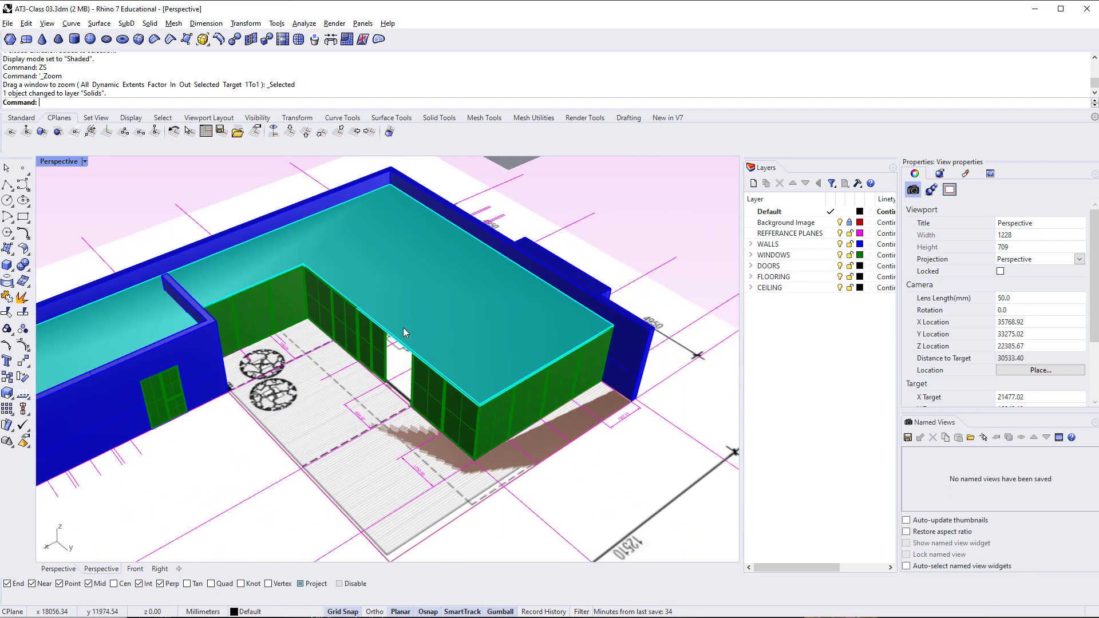
right_click_drag(439, 311, 445, 356)
right_click_drag(457, 316, 666, 369)
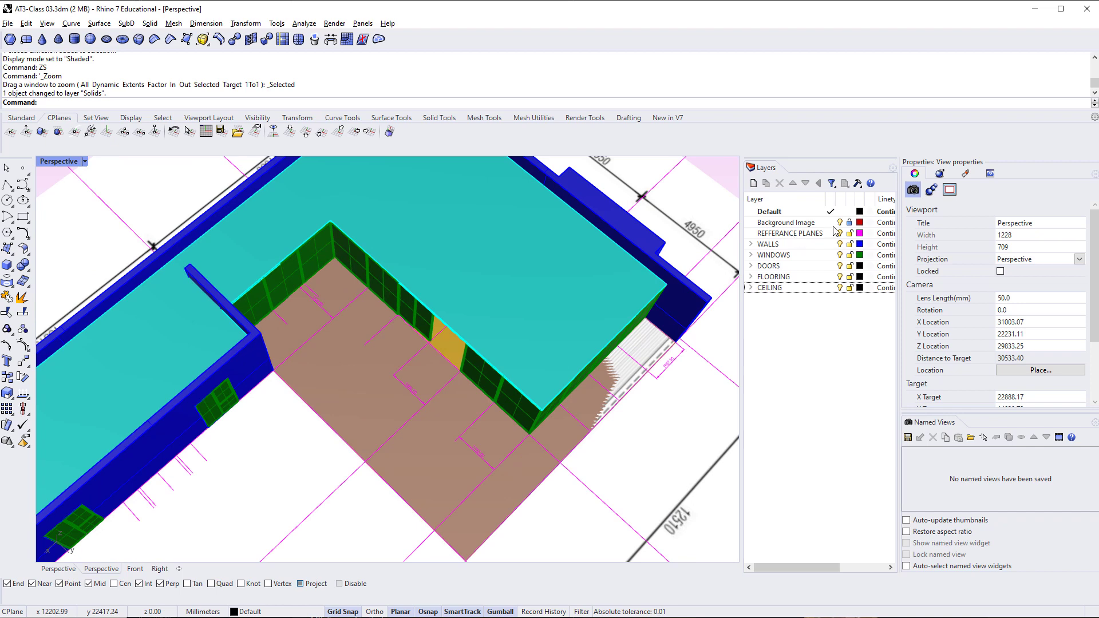
left_click(839, 276)
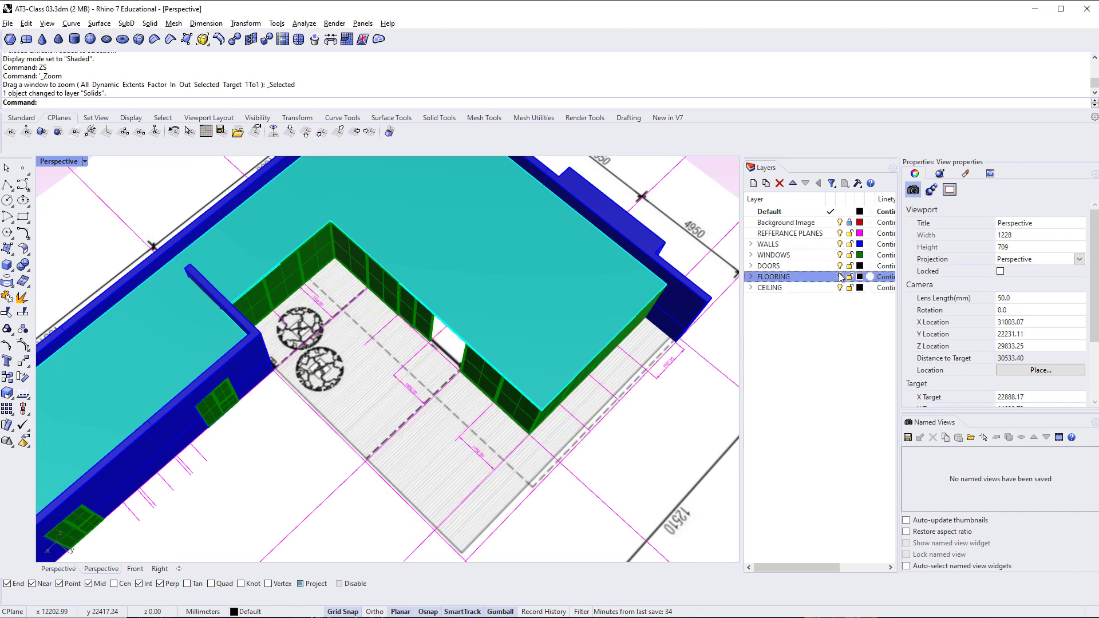
double_click(796, 234)
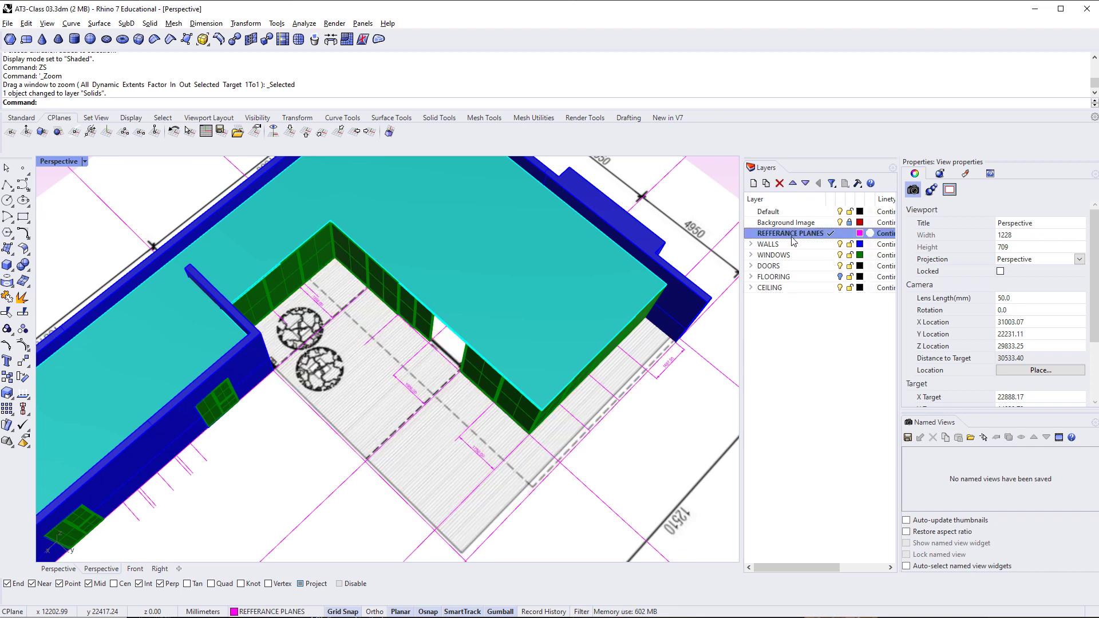
Switch the viewport to the Top view, showing the terrace area of the plan
type("Top View")
key("Return")
scroll(395, 322, "down", 2)
right_click_drag(397, 306, 360, 377)
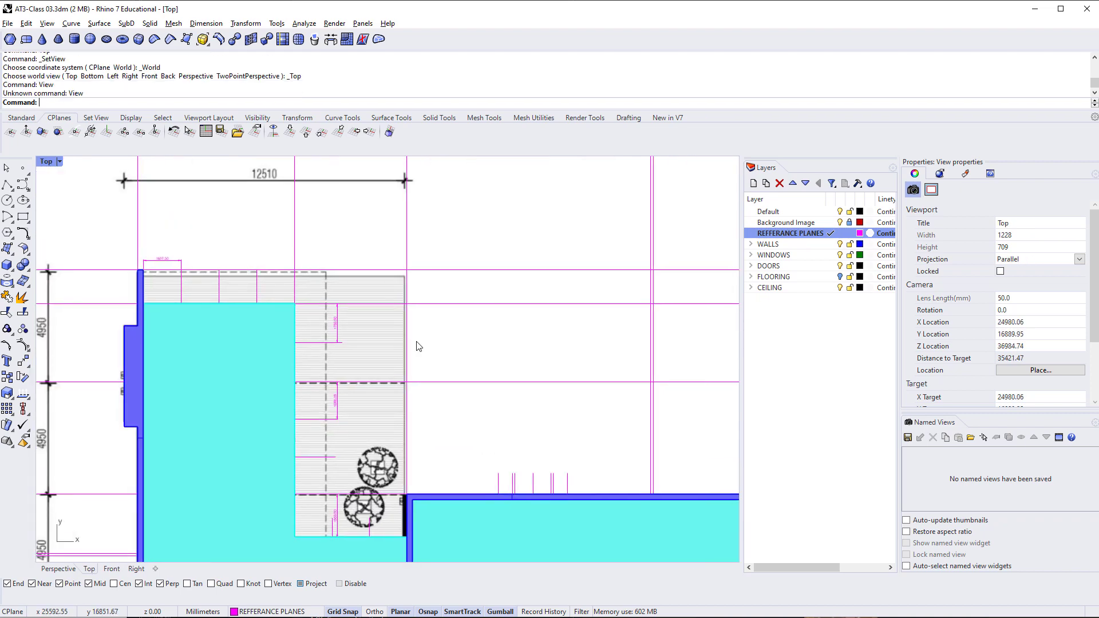
Check the overhang distances around the ceiling's outer corner with trial lines towards the upper reference line and the dashed outline
type("Line")
key("Return")
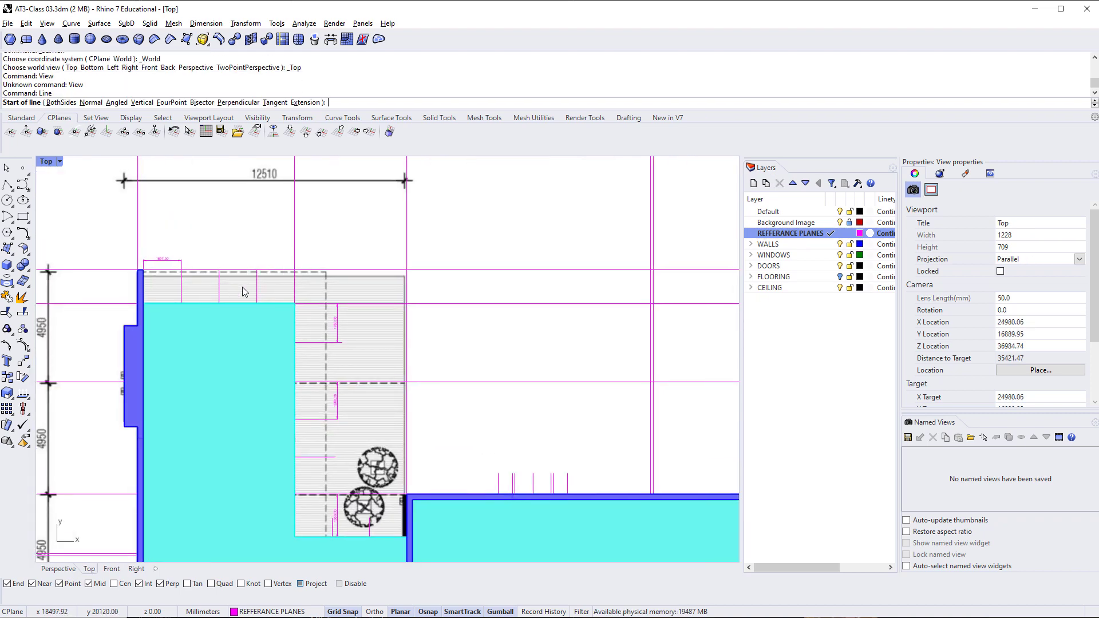
scroll(261, 282, "up", 2)
left_click(271, 257)
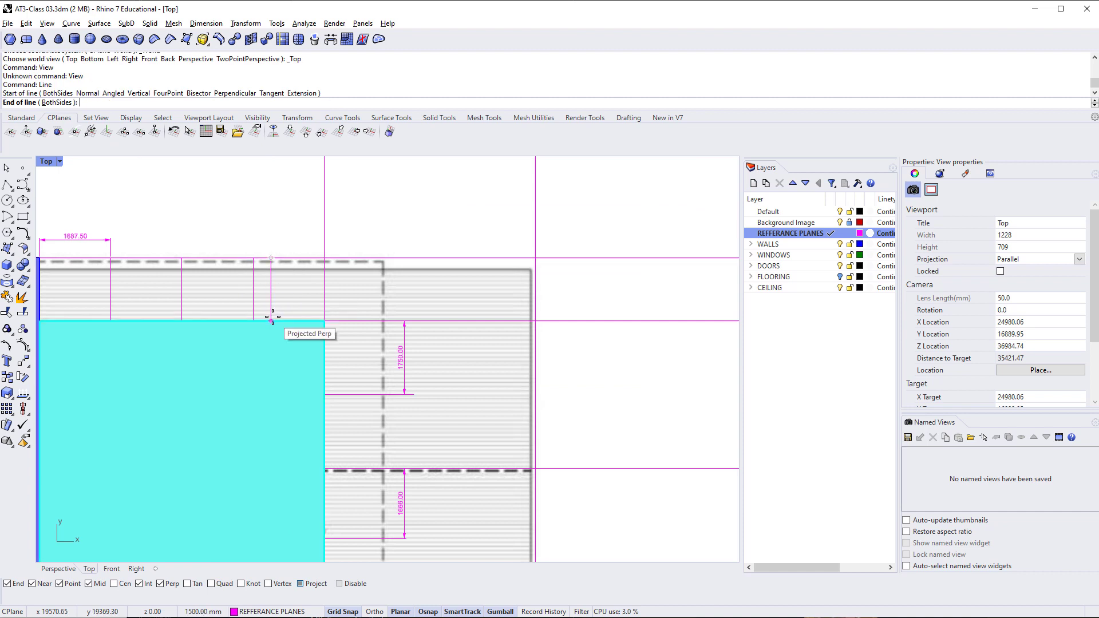
left_click(273, 317)
right_click_drag(305, 347, 225, 331)
right_click(249, 315)
left_click(248, 303)
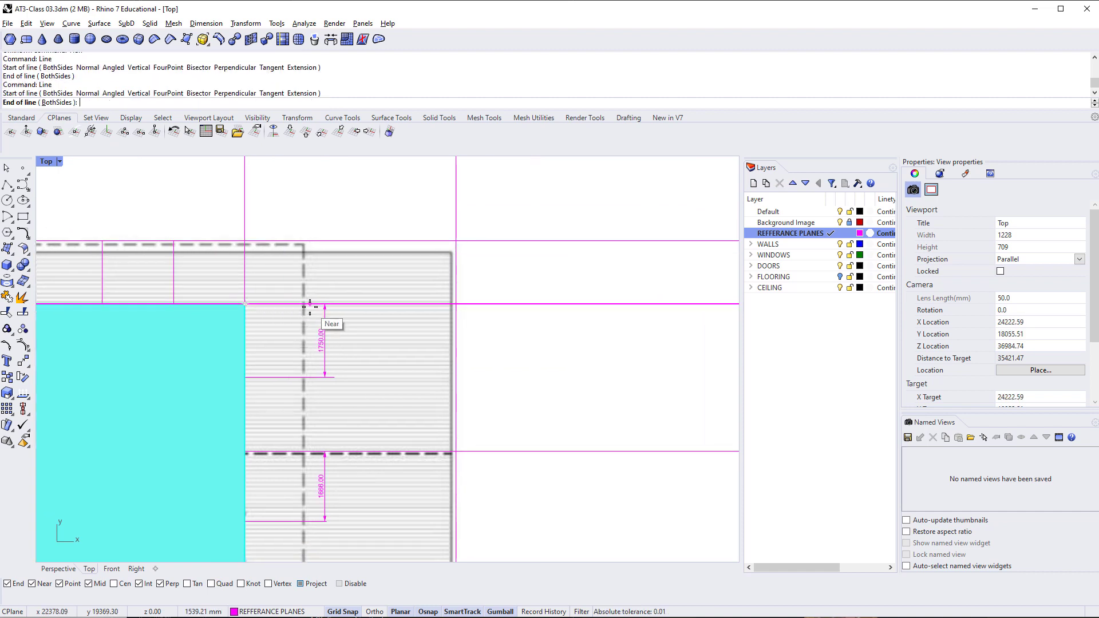
left_click(310, 305)
scroll(318, 306, "down", 6)
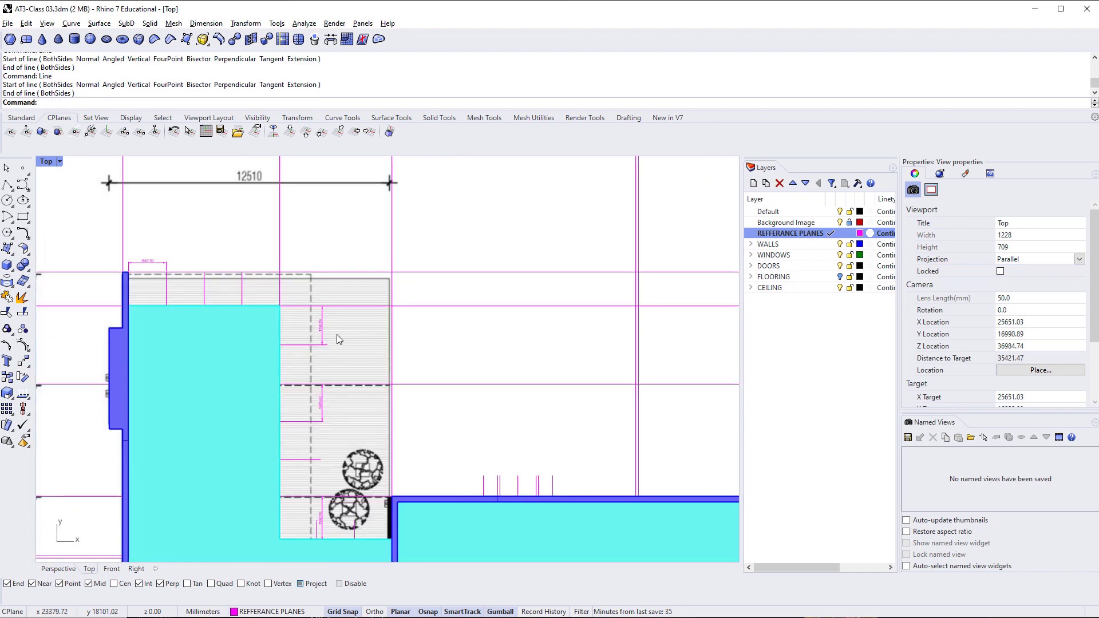
Try to draw a vertical line along the ceiling's terrace edge, starting from its inner corner
right_click_drag(336, 335, 314, 293)
right_click(298, 343)
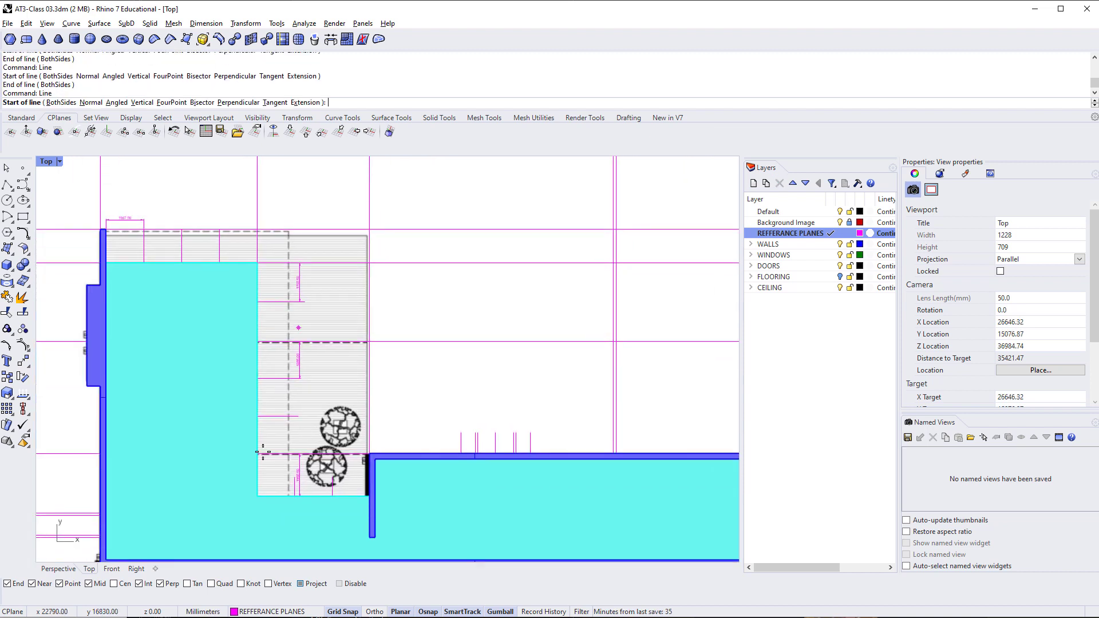
left_click(254, 493)
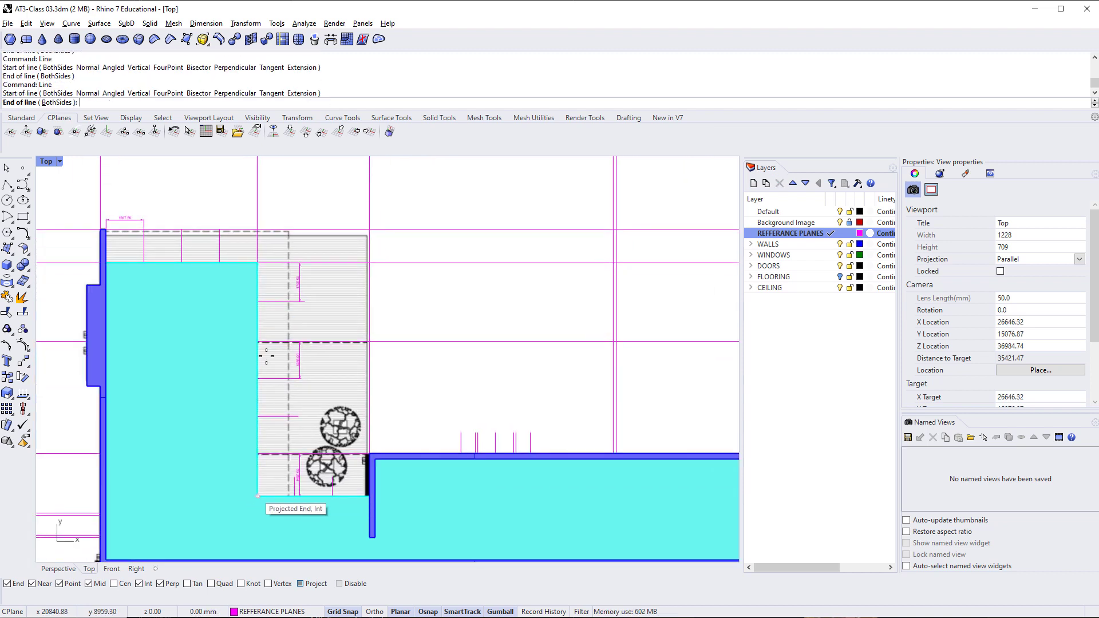
left_click(258, 205)
Copy the vertical reference line on the ceiling's terrace edge 1500 mm outward, towards the dashed overhang outline
left_click(257, 188)
right_click_drag(265, 196, 261, 245)
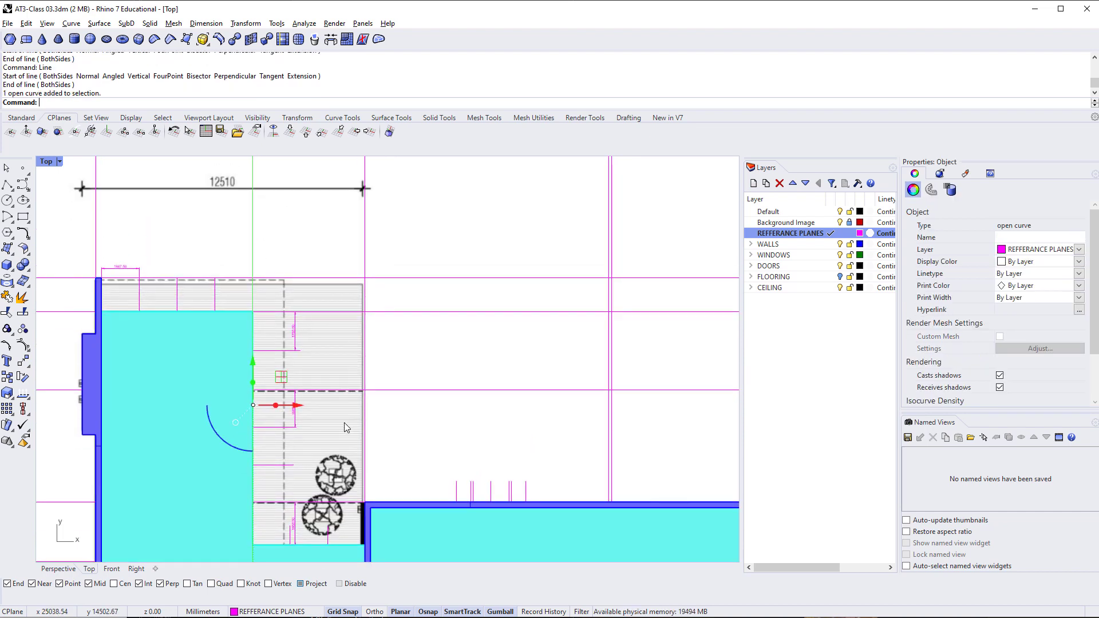
left_click(295, 406)
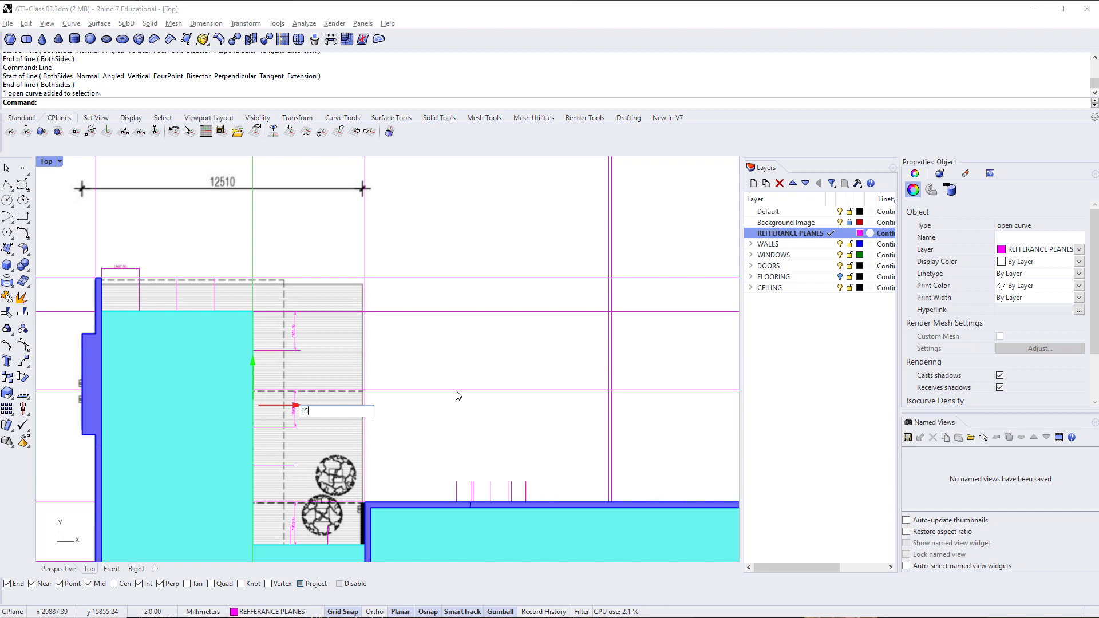
type("1500")
key("Return")
key("Escape")
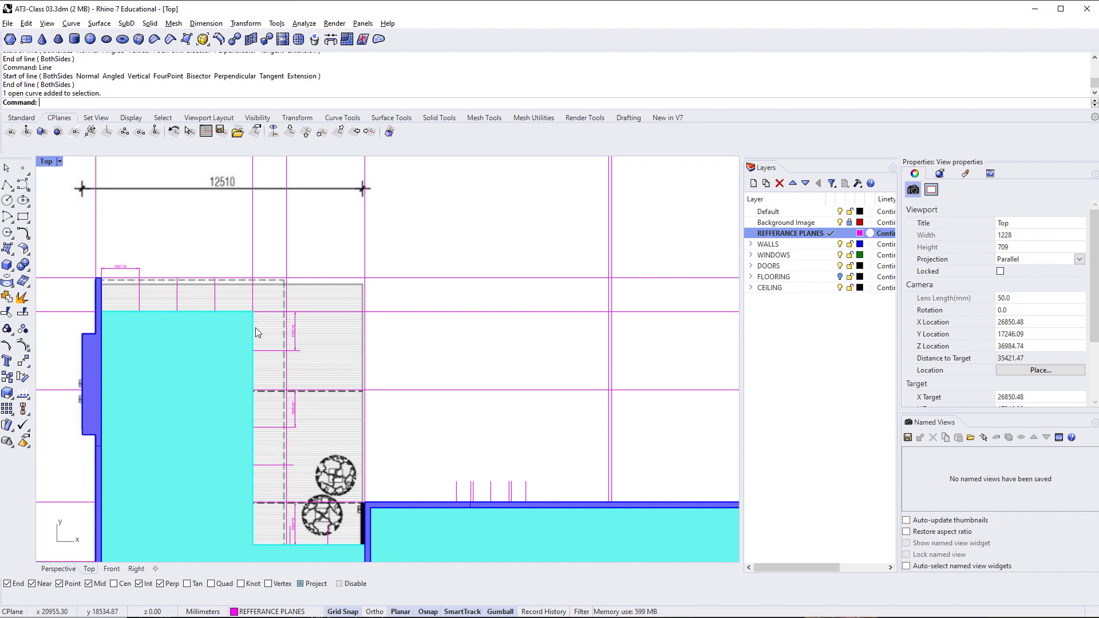
Create a new top-level layer named ROOF
right_click_drag(369, 327, 372, 365)
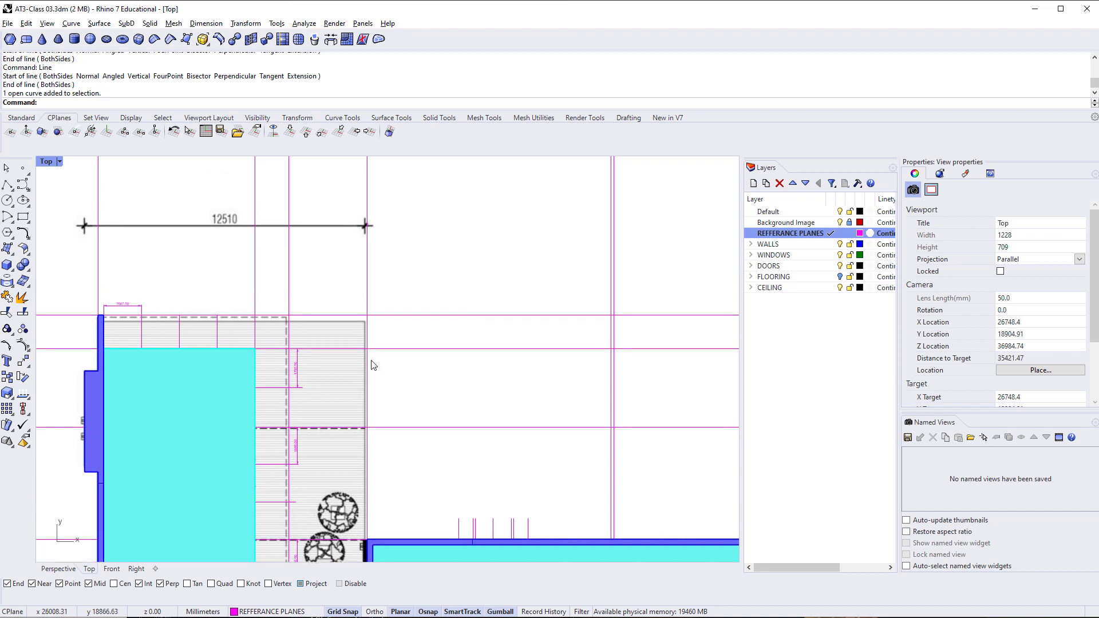
left_click(802, 301)
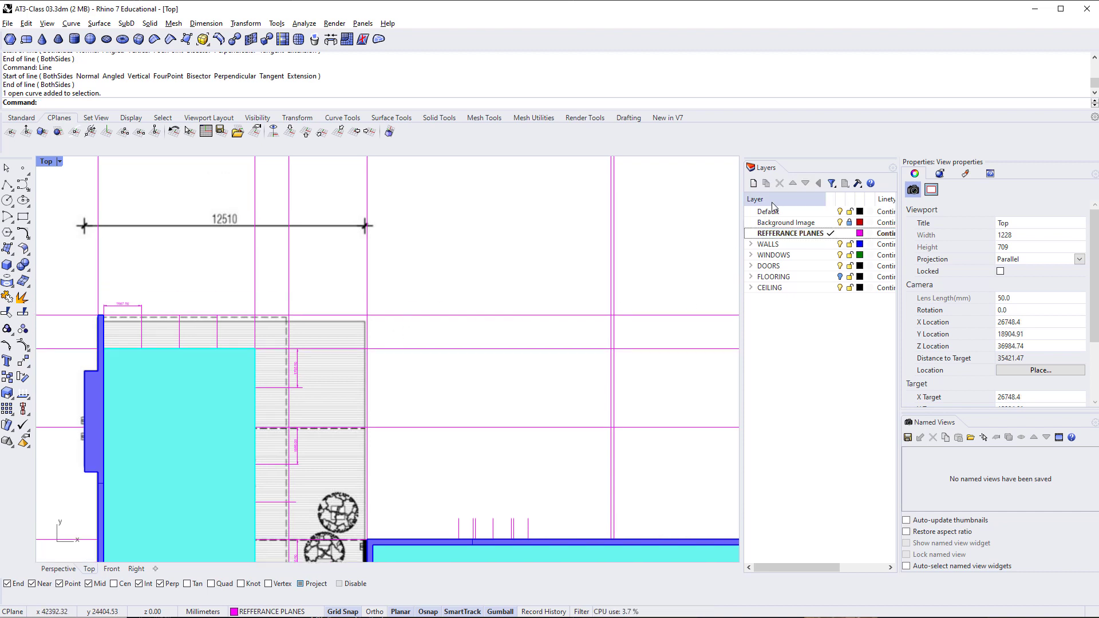
left_click(753, 183)
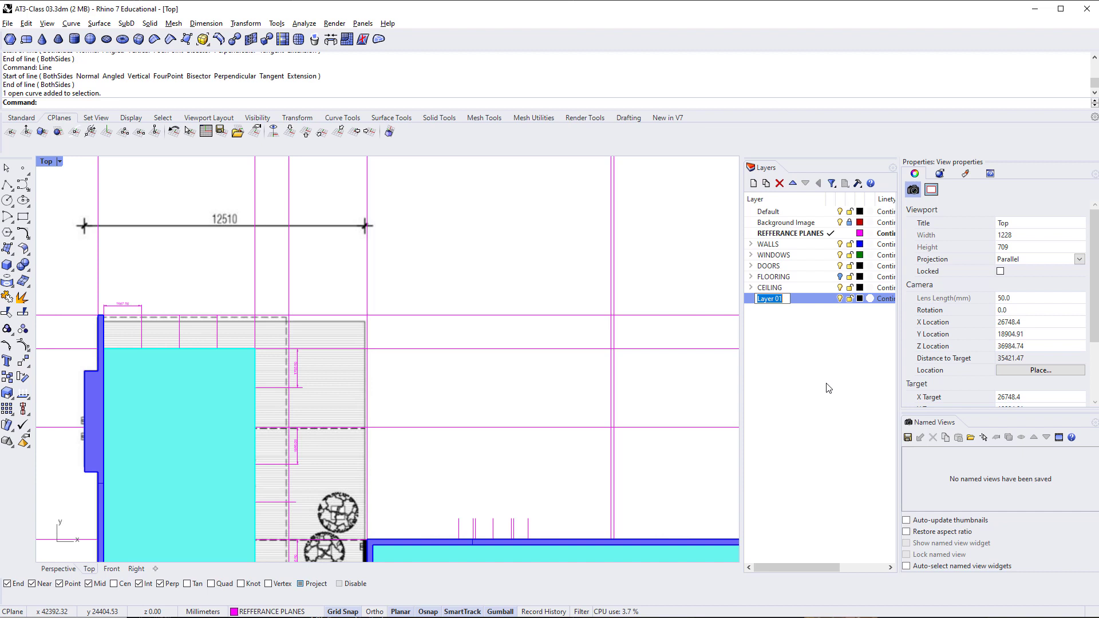
type("Roof")
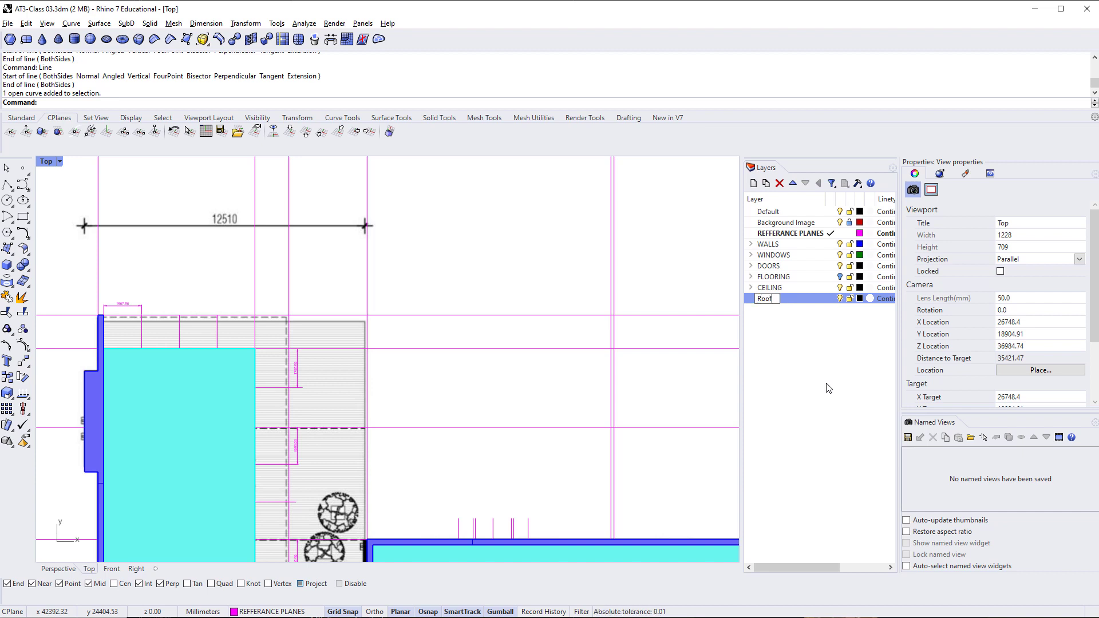
key("BackSpace")
key("BackSpace")
key("BackSpace")
key("BackSpace")
type("ROOF")
key("Return")
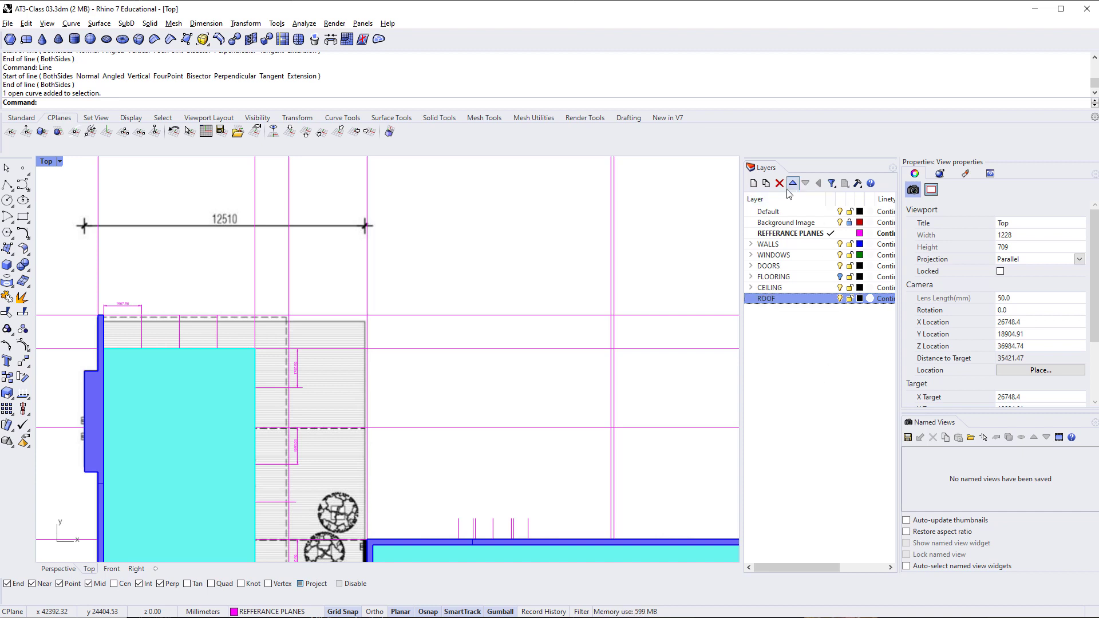
Create two sublayers named Crvs and Solids under the ROOF layer
left_click(766, 185)
type("C")
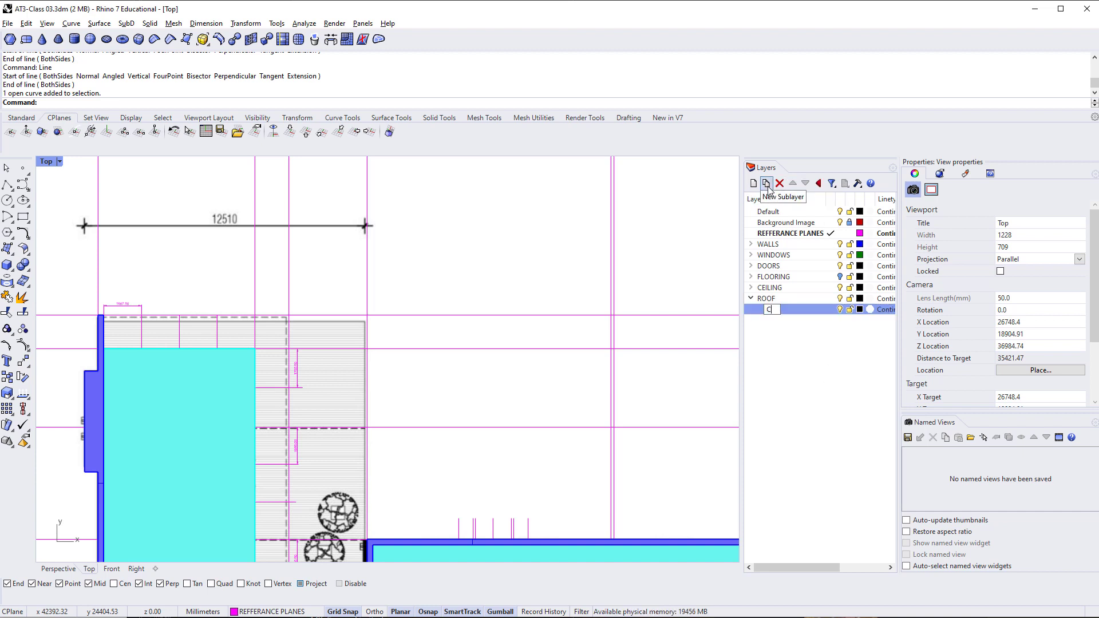
type("rvs")
left_click(754, 184)
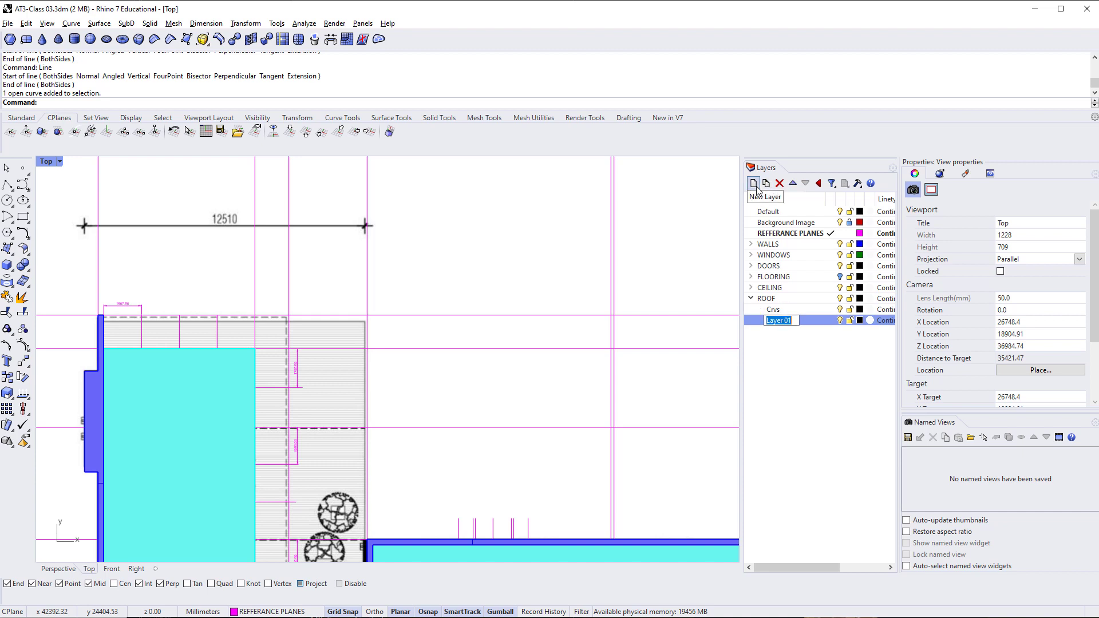
type("Solids")
key("Return")
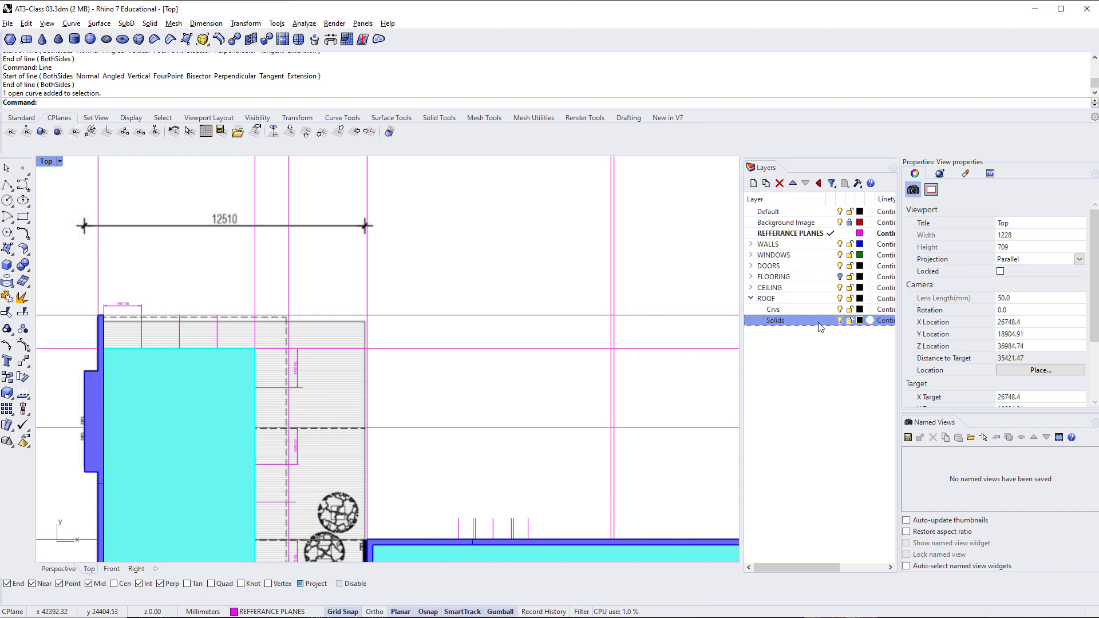
Colour the Crvs sublayer red and the Solids sublayer orange (#FF5C00), and make Crvs the current layer
left_click(859, 310)
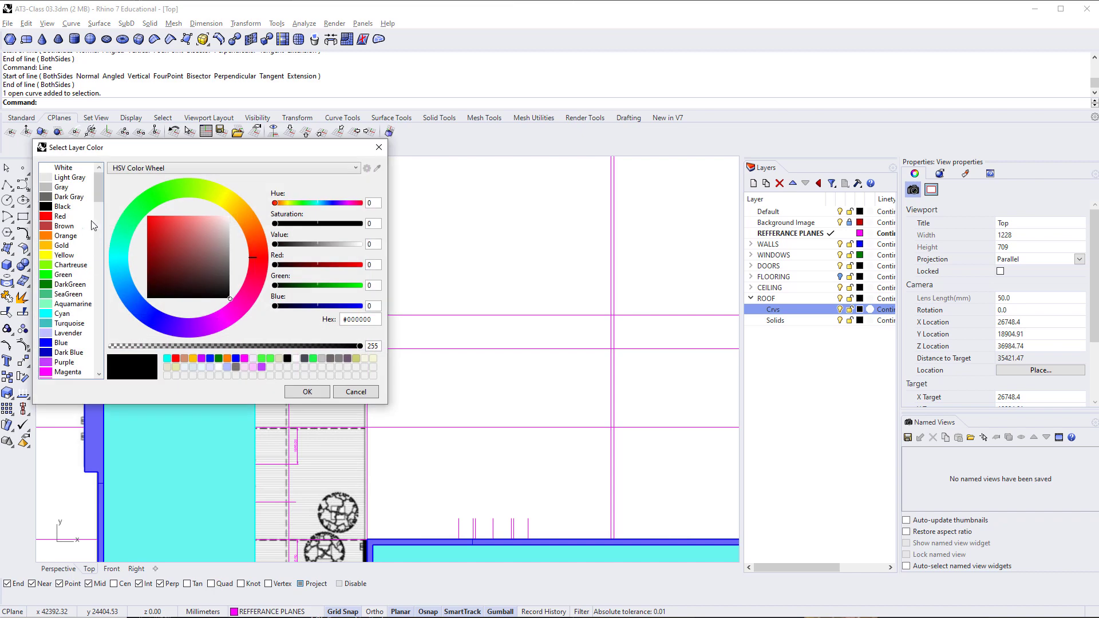
left_click(77, 217)
left_click(307, 392)
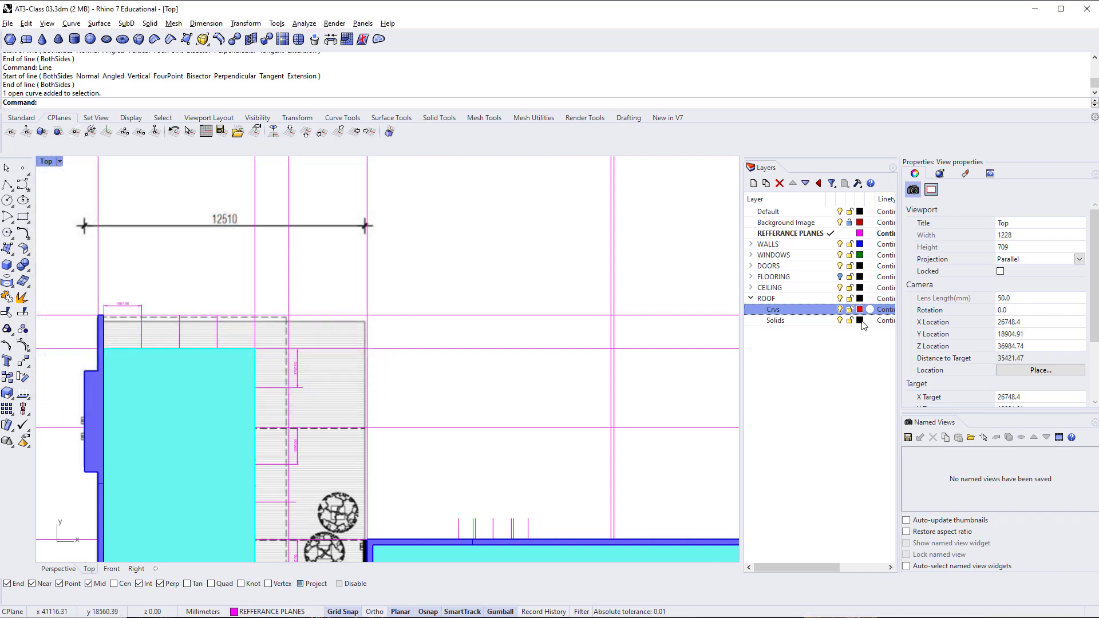
left_click(859, 321)
left_click_drag(129, 227, 252, 232)
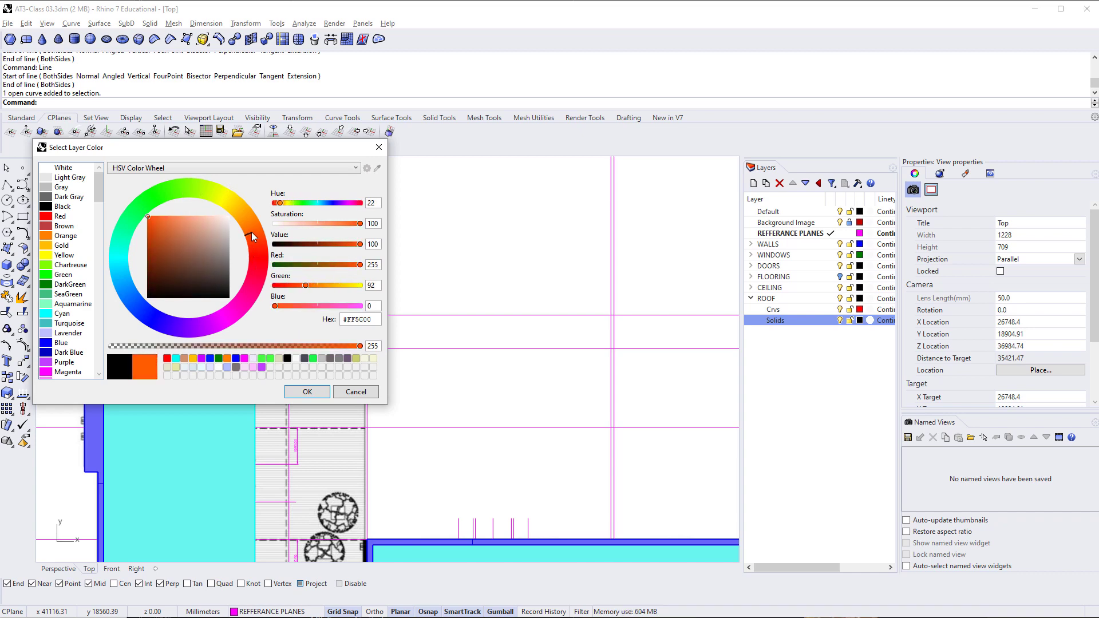
left_click(308, 392)
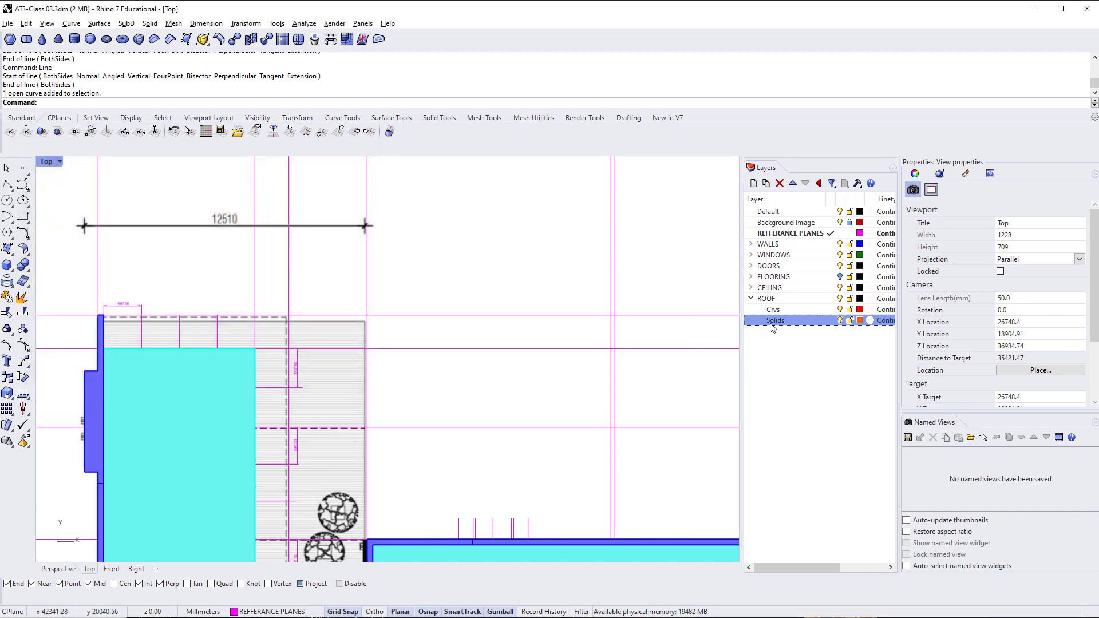
double_click(793, 310)
Check the height from the ceiling slab's outer corner to the wall's top edge with a vertical trial line, with projected snapping turned off
right_click_drag(430, 345, 416, 367)
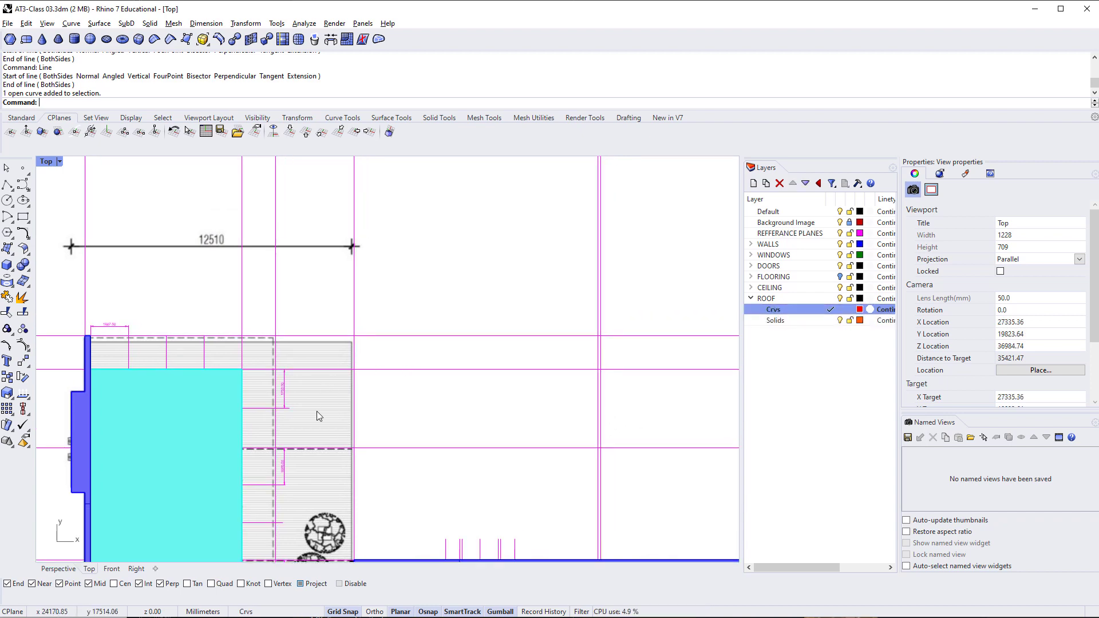
key("ctrl+F4")
right_click_drag(149, 348, 328, 270, "shift")
scroll(338, 274, "up", 15)
scroll(339, 310, "down", 10)
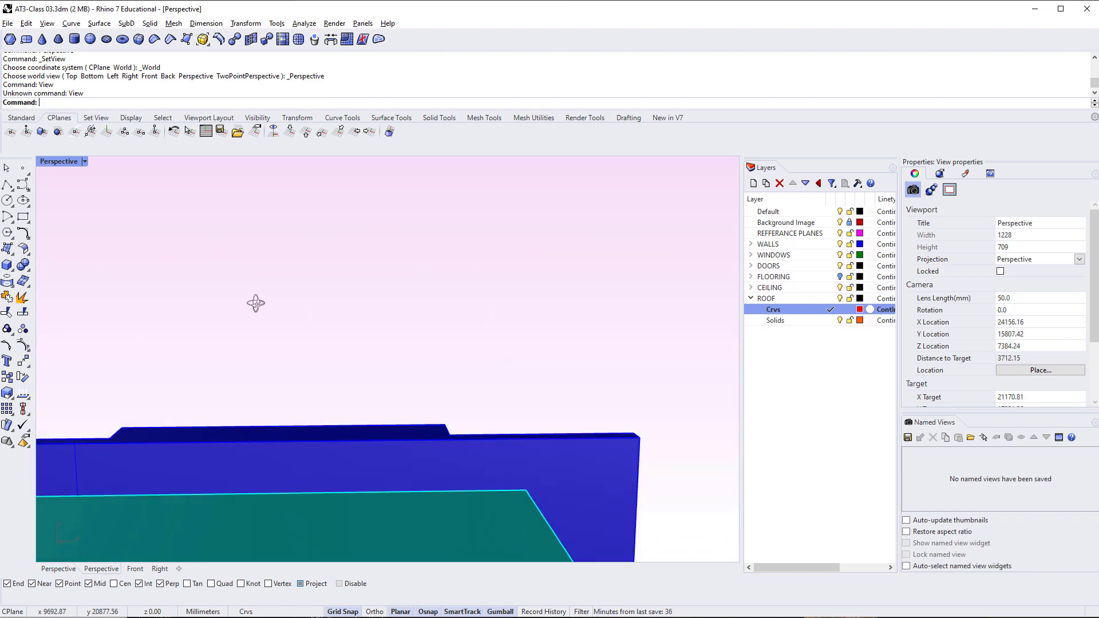
right_click_drag(233, 376, 329, 392, "shift")
type("Line")
key("Return")
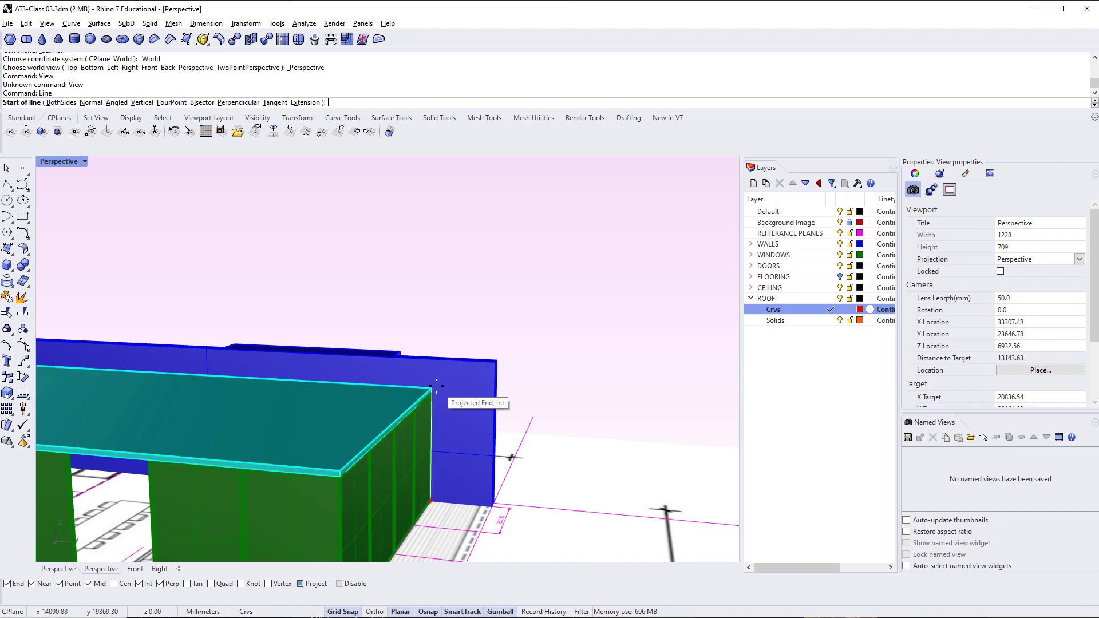
left_click(301, 583)
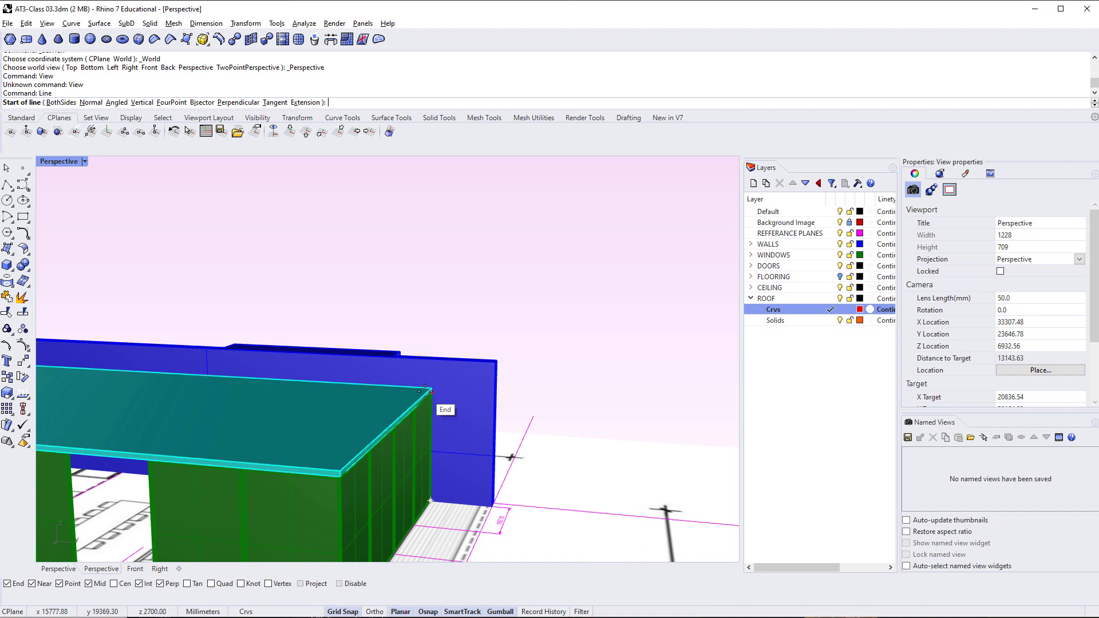
left_click(433, 374)
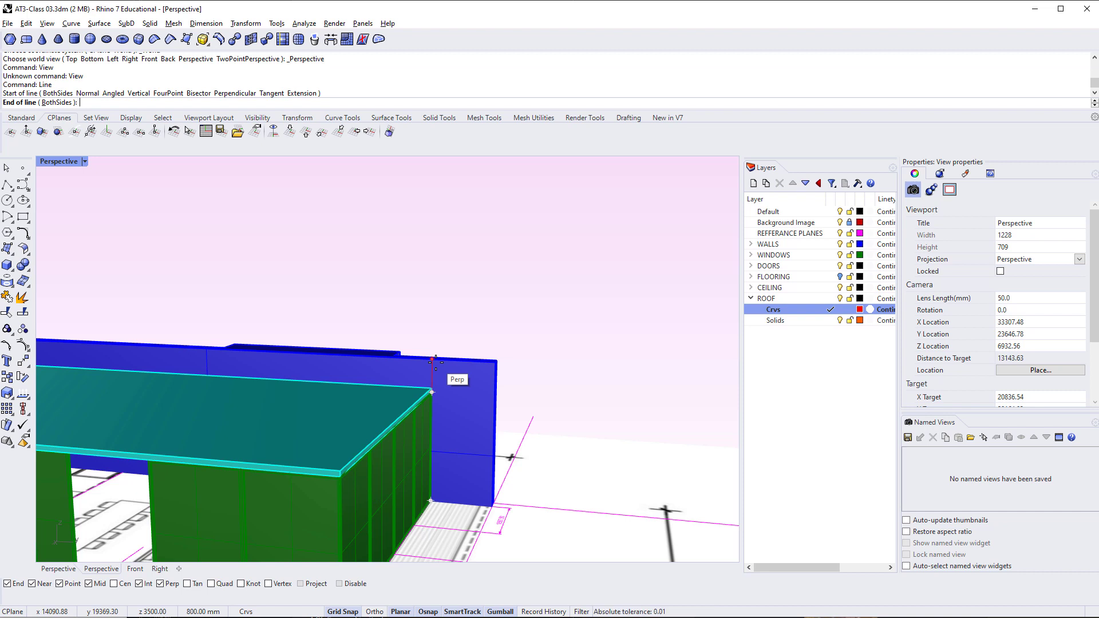
left_click(435, 361)
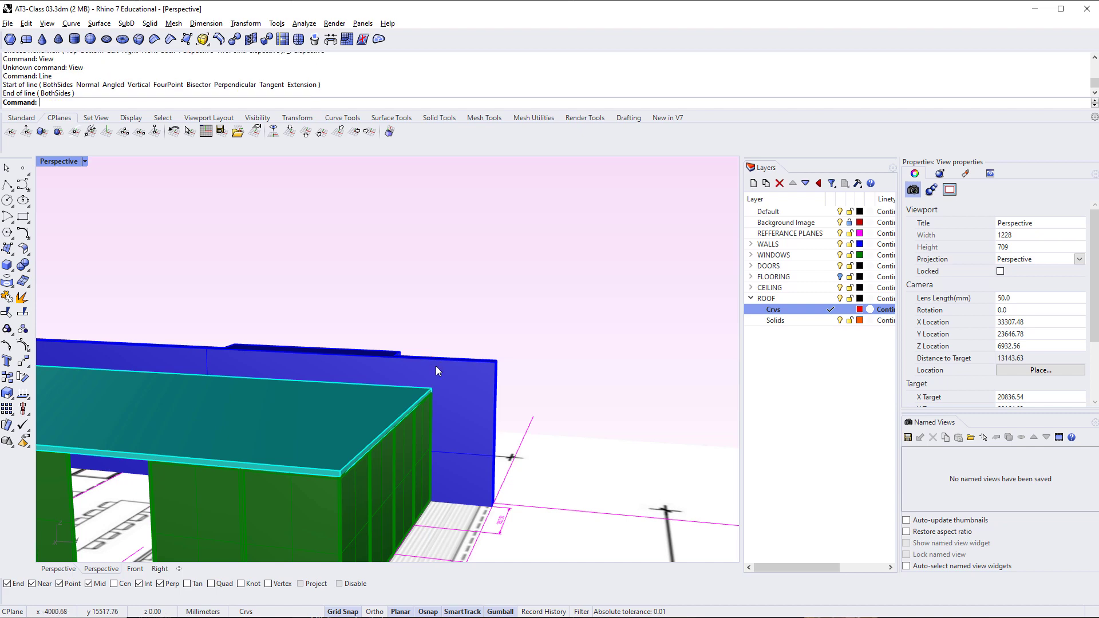
Start a polyline in the Top view beside the plan with an 800 mm segment downward and a 150 mm segment to its right
right_click_drag(435, 366, 543, 400)
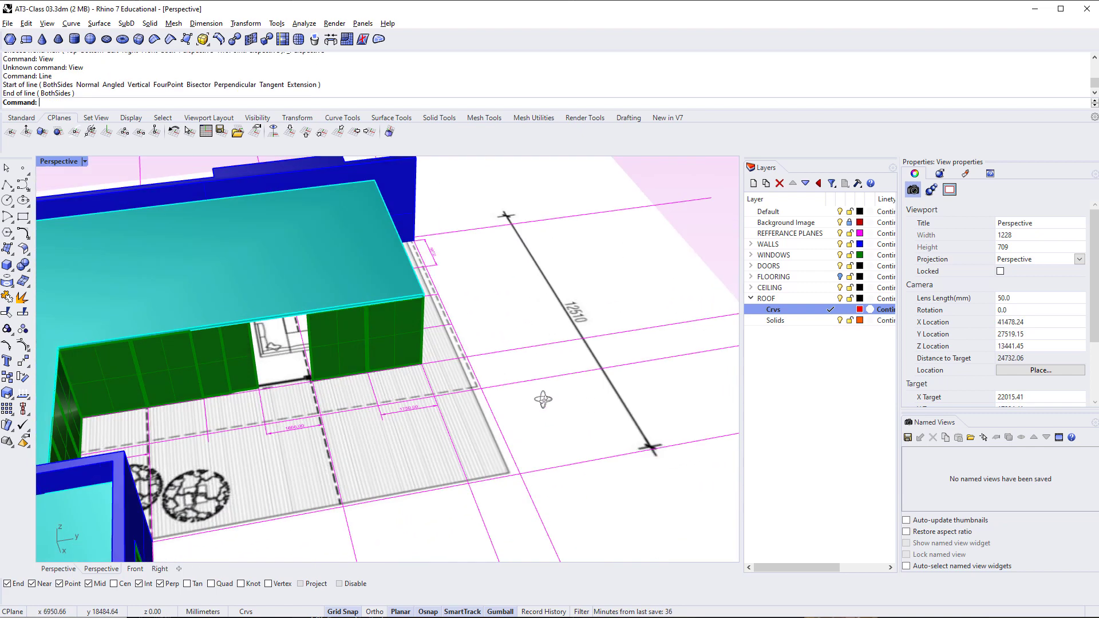
key("ctrl+F1")
right_click_drag(466, 372, 222, 506)
scroll(386, 409, "up", 3)
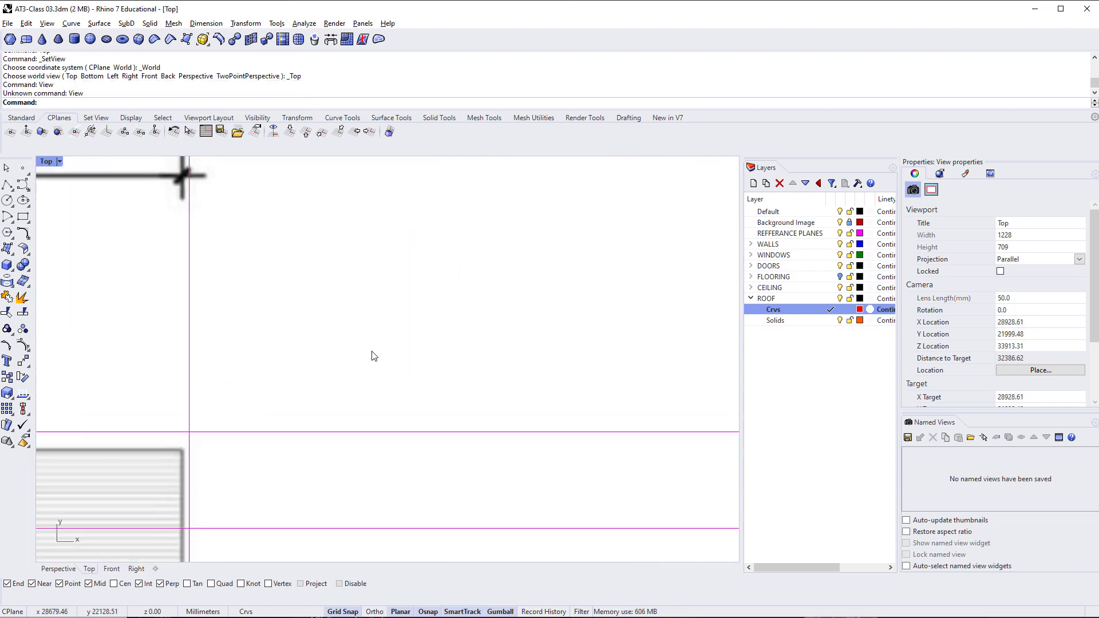
type("Polyline")
key("Return")
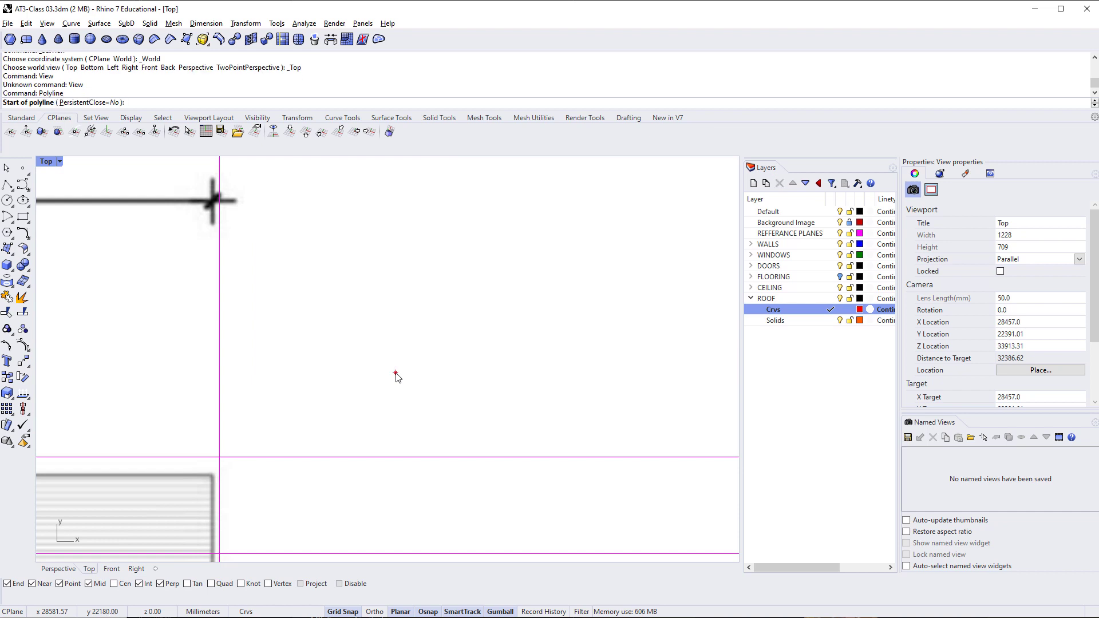
left_click(304, 347)
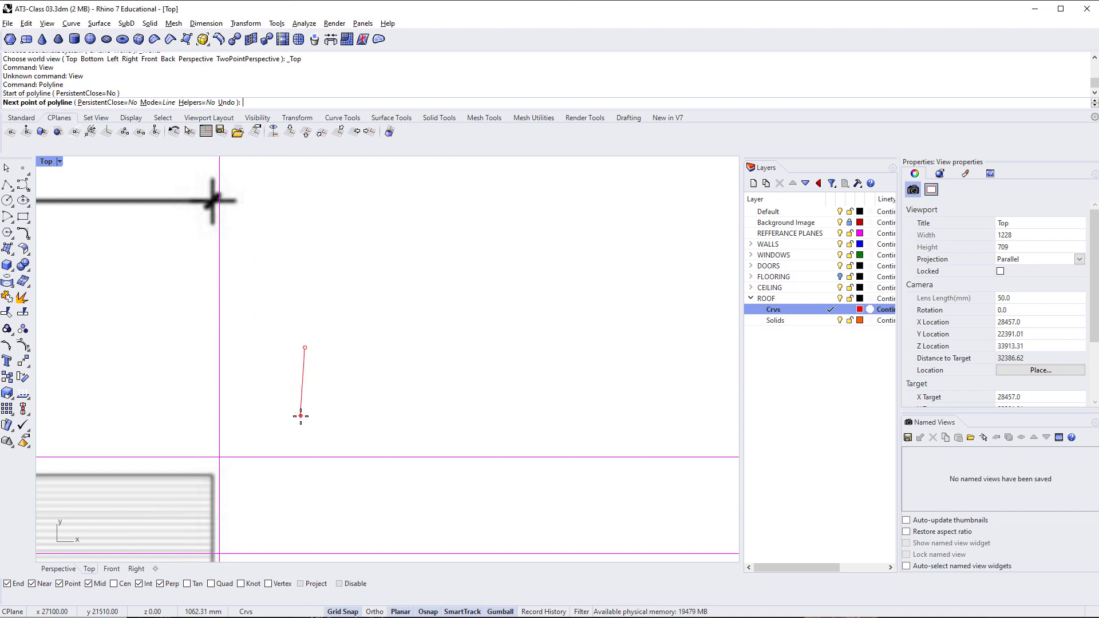
key("F8")
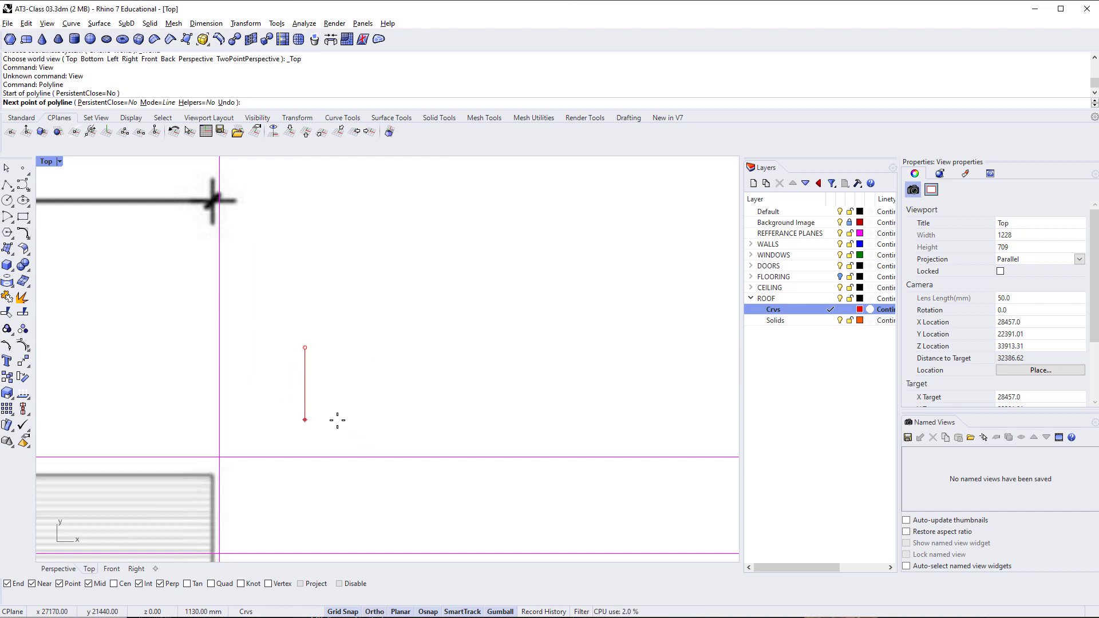
type("800")
key("Return")
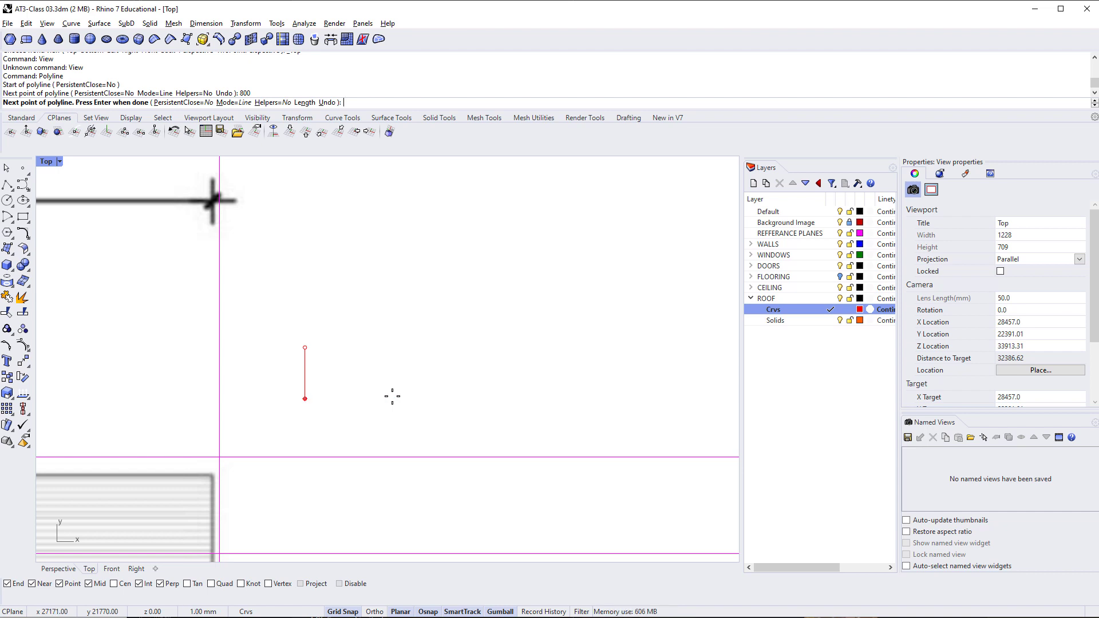
type("150")
key("Return")
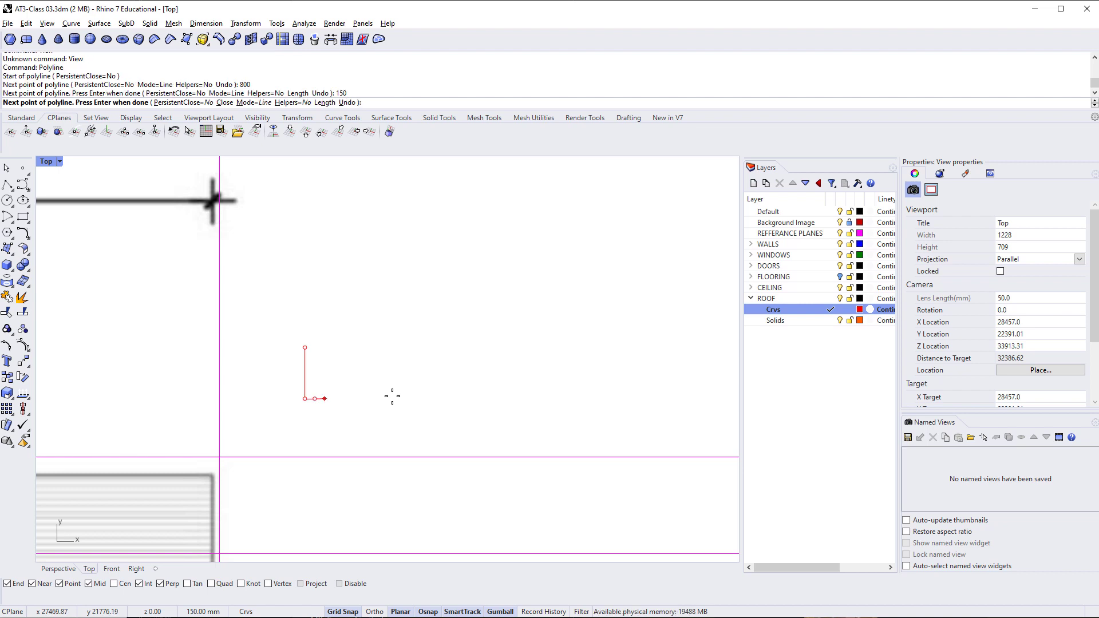
Complete the polyline as a closed 150 by 800 mm rectangle, removing the stray point and keeping the segments orthogonal
left_click(392, 397)
key("ctrl+z")
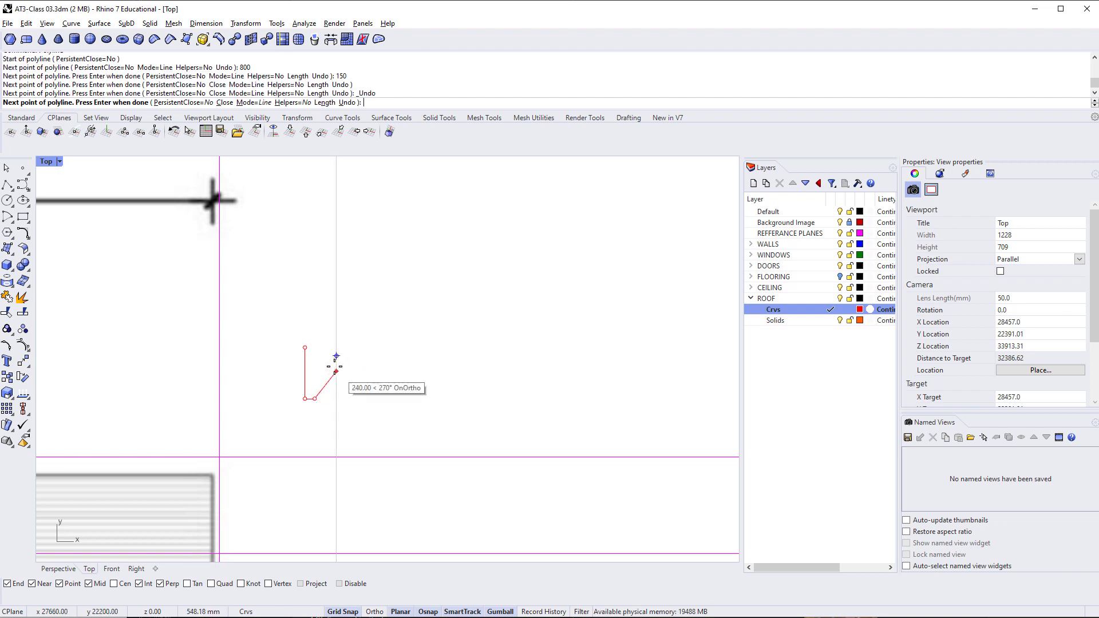
scroll(324, 349, "up", 3)
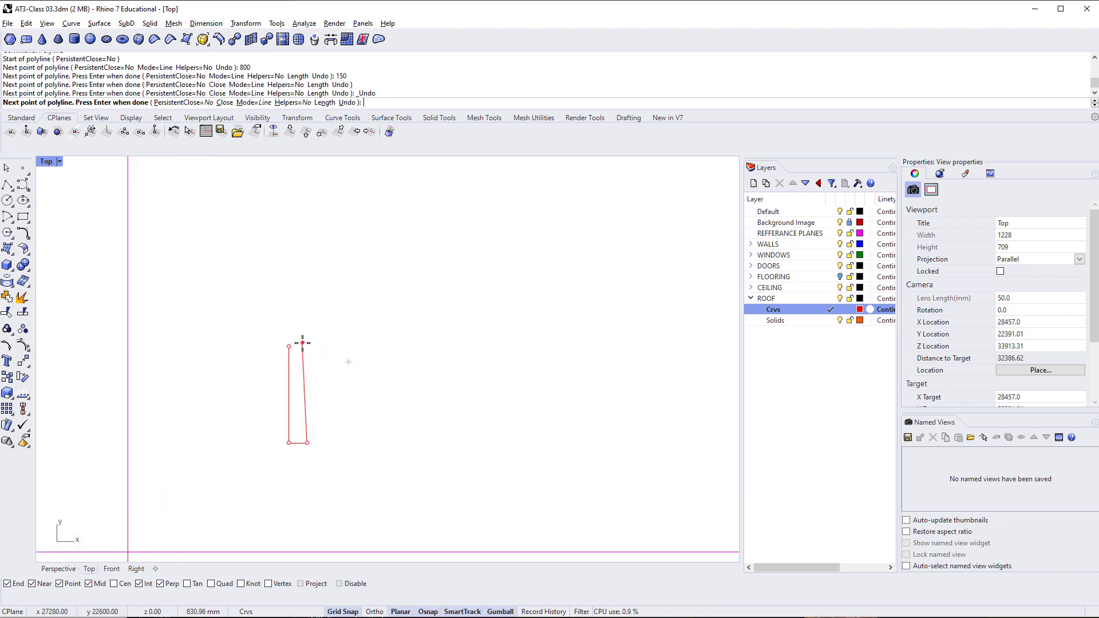
key("F8")
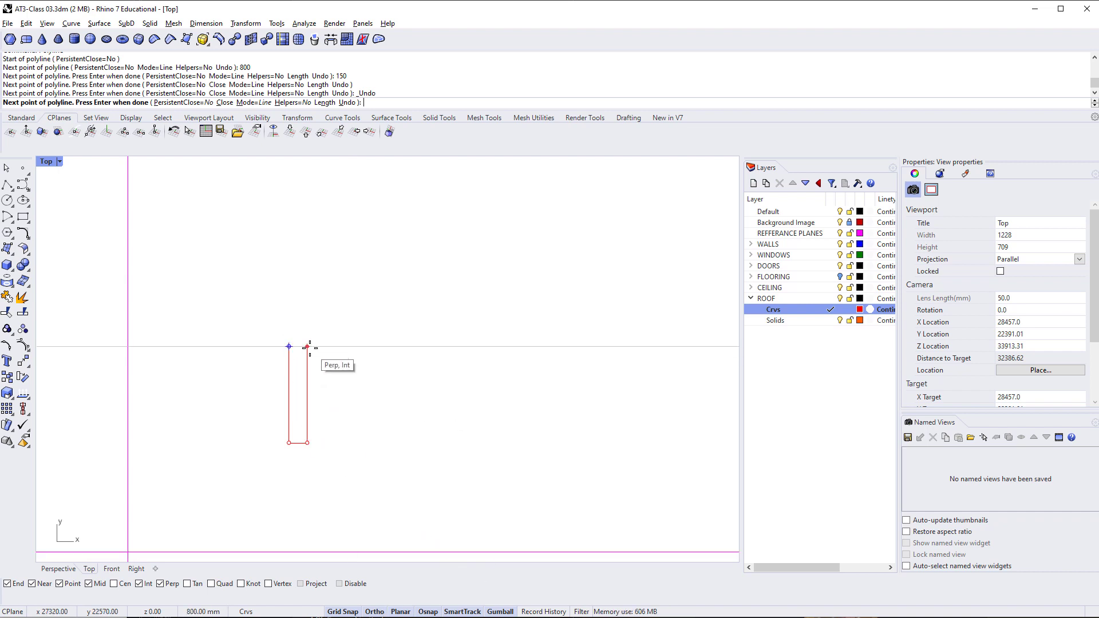
left_click(308, 346)
left_click(289, 346)
scroll(331, 384, "down", 3)
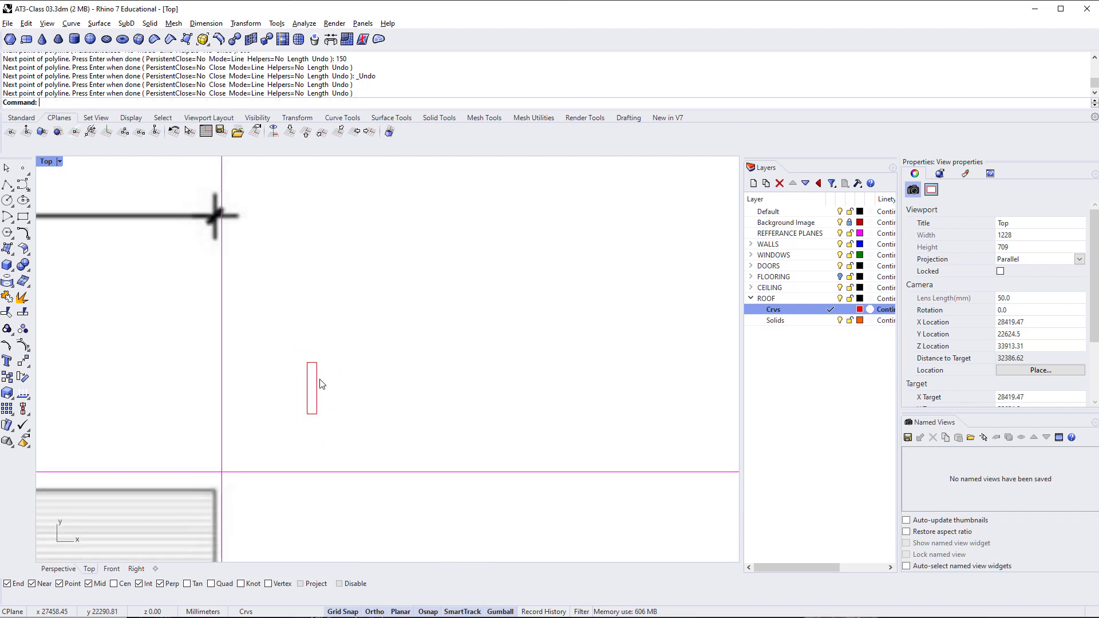
scroll(292, 438, "up", 4)
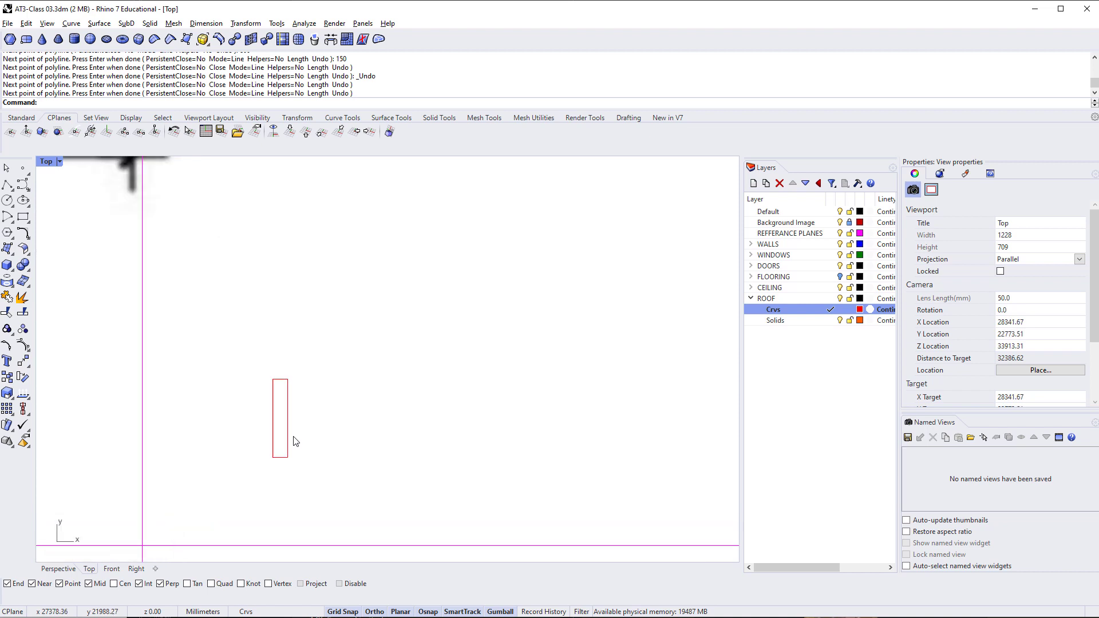
right_click_drag(302, 453, 281, 443)
type("line")
key("Return")
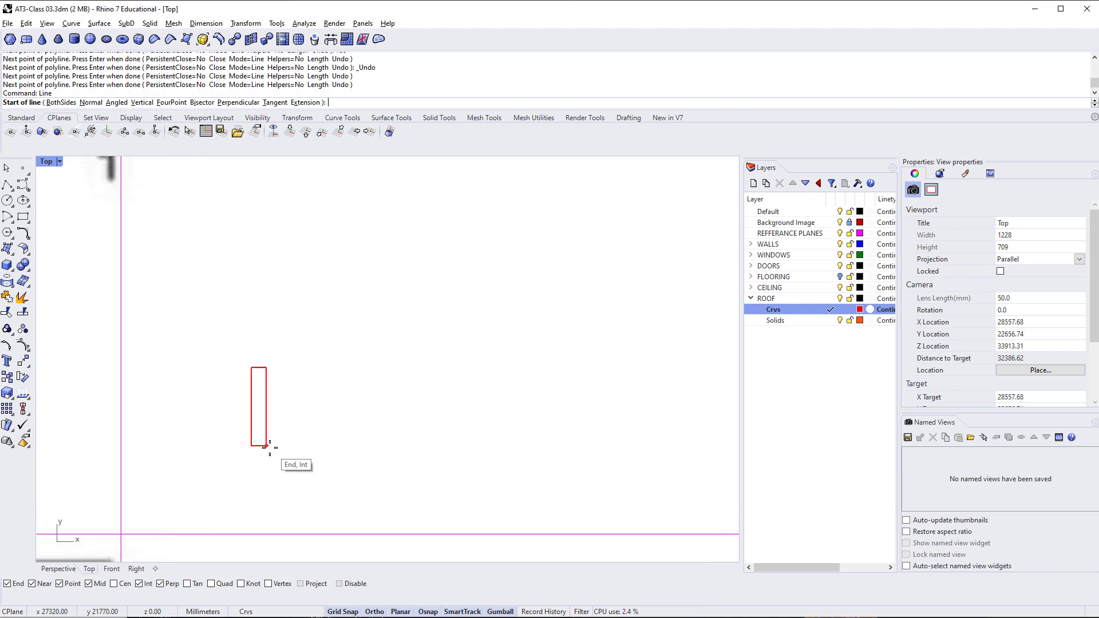
scroll(305, 444, "down", 6)
key("Escape")
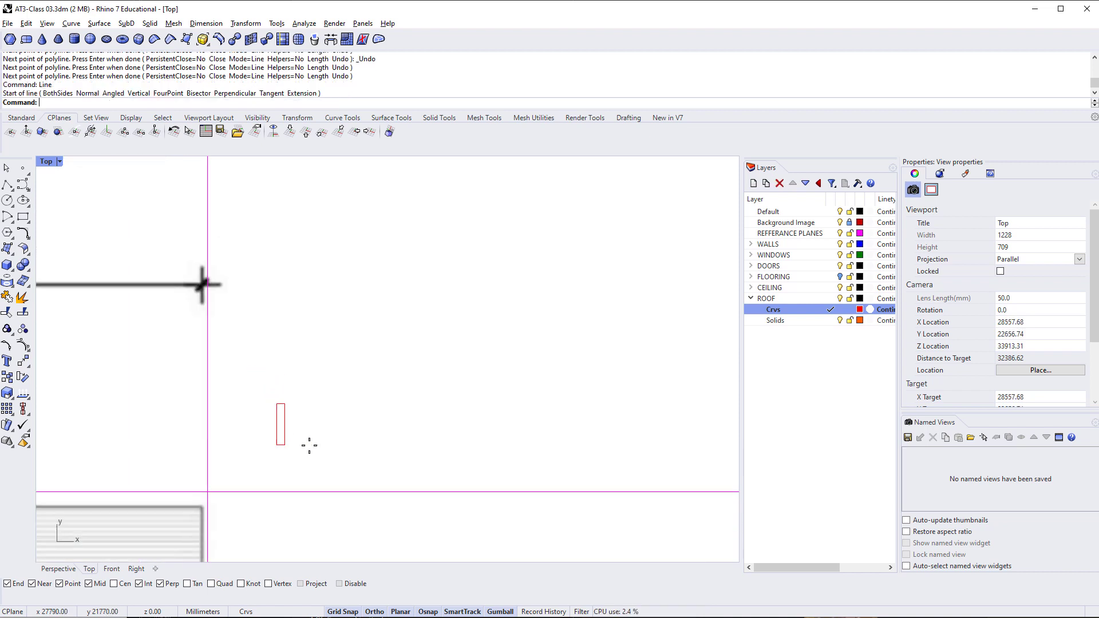
right_click_drag(309, 445, 407, 413)
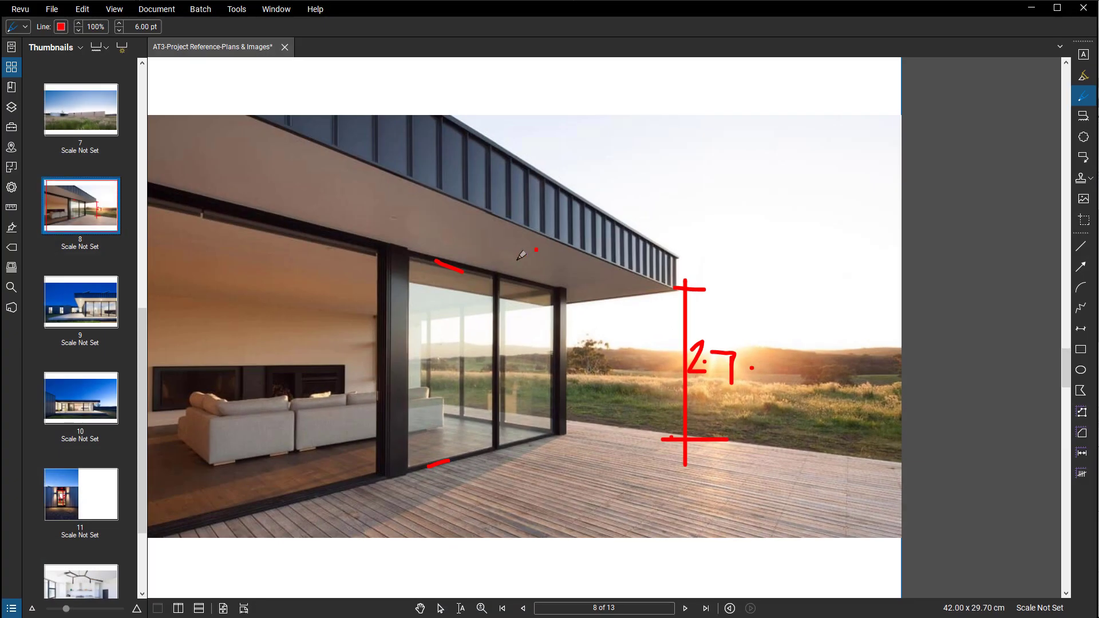
In Revu, mark the roof overhang's soffit and lower edges in red on the page 8 terrace photo, then return to Rhino
mouse_move(510, 261)
left_mouse_down()
mouse_move(573, 265)
mouse_move(622, 290)
left_mouse_up()
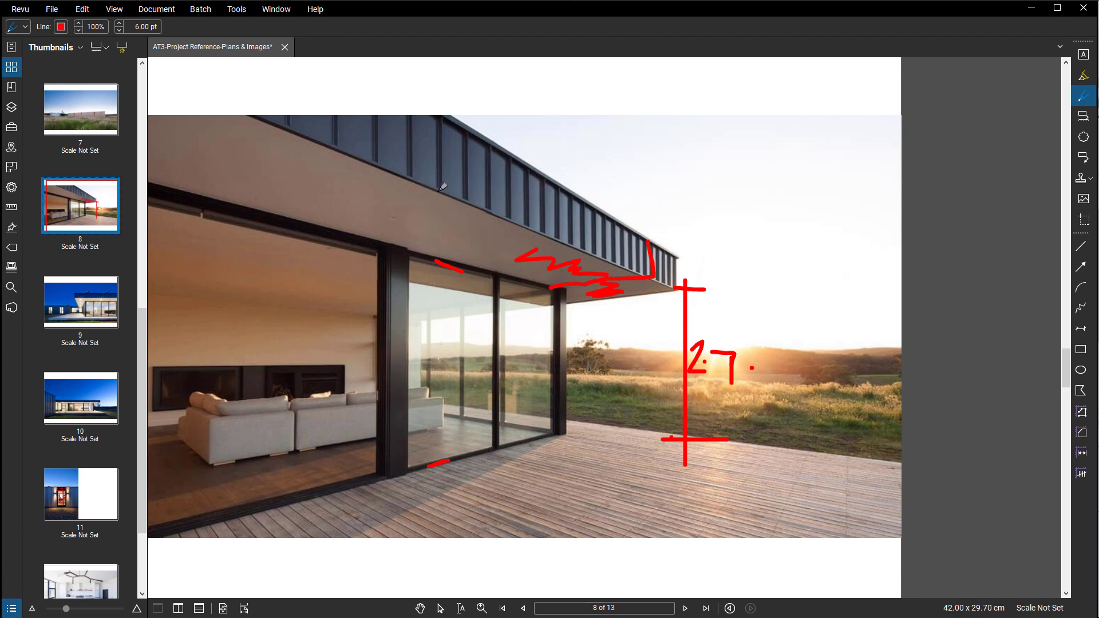
mouse_move(439, 190)
left_mouse_down()
mouse_move(625, 272)
mouse_move(572, 309)
mouse_move(439, 337)
left_mouse_up()
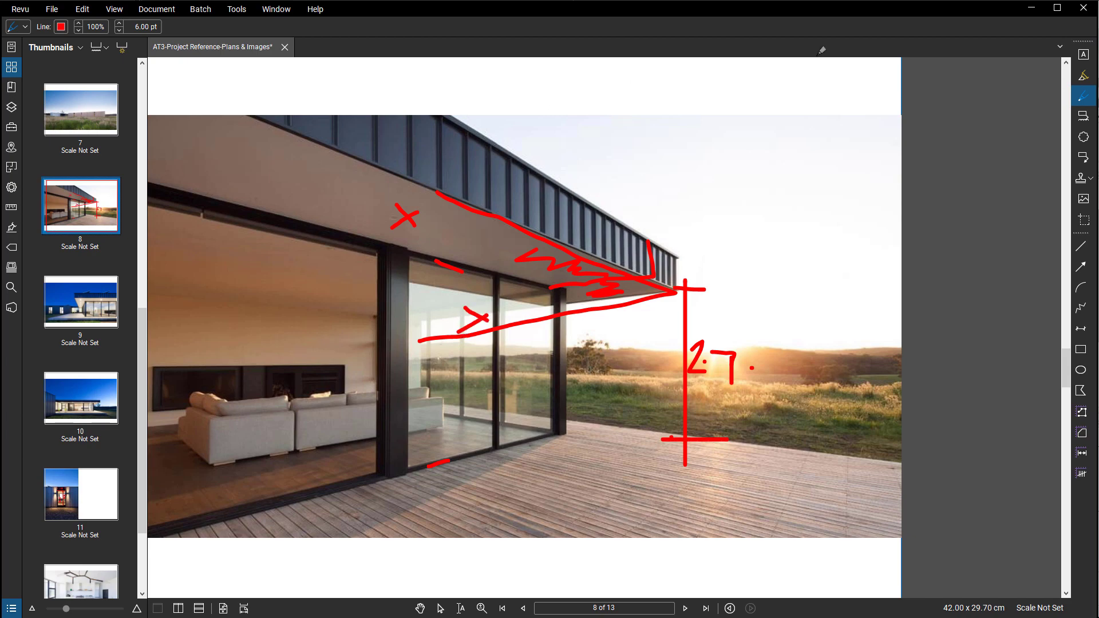
left_click(1022, 12)
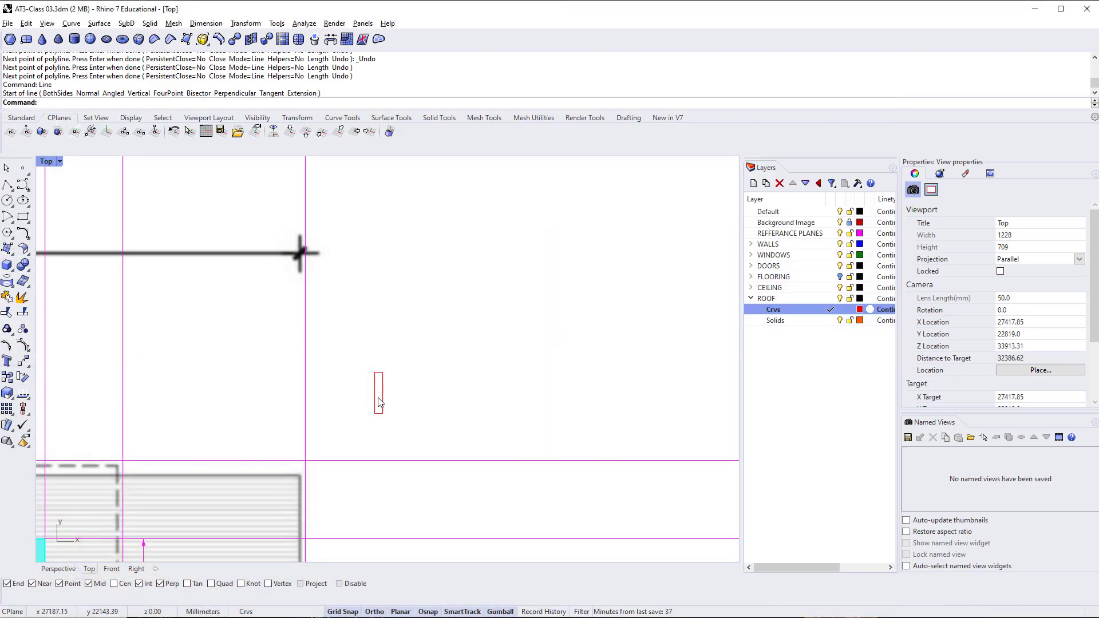
Draw a 1500 mm horizontal line leftward from the rectangle's lower-left corner
scroll(378, 399, "up", 2)
mouse_move(385, 408)
right_mouse_down()
mouse_move(291, 432)
mouse_move(383, 425)
right_mouse_up()
right_click(361, 405)
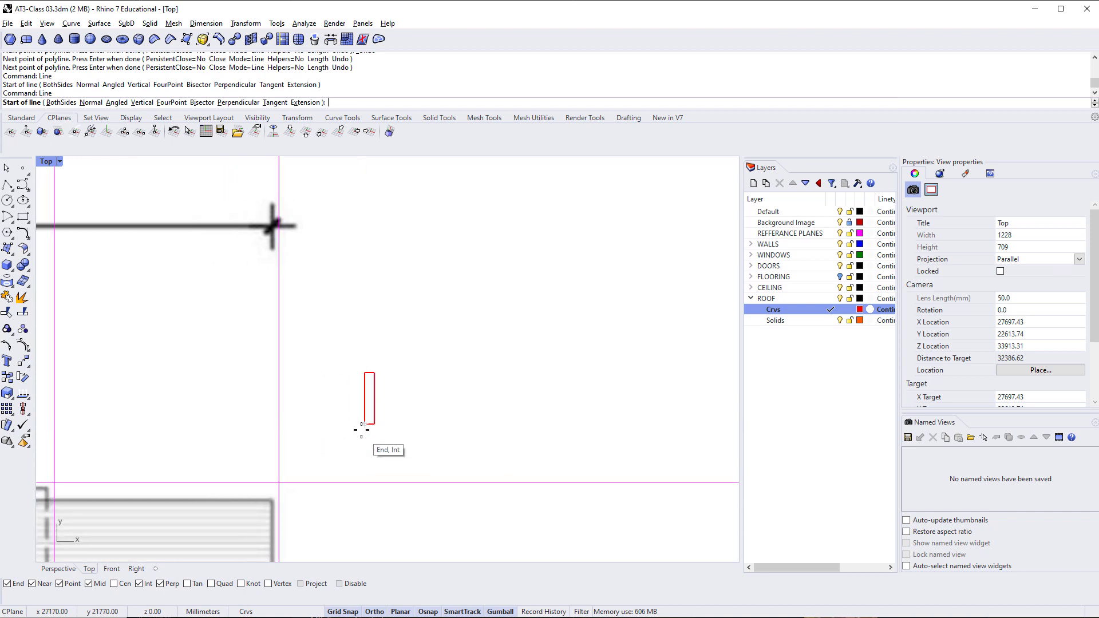
left_click(362, 429)
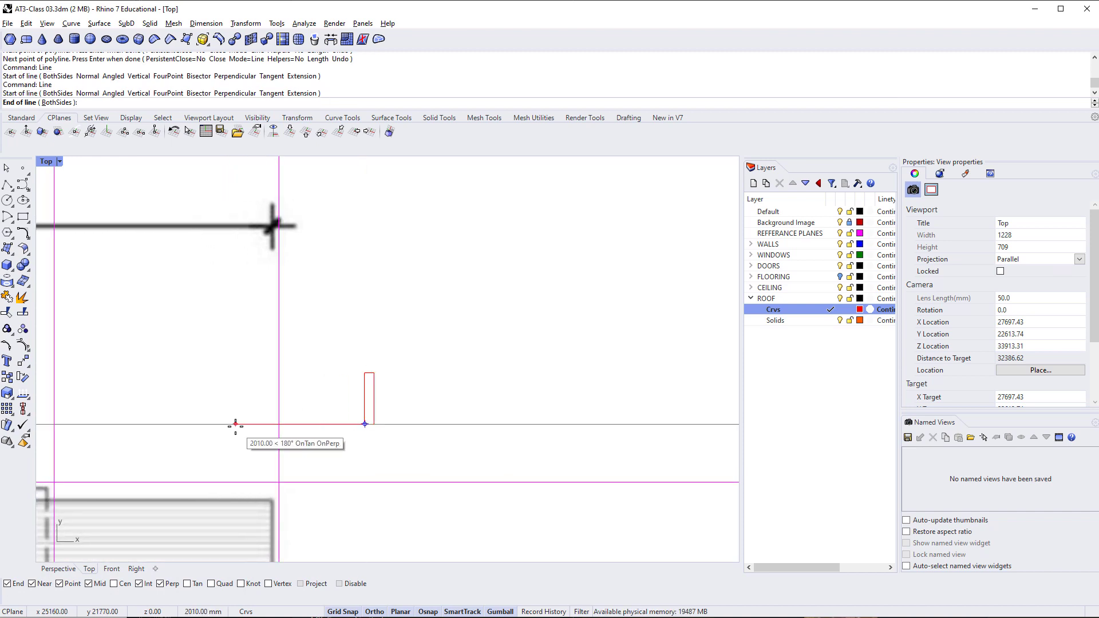
type("1500")
key("Return")
scroll(250, 431, "up", 3)
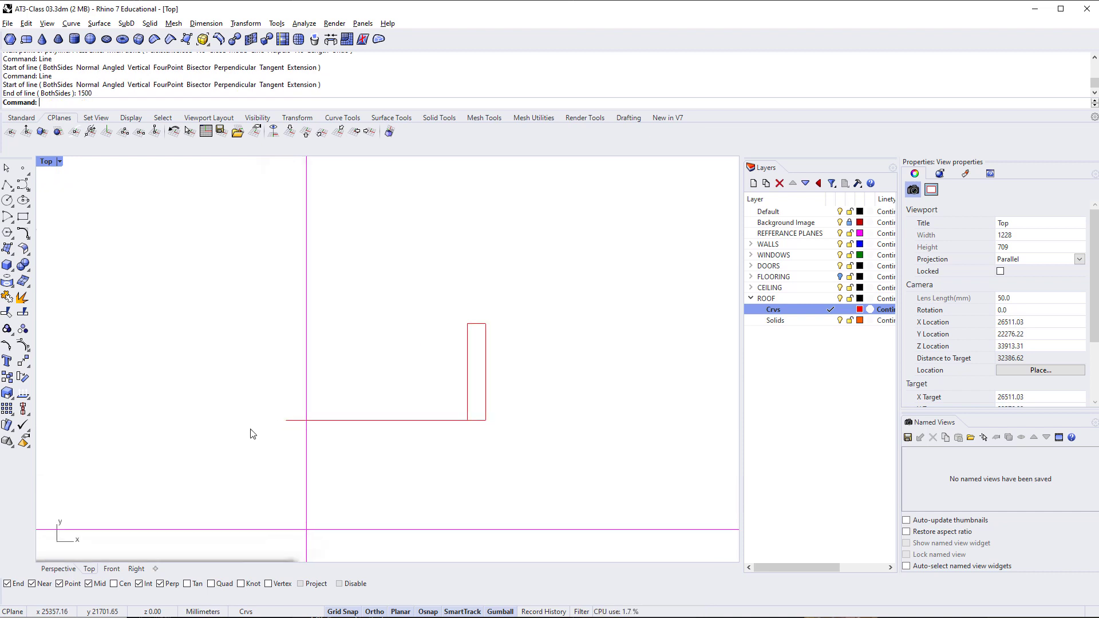
Draw a 100 mm vertical line up from the soffit line's free end and a horizontal line across to the 150 by 800 mm rectangle
key("Return")
left_click(286, 420)
type("1")
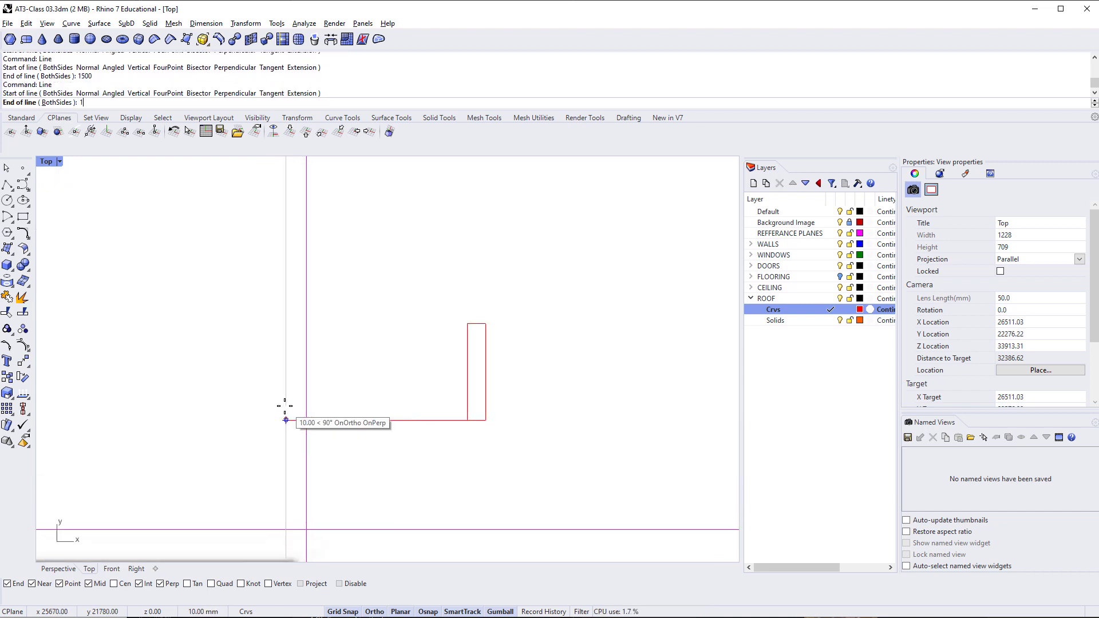
type("00")
key("Return")
key("Return")
left_click(285, 408)
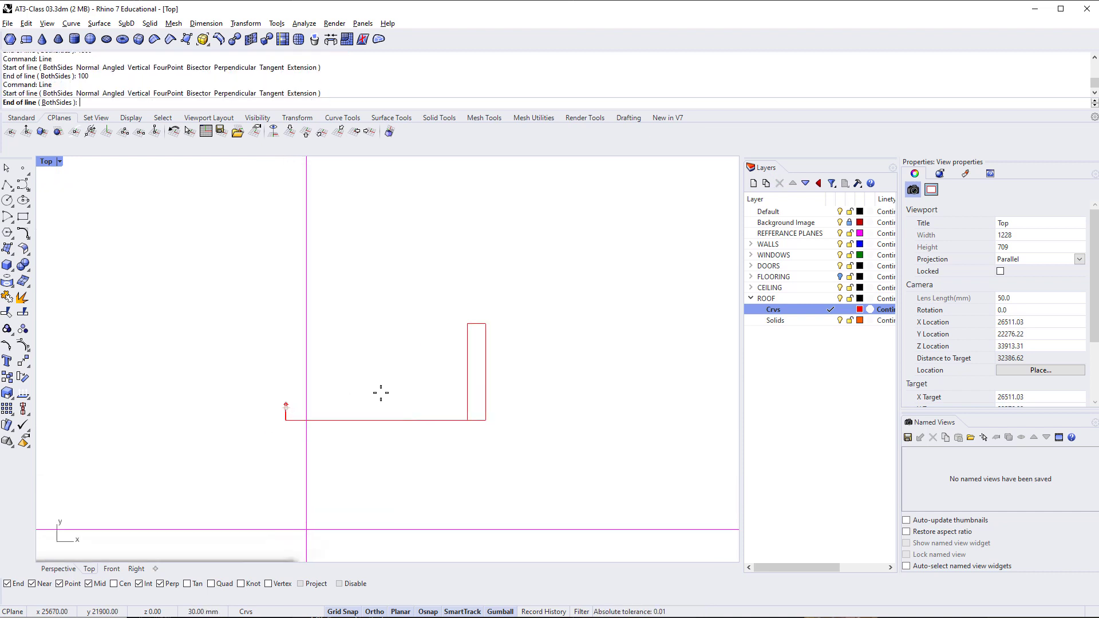
left_click(467, 408)
Draw a groove outline as a polyline from the rectangle's lower-left corner: 30 mm up, 50 mm left, and back down to the soffit line
scroll(468, 410, "up", 4)
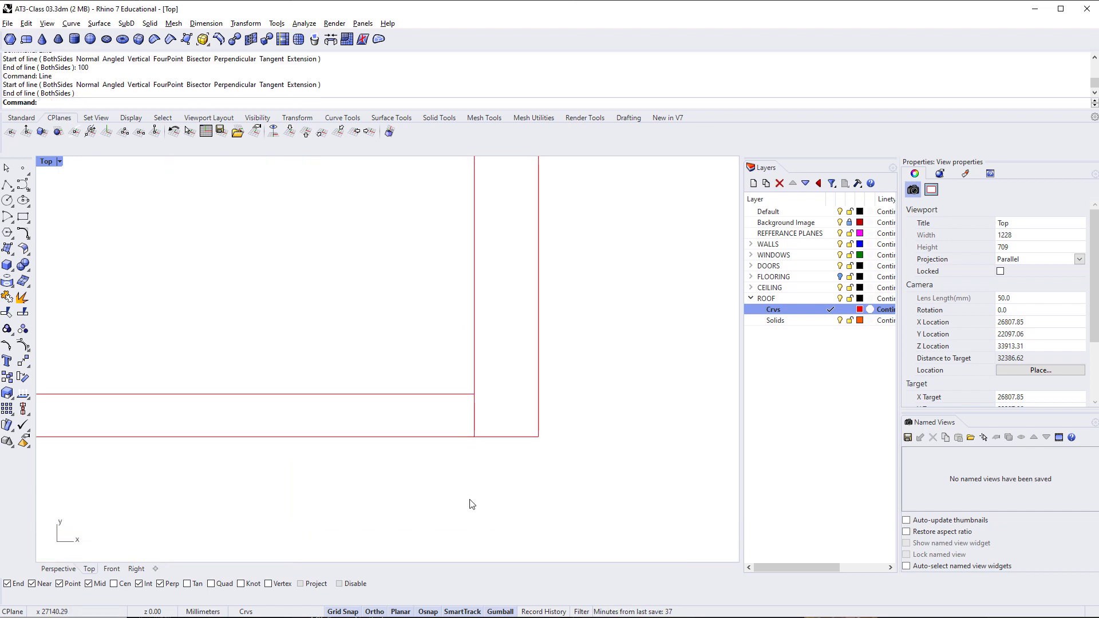
right_click_drag(469, 500, 467, 481)
left_click(450, 419)
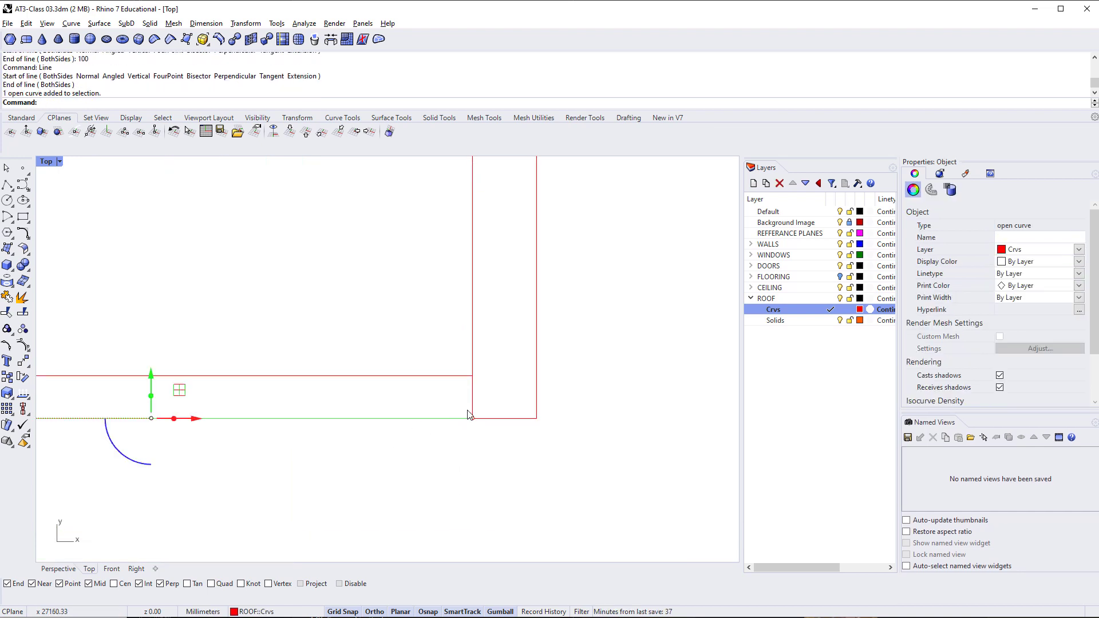
left_click(462, 409)
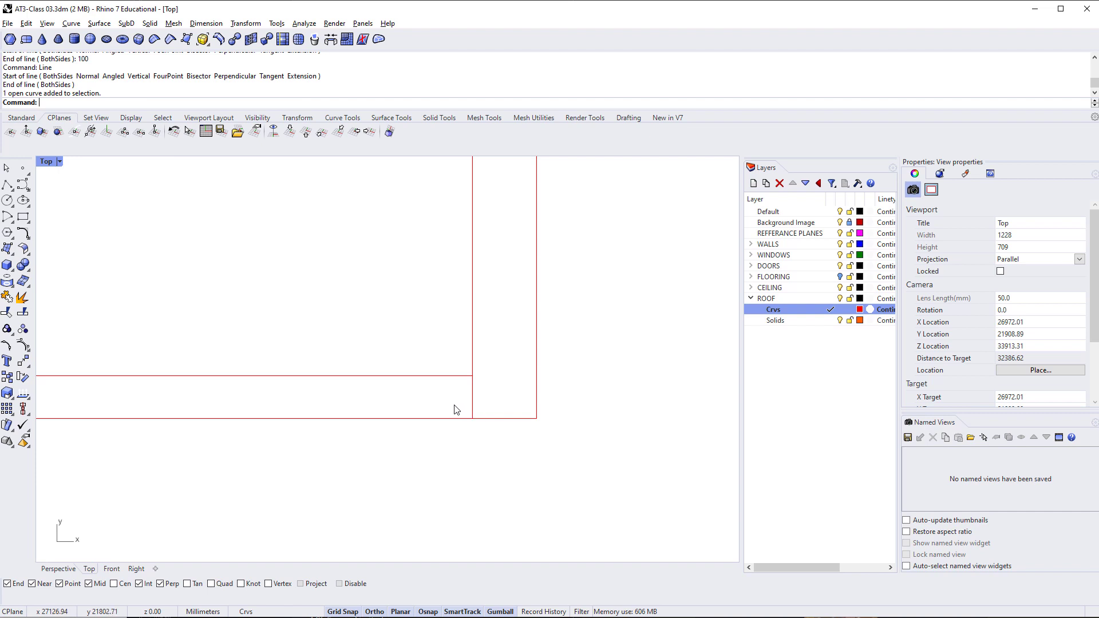
type("Polyline")
key("Return")
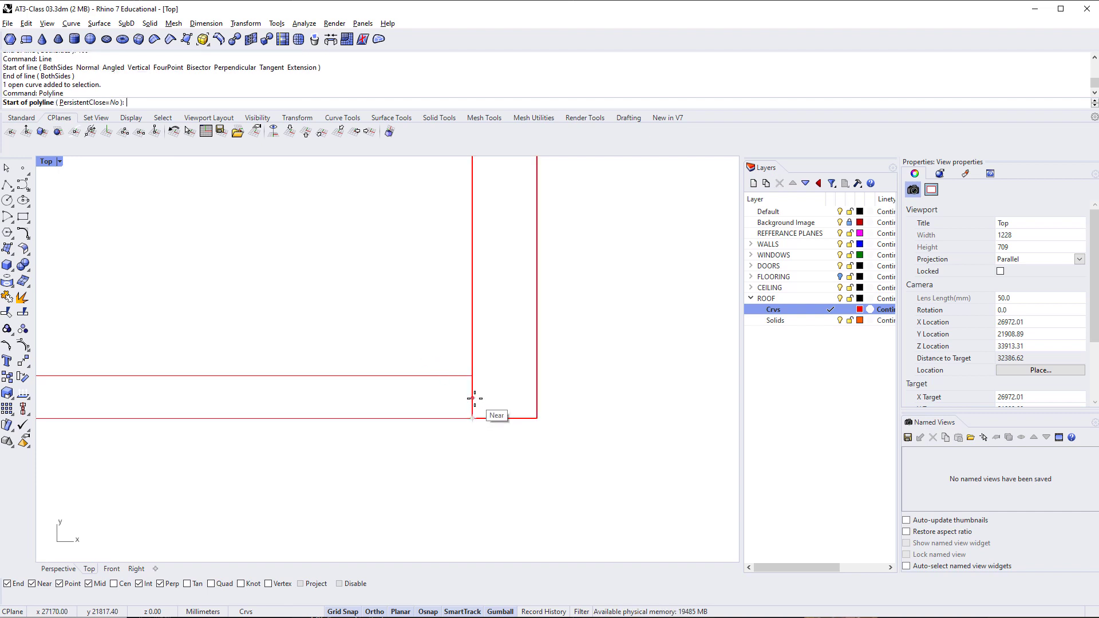
left_click(472, 418)
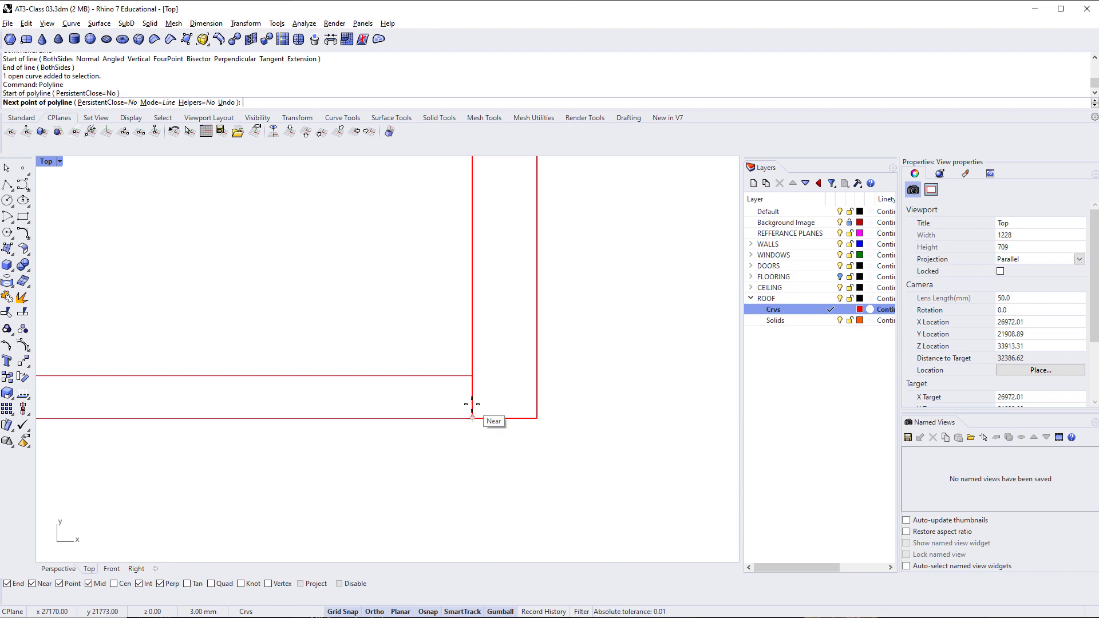
type("30")
key("Return")
left_click(472, 405)
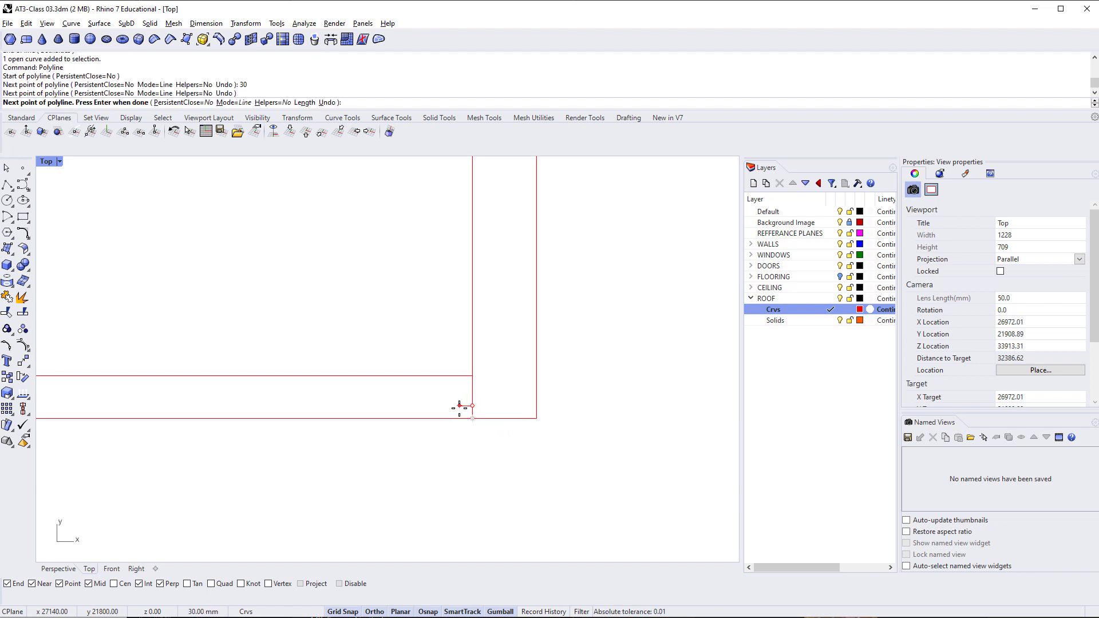
type("50")
key("Return")
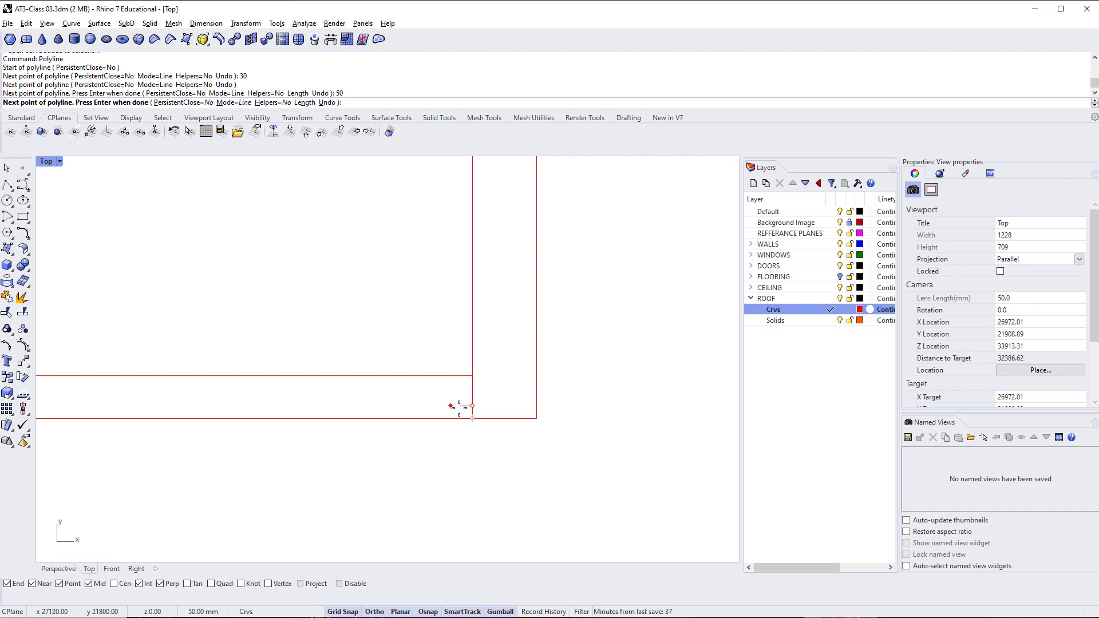
left_click(459, 408)
left_click(455, 418)
key("Return")
scroll(455, 417, "up", 4)
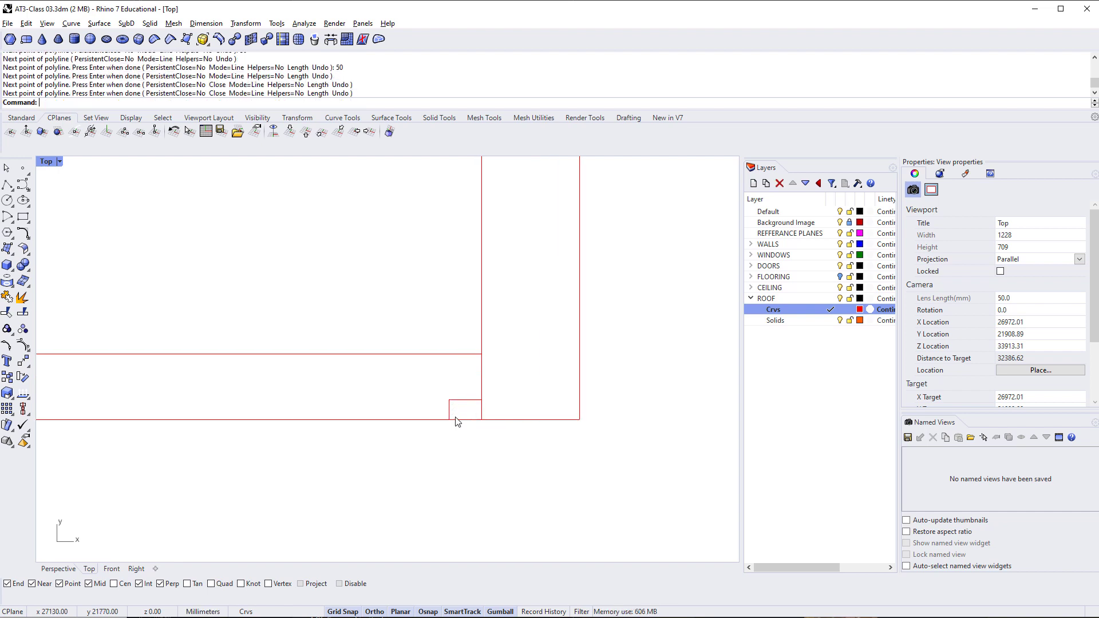
Trim away the soffit line beneath the groove and the rectangle's edge between the groove and the overhang's upper line
scroll(457, 420, "down", 8)
type("trim")
key("Return")
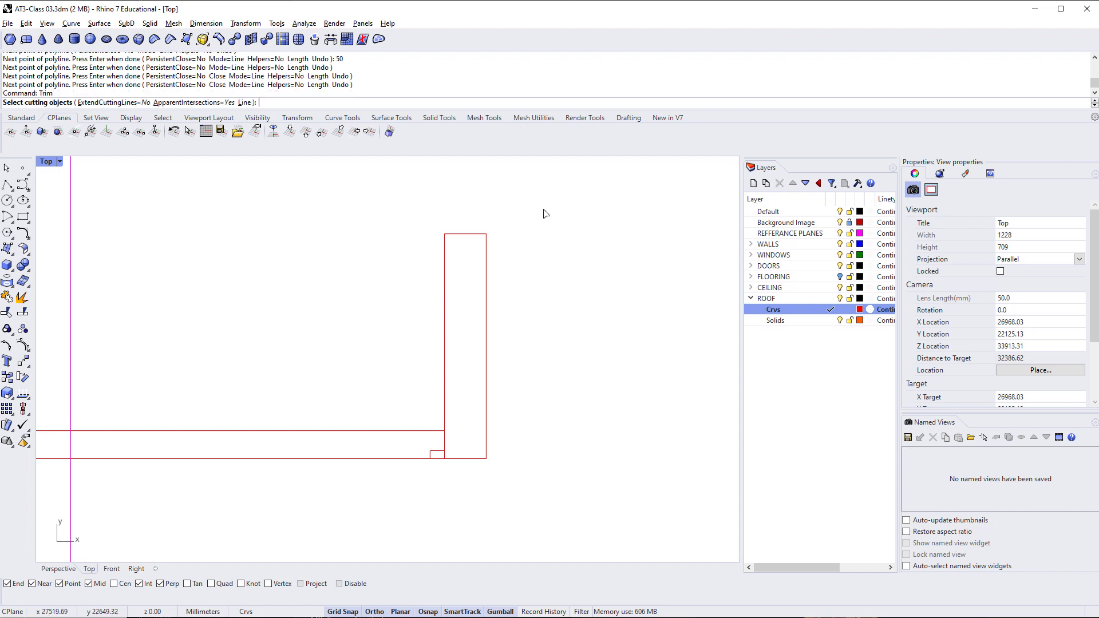
left_click_drag(545, 213, 401, 517)
key("Return")
scroll(455, 443, "up", 4)
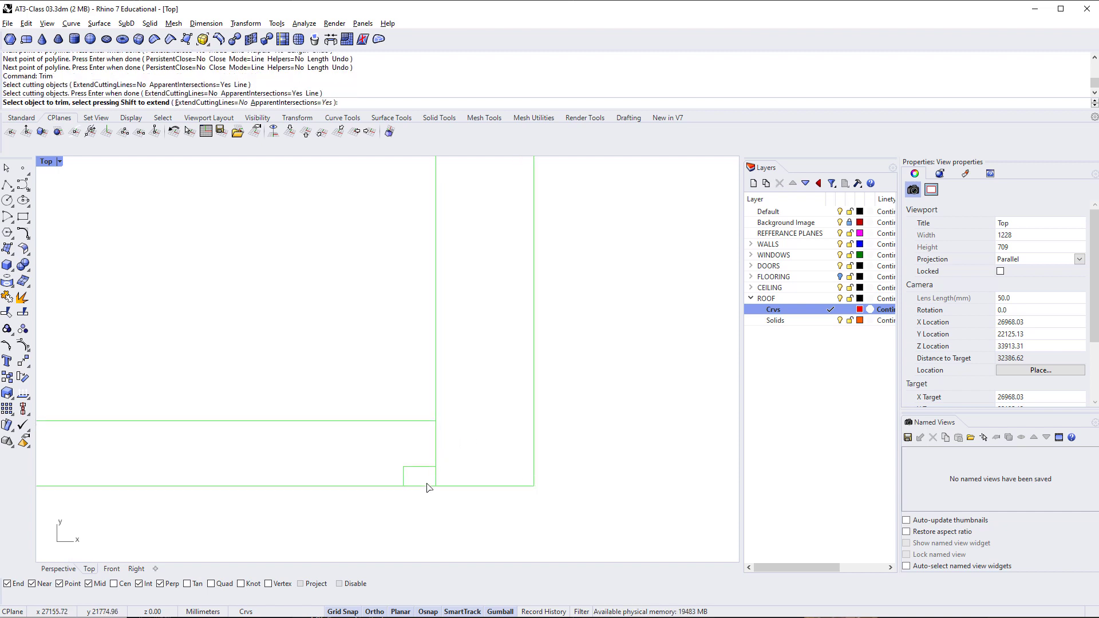
left_click(428, 487)
left_click(436, 446)
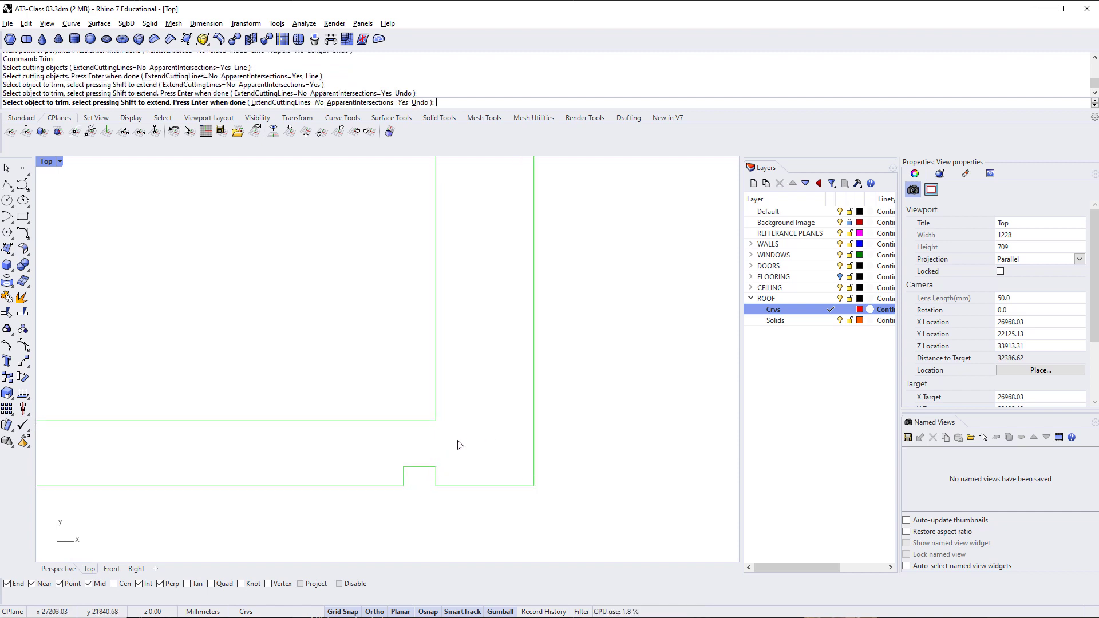
key("Return")
Explode the groove polyline into separate segments
left_click(444, 466)
left_click(483, 511)
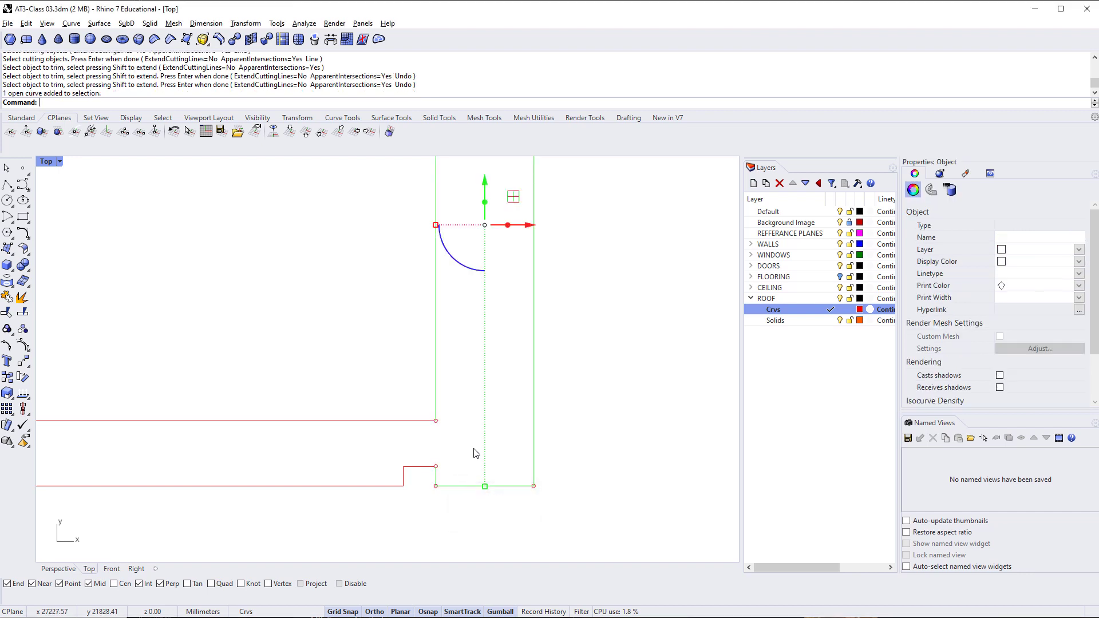
key("Delete")
left_click(439, 479)
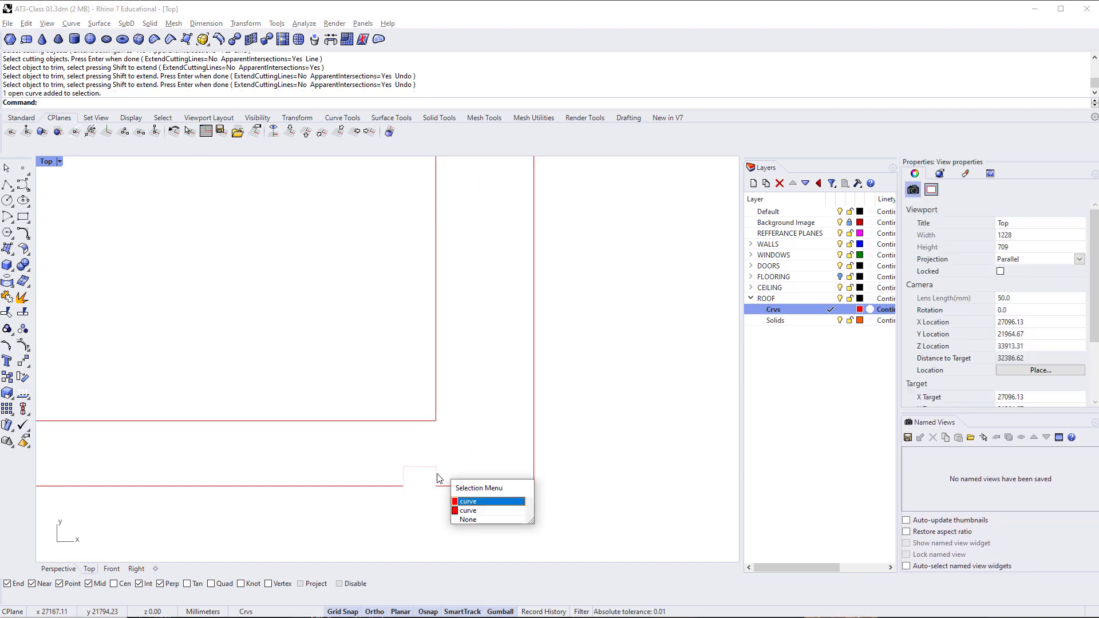
left_click(443, 451)
scroll(440, 480, "up", 6)
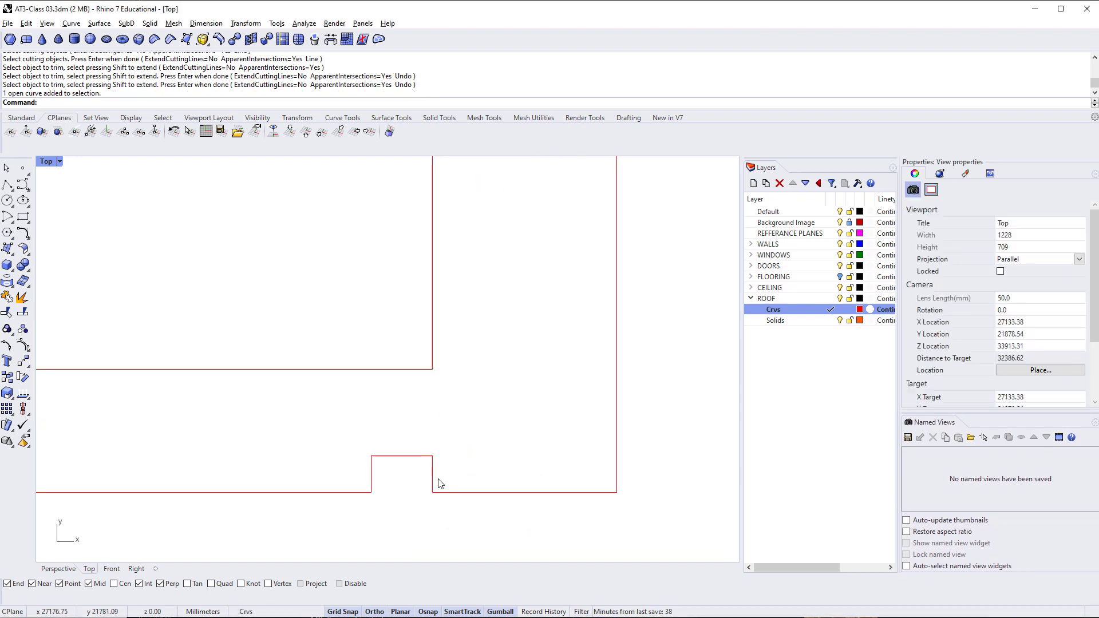
left_click(438, 479)
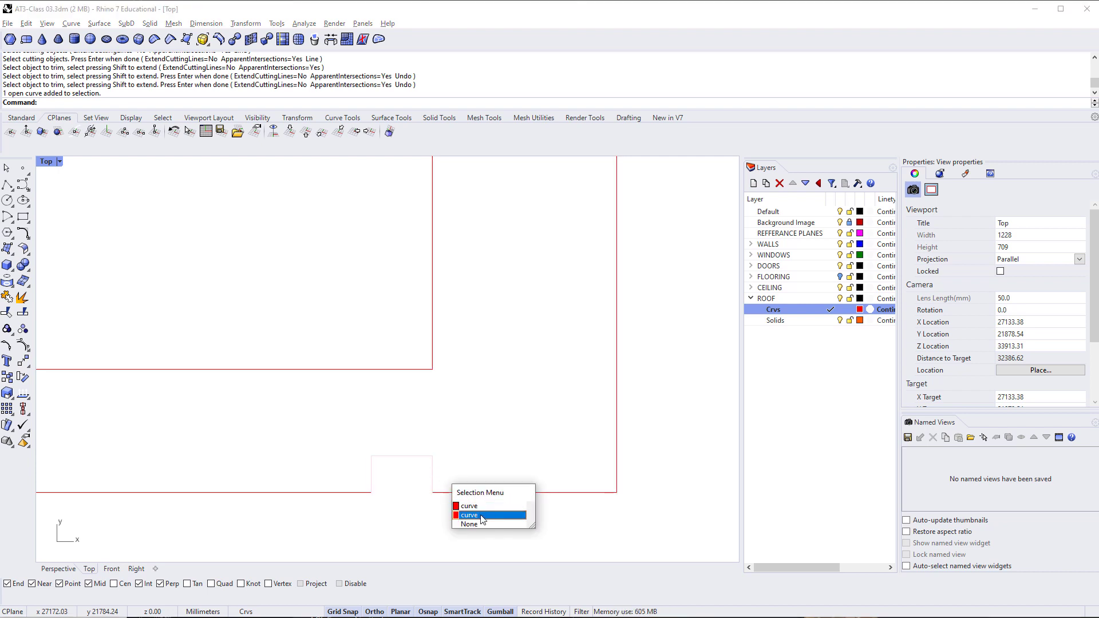
left_click(482, 516)
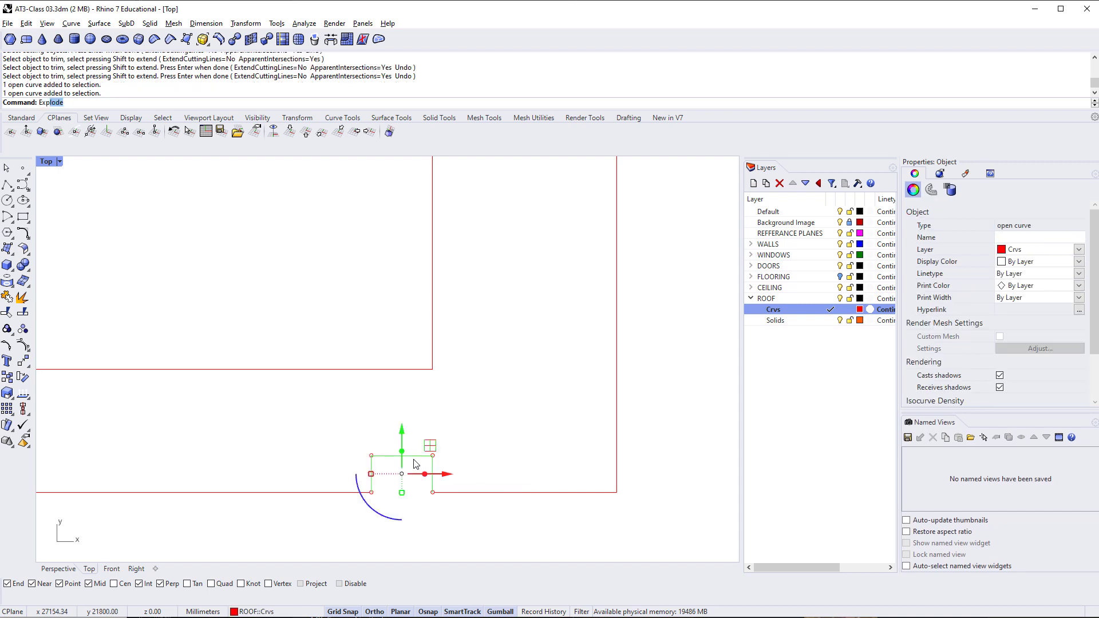
type("Exp")
key("Return")
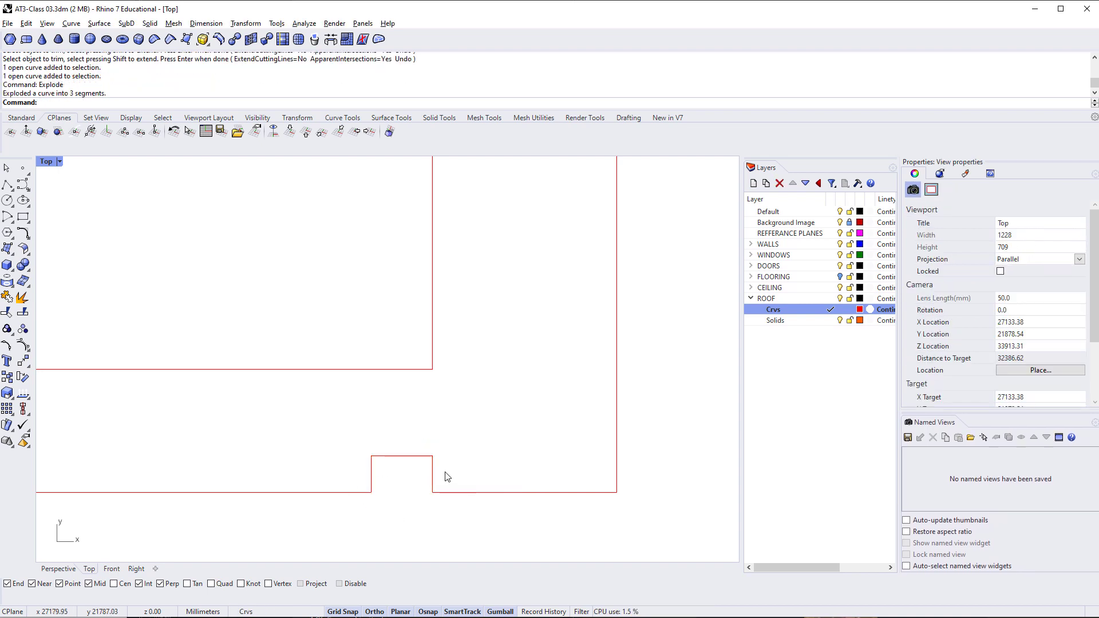
Delete the groove's short vertical segment that overlaps the fascia's edge
left_click(435, 481)
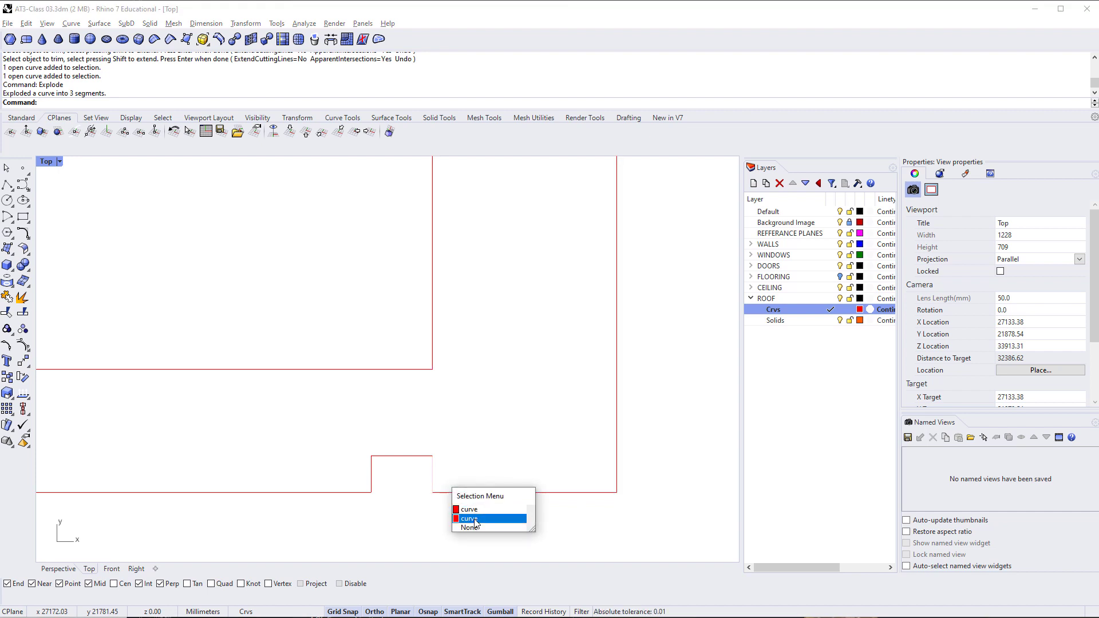
left_click(469, 515)
type("Delete")
key("Return")
Join all the fascia, overhang and groove curves into one closed profile
scroll(486, 433, "down", 18)
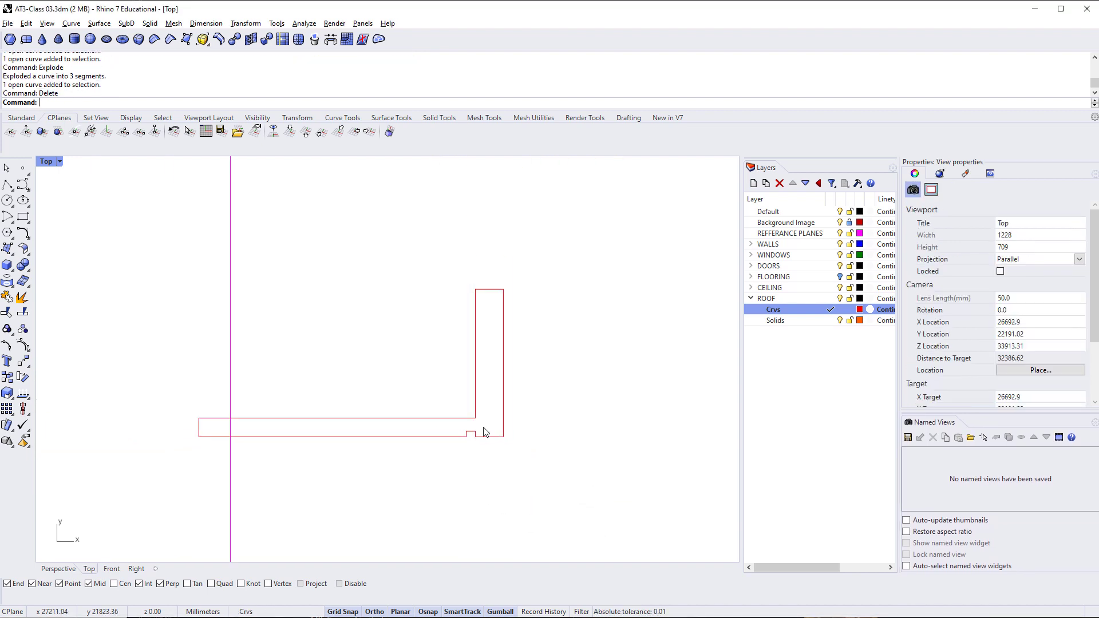
right_click_drag(500, 440, 530, 456)
left_click_drag(591, 284, 246, 481)
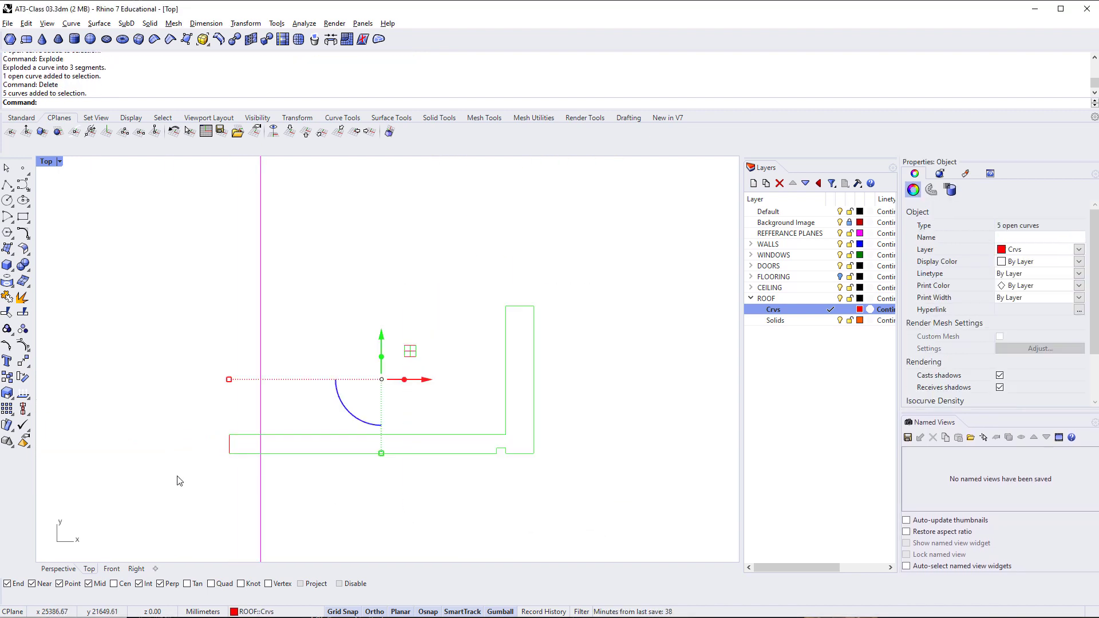
left_click(229, 450, "shift")
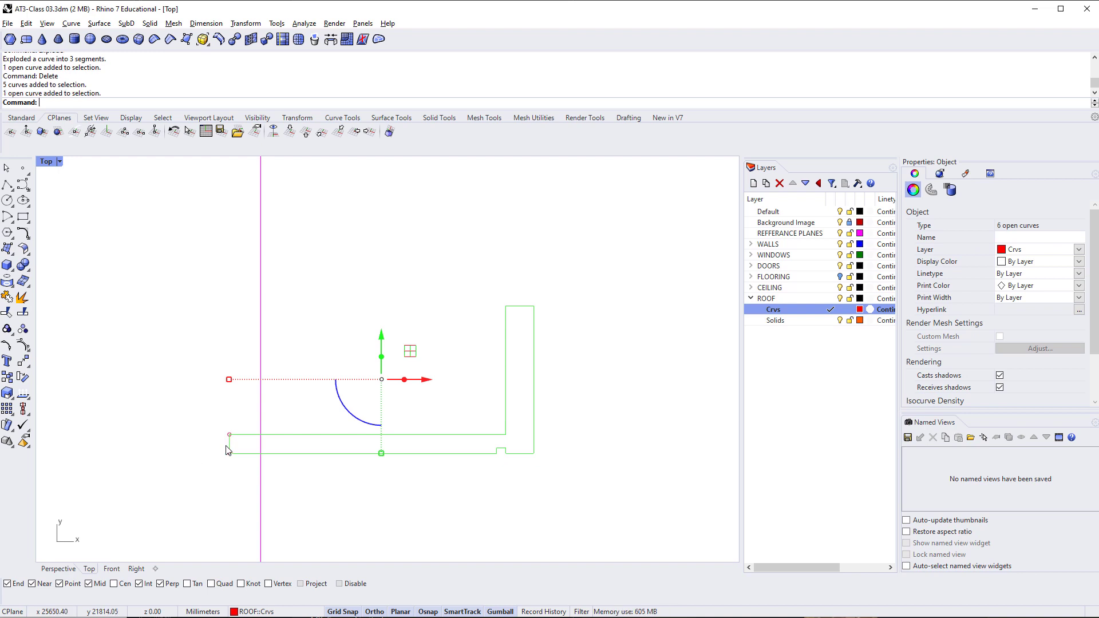
key("ctrl+j")
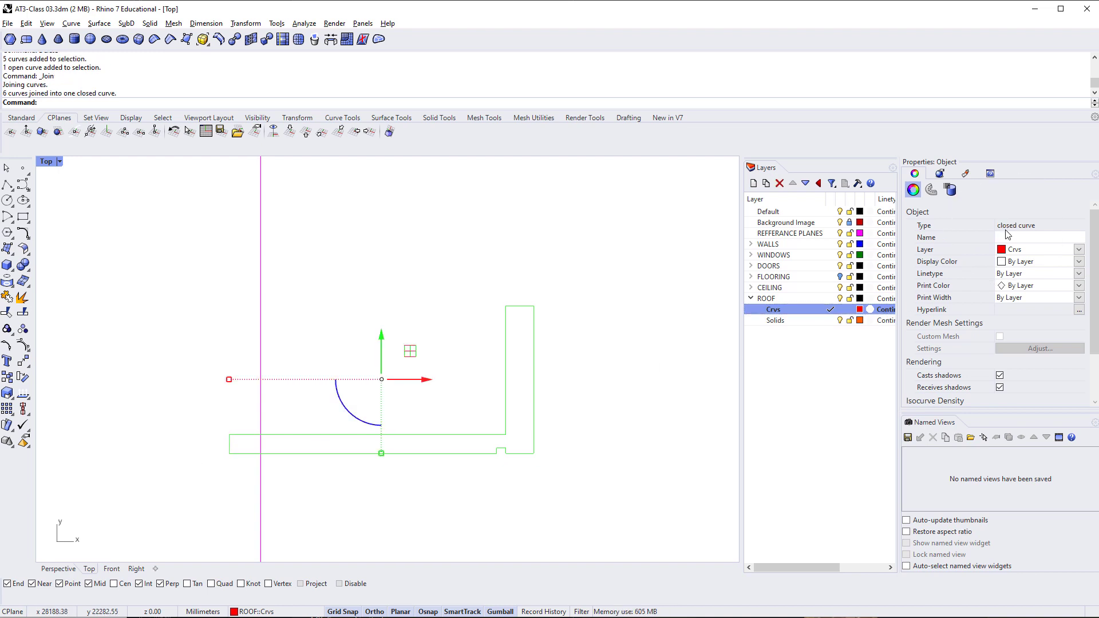
Move the closed roof profile horizontally to the right, clear of the vertical reference line
scroll(361, 422, "down", 2)
left_click_drag(413, 395, 499, 411)
scroll(497, 411, "down", 2)
left_click(492, 476)
right_click_drag(497, 502, 515, 526)
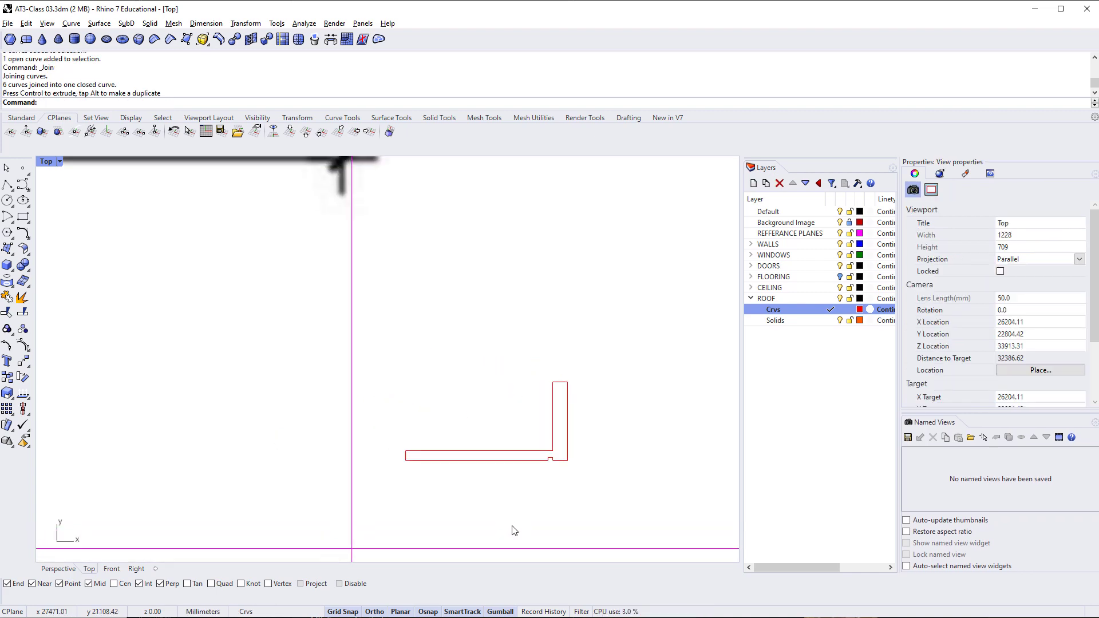
In the Perspective view, rotate the roof profile 90 degrees about the X axis and 90 degrees about the vertical axis
key("ctrl+F4")
right_click_drag(519, 414, 369, 461)
scroll(339, 399, "up", 6)
left_click(347, 483)
scroll(346, 481, "up", 5)
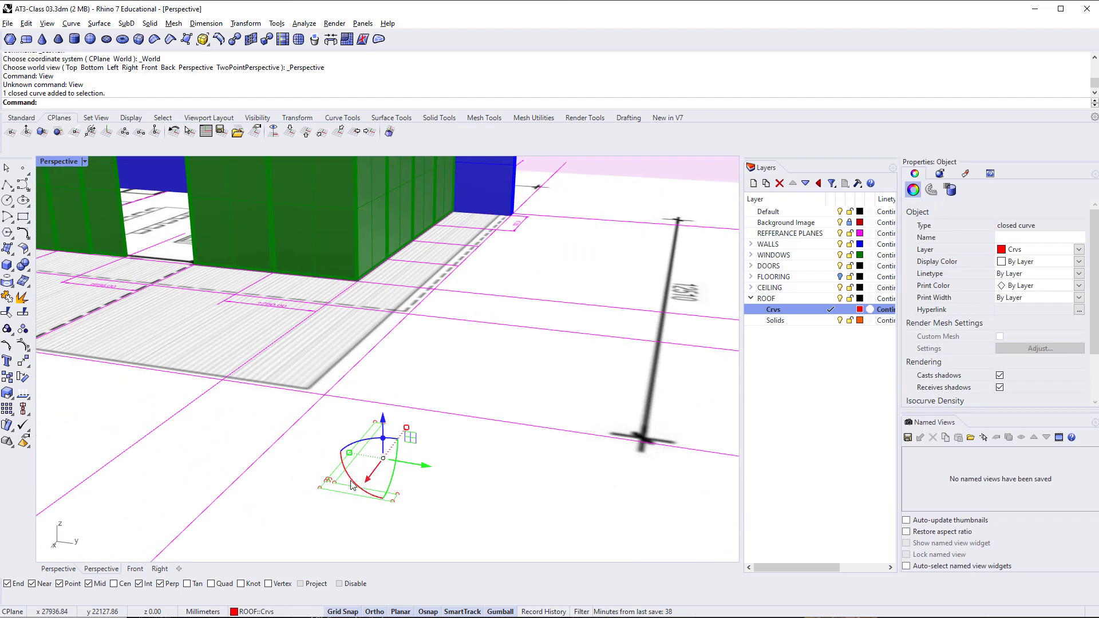
left_click(350, 480)
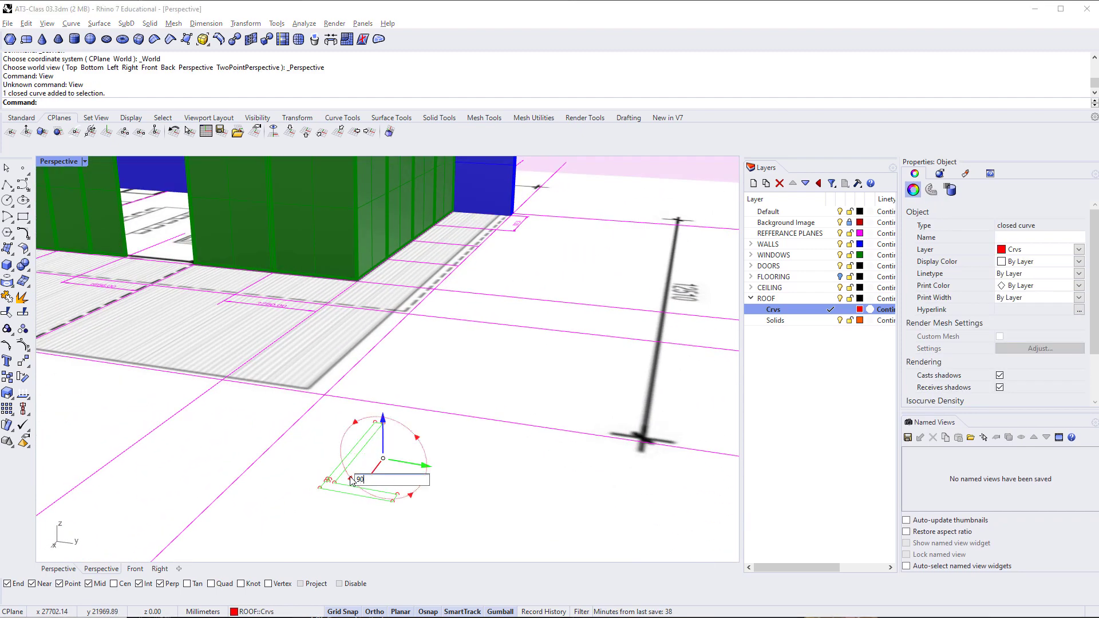
type("90")
key("Return")
left_click(428, 462)
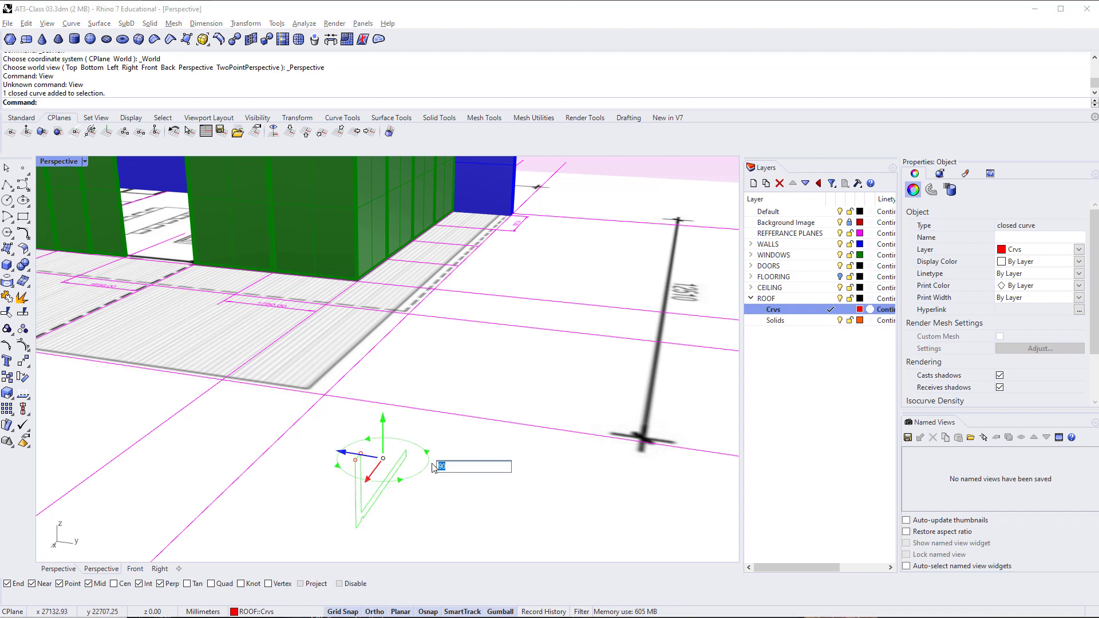
key("Return")
left_click(420, 557)
Move the upright profile from the fascia's upper outer corner to the top corner at the end of the blue wall
scroll(388, 509, "down", 8)
left_click(412, 484)
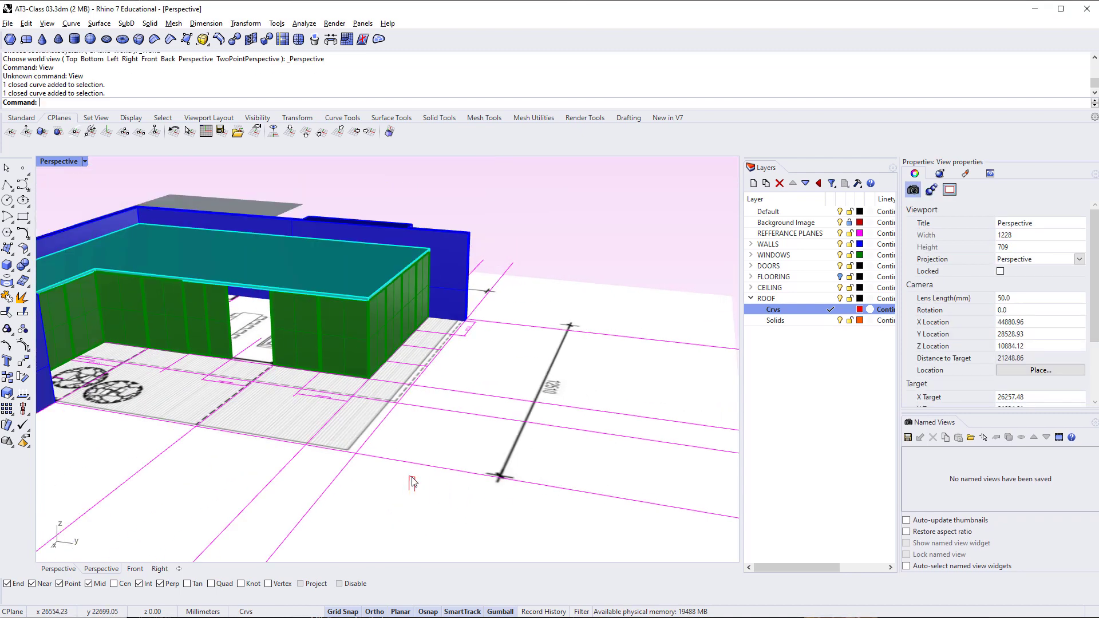
scroll(414, 486, "up", 8)
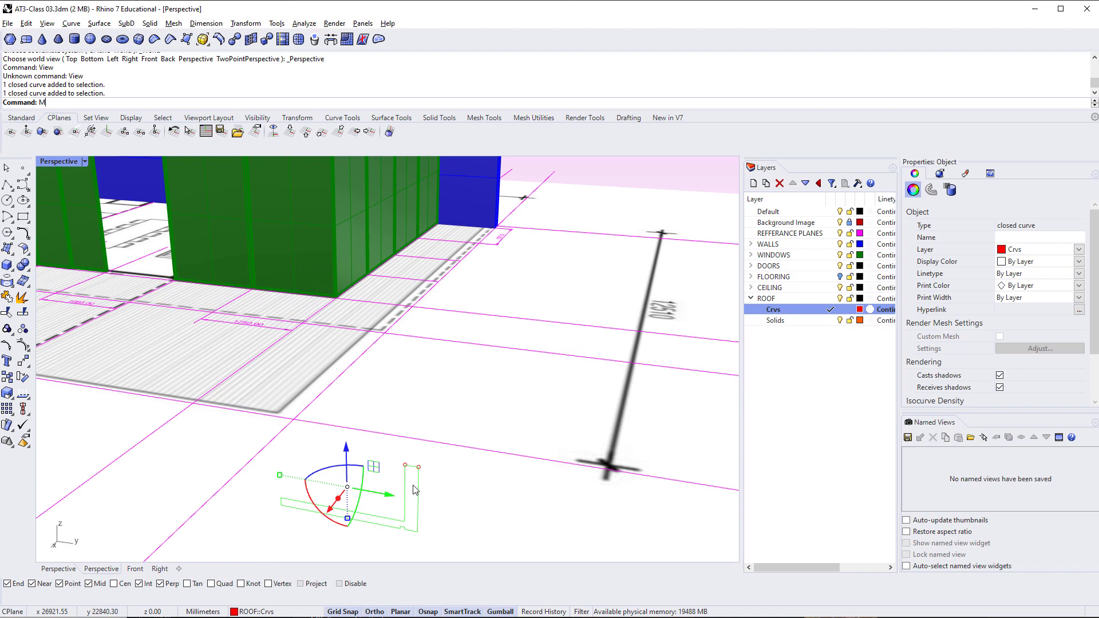
key("Return")
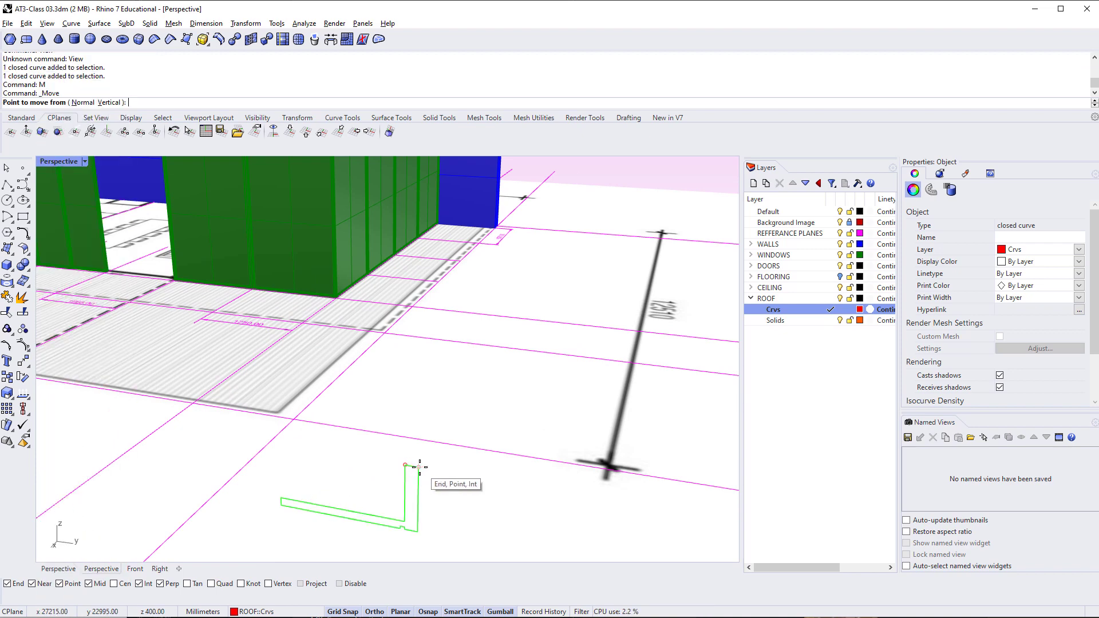
left_click(419, 467)
scroll(446, 234, "down", 3)
right_click_drag(435, 229, 372, 366, "shift")
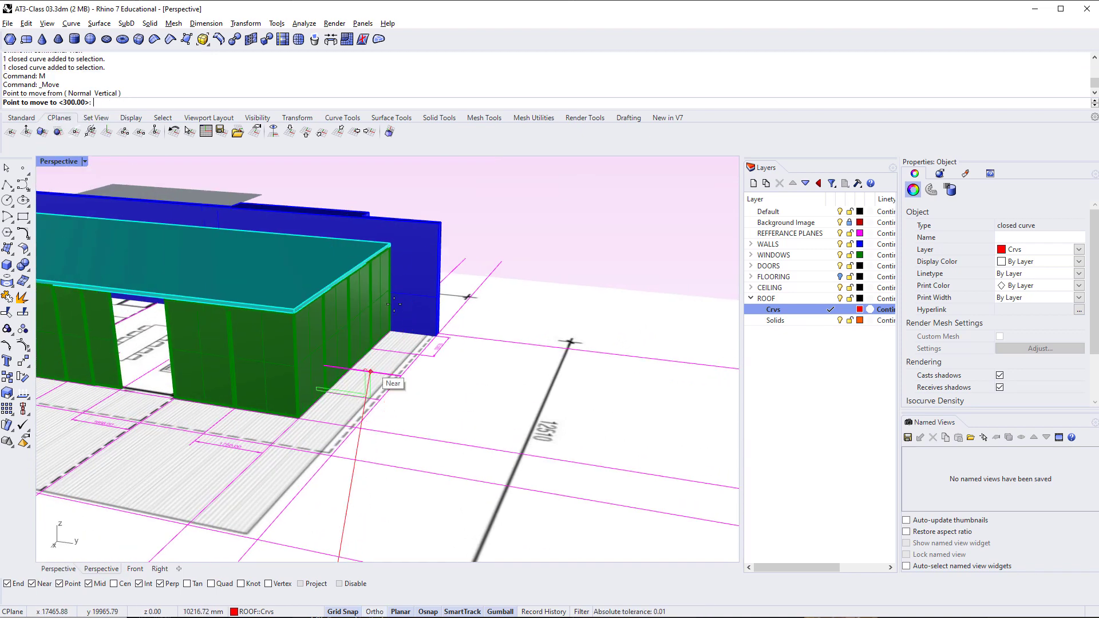
left_click(439, 223)
Reposition the profile with Move so the fascia's upper outer corner sits on the top corner of the wall's face beside the ceiling
scroll(436, 225, "up", 3)
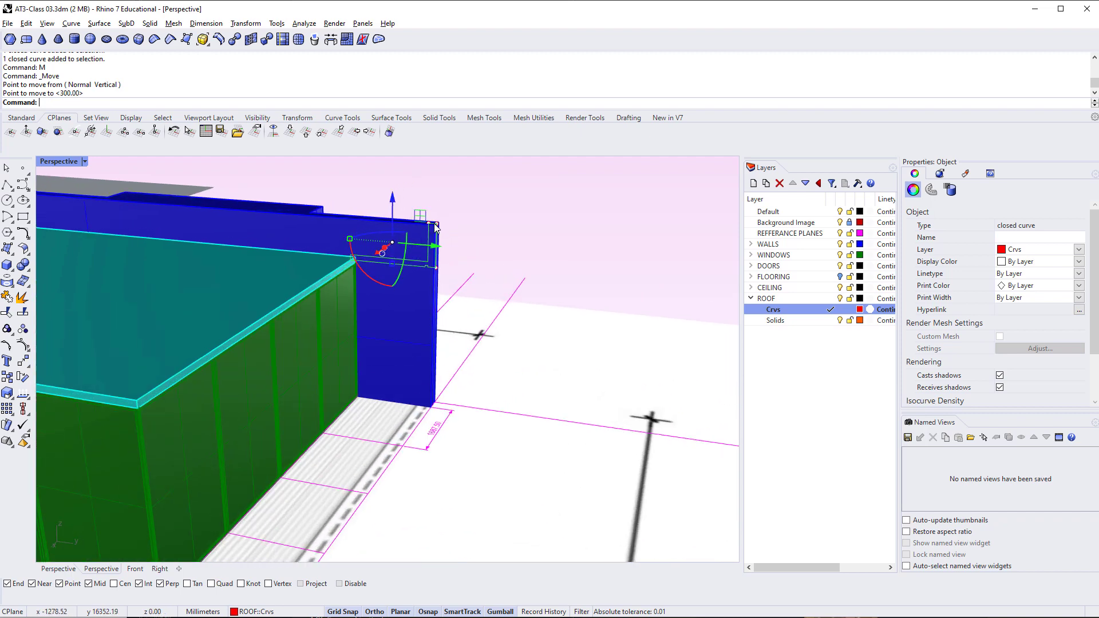
type("ZS")
key("Return")
right_click_drag(542, 255, 510, 380)
type("M")
key("Return")
left_click(565, 285)
left_click(497, 290)
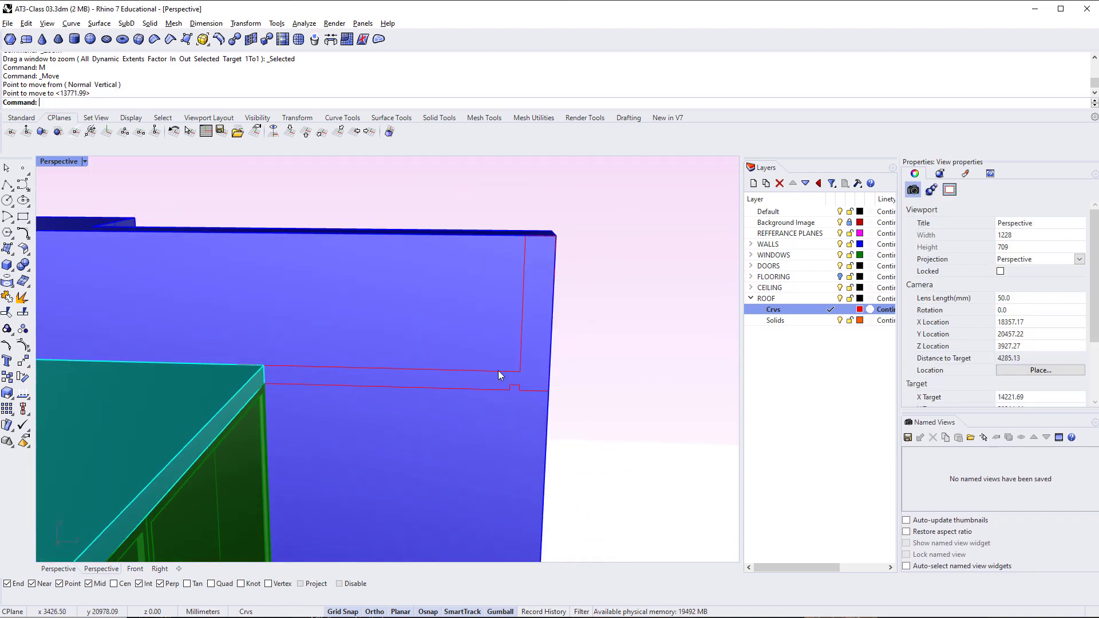
left_click(500, 376)
scroll(450, 362, "down", 8)
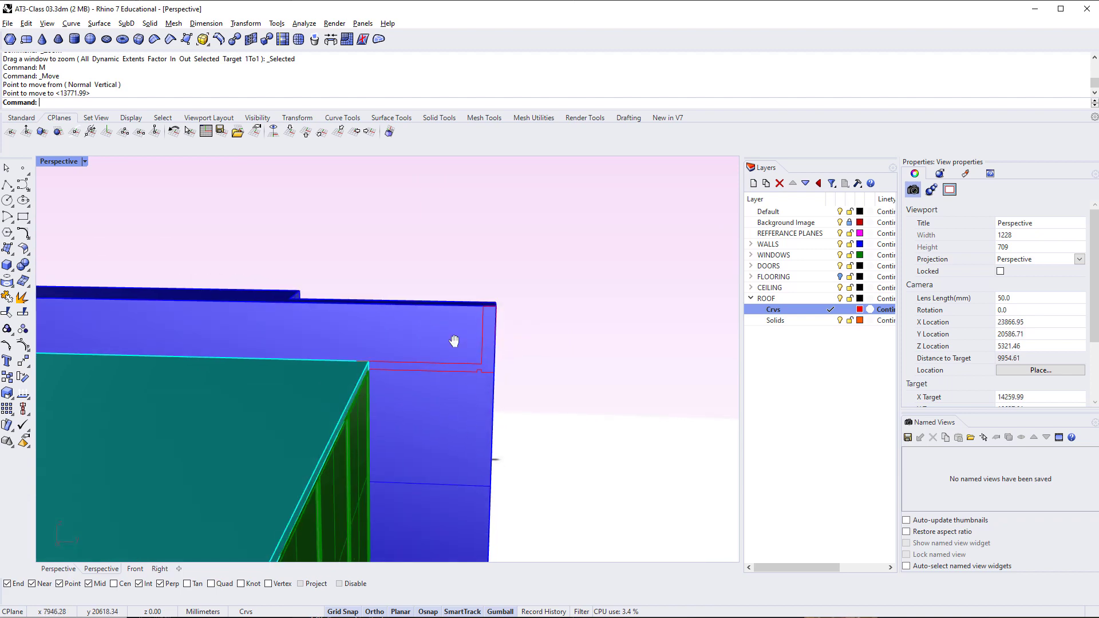
Isolate the closed roof profile curve and select the two control points at the inner end of its overhang
right_click_drag(454, 343, 400, 317)
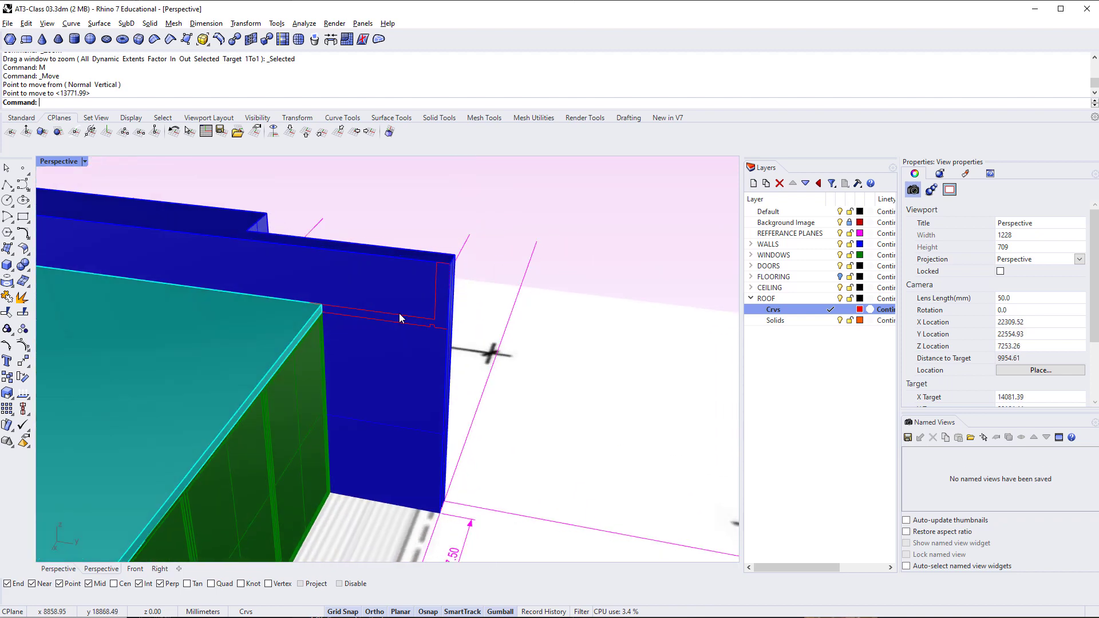
left_click(354, 315)
left_click(433, 342)
scroll(317, 308, "up", 6)
scroll(316, 309, "up", 4)
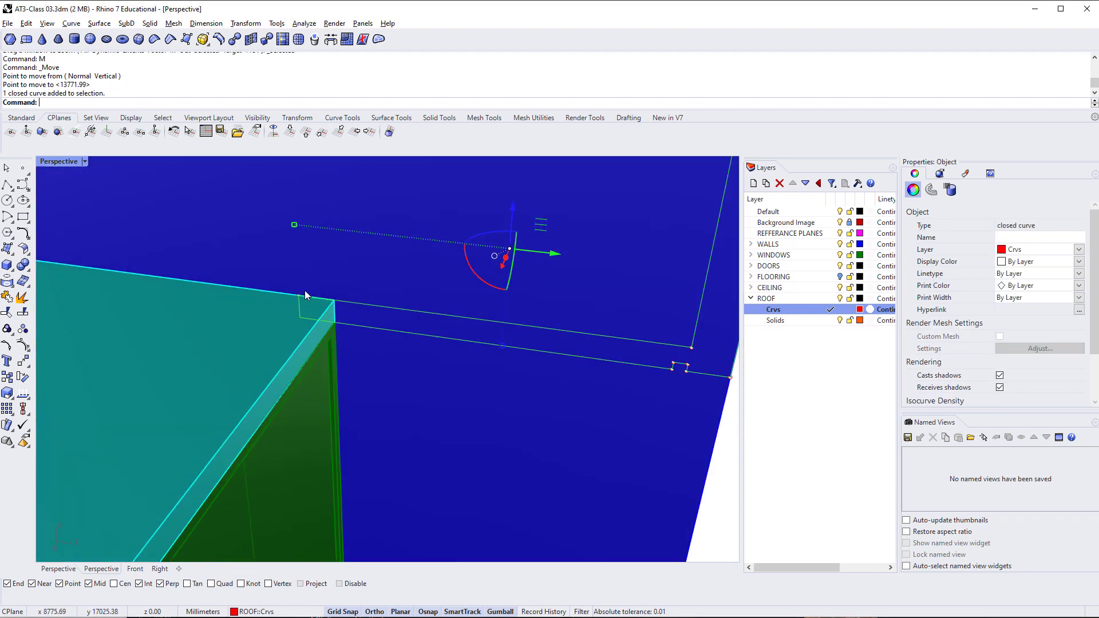
scroll(569, 357, "down", 7)
right_click_drag(569, 358, 464, 370, "shift")
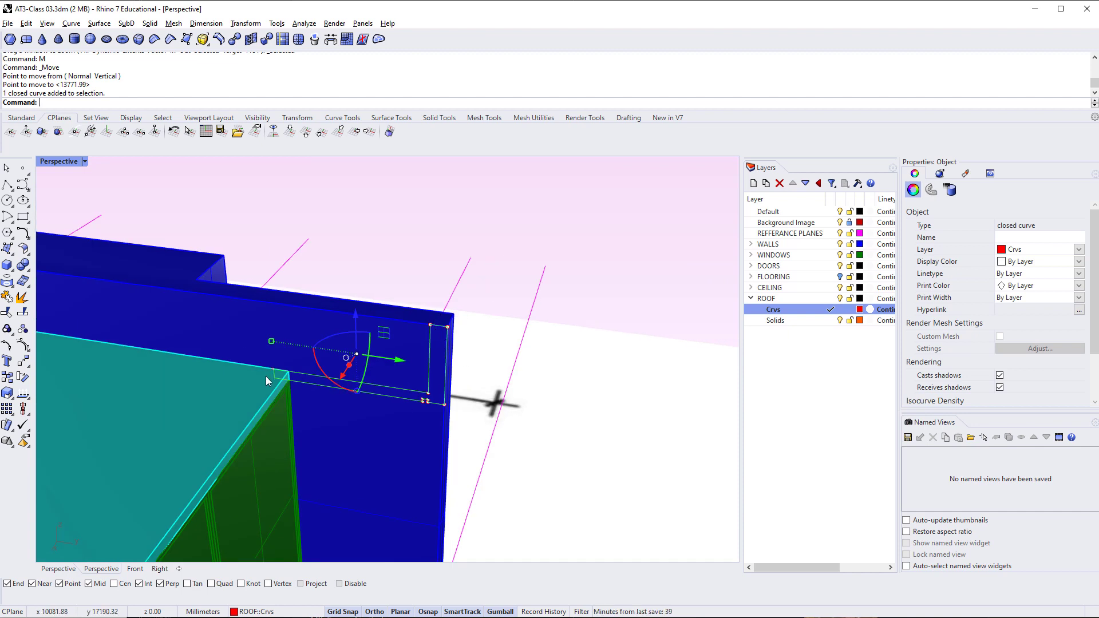
scroll(269, 366, "up", 4)
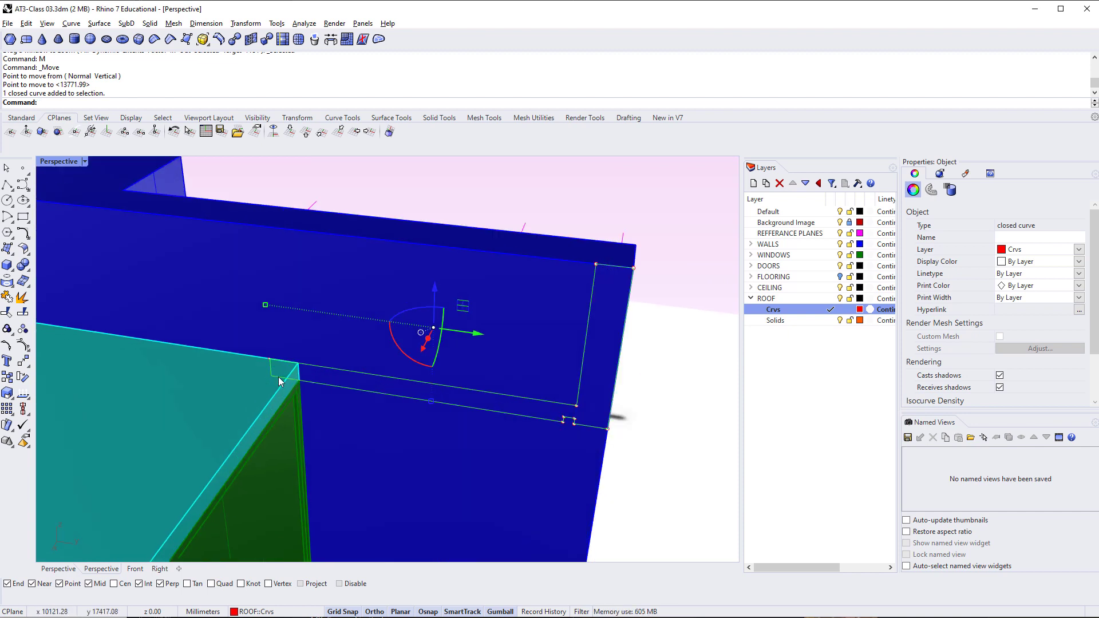
left_click(277, 360)
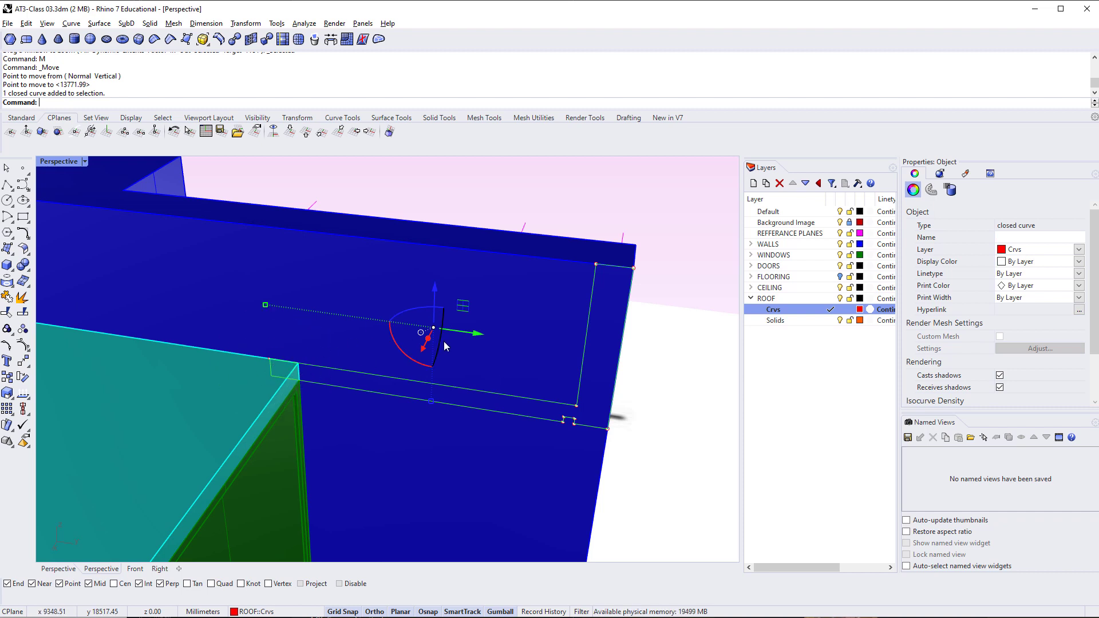
scroll(444, 340, "down", 2)
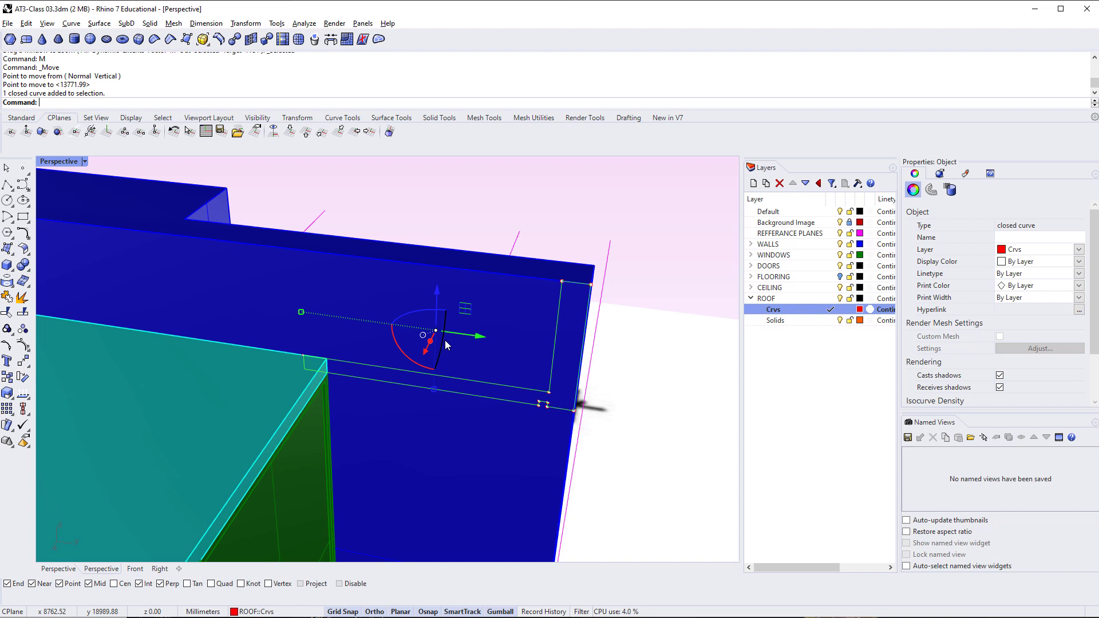
type("Isolate")
key("Return")
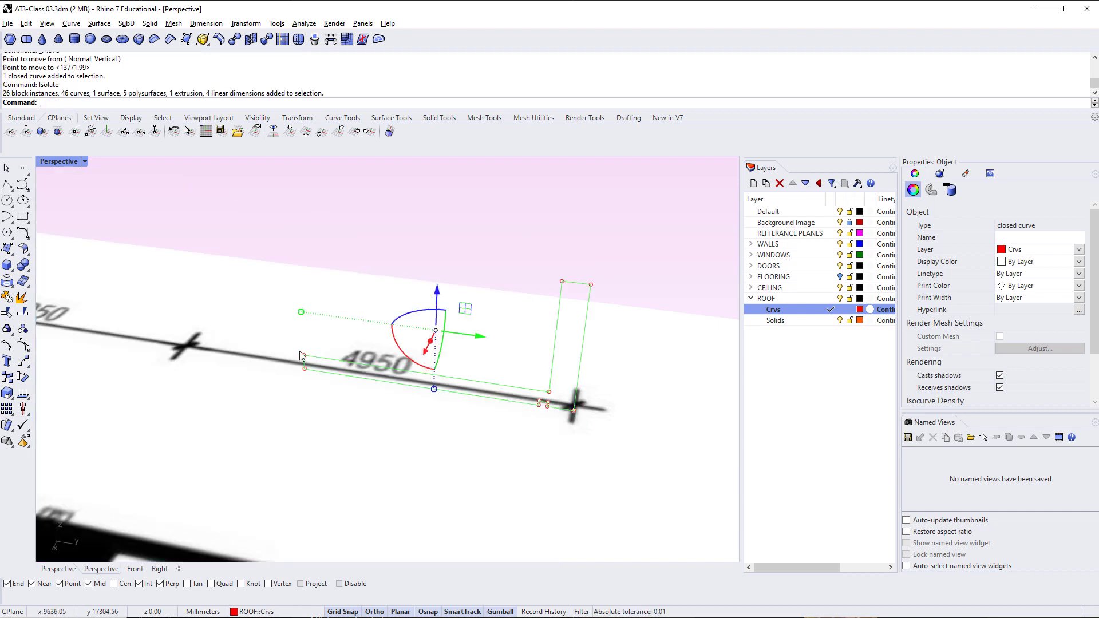
left_click_drag(291, 335, 312, 401)
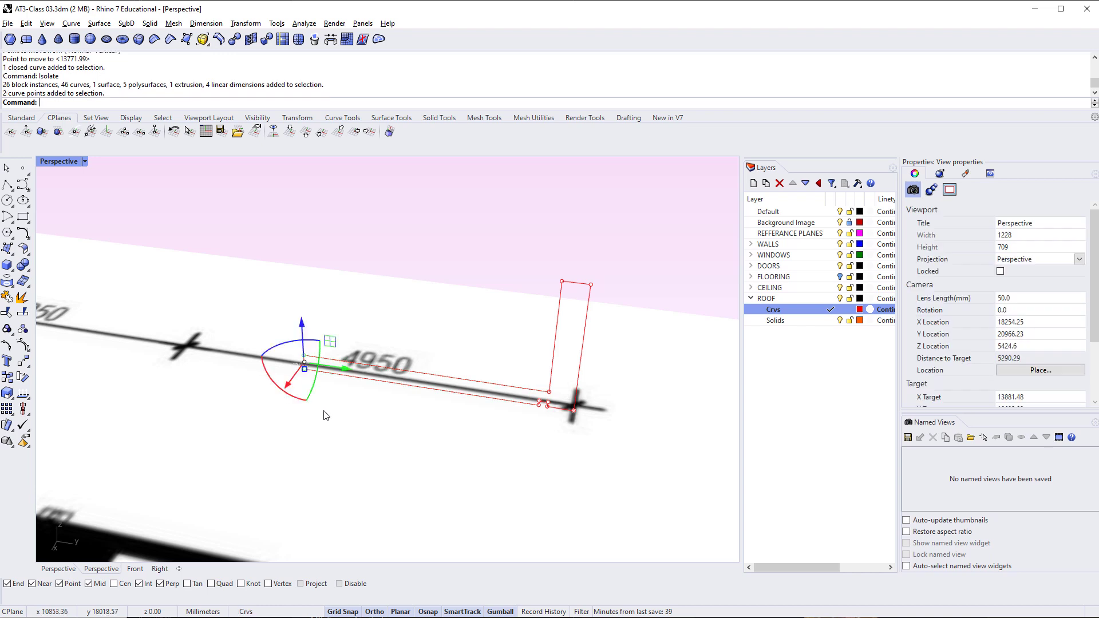
Try to move the two selected end points by -150 mm along the Y axis
left_click(343, 367)
type("-")
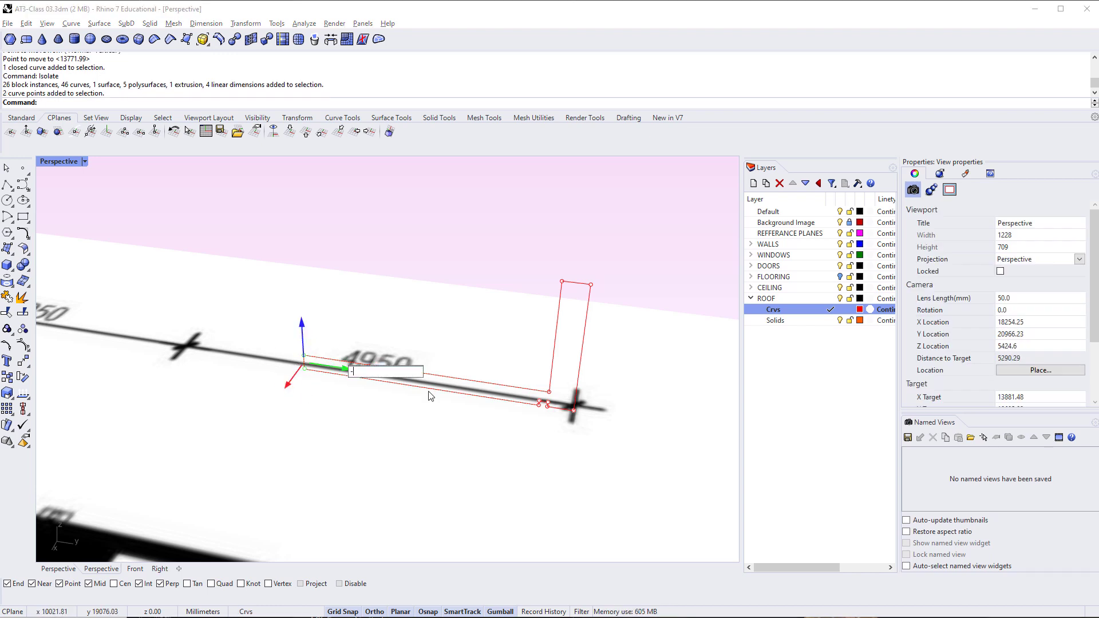
type("150")
key("Return")
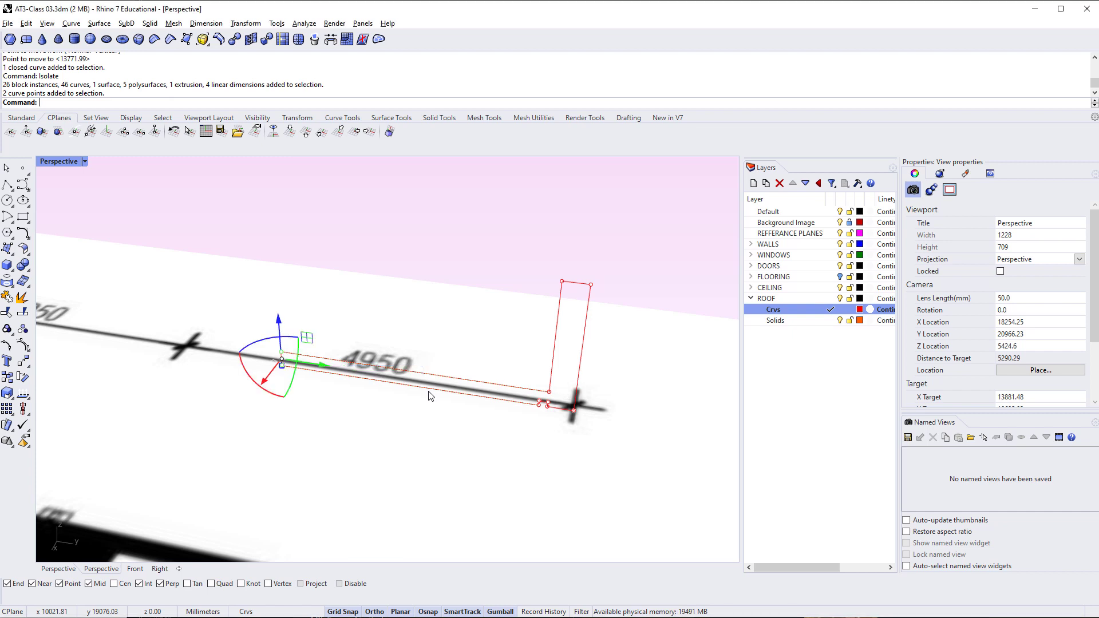
key("ctrl+z")
Move the two selected end points 150 mm along the Y axis toward the fascia, shortening the overhang
left_click(337, 369)
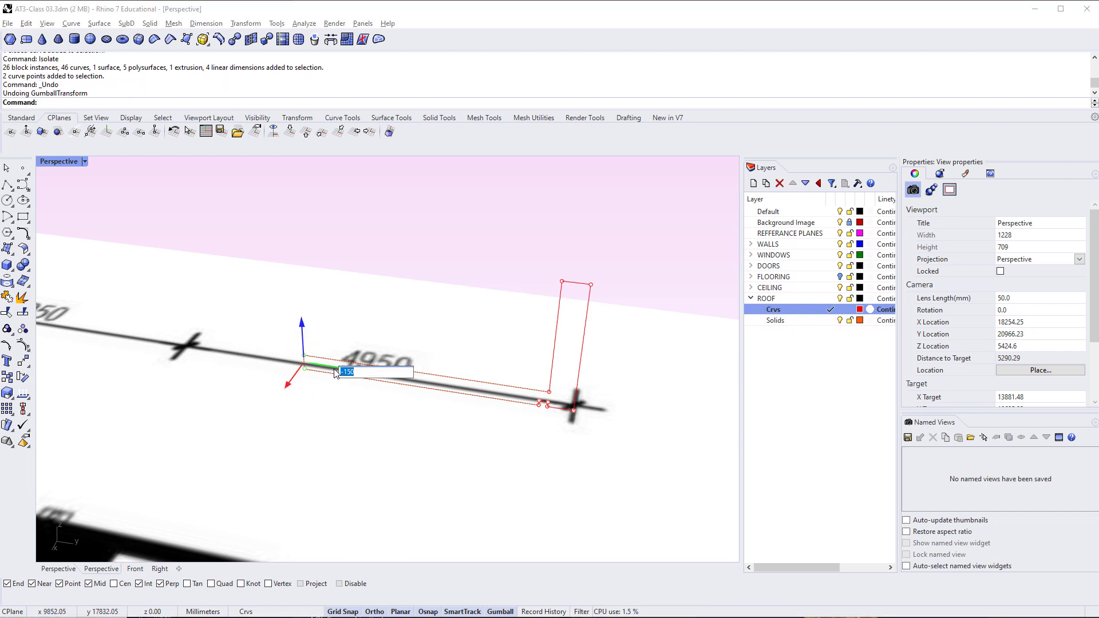
type("150")
key("Return")
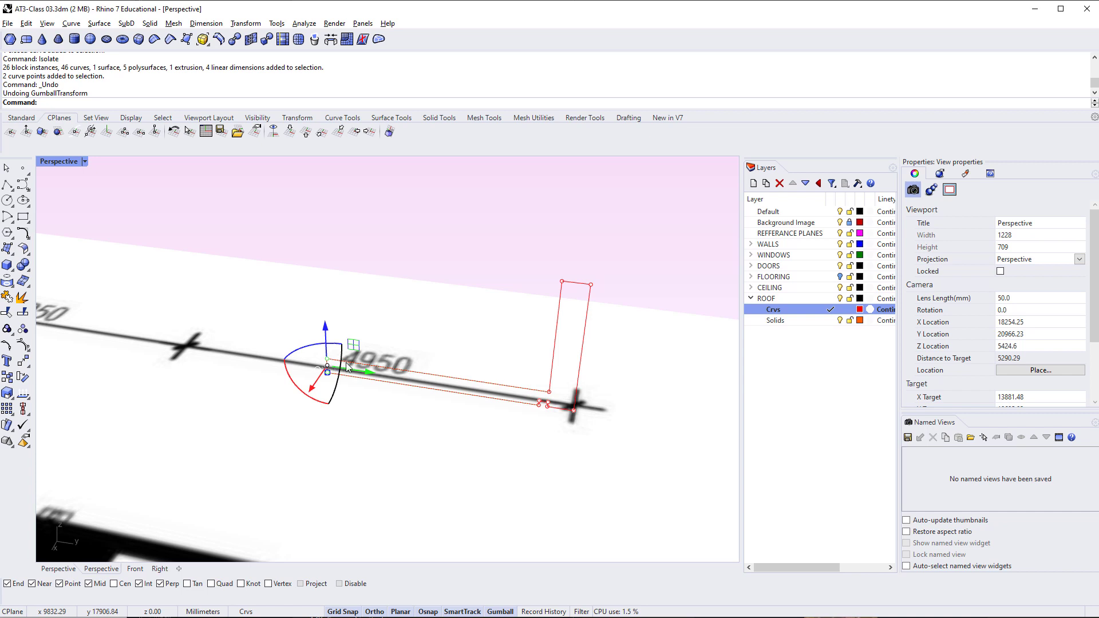
key("Escape")
key("Escape")
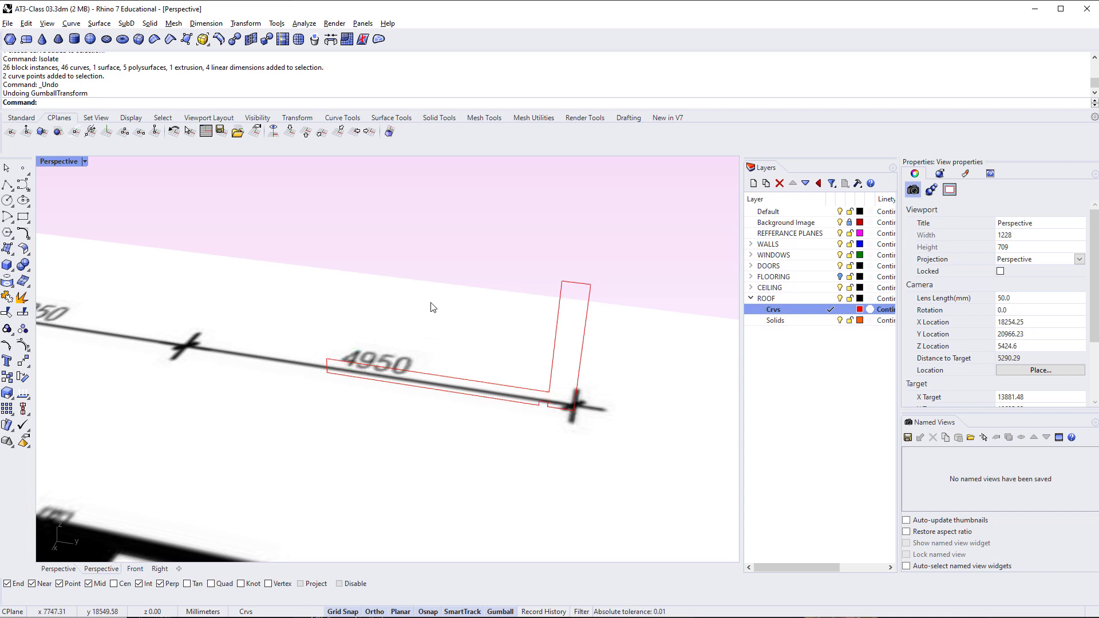
Show all hidden objects again and check the shortened profile against the ceiling slab's corner
type("Show")
key("Return")
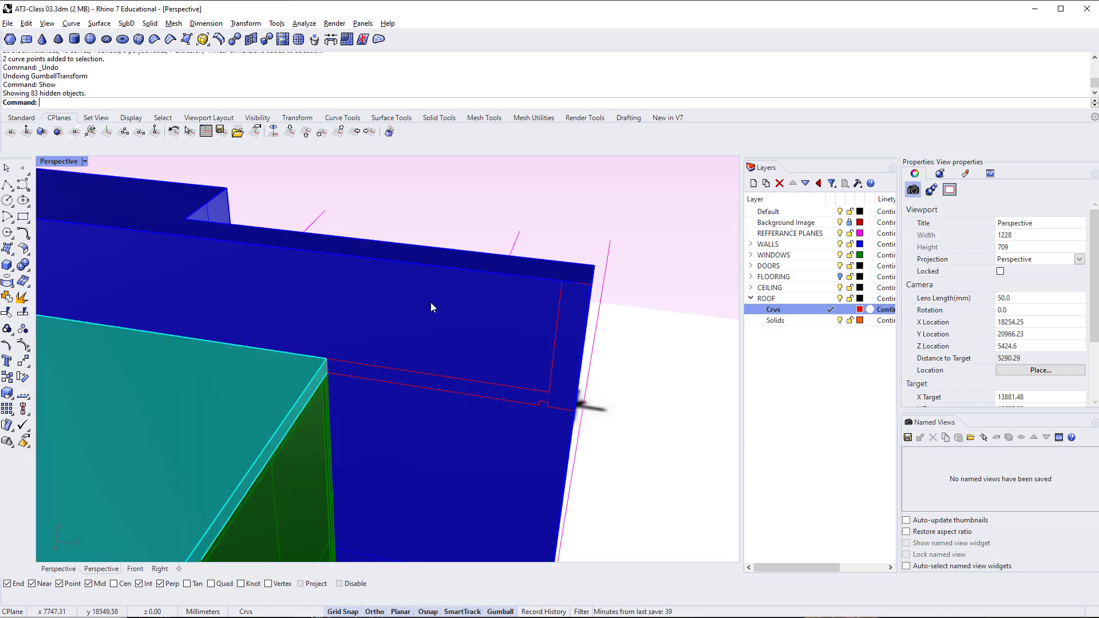
left_click(516, 402)
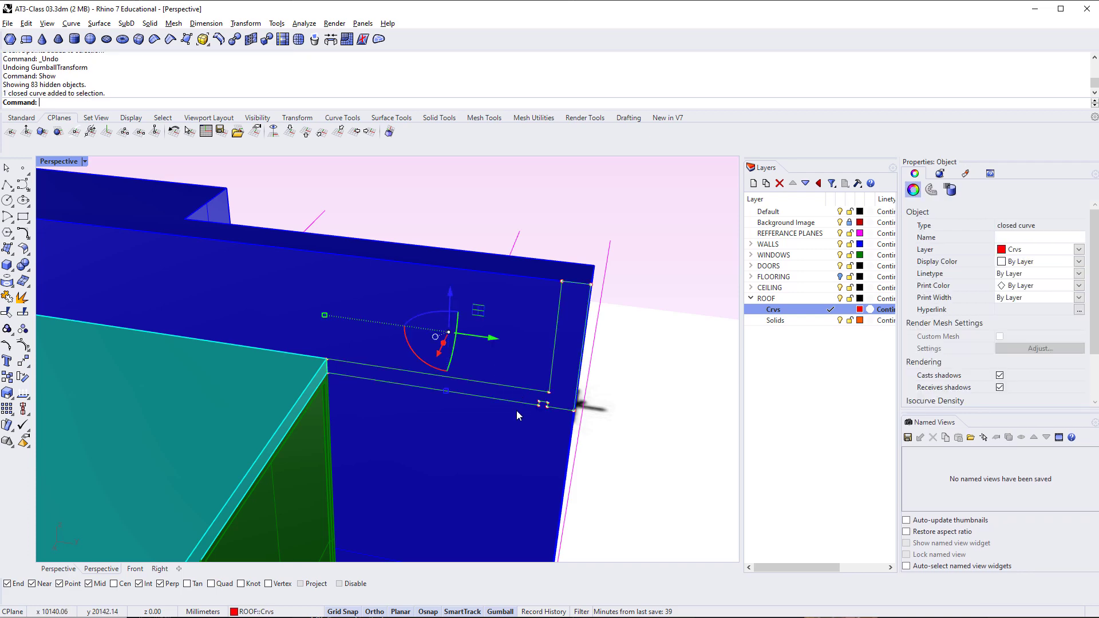
right_click_drag(516, 410, 510, 370)
key("Escape")
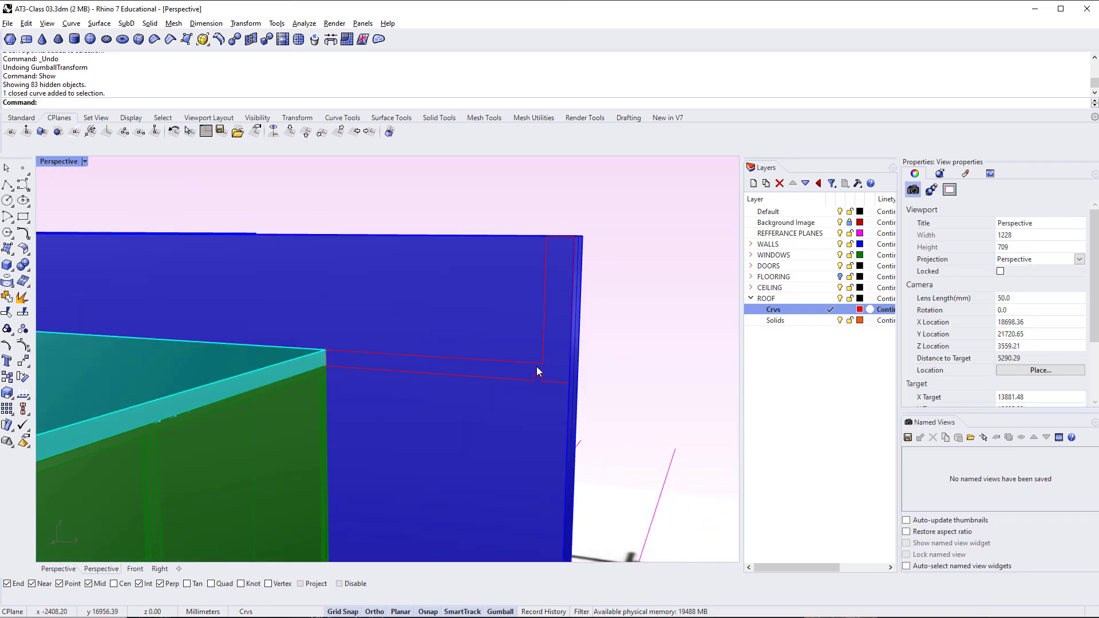
Examine the ceiling slab's outer edges from the roof profile around the L-shaped building to the far wall
scroll(444, 369, "down", 14)
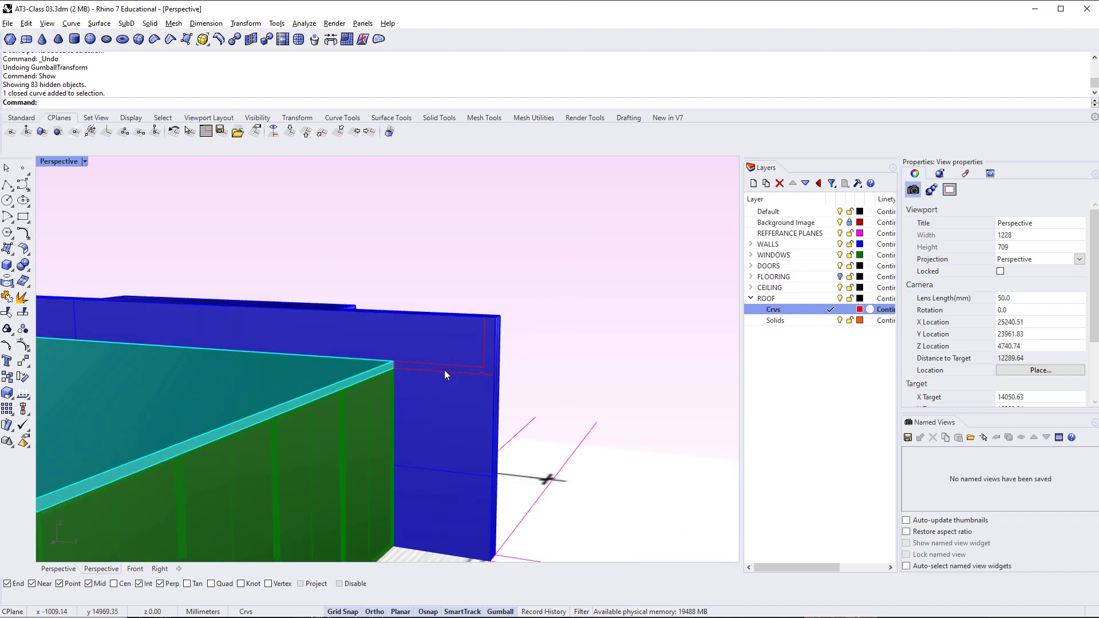
right_click_drag(419, 417, 547, 347)
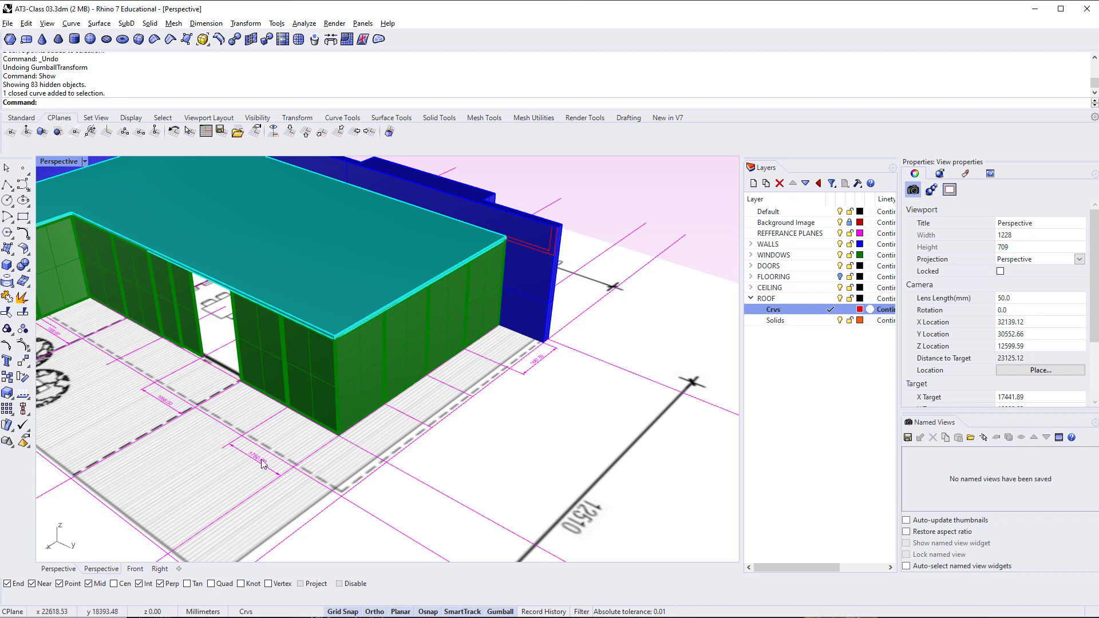
right_click_drag(344, 405, 381, 423)
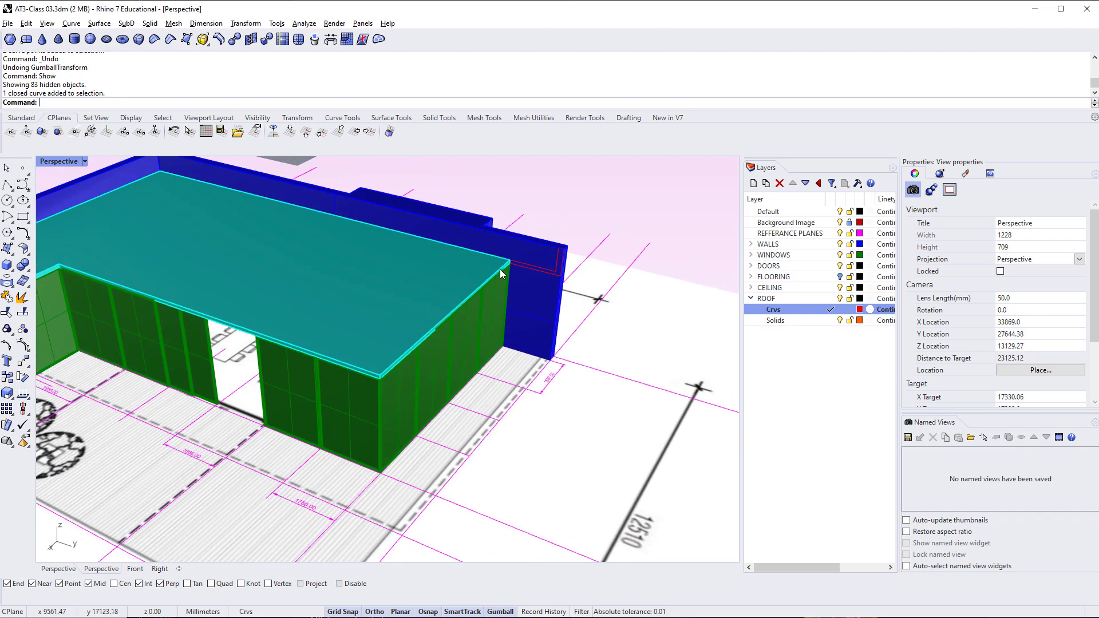
scroll(499, 269, "up", 5)
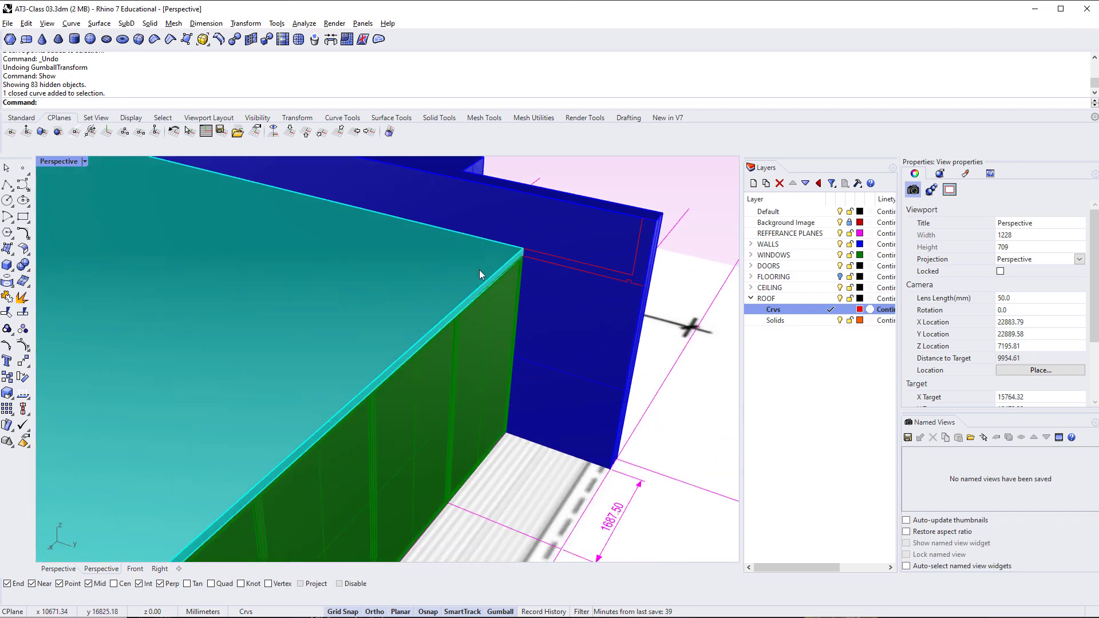
scroll(523, 249, "up", 4)
left_click(489, 279)
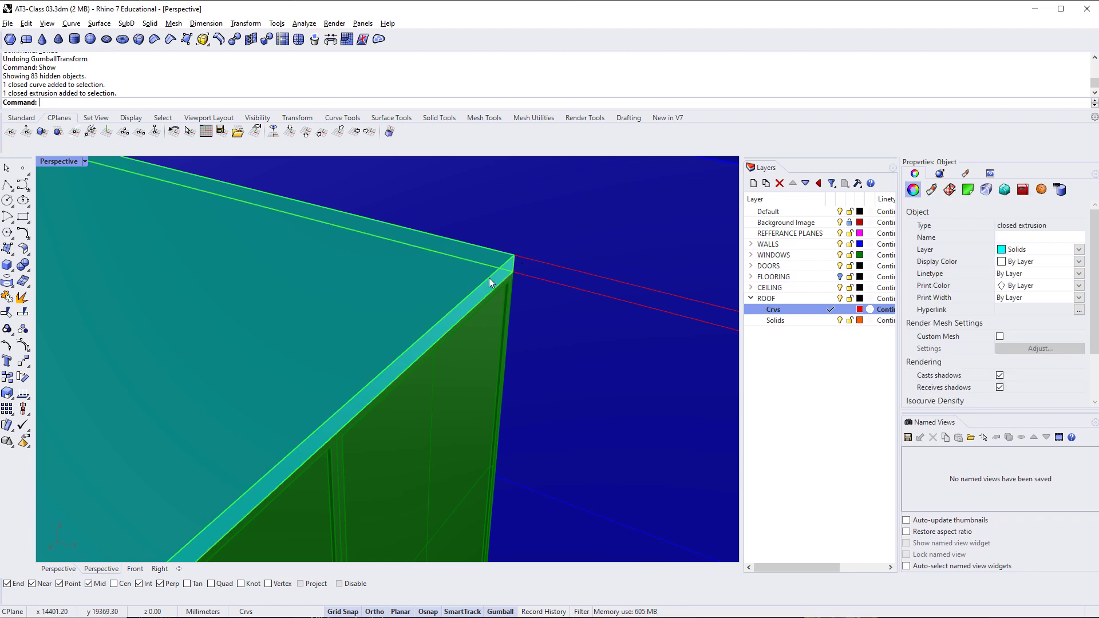
scroll(489, 277, "down", 10)
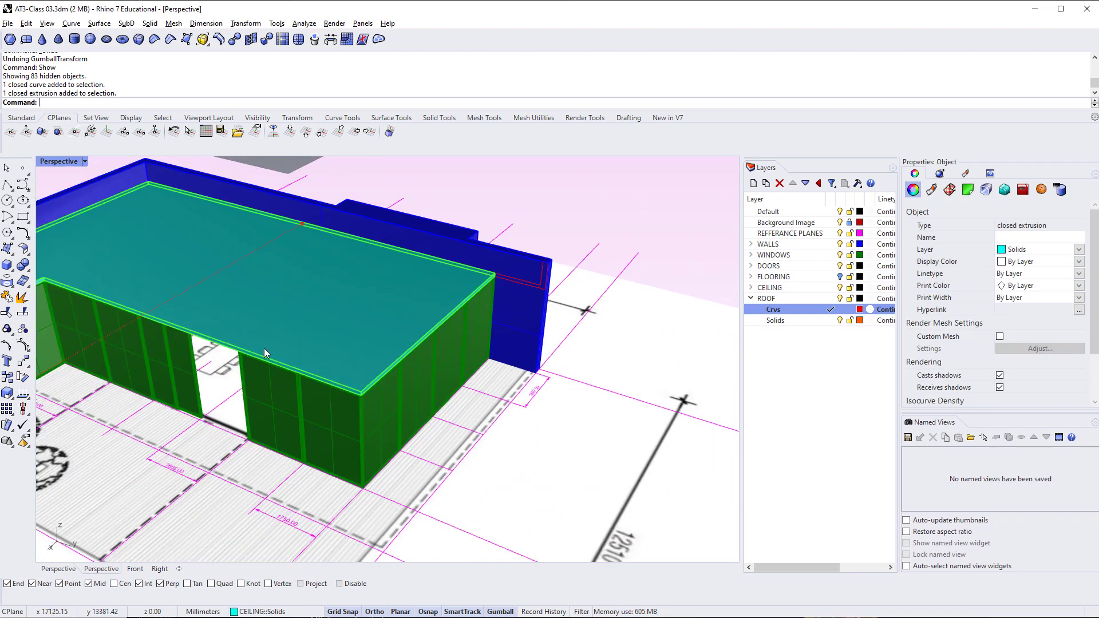
key("Escape")
right_click_drag(263, 353, 378, 365, "shift")
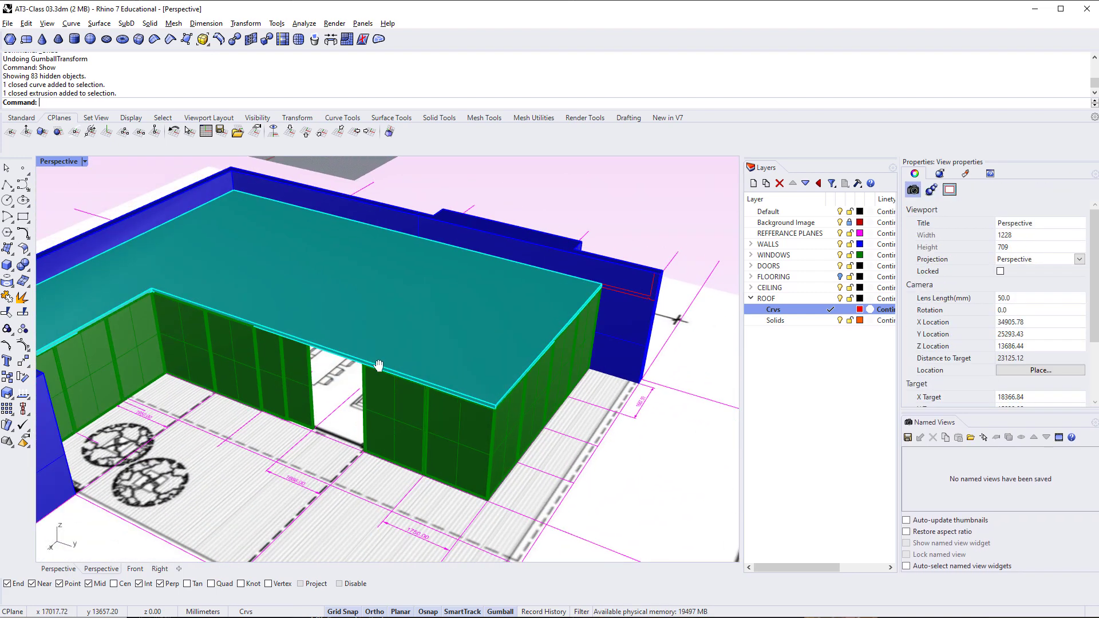
right_click_drag(458, 377, 386, 377, "shift")
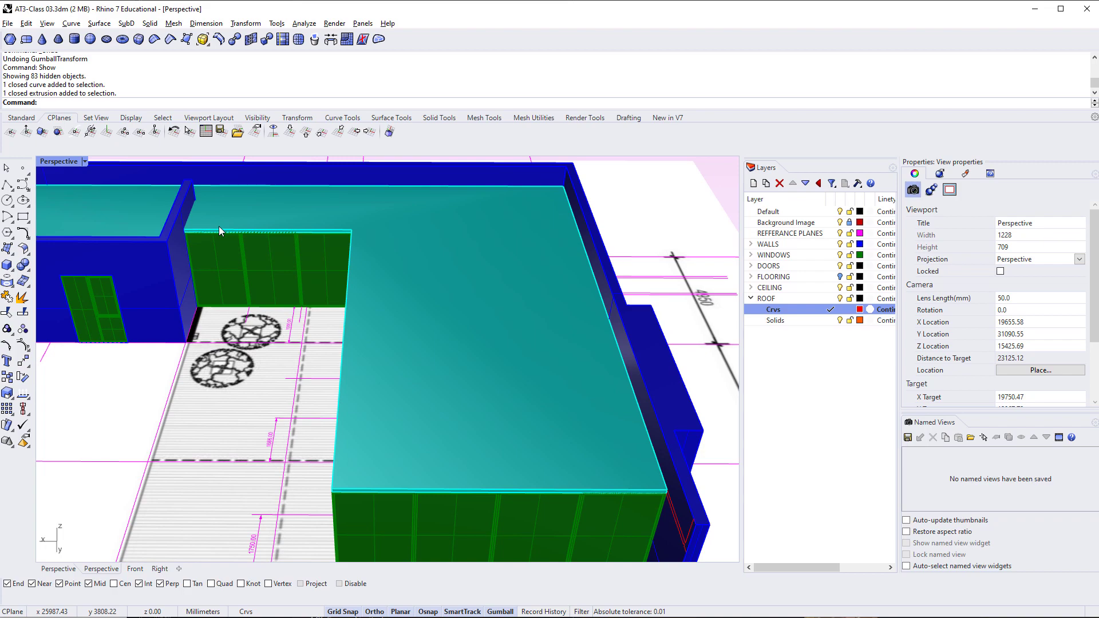
right_click_drag(308, 231, 301, 237)
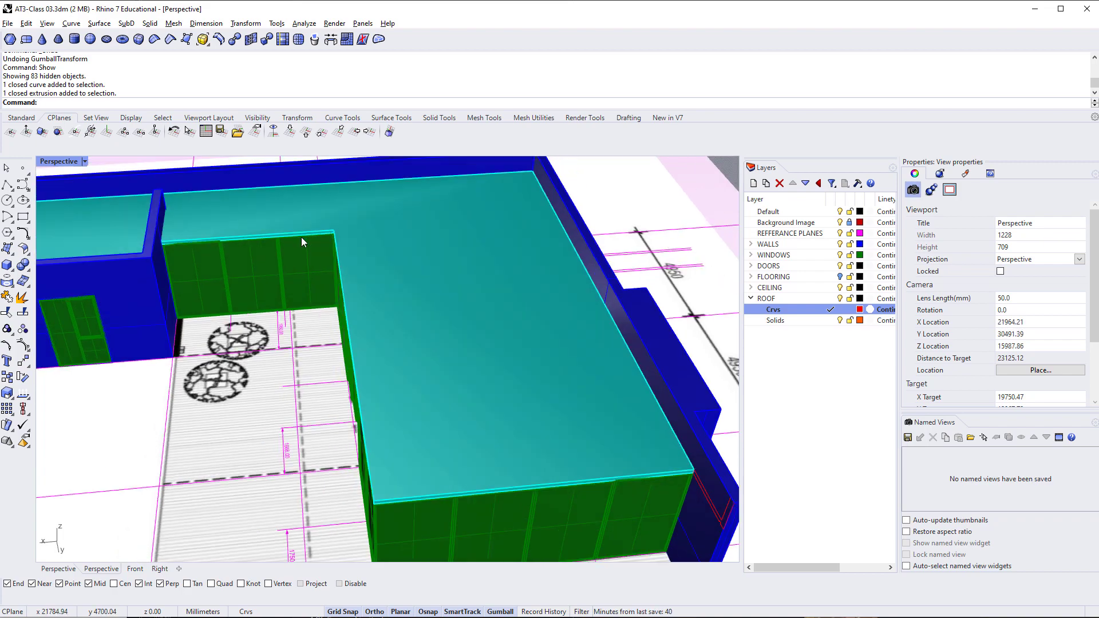
right_click_drag(225, 237, 440, 296)
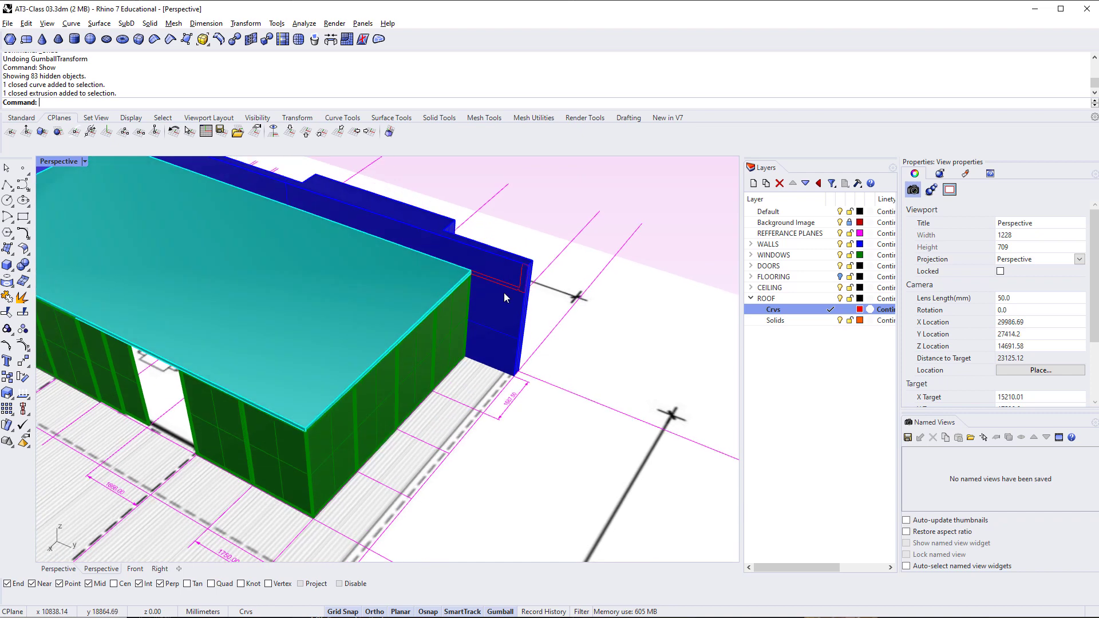
Start Sweep1 with ChainEdges and pick the ceiling slab's upper edge beside the roof profile as the first rail segment
type("Sweep1")
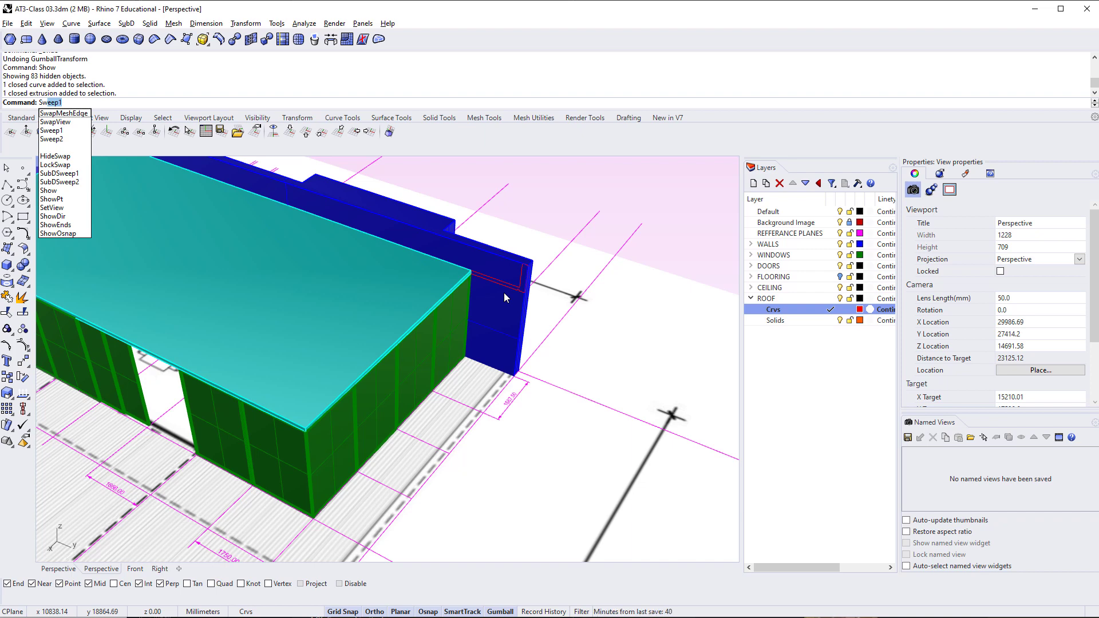
key("Return")
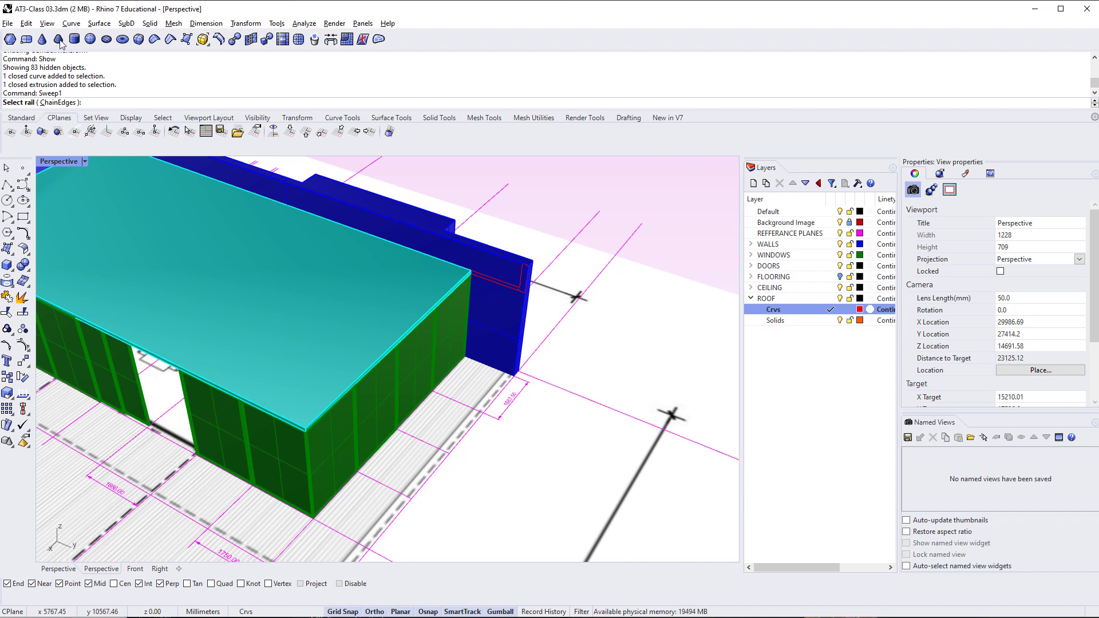
left_click(52, 104)
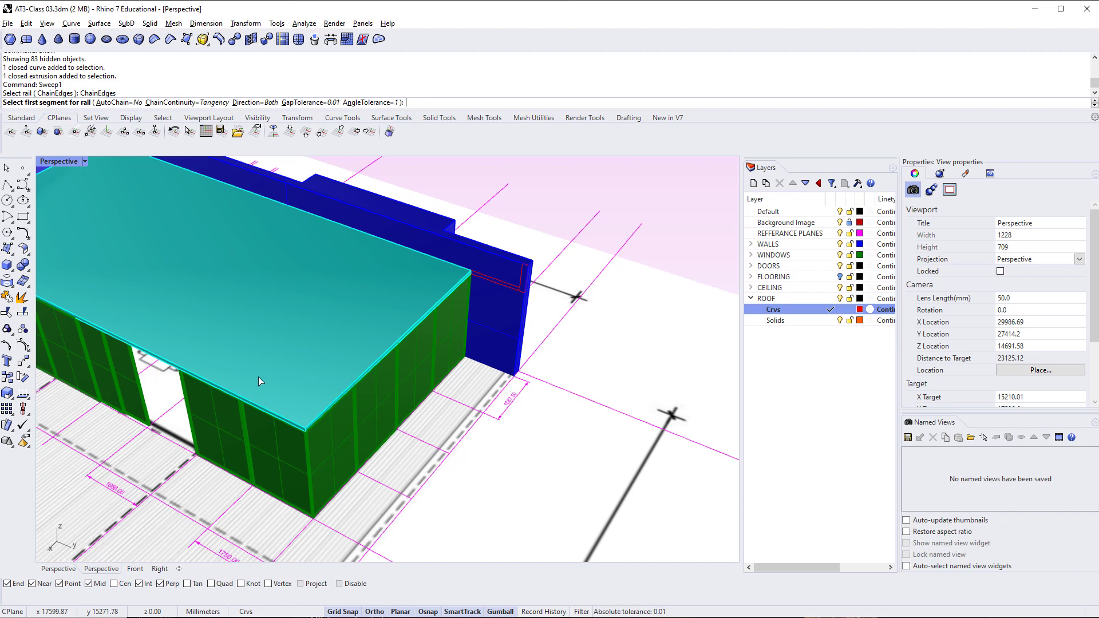
scroll(406, 365, "up", 5)
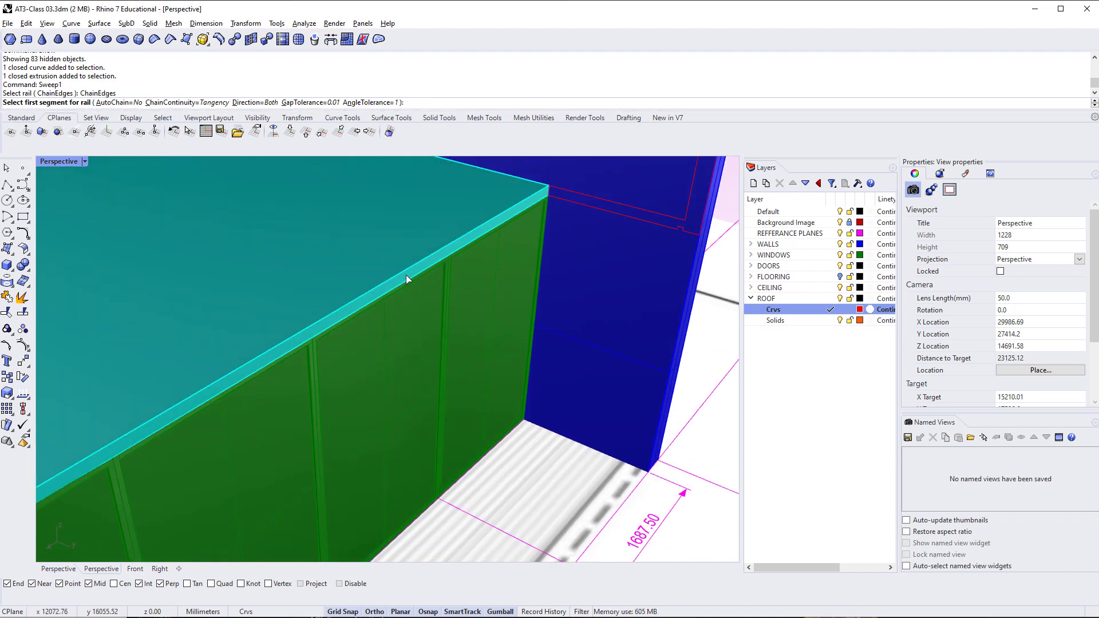
left_click(501, 219)
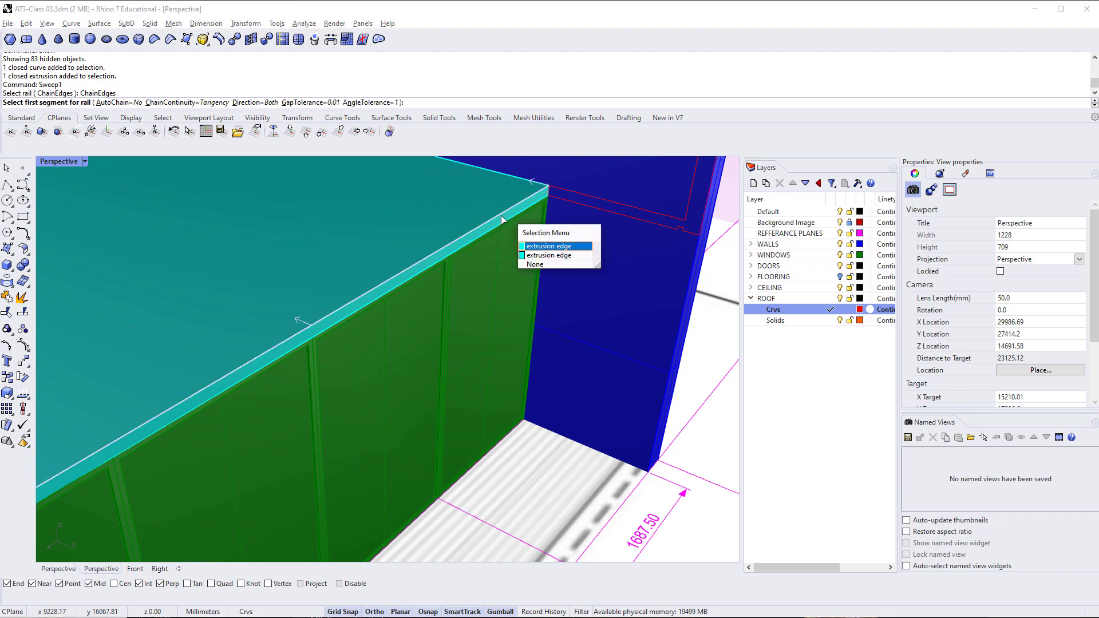
left_click(565, 249)
Add the slab's two remaining courtyard-side upper edges to the rail, past both corners, and finish the three-segment rail
scroll(565, 249, "down", 7)
scroll(384, 321, "up", 9)
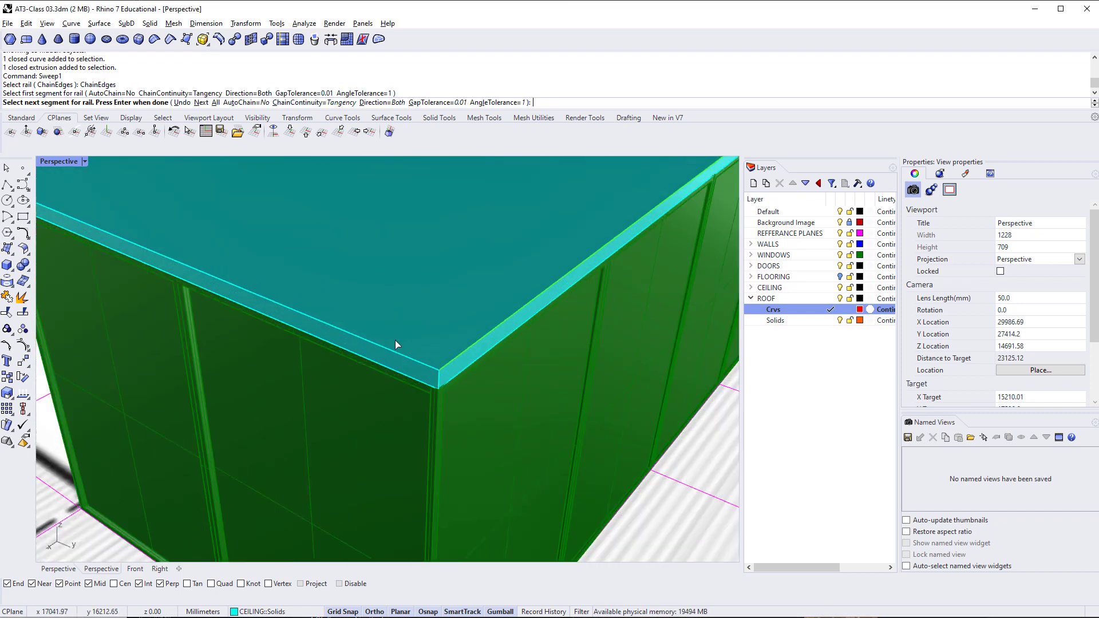
left_click(401, 354)
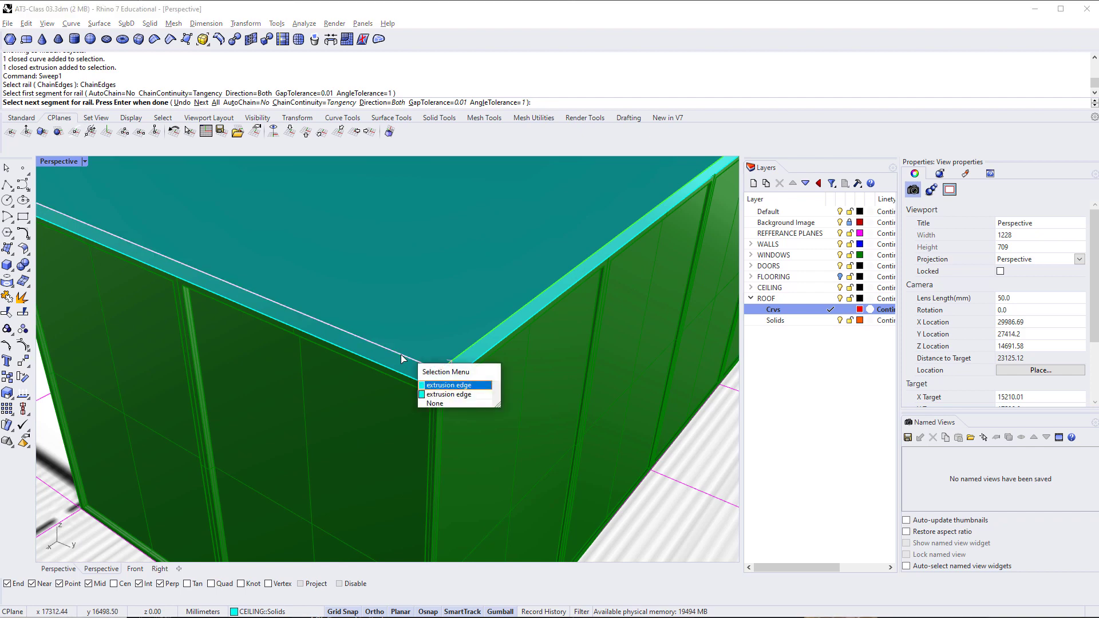
left_click(458, 385)
scroll(457, 383, "down", 6)
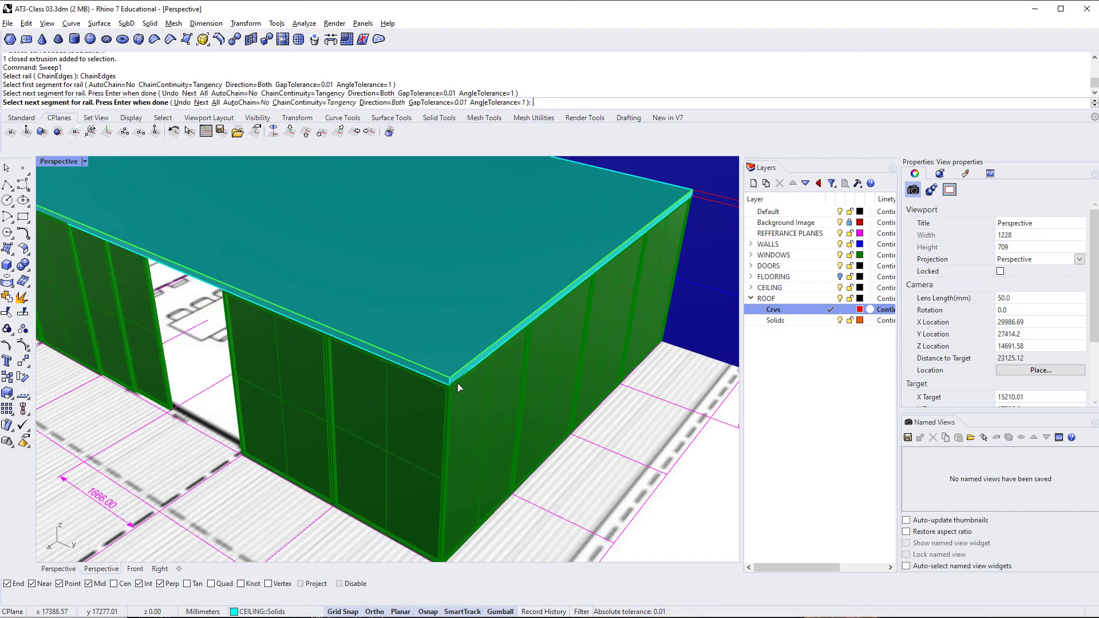
scroll(205, 298, "up", 8)
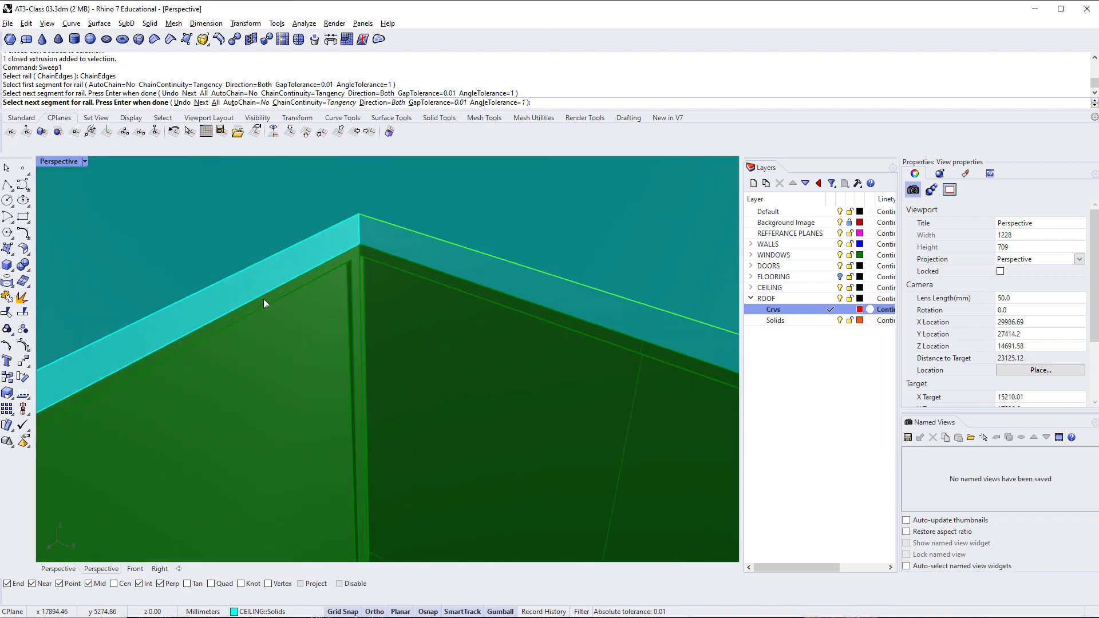
left_click(269, 257)
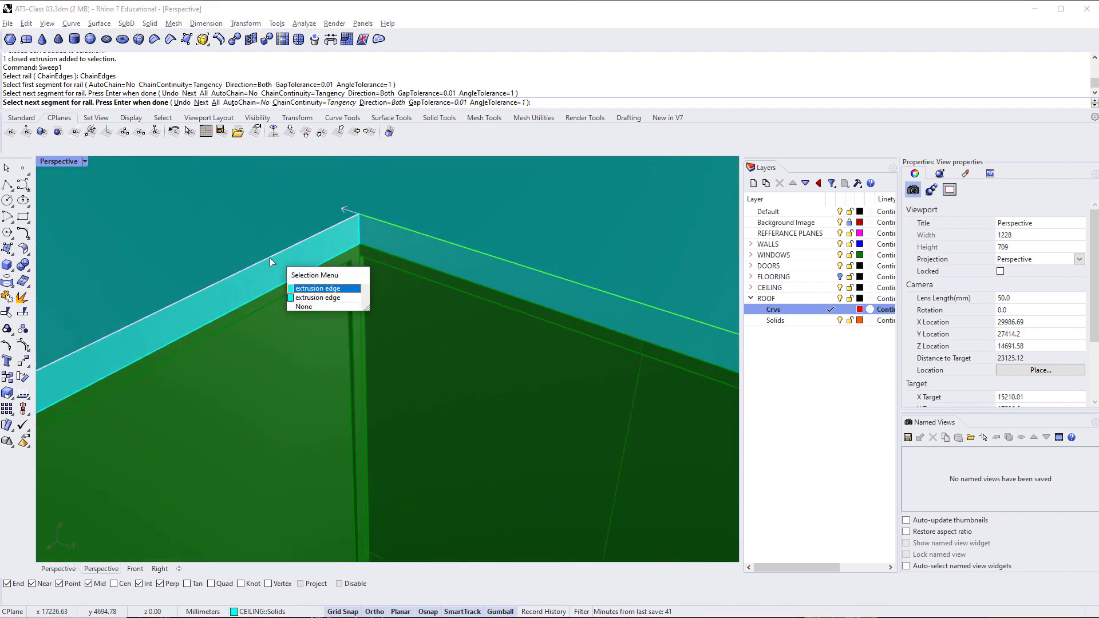
left_click(312, 290)
scroll(233, 267, "down", 1)
scroll(205, 280, "down", 6)
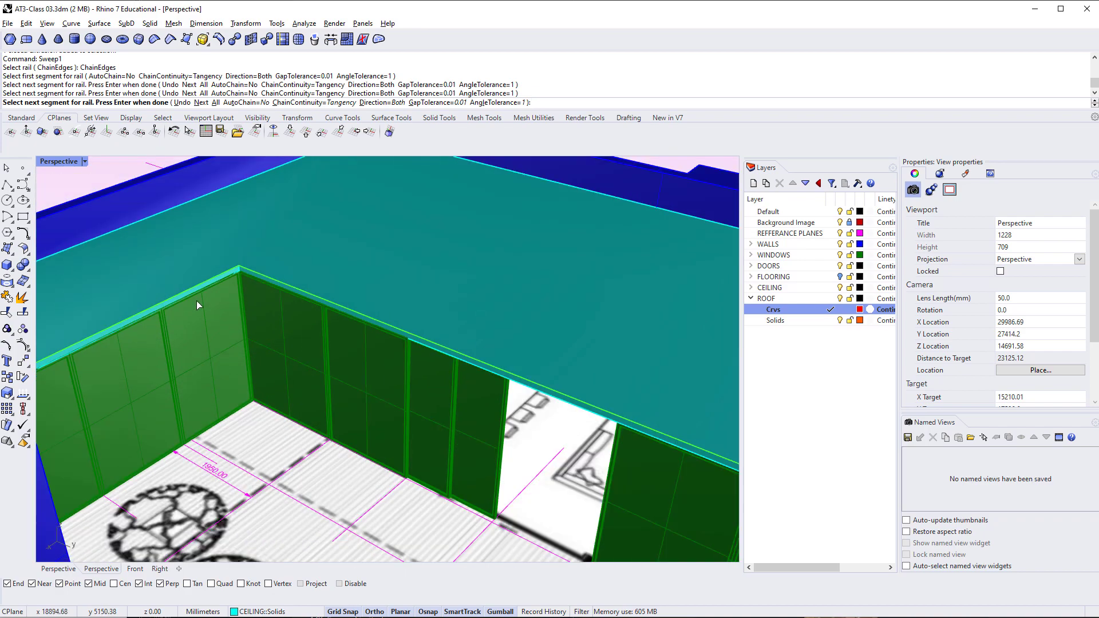
right_click_drag(284, 296, 255, 299)
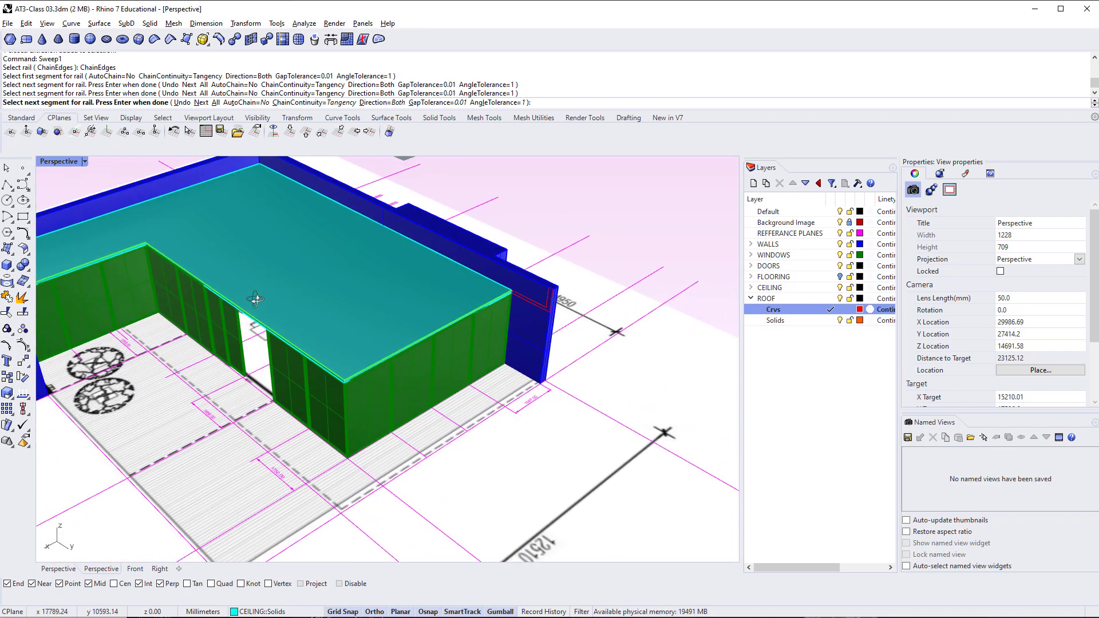
key("Return")
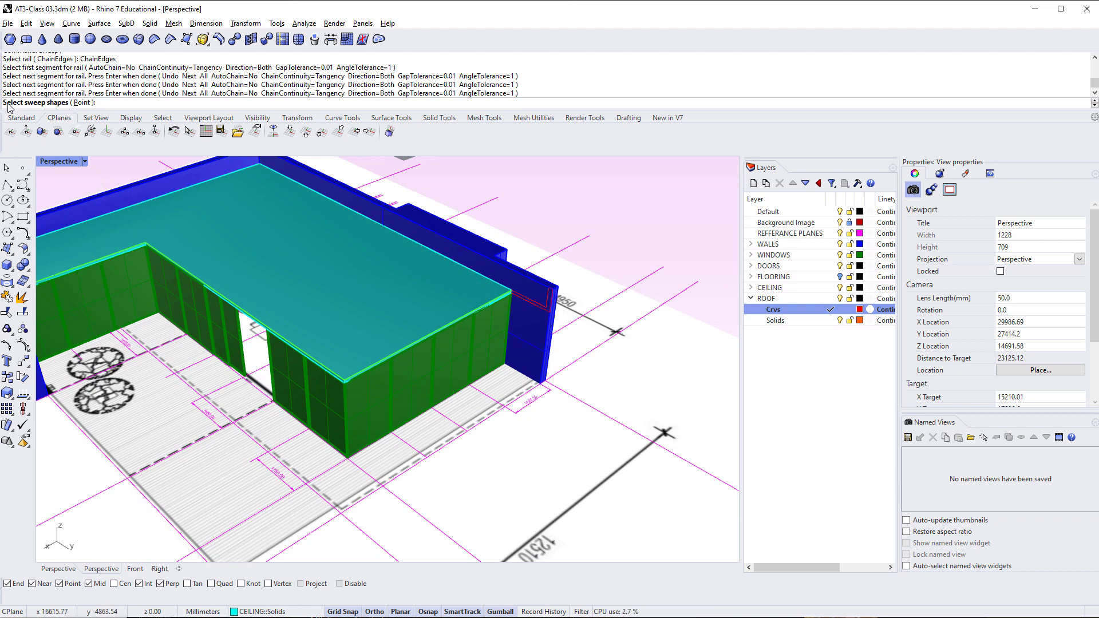
Sweep the closed roof profile along the three-segment rail with the Freeform frame style and unchanged cross sections, keeping the default seam
right_click_drag(454, 285, 477, 277)
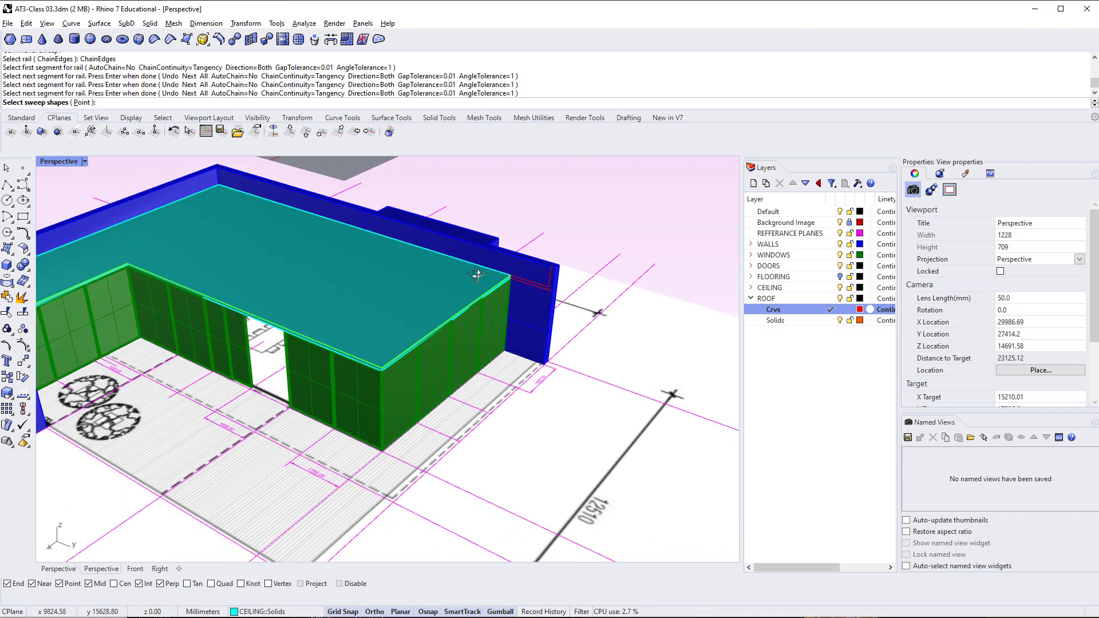
left_click(530, 284)
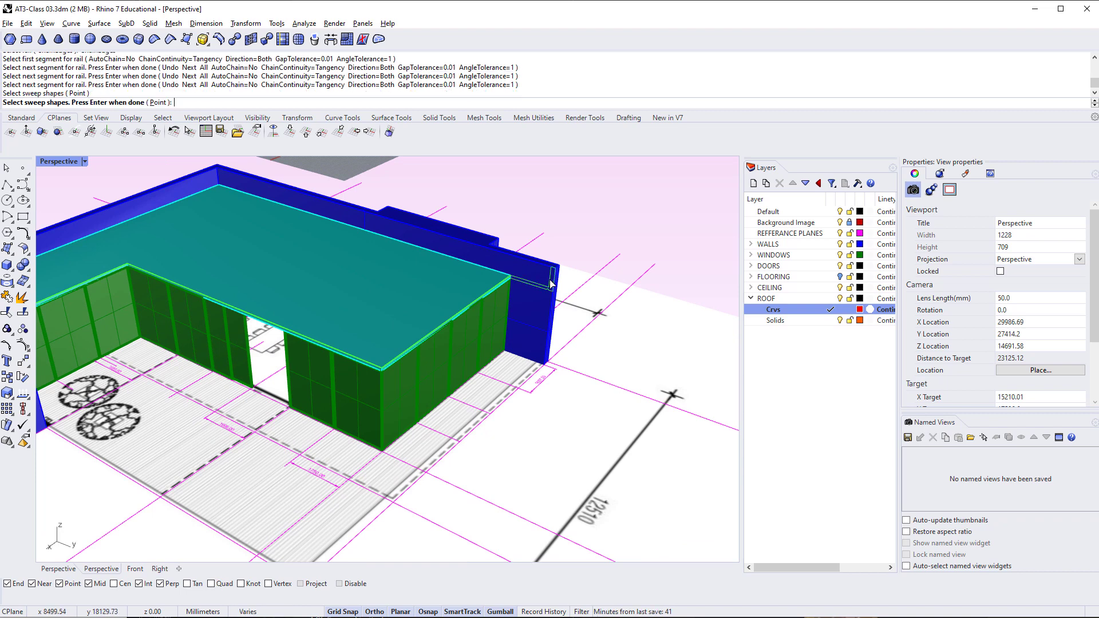
key("Return")
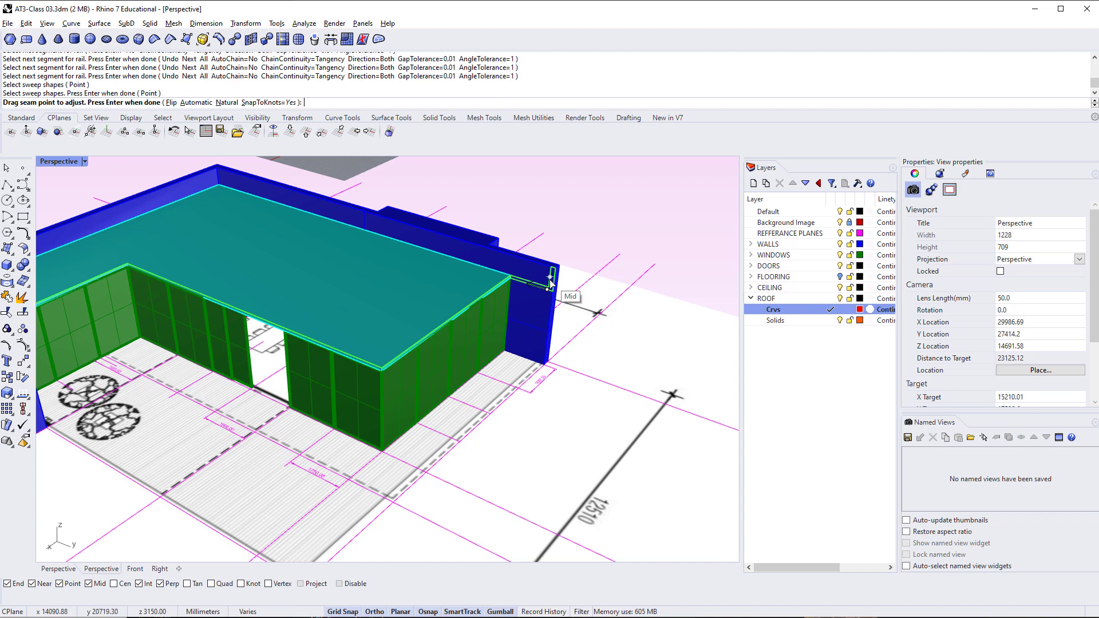
scroll(551, 281, "up", 2)
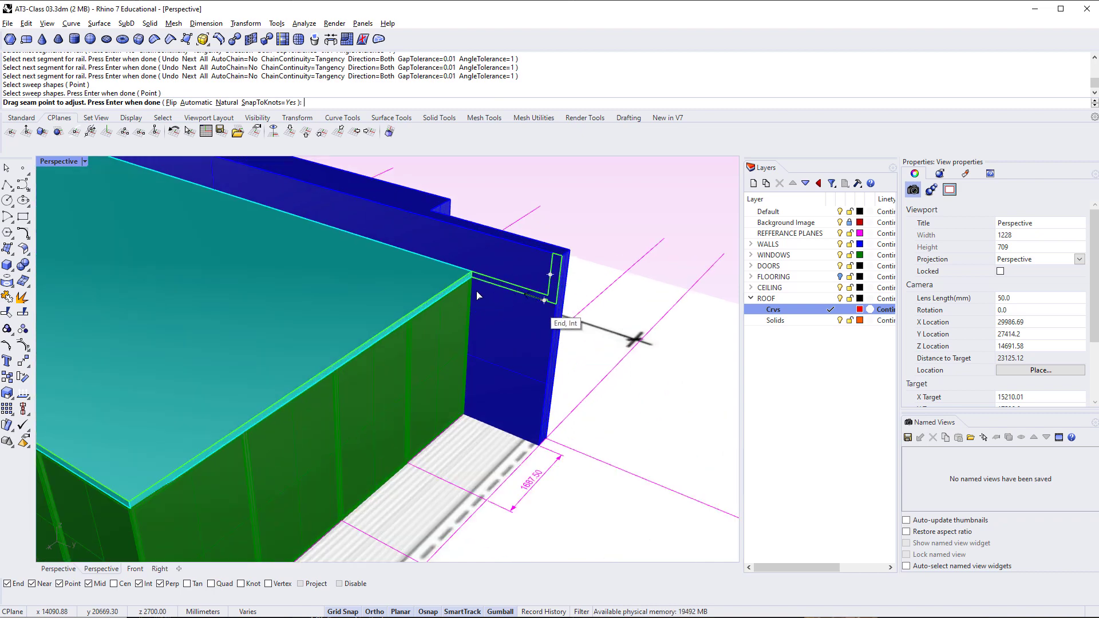
scroll(597, 313, "down", 2)
key("Return")
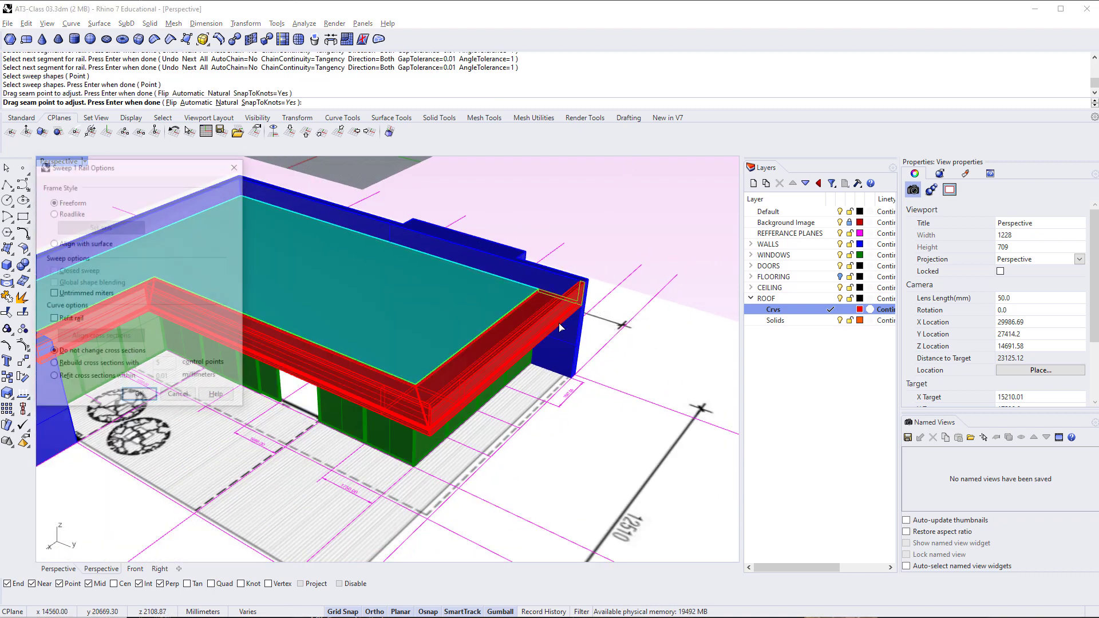
left_click(139, 398)
Switch the perspective view to Rendered display and inspect the swept roof from its underside to the far courtyard wall
right_click_drag(336, 451, 383, 373)
scroll(383, 372, "up", 3)
scroll(434, 312, "up", 5)
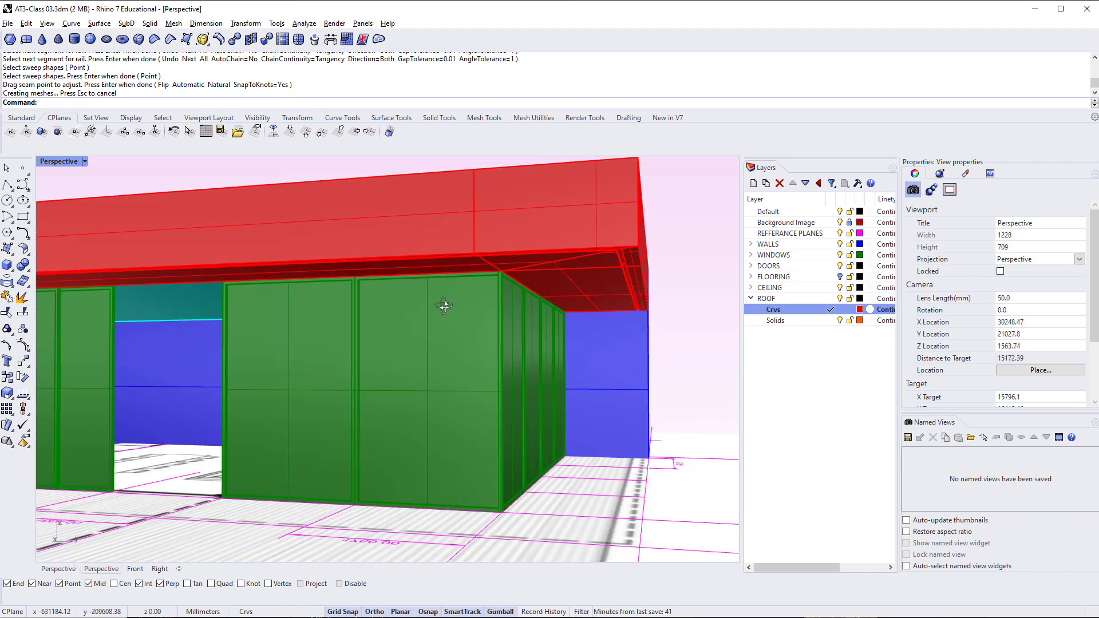
left_click(85, 162)
left_click(70, 229)
right_click_drag(568, 372, 328, 393)
scroll(328, 393, "up", 6)
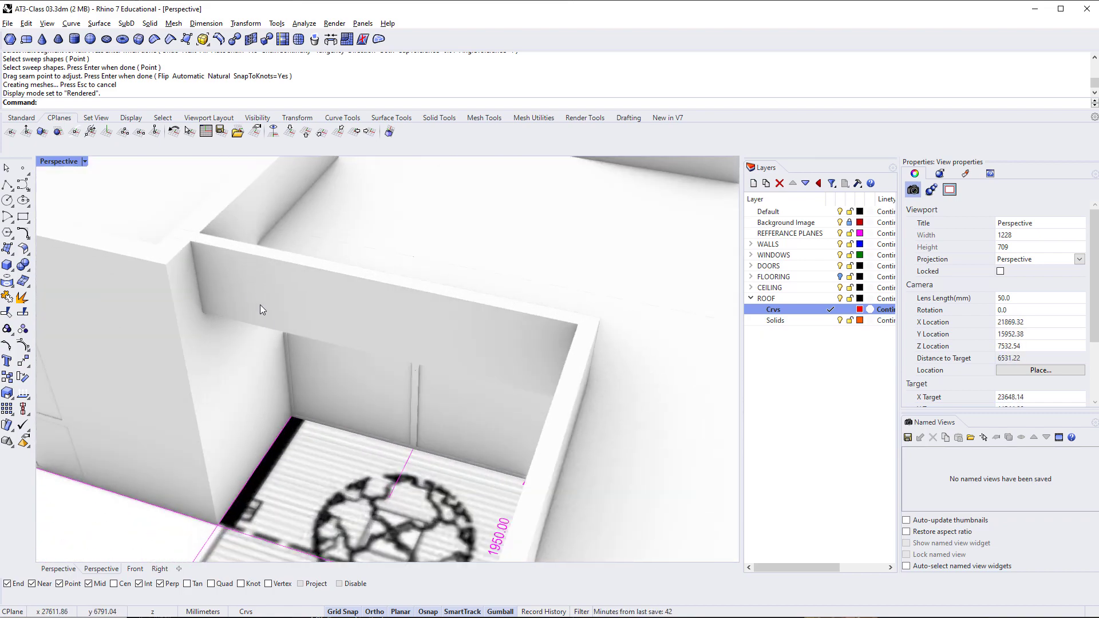
Examine how the fascia and overhang meet the far courtyard wall, from above and from below
left_click(280, 307)
key("Escape")
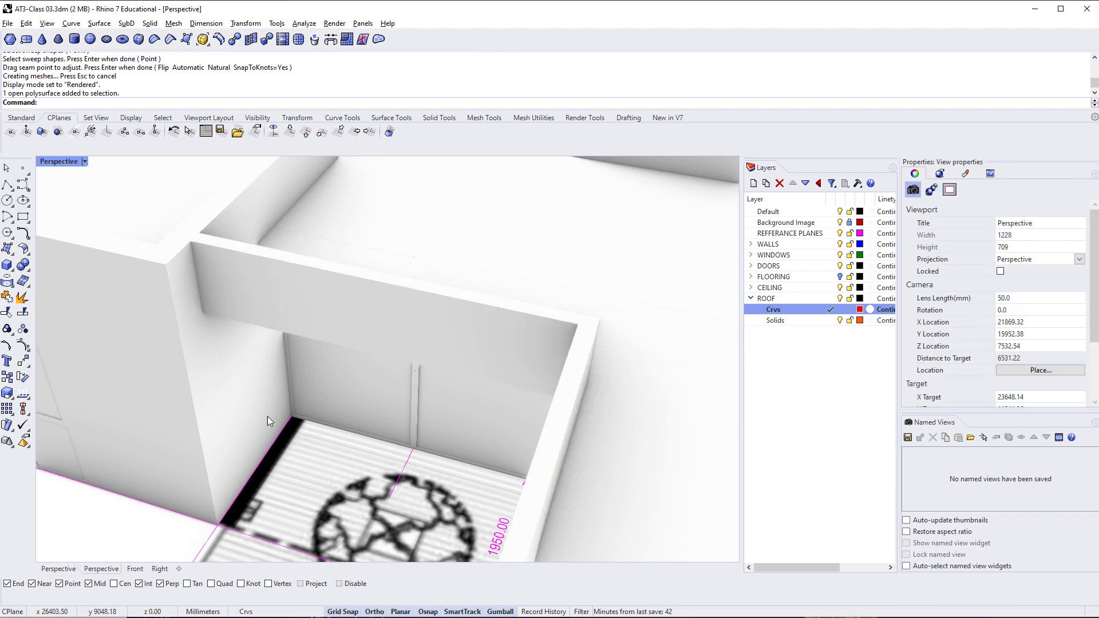
key("ctrl")
key("ctrl")
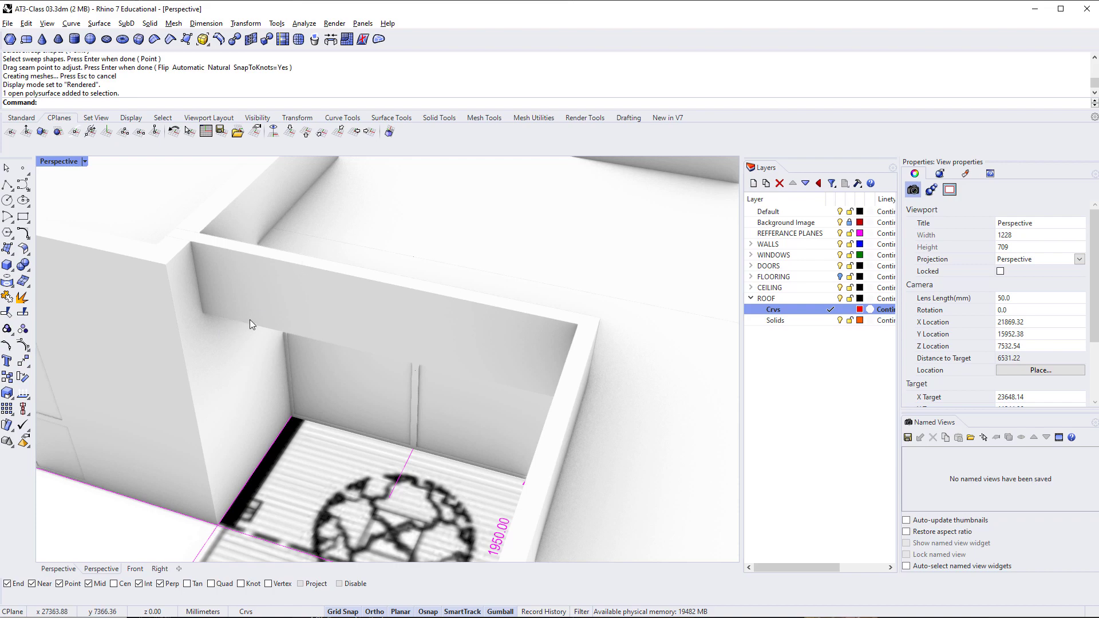
scroll(280, 282, "down", 6)
right_click_drag(334, 366, 362, 280)
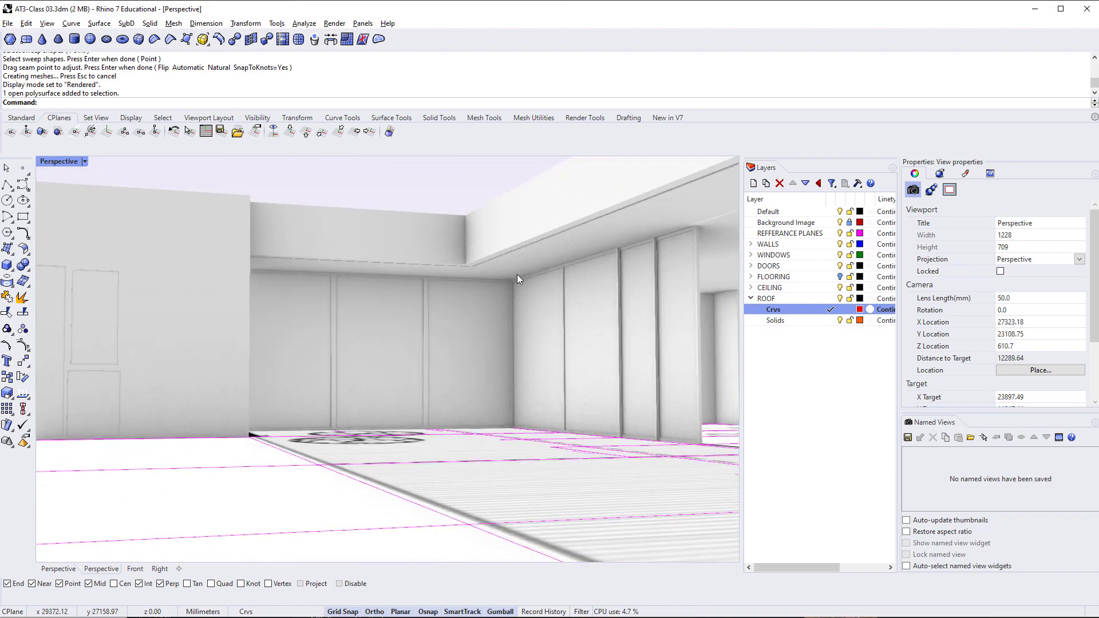
right_click_drag(517, 273, 350, 271)
right_click_drag(283, 214, 267, 332)
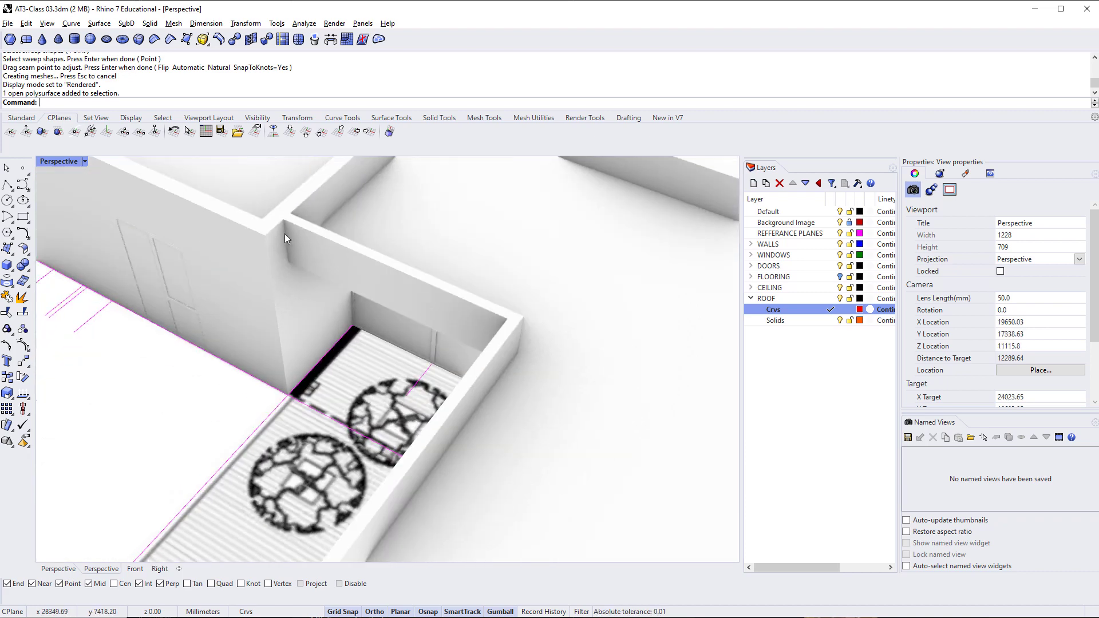
right_click_drag(276, 248, 497, 284)
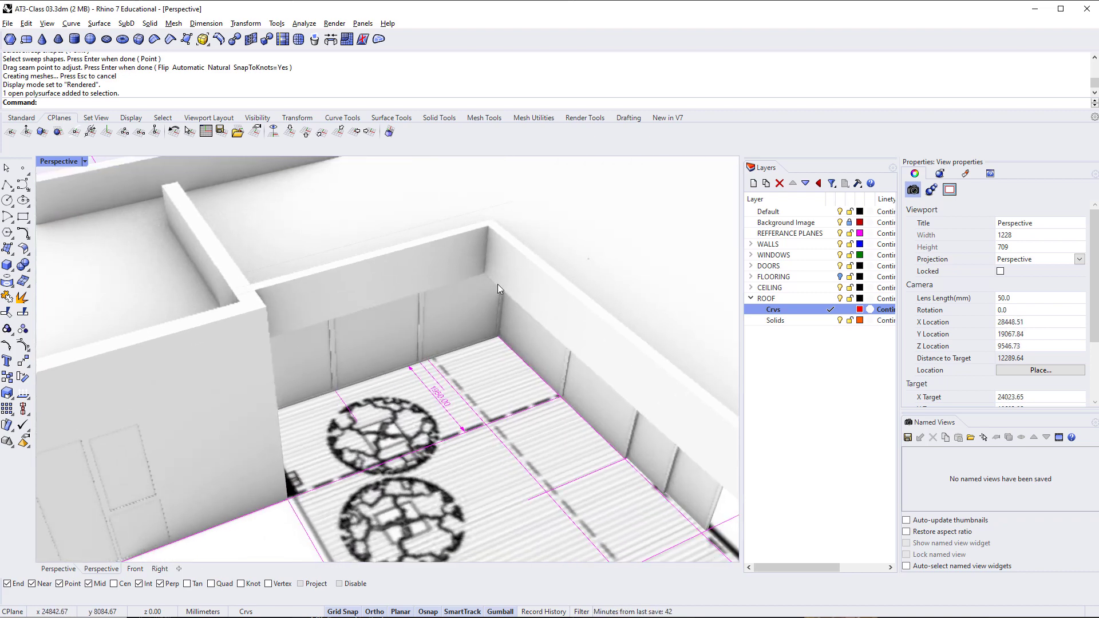
Move the inner and outer faces of the short fascia beside the far wall outward, flush with the wall's outer face
right_click_drag(403, 284, 450, 345)
left_click(407, 313, "ctrl+shift")
scroll(347, 290, "up", 5)
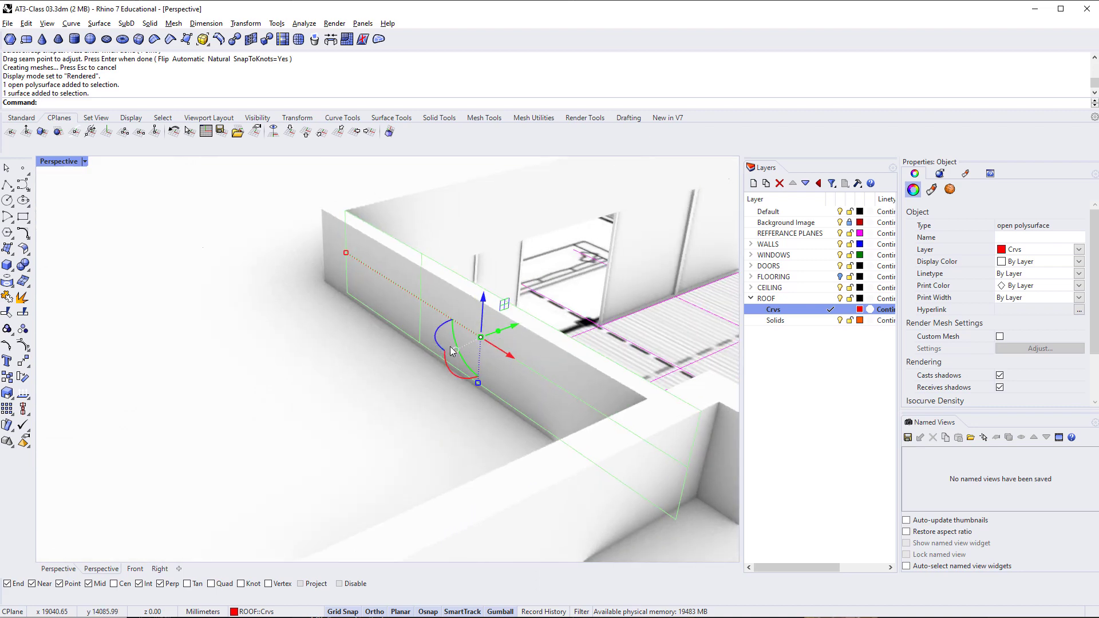
left_click(426, 296, "ctrl+shift")
right_click_drag(593, 389, 221, 396, "shift")
type("M")
key("Return")
key("Return")
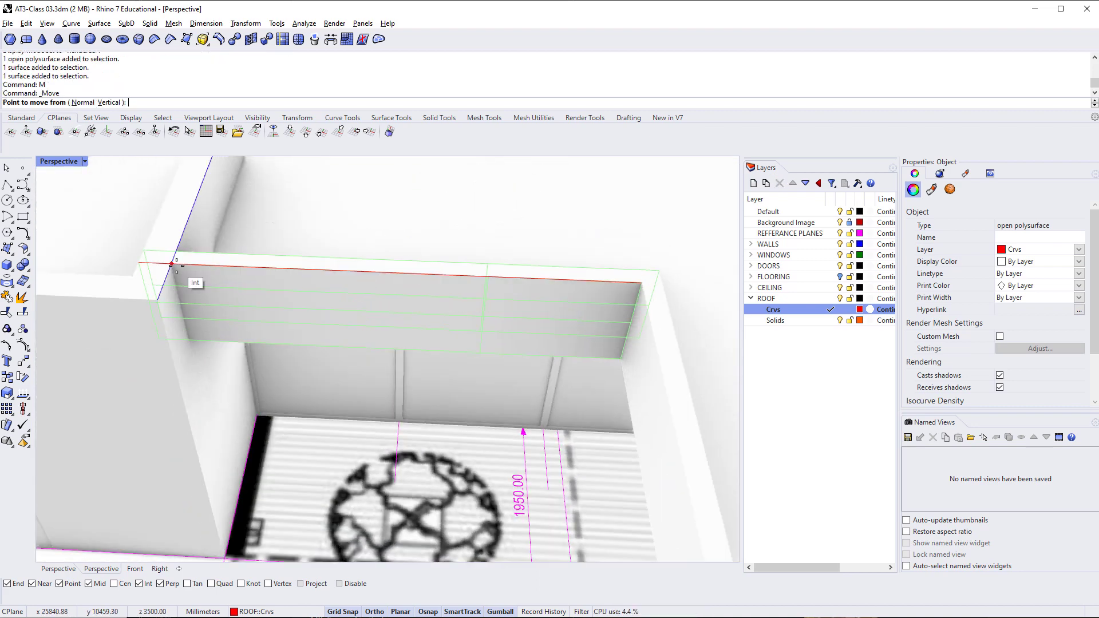
left_click(172, 264)
left_click(161, 296)
key("Escape")
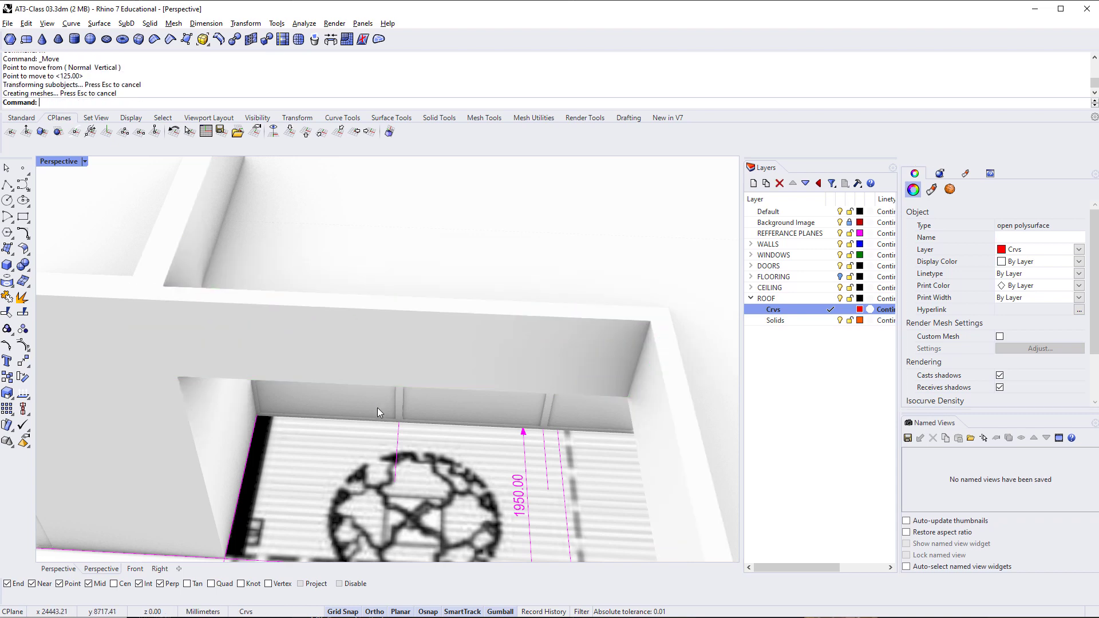
Check the shifted fascia and the soffit below it at the inner courtyard corner and around the whole roof
right_click_drag(377, 407, 374, 356)
scroll(374, 355, "up", 5)
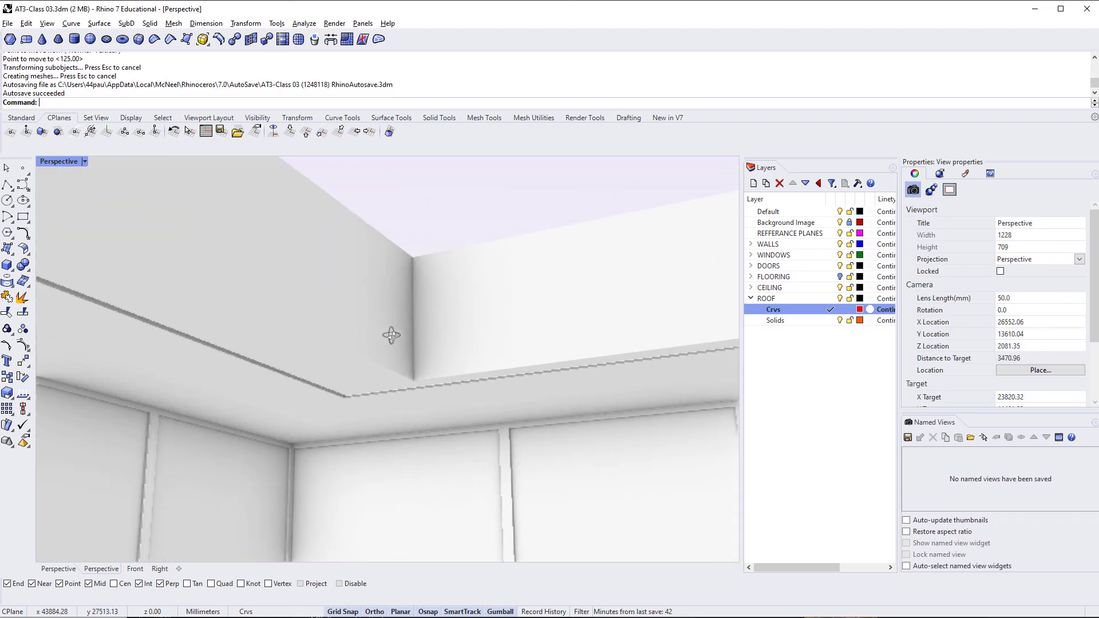
scroll(298, 386, "down", 1)
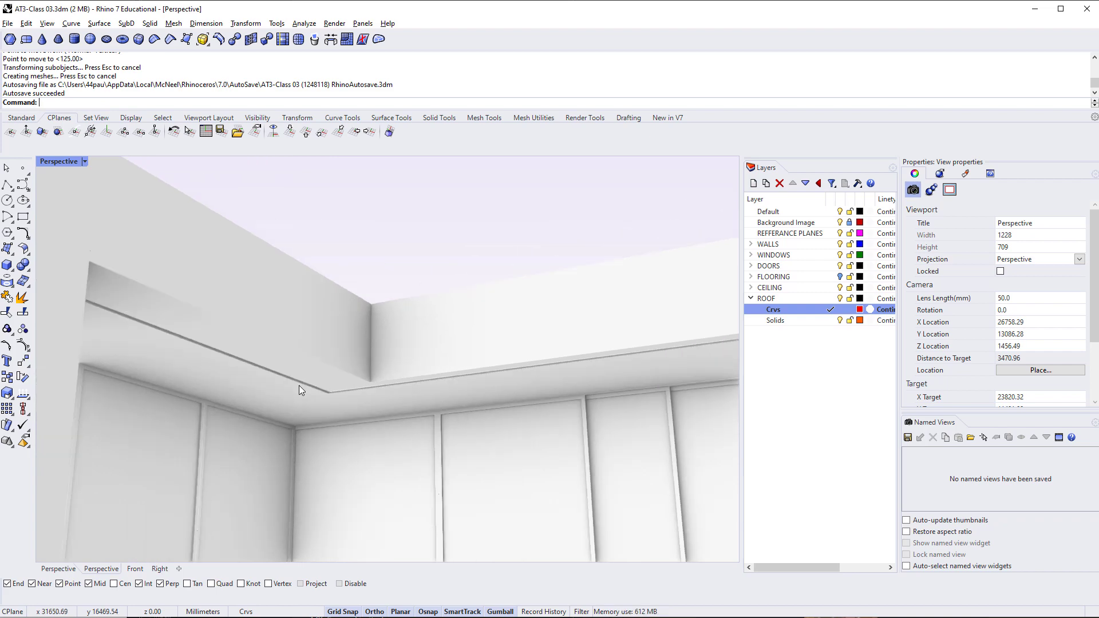
scroll(332, 382, "down", 6)
right_click_drag(346, 364, 292, 473)
scroll(194, 400, "up", 8)
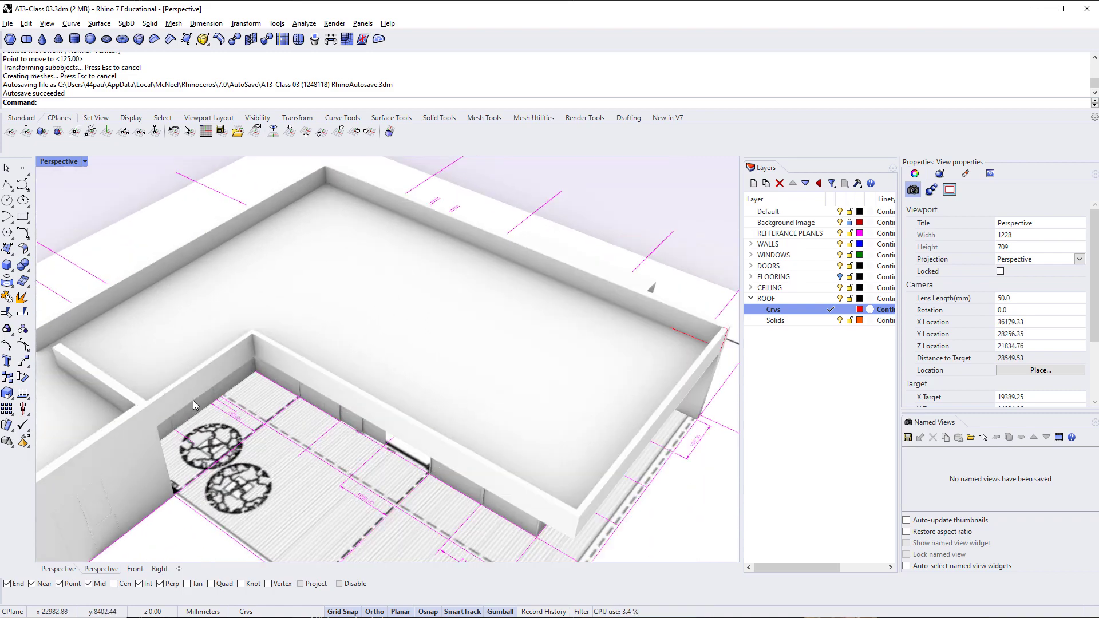
right_click_drag(246, 440, 403, 397)
scroll(327, 329, "down", 6)
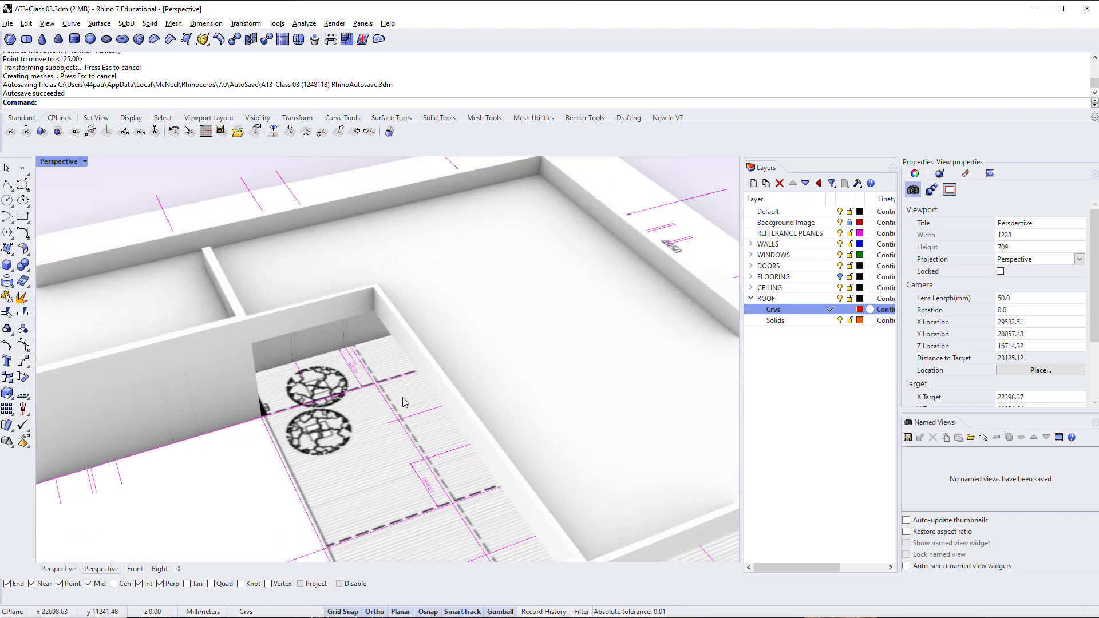
right_click_drag(510, 443, 384, 416, "shift")
Return the perspective view to Shaded display and delete the swept roof
left_click(87, 161)
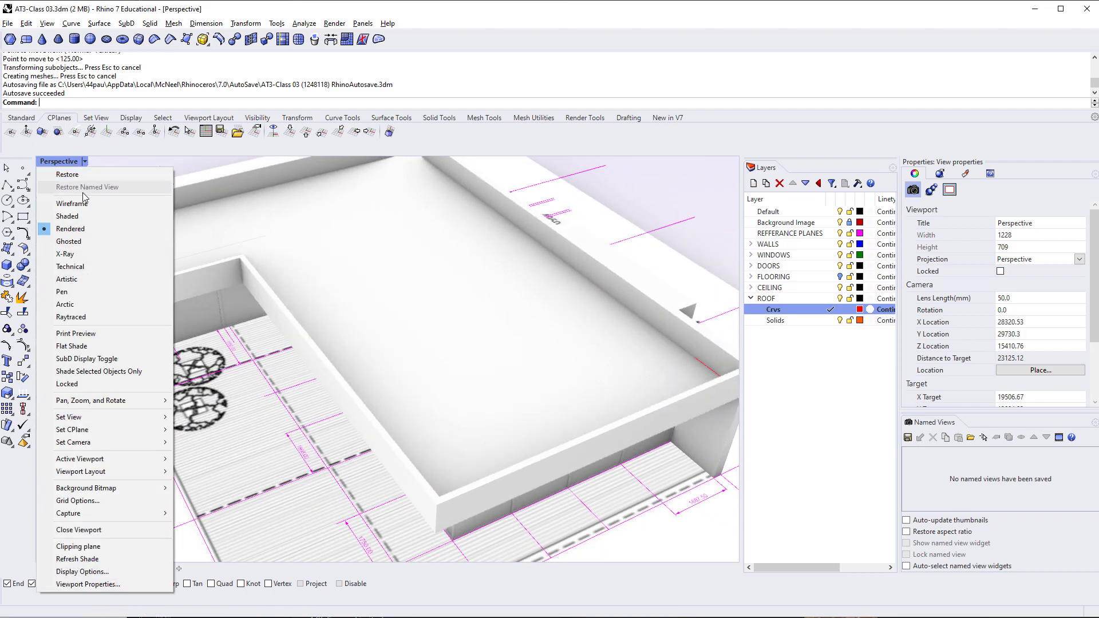
left_click(67, 230)
left_click(85, 162)
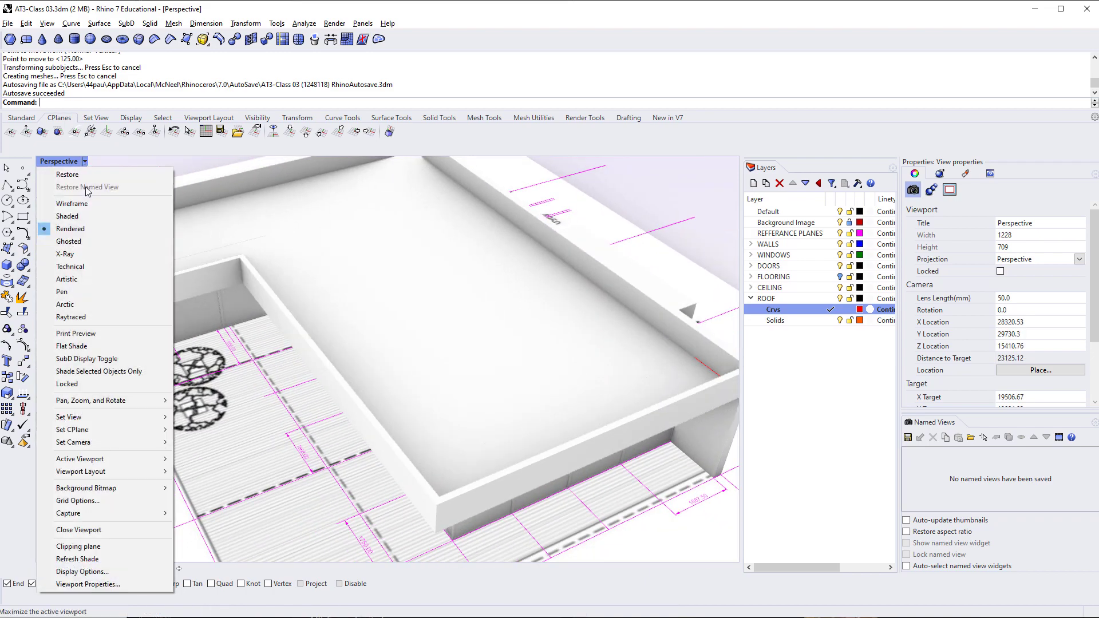
left_click(75, 216)
mouse_move(287, 319)
right_mouse_down()
mouse_move(284, 367)
mouse_move(329, 343)
right_mouse_up()
left_click(329, 343)
key("Delete")
Start Sweep1 with ChainEdges and pick the slab's upper edge beside the roof profile and the adjoining long courtyard edge as rail
right_click_drag(496, 425, 452, 410, "shift")
type("Sweep1")
key("Return")
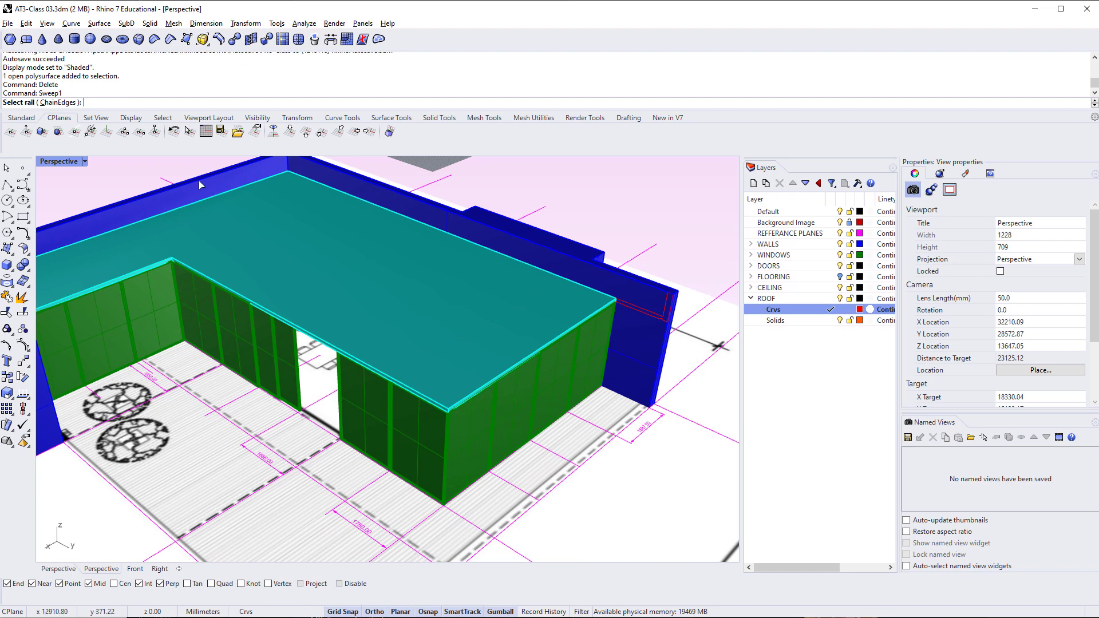
left_click(67, 104)
scroll(487, 392, "up", 5)
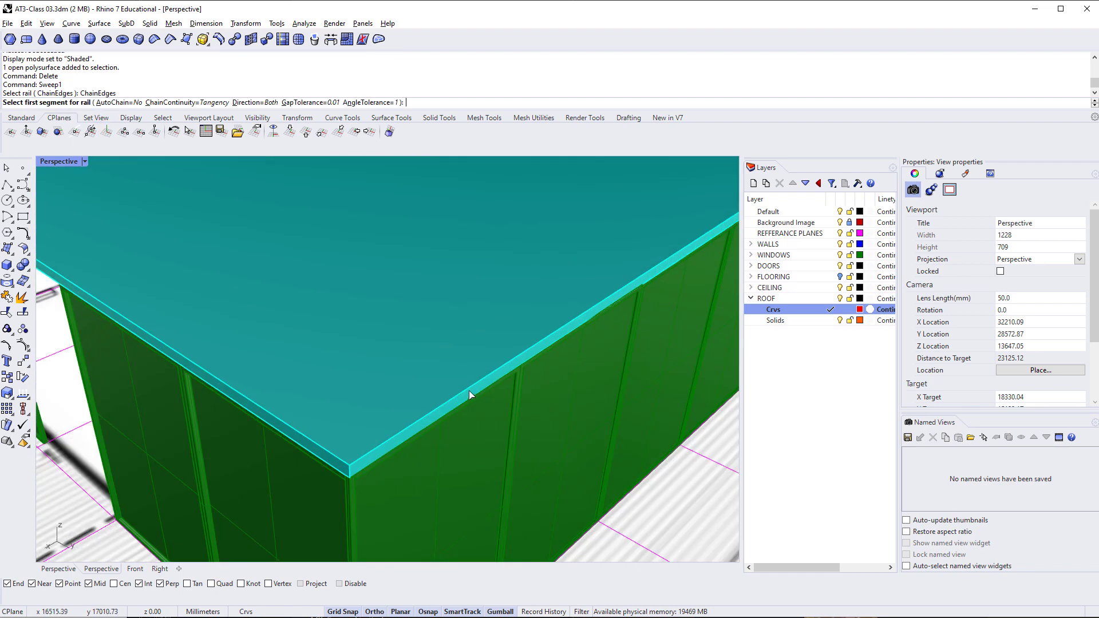
left_click(449, 400)
left_click(247, 474)
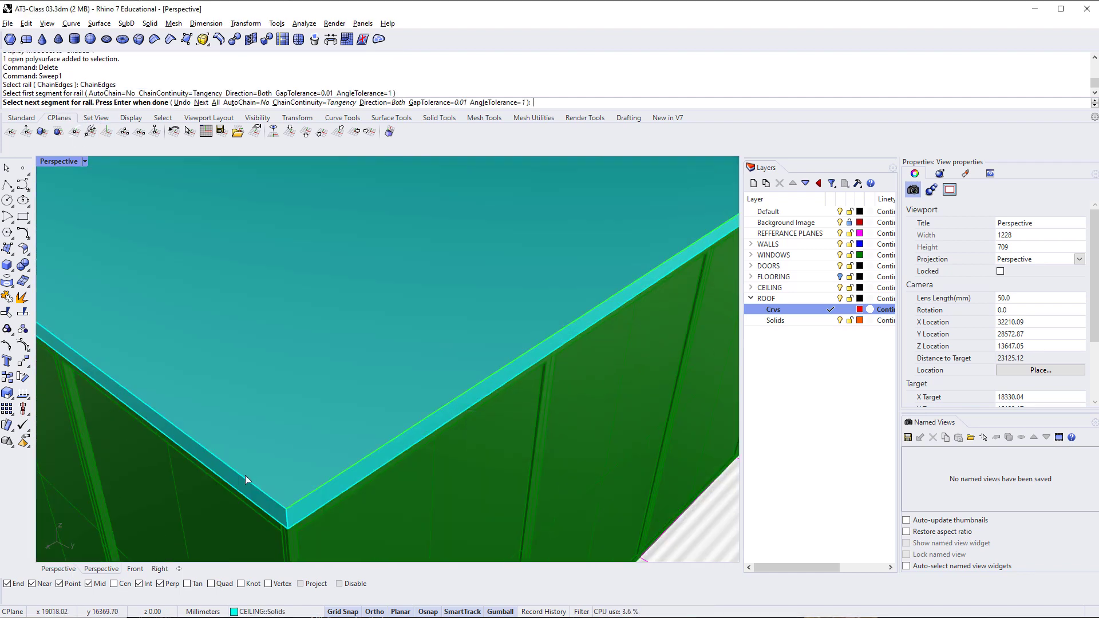
left_click(245, 475)
left_click(245, 475)
scroll(321, 449, "down", 6)
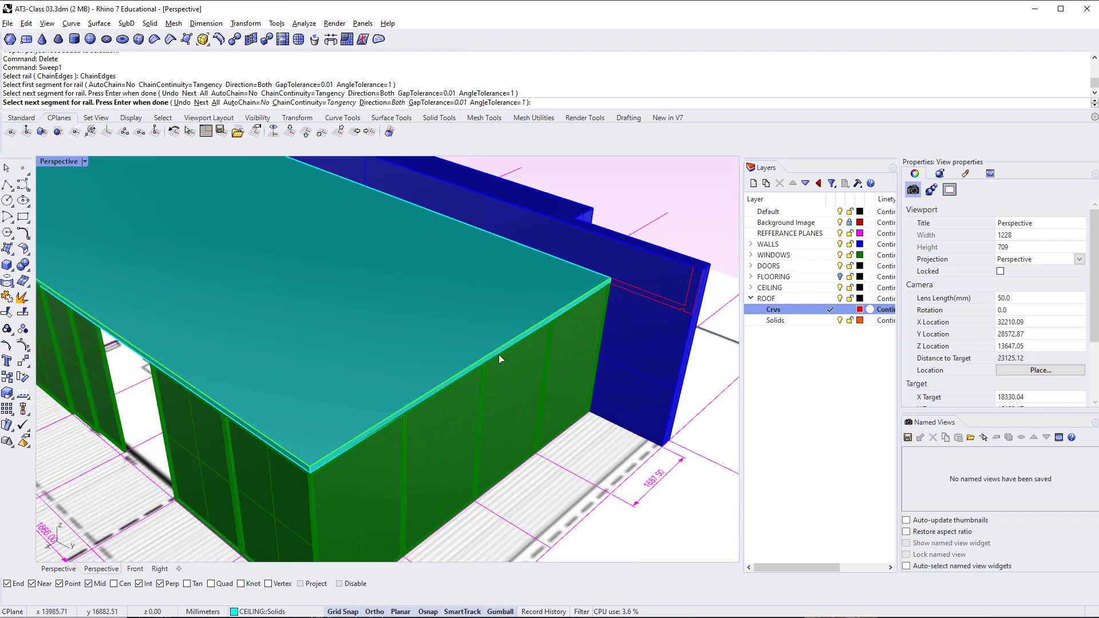
Sweep the closed roof profile along the two-segment rail with the default seam, Freeform frame style and unchanged cross sections
key("Return")
left_click(645, 293)
key("Return")
key("Return")
key("Return")
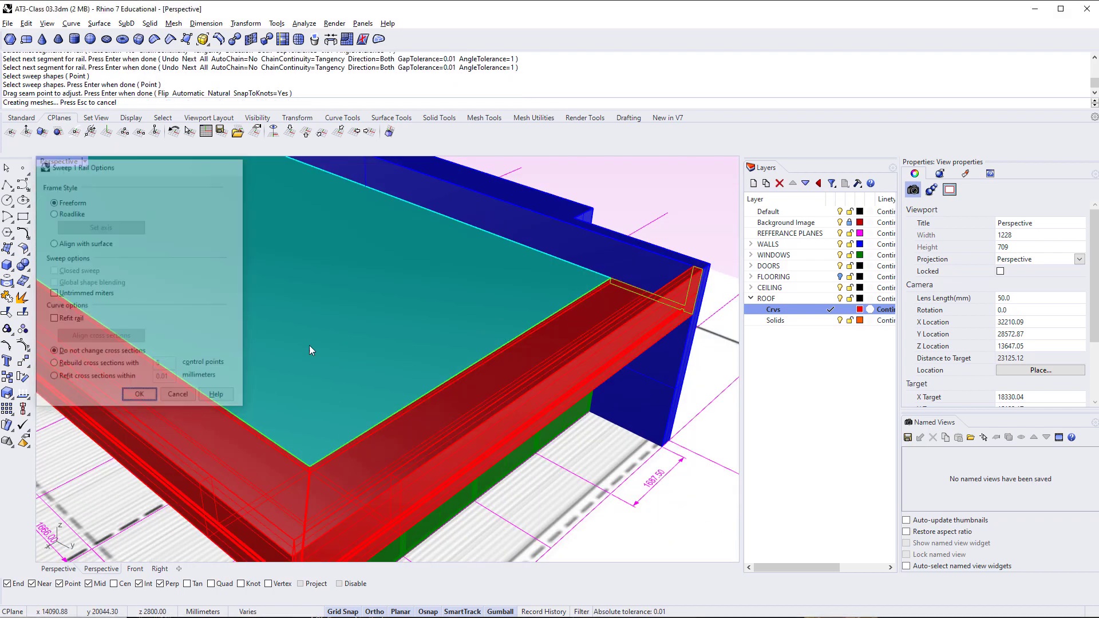
scroll(309, 345, "down", 4)
right_click_drag(309, 401, 260, 343)
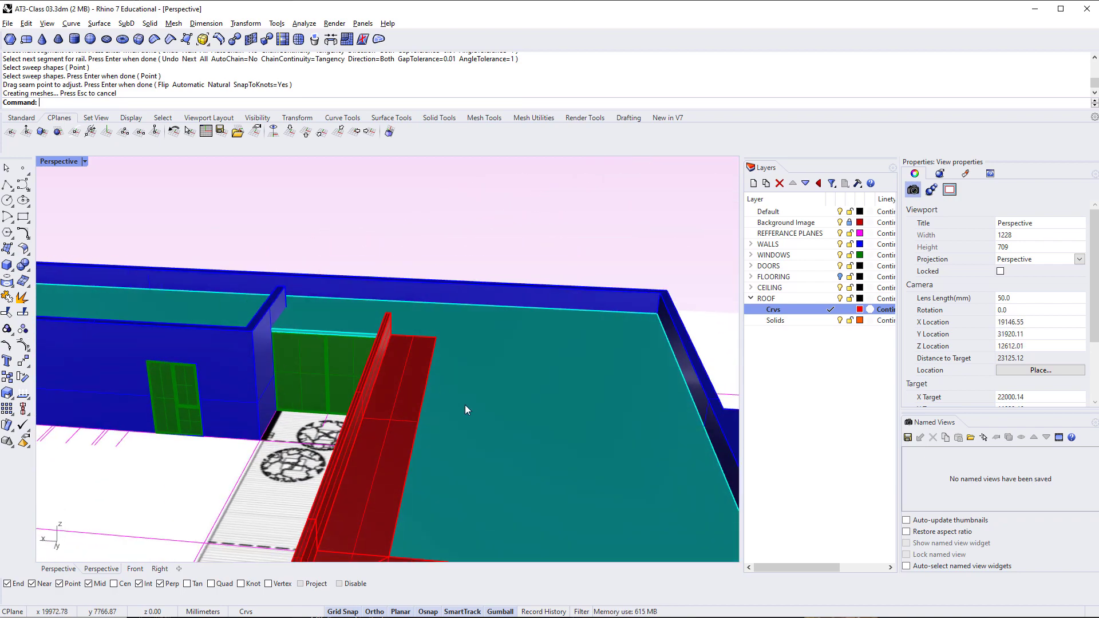
Undo the two-segment sweep, the deletion of the earlier roof and the last fascia move
right_click_drag(465, 404, 647, 417)
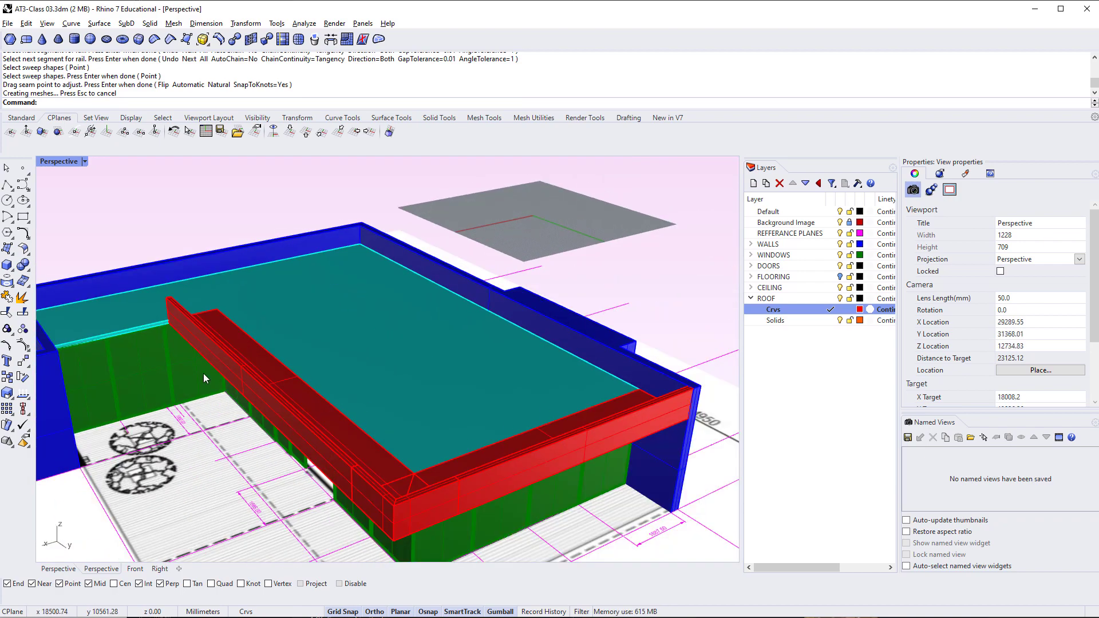
right_click_drag(101, 359, 214, 354)
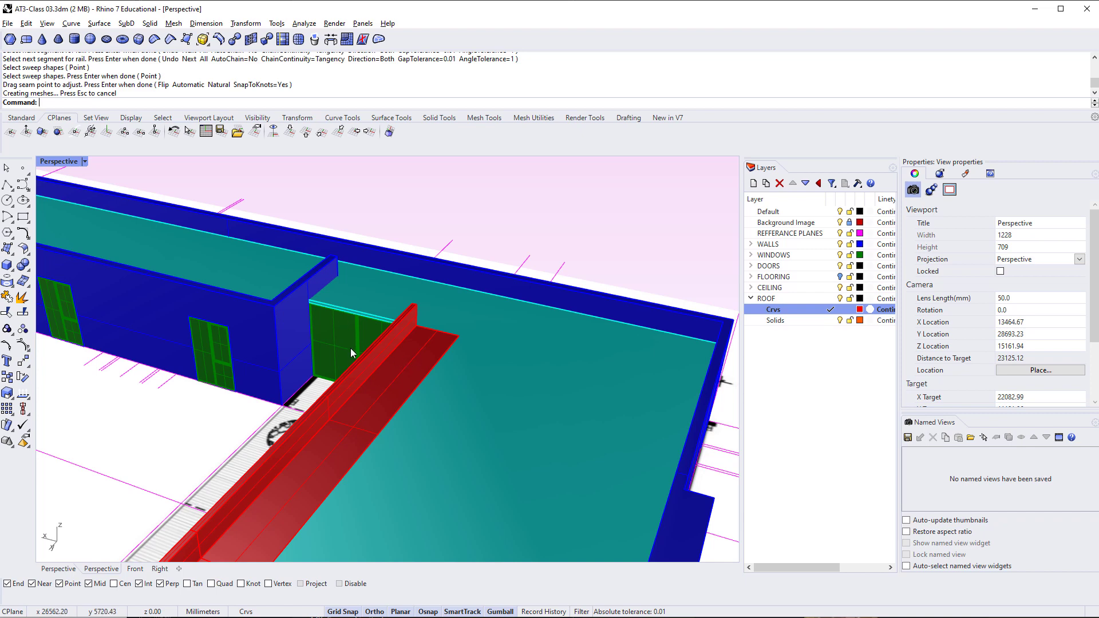
scroll(351, 349, "down", 4)
right_click_drag(356, 355, 341, 269)
key("ctrl+z")
key("ctrl+z")
key("Escape")
key("ctrl+z")
Select the fascia faces of the roof leg meeting the courtyard wall and move them from the fascia's upper end corner to the wall's upper corner
scroll(335, 368, "up", 8)
scroll(250, 360, "up", 5)
left_click(412, 307)
left_click(360, 290)
left_click(281, 284)
left_click(283, 247)
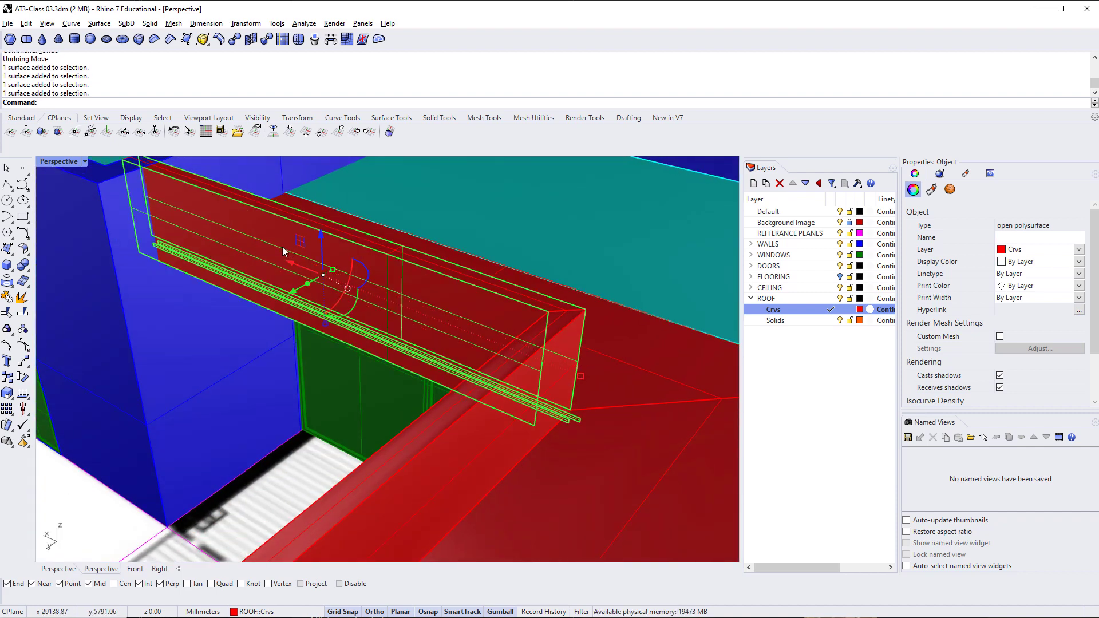
right_click_drag(283, 246, 258, 286)
type("m")
key("Return")
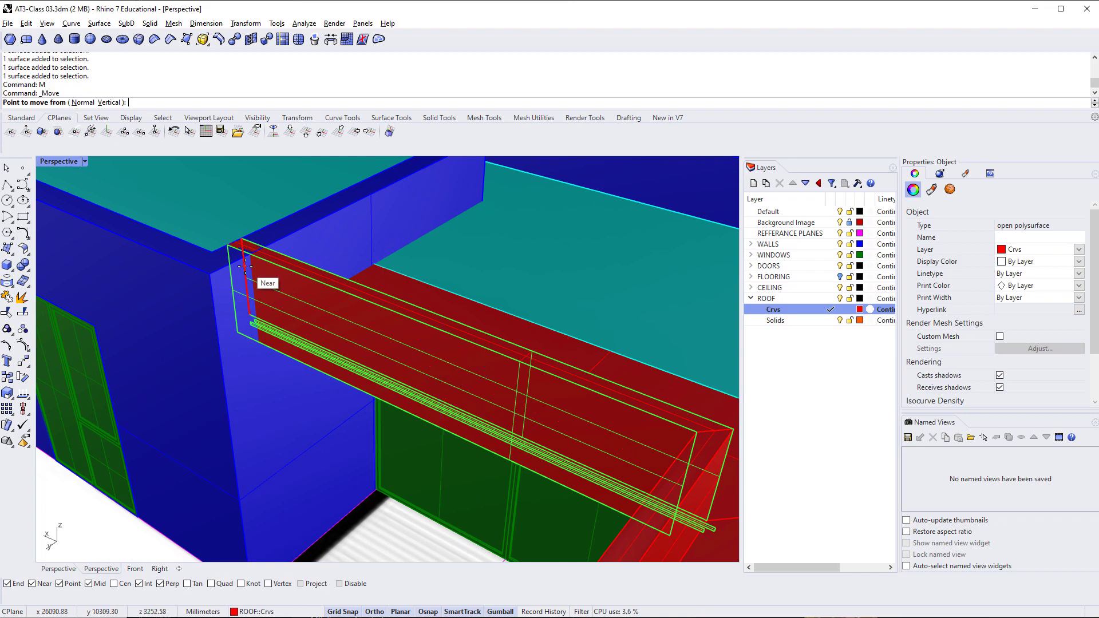
scroll(258, 251, "up", 3)
left_click(256, 245)
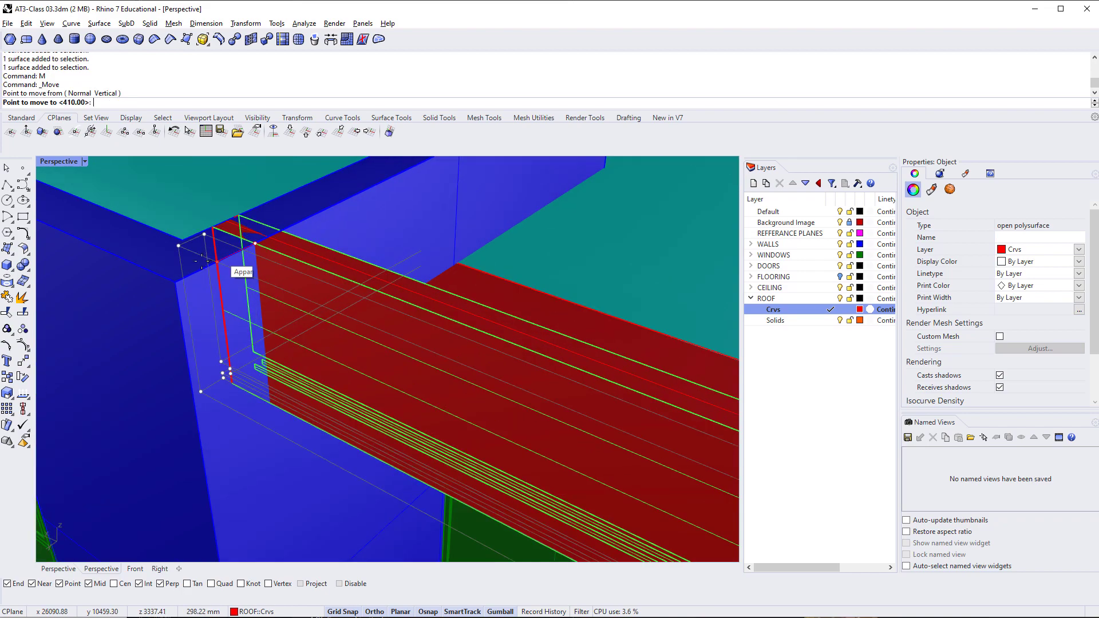
left_click(175, 281)
right_click_drag(175, 282, 319, 422)
key("Escape")
mouse_move(202, 378)
right_mouse_down()
mouse_move(242, 374)
mouse_move(224, 378)
right_mouse_up()
left_click(195, 428)
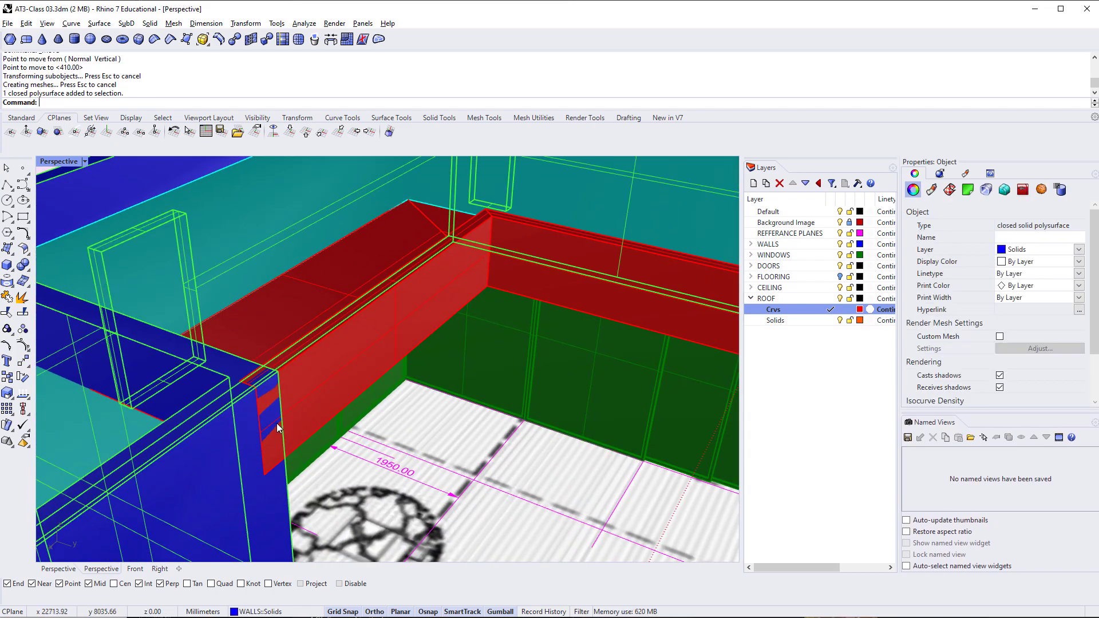
type("M")
key("Return")
key("Escape")
left_click(322, 389)
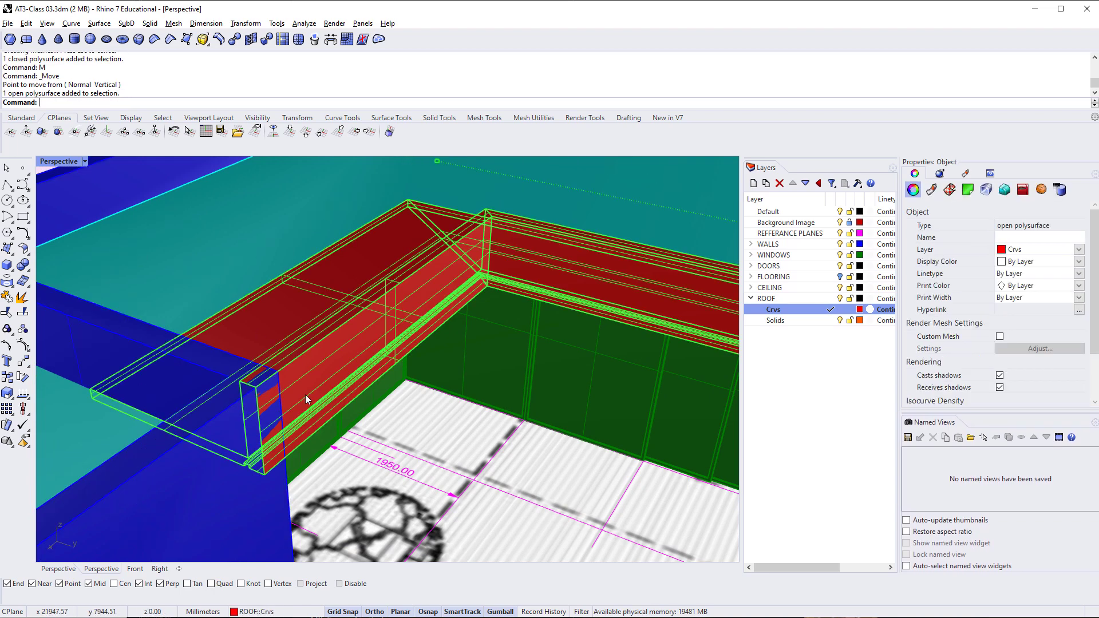
key("Escape")
left_click(248, 426)
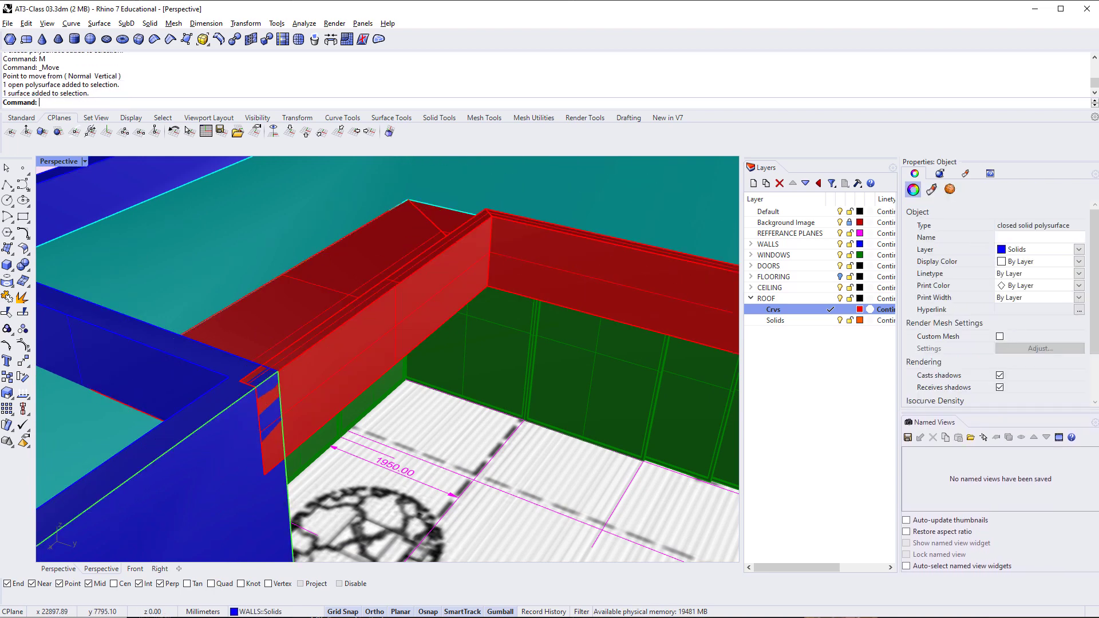
key("Escape")
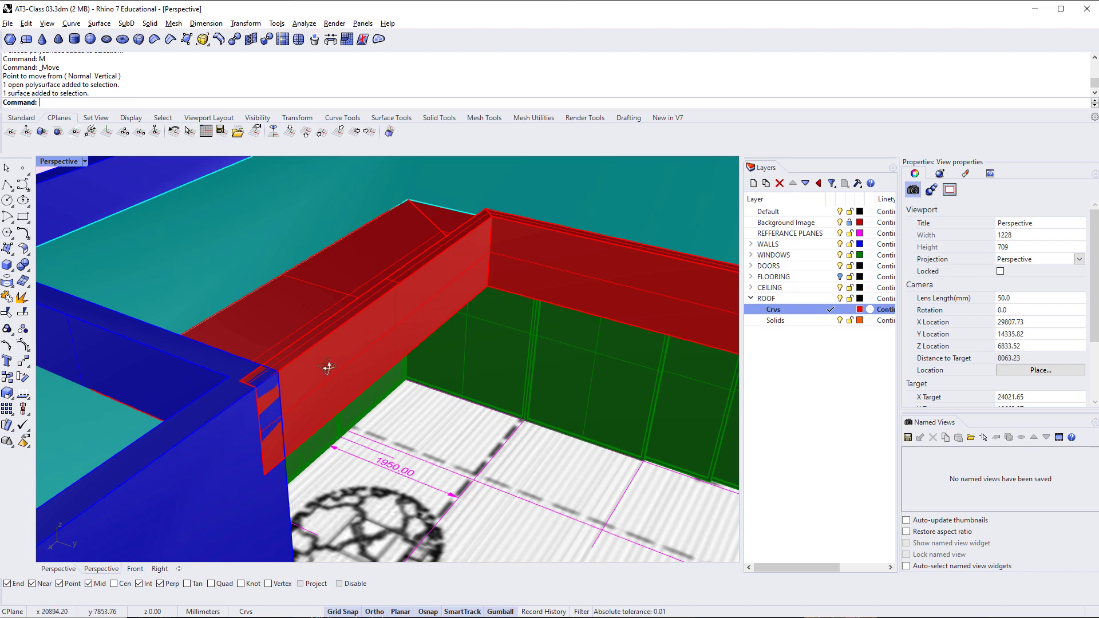
Examine the fascia end inside the courtyard wall in Ghosted display, and return the perspective view to Shaded display
right_click_drag(328, 367, 312, 349)
left_click(85, 162)
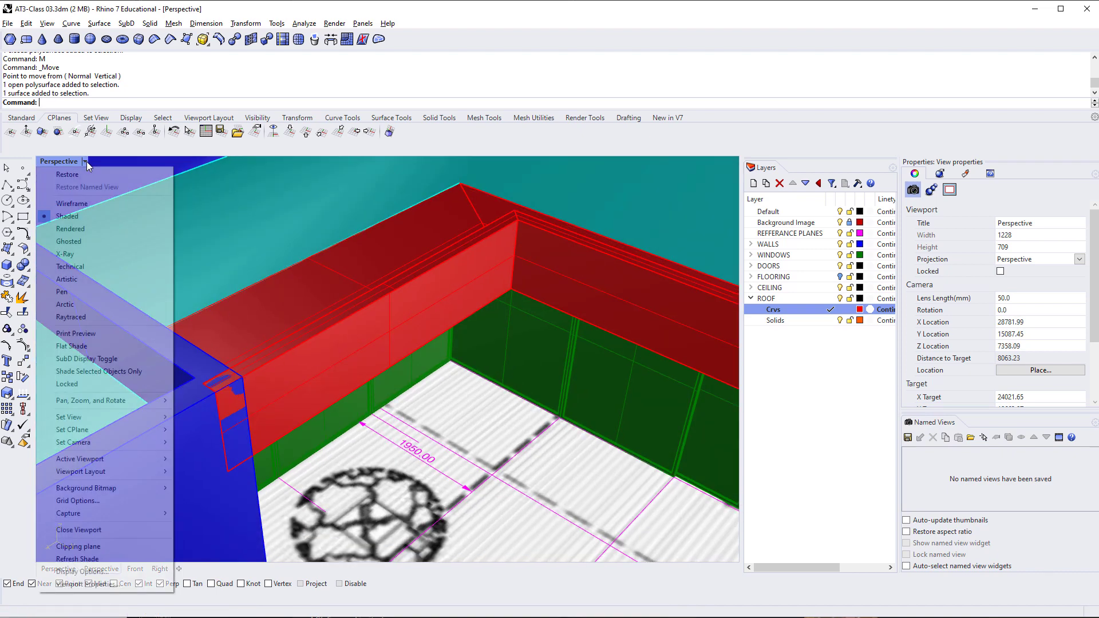
left_click(71, 242)
right_click_drag(189, 321, 233, 343)
scroll(285, 464, "up", 6)
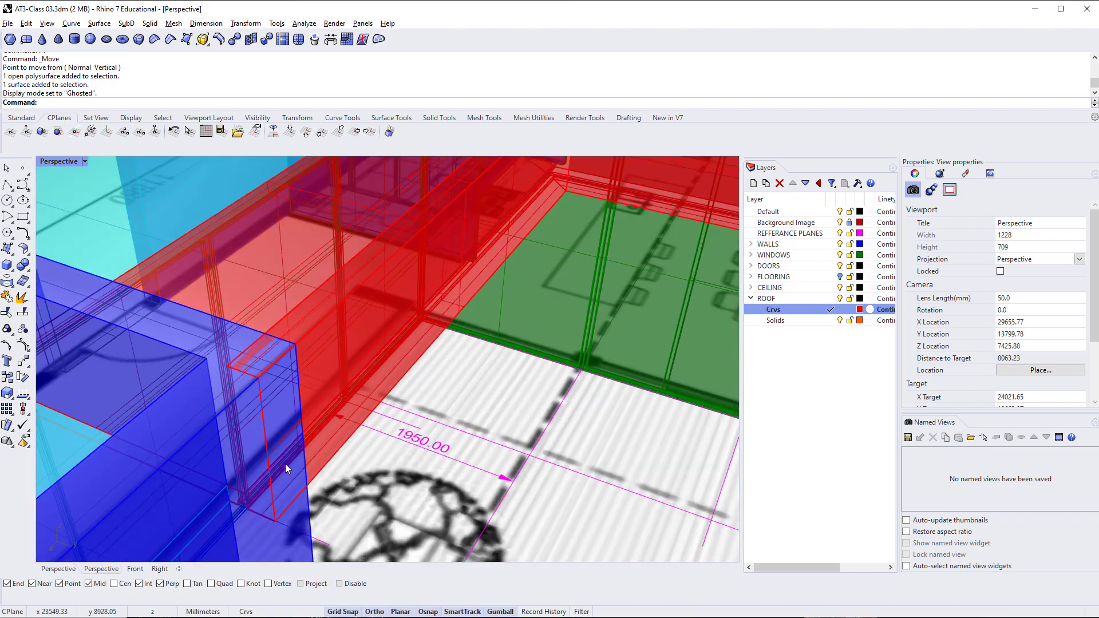
left_click(249, 444)
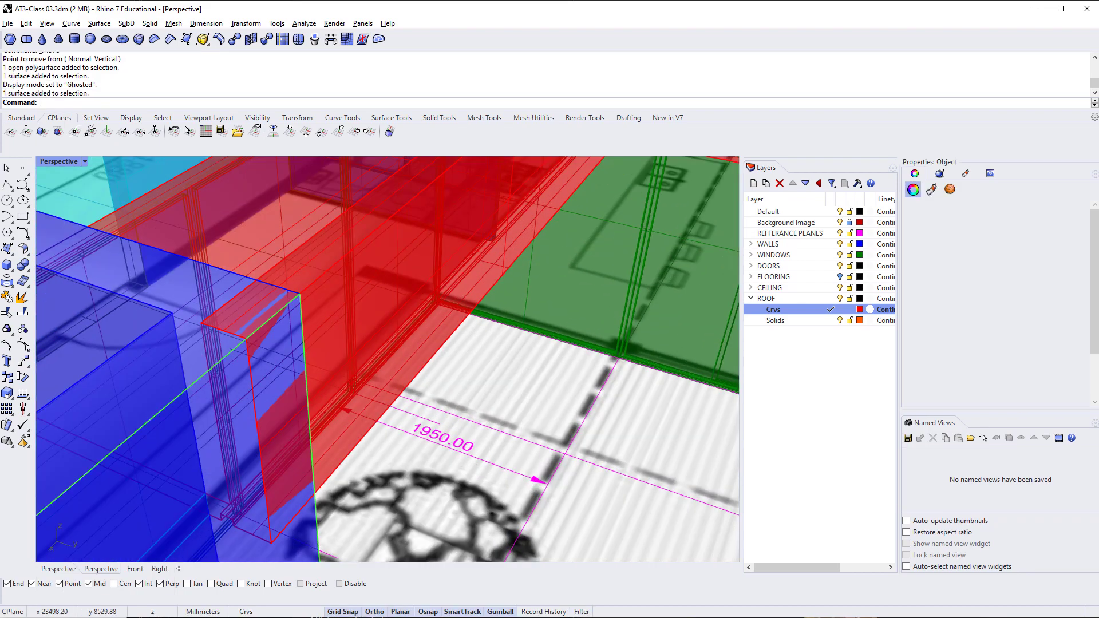
left_click(221, 334, "ctrl+shift")
key("Escape")
left_click(224, 330, "ctrl+shift")
key("Escape")
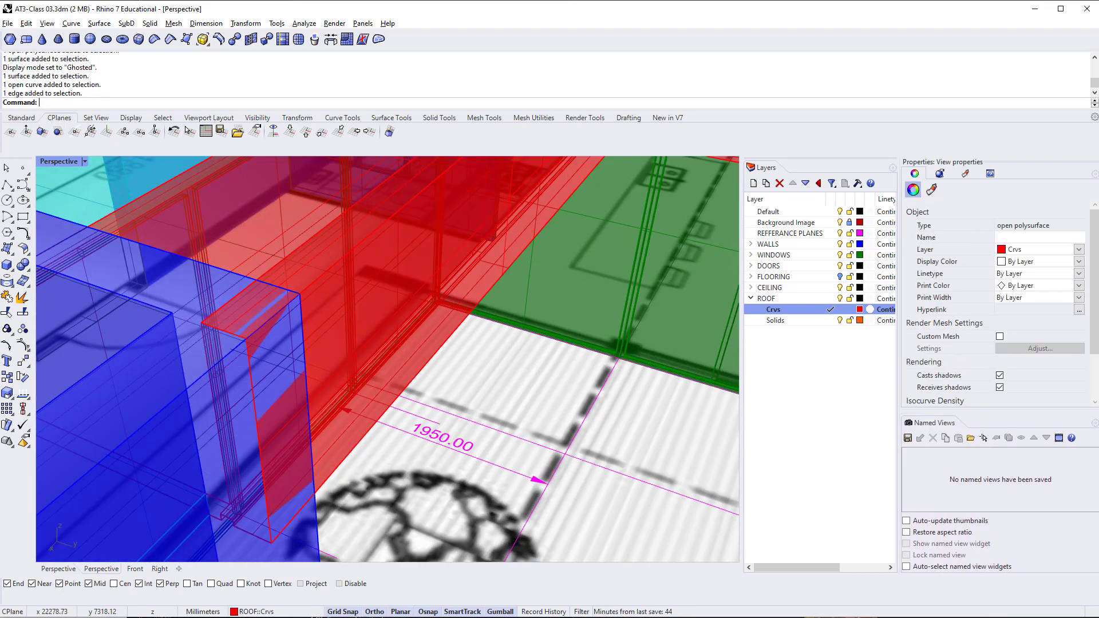
key("Escape")
left_click(84, 161)
left_click(67, 216)
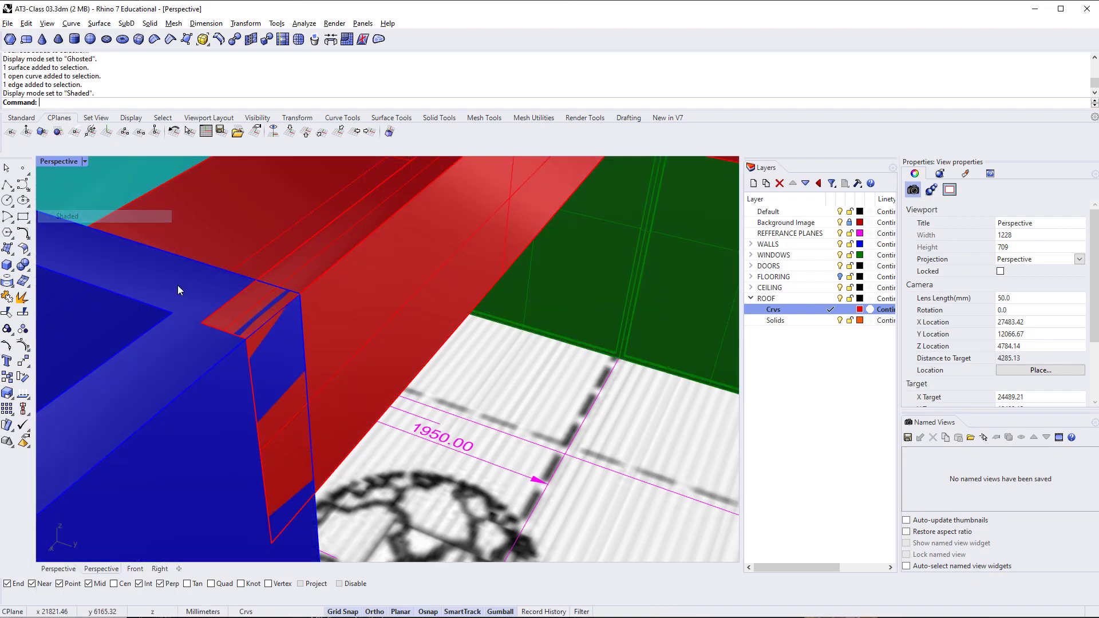
Switch the perspective view to Rendered display and examine the fascia and overhang from the courtyard side
scroll(216, 309, "down", 6)
scroll(242, 328, "down", 12)
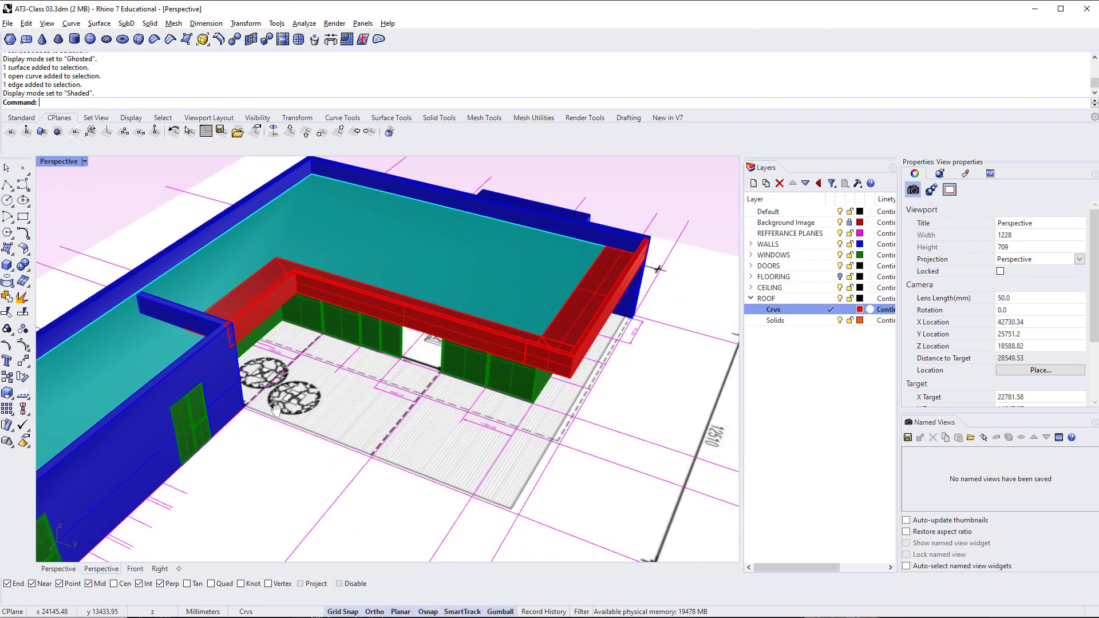
right_click_drag(366, 441, 157, 328)
left_click(84, 161)
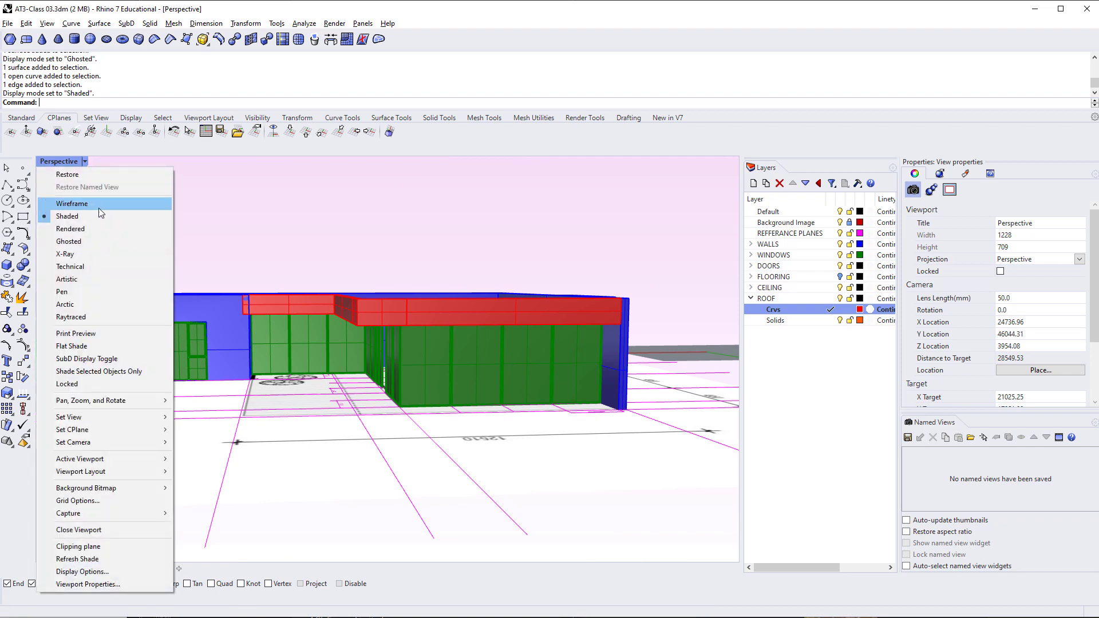
left_click(67, 228)
scroll(310, 334, "up", 5)
right_click_drag(310, 333, 311, 418)
scroll(403, 405, "down", 6)
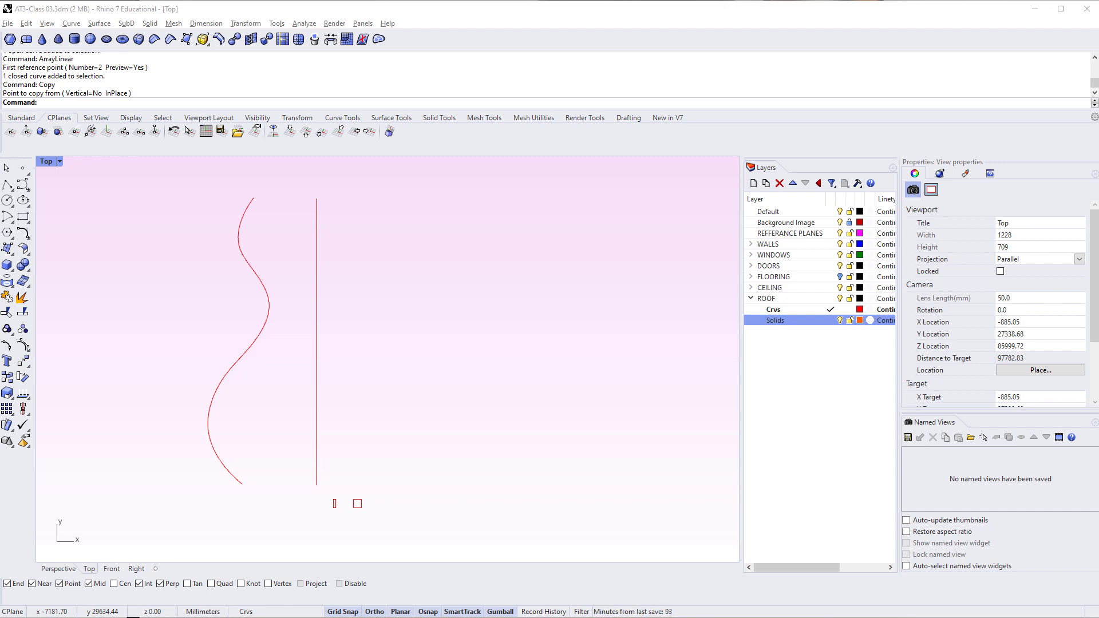
Examine the wavy curve, the straight line and the two small rectangular profiles in the Top view
scroll(264, 293, "down", 1)
right_click_drag(326, 369, 306, 388)
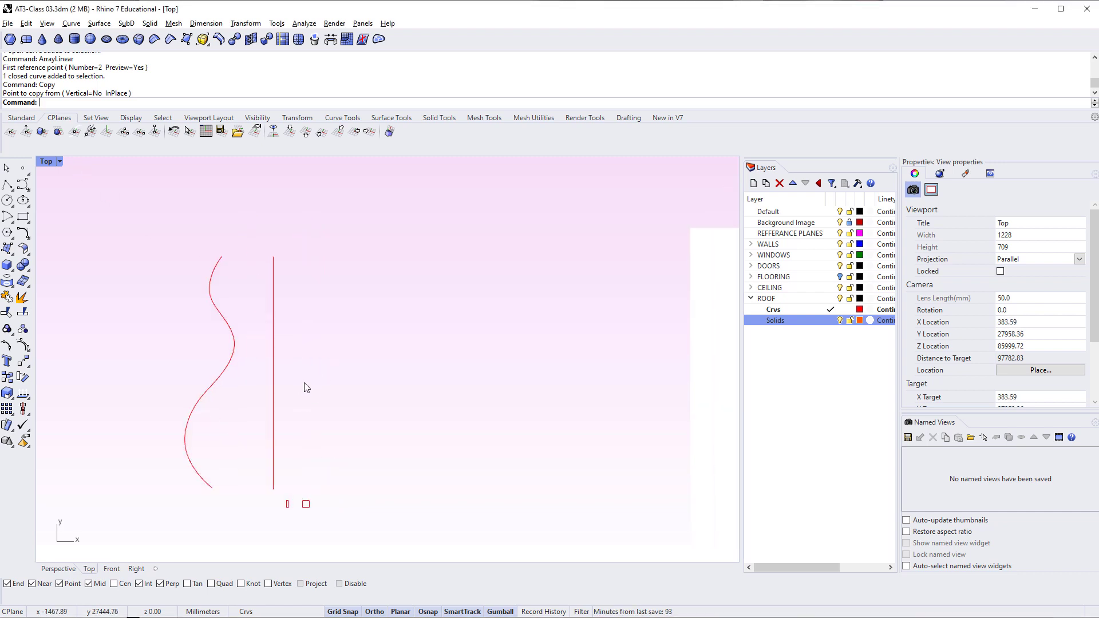
scroll(308, 465, "up", 1)
scroll(272, 443, "down", 7)
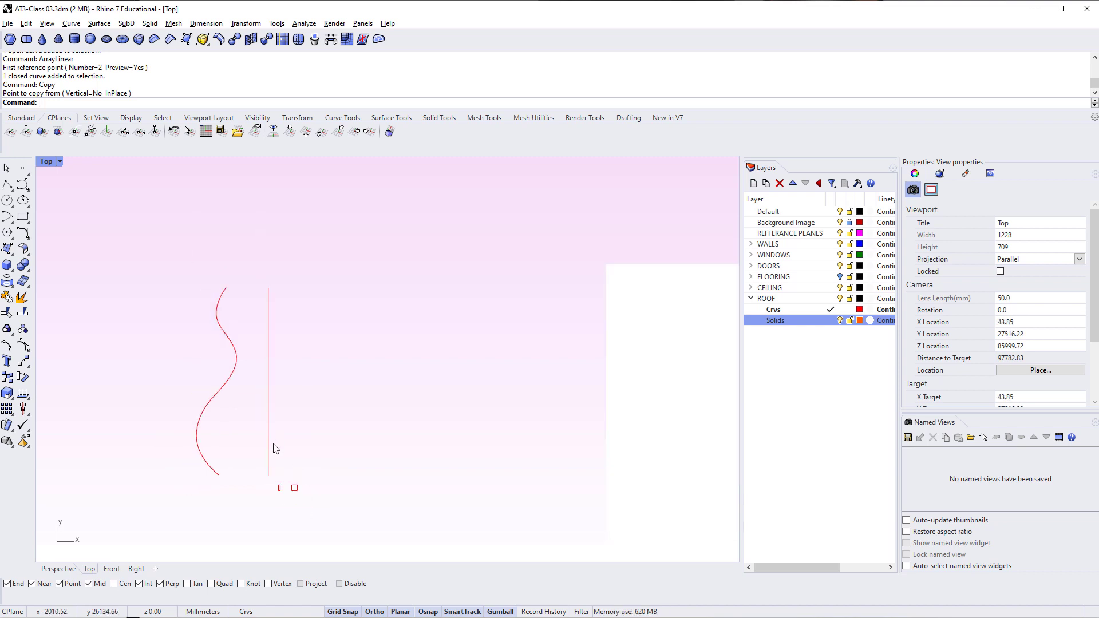
right_click_drag(355, 427, 344, 334)
scroll(277, 316, "up", 6)
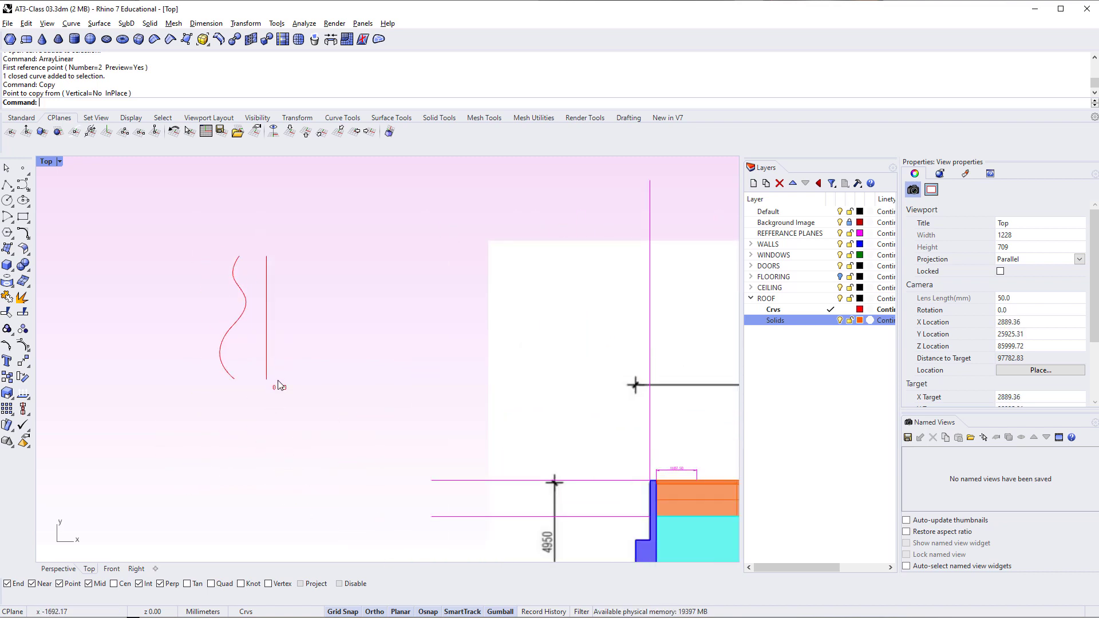
right_click_drag(334, 386, 336, 393)
scroll(298, 395, "up", 3)
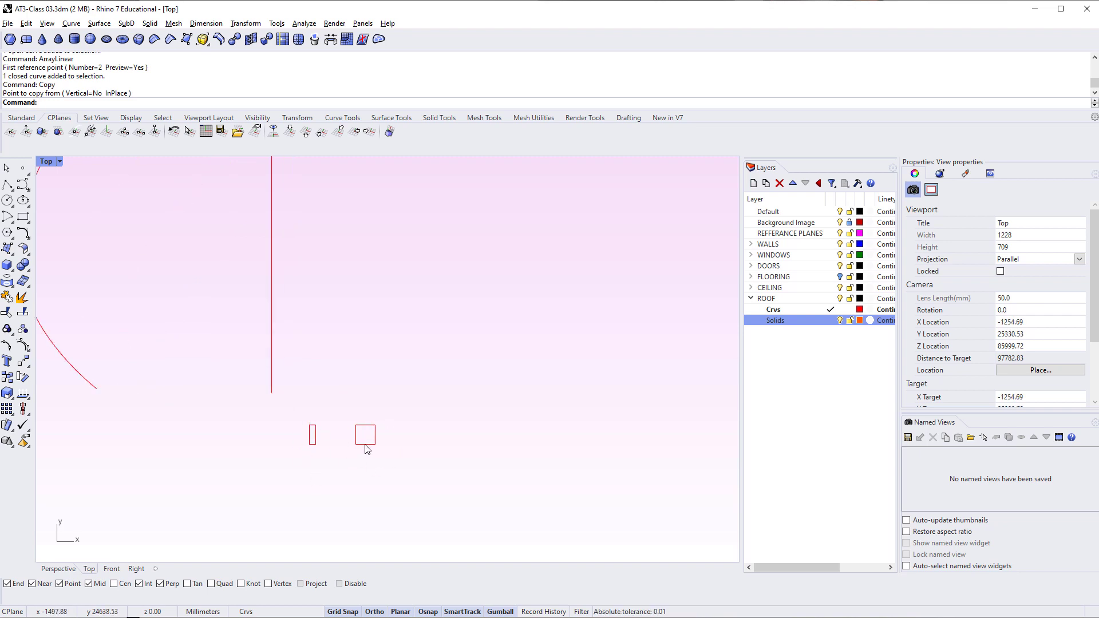
right_click_drag(338, 360, 379, 442)
scroll(345, 432, "down", 2)
right_click_drag(348, 399, 354, 491)
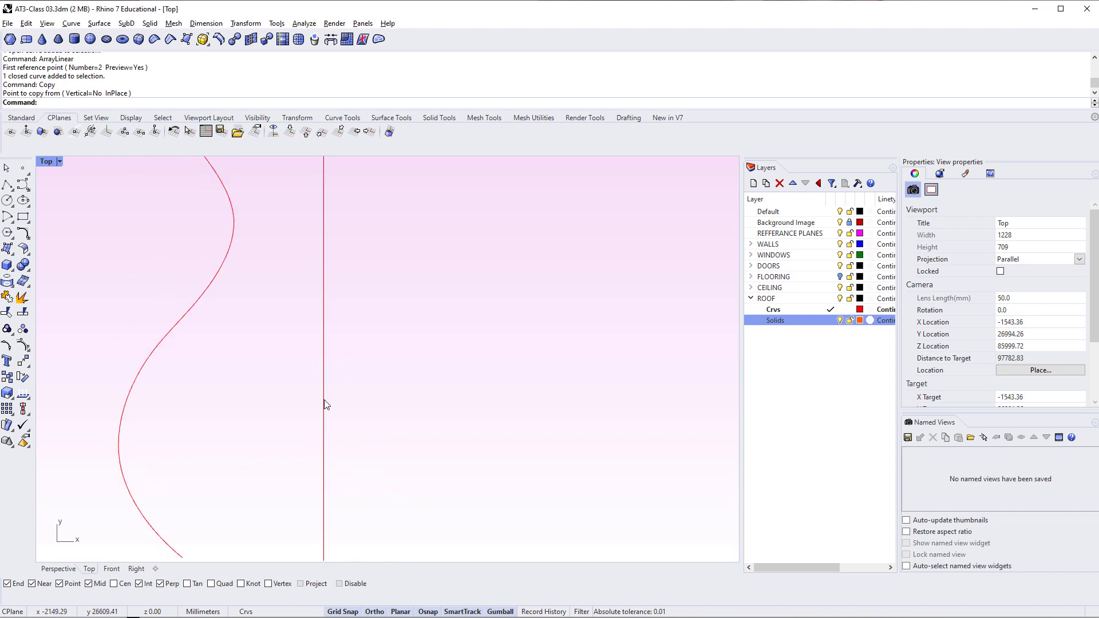
left_click(324, 402)
scroll(264, 395, "down", 3)
left_click(243, 318)
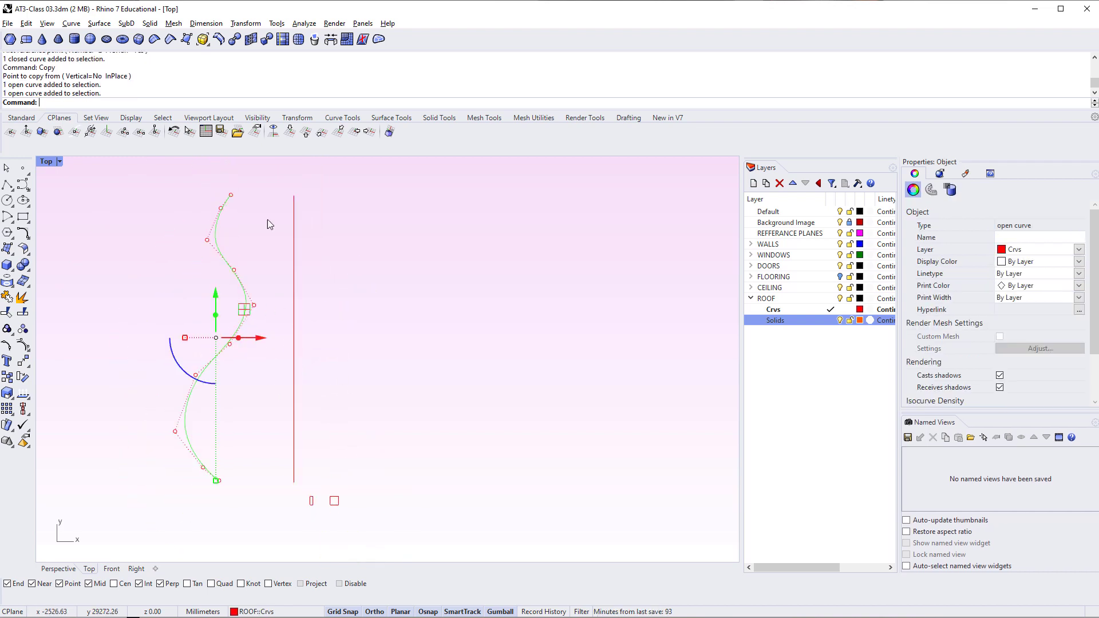
left_click(248, 400)
right_click_drag(347, 434, 363, 436)
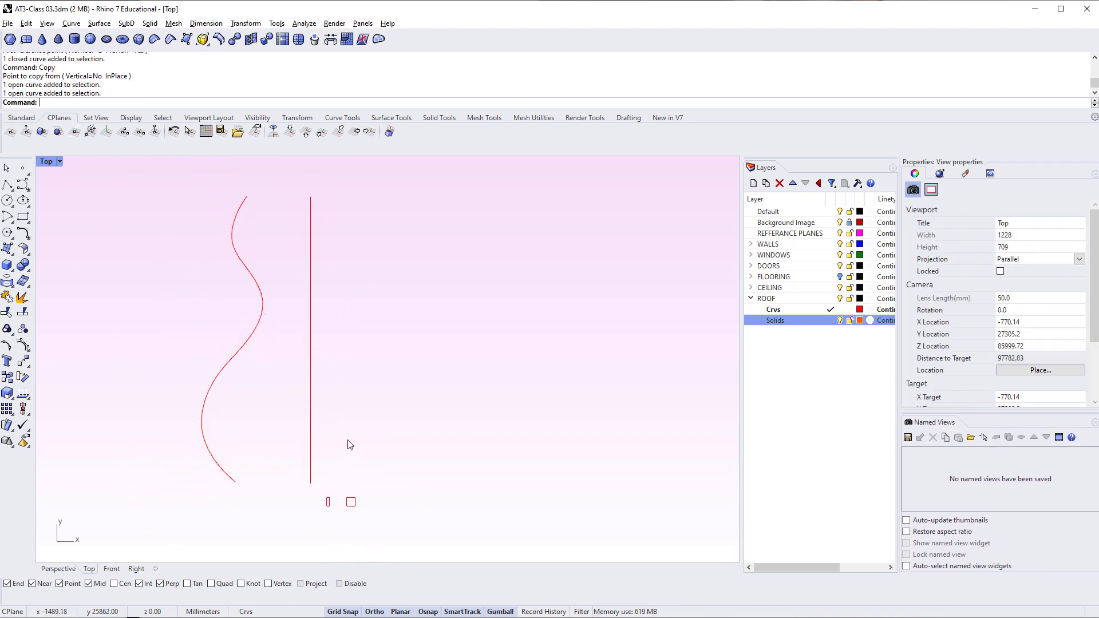
Extrude the narrow rectangular profile 3000 mm upward as a solid in the perspective view
scroll(323, 510, "up", 3)
left_click(377, 515)
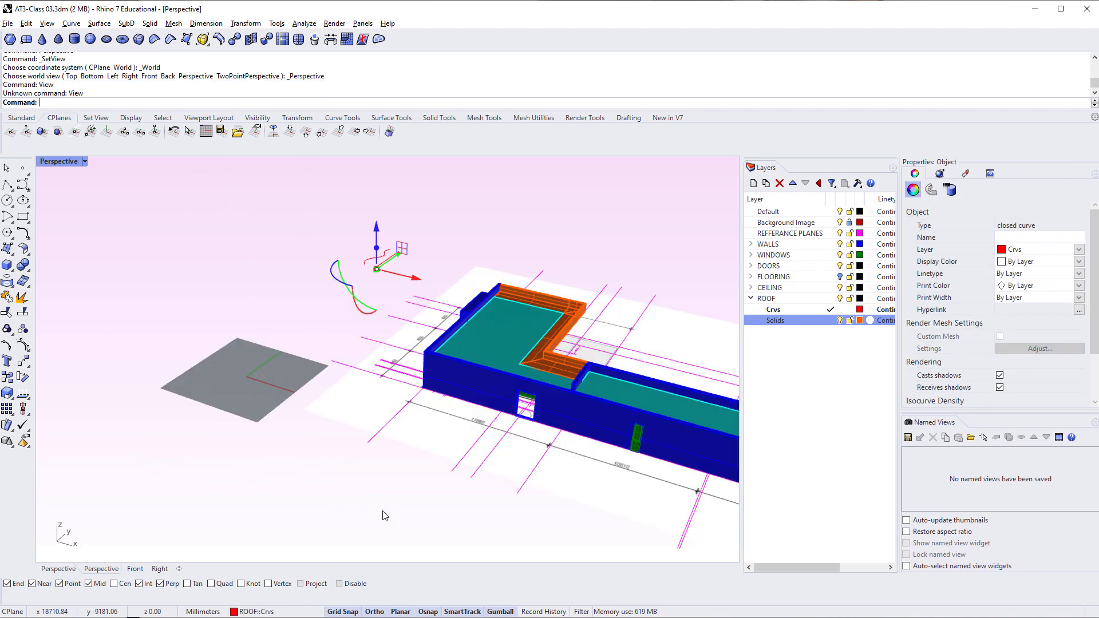
type("zs")
key("Return")
scroll(493, 398, "up", 2)
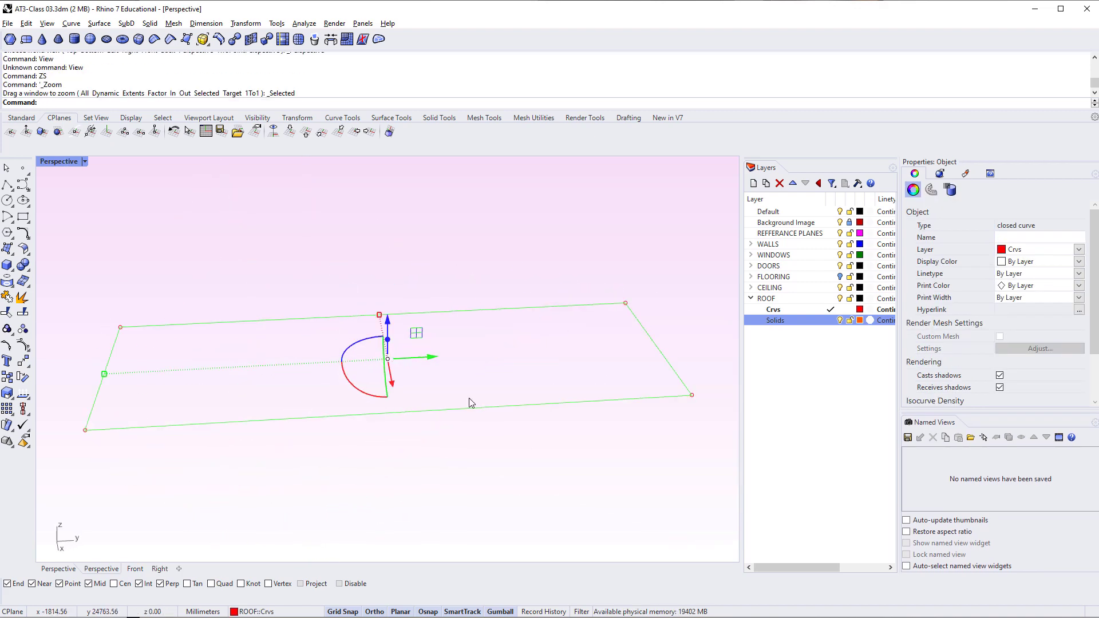
key("Return")
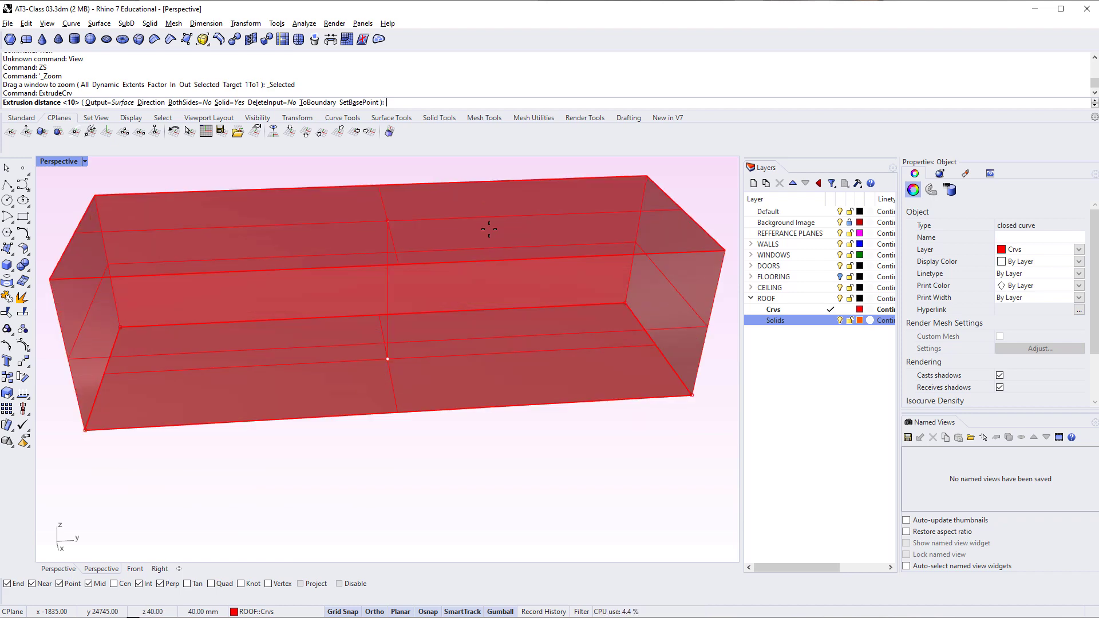
type("3000")
key("Return")
key("Escape")
Move the extruded post along the Y direction, clear of its source rectangle
right_click_drag(571, 465, 405, 419)
left_click(405, 414)
scroll(412, 397, "down", 8)
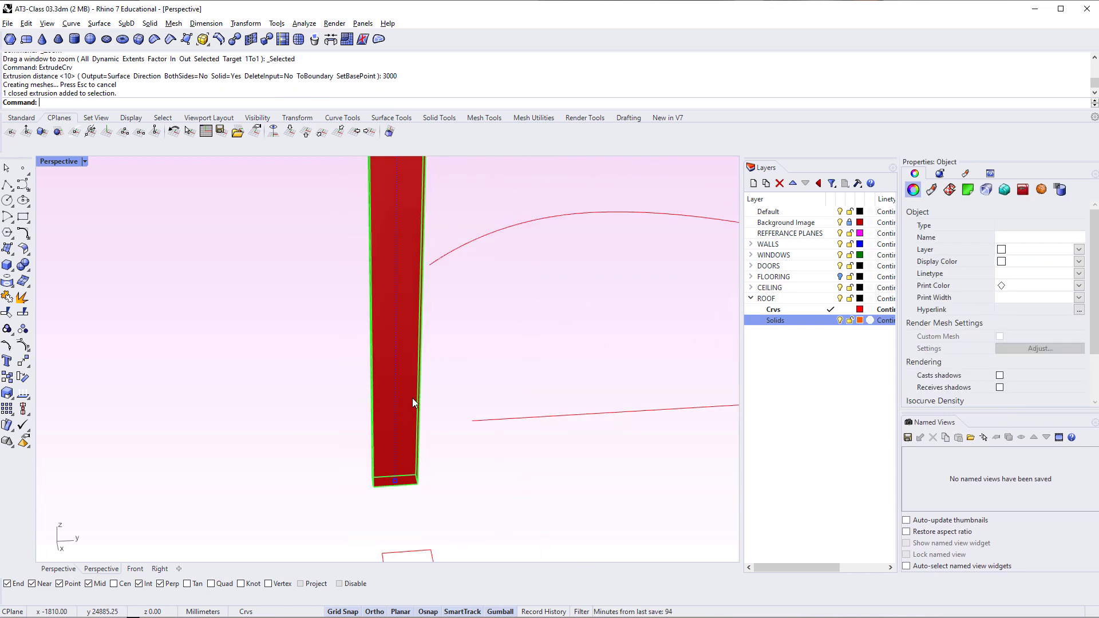
left_click_drag(448, 247, 524, 252)
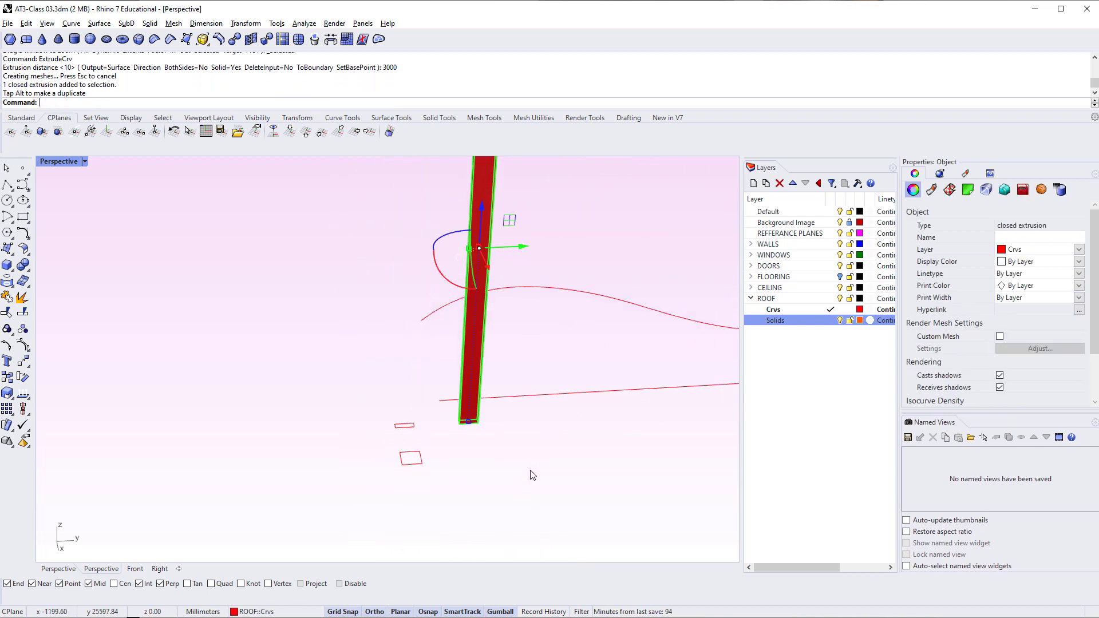
left_click(531, 474)
Switch to the Top view and select the extruded post beside the straight line
type("Top View")
key("Return")
right_click_drag(330, 439, 288, 551)
scroll(347, 403, "up", 4)
left_click(402, 397)
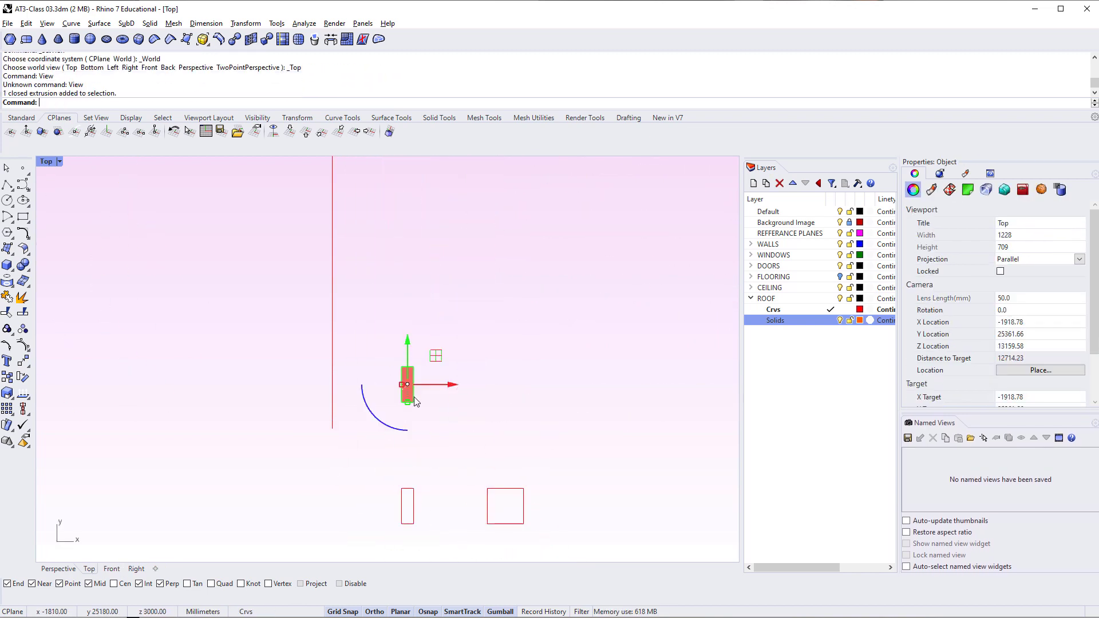
type("Rotate")
key("Return")
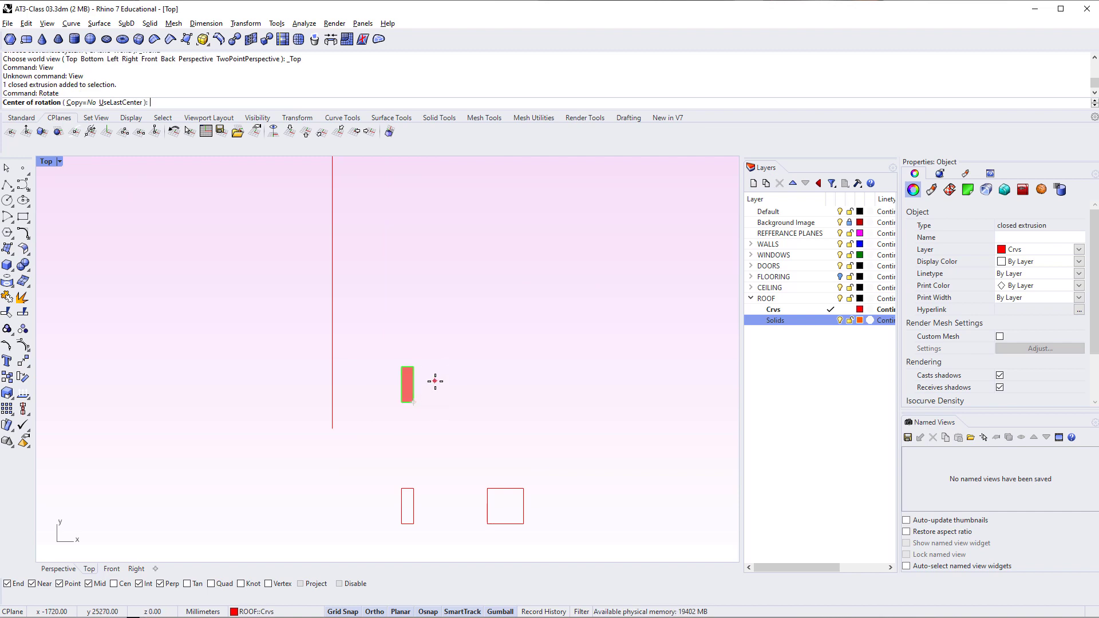
key("Escape")
Rotate the extruded post 90 degrees about its centre
left_click(409, 377)
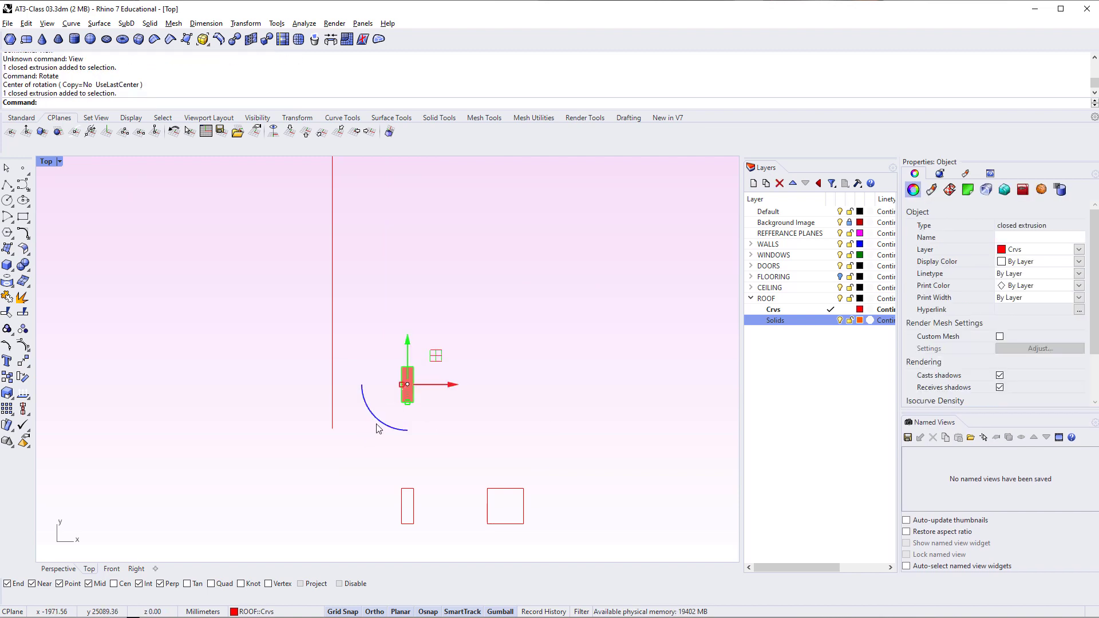
left_click(378, 428)
type("90")
key("Return")
Move the rotated post from the midpoint of its short edge to the lower endpoint of the straight line
type("M")
key("Return")
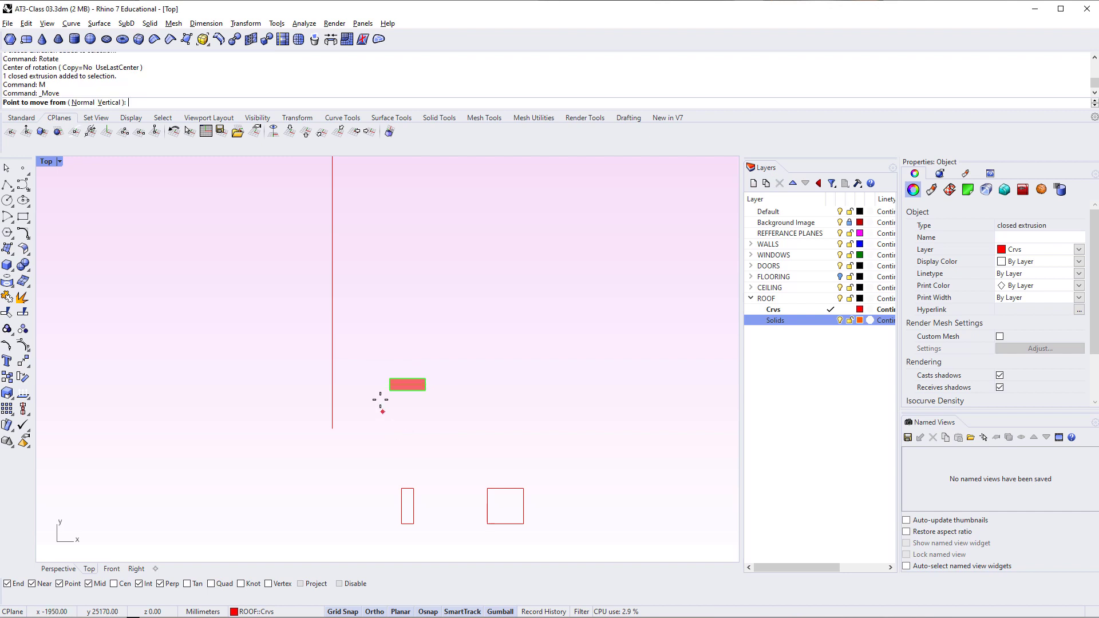
left_click(390, 384)
left_click(332, 427)
left_click(368, 380)
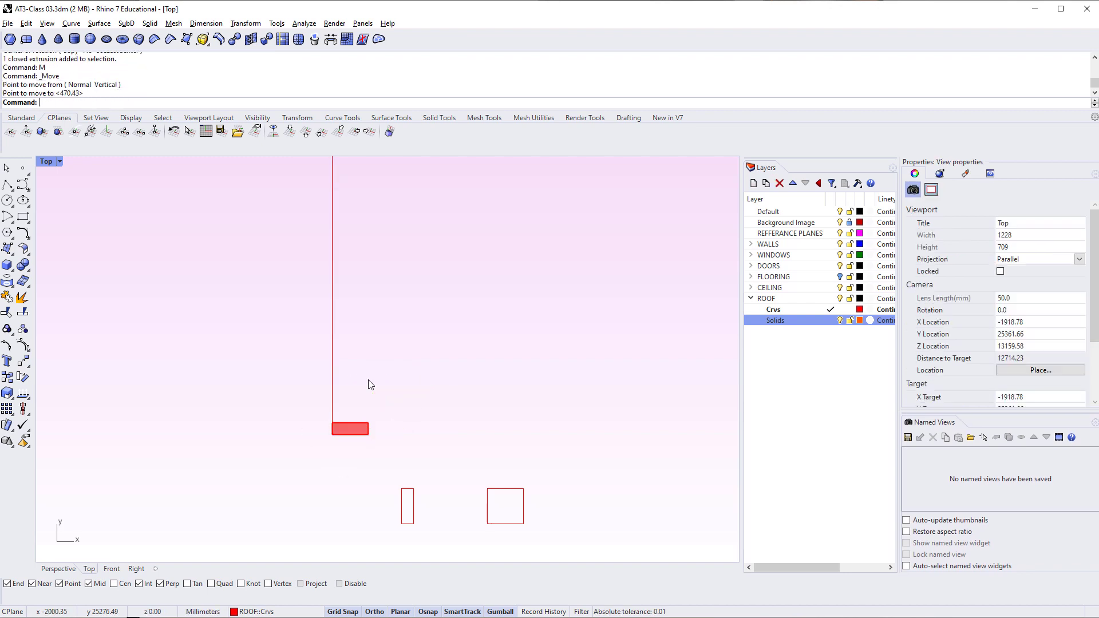
Start a rectangular array of the post at the straight line's lower end with 5 in X, 5 in Y and 1 in Z
scroll(368, 380, "down", 8)
right_click_drag(419, 287, 328, 367)
left_click(289, 514)
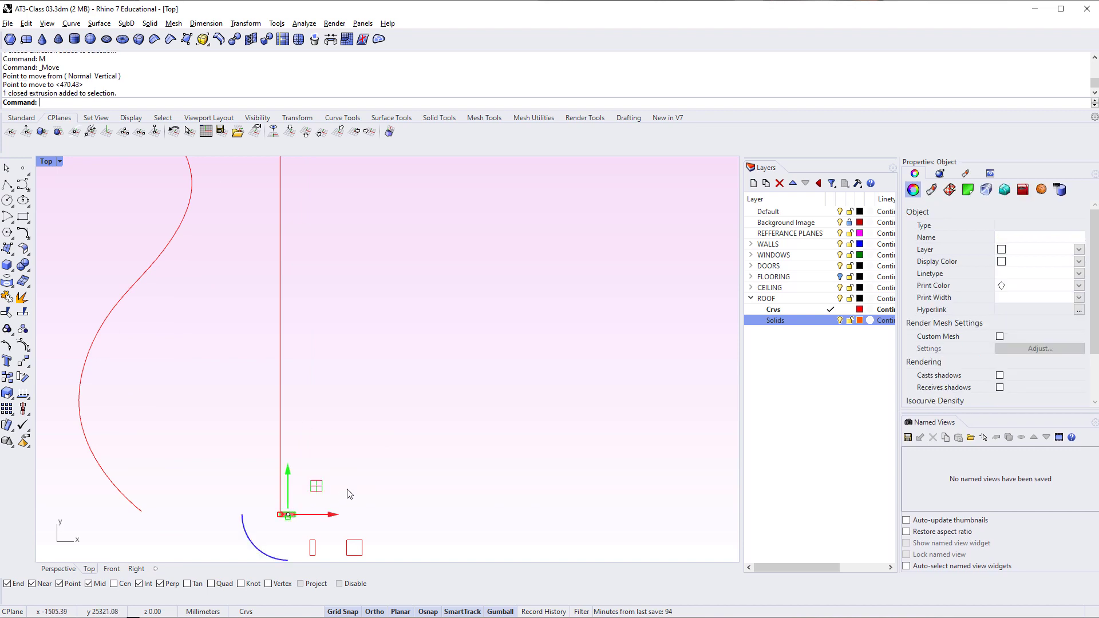
type("ArrayCrv")
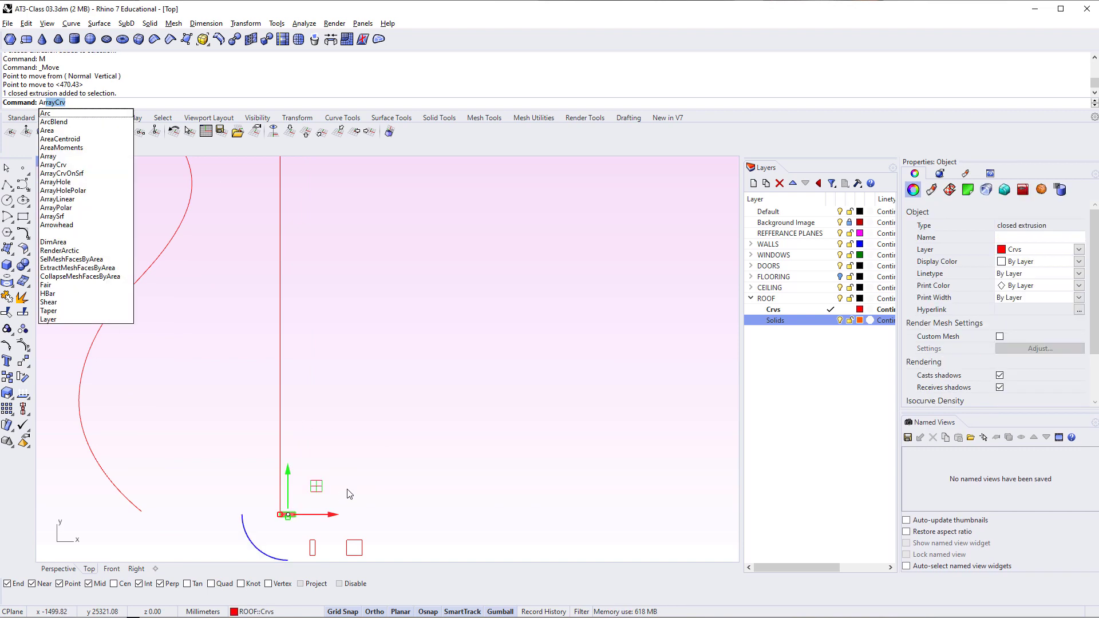
left_click(81, 157)
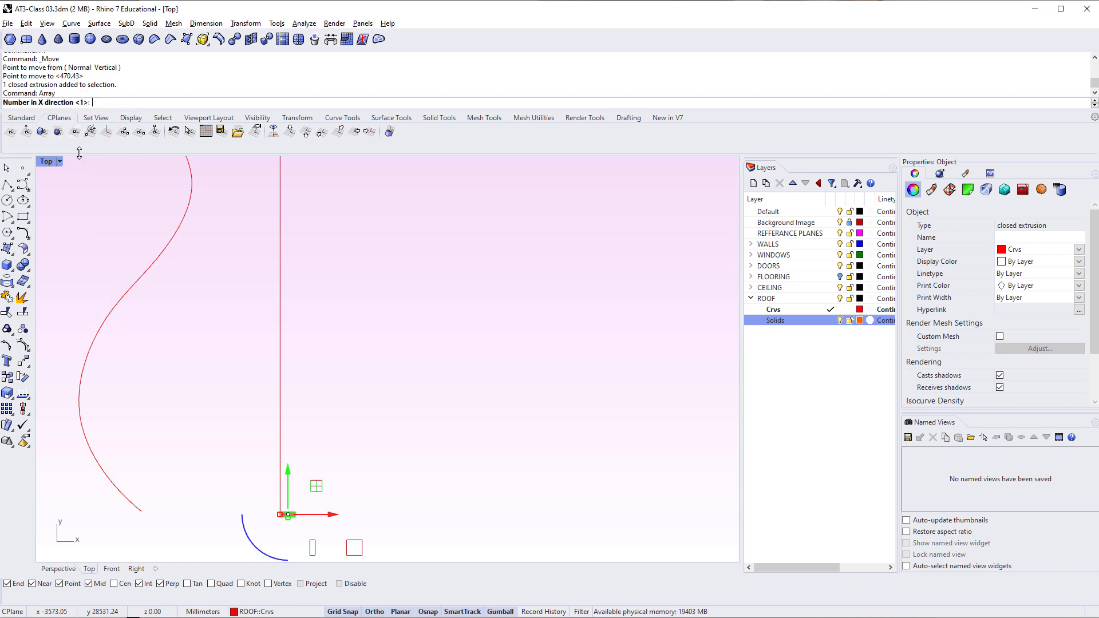
scroll(368, 390, "down", 4)
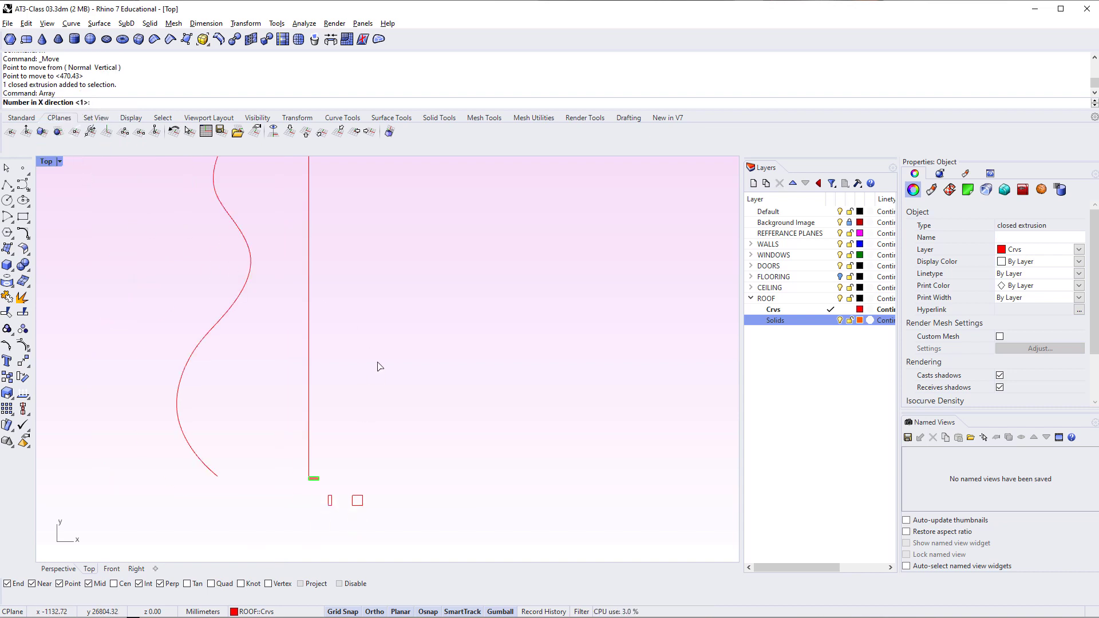
right_click_drag(378, 366, 349, 421)
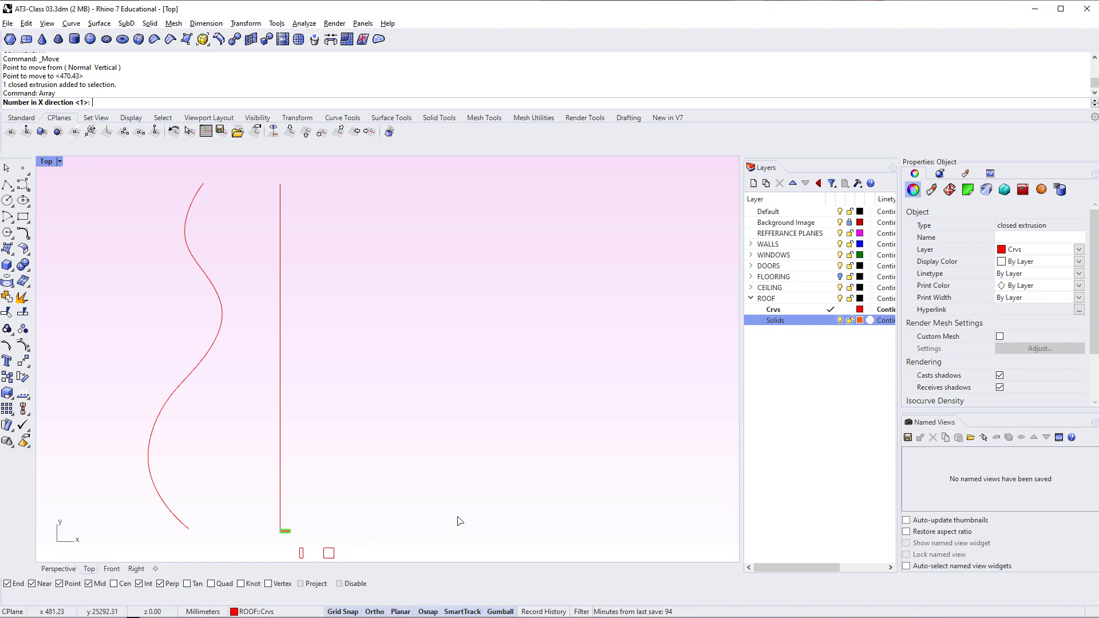
type("5")
key("Return")
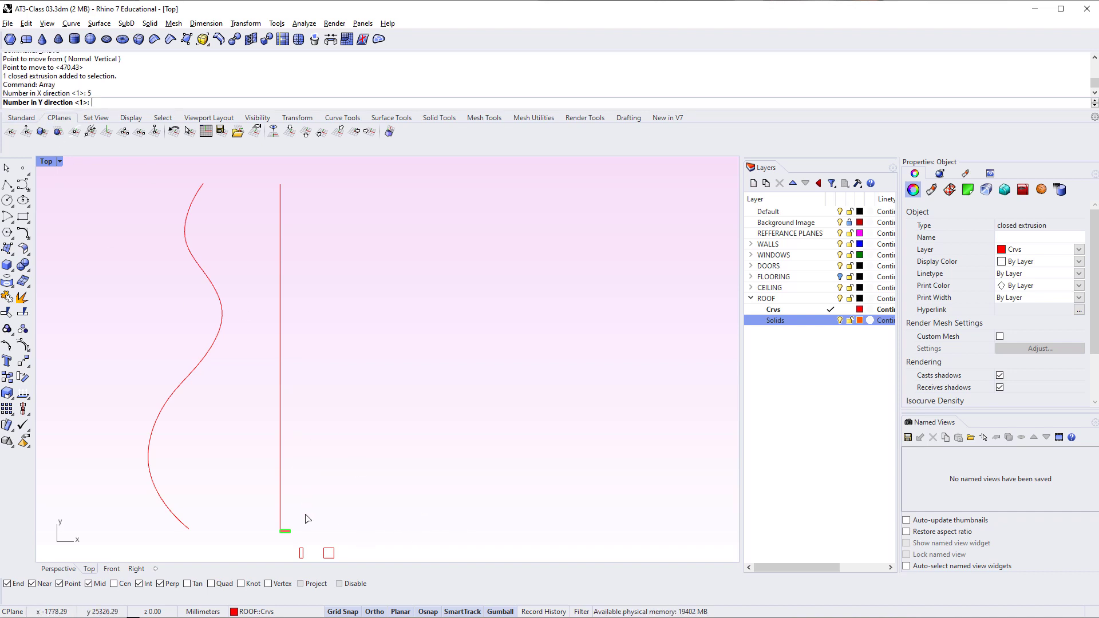
key("Return")
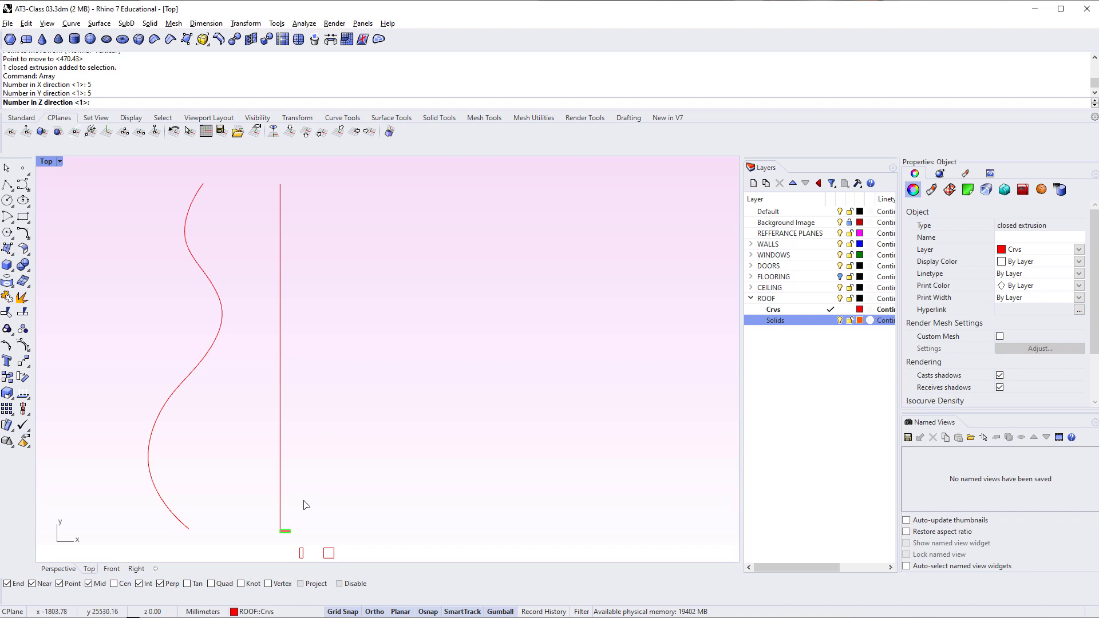
key("Return")
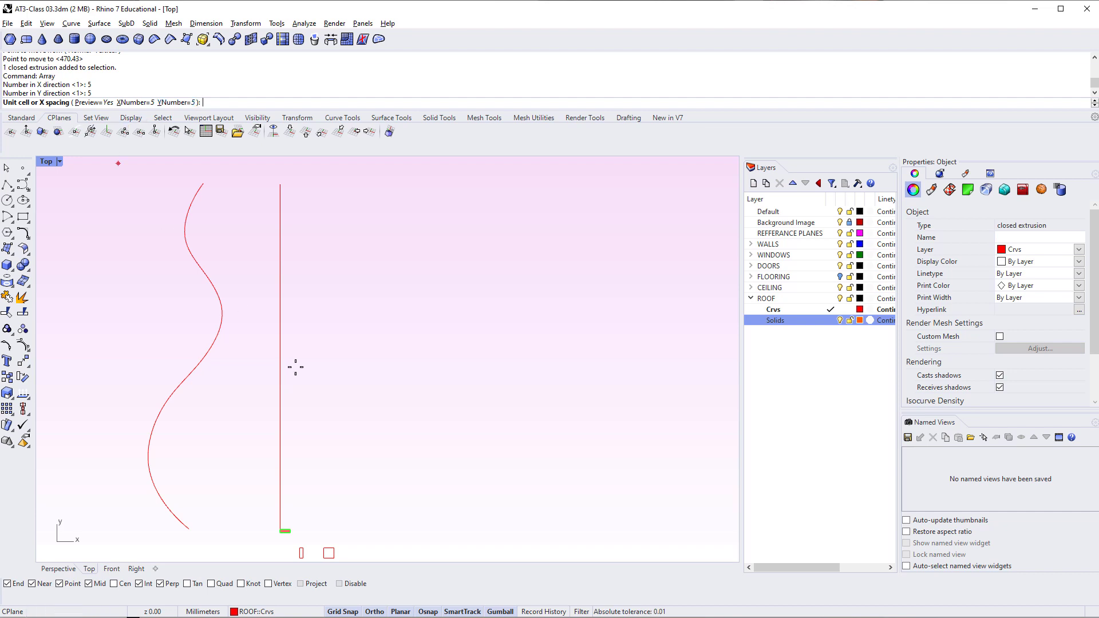
Set the array spacing from the line's lower endpoint to 300 mm in X and 600 mm in Y, and accept it
scroll(330, 398, "down", 2)
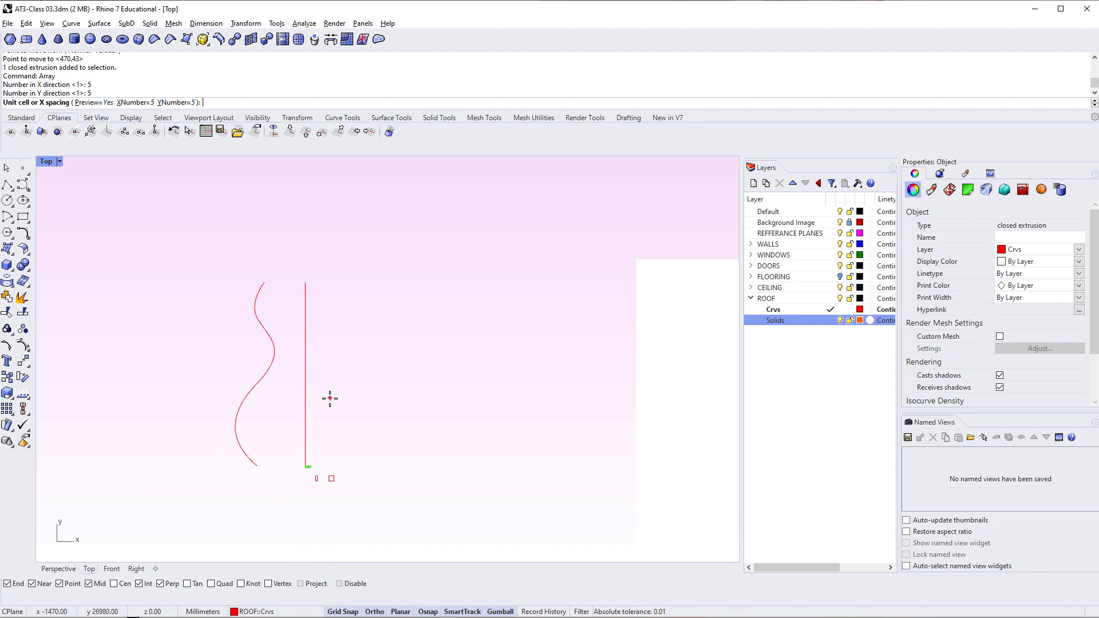
scroll(315, 464, "up", 3)
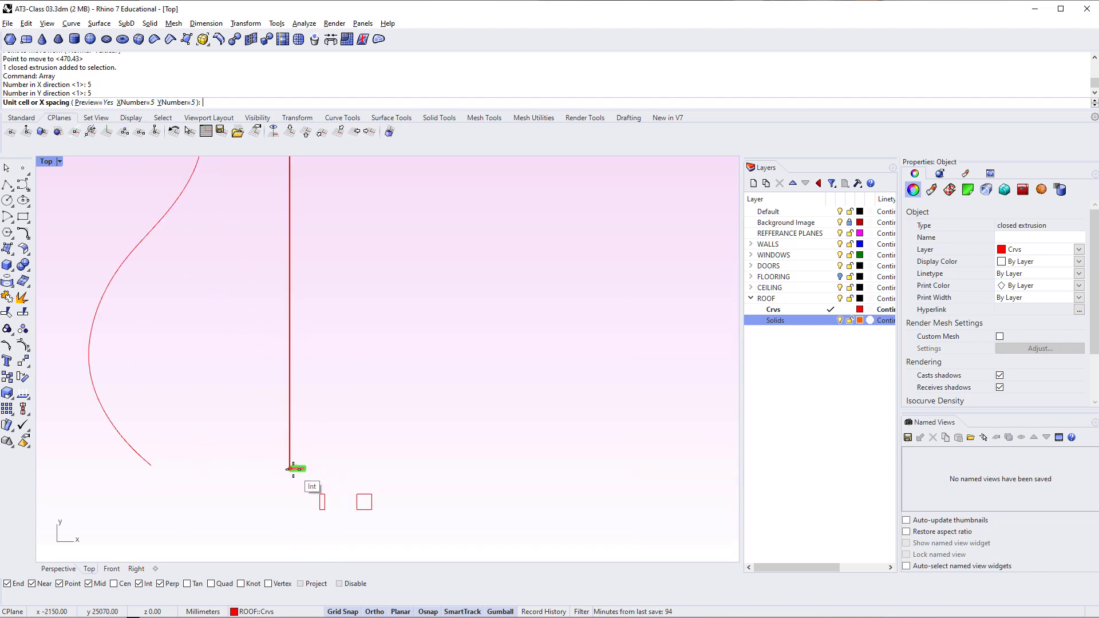
left_click(290, 477)
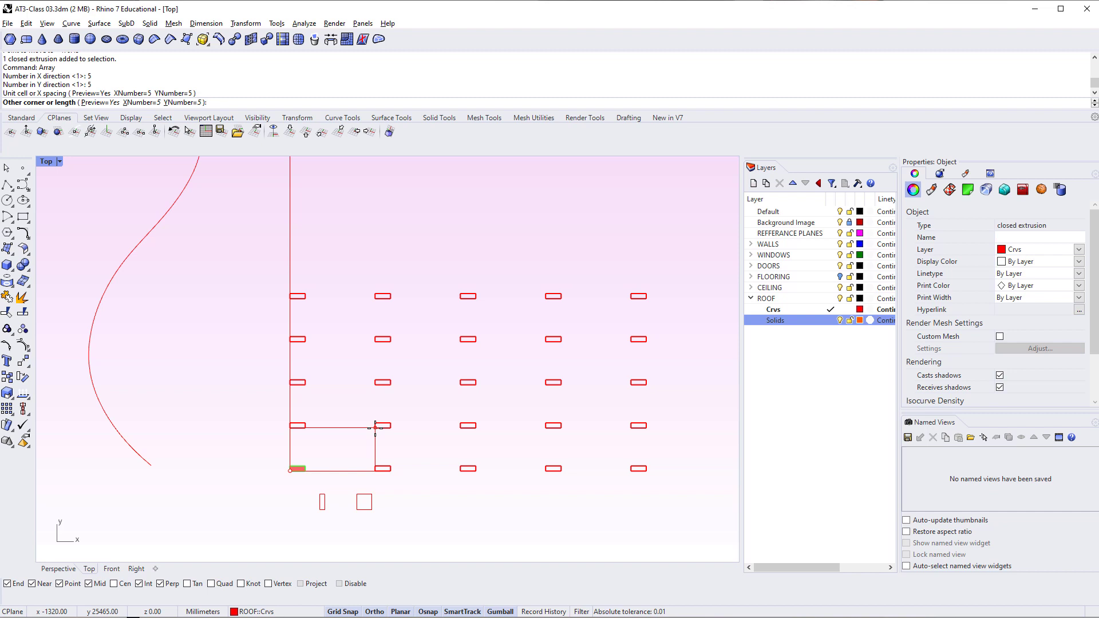
type("300")
key("Return")
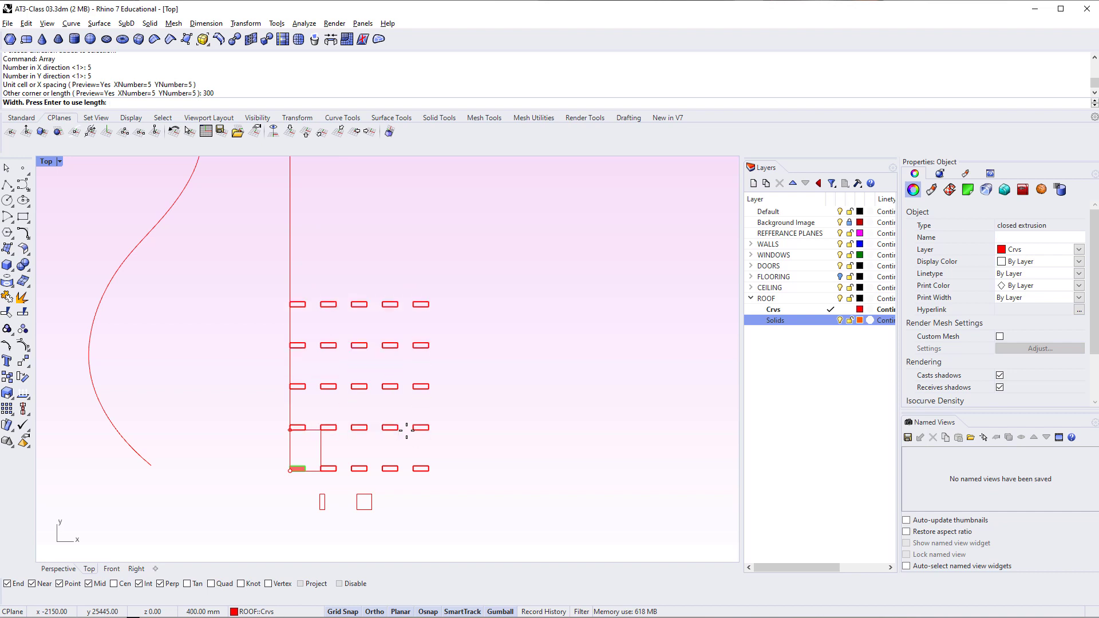
type("600")
key("Return")
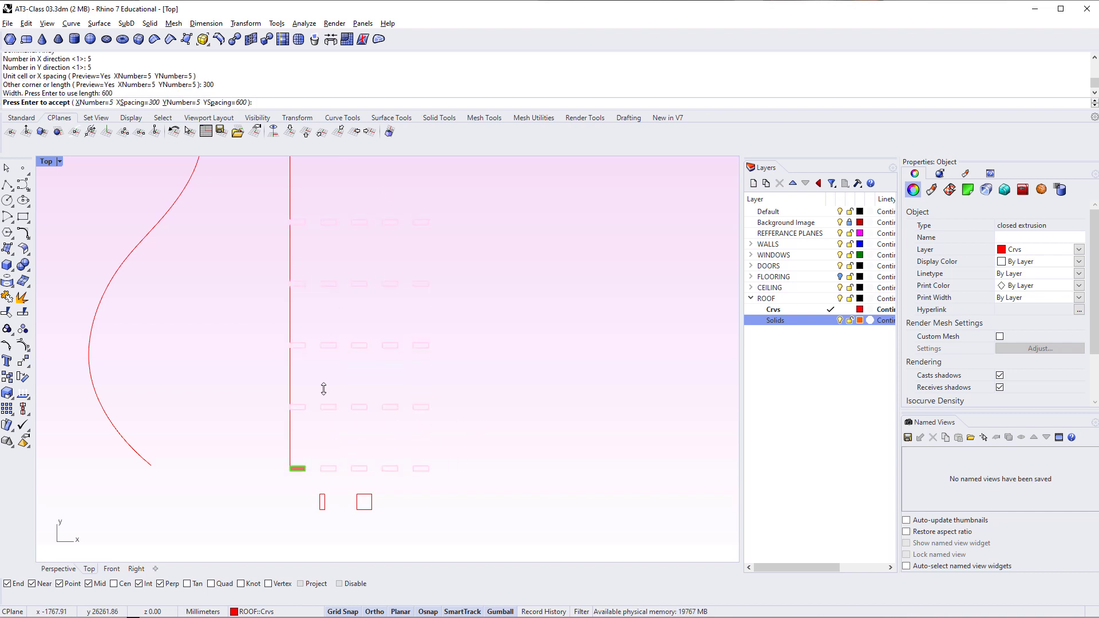
key("Return")
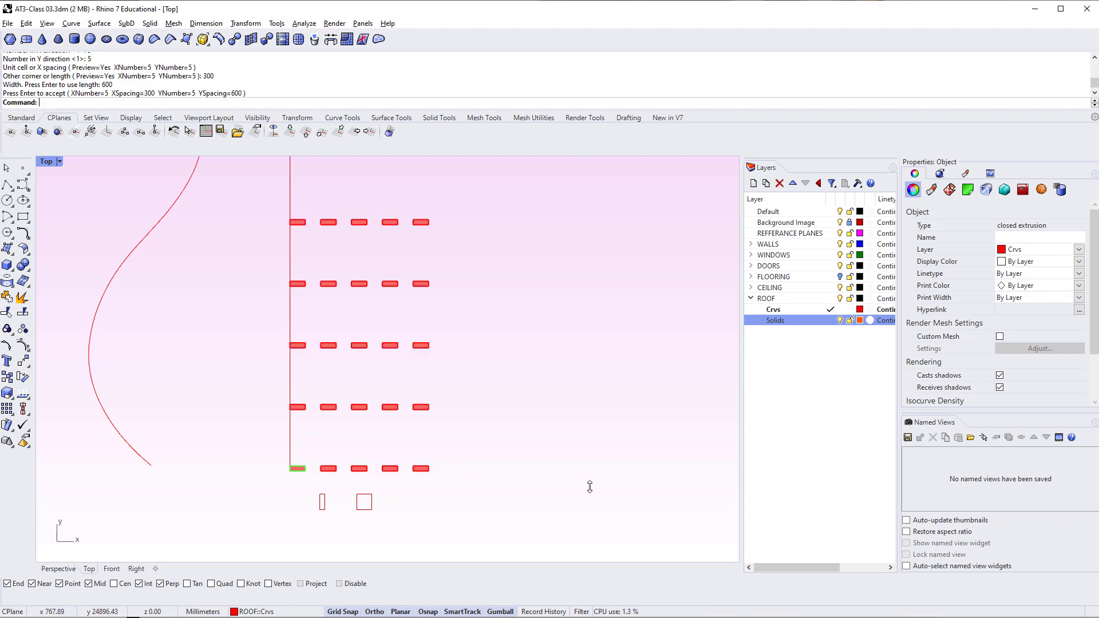
Inspect the arrayed posts in the Perspective view, then undo the array and return to the Top view
left_click(460, 494)
key("ctrl+F4")
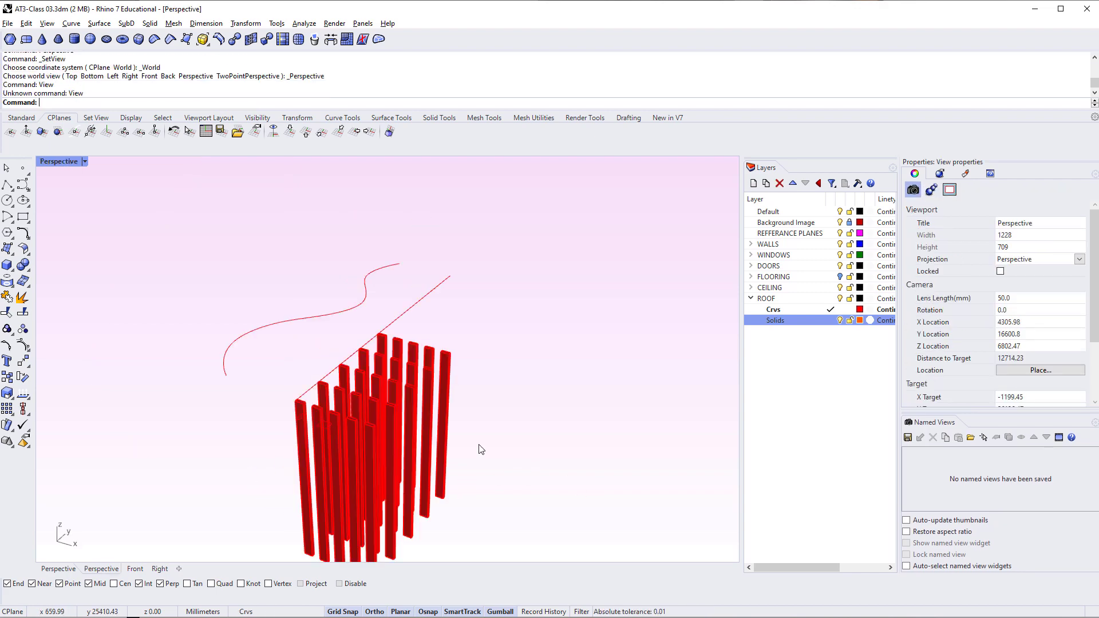
mouse_move(481, 450)
right_mouse_down()
mouse_move(346, 449)
mouse_move(498, 441)
right_mouse_up()
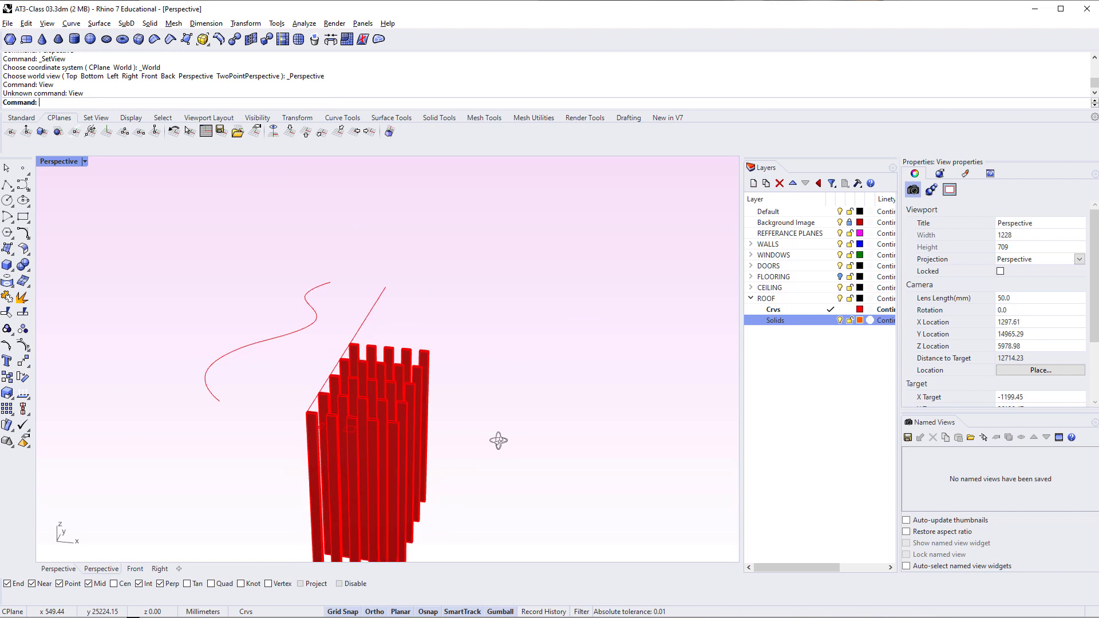
key("ctrl+z")
type("Top View")
key("Return")
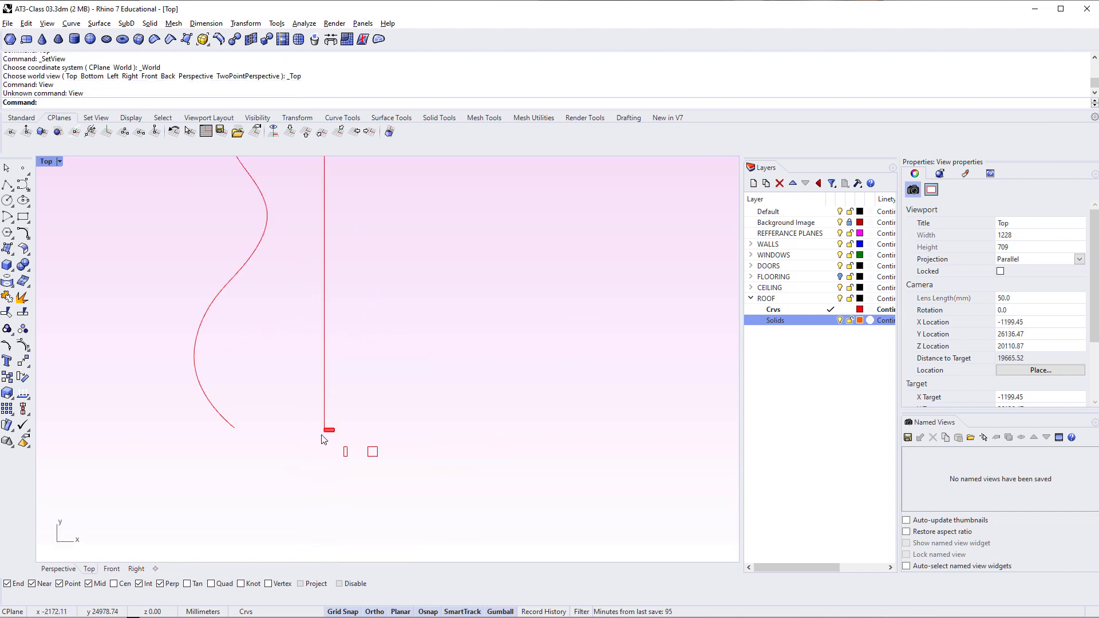
Start an array of the post along the straight line with 1 in X, 12 in Y and 1 in Z
left_click(342, 427)
scroll(401, 372, "down", 4)
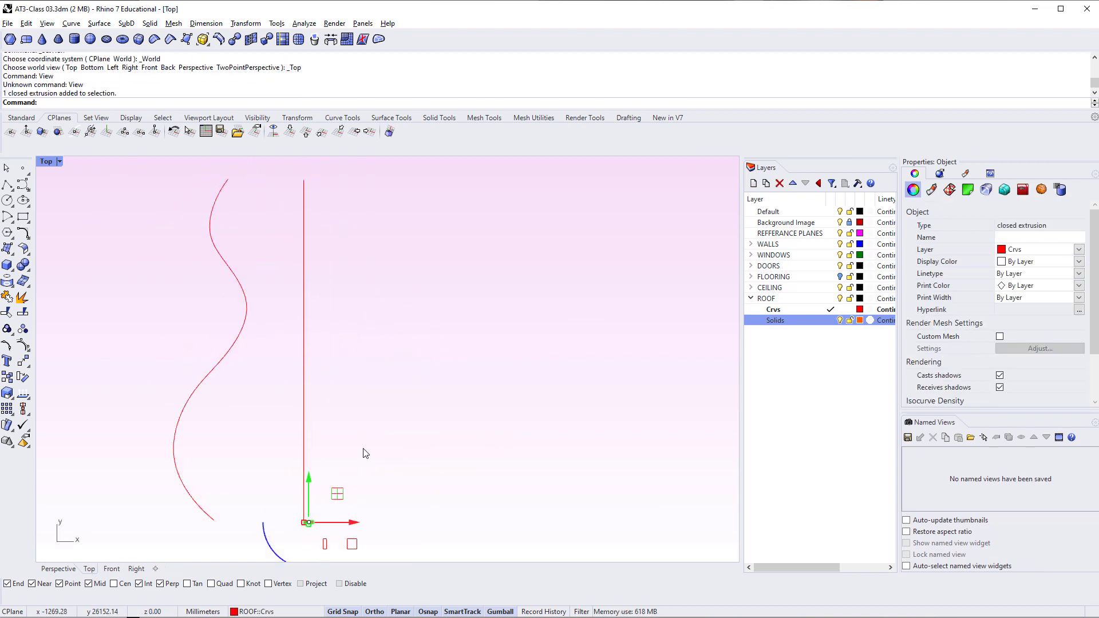
type("Arrat")
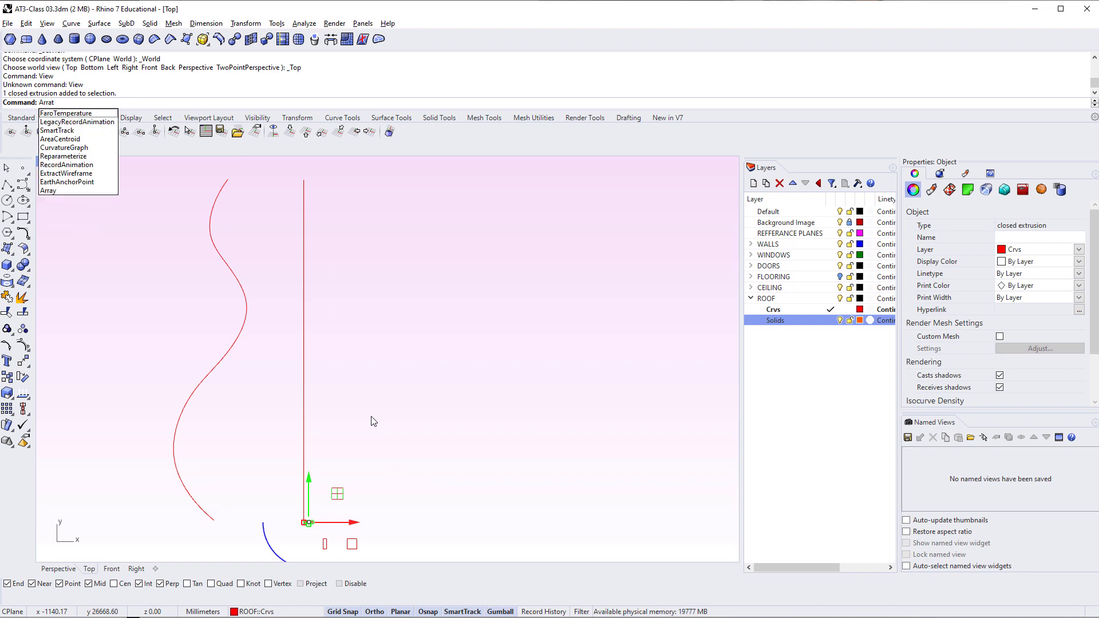
key("BackSpace")
type("y")
key("Return")
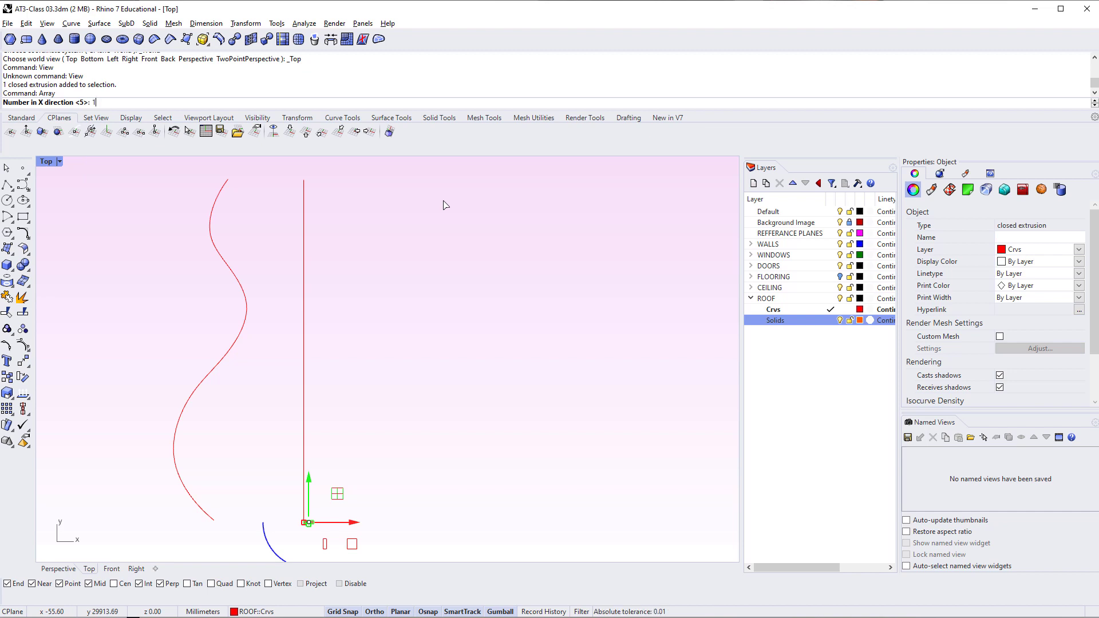
type("1")
key("Return")
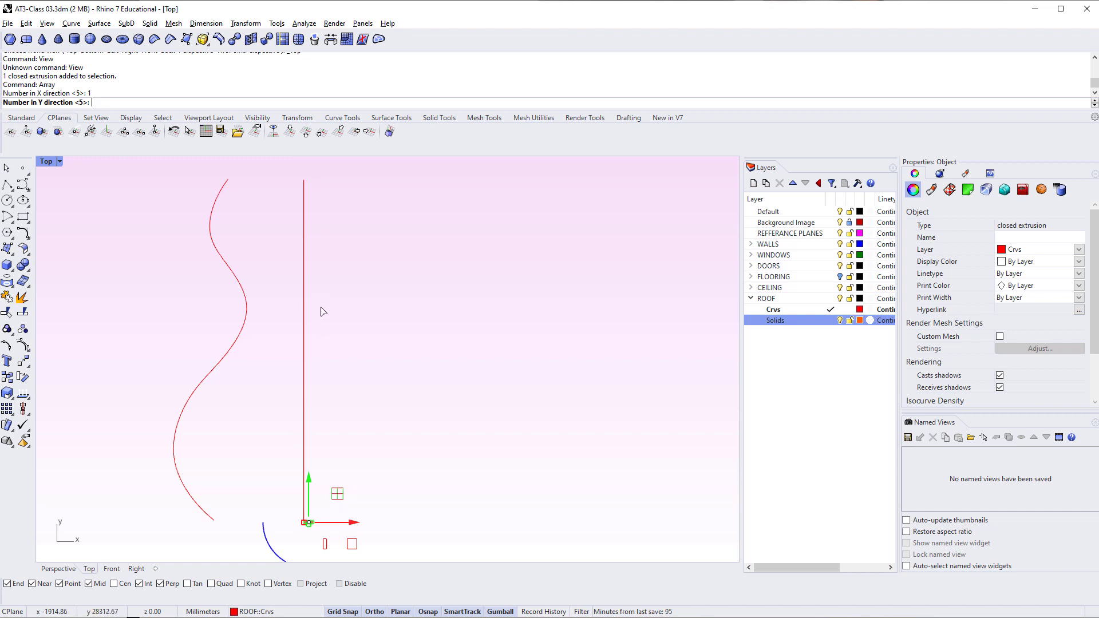
type("12")
key("Return")
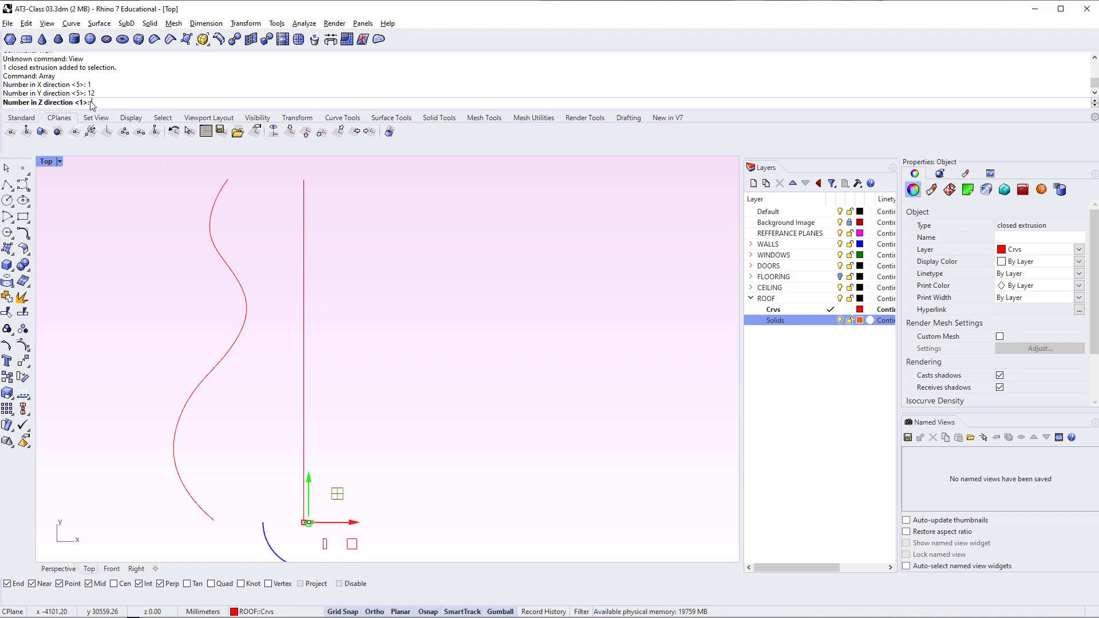
key("Return")
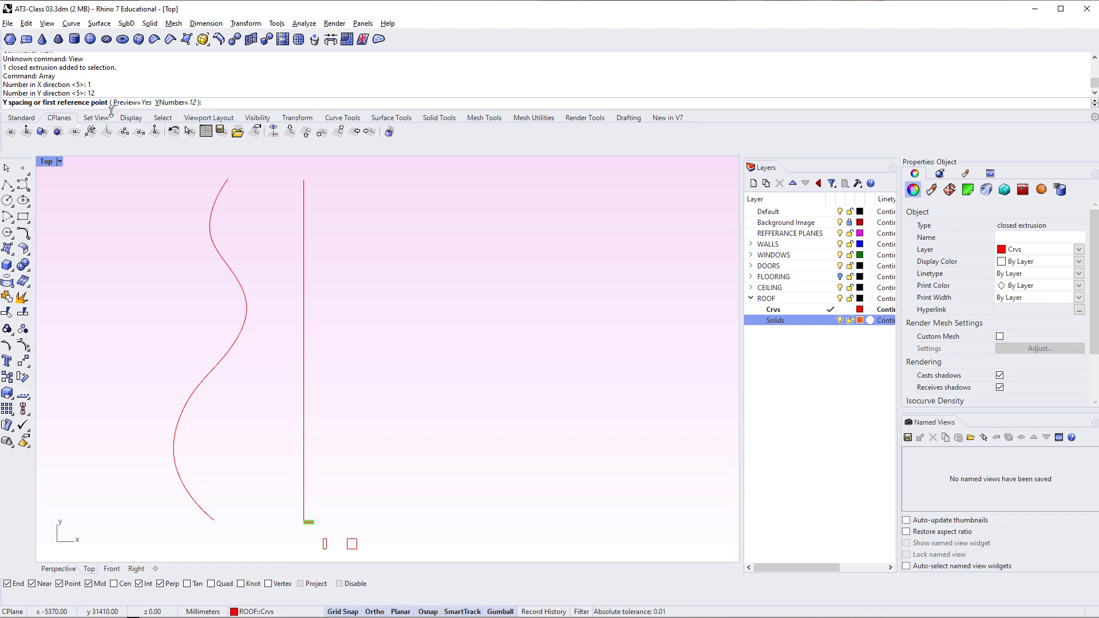
Change the array's Y count to 50 and set its Y spacing to 100 mm from the line's lower endpoint
left_click(302, 520)
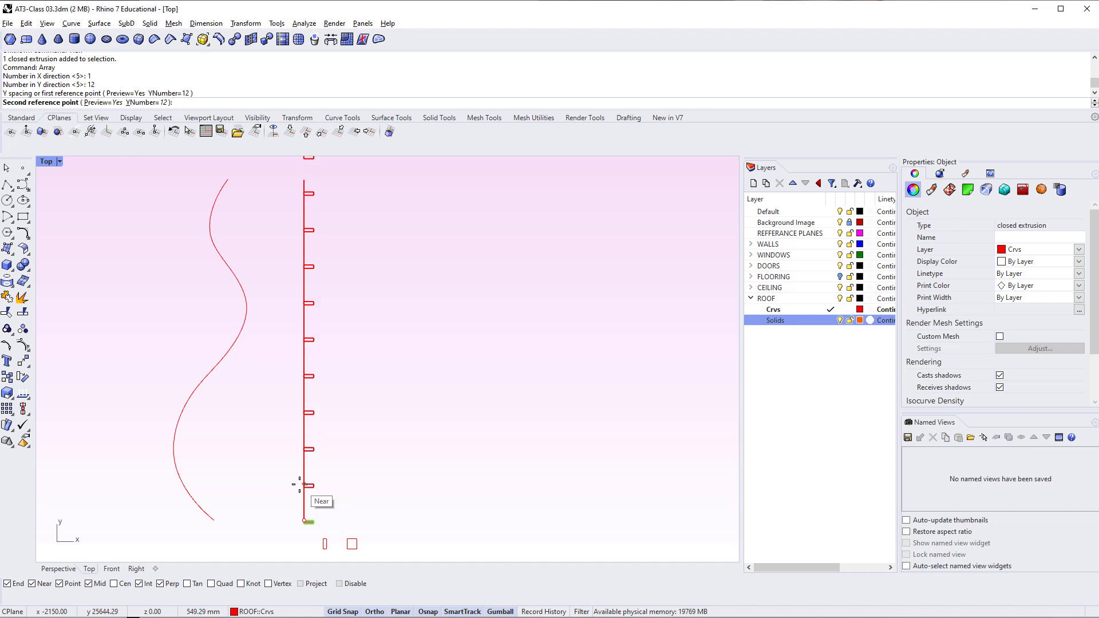
type("500")
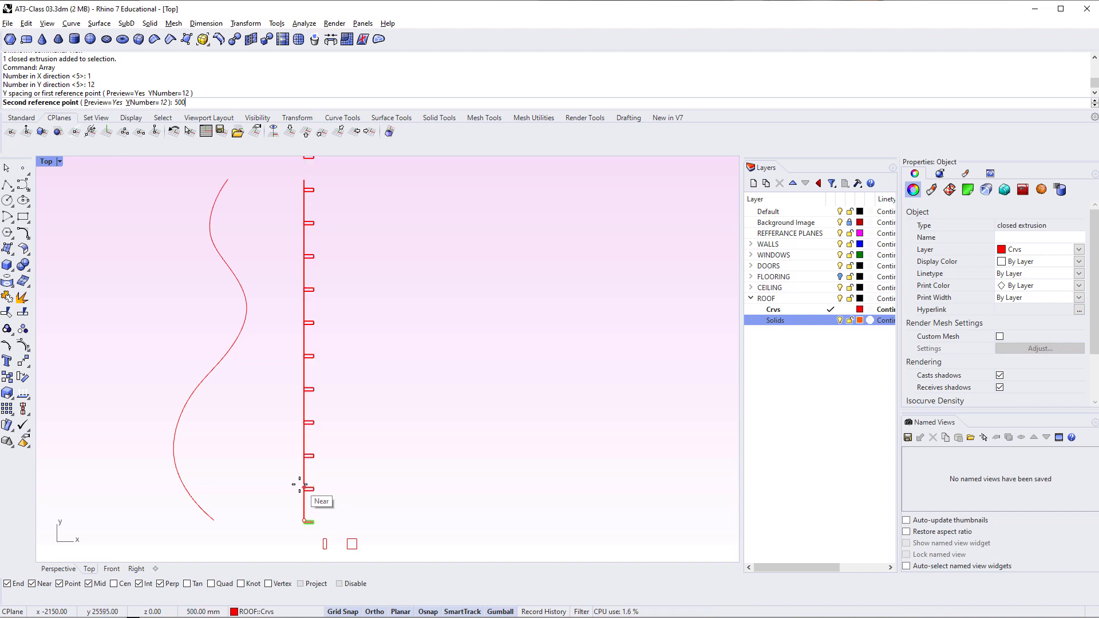
key("BackSpace")
key("BackSpace")
key("BackSpace")
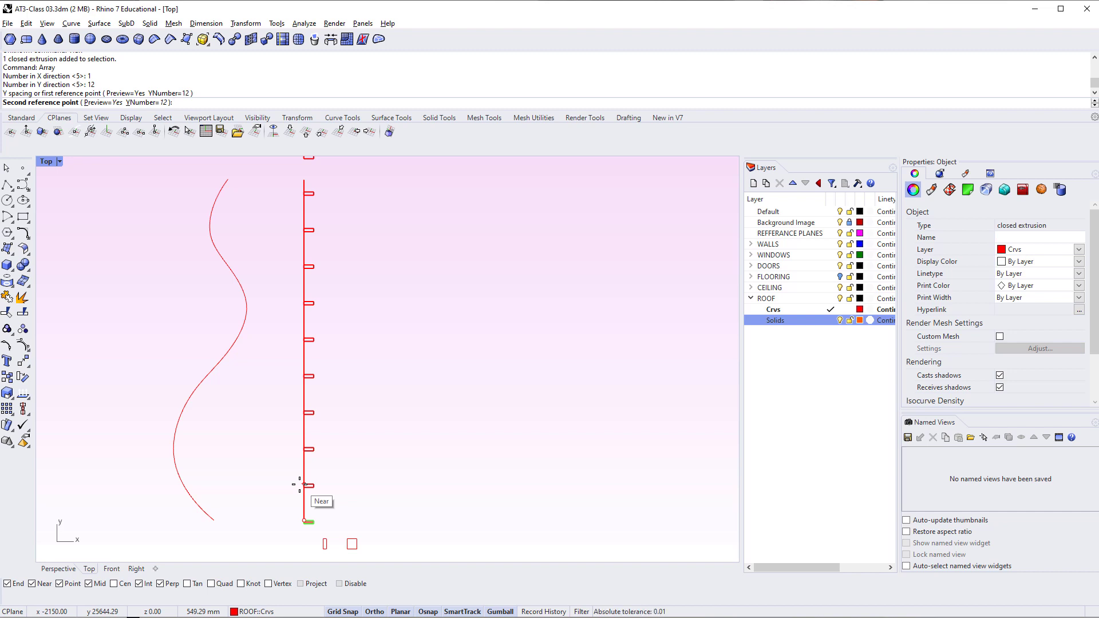
type("100")
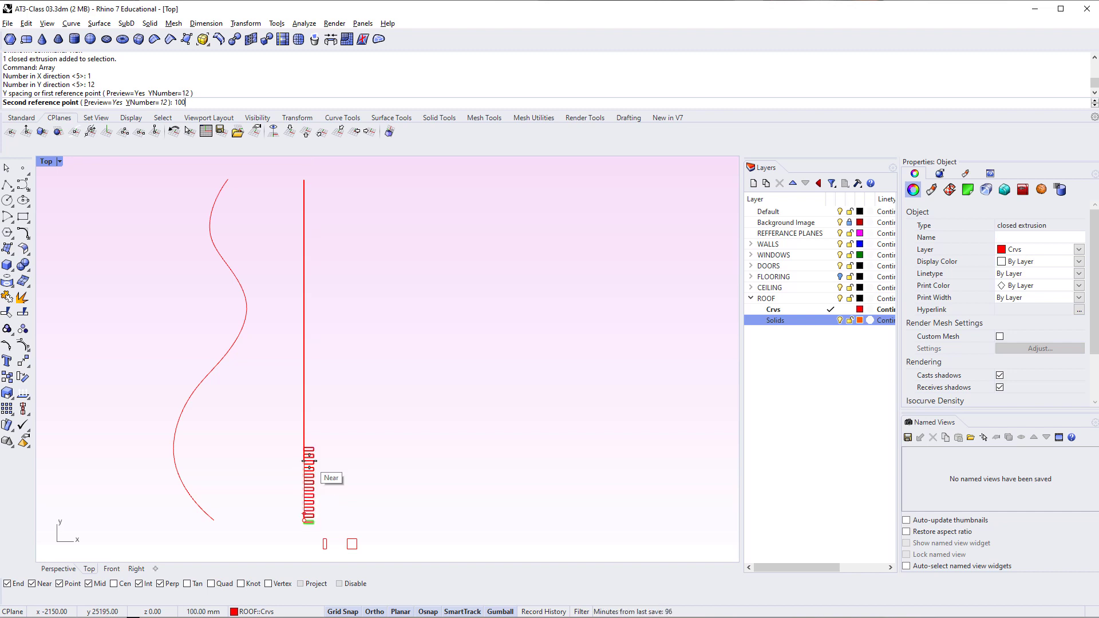
left_click(163, 102)
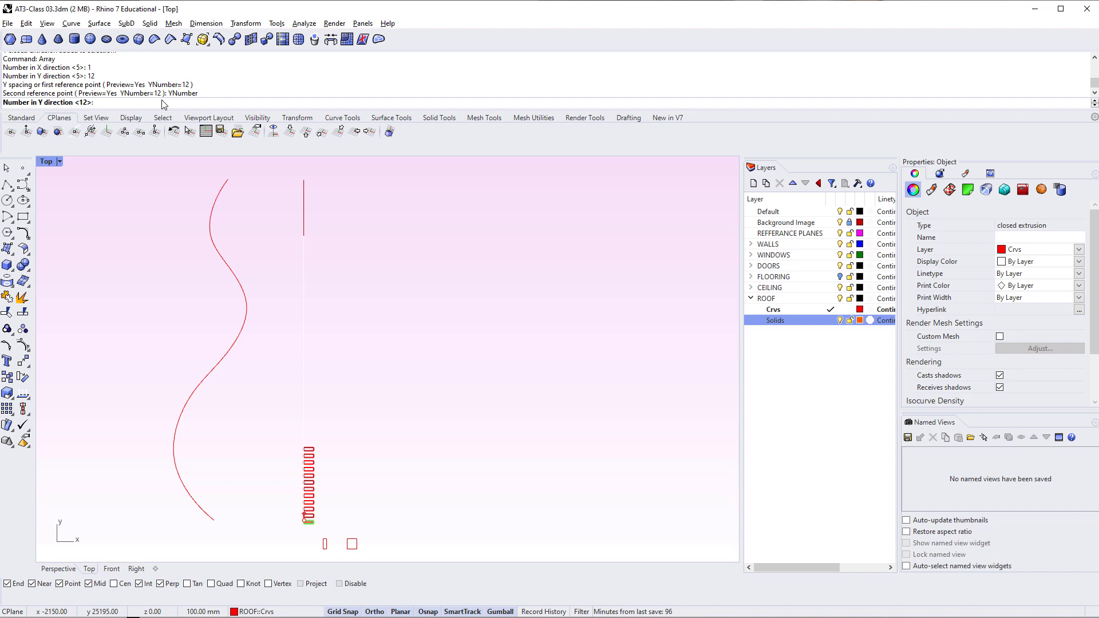
key("Return")
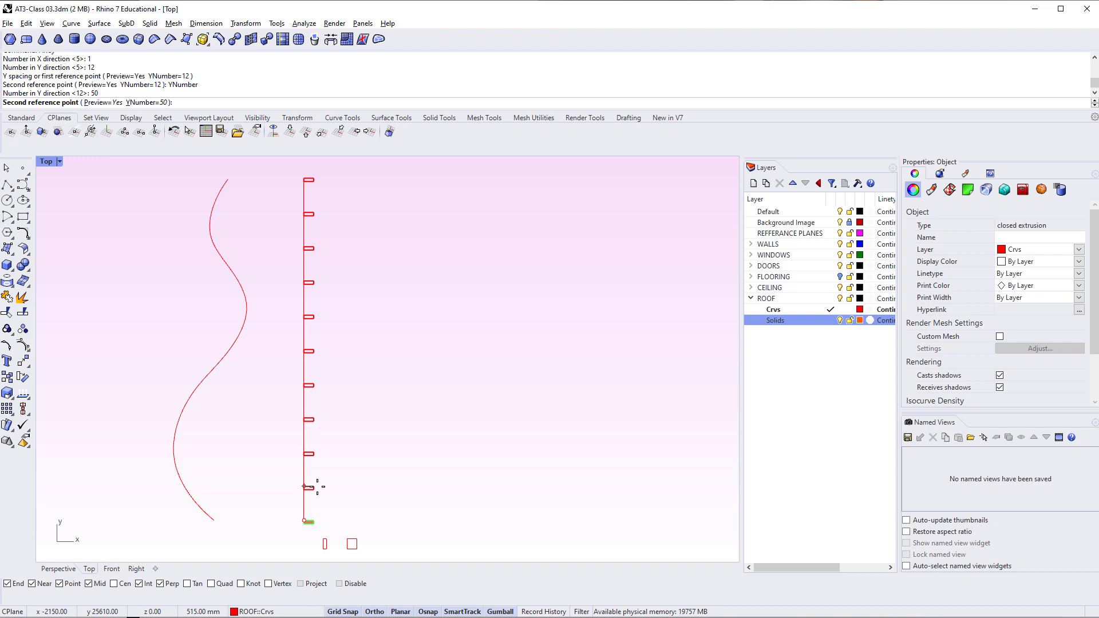
type("100")
key("Return")
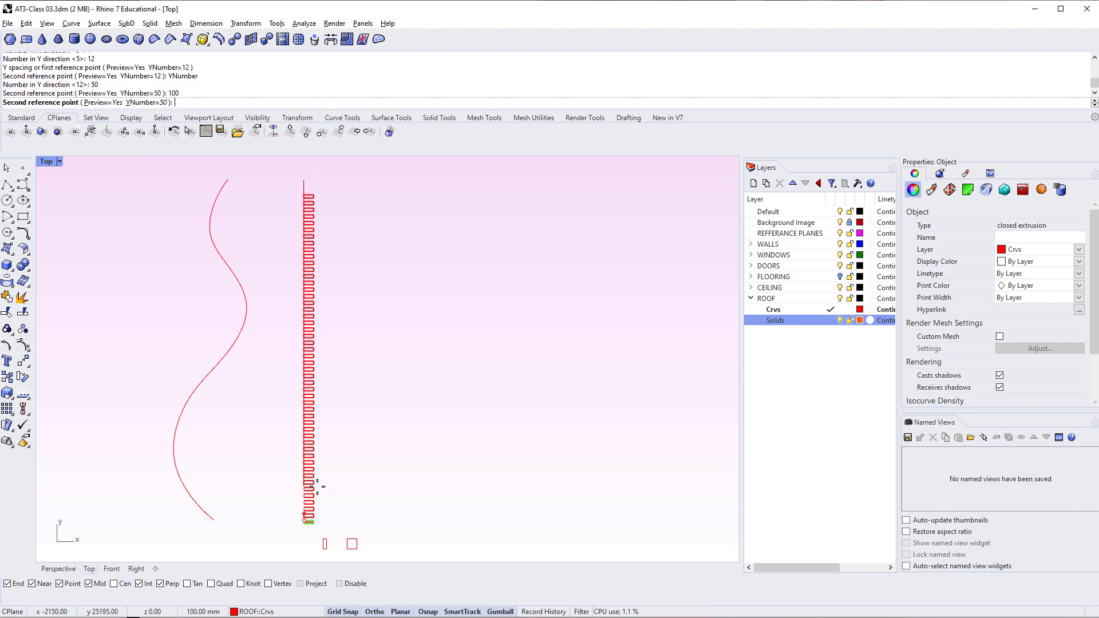
Check the array preview in the Perspective view, then cancel the array and return to the Top view
left_click(304, 179)
key("ctrl+F4")
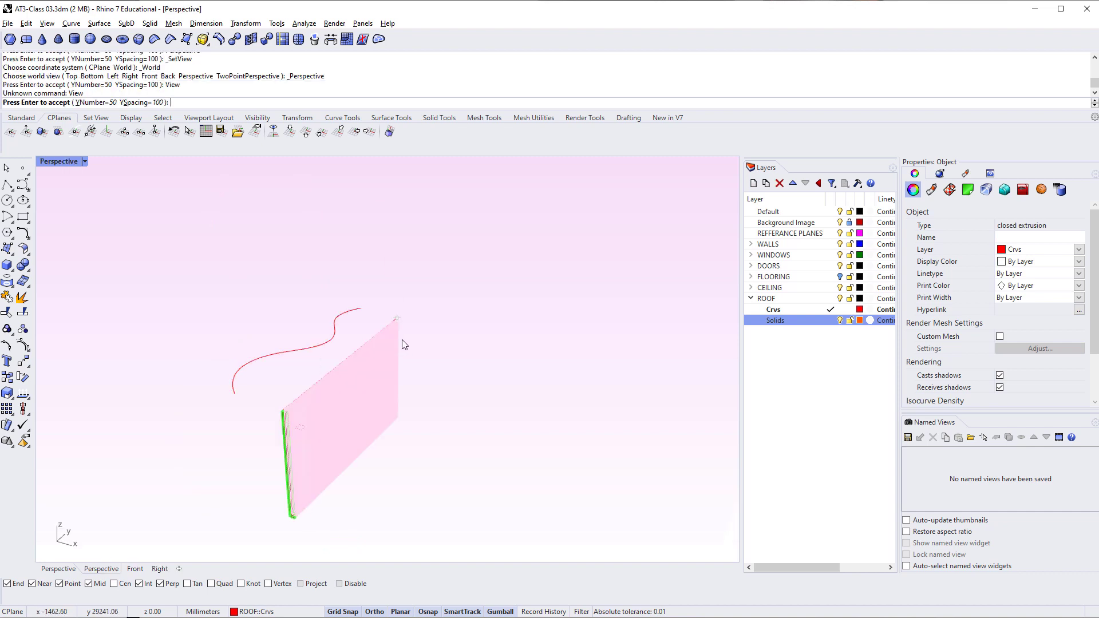
key("Escape")
right_click_drag(405, 387, 360, 492)
key("ctrl+F1")
scroll(355, 463, "up", 3)
Array the post along the straight line with 1 in X, 50 in Y and 1 in Z, spaced 100 mm from the line's lower endpoint
left_click(317, 469)
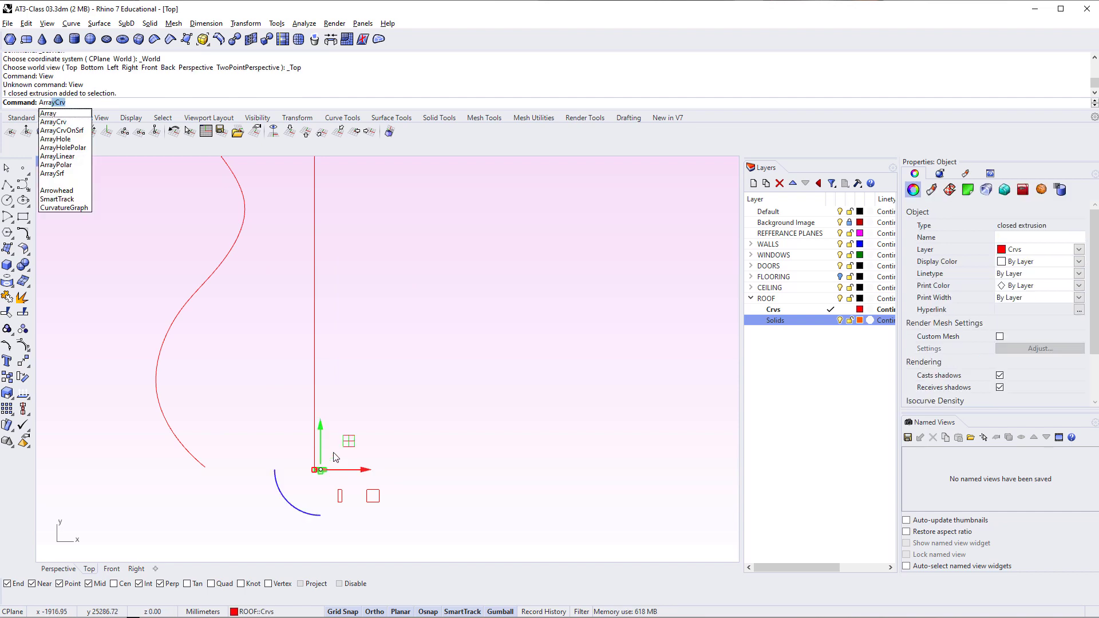
key("Delete")
key("Return")
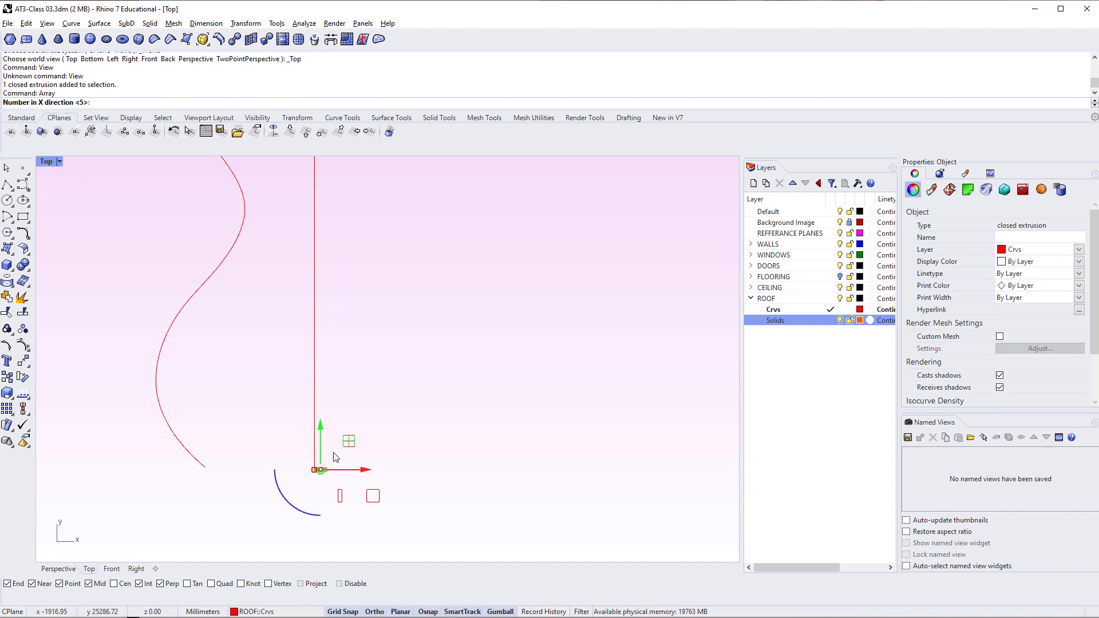
key("Return")
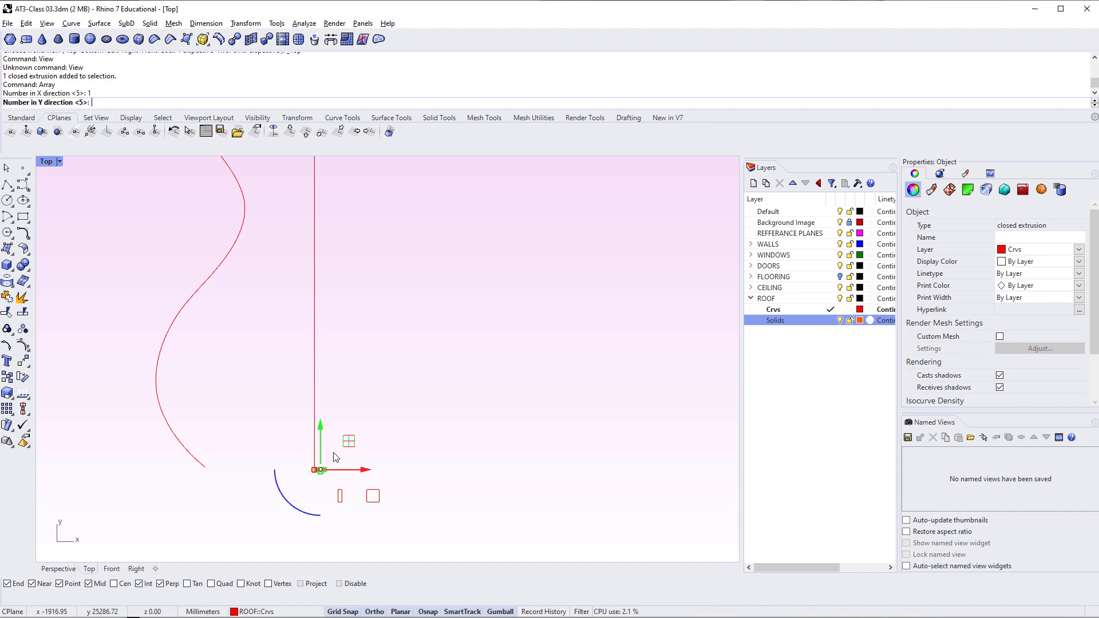
type("50")
key("Return")
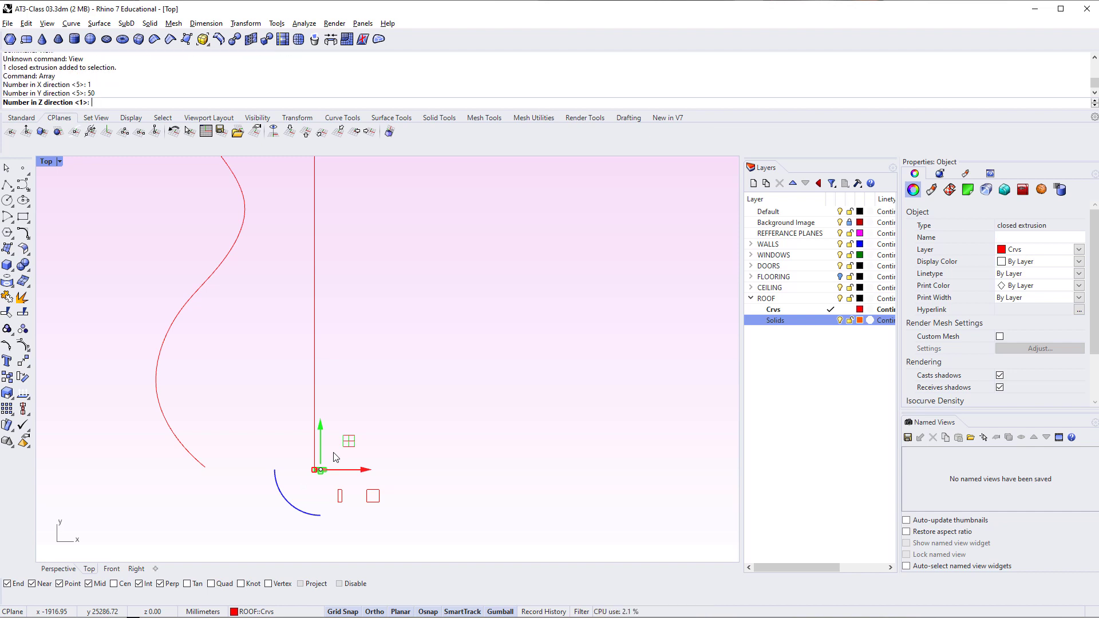
key("Return")
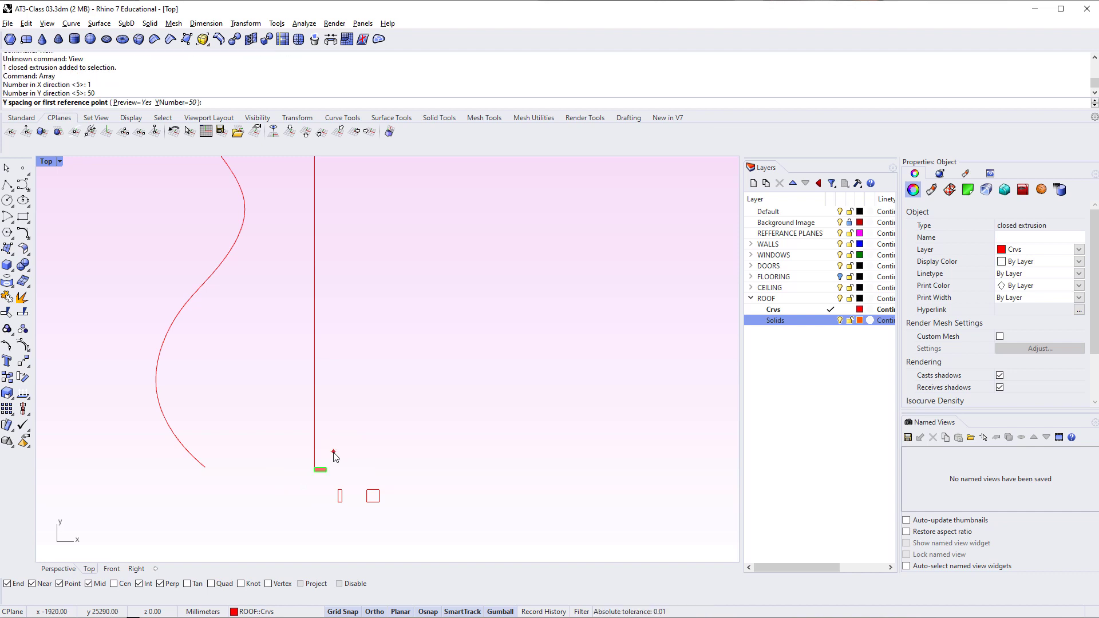
left_click(314, 470)
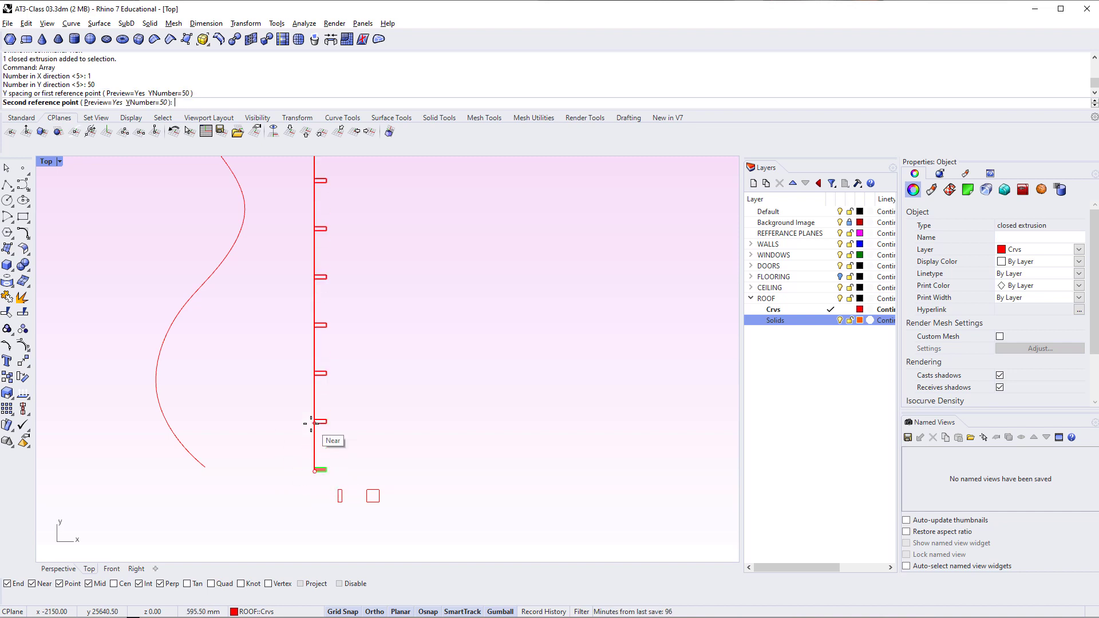
type("100")
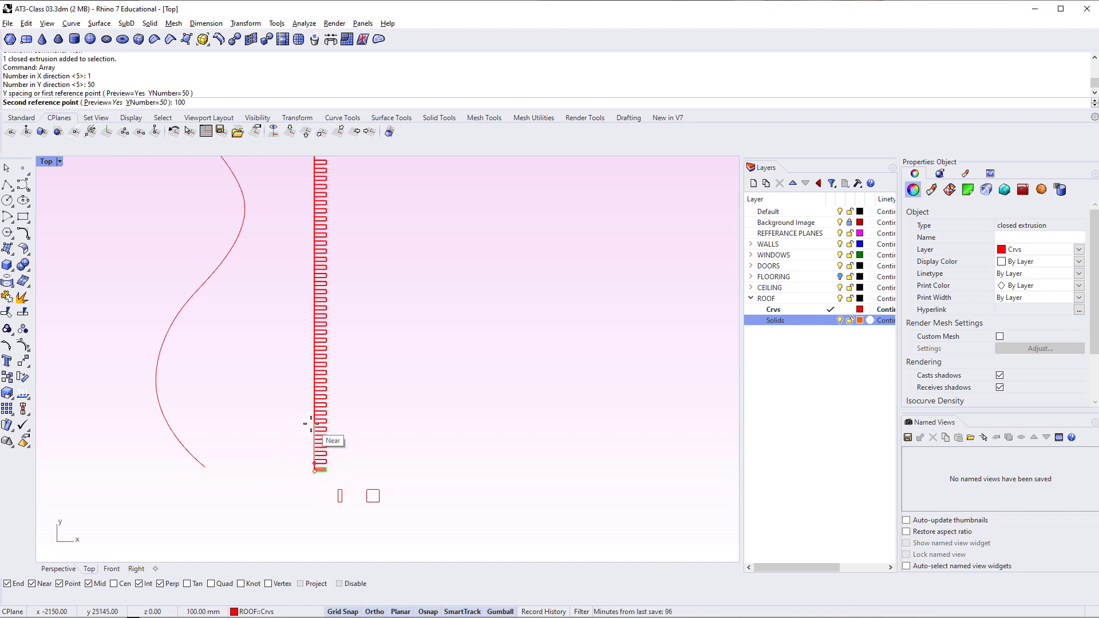
key("Return")
key("Return")
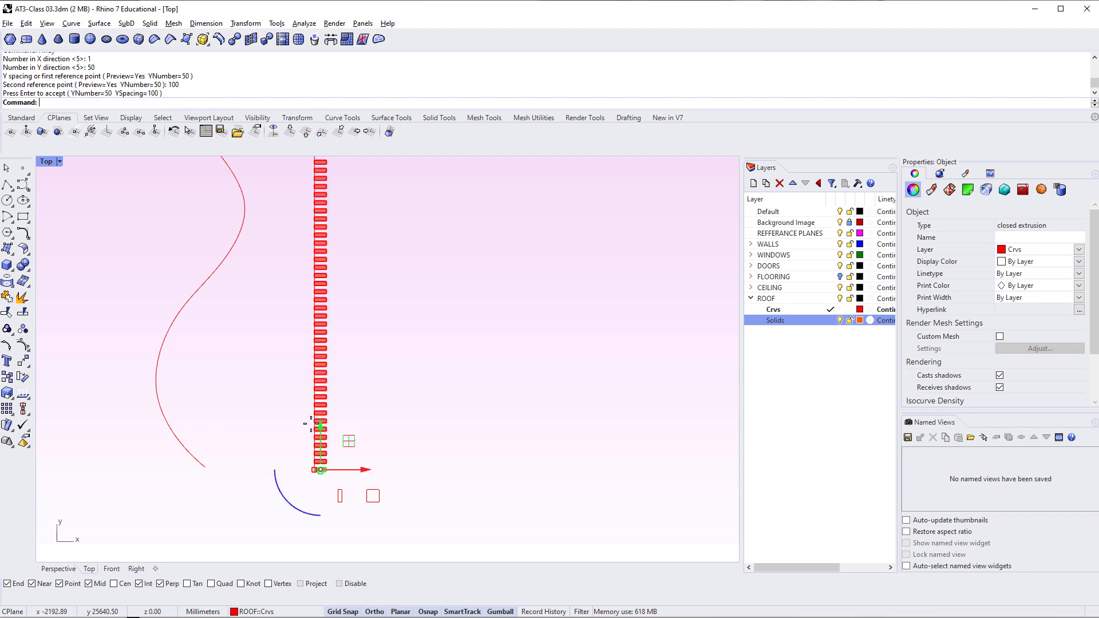
Inspect the row of arrayed posts in the Perspective view, return to the Top view and undo the array
left_click(449, 392)
key("ctrl+F4")
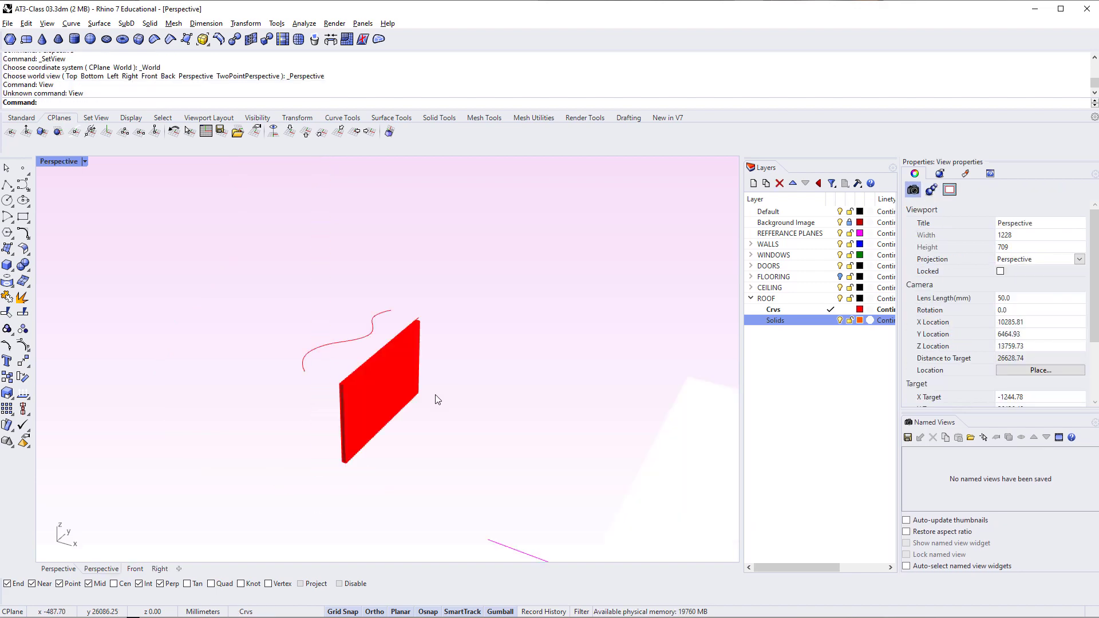
scroll(436, 399, "up", 6)
right_click_drag(388, 422, 295, 399)
scroll(309, 395, "up", 8)
right_click_drag(495, 453, 490, 364)
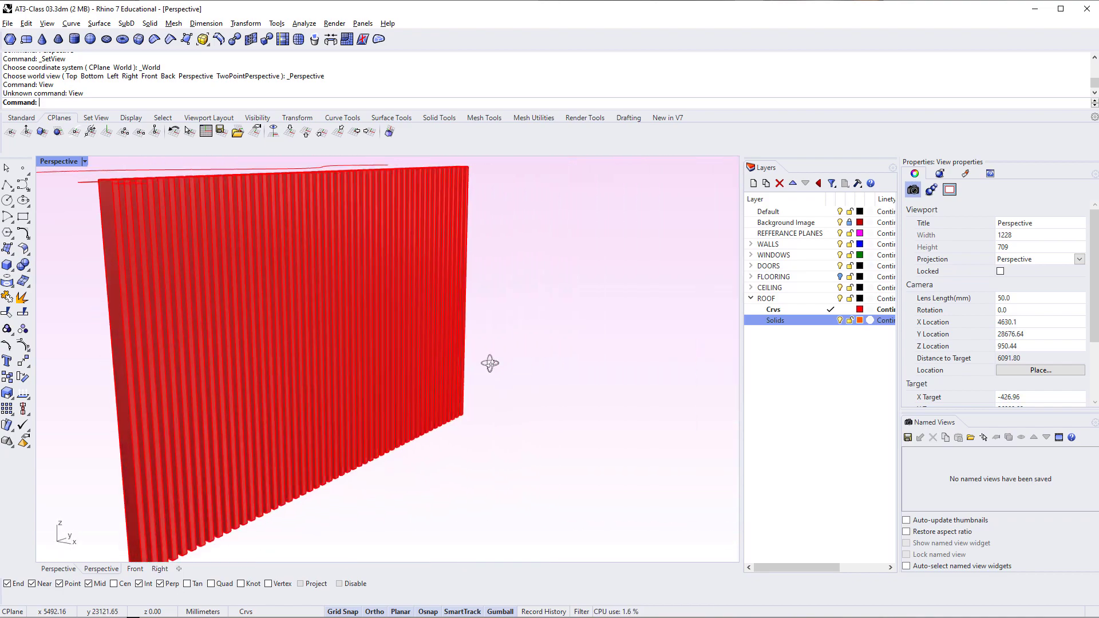
type("Top")
key("Return")
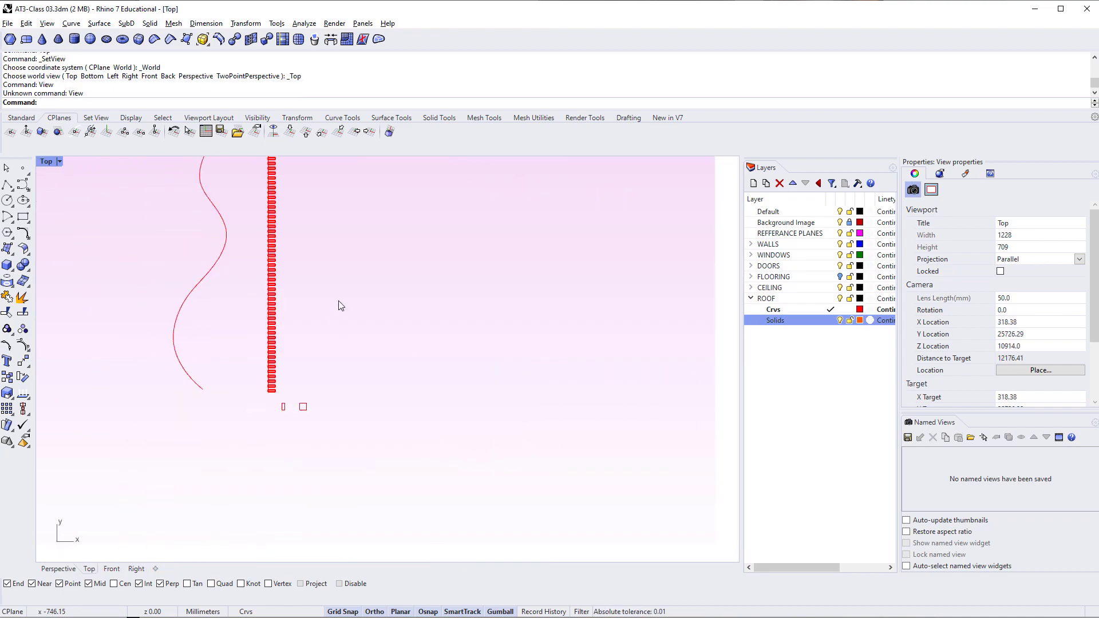
right_click_drag(338, 305, 326, 379)
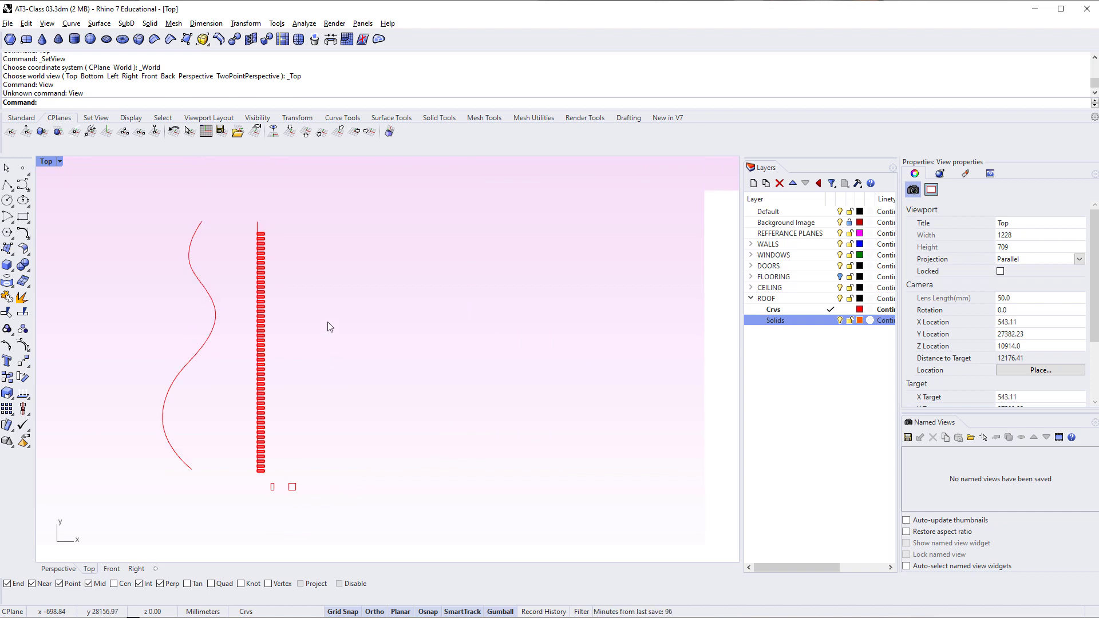
key("ctrl+z")
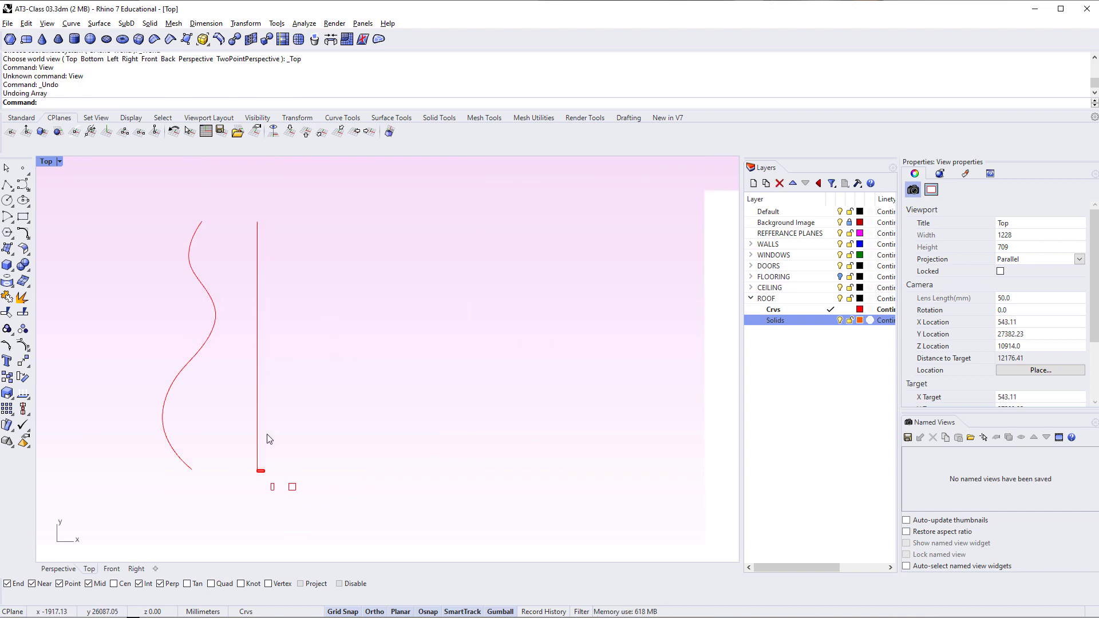
Copy the post from the straight line's lower endpoint to the wavy curve's lower endpoint
scroll(257, 461, "up", 5)
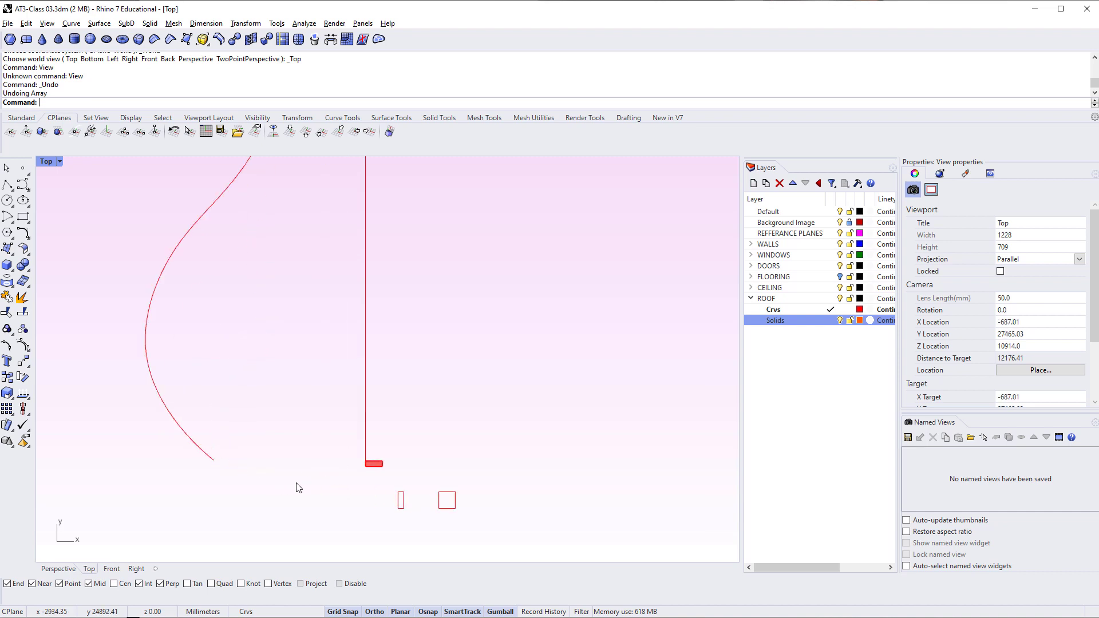
left_click(260, 471)
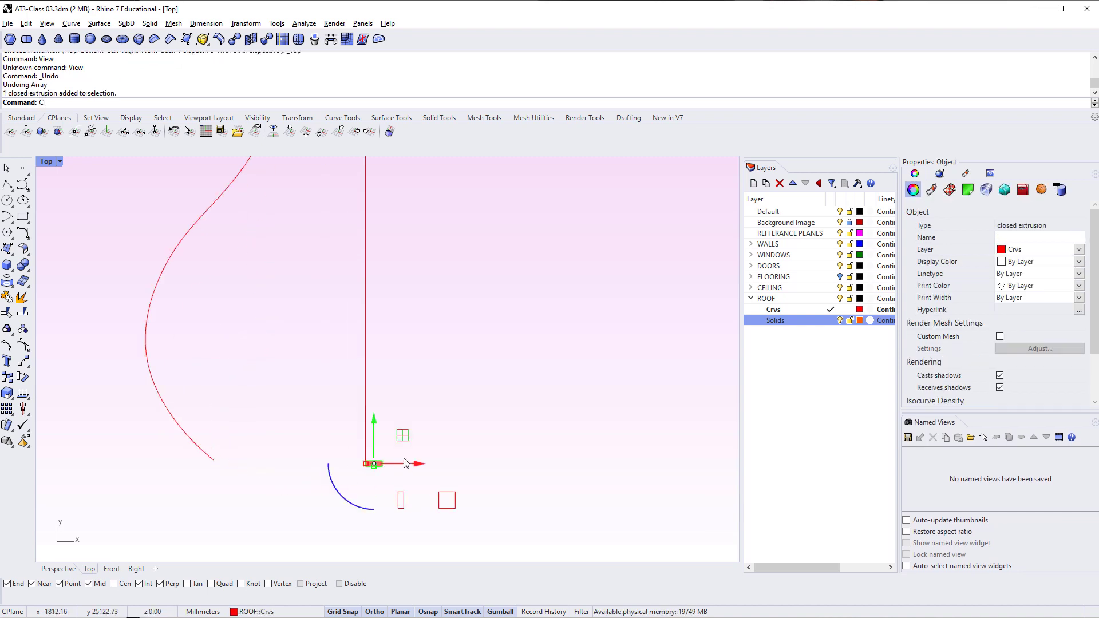
type("opy")
key("Return")
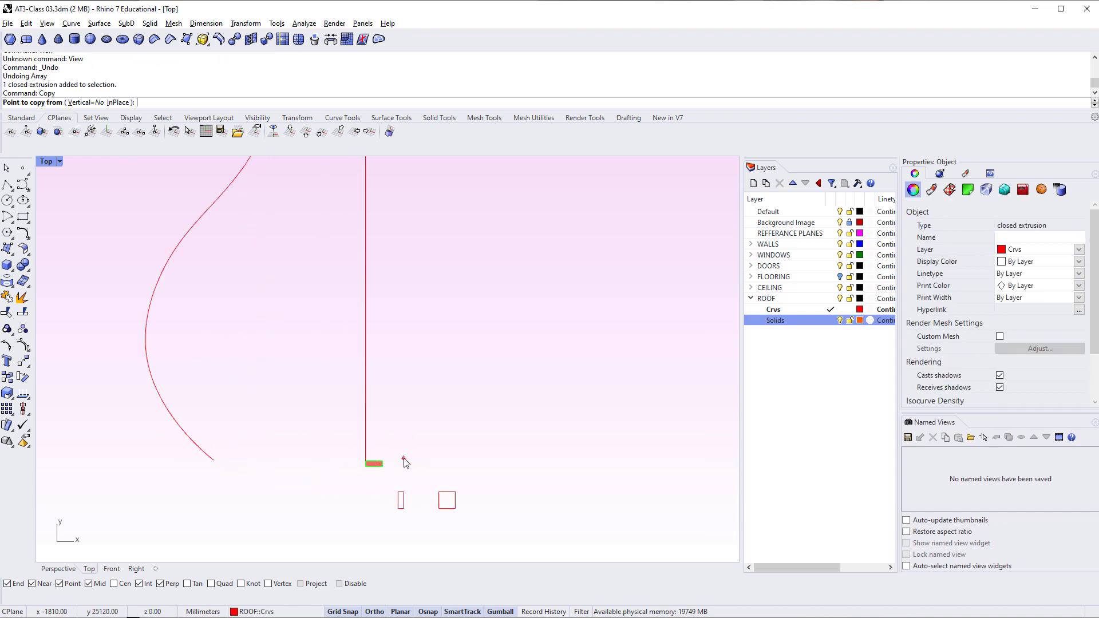
left_click(366, 462)
scroll(138, 469, "up", 5)
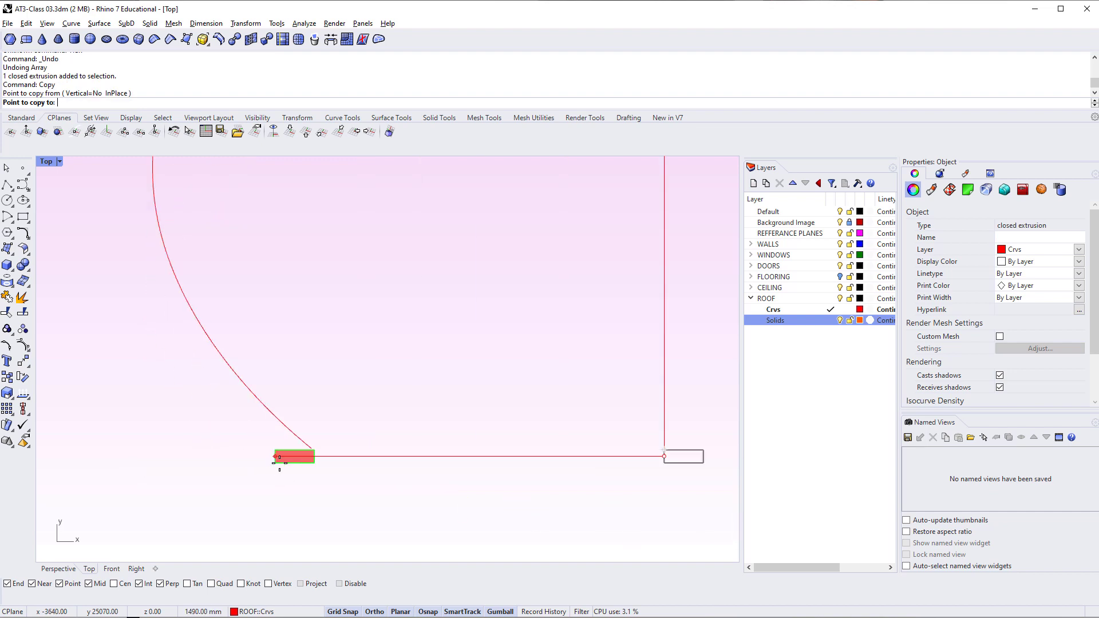
left_click(214, 458)
key("Return")
Rotate the copied post until its long side is roughly perpendicular to the end of the wavy curve
left_click(337, 453)
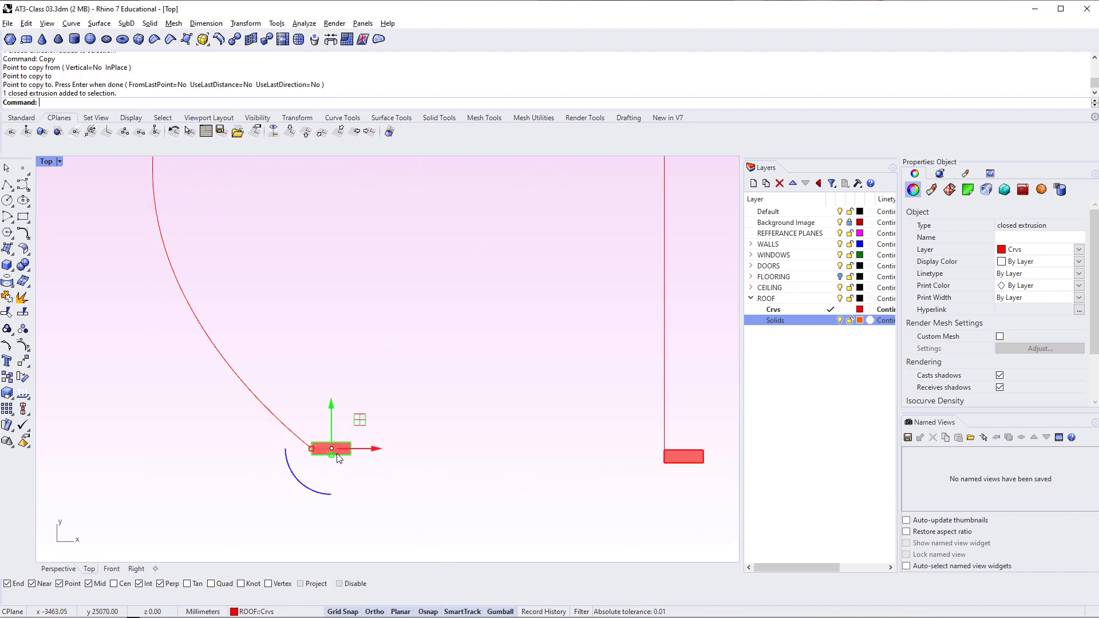
left_click_drag(308, 489, 326, 414)
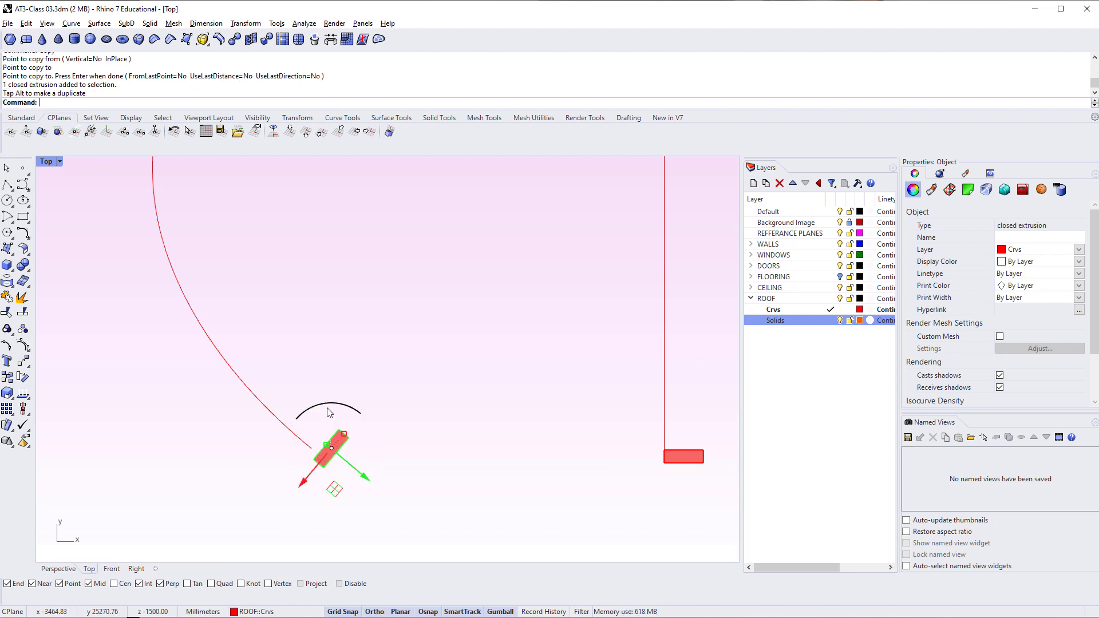
key("Escape")
Move the rotated post so its upper end corner sits on the wavy curve's lower endpoint
left_click(330, 455)
type("M")
key("Return")
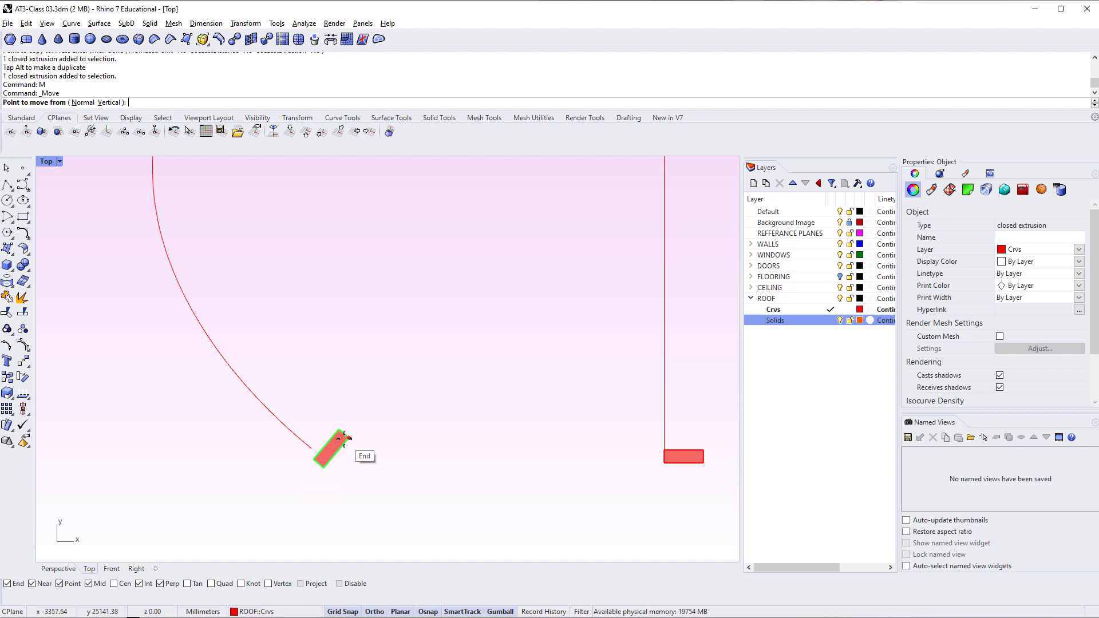
left_click(349, 437)
left_click(305, 446)
key("Escape")
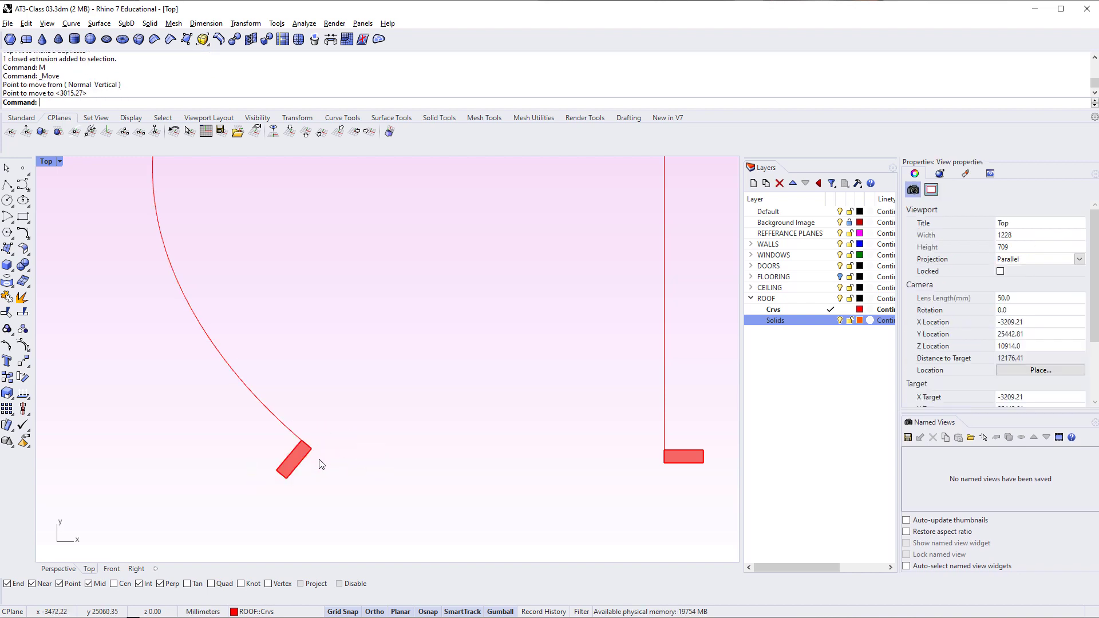
Start an array of the rotated post along a curve, using the wavy curve as the path
scroll(307, 459, "up", 2)
scroll(304, 461, "down", 3)
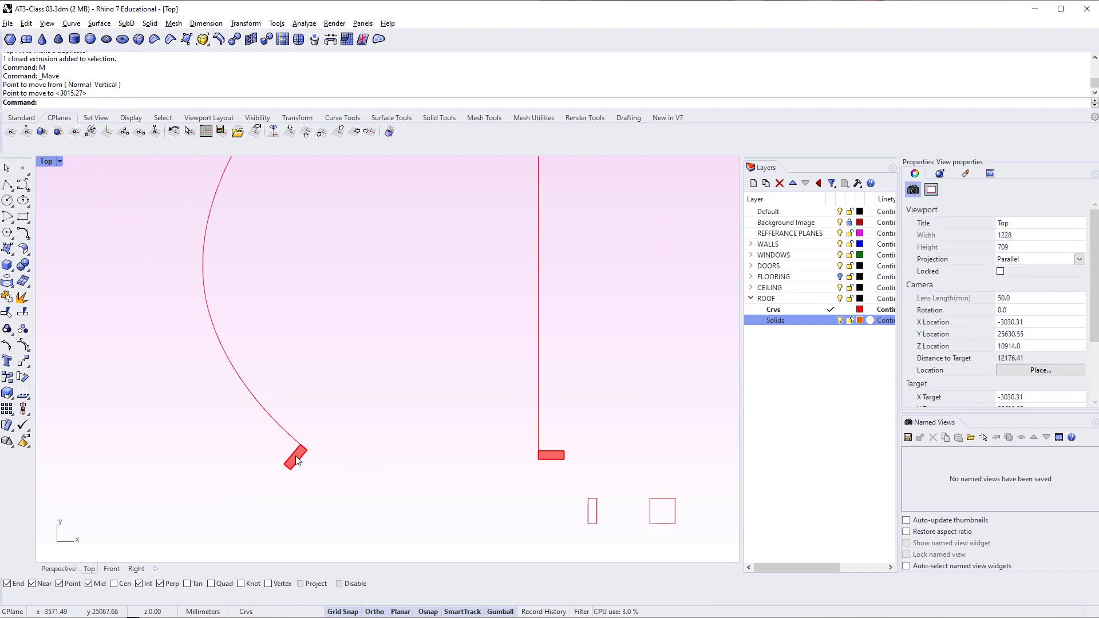
scroll(304, 453, "up", 5)
scroll(307, 453, "down", 5)
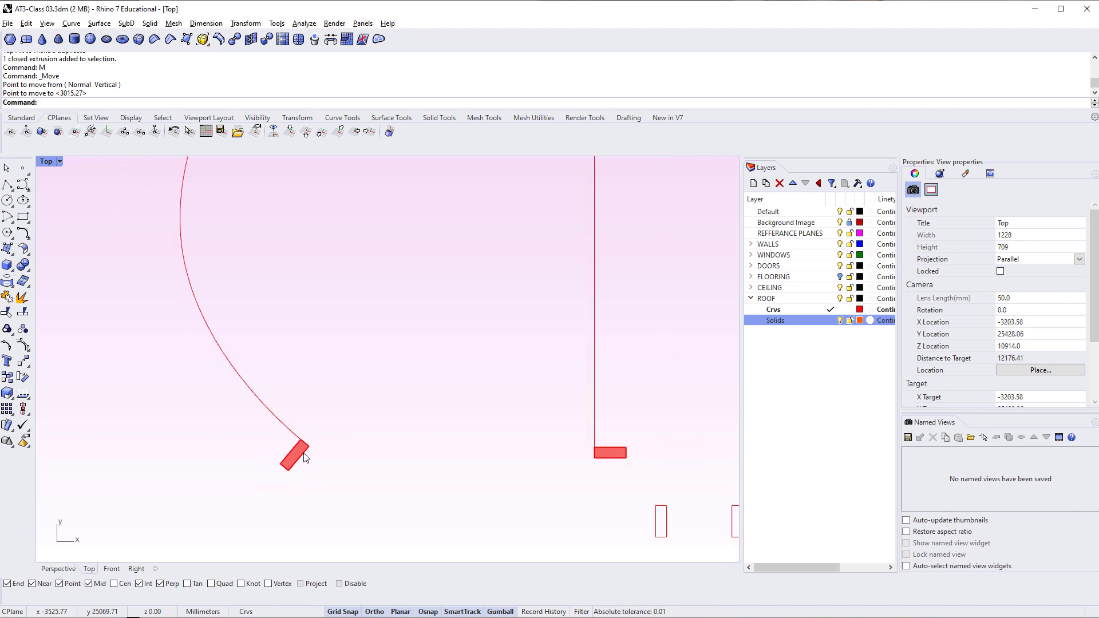
right_click_drag(322, 341, 292, 406)
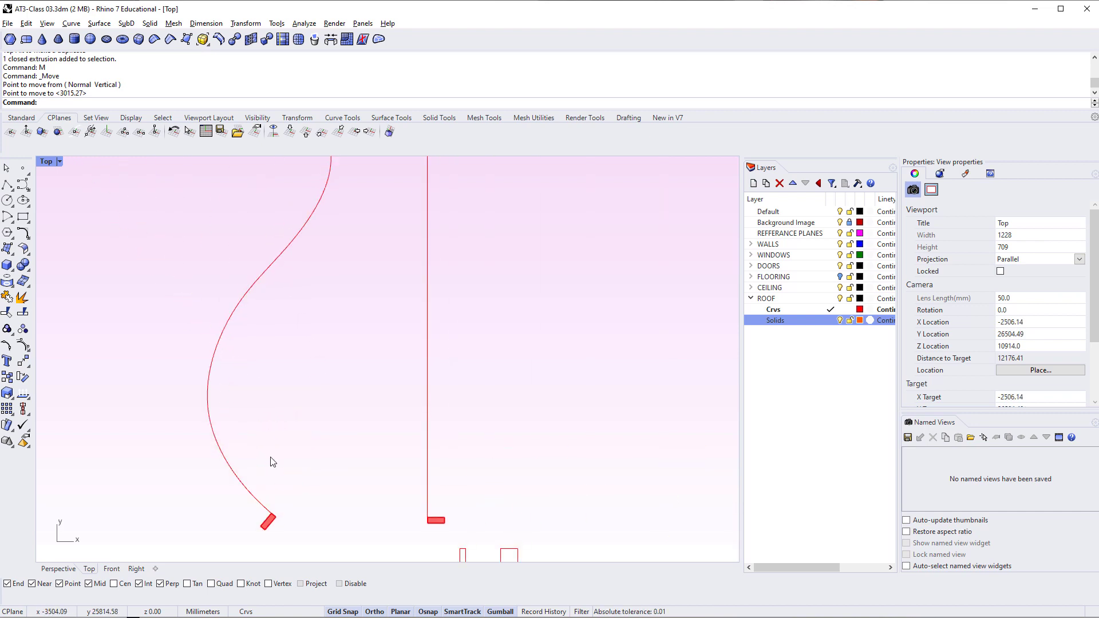
type("Array")
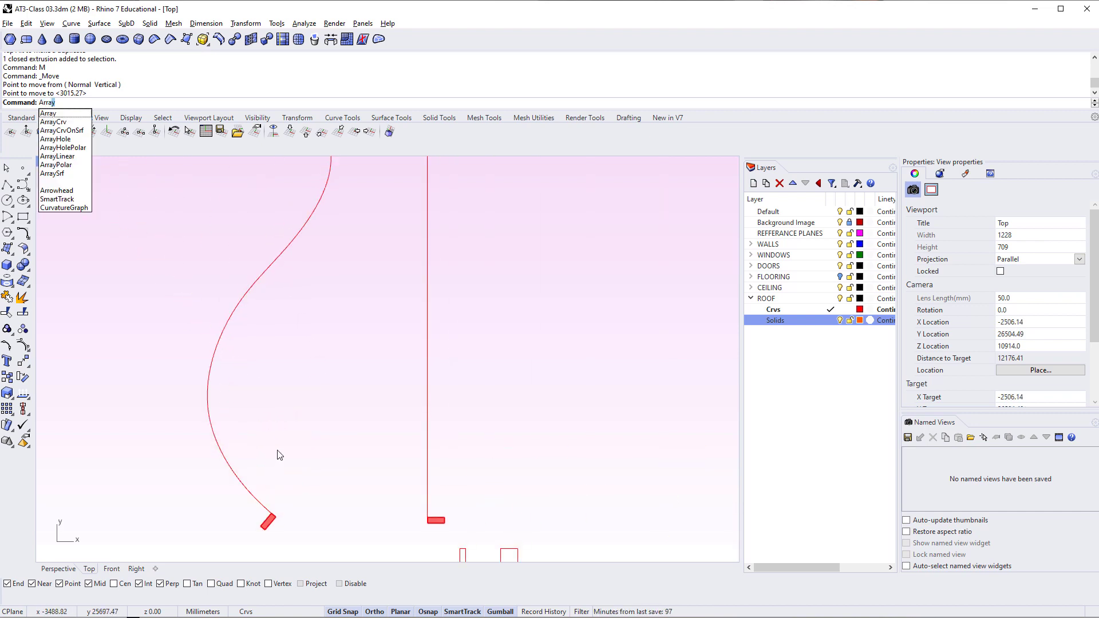
left_click(73, 122)
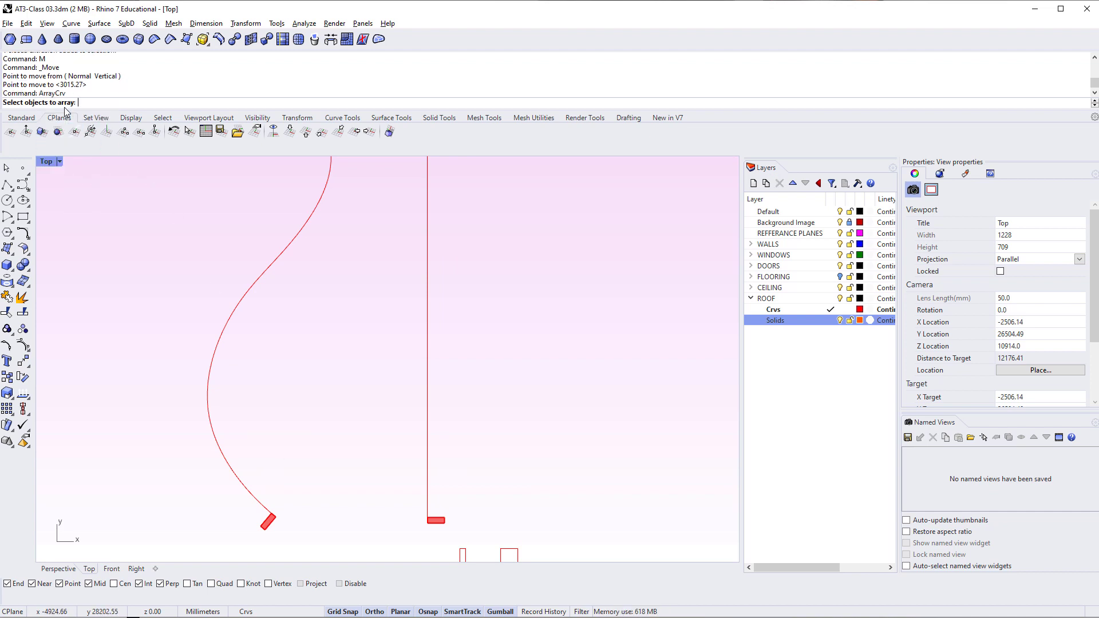
left_click(268, 525)
key("Return")
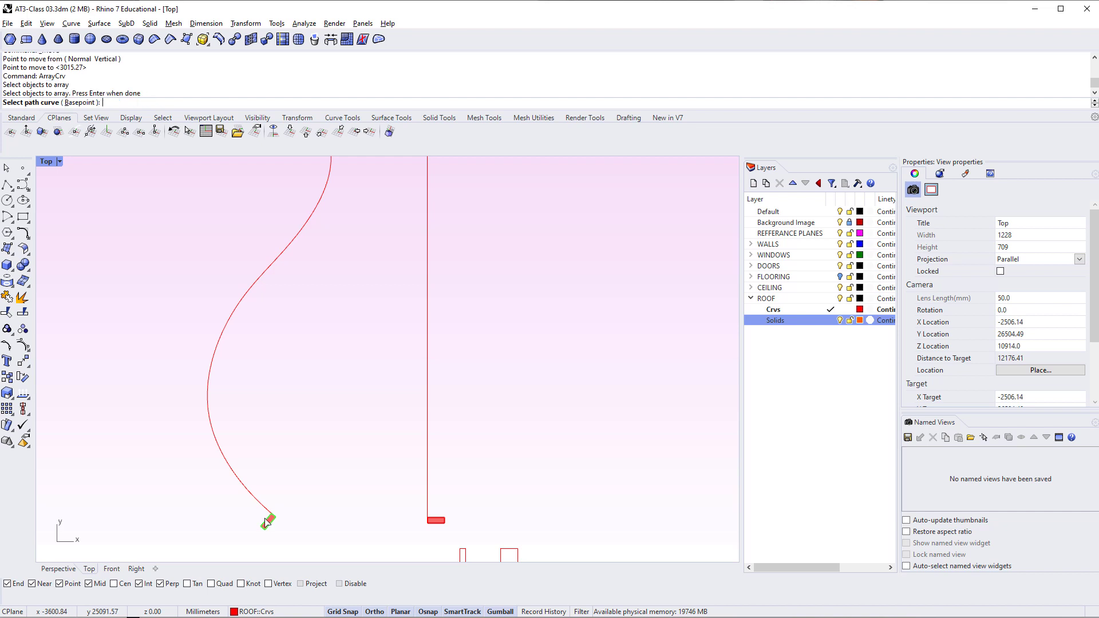
left_click(222, 447)
scroll(243, 398, "down", 3)
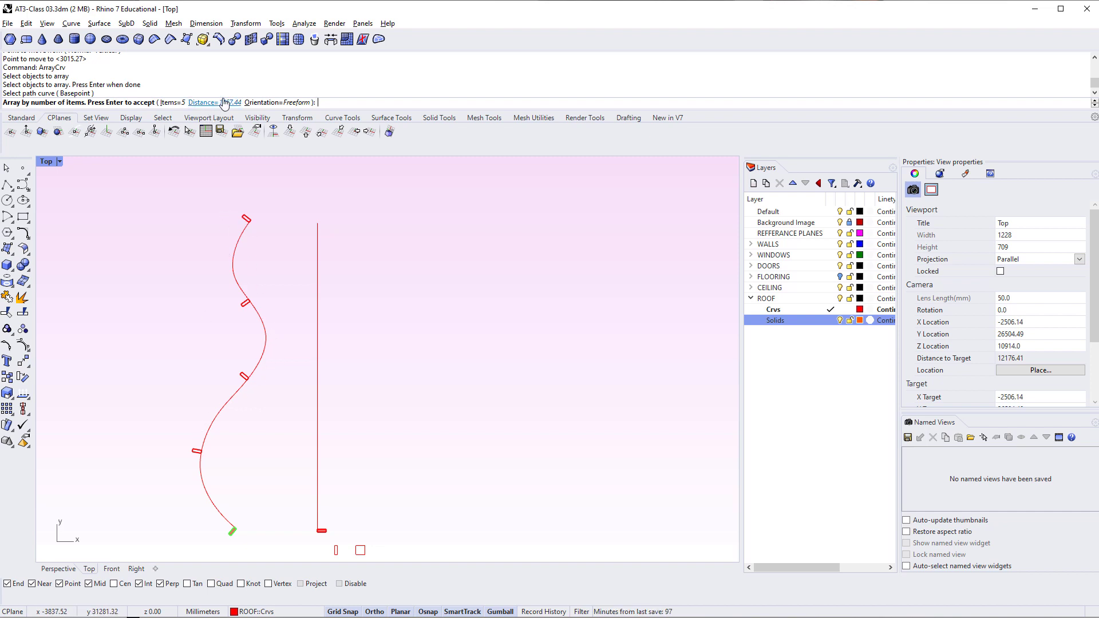
Set the curve array to 50 items, change the distance between items to 100 mm and accept the array
key("ctrl")
key("ctrl")
key("ctrl")
key("ctrl")
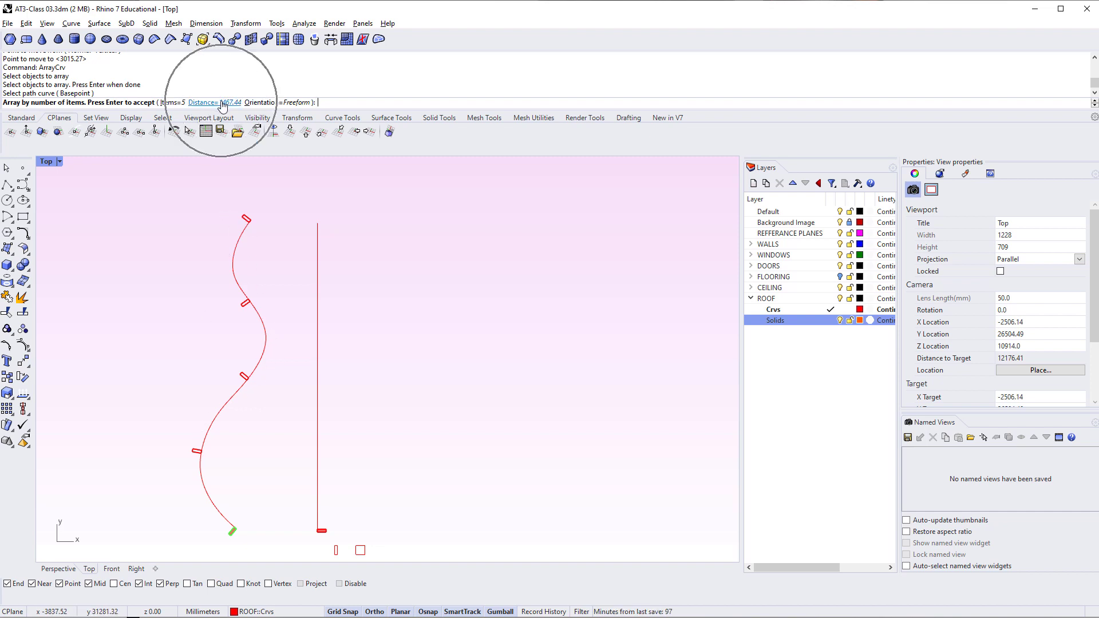
left_click(172, 103)
type("5")
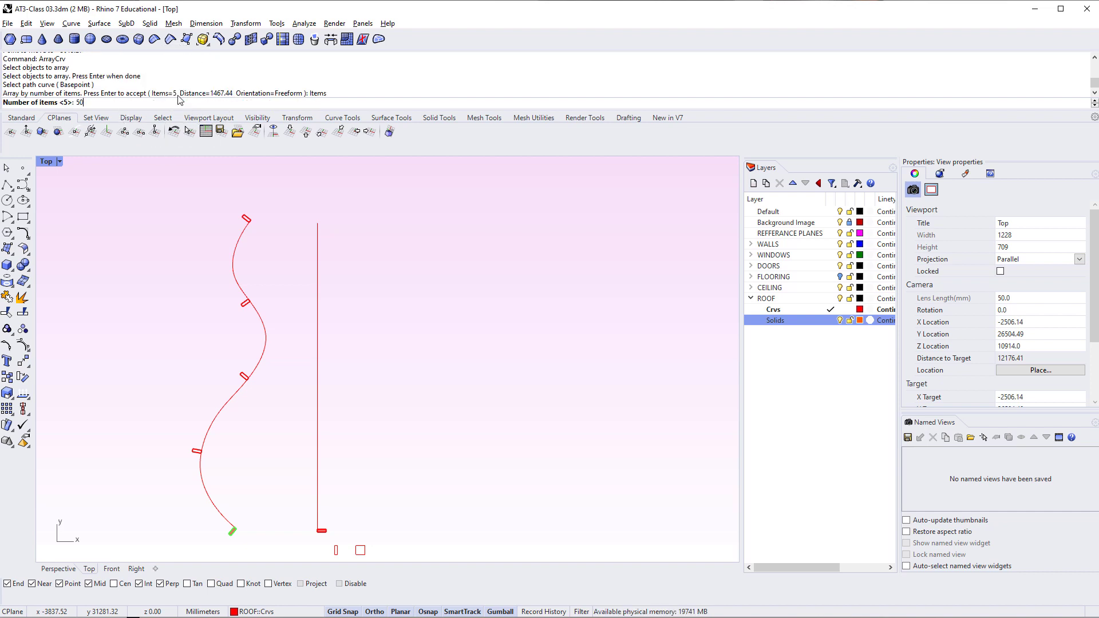
type("0")
key("Return")
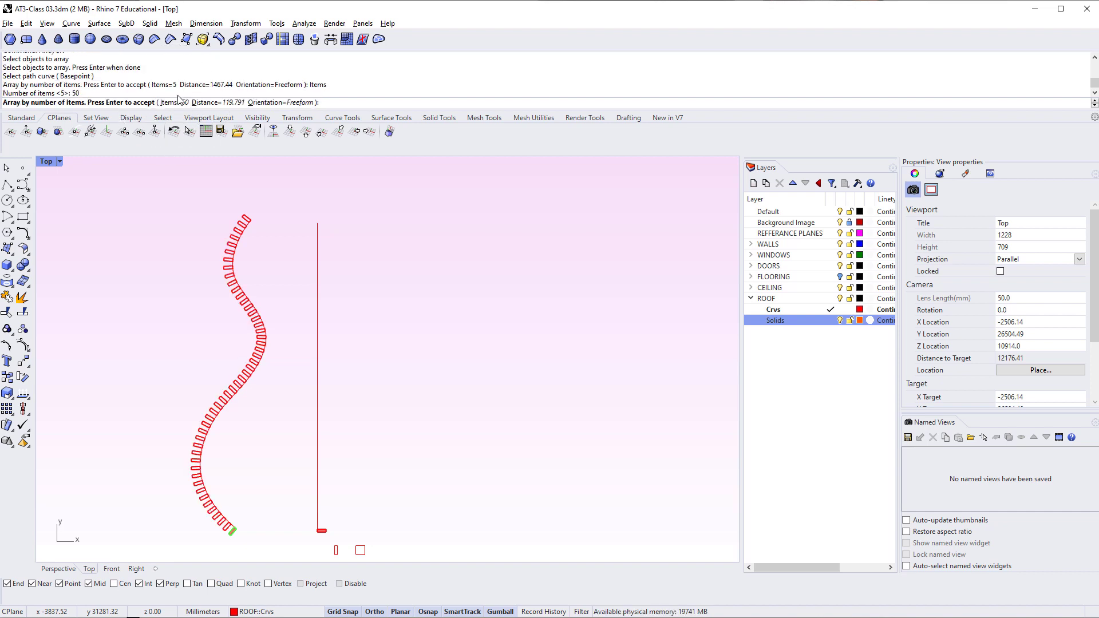
left_click(233, 103)
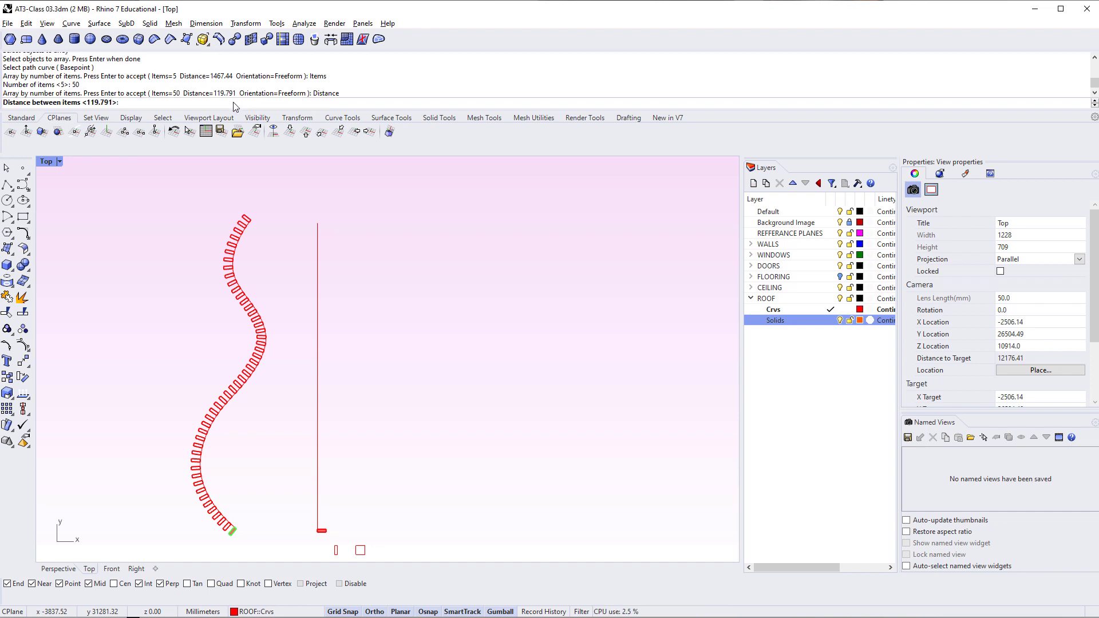
type("100")
key("Return")
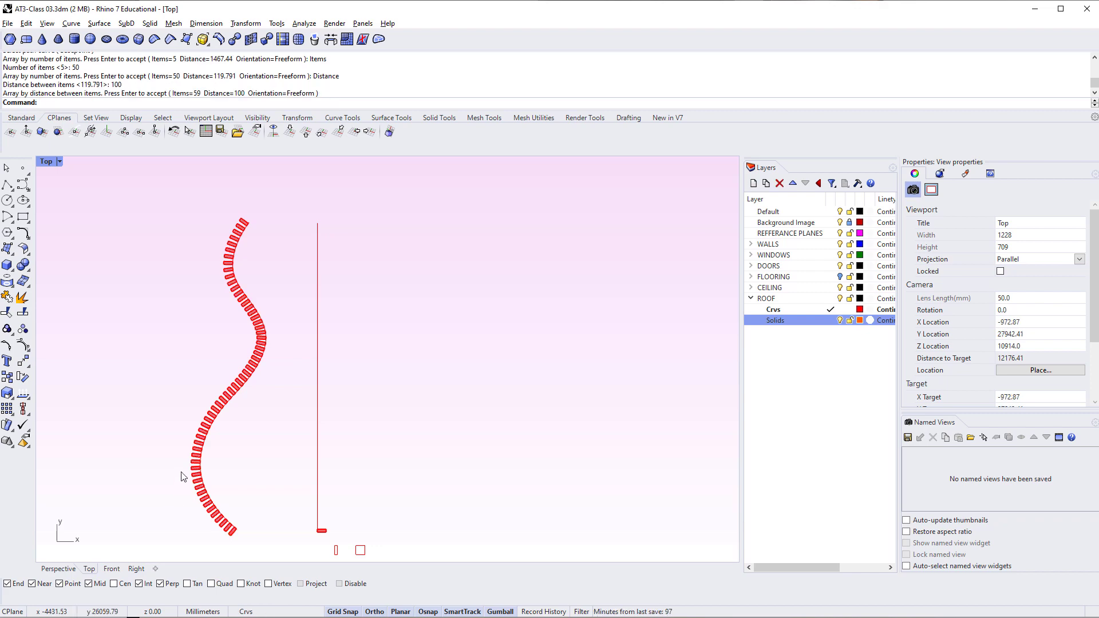
Inspect the posts arrayed along the wavy curve in the Perspective view
type("Perspective")
key("Return")
type("View")
key("Return")
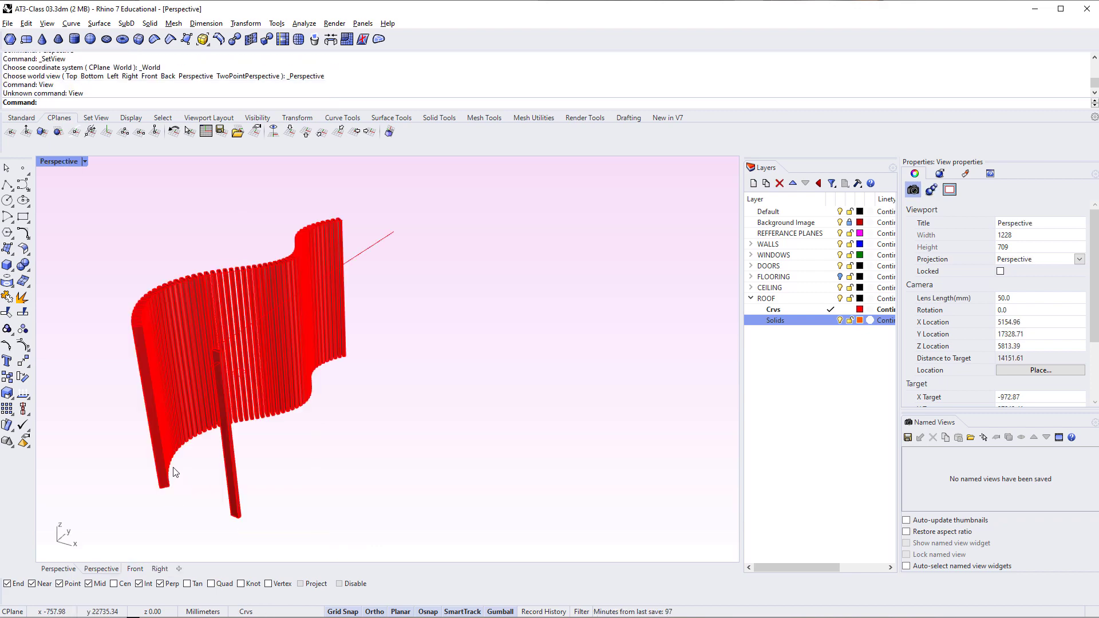
scroll(227, 400, "up", 5)
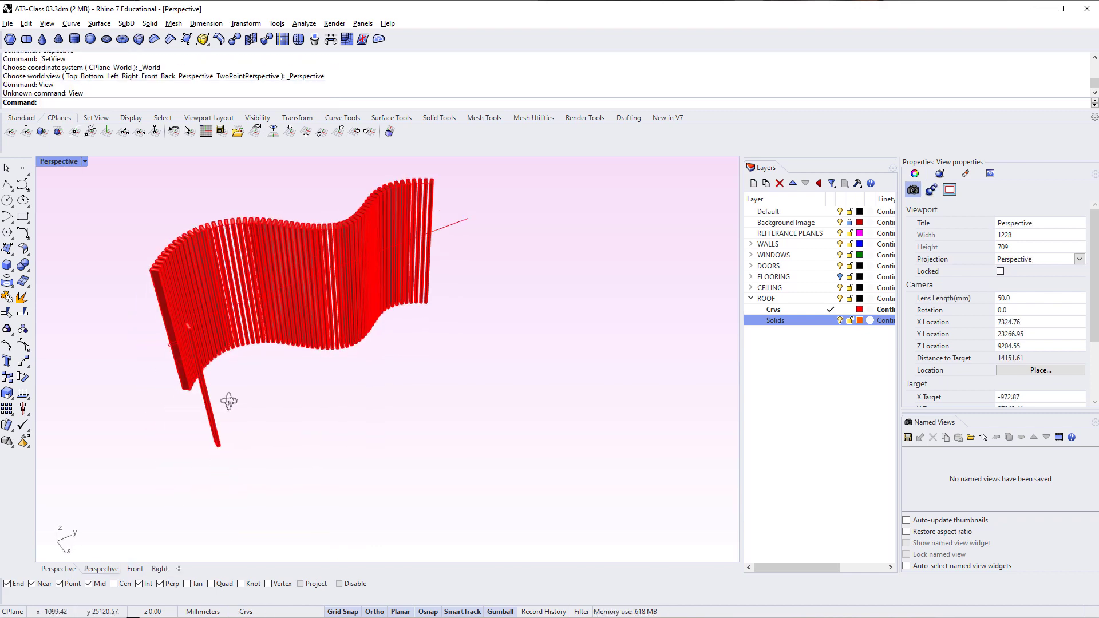
Copy the post at the guide line's lower end about 3060 mm along positive X in the Top view
right_click_drag(227, 400, 285, 376)
key("ctrl+F1")
scroll(354, 388, "down", 6)
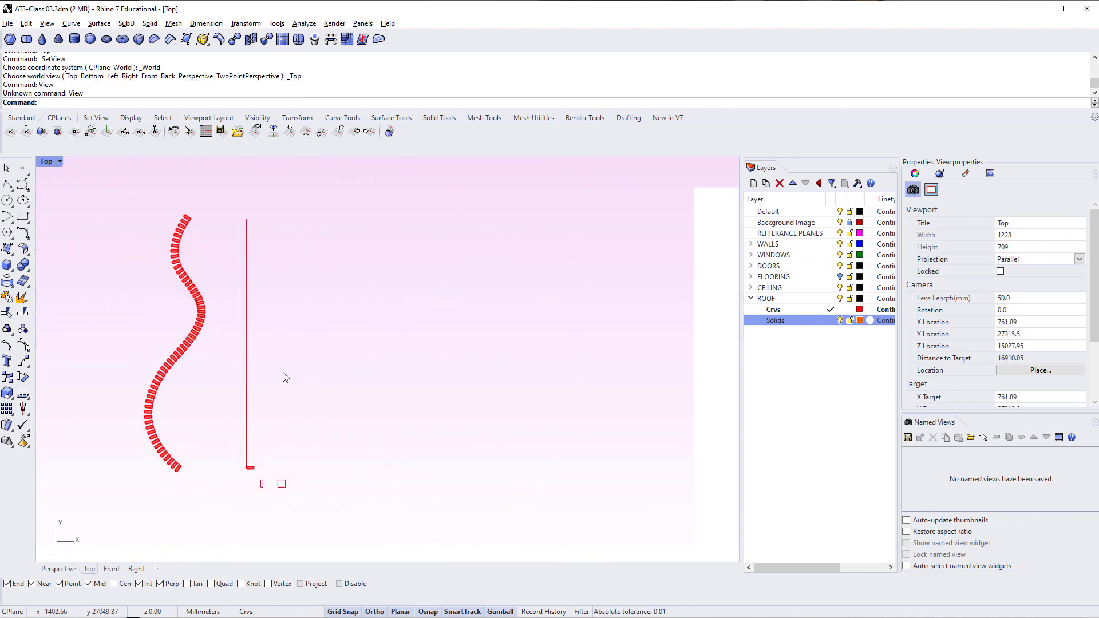
left_click(250, 468)
left_click_drag(295, 468, 444, 467)
left_click(459, 509)
right_click_drag(419, 473, 328, 484)
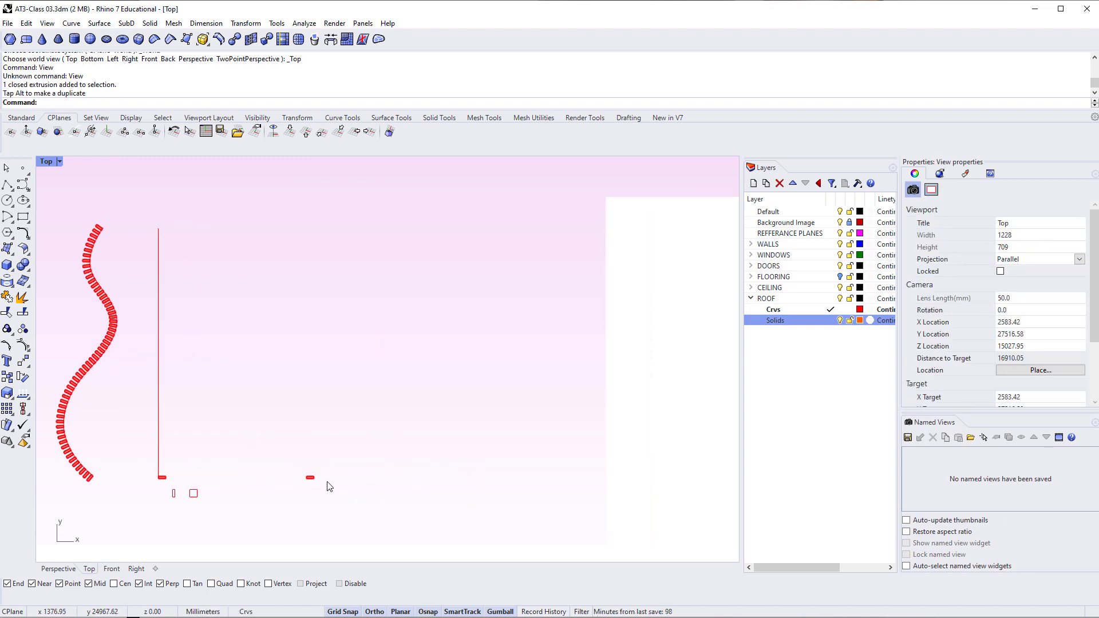
Start a polar array of the copied post, with its centre about 760 mm from the post's near end, level with its upper edge
left_click(310, 479)
left_click(310, 485)
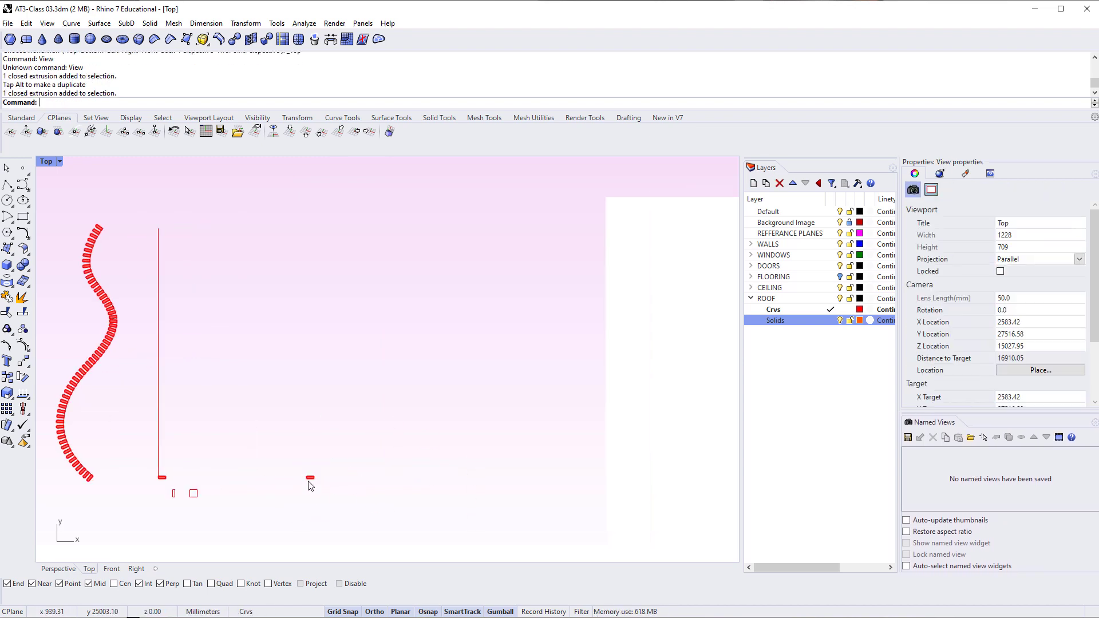
type("ArrayCrv")
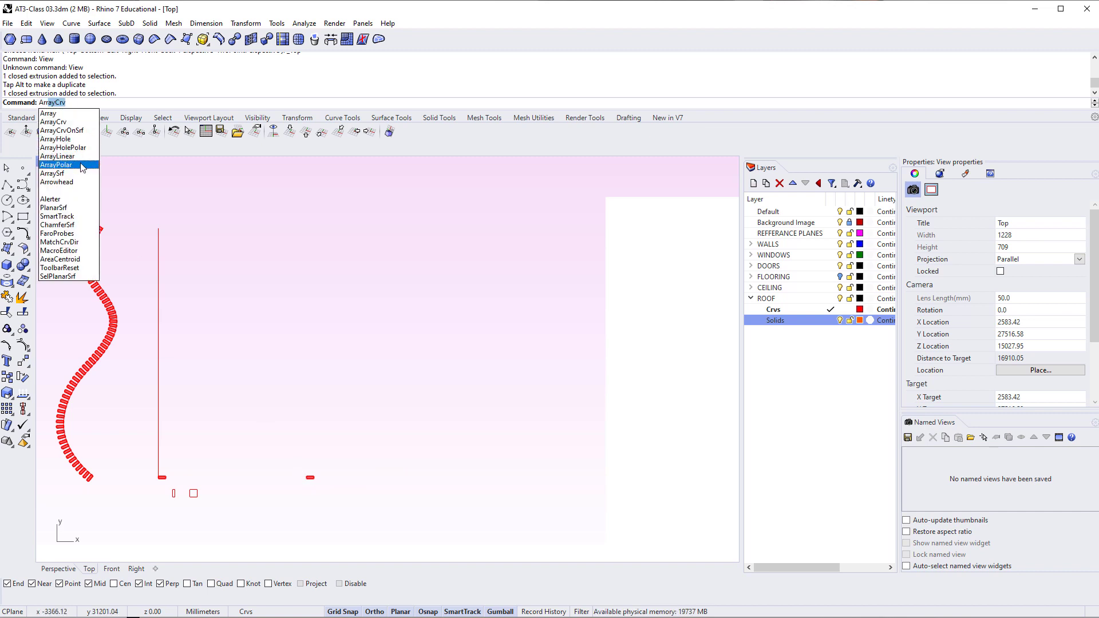
left_click(83, 165)
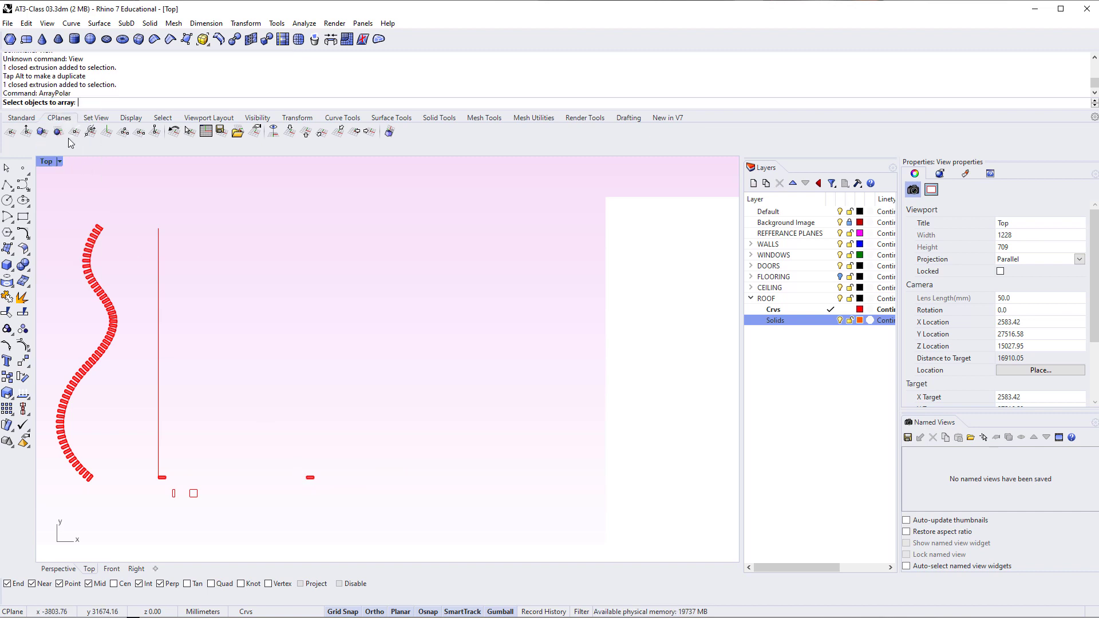
left_click(310, 479)
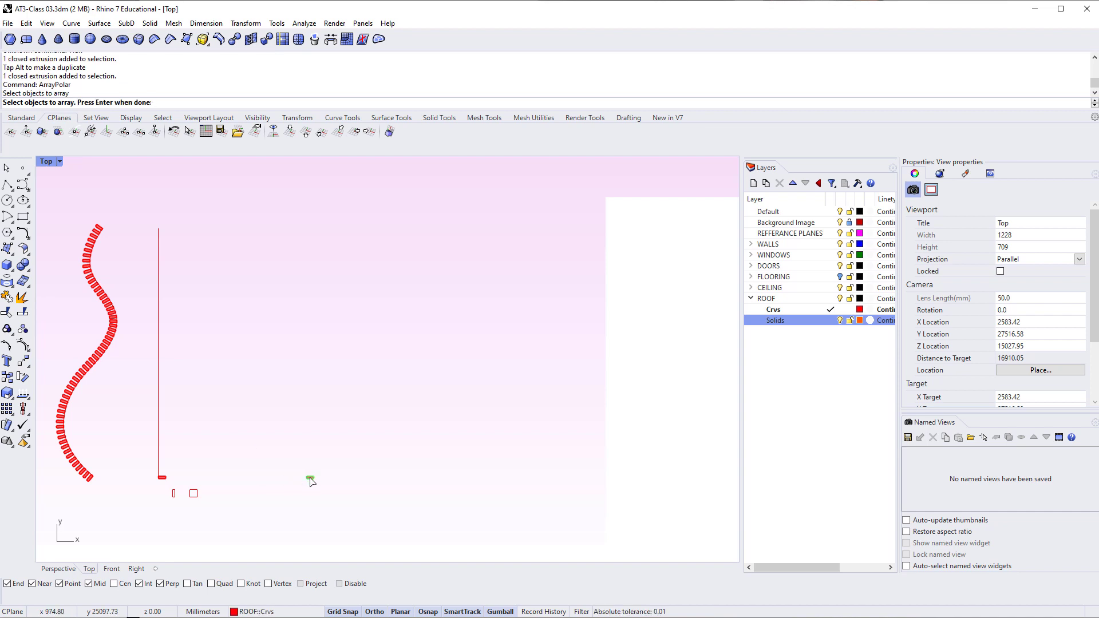
key("Return")
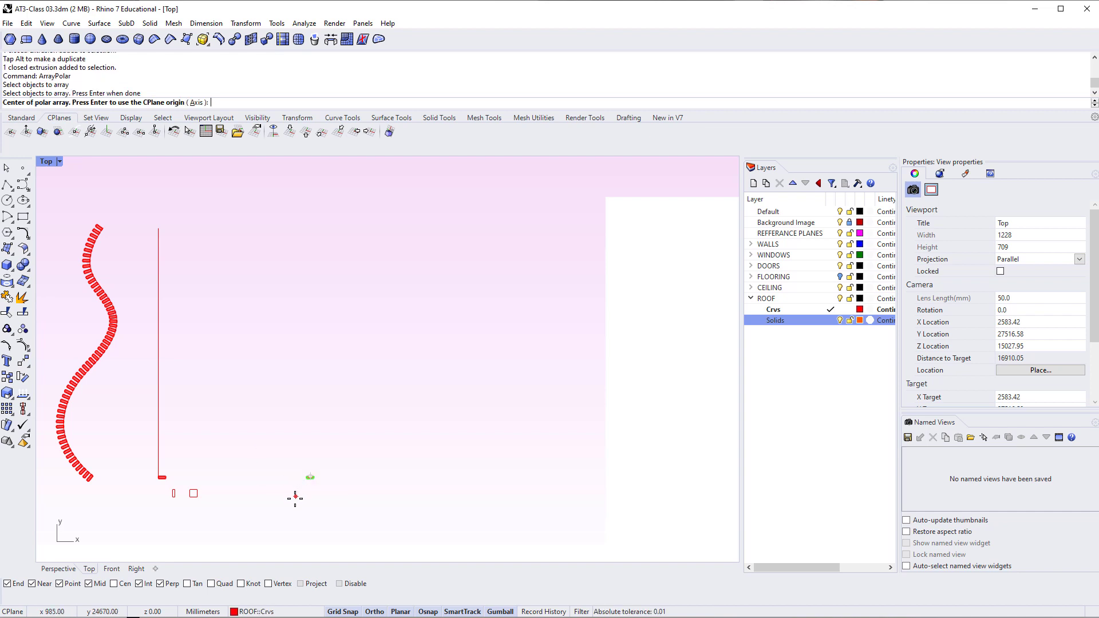
scroll(295, 488, "up", 3)
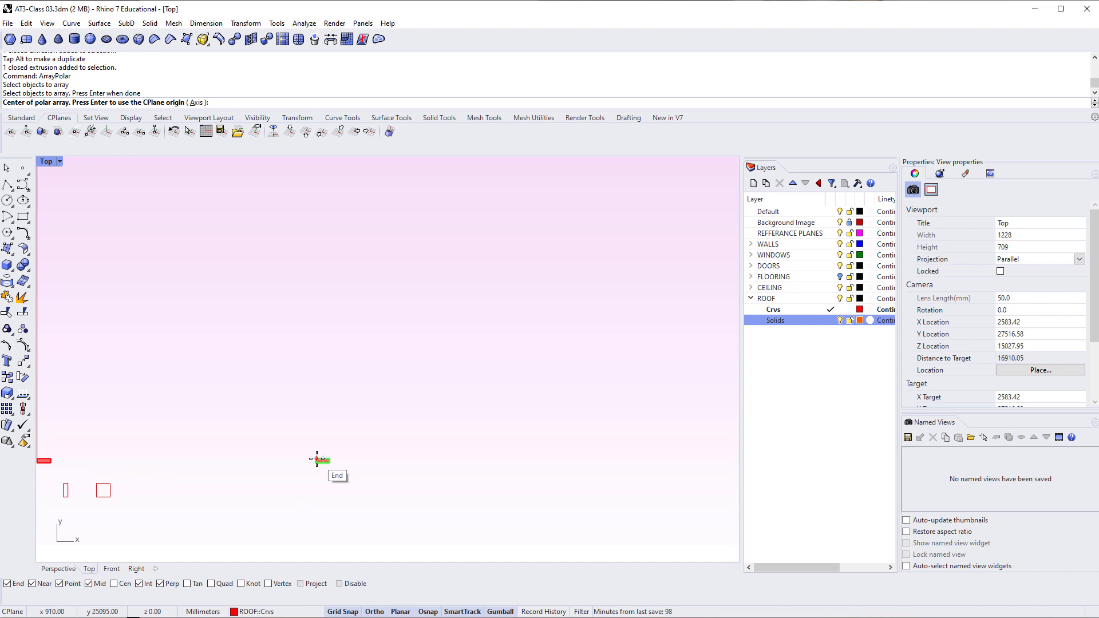
scroll(316, 459, "up", 2)
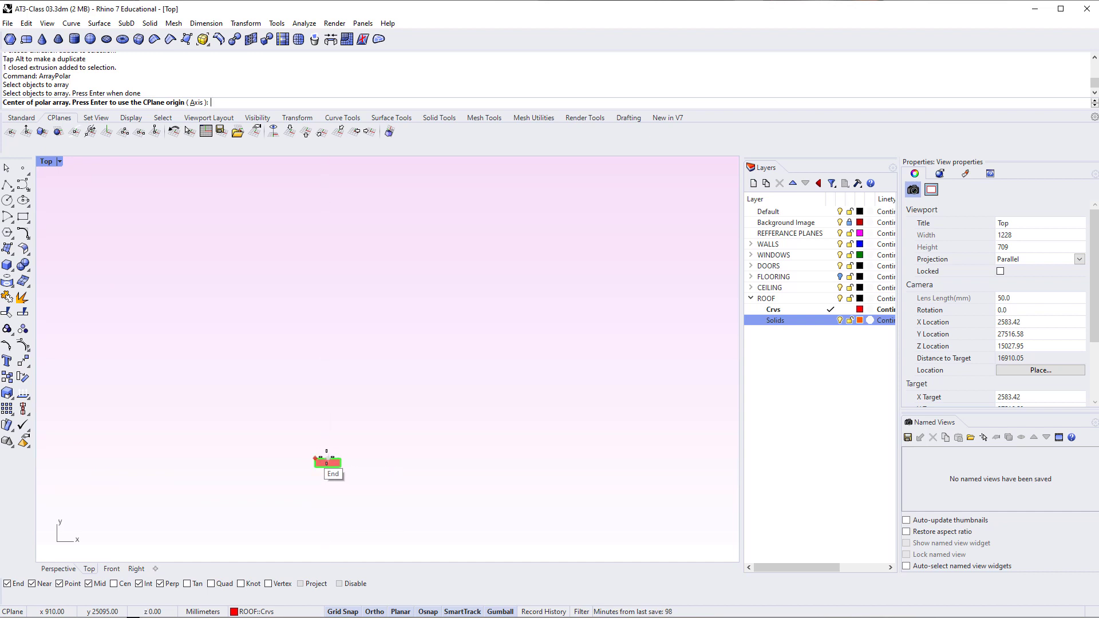
left_click(184, 459)
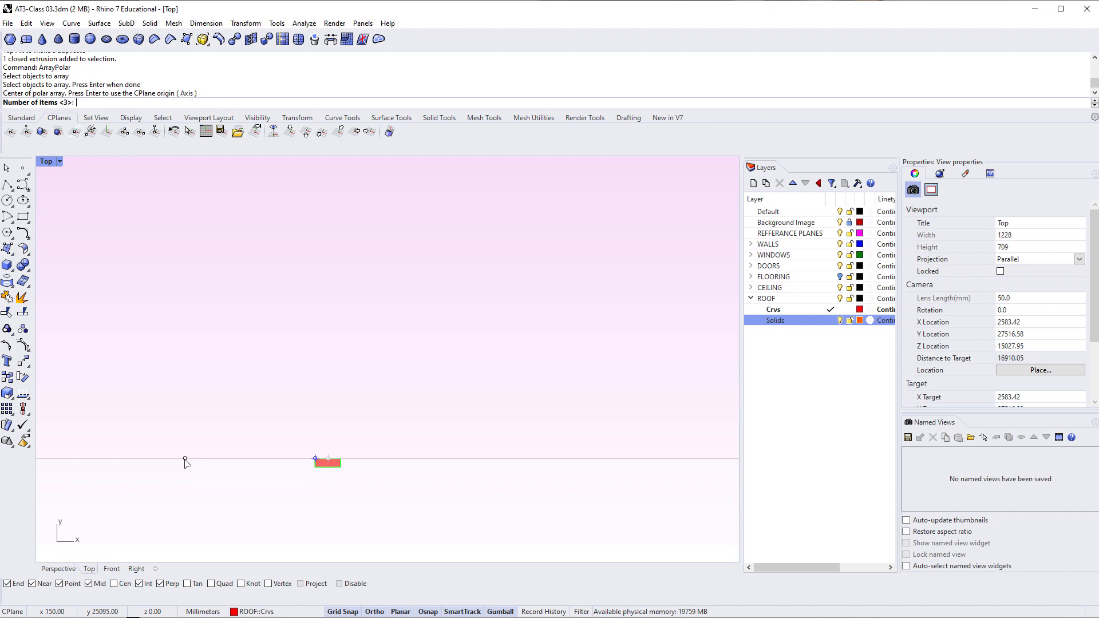
Set the polar array to 50 items, fill 270° clockwise from the post using two reference points, and accept it
scroll(185, 459, "down", 5)
right_click_drag(184, 458, 259, 447)
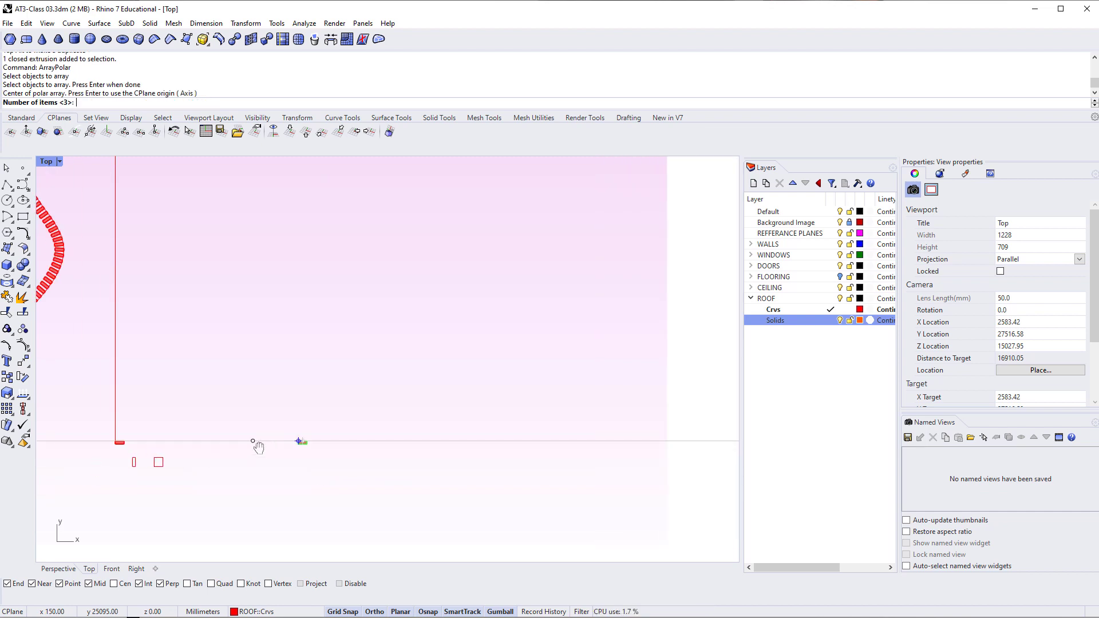
type("50")
key("Return")
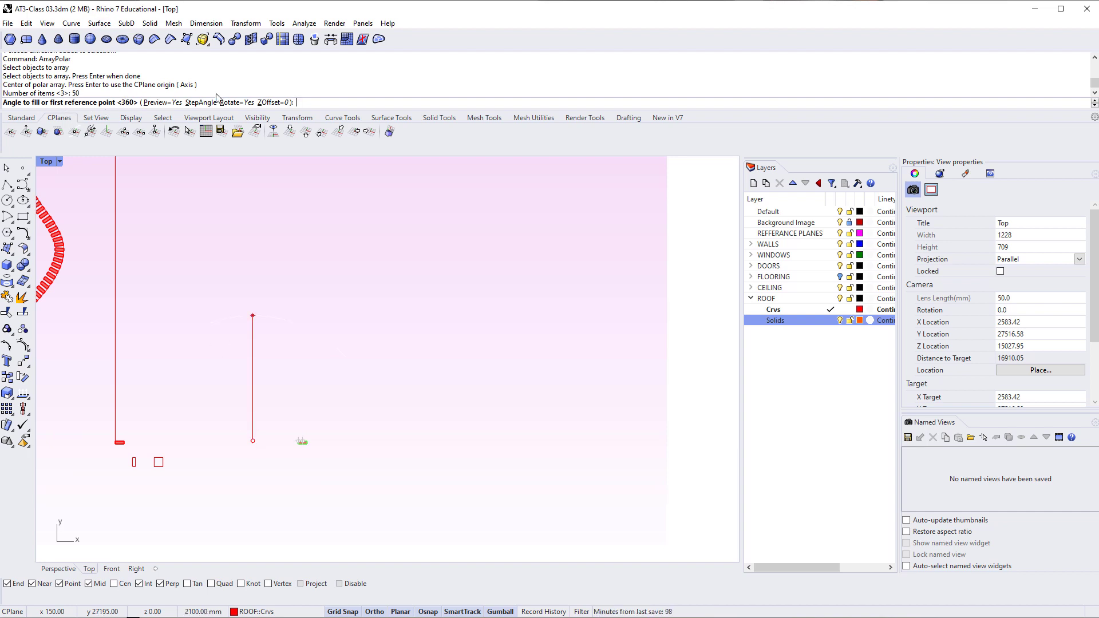
left_click(302, 442)
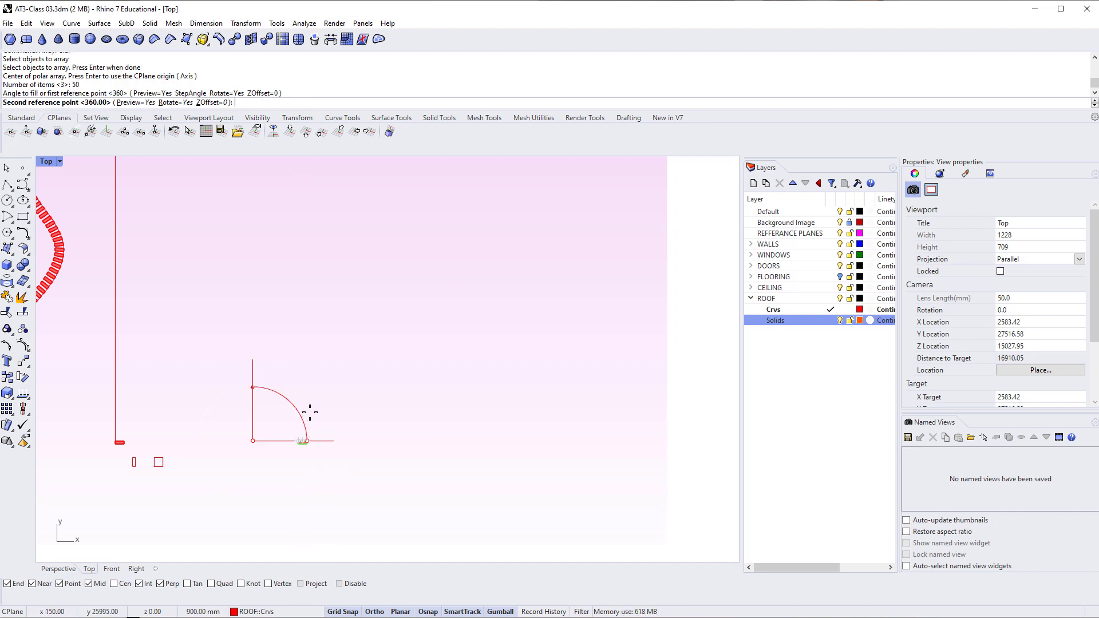
left_click(251, 400)
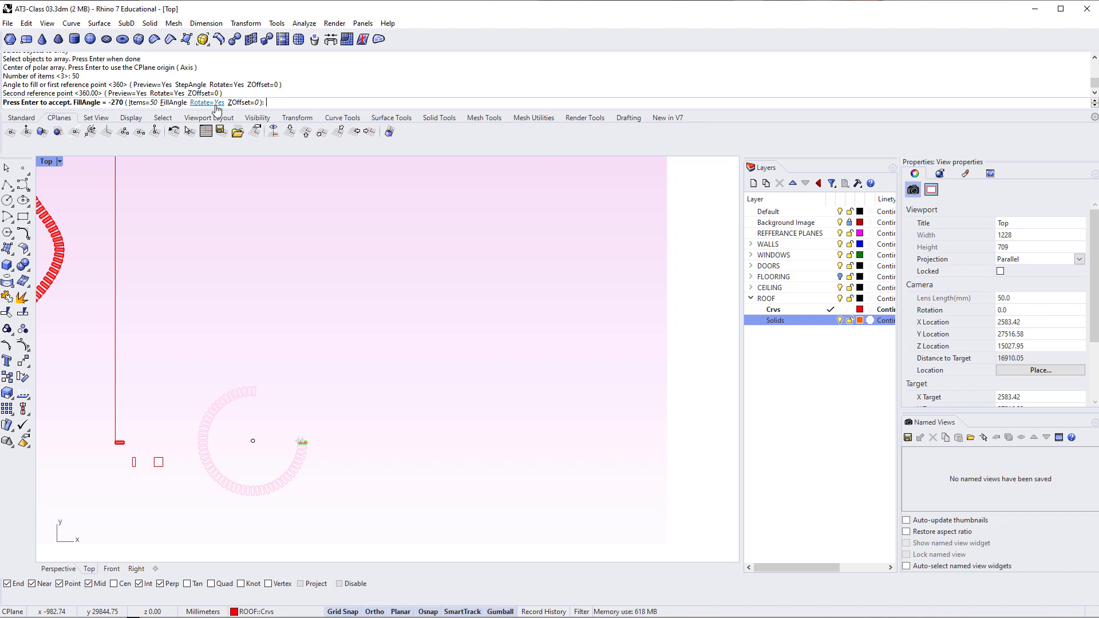
scroll(304, 445, "up", 3)
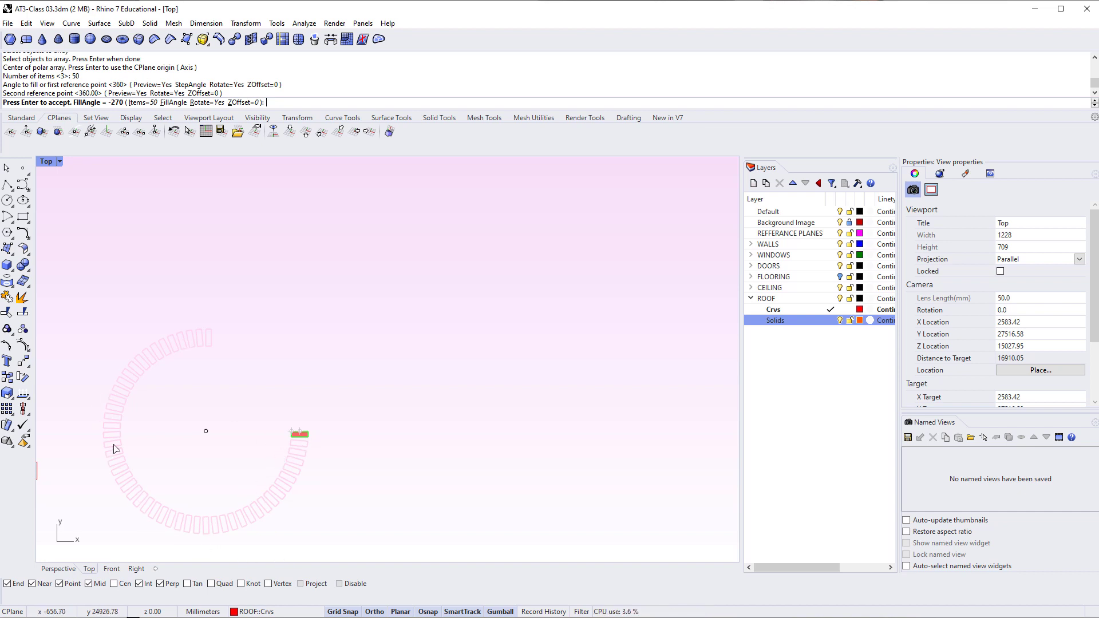
key("Return")
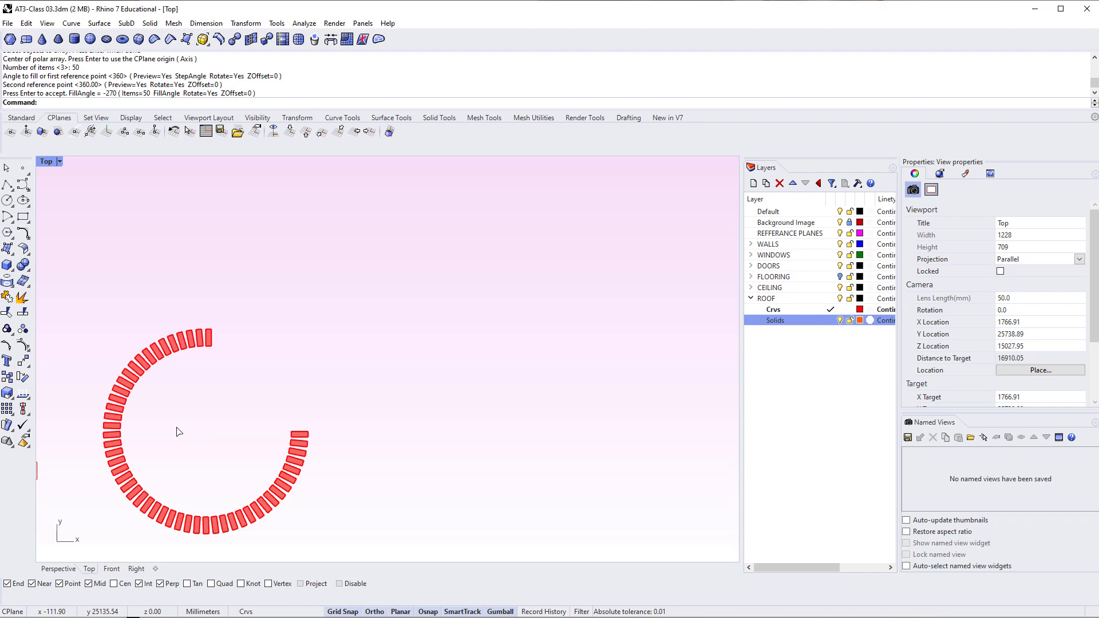
key("ctrl+F4")
right_click_drag(375, 358, 417, 388)
key("ctrl+F1")
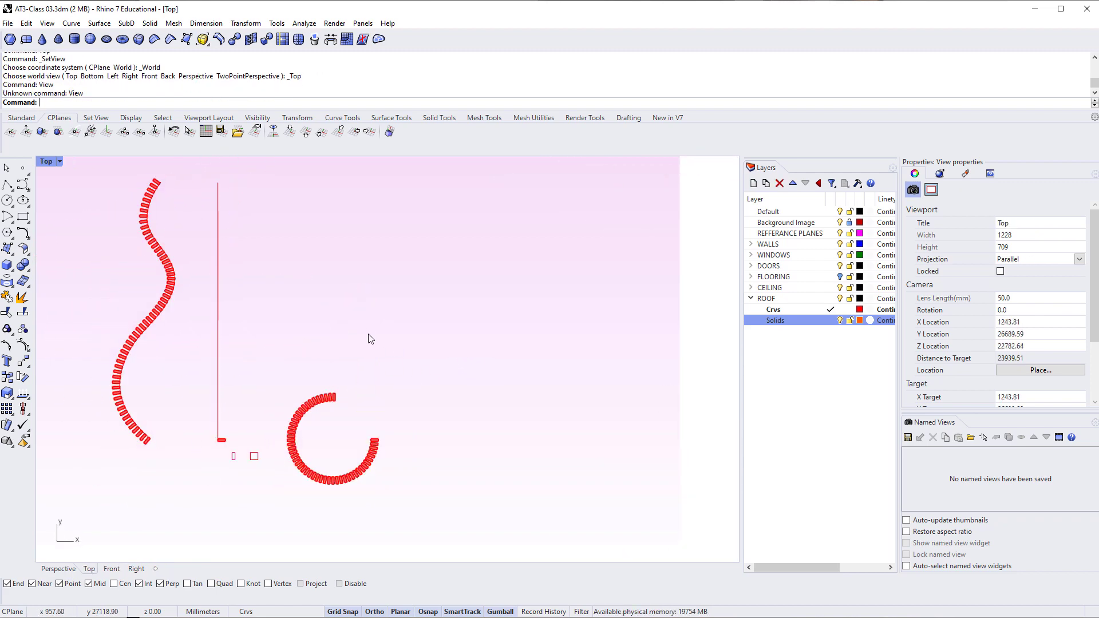
Start a linear array of the post at the guide line's lower end with 12 items
scroll(366, 331, "down", 4)
right_click_drag(366, 330, 339, 380)
scroll(249, 443, "up", 8)
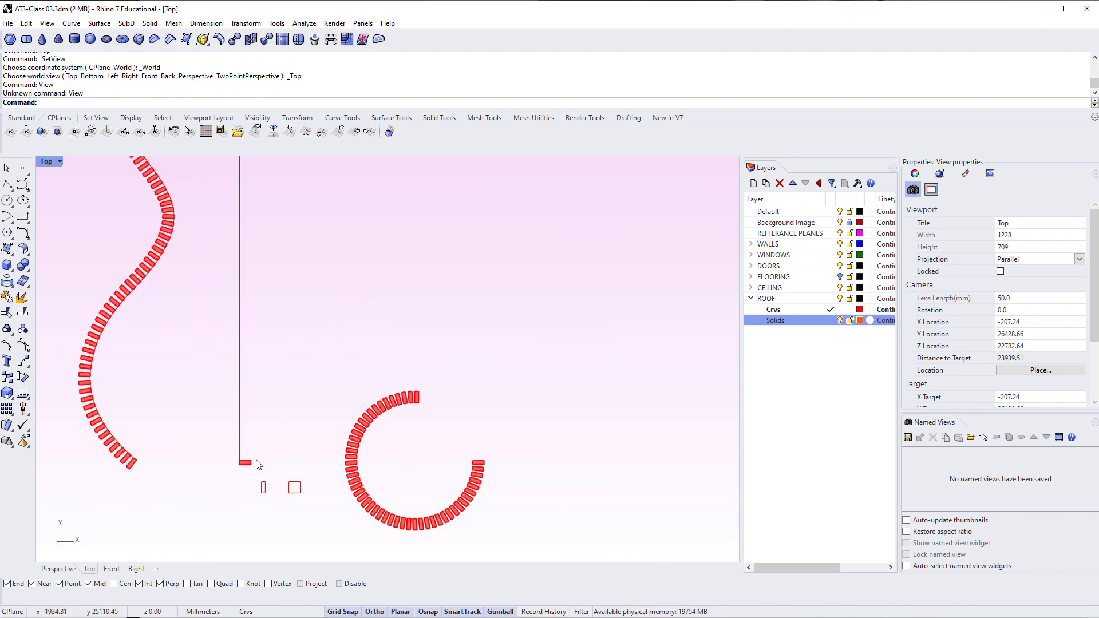
left_click(250, 462)
scroll(288, 405, "down", 4)
left_click(318, 357)
scroll(333, 338, "down", 4)
right_click_drag(304, 366, 255, 465)
scroll(261, 446, "up", 4)
left_click(214, 484)
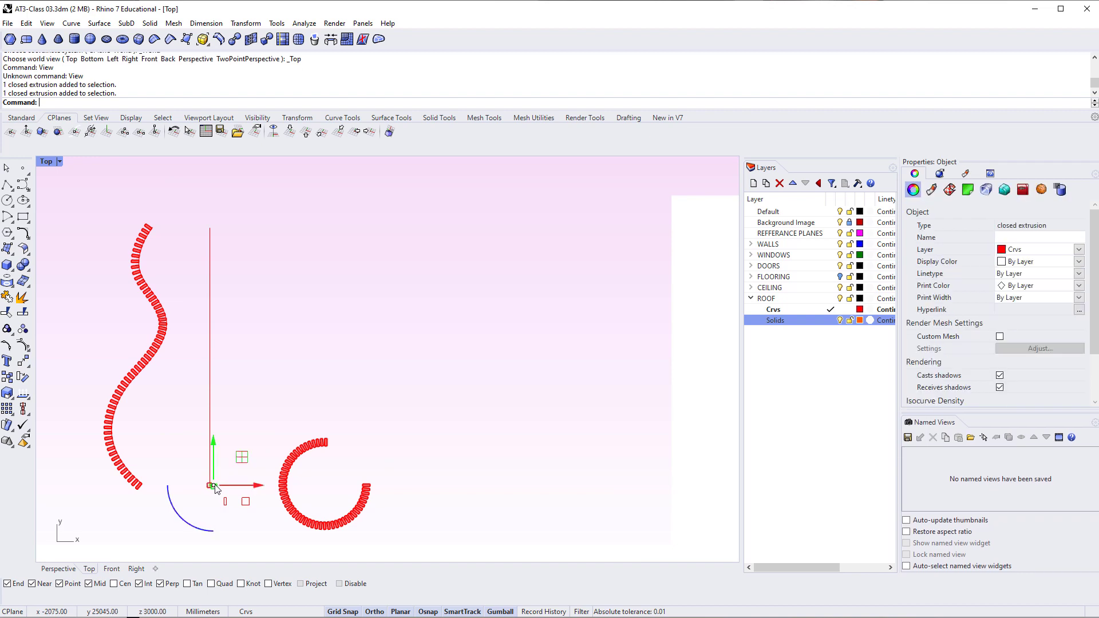
type("A")
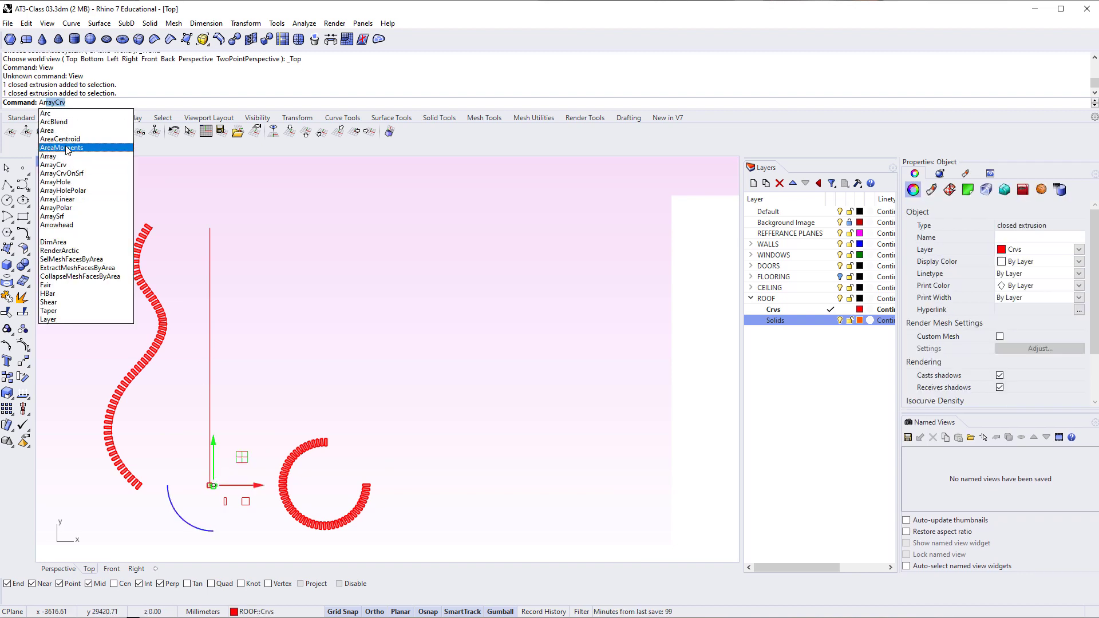
type("rr")
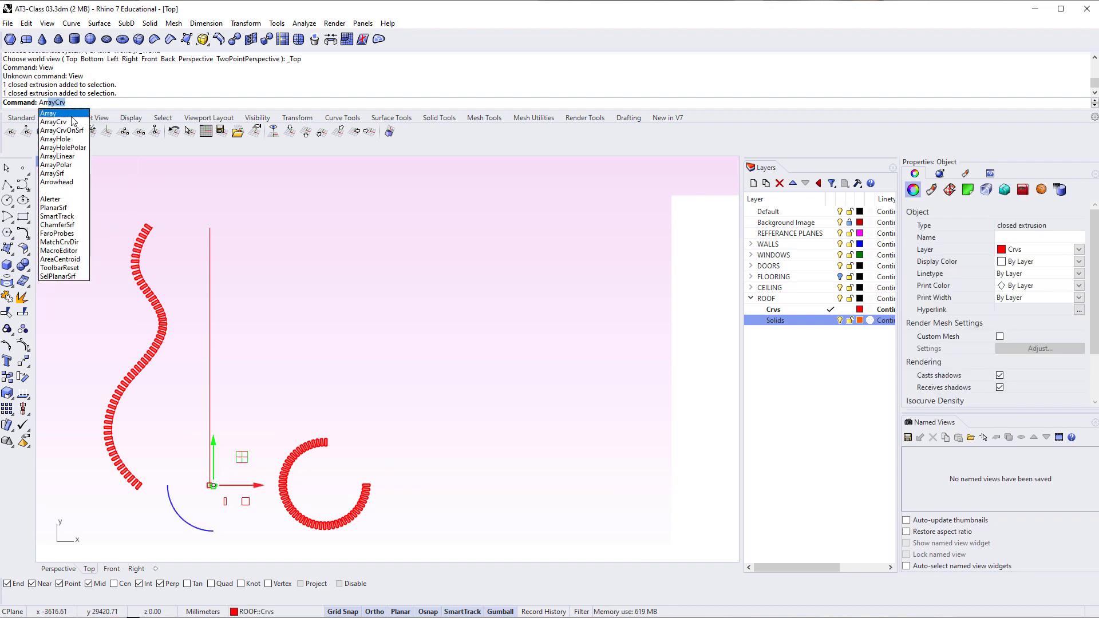
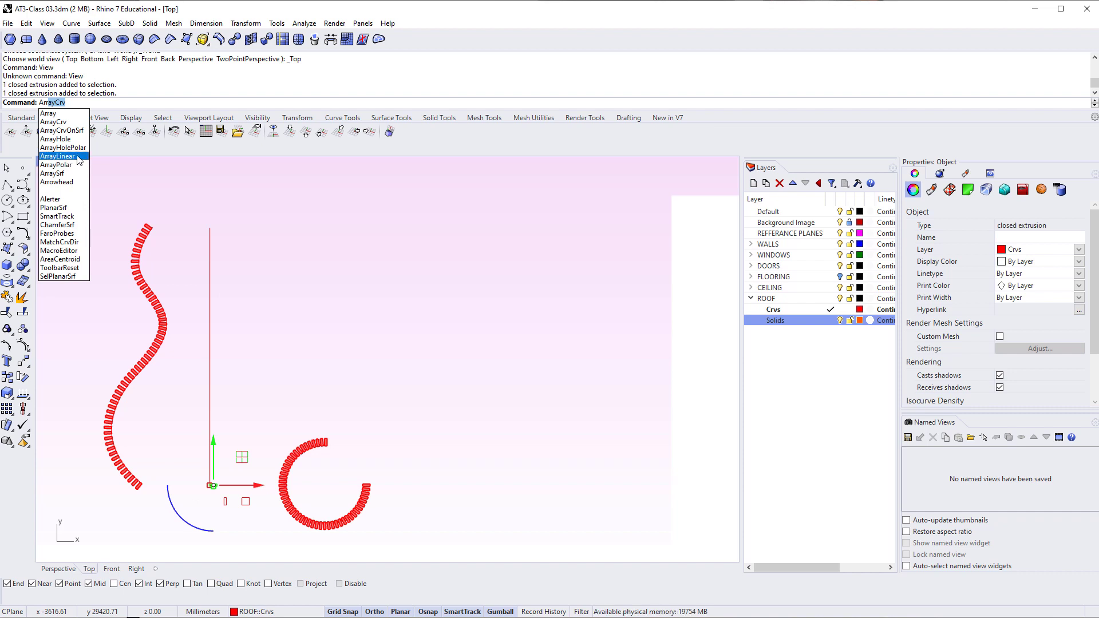
left_click(79, 160)
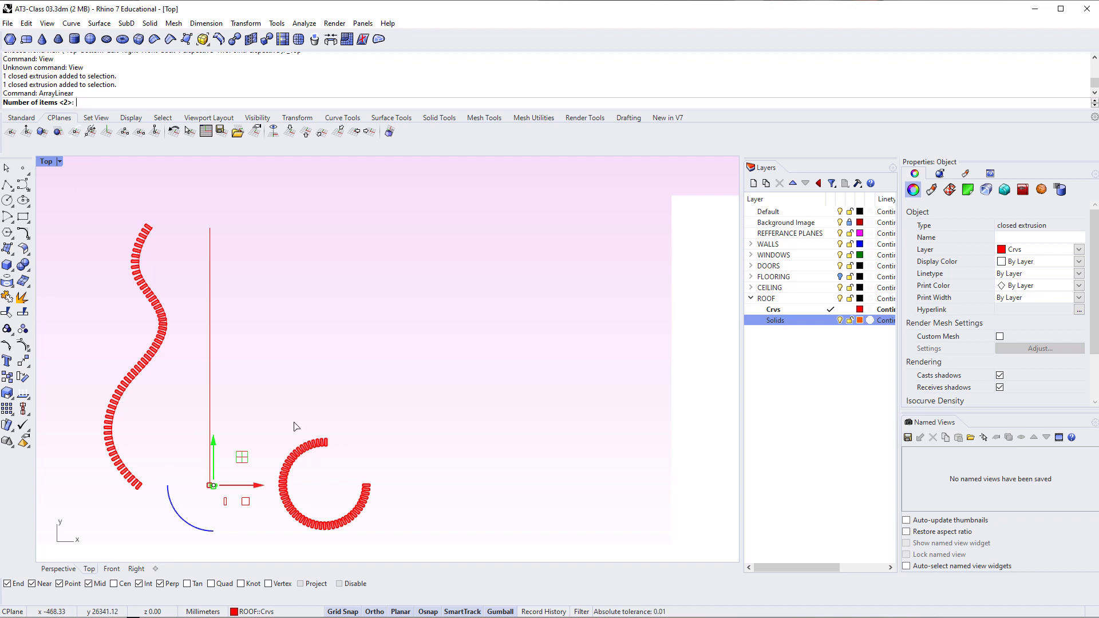
type("12")
key("Return")
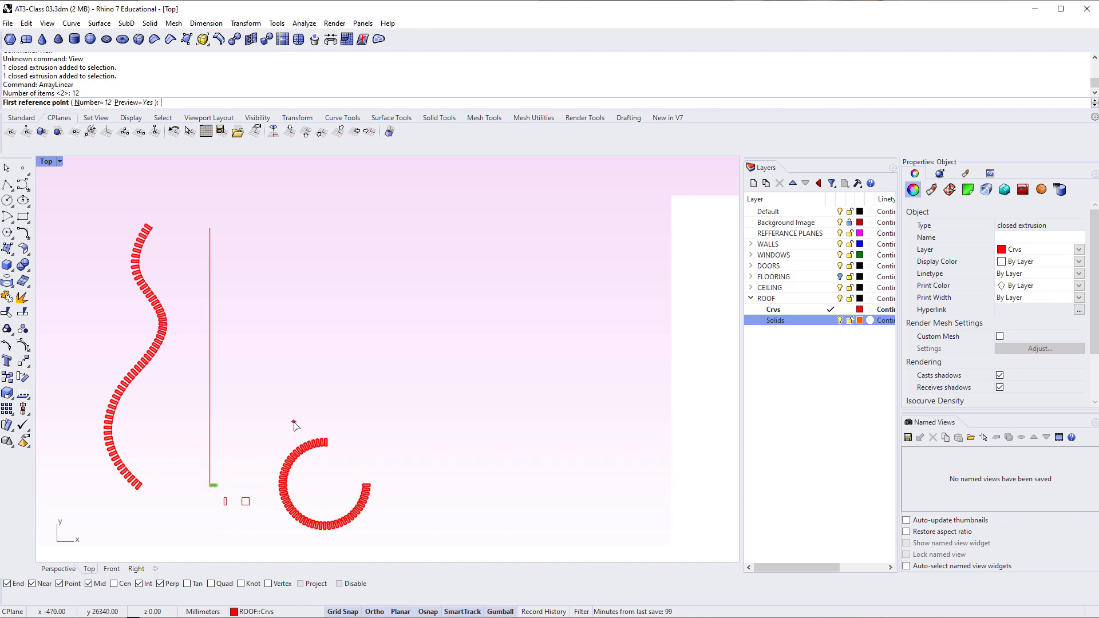
Try to space the 12 posts by picking the post's corner and a second point about a quarter of the way up the guide line
scroll(213, 484, "up", 3)
left_click(217, 480)
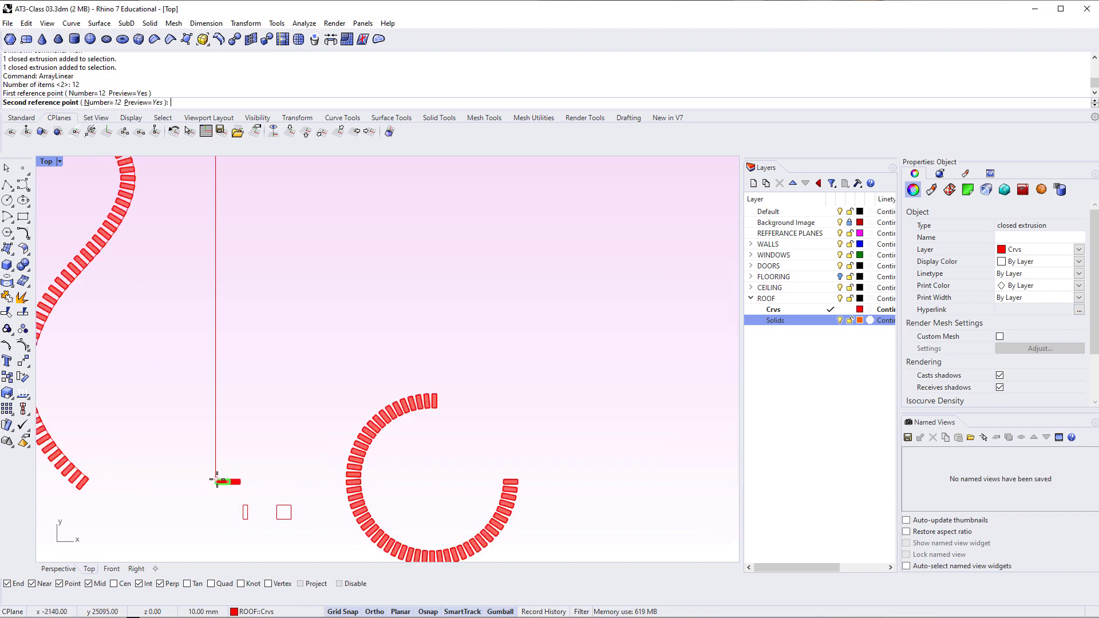
scroll(217, 481, "down", 3)
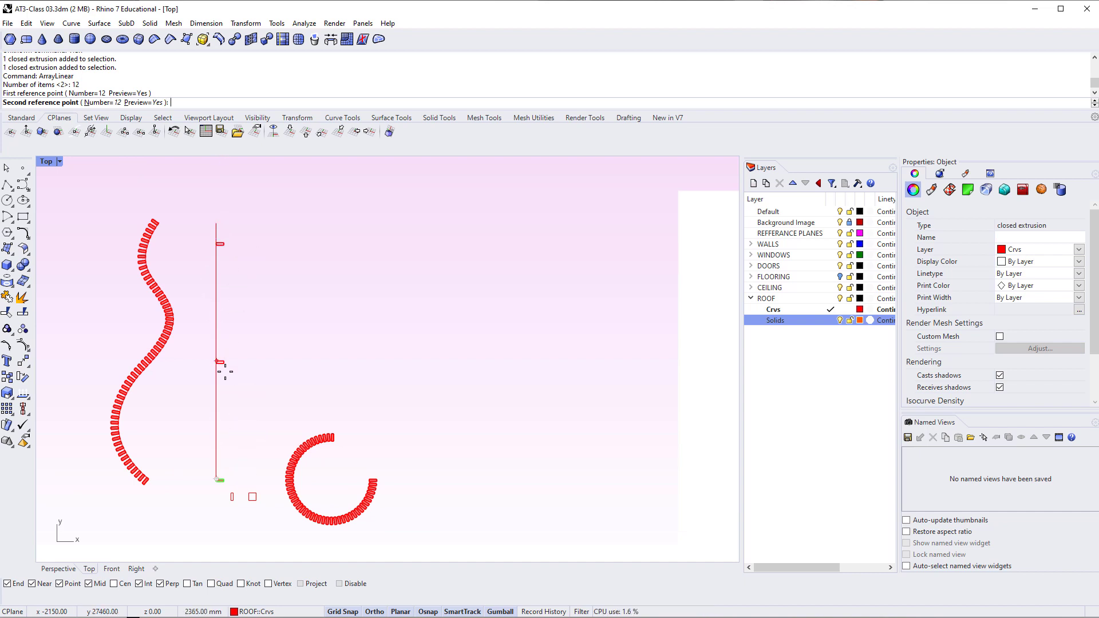
left_click(219, 416)
scroll(219, 417, "down", 3)
right_click_drag(262, 385, 242, 435)
right_click_drag(224, 332, 221, 378)
left_click(223, 381)
Undo the linear array of posts
scroll(225, 376, "down", 2)
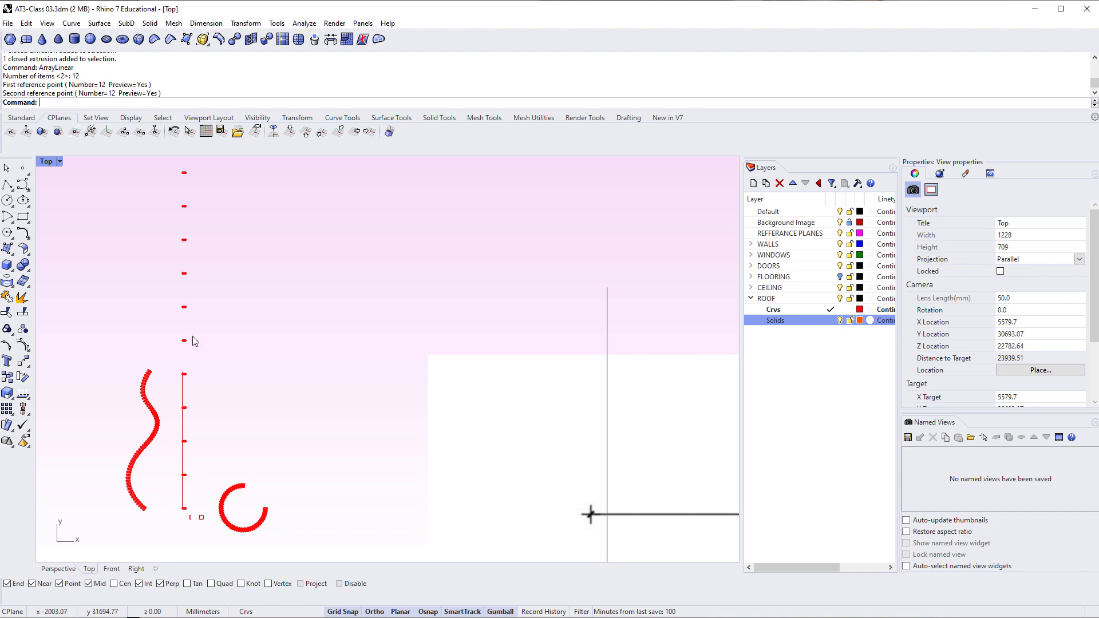
scroll(186, 269, "down", 3)
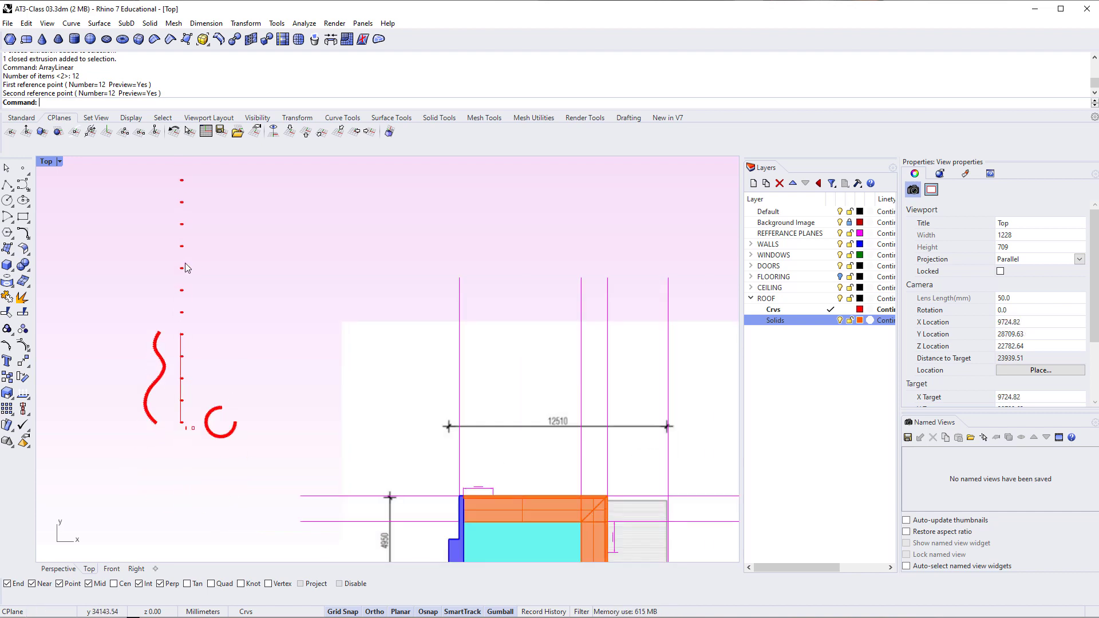
key("ctrl+z")
Hide the CEILING layer to expose the floor plan inside the house
scroll(255, 303, "down", 4)
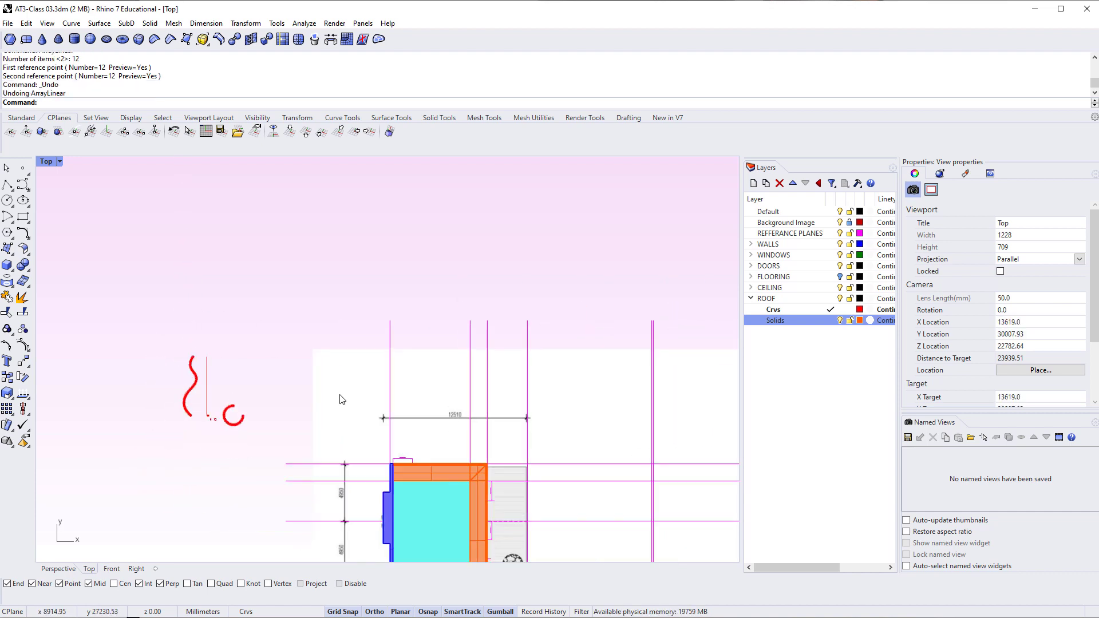
right_click_drag(341, 397, 292, 336)
scroll(148, 344, "up", 4)
scroll(147, 347, "up", 2)
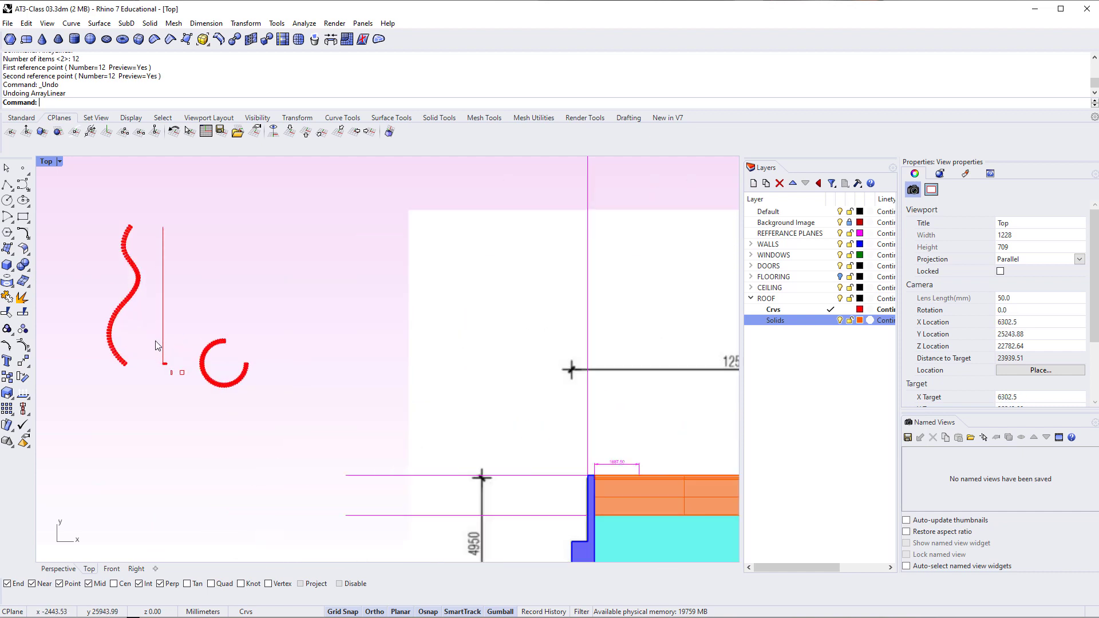
right_click_drag(210, 347, 216, 407)
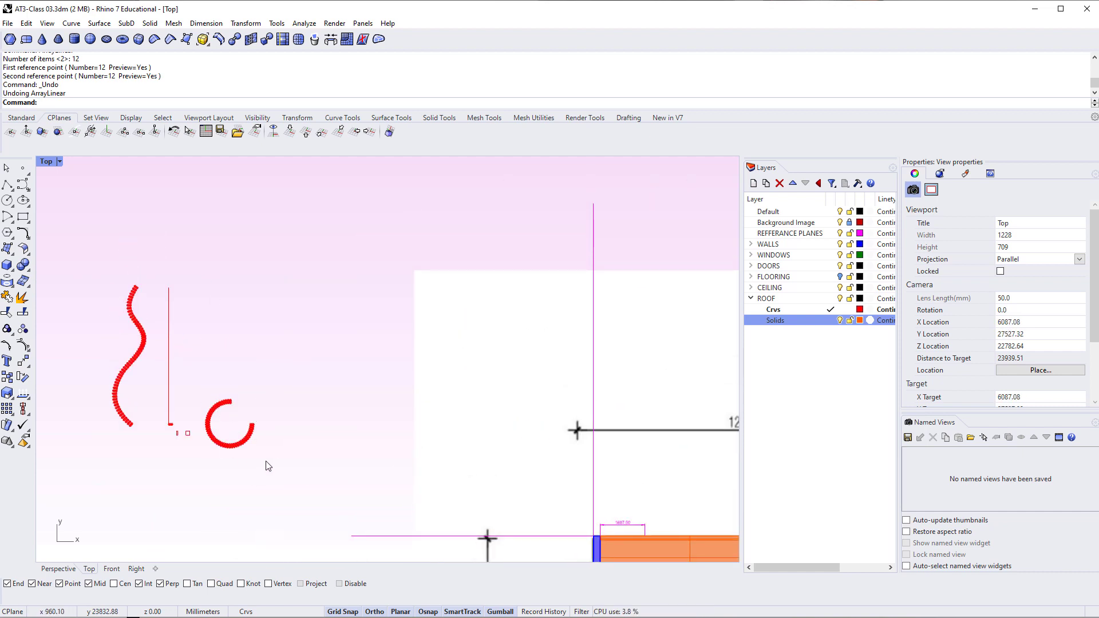
right_click_drag(256, 438, 200, 413)
right_click_drag(244, 463, 258, 470)
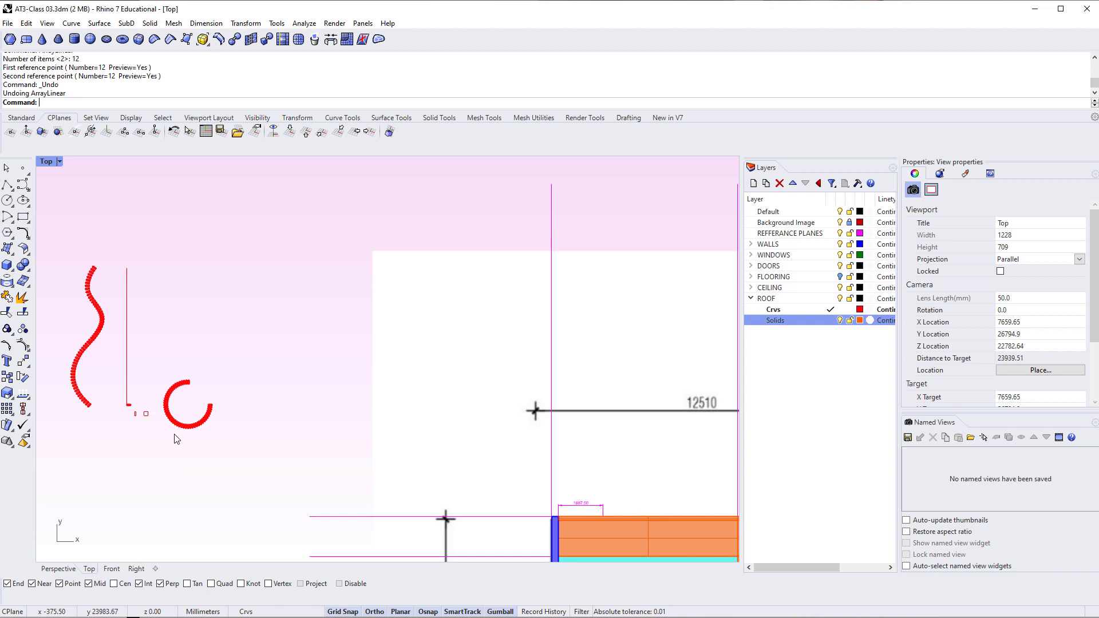
scroll(214, 353, "down", 2)
right_click_drag(297, 407, 179, 306)
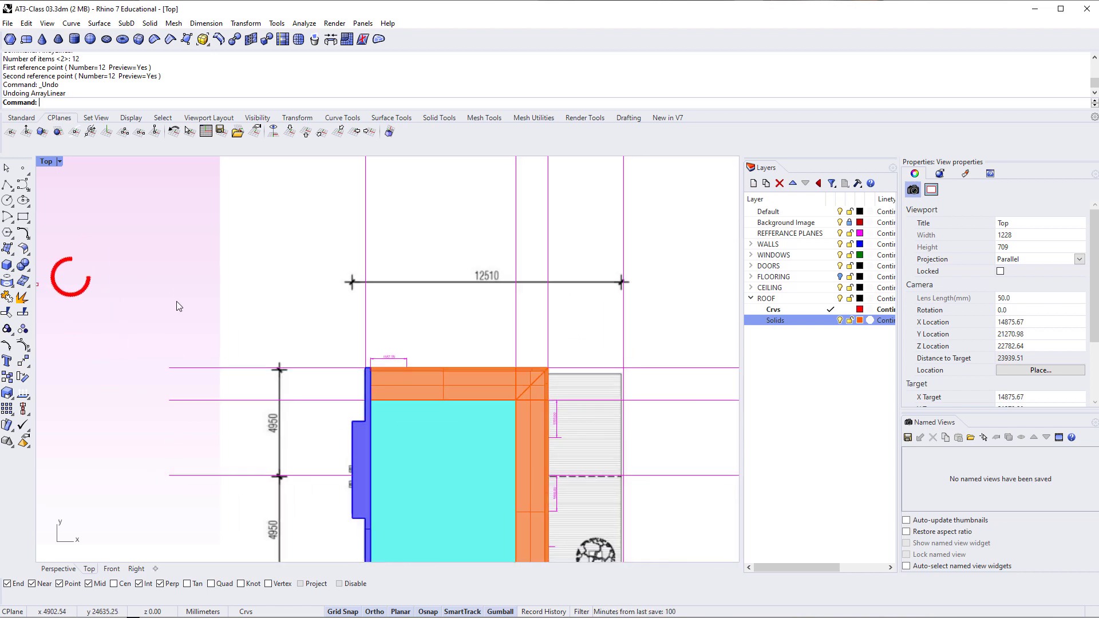
right_click_drag(388, 422, 291, 338)
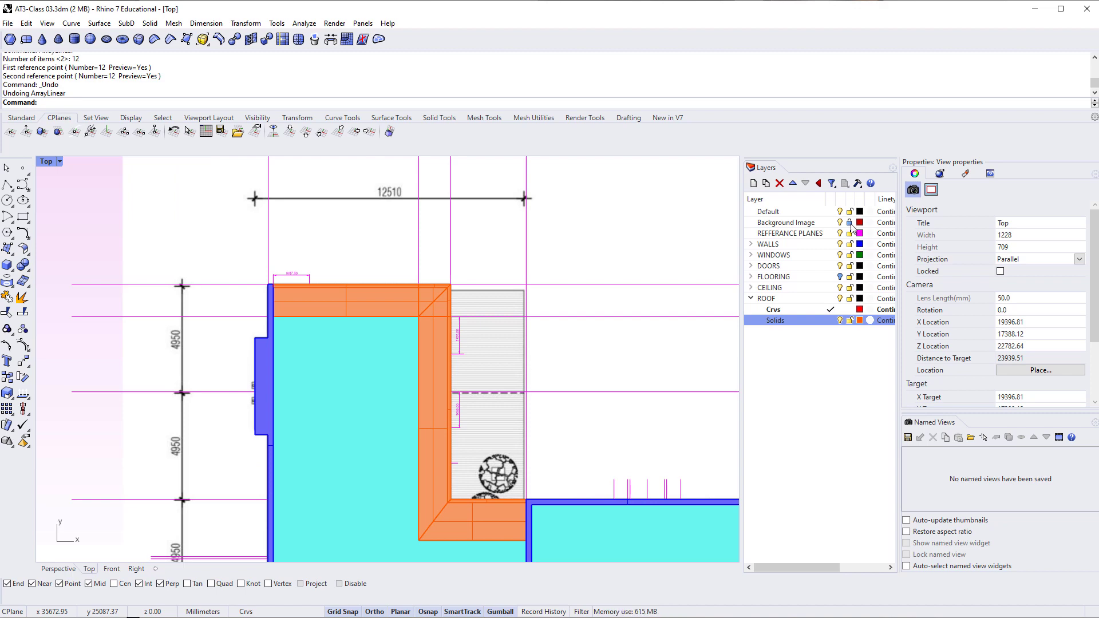
left_click(840, 287)
right_click_drag(404, 374, 303, 265)
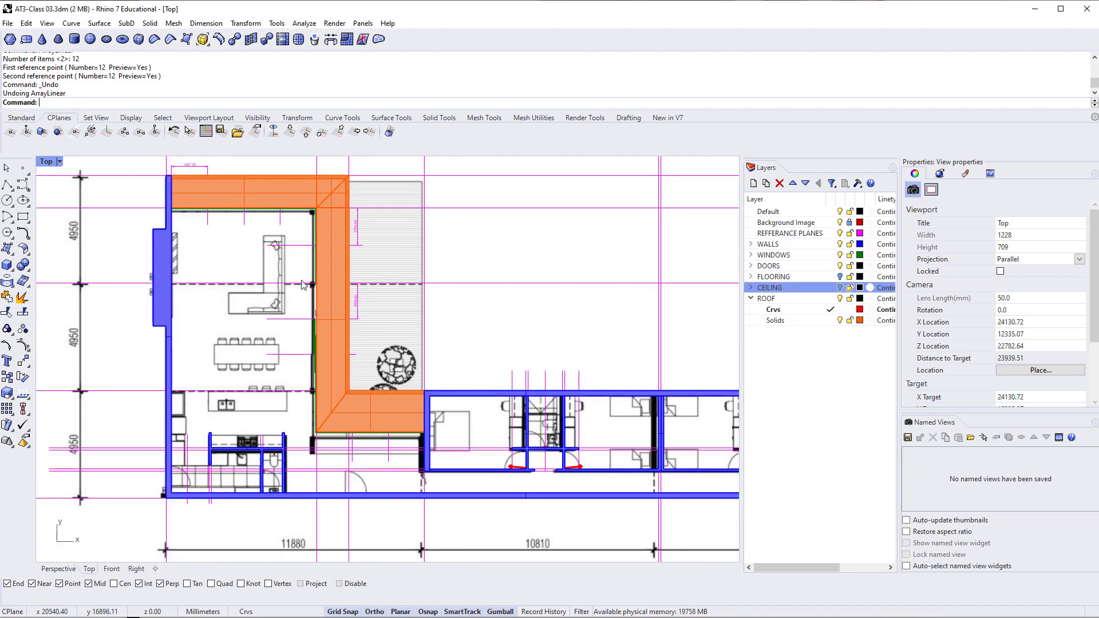
Examine the column positions along the living area's glazed wall, from the kitchen line up to the roof's inner corner
scroll(298, 344, "up", 5)
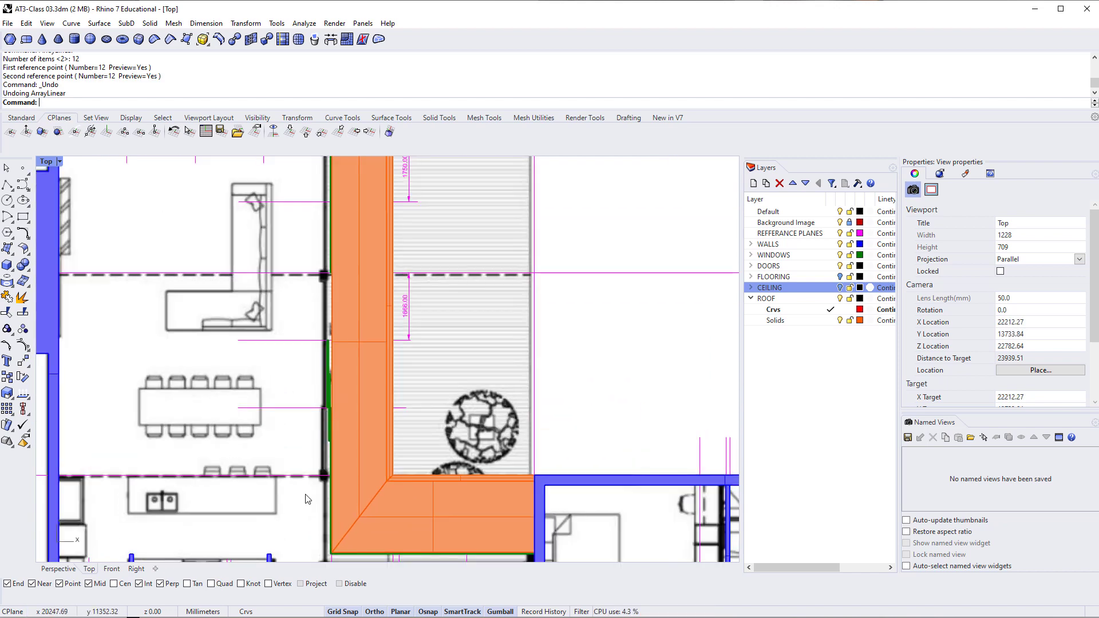
scroll(304, 469, "up", 1)
key("ctrl")
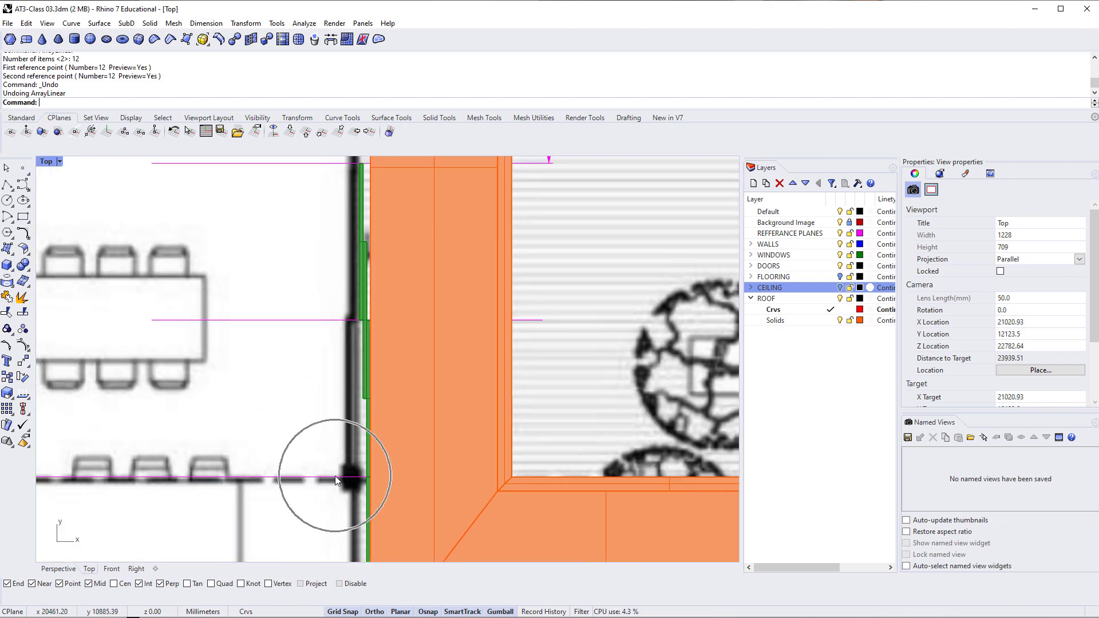
scroll(335, 476, "down", 4)
right_click_drag(316, 235, 315, 366)
key("ctrl")
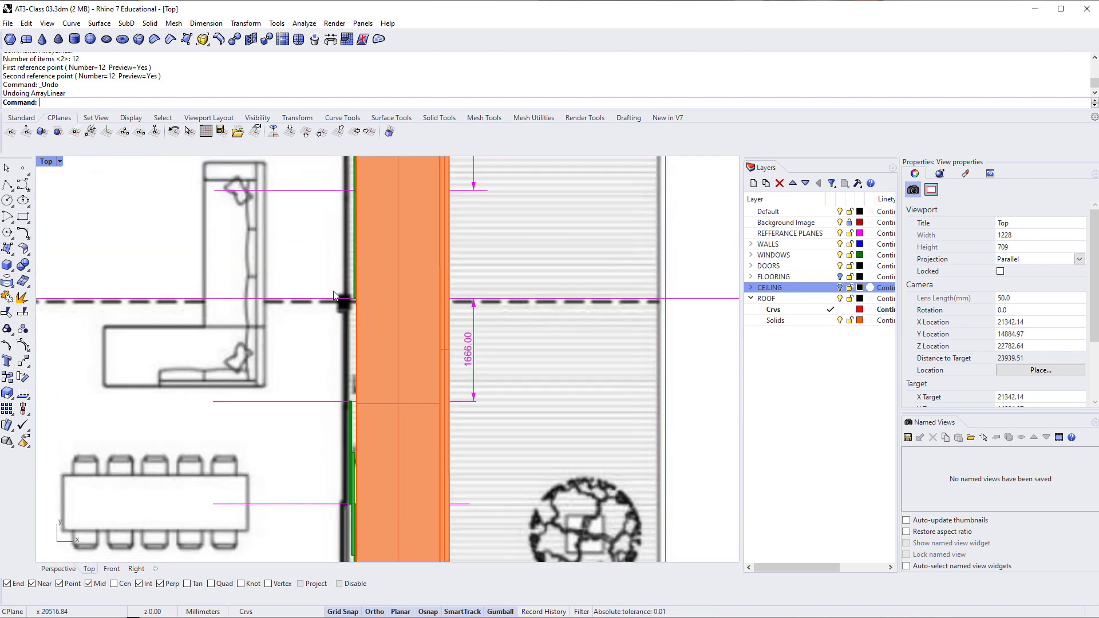
right_click_drag(320, 226, 321, 434)
key("ctrl")
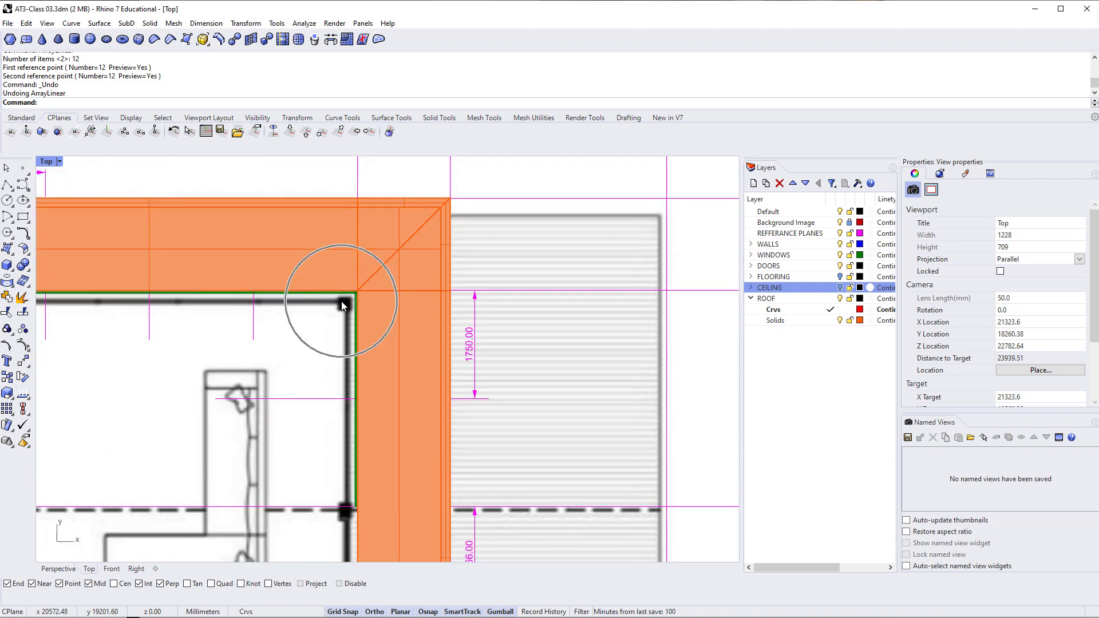
scroll(341, 301, "down", 4)
Make the Solids sublayer of WALLS the current layer for work at the small square outline beside the post arrays
right_click_drag(369, 388, 387, 322)
right_click_drag(263, 256, 450, 438)
right_click_drag(309, 335, 510, 390)
scroll(162, 324, "up", 10)
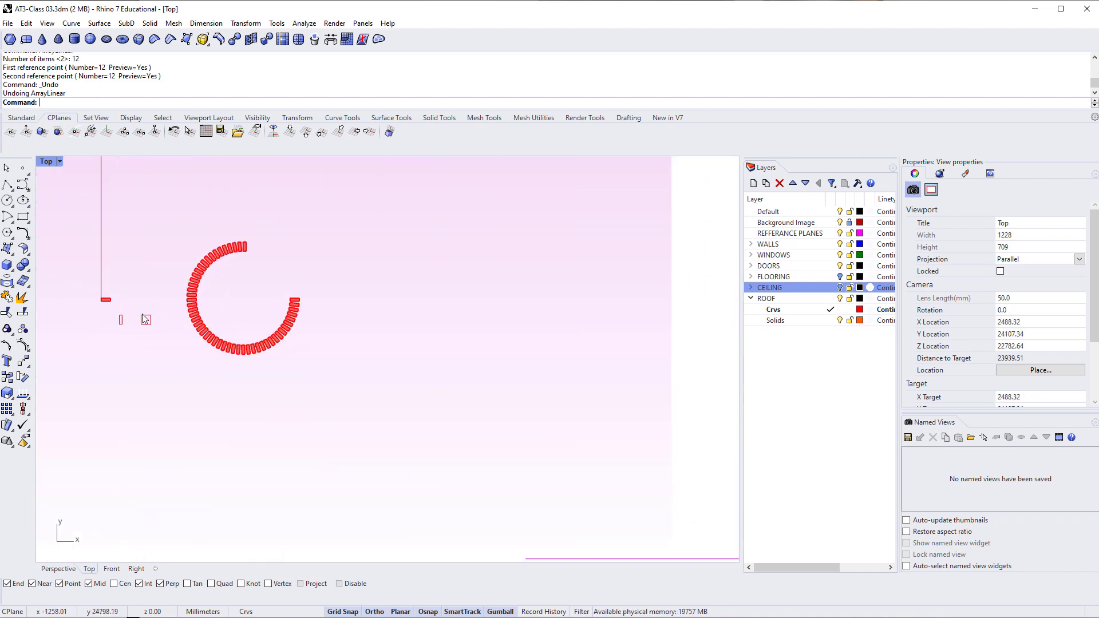
scroll(194, 331, "up", 2)
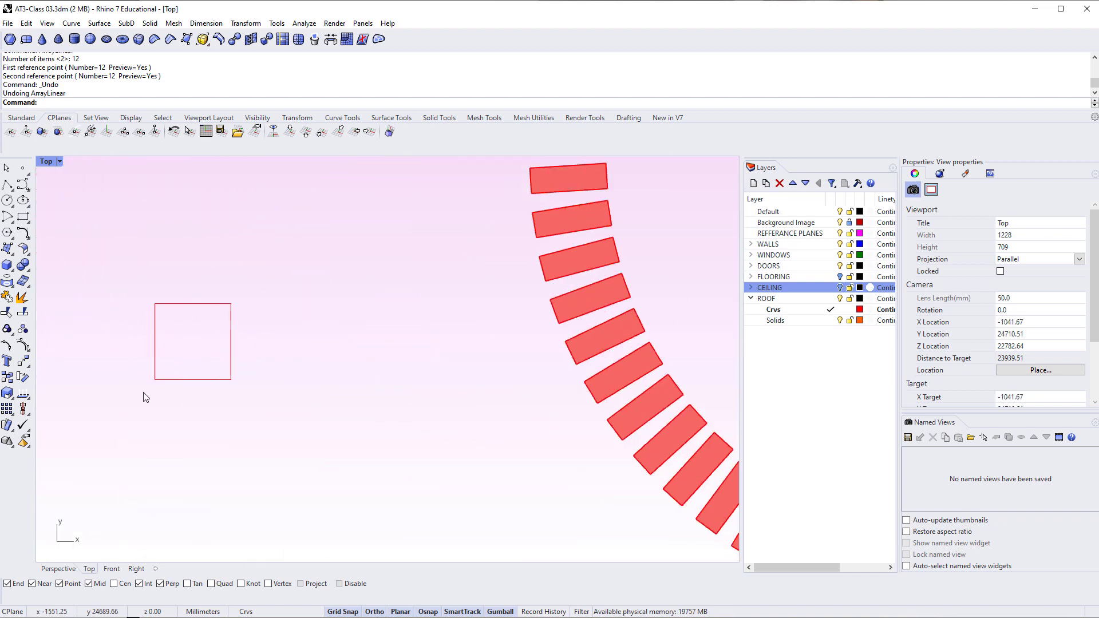
right_click_drag(197, 357, 249, 378)
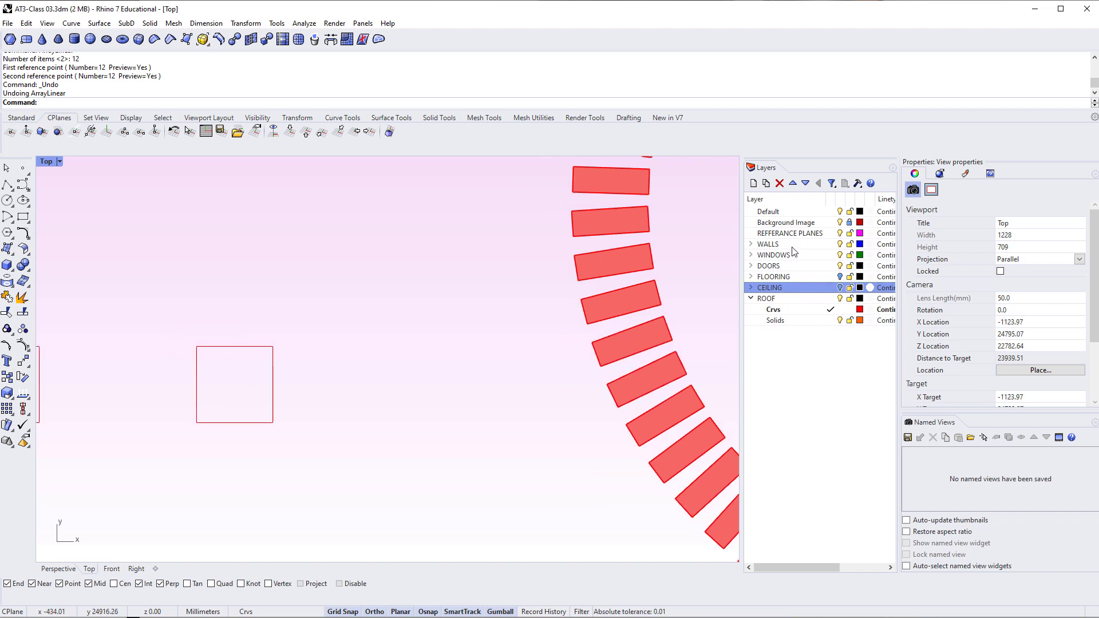
left_click(750, 247)
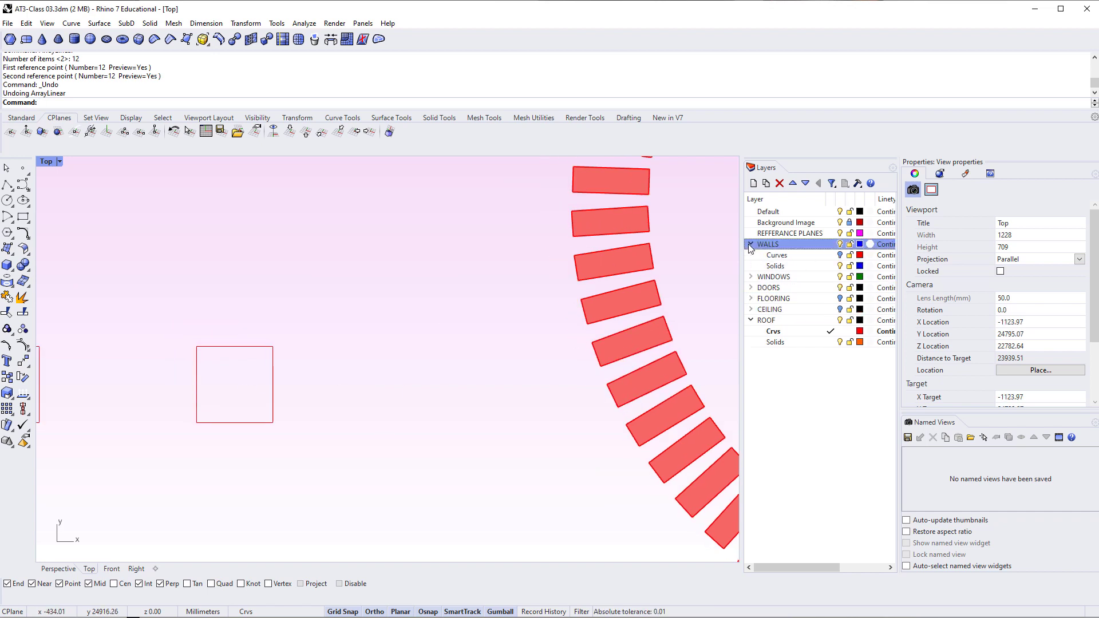
double_click(800, 266)
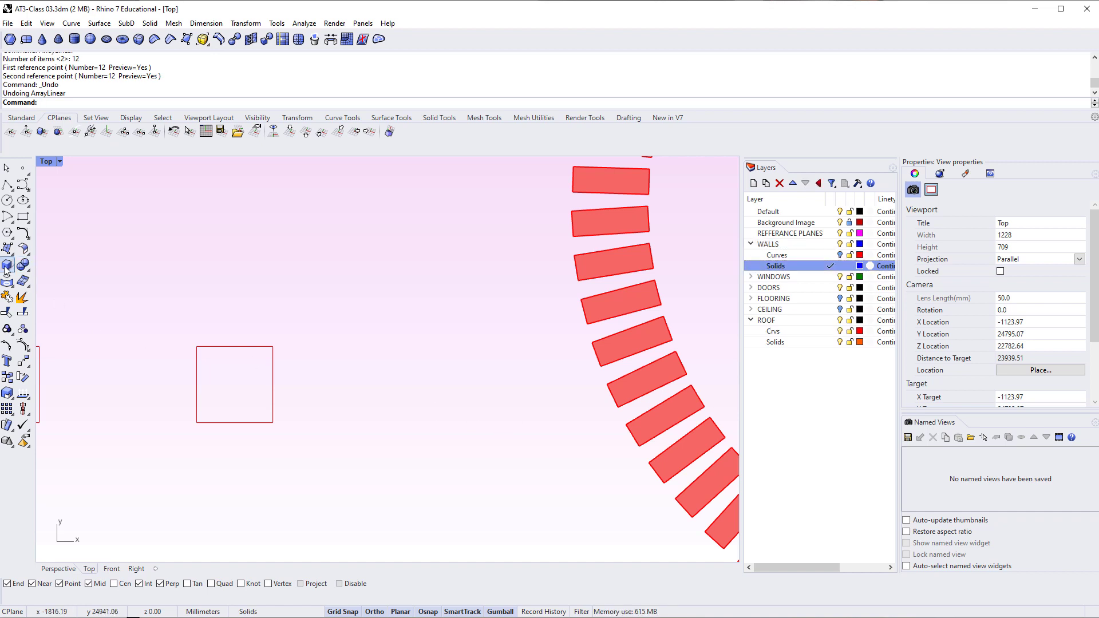
Draw a four-pointed star centred on the square's upper edge midpoint, reaching the square's corner, with an inner radius of about 19 mm
left_click(14, 239)
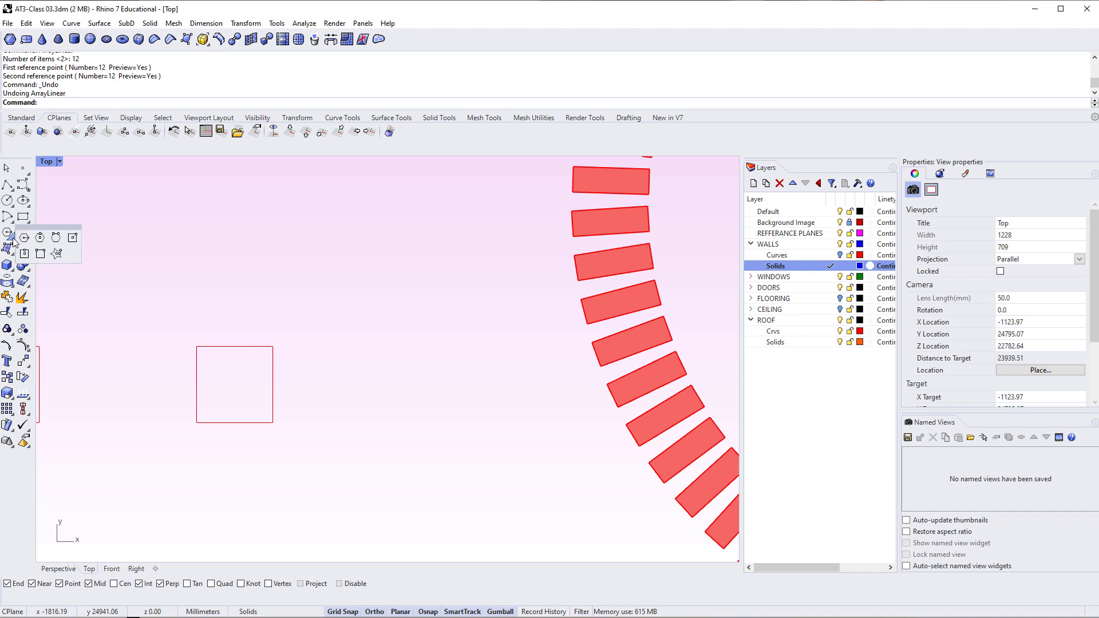
left_click(57, 255)
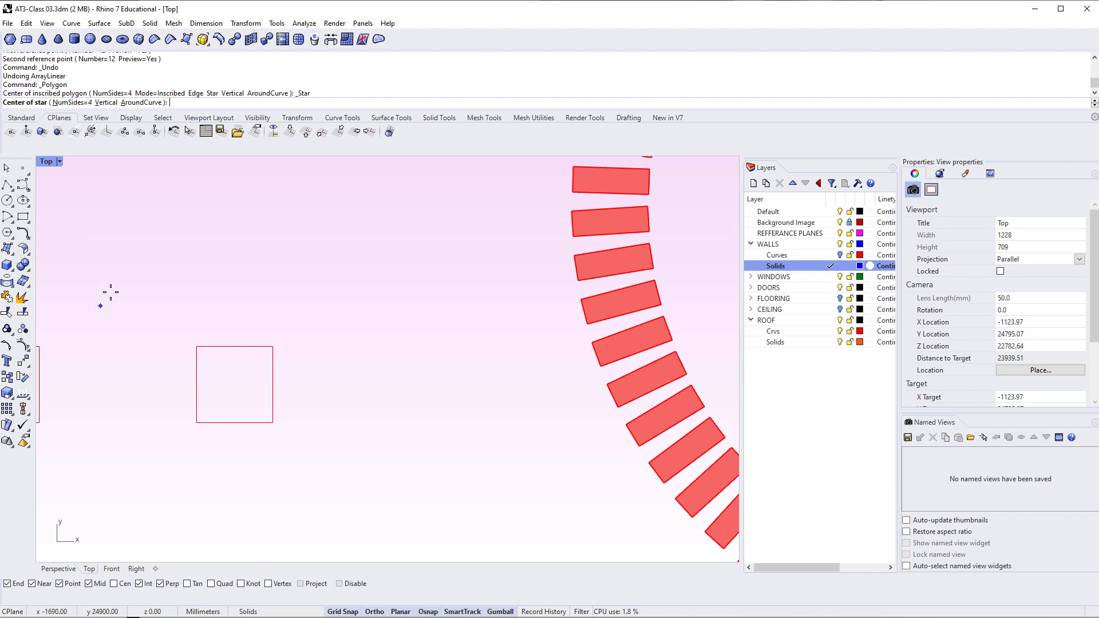
left_click(72, 103)
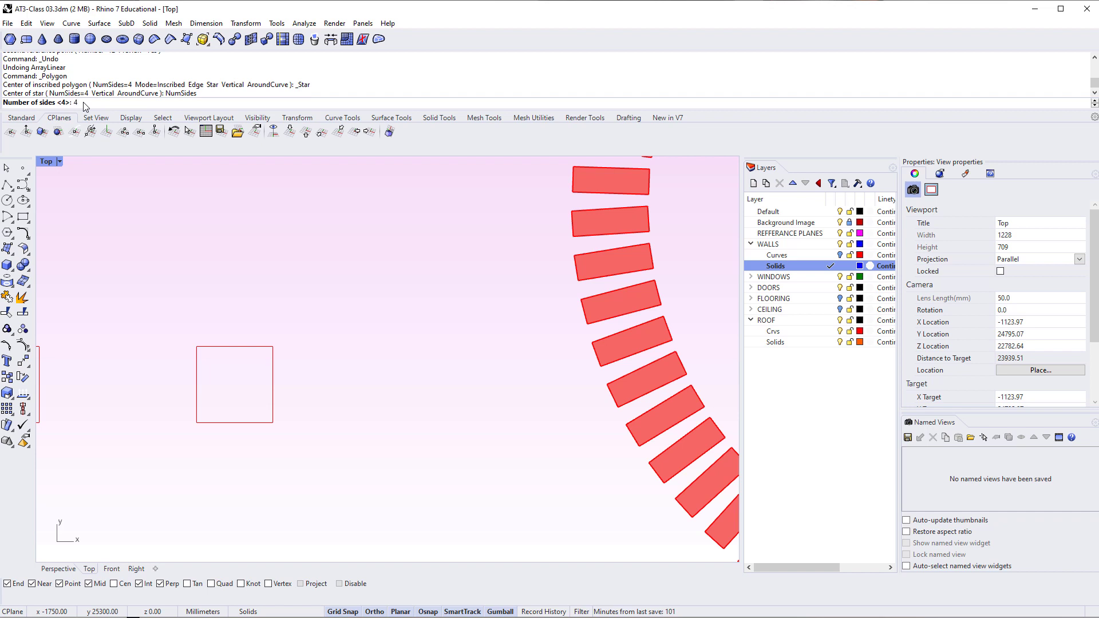
type("4")
key("Return")
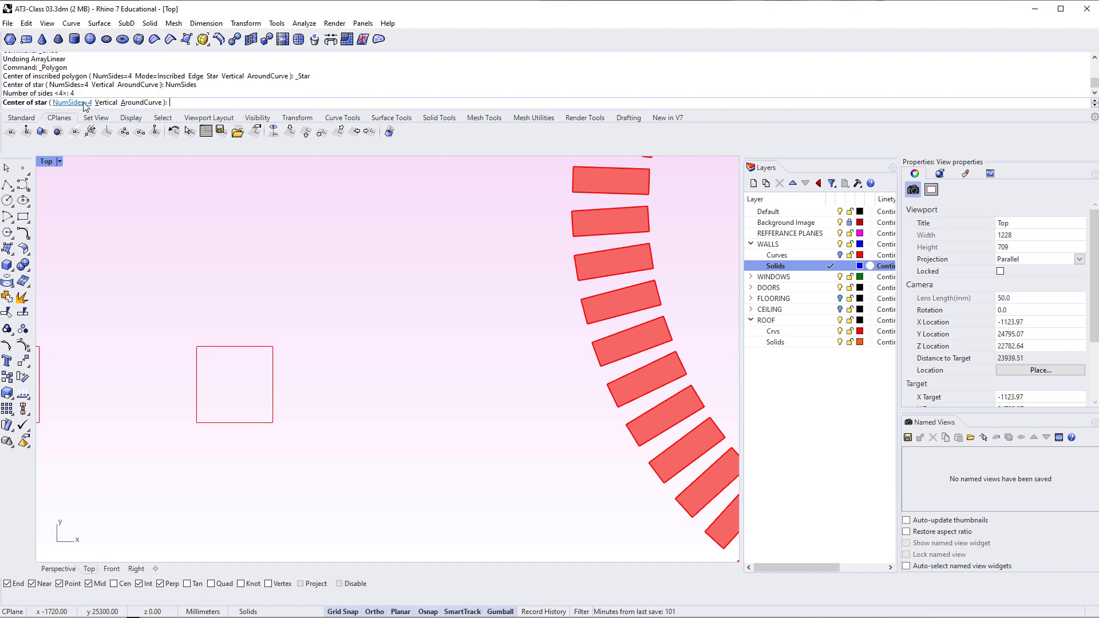
left_click(234, 347)
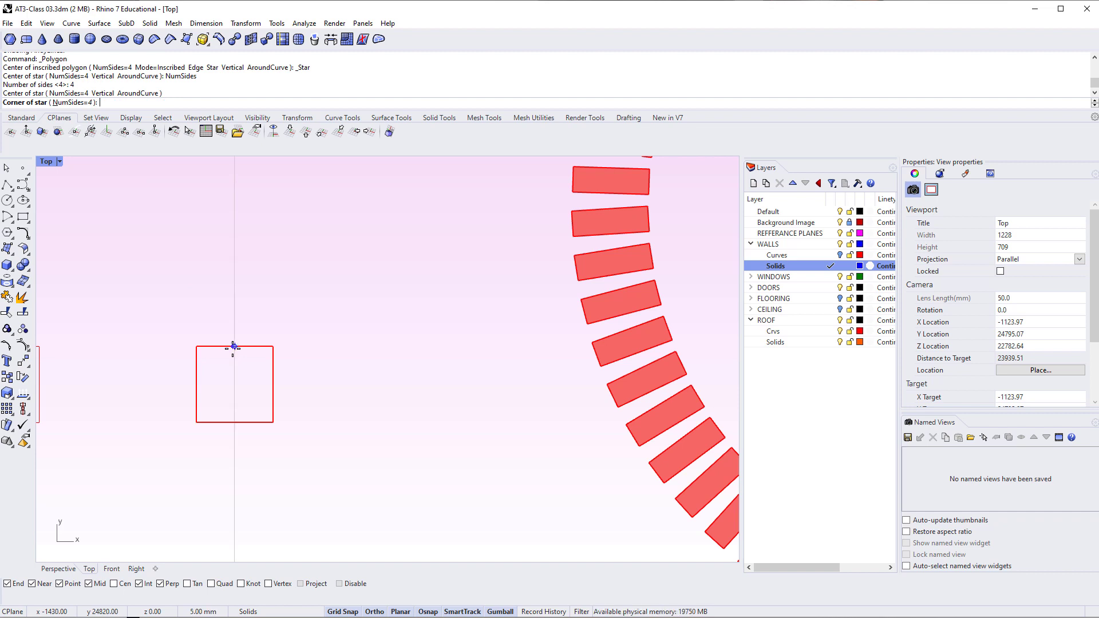
left_click(271, 345)
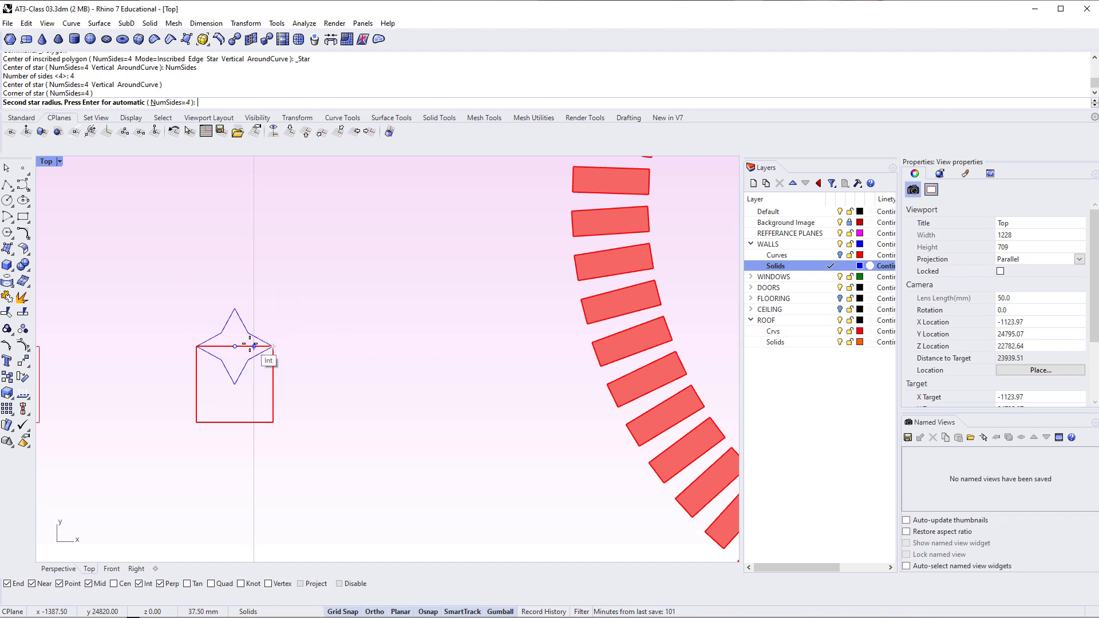
scroll(254, 345, "up", 7)
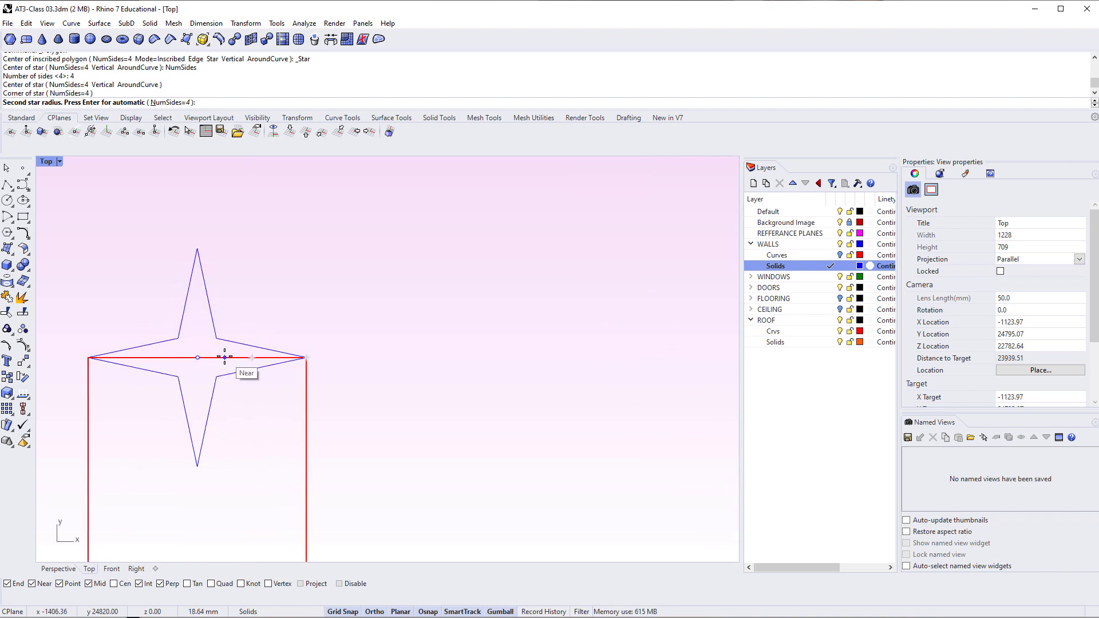
left_click(224, 357)
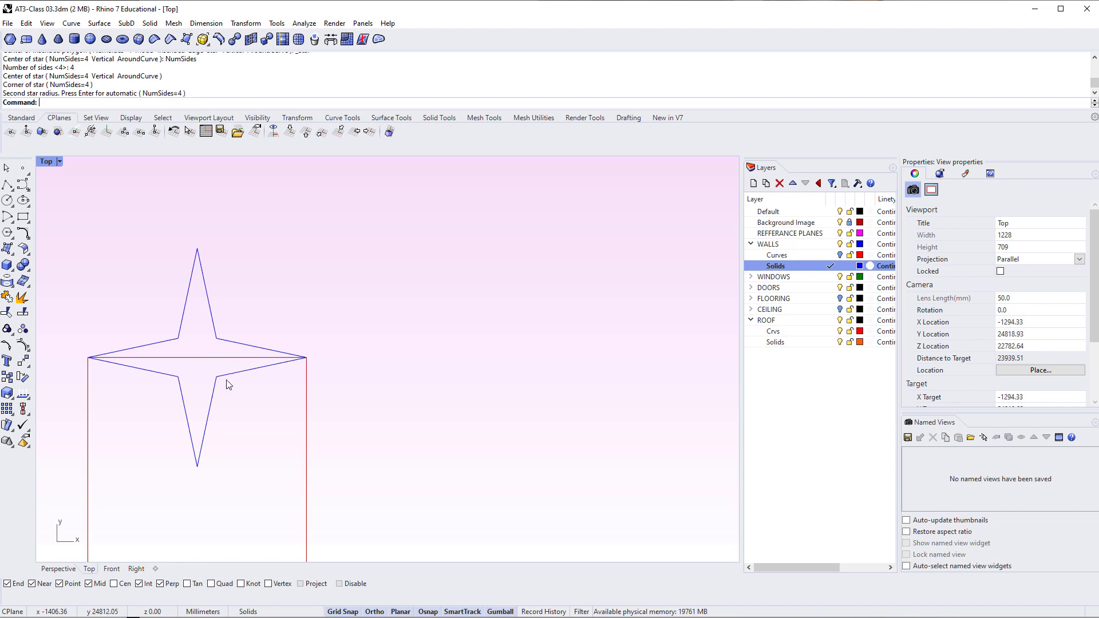
Move the star from its lower tip to the midpoint of the square's lower edge, centring it inside the square
scroll(213, 396, "down", 4)
left_click(194, 390)
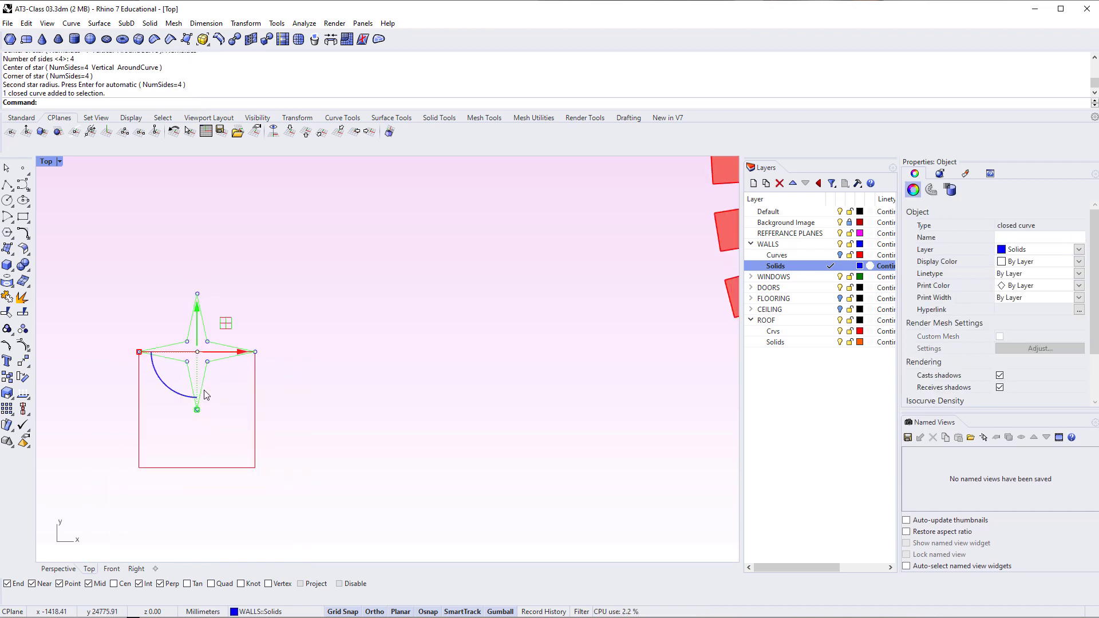
type("M")
key("Return")
left_click(194, 413)
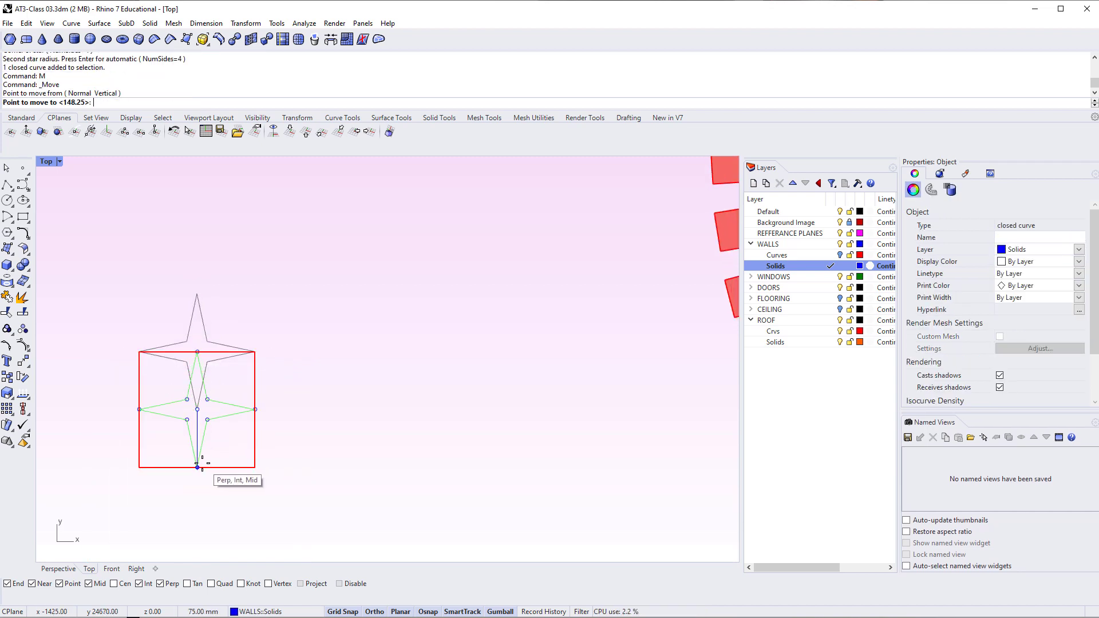
left_click(197, 467)
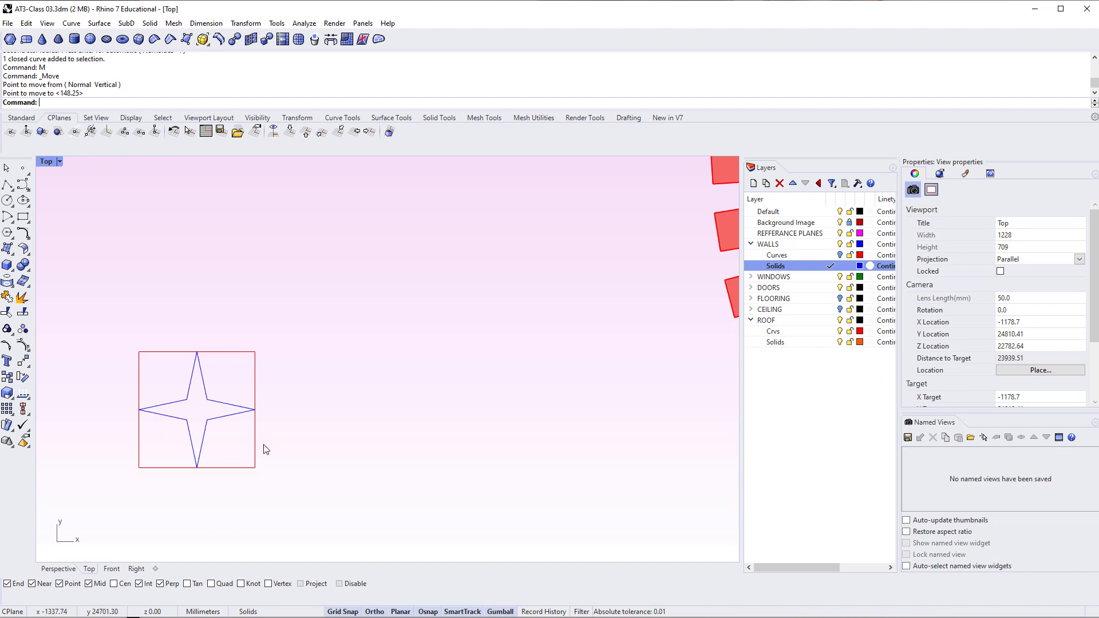
Try to fillet the star's upper tip with a 10 mm radius, and undo the fillet
scroll(212, 438, "up", 3)
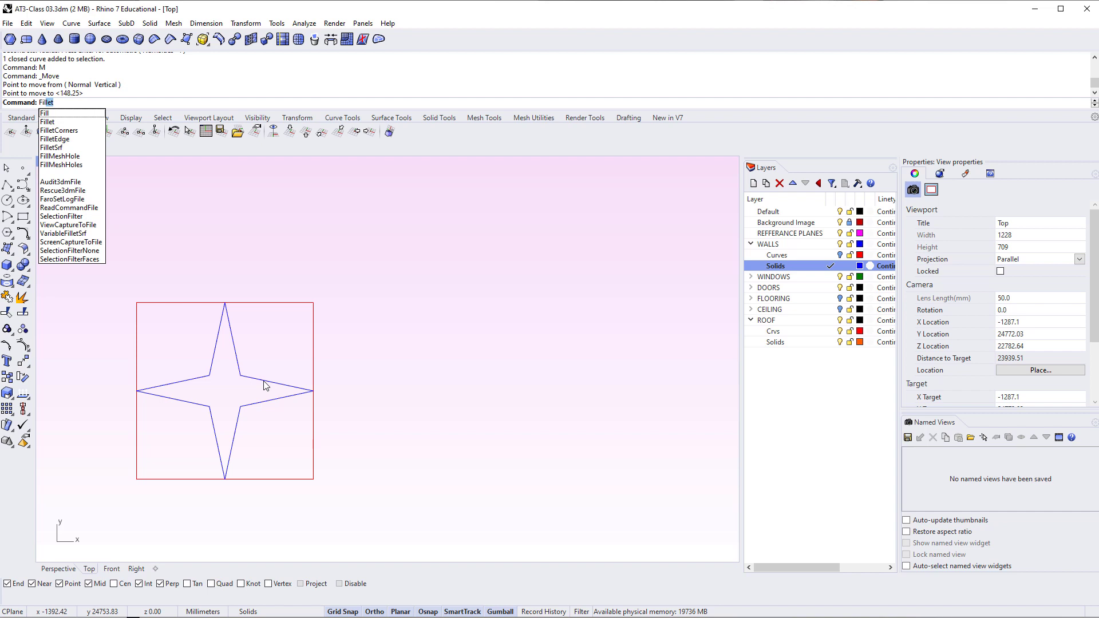
key("Return")
type("1")
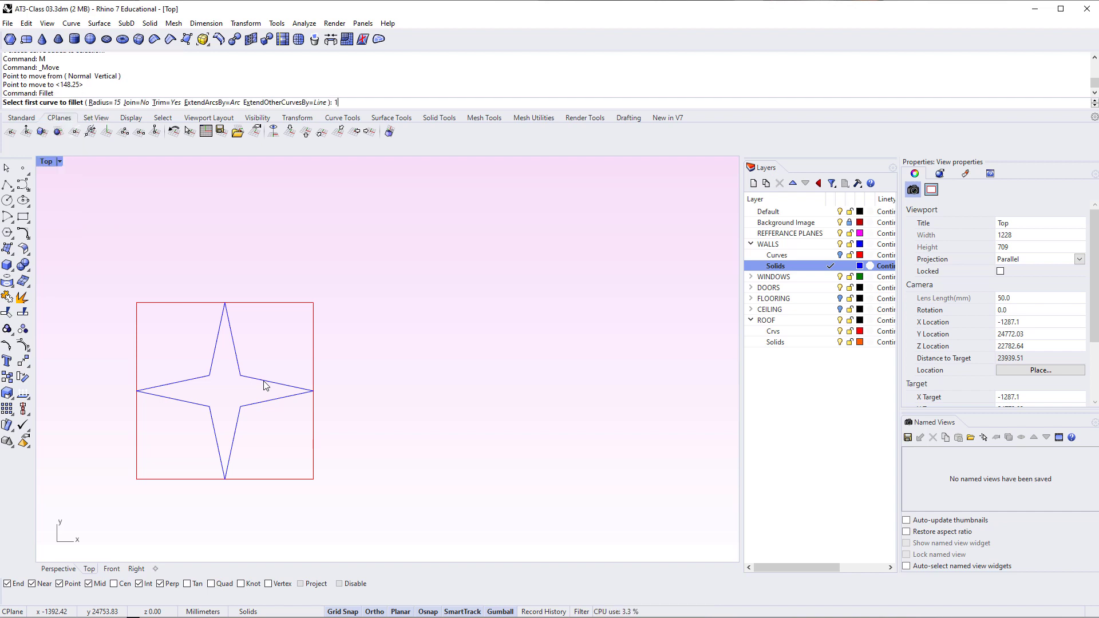
type("0")
key("Return")
left_click(227, 342)
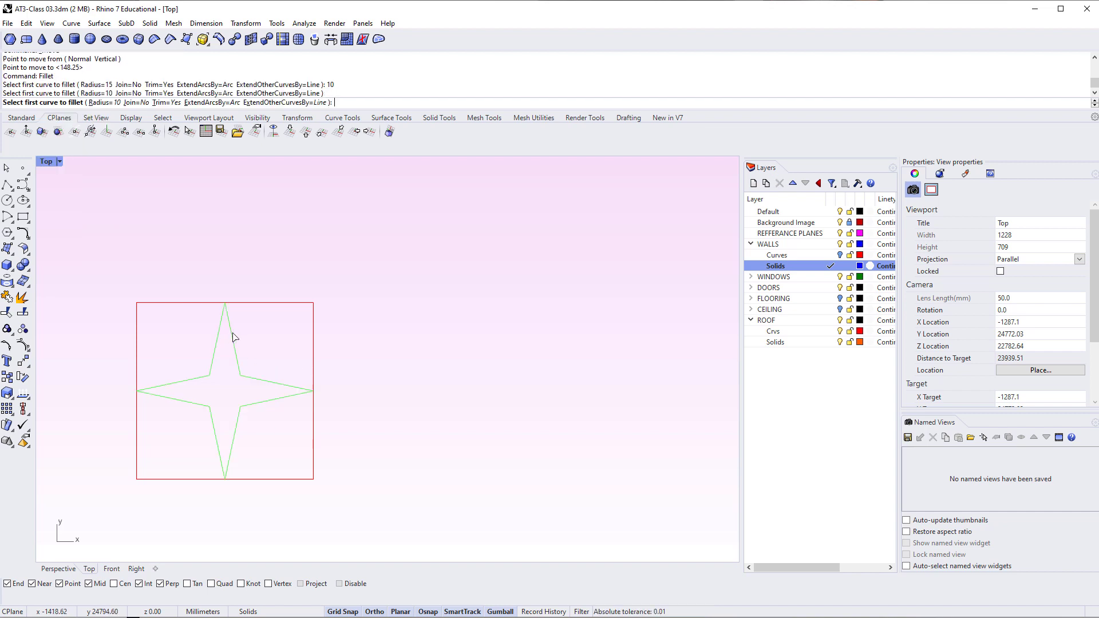
left_click(219, 329)
key("ctrl+z")
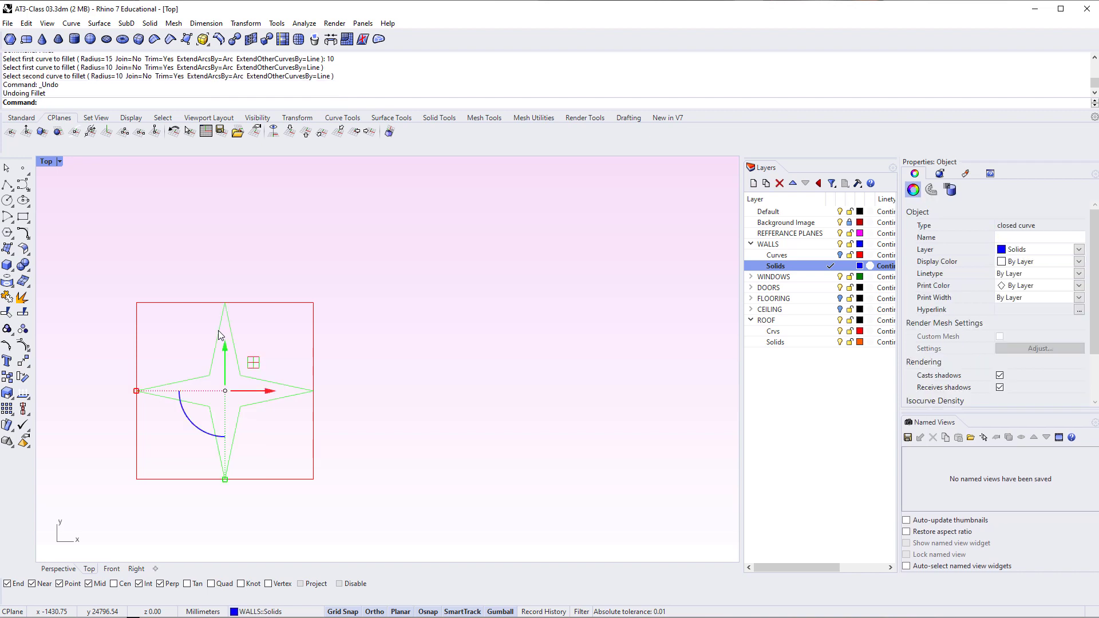
key("Escape")
Set the fillet radius to 3 mm and round the star's upper and right tips
key("Return")
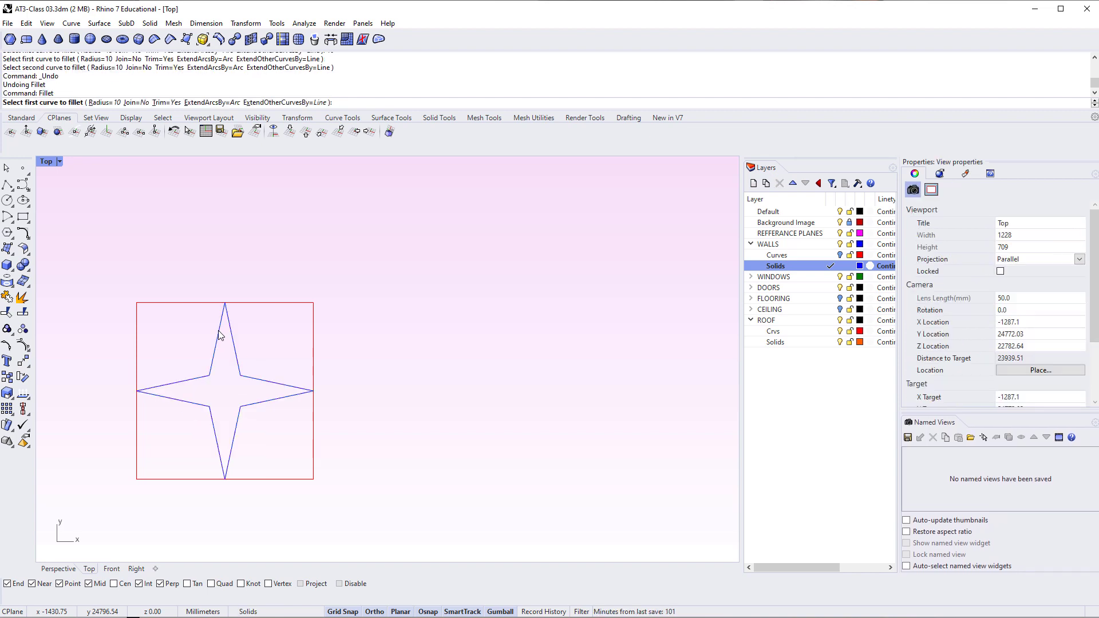
type("3")
key("Return")
left_click(220, 335)
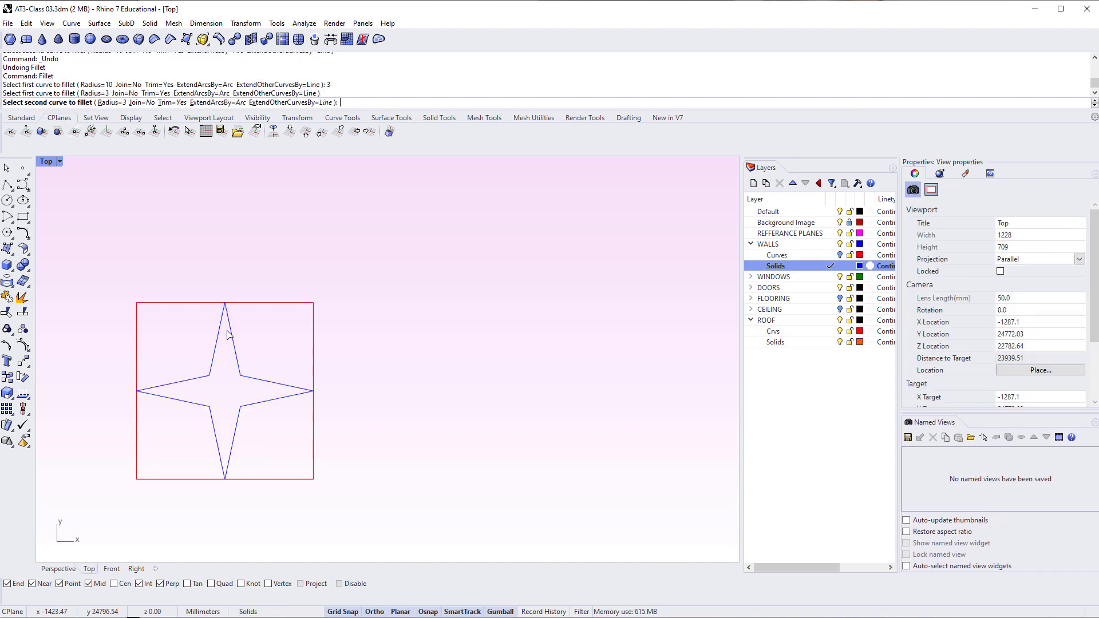
left_click(229, 333)
key("Return")
left_click(295, 387)
left_click(290, 396)
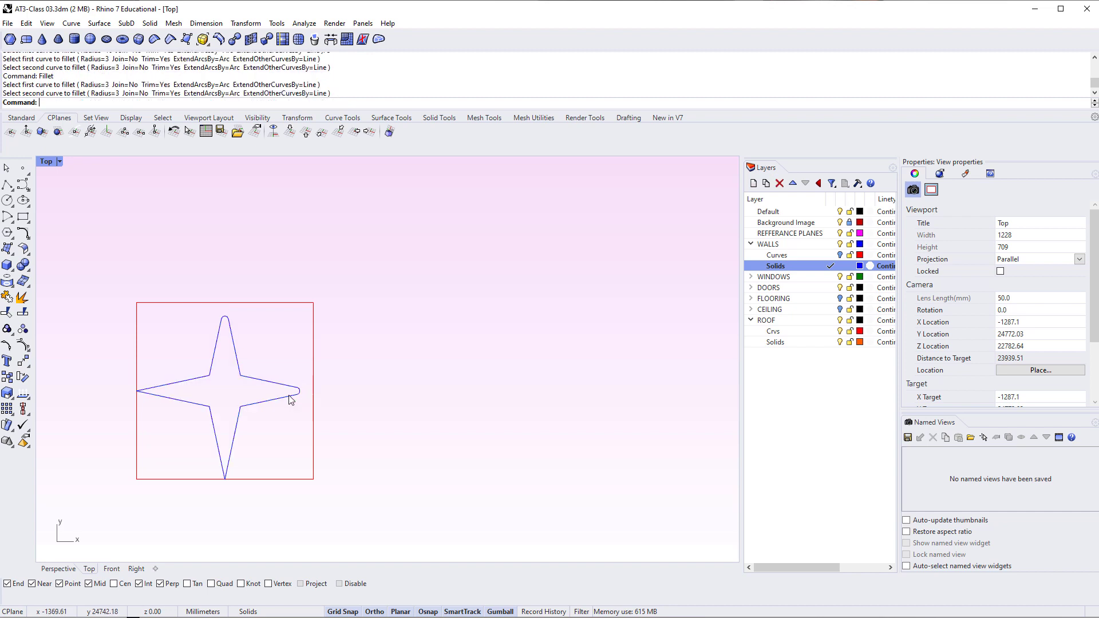
Round the star's lower and left tips with 3 mm fillets
key("Return")
left_click(228, 456)
left_click(223, 458)
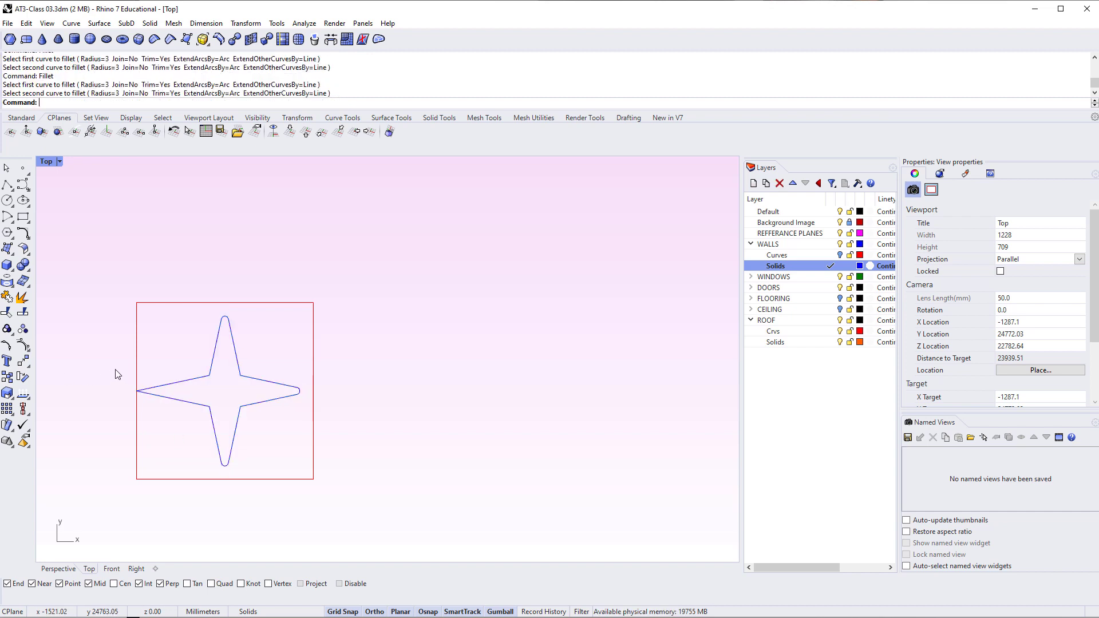
key("Return")
left_click(157, 387)
left_click(162, 396)
Fillet the four inner corners of the star with the 3 mm radius
scroll(212, 424, "up", 3)
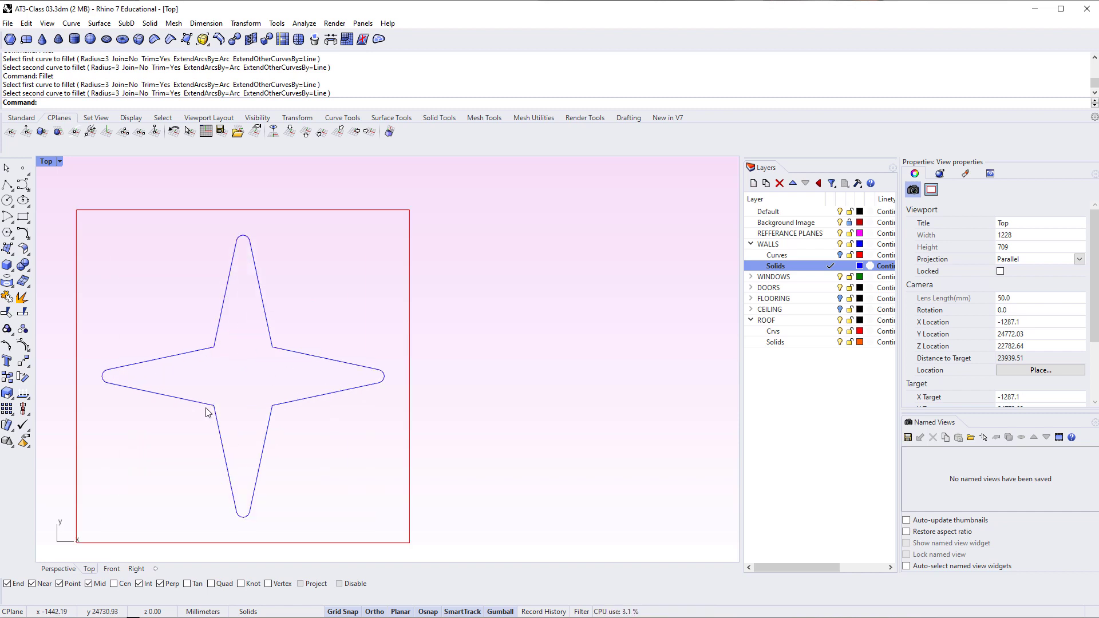
key("Return")
left_click(207, 418)
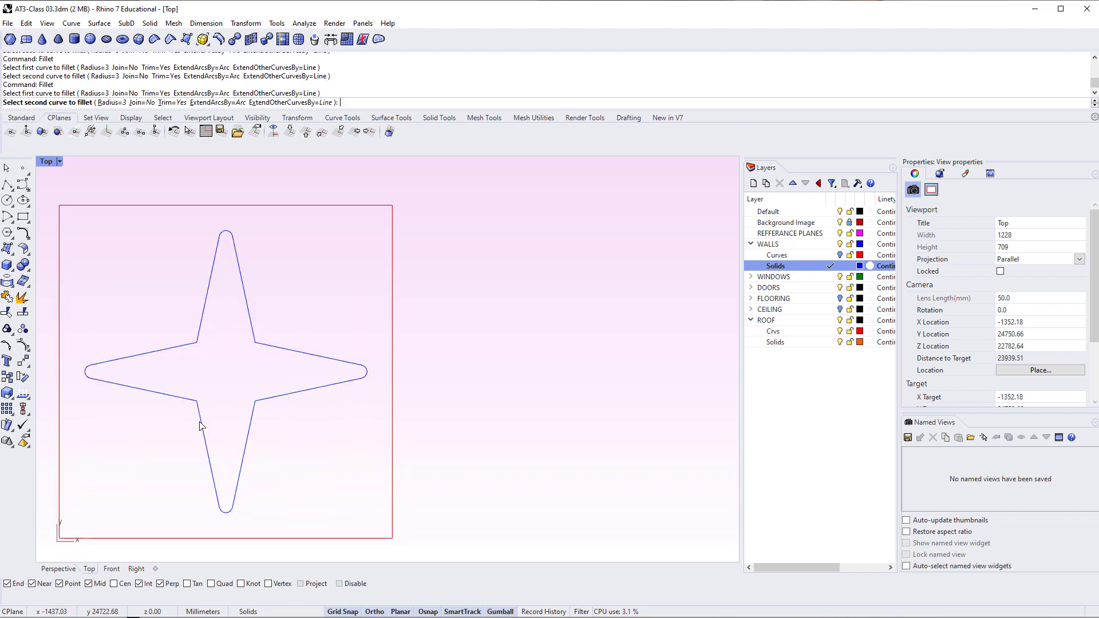
left_click(173, 401)
key("Return")
left_click(250, 335)
left_click(256, 346)
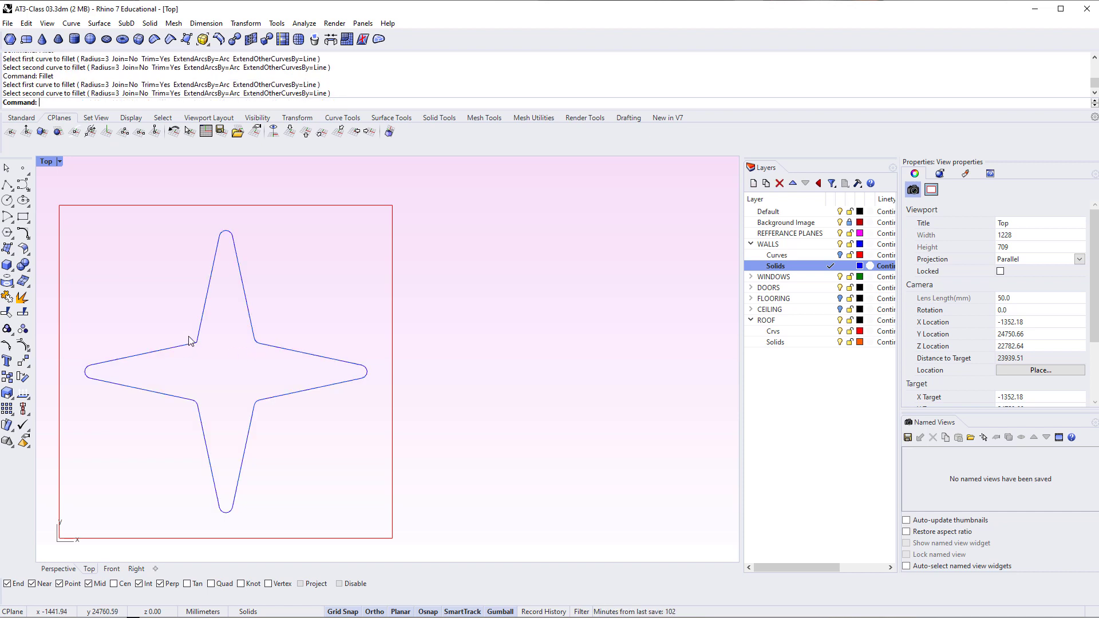
key("Return")
left_click(182, 345)
left_click(200, 331)
Extrude the filleted star curve 2700 mm upward into a solid column
scroll(224, 358, "down", 12)
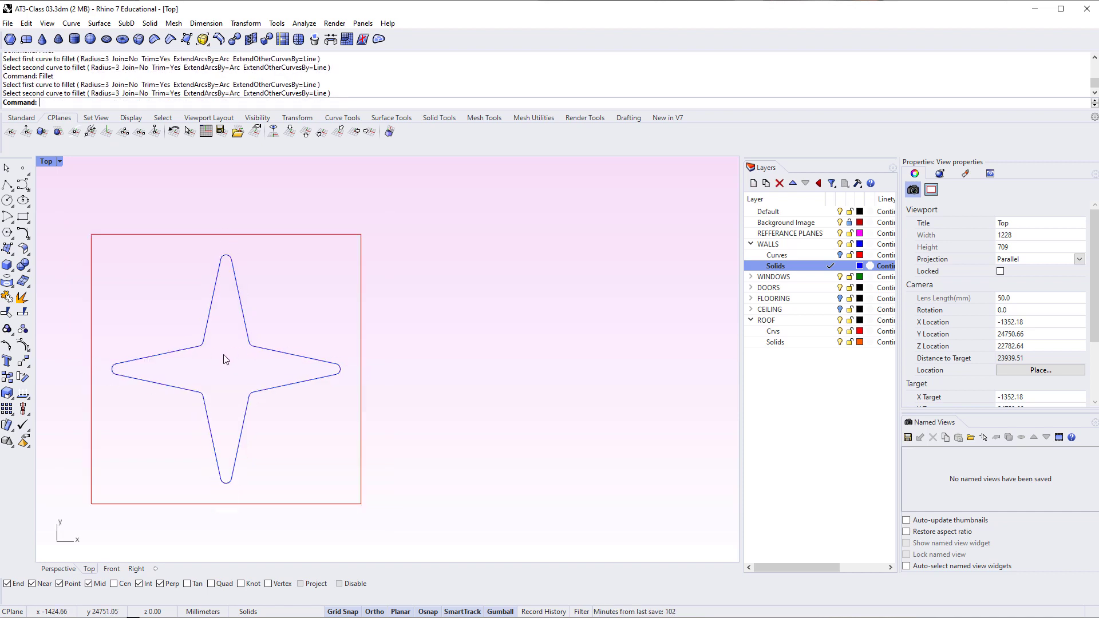
left_click(242, 354)
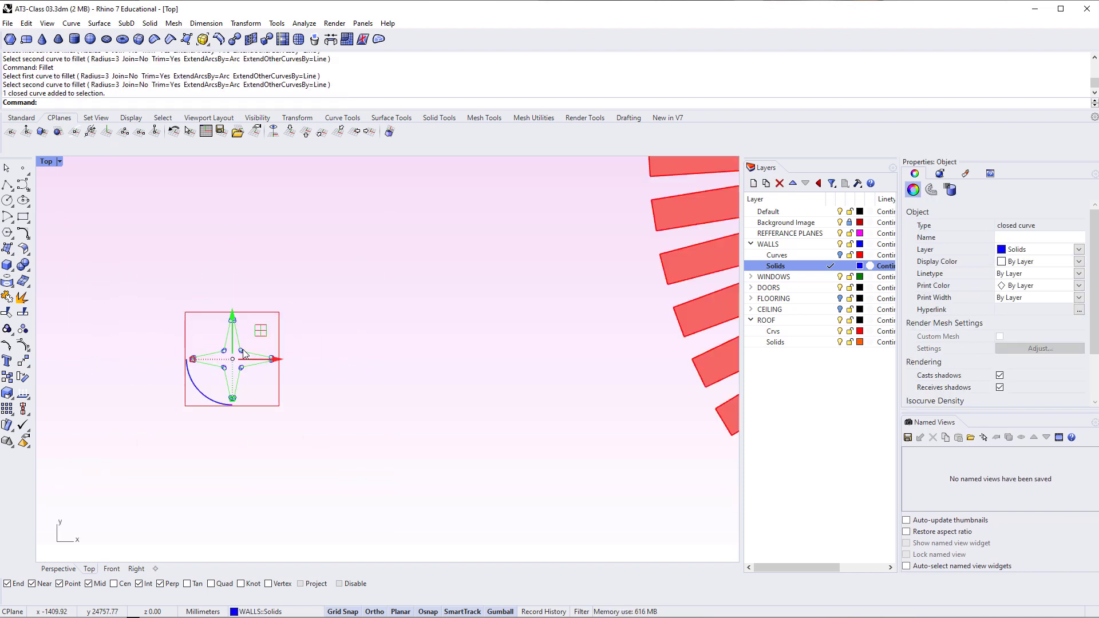
key("ctrl+F4")
type("zs")
key("Return")
right_click_drag(212, 355, 613, 490)
scroll(435, 418, "down", 6)
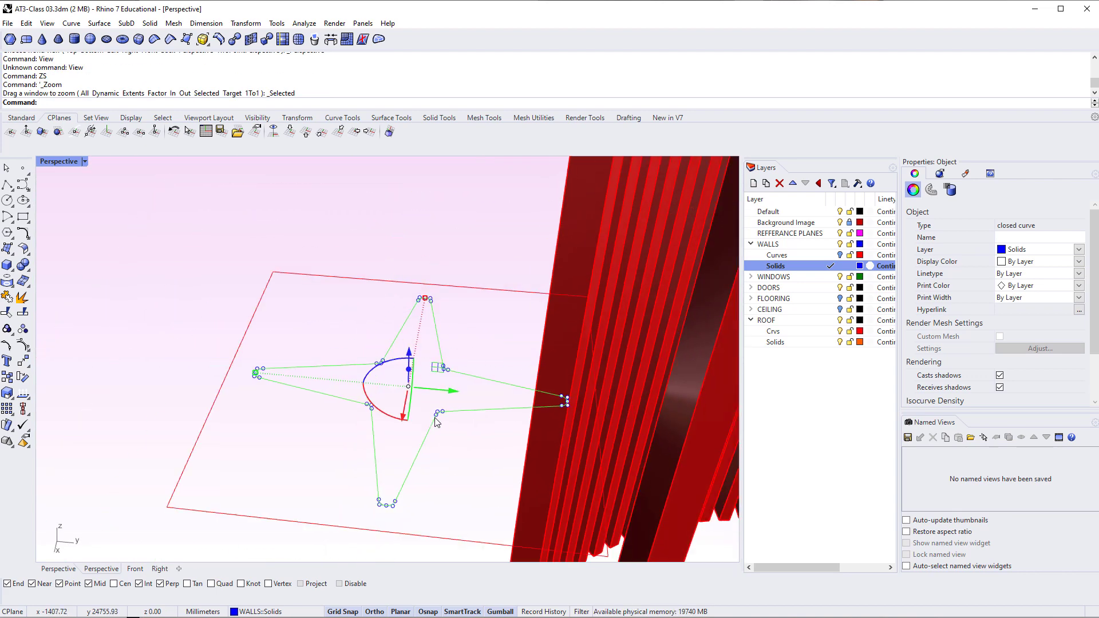
scroll(435, 422, "down", 14)
right_click_drag(476, 461, 427, 437)
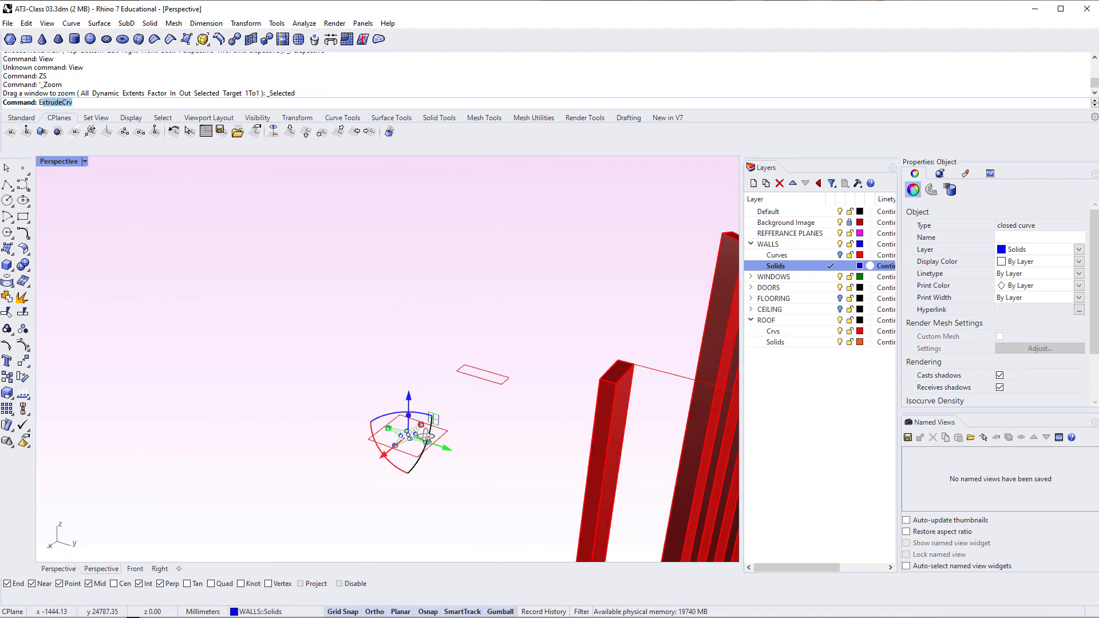
type("Extr")
key("Return")
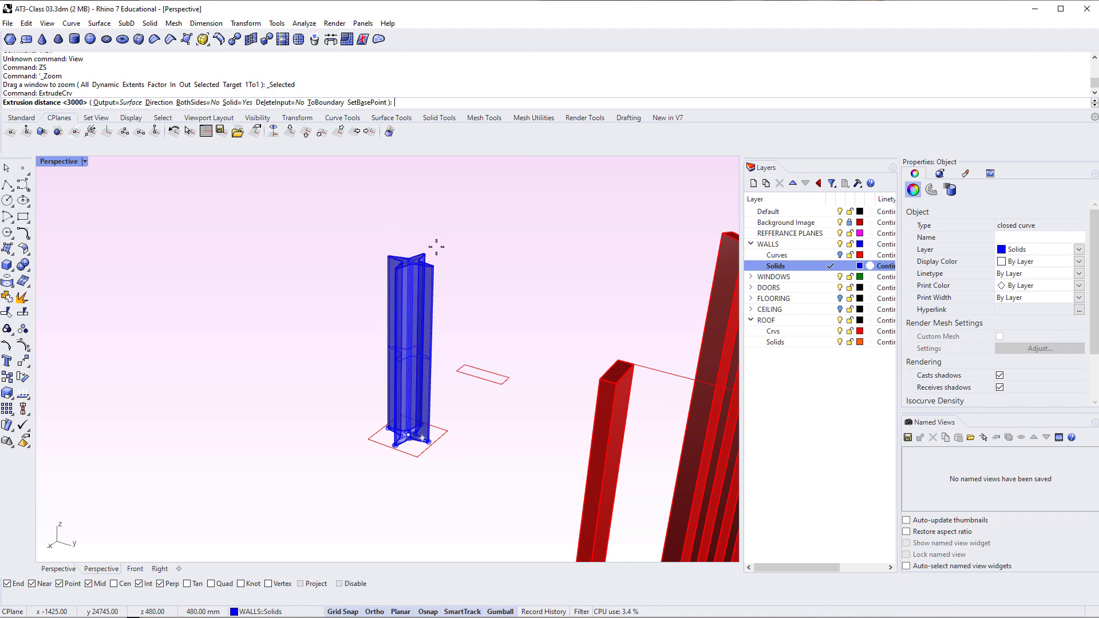
type("2700")
key("Return")
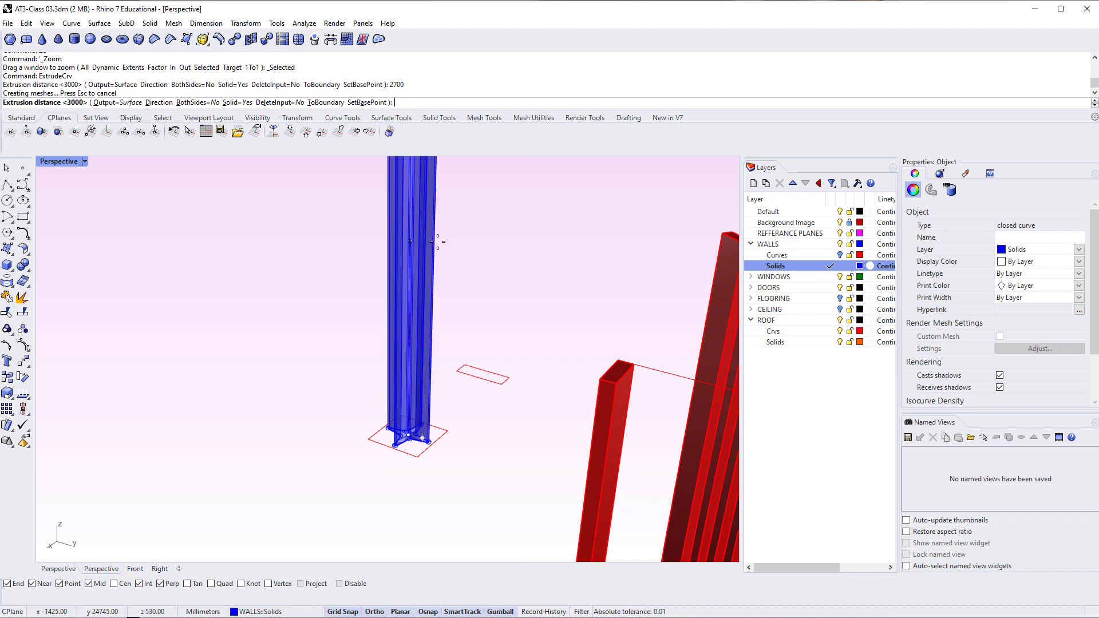
Move the extruded star column away from its base curve and the square around it
scroll(554, 233, "down", 4)
right_click_drag(554, 232, 512, 309)
left_click(499, 279)
left_click_drag(548, 177, 475, 157)
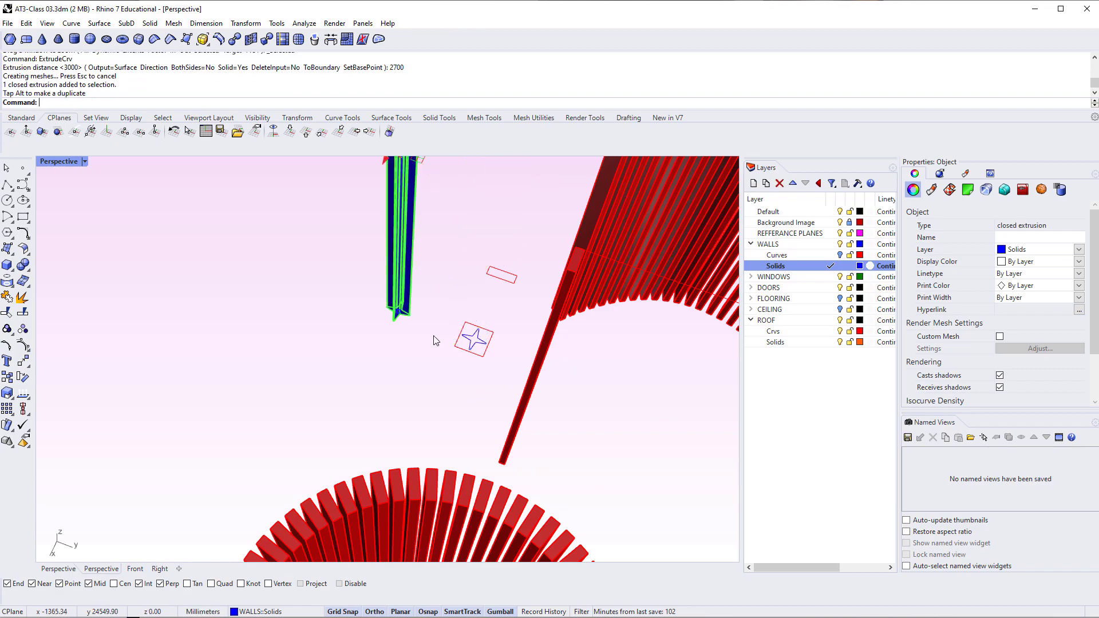
left_click(434, 338)
Delete all the red slat extrusions and the leftover construction curves, keeping only the star column
scroll(475, 339, "up", 3)
scroll(435, 335, "down", 8)
right_click_drag(426, 445, 507, 374)
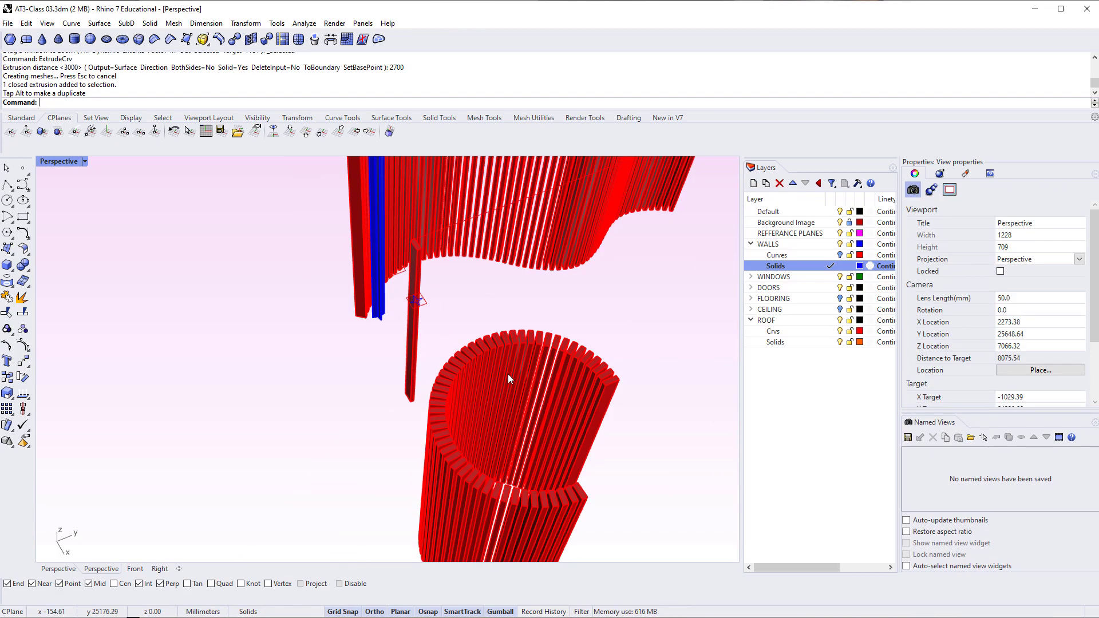
scroll(468, 440, "down", 12)
right_click_drag(444, 417, 549, 278)
left_click_drag(580, 230, 400, 532)
key("Delete")
right_click_drag(400, 532, 337, 396)
left_click_drag(264, 331, 438, 562)
key("Delete")
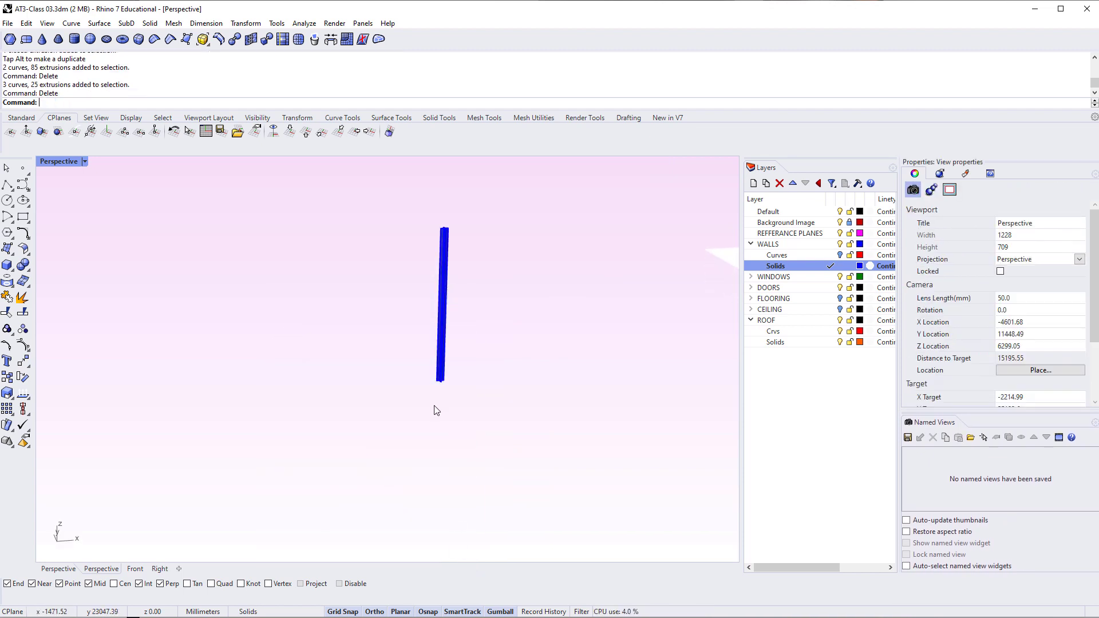
Switch to the Top view and turn on the Project option for object snaps
scroll(434, 407, "down", 4)
right_click_drag(435, 408, 376, 416, "shift")
type("Top View")
key("Return")
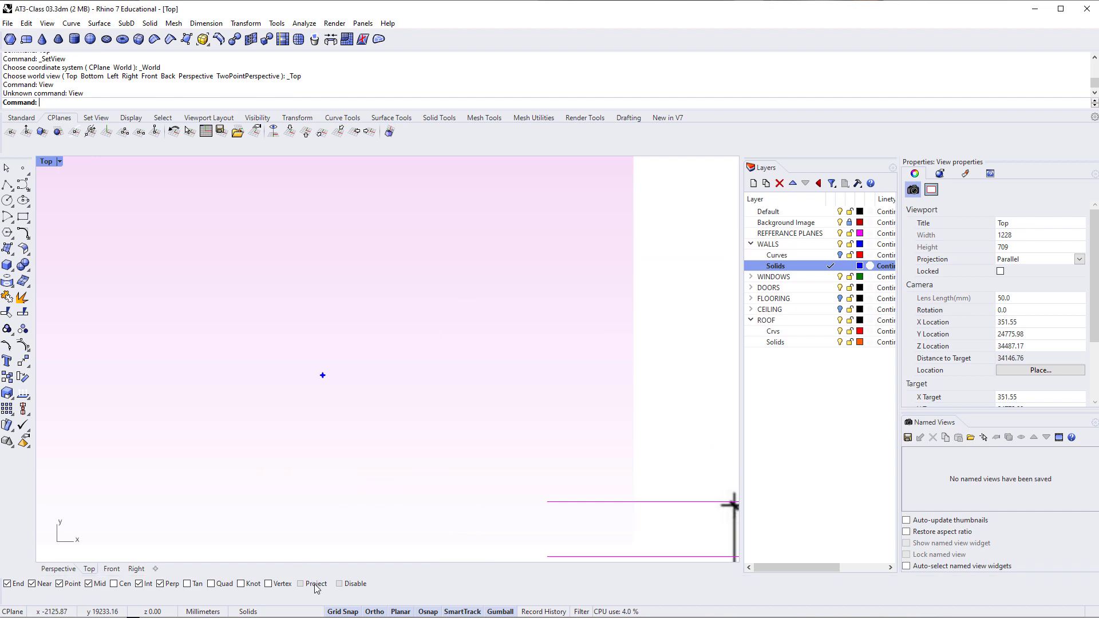
left_click(315, 585)
scroll(376, 449, "down", 6)
right_click_drag(454, 493, 261, 400)
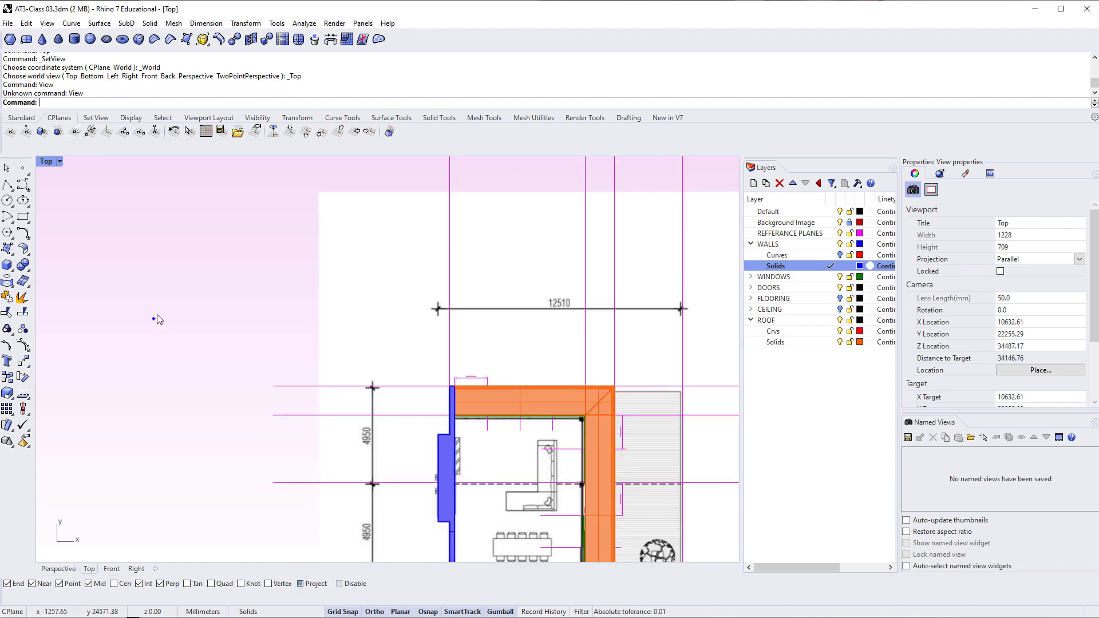
Move the star column into the house plan, beside the living room's glazed wall between the two wall posts
left_click(157, 320)
left_click_drag(158, 320, 627, 409)
scroll(612, 457, "up", 10)
left_click_drag(684, 390, 630, 394)
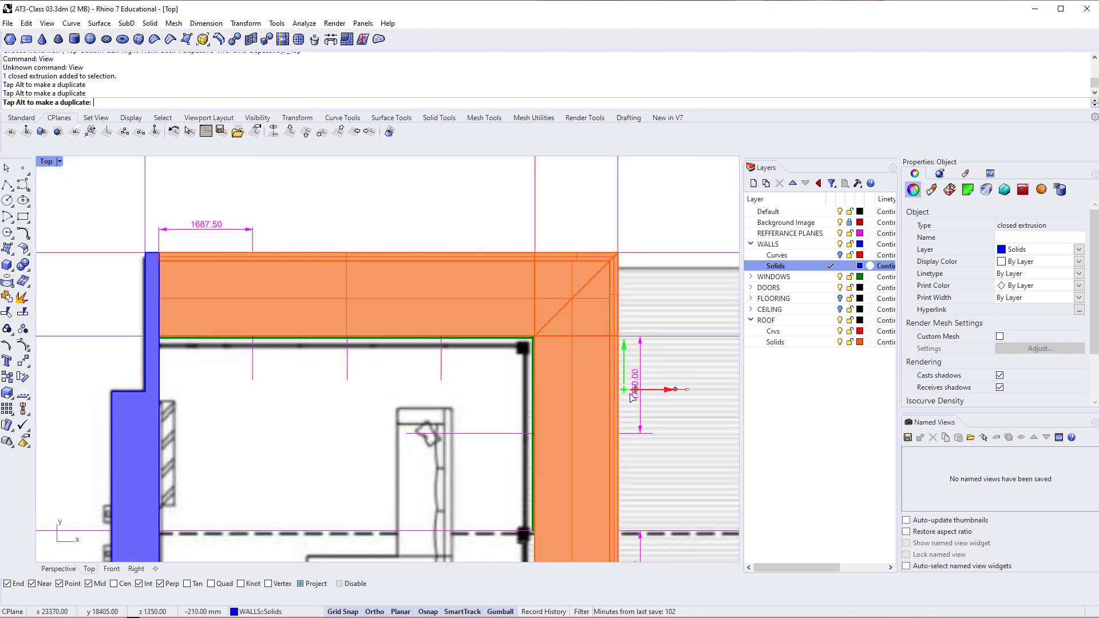
left_click_drag(551, 403, 542, 404)
right_click_drag(447, 430, 287, 310)
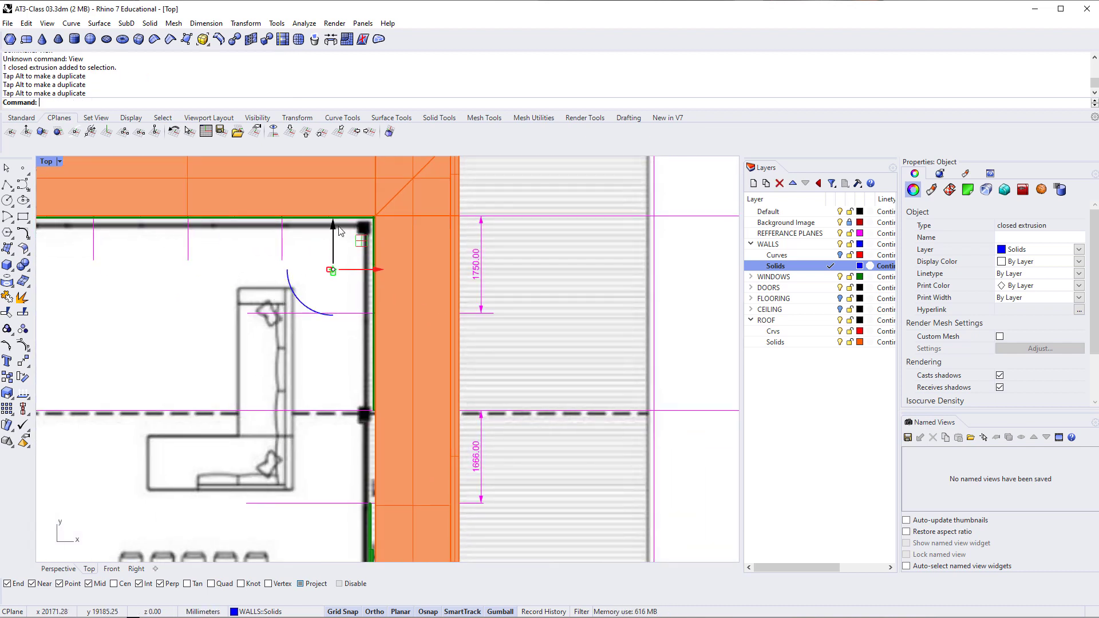
left_click_drag(335, 228, 335, 262)
left_click_drag(376, 304, 400, 301)
key("Escape")
scroll(359, 313, "up", 3)
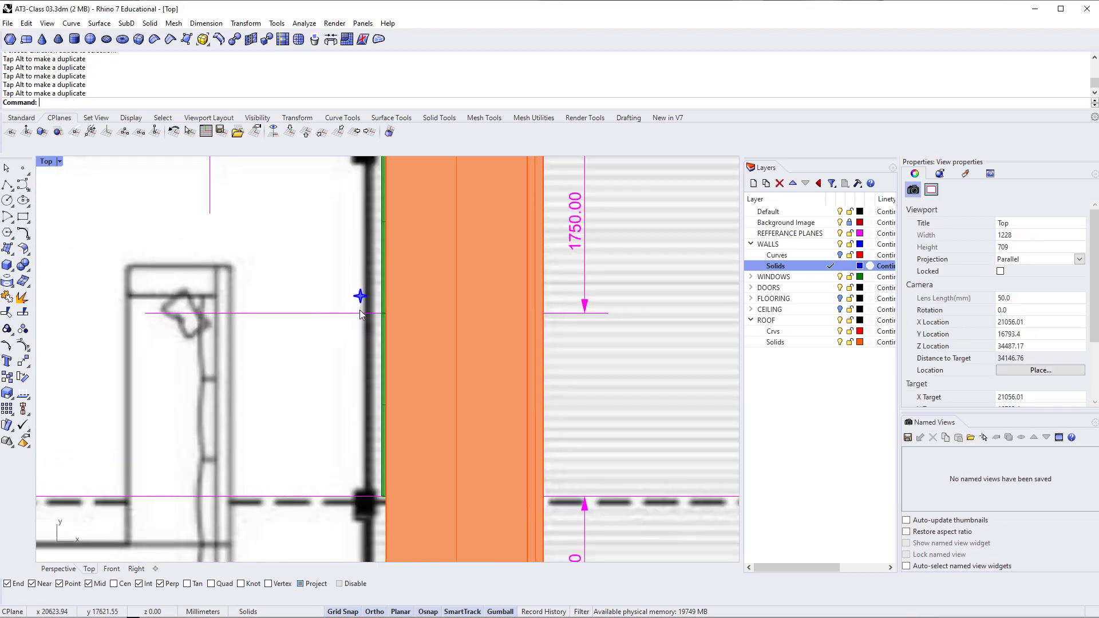
left_click(362, 299)
type("M")
key("Return")
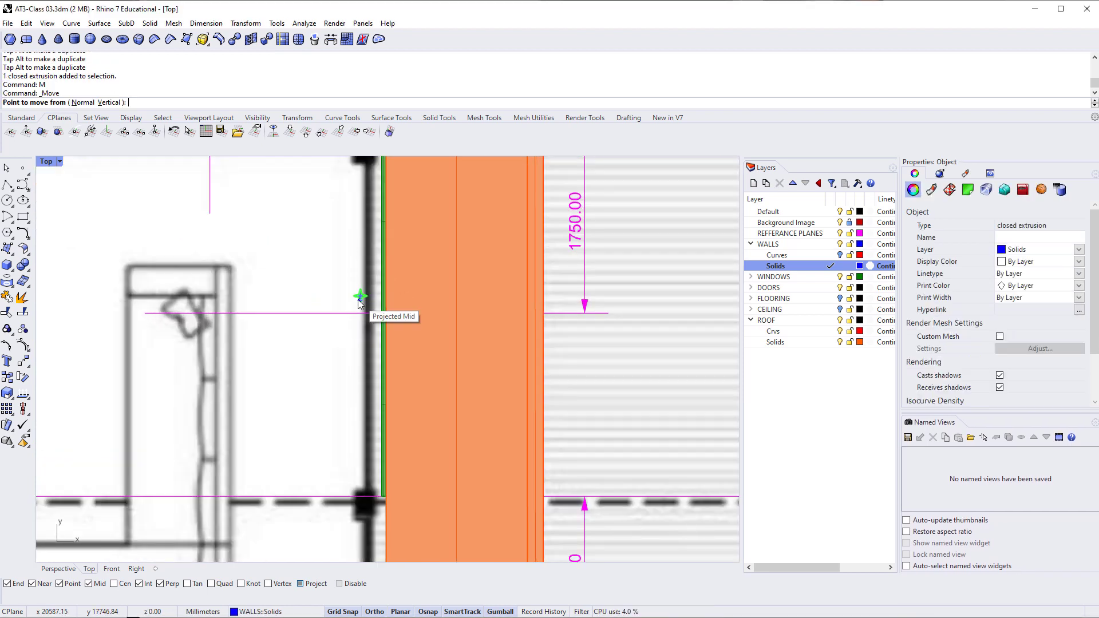
scroll(368, 290, "up", 5)
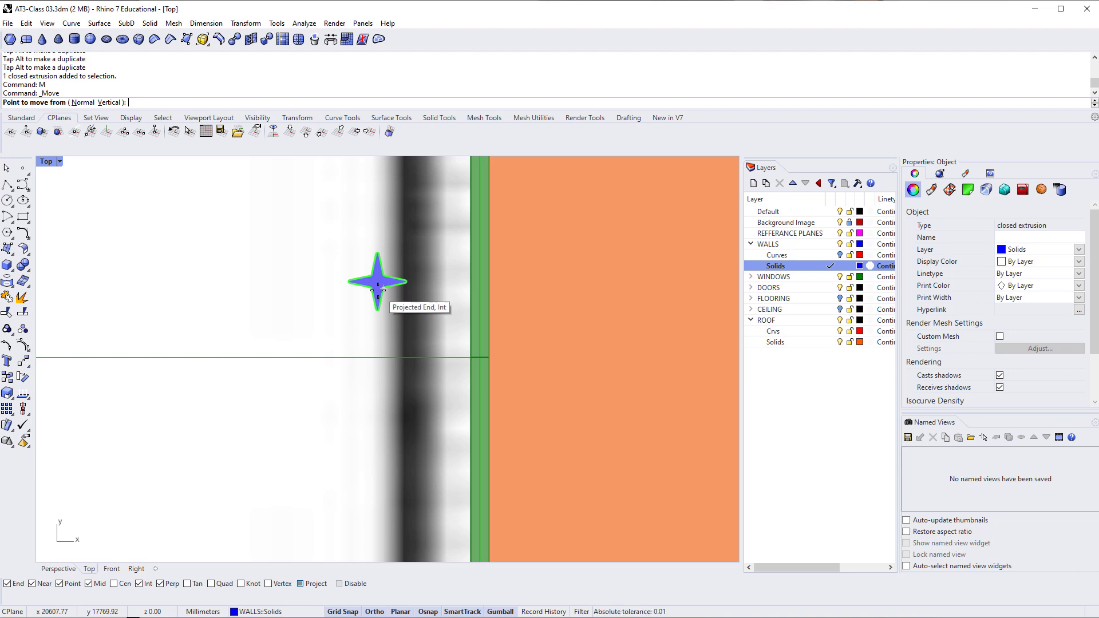
left_click(377, 309)
key("Escape")
Move the column by its lower tip down to the magenta reference line at the dashed line's wall post
scroll(378, 315, "up", 7)
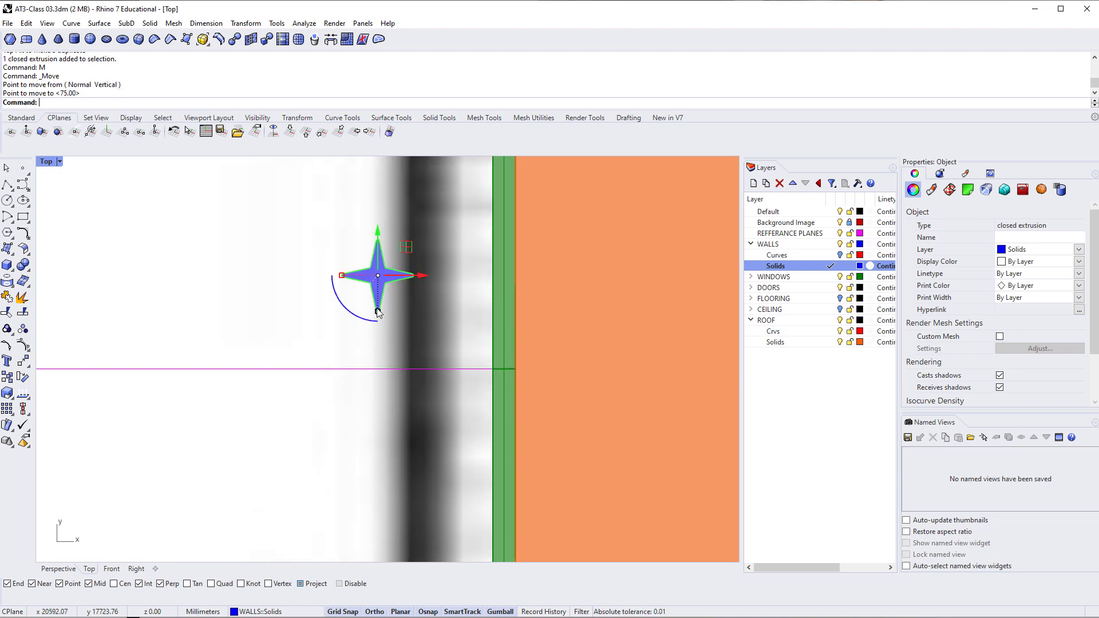
type("M")
key("Return")
left_click(378, 314)
scroll(377, 319, "down", 3)
scroll(377, 319, "down", 8)
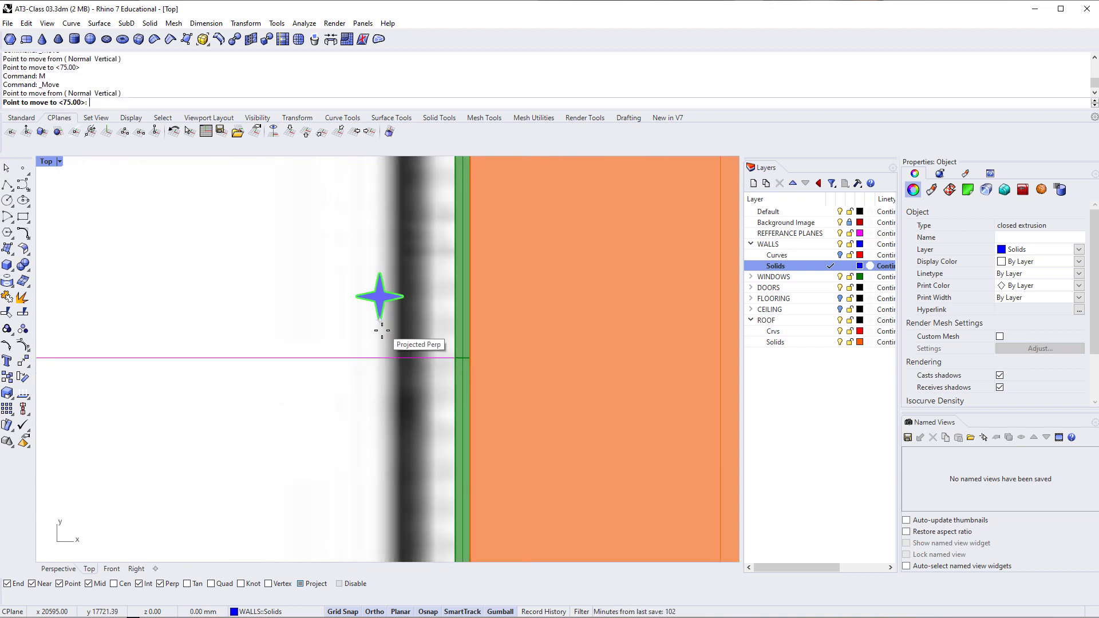
right_click_drag(360, 464, 321, 262)
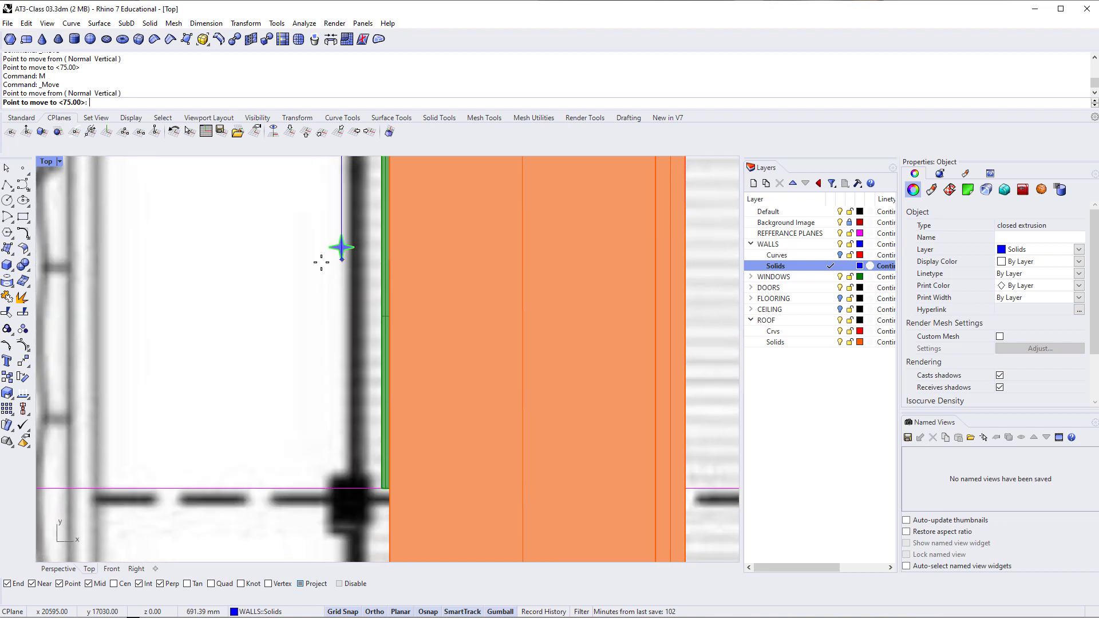
left_click(360, 490)
scroll(361, 469, "down", 3)
scroll(361, 469, "up", 5)
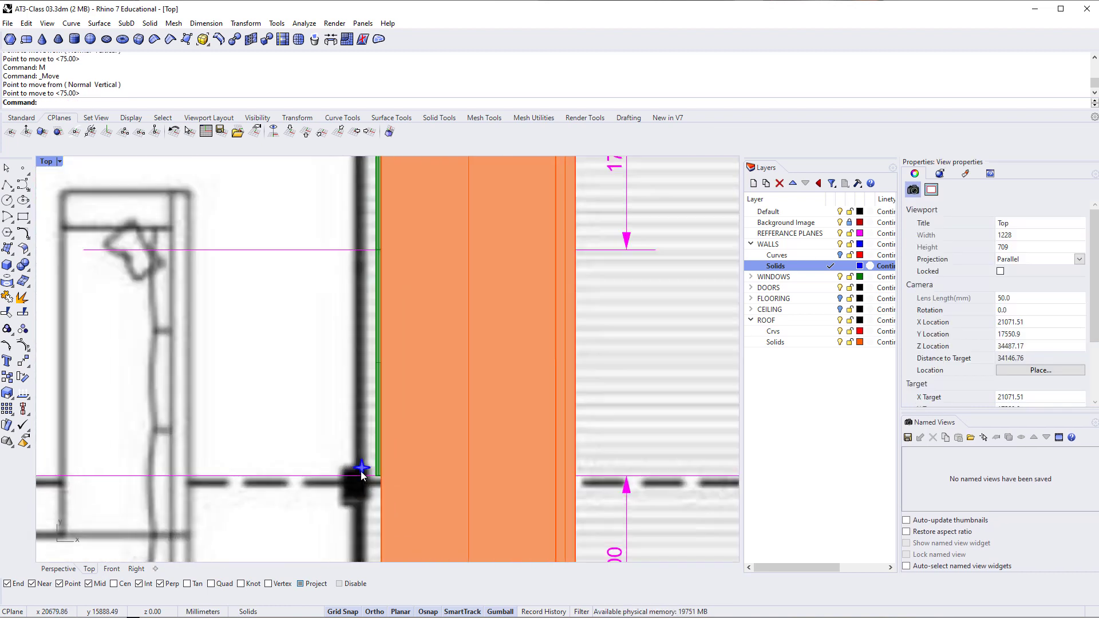
Copy the star column 3250 mm up along the glazed wall to the post at the living room's corner
left_click(360, 470)
scroll(361, 471, "down", 4)
right_click_drag(368, 399, 279, 419)
scroll(237, 437, "down", 12)
right_click_drag(233, 505, 259, 479)
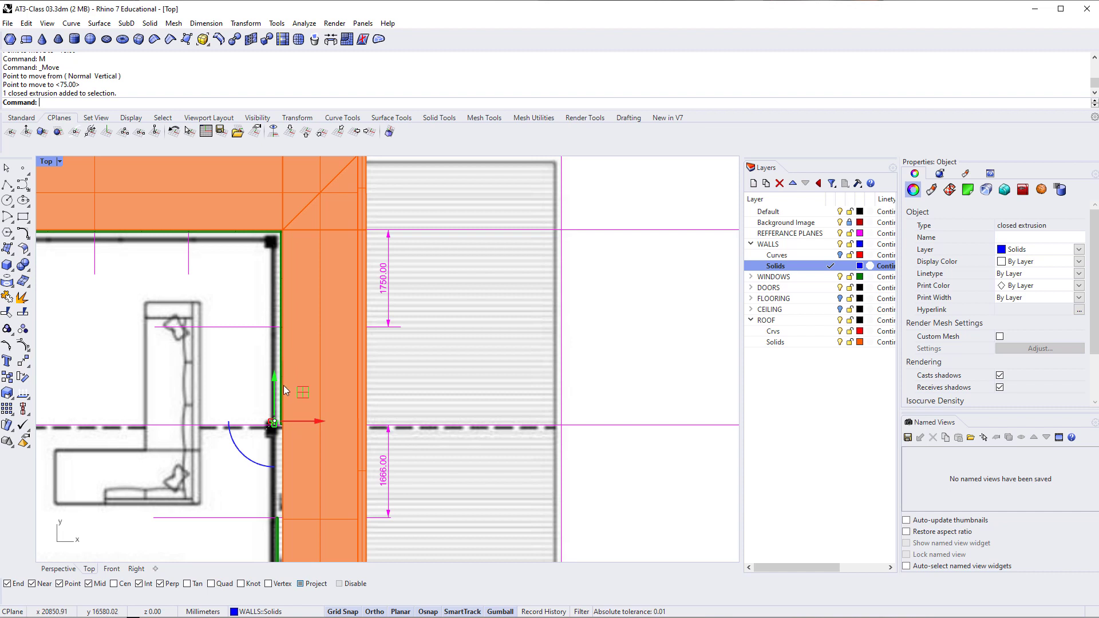
type("Copy")
key("Return")
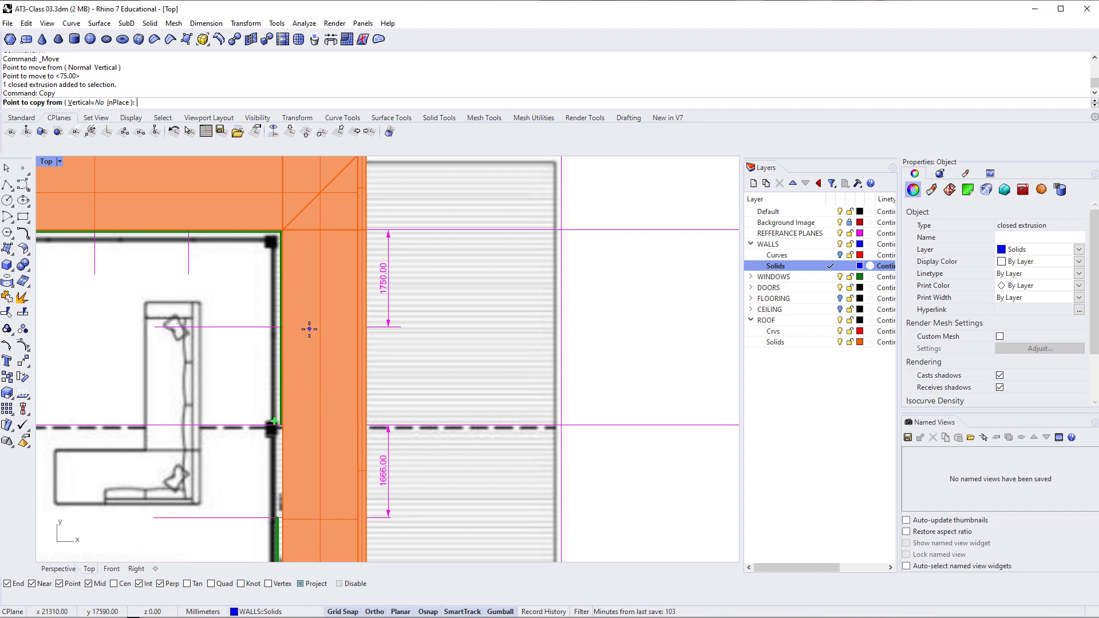
scroll(311, 326, "up", 3)
left_click(244, 502)
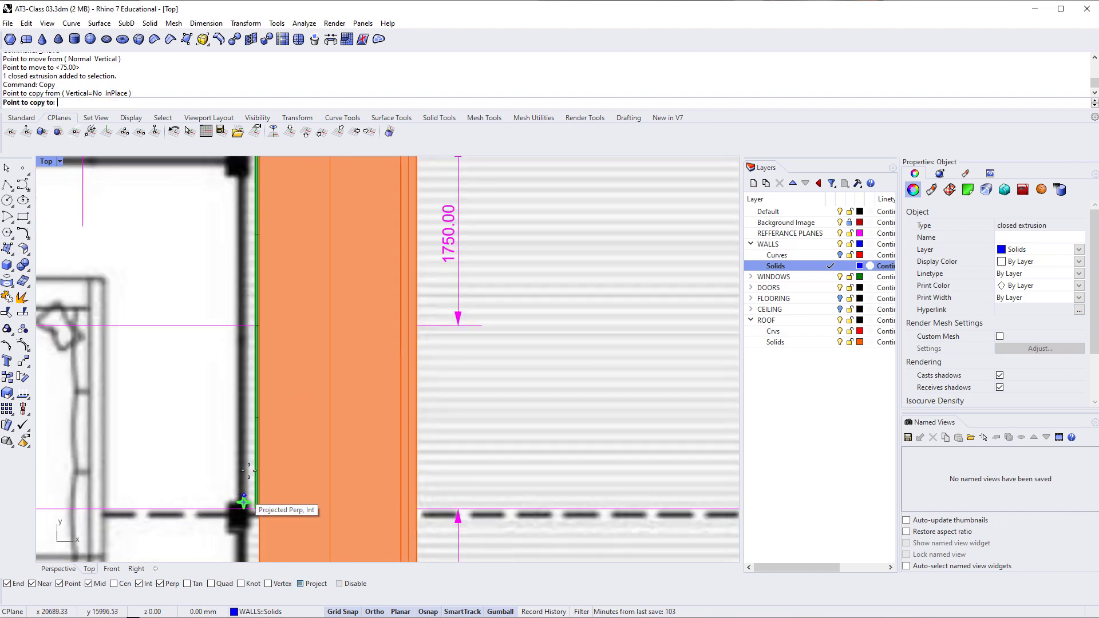
right_click_drag(246, 201, 262, 301)
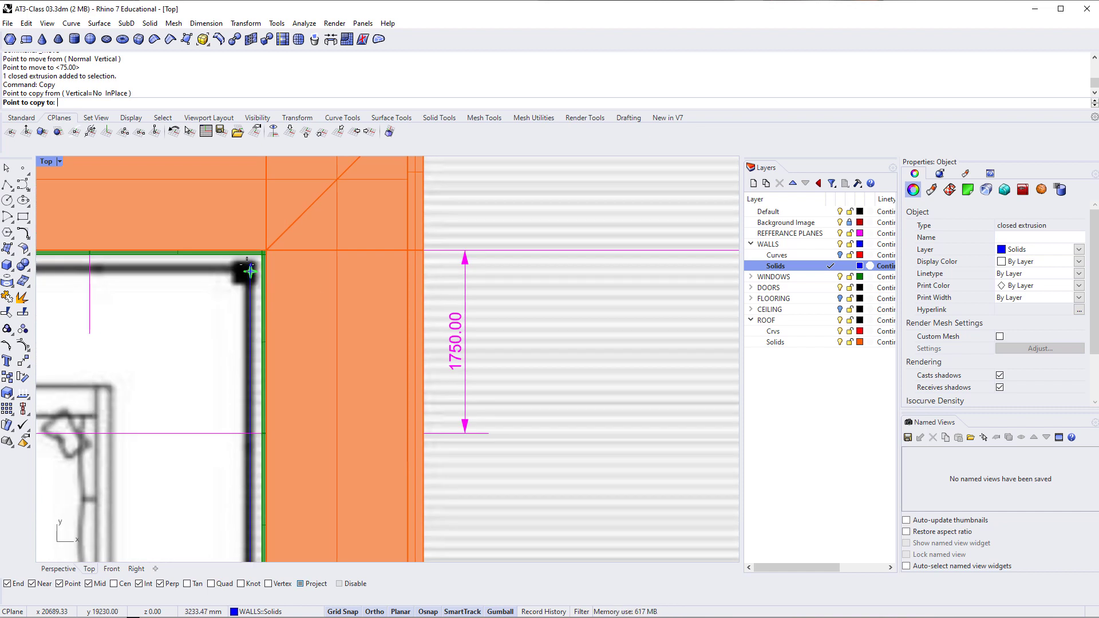
scroll(250, 269, "up", 2)
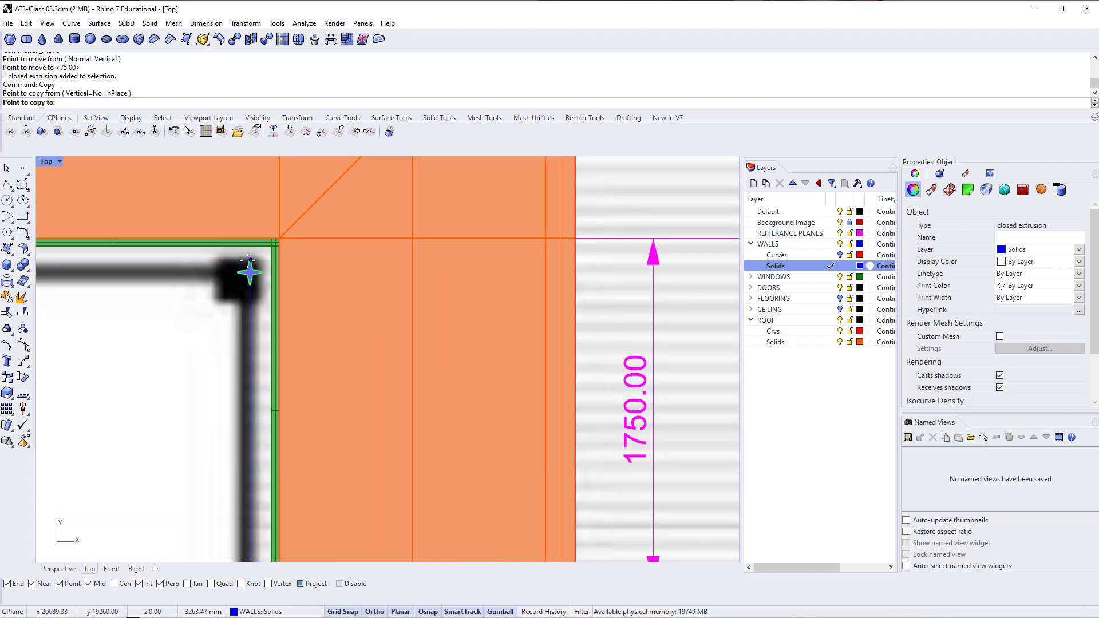
type("3")
type("300")
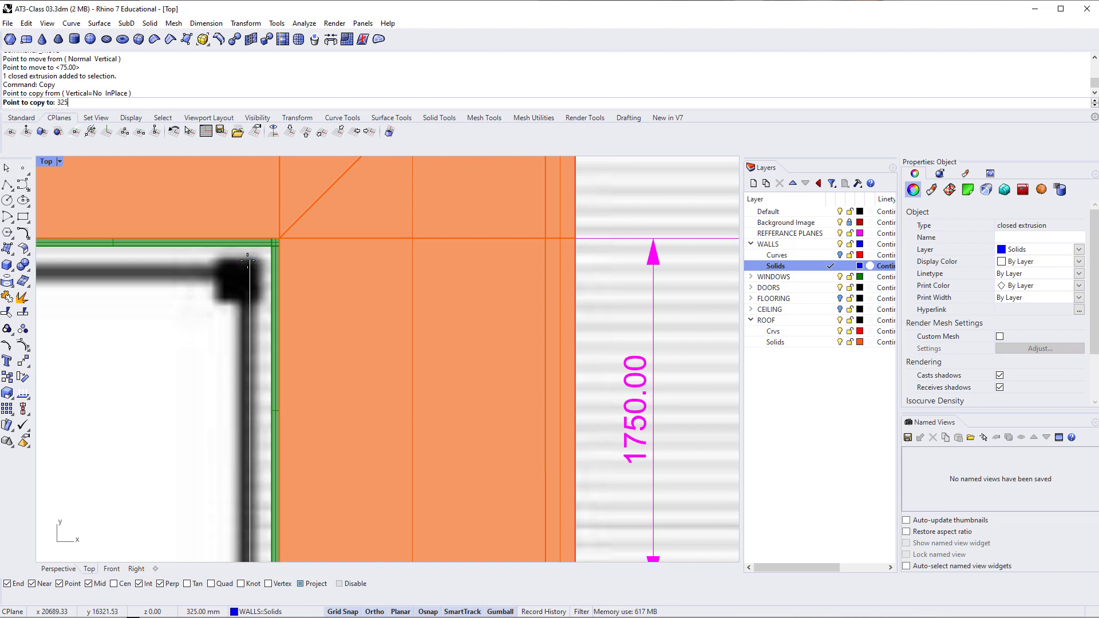
key("Return")
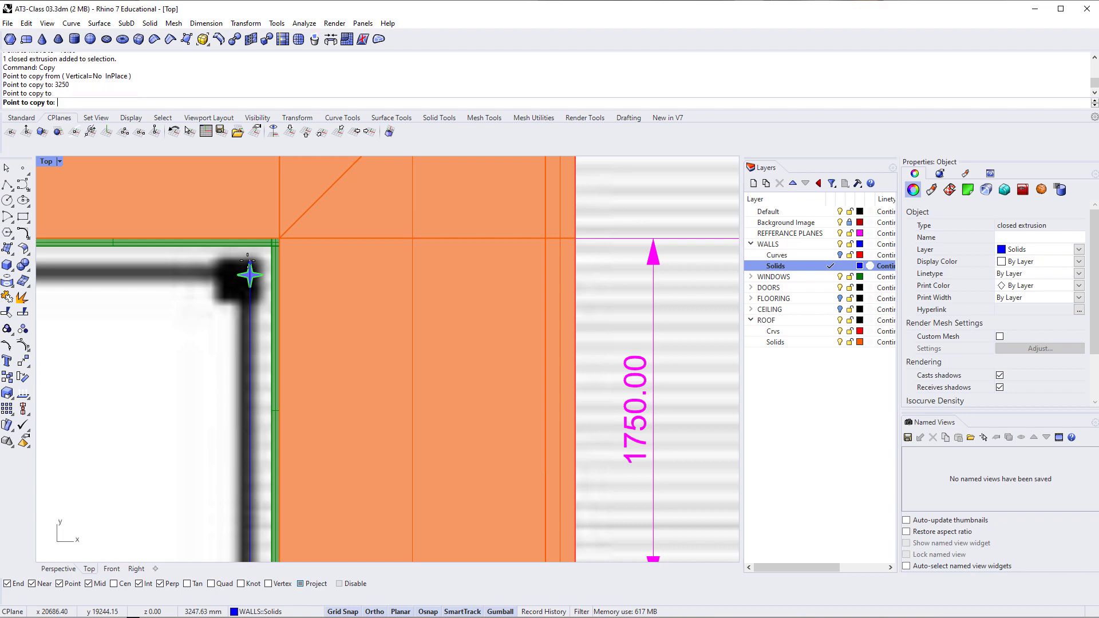
scroll(246, 283, "down", 2)
scroll(246, 284, "down", 4)
key("Return")
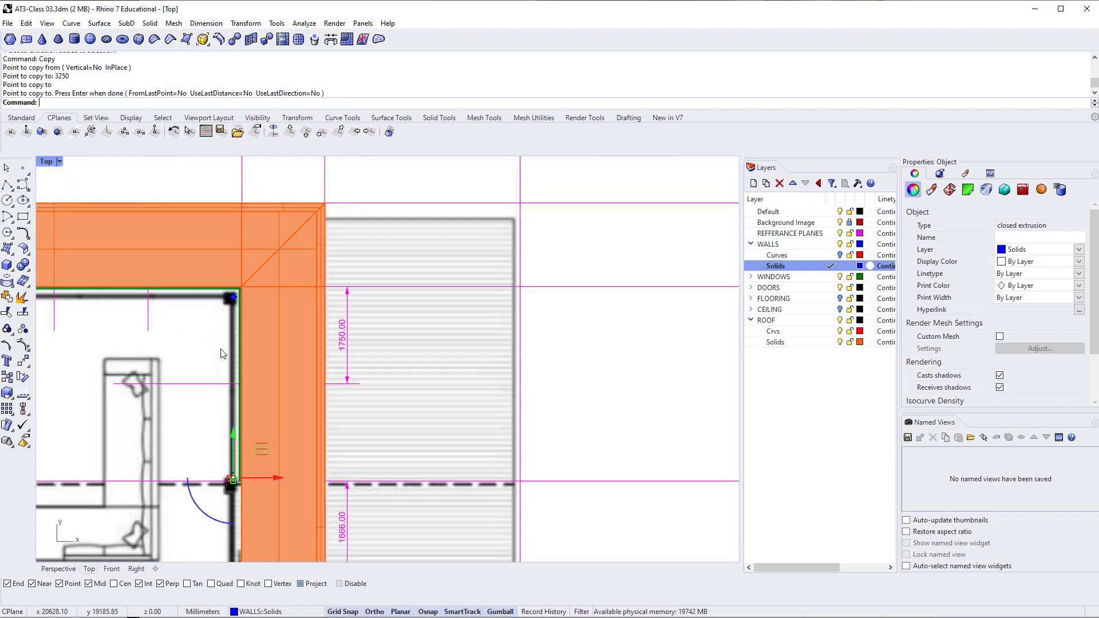
Create a linear array of 2 items from the lower star column, from its lower tip down to the magenta line at the kitchen island's wall post
scroll(214, 356, "up", 5)
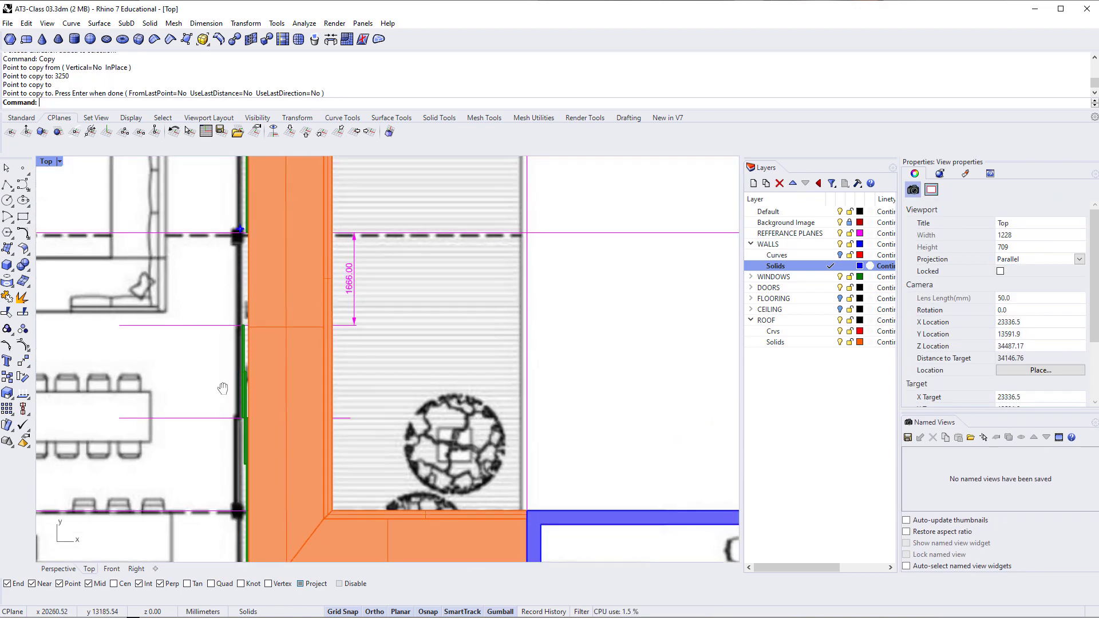
left_click(230, 203)
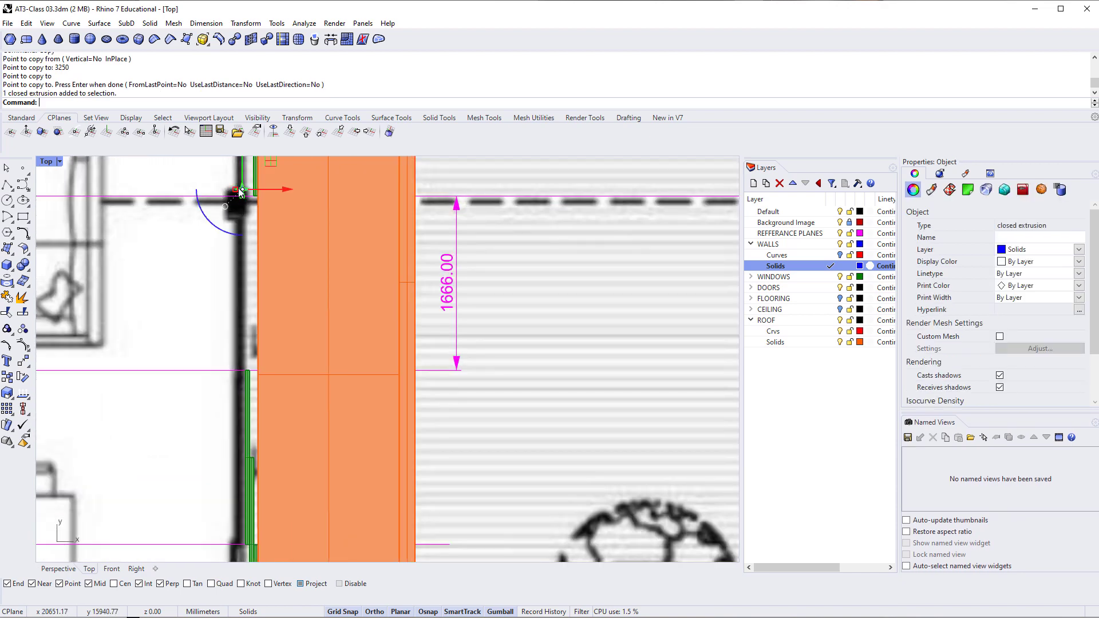
scroll(228, 240, "down", 3)
scroll(229, 278, "up", 3)
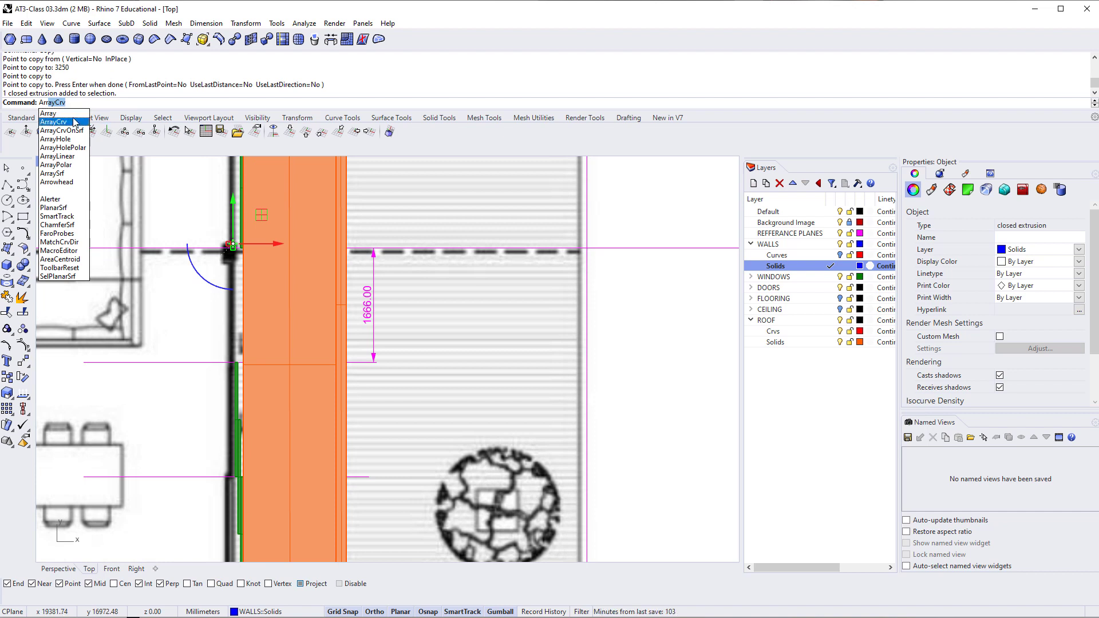
left_click(70, 157)
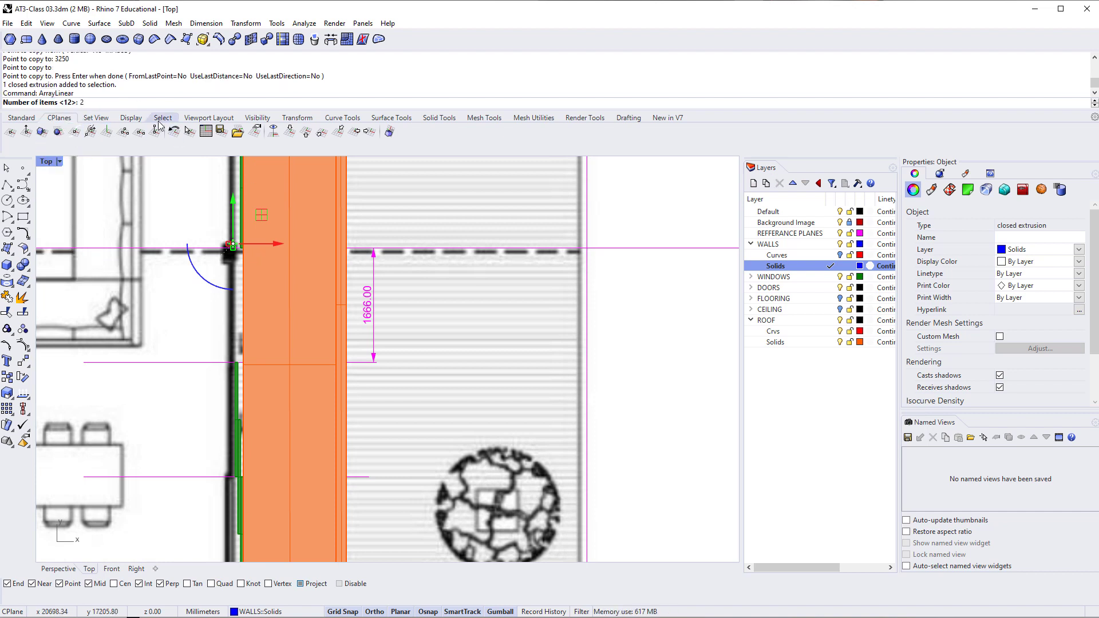
type("2")
key("Return")
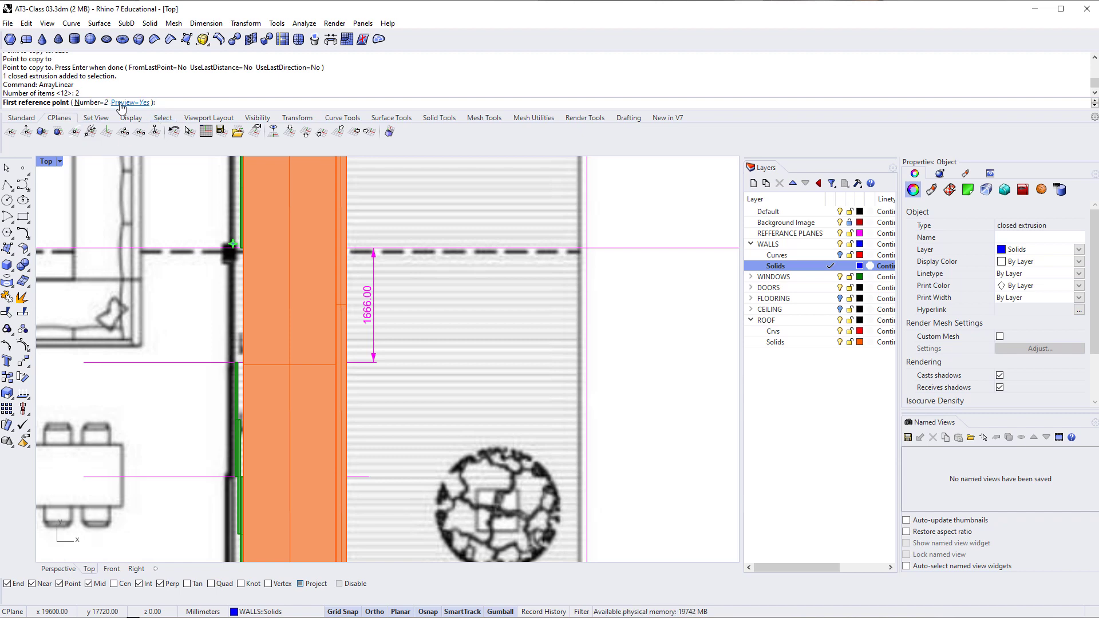
scroll(145, 189, "up", 1)
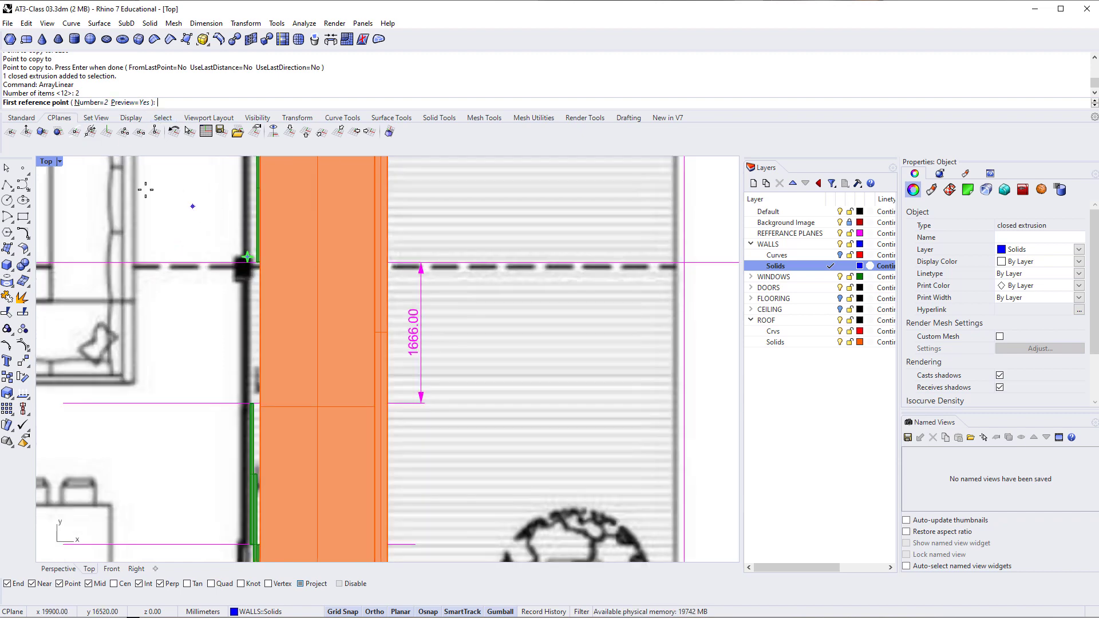
scroll(254, 252, "up", 5)
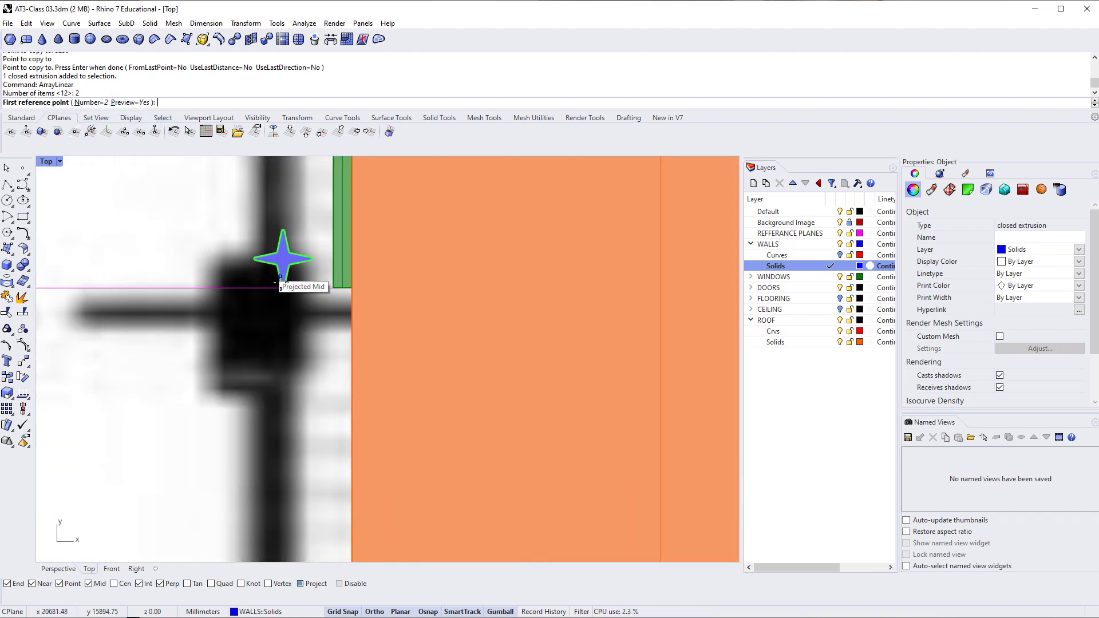
scroll(284, 288, "up", 4)
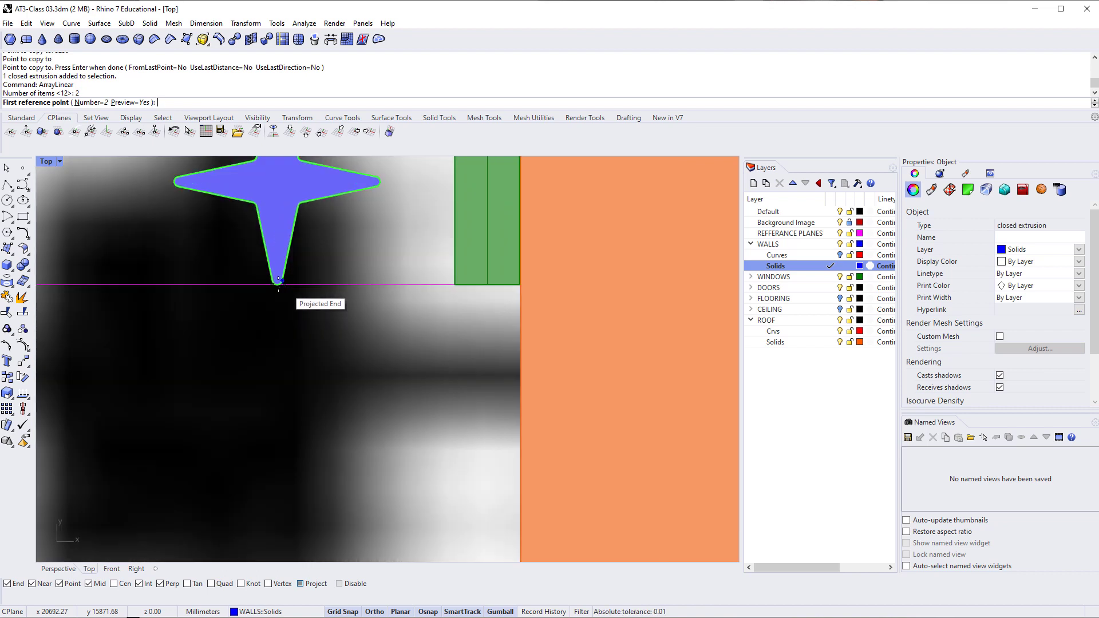
left_click(278, 283)
scroll(278, 284, "down", 8)
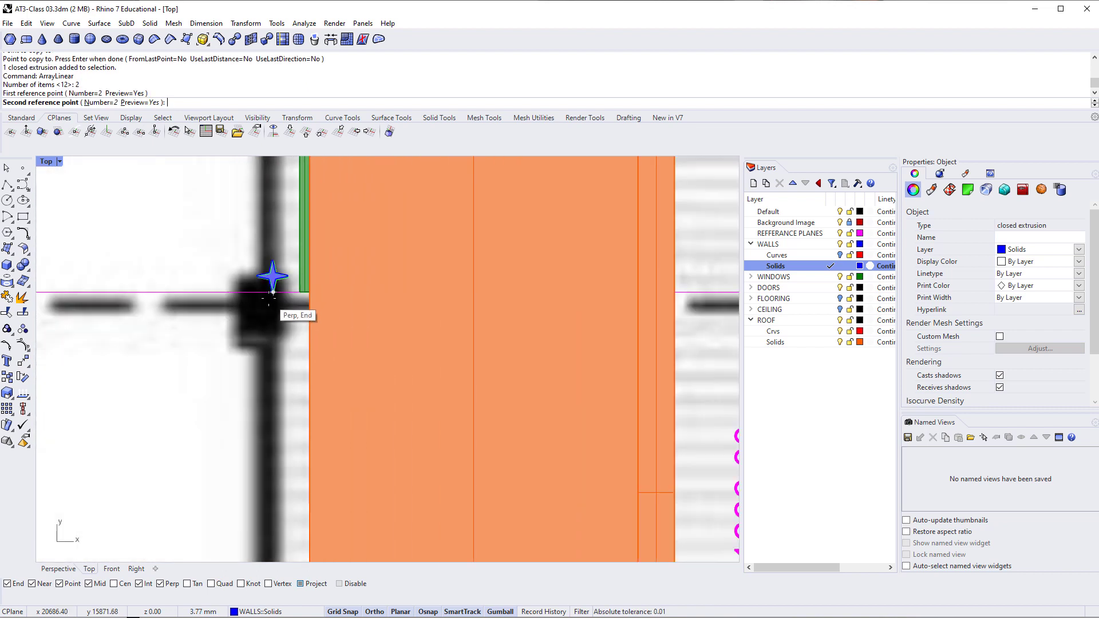
right_click_drag(280, 433, 269, 291)
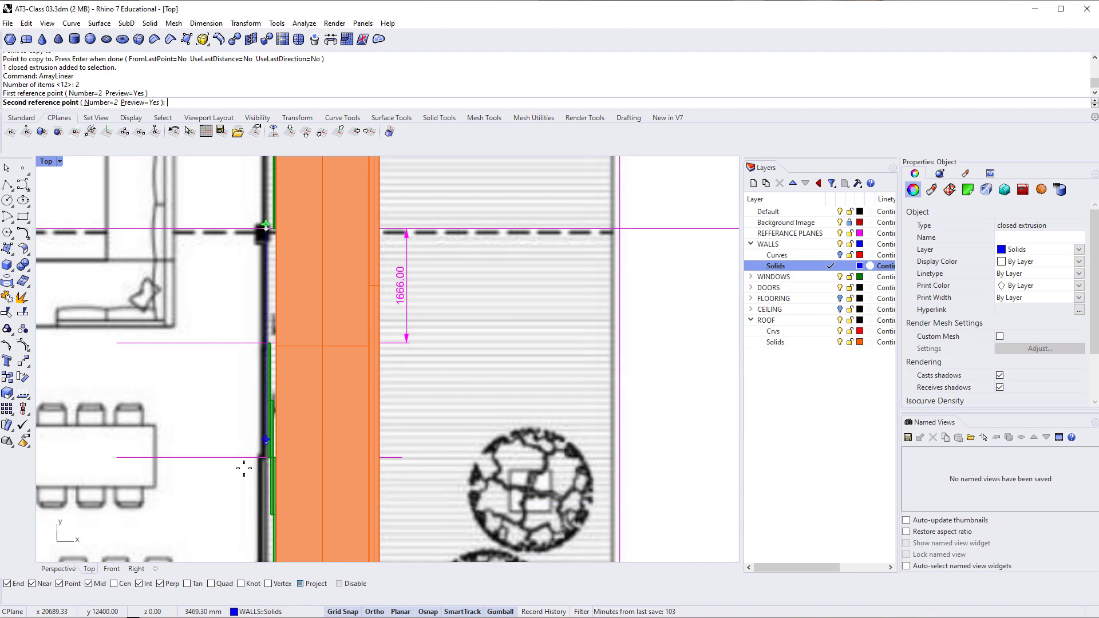
right_click_drag(246, 466, 233, 308)
scroll(255, 447, "up", 6)
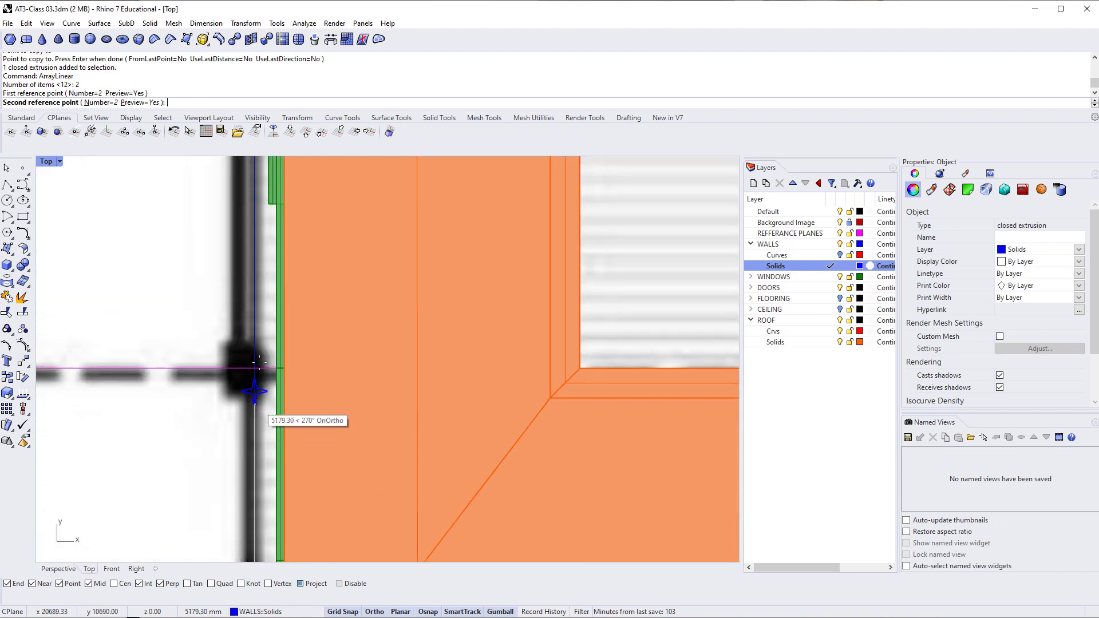
left_click(257, 370)
scroll(257, 370, "down", 8)
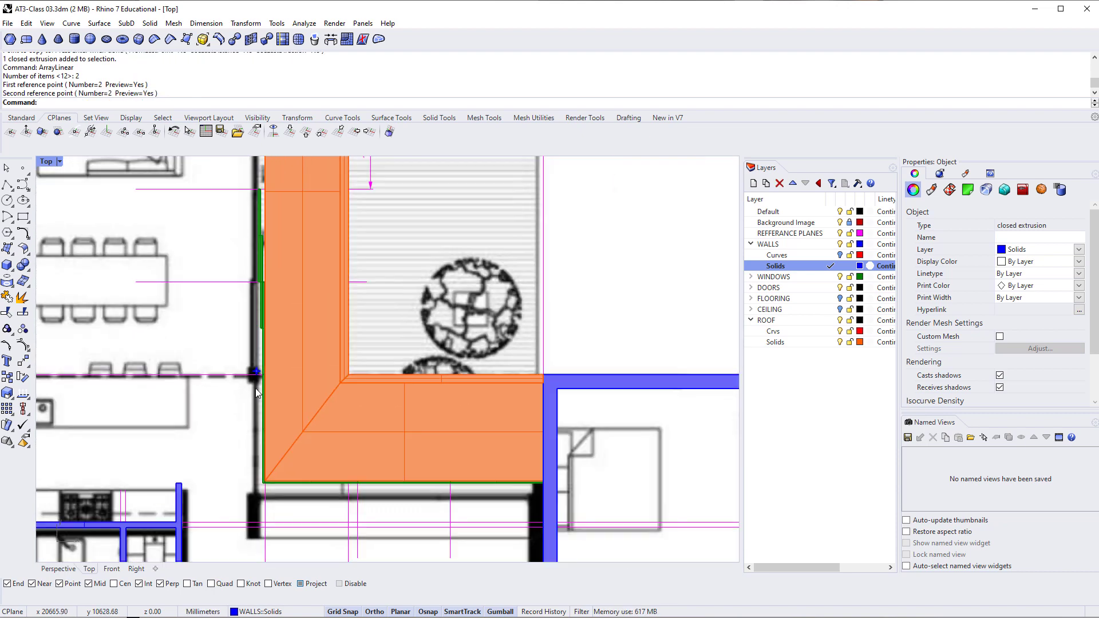
Check the placement of the new star column at the wall post beside the kitchen island in the plan
left_click(249, 421)
scroll(249, 416, "up", 3)
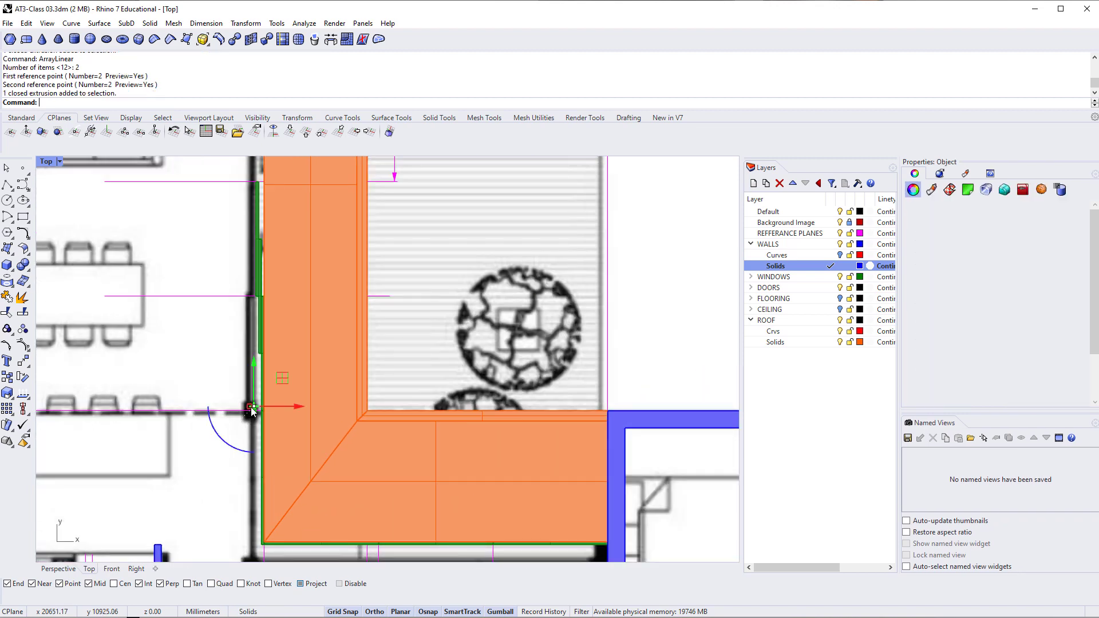
scroll(250, 409, "down", 3)
right_click_drag(248, 422, 228, 406)
scroll(243, 386, "up", 5)
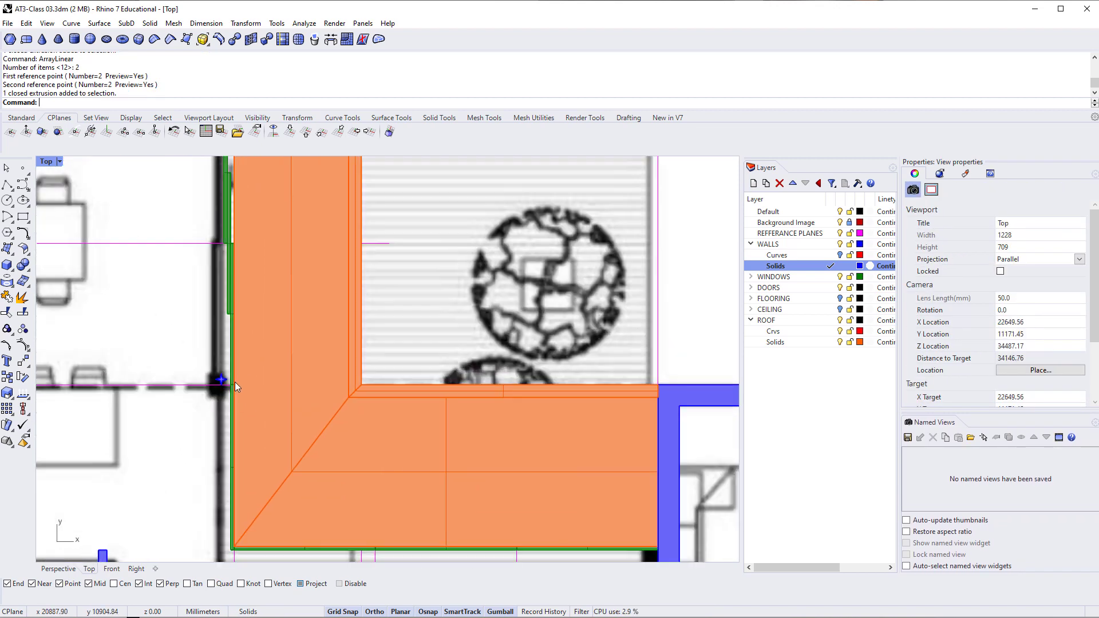
left_click(221, 370)
scroll(220, 373, "down", 5)
key("Escape")
Switch to the Perspective view and examine the star columns against the glazed wall and the roof edge
key("ctrl+F4")
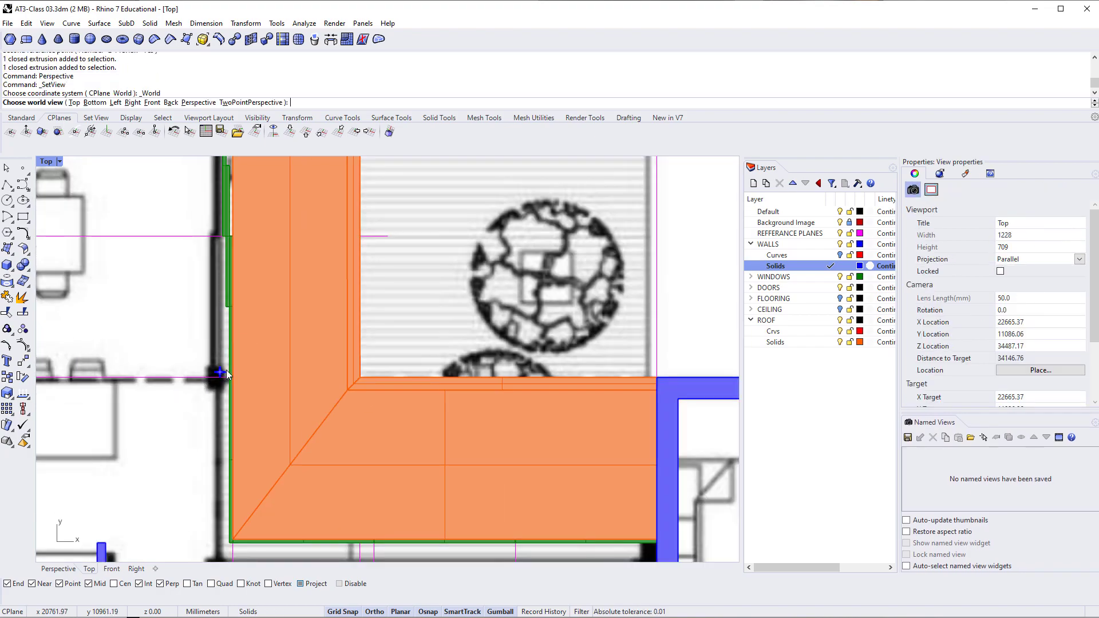
right_click_drag(417, 346, 578, 361)
scroll(324, 367, "up", 8)
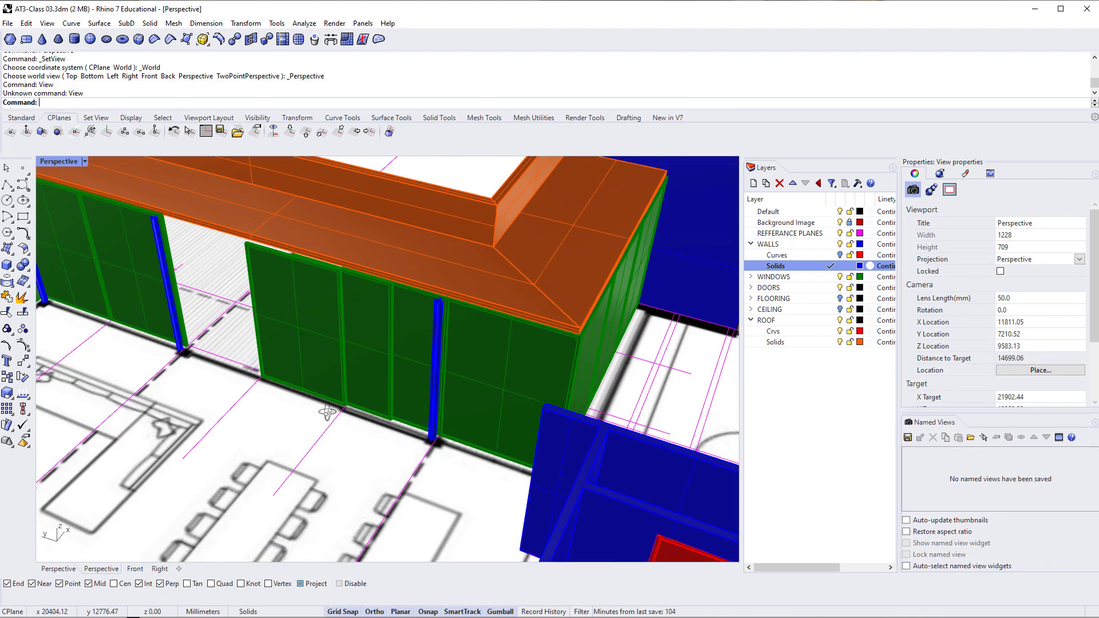
right_click_drag(327, 415, 451, 412)
scroll(452, 411, "up", 10)
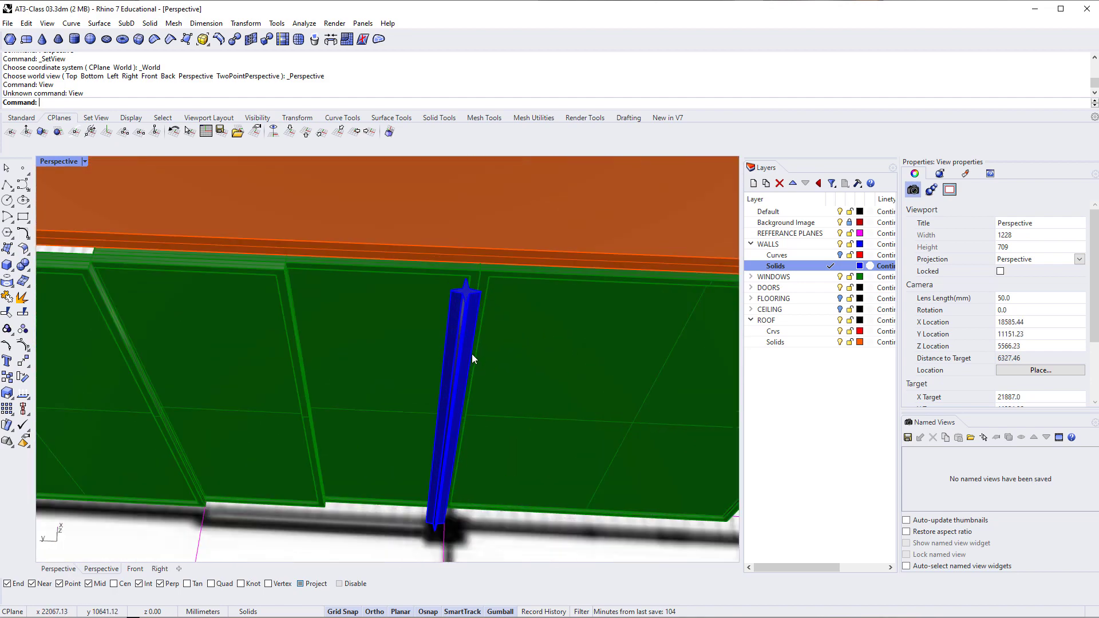
left_click(465, 346)
scroll(458, 350, "down", 6)
left_click(246, 418)
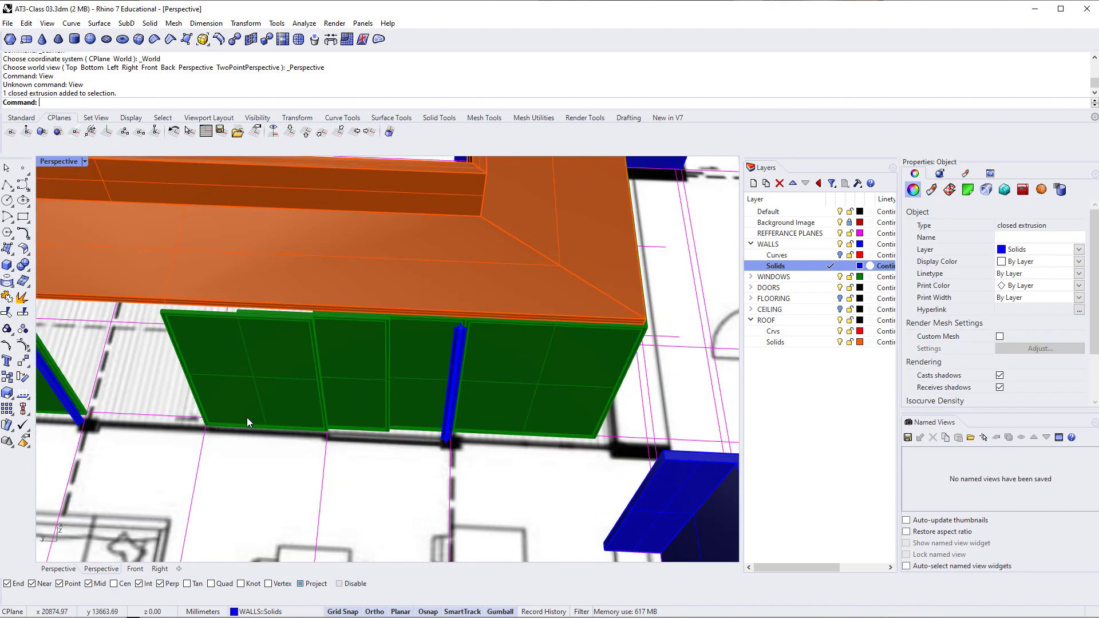
Set the Perspective viewport's display mode to Rendered and view the interior window wall
right_click_drag(286, 417, 377, 435, "shift")
scroll(290, 398, "down", 4)
left_click(84, 162)
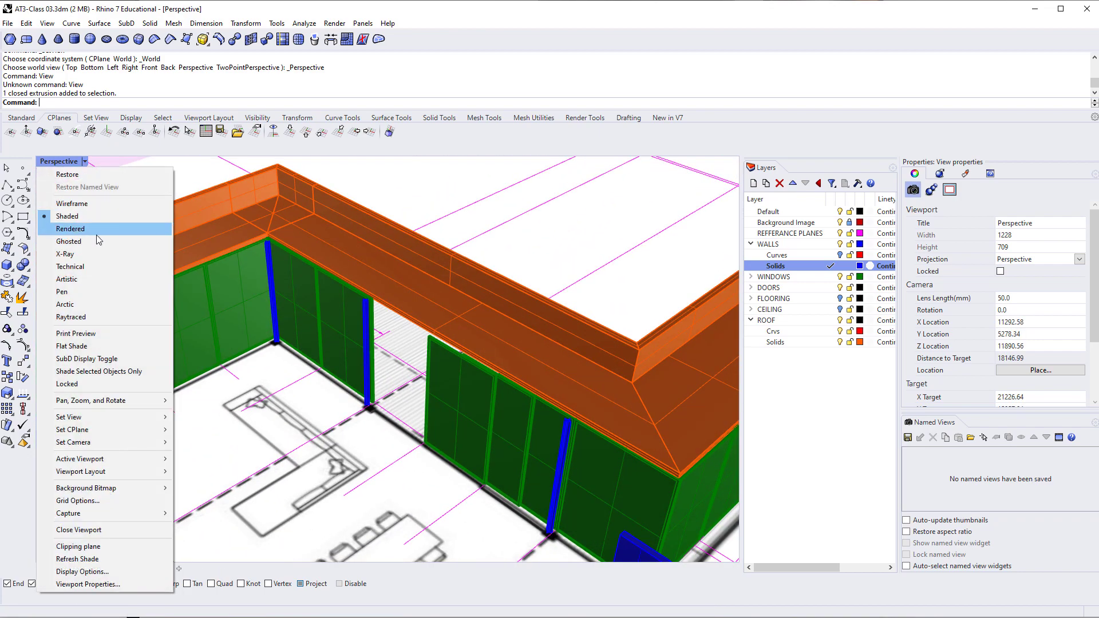
left_click(96, 233)
scroll(400, 400, "up", 6)
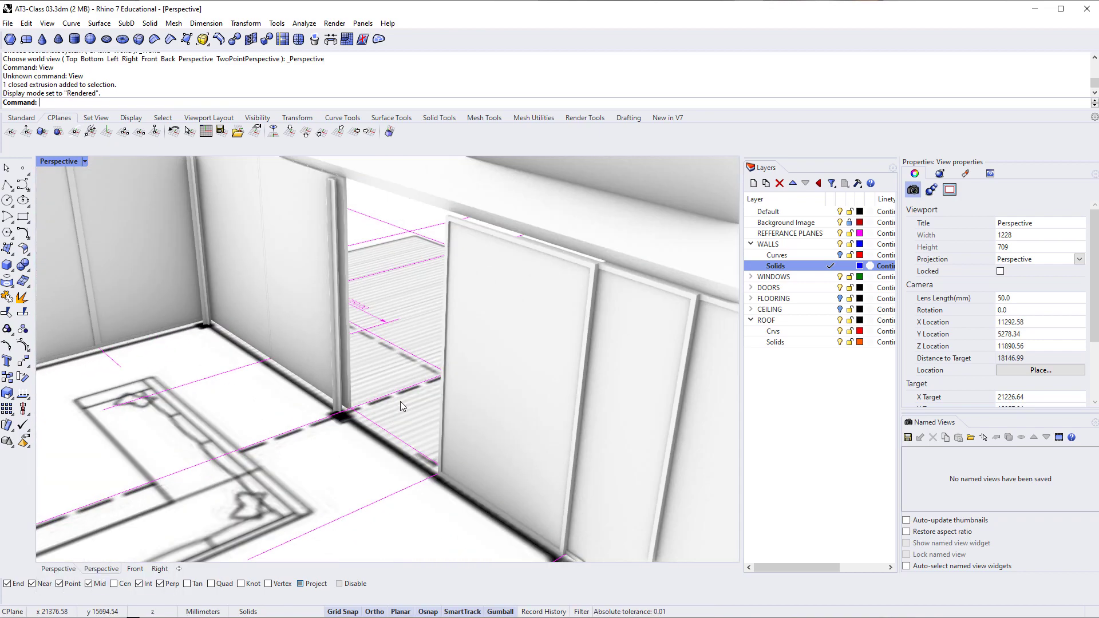
Examine the window panels, columns and roof edge from inside the house in the rendered view
right_click_drag(315, 444, 451, 361, "shift")
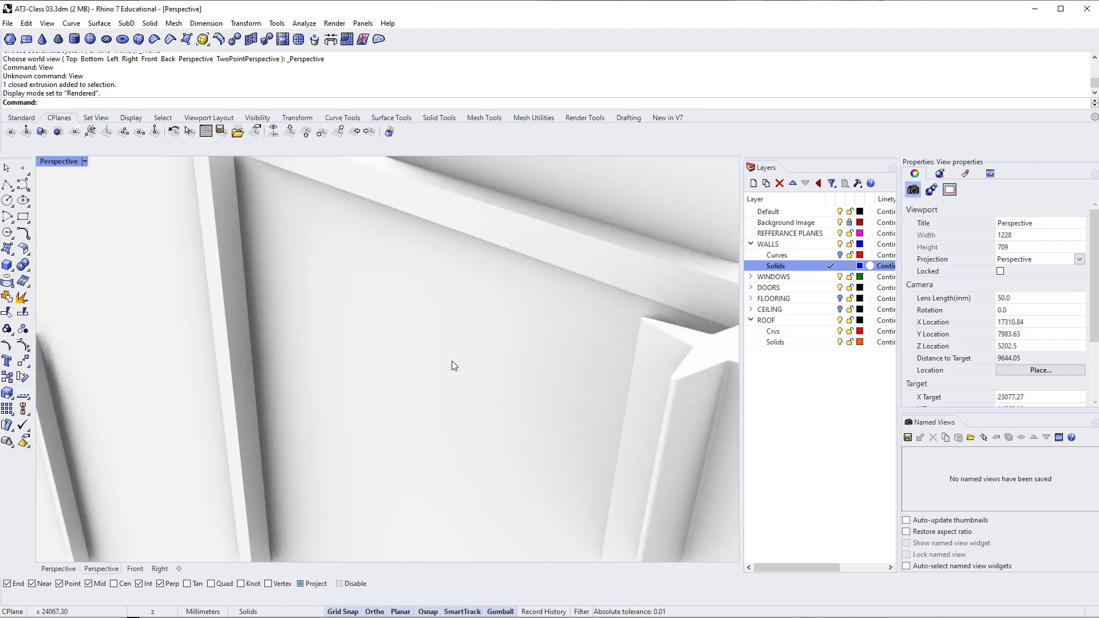
right_click_drag(543, 394, 454, 402, "shift")
right_click_drag(245, 452, 335, 444, "shift")
left_click(528, 376)
scroll(527, 376, "down", 8)
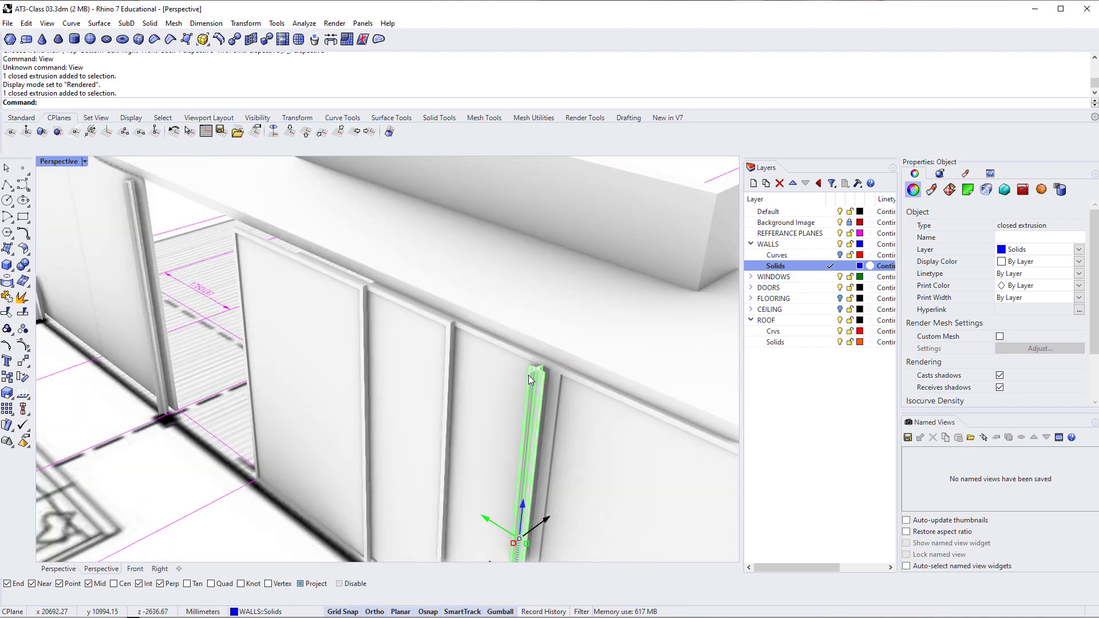
key("Escape")
scroll(507, 397, "down", 2)
right_click_drag(424, 435, 320, 433, "shift")
left_click(368, 382)
key("Escape")
scroll(349, 489, "down", 2)
scroll(322, 452, "up", 6)
right_click_drag(324, 417, 317, 420, "shift")
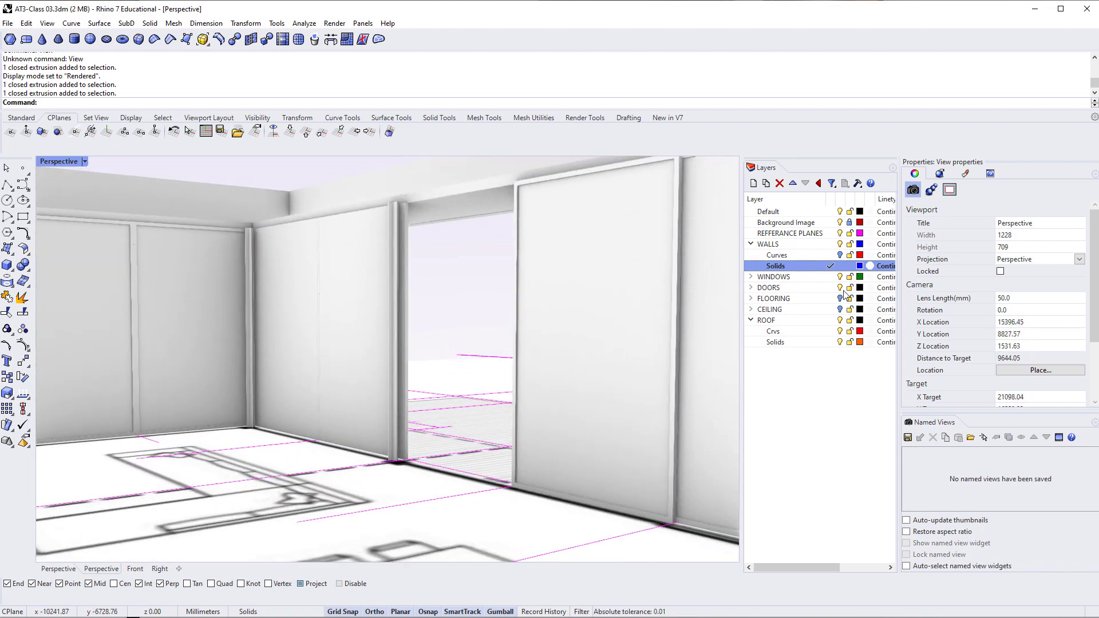
Show the CEILING layer to view the interior with its ceiling, and hide the layer again
left_click(840, 309)
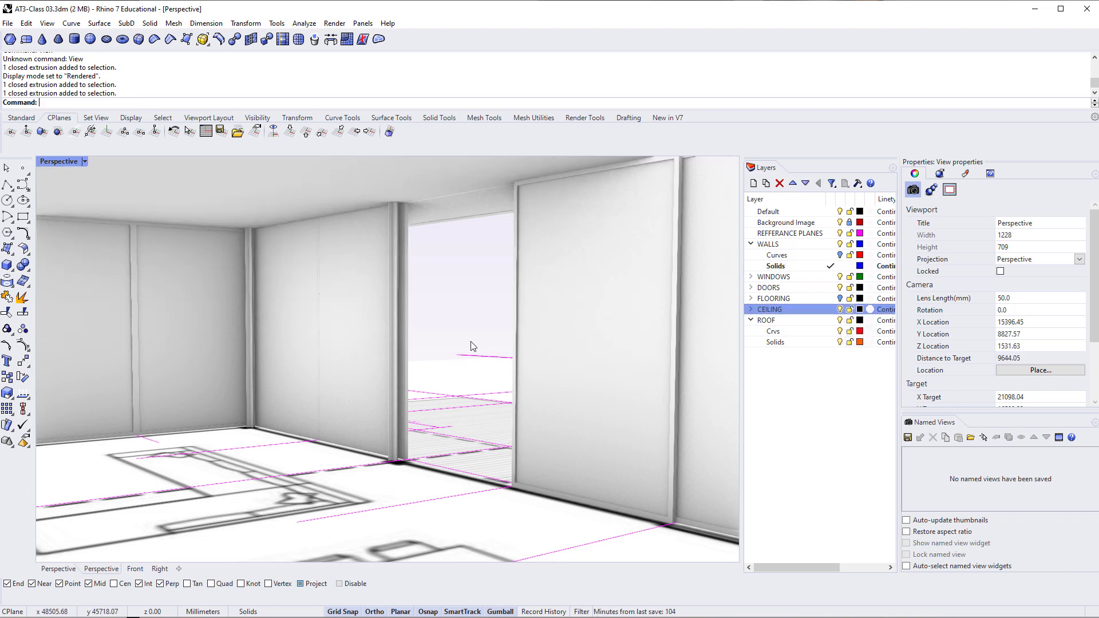
right_click_drag(472, 346, 453, 372)
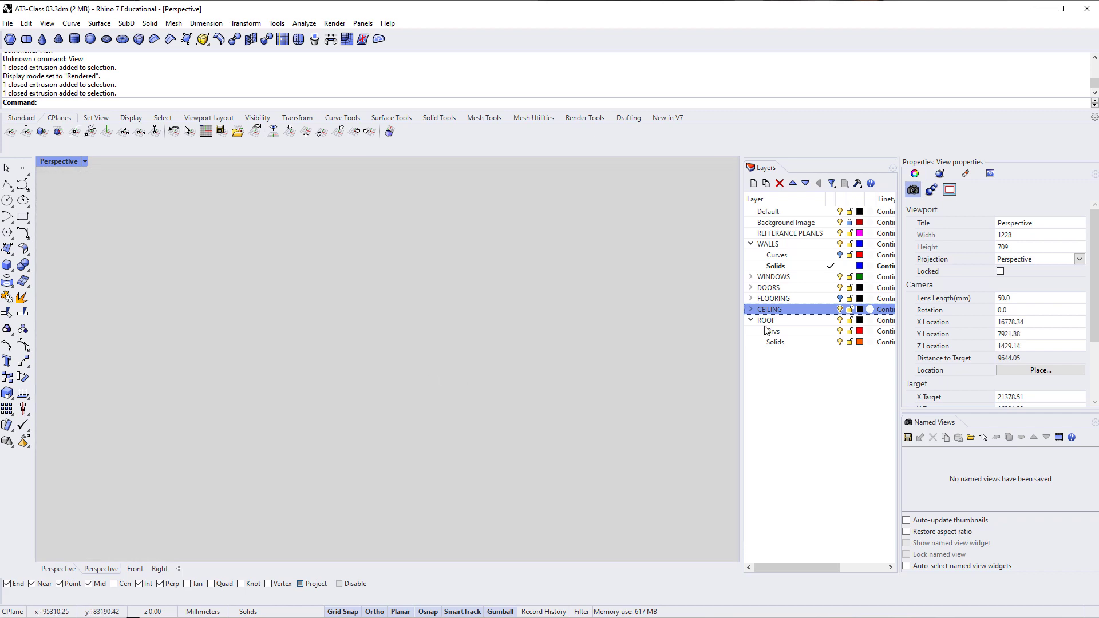
left_click(839, 308)
right_click_drag(167, 375, 377, 391)
scroll(275, 435, "down", 8)
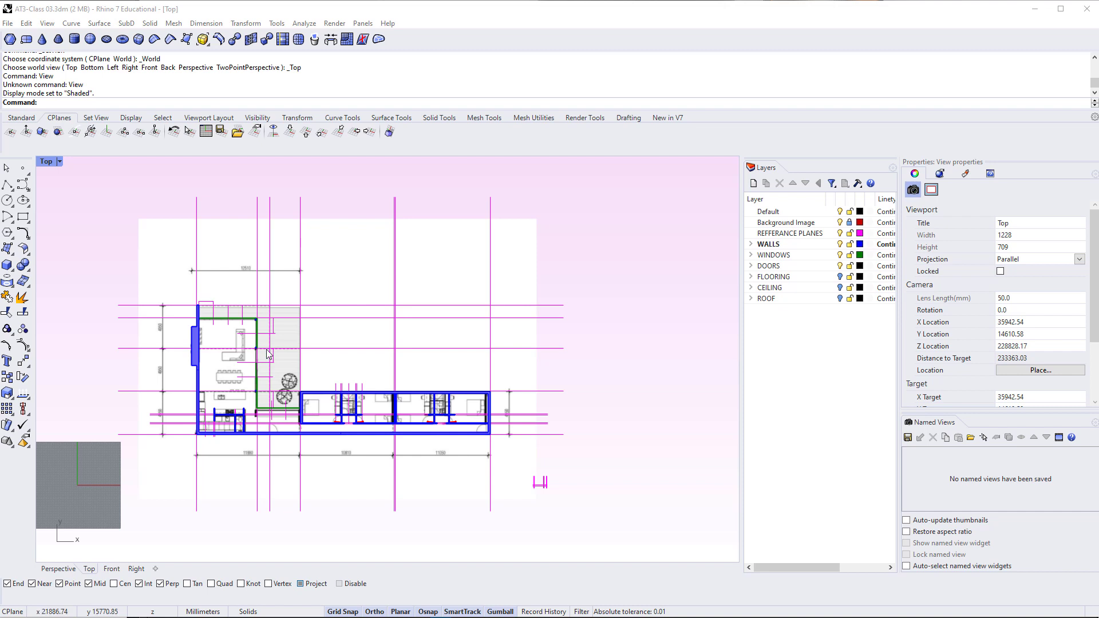
Make Default the current layer, hide the Background Image and REFFERANCE PLANES layers, and lock Background Image
scroll(231, 314, "down", 2)
right_click_drag(233, 314, 290, 345)
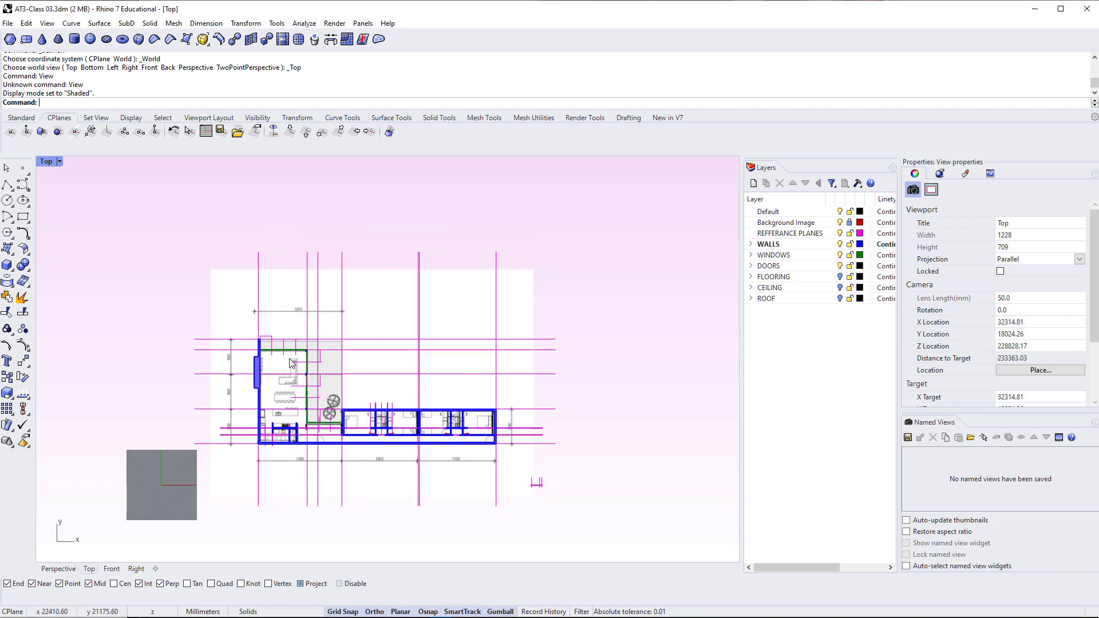
right_click_drag(328, 404, 328, 383)
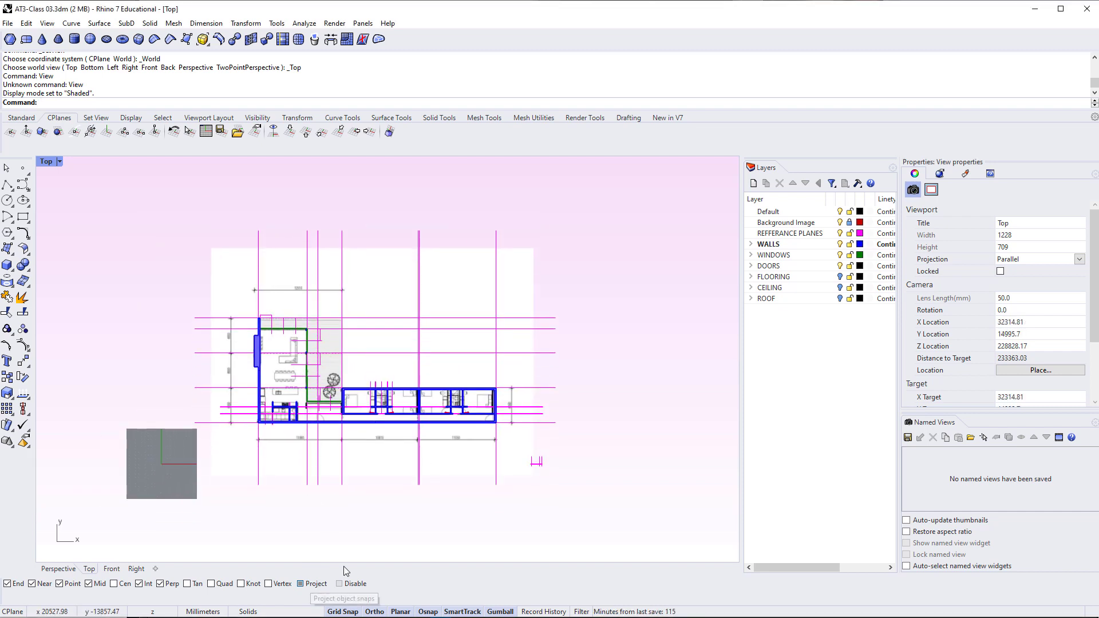
left_click(840, 222)
left_click(831, 233)
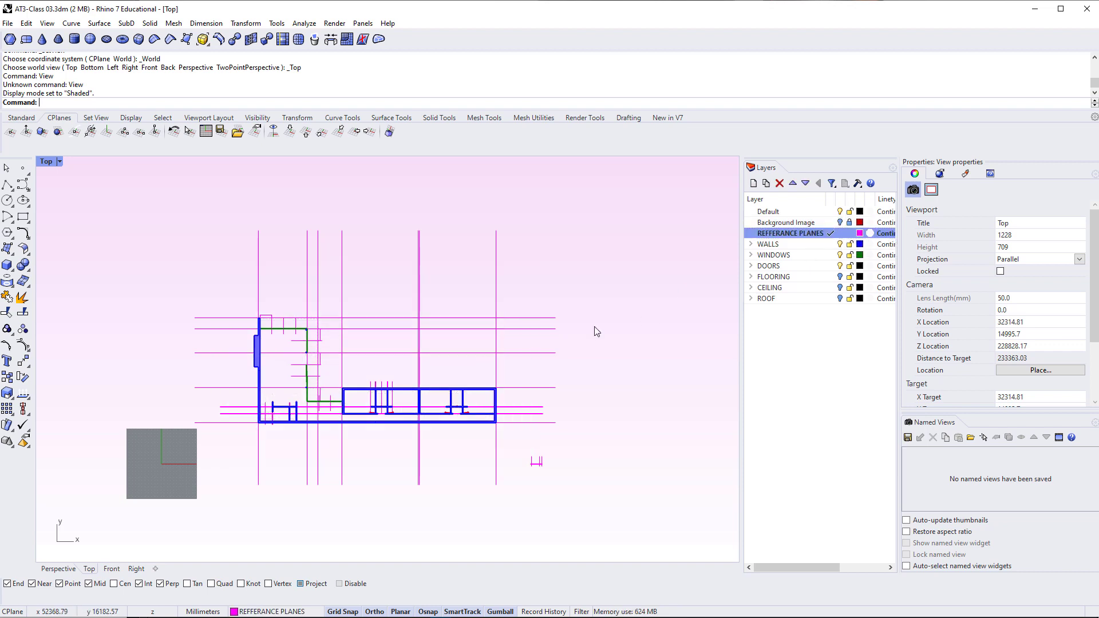
left_click(830, 223)
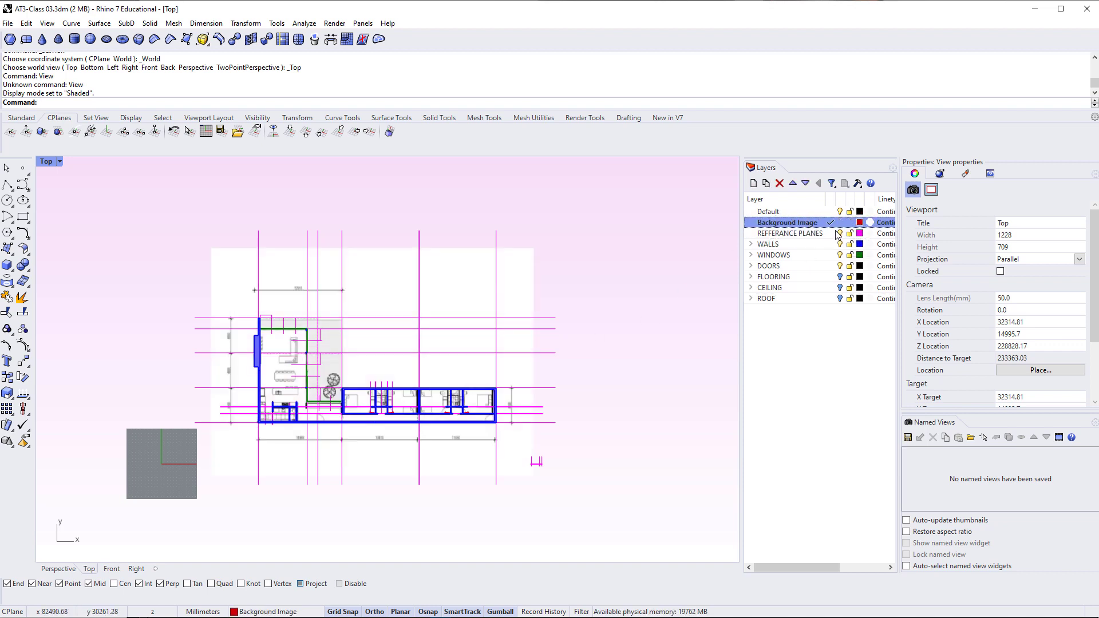
left_click(839, 234)
left_click(831, 211)
left_click(840, 223)
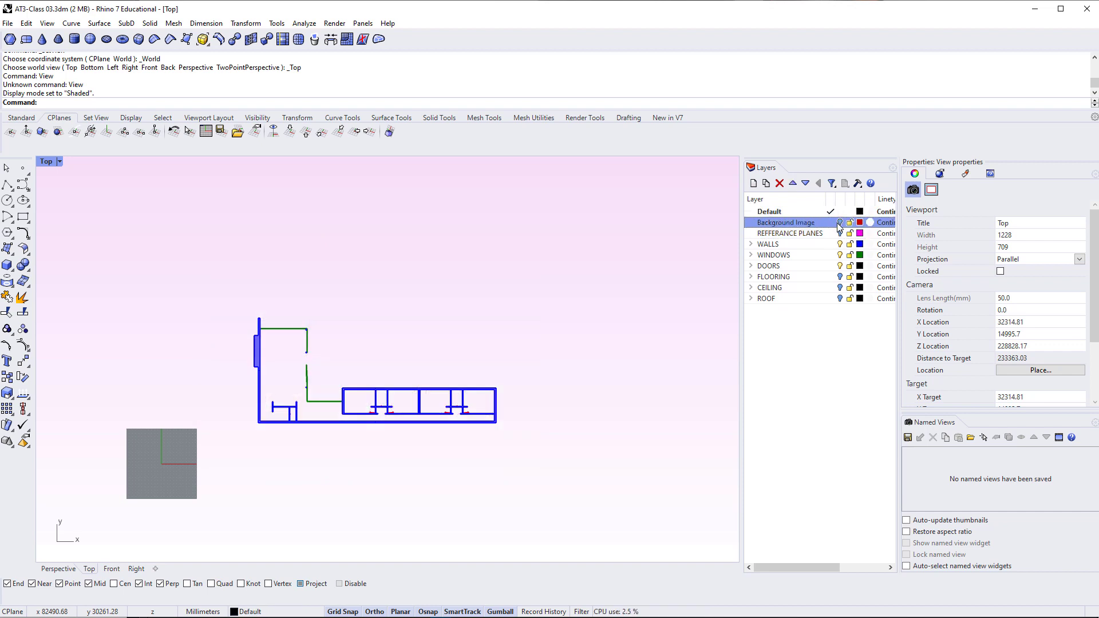
left_click(849, 223)
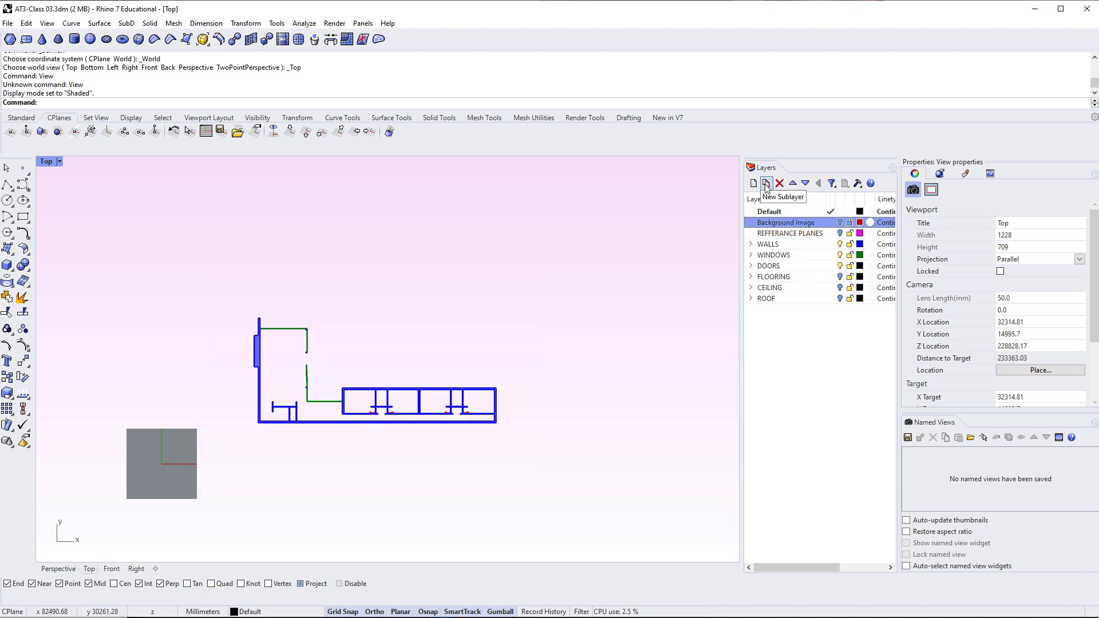
Create a new layer named TOPOGRAPHY below the Background Image layer
left_click(753, 183)
type("T")
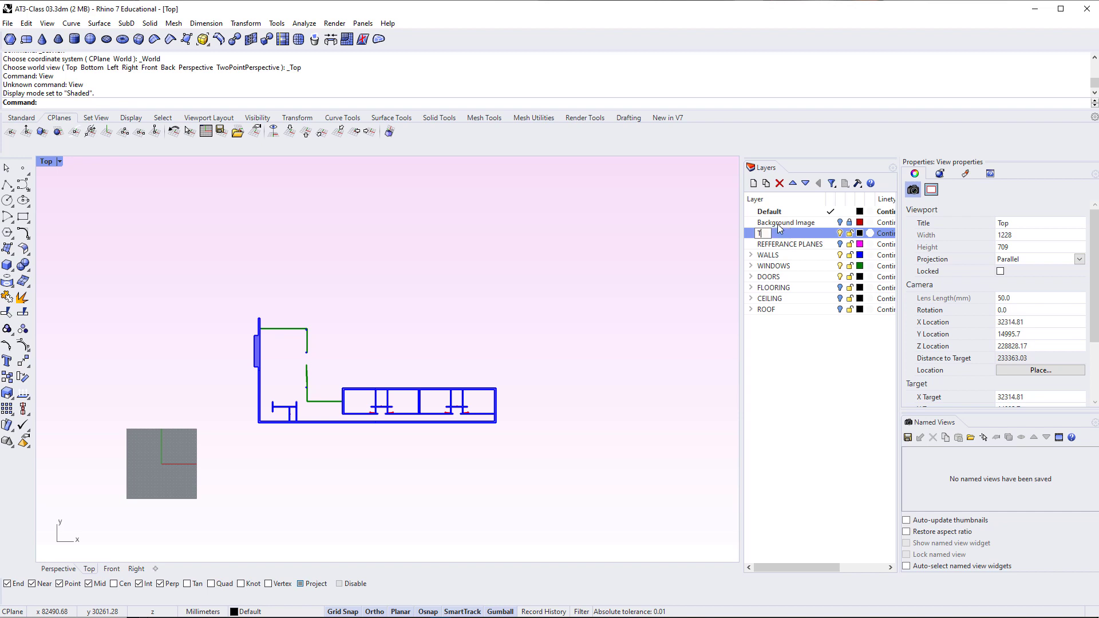
type("OPOHRAPHY")
key("Return")
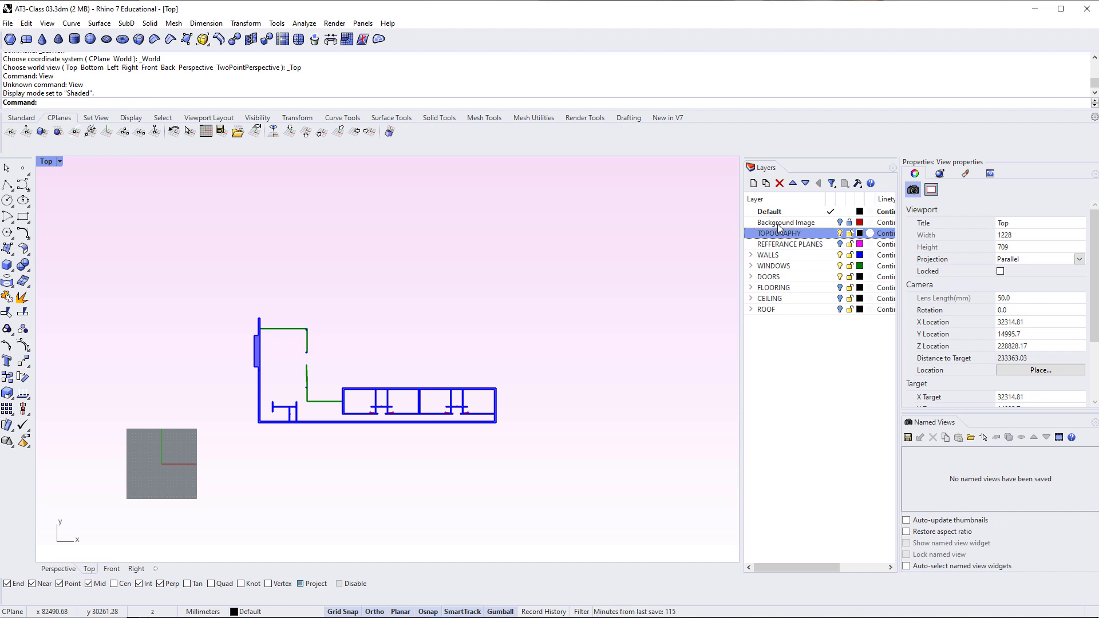
Add two sublayers named Crvs and Solids under the TOPOGRAPHY layer
left_click(766, 183)
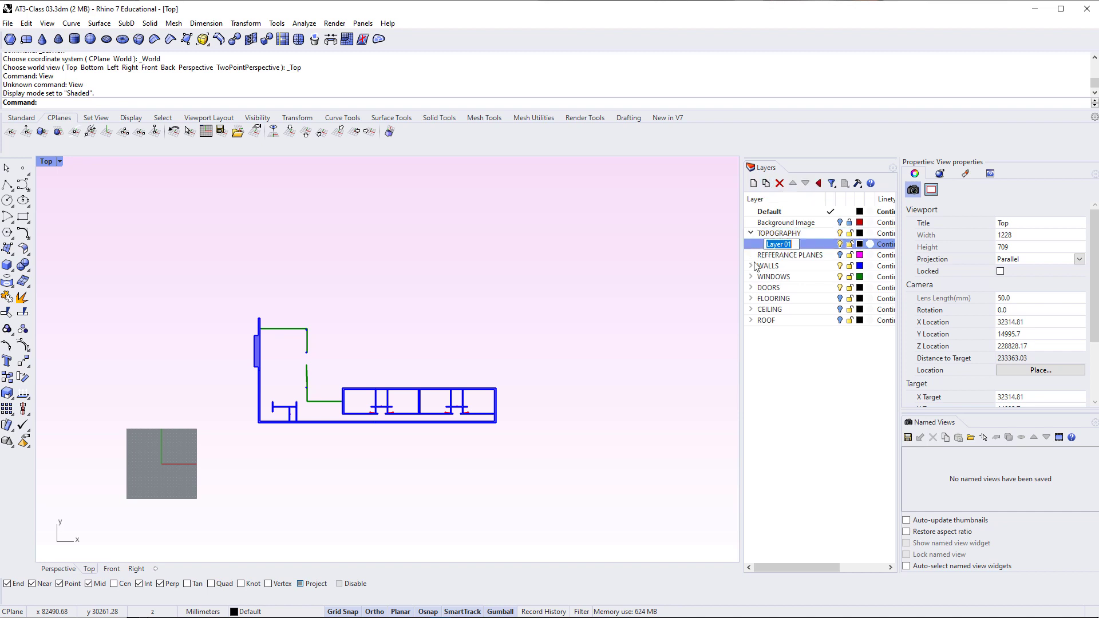
type("Crvs")
key("Return")
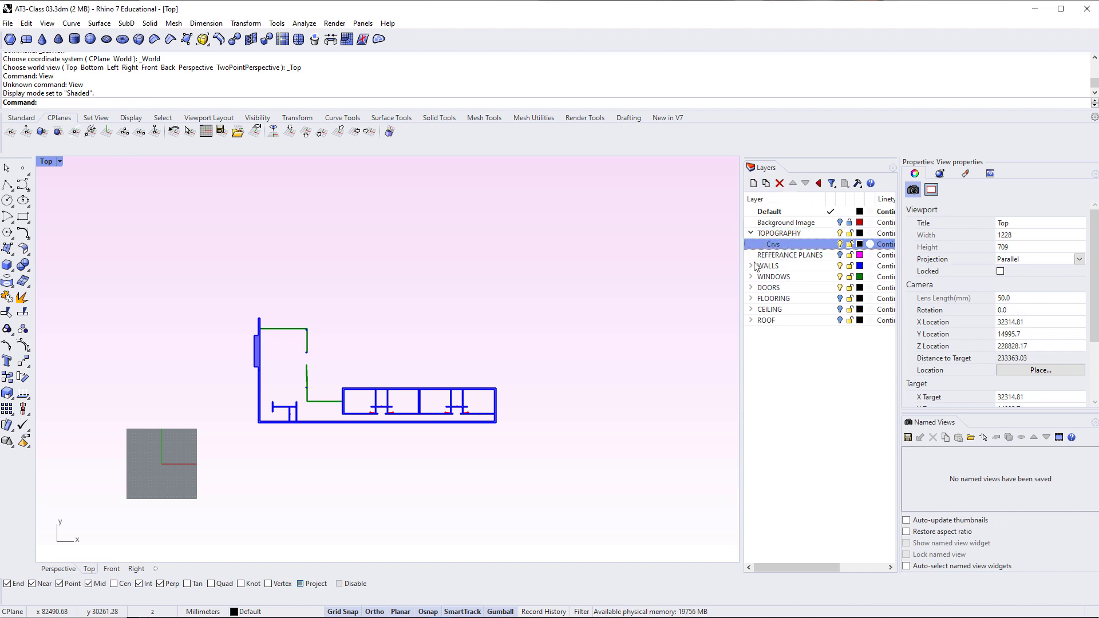
left_click(753, 183)
type("S")
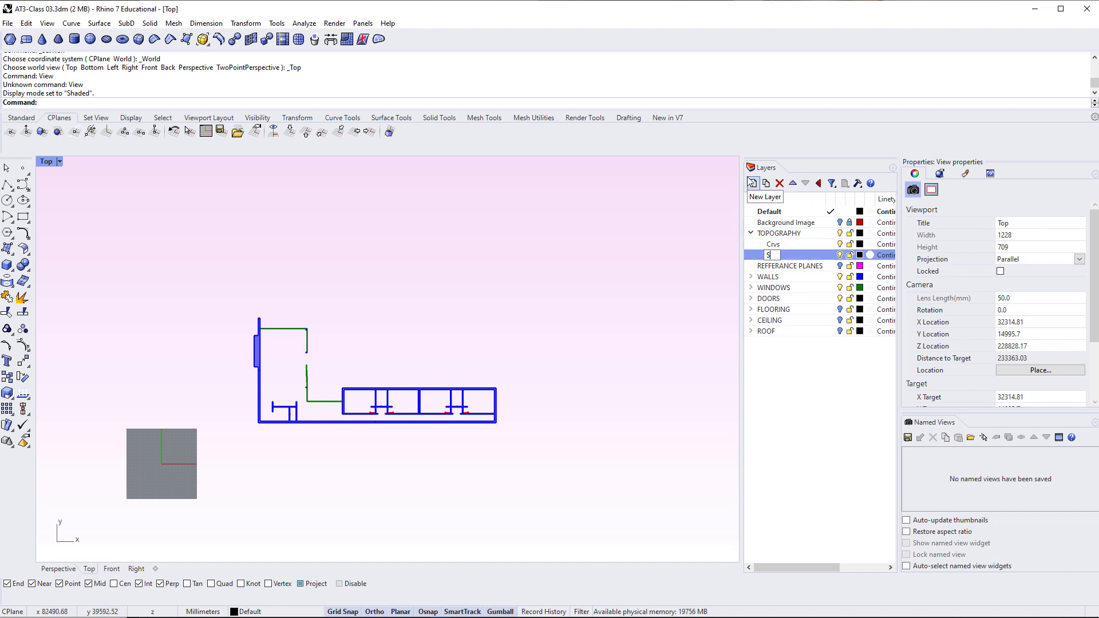
type("olids")
key("Return")
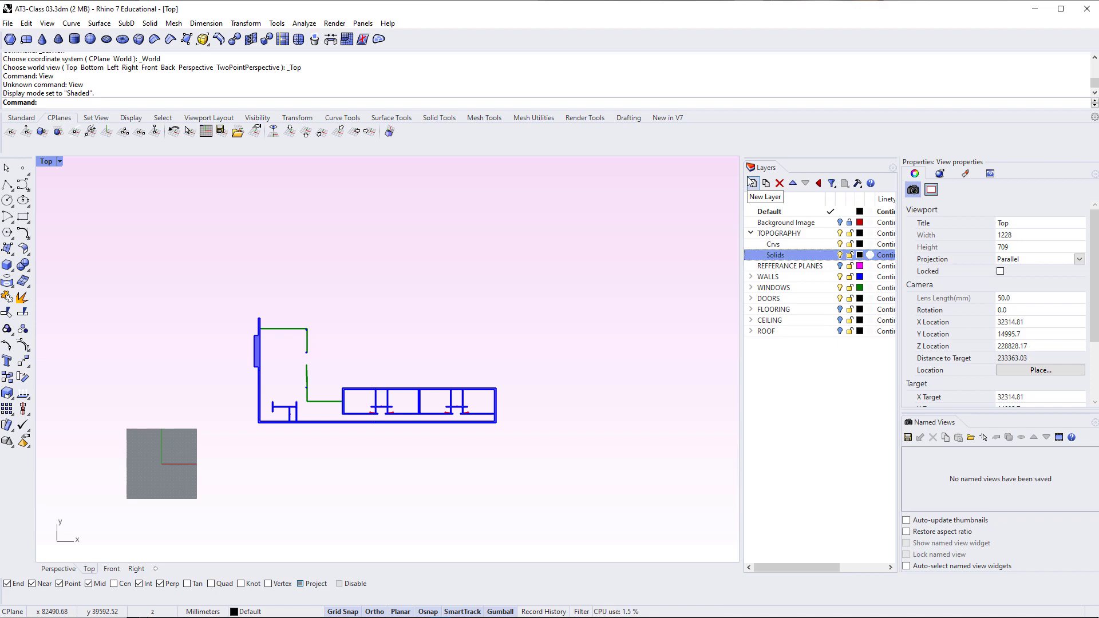
Set the color of the TOPOGRAPHY Crvs sublayer to red (#FF0000)
left_click(860, 245)
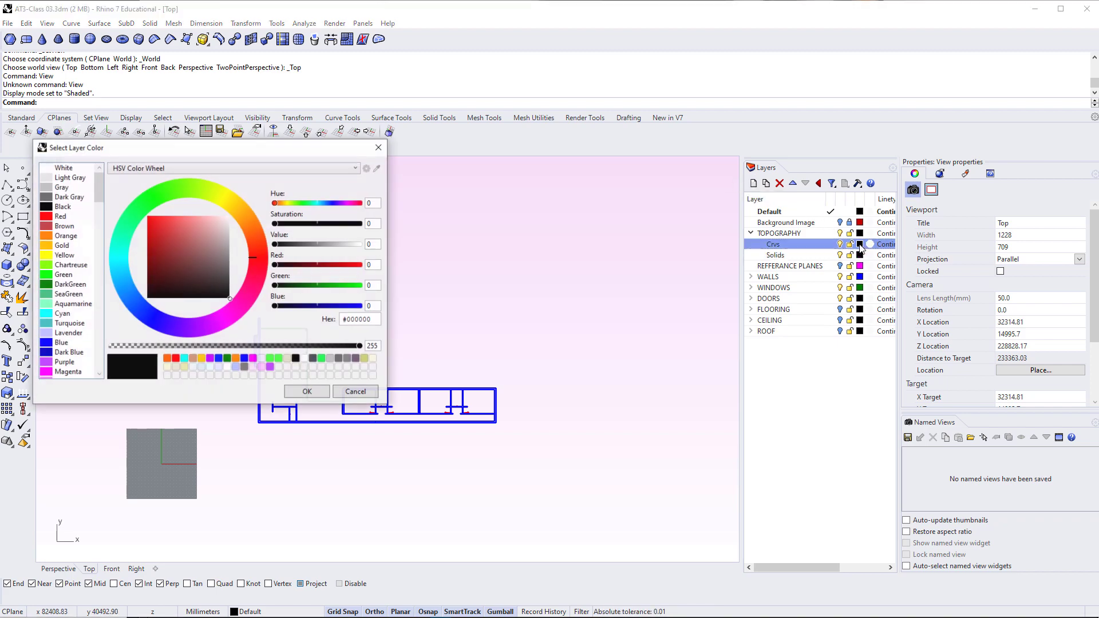
mouse_move(319, 286)
left_mouse_down()
mouse_move(331, 286)
mouse_move(324, 266)
left_mouse_up()
left_click_drag(330, 203, 360, 203)
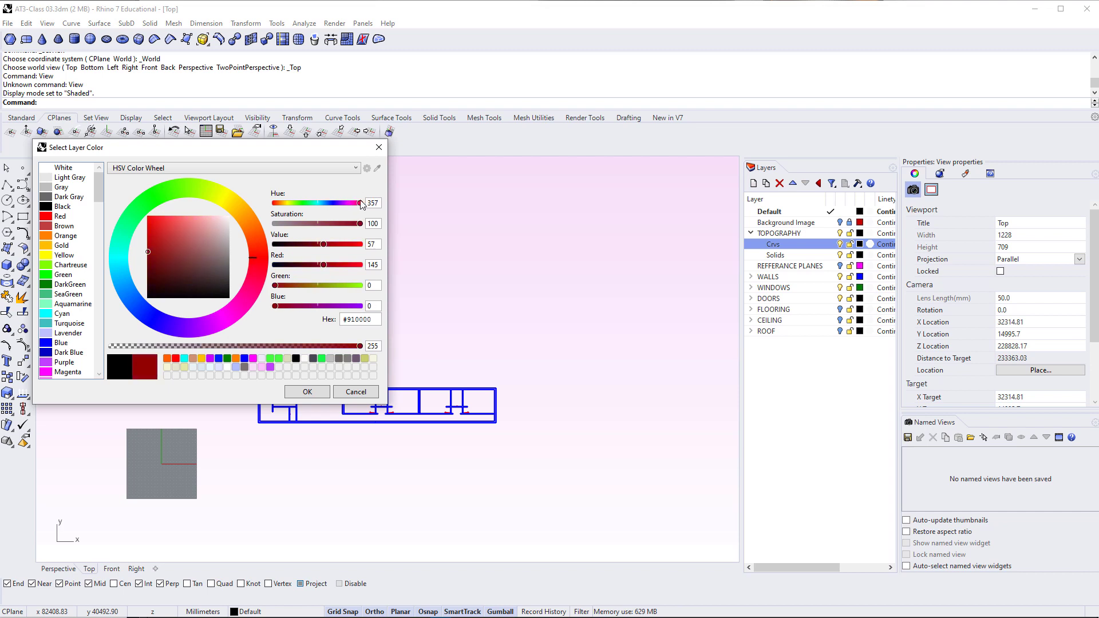
left_click_drag(209, 267, 145, 207)
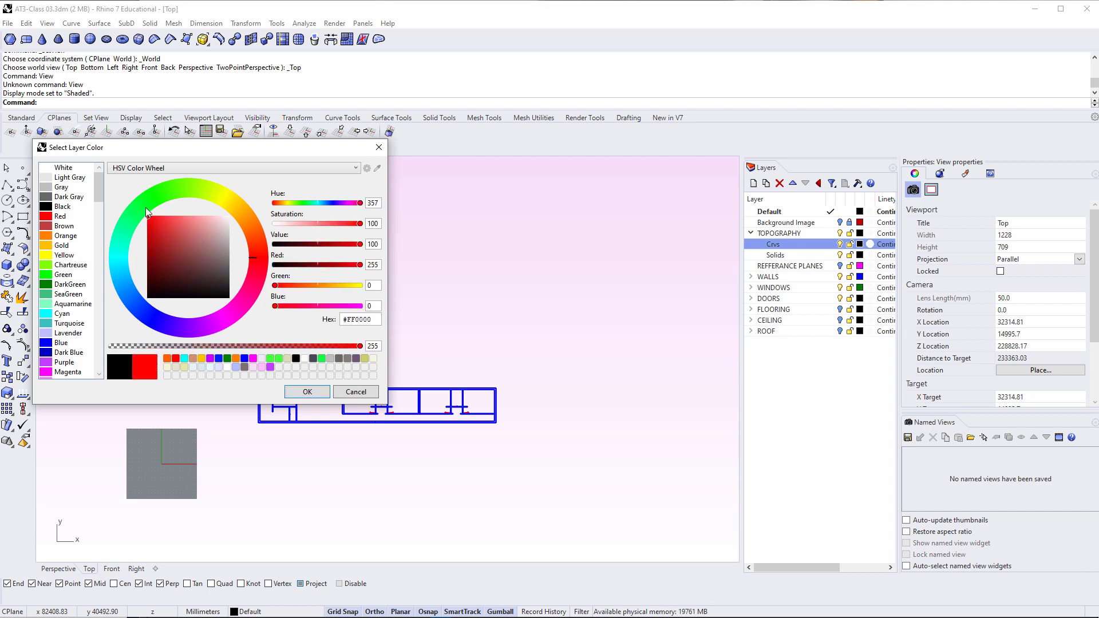
left_click(306, 392)
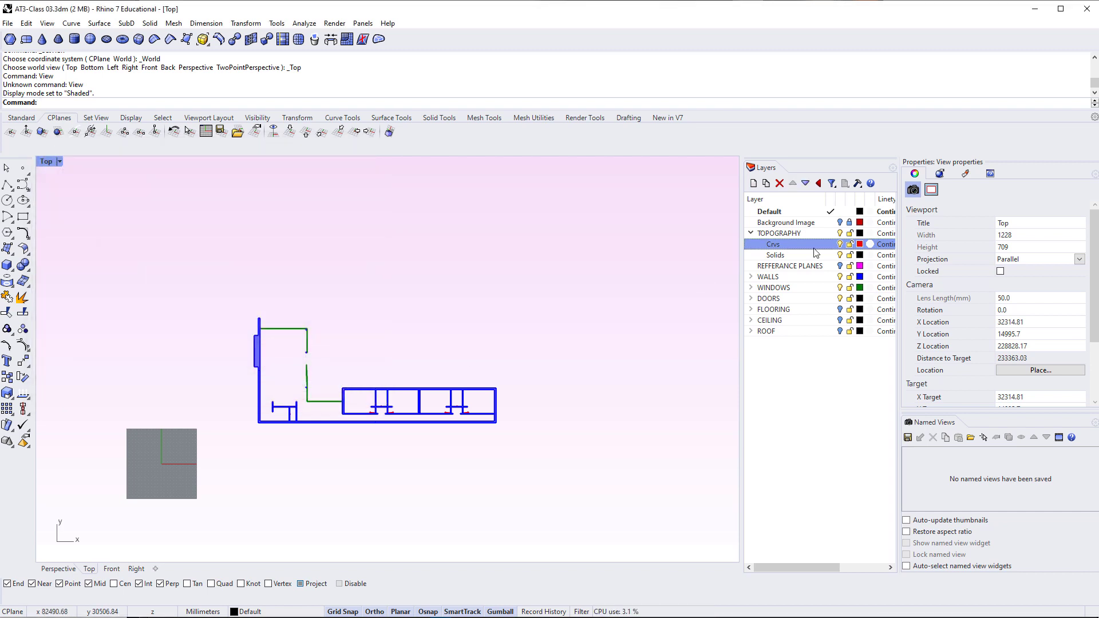
Set the TOPOGRAPHY Solids sublayer's color to yellow-green (#BBFF00) and make the Crvs sublayer current
left_click(861, 256)
left_click_drag(150, 207, 207, 195)
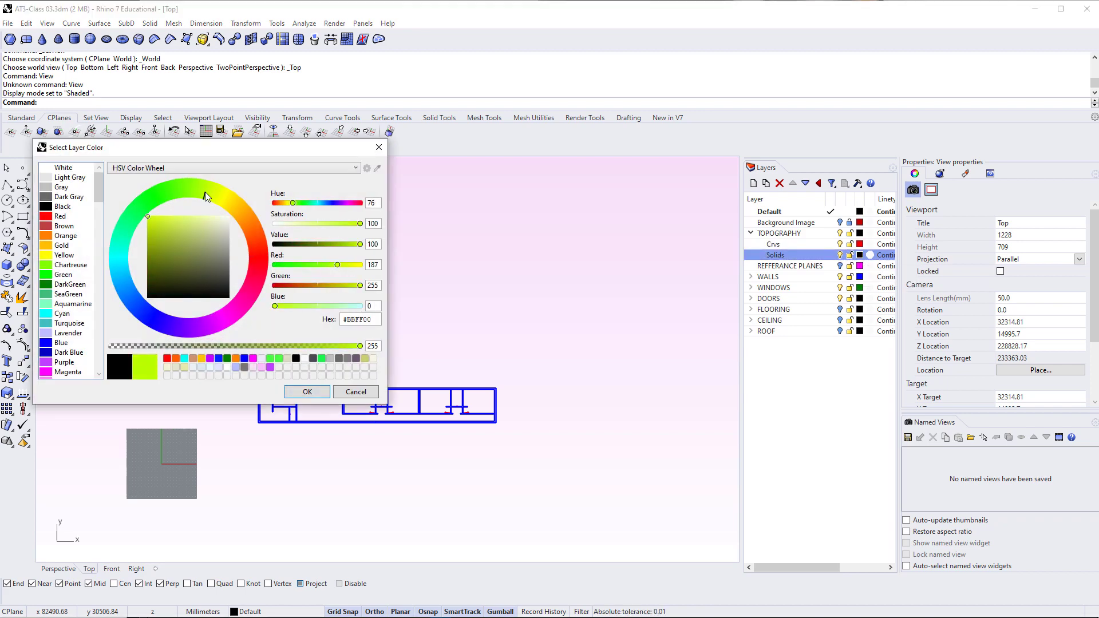
left_click(305, 395)
left_click(831, 245)
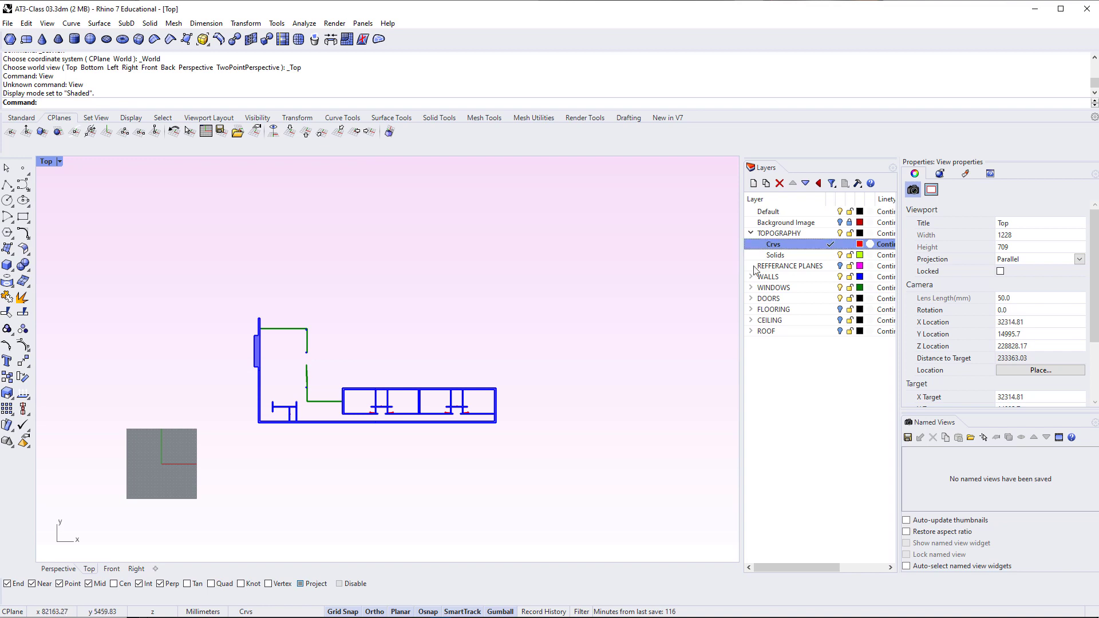
scroll(252, 380, "down", 3)
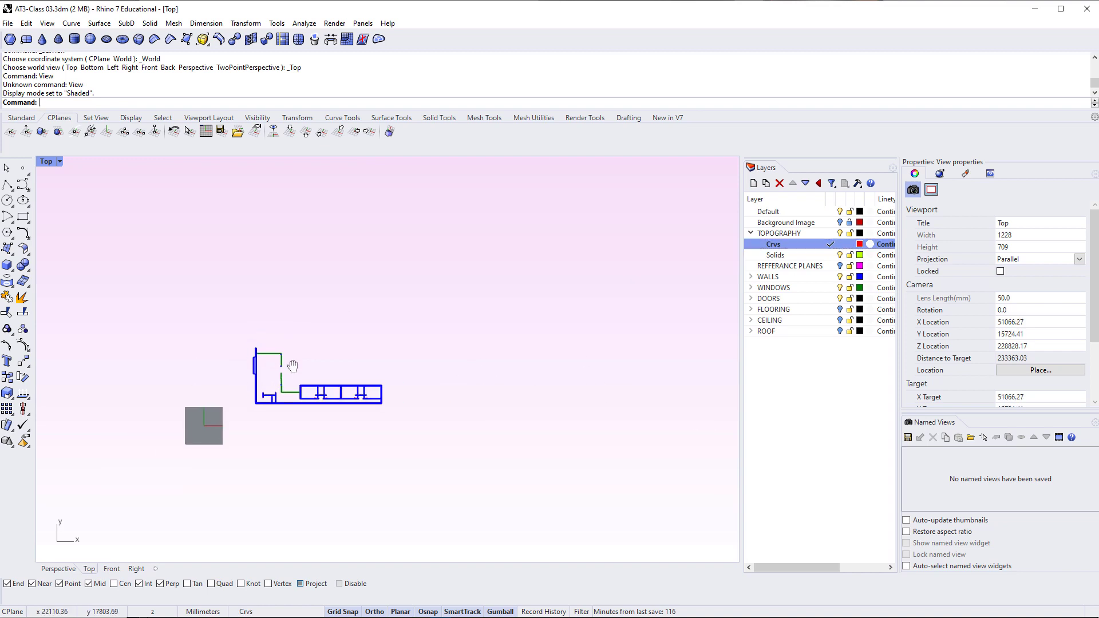
scroll(281, 390, "up", 5)
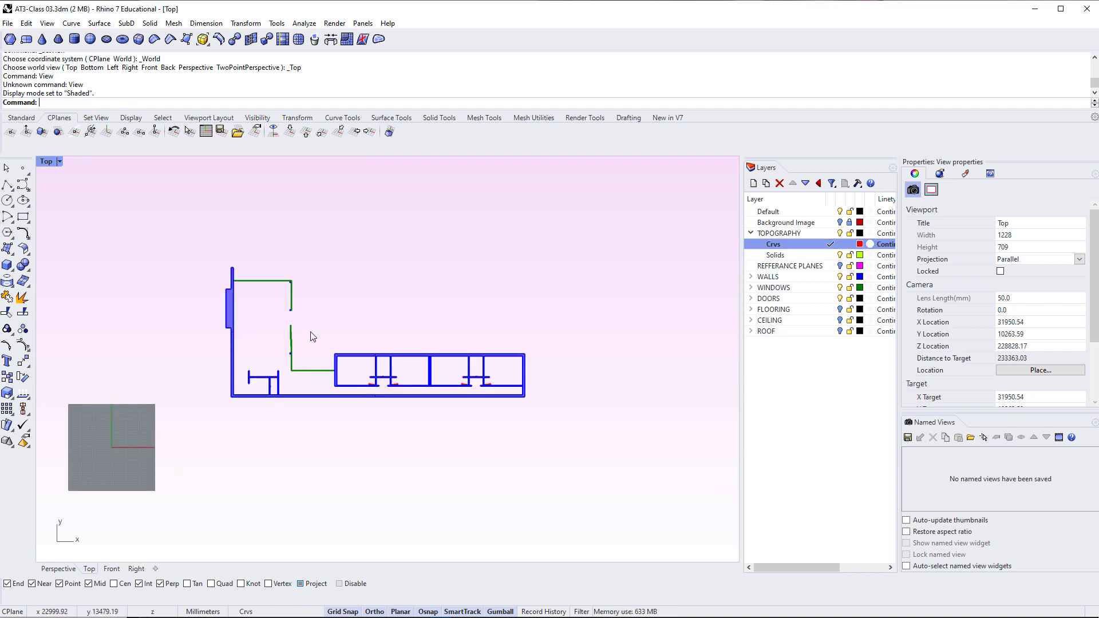
right_click_drag(329, 326, 331, 362)
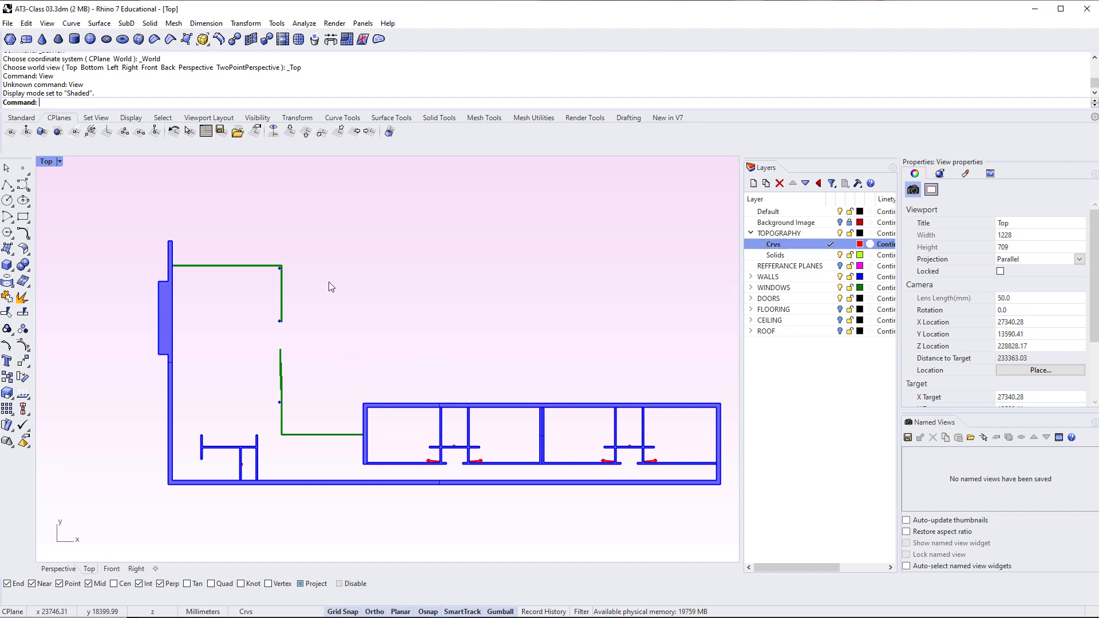
scroll(330, 286, "down", 2)
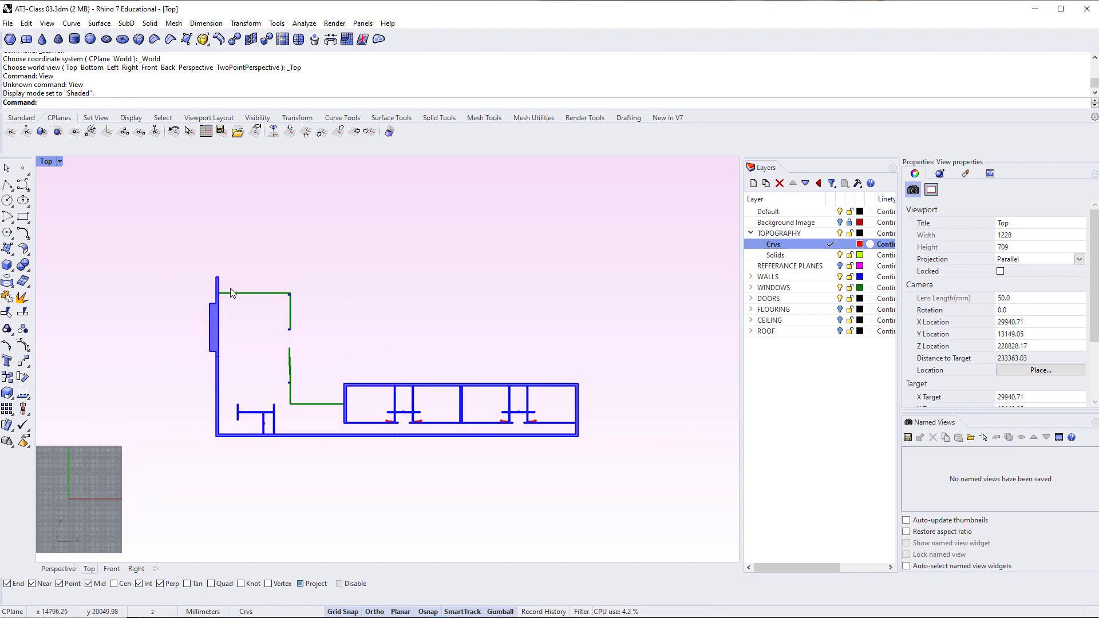
Switch to the reference PDF in Revu and outline the site boundary on the site plan with the red 6 pt Pen
key("alt+Tab")
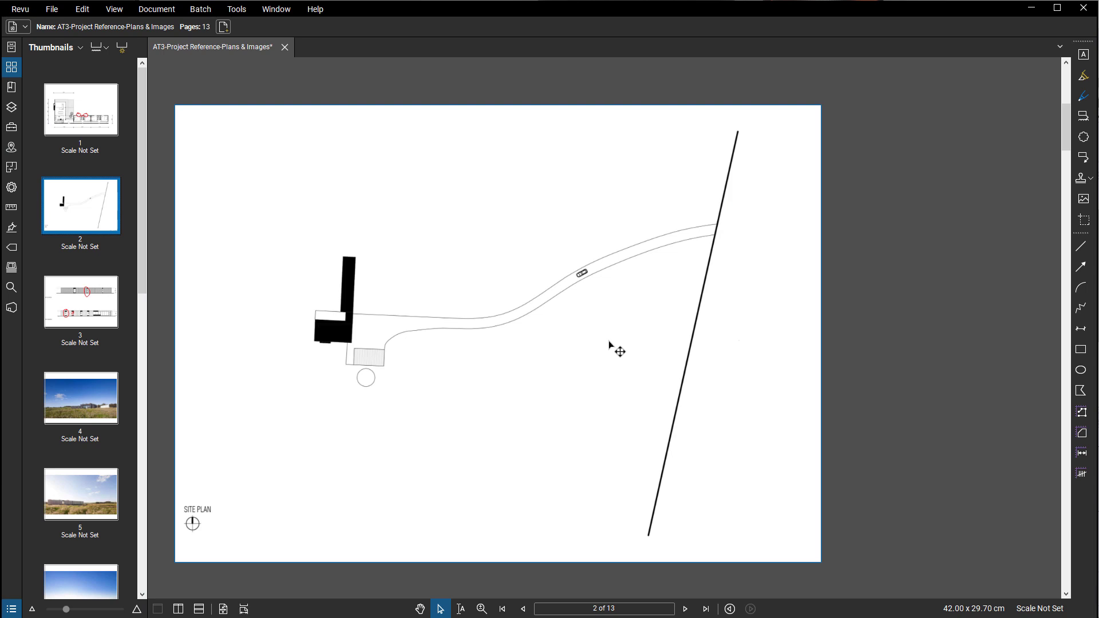
key("alt+p")
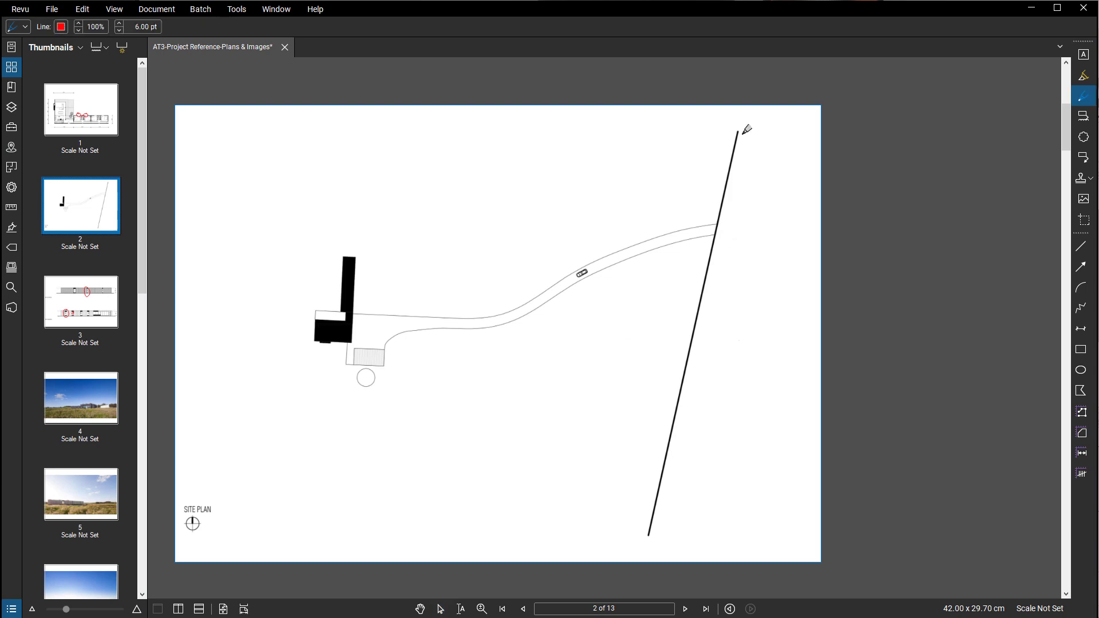
left_click_drag(739, 129, 728, 193)
mouse_move(740, 132)
left_mouse_down()
mouse_move(202, 136)
mouse_move(200, 557)
mouse_move(213, 538)
mouse_move(642, 536)
left_mouse_up()
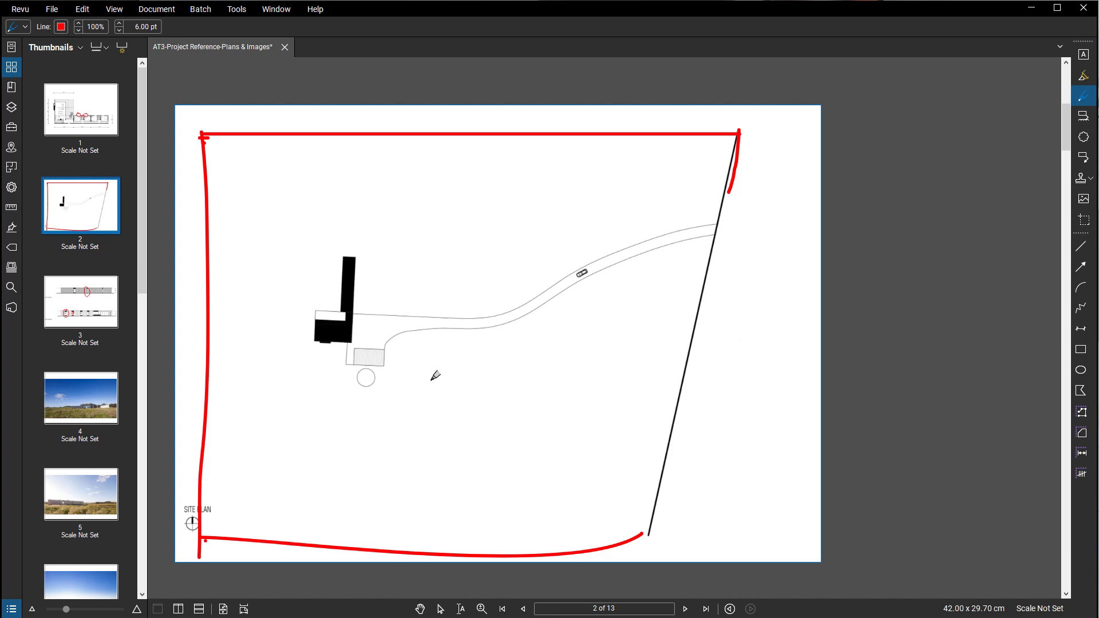
Trace the terrain's horizon beside the house with the red Pen on the page 4 photo
left_click(104, 400)
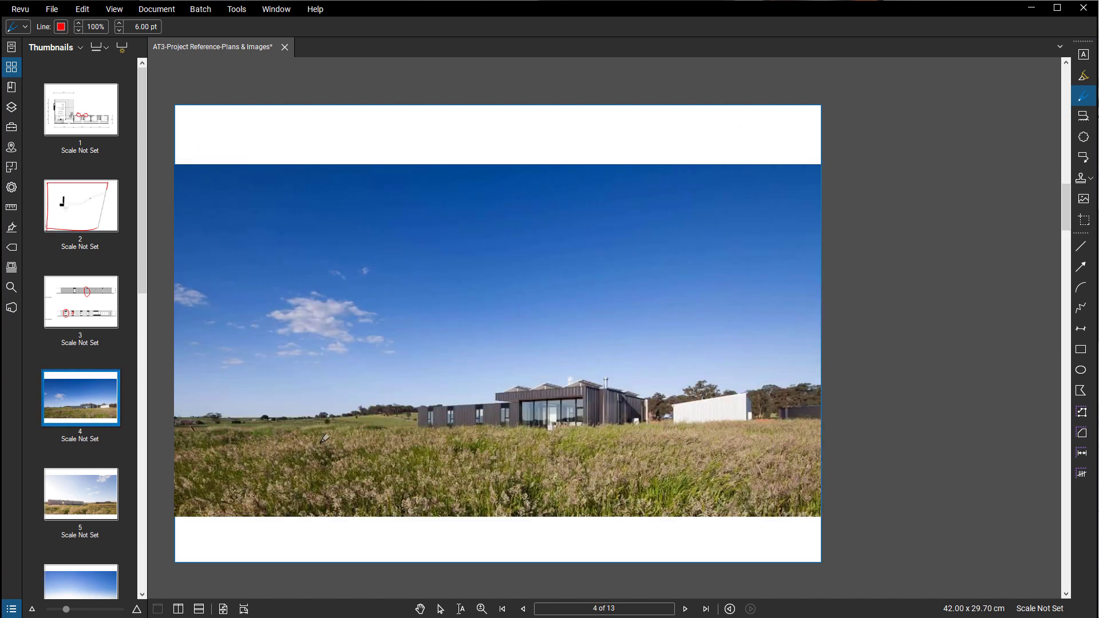
left_click_drag(421, 410, 177, 434)
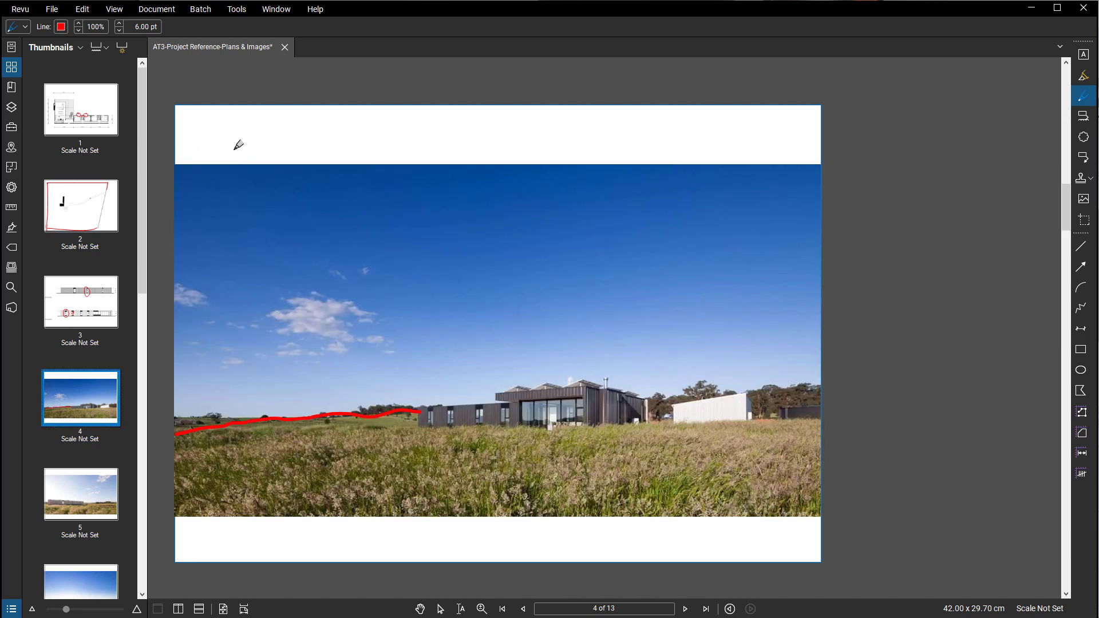
Add another red Pen stroke across the grass slope in front of the house on the page 4 photo
mouse_move(309, 455)
left_mouse_down()
mouse_move(671, 472)
mouse_move(367, 429)
mouse_move(416, 418)
left_mouse_up()
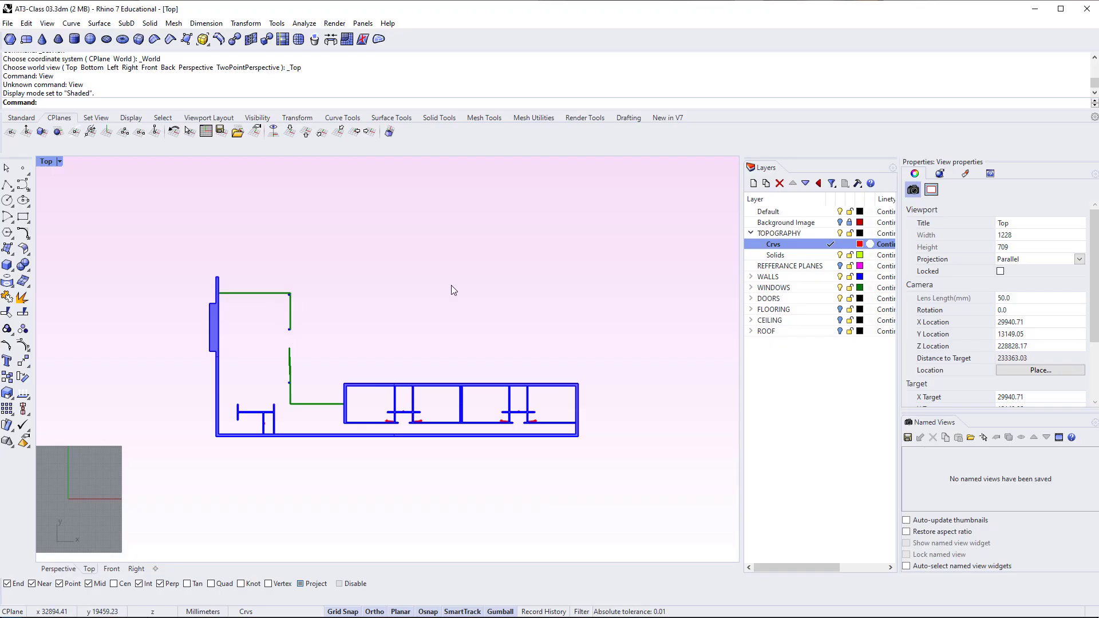
Switch to Rhino and start a site boundary polyline southwest of the house with a 200000 mm horizontal edge in the Top view
scroll(451, 285, "down", 4)
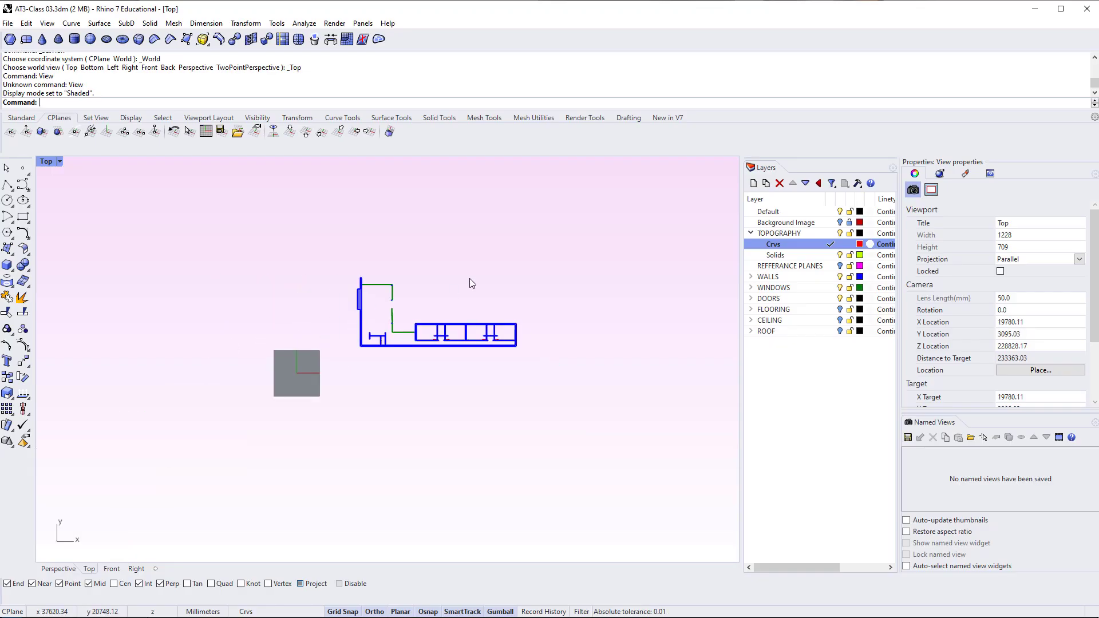
right_click_drag(448, 305, 300, 376)
scroll(432, 320, "down", 4)
scroll(310, 343, "down", 2)
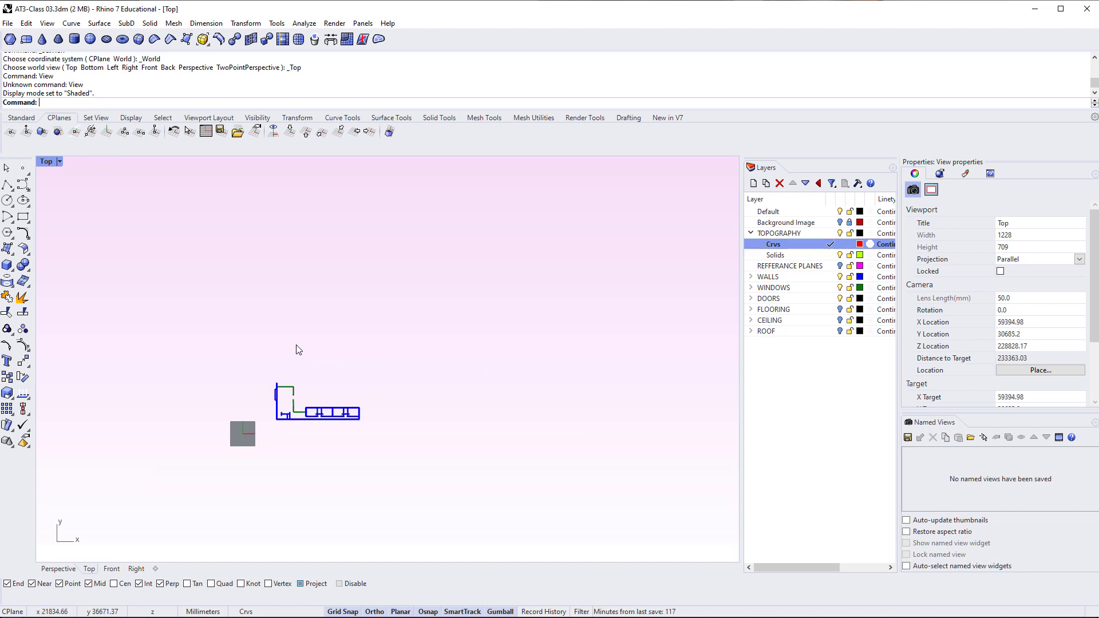
type("polyline")
key("Return")
scroll(319, 427, "down", 3)
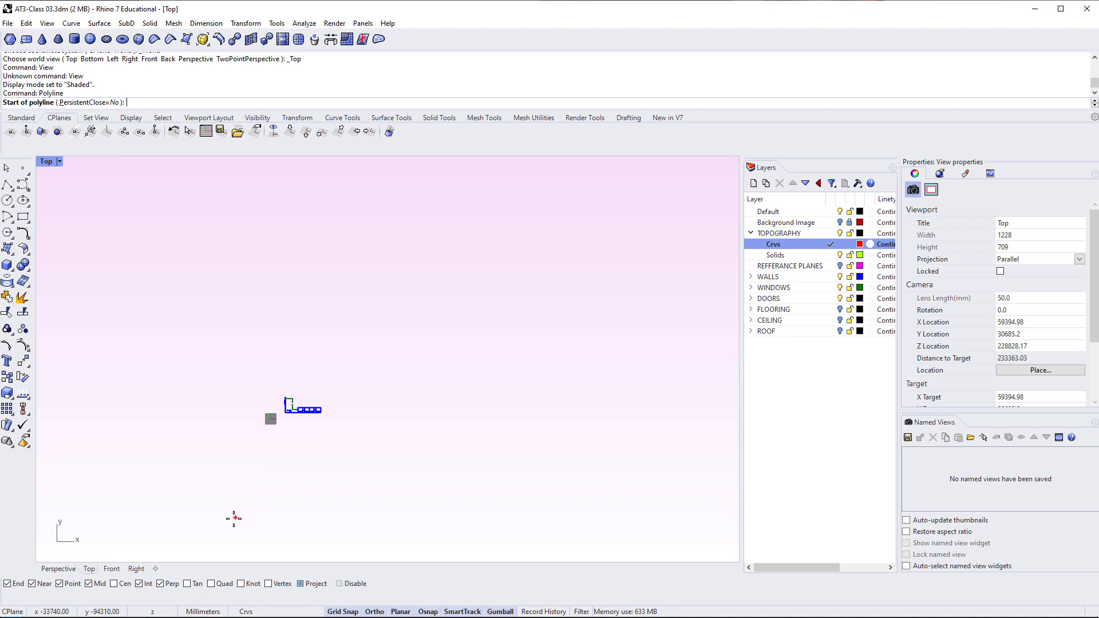
left_click(232, 519)
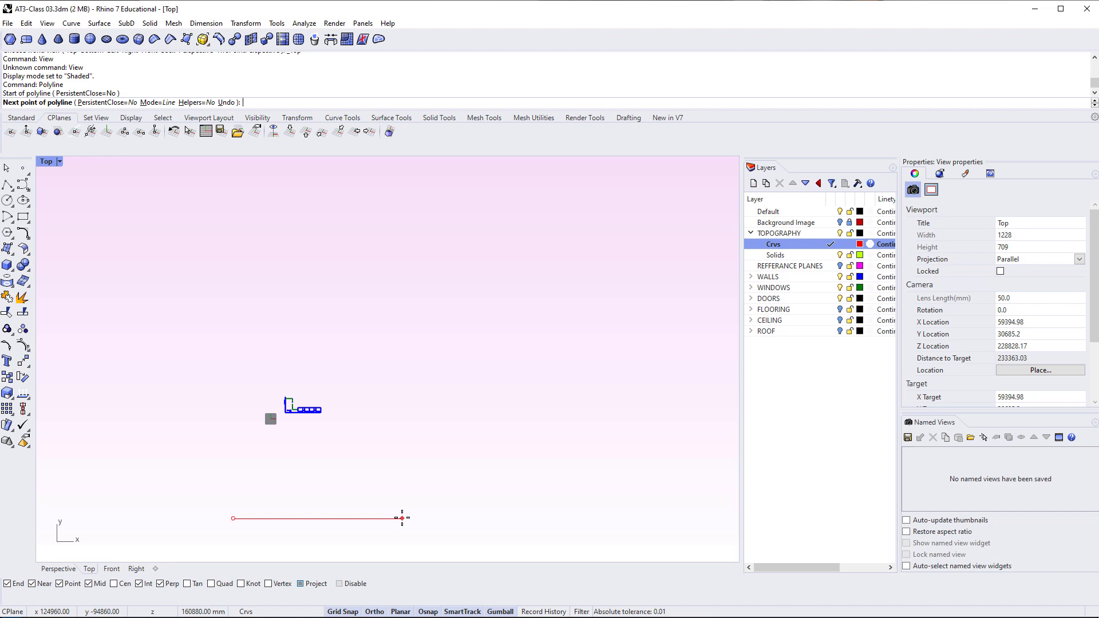
type("20000")
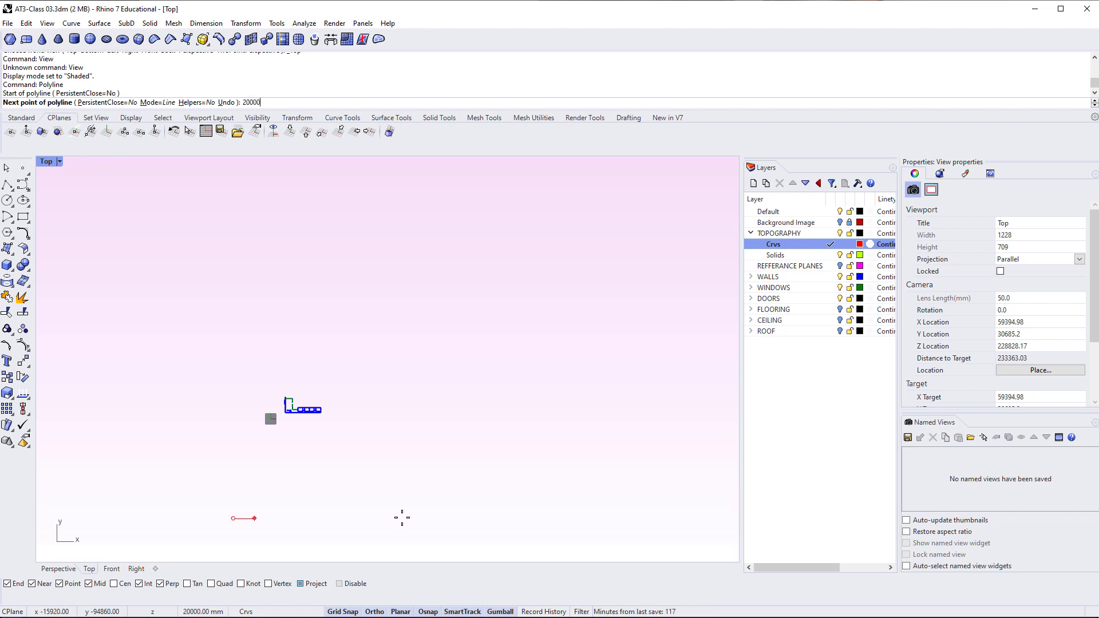
type("0")
key("Return")
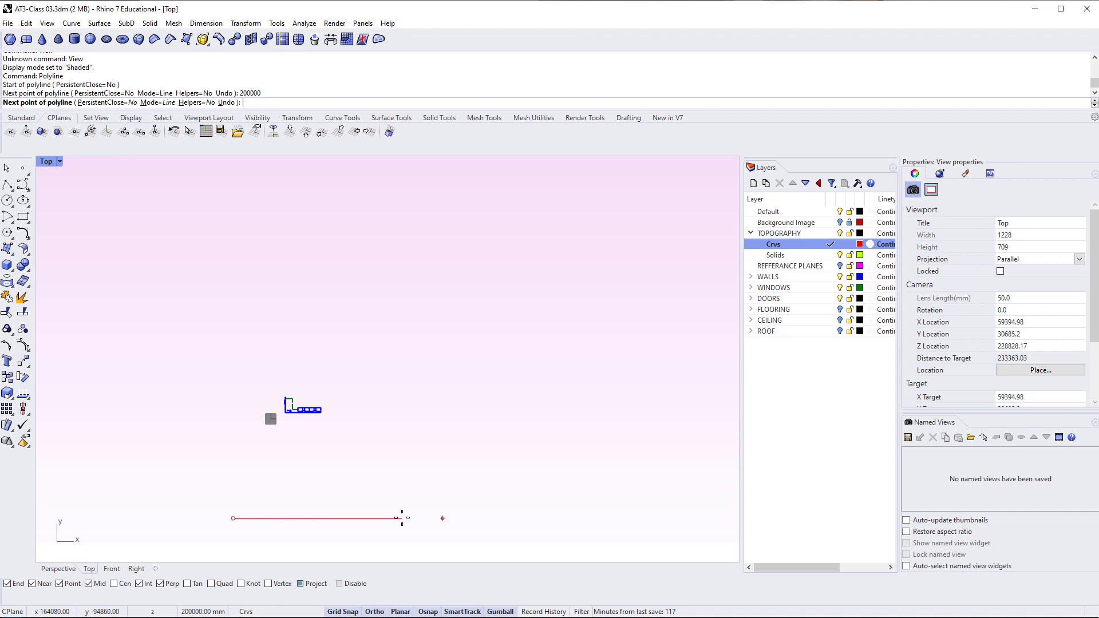
left_click(445, 516)
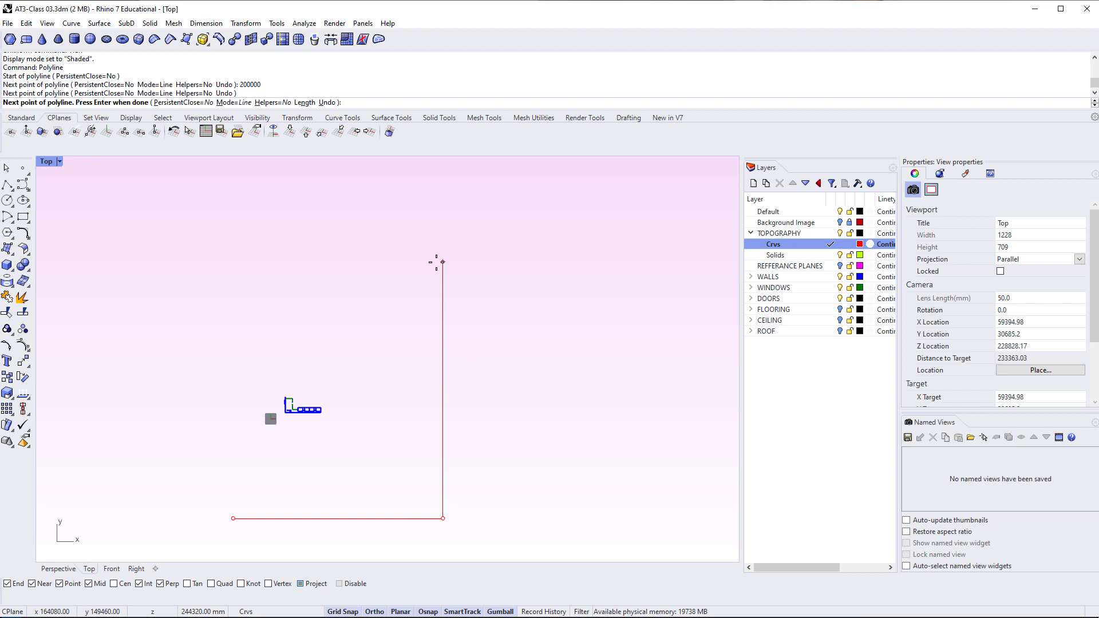
Continue the boundary with a 300000 mm vertical edge and close it as a rectangle around the house
type("300000")
key("Return")
left_click(443, 205)
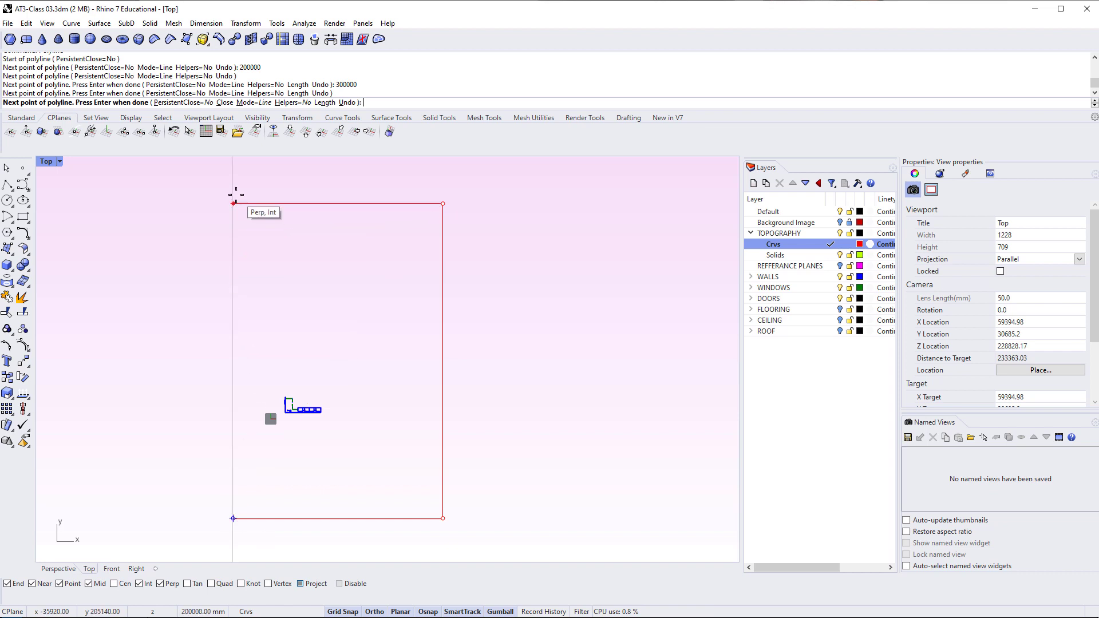
left_click(235, 202)
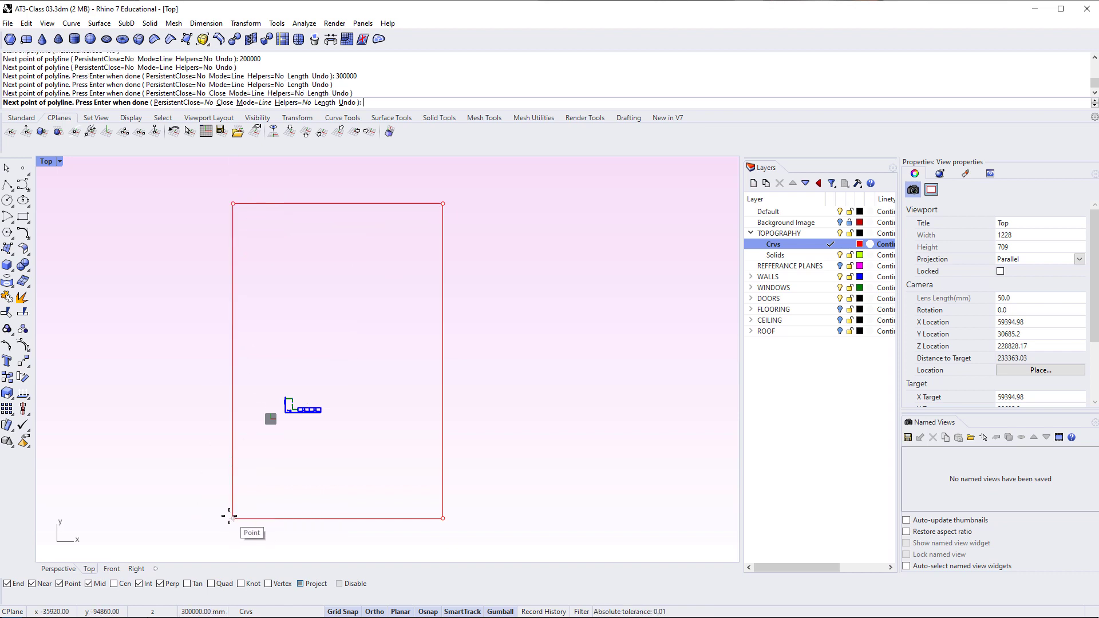
left_click(233, 518)
Move the boundary rectangle horizontally to the west so the house sits nearer its middle
left_click(443, 465)
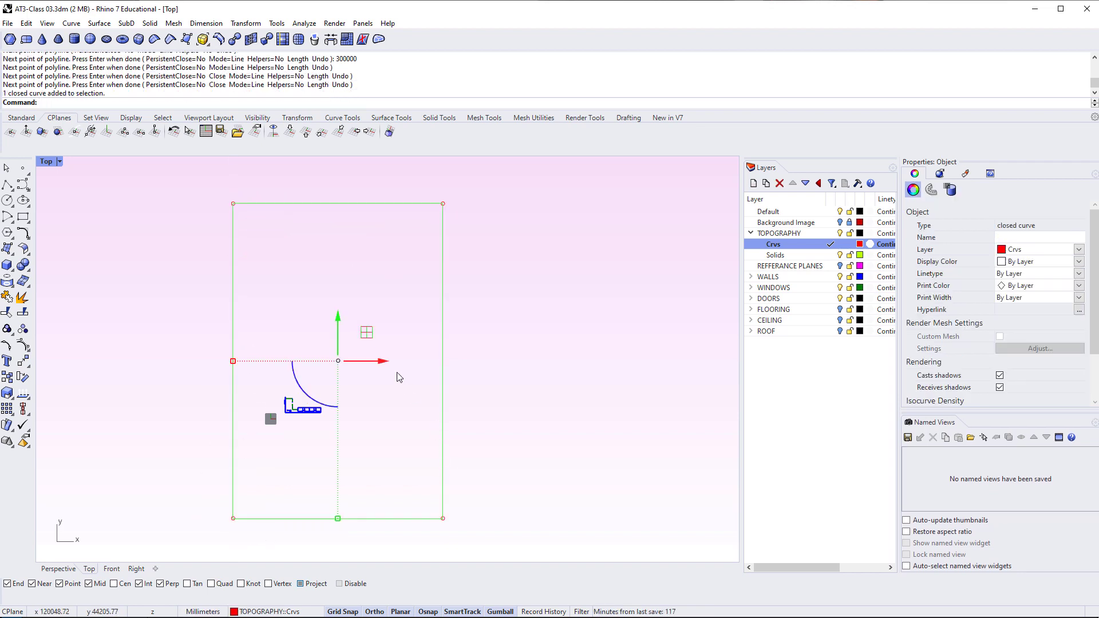
left_click_drag(378, 361, 360, 376)
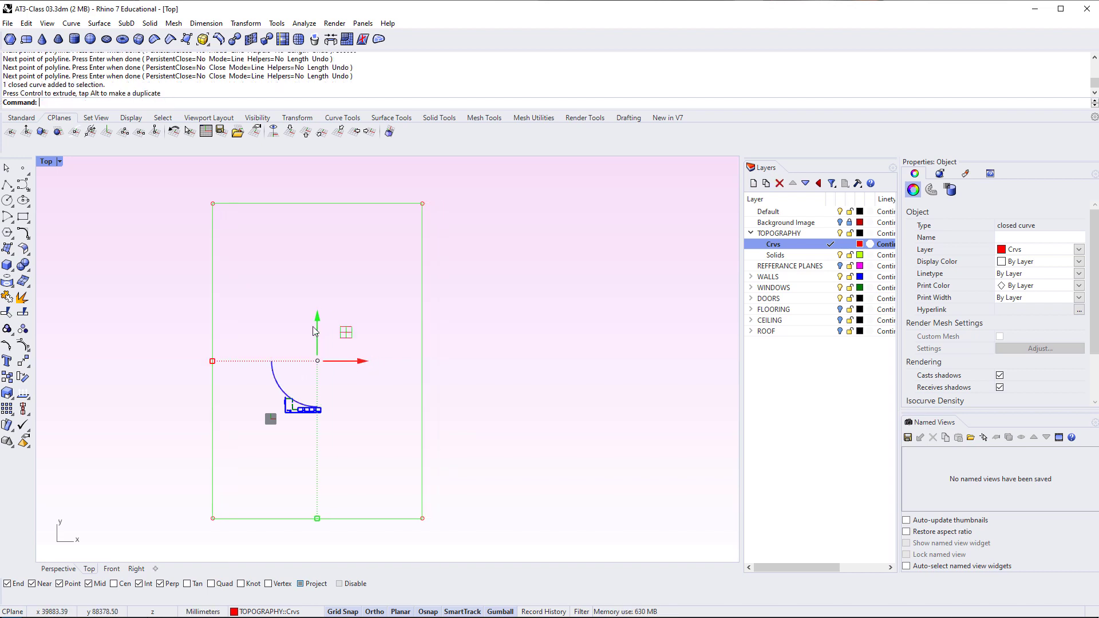
left_click(368, 452)
mouse_move(369, 444)
right_mouse_down()
mouse_move(372, 461)
mouse_move(370, 445)
right_mouse_up()
Create a planar surface from the boundary rectangle with PlanarSrf and view it with the house in Perspective
left_click(424, 418)
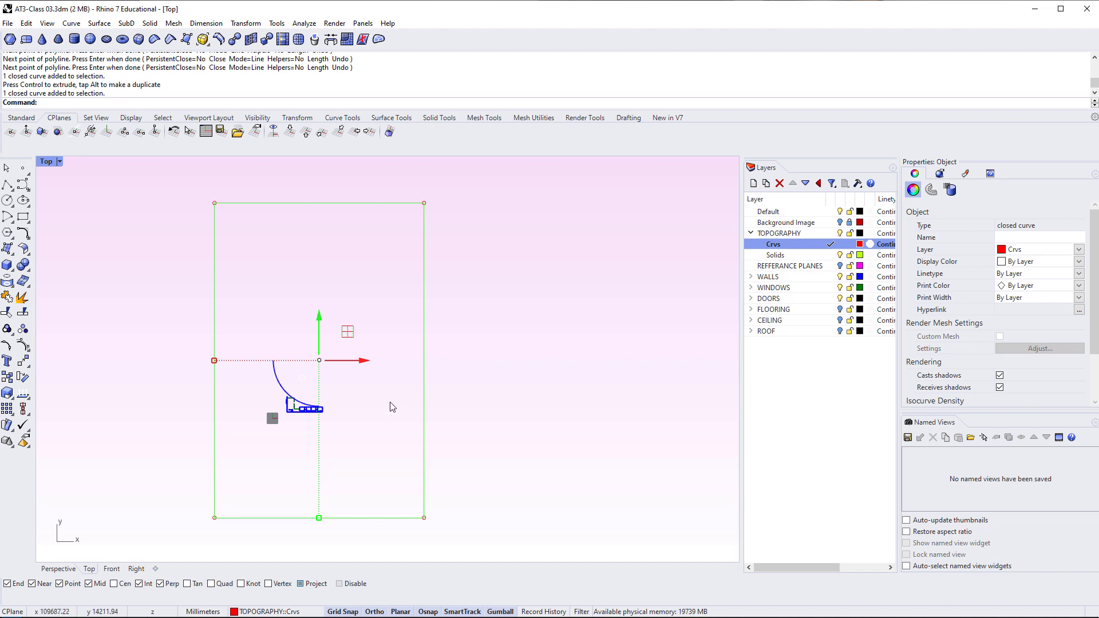
type("PlanarSrf")
key("Return")
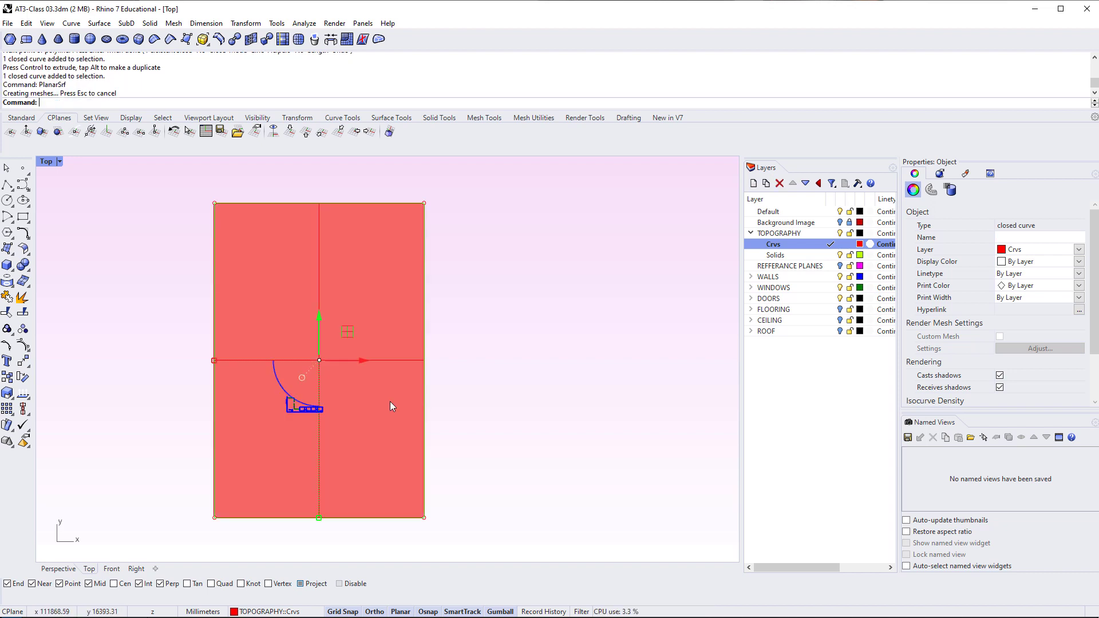
key("ctrl+F4")
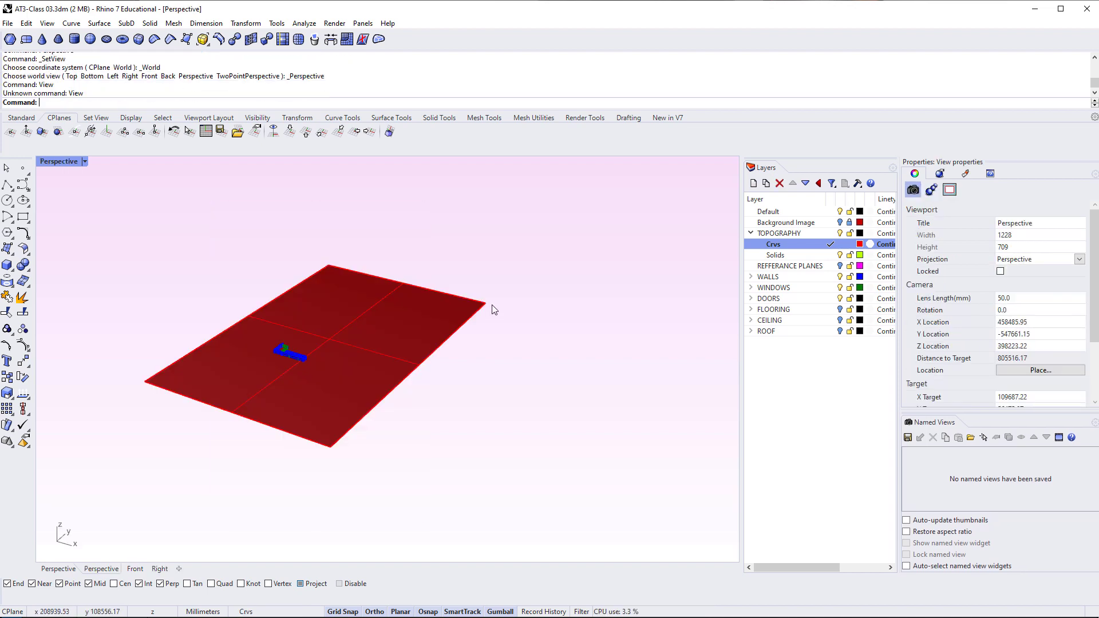
scroll(283, 300, "up", 4)
right_click_drag(446, 393, 309, 373)
scroll(379, 359, "up", 8)
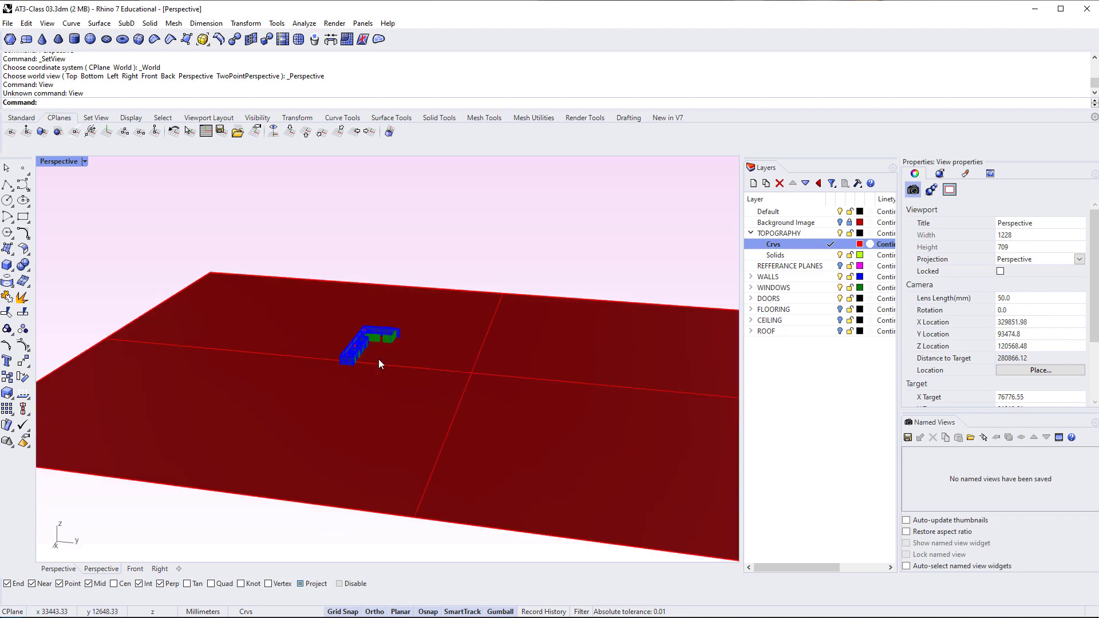
scroll(386, 359, "down", 2)
right_click_drag(387, 364, 475, 395, "shift")
right_click(807, 257)
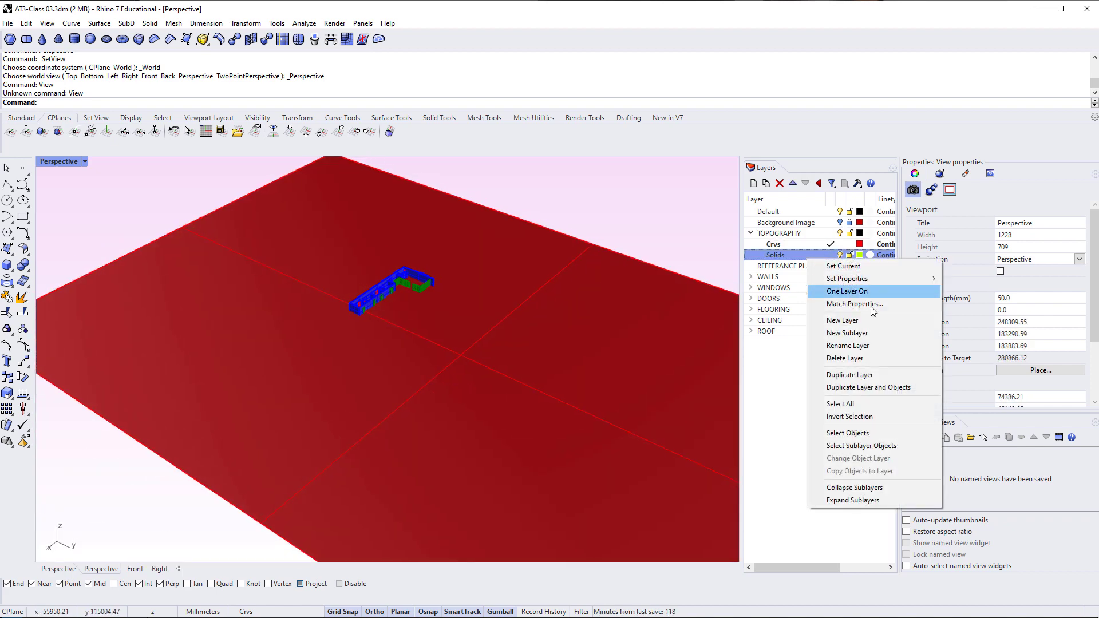
left_click(859, 446)
right_click(788, 255)
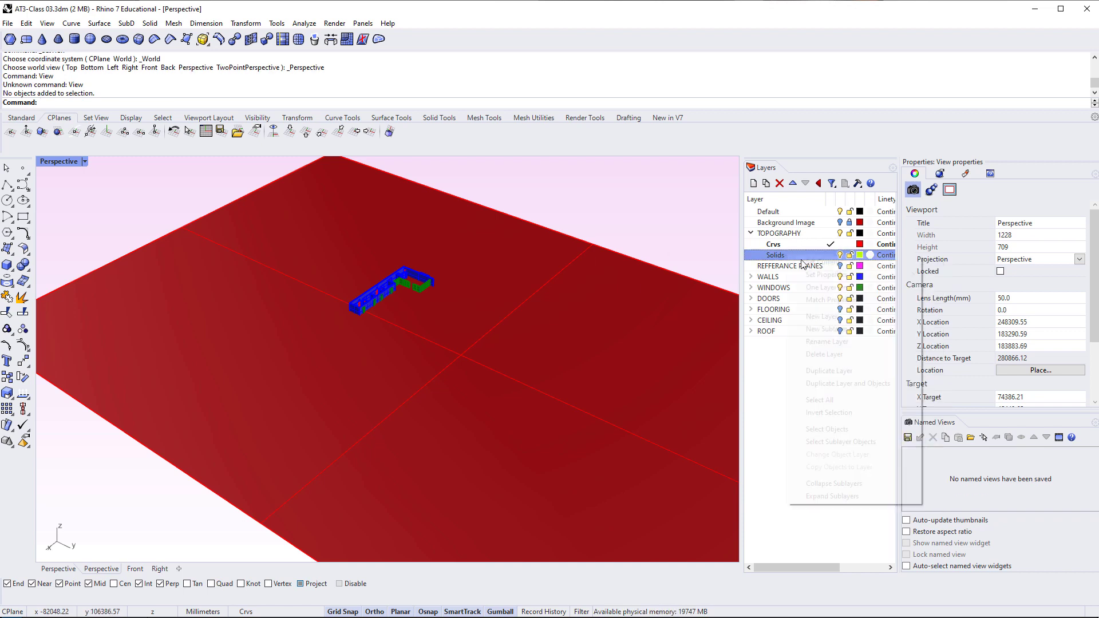
left_click(448, 214)
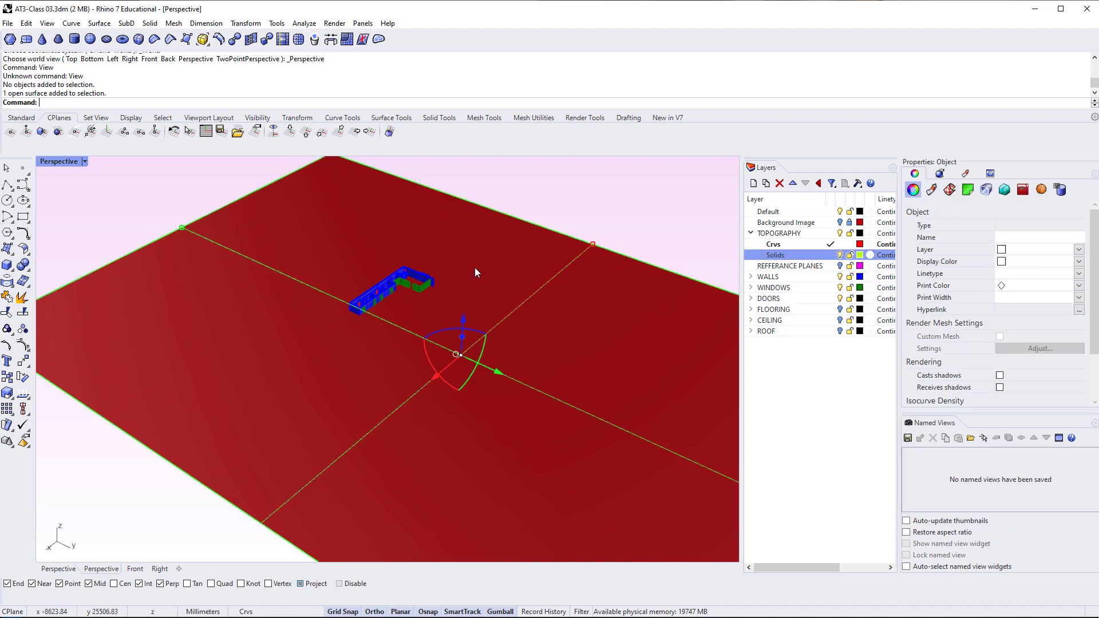
right_click(774, 255)
left_click(828, 442)
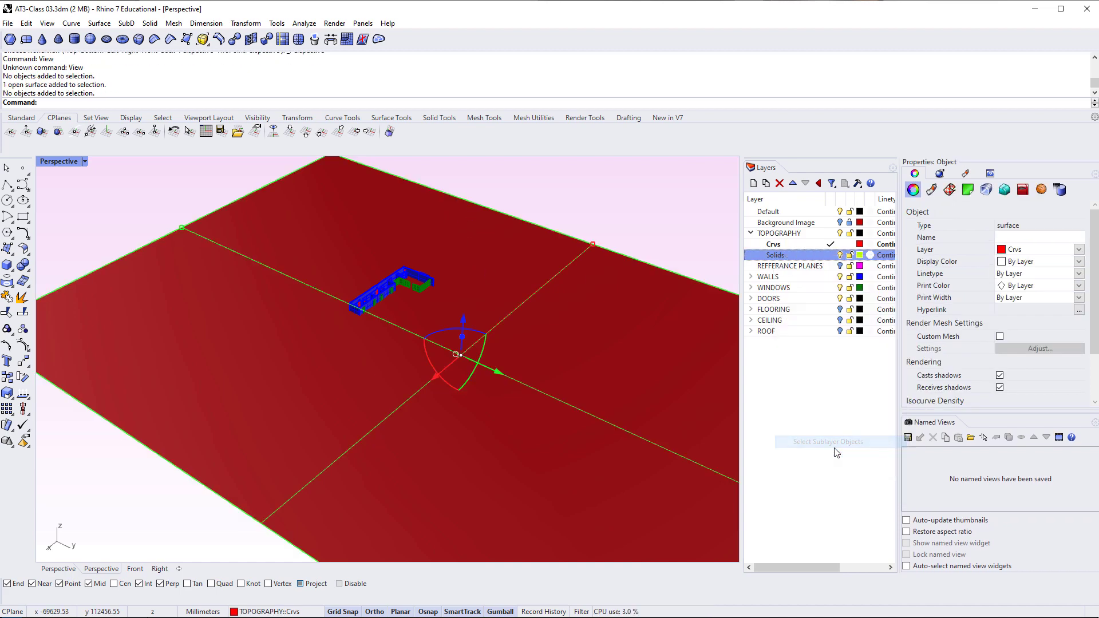
key("ctrl+z")
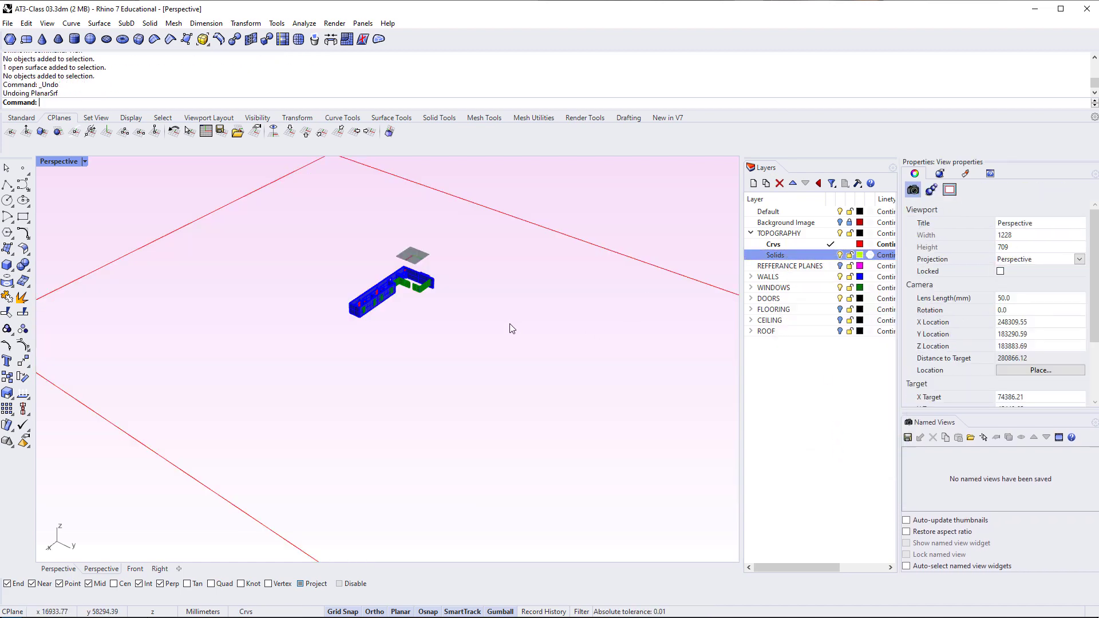
key("ctrl+y")
Change the planar ground surface to the TOPOGRAPHY Solids layer
left_click(495, 369)
key("Escape")
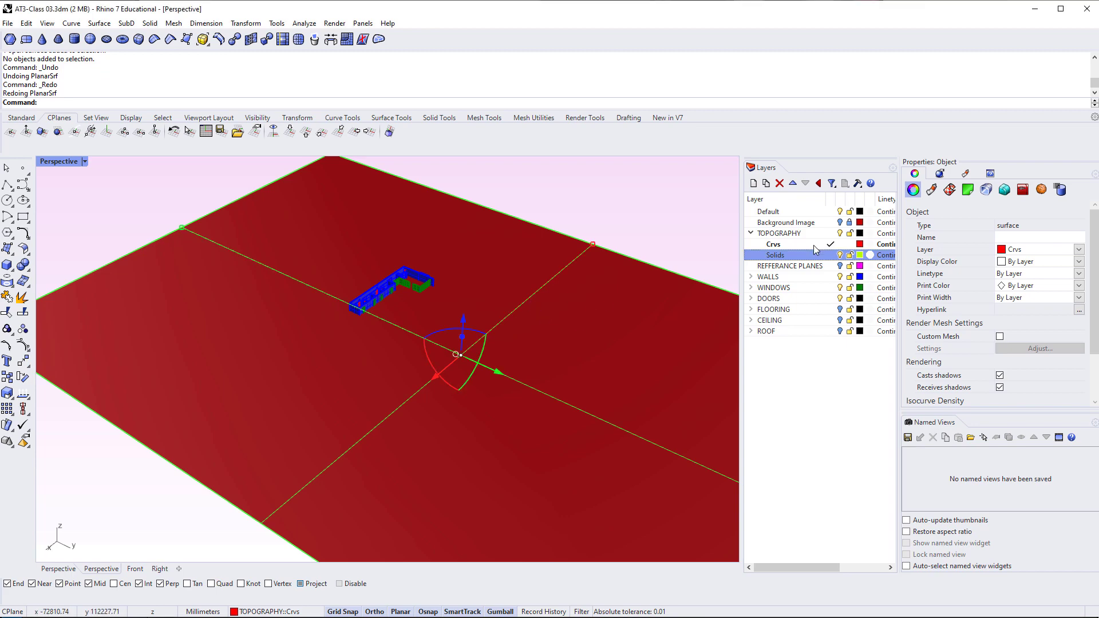
right_click(801, 257)
left_click(857, 461)
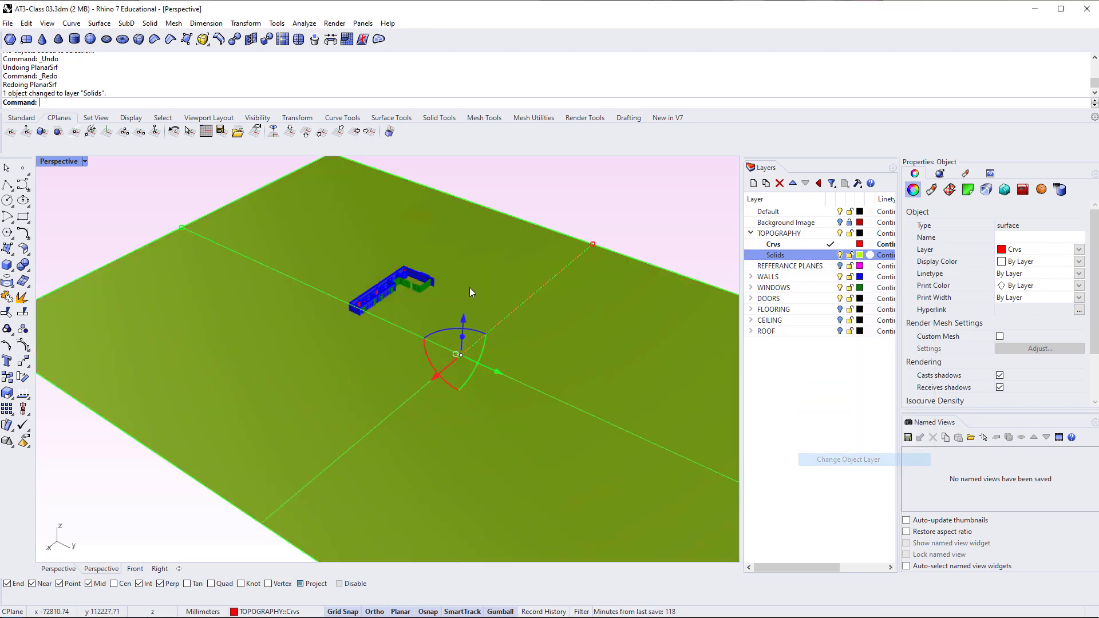
key("Escape")
Turn on the control points of the ground surface with PointsOn
right_click_drag(487, 251, 447, 369)
scroll(446, 368, "down", 5)
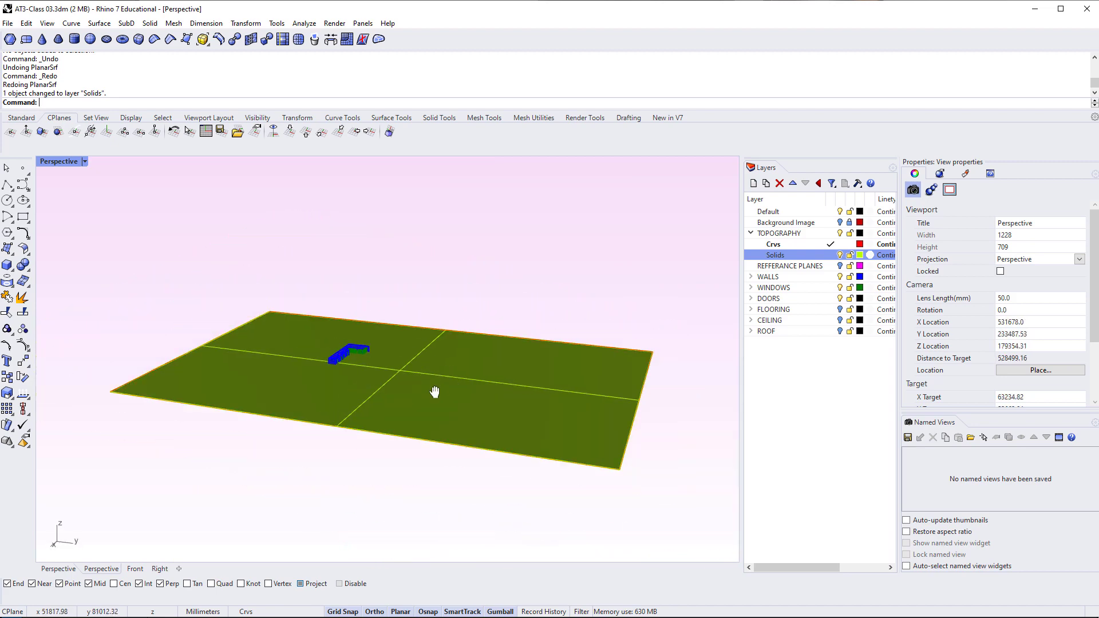
scroll(432, 392, "up", 2)
left_click(426, 408)
right_click_drag(427, 409, 430, 357)
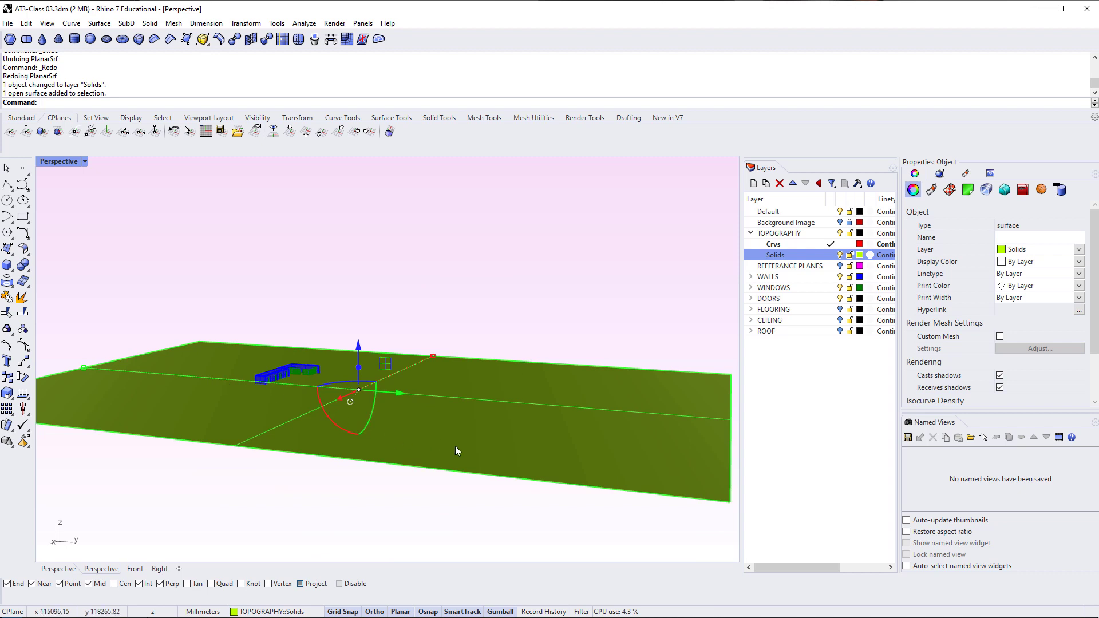
right_click_drag(438, 420, 408, 413)
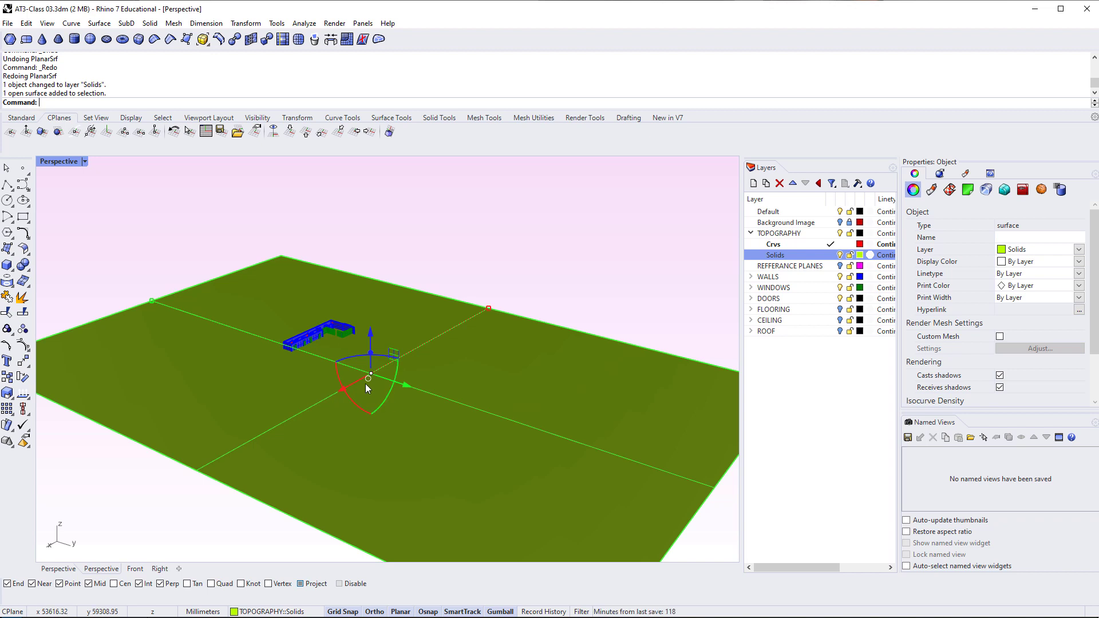
right_click_drag(366, 384, 334, 403)
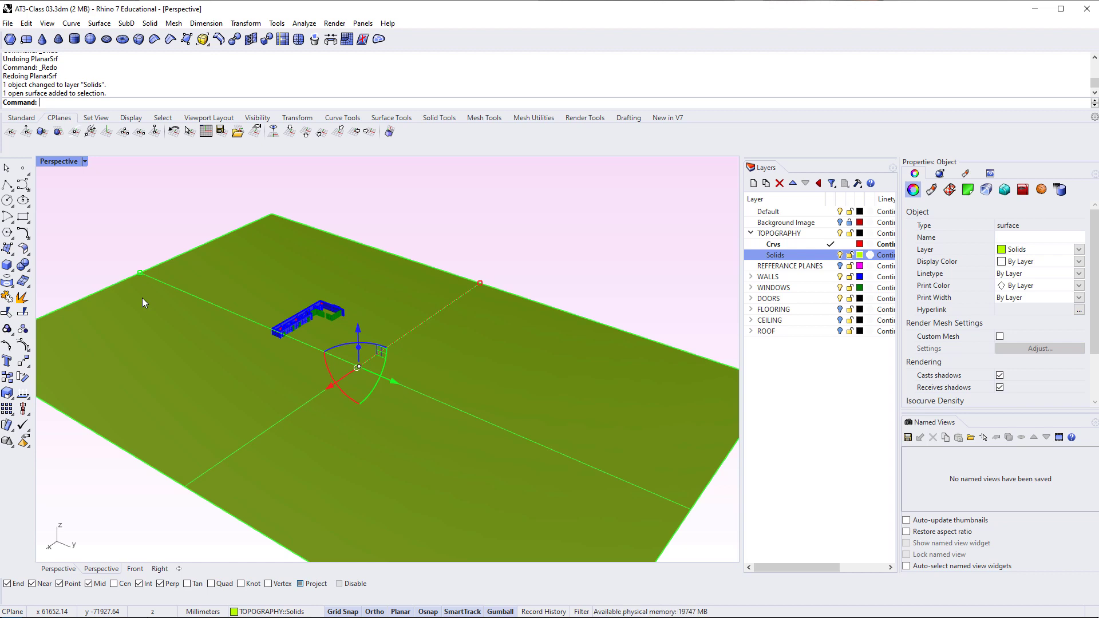
type("Pointo")
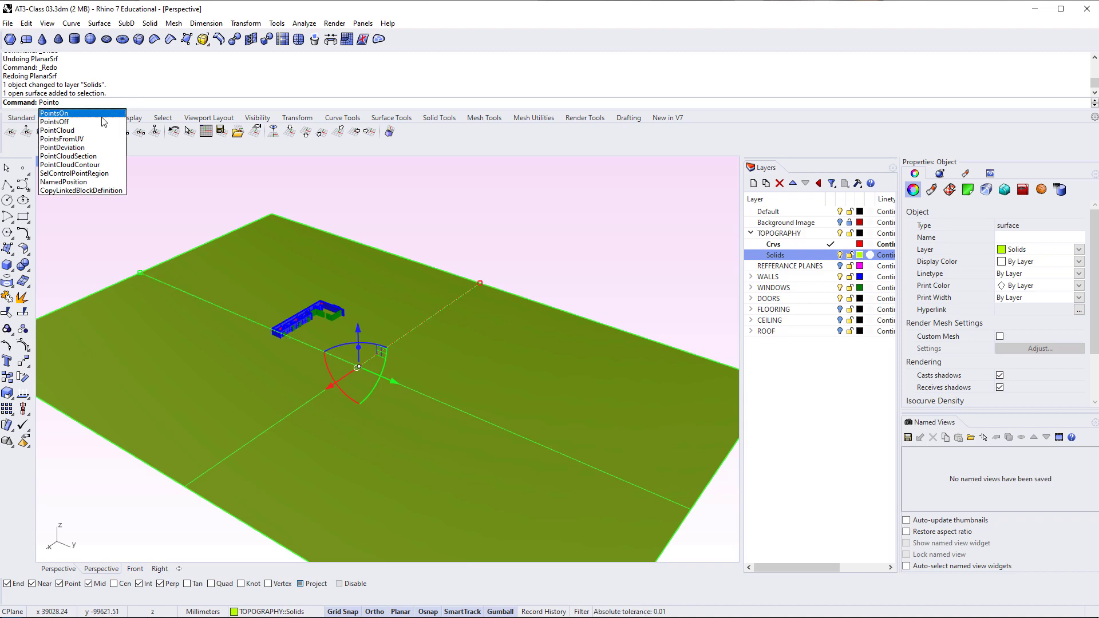
key("Return")
right_click_drag(285, 317, 337, 321)
scroll(378, 325, "down", 2)
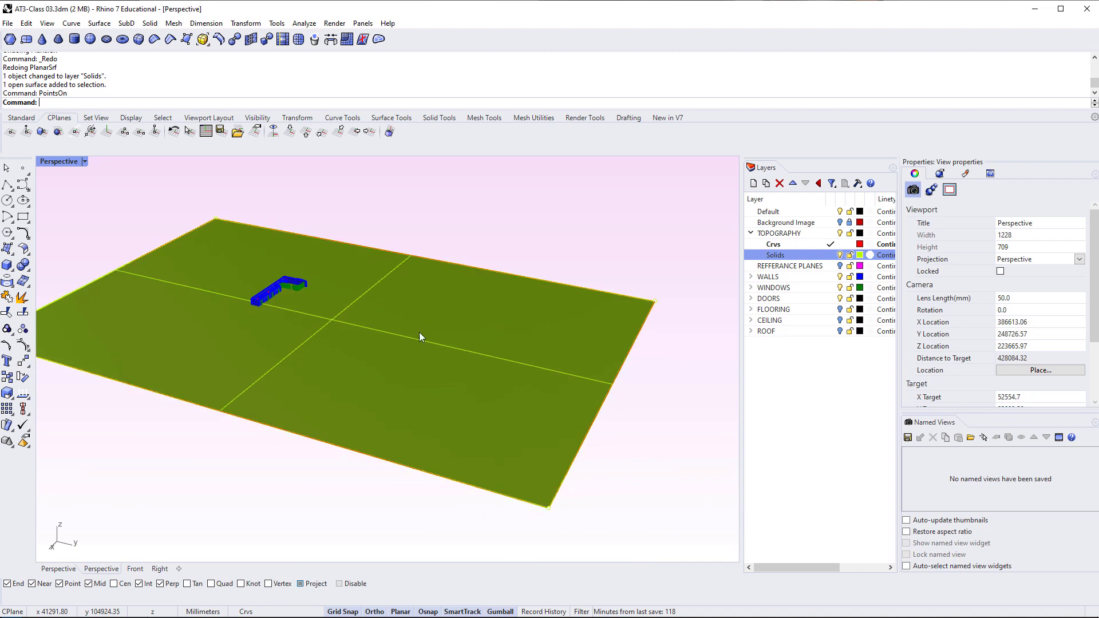
Lower the control point at the ground surface's northeast corner to about 14430 mm below the boundary curve
left_click(550, 510)
right_click_drag(550, 510, 509, 500)
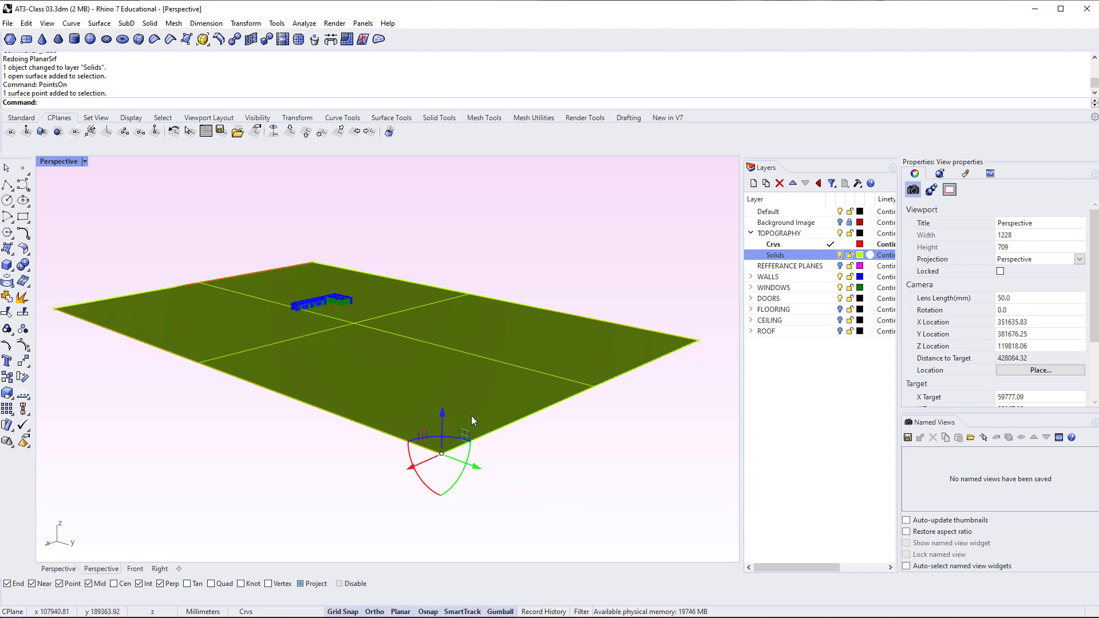
left_click_drag(445, 416, 437, 469)
right_click_drag(358, 506, 381, 473)
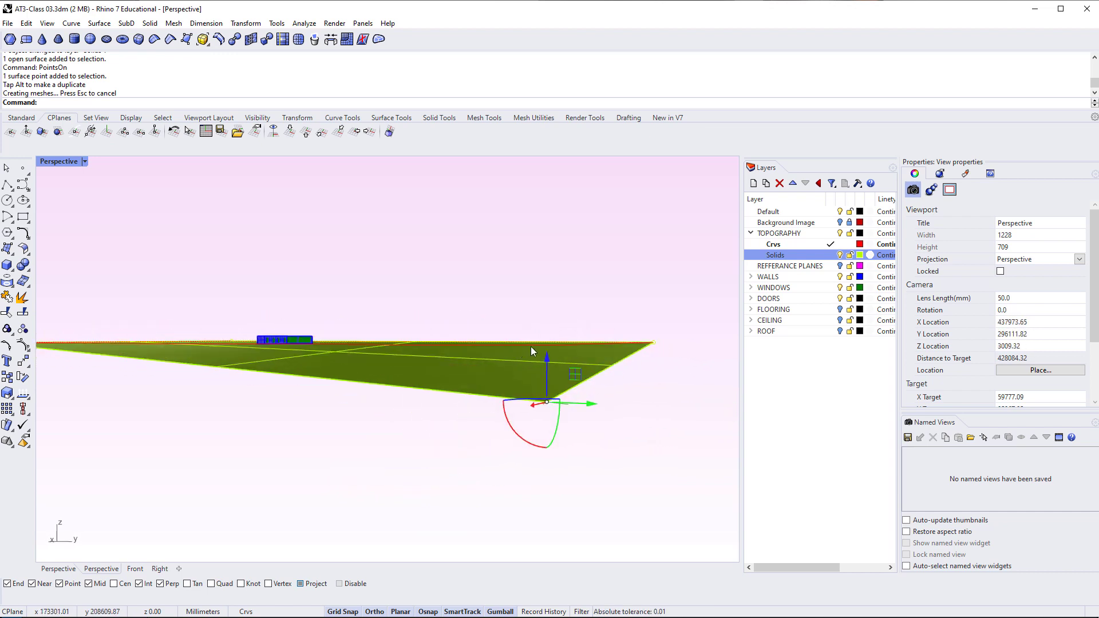
right_click_drag(530, 347, 523, 386)
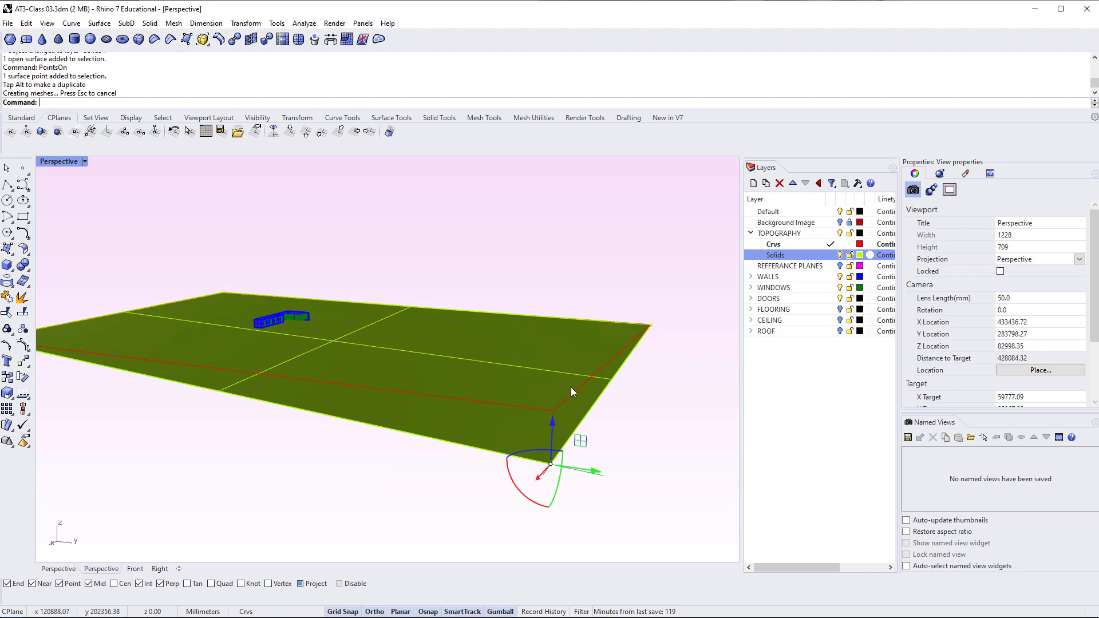
mouse_move(552, 421)
left_mouse_down()
mouse_move(558, 378)
mouse_move(545, 404)
mouse_move(551, 440)
left_mouse_up()
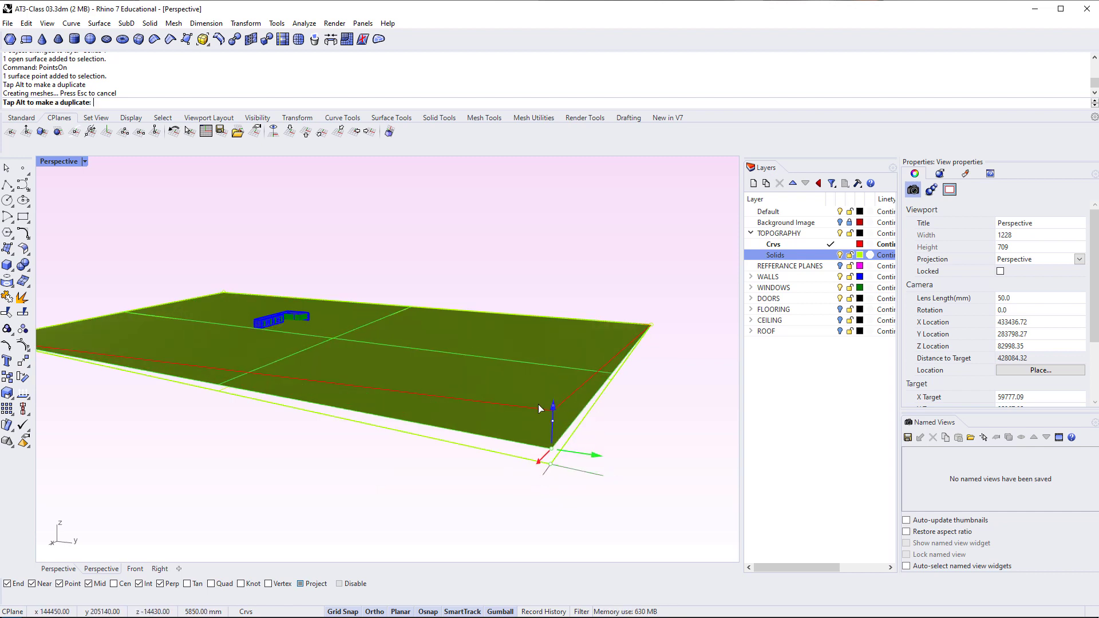
left_click(607, 432)
Lower the two corner control points at the ends of the ground surface's edge farthest from the house
left_click(581, 428)
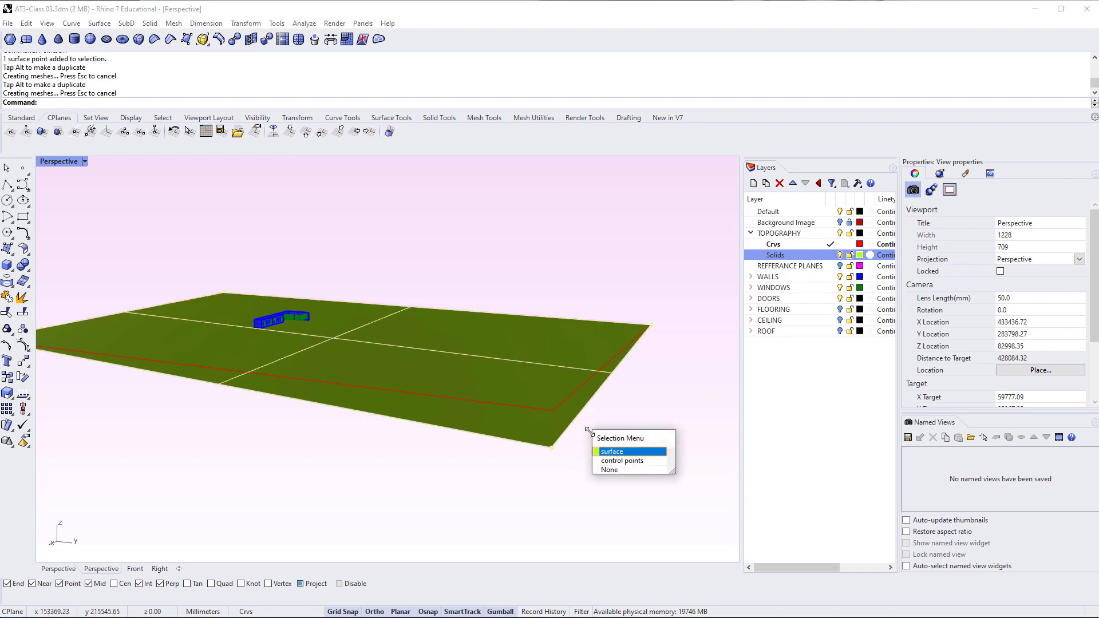
left_click(617, 461)
right_click_drag(619, 435, 632, 394)
left_click(695, 341)
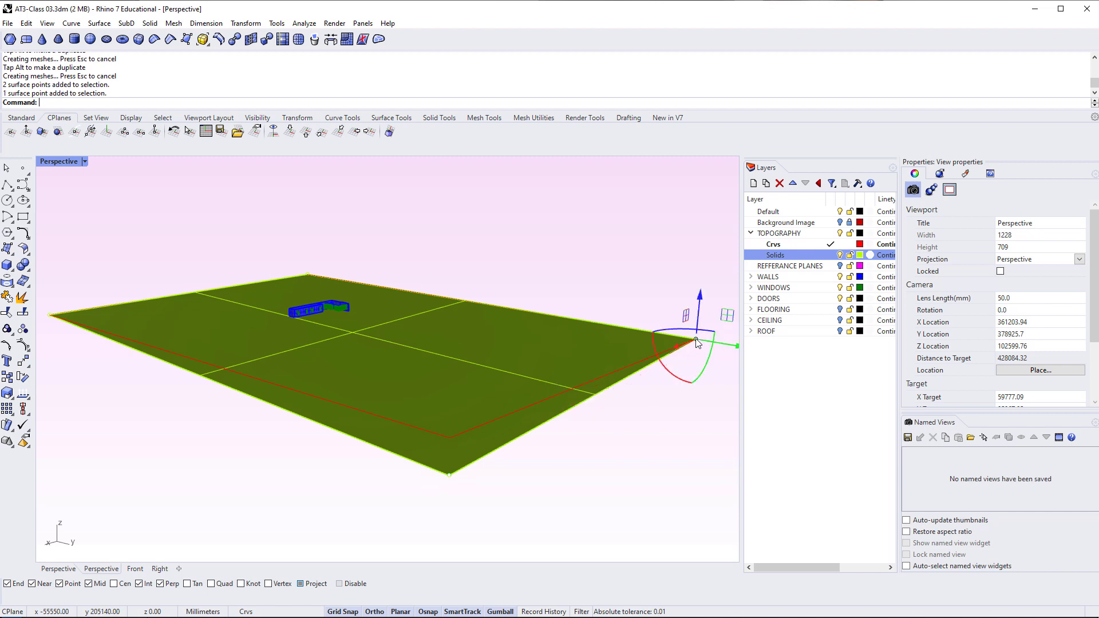
left_click(452, 480, "shift")
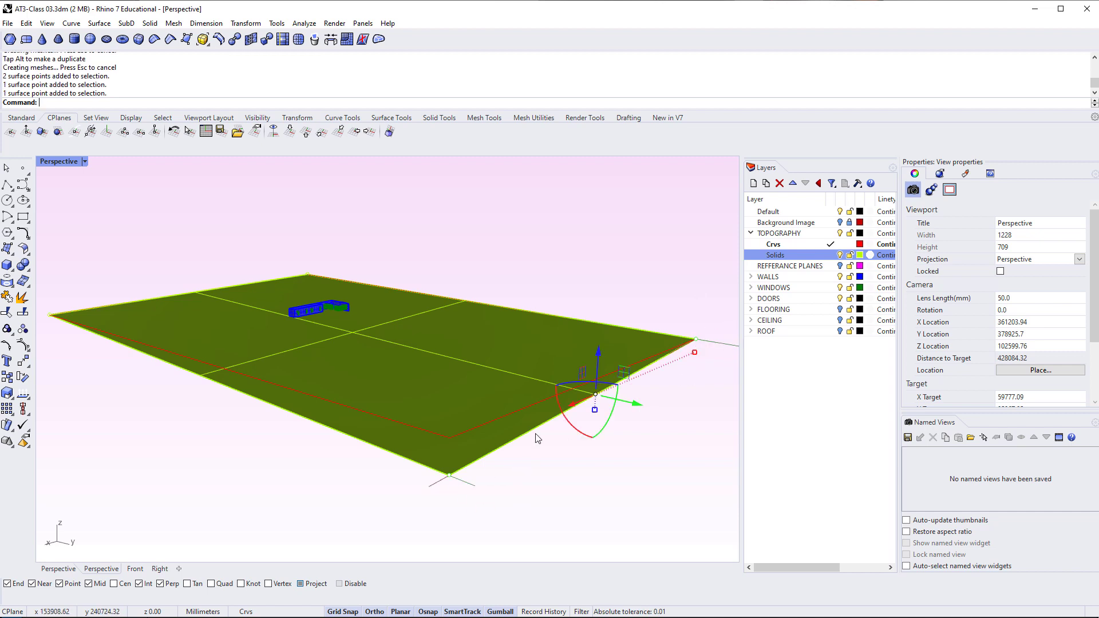
left_click_drag(599, 353, 592, 388)
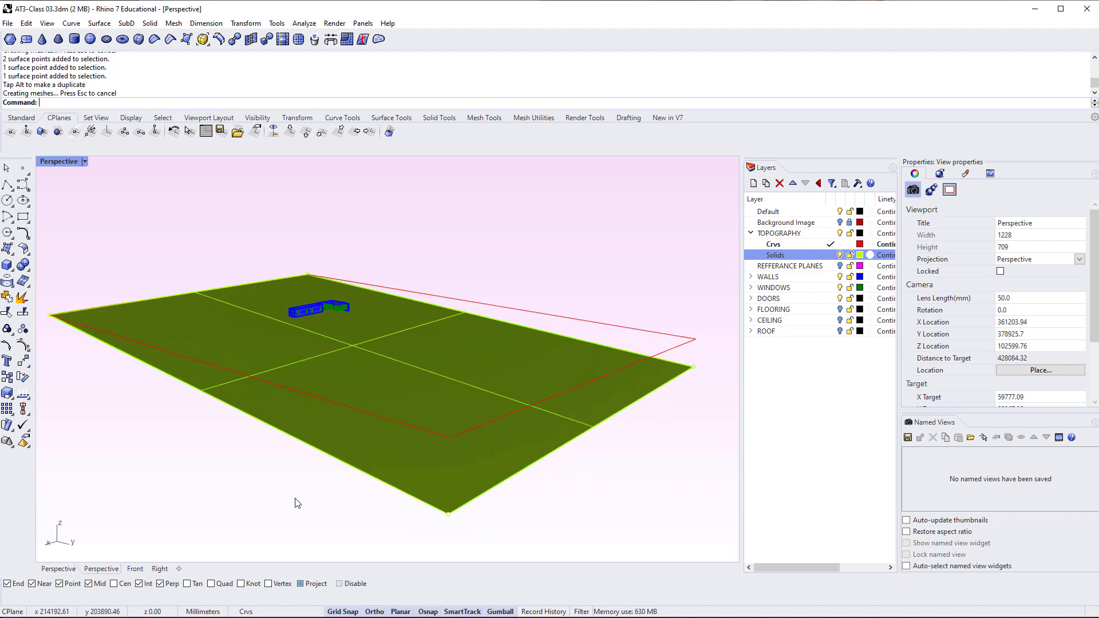
Undo the control point moves back to the flat ground surface
key("ctrl+z")
key("ctrl+z")
key("ctrl+z")
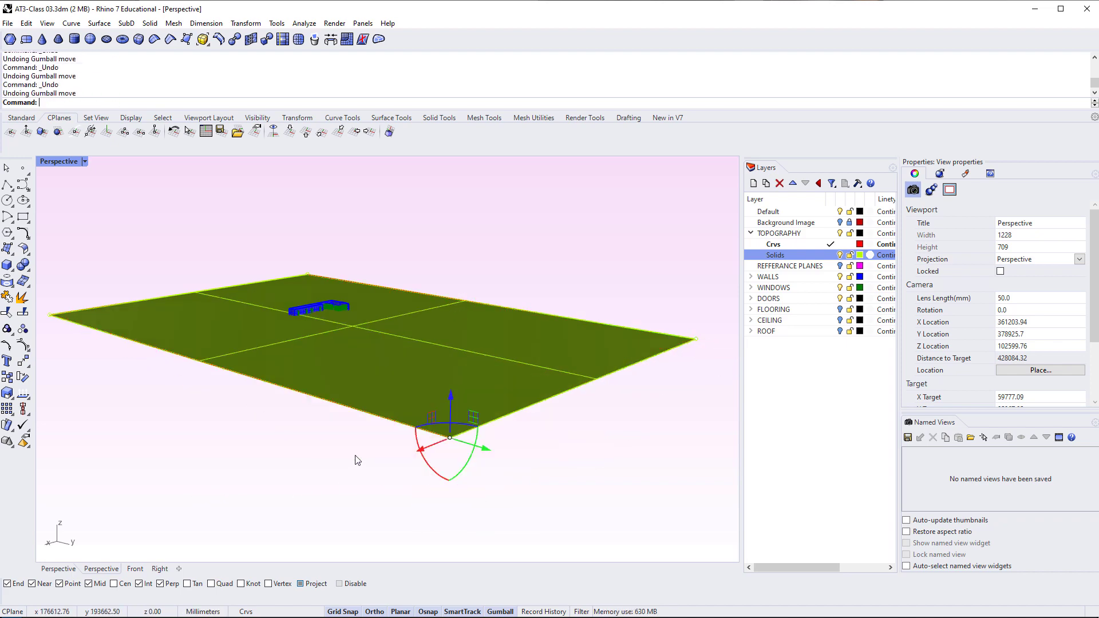
Try moving the whole ground surface with the gumball and undo the move
left_click(381, 364)
left_click_drag(354, 274, 379, 324)
key("ctrl+z")
Make the TOPOGRAPHY Solids layer current and hide the Crvs layer
left_click(305, 426)
right_click_drag(303, 421, 302, 510)
left_click(345, 399)
left_click(302, 510)
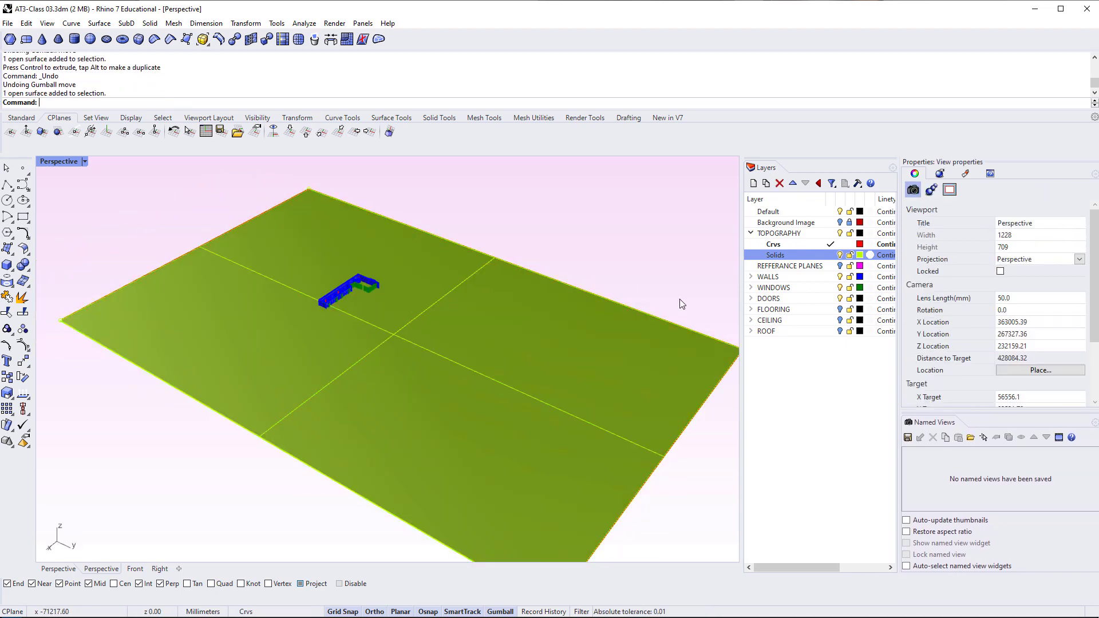
double_click(795, 255)
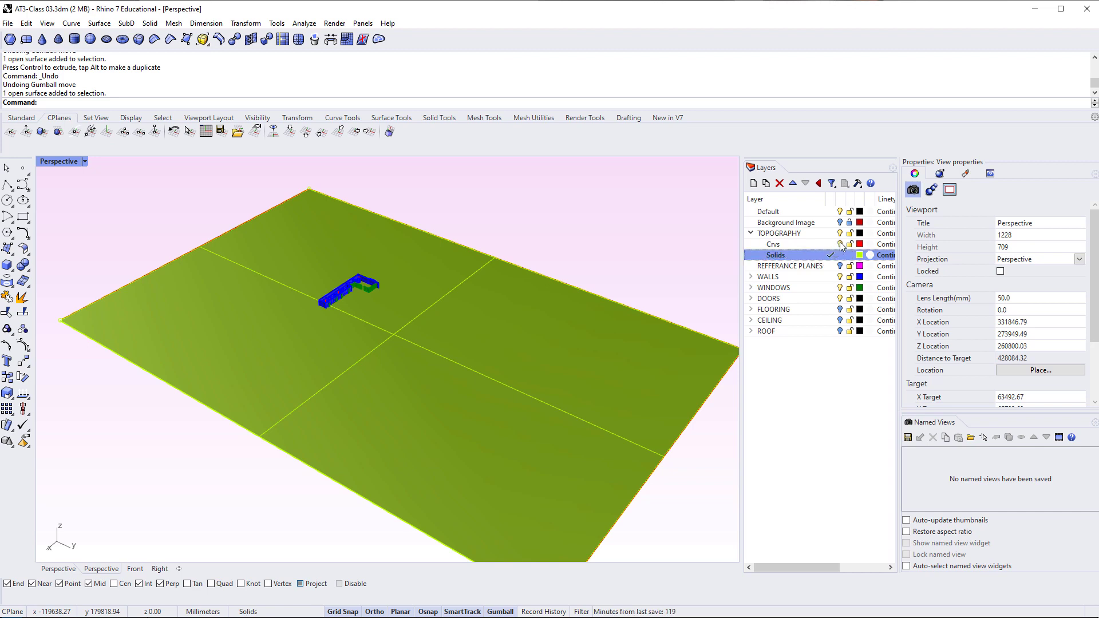
left_click(833, 246)
Start Rebuild on the ground surface and try a U point count of 5
right_click_drag(248, 484, 327, 419)
left_click(408, 390)
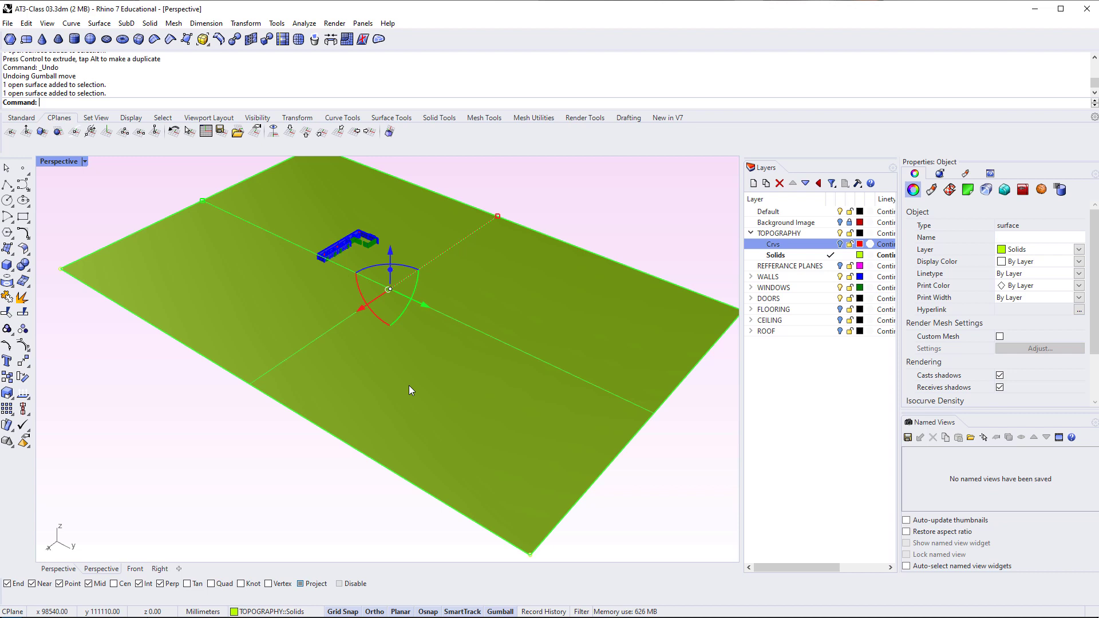
type("rebuild")
key("Return")
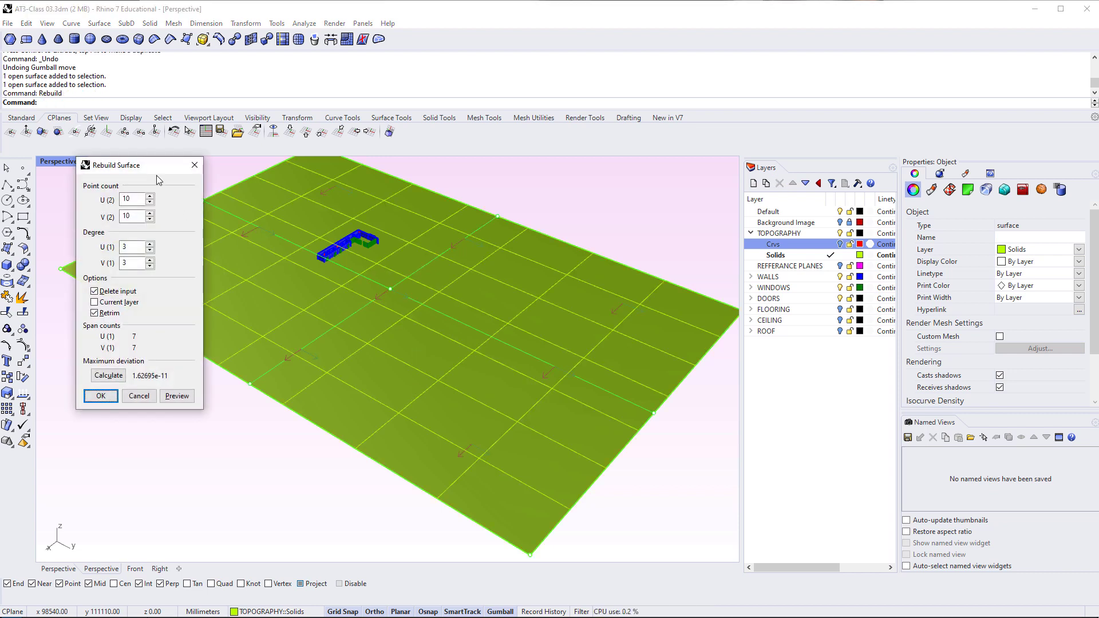
left_click_drag(158, 169, 167, 222)
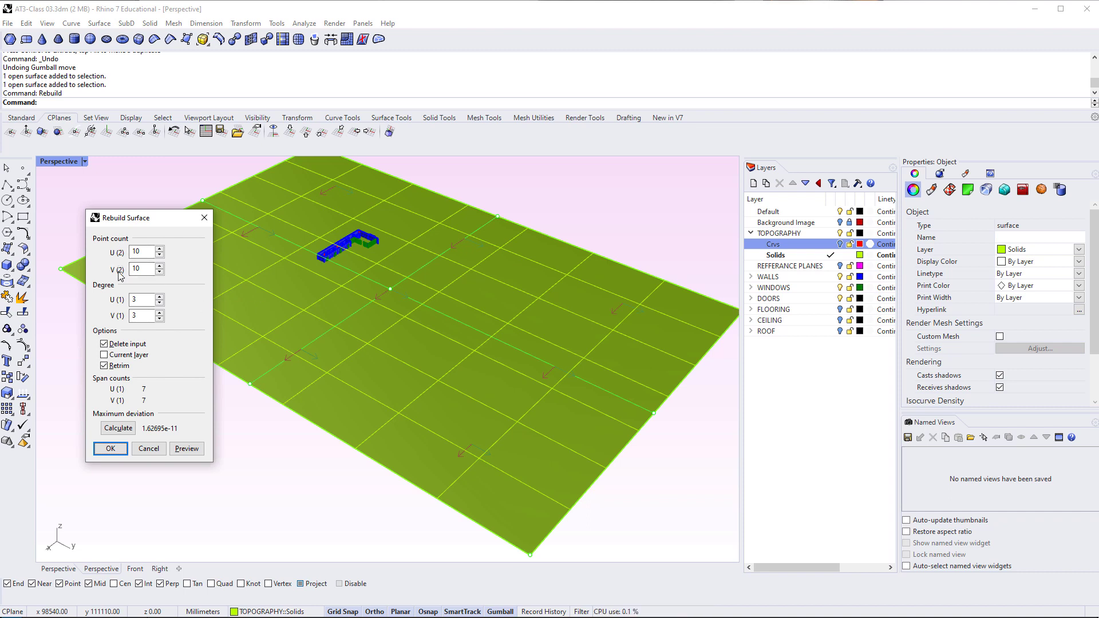
left_click(148, 249)
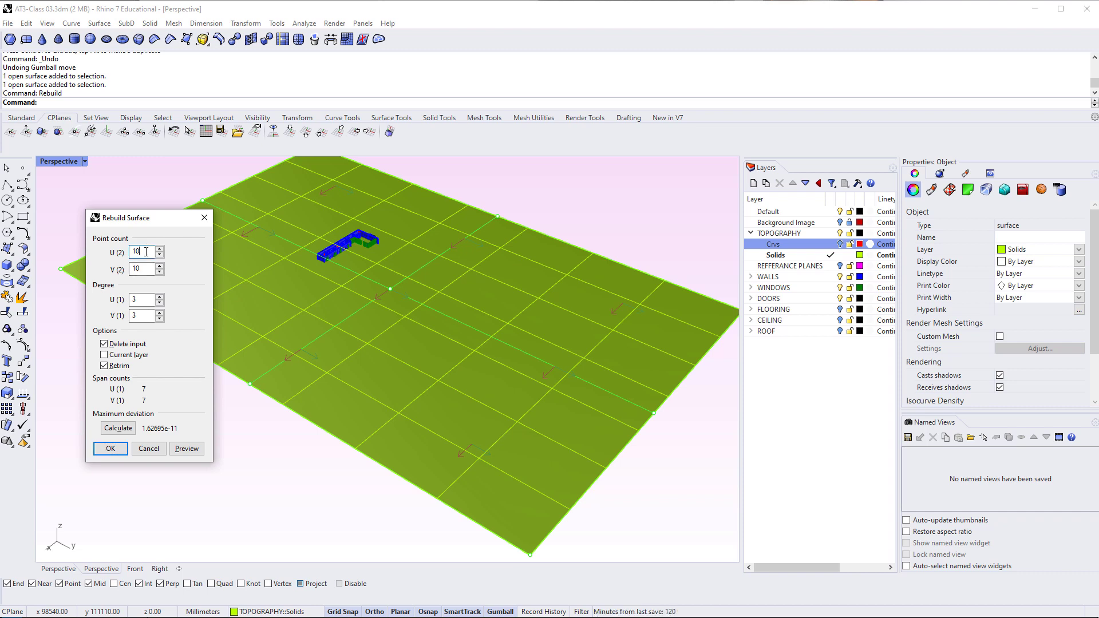
double_click(148, 249)
type("5")
left_click(152, 264)
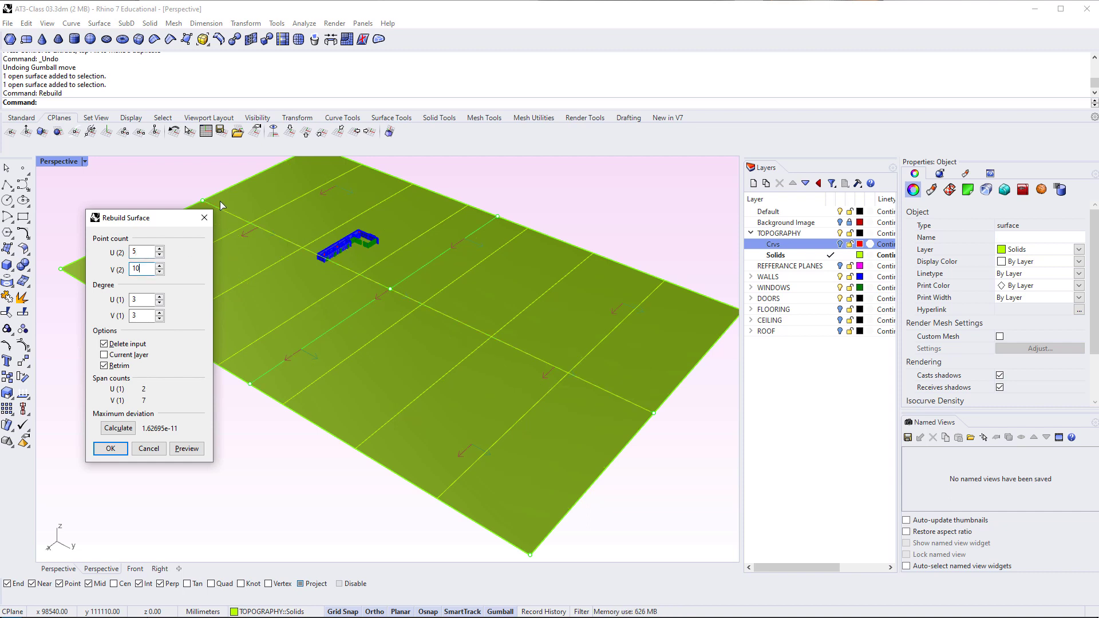
Rebuild the ground surface with a point count of 20 in both U and V
double_click(146, 253)
left_click(153, 269)
double_click(153, 271)
type("50")
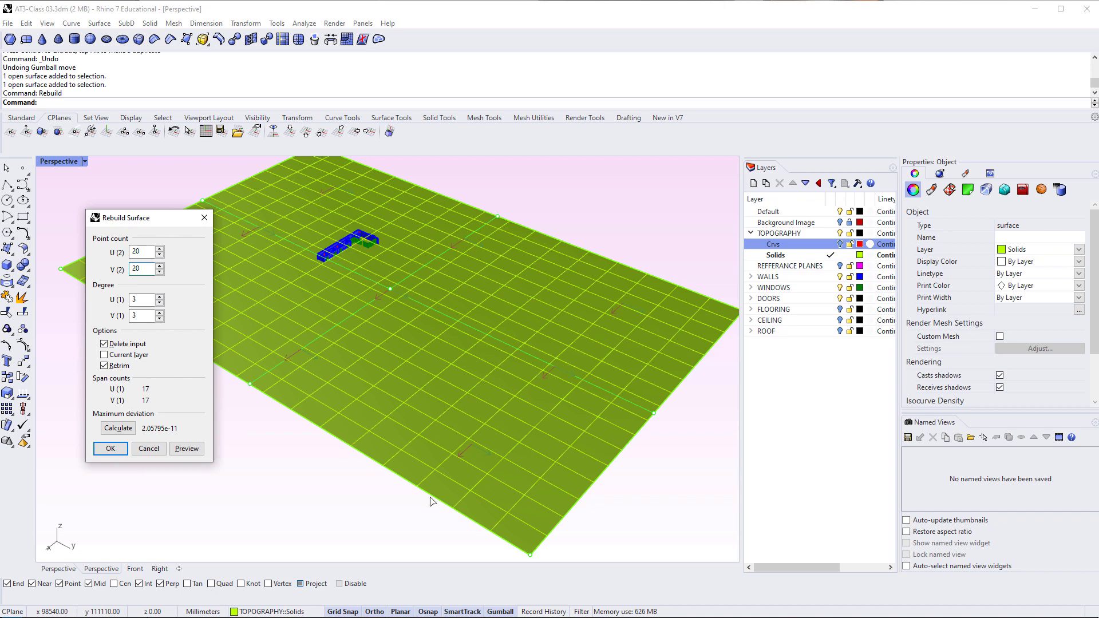
left_click(112, 448)
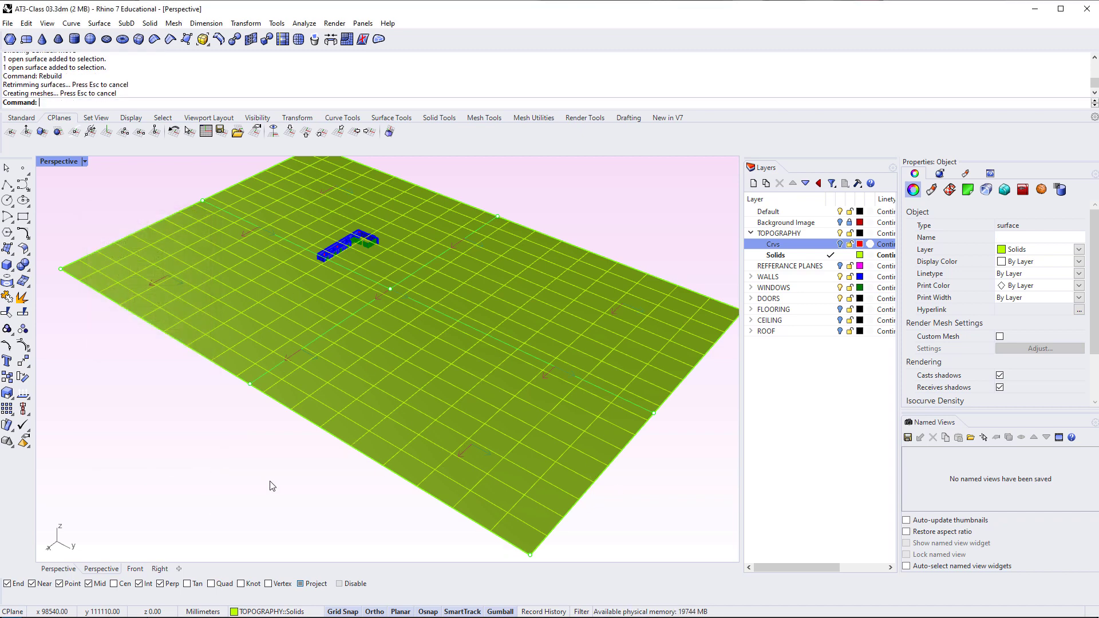
Try raising a single interior control point of the ground surface into a mound near the house, and undo the move
right_click_drag(418, 325, 415, 356)
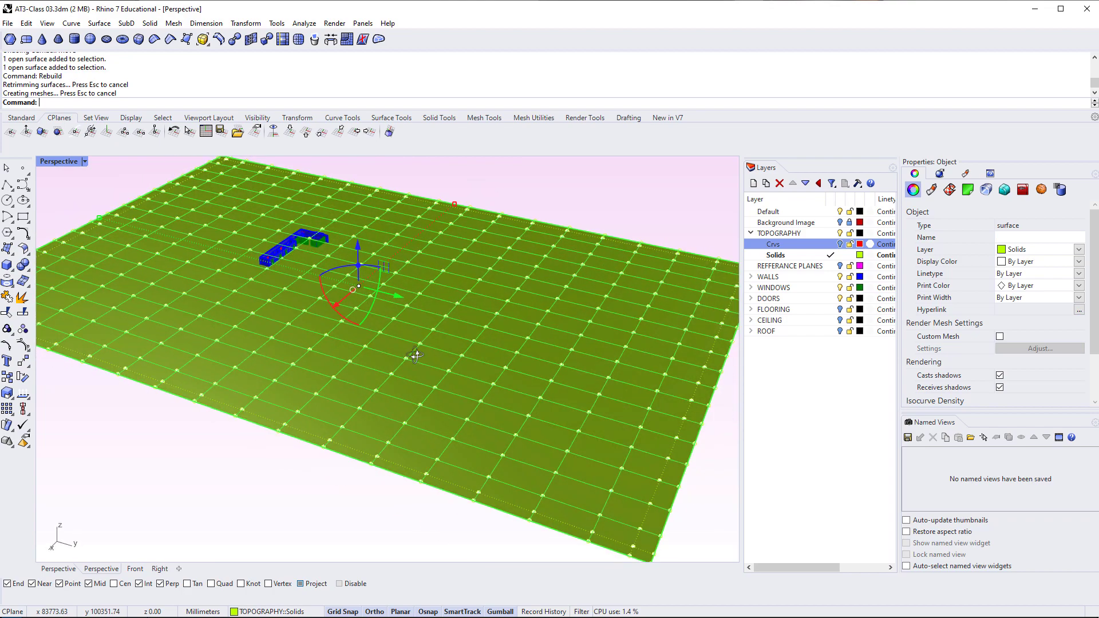
scroll(410, 358, "up", 3)
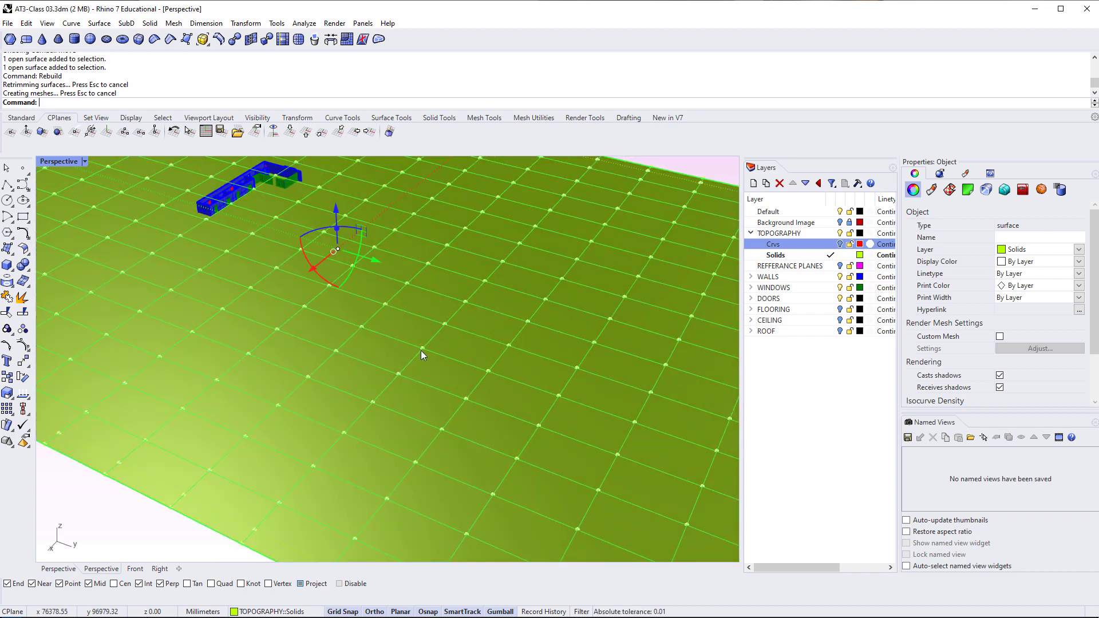
left_click(423, 349)
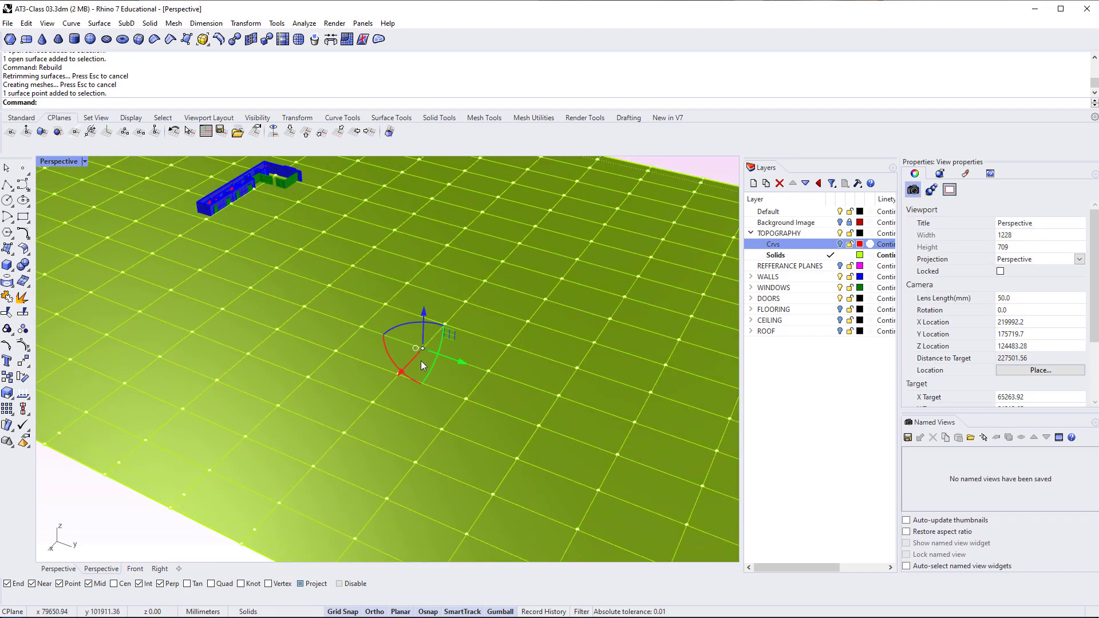
left_click_drag(423, 314, 424, 272)
scroll(407, 341, "up", 4)
right_click_drag(426, 367, 355, 279)
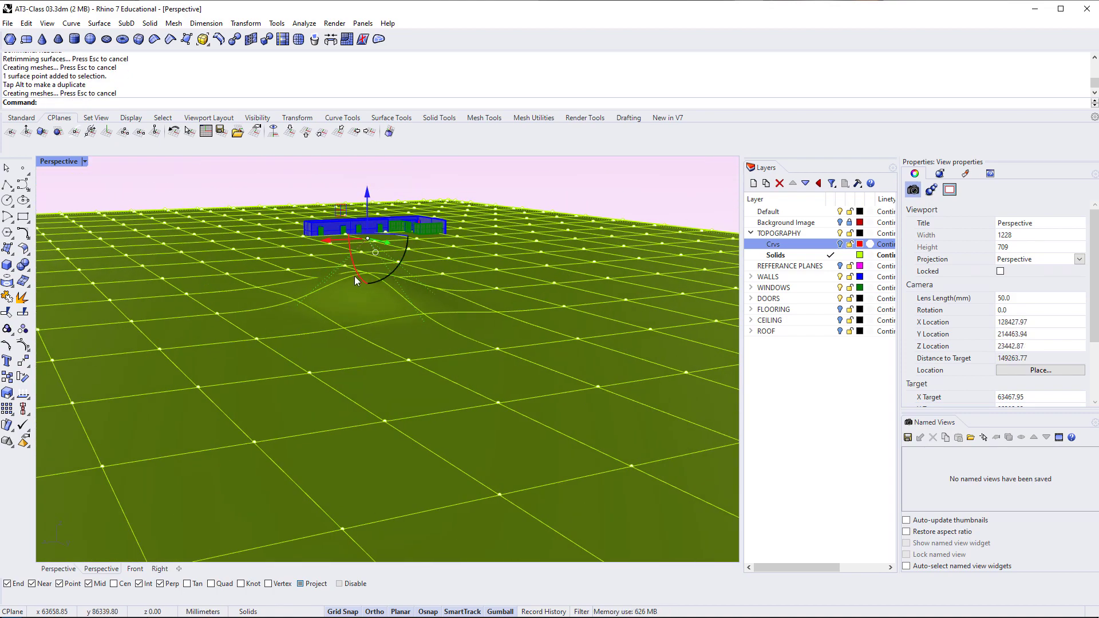
mouse_move(452, 307)
right_mouse_down()
mouse_move(515, 321)
mouse_move(463, 324)
right_mouse_up()
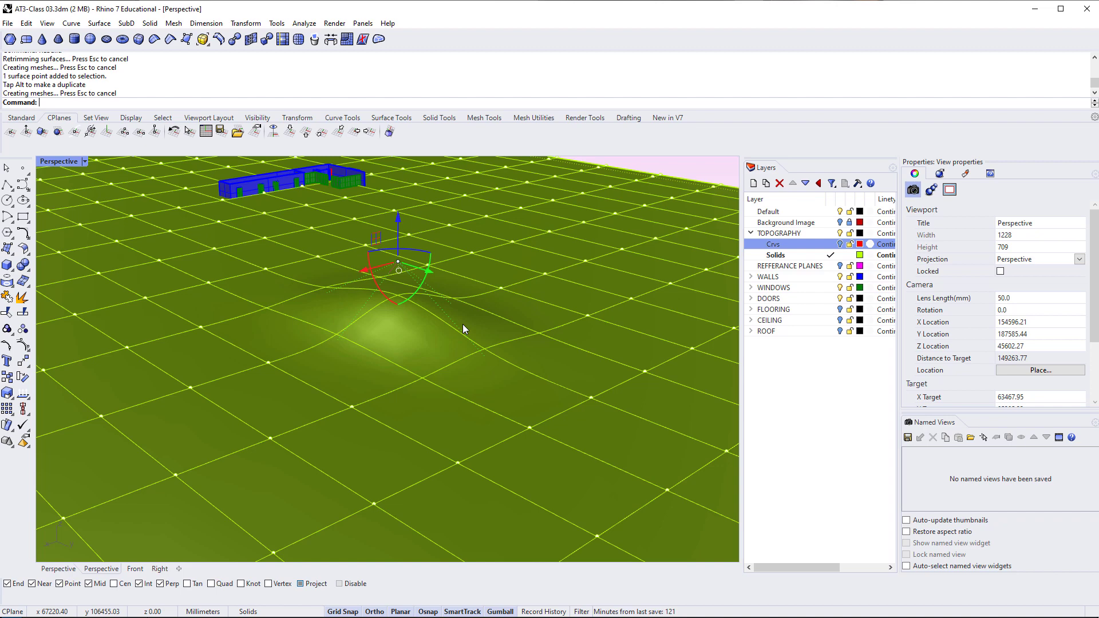
key("ctrl+z")
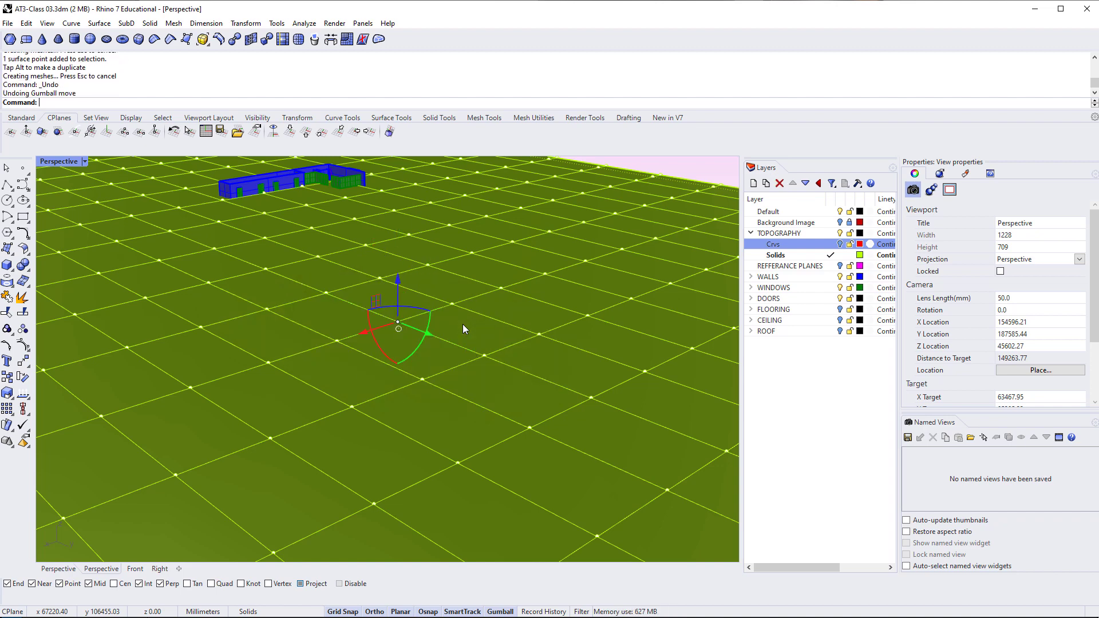
right_click_drag(455, 324, 462, 341)
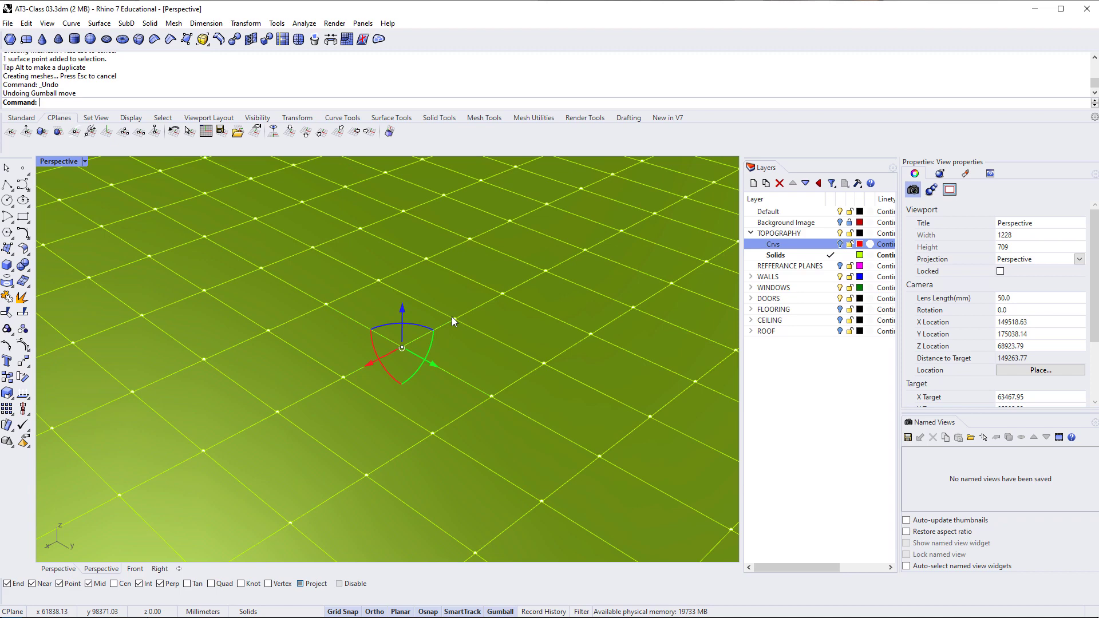
left_click(455, 319)
left_click(502, 292, "shift")
right_click_drag(490, 314, 492, 344)
key("Escape")
key("Escape")
left_click(558, 346)
key("Escape")
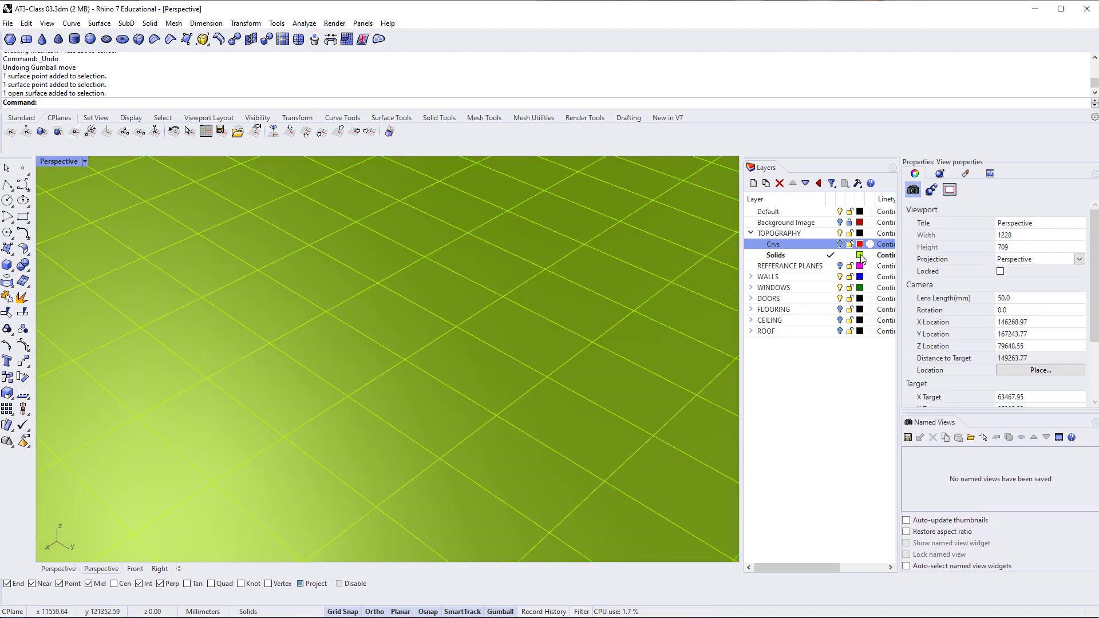
Change the TOPOGRAPHY Solids layer colour to dark grey, hex #272923
left_click(860, 255)
left_click_drag(169, 276, 218, 282)
left_click(305, 394)
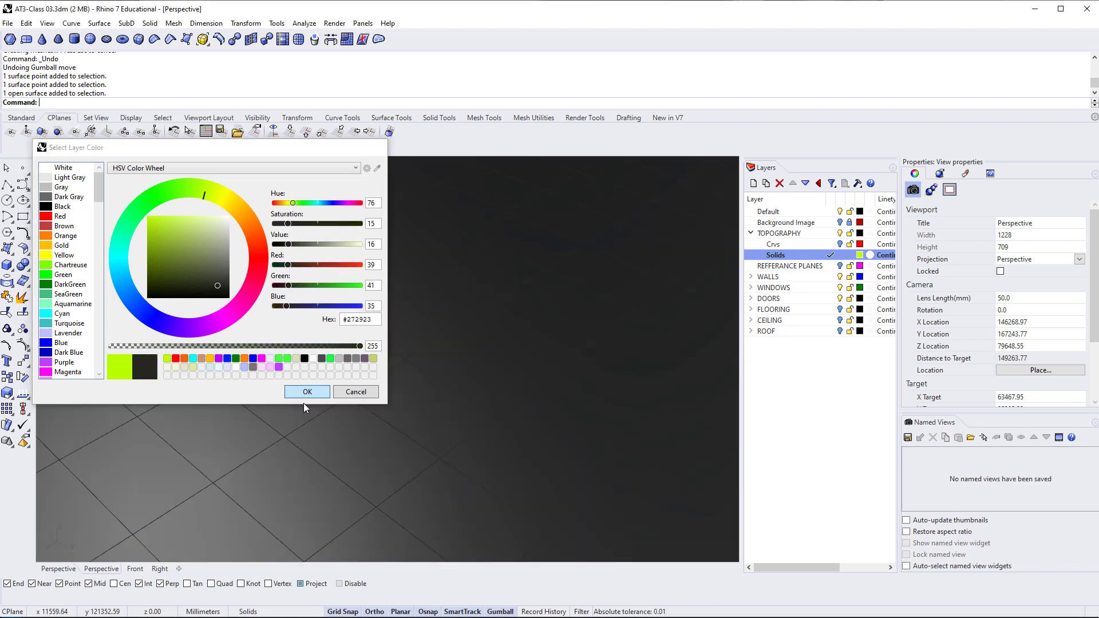
Turn on the control points of the rebuilt ground surface with PointsOn
left_click(370, 392)
right_click_drag(371, 392, 371, 423)
type("Po")
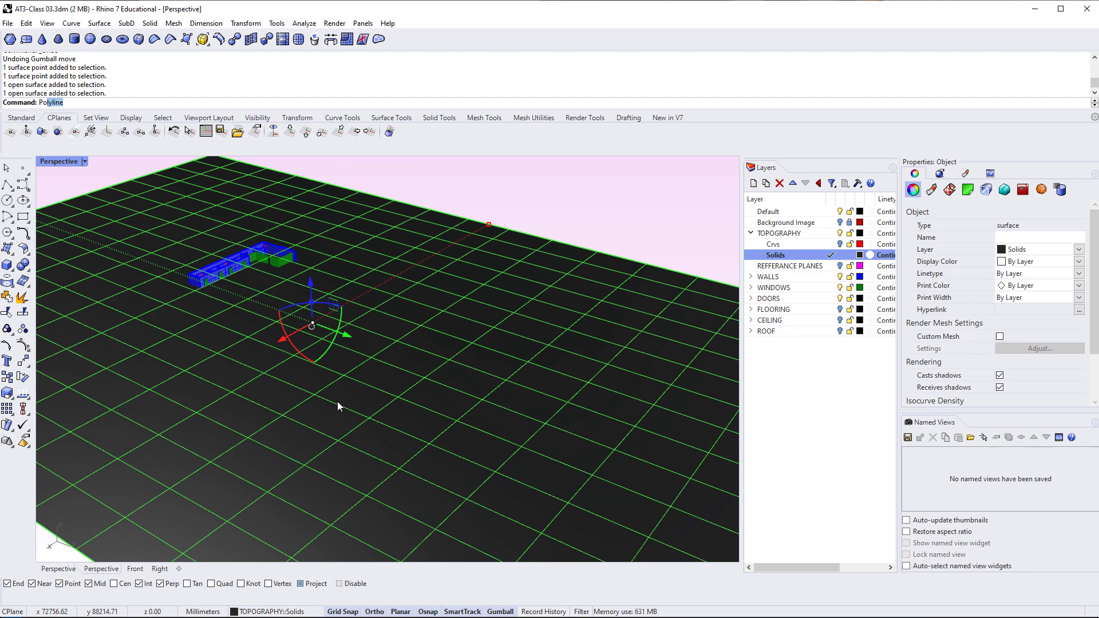
type("intsOn")
key("Return")
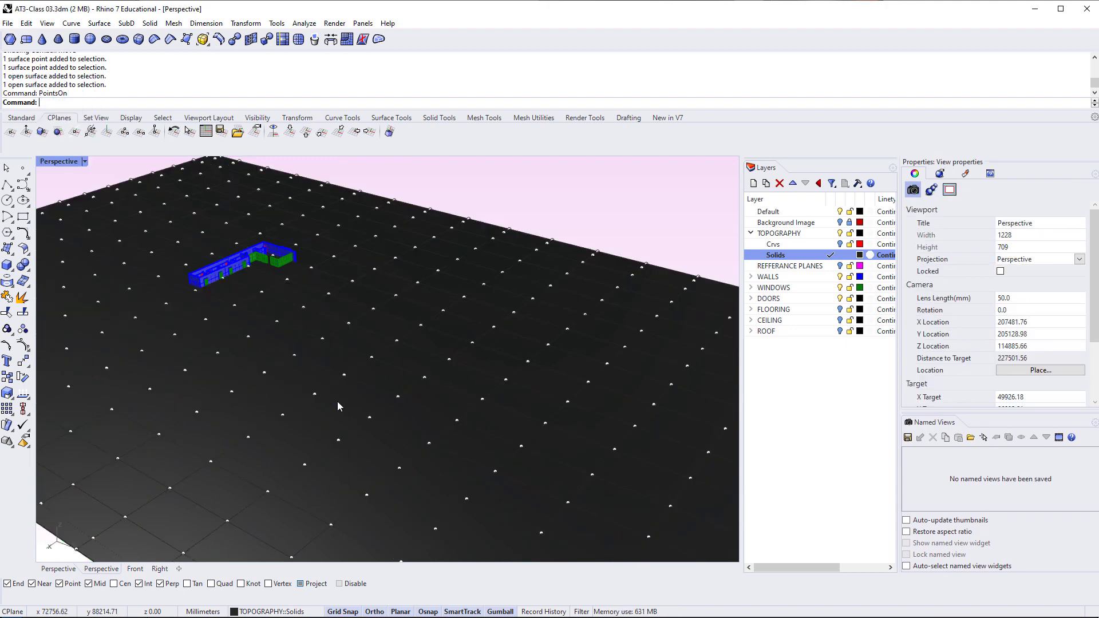
scroll(338, 404, "up", 5)
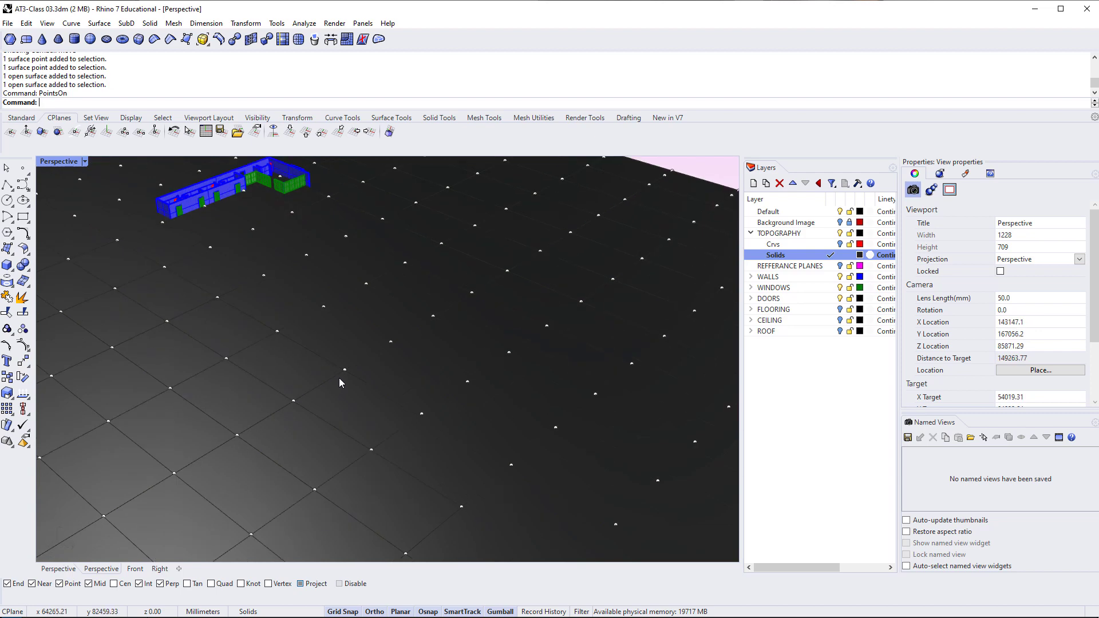
left_click(344, 371)
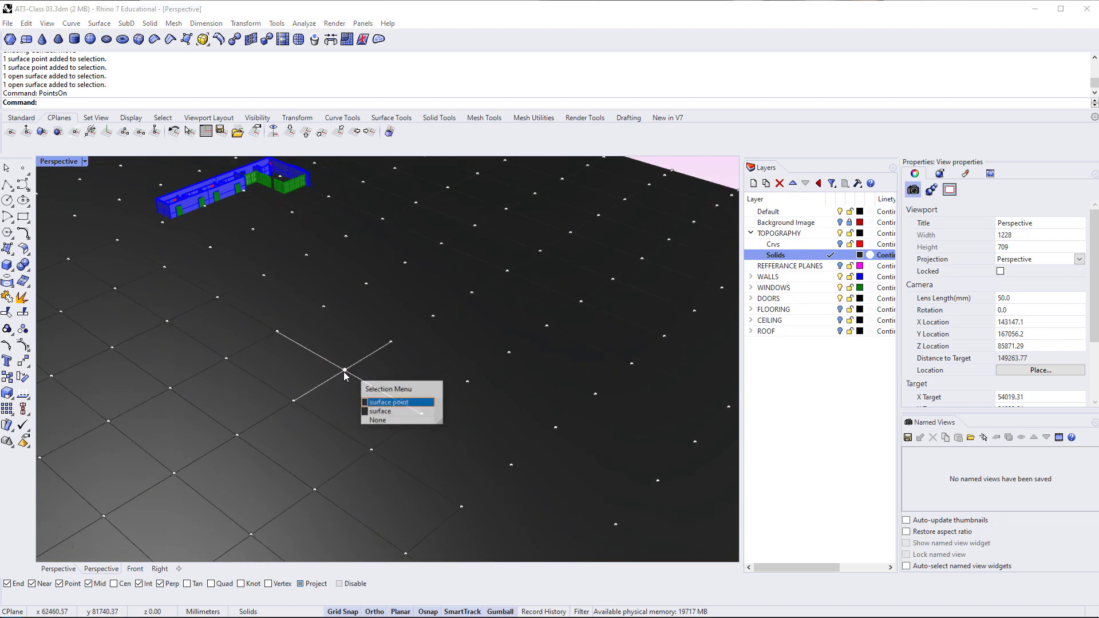
left_click(390, 403)
left_click(391, 343, "shift")
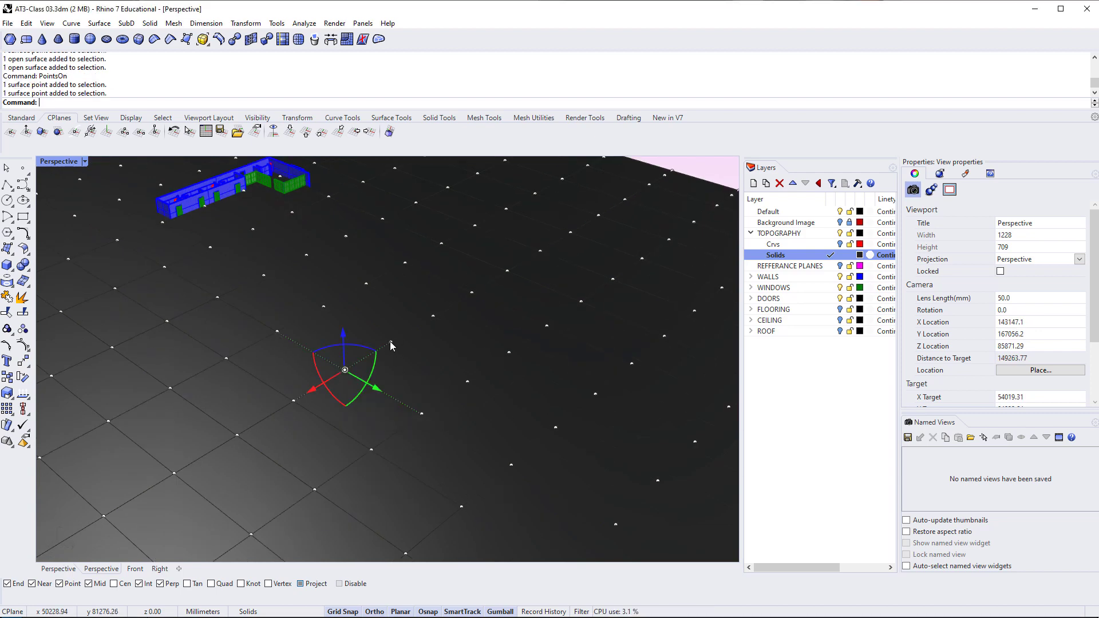
left_click(324, 308, "shift")
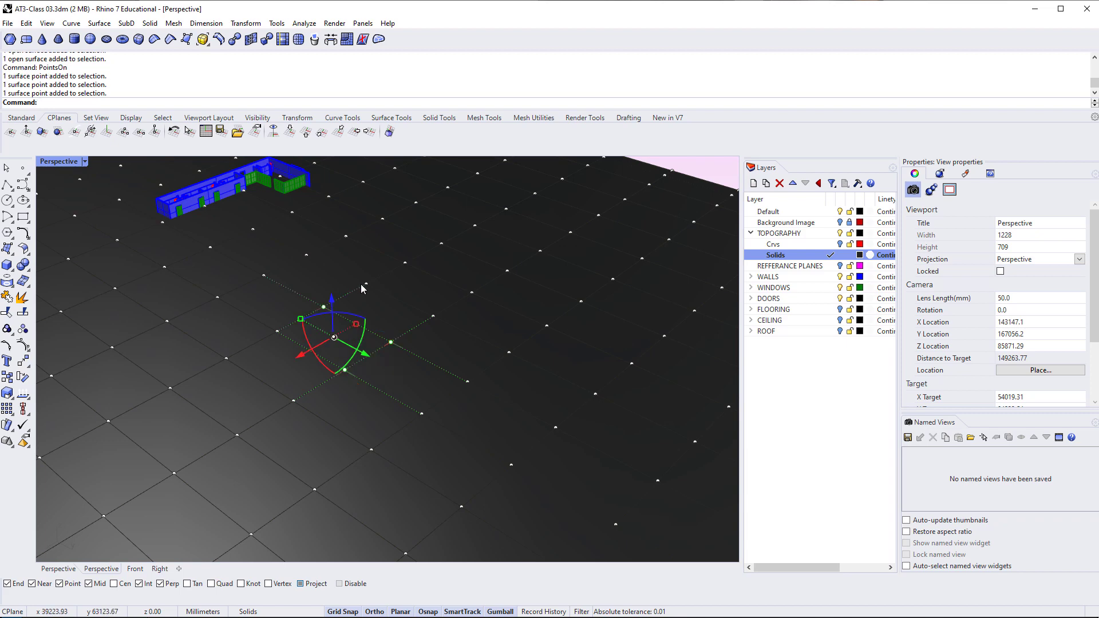
left_click(434, 317, "shift")
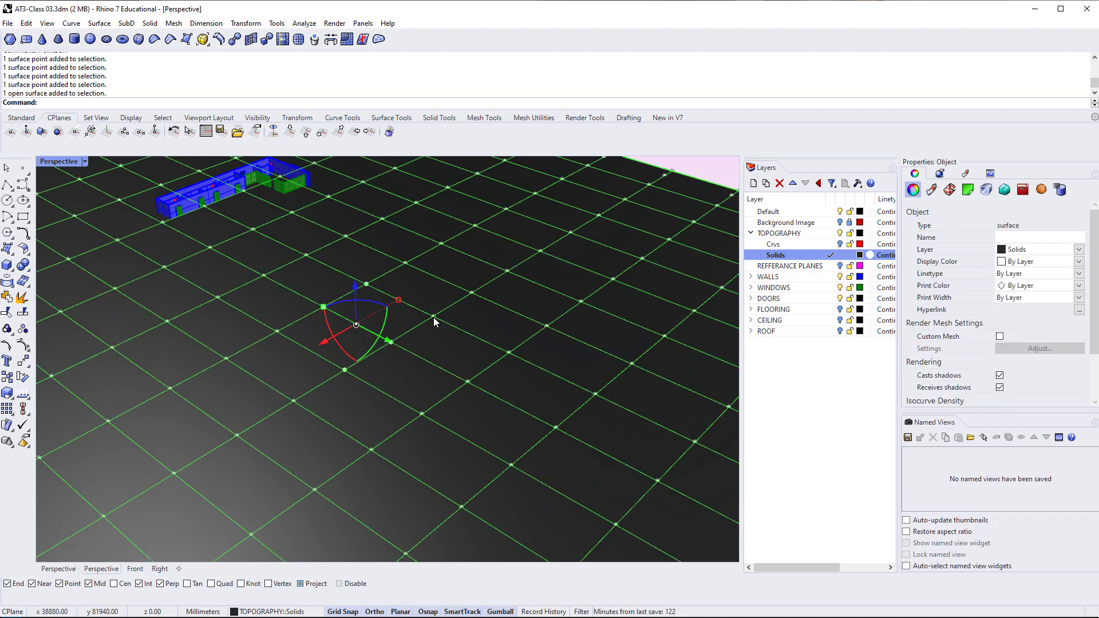
left_click(434, 316, "shift")
key("Escape")
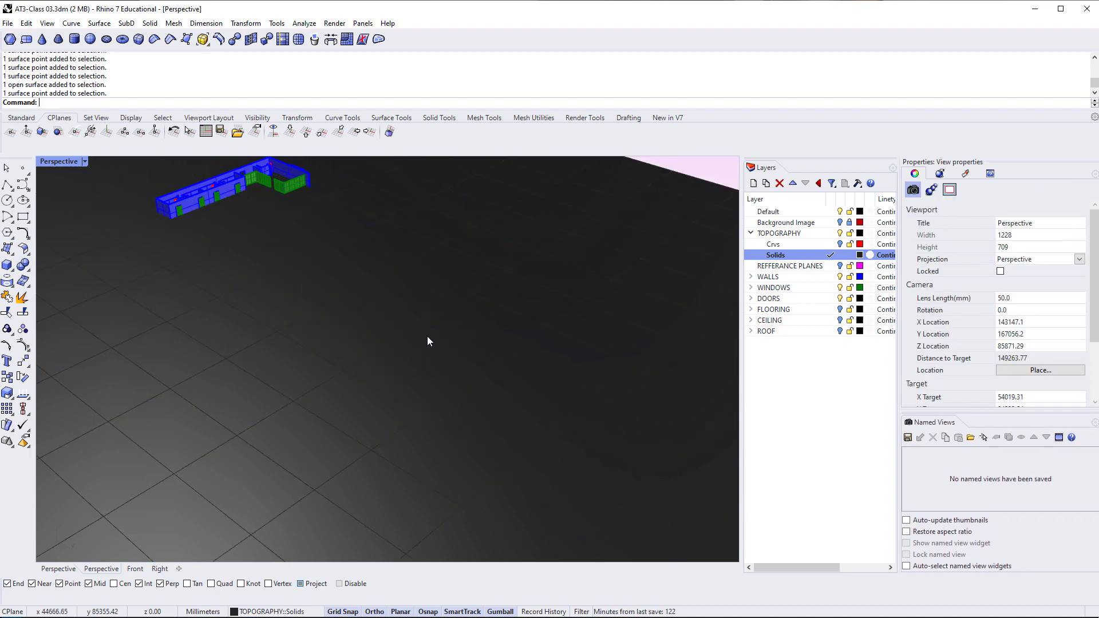
Try to raise five neighbouring interior control points of the ground surface into a mound in front of the house
left_click(428, 327)
key("F10")
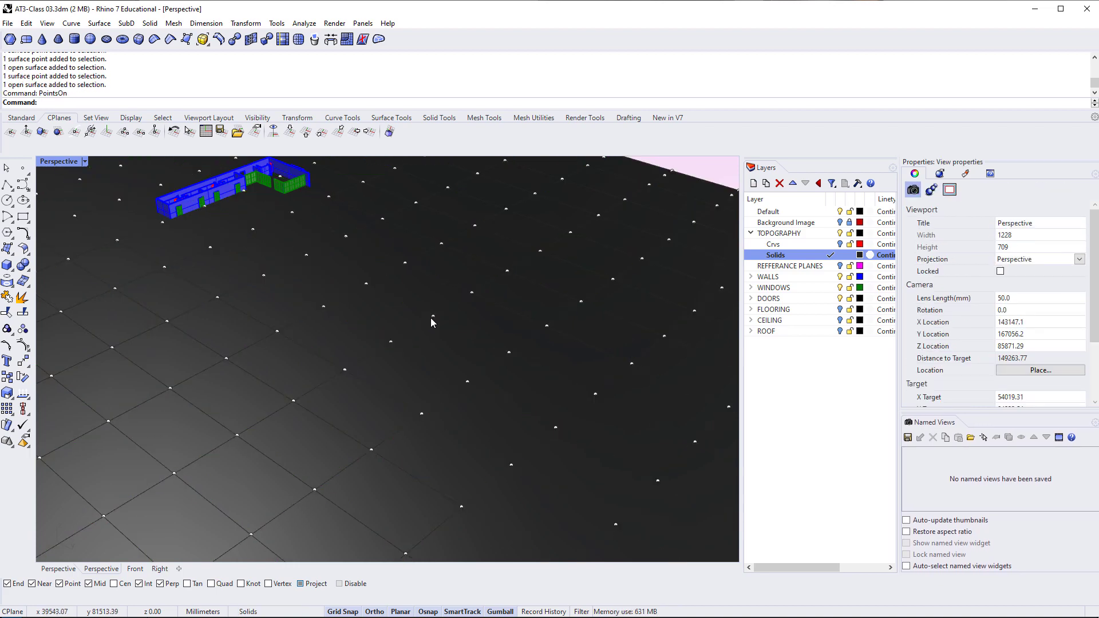
left_click(433, 317)
right_click(390, 348)
left_click(391, 343, "shift")
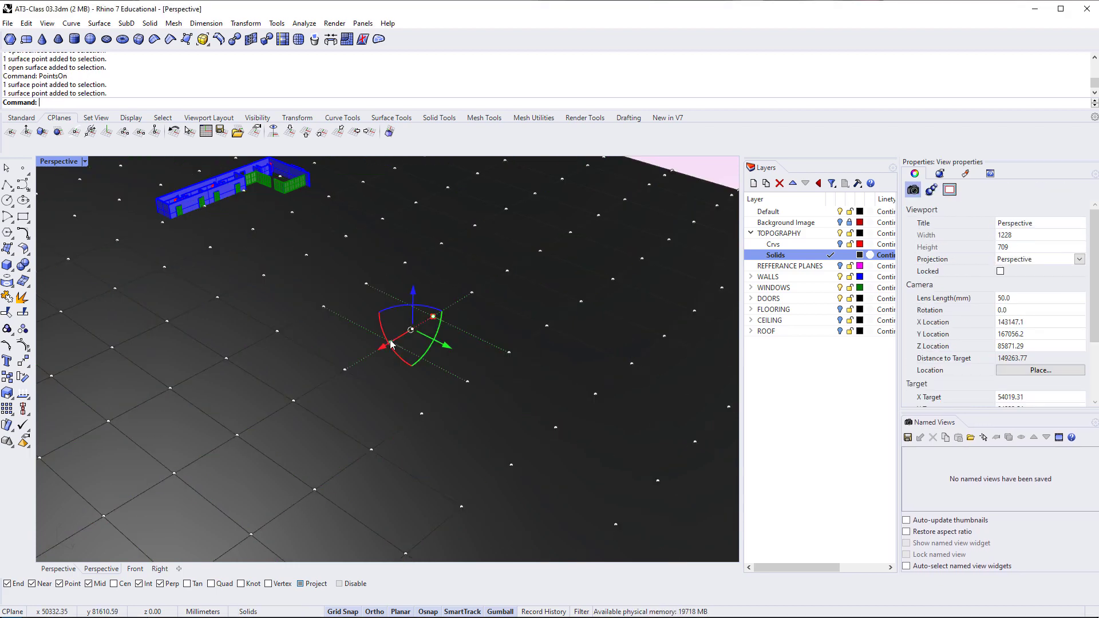
left_click(344, 370, "shift")
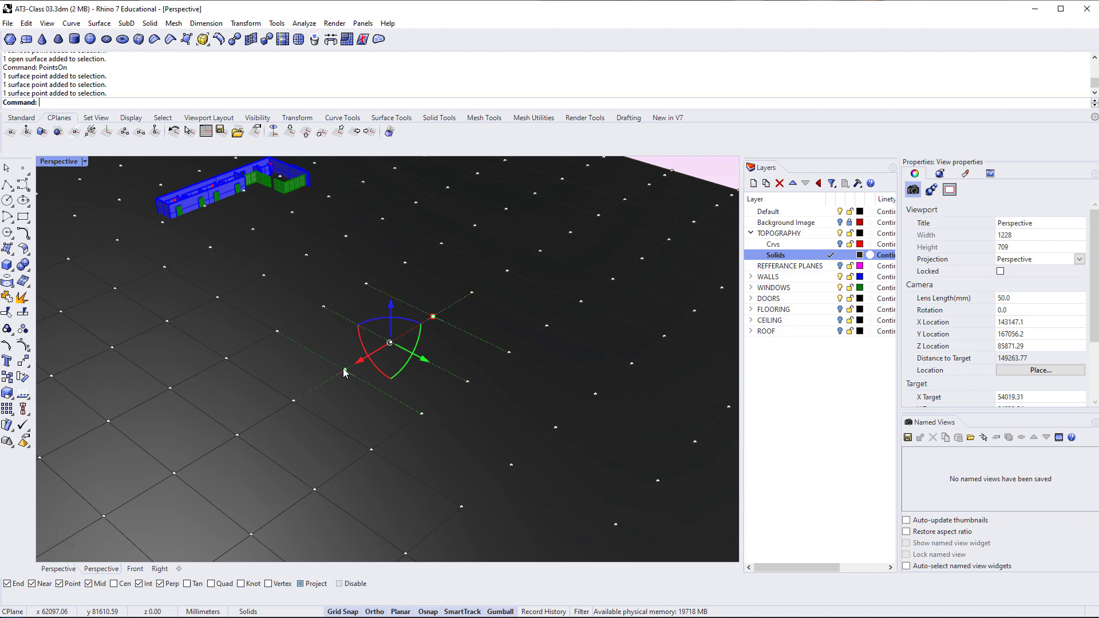
left_click(421, 413, "shift")
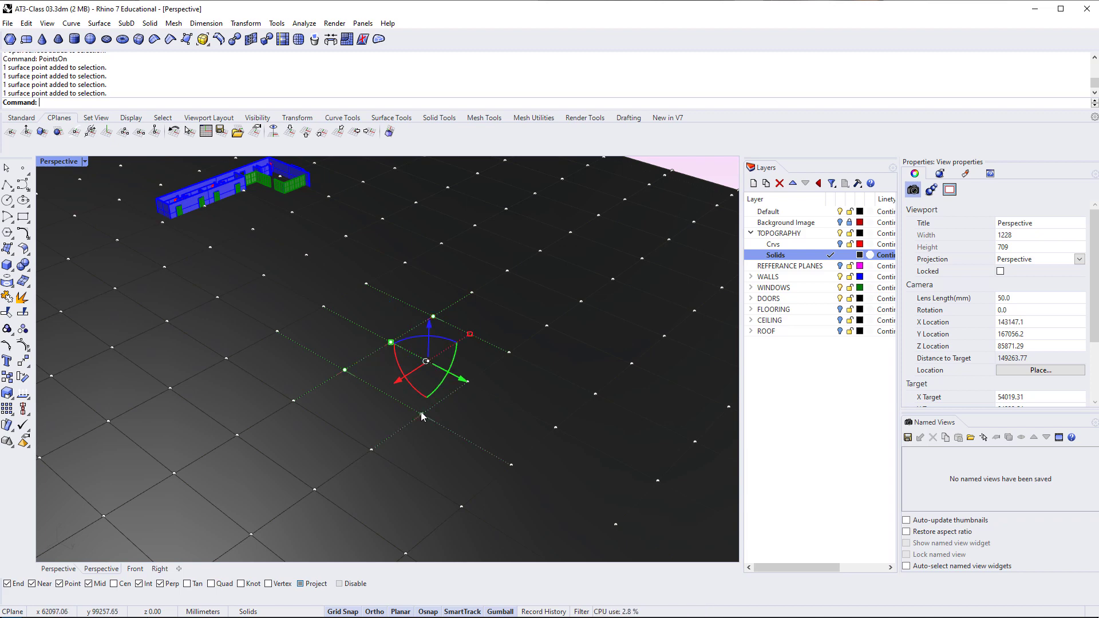
left_click(510, 352, "shift")
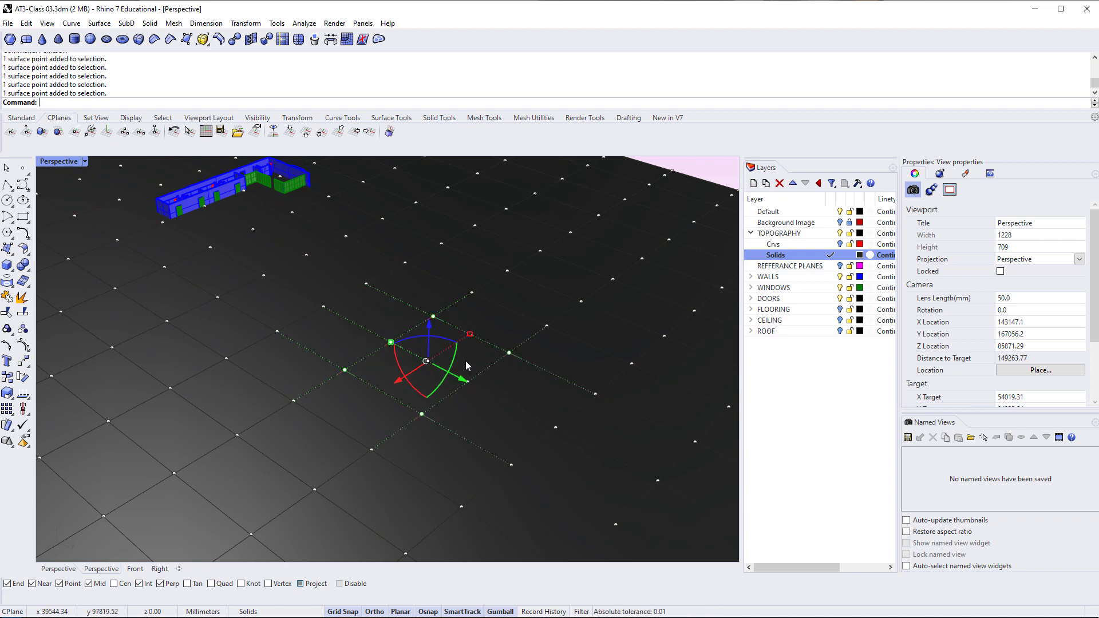
right_click_drag(465, 360, 405, 367)
left_click(429, 324)
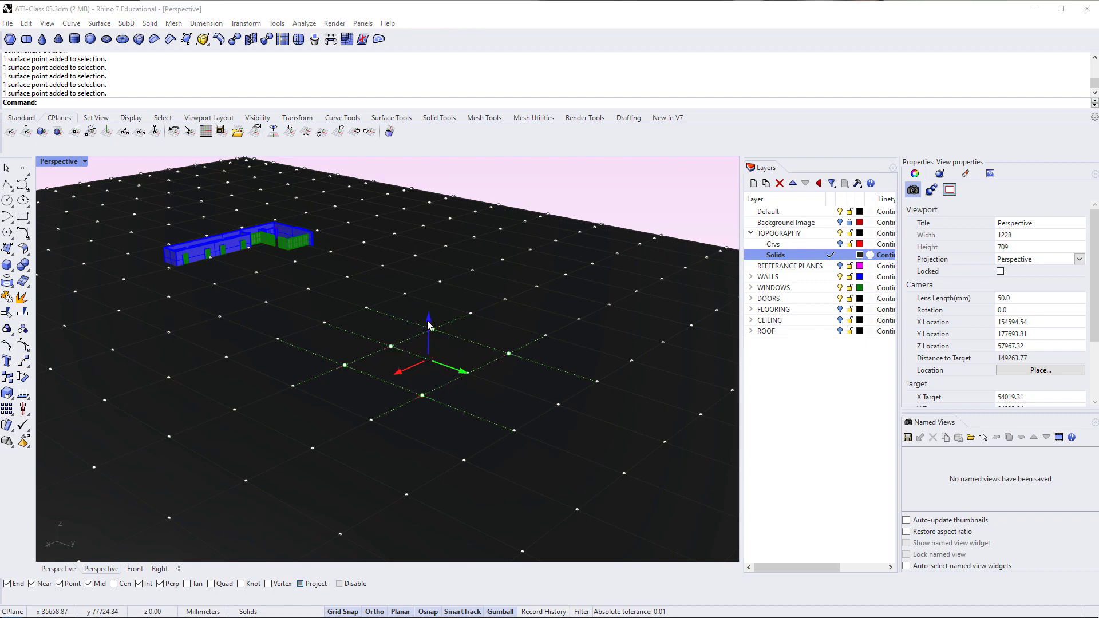
left_click_drag(429, 331, 444, 257)
left_click(568, 173)
right_click_drag(568, 173, 569, 394)
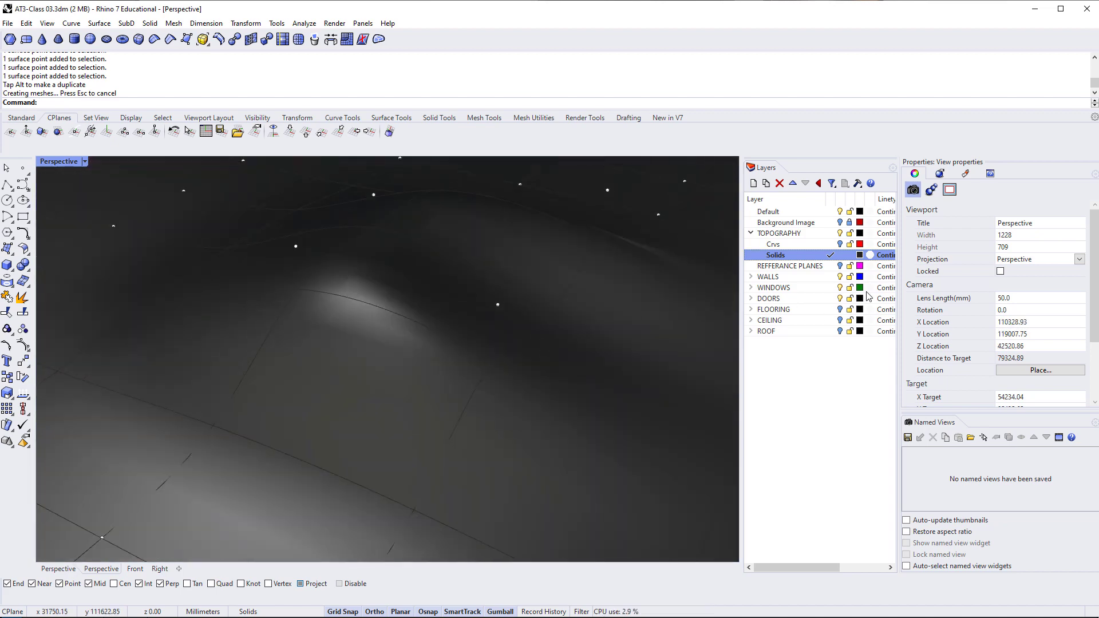
Try a different display colour for the TOPOGRAPHY Solids layer and look over the mound
left_click(860, 254)
left_click_drag(169, 245, 229, 243)
left_click(303, 391)
right_click_drag(450, 444, 350, 431)
scroll(387, 406, "down", 12)
Undo the last layer colour change and the raised mound on the ground surface
key("Escape")
key("ctrl+z")
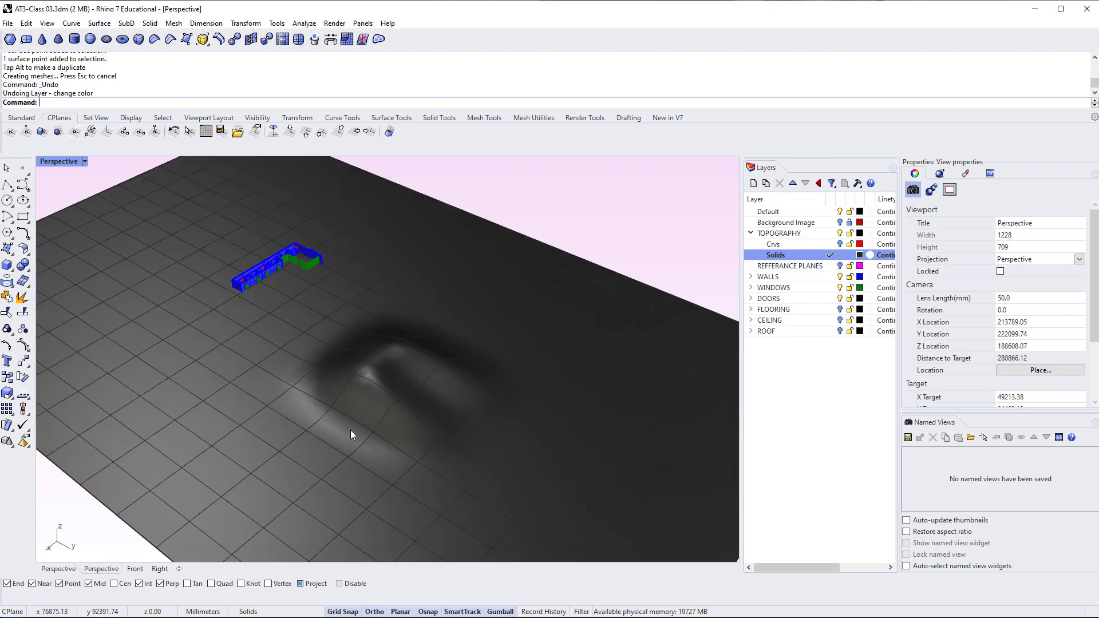
key("ctrl+z")
key("Escape")
right_click_drag(479, 435, 374, 455)
Turn on the control points of the flat rebuilt ground surface with PointsOn
left_click(399, 438)
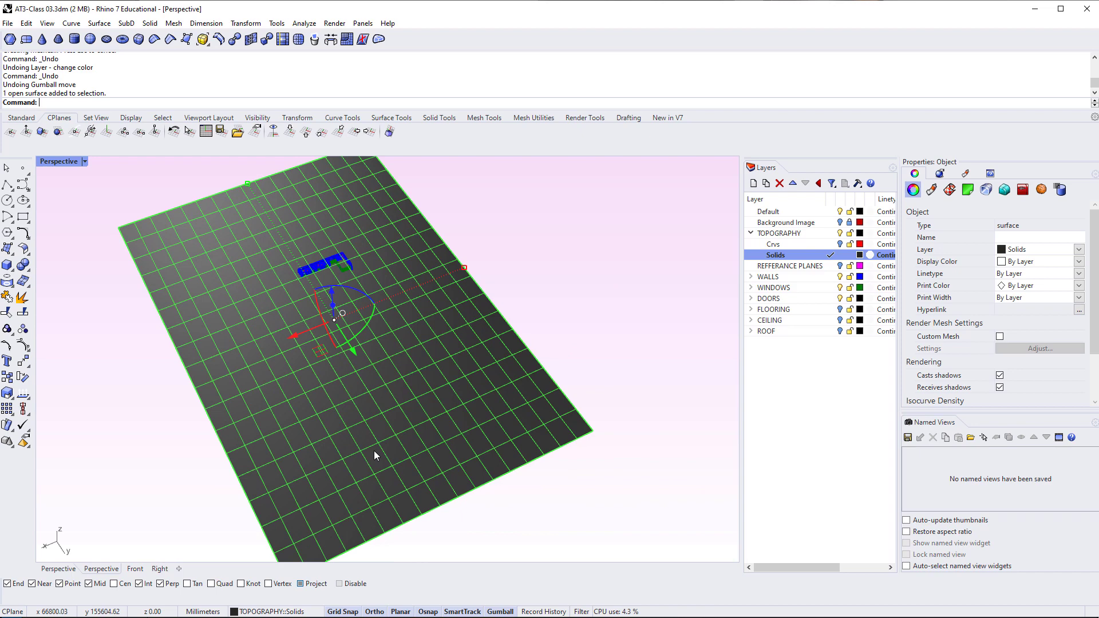
type("PointsOn")
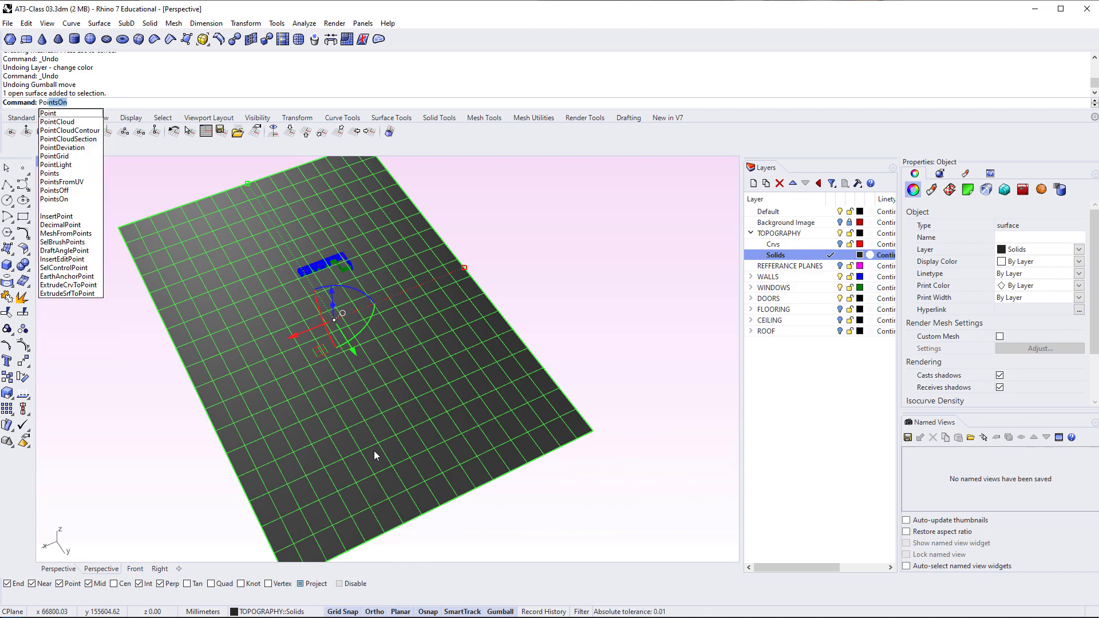
key("Return")
right_click_drag(380, 457, 376, 486)
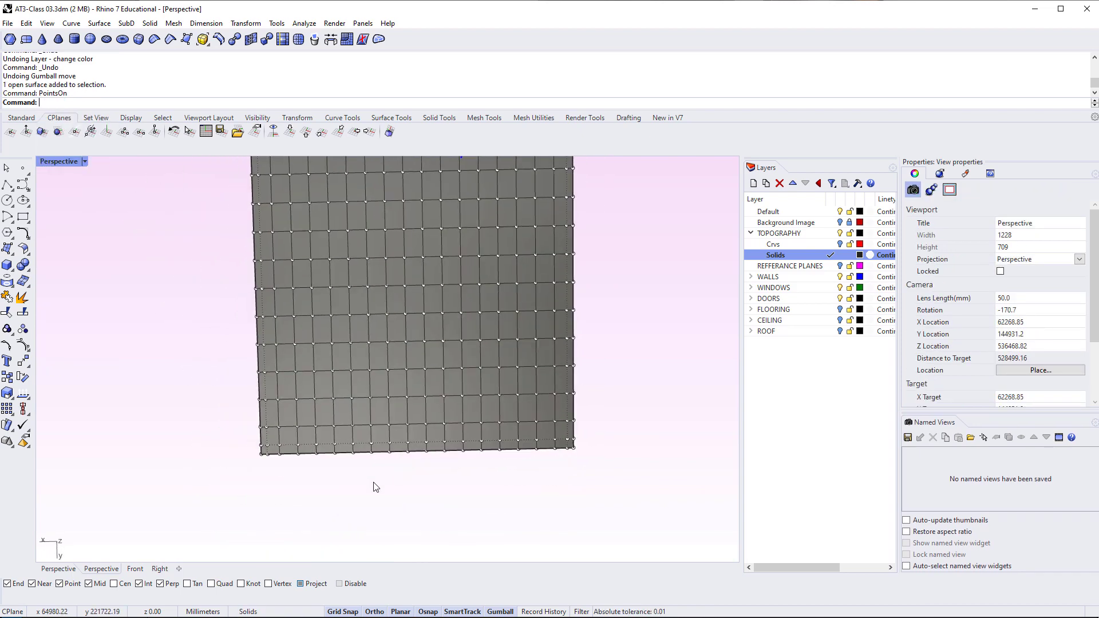
right_click_drag(214, 444, 210, 414)
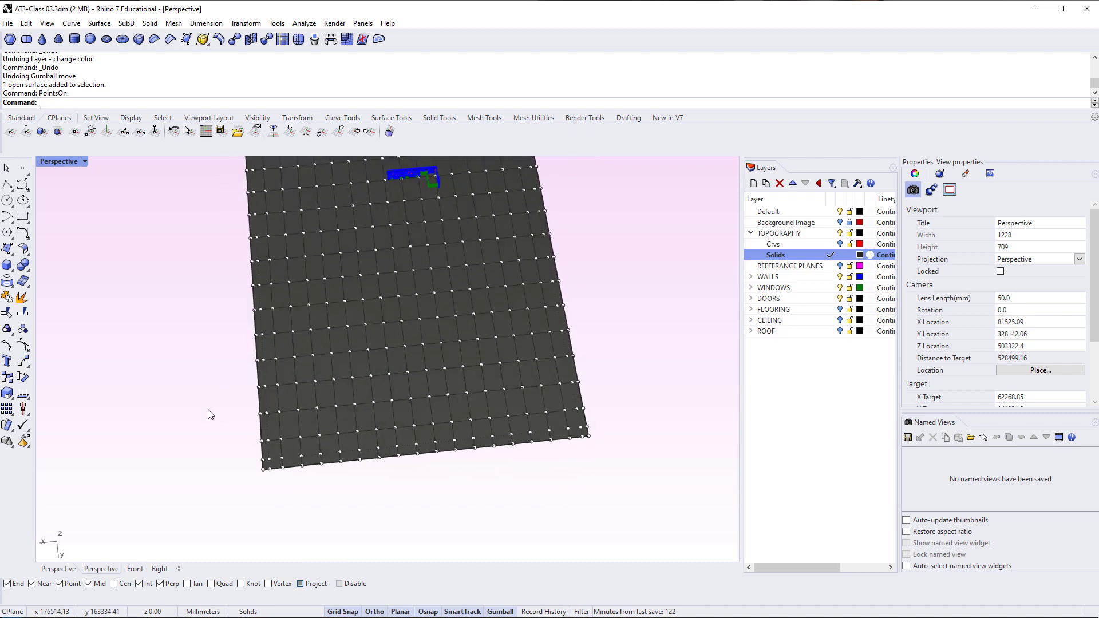
Try to lower a block of control points at one corner of the edge farthest from the house
left_click_drag(249, 424, 437, 517)
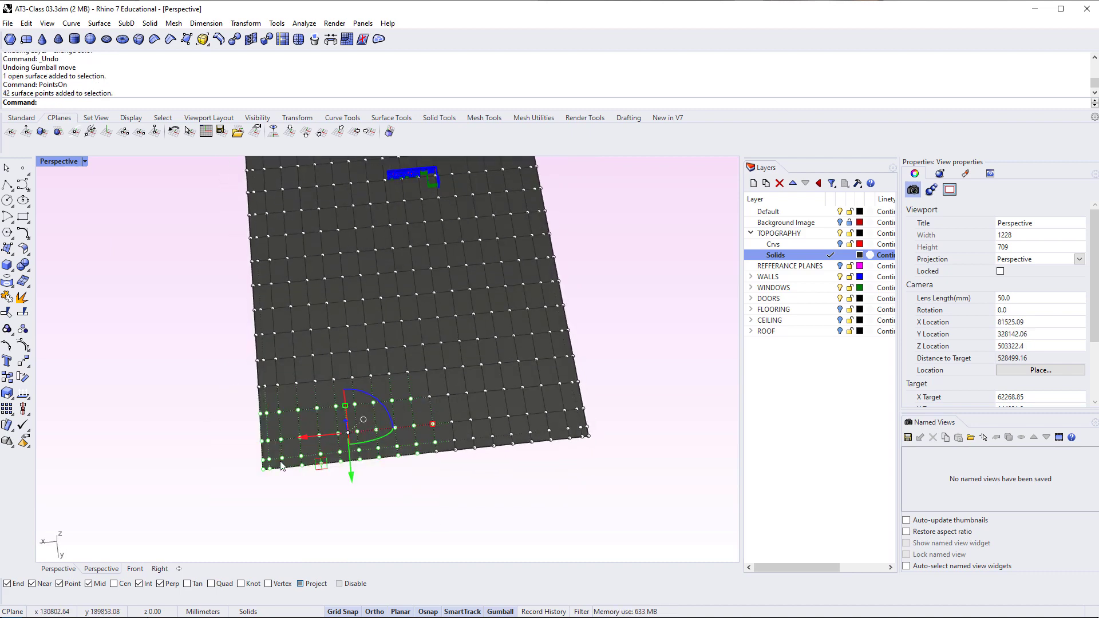
right_click_drag(321, 448, 410, 380)
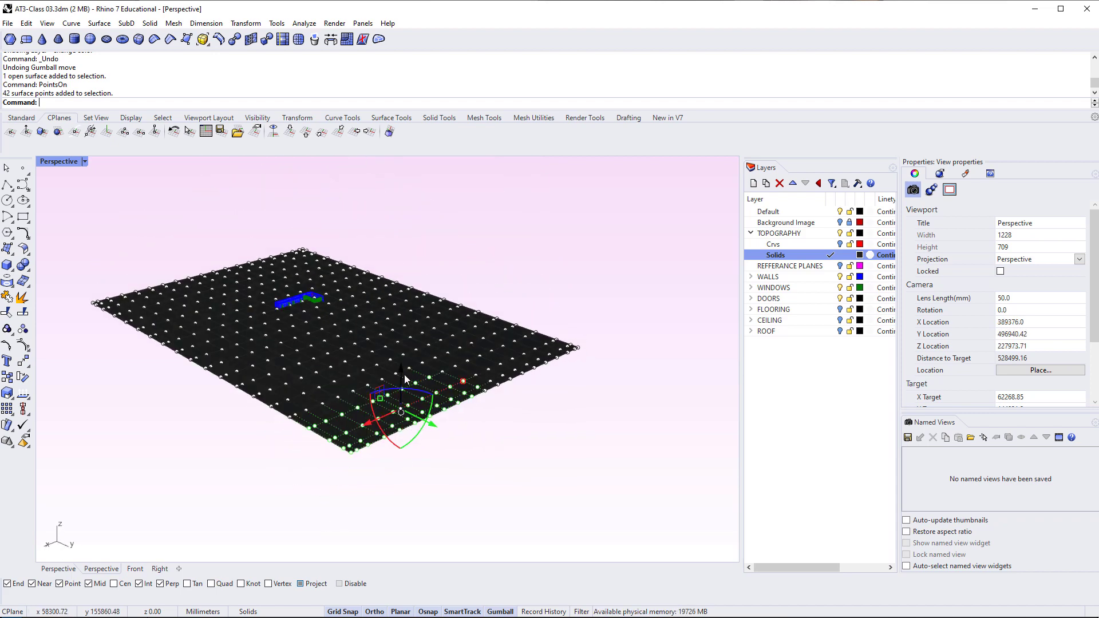
left_click_drag(403, 374, 405, 398)
left_click(473, 447)
right_click_drag(473, 448, 488, 332)
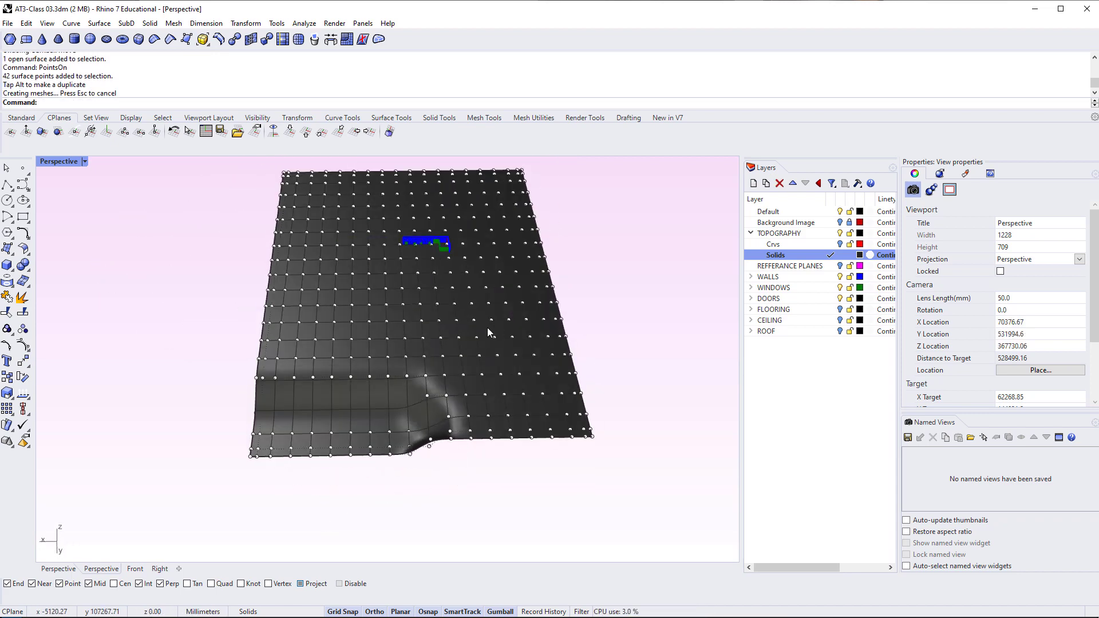
Try to raise a block of control points along the long side edge of the ground surface, beside the house
left_click(379, 284)
key("Escape")
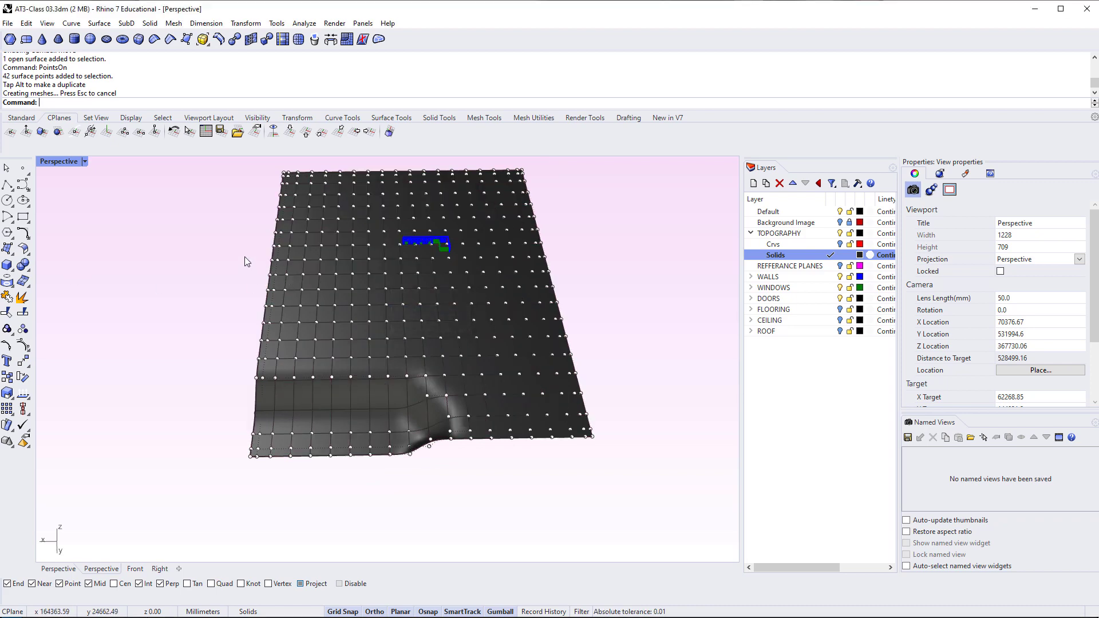
left_click_drag(307, 317, 339, 331)
right_click_drag(351, 316, 364, 305)
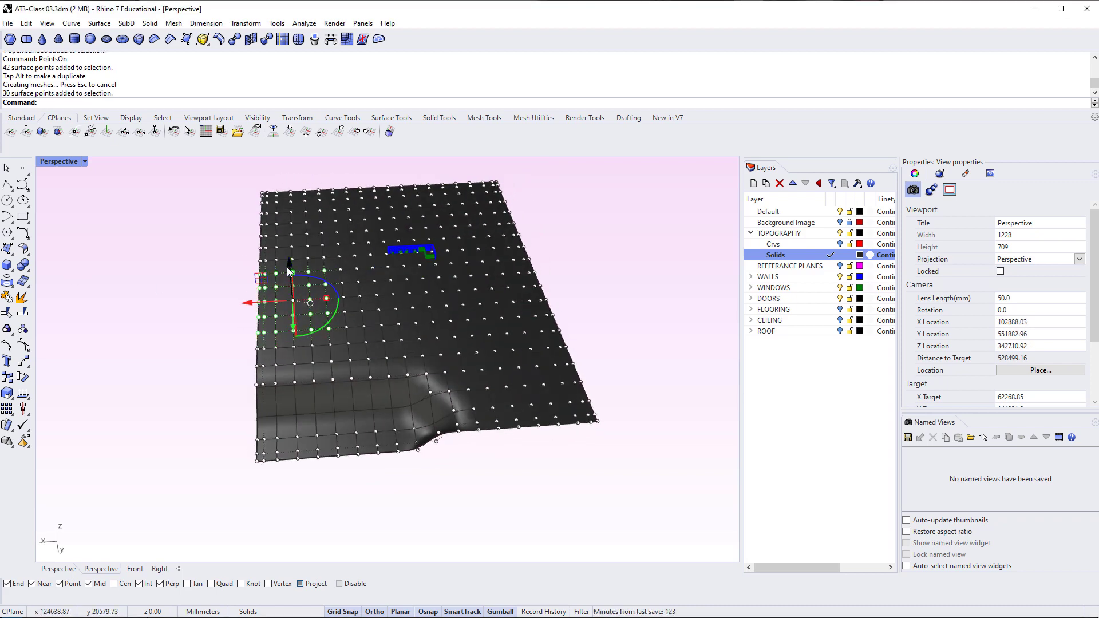
mouse_move(290, 271)
left_mouse_down()
mouse_move(302, 261)
mouse_move(290, 259)
left_mouse_up()
Try to lower two interior control points together with the raised edge block, and examine the surface relief
left_click(428, 306, "shift")
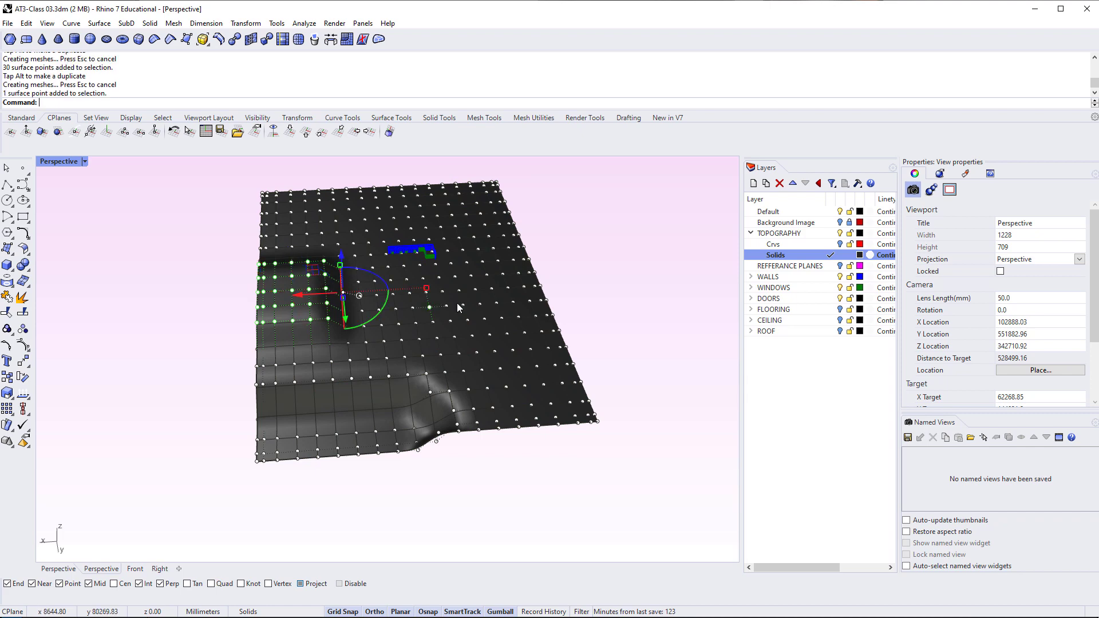
left_click(461, 306, "shift")
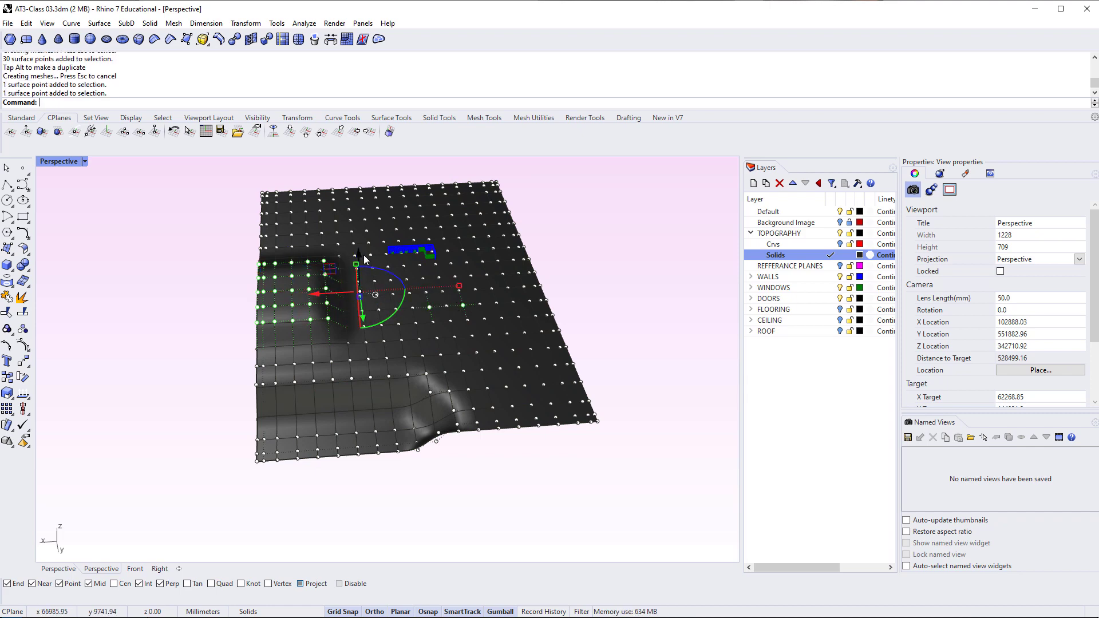
left_click_drag(363, 255, 363, 263)
left_click(561, 276)
scroll(434, 330, "up", 6)
right_click_drag(434, 330, 441, 427)
key("Escape")
right_click_drag(403, 386, 204, 307, "shift")
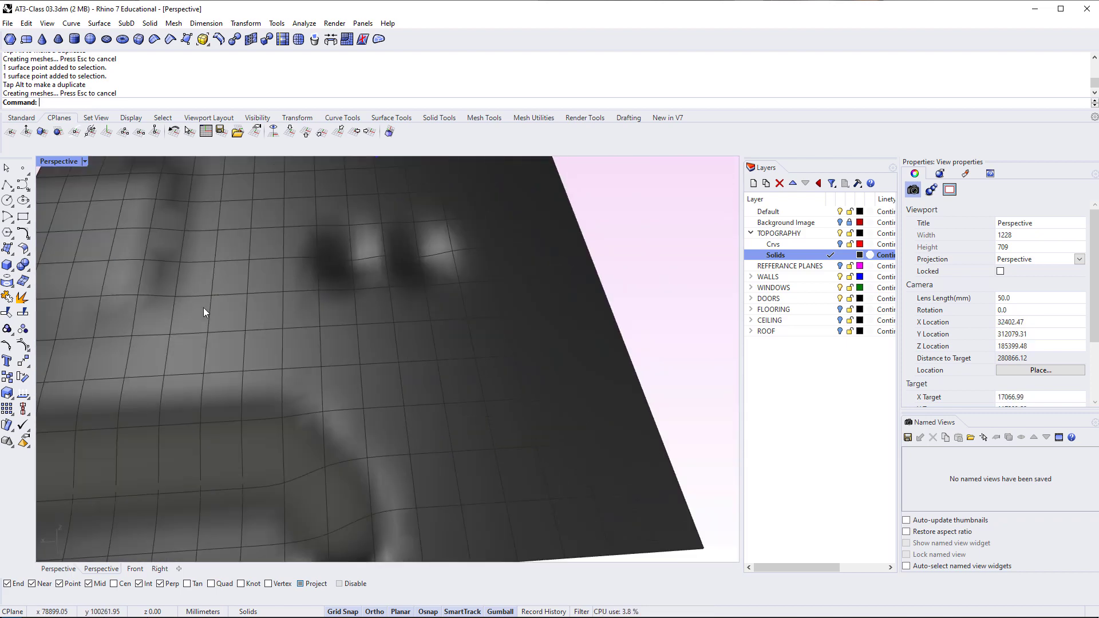
right_click_drag(299, 362, 380, 303)
right_click_drag(356, 379, 334, 371)
Undo the control point moves, the dark layer colour and the rebuild of the ground surface
key("ctrl+z")
key("ctrl+z")
key("ctrl+z")
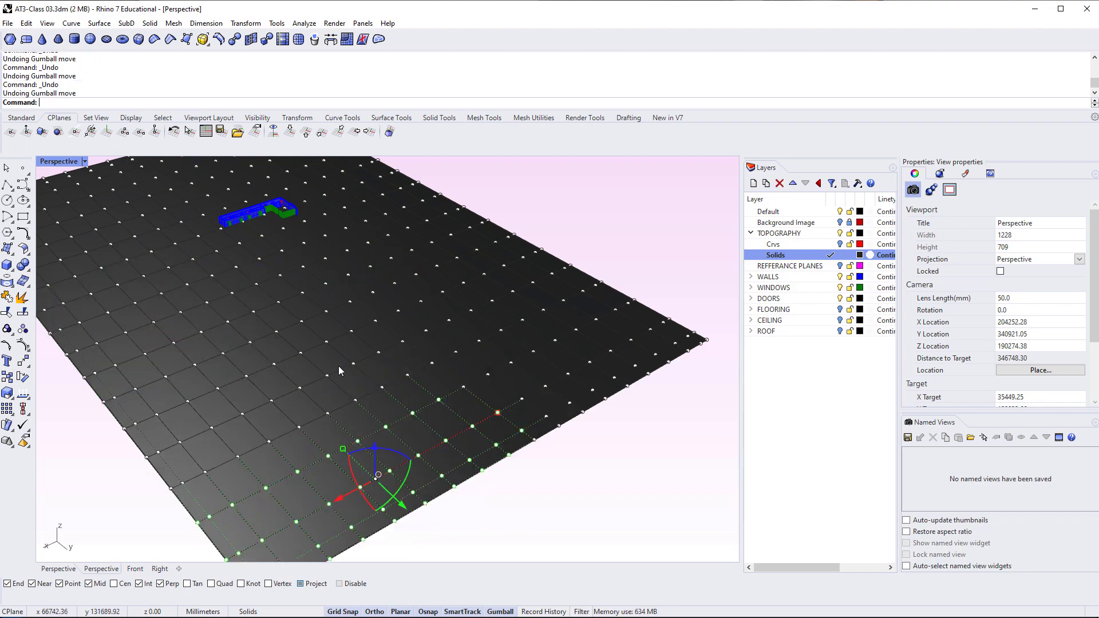
key("ctrl+z")
right_click_drag(358, 441, 303, 480)
key("ctrl+z")
key("Escape")
scroll(331, 344, "down", 4)
Turn on the control points of the original flat ground surface with PointsOn
left_click(332, 343)
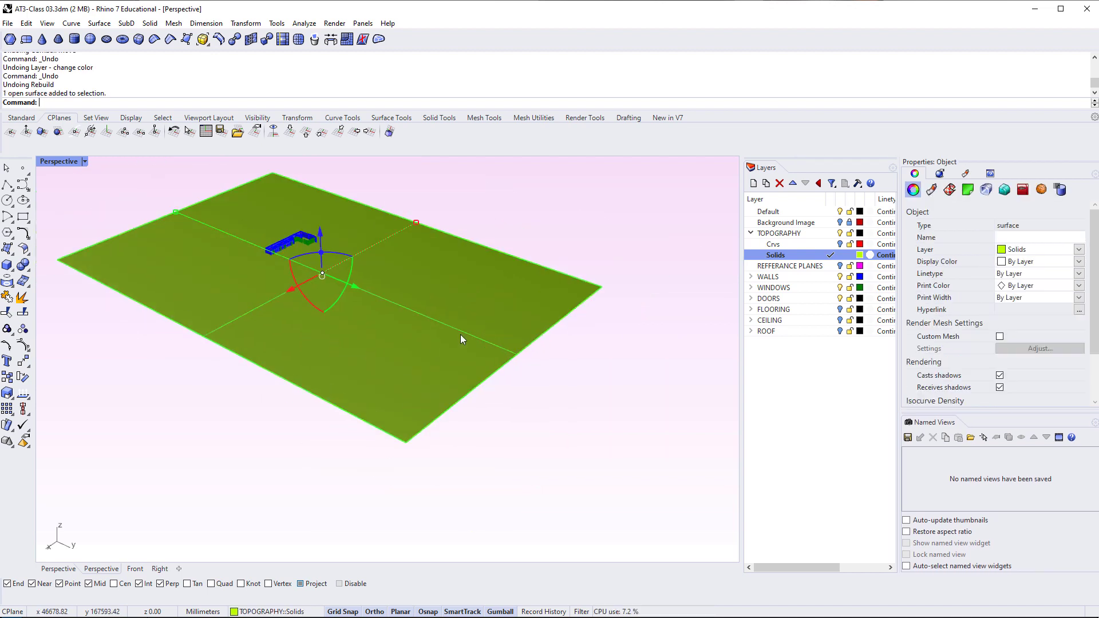
right_click_drag(420, 383, 407, 375)
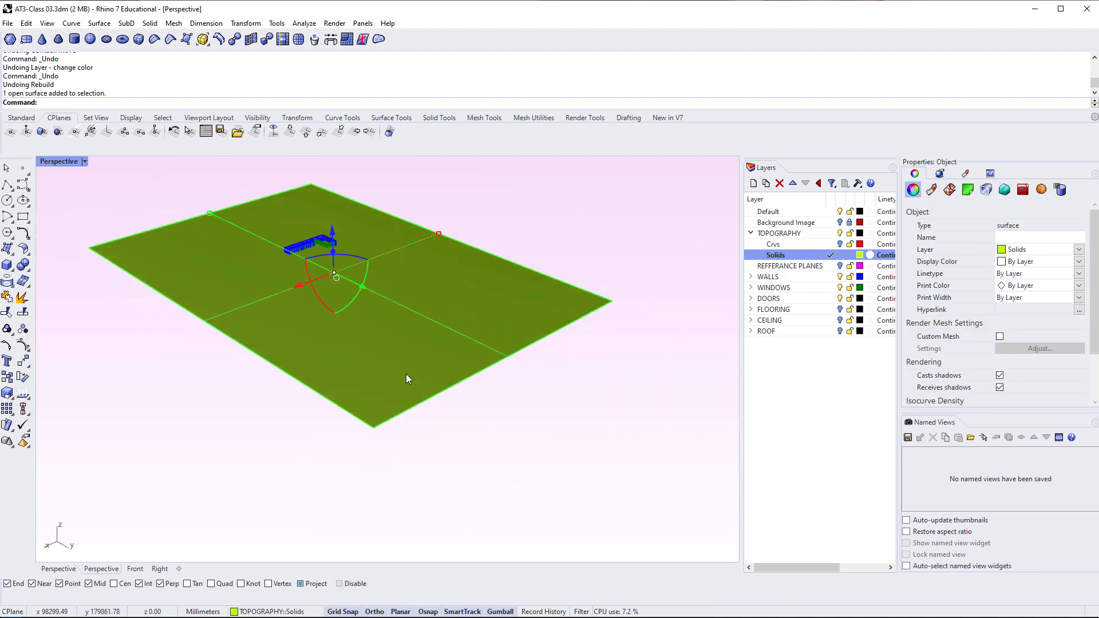
scroll(375, 295, "up", 3)
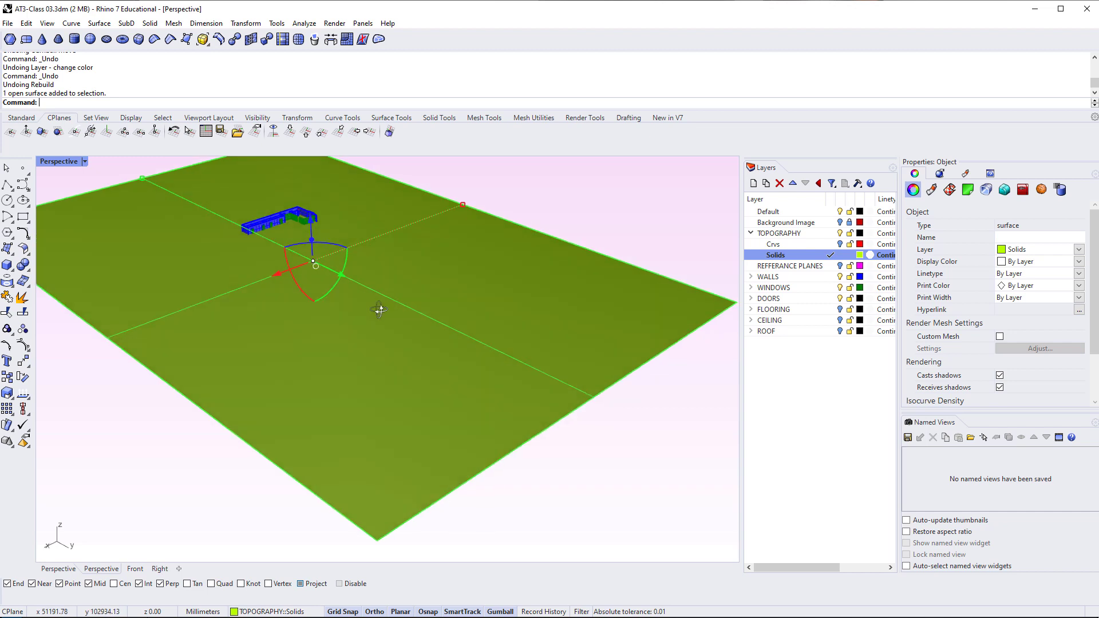
type("Po")
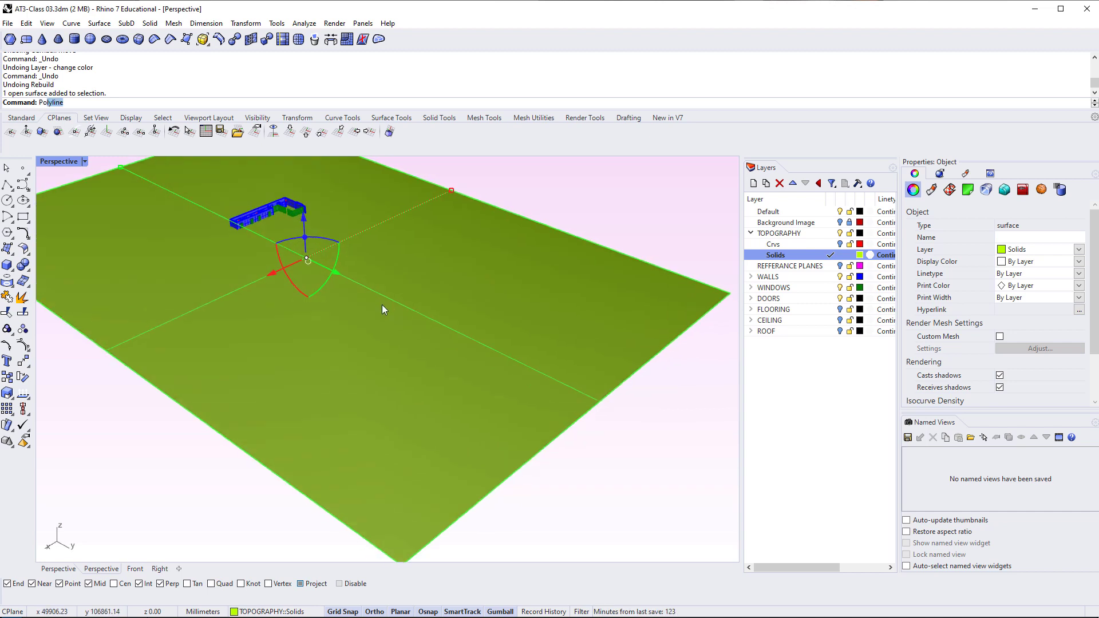
type("intsOn")
key("Return")
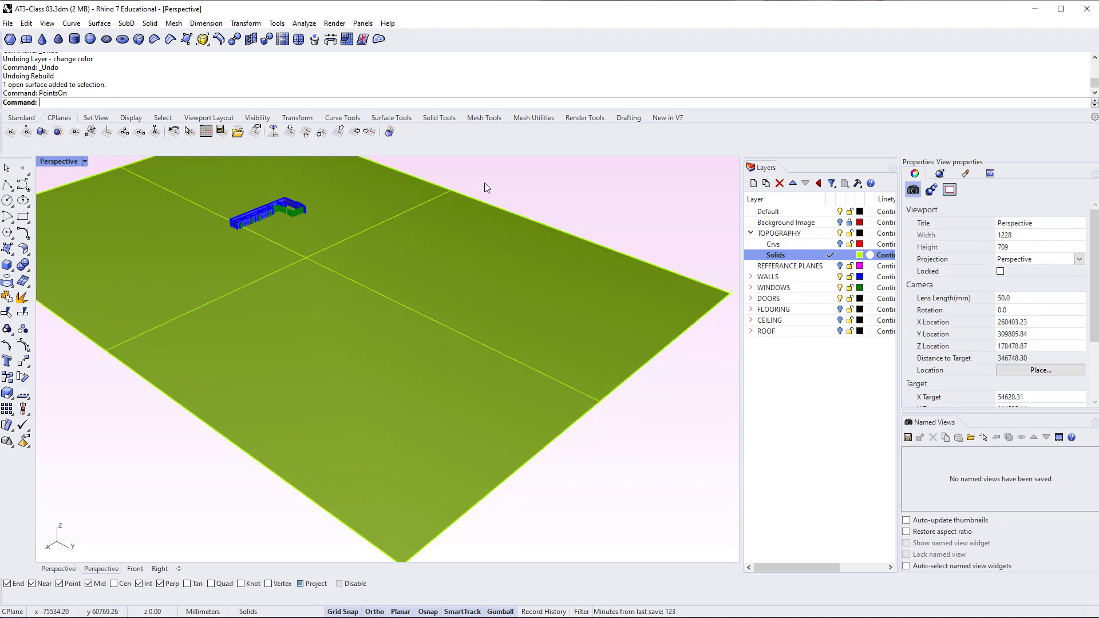
Move the two corner control points of the edge farthest from the house vertically by -8000 mm
scroll(484, 184, "down", 3)
left_click(438, 395)
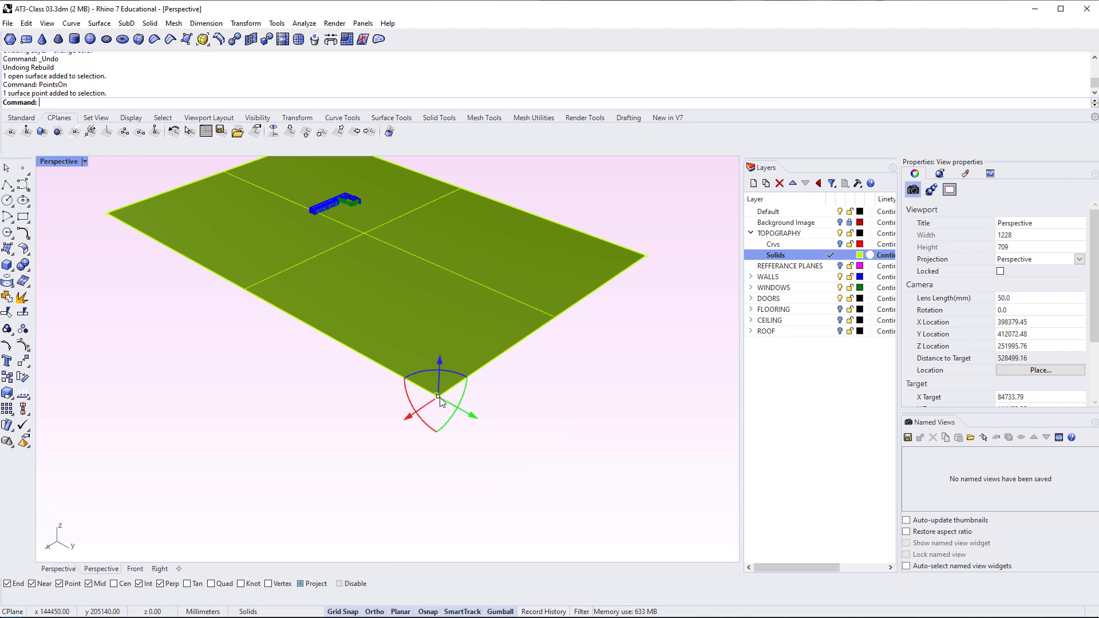
left_click(645, 256, "shift")
left_click(681, 287)
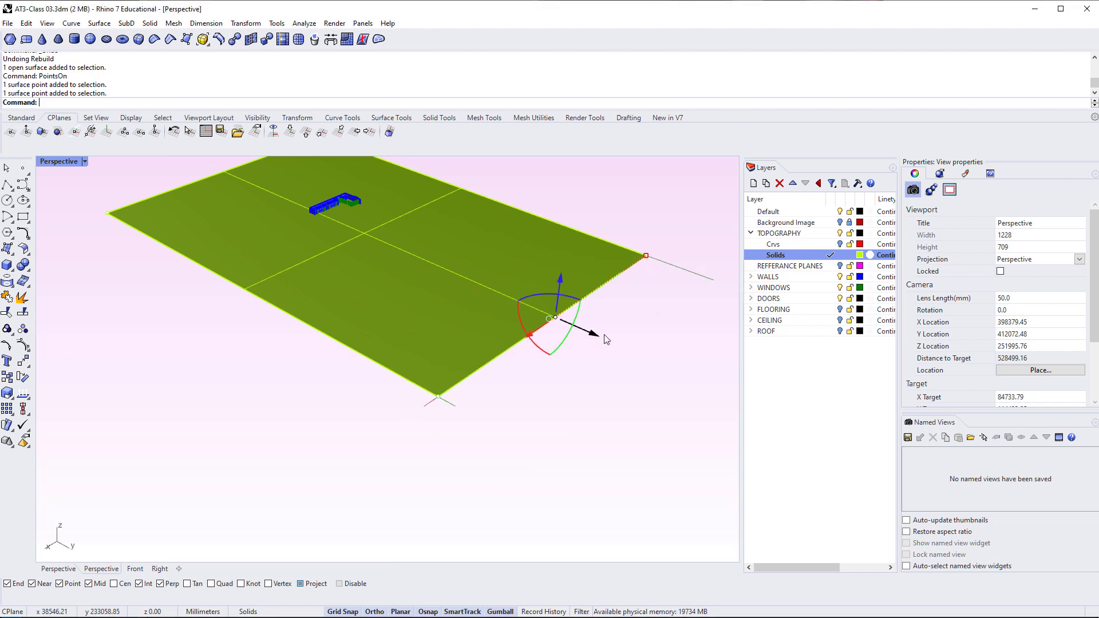
right_click_drag(604, 334, 616, 309)
left_click(539, 276)
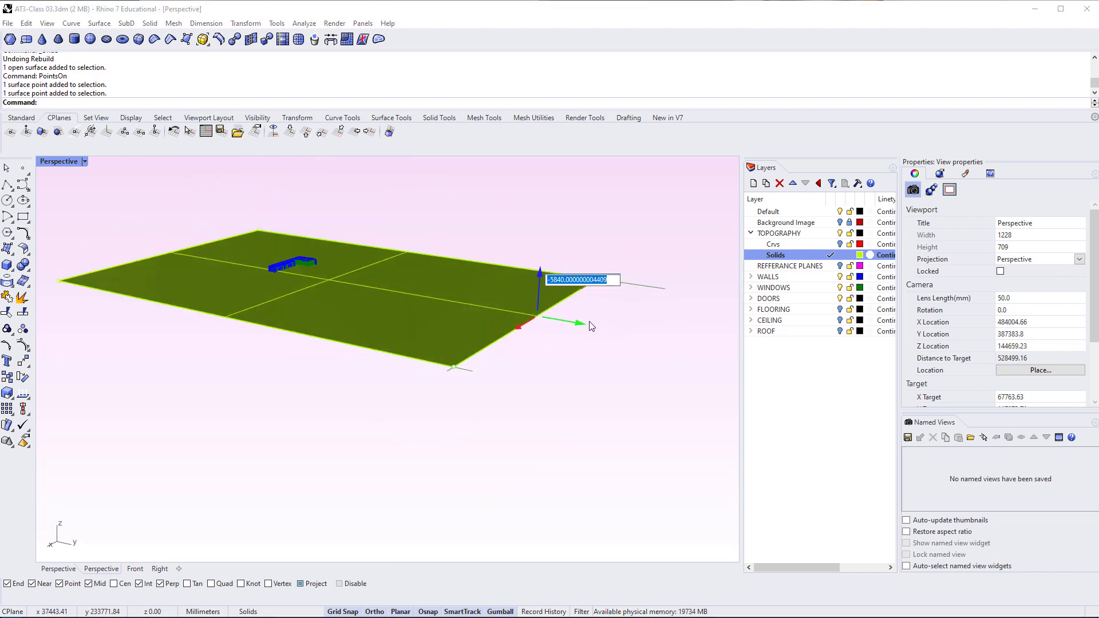
type("-")
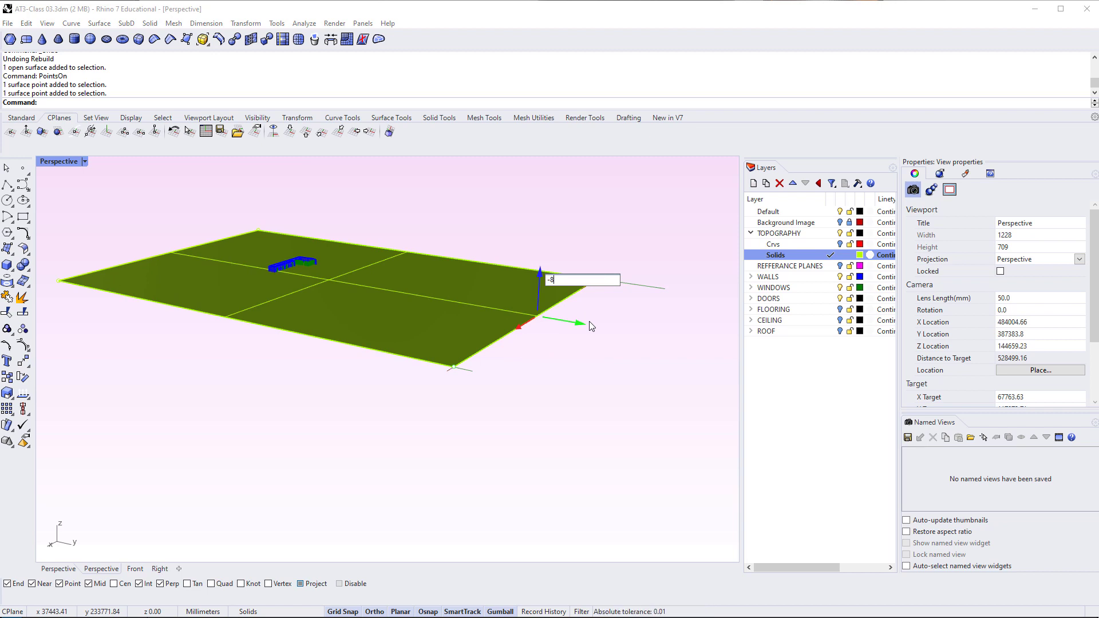
type("8000")
key("Return")
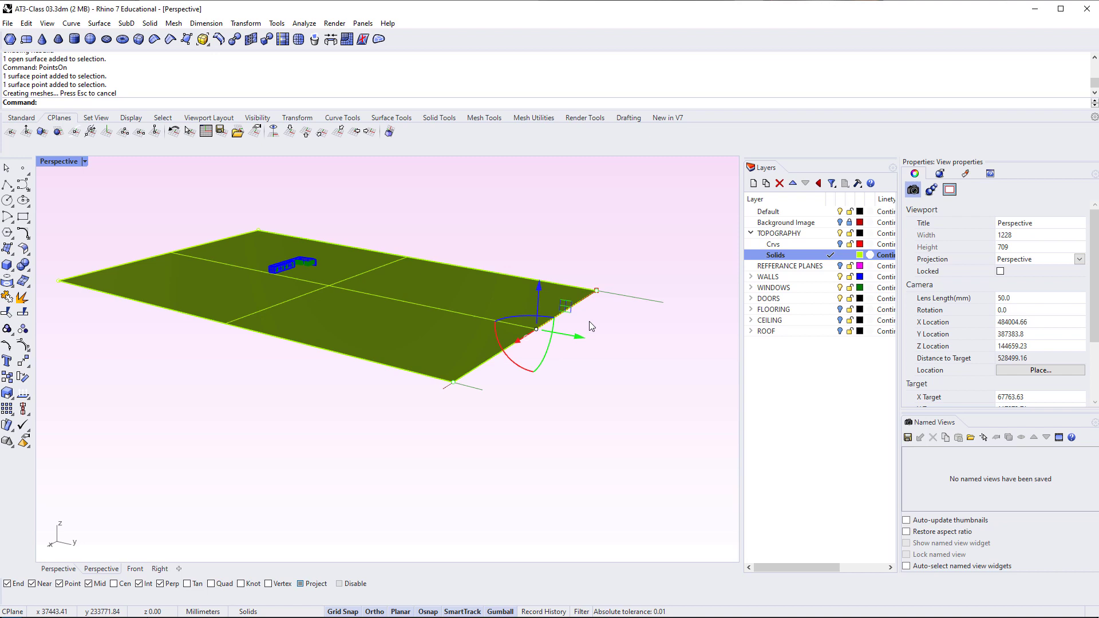
Move only the +X corner control point of the lowered edge vertically by a further -3000 mm
right_click_drag(356, 454, 331, 439)
key("Escape")
right_click_drag(442, 353, 393, 390)
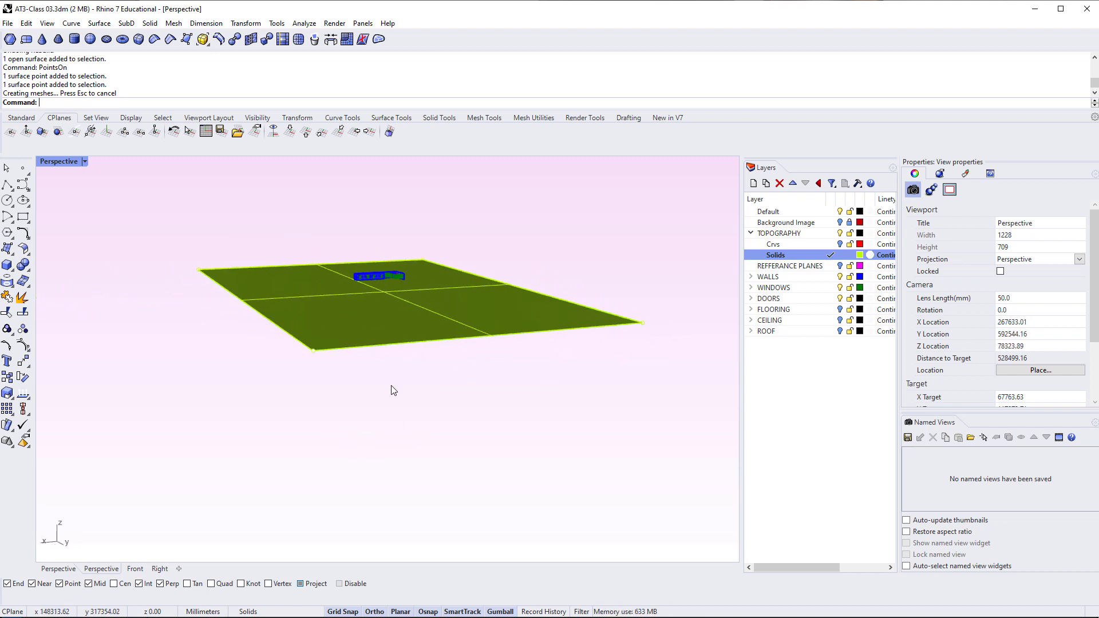
scroll(321, 351, "up", 3)
left_click(307, 349)
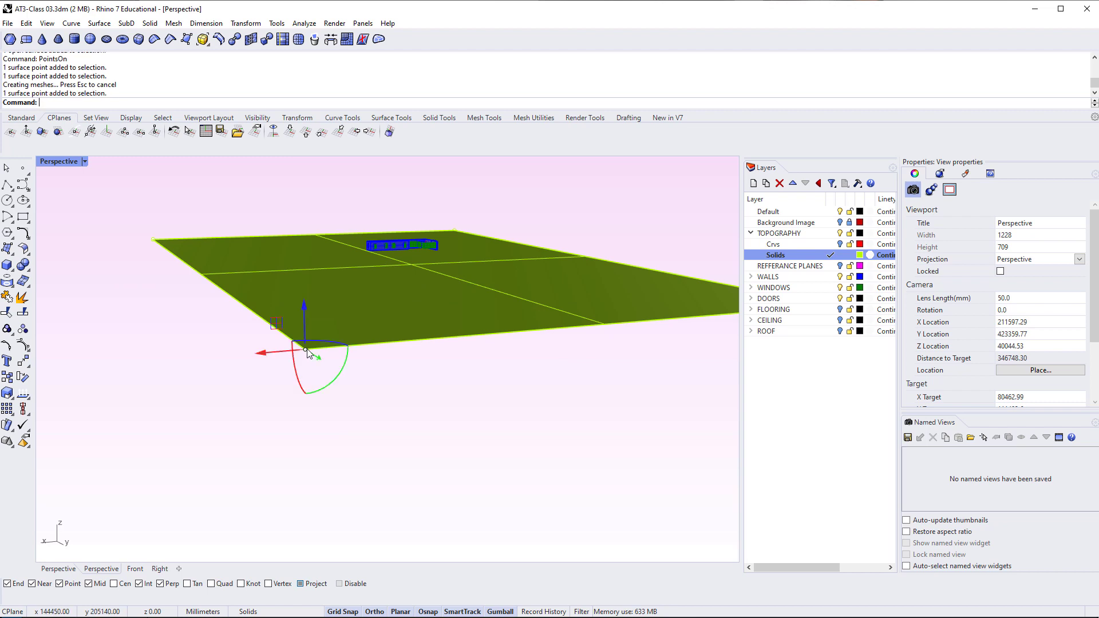
left_click(306, 308)
type("-")
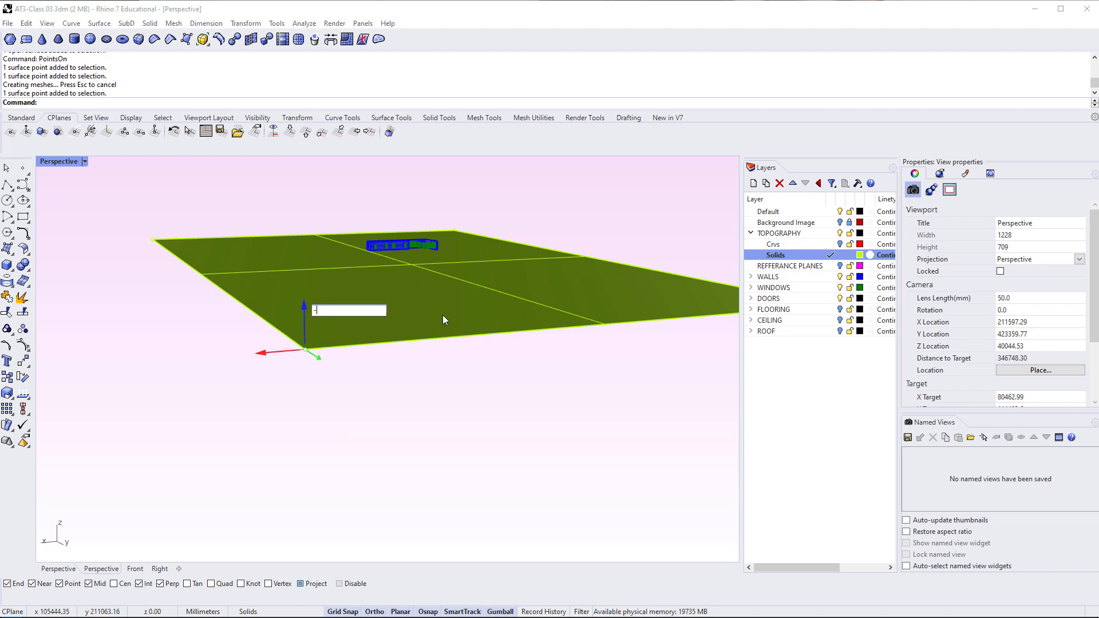
type("3000")
key("Return")
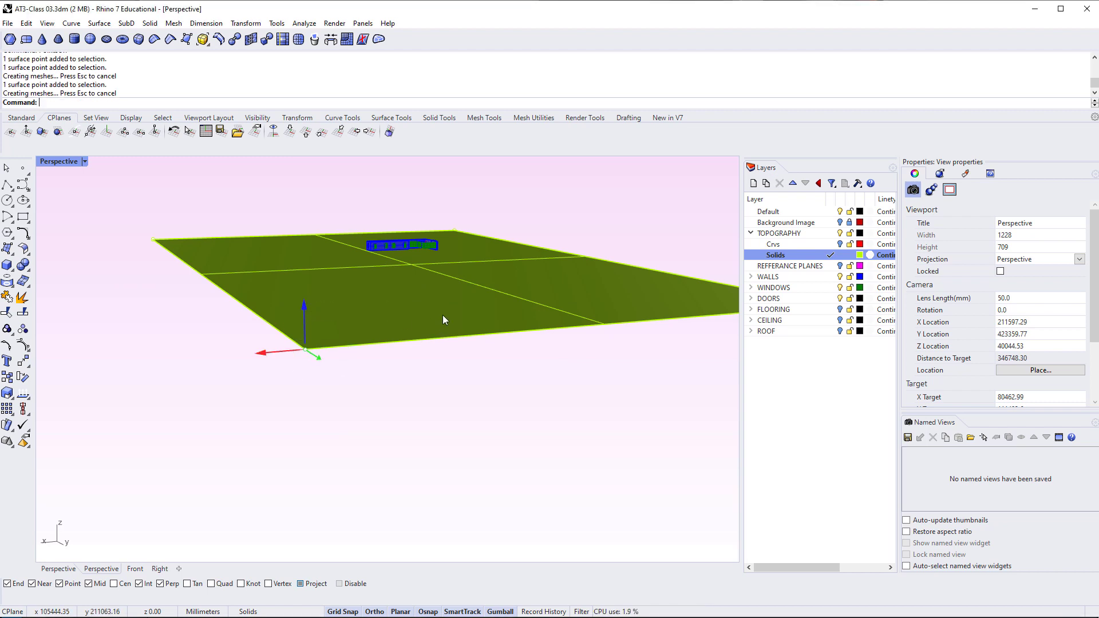
Leave control point editing of the ground surface and show the FLOORING layer
key("Escape")
right_click_drag(480, 411, 298, 419)
scroll(486, 280, "up", 11)
scroll(452, 300, "down", 3)
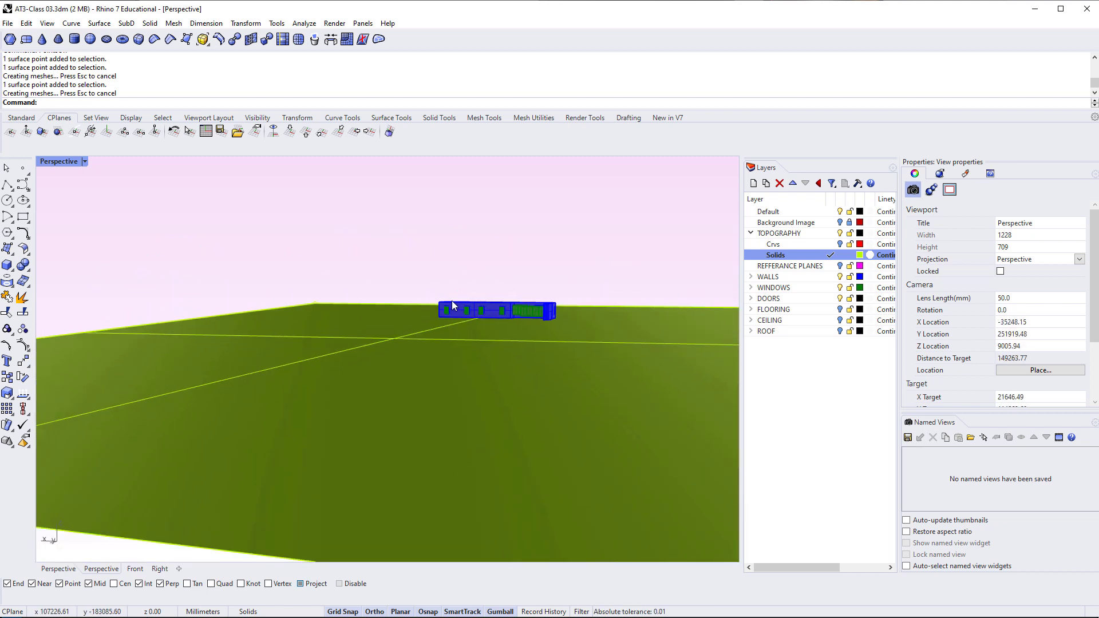
right_click_drag(451, 301, 677, 329)
left_click(840, 309)
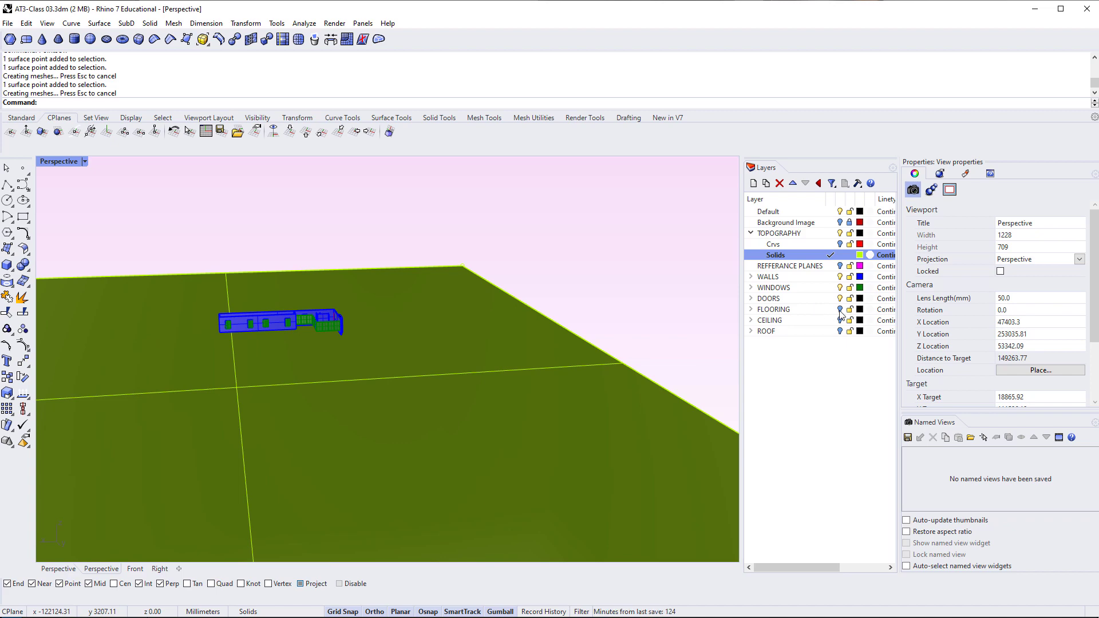
left_click(801, 309)
scroll(351, 346, "up", 5)
Zoom to the terrace floor's outline curve and examine how the house floor sits relative to the ground surface
left_click(351, 350)
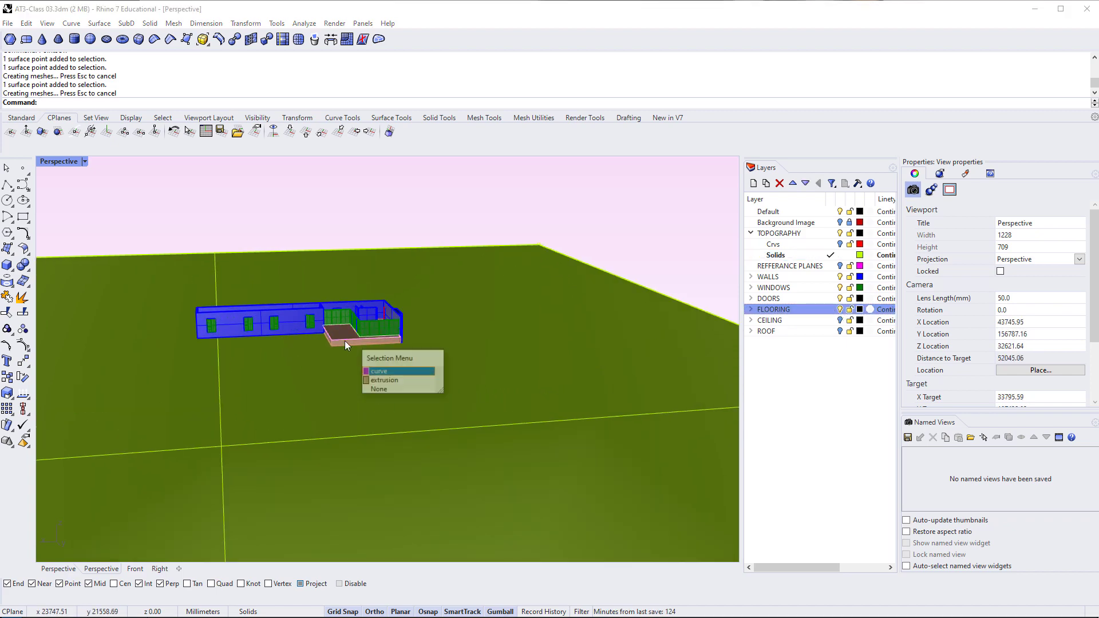
left_click(395, 373)
type("ZS")
key("Return")
scroll(404, 363, "down", 6)
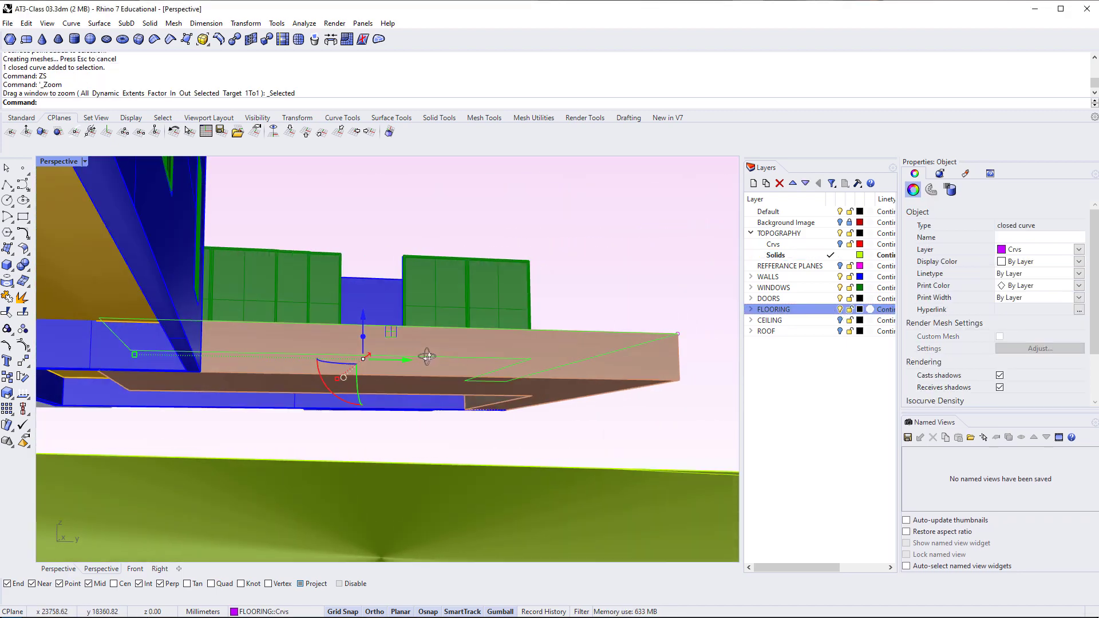
right_click_drag(429, 395, 403, 385)
scroll(359, 360, "up", 5)
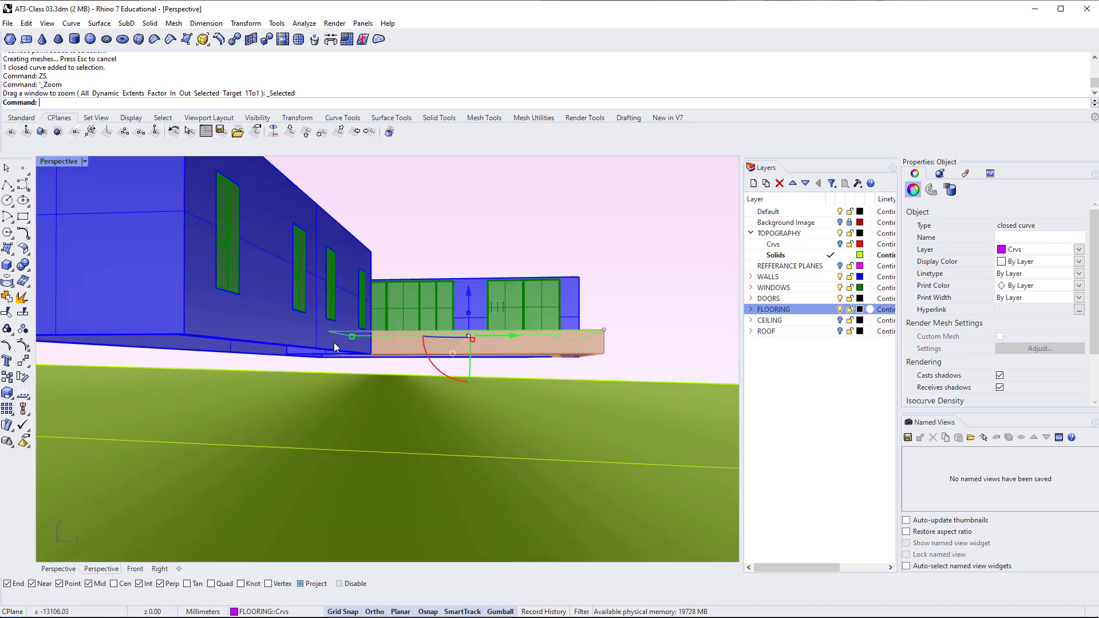
scroll(334, 342, "down", 6)
key("Escape")
Rebuild the ground surface with a point count of 10 in U and 10 in V at degree 3
scroll(351, 360, "down", 6)
scroll(492, 380, "down", 6)
right_click_drag(501, 403, 374, 437, "shift")
left_click(448, 427)
key("Escape")
scroll(354, 416, "down", 3)
right_click_drag(448, 434, 392, 410, "shift")
left_click(392, 410)
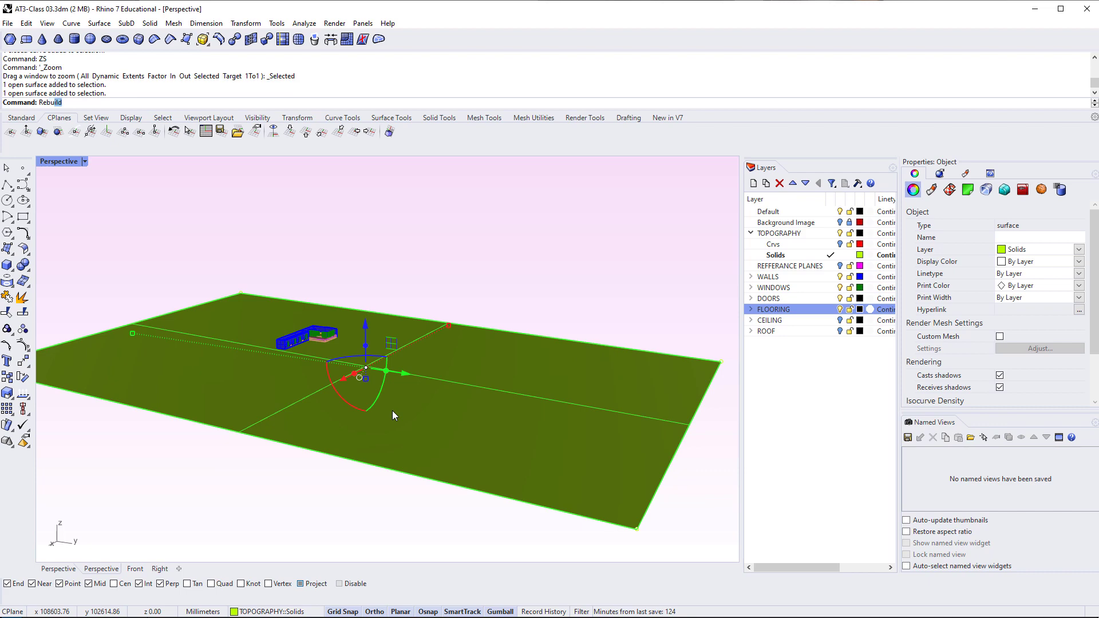
key("Return")
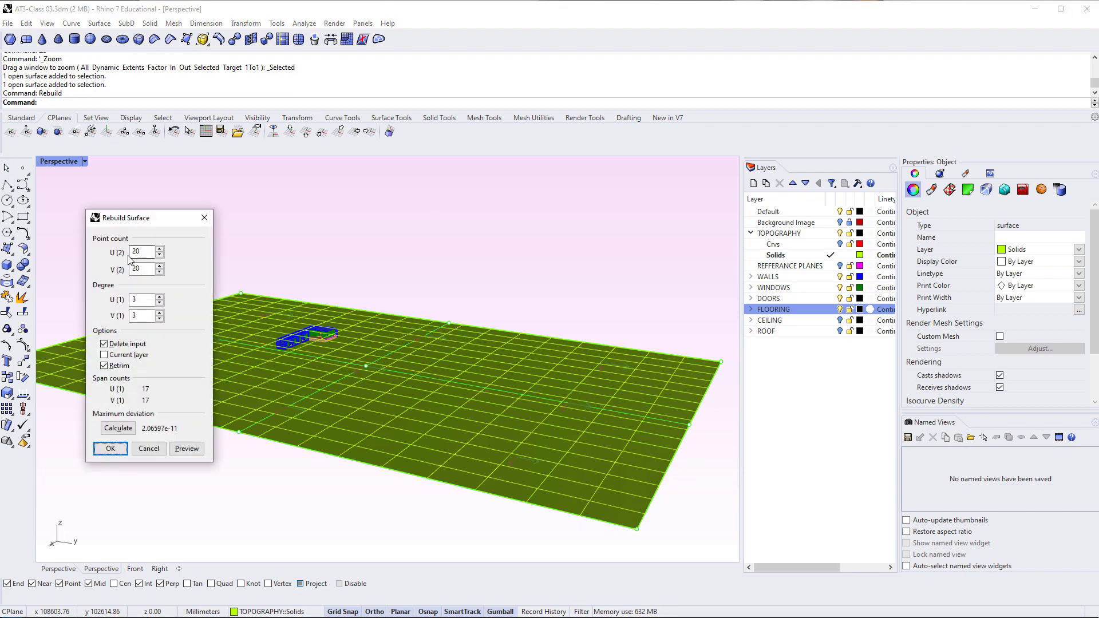
key("BackSpace")
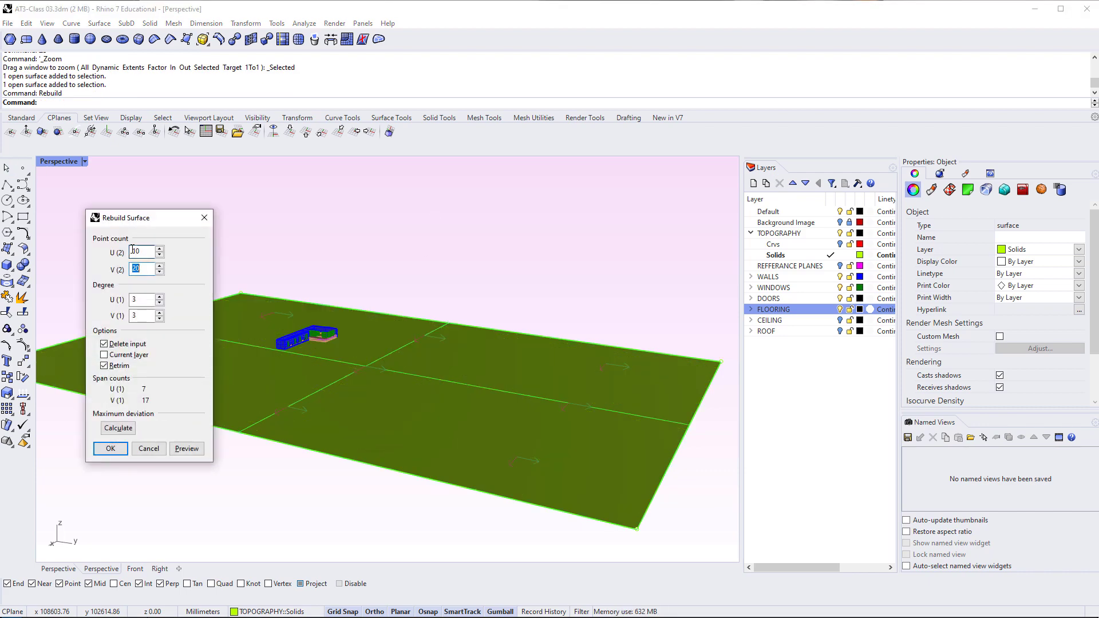
key("Return")
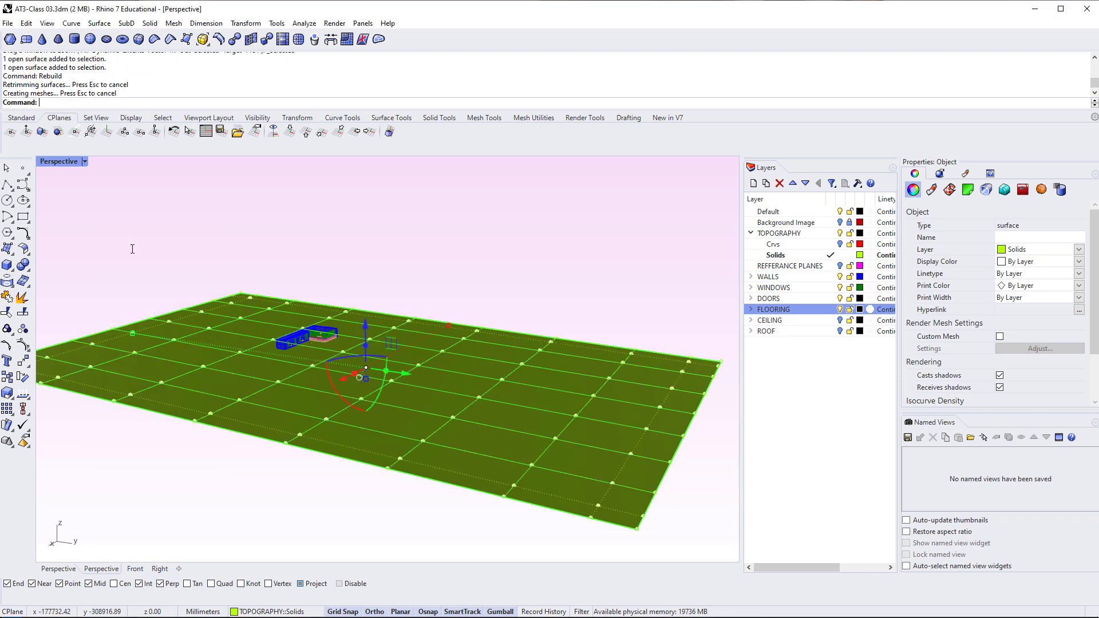
Lower two neighbouring interior control points slightly near the ground surface's +X corner on the edge farthest from the house
right_click_drag(132, 252, 146, 277)
right_click_drag(270, 359, 304, 313)
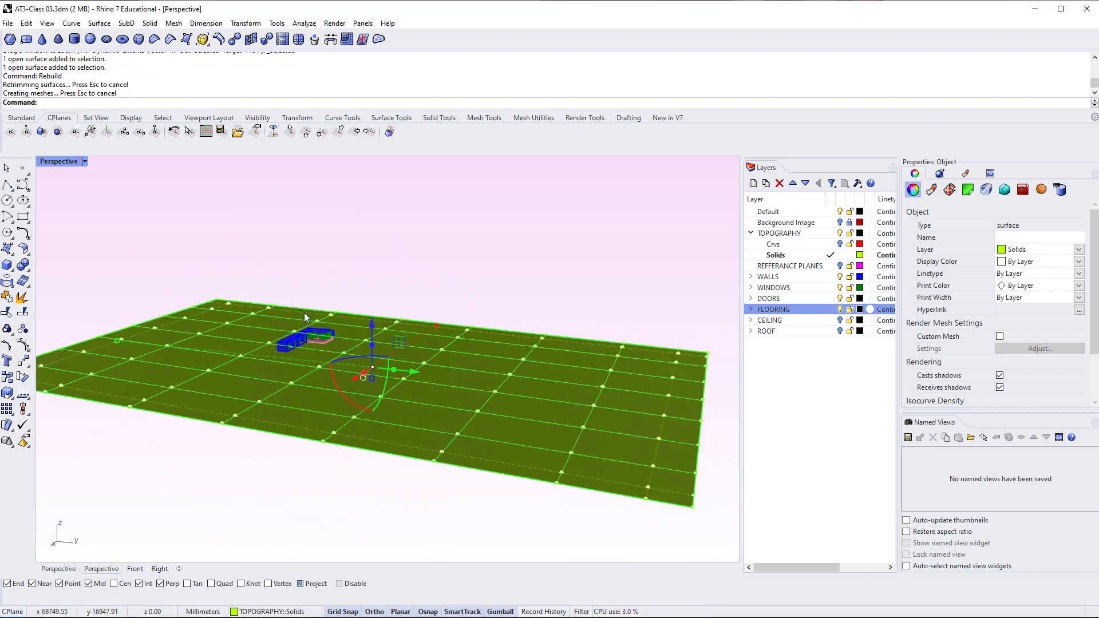
right_click_drag(516, 406, 428, 425)
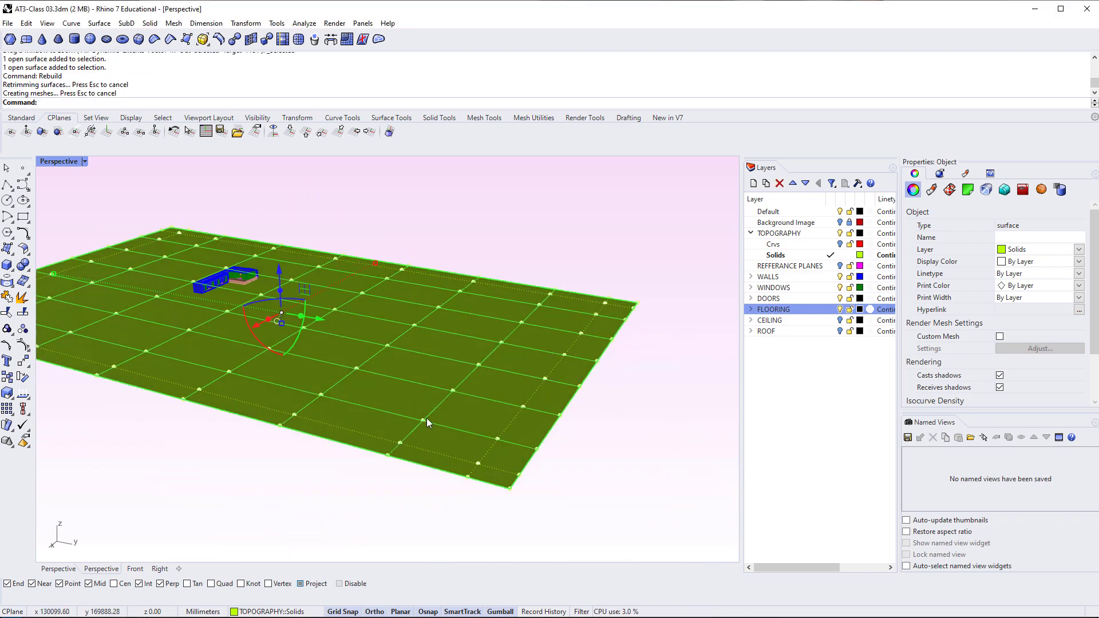
left_click(425, 420)
left_click(499, 438, "shift")
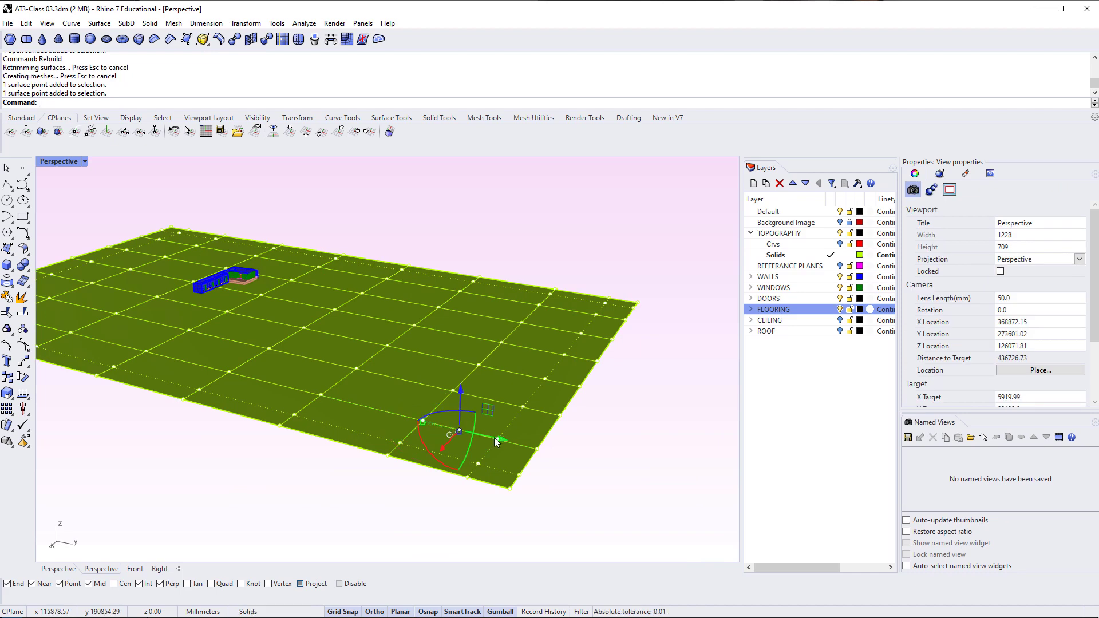
left_click_drag(460, 395, 463, 401)
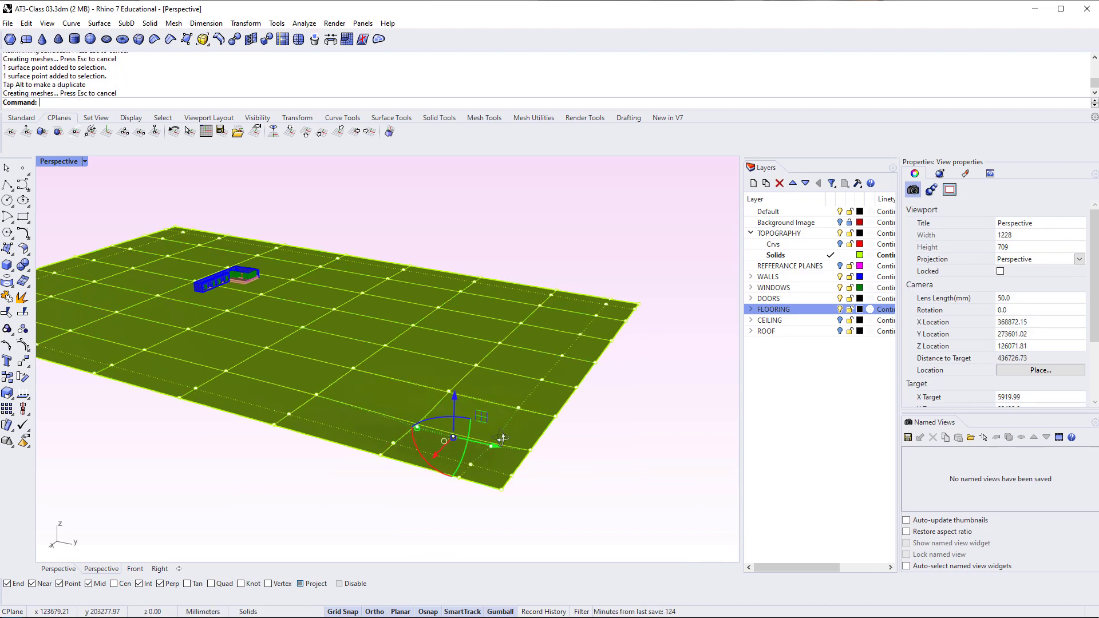
Lower one interior control point near the middle of the ground edge farthest from the house
right_click_drag(503, 372, 393, 393)
left_click(406, 384)
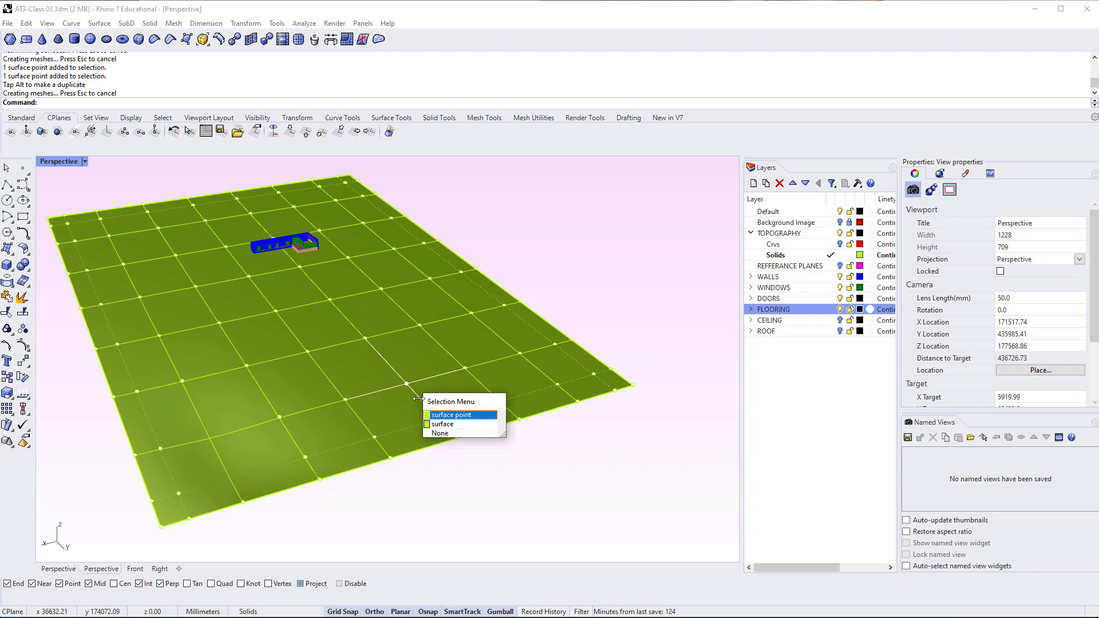
left_click(451, 415)
left_click_drag(407, 350, 407, 369)
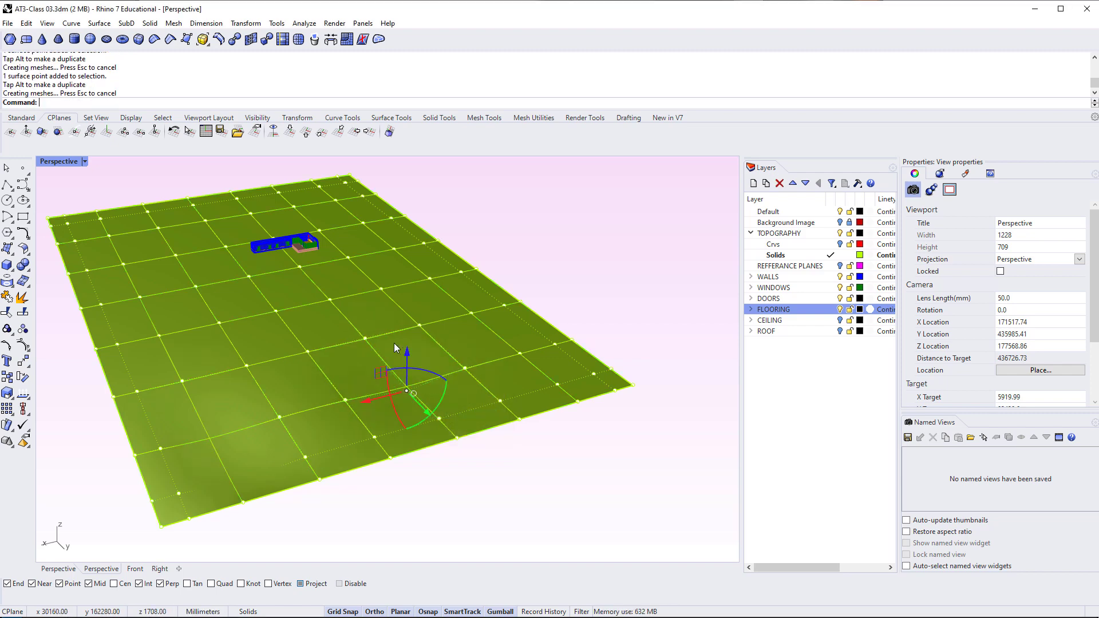
Raise the three control points beside the terrace end of the house slightly
scroll(405, 348, "up", 7)
right_click_drag(422, 349, 443, 409, "shift")
right_click_drag(443, 409, 414, 417)
scroll(354, 233, "up", 5)
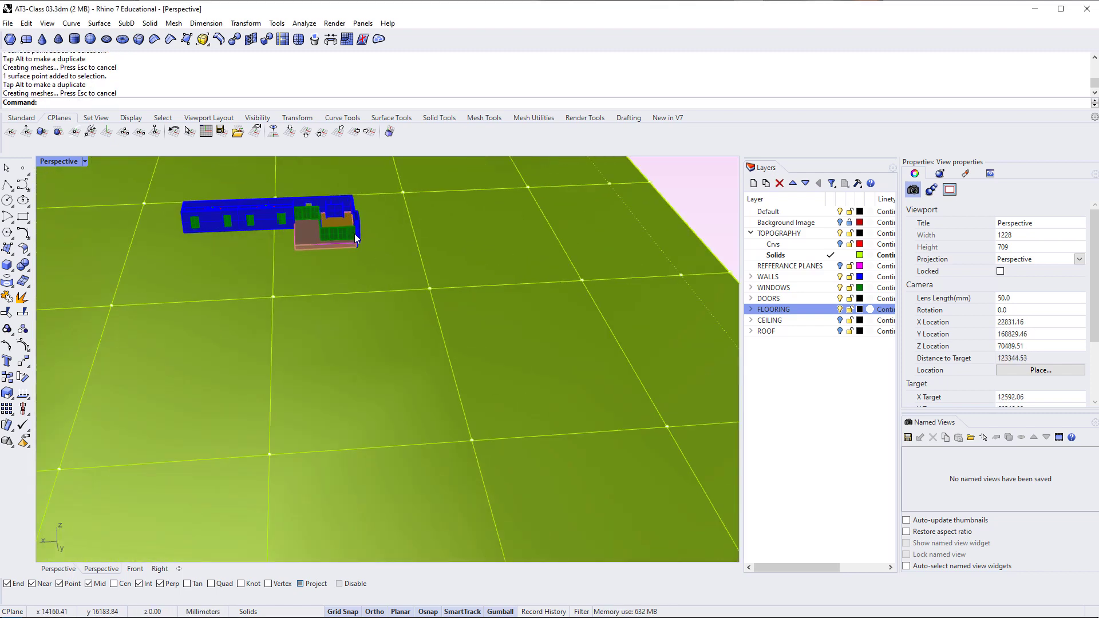
left_click(430, 289)
left_click(401, 191)
right_click_drag(402, 191, 326, 270)
left_click(249, 278)
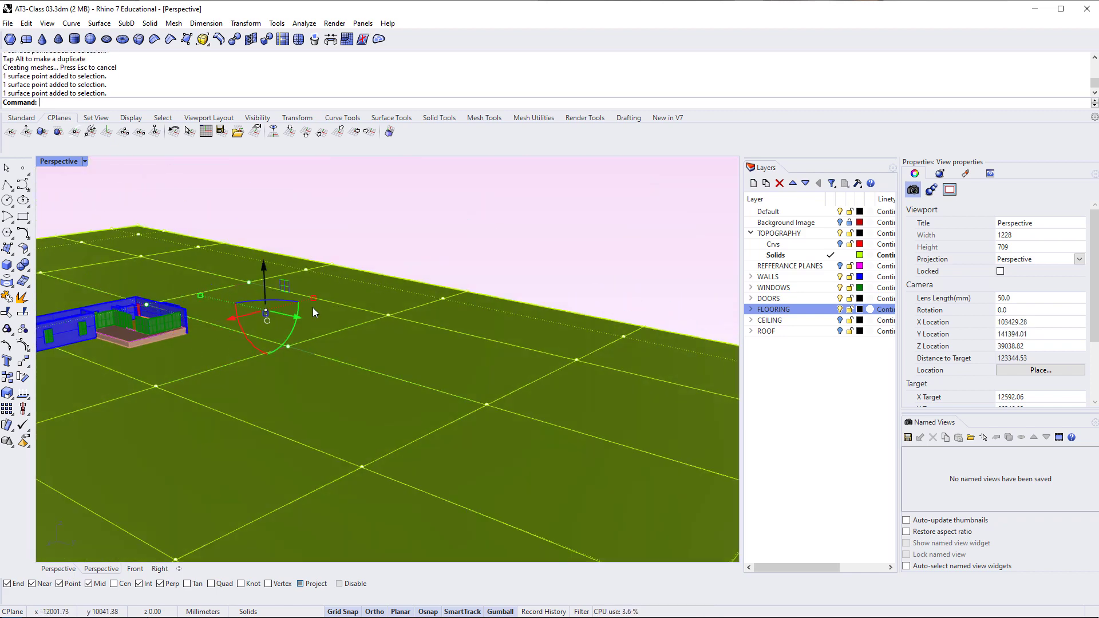
left_click(387, 315)
left_click_drag(264, 263, 264, 261)
right_click_drag(265, 260, 381, 227)
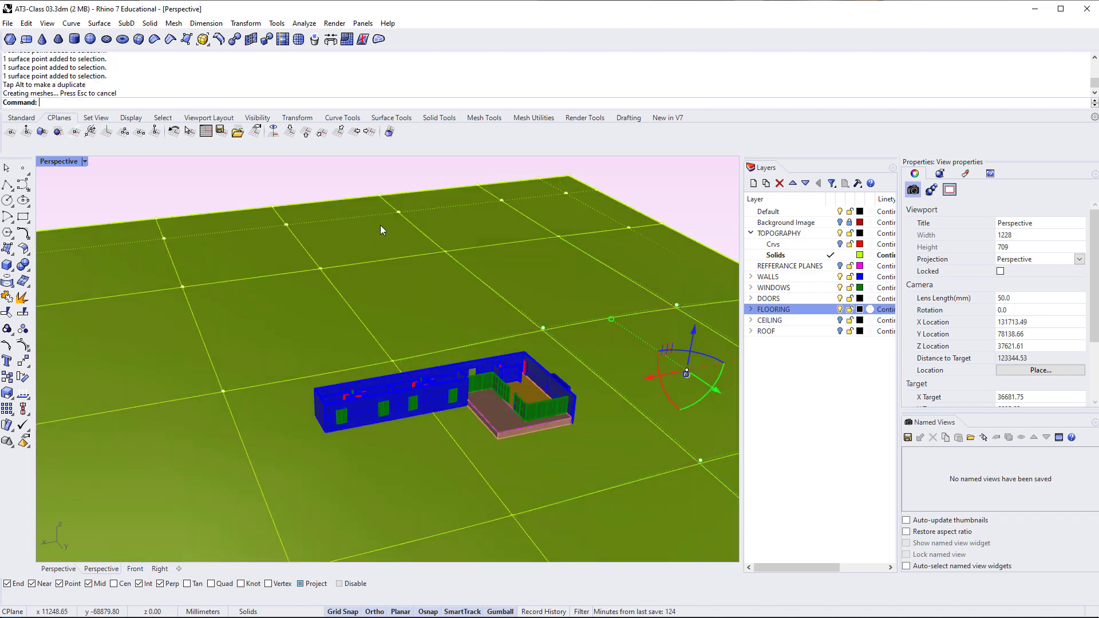
left_click(392, 210)
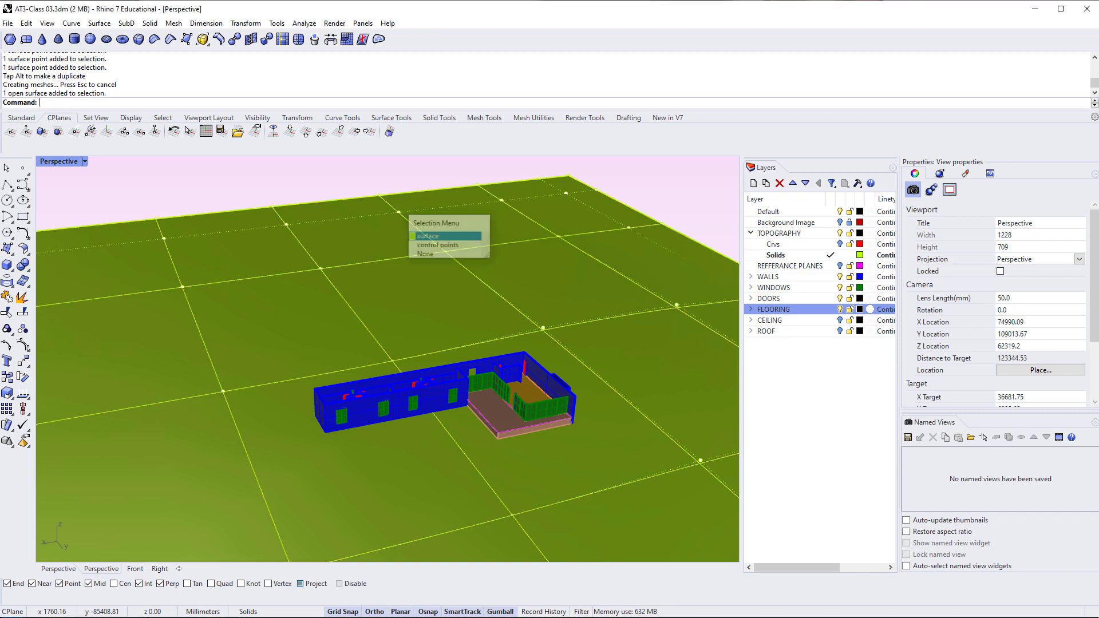
left_click(423, 235)
left_click(411, 211)
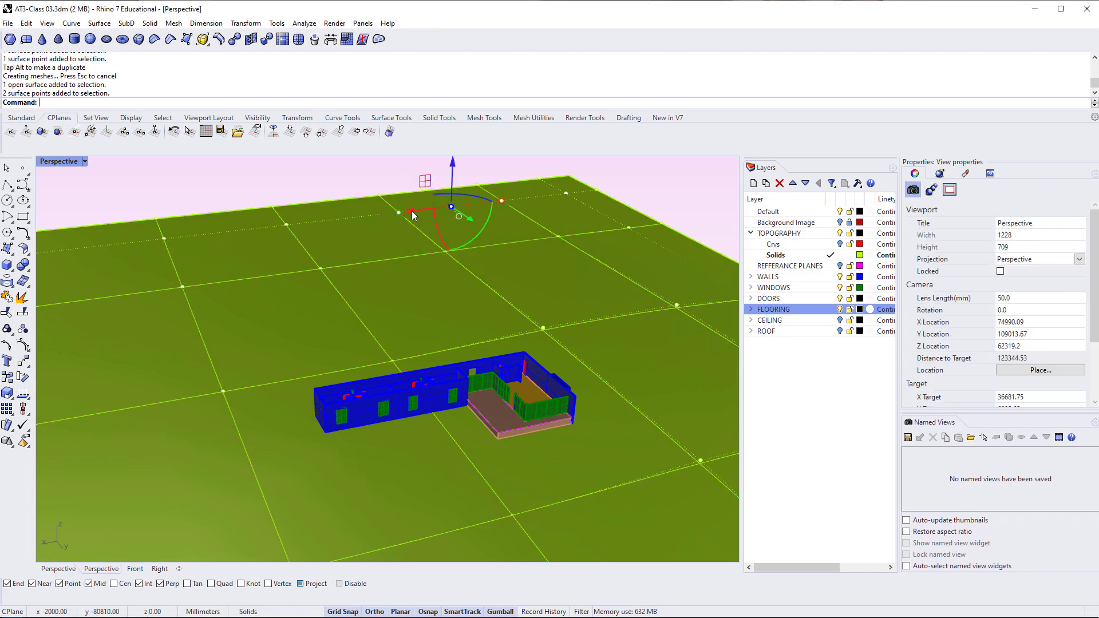
type("PointsOn")
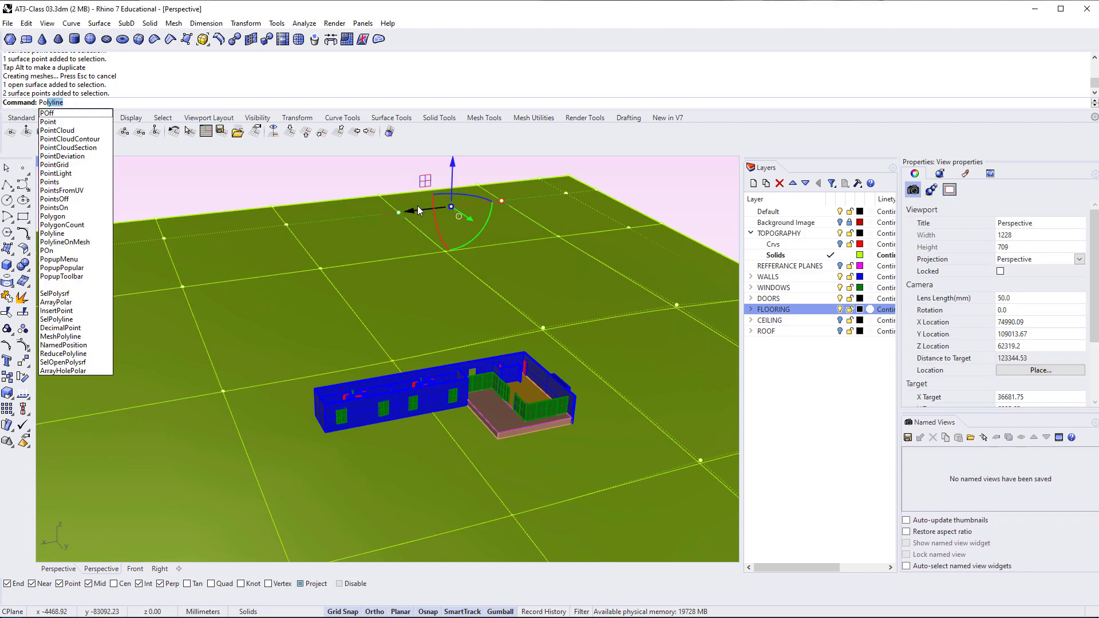
key("Return")
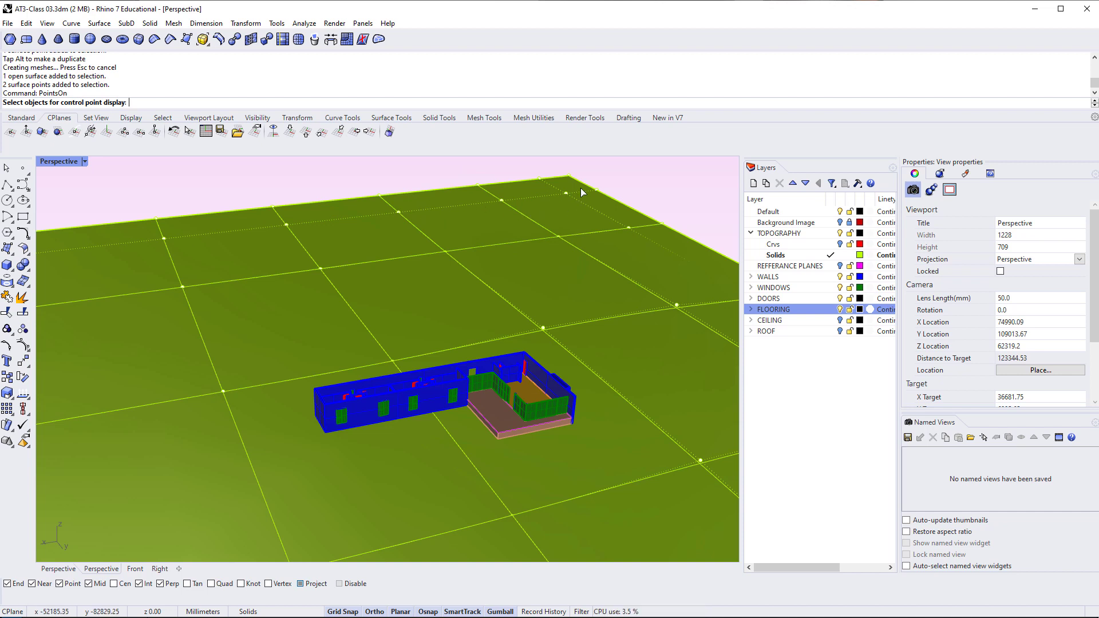
left_click(564, 191)
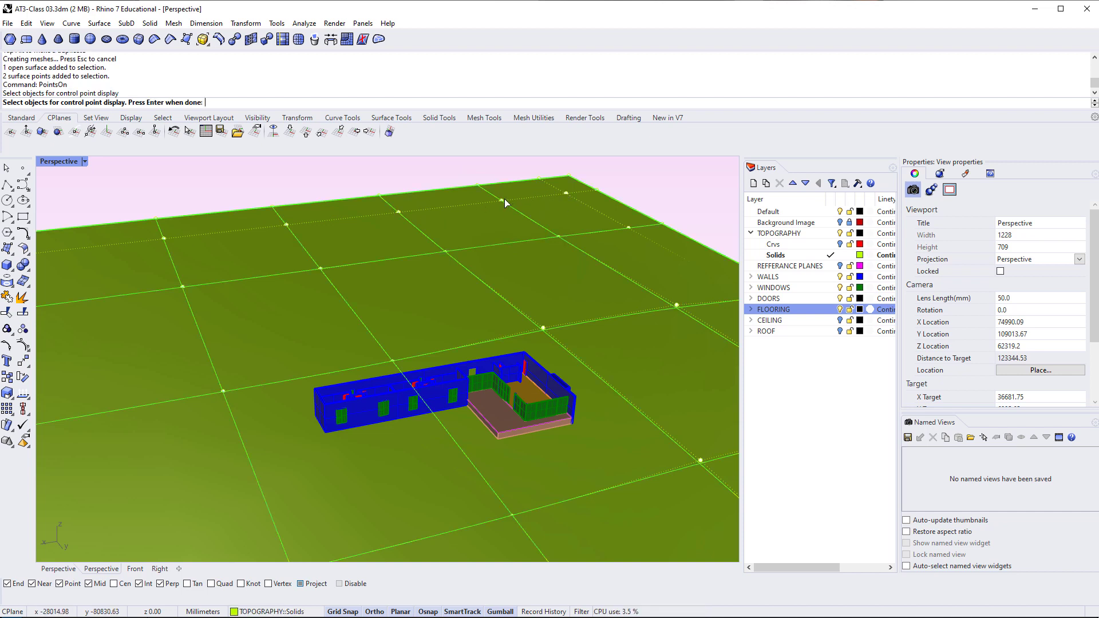
left_click(559, 239)
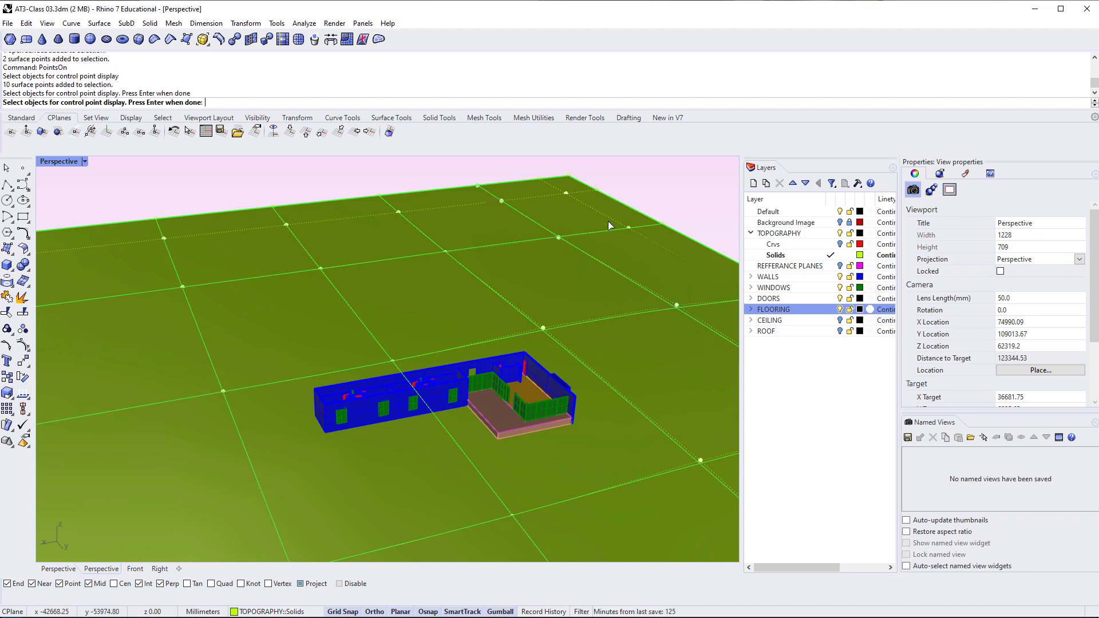
key("Escape")
Turn the ground surface's control points back on with PointsOn
right_click_drag(593, 291, 480, 338)
left_click(547, 309)
right_click(476, 298)
Raise the three control points around the ground corner behind the house's terrace end to form a hill
left_click(442, 223)
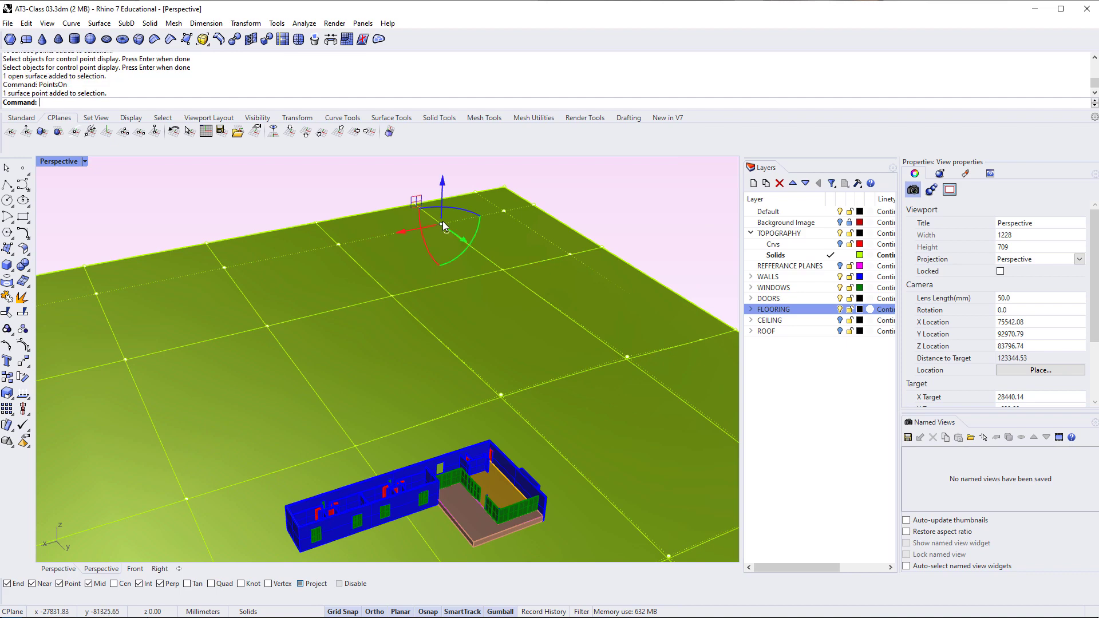
left_click(505, 211, "shift")
left_click(567, 255, "shift")
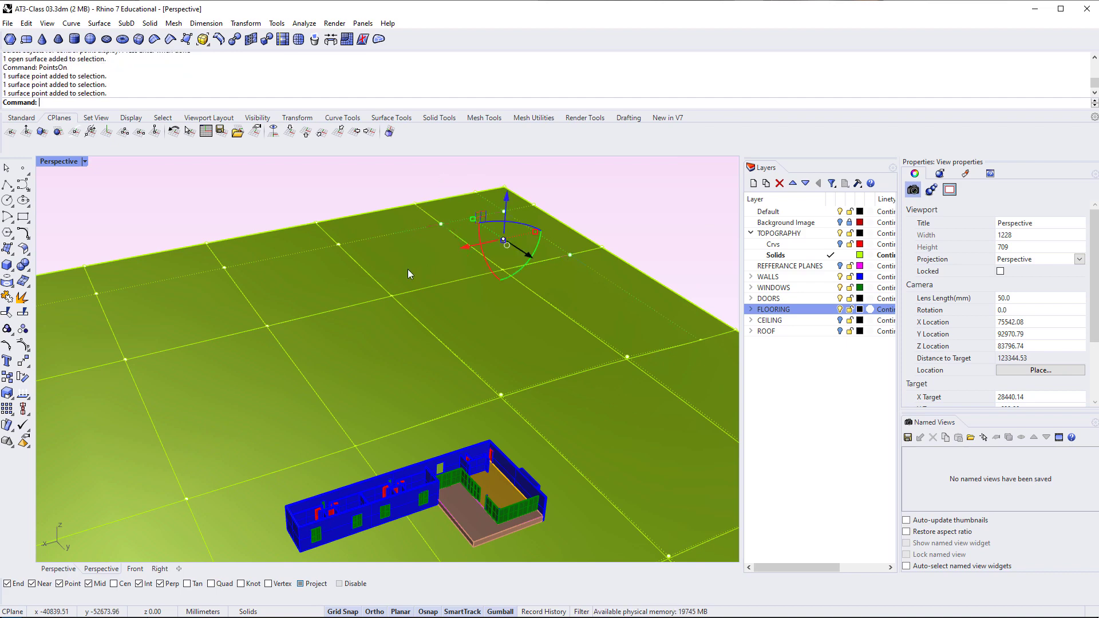
left_click_drag(507, 184, 506, 176)
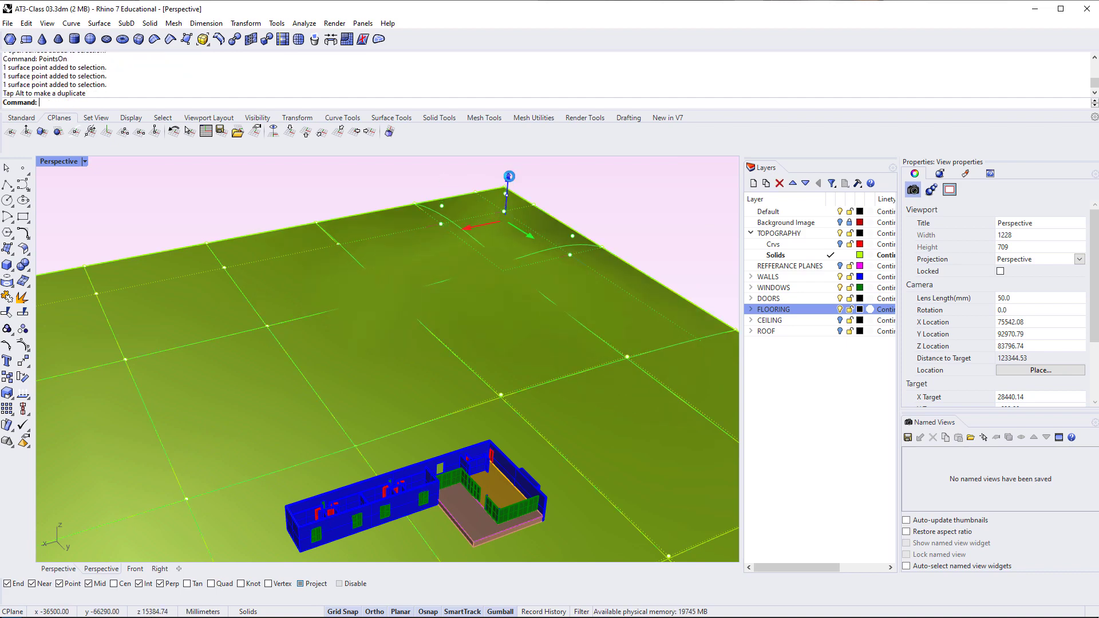
right_click_drag(506, 177, 538, 315)
left_click_drag(375, 378, 375, 339)
Raise one interior control point of the ground directly behind the long wing of the house
right_click_drag(484, 385, 366, 372, "shift")
left_click(382, 256)
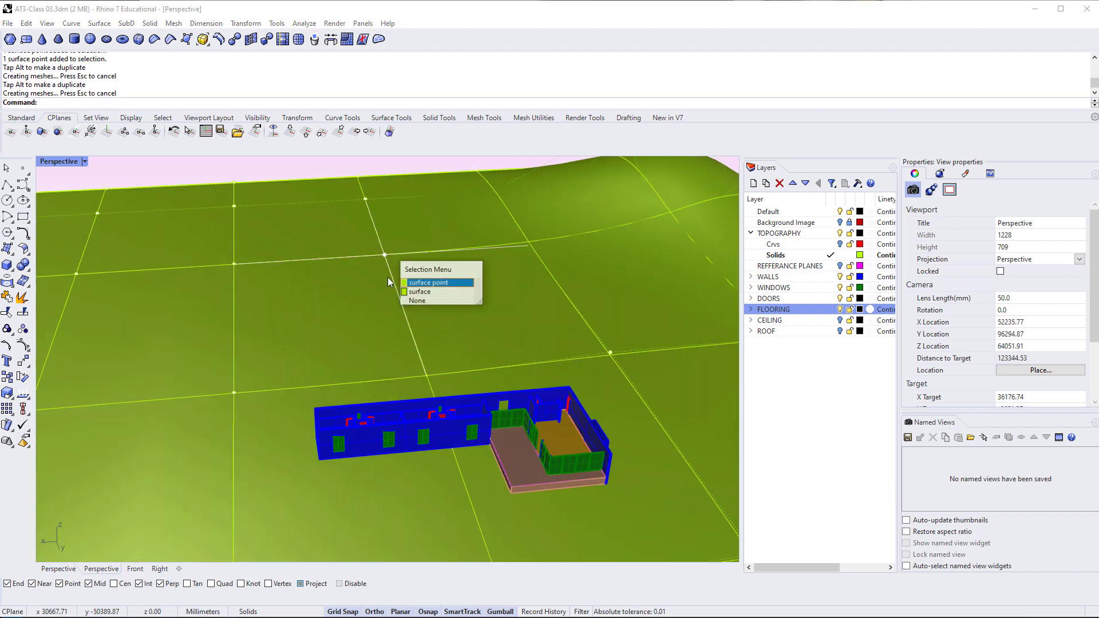
left_click(424, 282)
right_click_drag(424, 282, 318, 280)
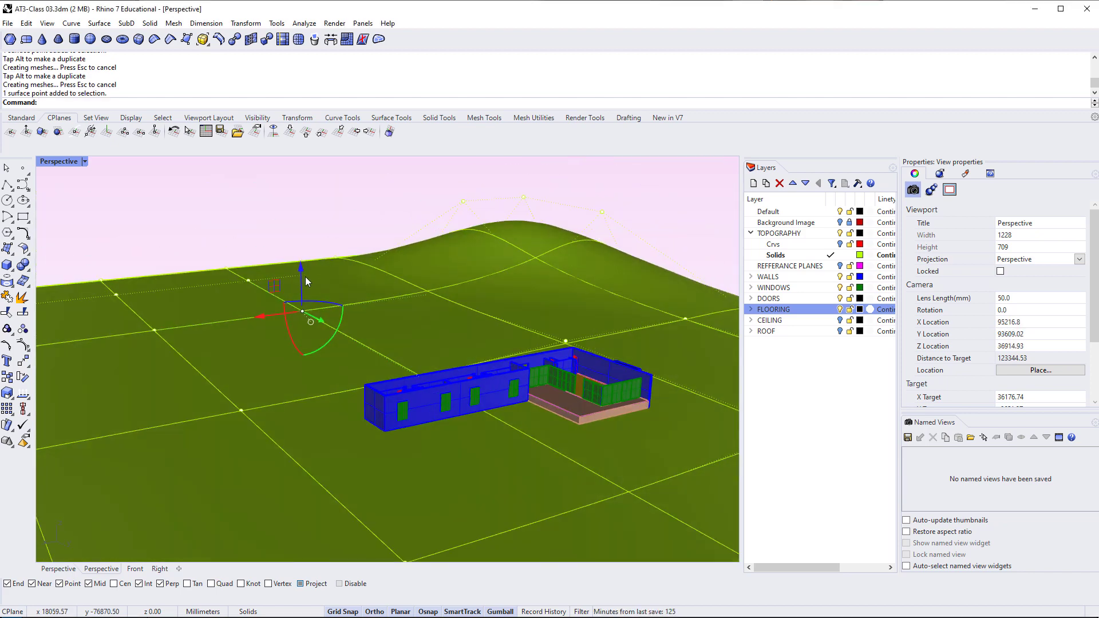
left_click_drag(305, 277, 304, 261)
Select the group of control points at the other ground corner behind the house and raise them together into a second hill
scroll(393, 348, "down", 6)
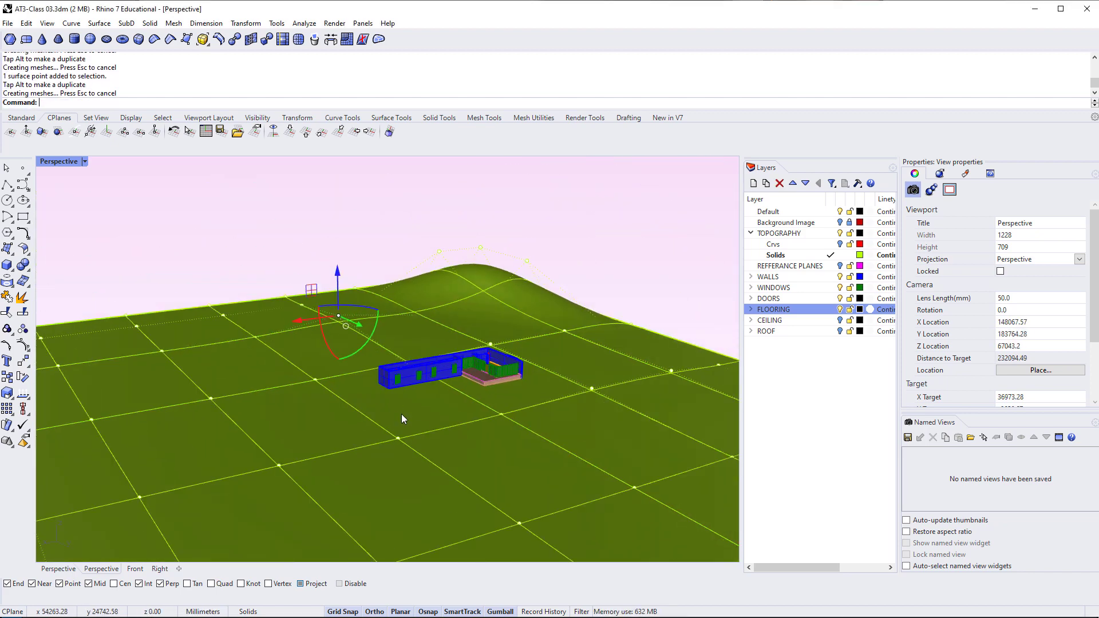
right_click_drag(403, 419, 395, 369)
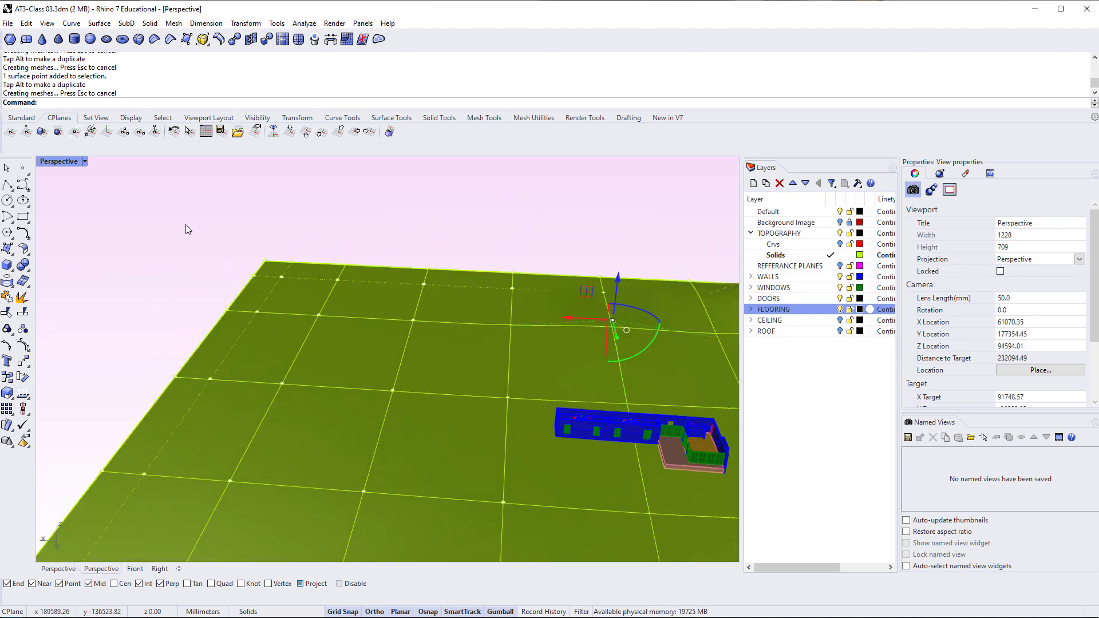
left_click_drag(186, 224, 492, 359)
left_click_drag(317, 273, 317, 245)
left_click(415, 196)
Raise one interior control point of the second hill and slightly lower another one next to it
right_click_drag(401, 335, 245, 324)
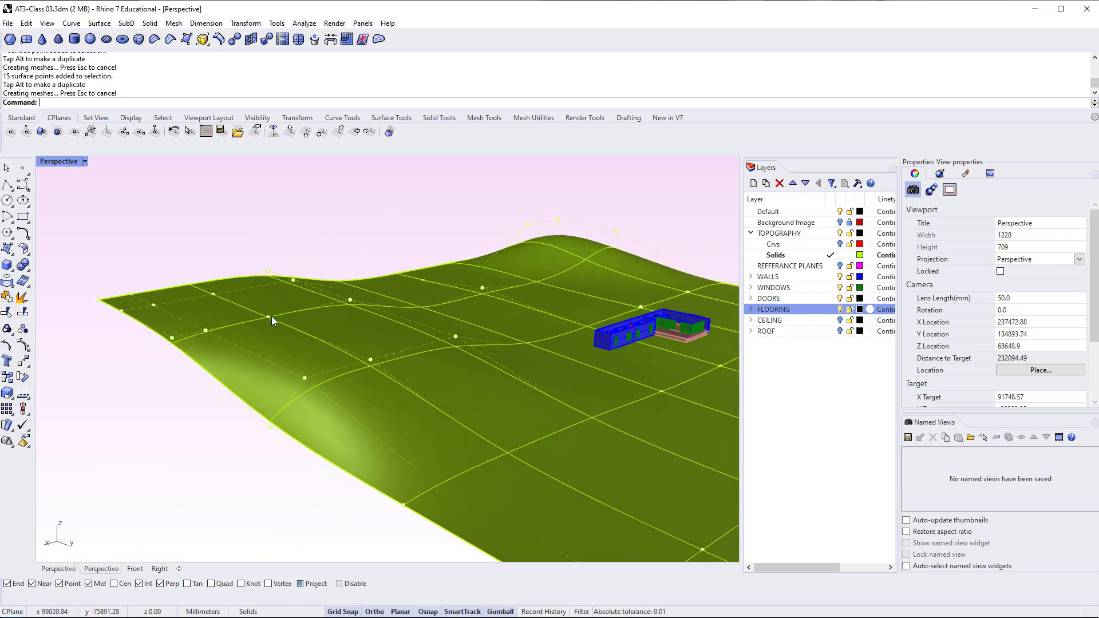
left_click(269, 315)
left_click_drag(270, 293, 265, 262)
right_click_drag(265, 263, 350, 326)
left_click(351, 324)
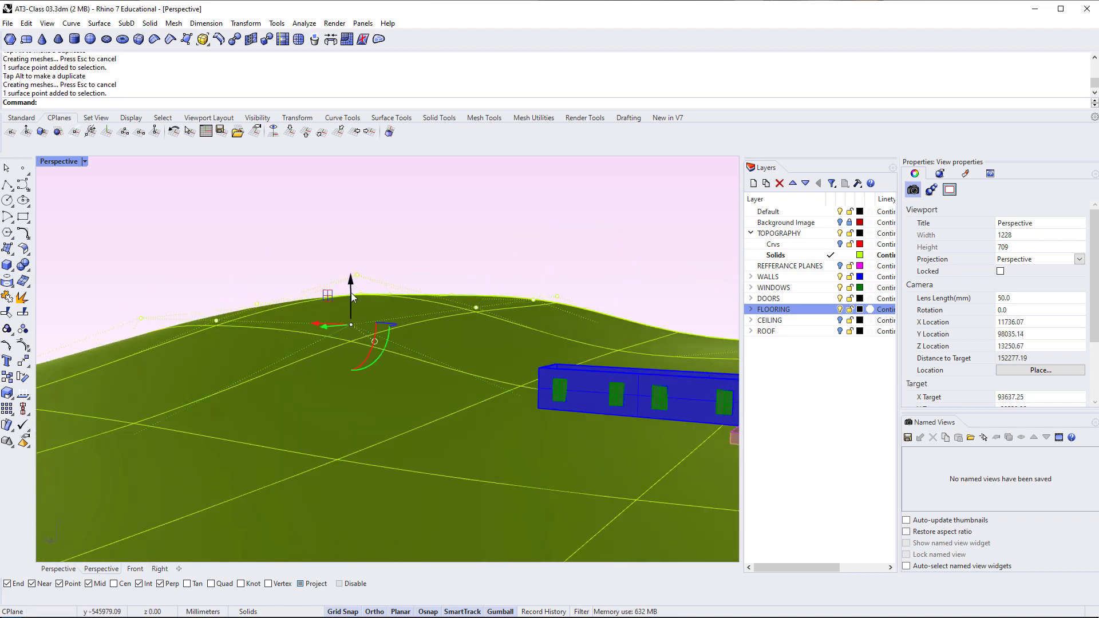
left_click_drag(352, 293, 352, 303)
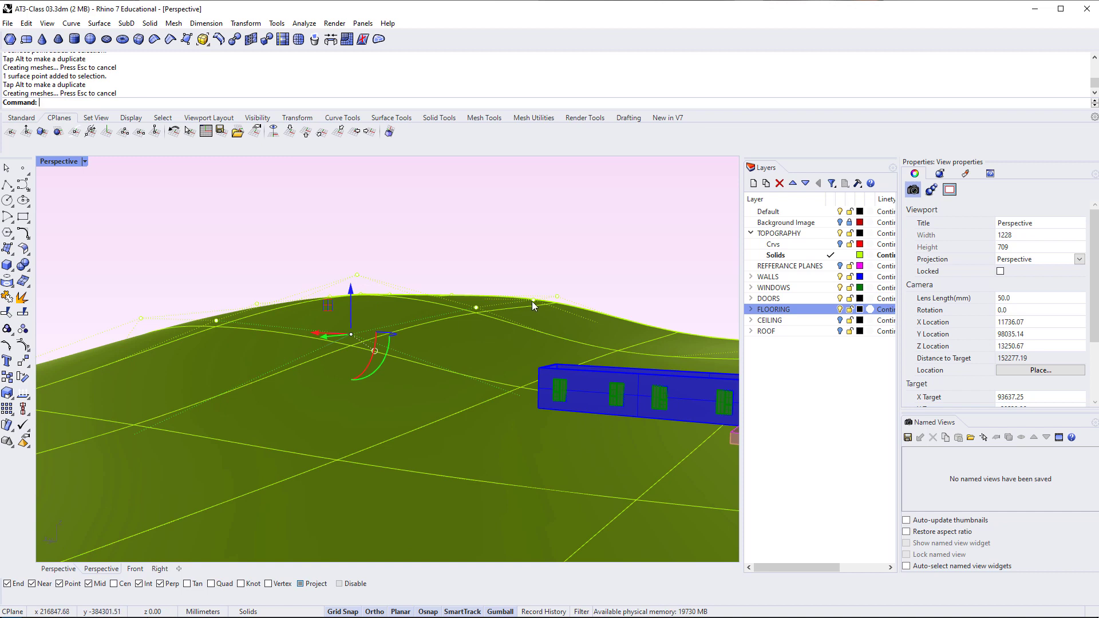
Raise two neighbouring control points along the crest of the second hill behind the house
left_click(531, 301)
left_click_drag(536, 281, 538, 243)
left_click(476, 309)
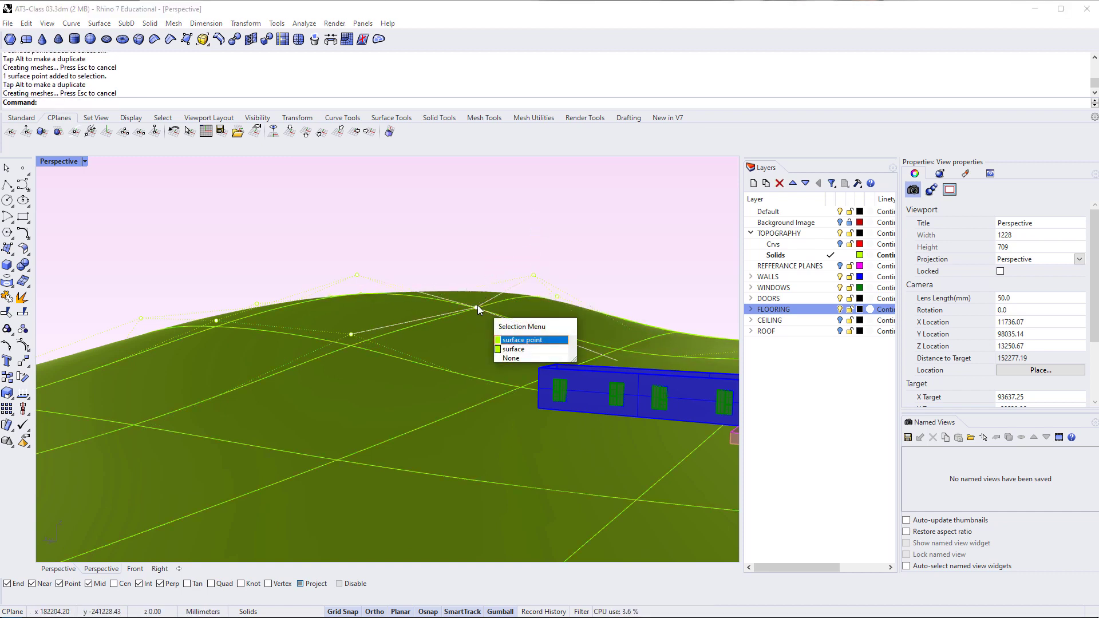
left_click(506, 339)
left_click_drag(477, 277, 479, 245)
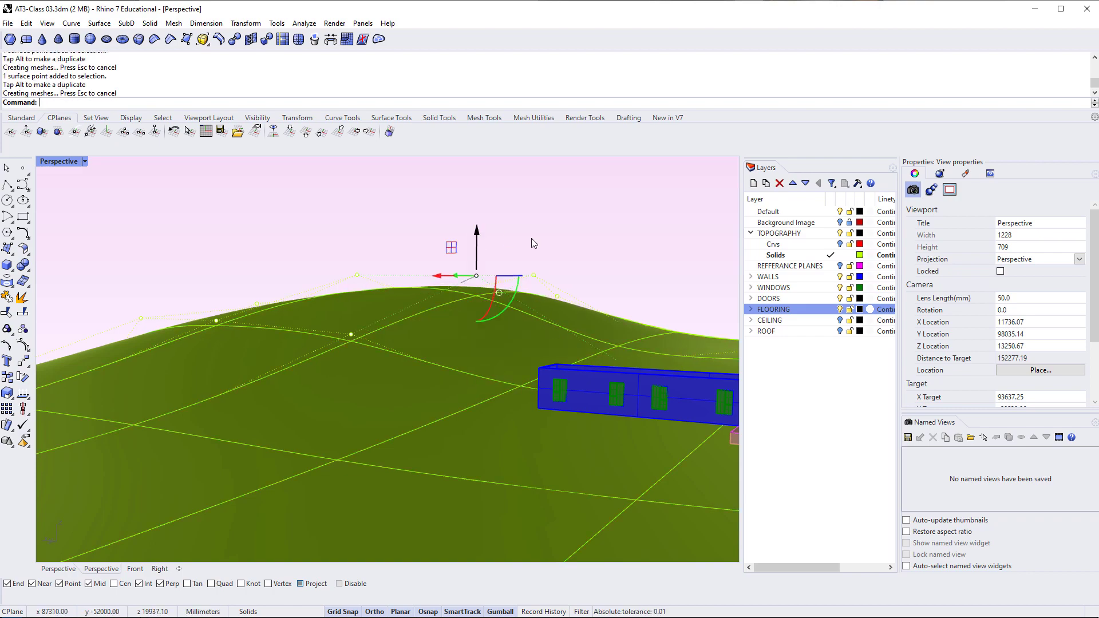
left_click(531, 238)
Show the ground surface's control points and slightly lower two interior ones on the open ground in front of the house
scroll(479, 359, "down", 6)
right_click_drag(480, 360, 389, 408, "shift")
left_click(403, 389)
key("F10")
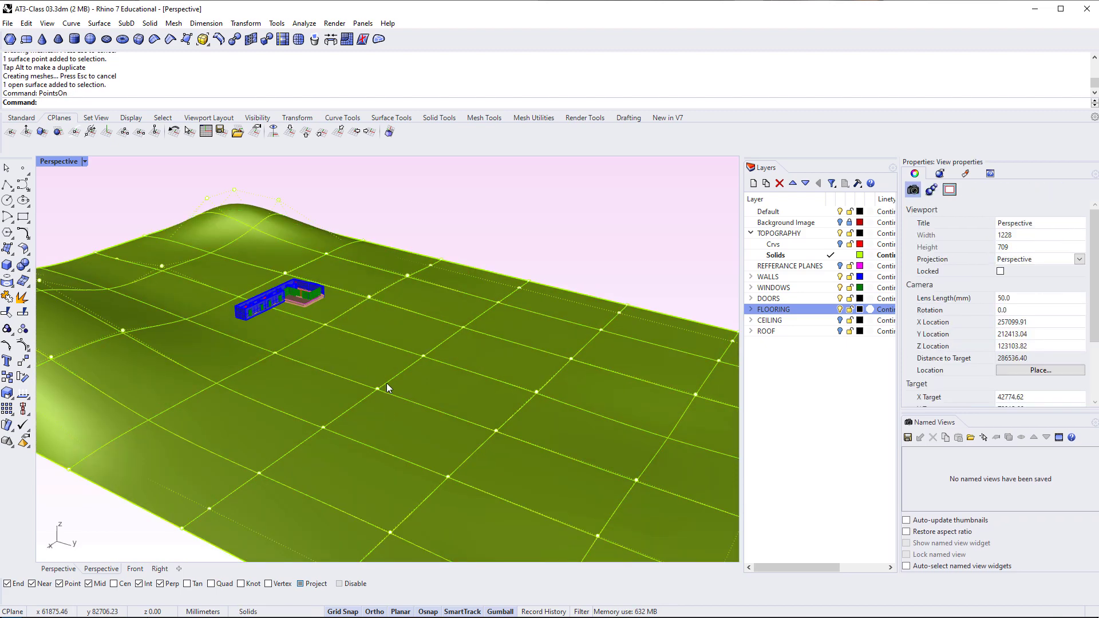
left_click(379, 389)
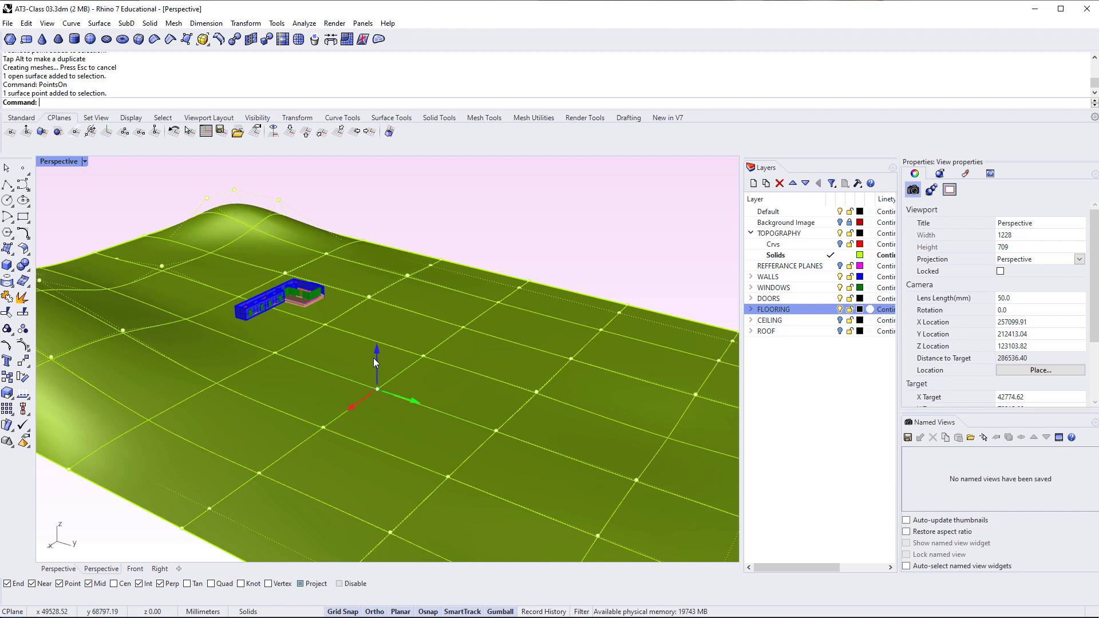
left_click_drag(375, 361, 297, 359)
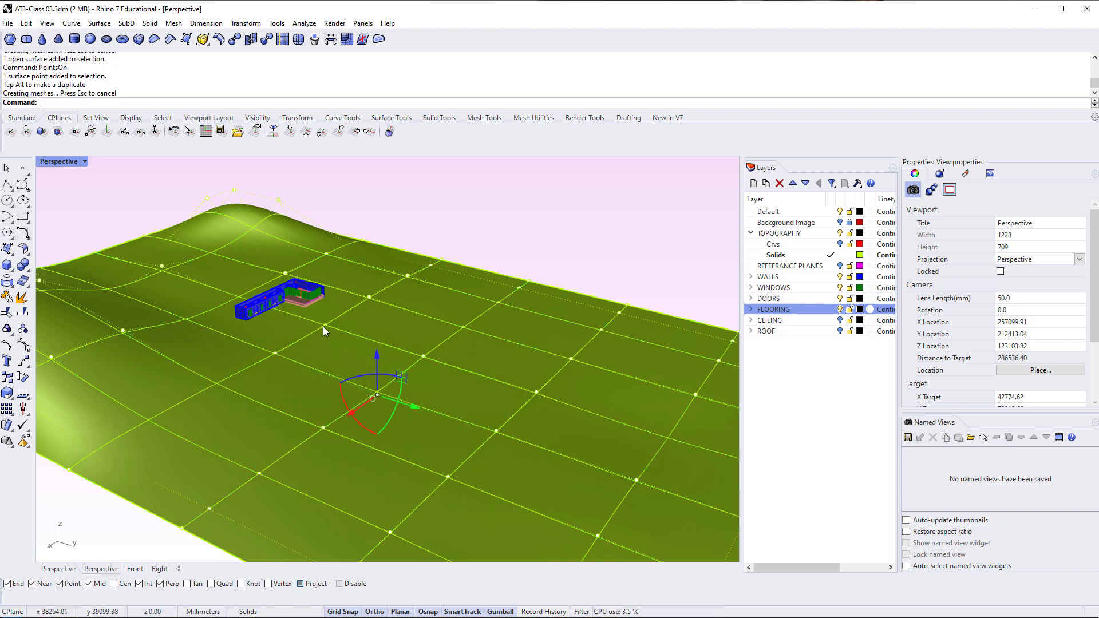
left_click(275, 354)
left_click_drag(275, 325, 277, 329)
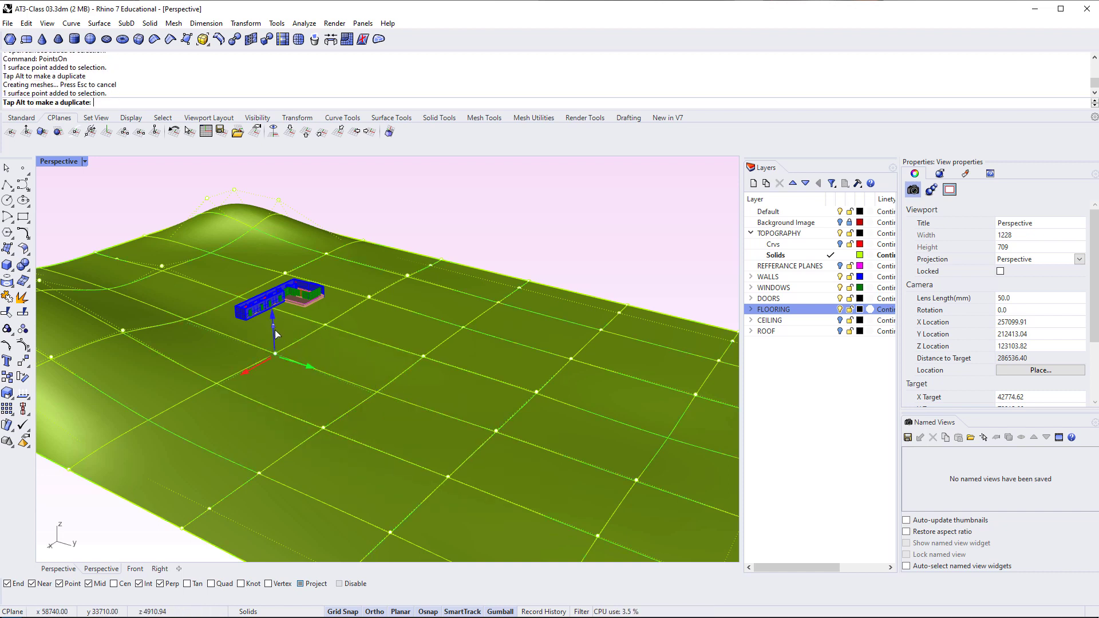
Slightly raise an interior control point near the ground's far edge, on the open side away from the hills
left_click(568, 357)
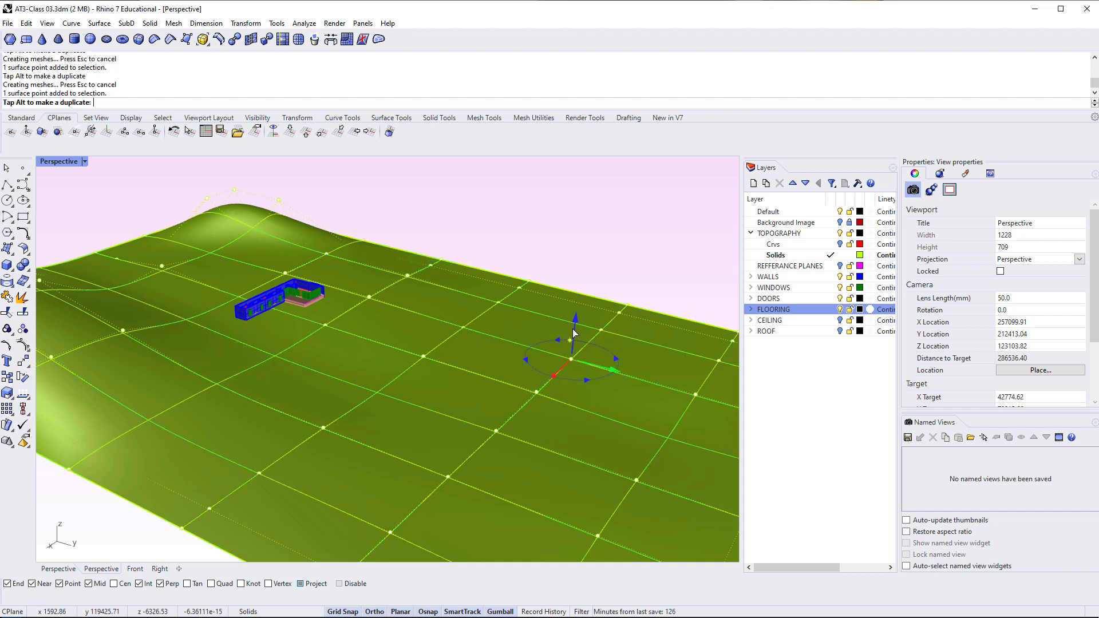
left_click(574, 332)
left_click_drag(574, 332, 577, 321)
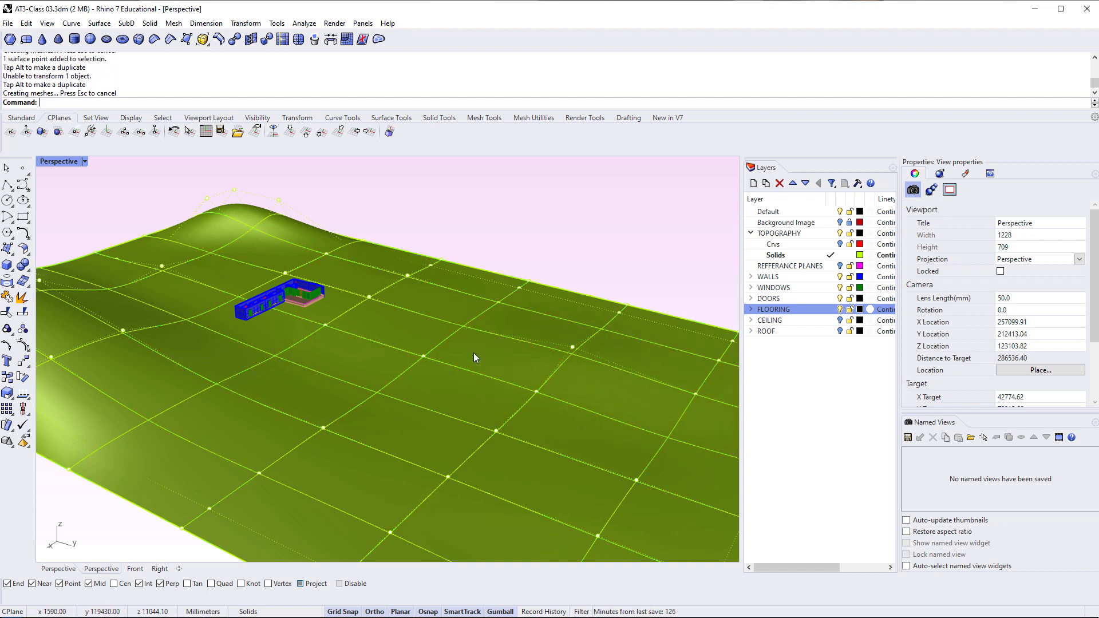
Inspect the house's rooms and floor slabs from above and their position relative to the reshaped ground
right_click_drag(444, 361, 427, 392)
scroll(276, 360, "up", 14)
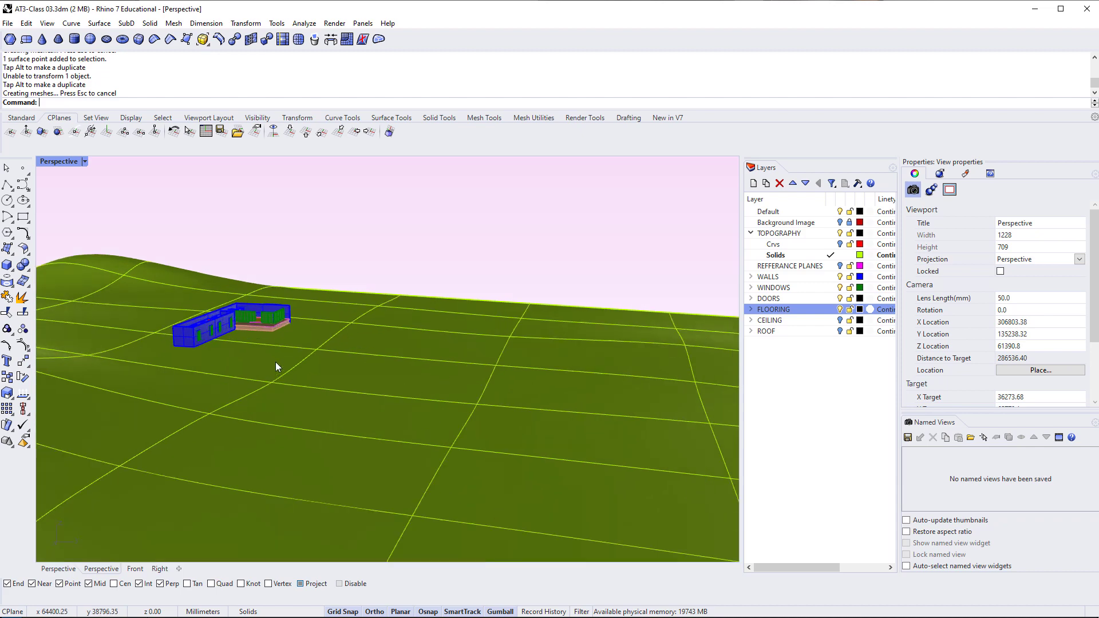
right_click_drag(284, 376, 239, 463, "shift")
scroll(212, 457, "up", 10)
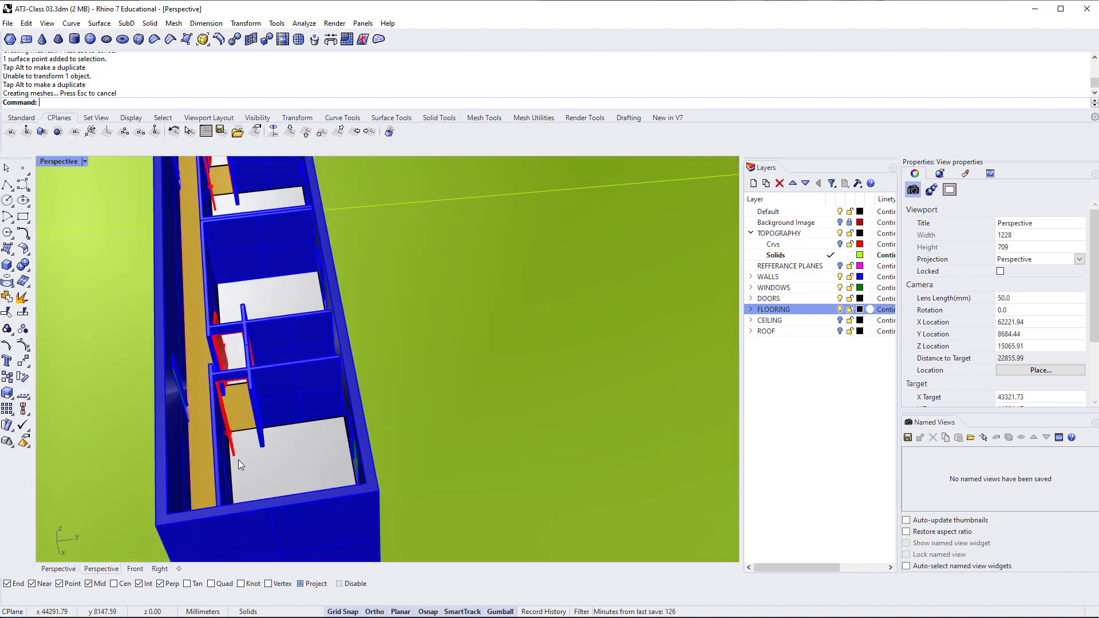
left_click(200, 404)
key("Escape")
left_click(200, 404)
right_click_drag(200, 403, 269, 425)
key("Escape")
scroll(318, 453, "down", 10)
right_click_drag(379, 487, 383, 468)
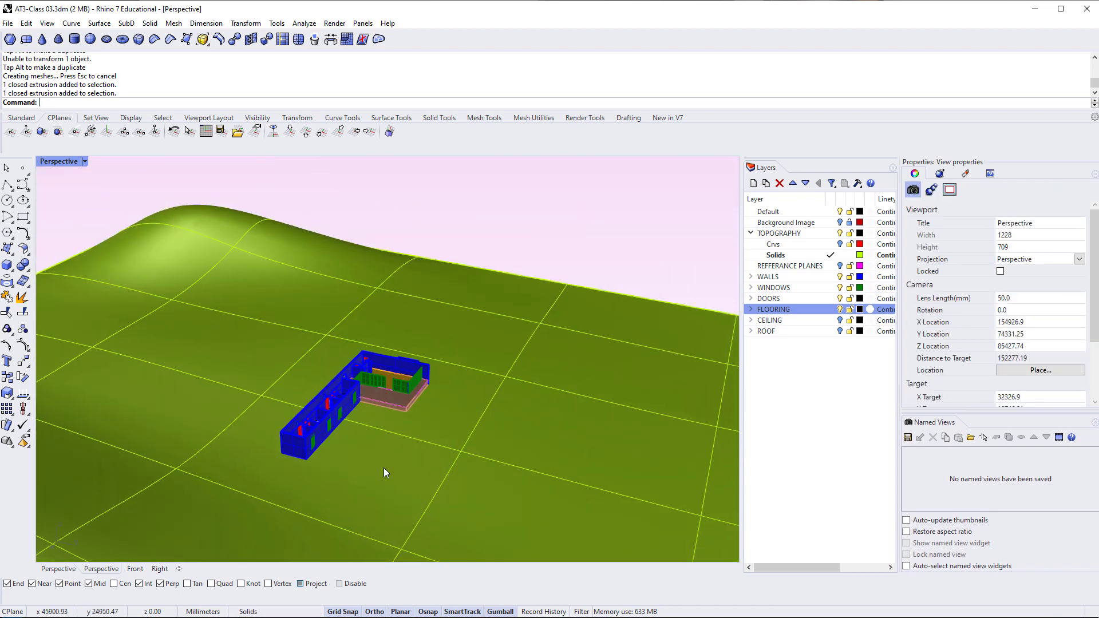
Select the whole ground surface in the left elevation and raise it slightly toward the base of the house
type("Front View")
key("Return")
type("Left View")
key("Return")
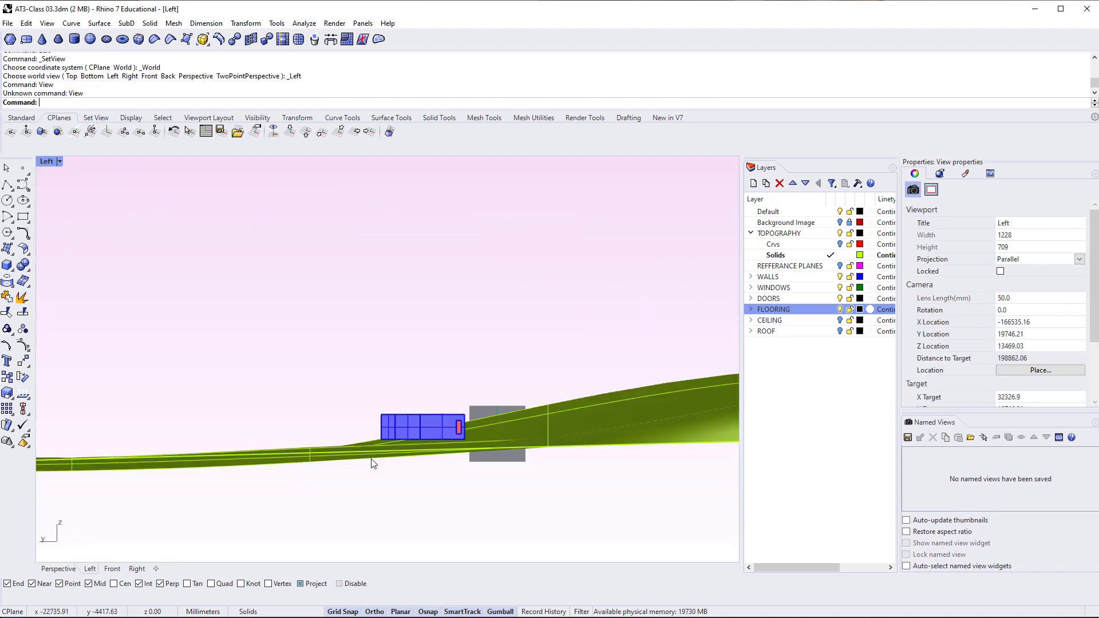
left_click(399, 455)
scroll(404, 464, "up", 3)
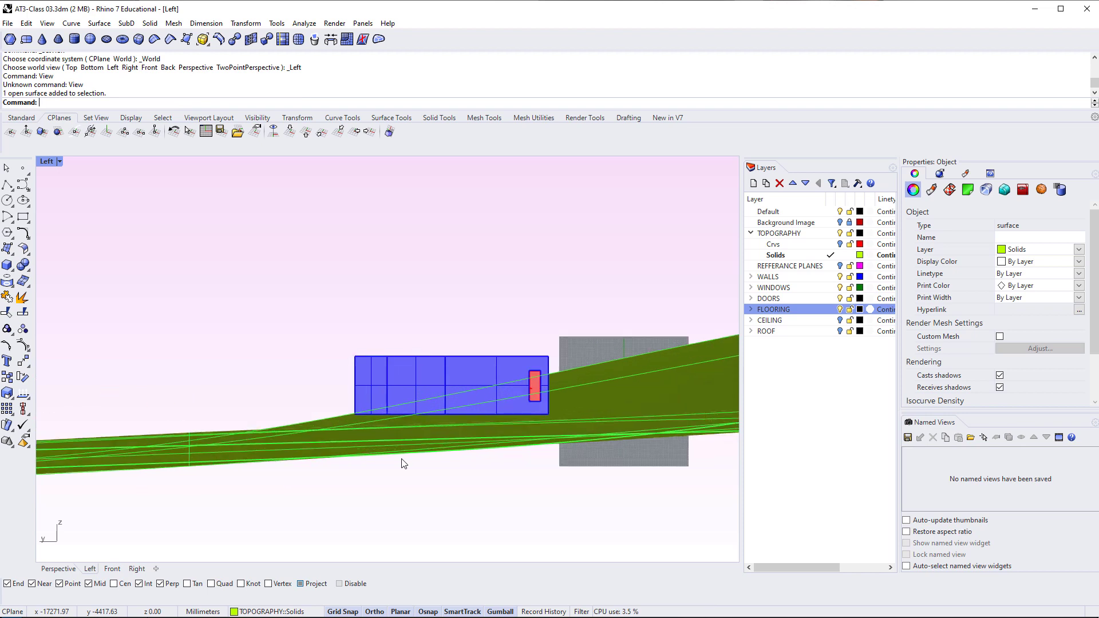
scroll(401, 465, "down", 6)
scroll(286, 441, "up", 3)
scroll(286, 441, "up", 1)
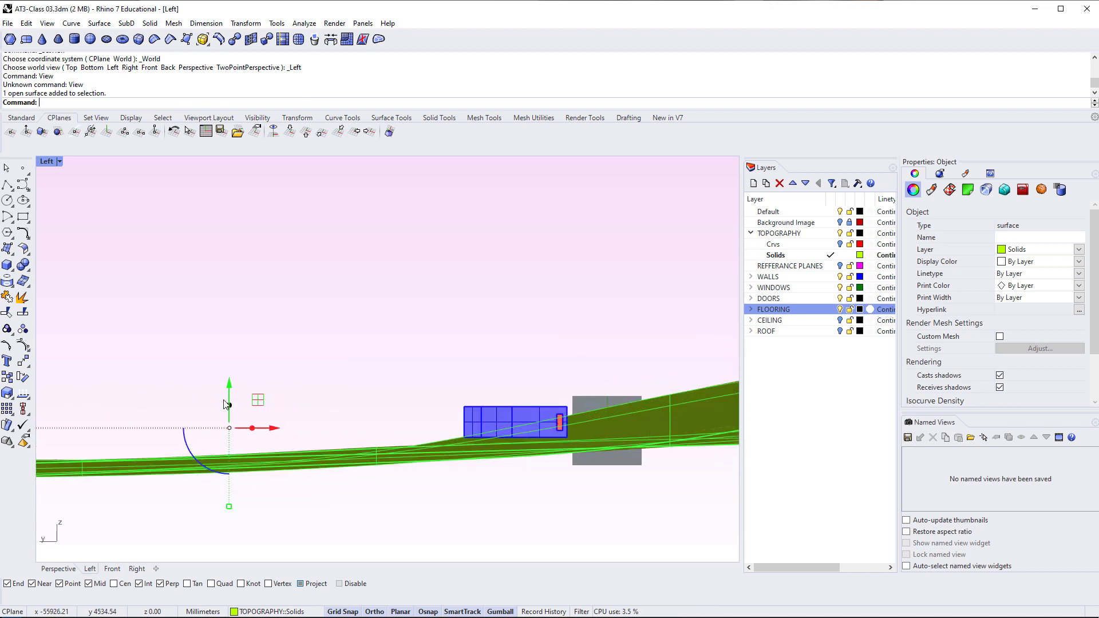
left_click_drag(229, 395, 233, 385)
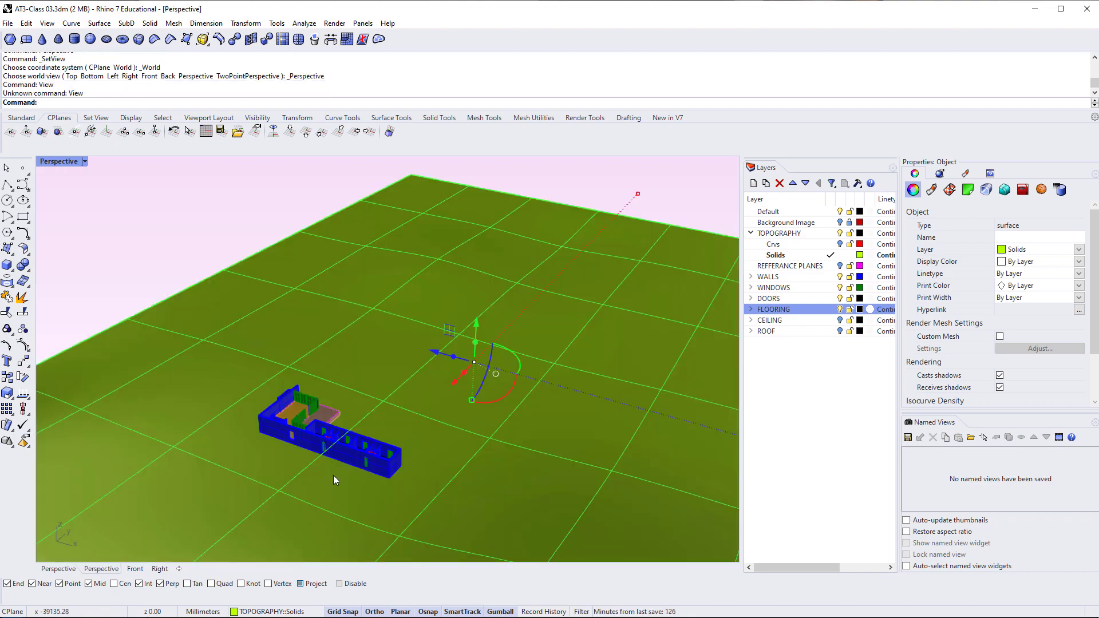
Reselect the ground surface in perspective and move it vertically upward to meet the base of the walls
mouse_move(332, 473)
right_mouse_down()
mouse_move(206, 481)
mouse_move(224, 413)
mouse_move(371, 425)
mouse_move(299, 474)
mouse_move(341, 446)
mouse_move(364, 459)
mouse_move(335, 473)
right_mouse_up()
scroll(276, 449, "up", 3)
left_click(276, 449)
scroll(307, 456, "up", 3)
key("Escape")
scroll(380, 456, "down", 2)
left_click(382, 462)
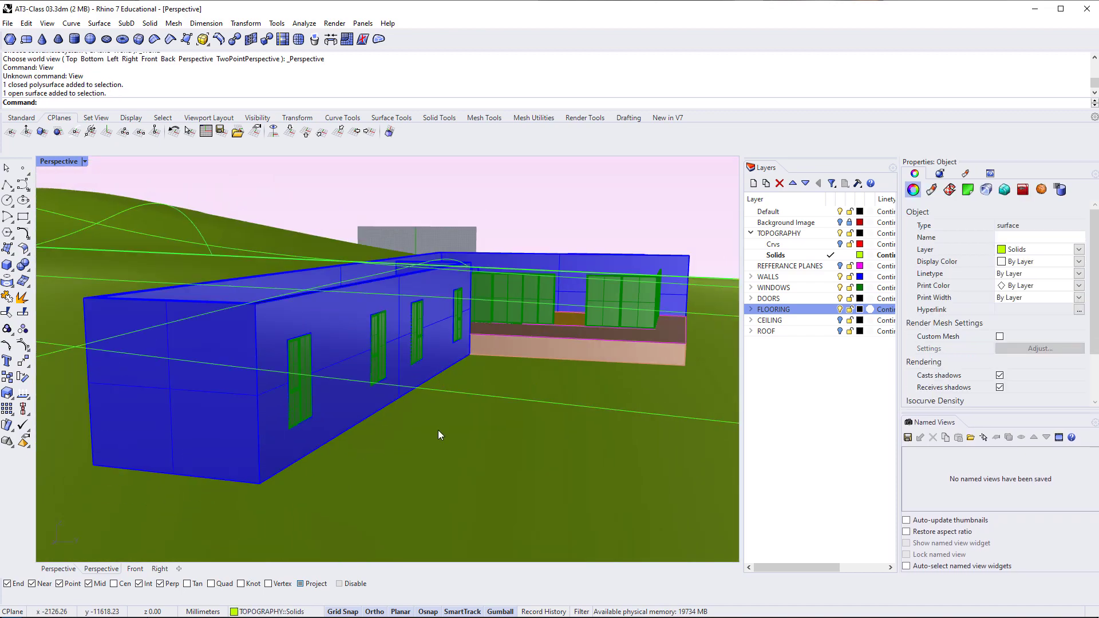
scroll(438, 430, "down", 4)
right_click_drag(356, 467, 218, 407)
left_click_drag(196, 374, 205, 349)
Check the gap under the terrace and long wing, and raise the ground surface a little more
scroll(530, 460, "up", 8)
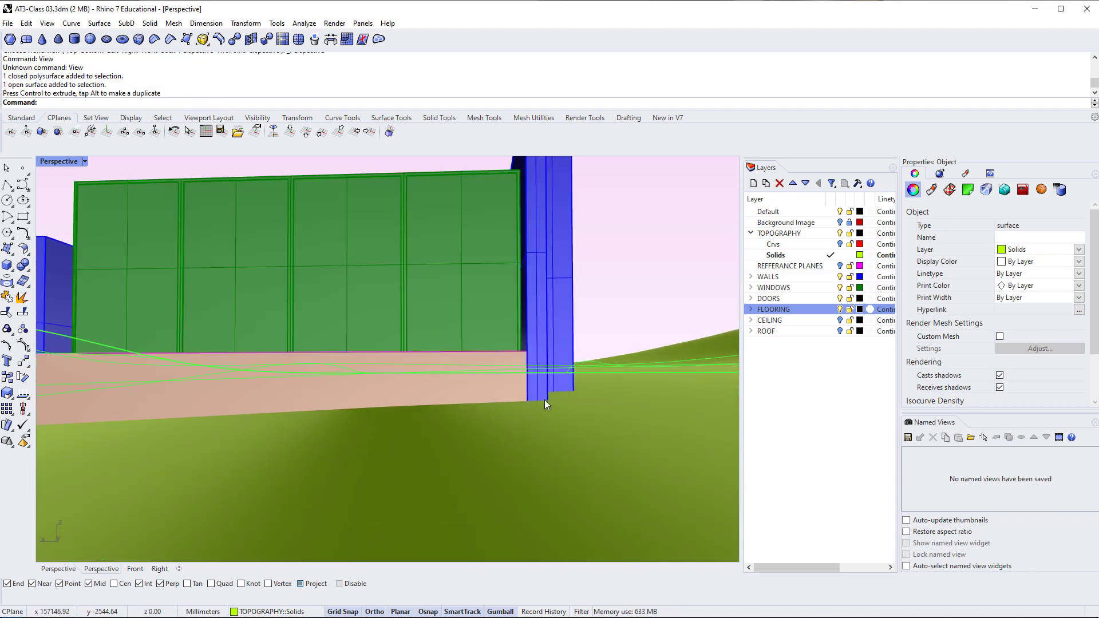
right_click_drag(545, 400, 498, 421)
scroll(385, 438, "down", 7)
right_click_drag(385, 438, 478, 393, "shift")
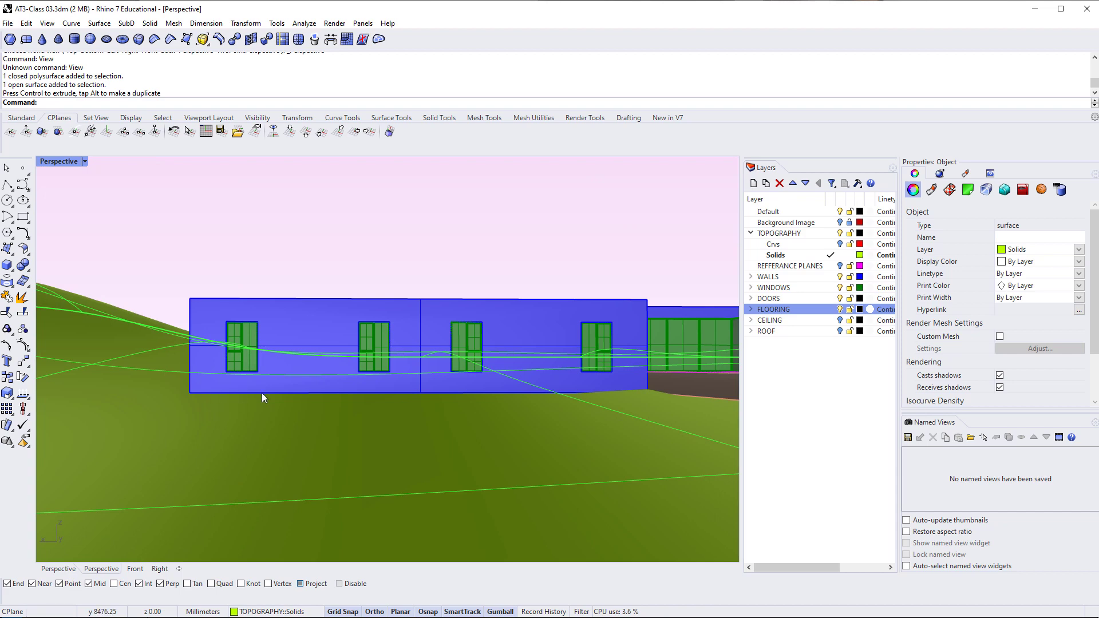
scroll(430, 403, "down", 3)
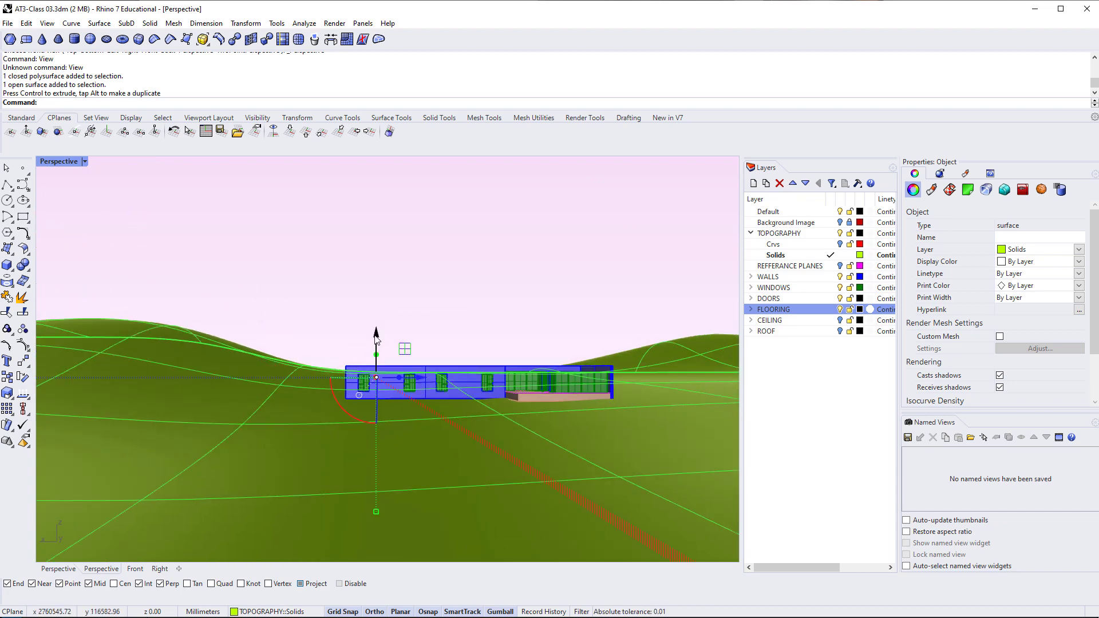
left_click_drag(377, 338, 375, 332)
Examine where the ground meets the base of the walls around the house, including from below the surface
scroll(478, 400, "up", 7)
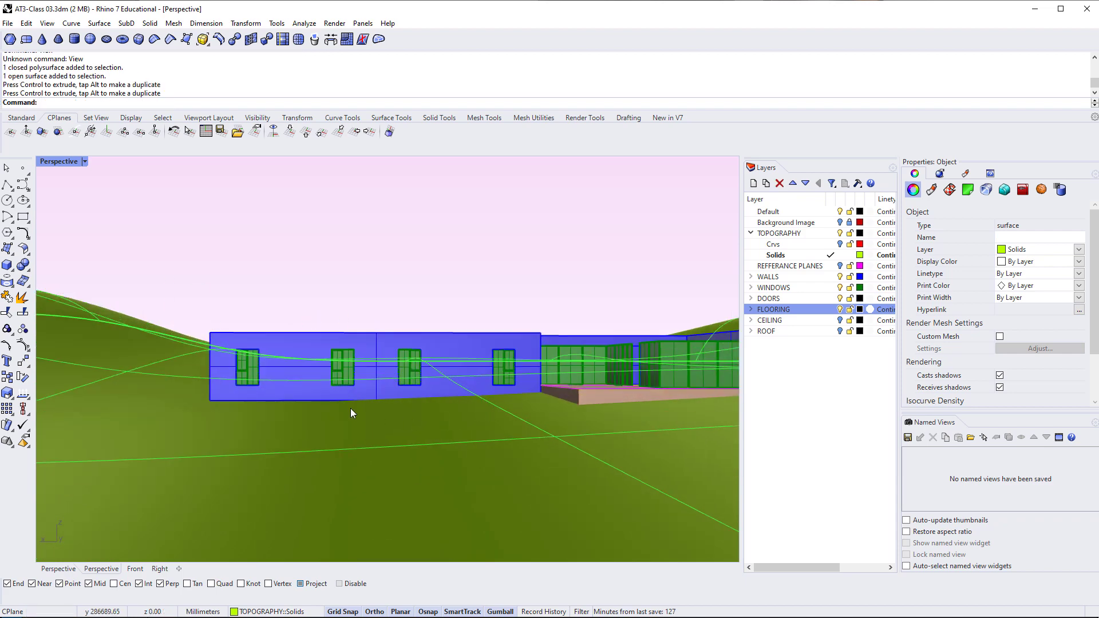
right_click_drag(350, 409, 282, 486, "shift")
scroll(393, 483, "up", 5)
scroll(287, 481, "up", 5)
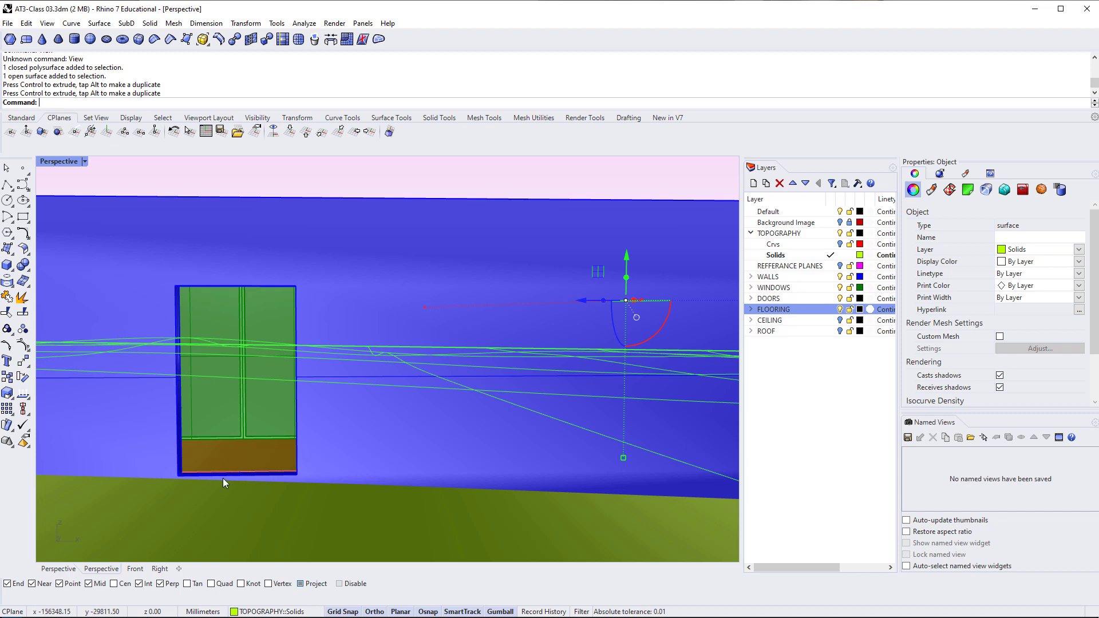
scroll(240, 486, "down", 8)
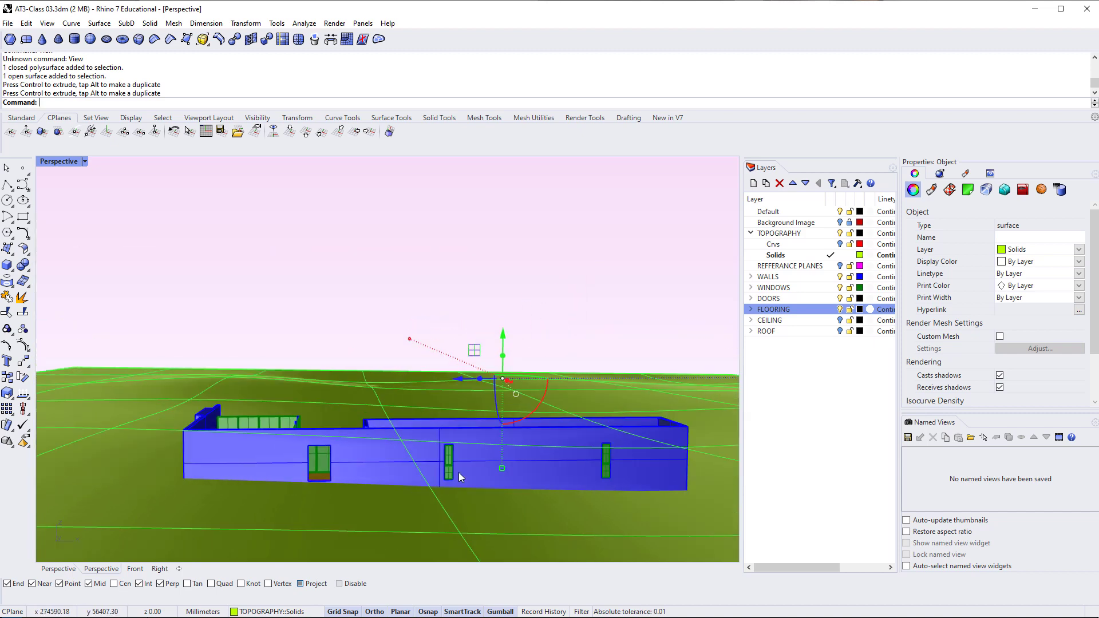
right_click_drag(458, 472, 277, 436)
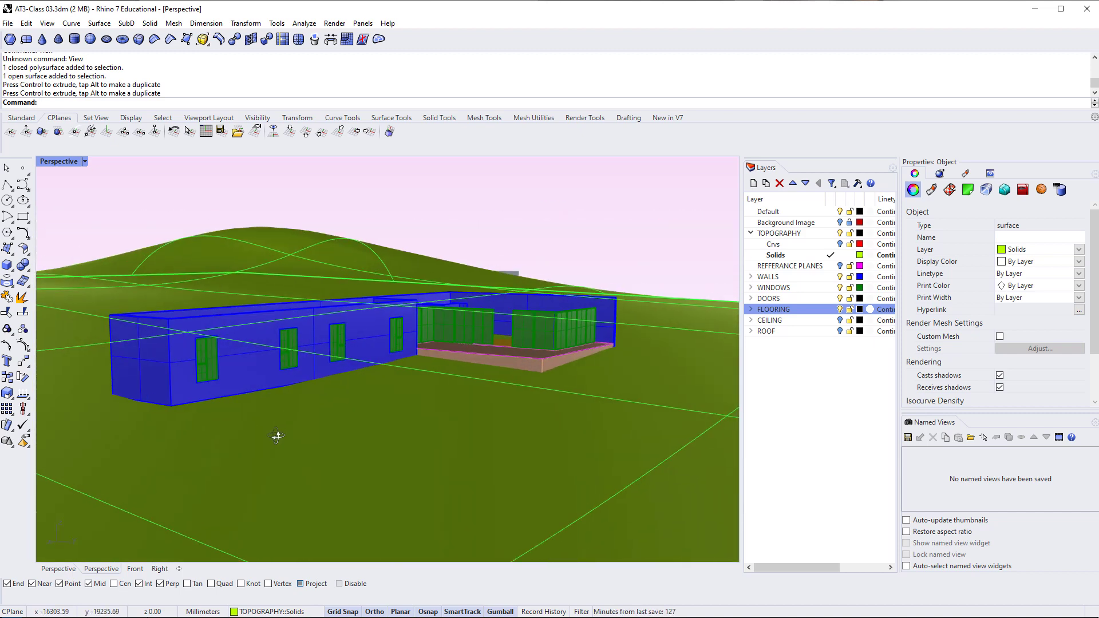
scroll(135, 376, "up", 8)
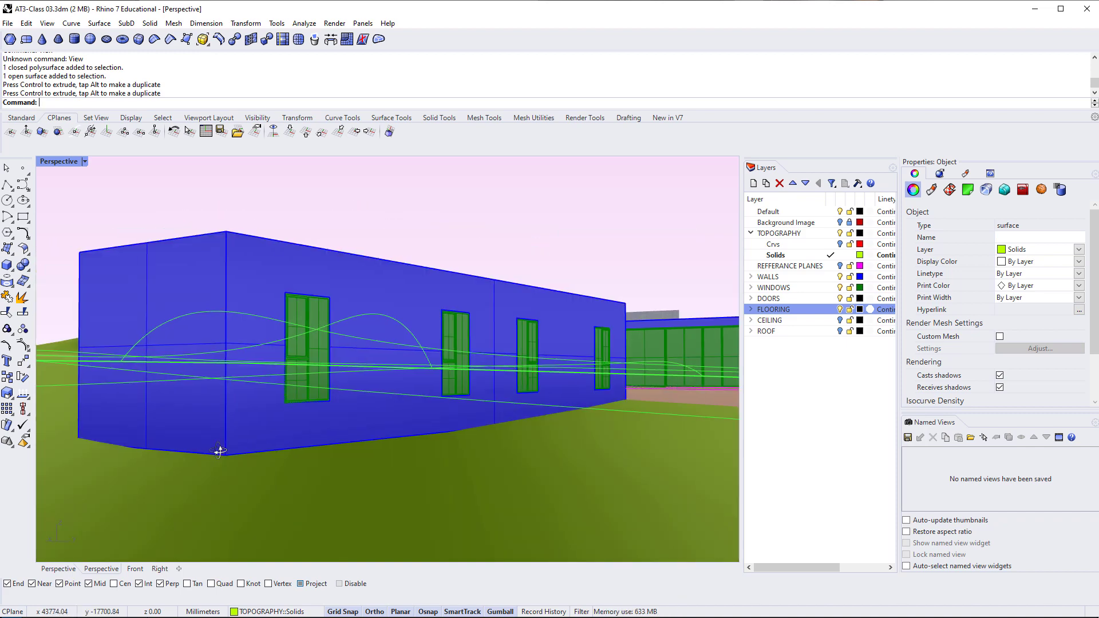
scroll(219, 451, "up", 6)
scroll(344, 418, "up", 2)
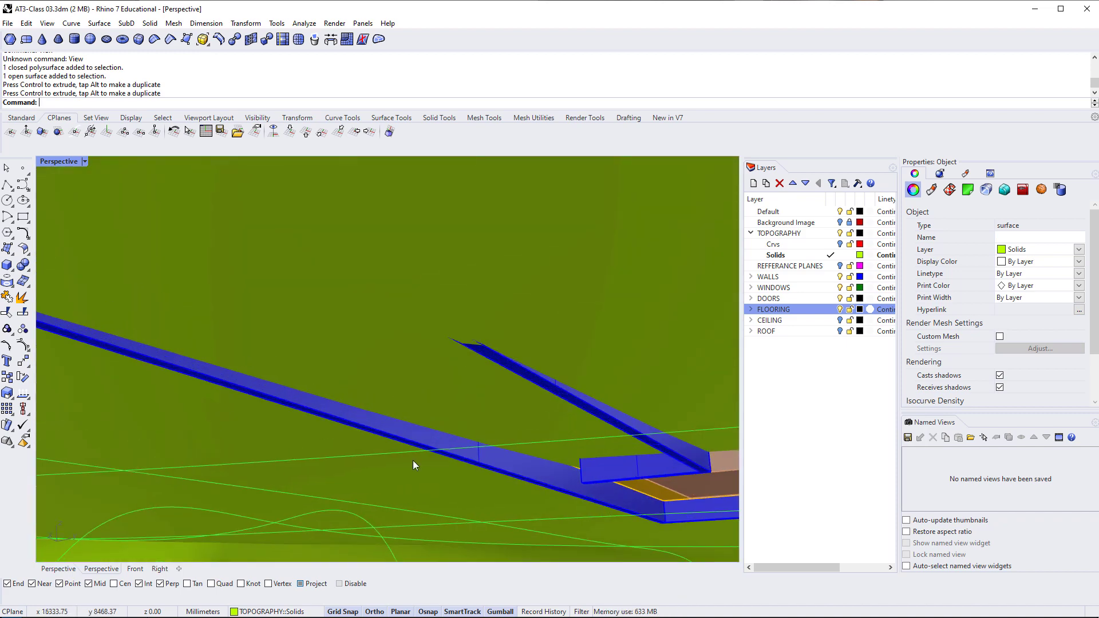
right_click_drag(413, 460, 300, 425)
scroll(449, 446, "down", 4)
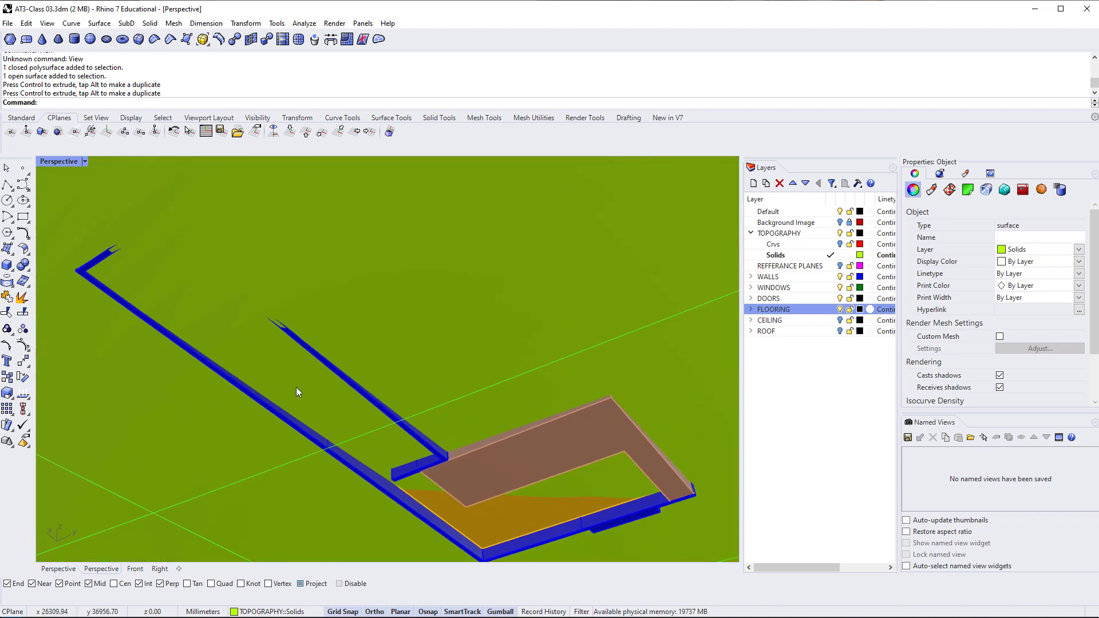
right_click_drag(164, 267, 144, 274)
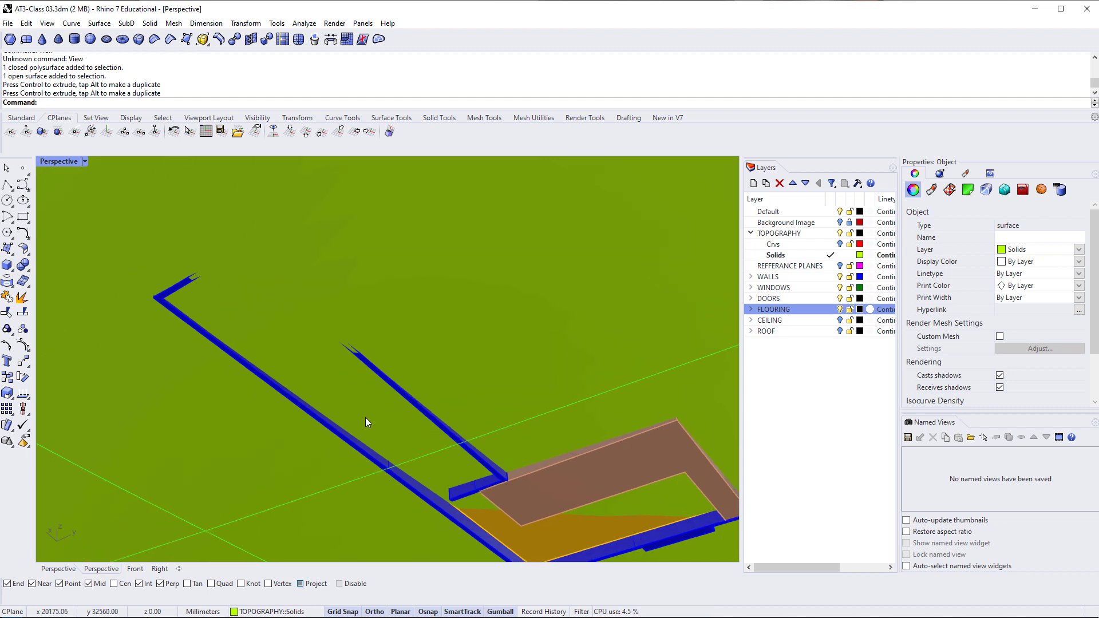
right_click_drag(437, 490, 417, 461)
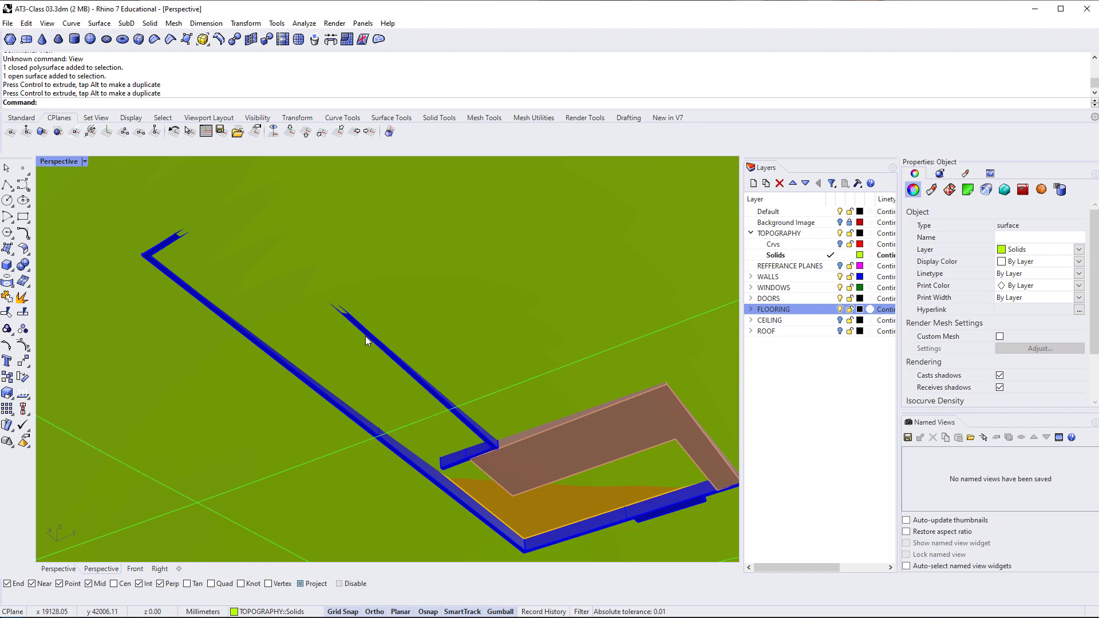
Select the bottom face of the outer wall solid and move it down 500 mm to extend the walls into the ground
right_click(365, 349)
left_click(373, 317)
scroll(351, 326, "up", 5)
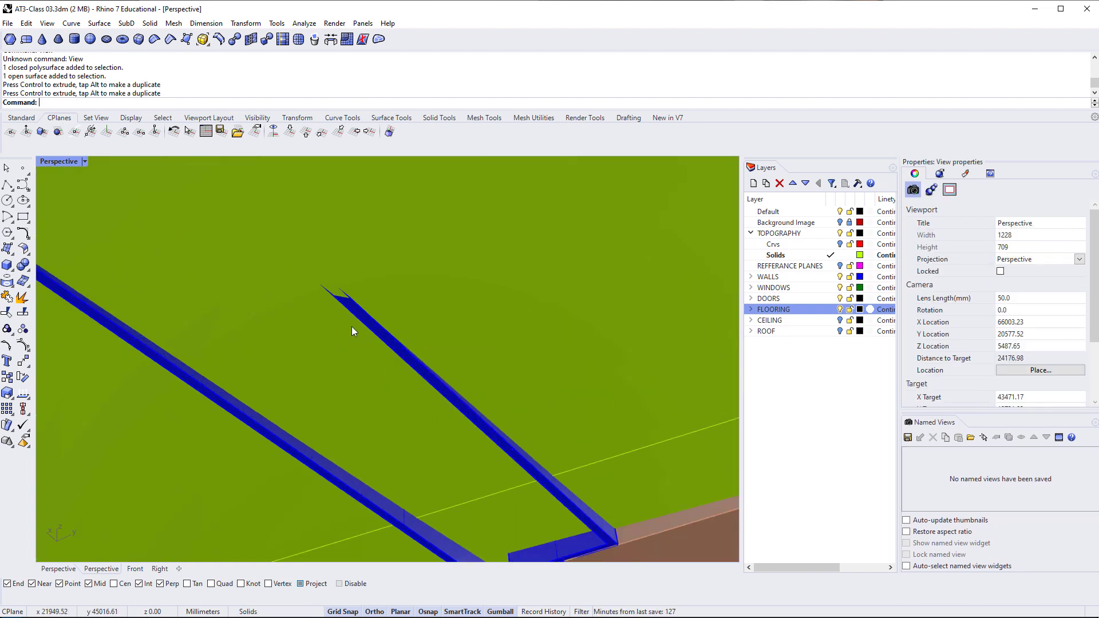
scroll(402, 332, "down", 2)
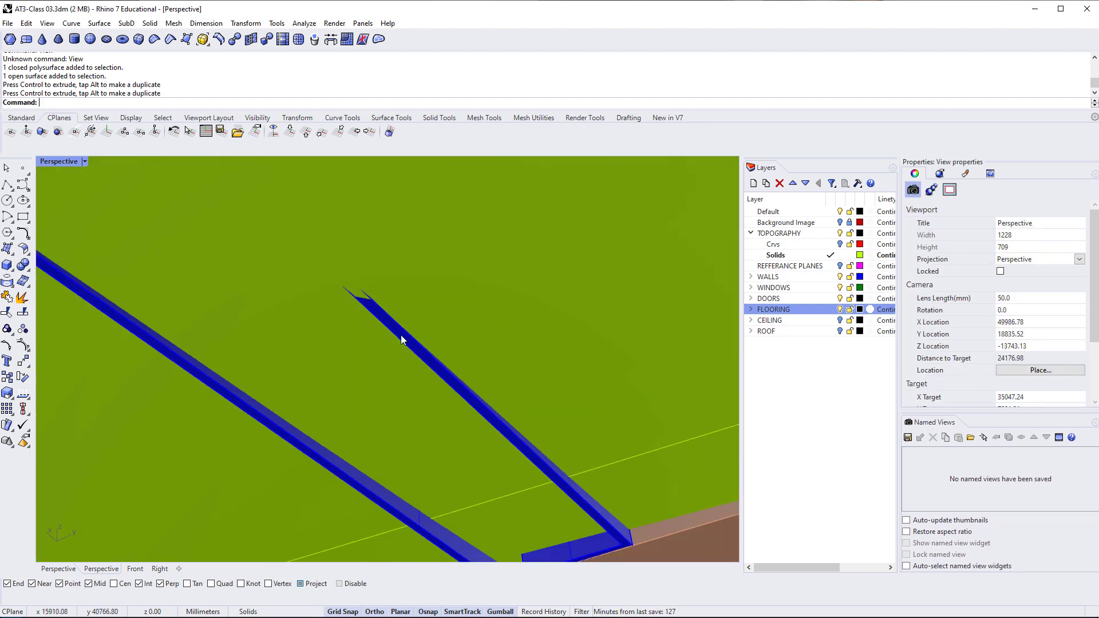
left_click(401, 340)
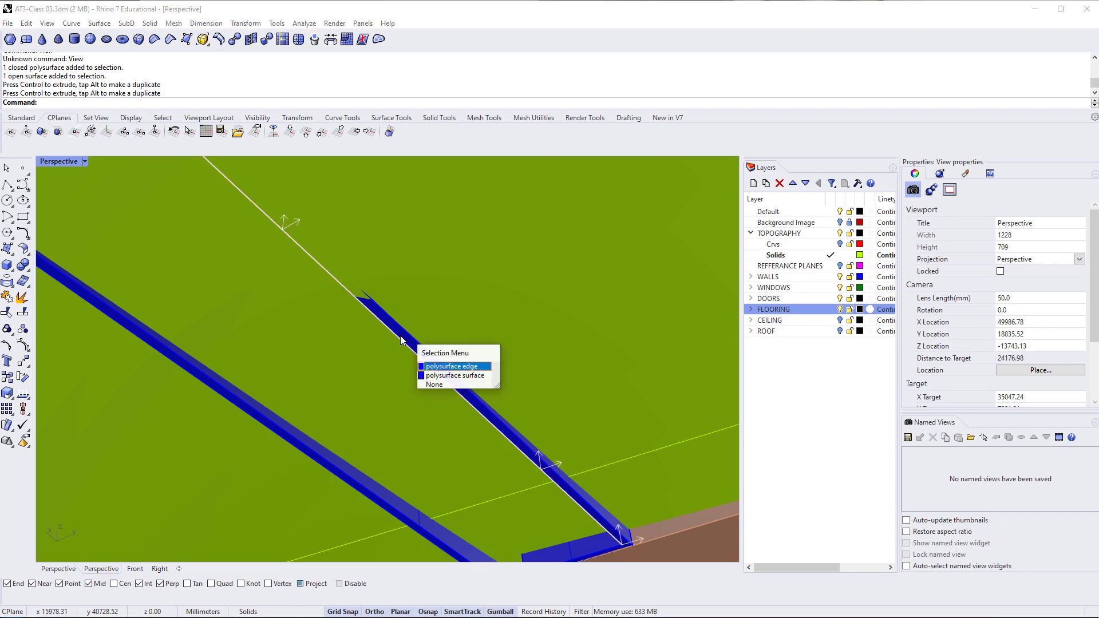
left_click(449, 375)
scroll(374, 366, "down", 5)
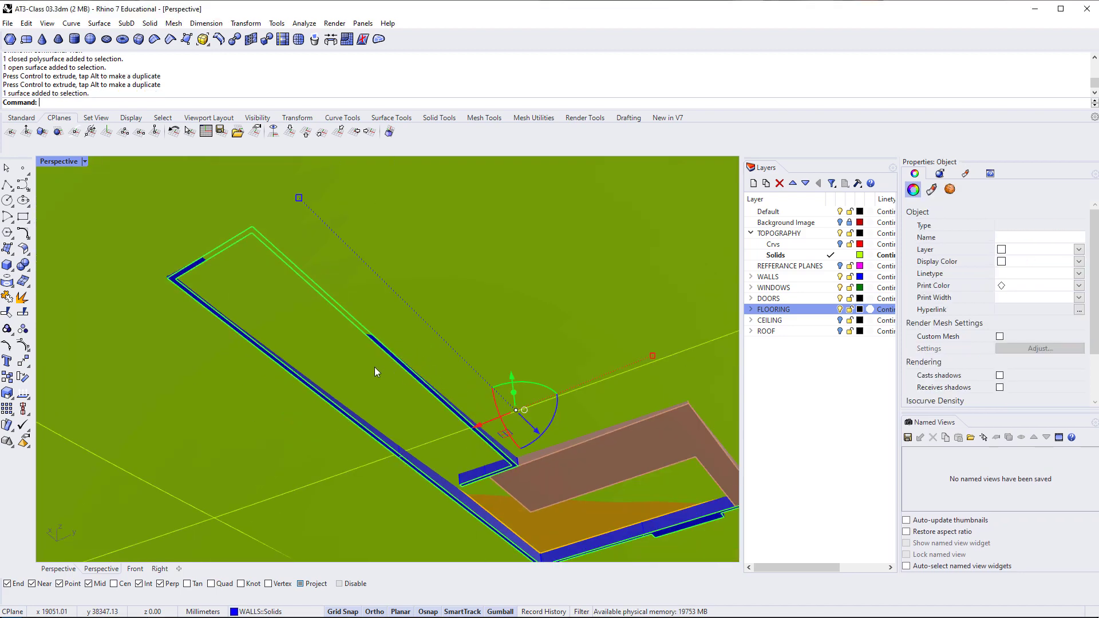
left_click(511, 373)
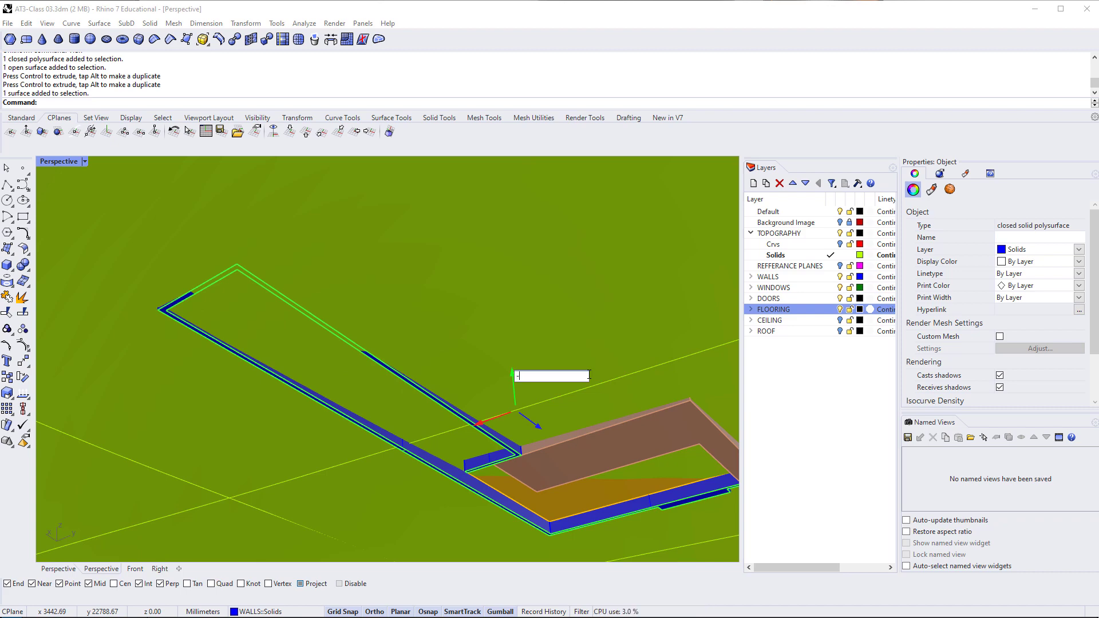
type("-500")
key("Return")
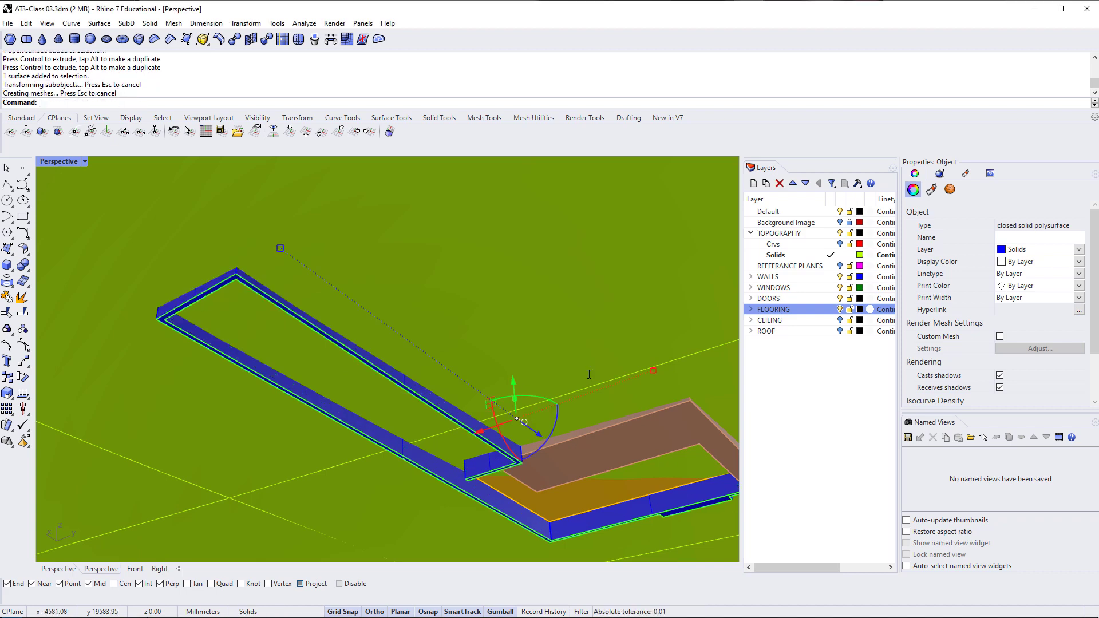
key("Escape")
right_click_drag(508, 349, 340, 470)
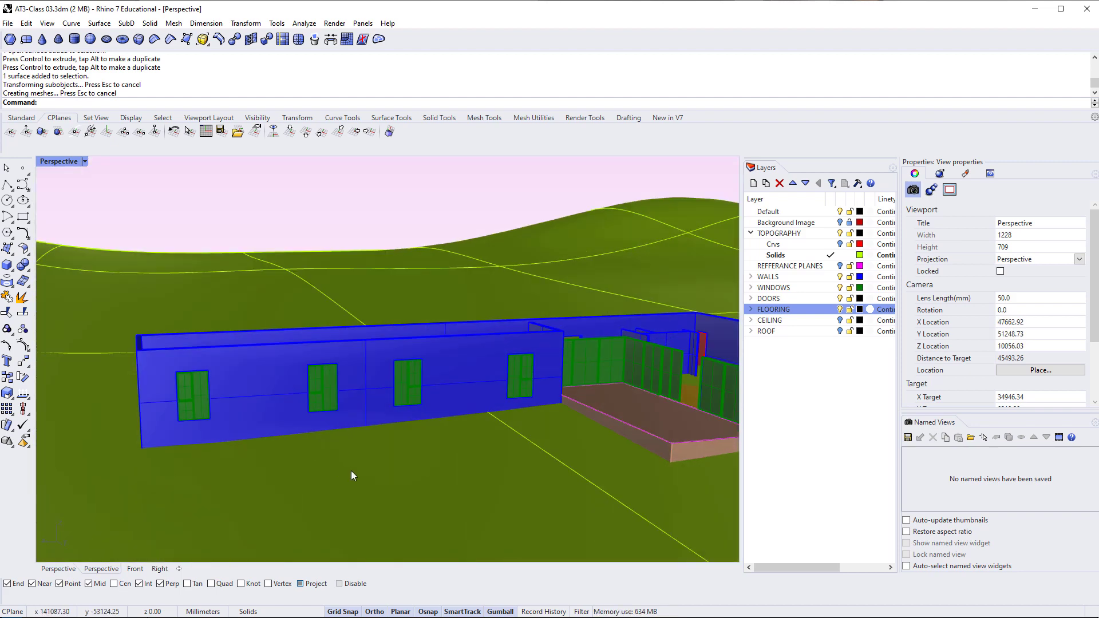
Preview the house and ground in Rendered display mode, then return the perspective view to Shaded
right_click_drag(279, 472, 147, 433)
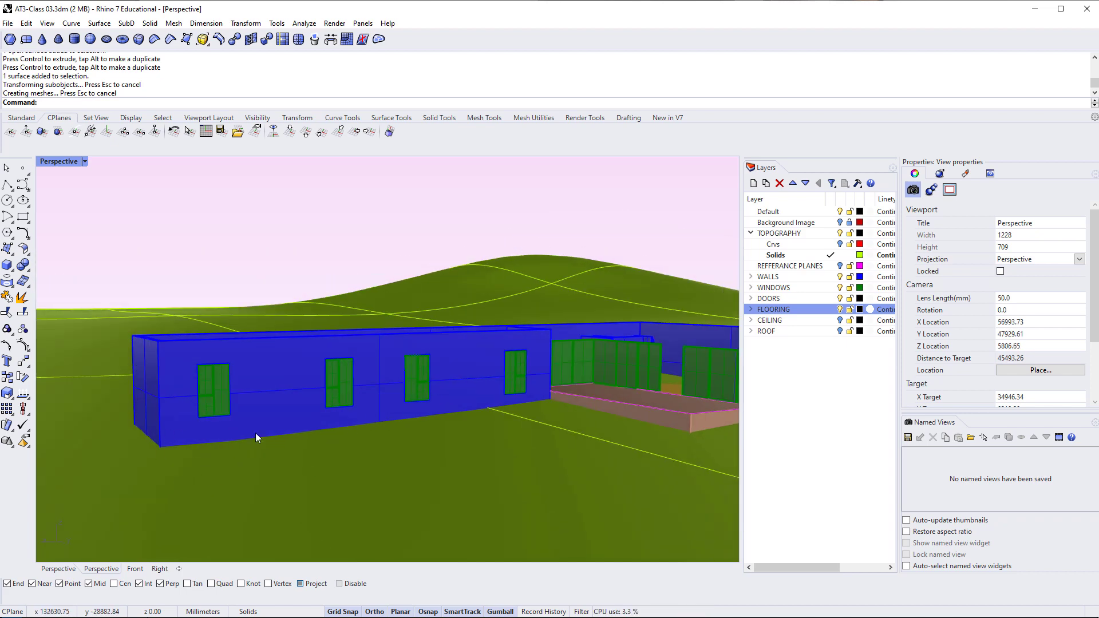
right_click_drag(519, 445, 331, 457)
left_click(85, 161)
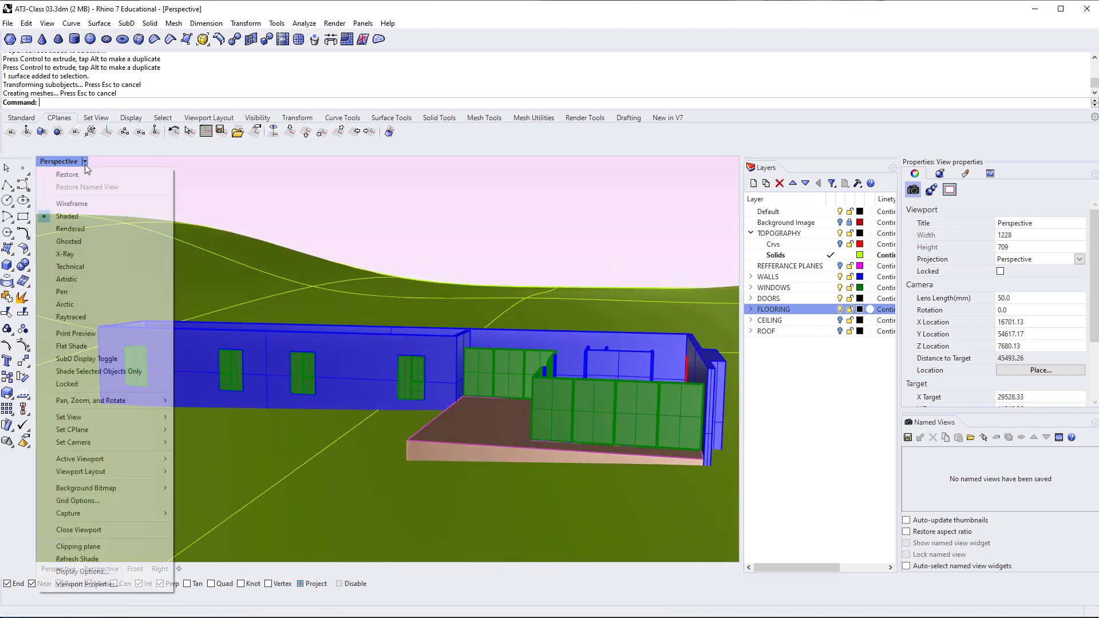
left_click(96, 224)
right_click_drag(456, 389, 478, 463)
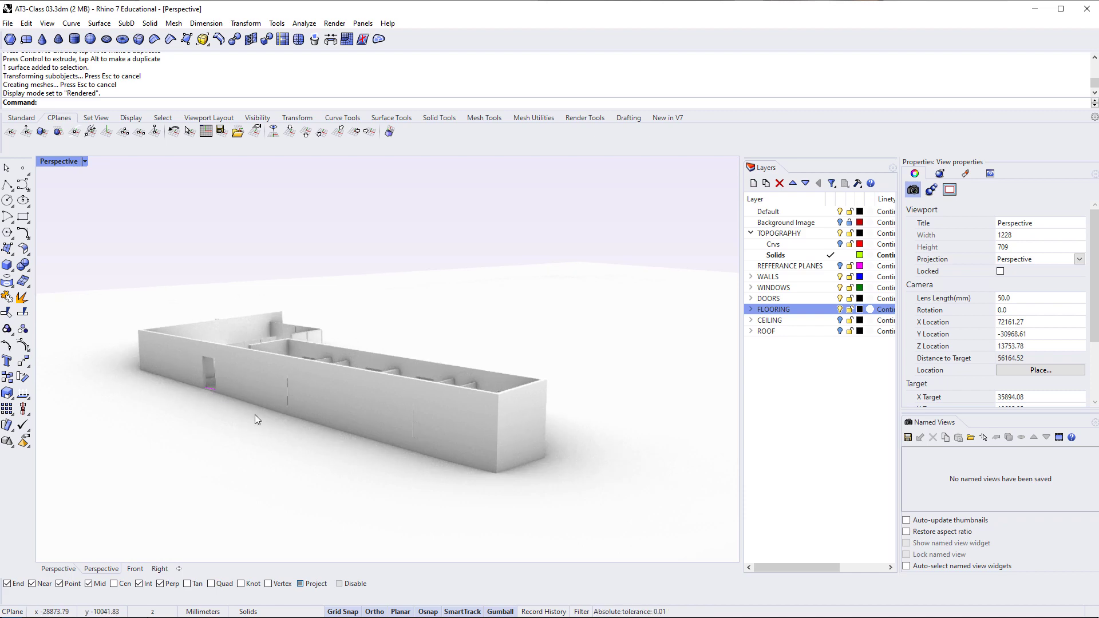
left_click(184, 395)
left_click(84, 161)
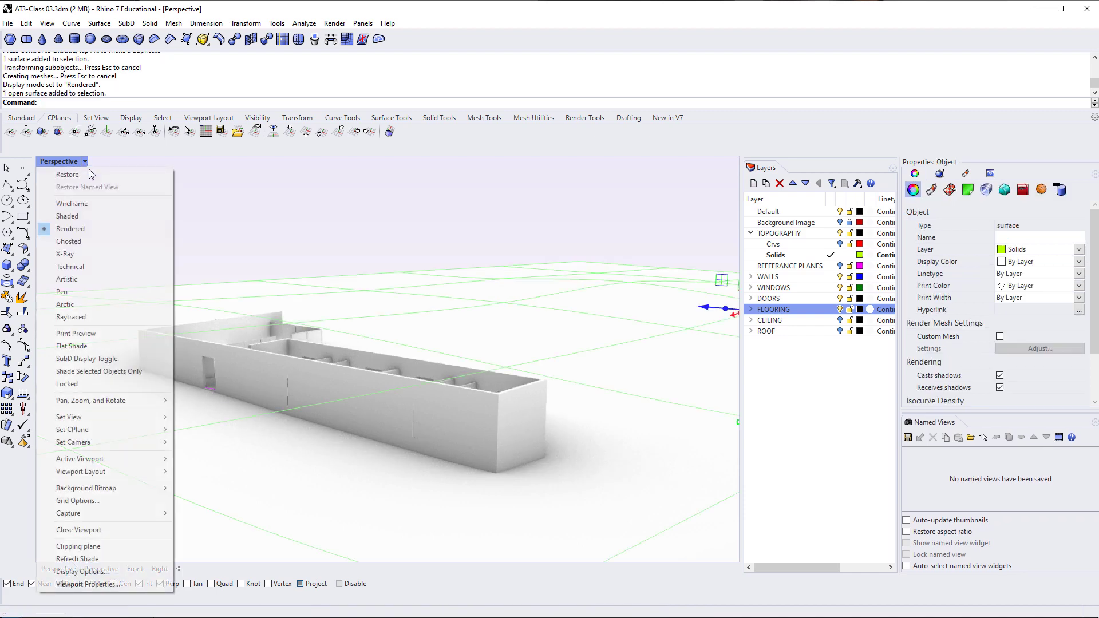
left_click(91, 215)
Turn on the ground surface's control points and check their spacing around the house
mouse_move(343, 364)
right_mouse_down()
mouse_move(410, 373)
mouse_move(422, 480)
mouse_move(535, 442)
mouse_move(561, 446)
mouse_move(515, 473)
mouse_move(324, 477)
right_mouse_up()
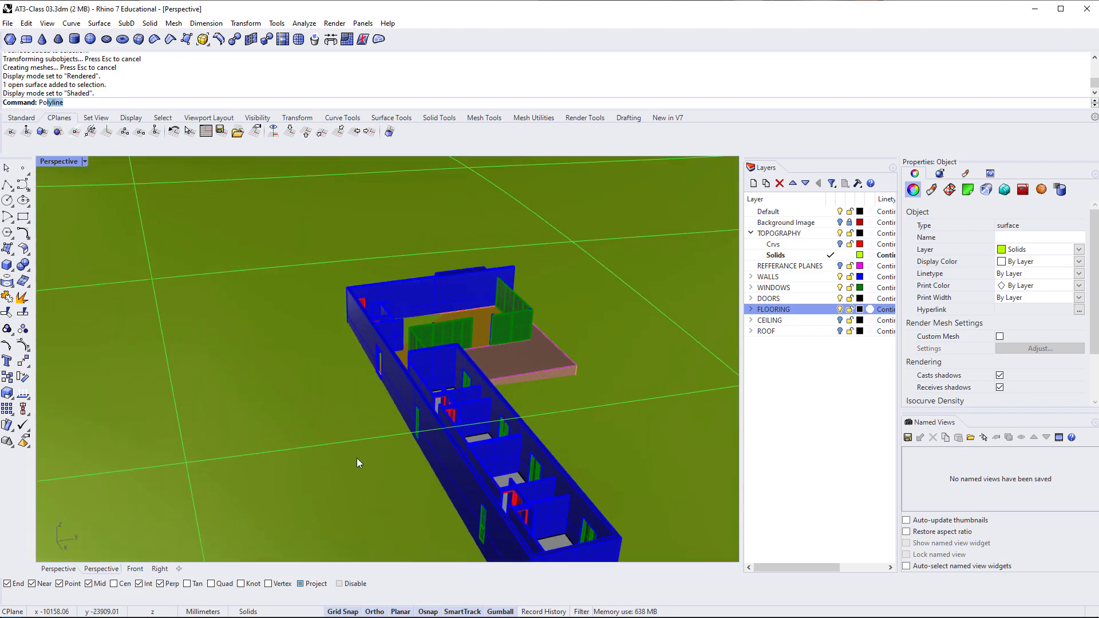
key("Return")
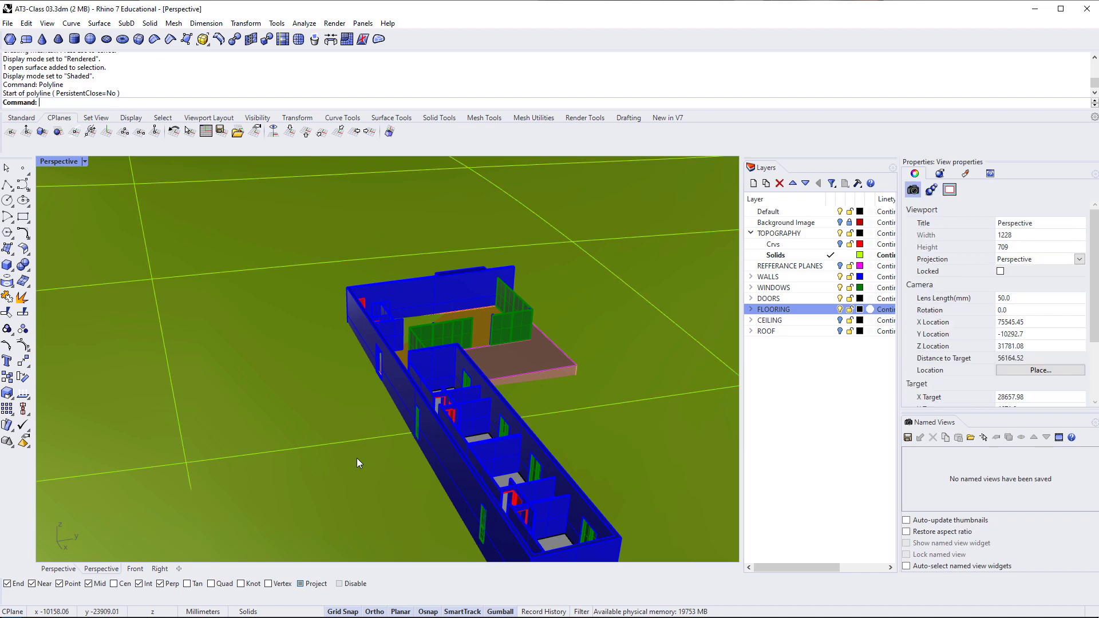
key("Escape")
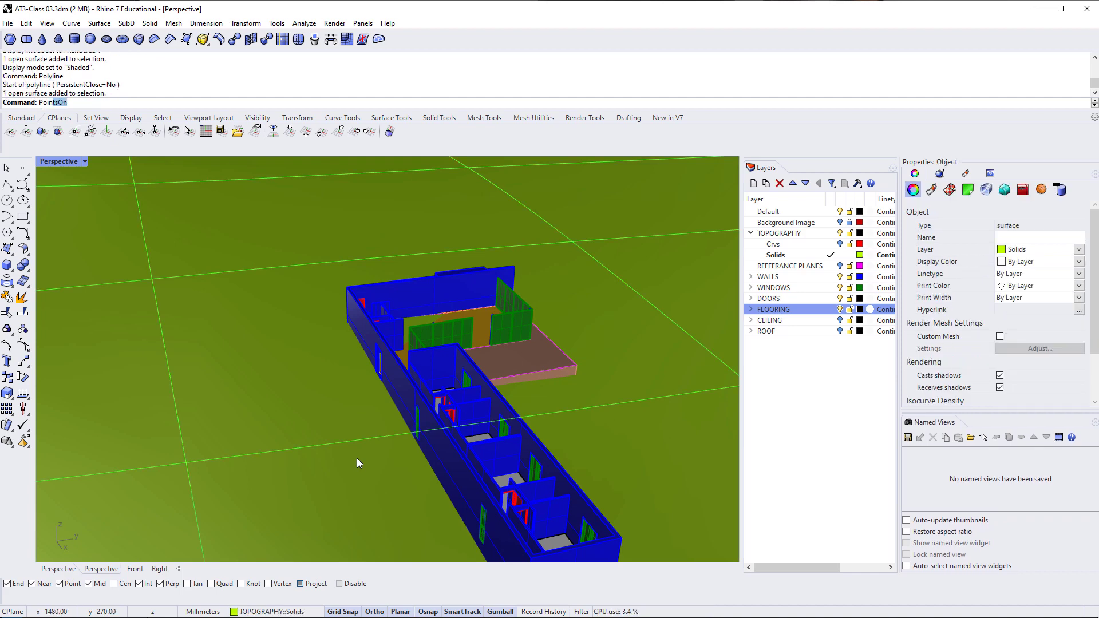
type("Poin")
key("Return")
scroll(274, 352, "down", 4)
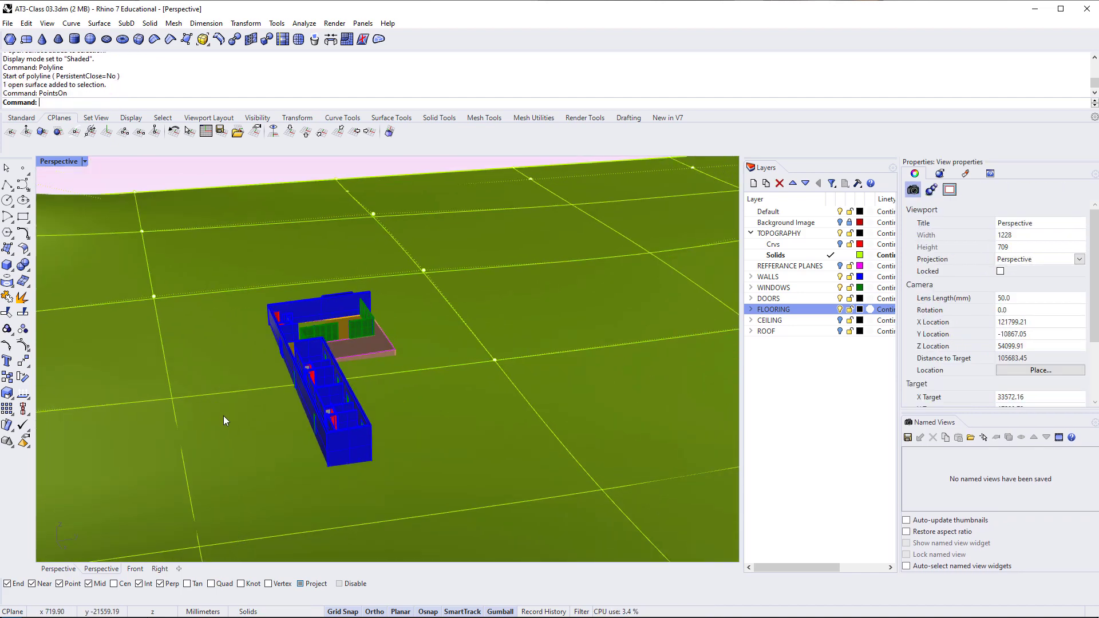
right_click_drag(223, 421, 327, 458)
left_click(354, 306)
Rebuild the ground surface with point counts of 20 in U and 20 in V, keeping degree 3
left_click(280, 476)
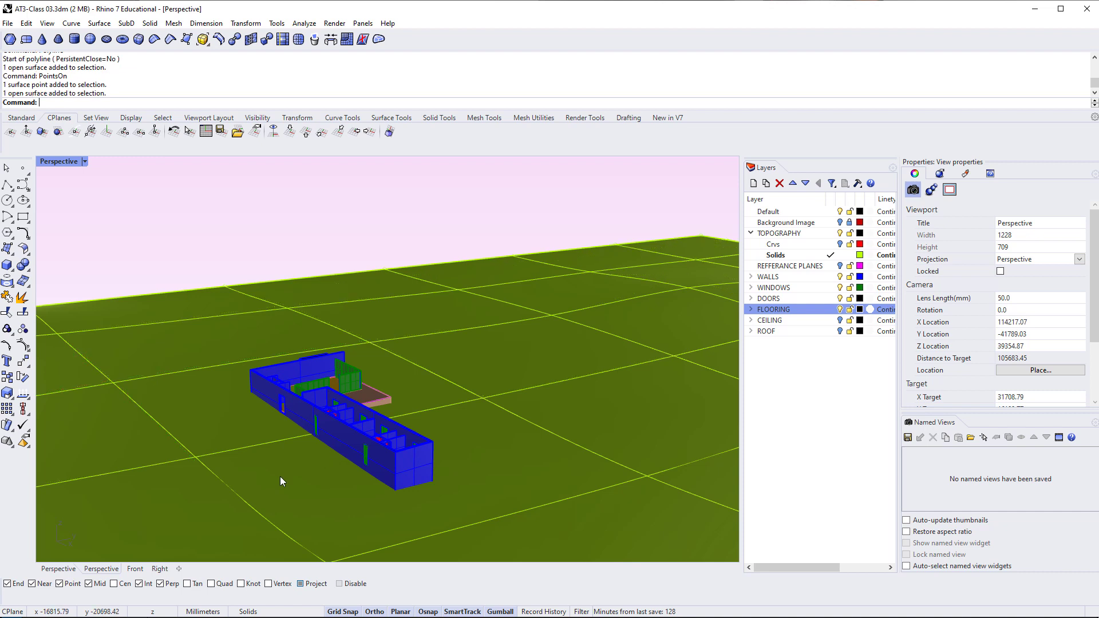
type("Rebuild")
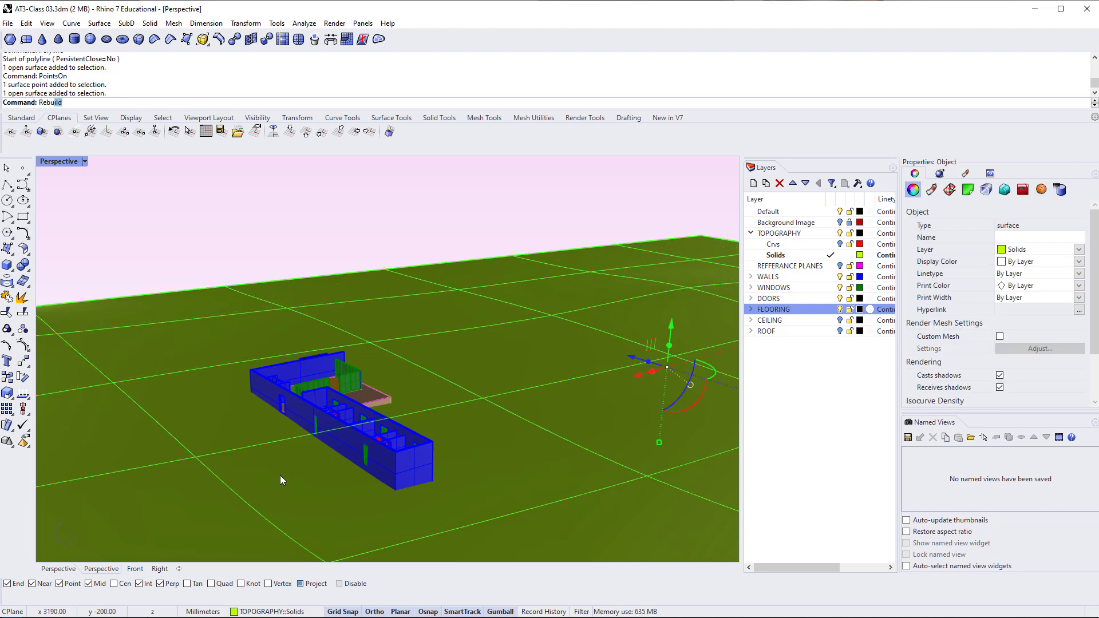
key("Return")
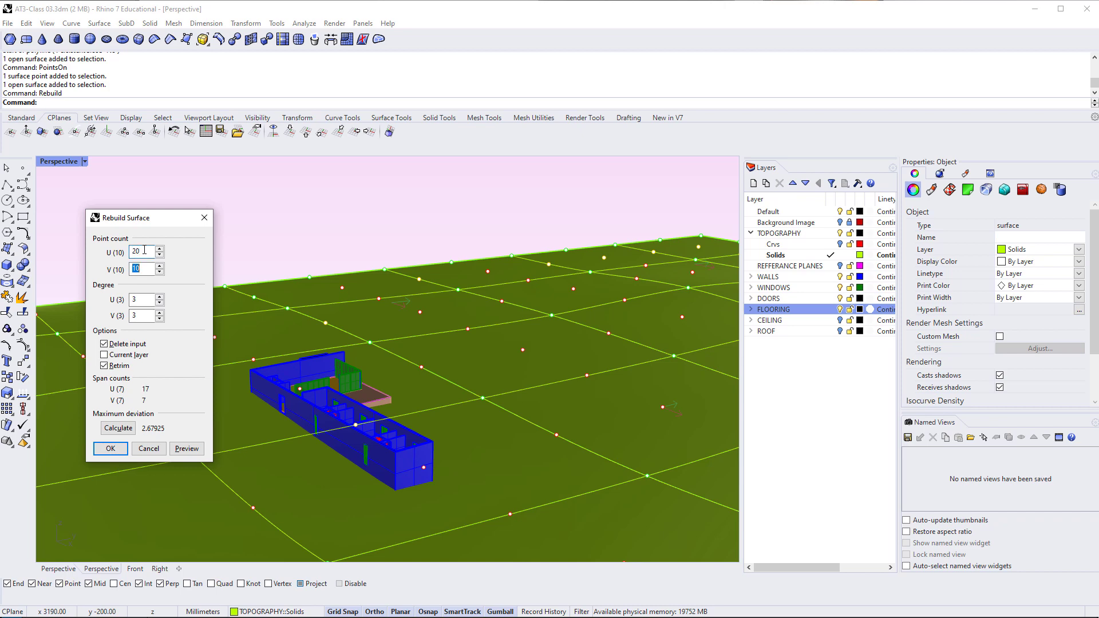
key("Return")
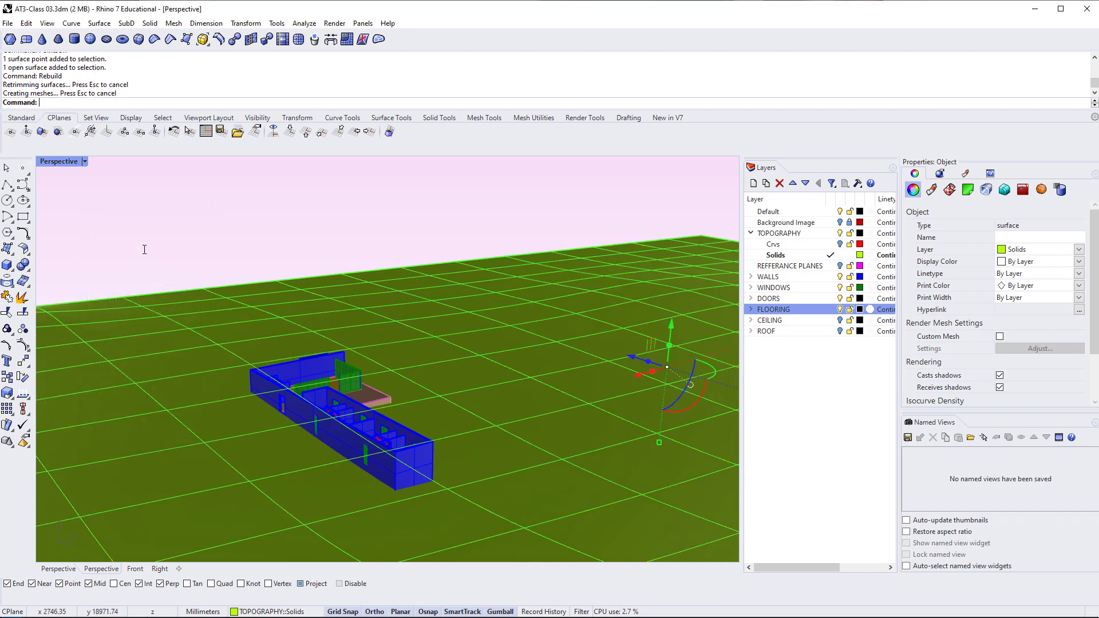
Turn on the control points of the rebuilt ground surface
right_click_drag(203, 416, 183, 427)
type("Po")
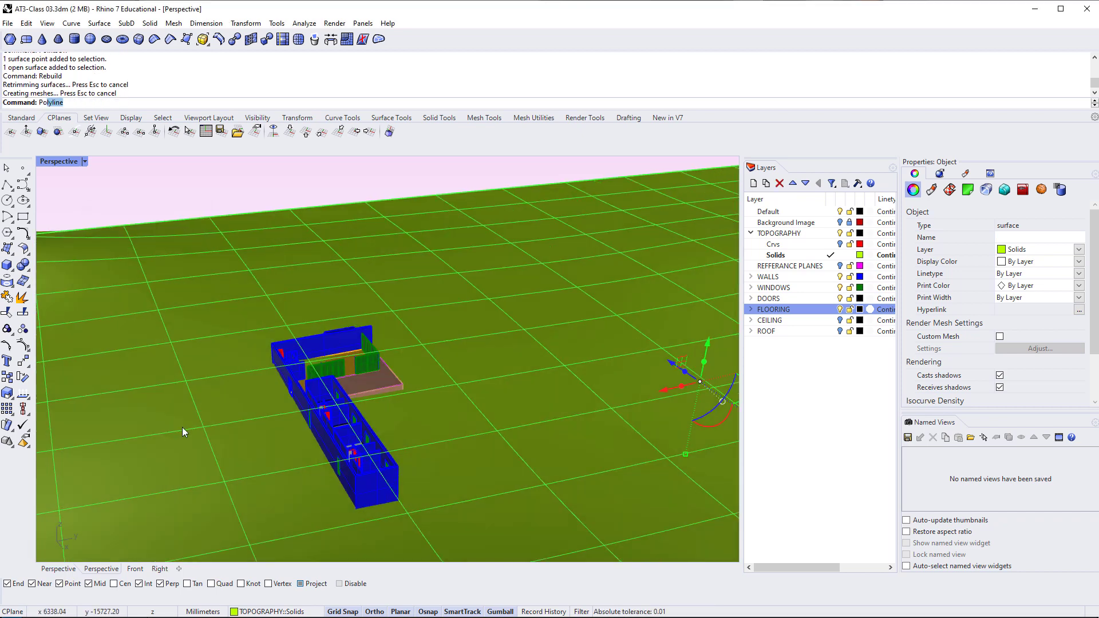
type("intsOn")
key("Return")
Select the ground control point outside the long wall near the doorway and move it vertically upward
scroll(182, 427, "up", 7)
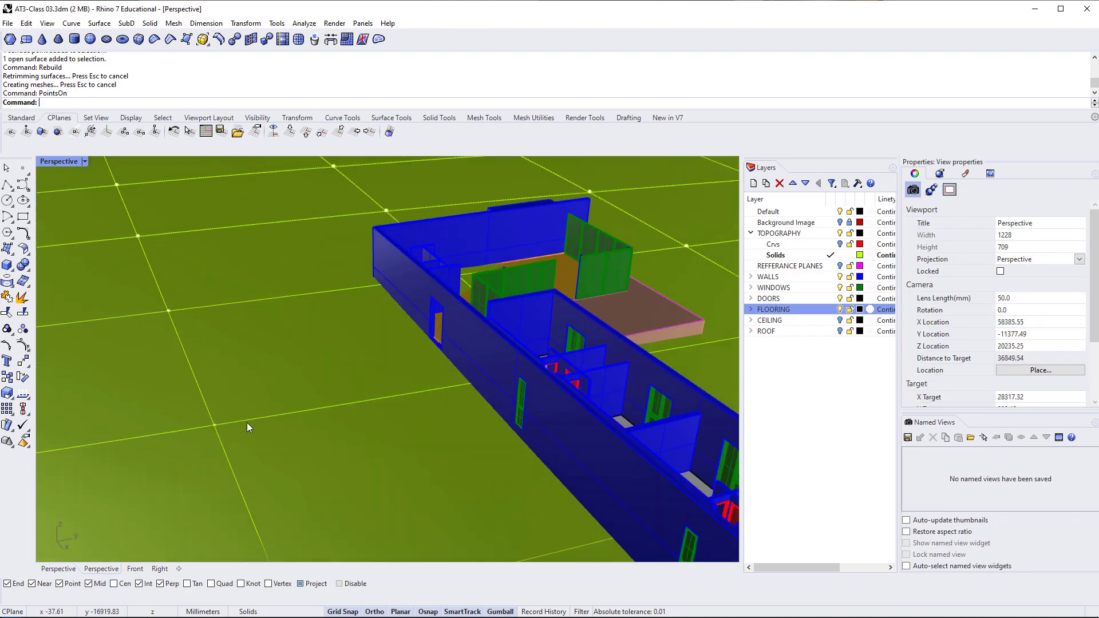
right_click_drag(247, 427, 261, 489)
left_click(261, 473)
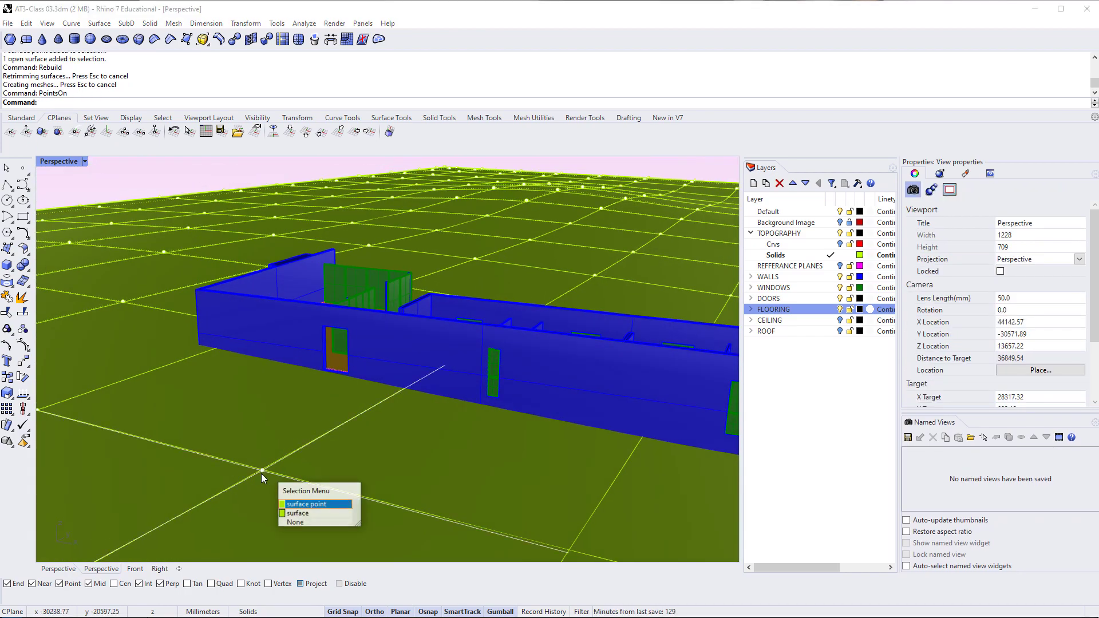
left_click(316, 504)
left_click_drag(259, 437, 259, 421)
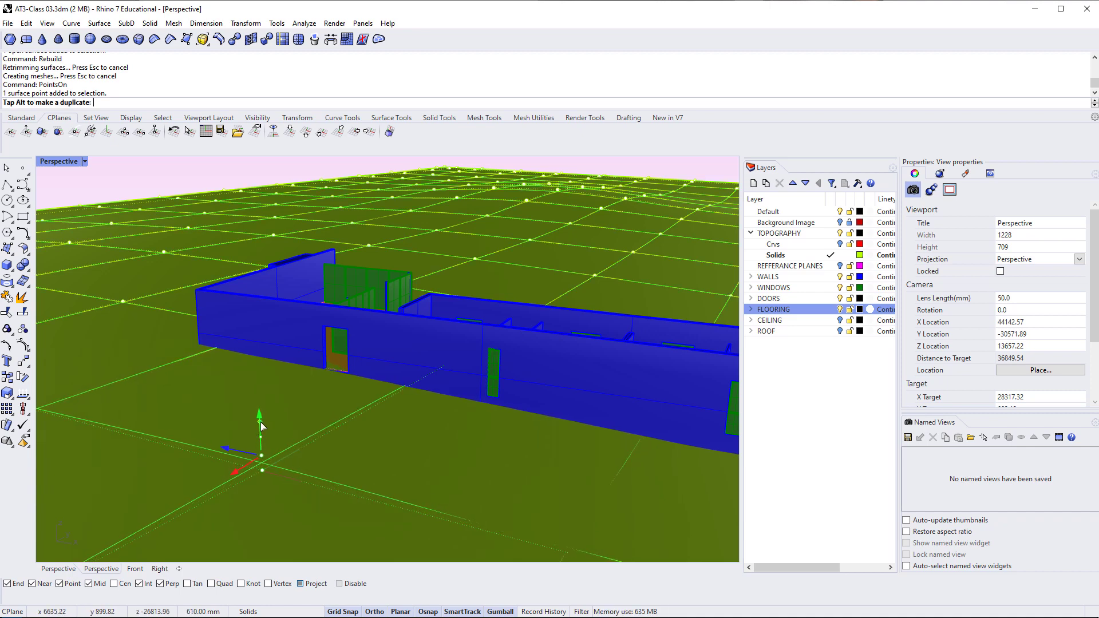
Select the ground control point inside the glazed living room and move it down below the floor slab
scroll(350, 349, "up", 10)
right_click_drag(476, 456, 404, 470)
right_click_drag(515, 363, 352, 481, "shift")
right_click(437, 1)
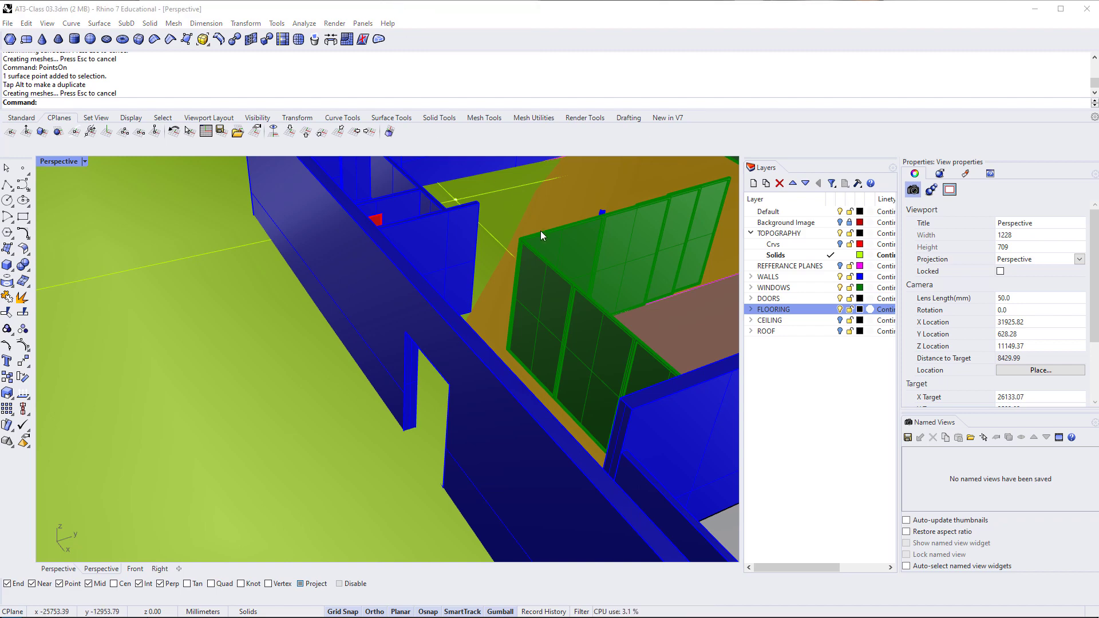
right_click_drag(540, 231, 386, 377, "shift")
left_click(431, 331)
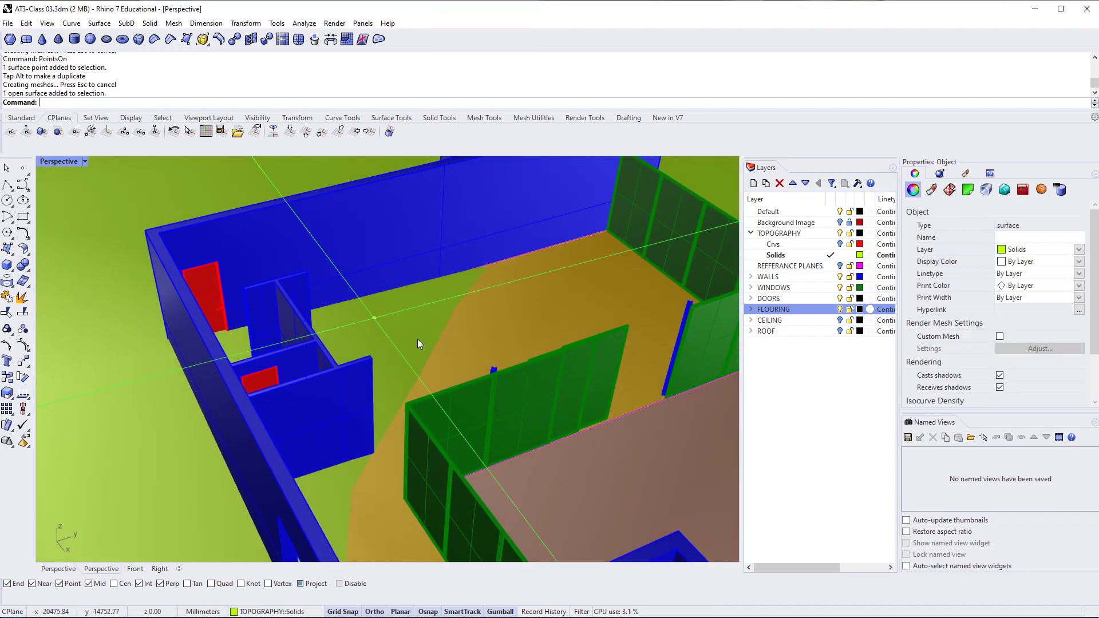
scroll(416, 332, "down", 3)
right_click_drag(590, 385, 229, 455, "shift")
right_click_drag(438, 458, 280, 379, "shift")
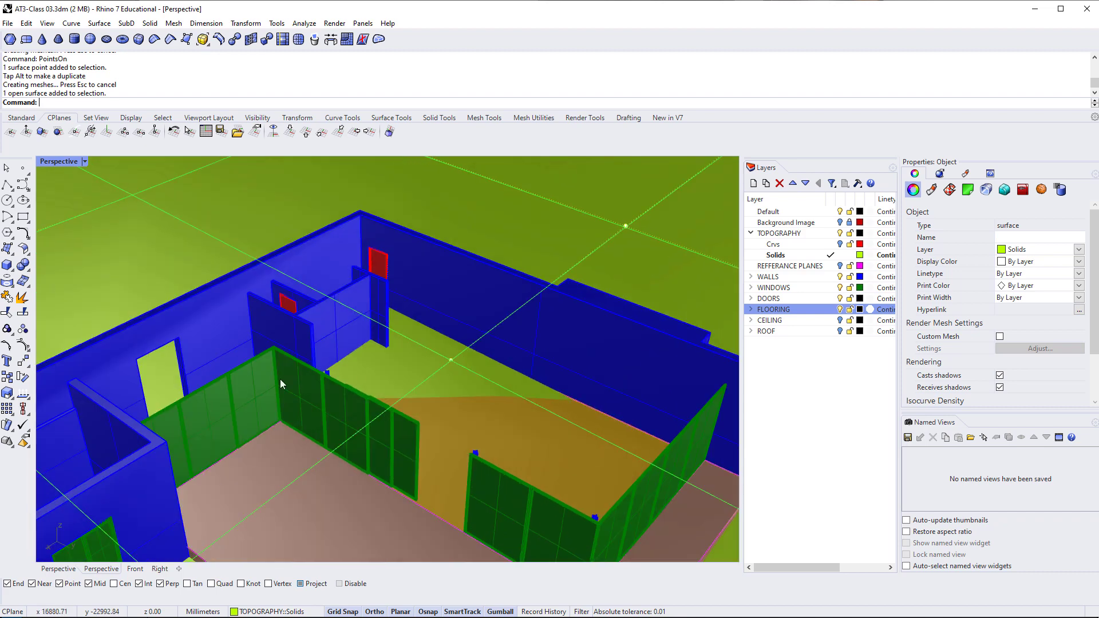
left_click(449, 360)
left_click_drag(458, 328, 458, 346)
Lower the living-room control point a little more to clear the floor corner beside the red door
right_click_drag(371, 373, 345, 484, "shift")
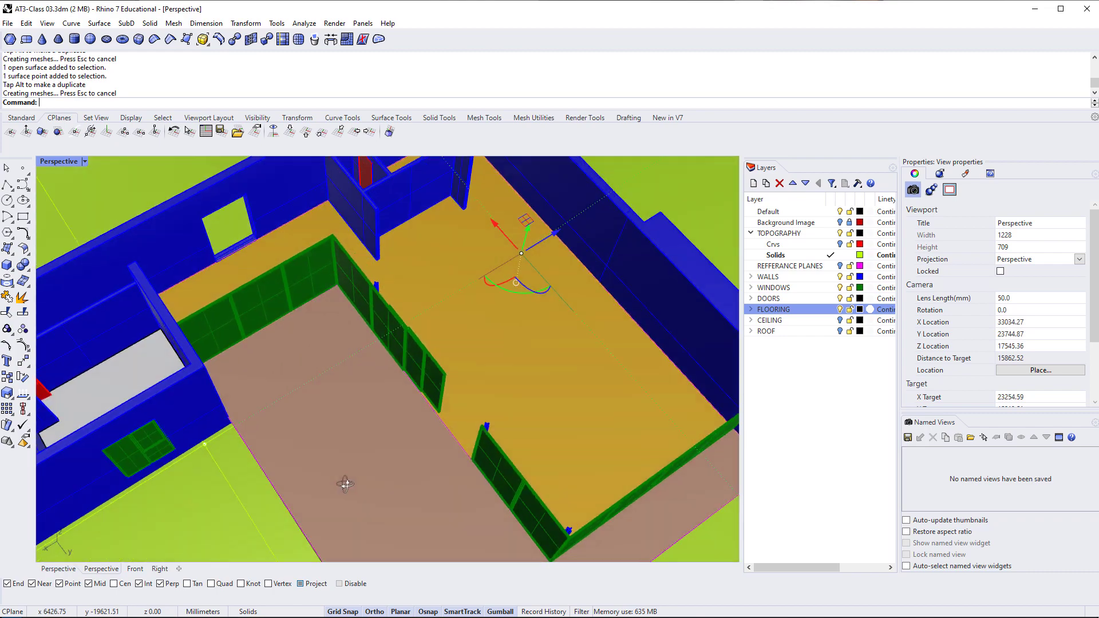
scroll(342, 300, "down", 6)
right_click_drag(481, 422, 493, 484)
right_click_drag(439, 289, 470, 359, "shift")
scroll(470, 360, "up", 5)
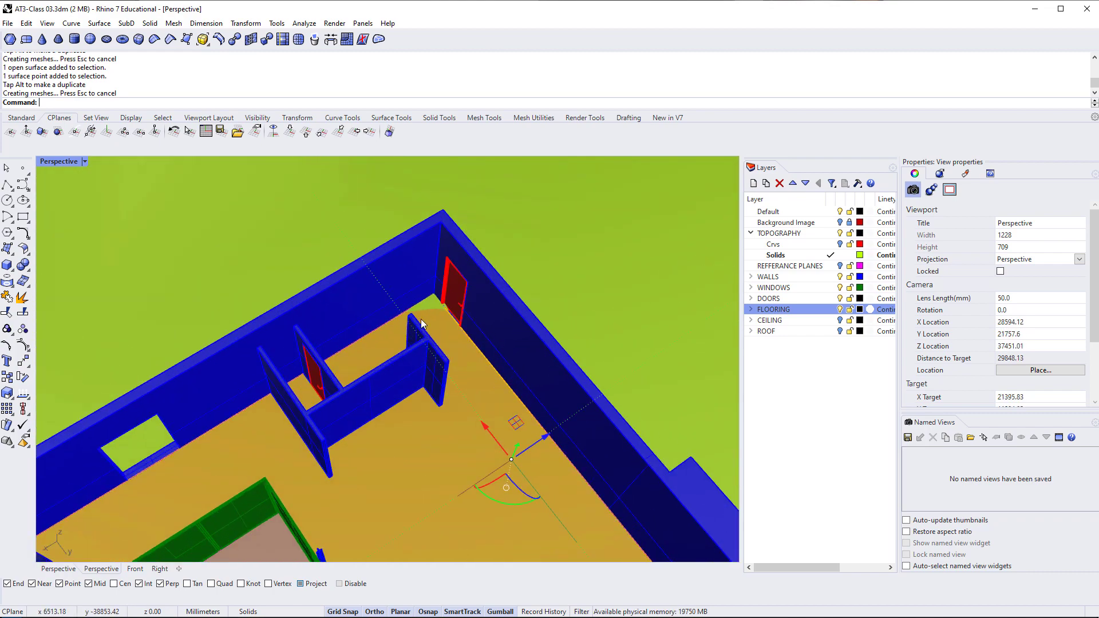
left_click_drag(516, 449, 517, 459)
Zoom to the selected wall and examine how the ground meets the doorway in its outer face
scroll(442, 445, "down", 12)
right_click_drag(476, 500, 262, 406)
scroll(358, 448, "down", 3)
left_click(360, 387)
type("ZS")
key("Return")
scroll(340, 438, "up", 10)
right_click_drag(340, 437, 372, 427)
Select the ground surface and rebuild it with a higher point count for finer control near the house
left_click(423, 408)
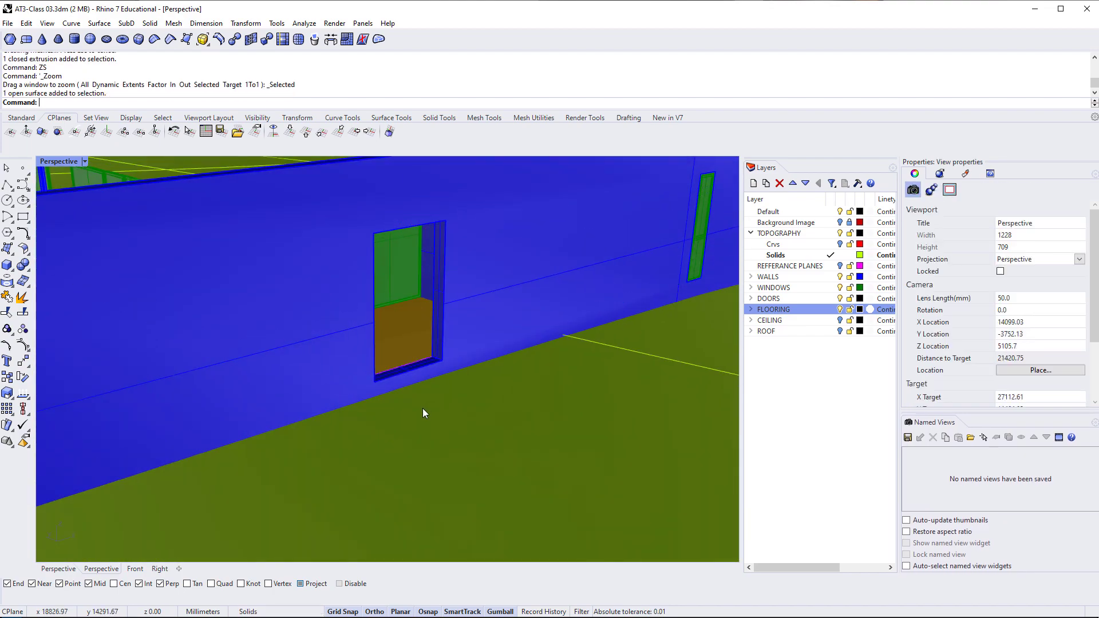
scroll(422, 411, "down", 7)
right_click_drag(439, 455, 378, 425)
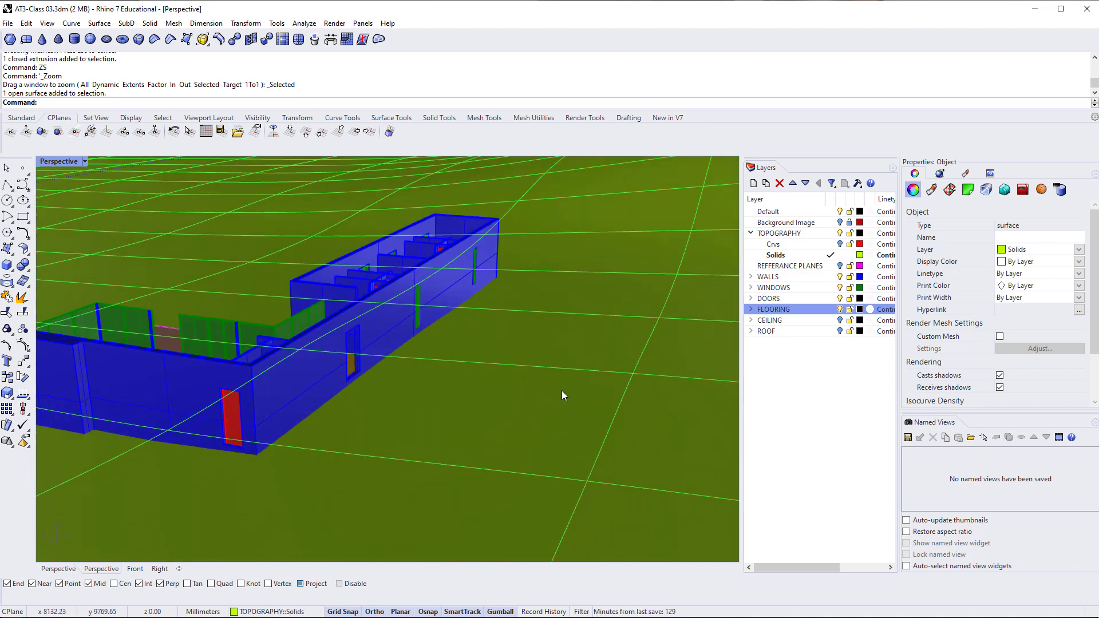
right_click_drag(417, 389, 456, 390)
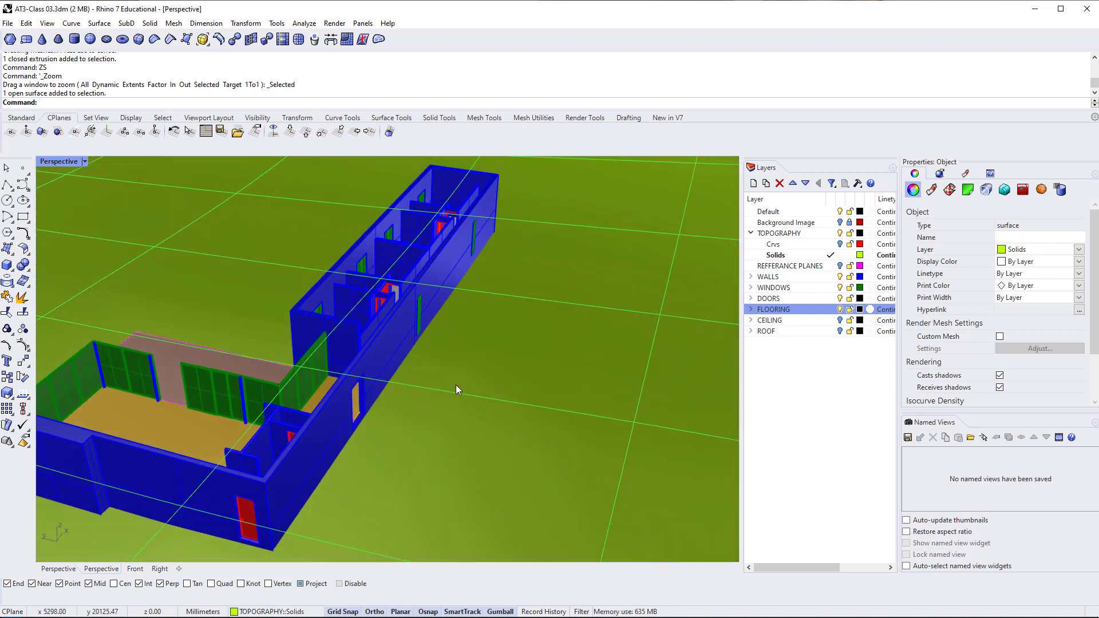
key("Return")
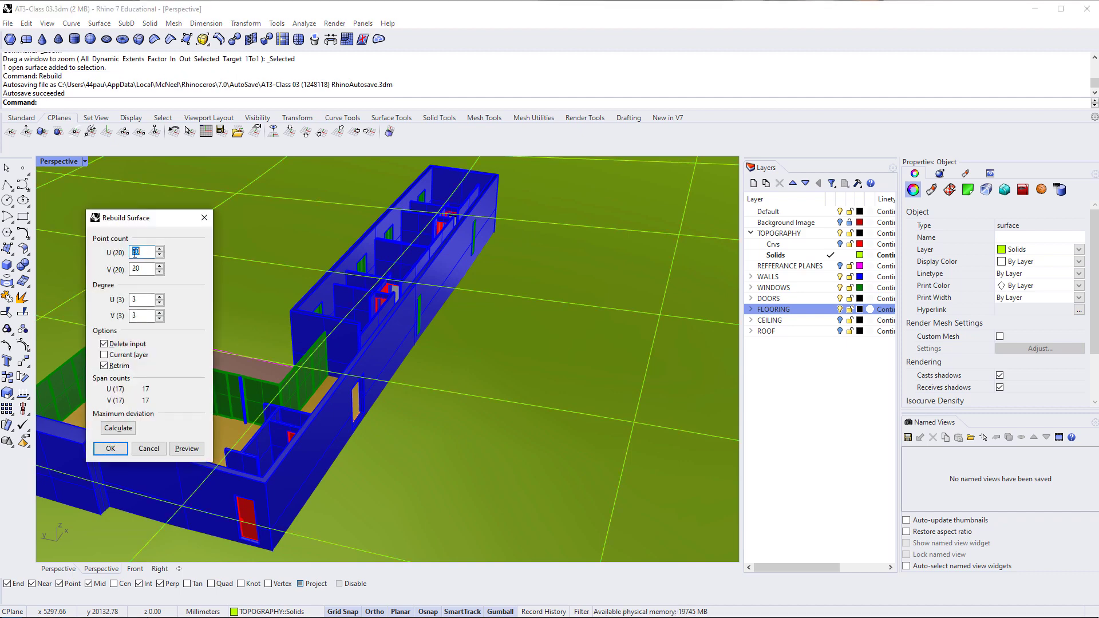
key("Return")
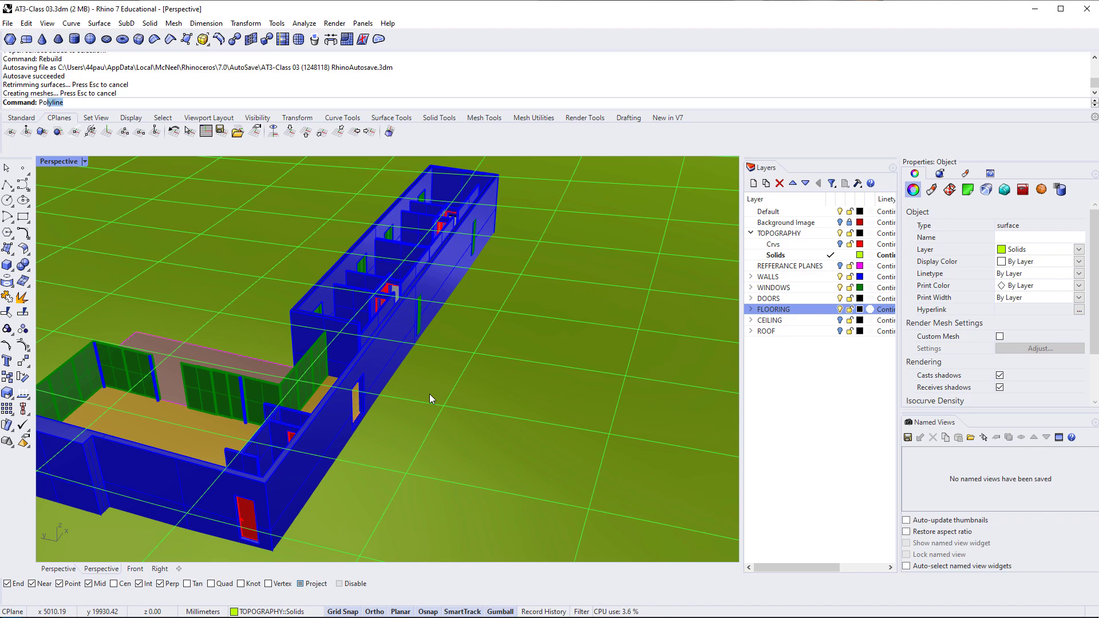
Turn on the ground's control points and move two neighbouring points outside the long wall's doorway upward
type("Po")
key("Return")
scroll(431, 399, "up", 5)
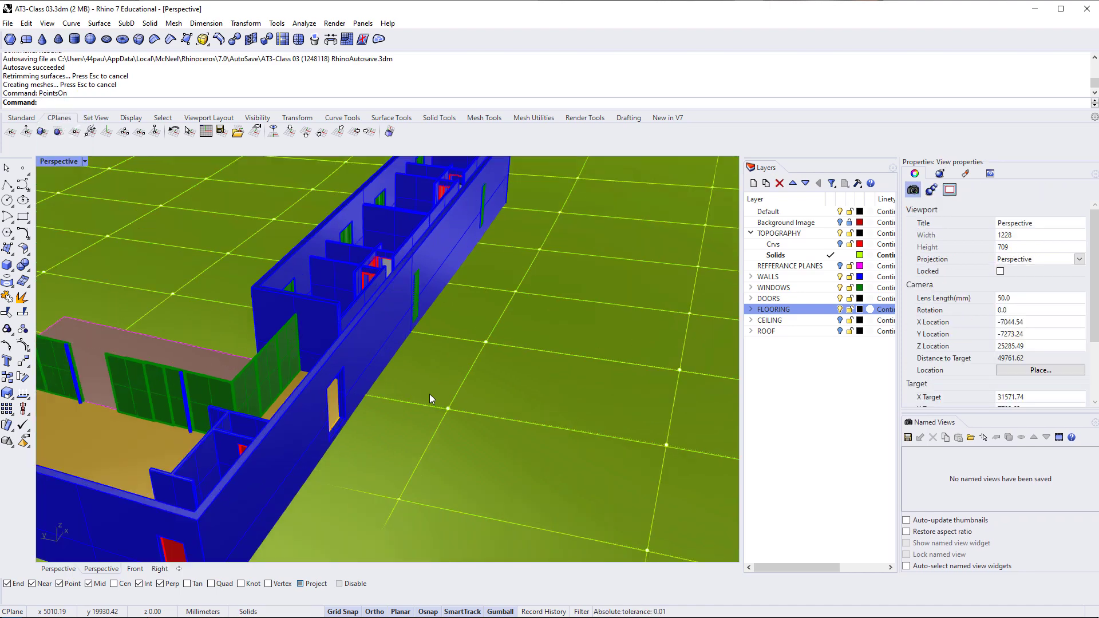
left_click(459, 420)
left_click(494, 444)
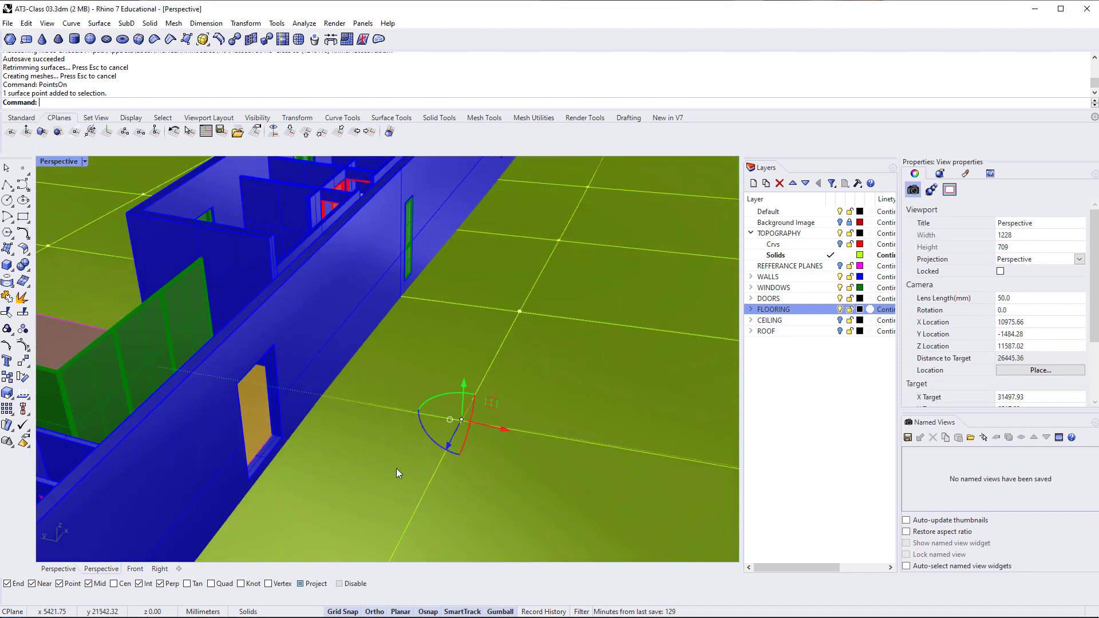
right_click_drag(396, 468, 418, 385, "shift")
left_click(405, 429)
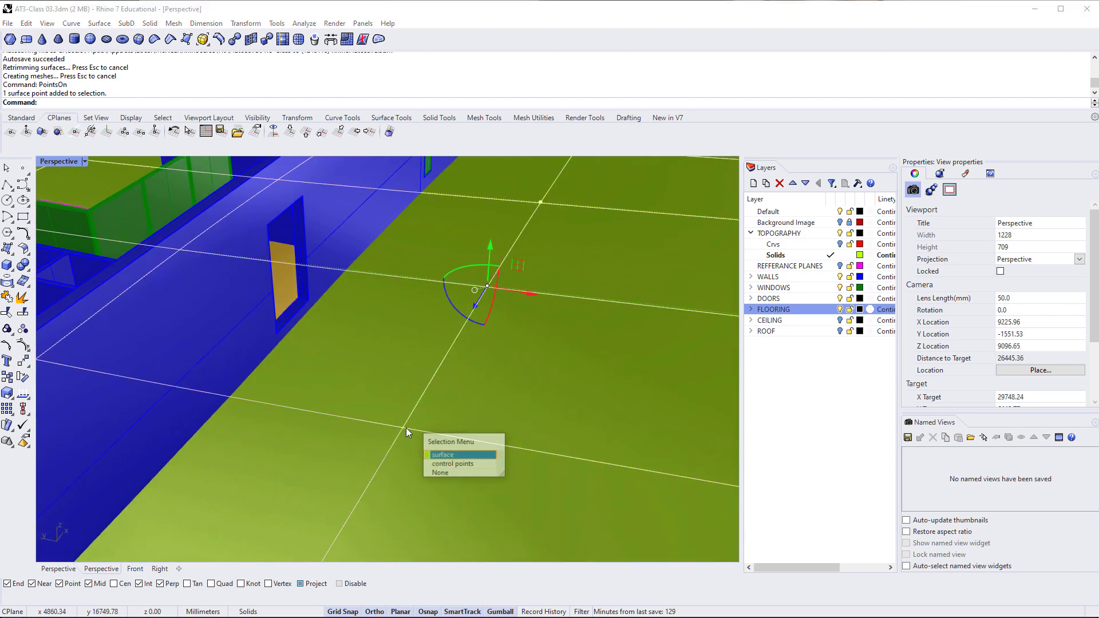
left_click(468, 468)
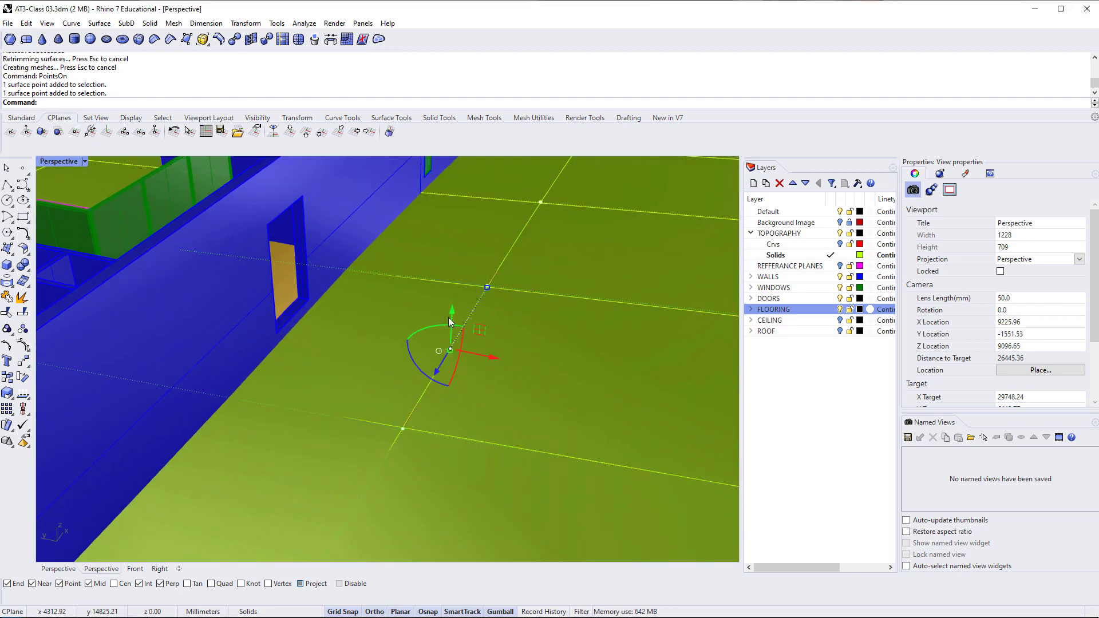
left_click_drag(448, 318, 451, 300)
Examine the ground along the outer wall and its corner with control points shown, including from below the surface
scroll(338, 373, "down", 4)
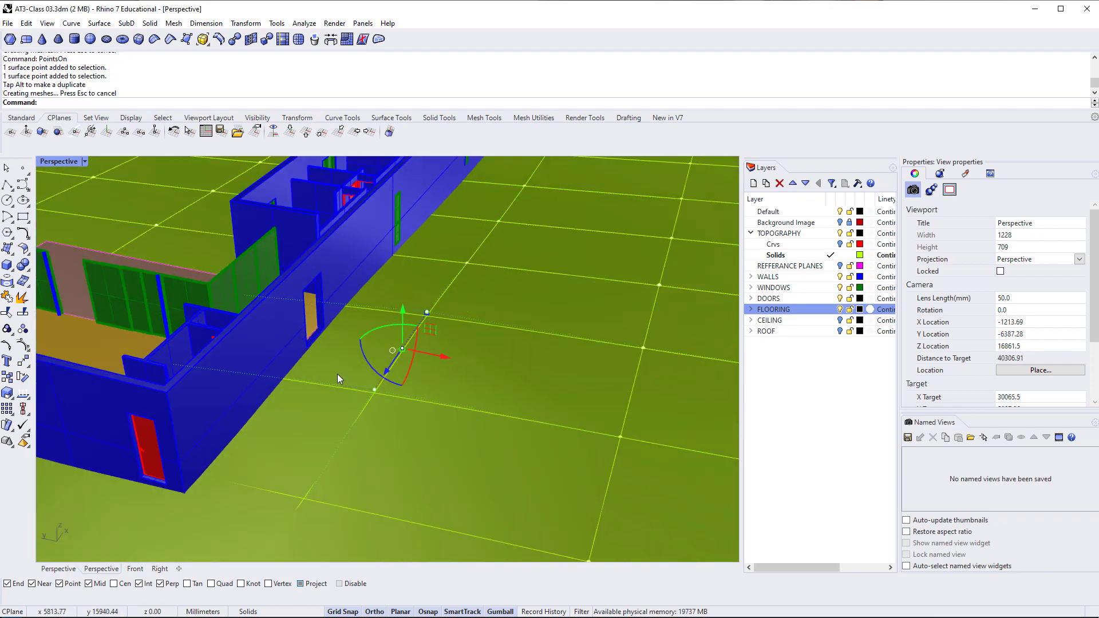
right_click_drag(338, 373, 418, 300)
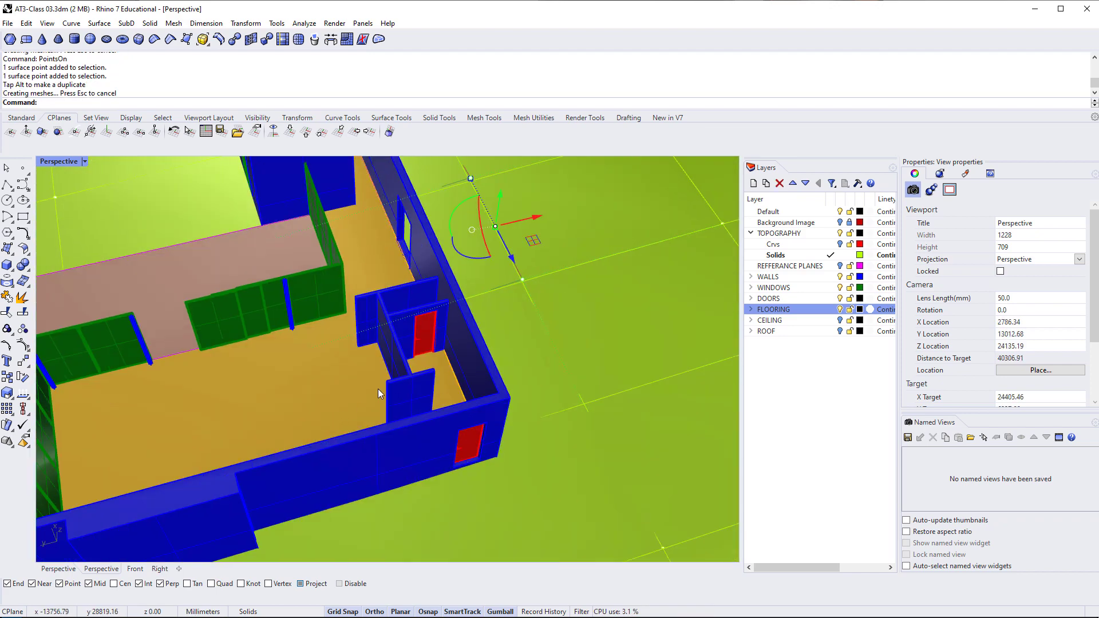
right_click_drag(351, 372, 179, 371)
scroll(271, 239, "up", 10)
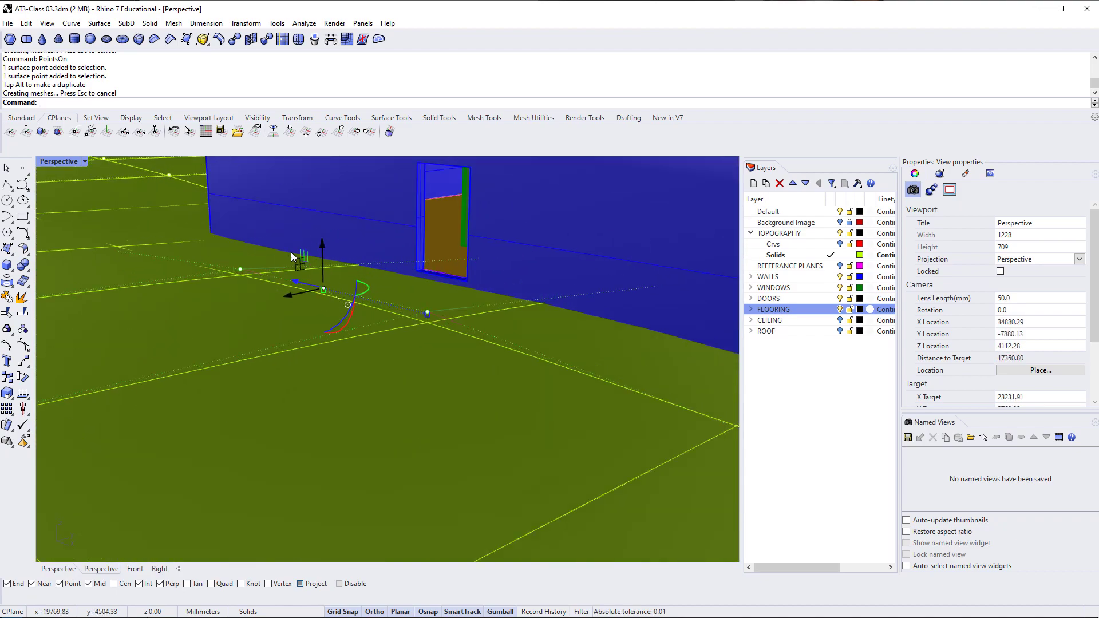
left_click(123, 245)
right_click_drag(122, 244, 331, 267)
key("Escape")
left_click(396, 377)
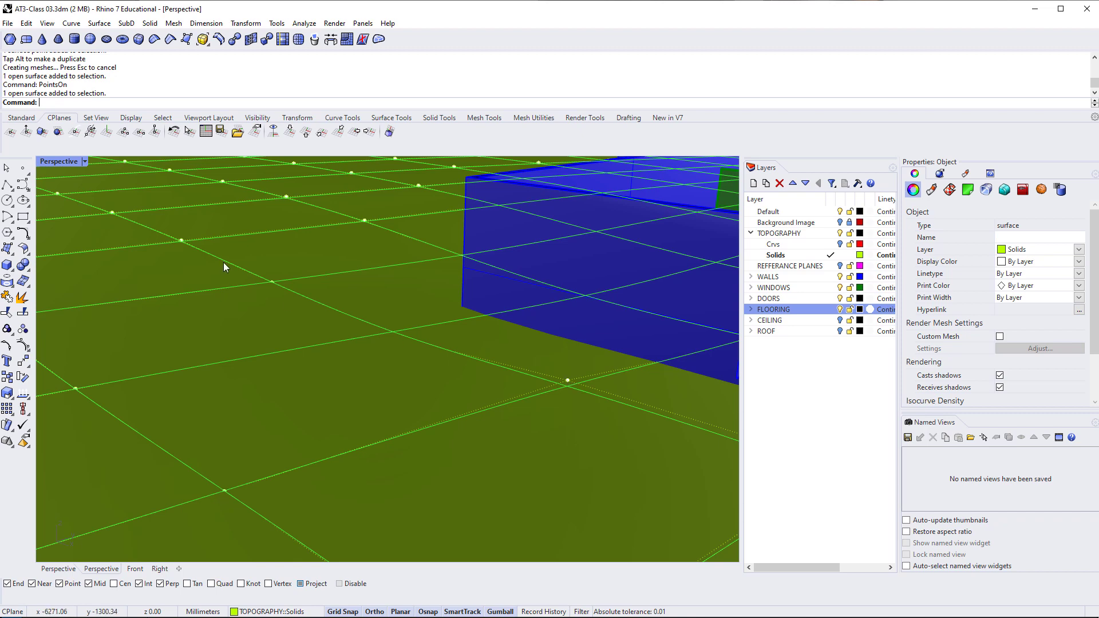
right_click_drag(473, 380, 473, 329)
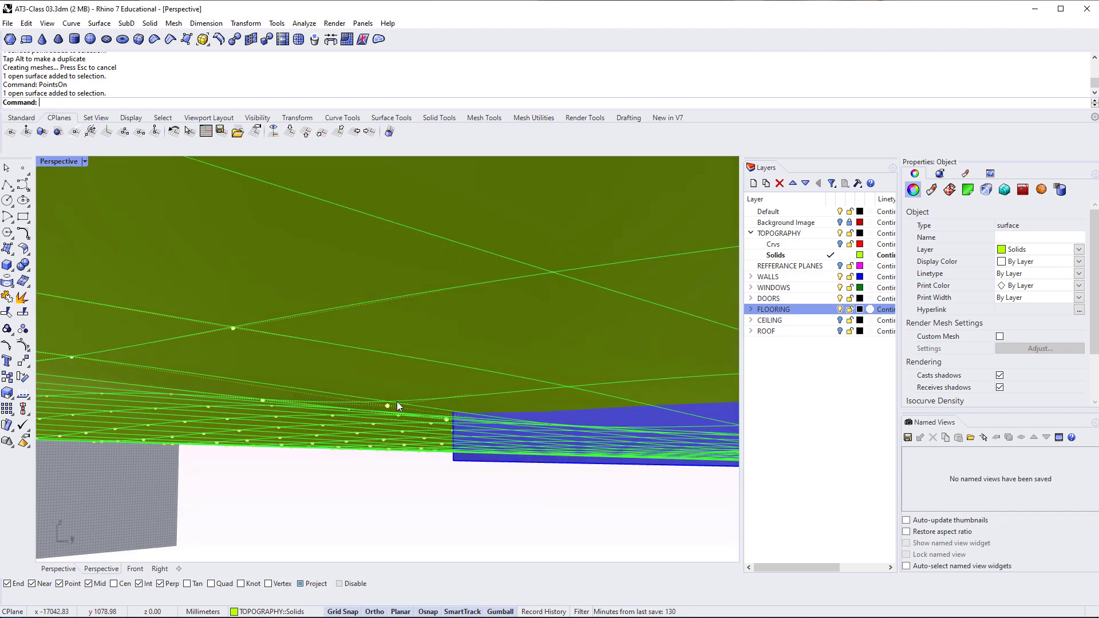
Adjust the height of the ground control point just outside the house's outer corner in several vertical moves
left_click(389, 407)
right_click_drag(389, 406, 403, 325)
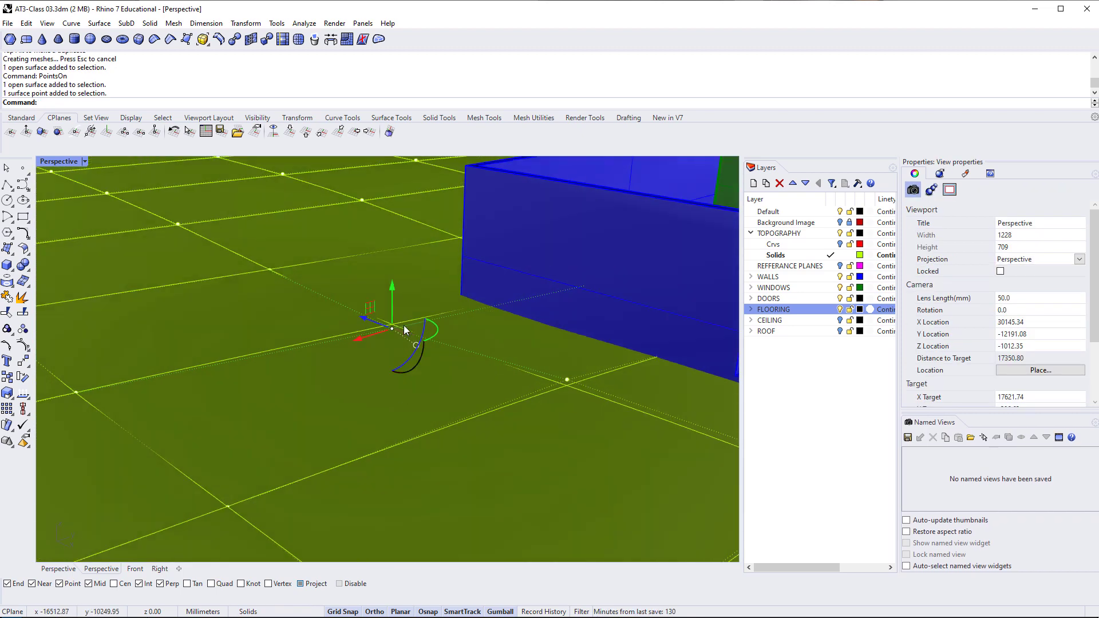
left_click_drag(394, 297, 391, 274)
right_click_drag(475, 287, 373, 328)
left_click_drag(373, 328, 376, 279)
right_click_drag(377, 279, 485, 413)
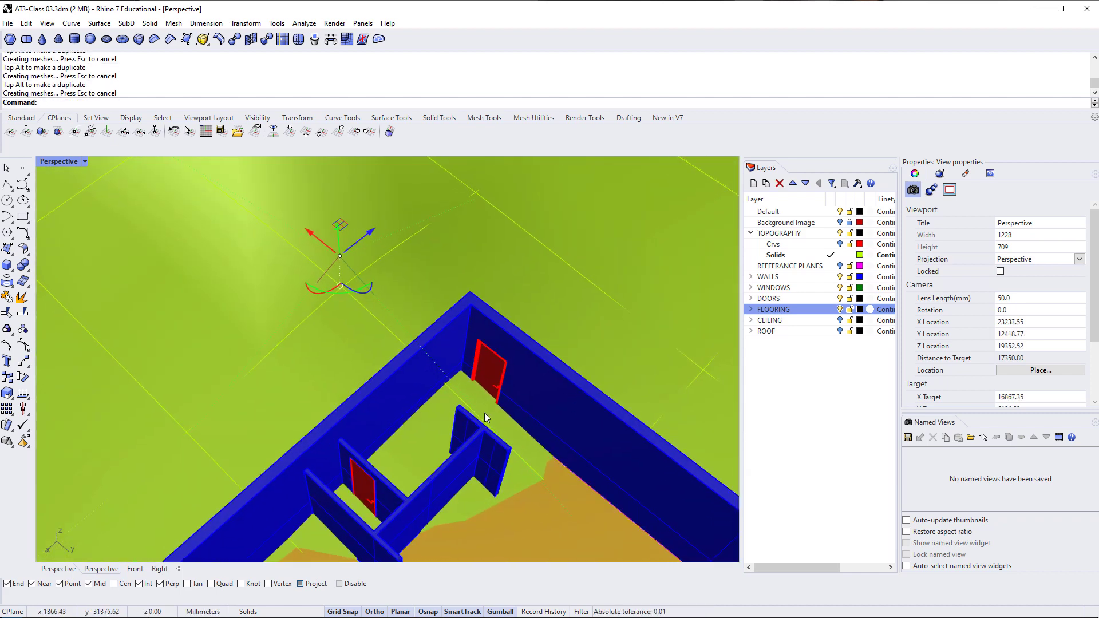
left_click_drag(336, 232, 342, 280)
Examine how the whole house sits on the hilly ground, from above and from near ground level
right_click_drag(343, 279, 311, 405)
scroll(267, 400, "down", 8)
right_click_drag(269, 372, 441, 389)
scroll(301, 424, "down", 4)
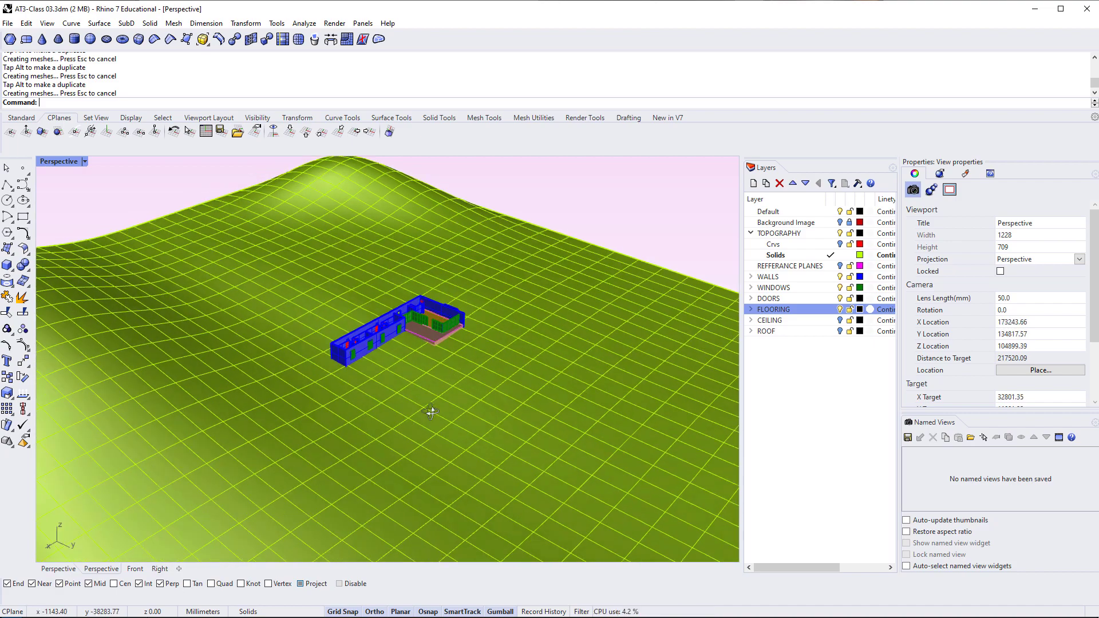
scroll(424, 441, "down", 6)
right_click_drag(423, 441, 351, 341, "shift")
scroll(351, 341, "up", 7)
right_click_drag(338, 389, 387, 374)
right_click_drag(523, 354, 420, 356)
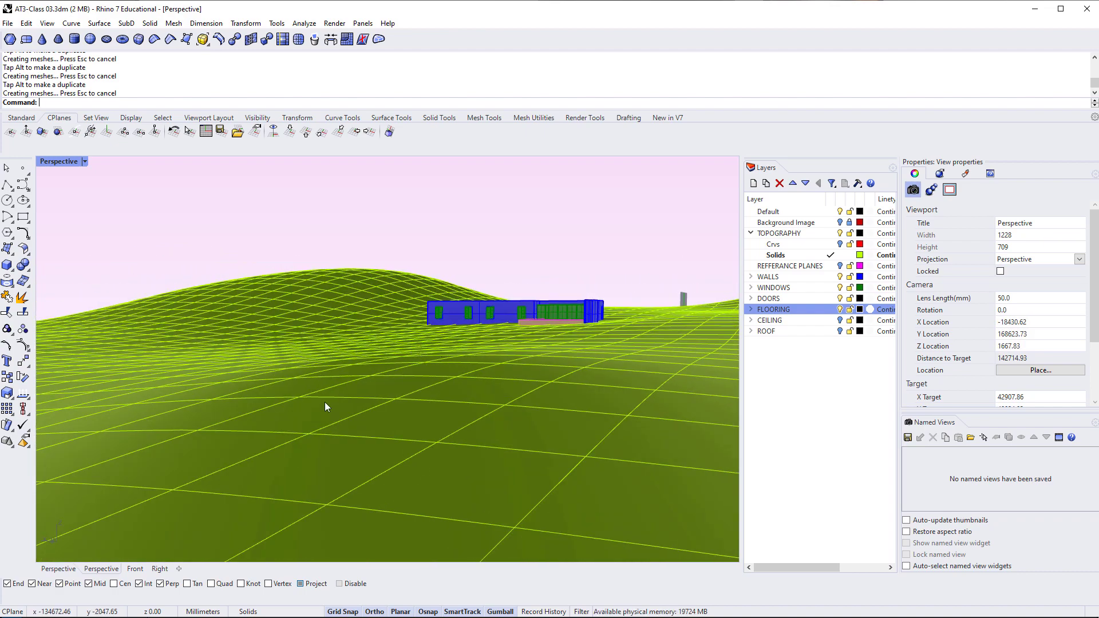
right_click_drag(376, 399, 553, 454)
Show the whole site in the Top view and make the TOPOGRAPHY sublayer Crvs current
key("ctrl+F1")
scroll(357, 437, "down", 8)
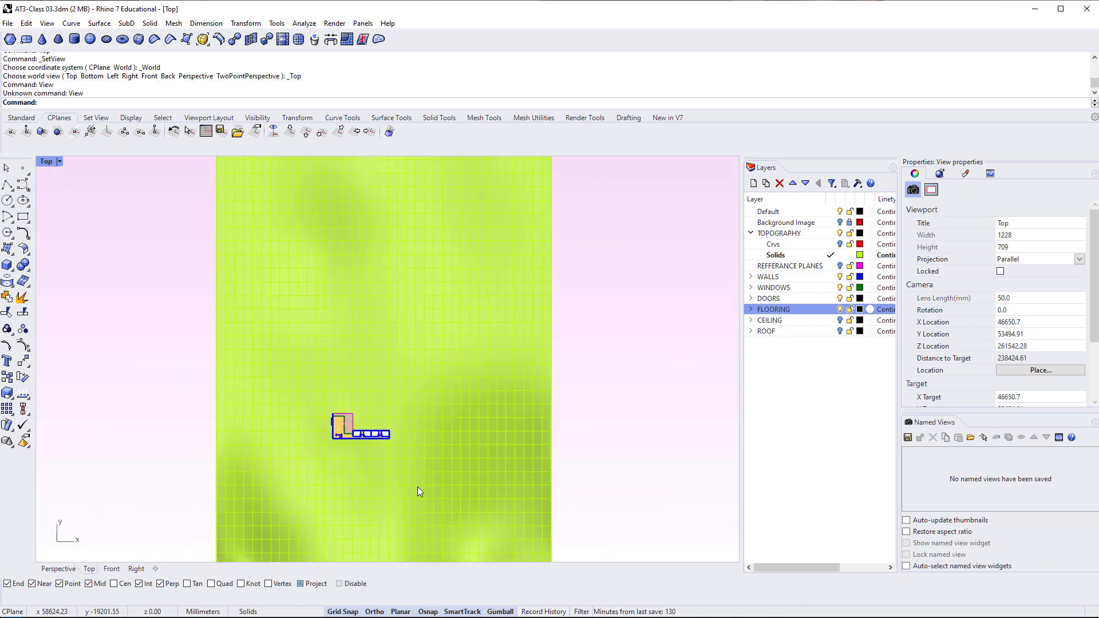
right_click_drag(419, 486, 396, 420)
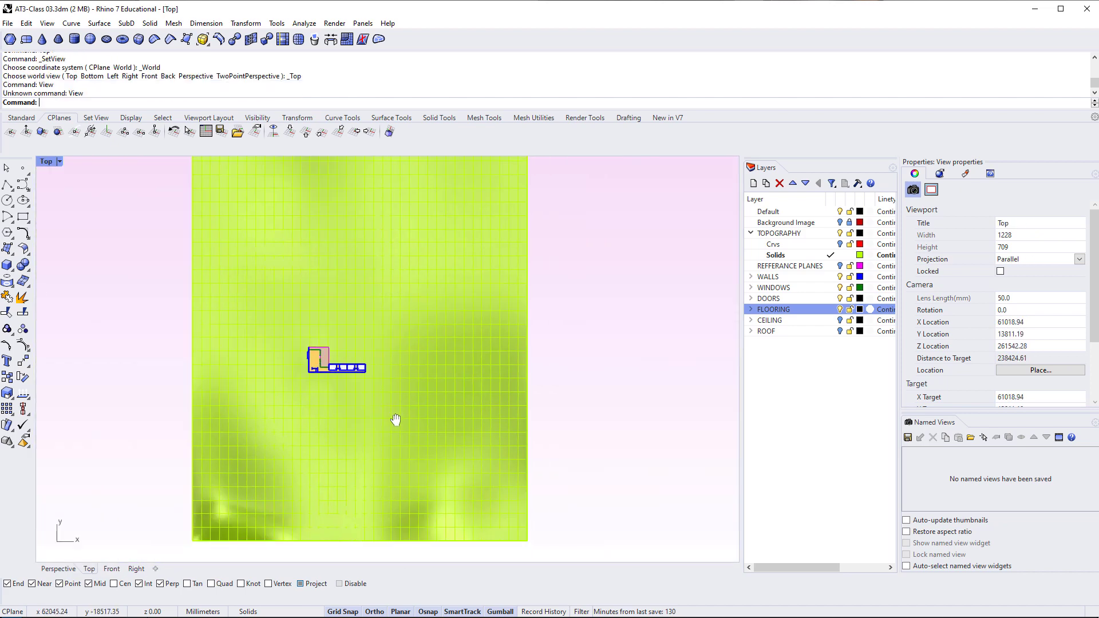
double_click(796, 247)
right_click_drag(413, 459, 404, 408)
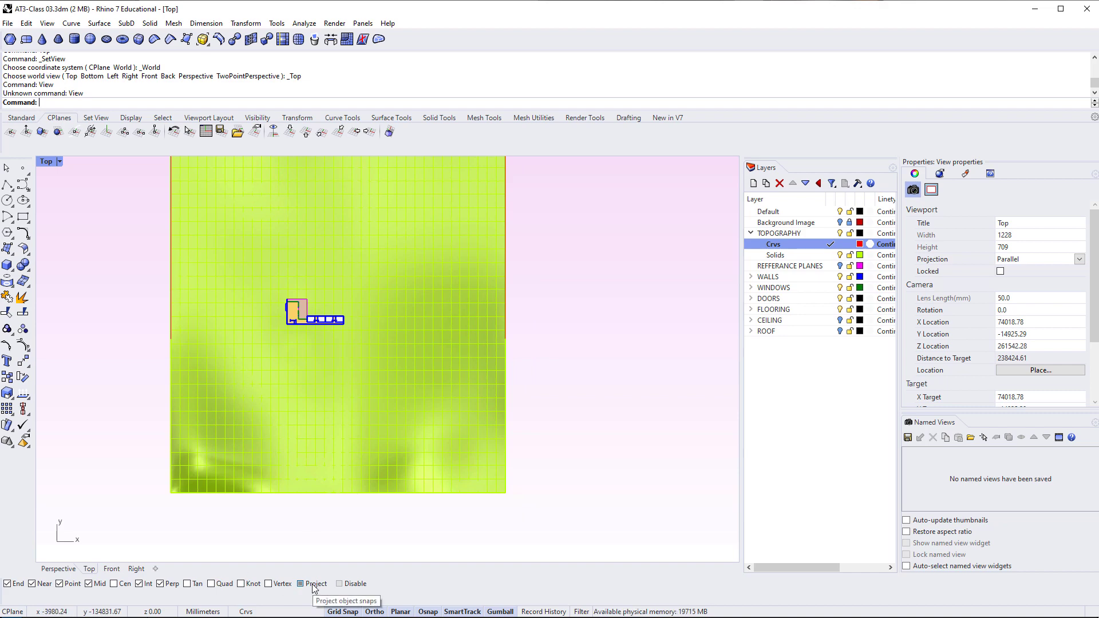
right_click_drag(304, 486, 282, 510)
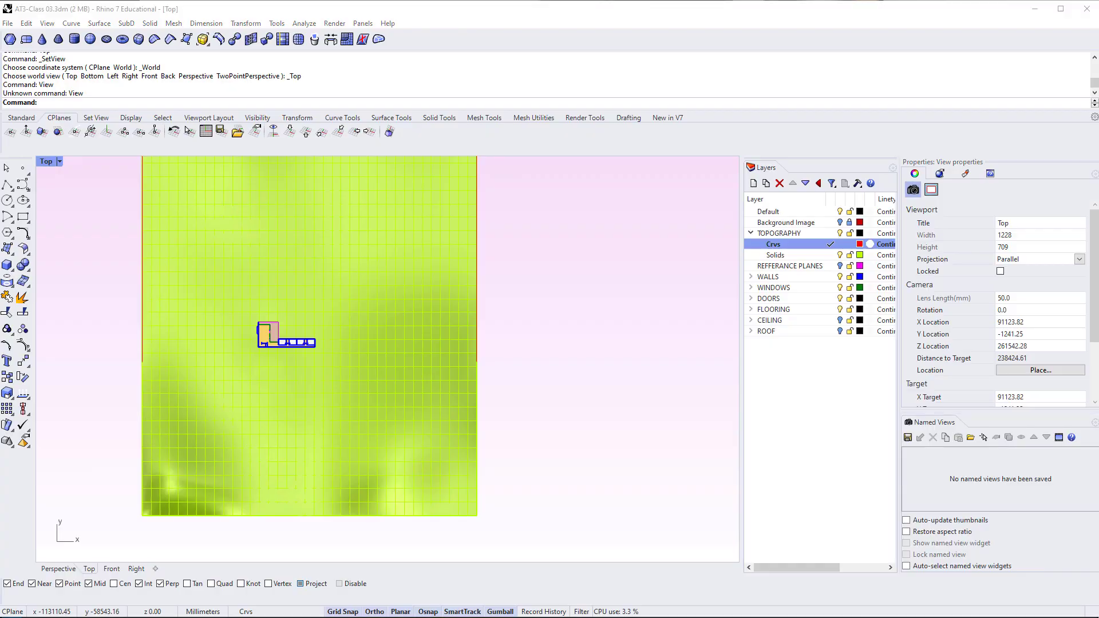
Switch to Revu and trace the driveway edge and parking area in red on the page 2 site plan
key("alt+Tab")
left_click(81, 206)
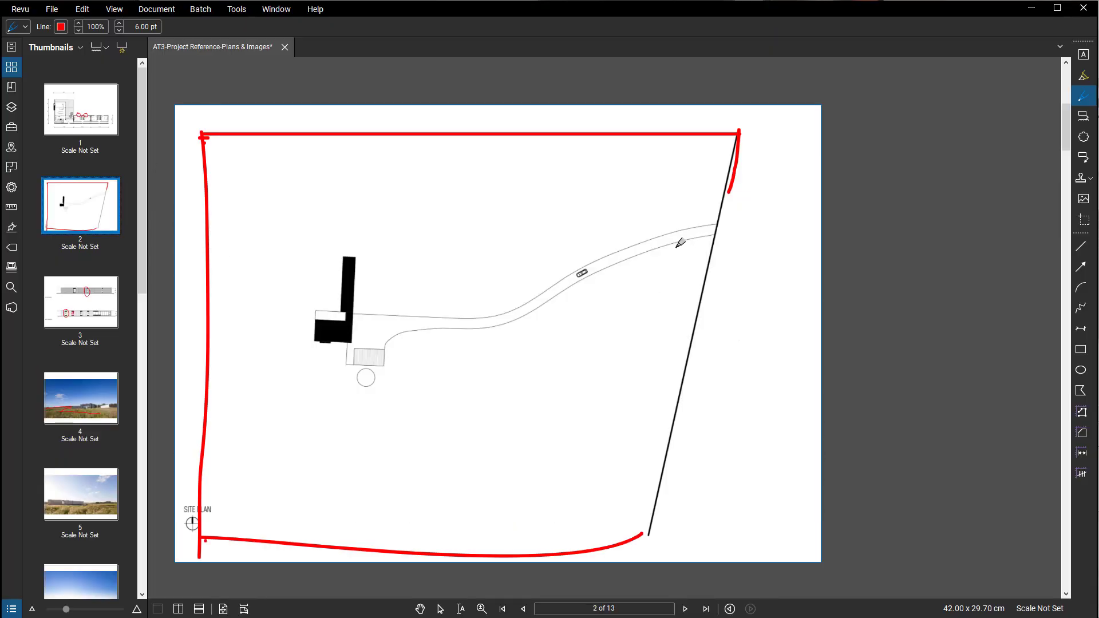
mouse_move(732, 219)
left_mouse_down()
mouse_move(579, 262)
mouse_move(506, 307)
mouse_move(366, 311)
mouse_move(385, 363)
mouse_move(344, 363)
mouse_move(342, 346)
left_mouse_up()
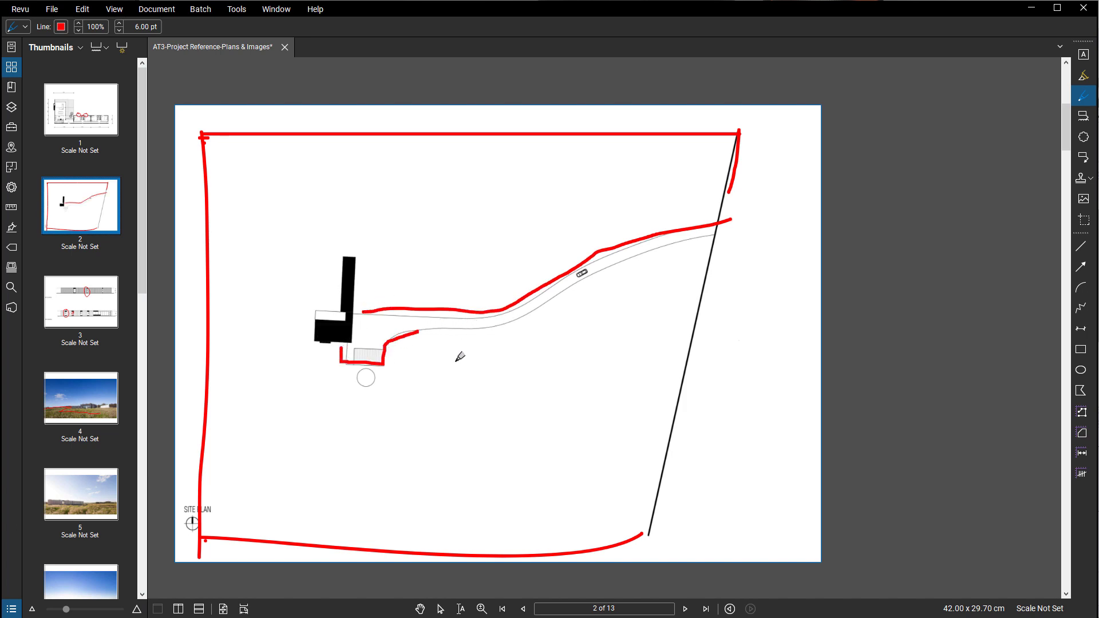
left_click(1031, 8)
Back in Rhino, draw a winding interpolated curve through eleven points in the empty area beside the ground, with Ortho off
right_click_drag(331, 414, 328, 393)
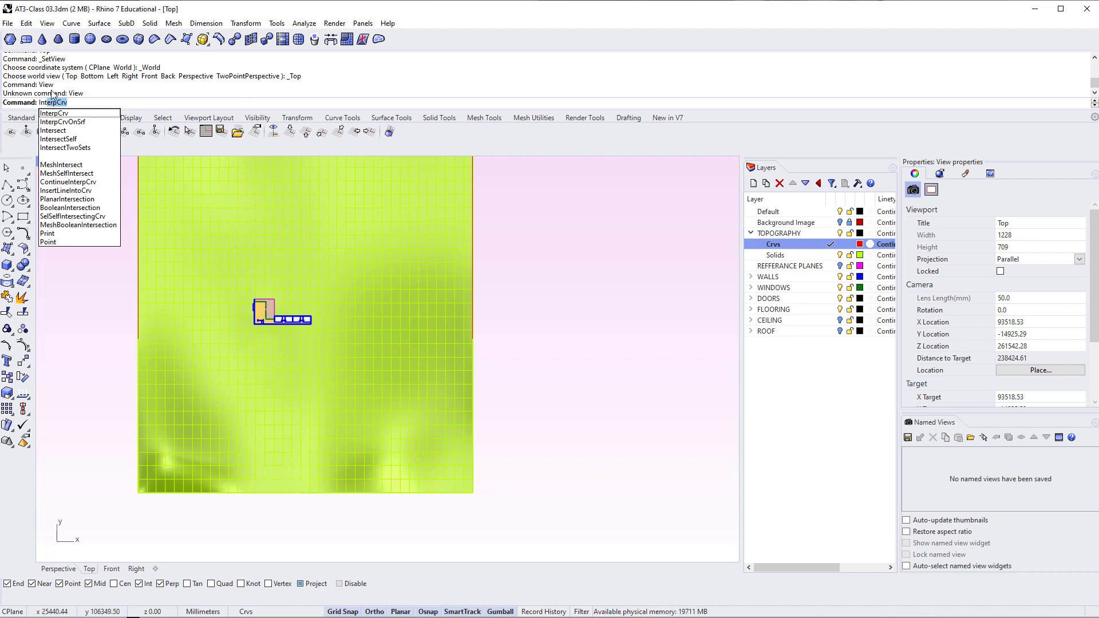
left_click(85, 114)
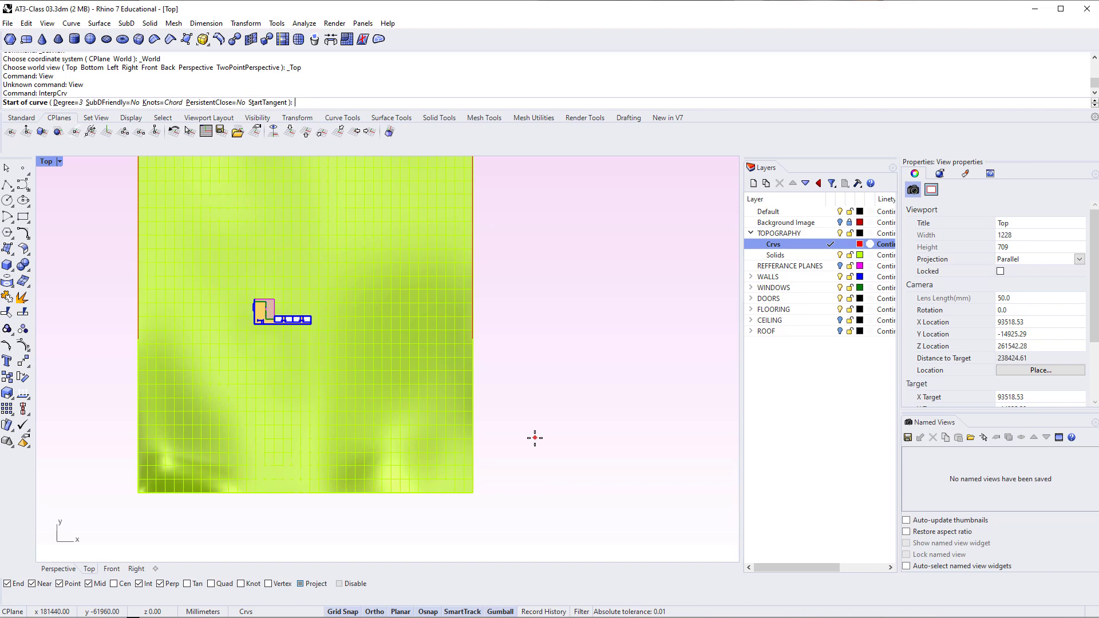
scroll(510, 417, "up", 2)
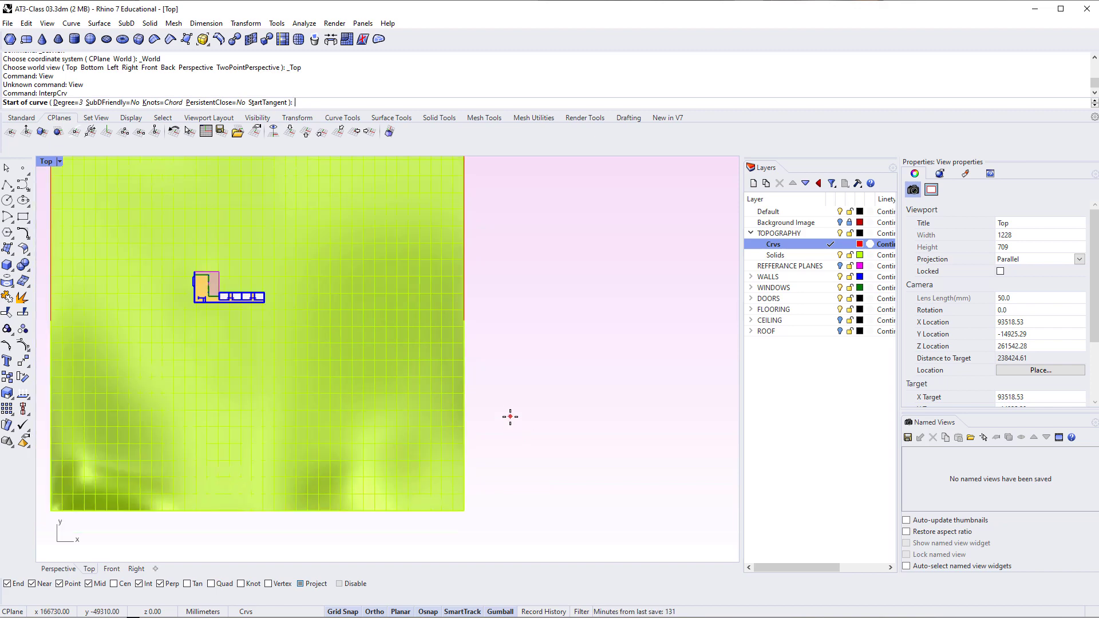
right_click_drag(510, 416, 491, 471)
right_click_drag(541, 356, 397, 345)
left_click(418, 297)
left_click(516, 356)
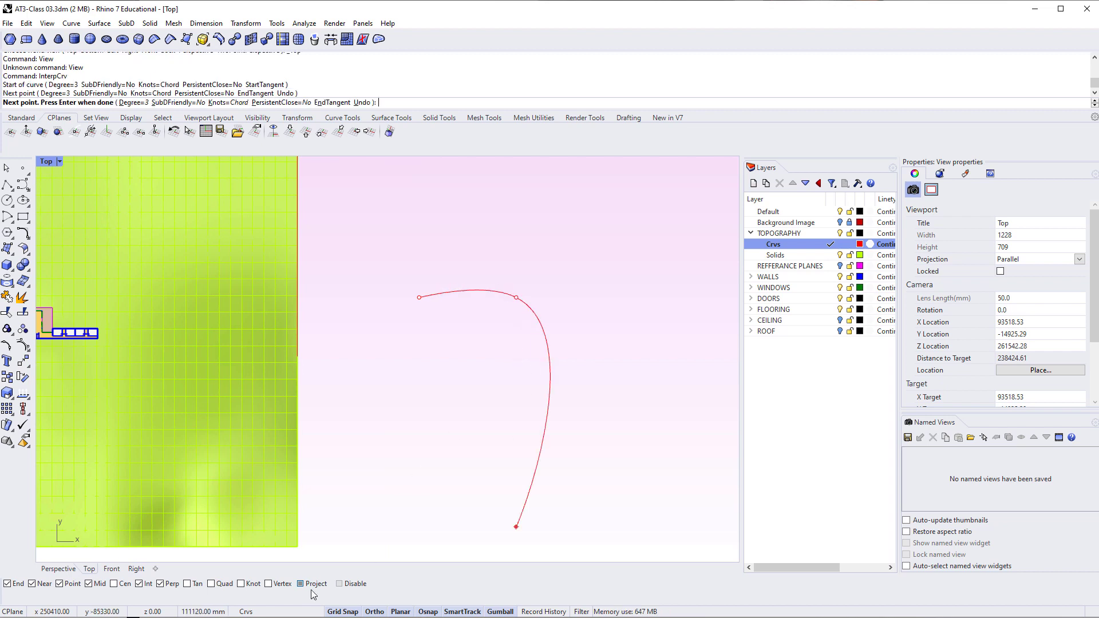
key("ctrl+z")
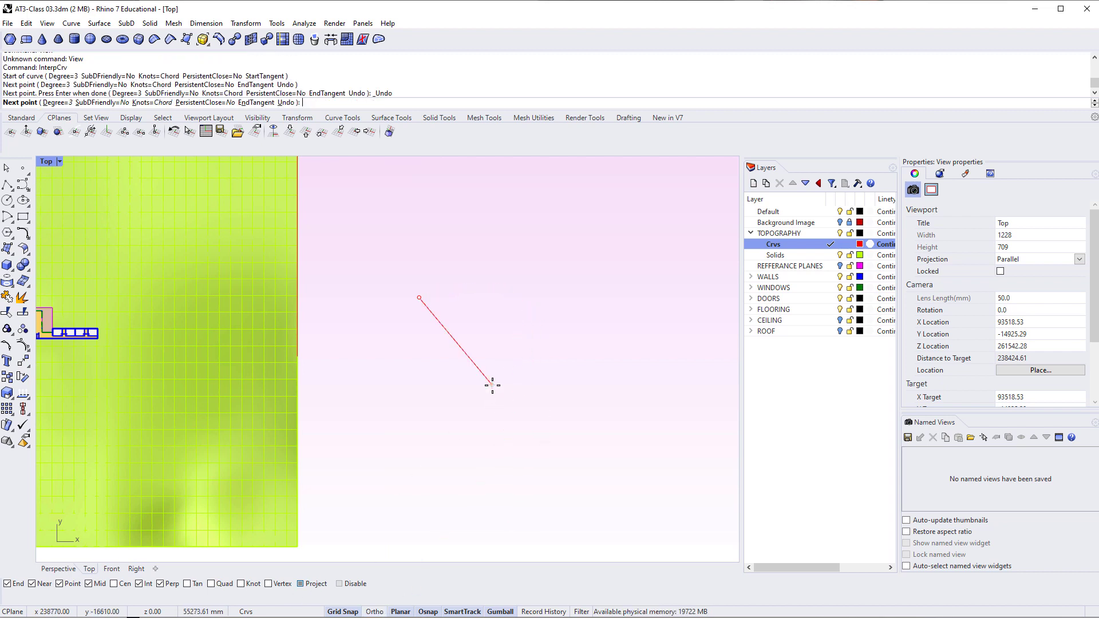
left_click(454, 324)
left_click(464, 399)
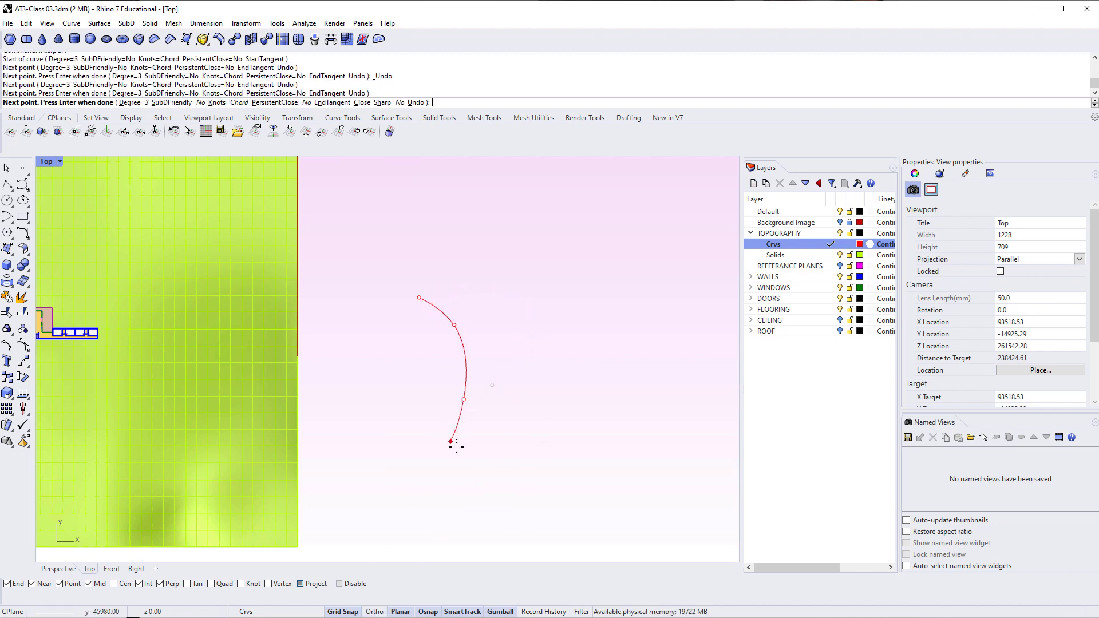
left_click(470, 458)
left_click(527, 476)
left_click(558, 454)
left_click(599, 385)
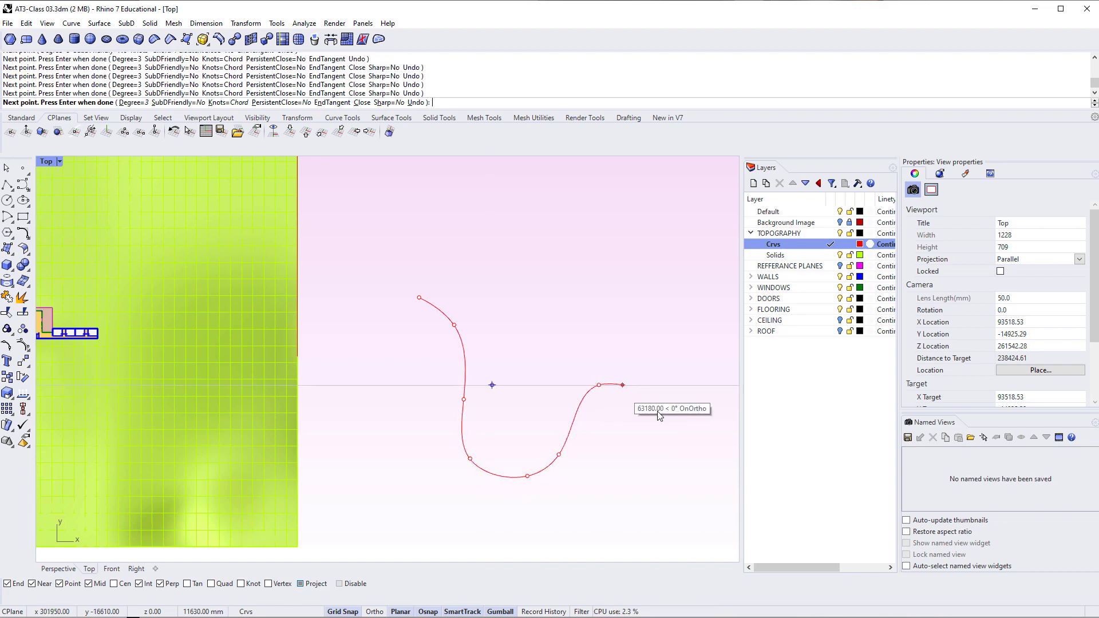
left_click(688, 456)
left_click(626, 503)
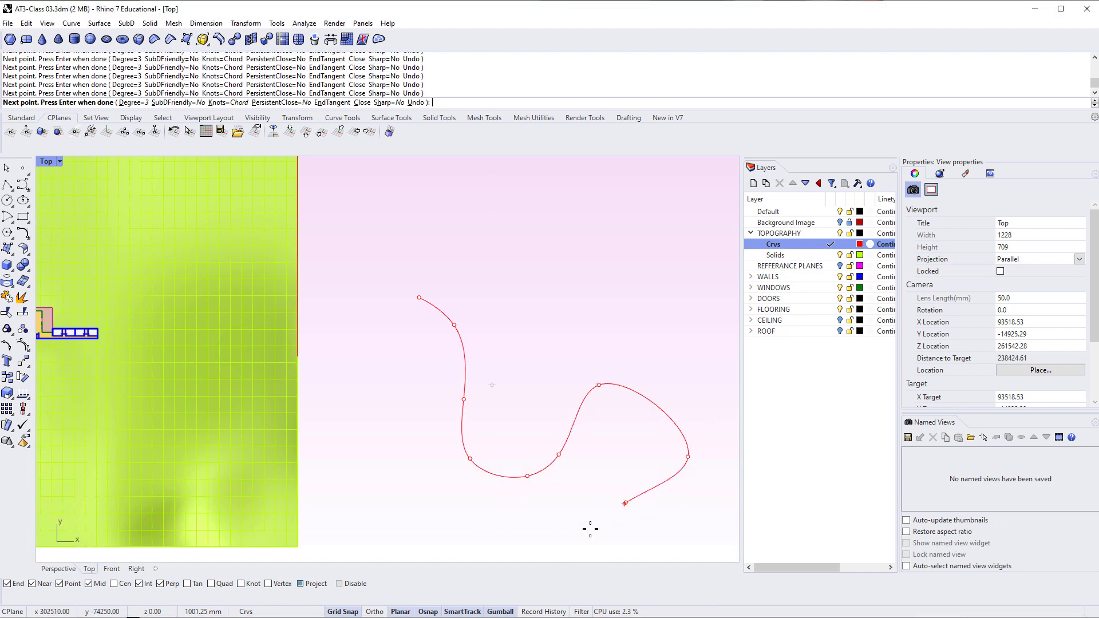
left_click(516, 547)
left_click(391, 511)
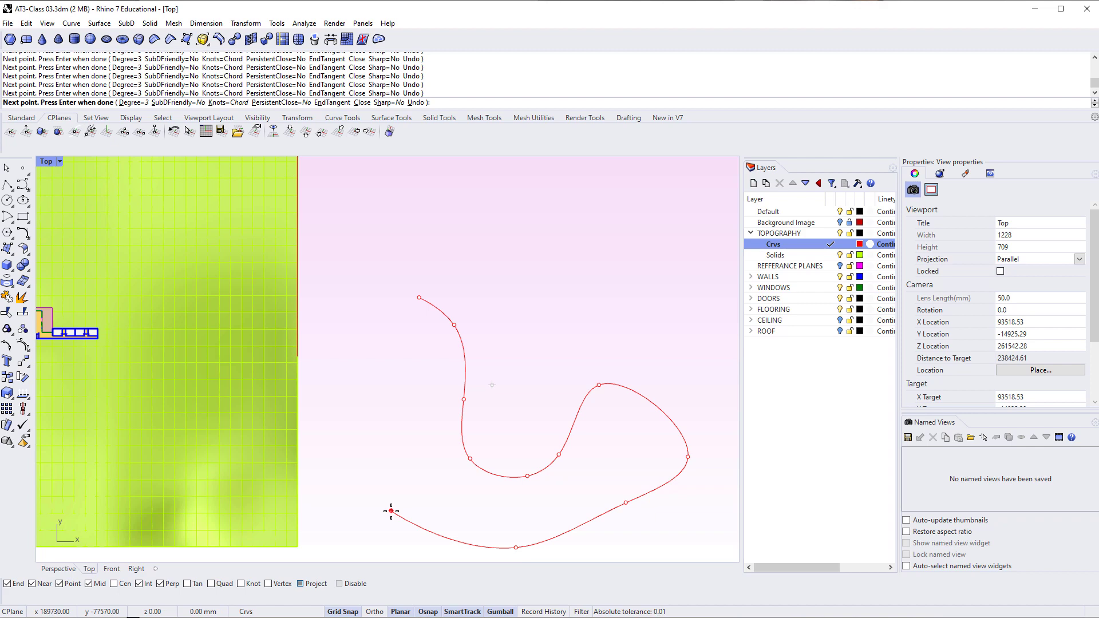
key("Return")
Reshape the winding curve's inner bend and upper bulge by moving two of its control points
right_click_drag(450, 522, 429, 504)
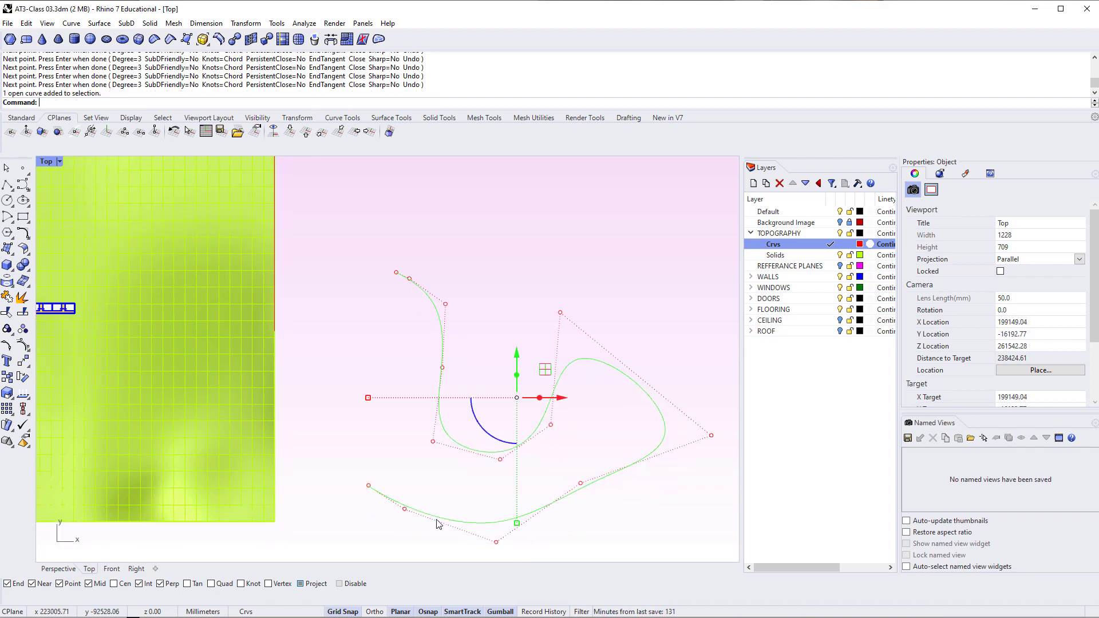
left_click(550, 426)
left_click_drag(566, 426, 508, 373)
left_click_drag(560, 313, 593, 325)
left_click(588, 451)
Preview a rebuild of the winding curve with a point count of 50 and degree 3, and cancel it
left_click(618, 471)
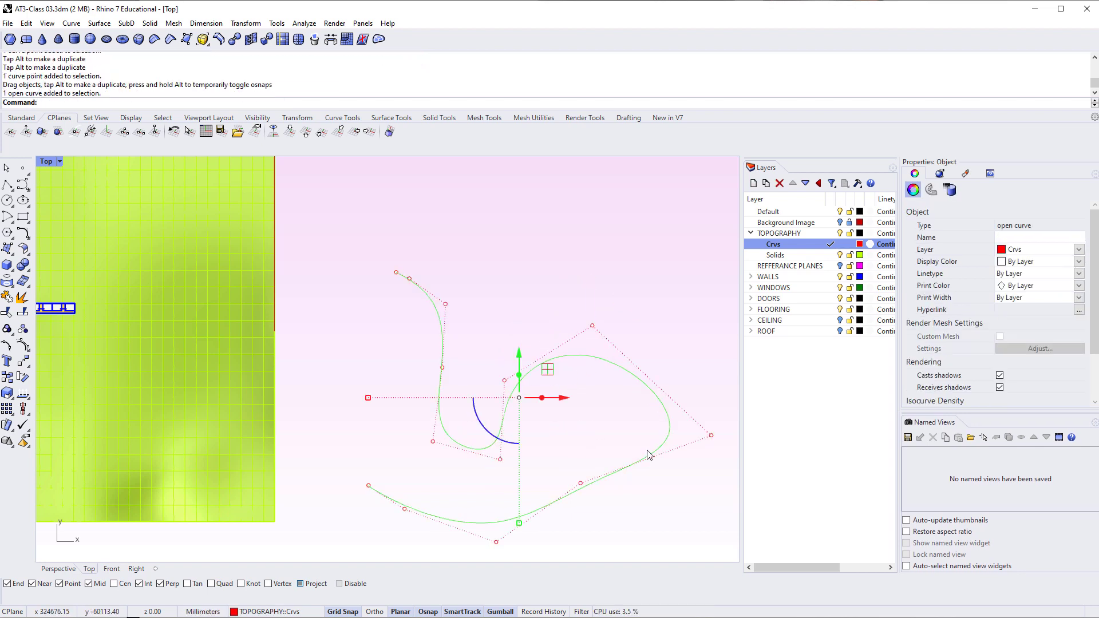
type("Rebuild")
key("Return")
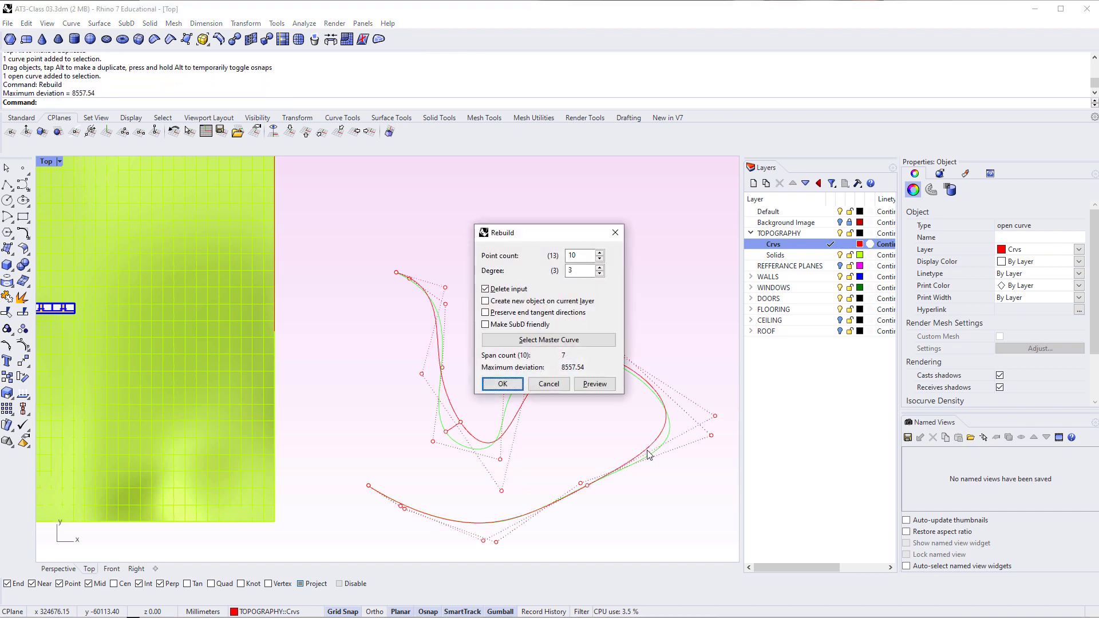
left_click_drag(524, 233, 445, 103)
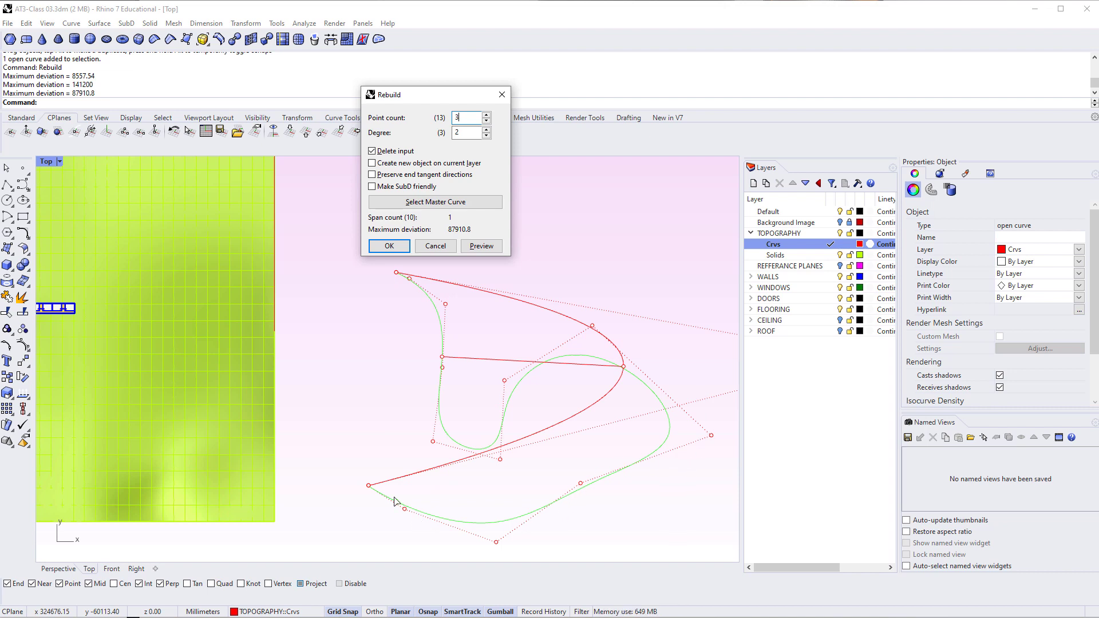
double_click(477, 120)
type("50")
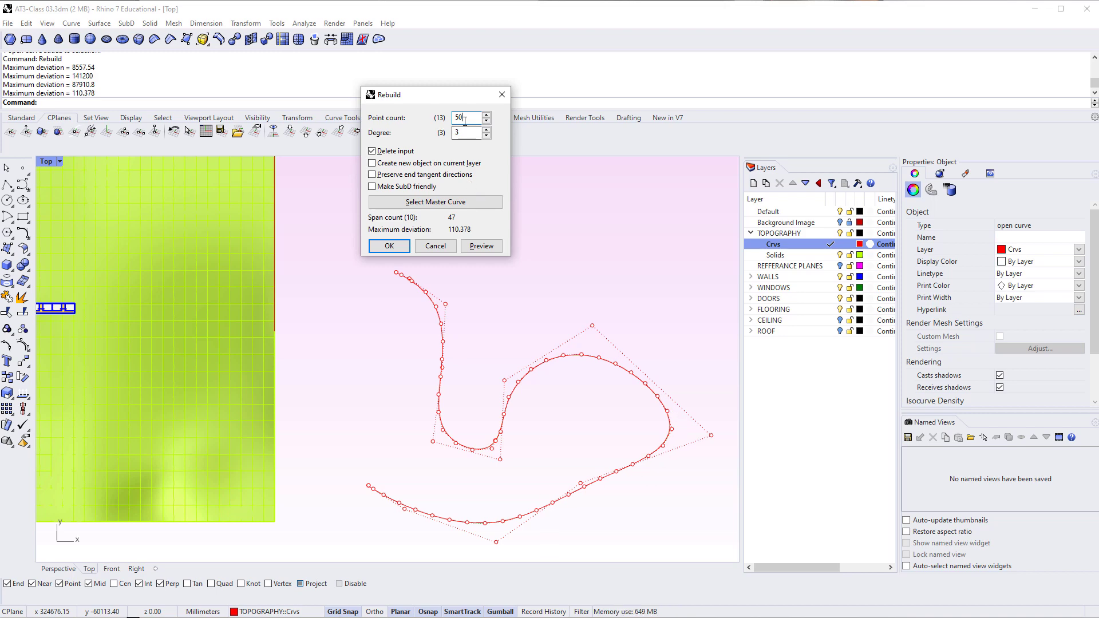
left_click(433, 251)
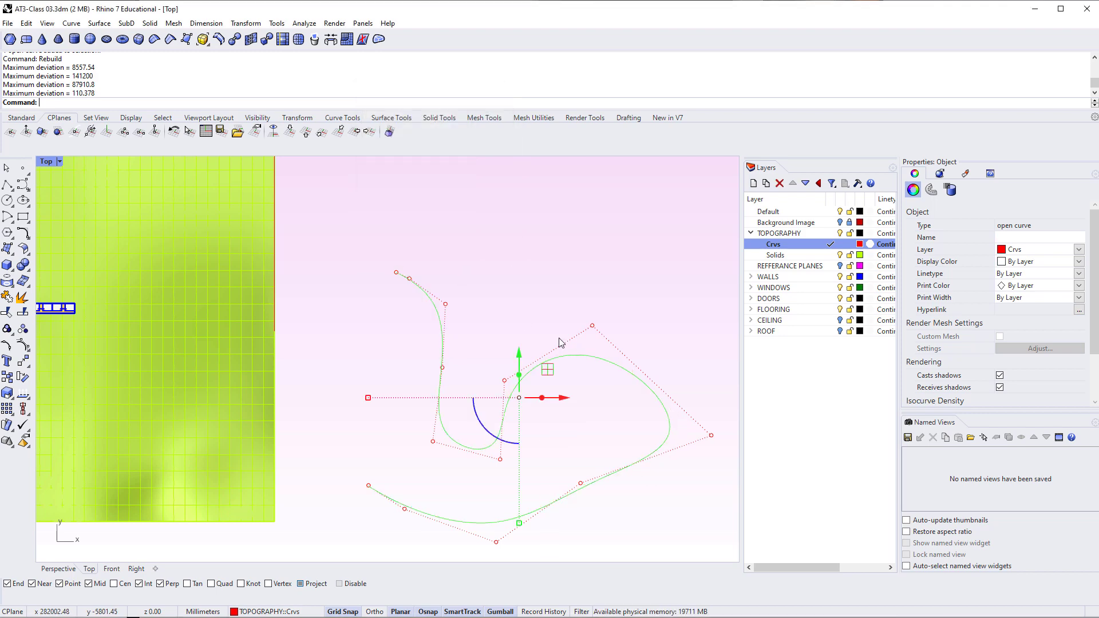
key("Escape")
Draw a second interpolated curve through seven points in the empty area beside the winding curve
scroll(538, 342, "down", 4)
right_click_drag(538, 343, 194, 360)
type("InterpCrv")
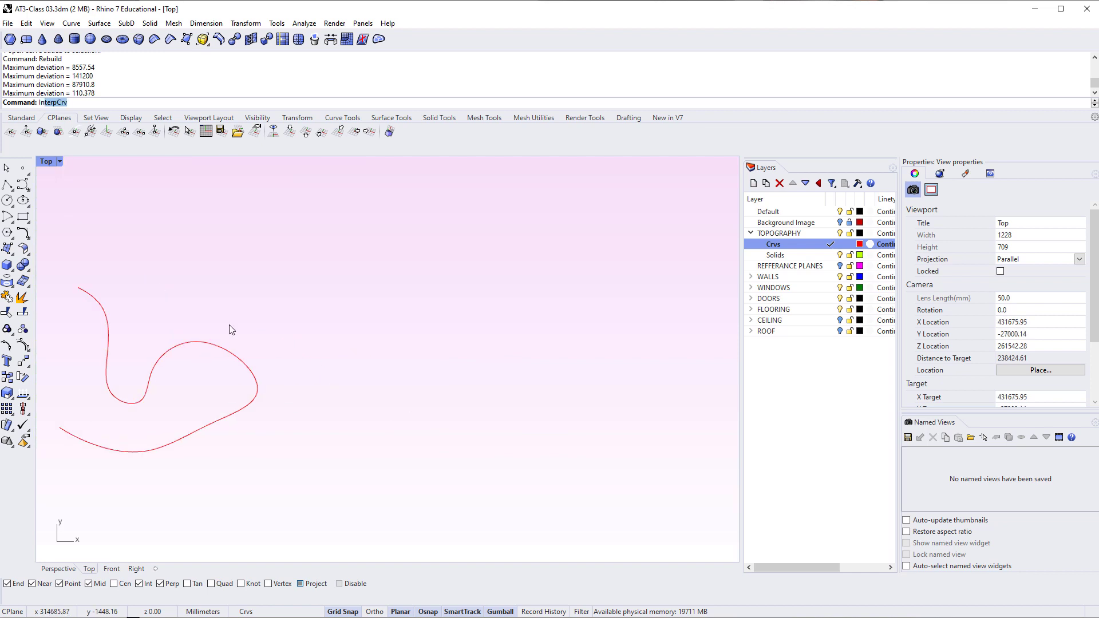
key("Return")
left_click(379, 244)
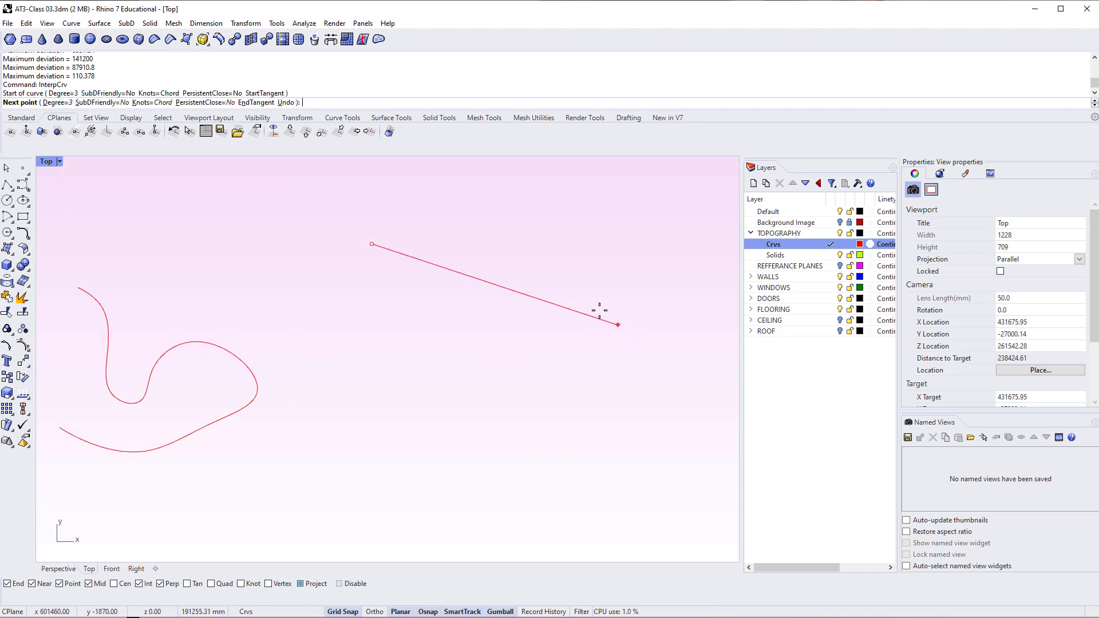
left_click(502, 261)
left_click(591, 289)
left_click(662, 330)
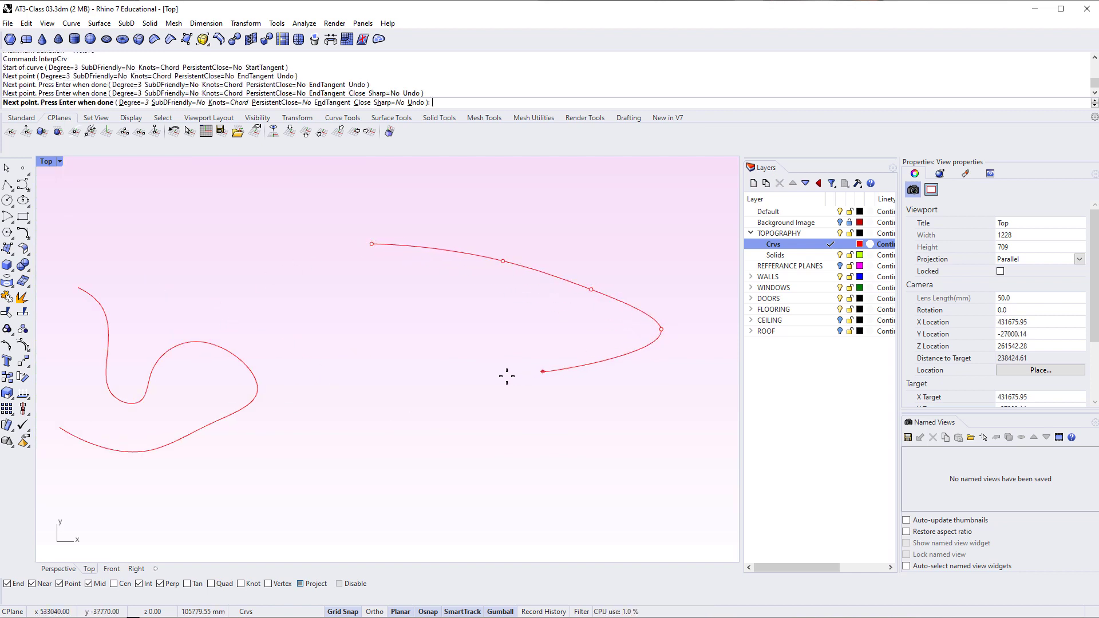
left_click(478, 380)
left_click(408, 403)
left_click(341, 477)
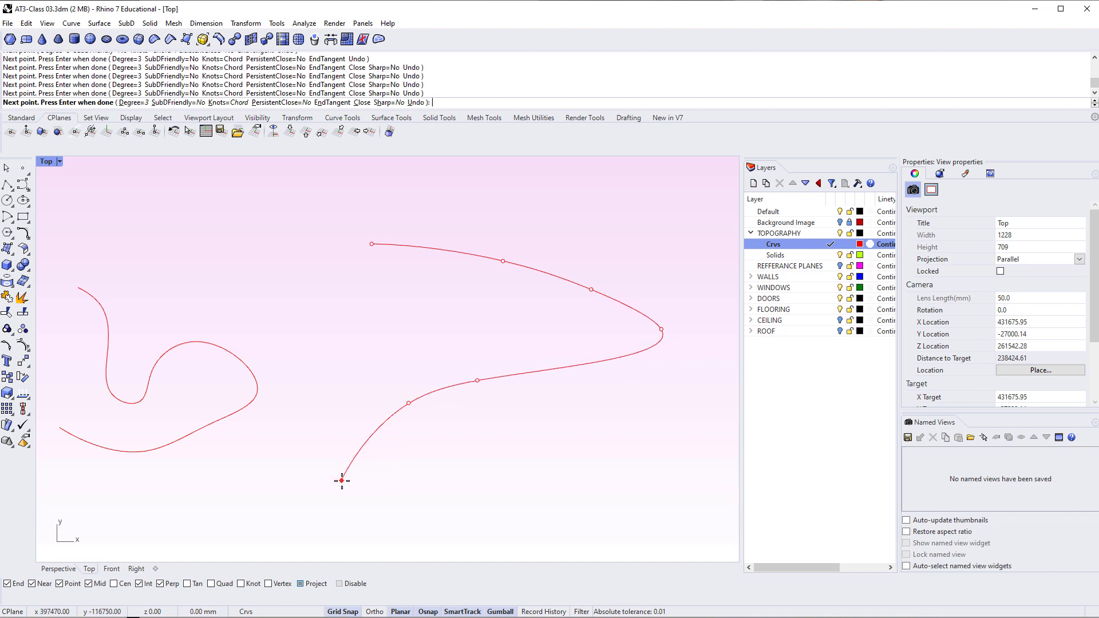
key("Return")
Rebuild the second interpolated curve with a point count of 7 and degree 3
right_click_drag(488, 486, 439, 507)
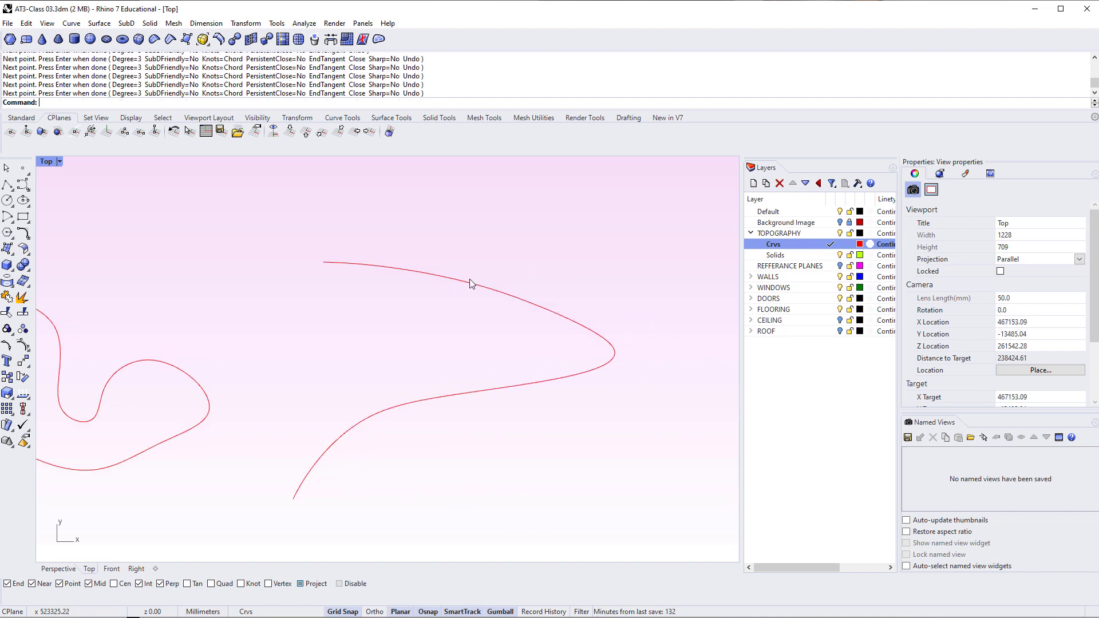
left_click(514, 380)
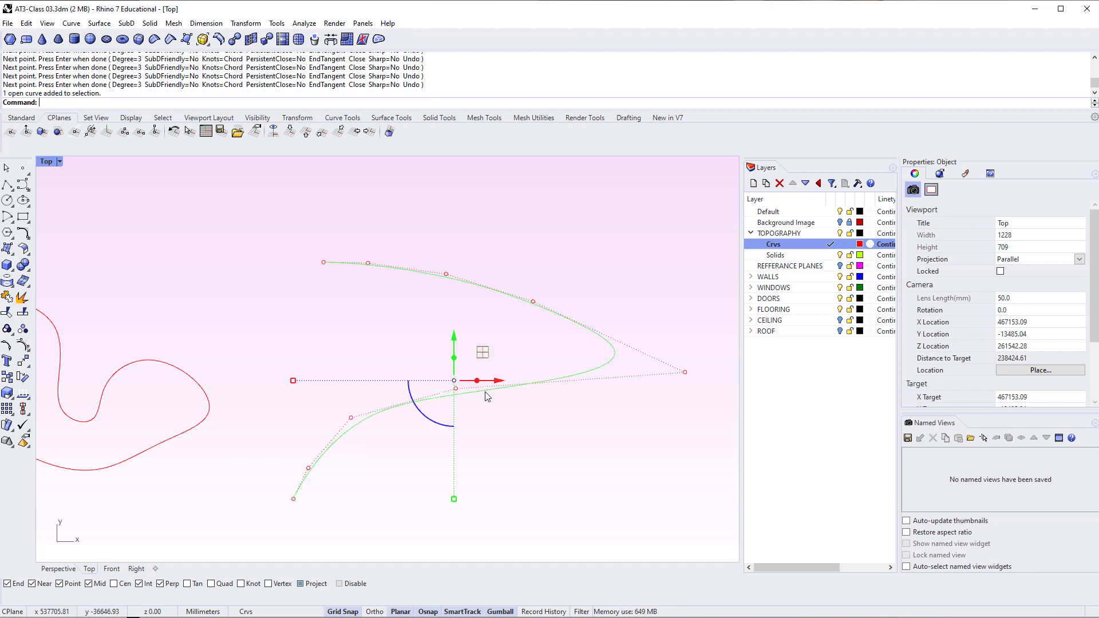
type("Rebuild")
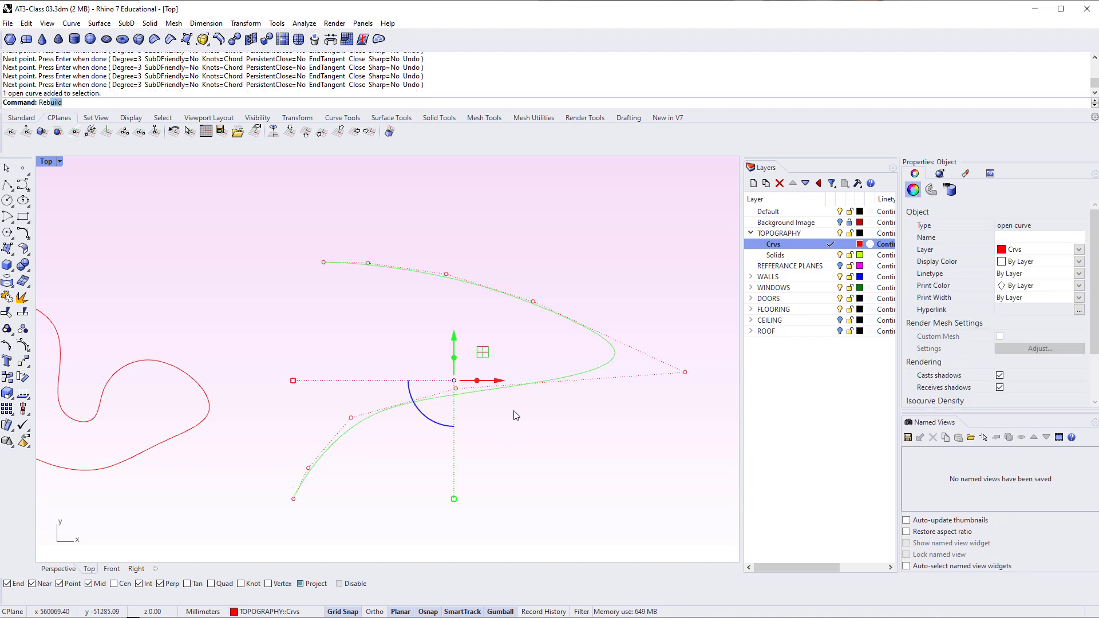
key("Return")
double_click(475, 119)
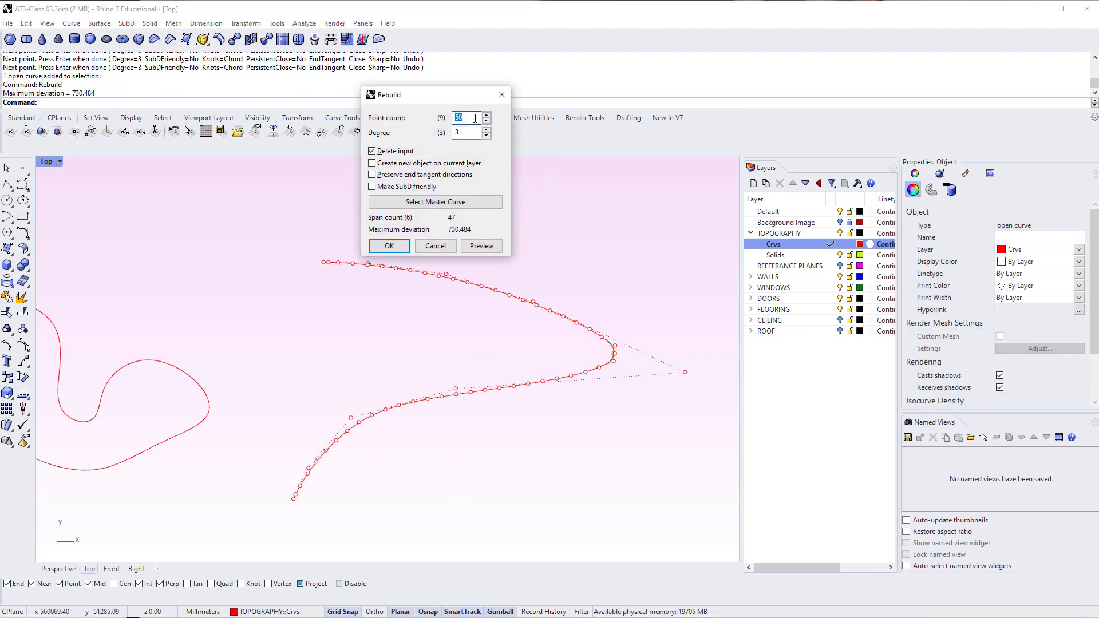
type("7")
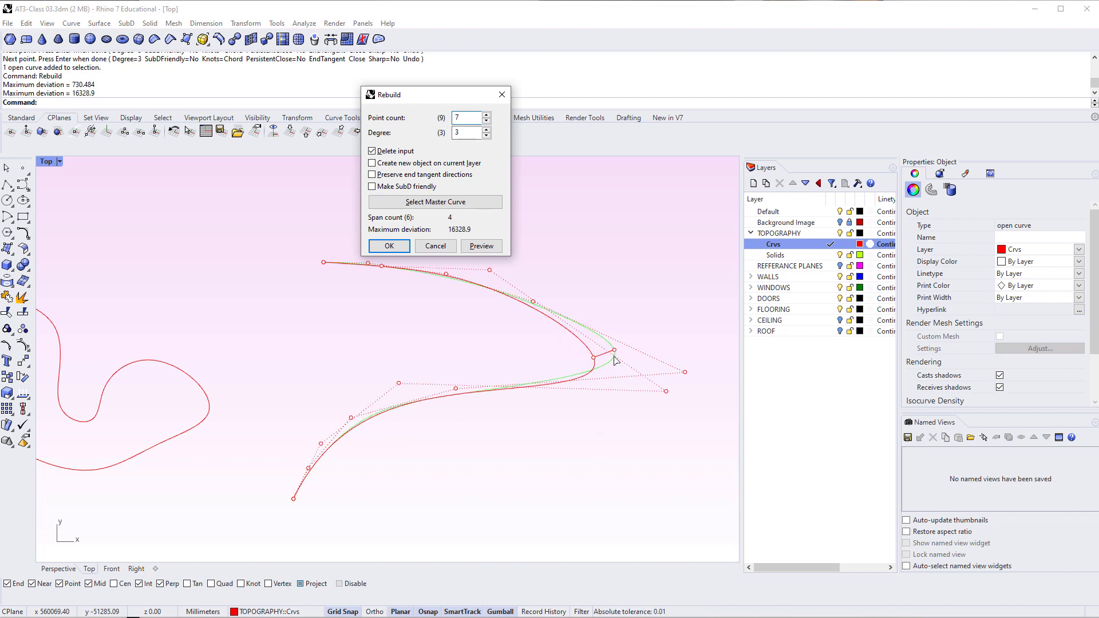
left_click(388, 246)
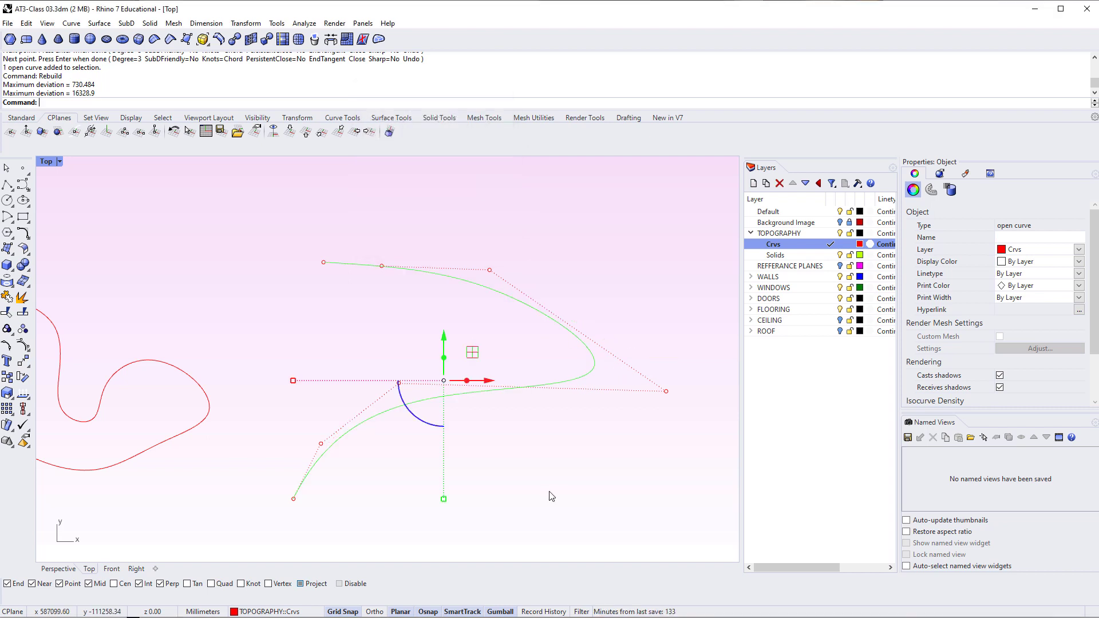
Reshape the second interpolated curve by moving the control point beyond its outer bend upward
key("Escape")
left_click(589, 372)
left_click(668, 393)
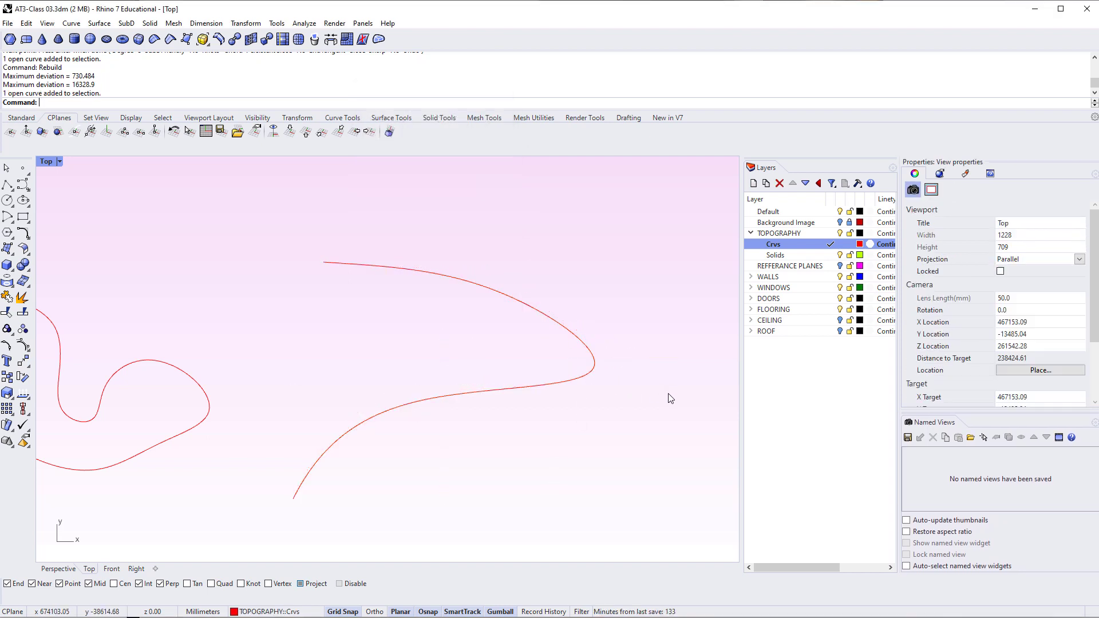
left_click(589, 372)
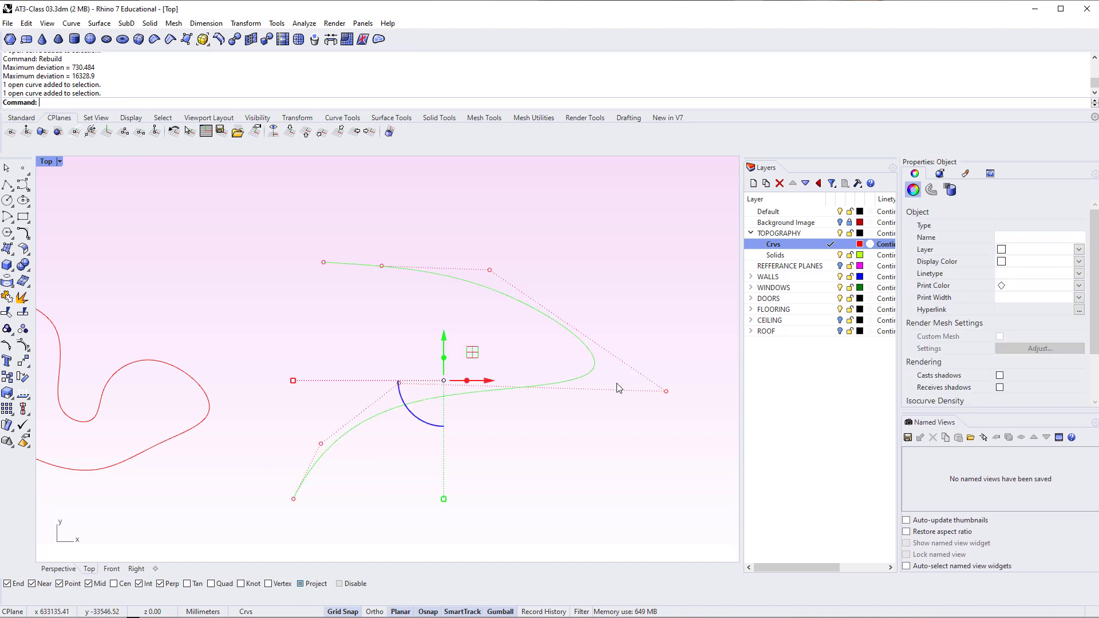
left_click(667, 392)
left_click_drag(668, 383, 667, 334)
key("Escape")
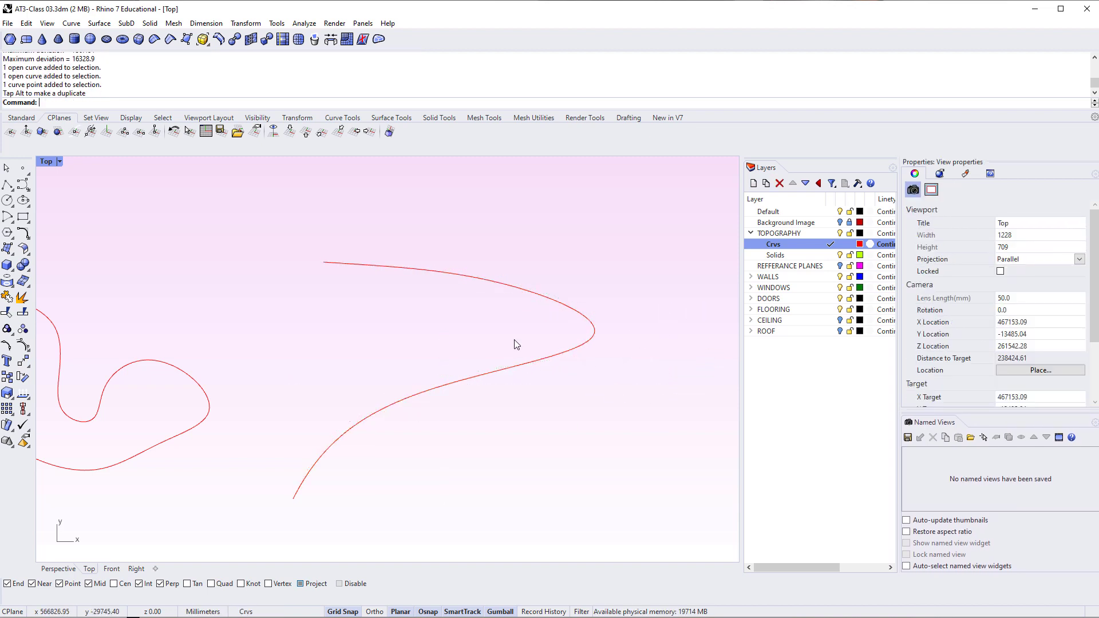
Delete both practice curves beside the terrain
scroll(449, 430, "down", 4)
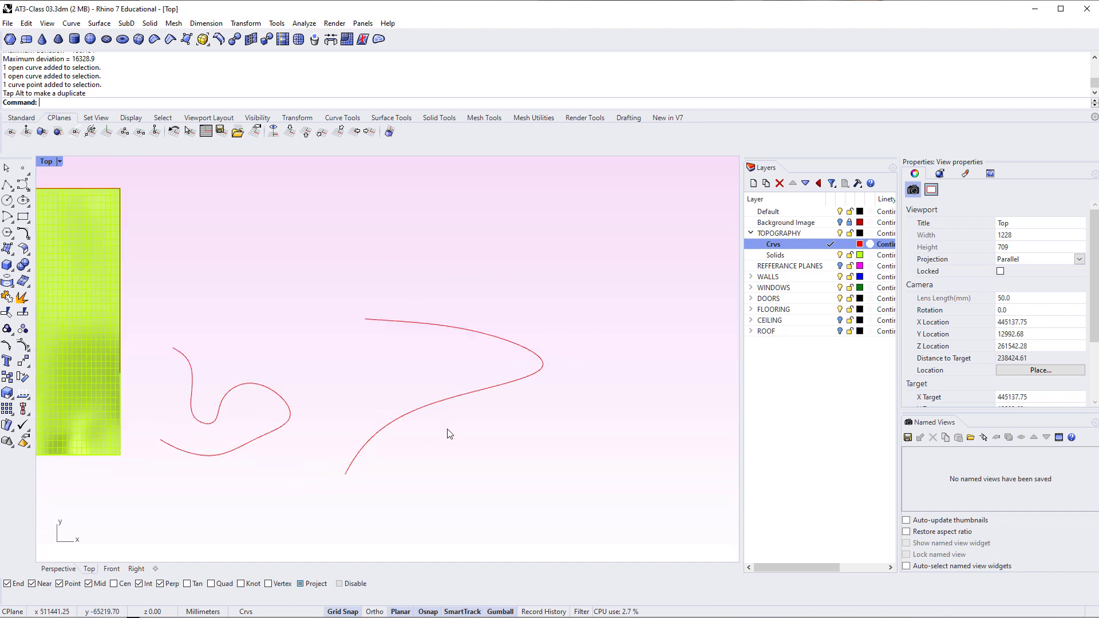
right_click_drag(448, 432, 561, 488)
left_click_drag(566, 490, 366, 422)
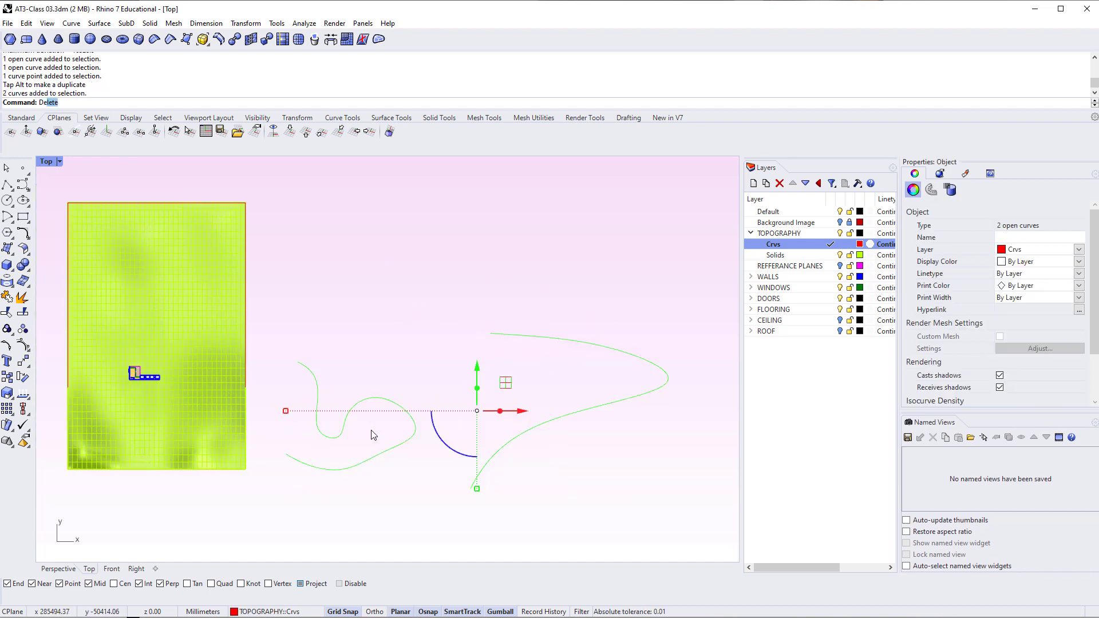
key("Delete")
Start an interpolated driveway curve below the terrain's lower edge and run it through five points up toward the house
right_click_drag(454, 424, 578, 413)
scroll(355, 417, "up", 4)
right_click_drag(355, 417, 452, 410)
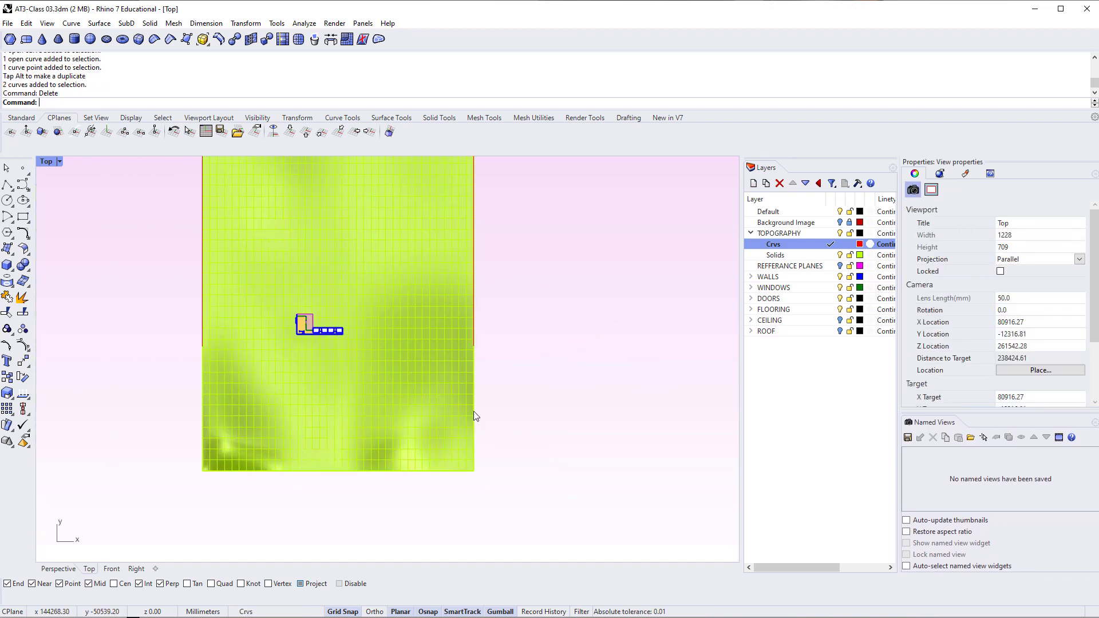
type("InterpCrv")
key("Return")
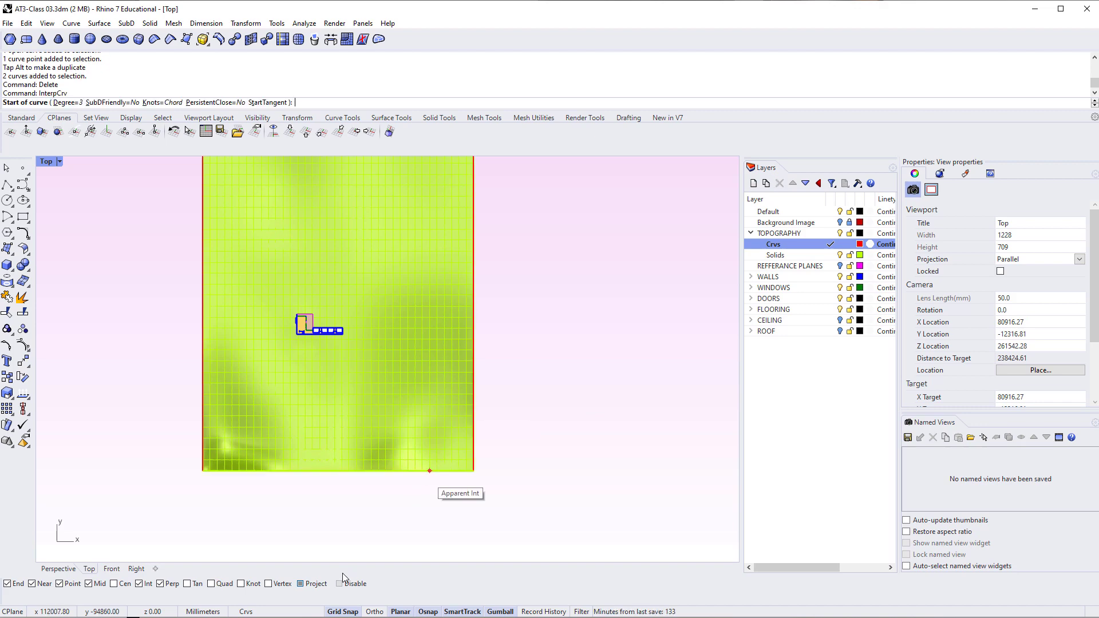
scroll(314, 422, "up", 3)
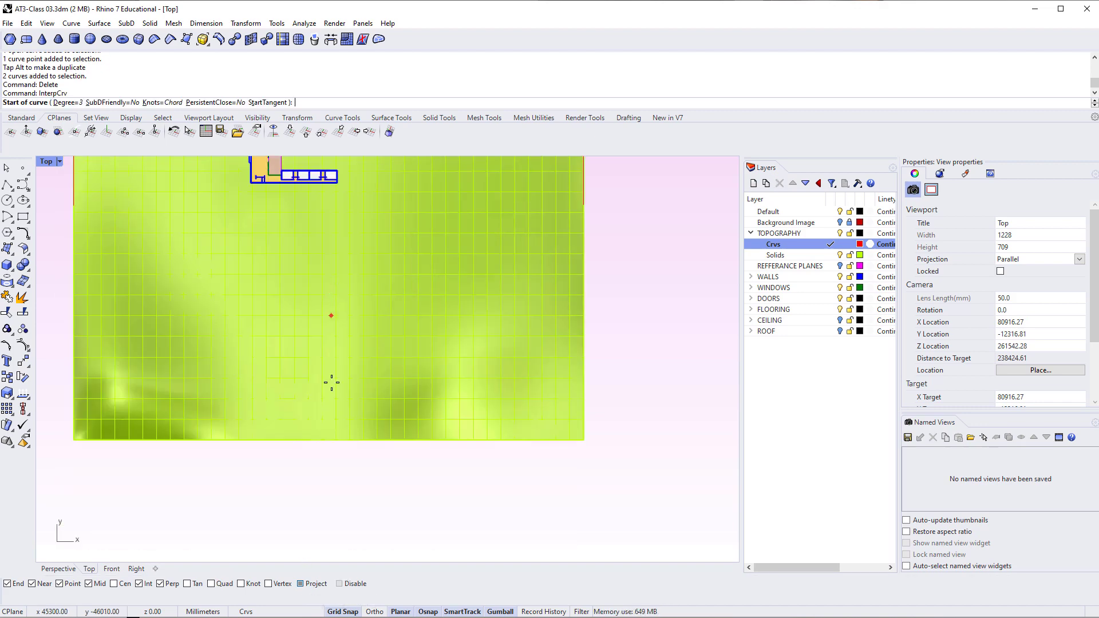
right_click_drag(184, 480, 197, 527)
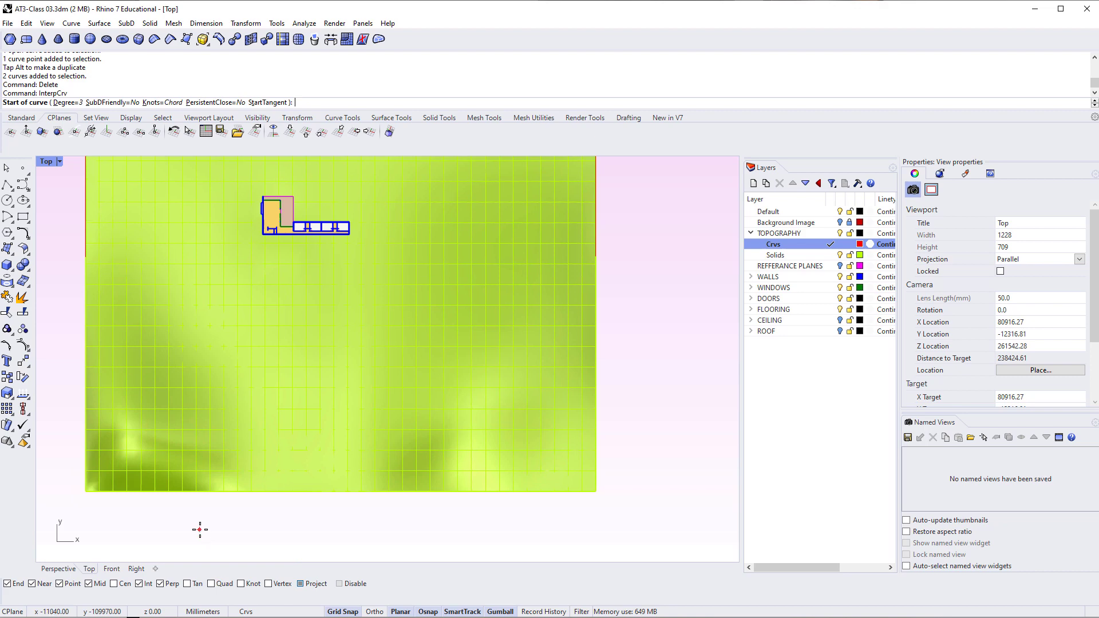
left_click(201, 525)
left_click(259, 456)
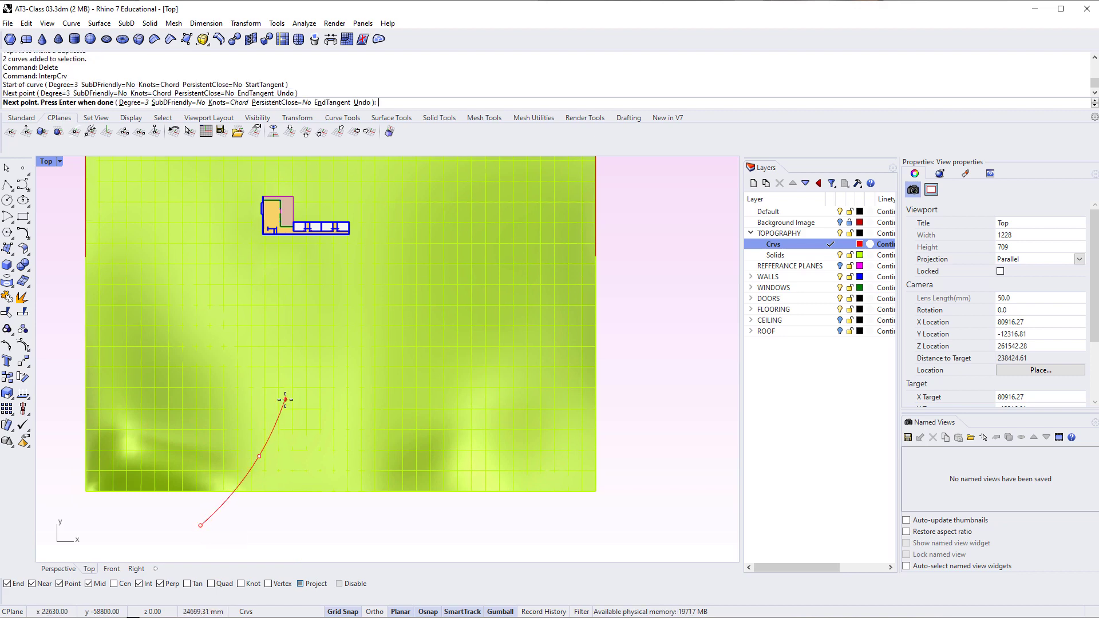
left_click(285, 399)
left_click(290, 356)
left_click(291, 290)
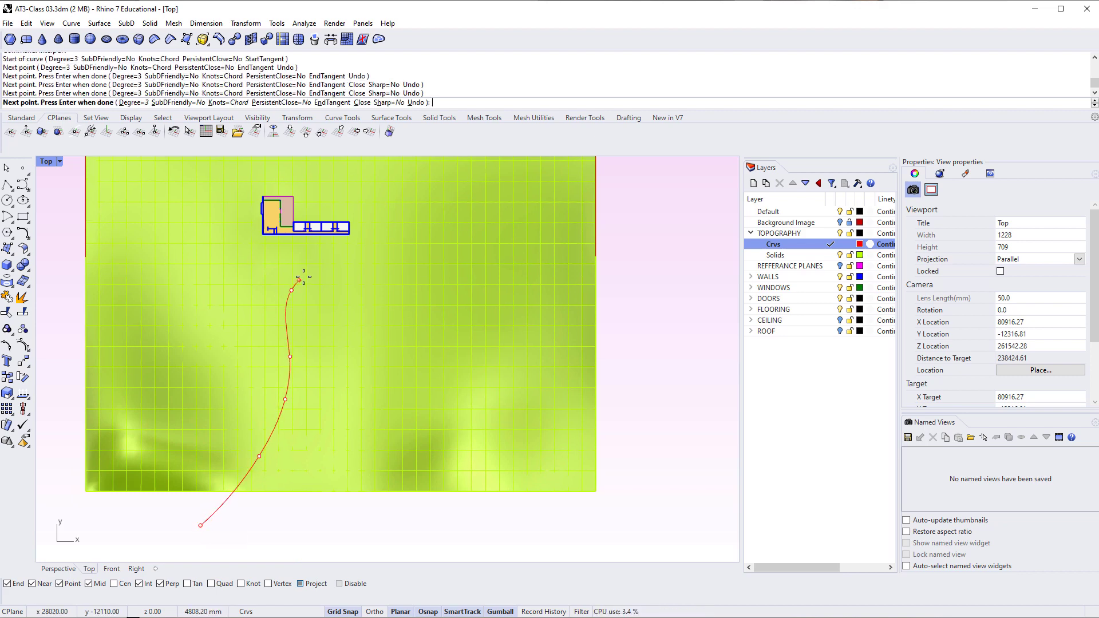
Continue the driveway curve through five more points, bending it left below the house and up again, and finish it
scroll(309, 272, "up", 6)
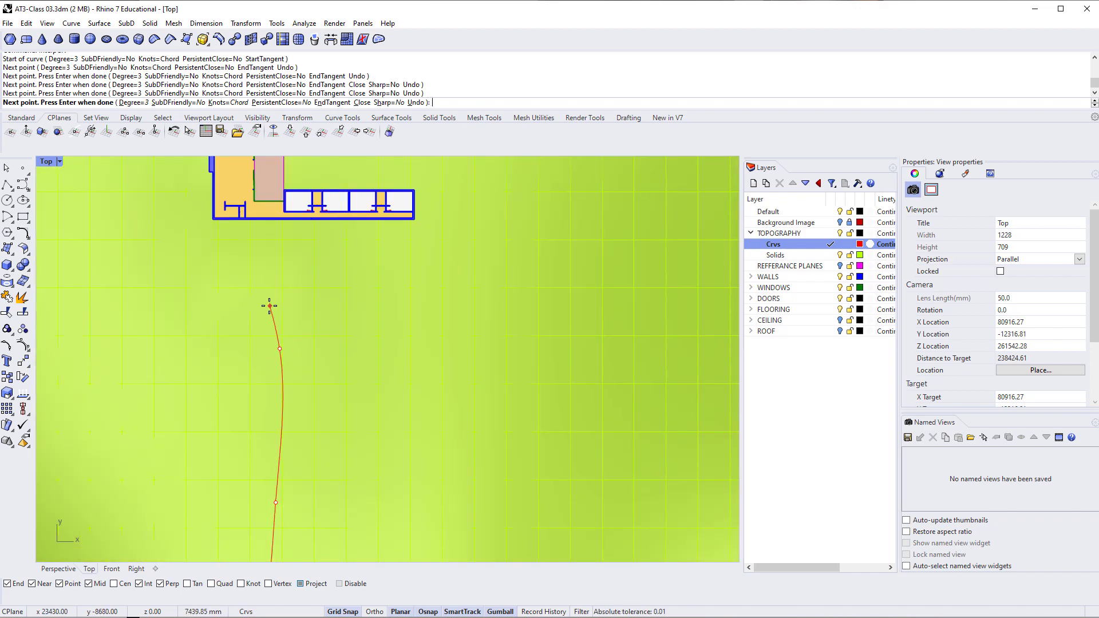
left_click(276, 312)
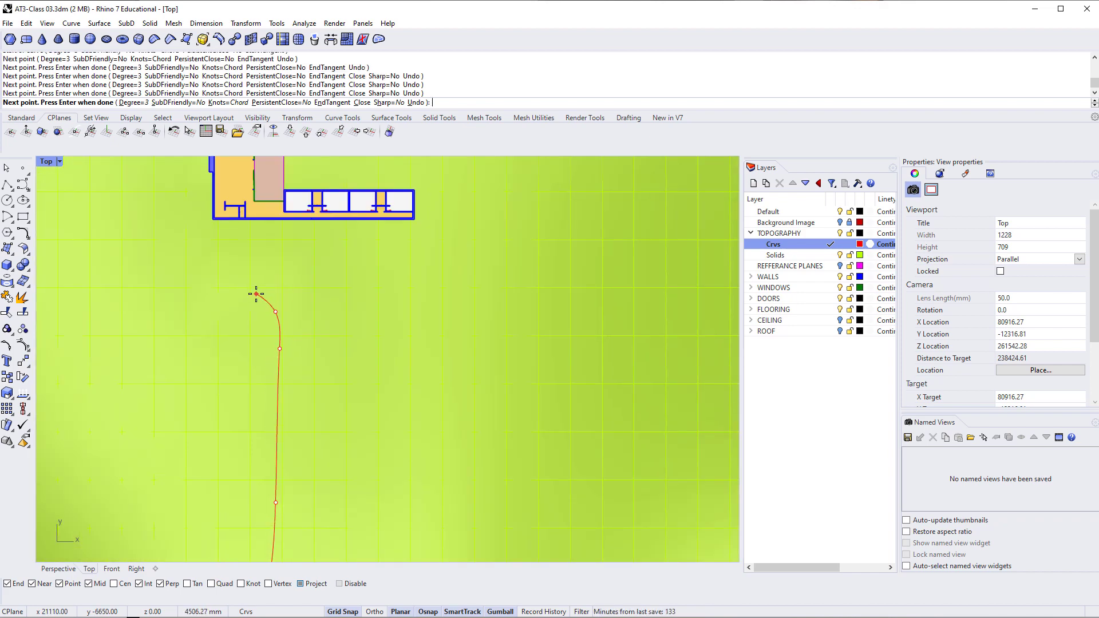
left_click(255, 293)
left_click(212, 295)
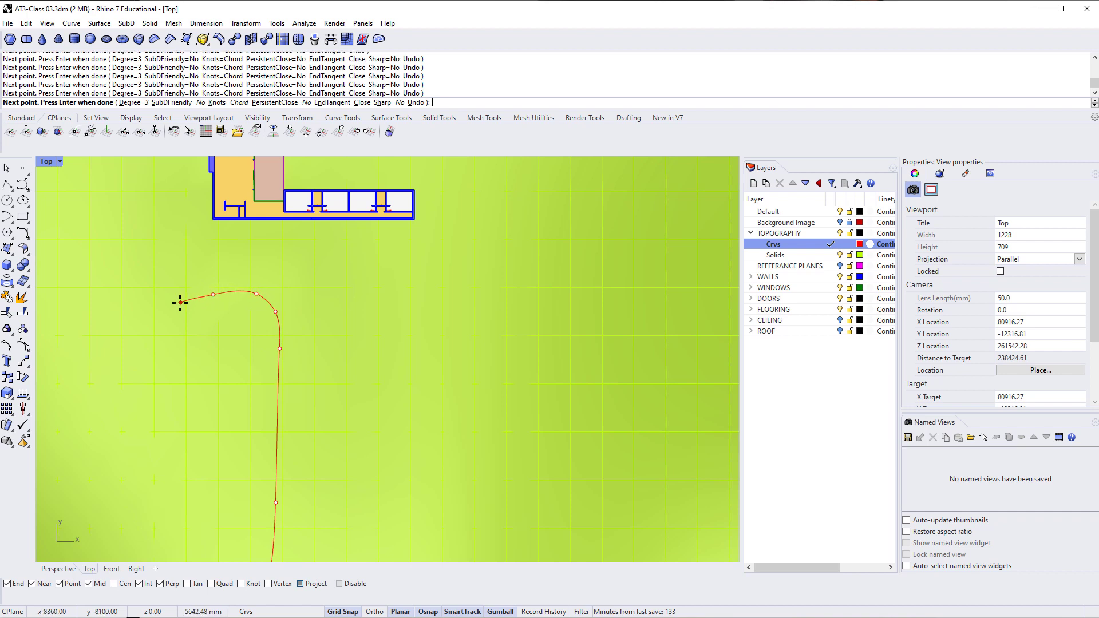
left_click(168, 302)
left_click(151, 272)
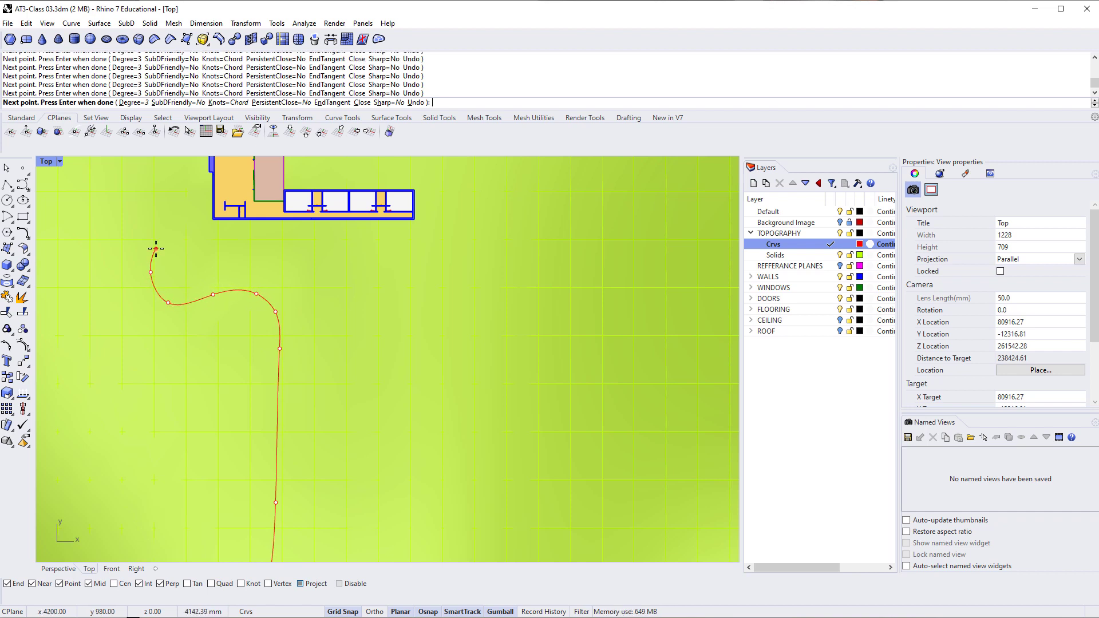
key("Return")
Set the Top view's display mode to Wireframe so the driveway curve can be seen through the terrain
scroll(179, 275, "down", 4)
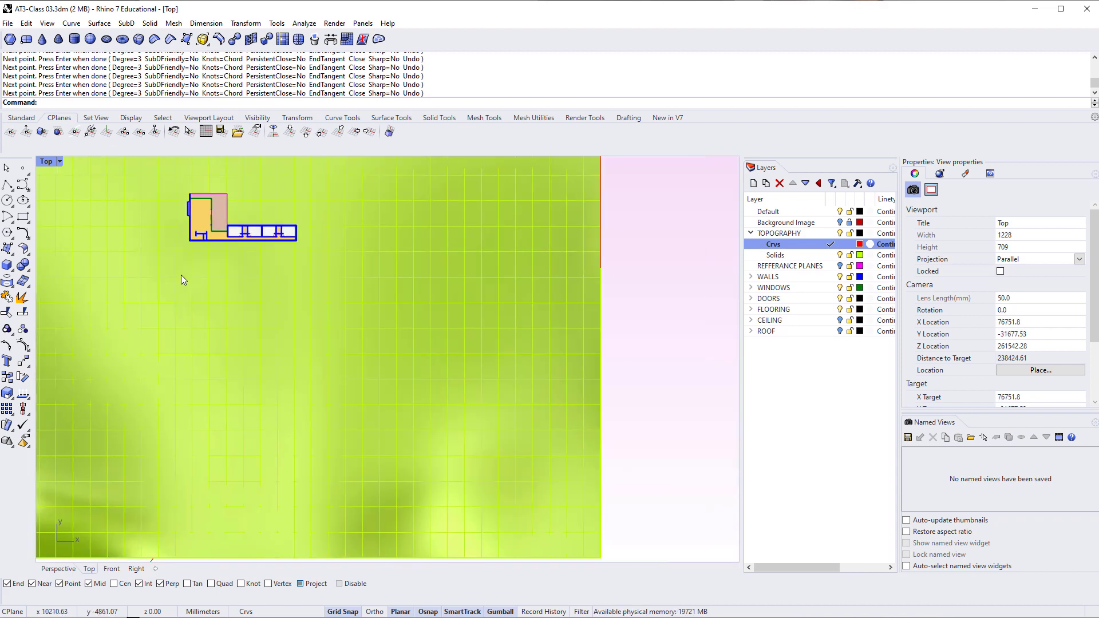
left_click(199, 466)
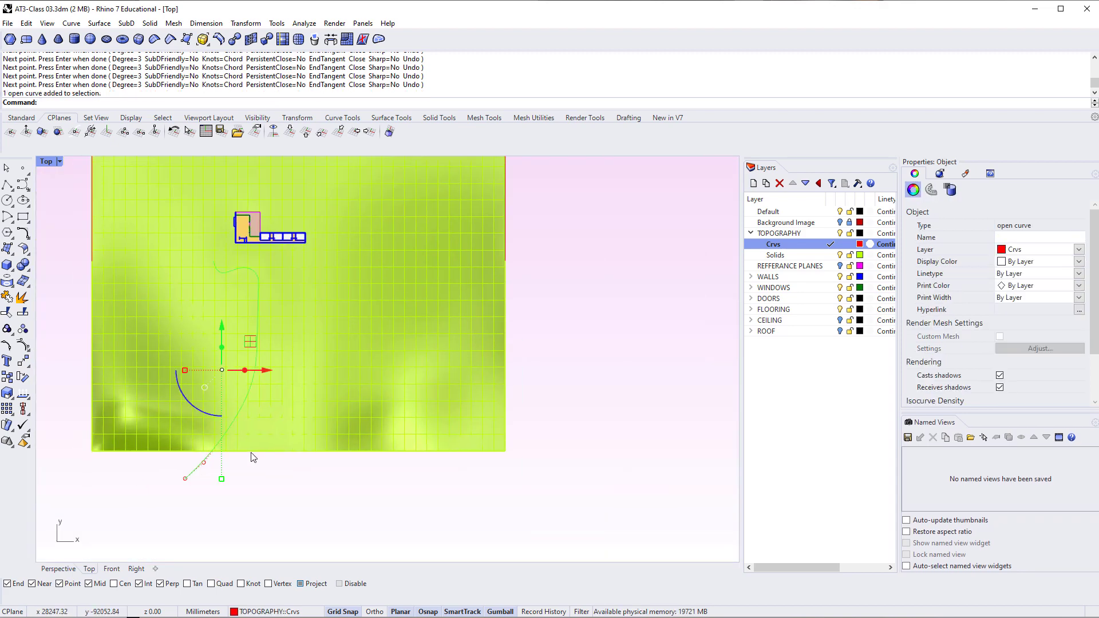
left_click(246, 487)
left_click(59, 162)
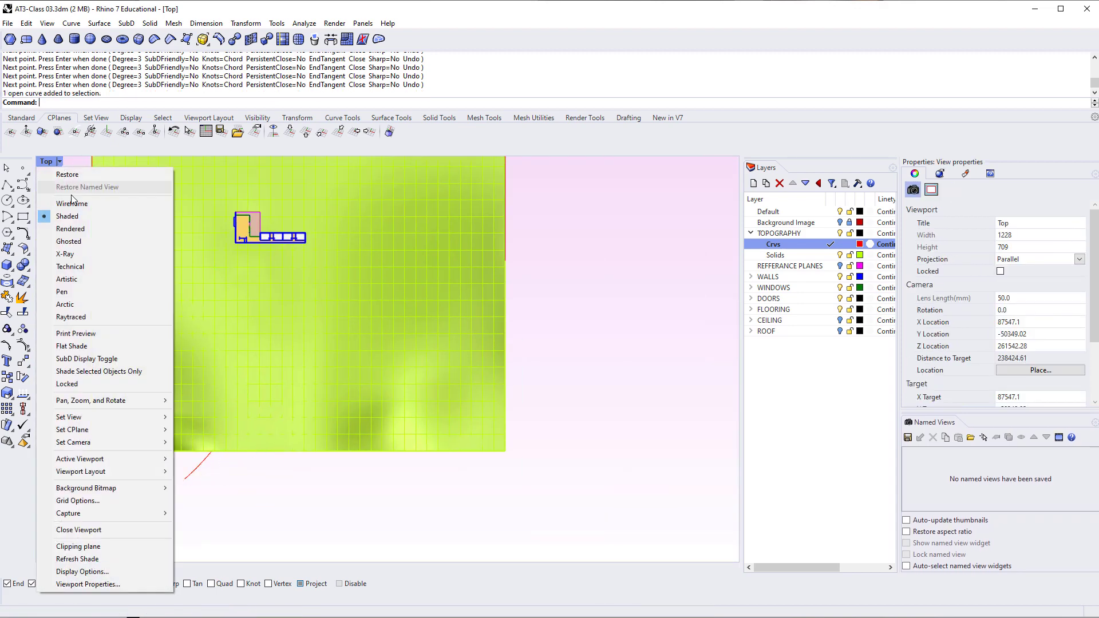
left_click(71, 203)
right_click_drag(239, 303, 220, 362)
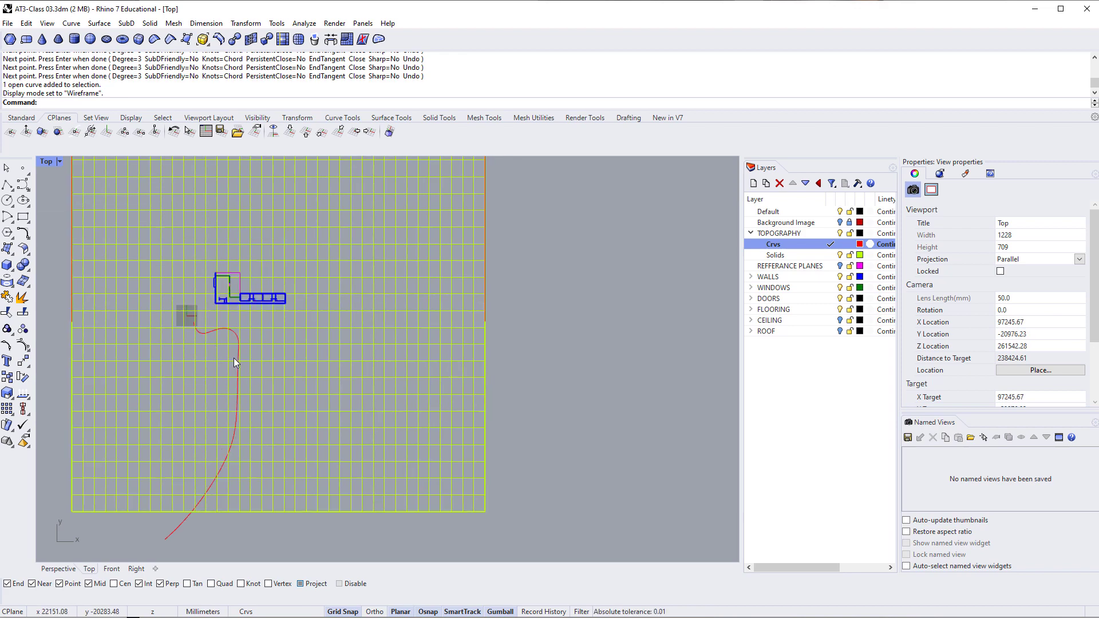
Offset the driveway curve by 6000 mm to its right side to form the second driveway edge
left_click(237, 359)
scroll(255, 434, "up", 4)
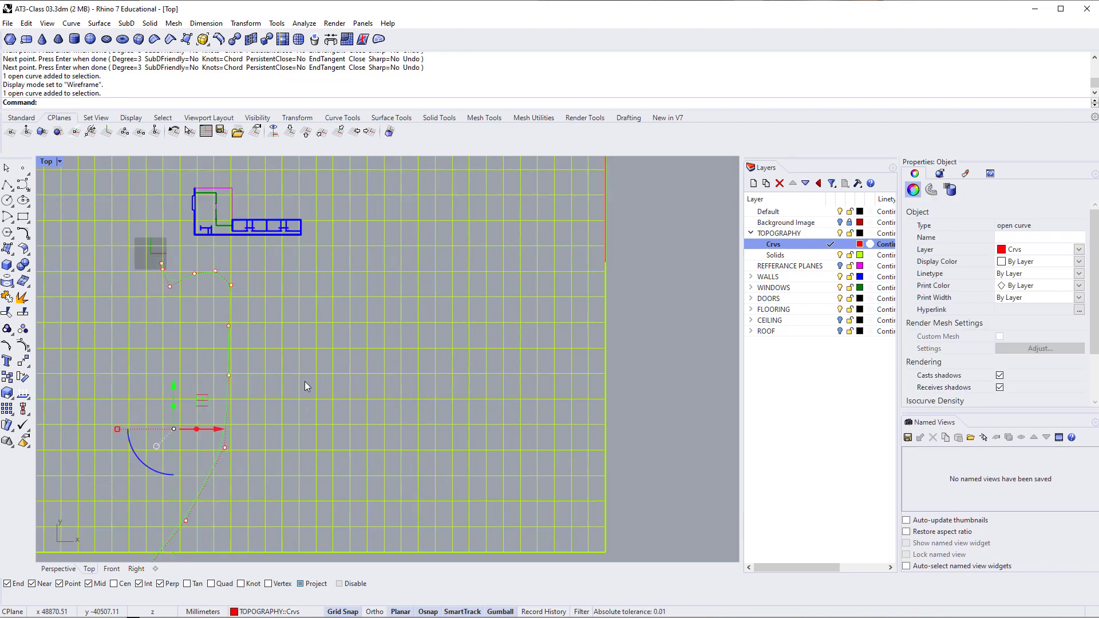
type("offset")
key("Return")
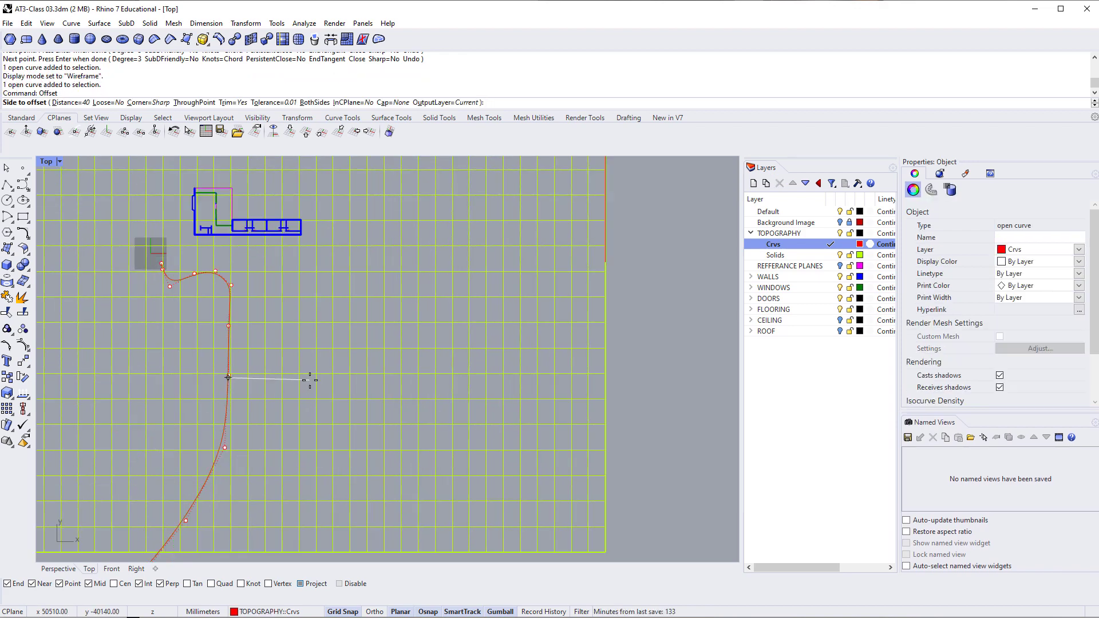
type("6000")
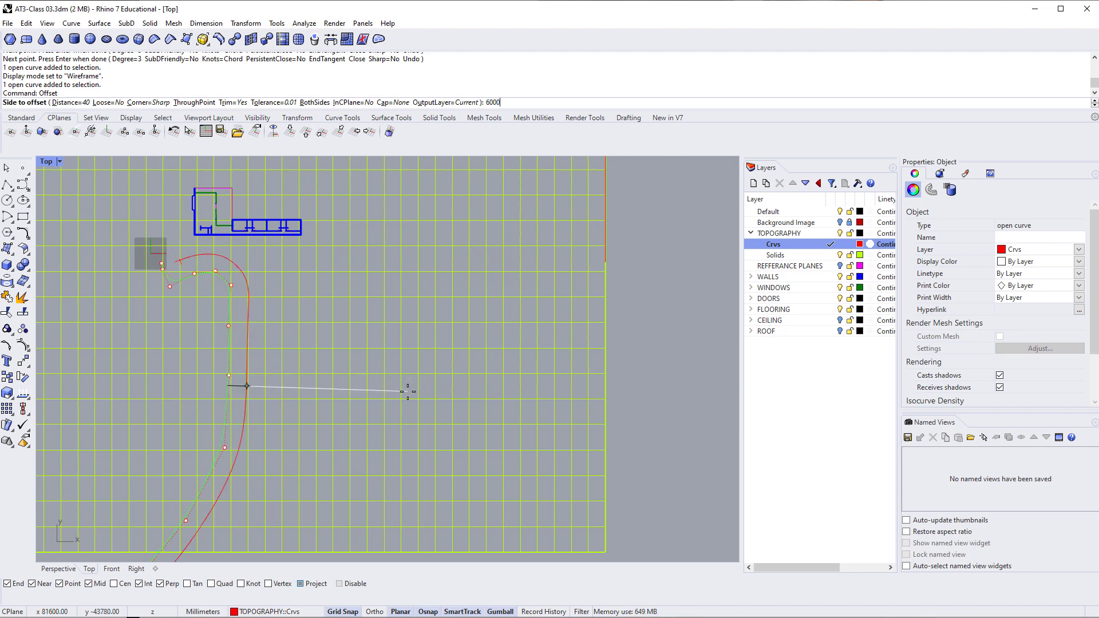
key("Return")
right_click_drag(260, 352, 276, 324)
key("Escape")
Compare the control point density of the offset curve with that of the original driveway curve
scroll(275, 321, "up", 8)
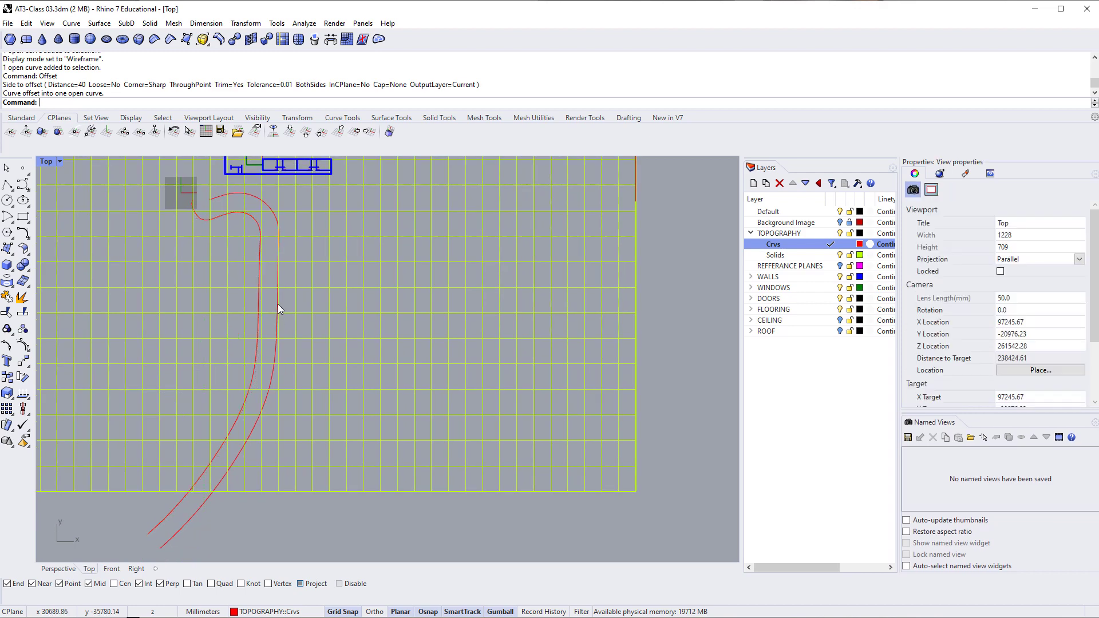
scroll(286, 361, "down", 6)
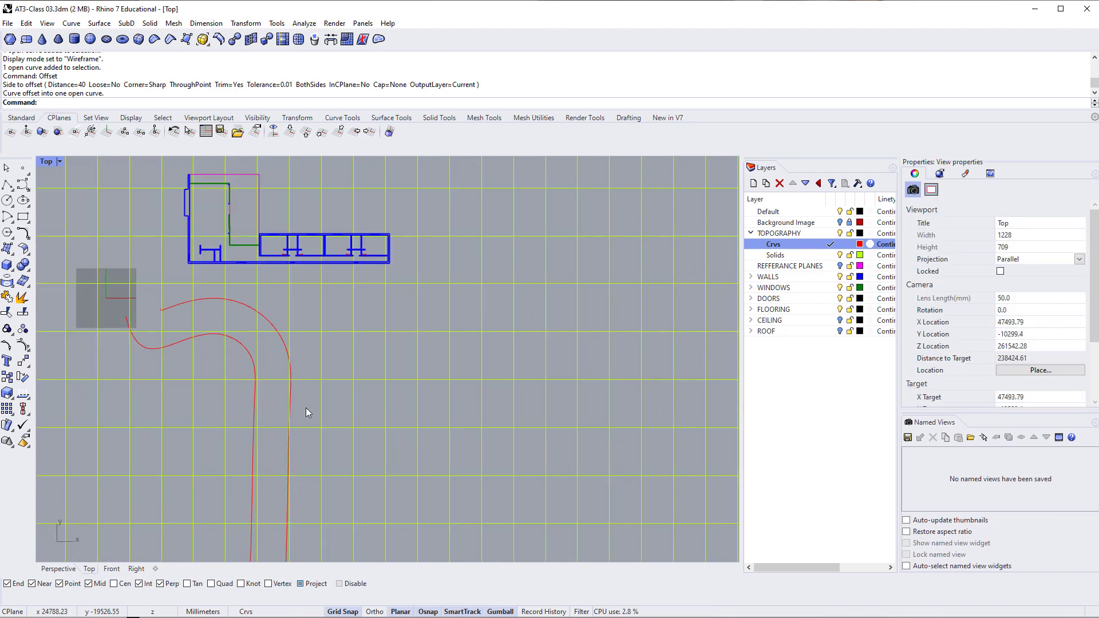
scroll(287, 366, "up", 5)
left_click(287, 354)
scroll(287, 351, "down", 3)
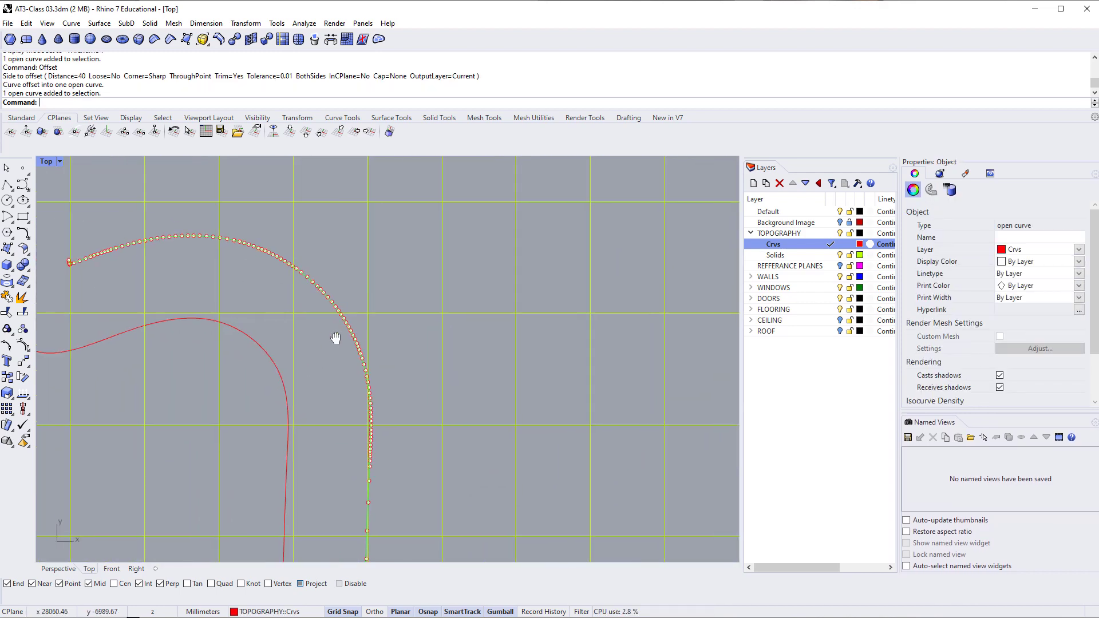
scroll(298, 398, "down", 3)
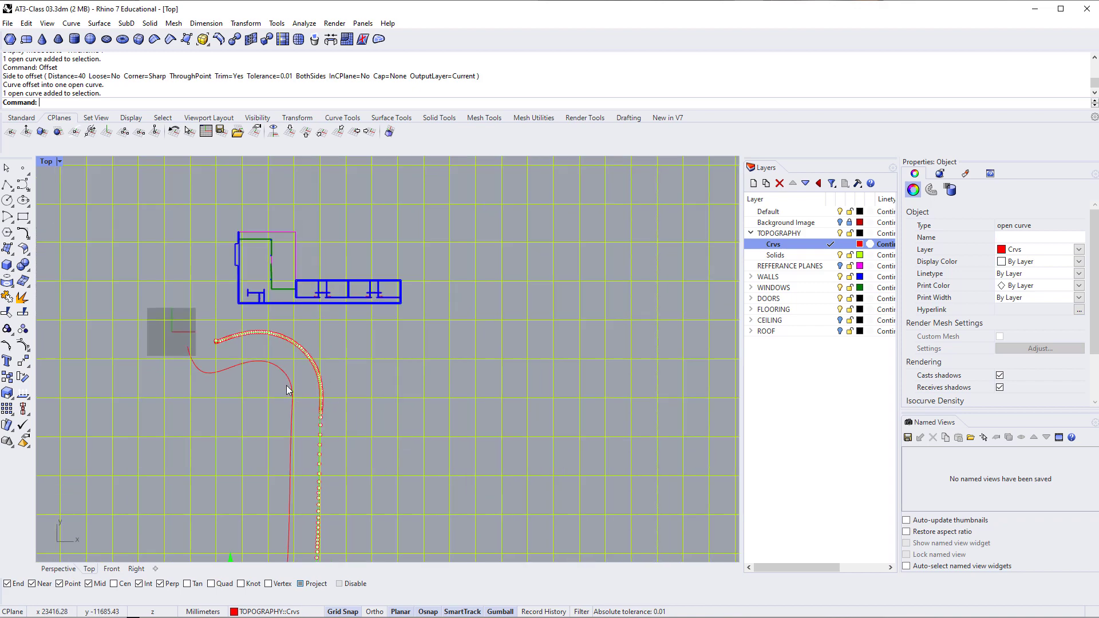
left_click(288, 382)
right_click_drag(293, 432, 289, 347)
scroll(289, 347, "down", 2)
key("Escape")
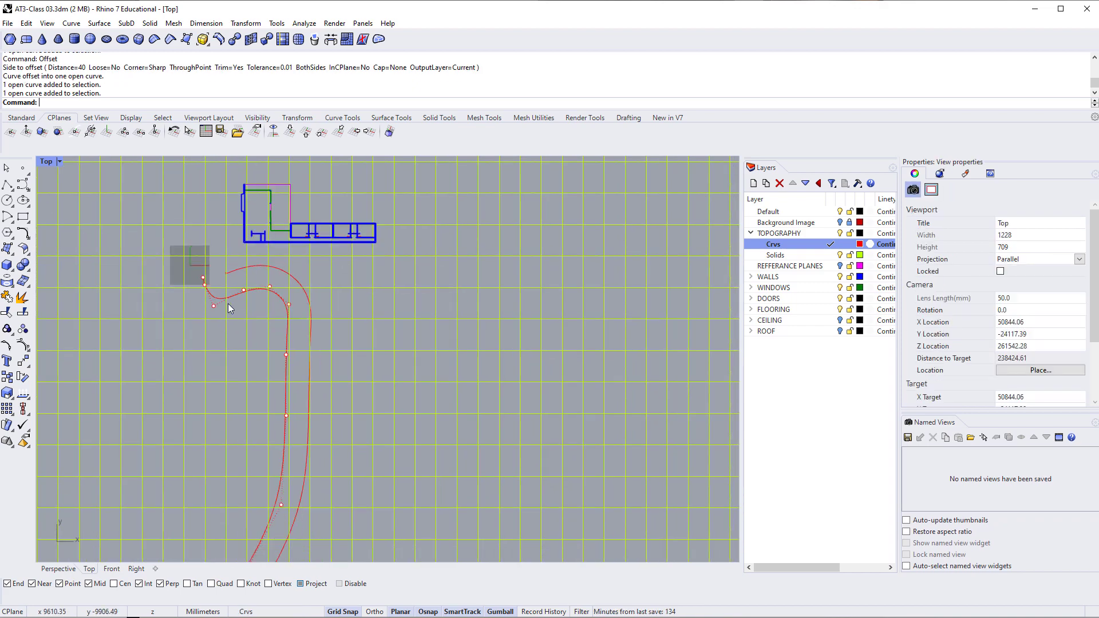
Check the original driveway curve's point count in the Rebuild options and cancel without rebuilding
left_click(231, 300)
key("Return")
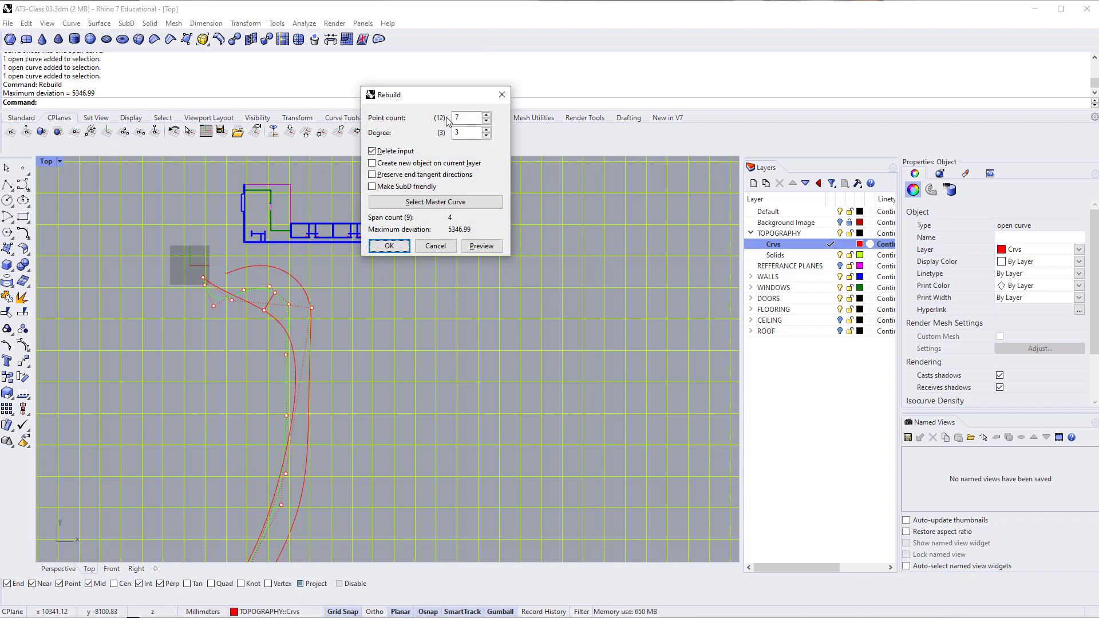
key("Escape")
Select the offset driveway curve and hide the Solids layer under TOPOGRAPHY
left_click(283, 269)
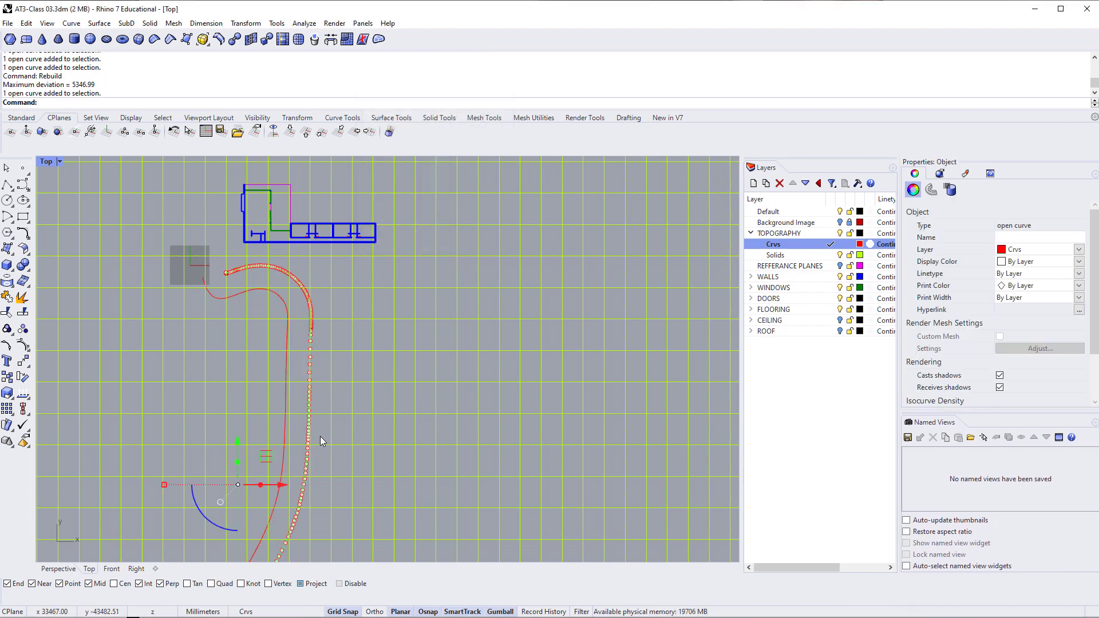
right_click_drag(320, 436, 318, 370)
scroll(281, 475, "down", 3)
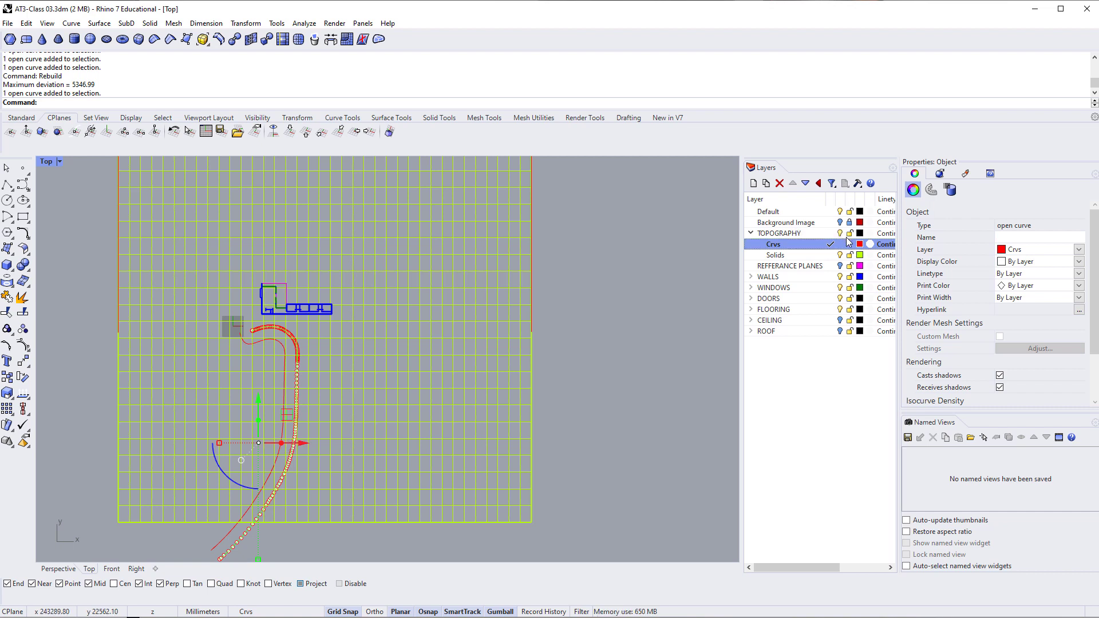
left_click(840, 255)
scroll(307, 415, "up", 3)
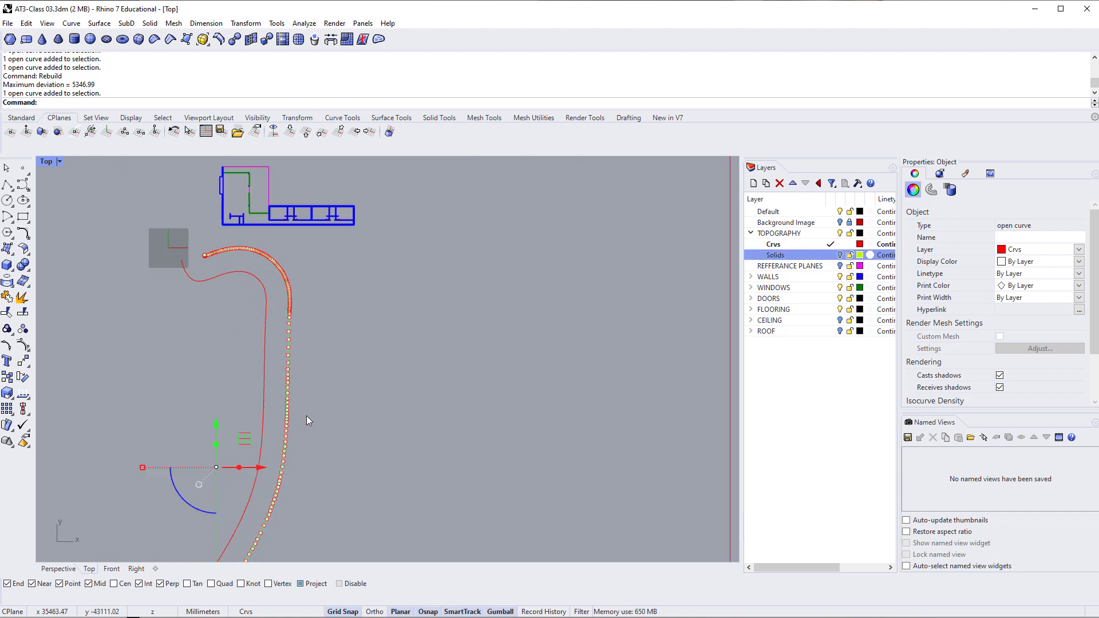
Rebuild the offset driveway curve with a point count of 12 and degree 3
key("Return")
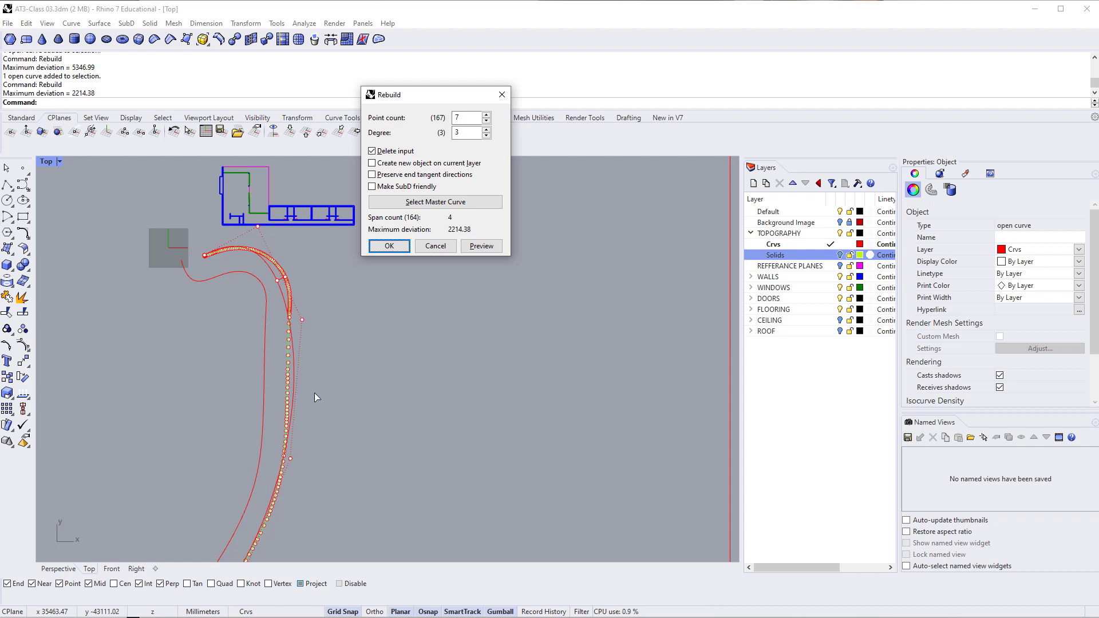
double_click(459, 117)
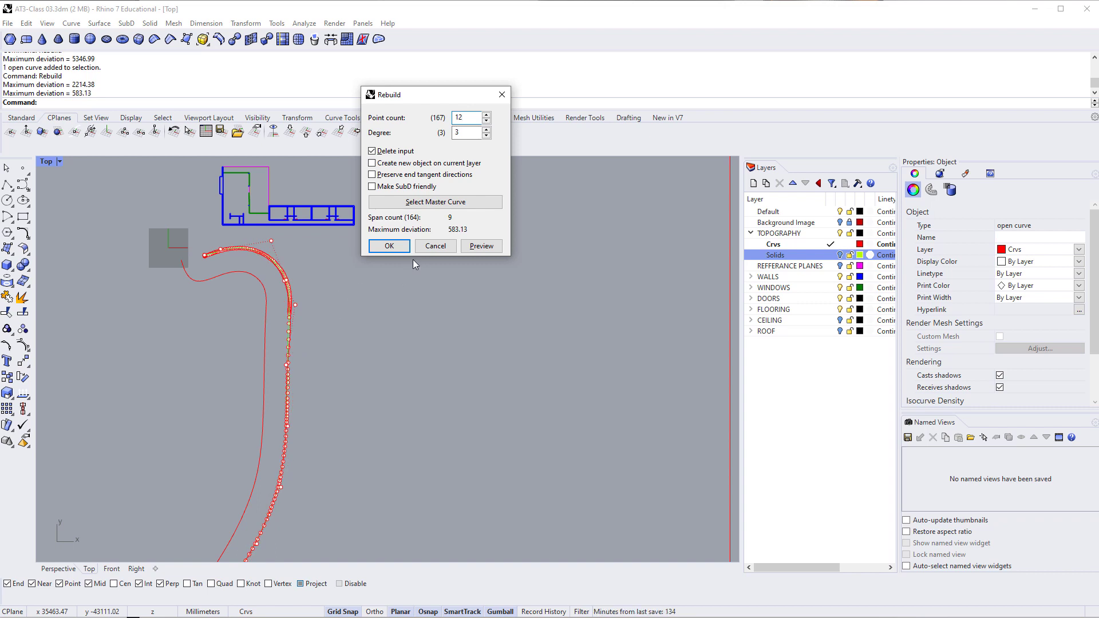
left_click(389, 246)
scroll(329, 332, "up", 3)
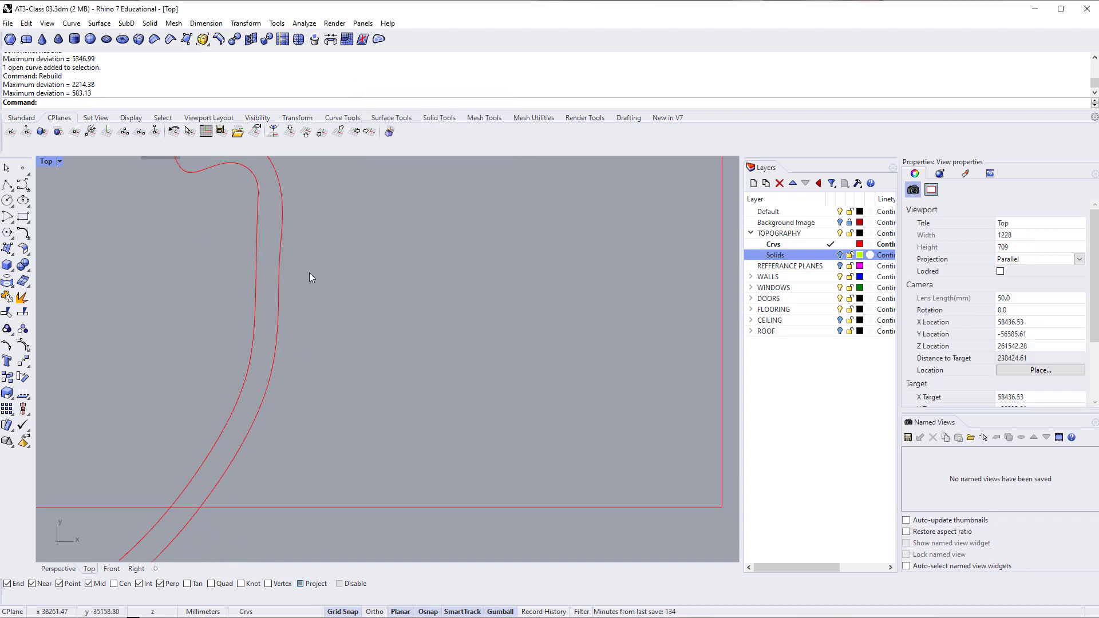
right_click_drag(310, 272, 290, 304)
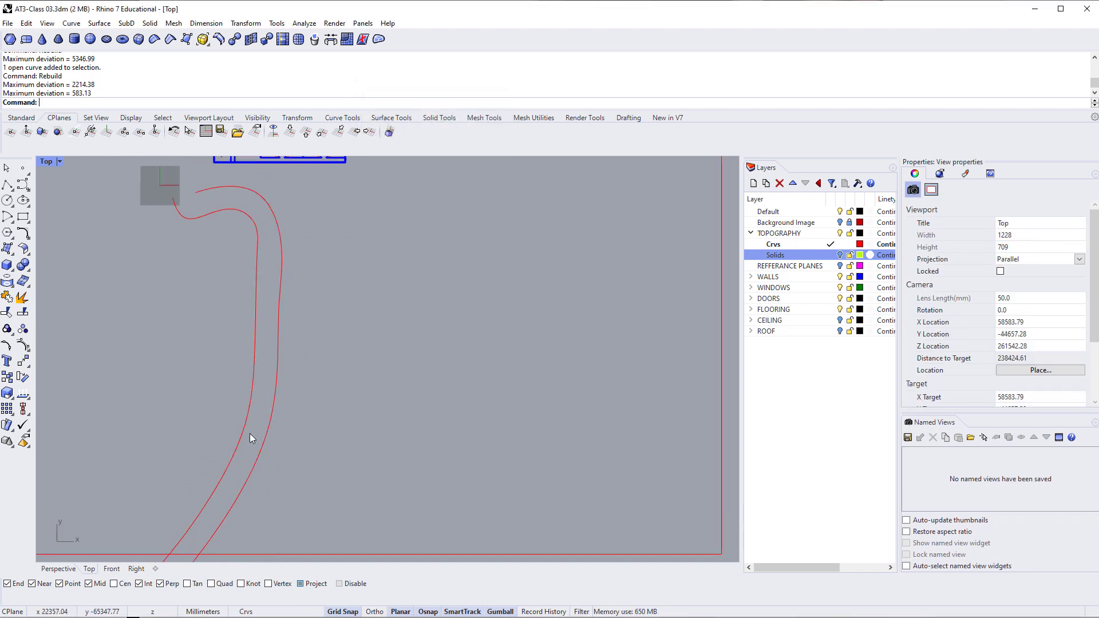
Try shifting one control point on the straight stretch of the rebuilt outer driveway curve slightly along X
scroll(275, 355, "down", 3)
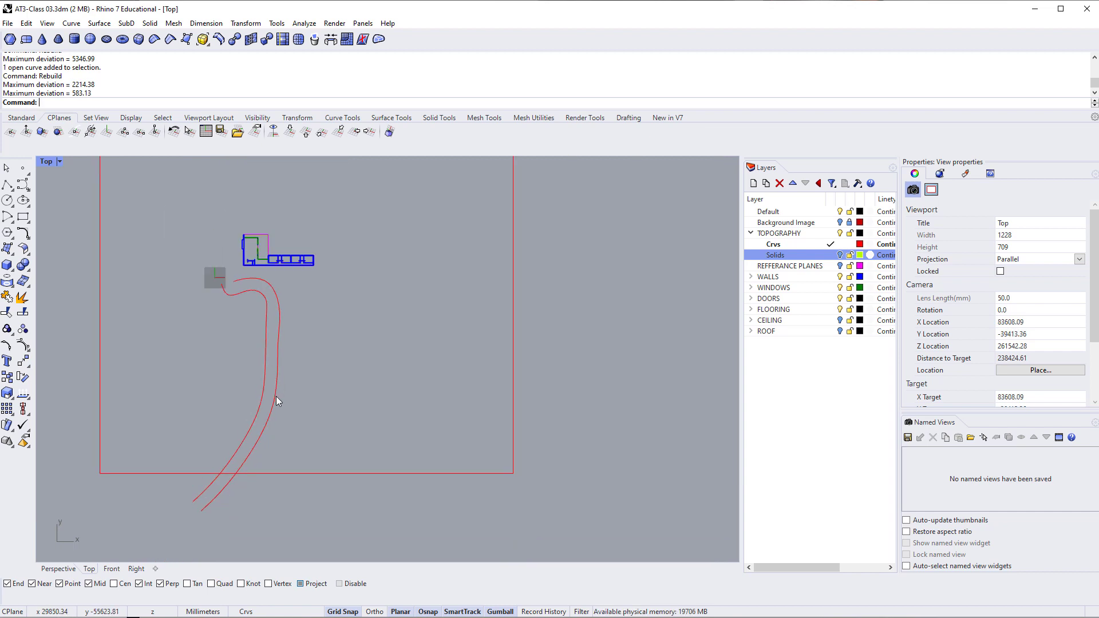
left_click(275, 355)
scroll(283, 329, "up", 3)
left_click(283, 330)
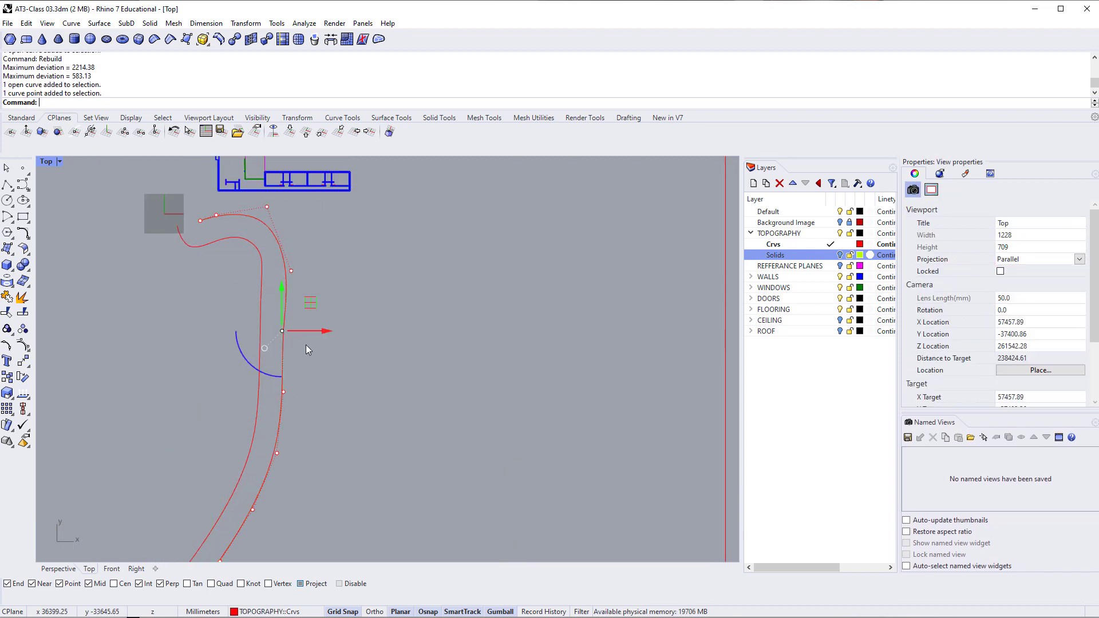
left_click_drag(318, 331, 319, 331)
left_click(304, 413)
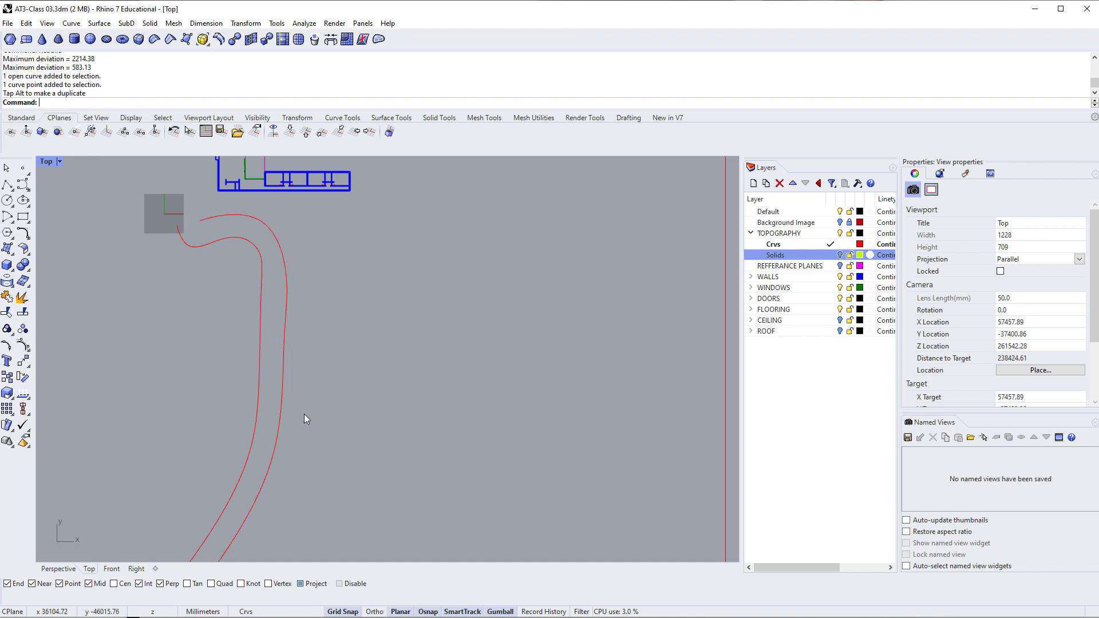
Undo the control point move and the last rebuild of the outer driveway curve
left_click(284, 331)
key("ctrl+z")
key("ctrl+z")
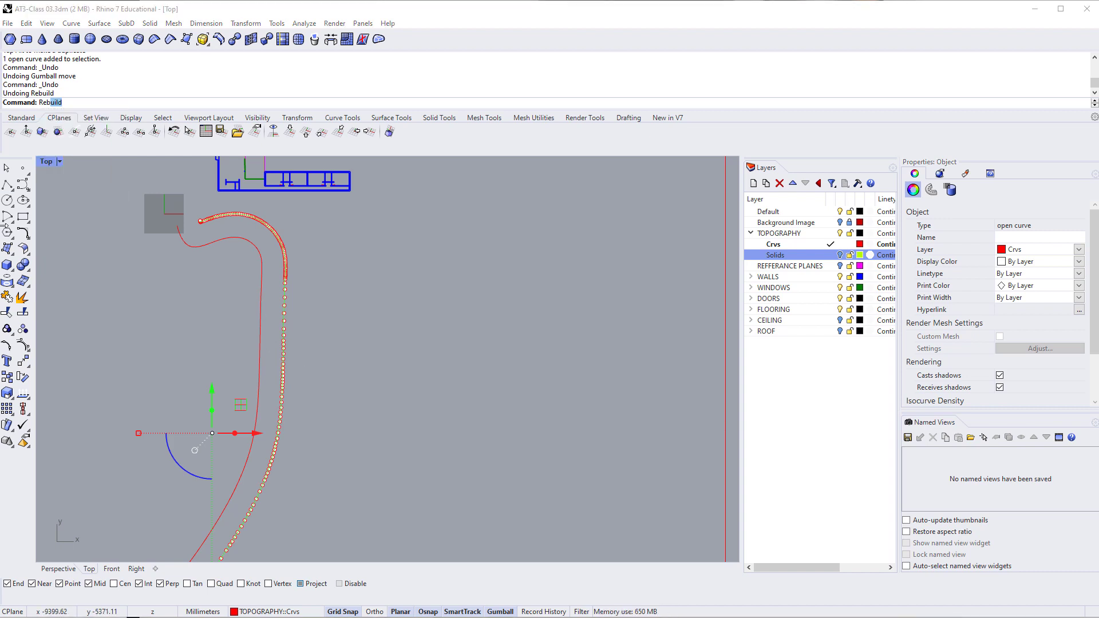
left_click(307, 298)
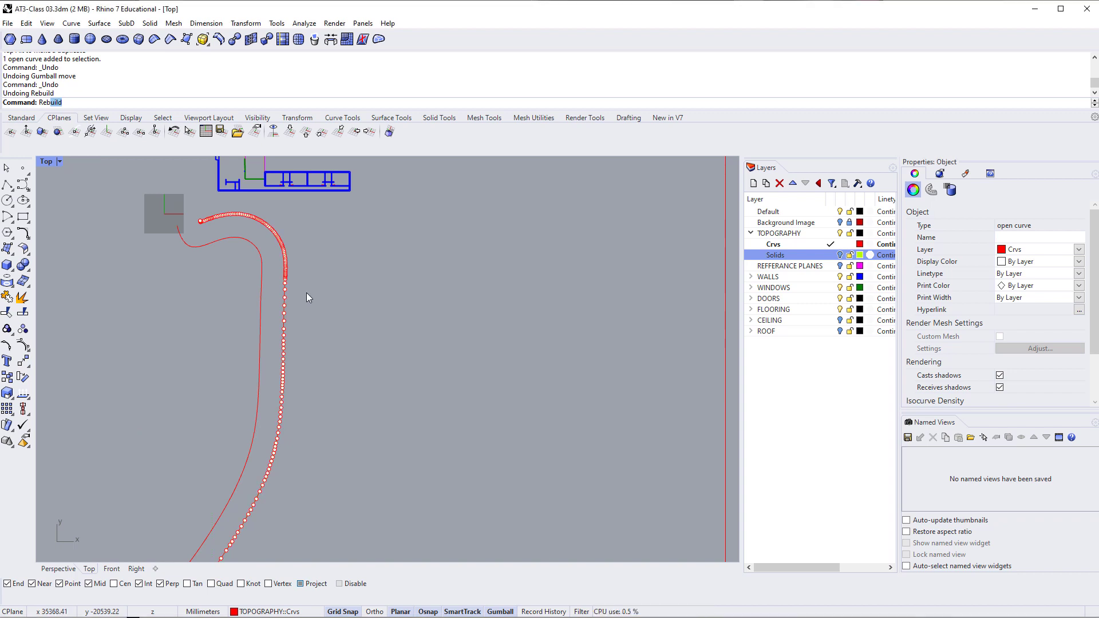
left_click(285, 319)
type("reb")
key("Return")
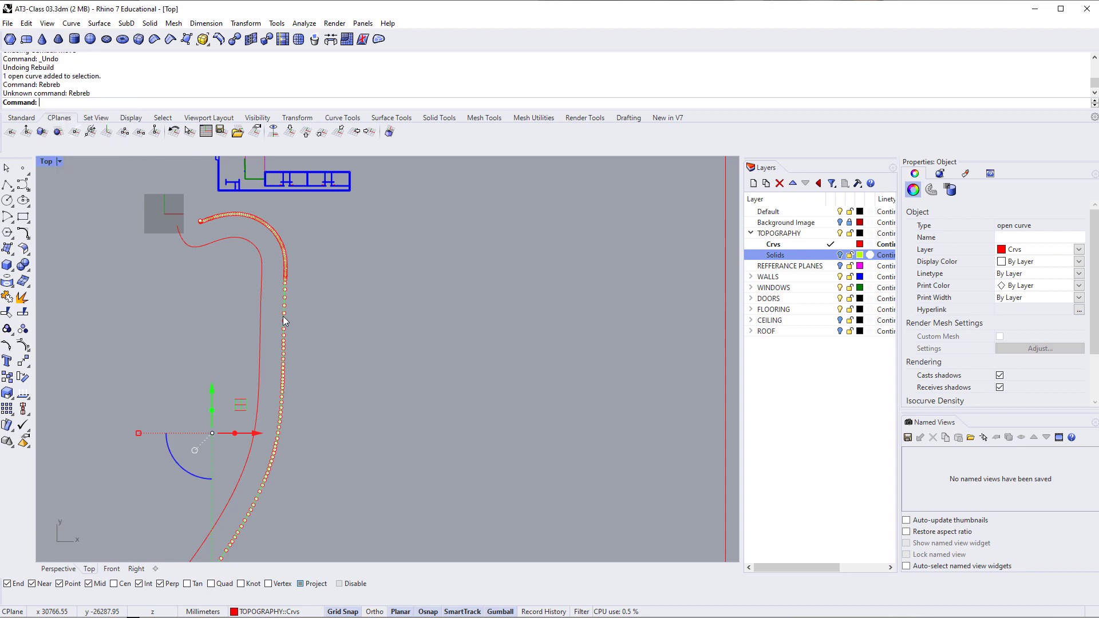
key("Escape")
Rebuild the outer driveway curve with a point count higher than 12, keeping degree 3 and deleting the input
left_click(286, 315)
type("Rebuild")
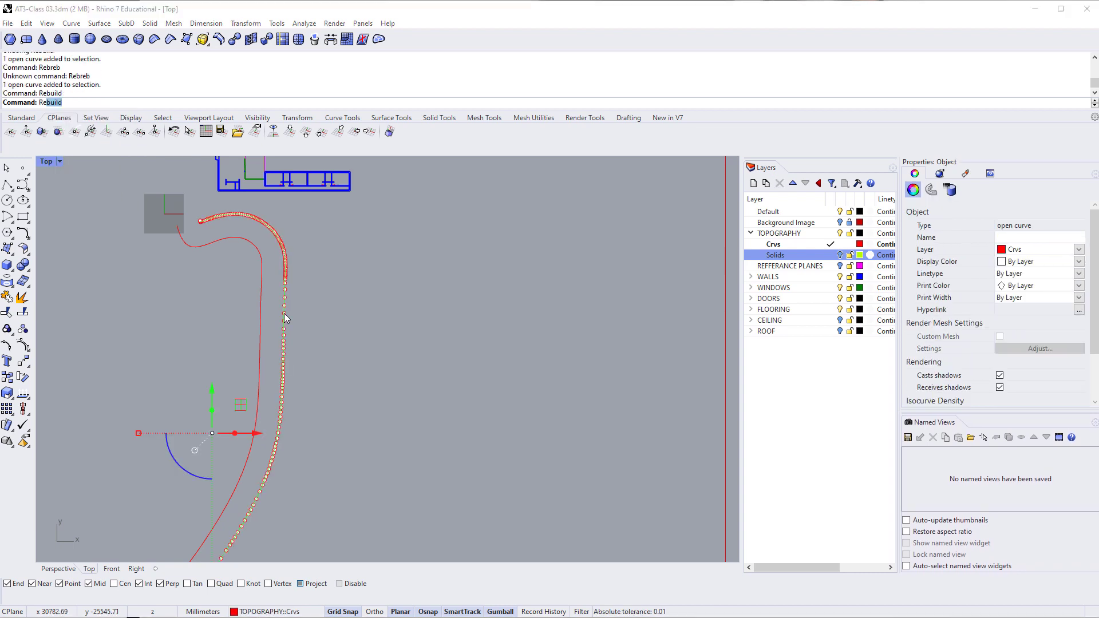
key("Return")
double_click(461, 118)
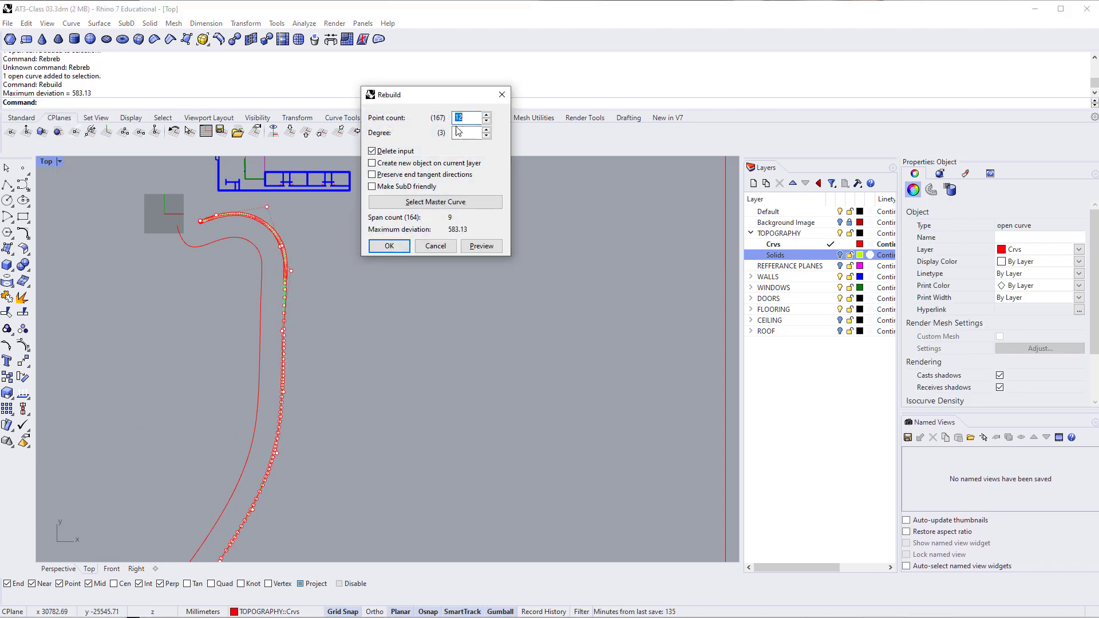
key("Return")
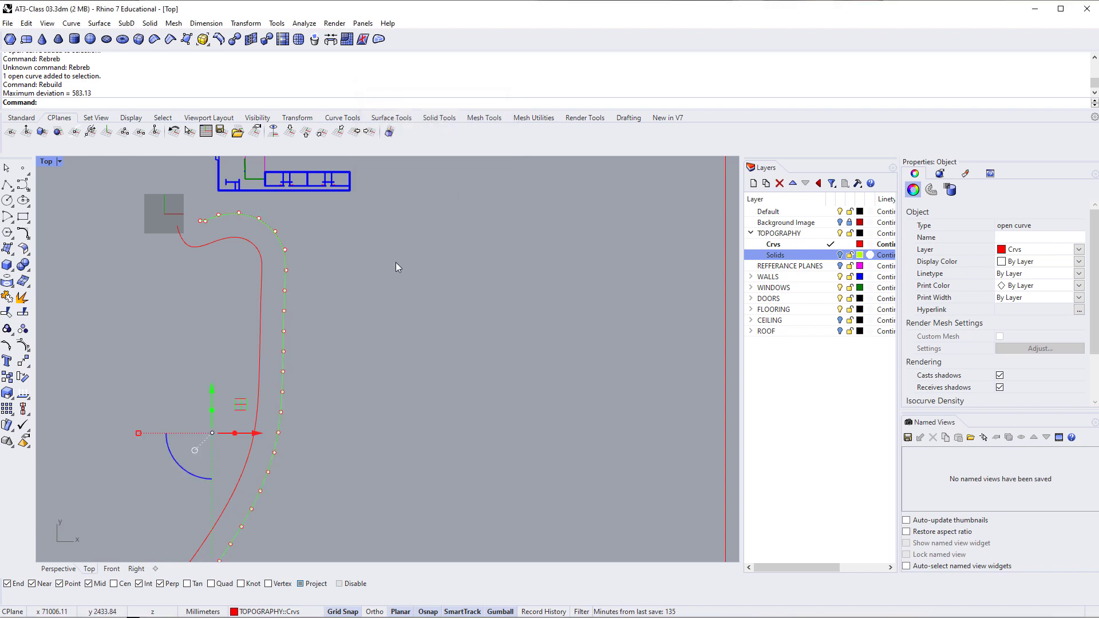
key("Escape")
scroll(382, 285, "down", 6)
scroll(383, 289, "up", 2)
scroll(355, 283, "up", 2)
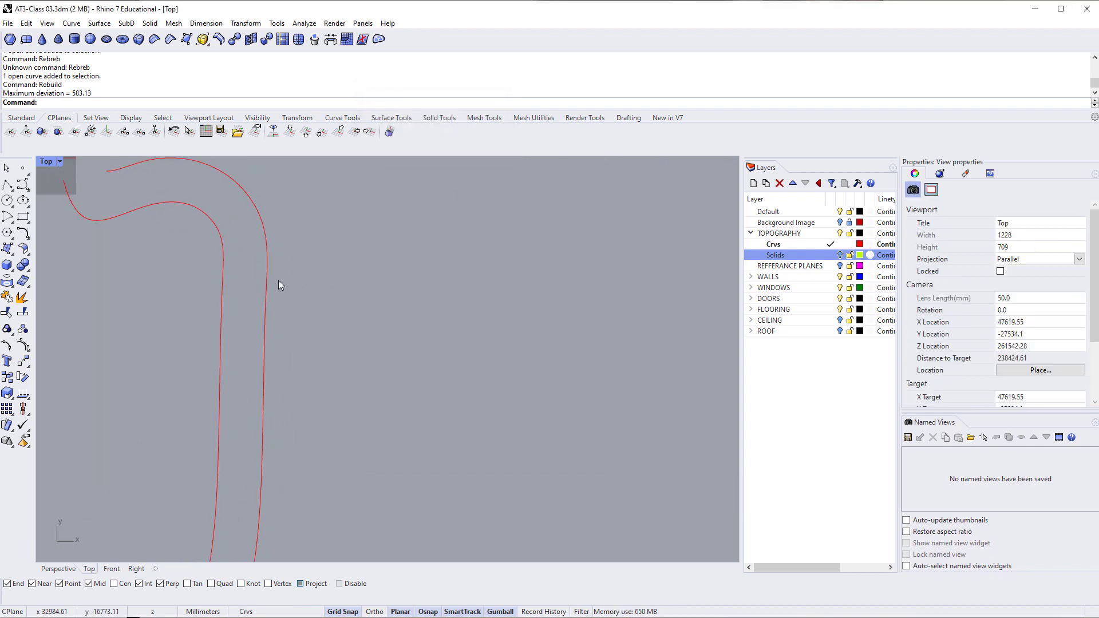
left_click(270, 287)
scroll(295, 281, "down", 8)
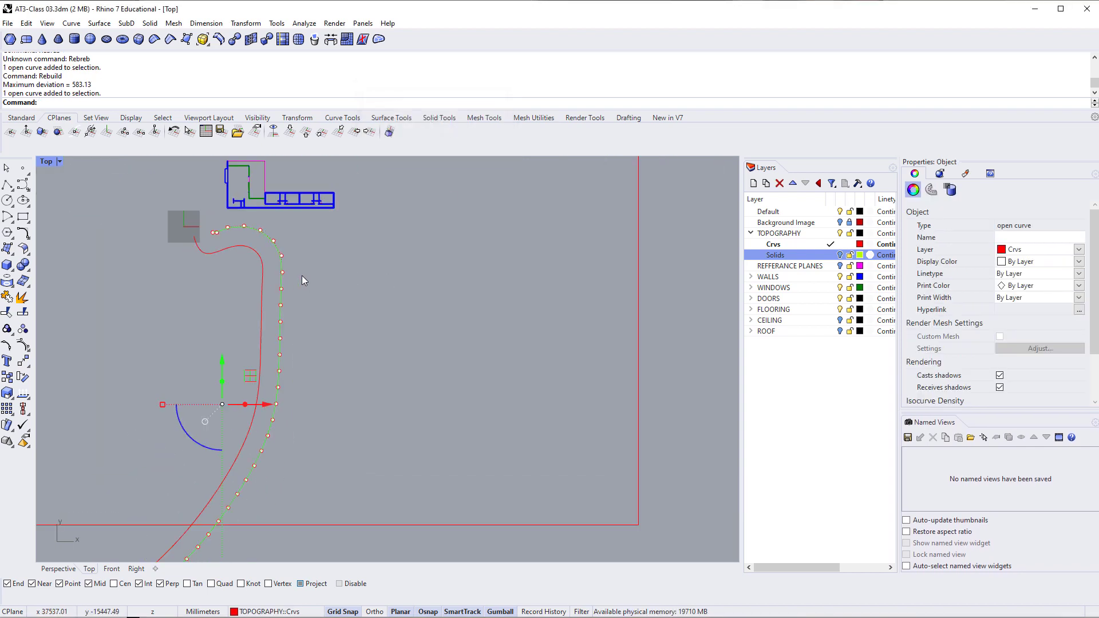
left_click(325, 256)
Draw a polyline from the outer driveway curve about 22135 mm up to the house wall, about 18152 mm along it to the corner, and beyond
right_click_drag(283, 233, 275, 292)
scroll(275, 290, "up", 2)
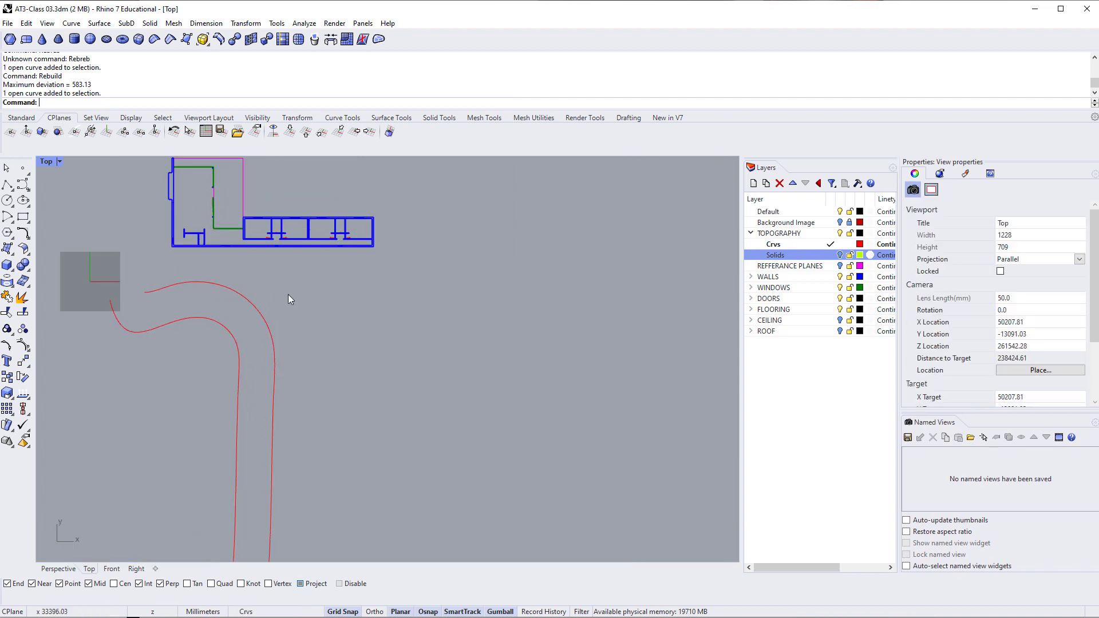
type("polyline")
key("Return")
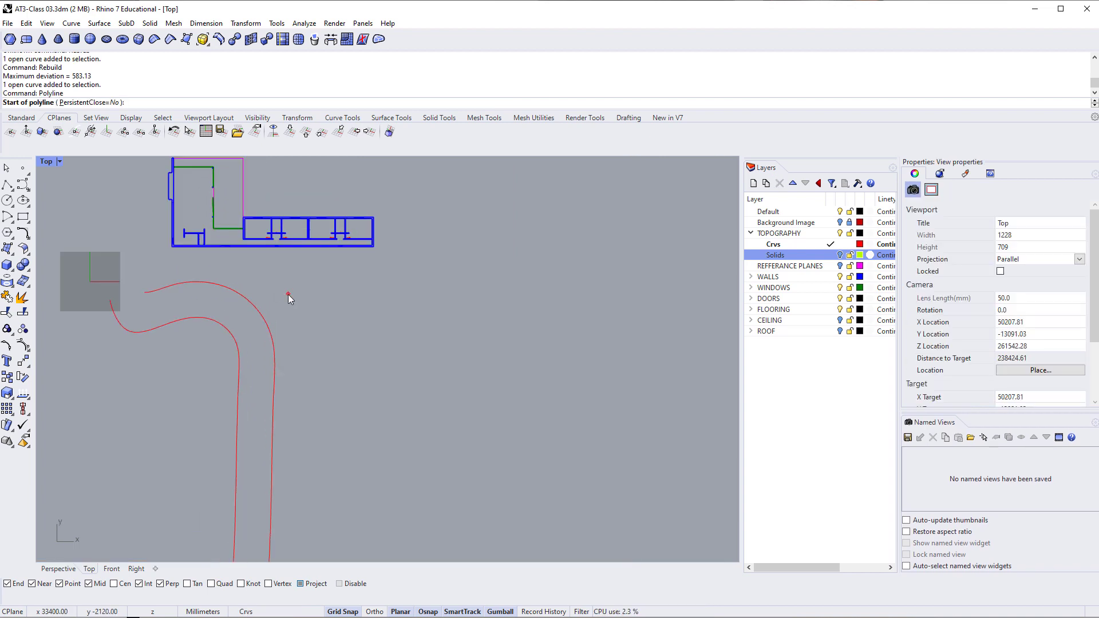
left_click(271, 378)
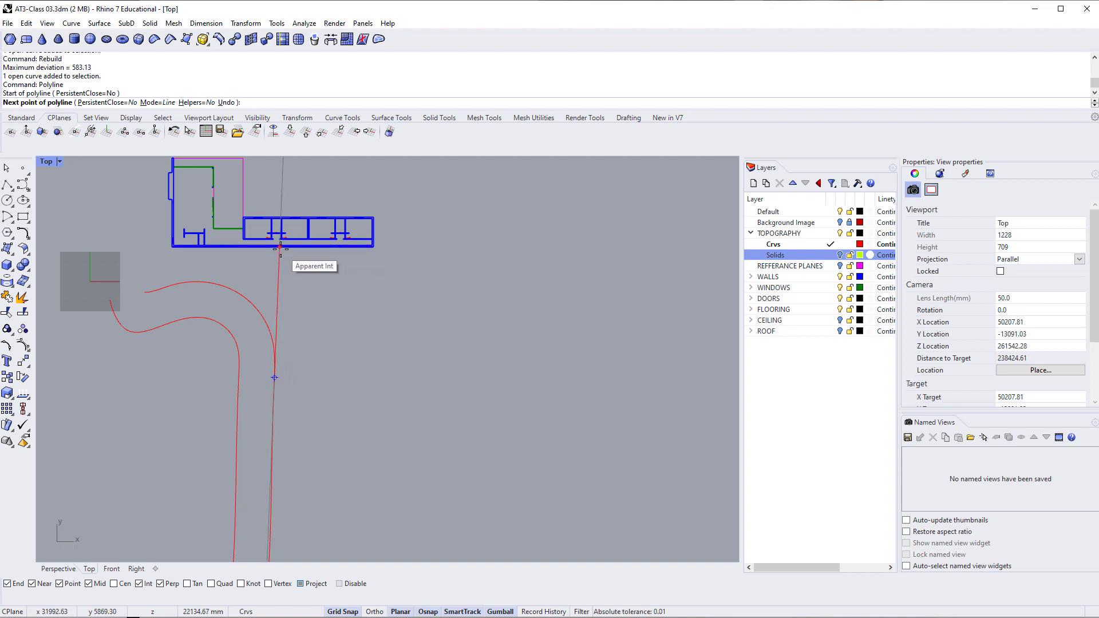
scroll(281, 247, "up", 3)
left_click(280, 246)
scroll(178, 256, "down", 2)
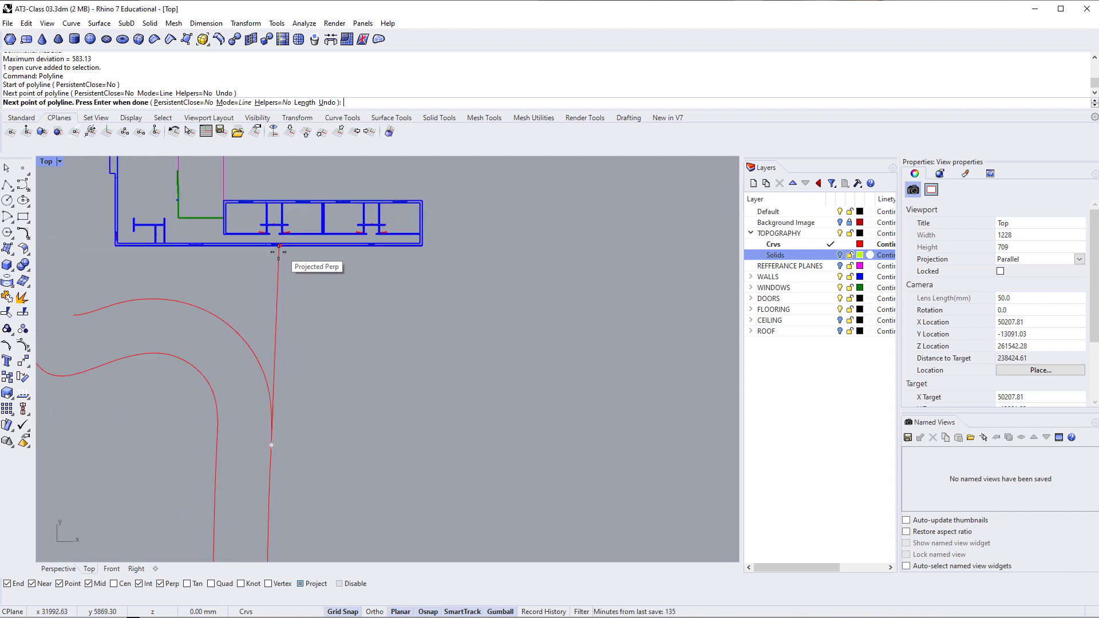
right_click_drag(178, 256, 299, 254)
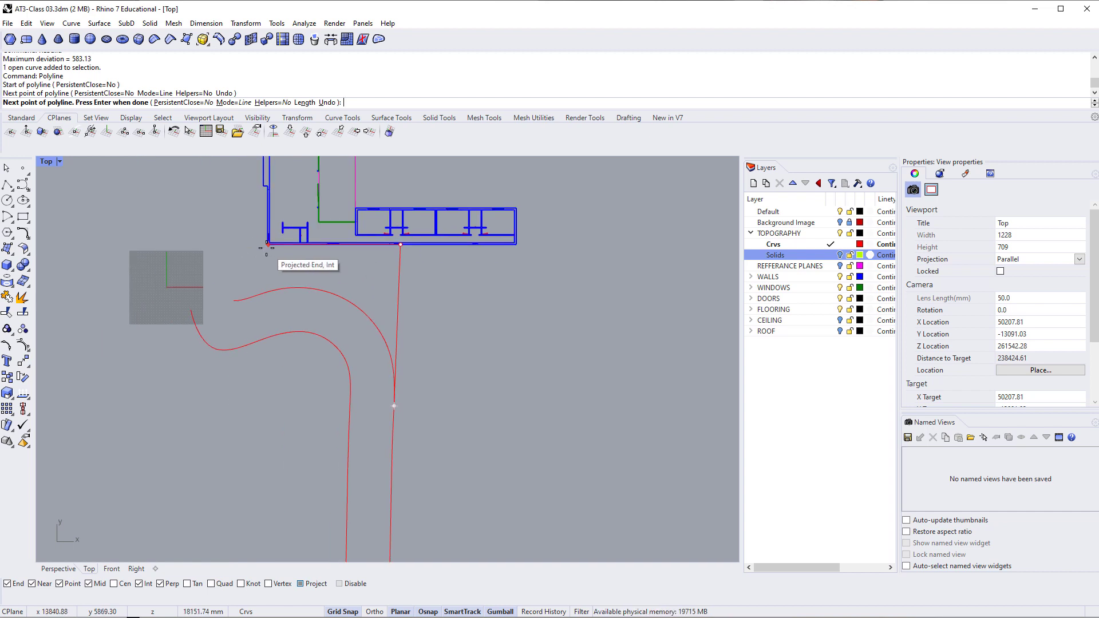
left_click(268, 246)
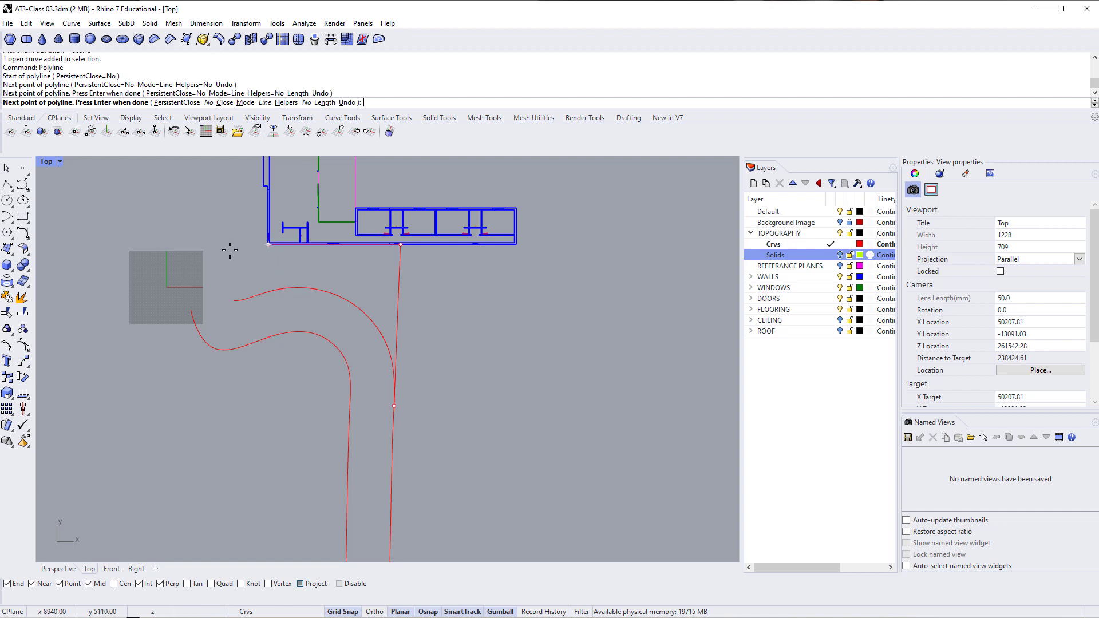
left_click(177, 246)
key("Return")
Extend the inner driveway curve and the polyline beside the house to a sharp corner using Fillet with radius 0
scroll(183, 272, "up", 4)
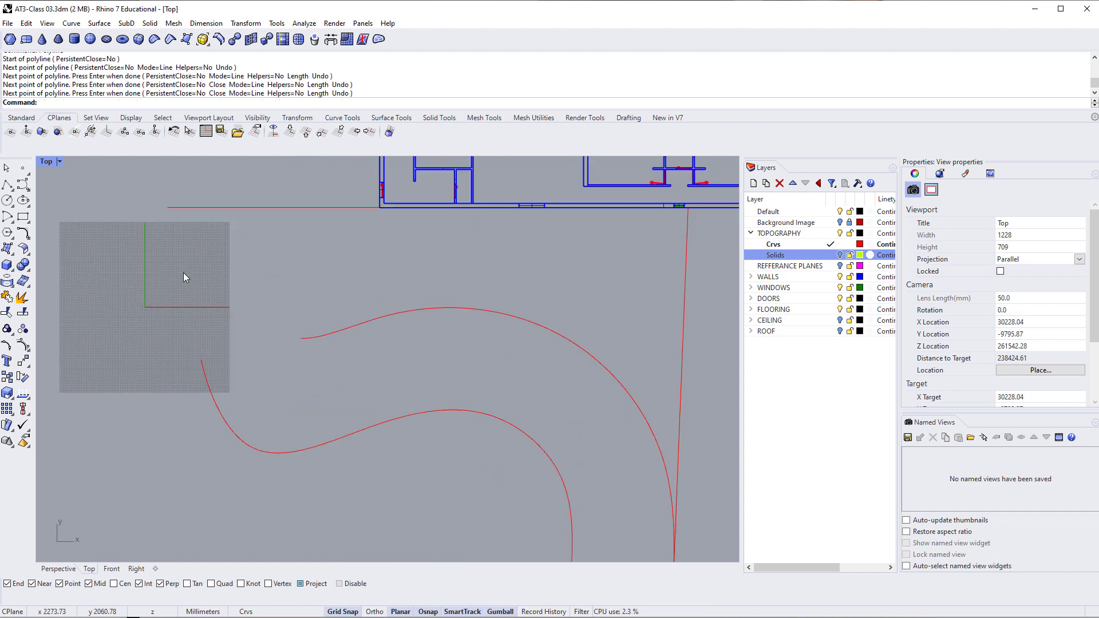
right_click_drag(236, 280, 174, 359)
scroll(166, 344, "down", 2)
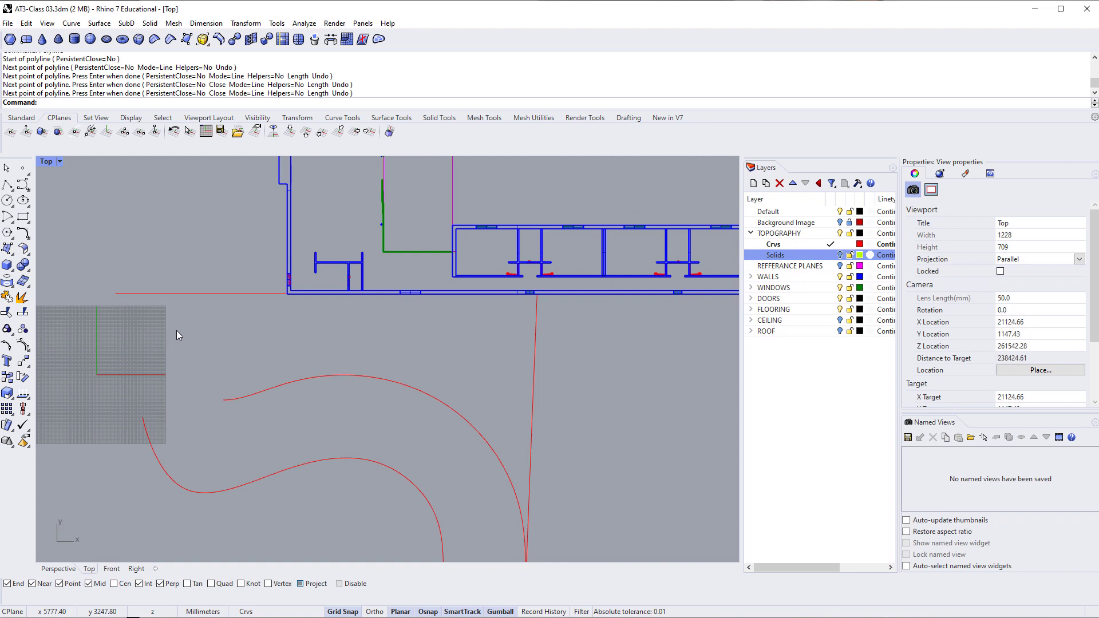
type("Fillet")
key("Return")
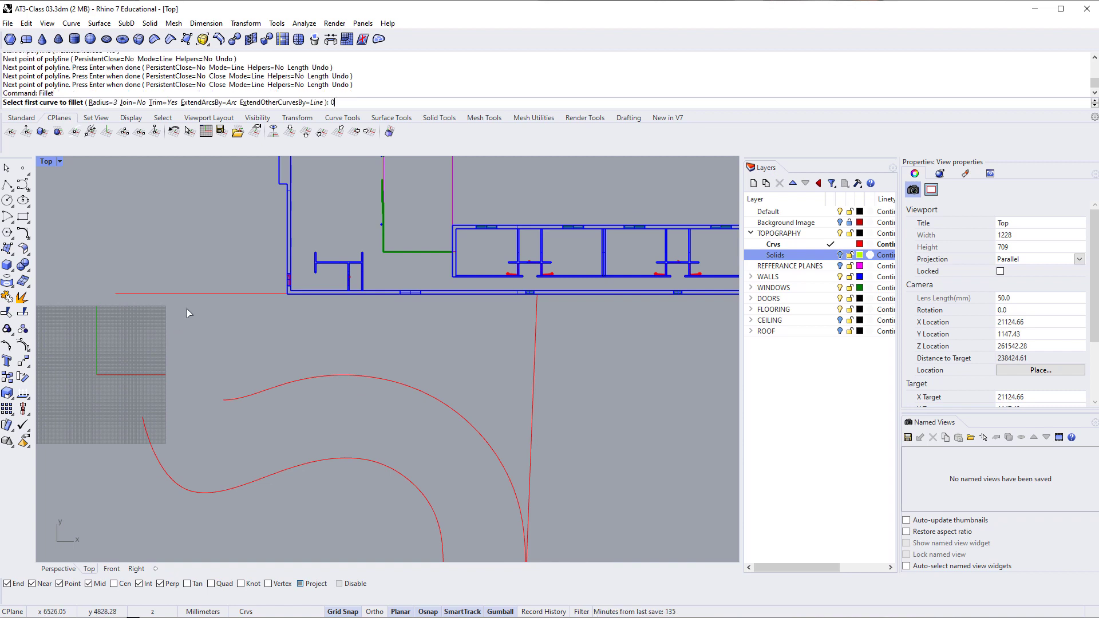
type("0")
key("Return")
left_click(150, 435)
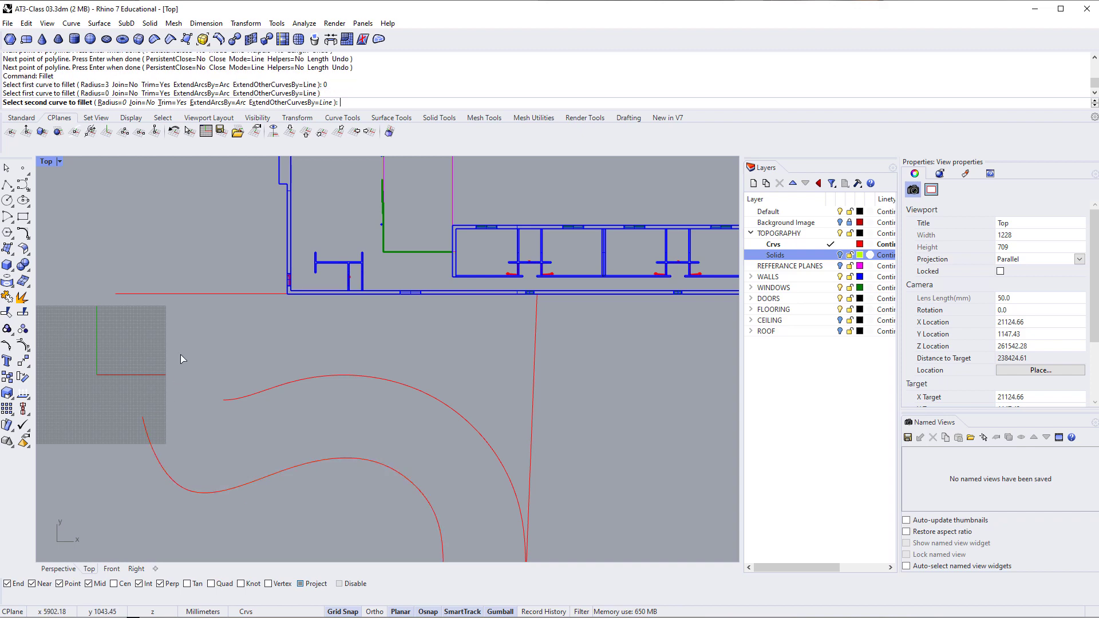
left_click(174, 294)
Fillet the corner between the inner driveway curve and the polyline with a radius of 5000 mm
scroll(171, 423, "down", 3)
scroll(138, 376, "up", 3)
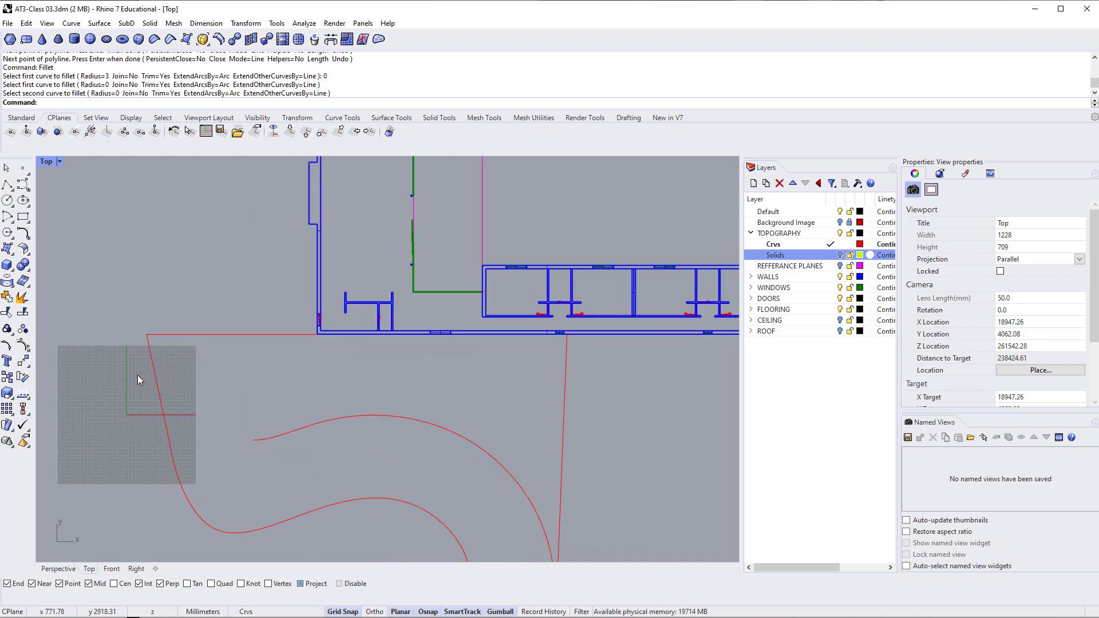
key("Return")
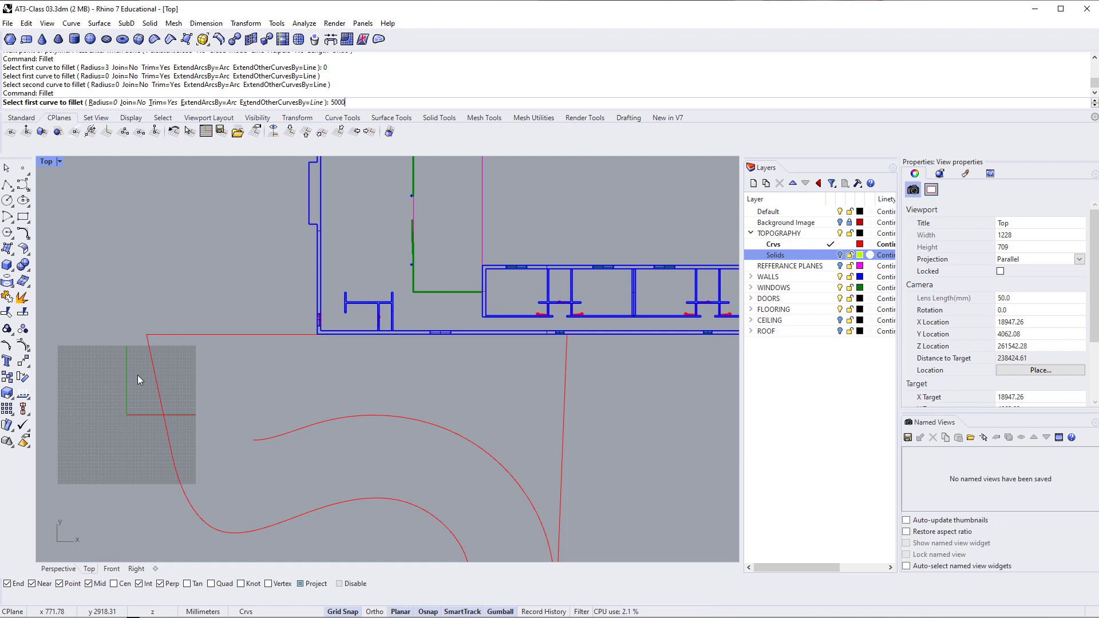
key("Return")
left_click(150, 360)
left_click(164, 334)
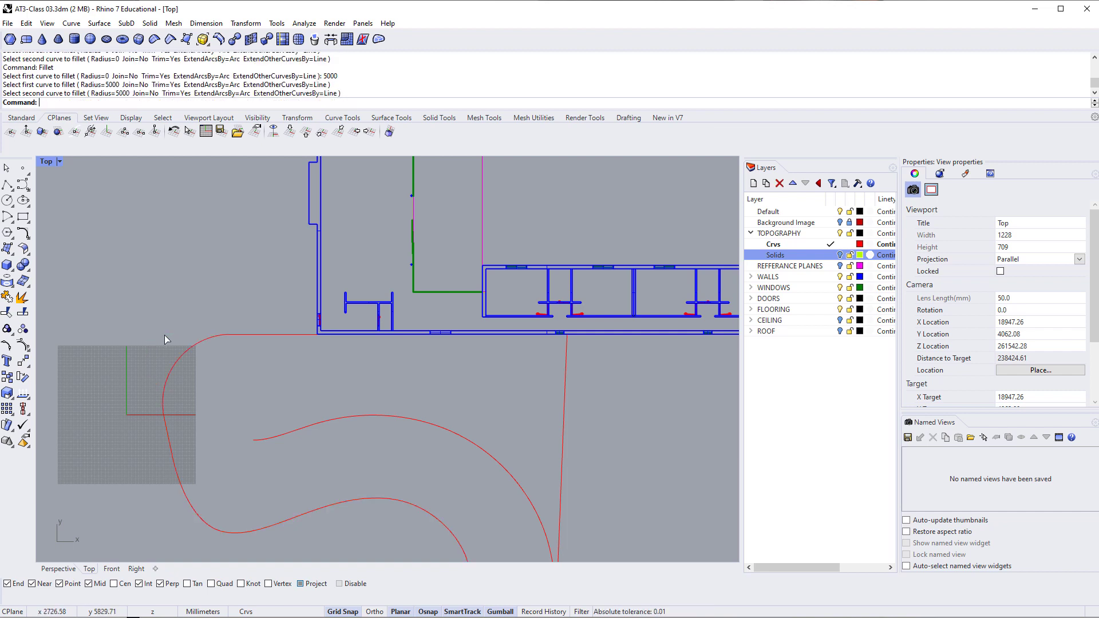
Trim away the bent upper part of the outer driveway curve using the polyline leading to the house
scroll(234, 325, "down", 6)
right_click_drag(326, 445, 218, 333)
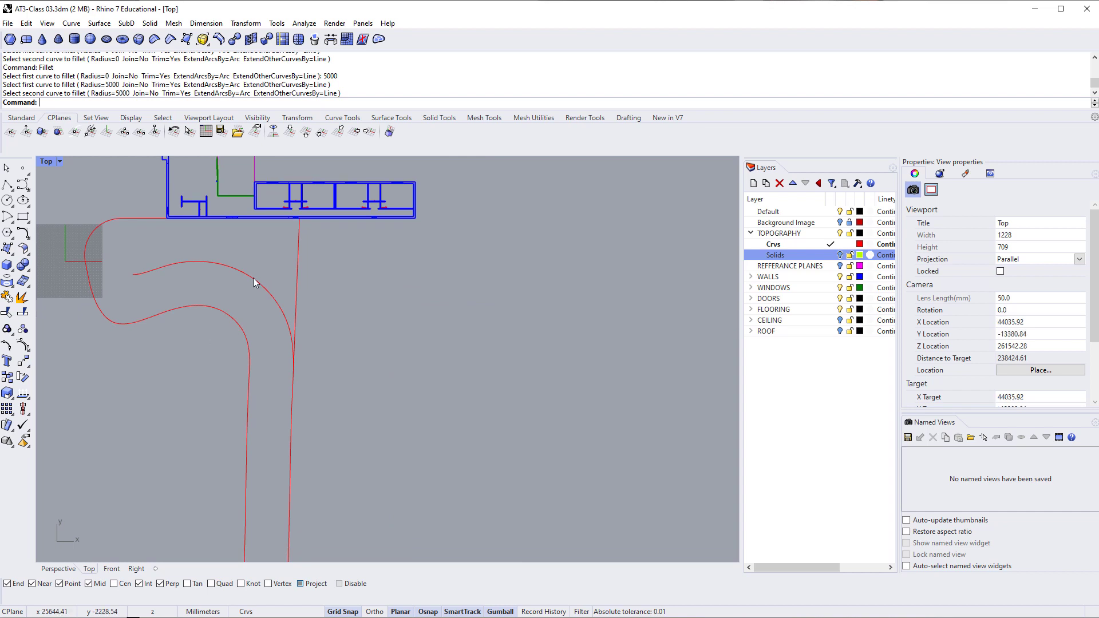
scroll(257, 281, "down", 2)
scroll(261, 284, "down", 3)
scroll(274, 311, "up", 6)
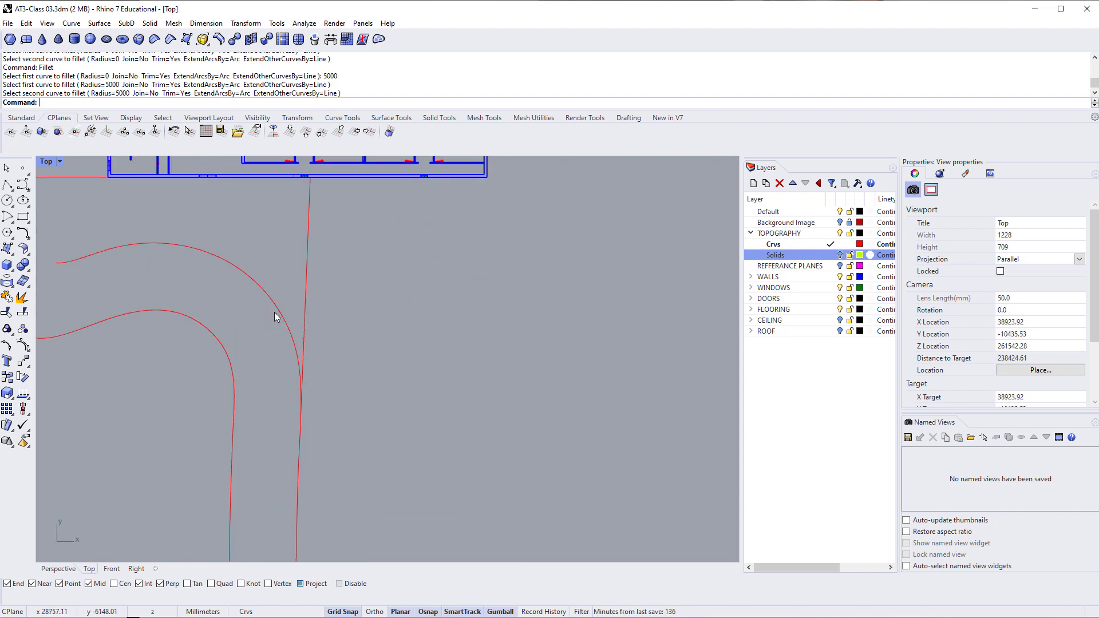
type("Trim")
key("Return")
left_click_drag(375, 314, 266, 443)
key("Return")
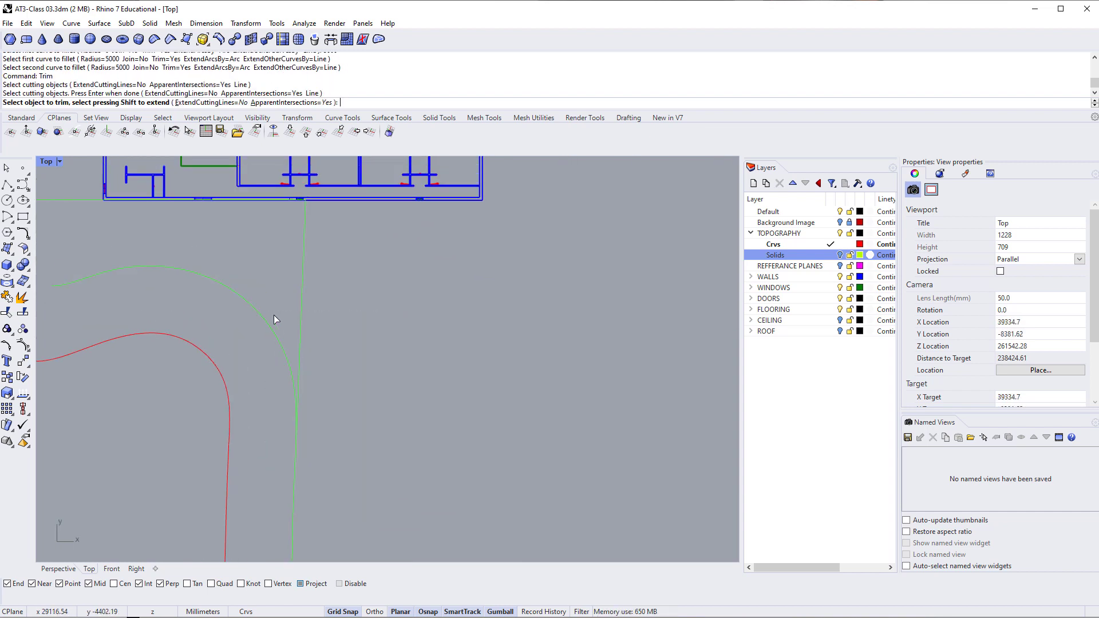
left_click(271, 328)
scroll(280, 337, "down", 12)
key("Return")
Join the inner curve, the fillet arc, the polyline and the outer curve into one driveway outline
right_click_drag(315, 366, 318, 320)
scroll(204, 252, "up", 5)
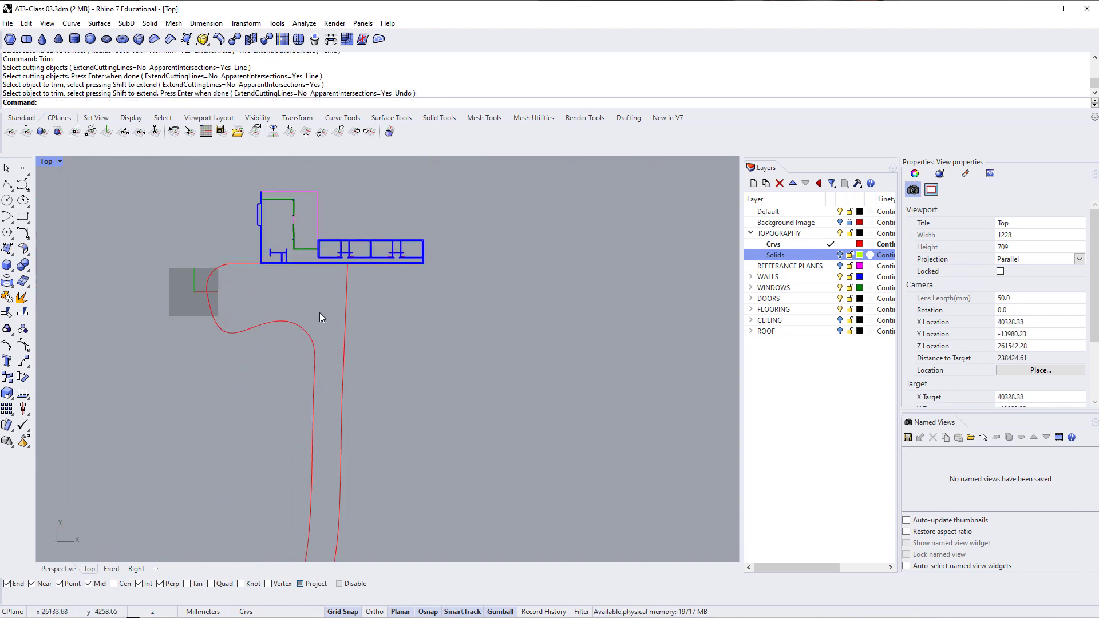
scroll(320, 313, "up", 3)
left_click(204, 235)
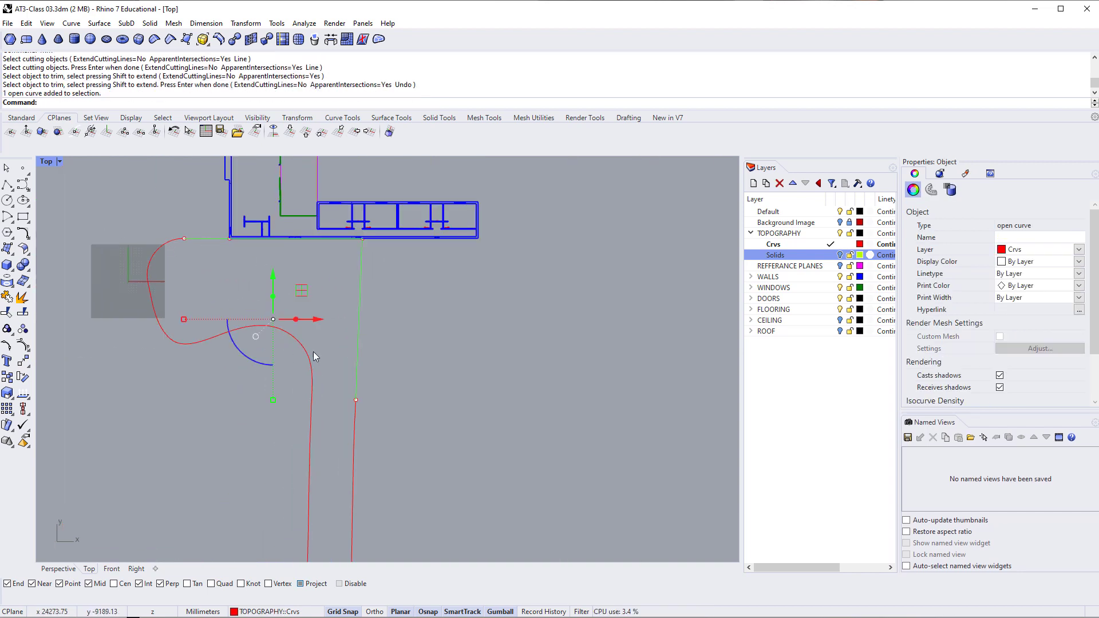
left_click_drag(356, 395, 173, 394, "shift")
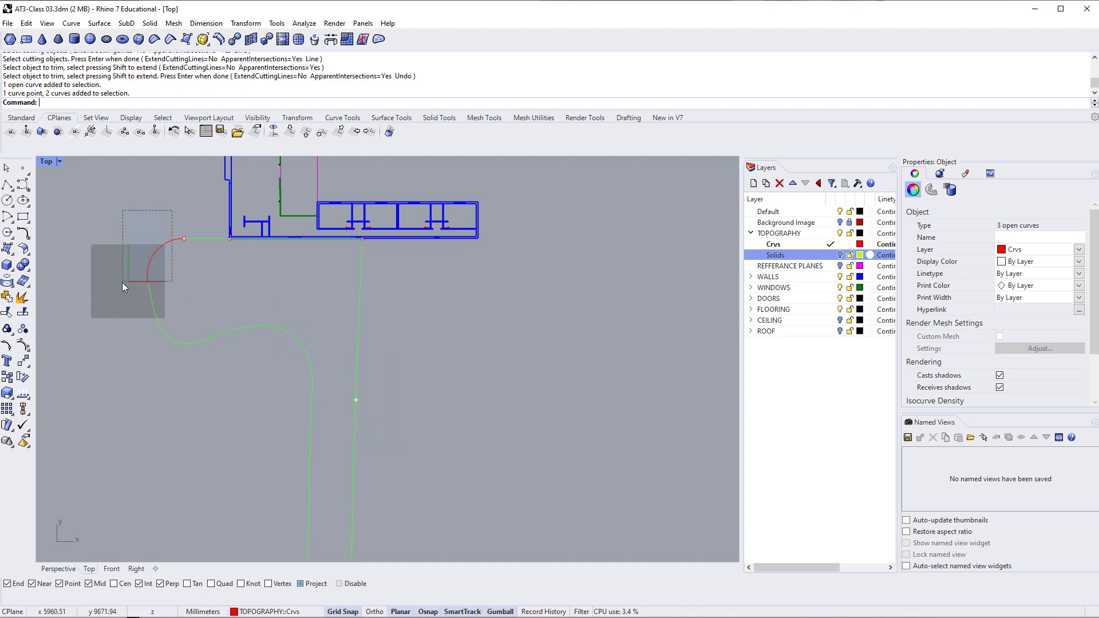
left_click_drag(122, 283, 122, 281, "shift")
scroll(122, 280, "down", 5)
right_click_drag(259, 393, 305, 288)
key("ctrl+j")
key("Escape")
Check the joined driveway outline's control points and its open ends beyond the site boundary
left_click(255, 280)
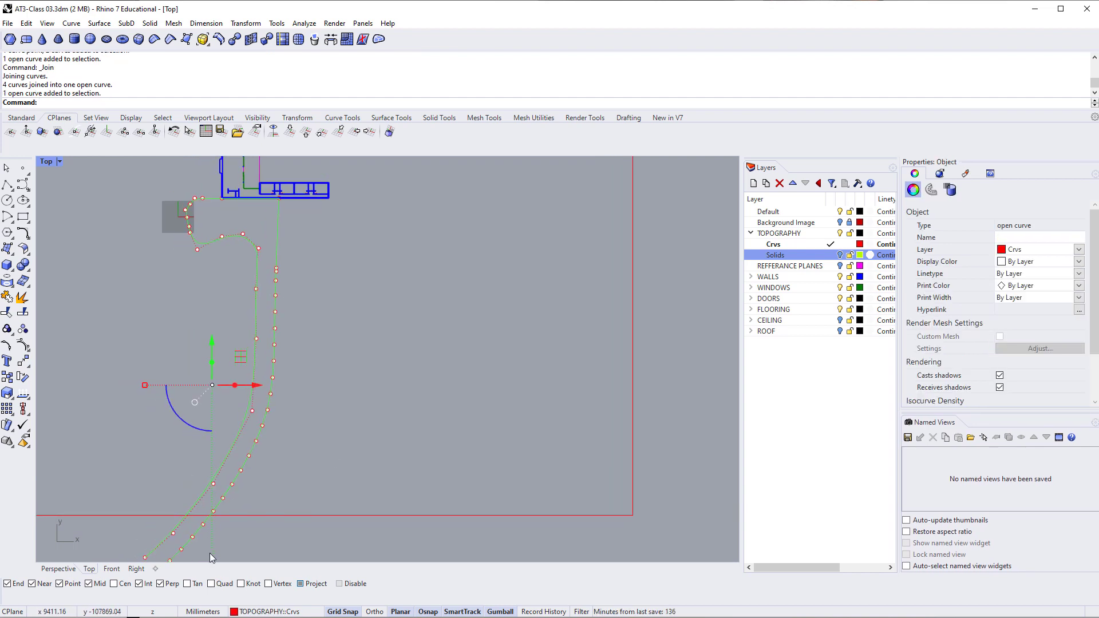
right_click_drag(209, 557, 343, 380)
scroll(249, 375, "up", 5)
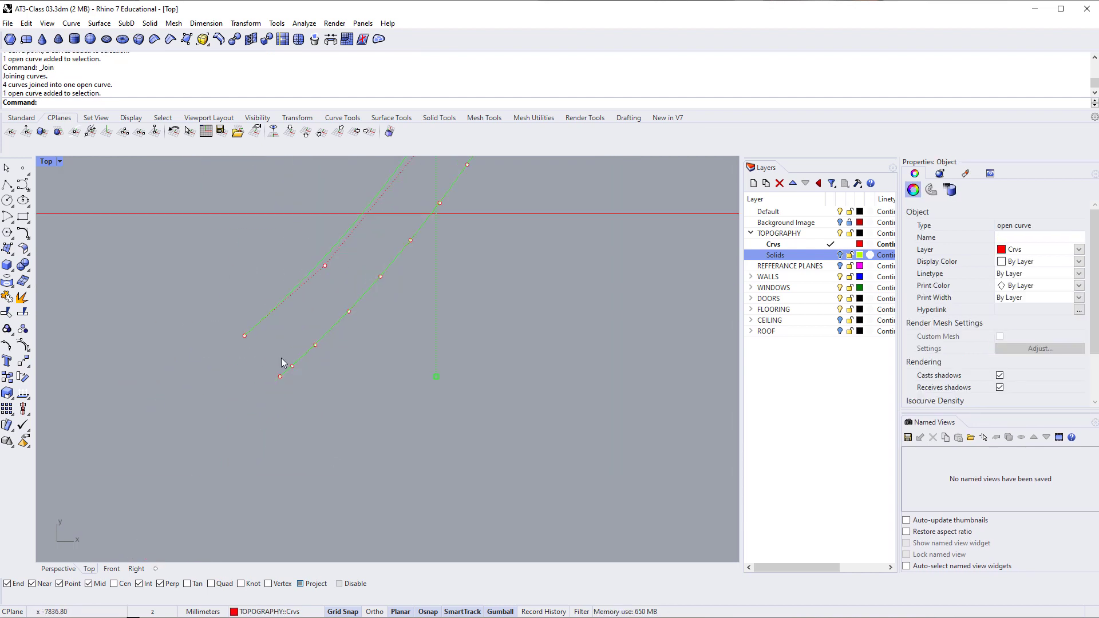
left_click(339, 385)
scroll(339, 386, "down", 5)
scroll(435, 349, "down", 3)
right_click_drag(437, 349, 335, 478)
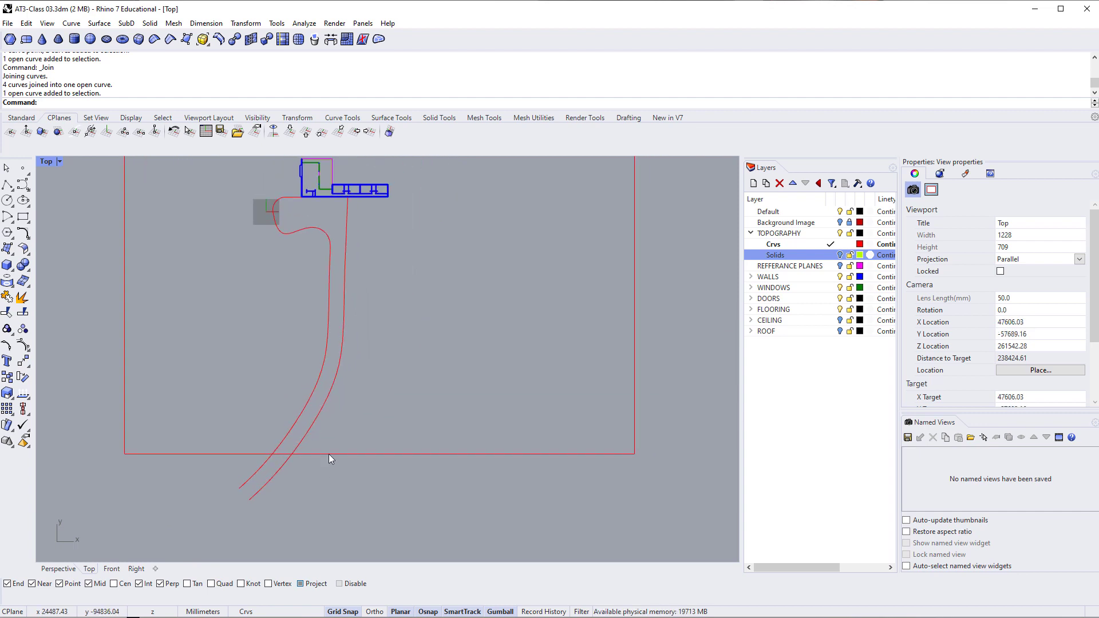
Switch to the Perspective view and show the Solids layer under TOPOGRAPHY
type("Sho")
key("ctrl+o")
key("Escape")
key("ctrl+p")
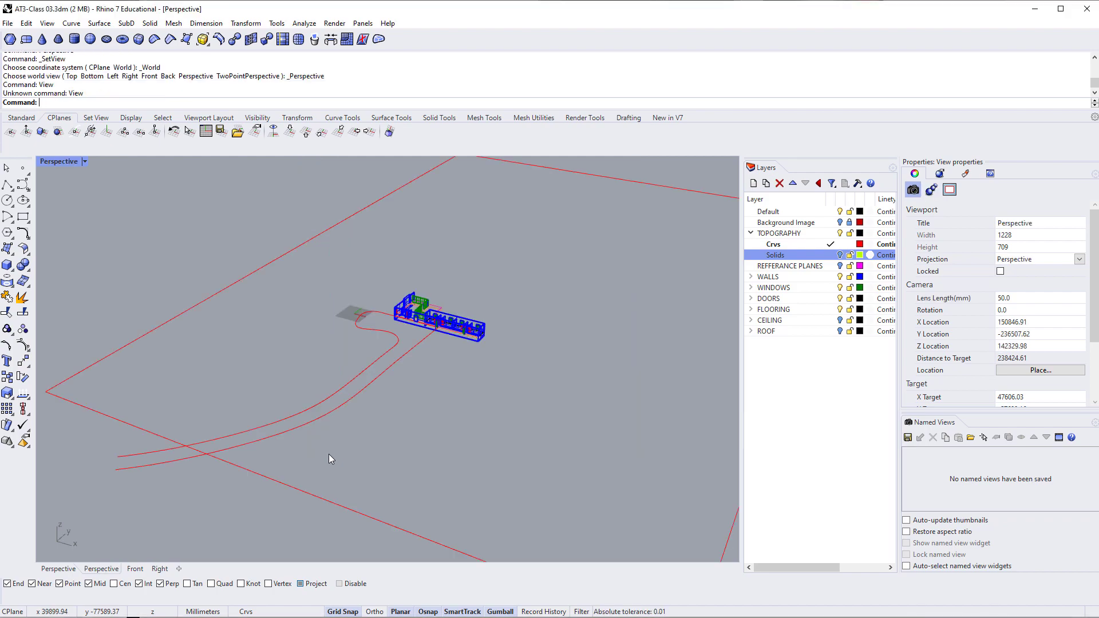
left_click(839, 255)
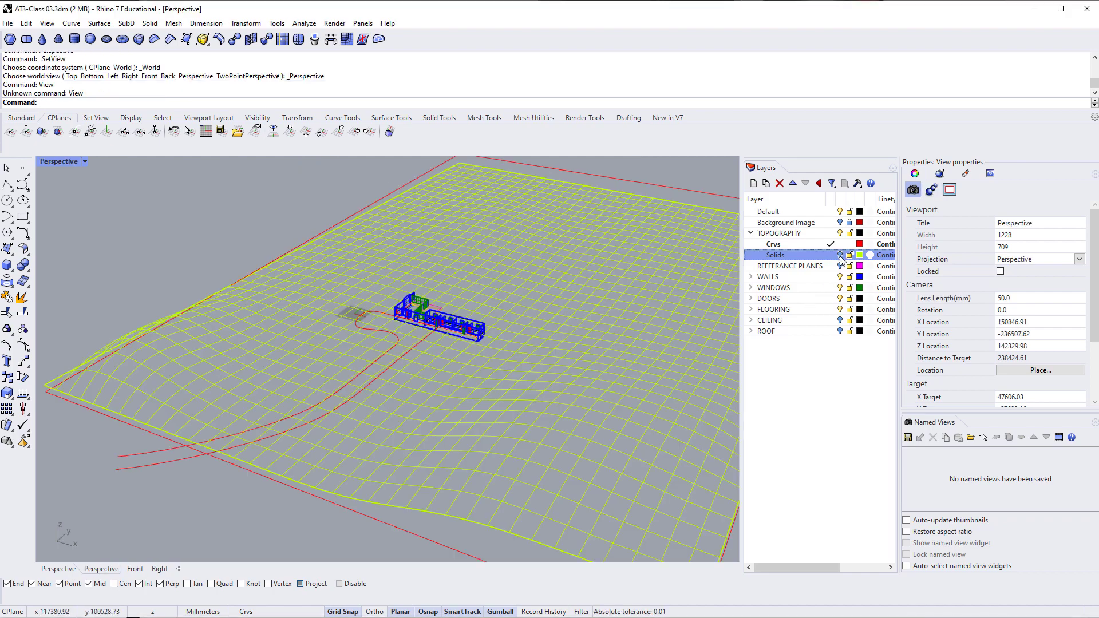
Set the Perspective viewport to the Shaded display mode
right_click_drag(468, 405, 205, 447)
left_click(307, 449)
right_click_drag(306, 448, 379, 395)
key("Escape")
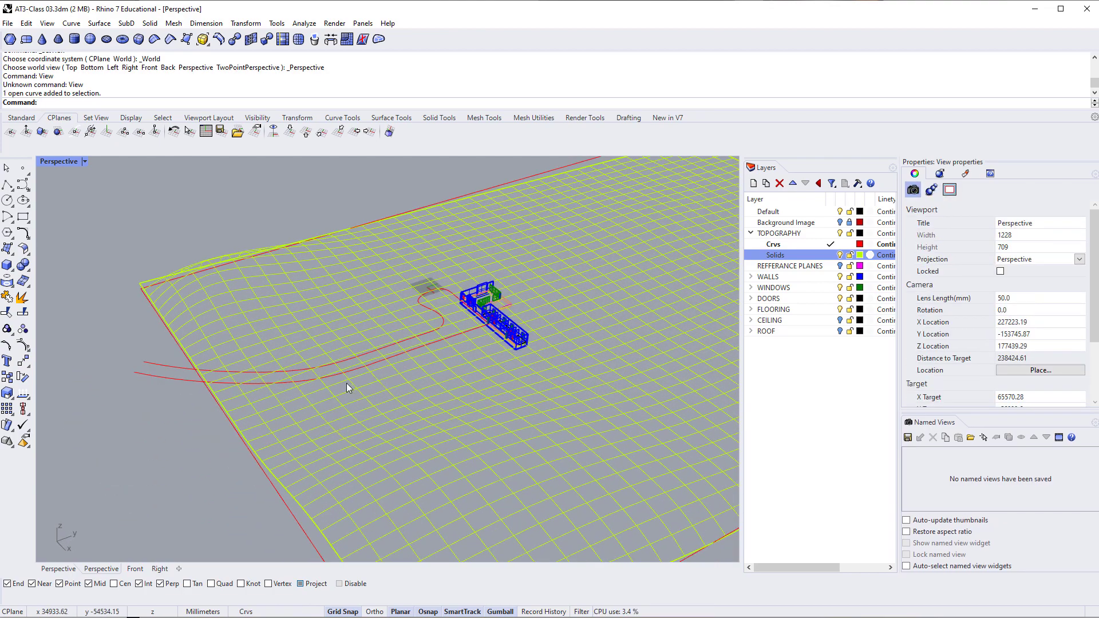
left_click(83, 162)
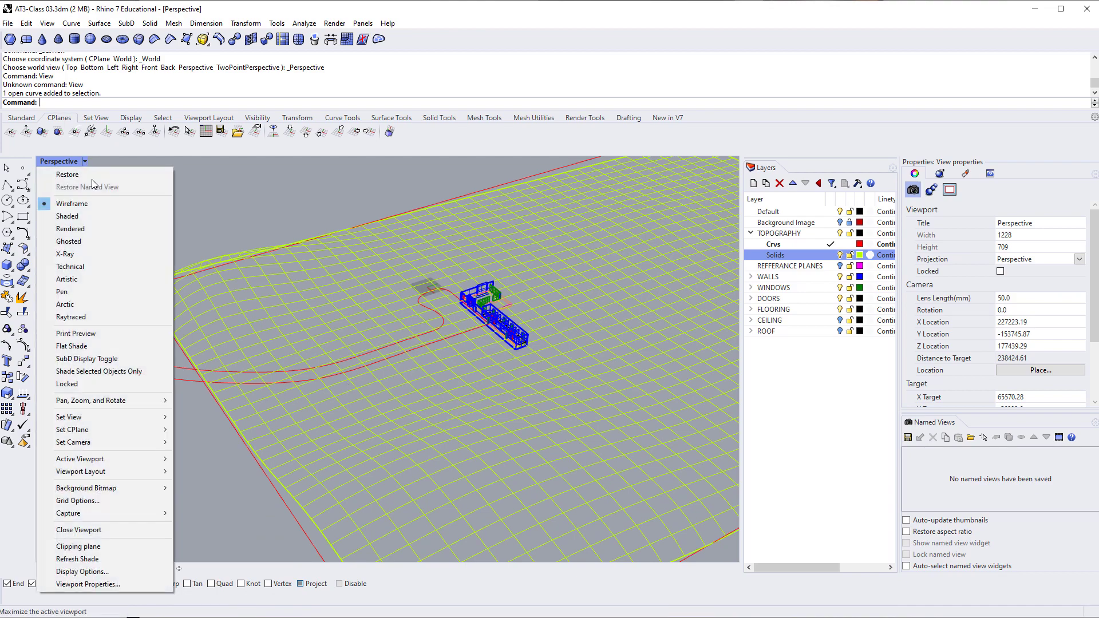
left_click(92, 215)
Project the joined driveway outline onto the terrain surface along the construction plane's Z direction
mouse_move(288, 413)
right_mouse_down()
mouse_move(309, 404)
mouse_move(335, 335)
mouse_move(356, 332)
mouse_move(179, 380)
right_mouse_up()
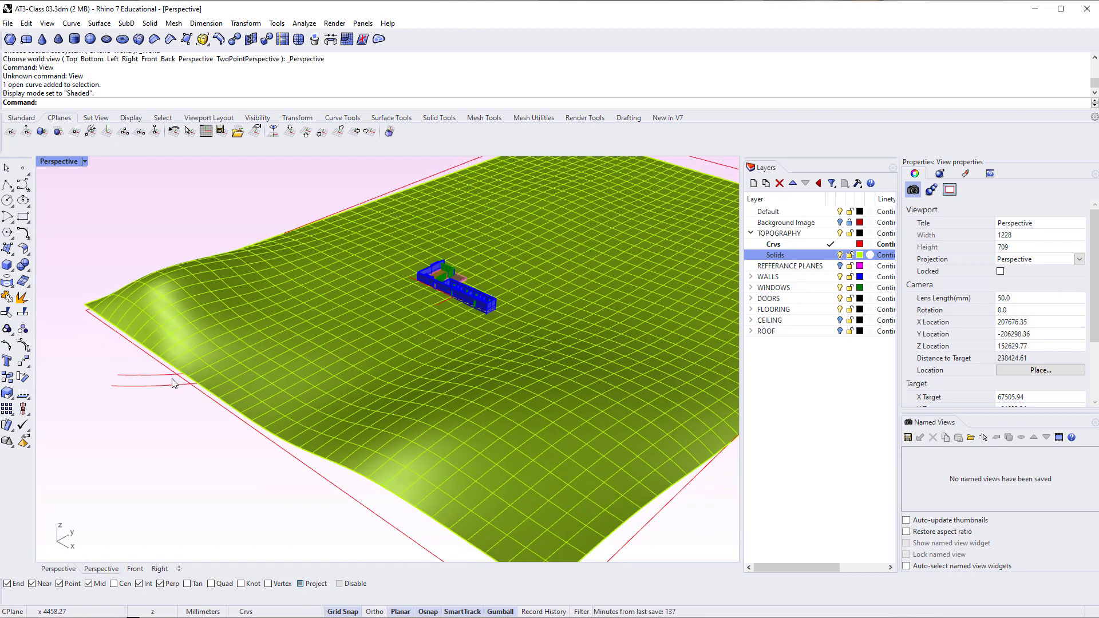
left_click(143, 387)
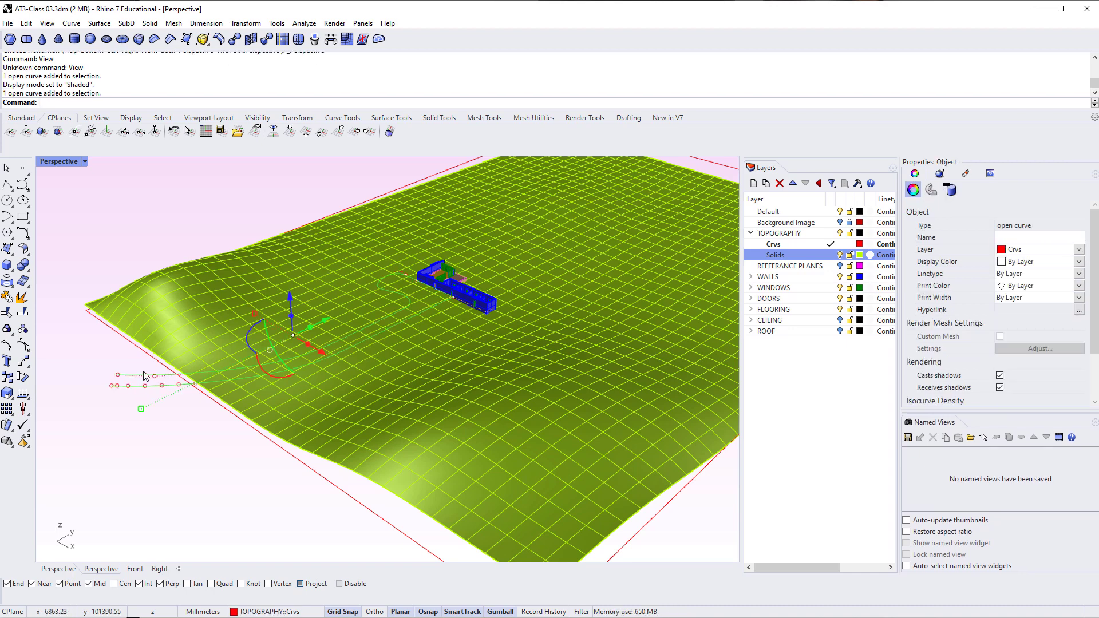
type("roject")
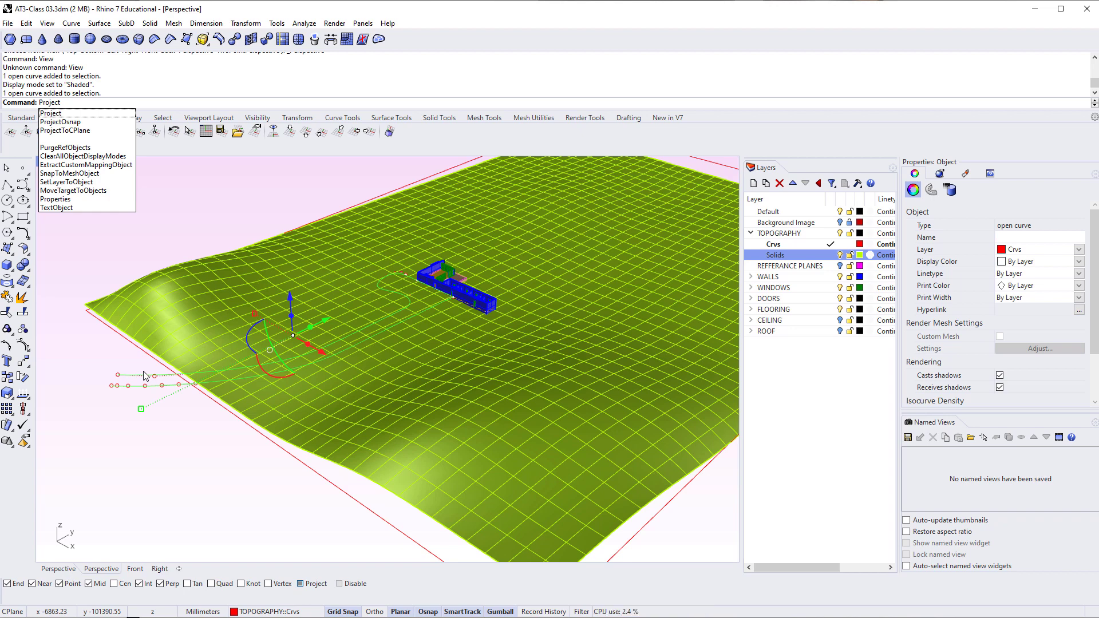
key("Return")
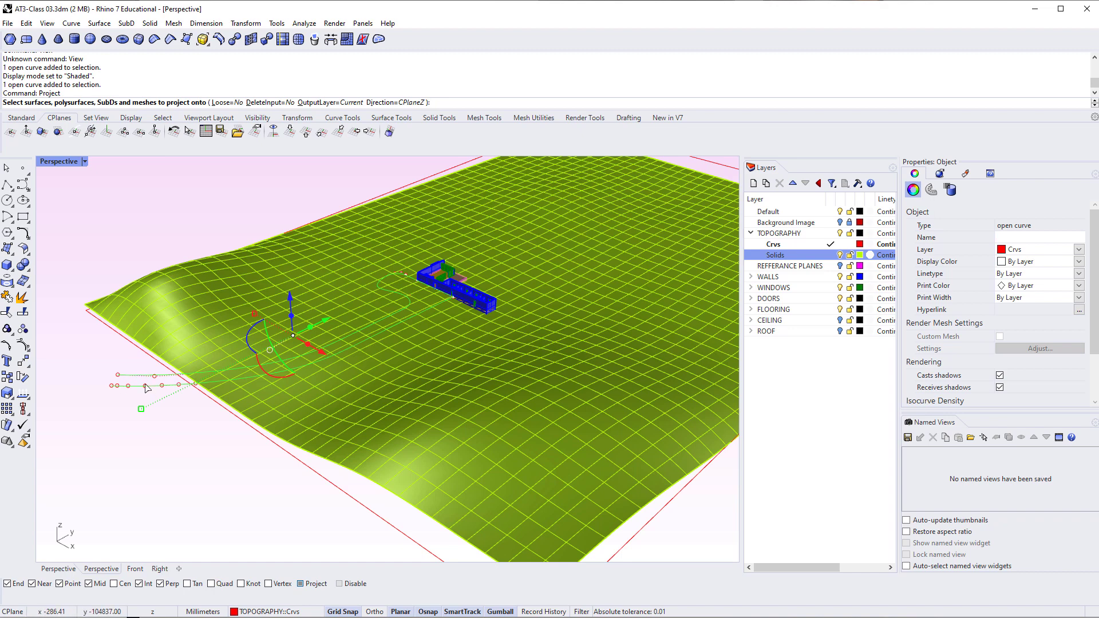
left_click(198, 322)
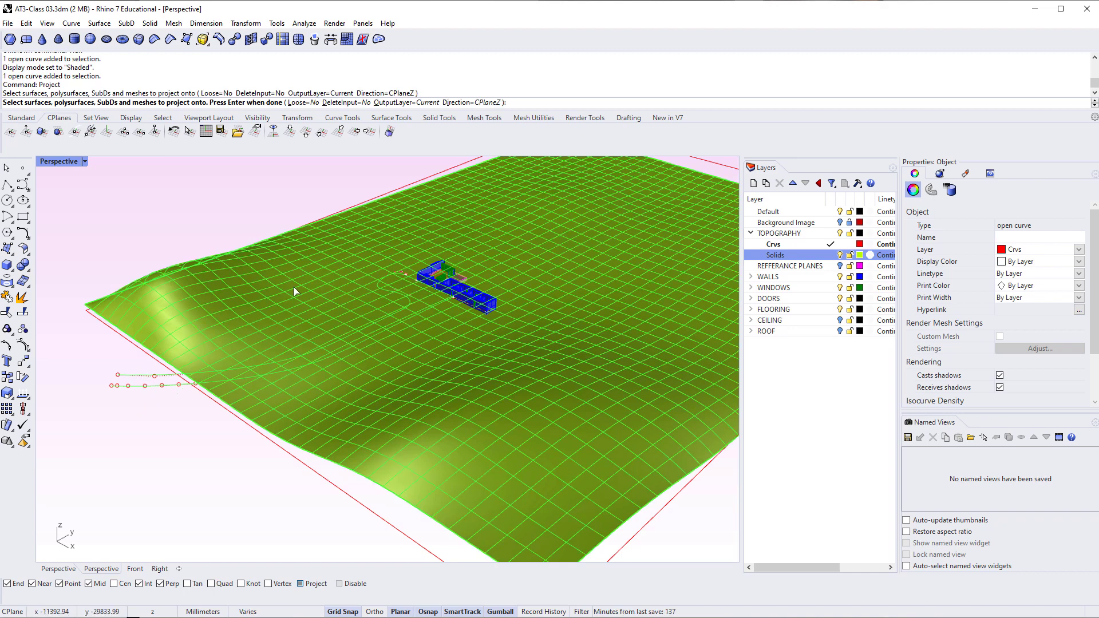
key("Return")
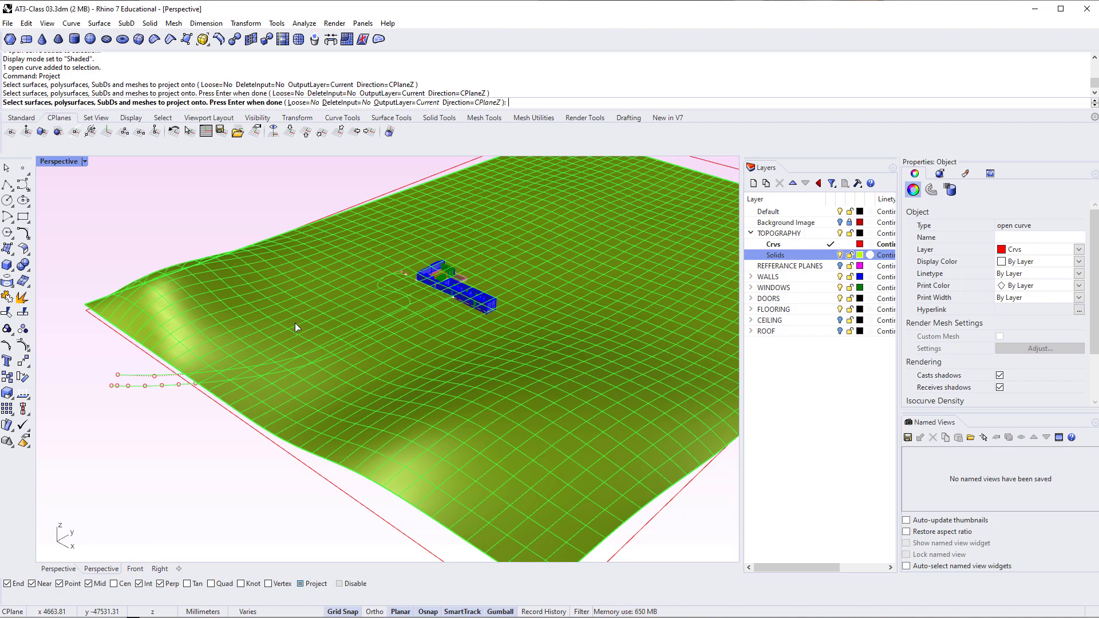
key("Return")
left_click(292, 498)
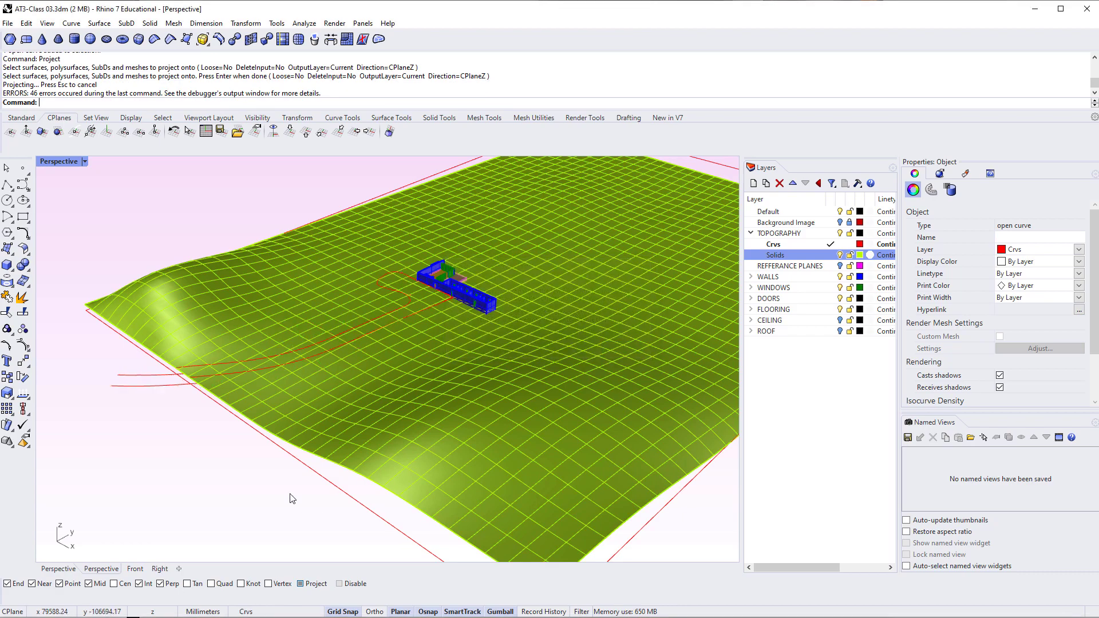
Examine how the projected driveway curve follows the terrain from the site boundary to the house
scroll(290, 351, "up", 5)
right_click_drag(290, 352, 415, 385)
right_click_drag(415, 385, 217, 555, "shift")
left_click(139, 475)
left_click(256, 513)
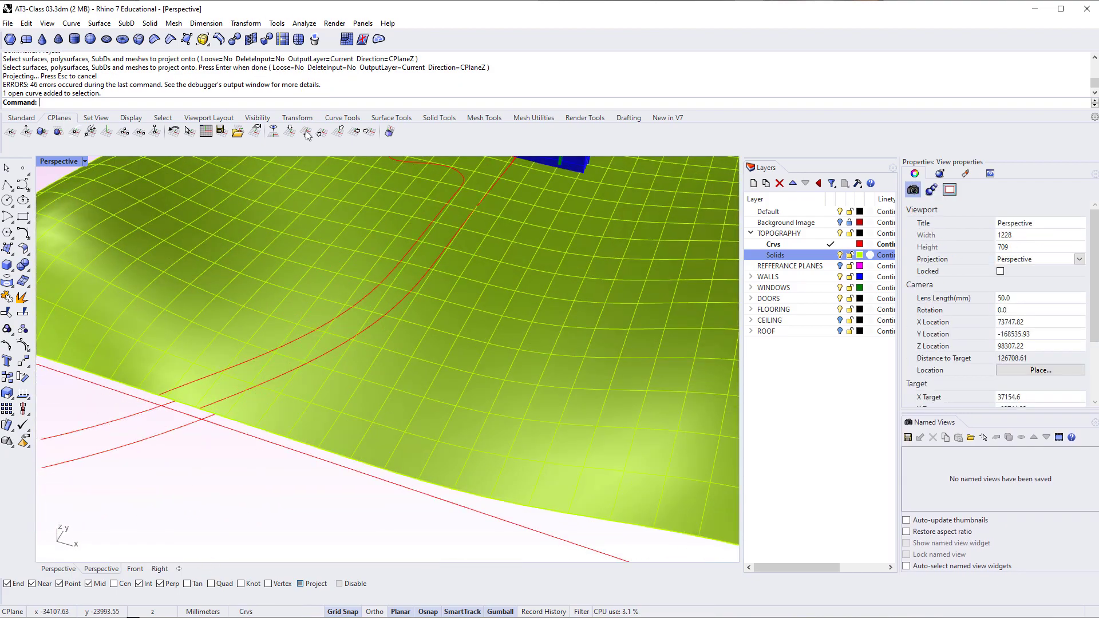
scroll(413, 274, "up", 4)
right_click_drag(414, 273, 422, 468, "shift")
scroll(484, 283, "down", 2)
right_click_drag(485, 283, 378, 349)
right_click_drag(500, 358, 244, 326, "shift")
left_click(473, 324)
type("ZS")
key("Return")
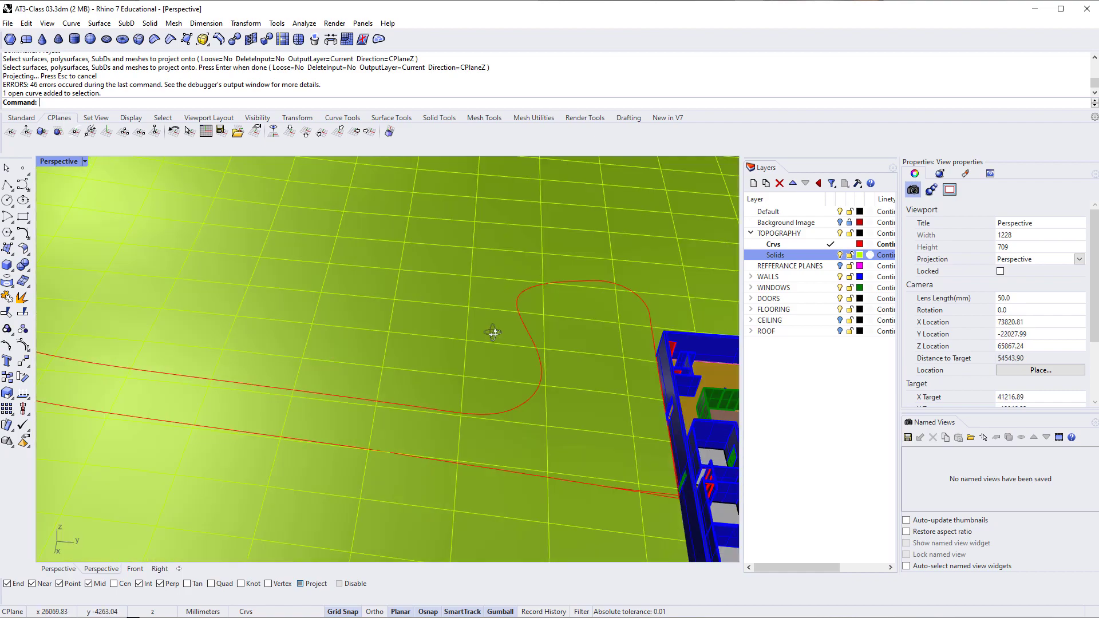
right_click_drag(545, 490, 520, 384)
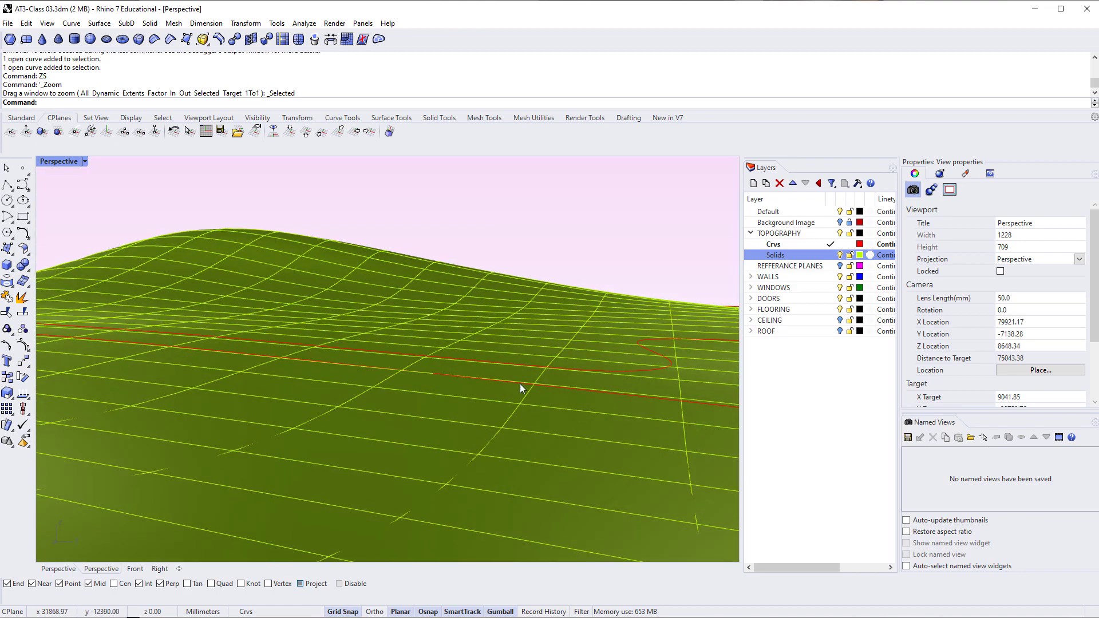
scroll(643, 398, "down", 4)
right_click_drag(643, 398, 508, 398, "shift")
right_click_drag(302, 379, 364, 405)
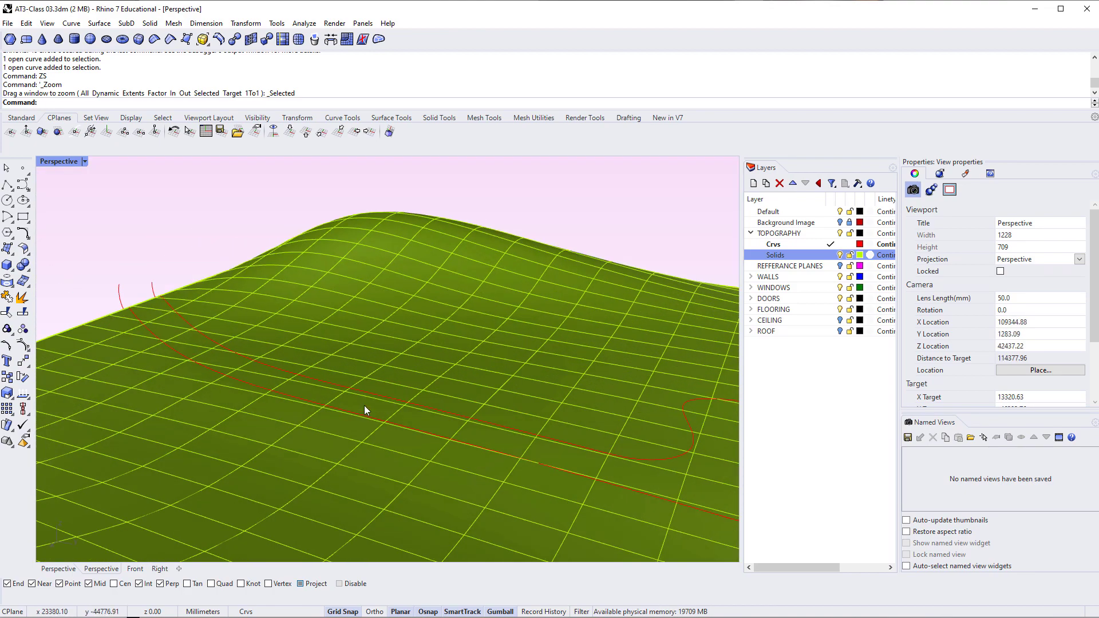
scroll(441, 433, "down", 3)
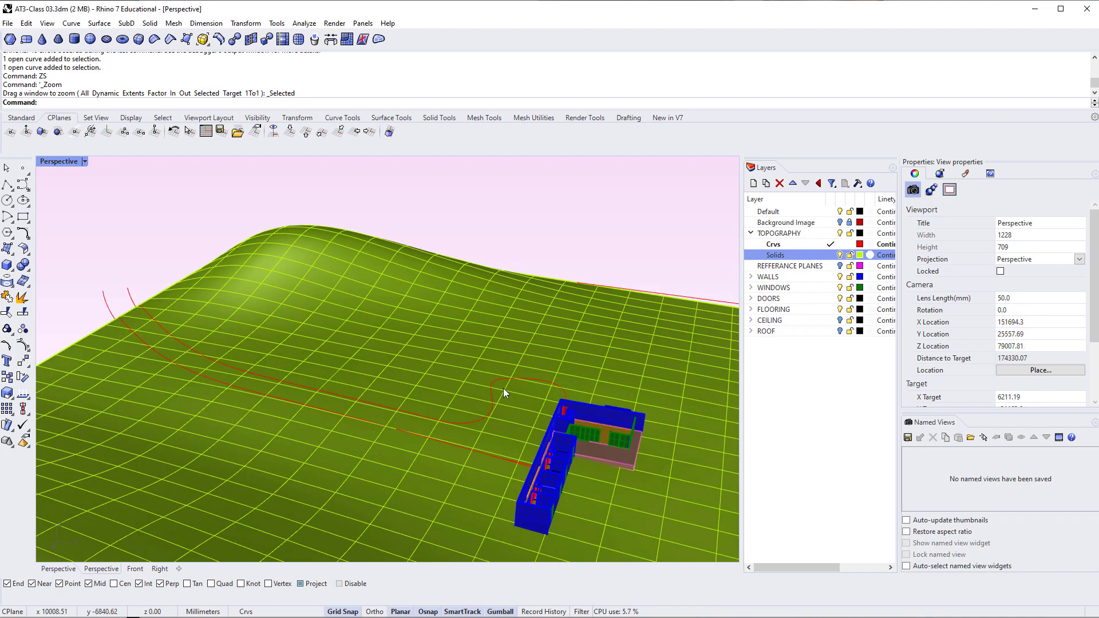
right_click_drag(260, 399, 403, 407)
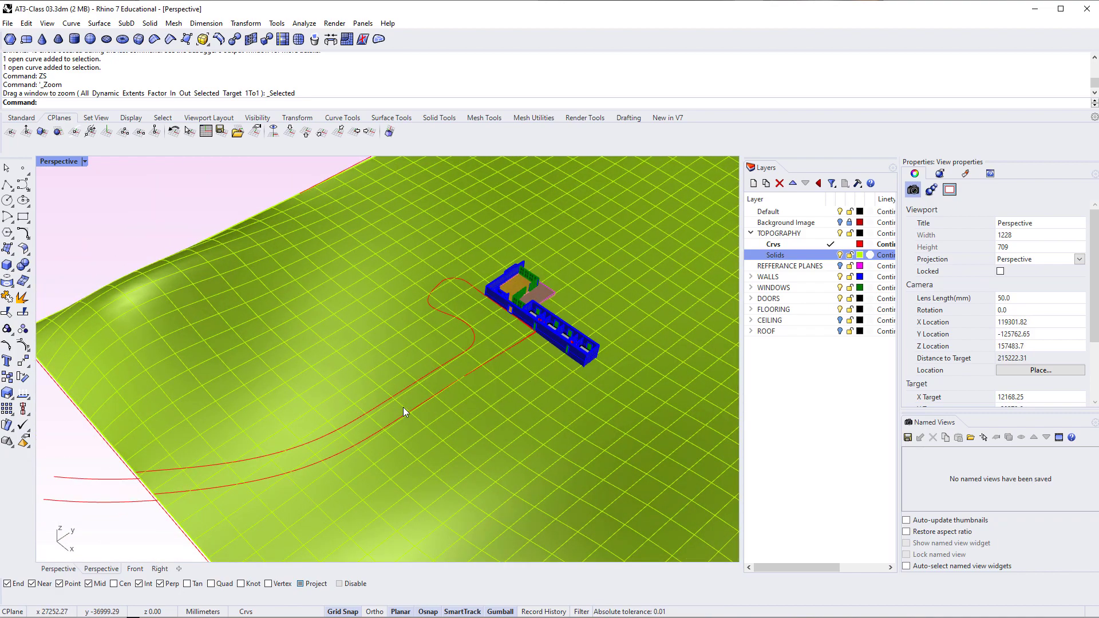
Split the terrain surface using the projected driveway curve as the cutting object
type("Split")
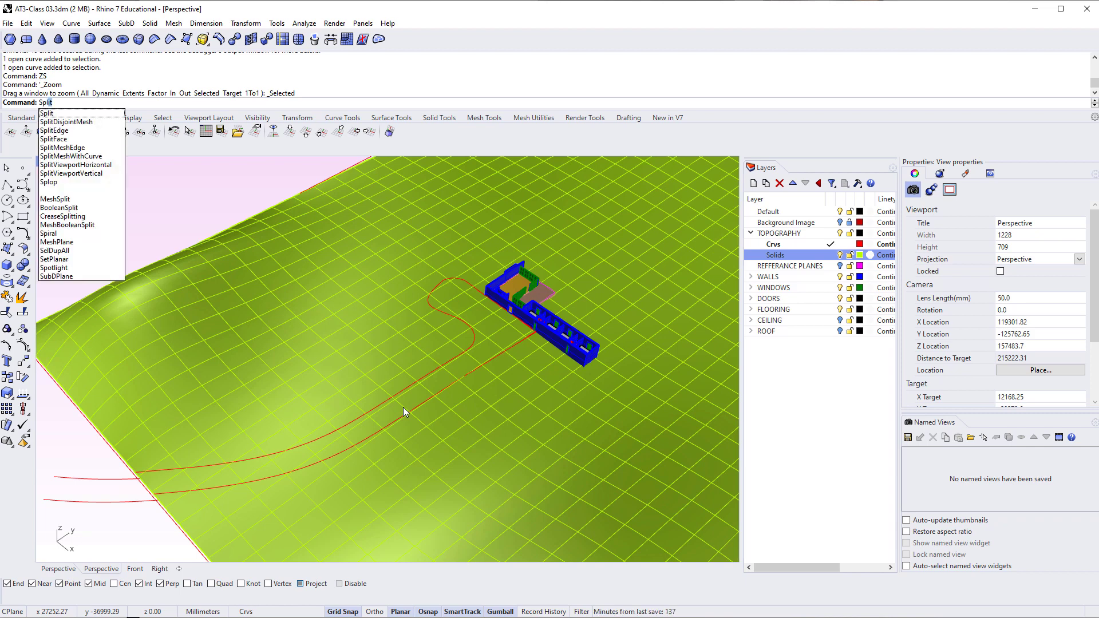
key("Return")
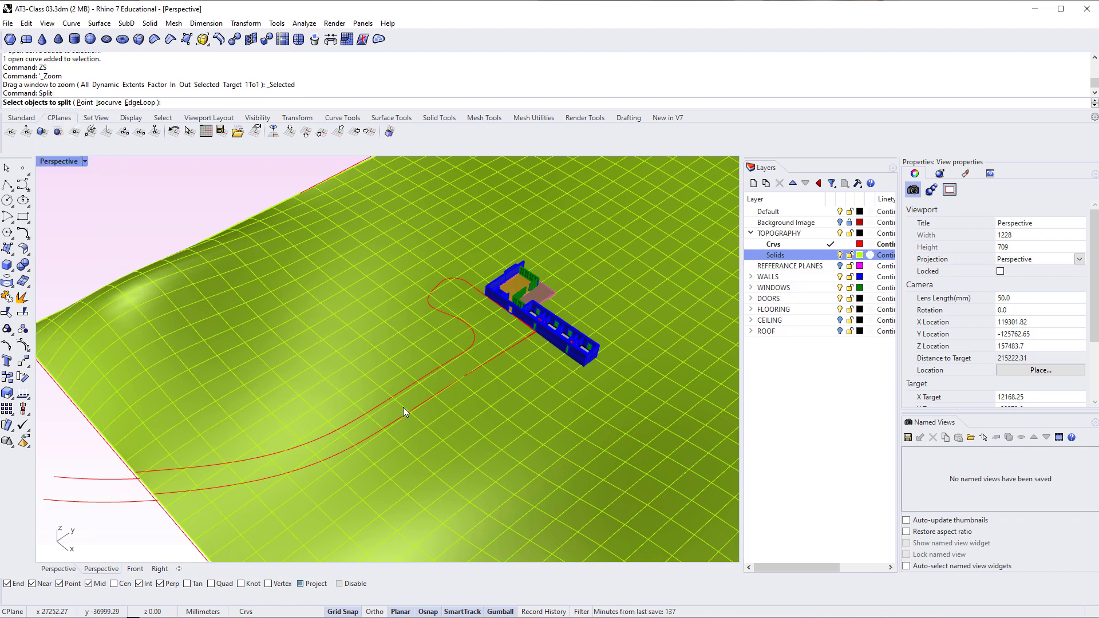
left_click(378, 384)
key("Return")
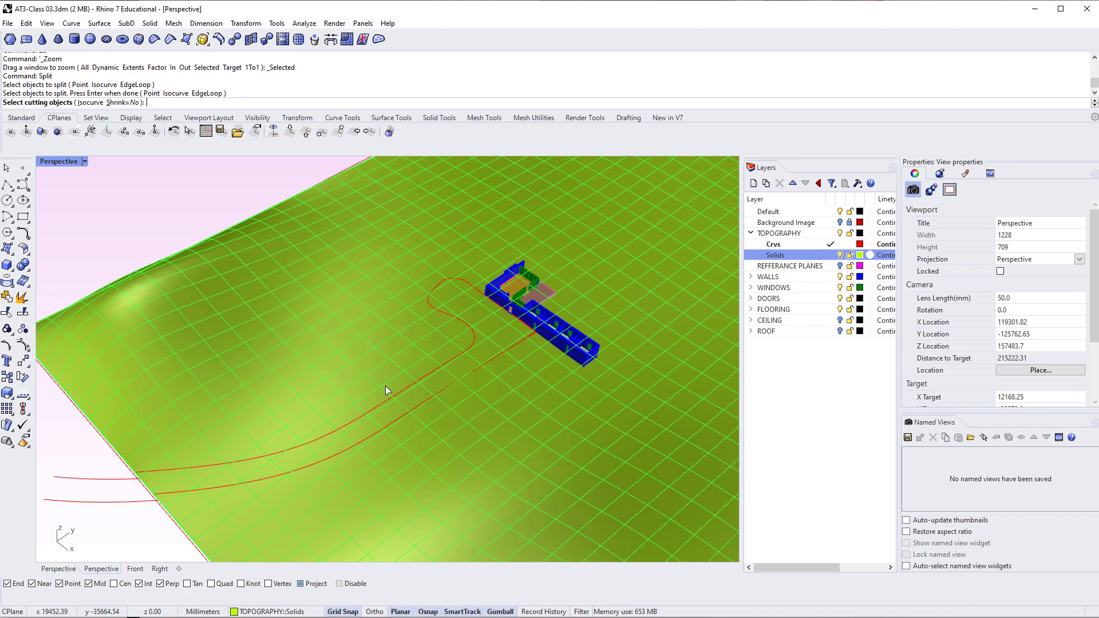
left_click(396, 398)
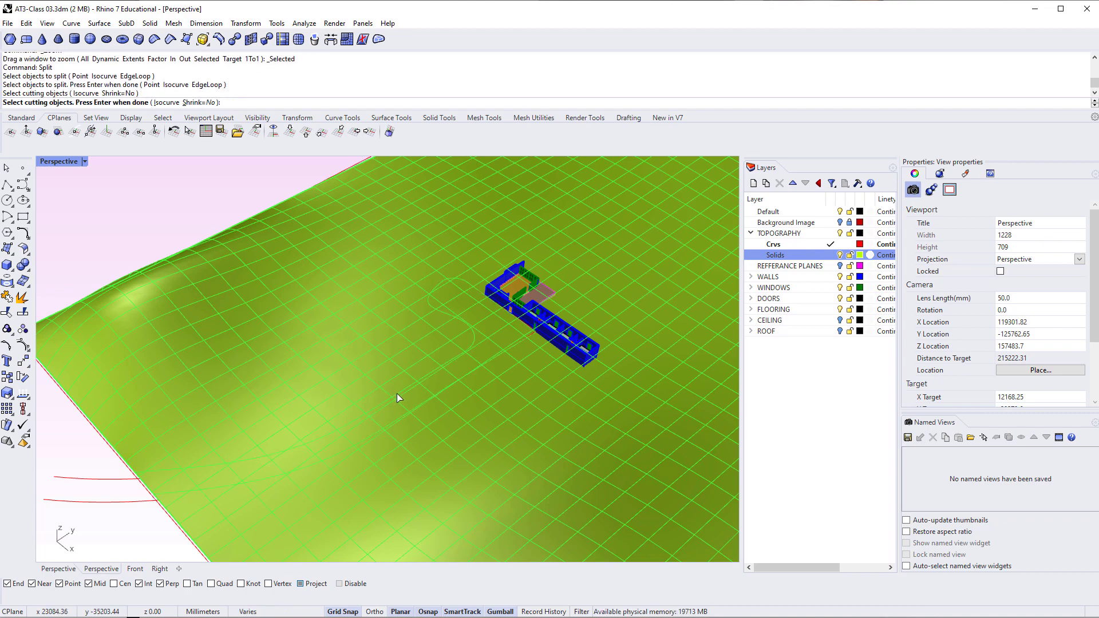
key("Return")
Try raising the split driveway surface about 19,800 mm above the terrain, and undo the move
scroll(431, 380, "up", 5)
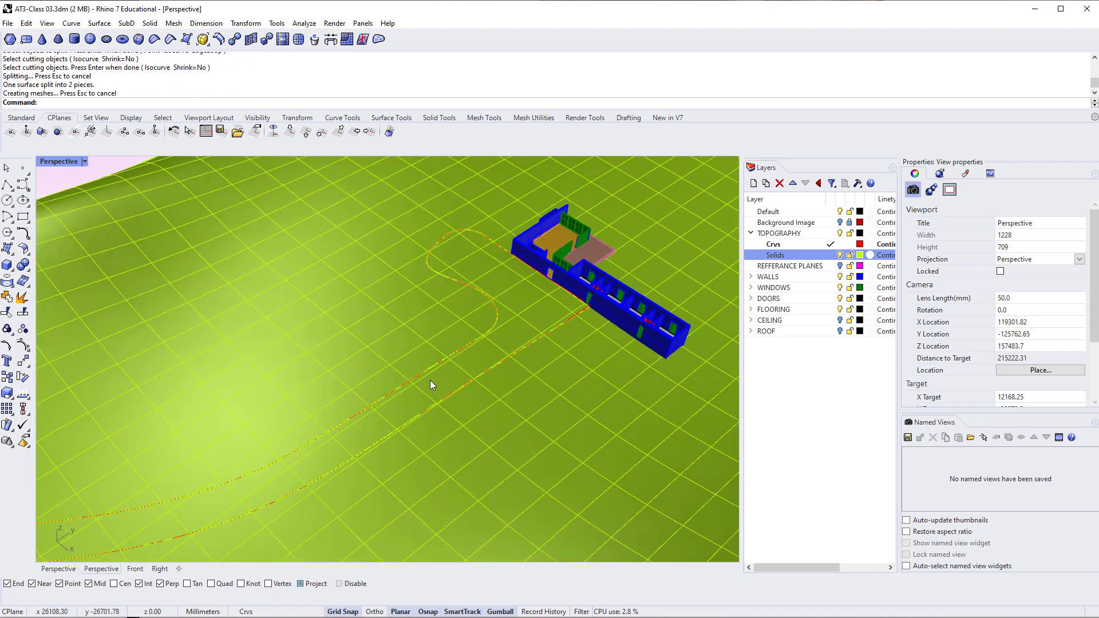
left_click(522, 267)
right_click_drag(522, 266, 346, 303)
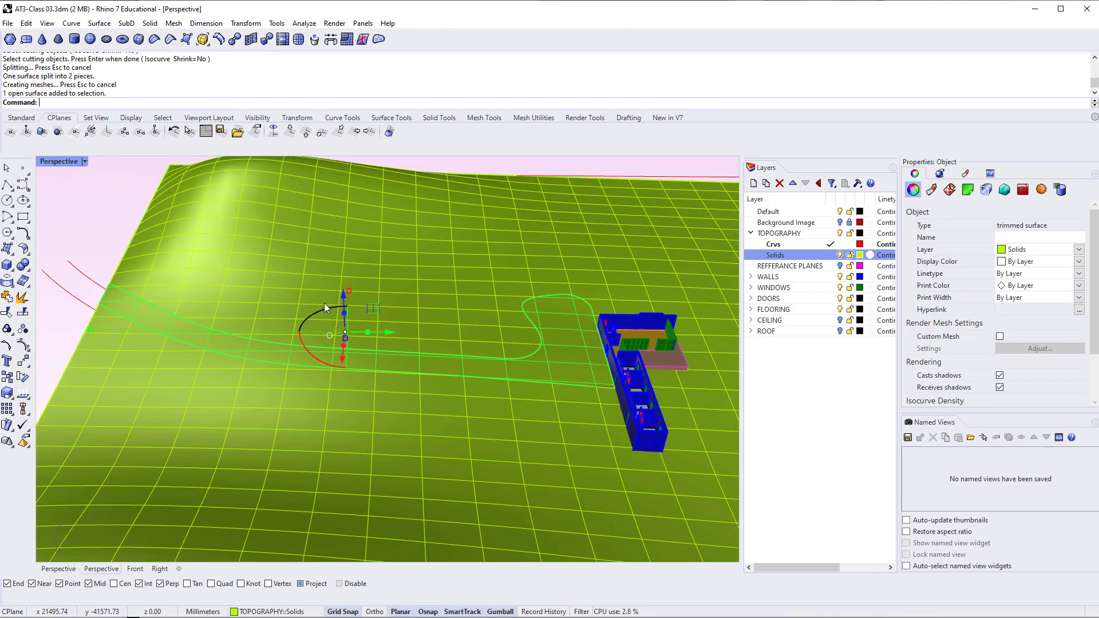
left_click_drag(343, 298, 342, 209)
right_click_drag(376, 441, 431, 318)
key("ctrl+z")
Try lowering the driveway surface by a small exact vertical distance, and undo that shift
left_click(388, 303)
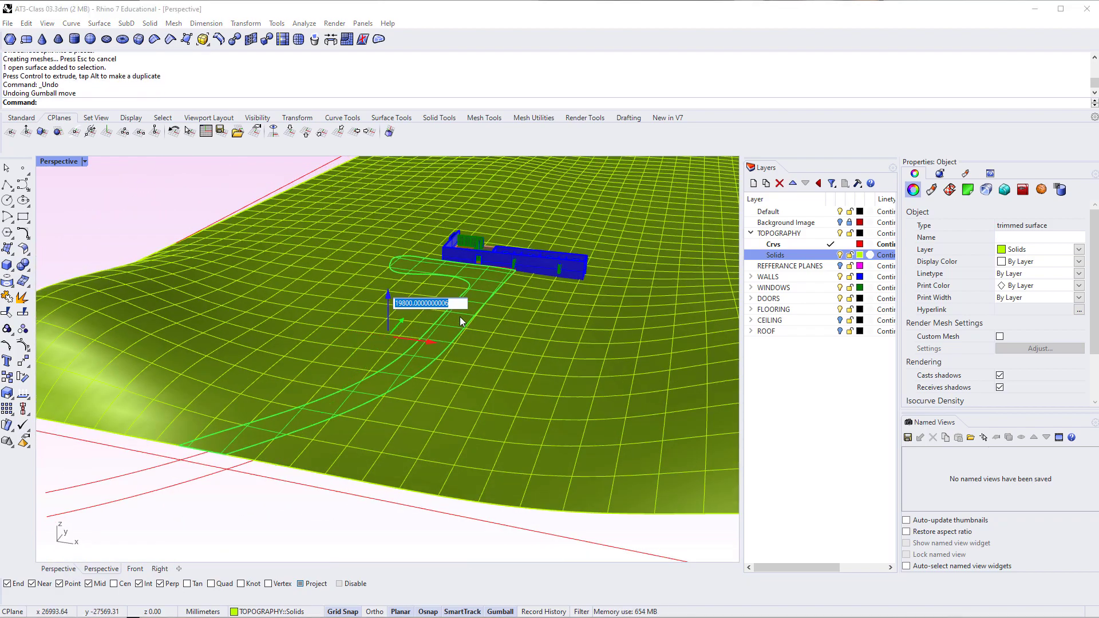
type("-")
type("0")
key("Return")
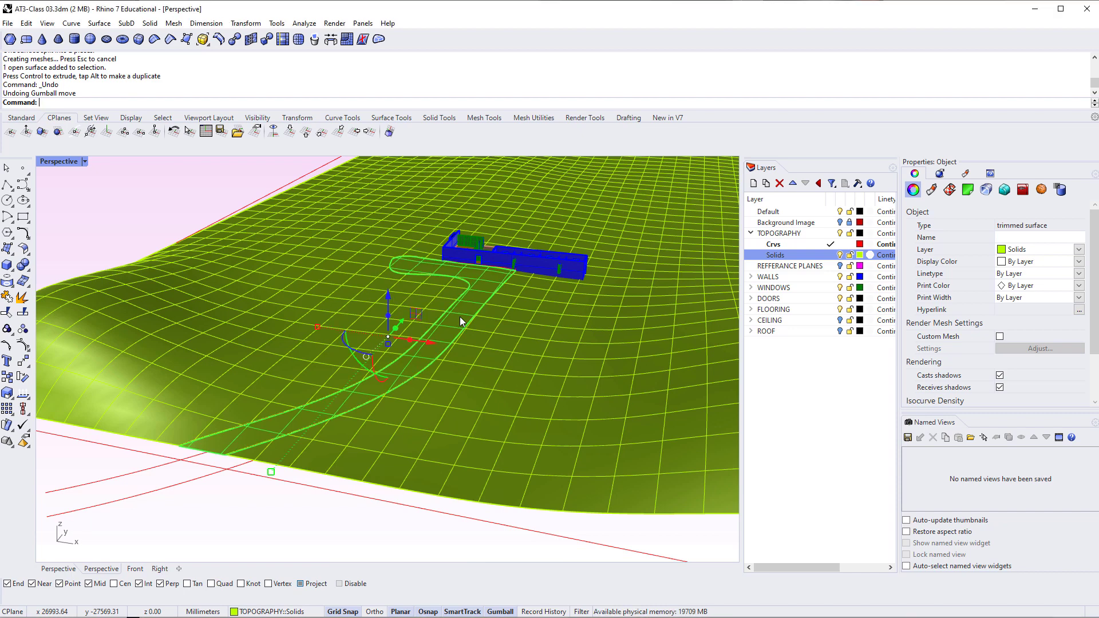
scroll(461, 303, "up", 5)
left_click(124, 474)
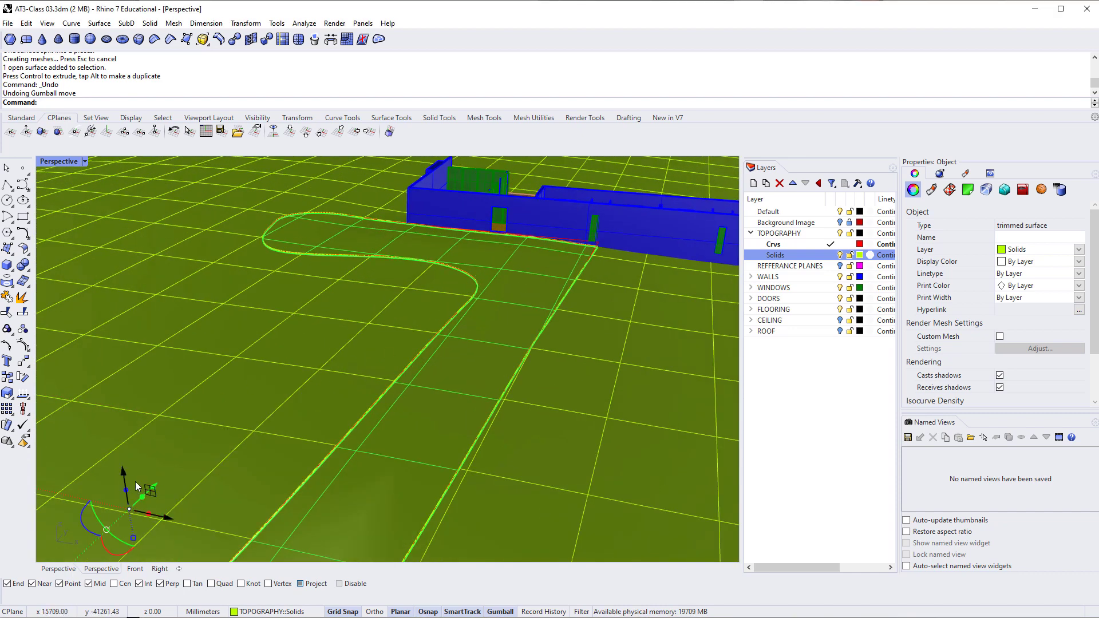
key("Escape")
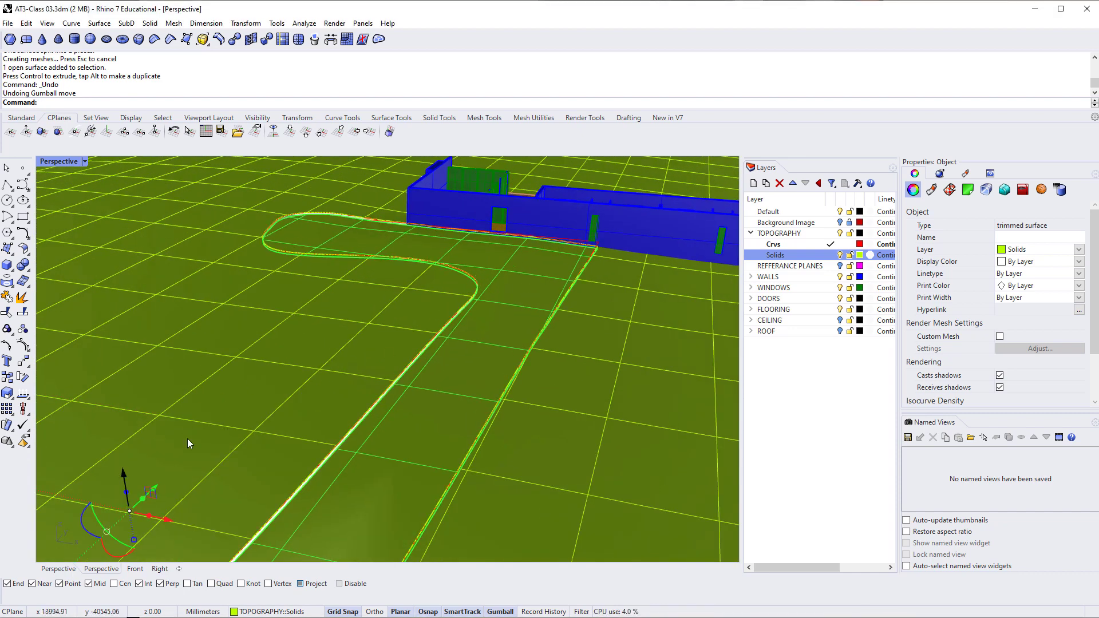
key("ctrl+z")
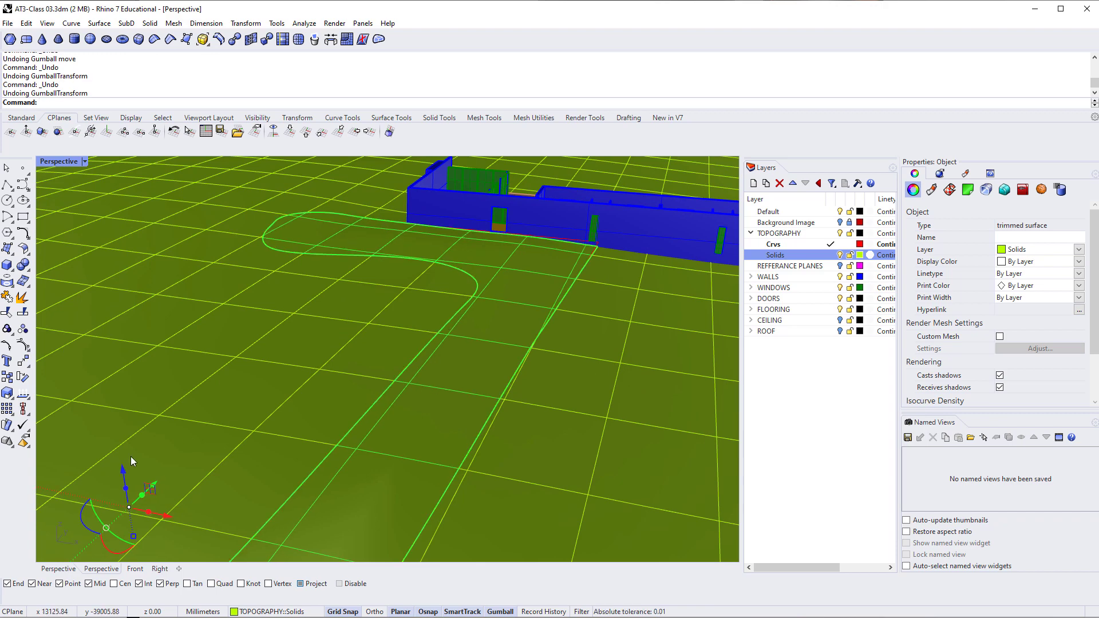
key("ctrl+z")
Lower the driveway surface 1000 mm vertically below the terrain
left_click(118, 473)
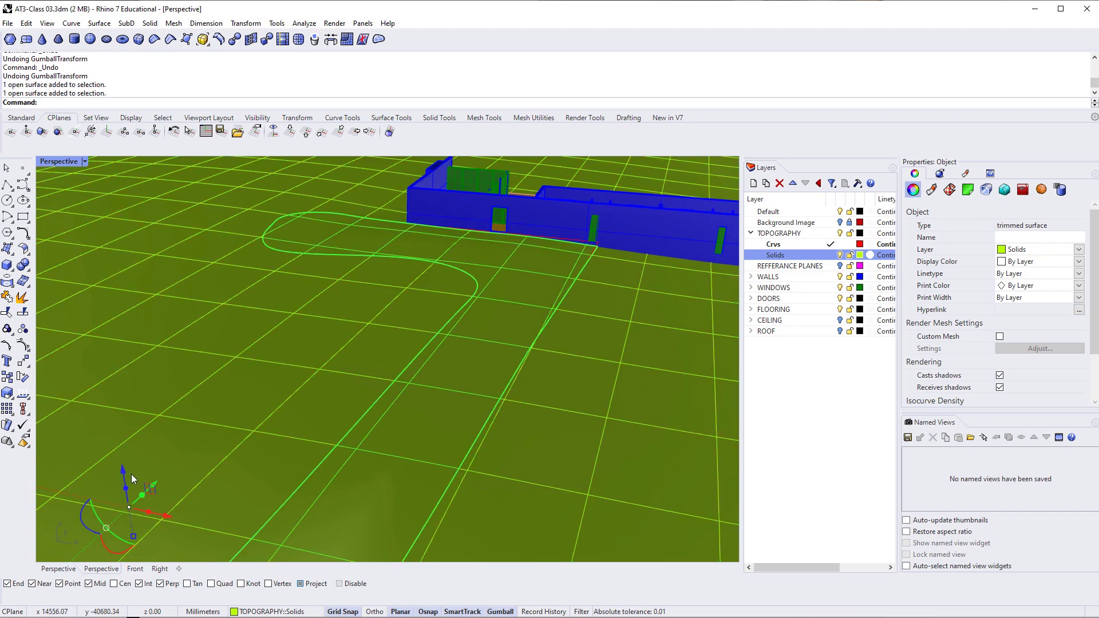
left_click(125, 470)
type("-10")
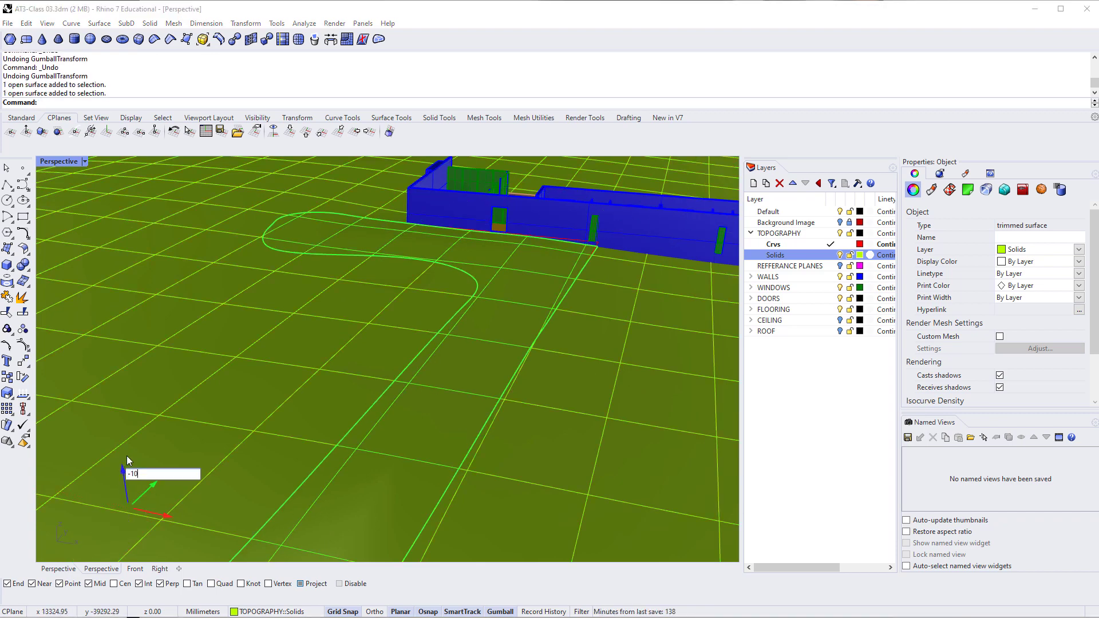
type("00")
key("Return")
key("Escape")
Inspect the gap between the lowered driveway and the terrain up to the house, and undo the lowering
scroll(528, 260, "up", 3)
left_click(534, 261)
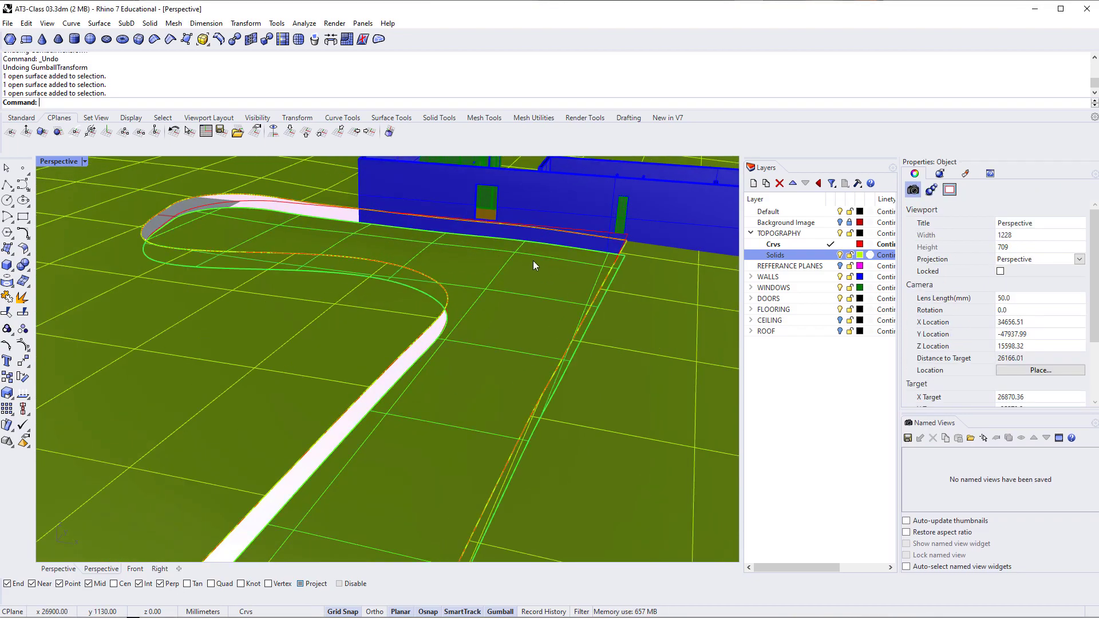
type("ZS")
key("Return")
right_click(768, 376)
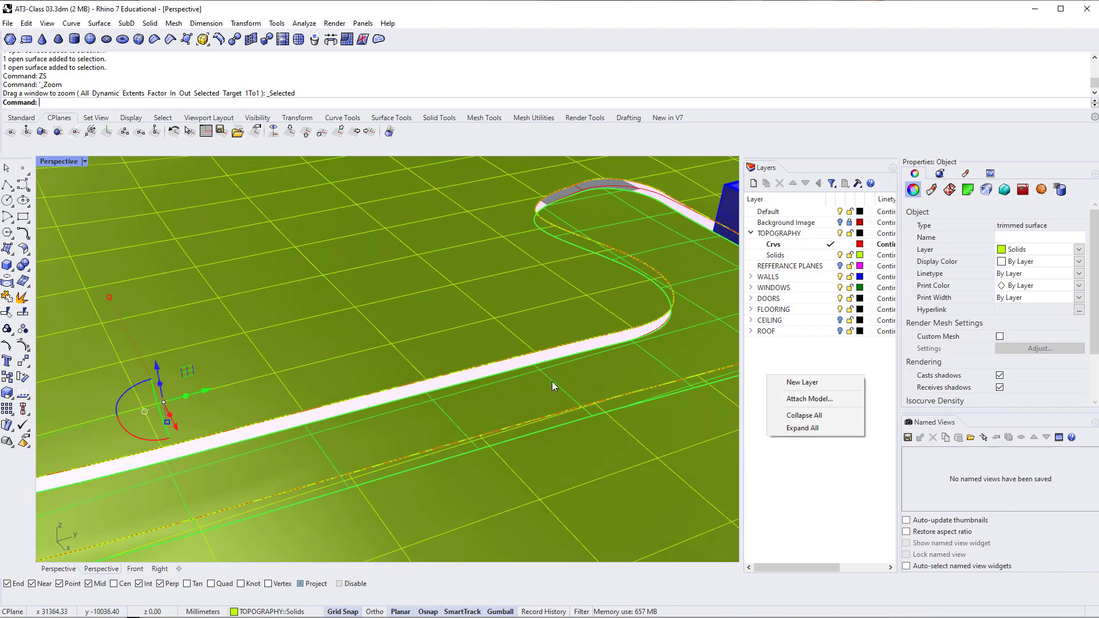
right_click_drag(552, 381, 400, 429)
key("Escape")
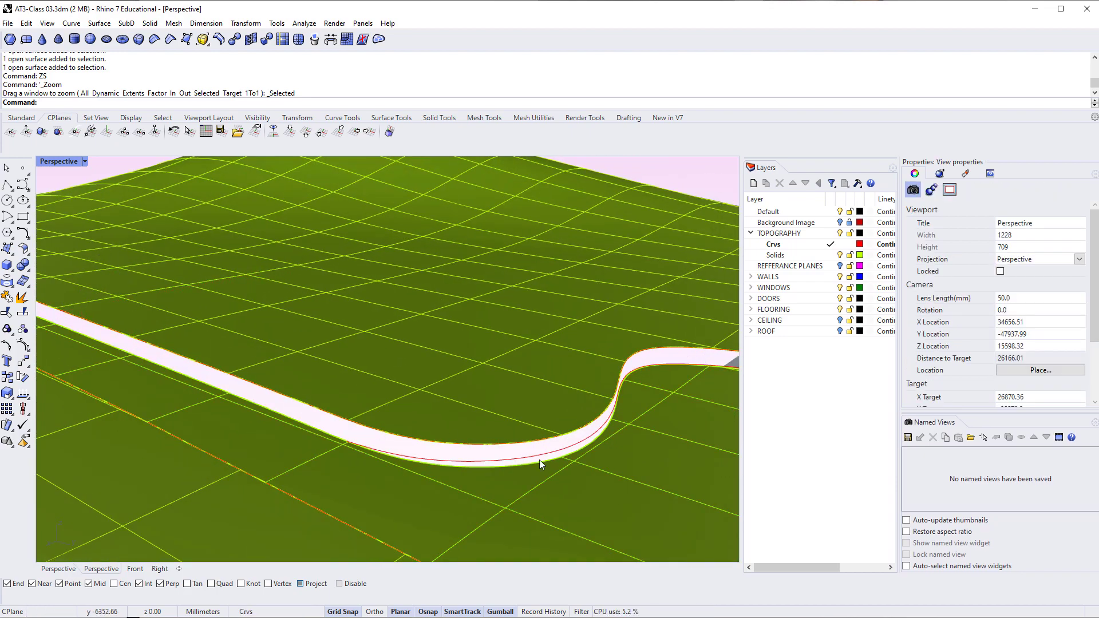
right_click_drag(540, 459, 515, 473)
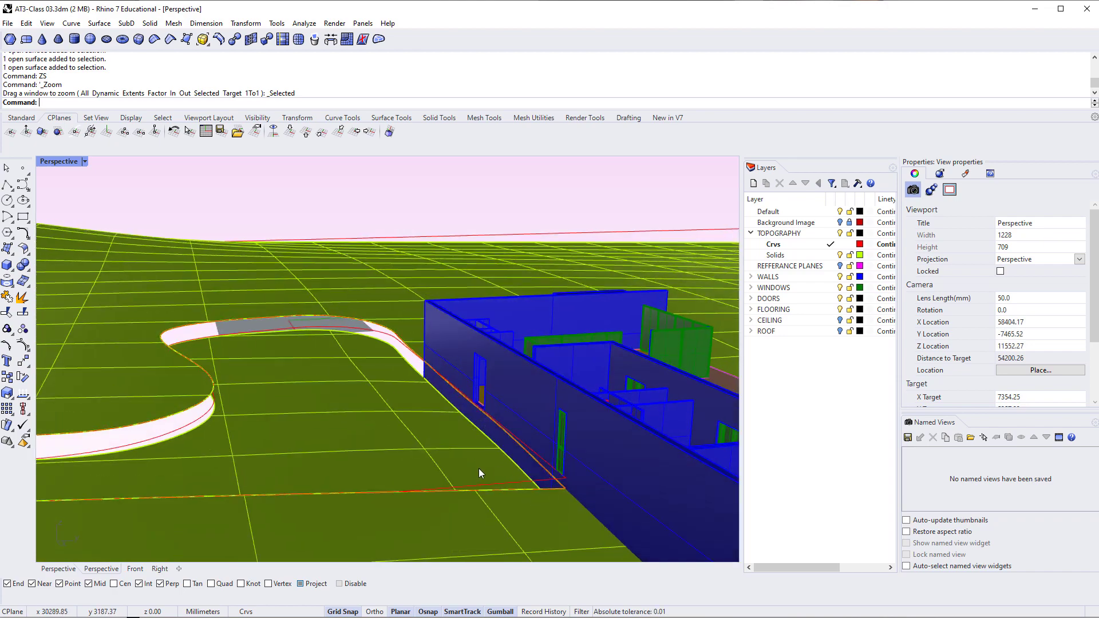
right_click_drag(368, 371, 482, 315)
key("ctrl+z")
key("Escape")
Check by selection that the driveway and the surrounding terrain are separate surfaces
scroll(490, 407, "down", 4)
right_click_drag(474, 329, 514, 388)
left_click(445, 363)
scroll(445, 362, "down", 7)
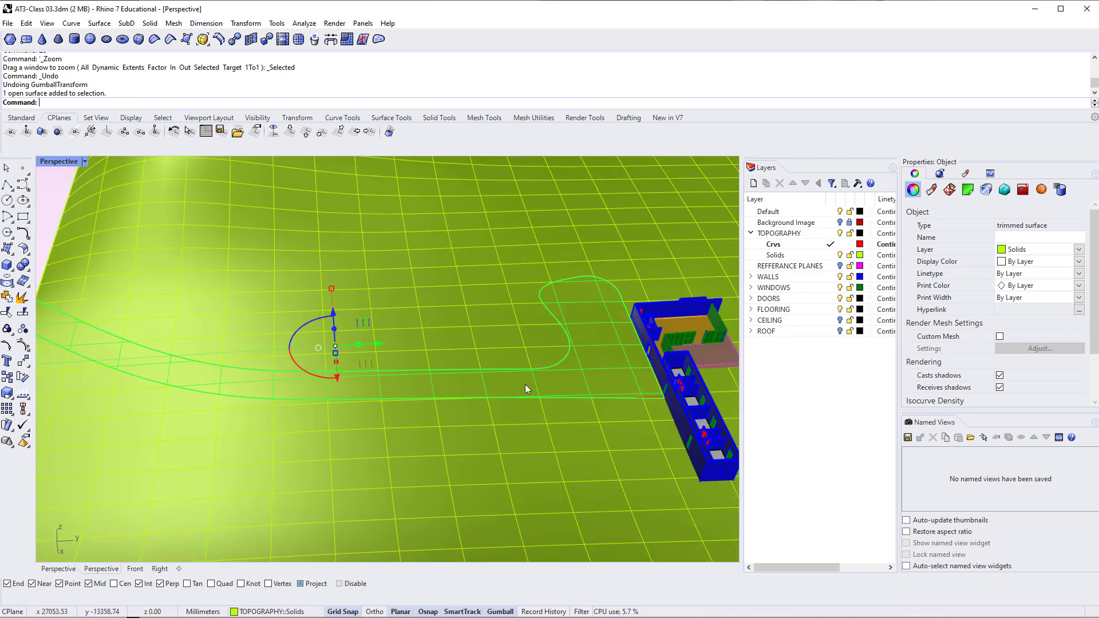
left_click(551, 380)
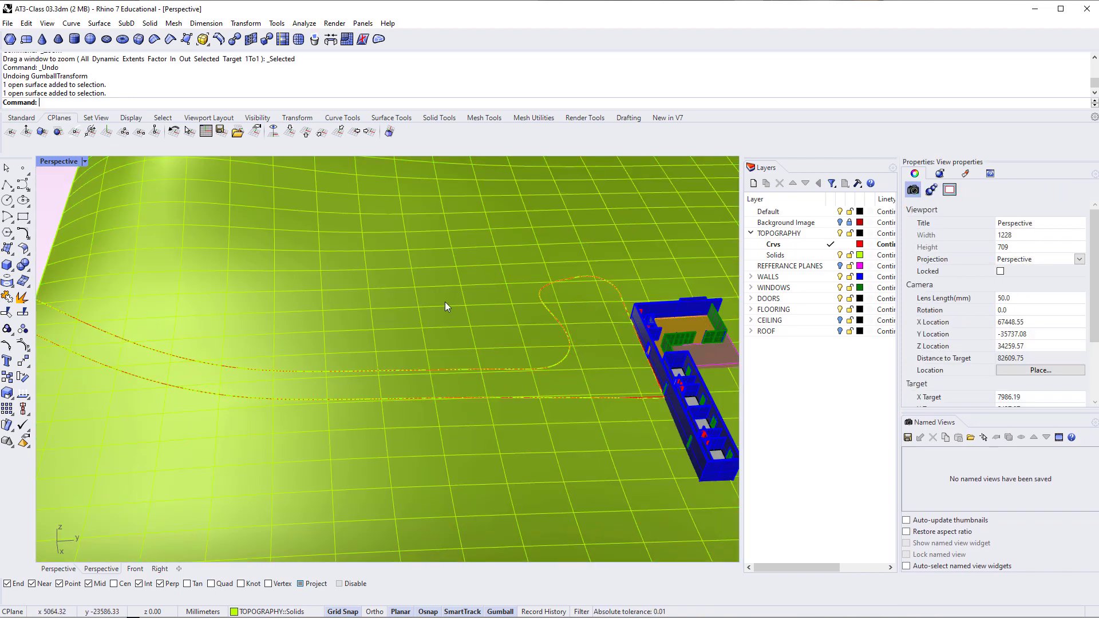
left_click(445, 304)
right_click_drag(446, 309, 387, 351)
Show the surrounding terrain surface's control points, inspect them around the driveway, and hide them again
left_click(402, 351)
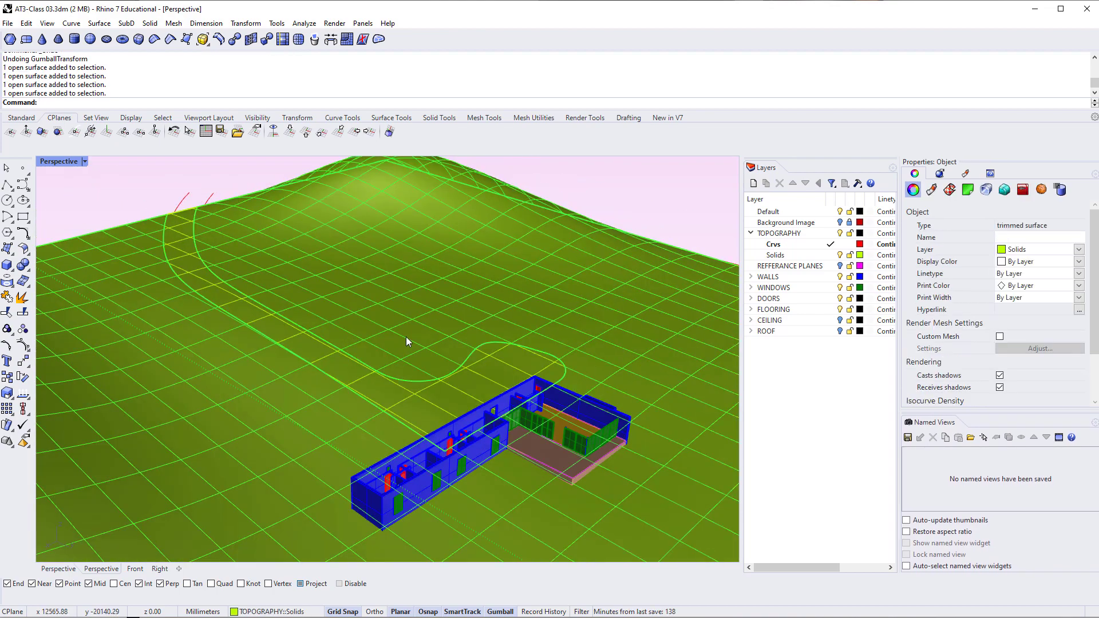
type("PointsOn")
key("Return")
scroll(404, 395, "up", 2)
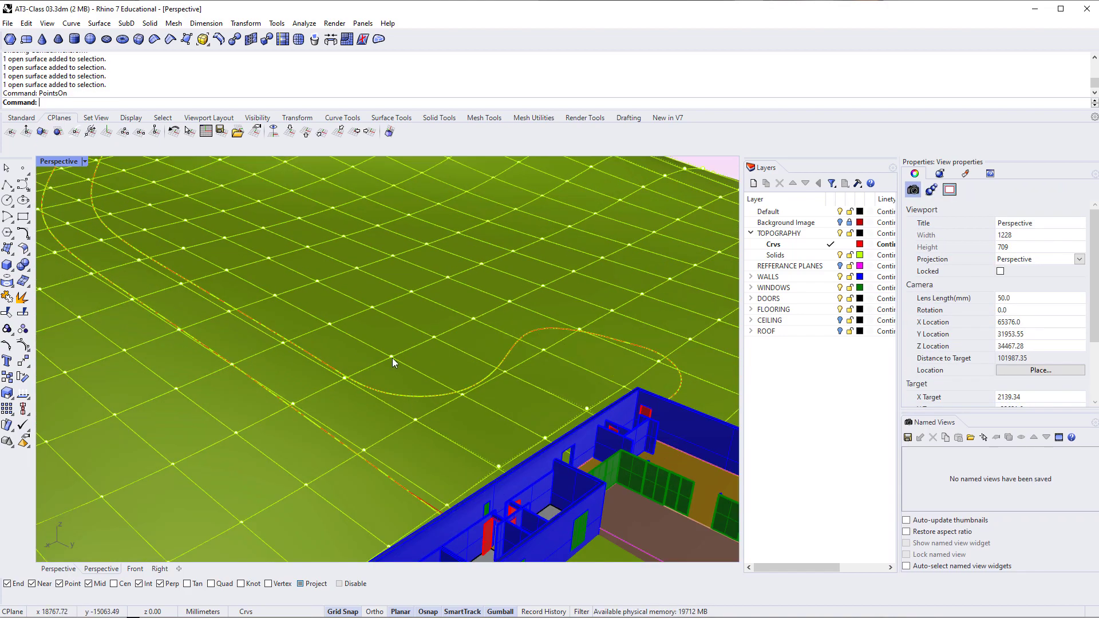
left_click(405, 364)
left_click(427, 382)
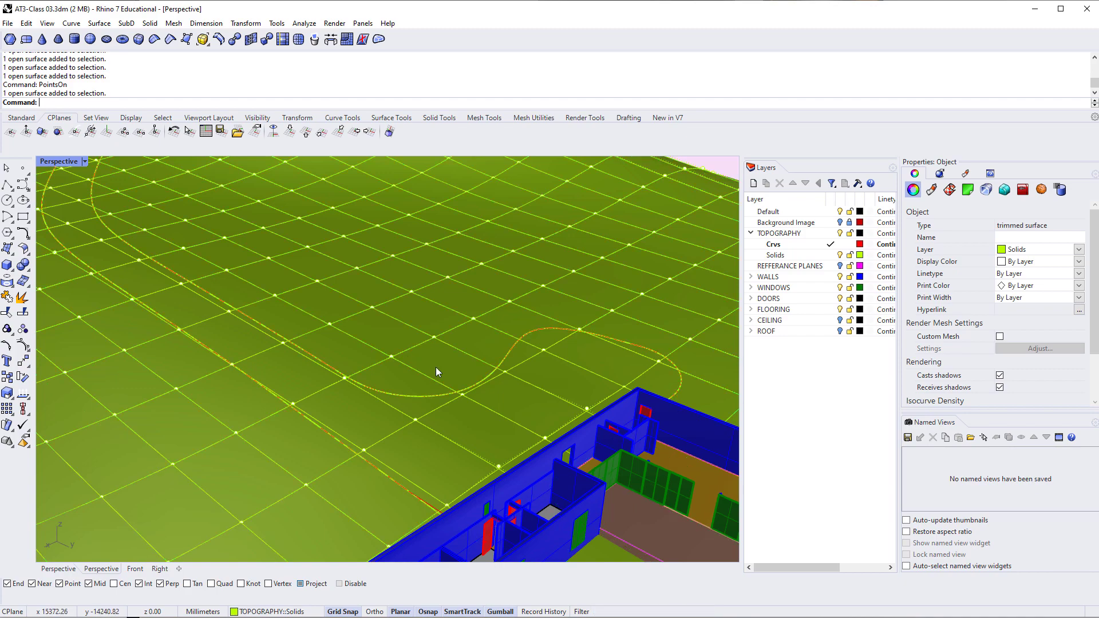
key("Escape")
scroll(376, 376, "down", 6)
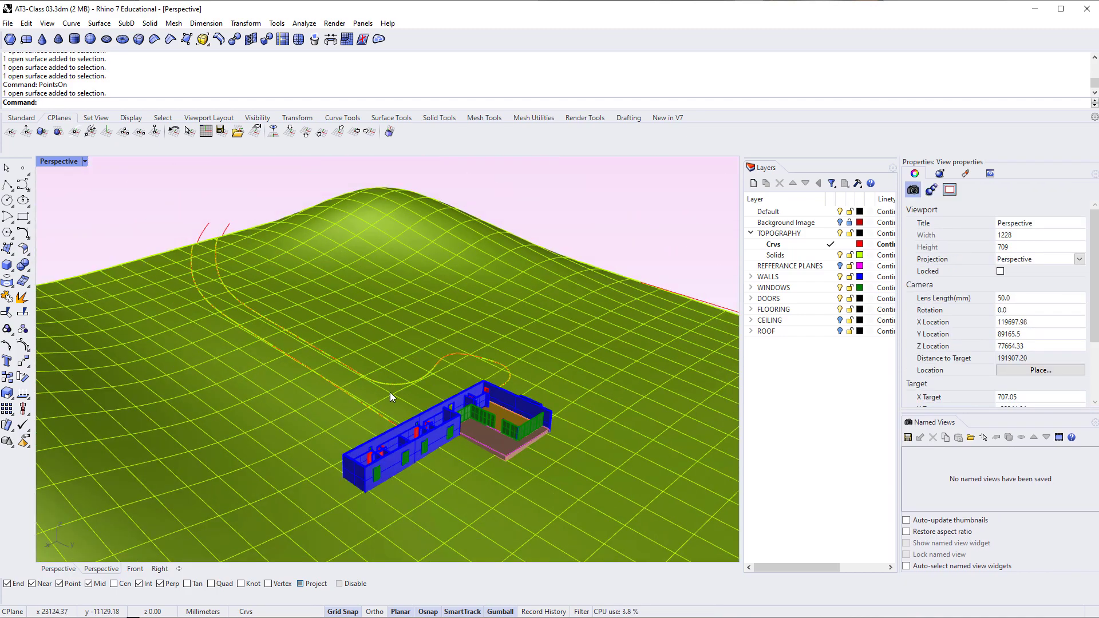
right_click_drag(390, 392, 473, 390)
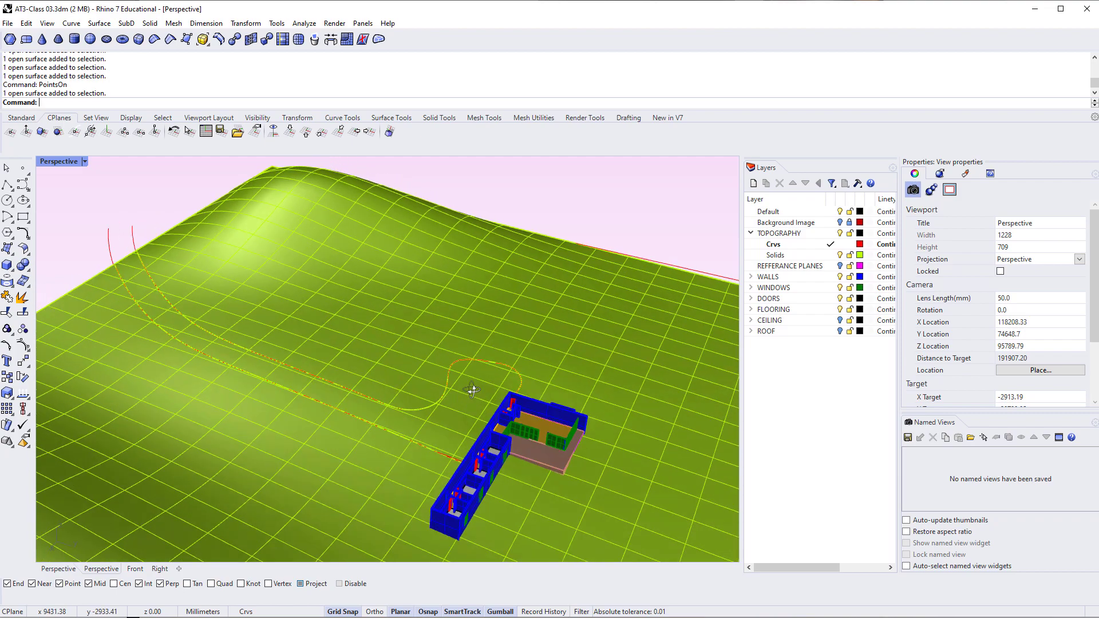
mouse_move(494, 435)
right_mouse_down()
mouse_move(494, 404)
mouse_move(402, 412)
mouse_move(372, 449)
mouse_move(481, 420)
right_mouse_up()
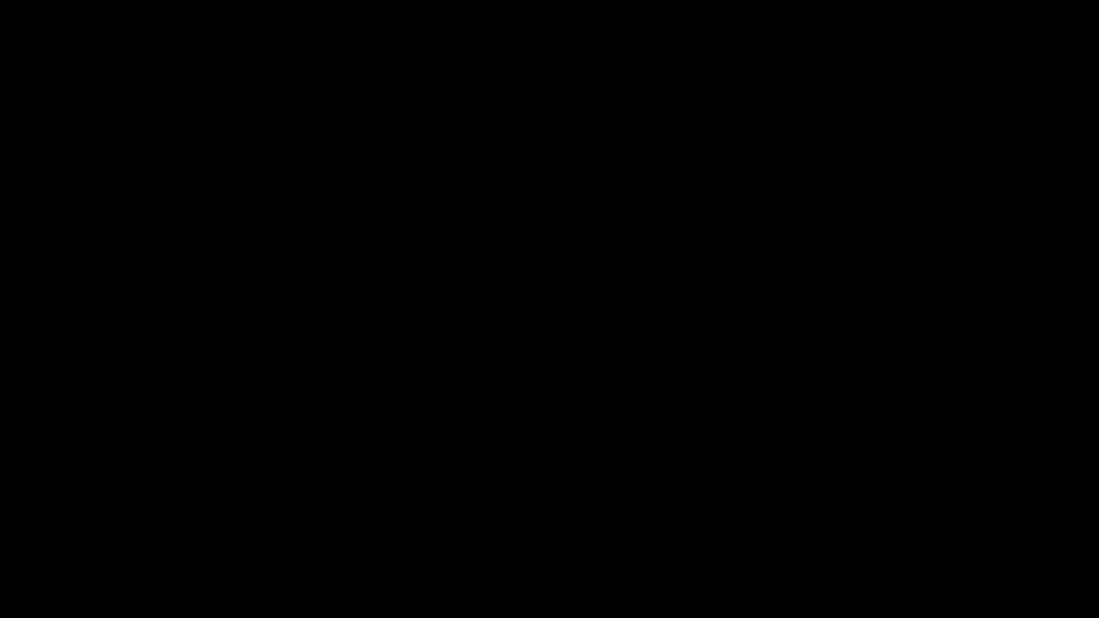